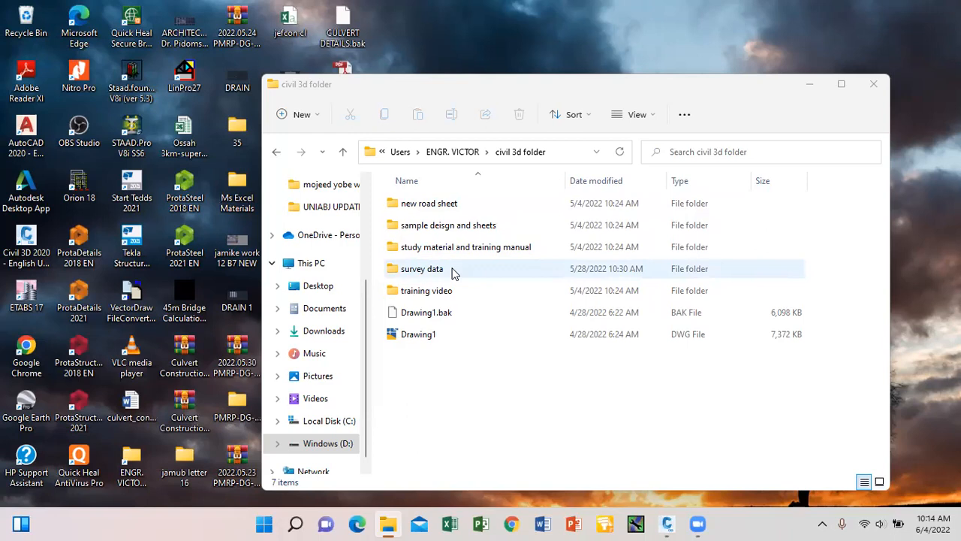
Open the survey data folder inside the civil 3d folder.
double_click(453, 272)
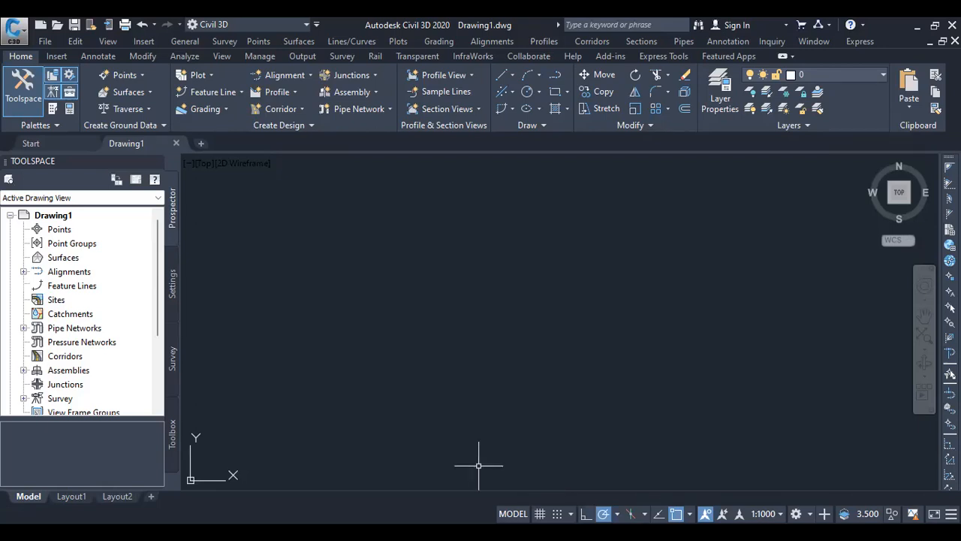
View the 18 survey data files, then return to the empty Civil 3D Drawing1.
key(alt+Tab)
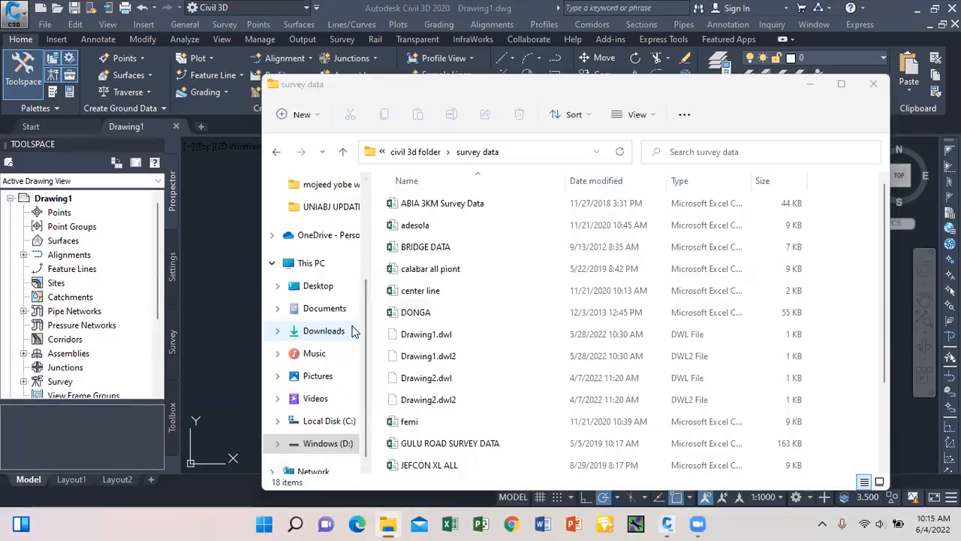
click(242, 235)
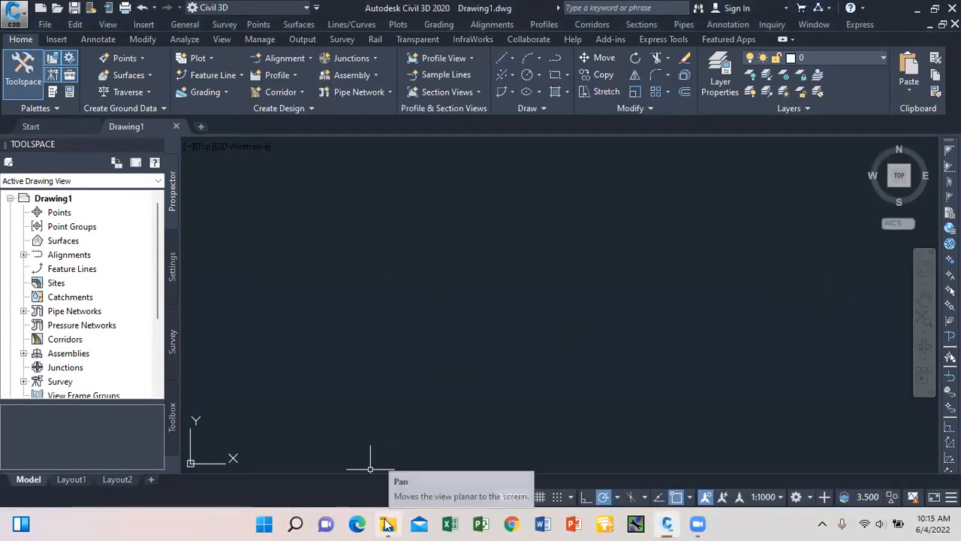
Open the JEFCON XL ALL survey file from the survey data folder in Excel.
mouse_move(391, 523)
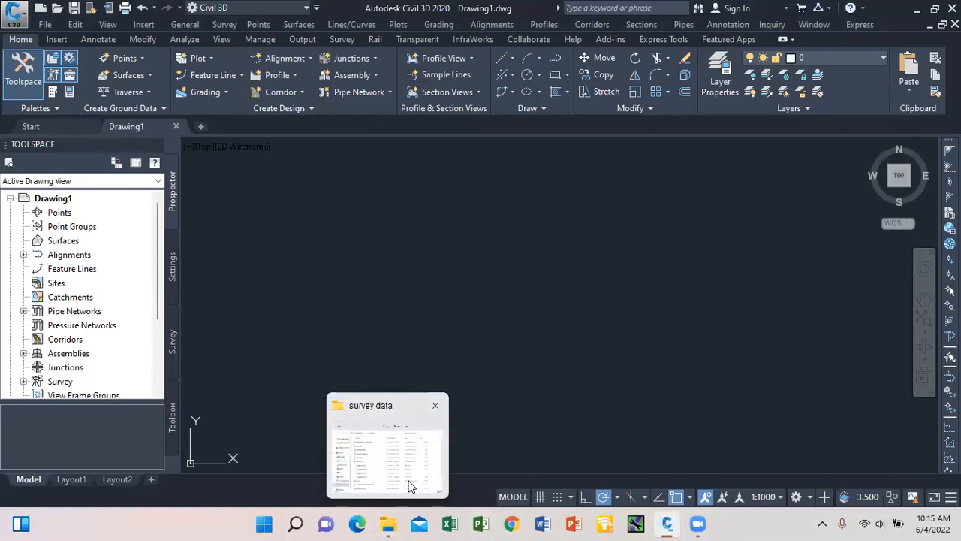
click(408, 484)
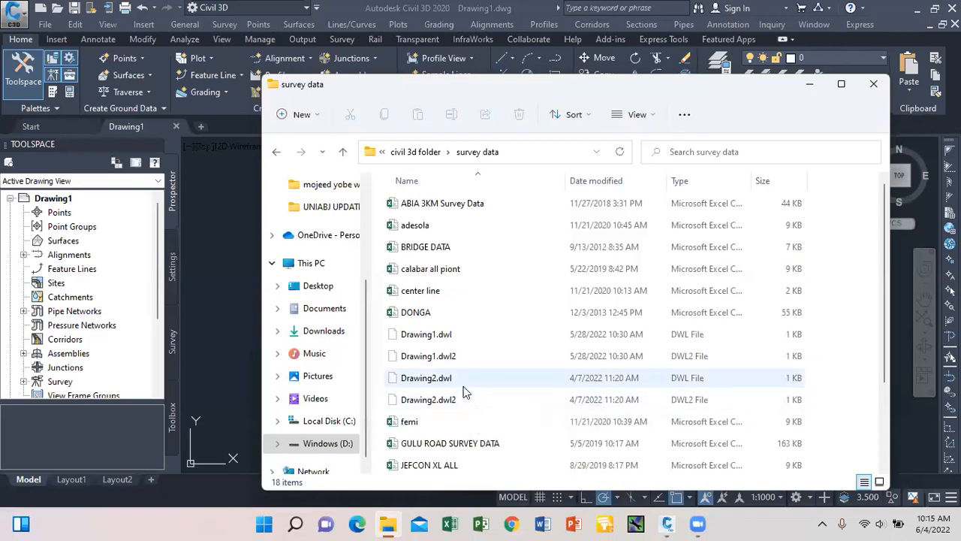
mouse_move(390, 525)
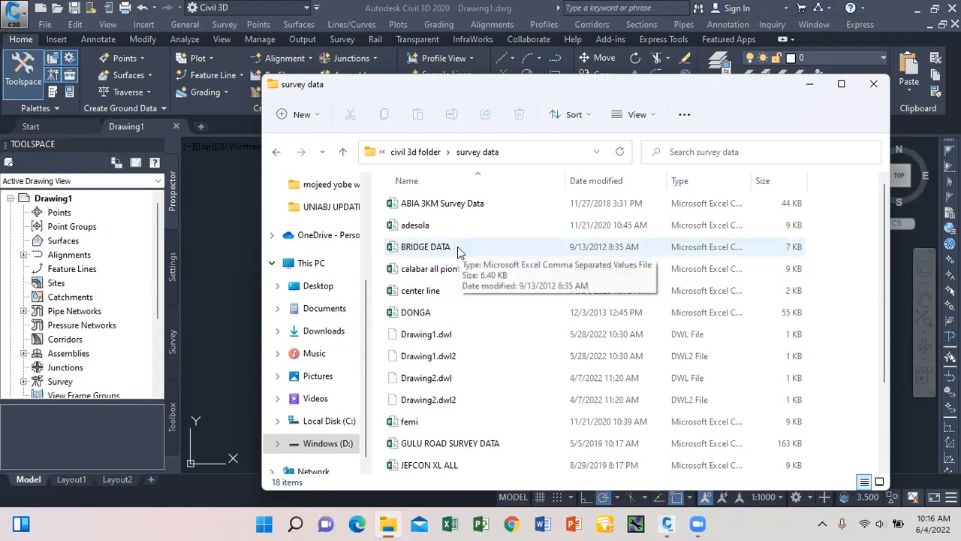
click(427, 462)
double_click(426, 462)
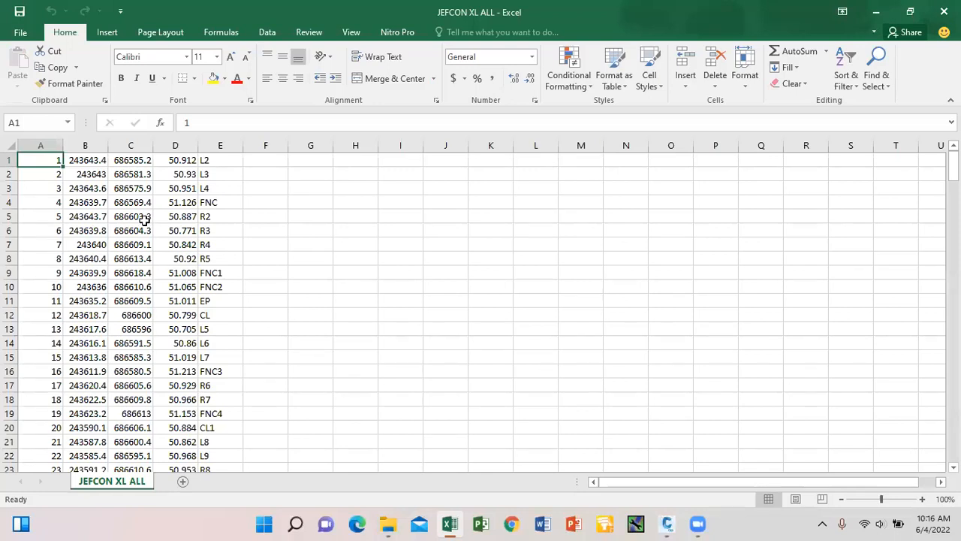
Copy the JEFCON XL ALL data, columns A–E, into a new workbook Book1.
key(ctrl+shift+End)
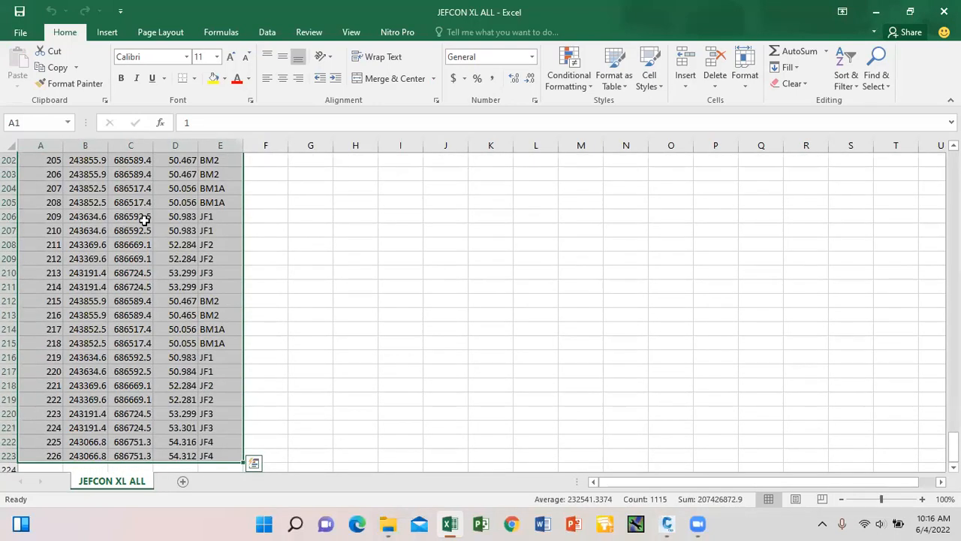
key(ctrl+c)
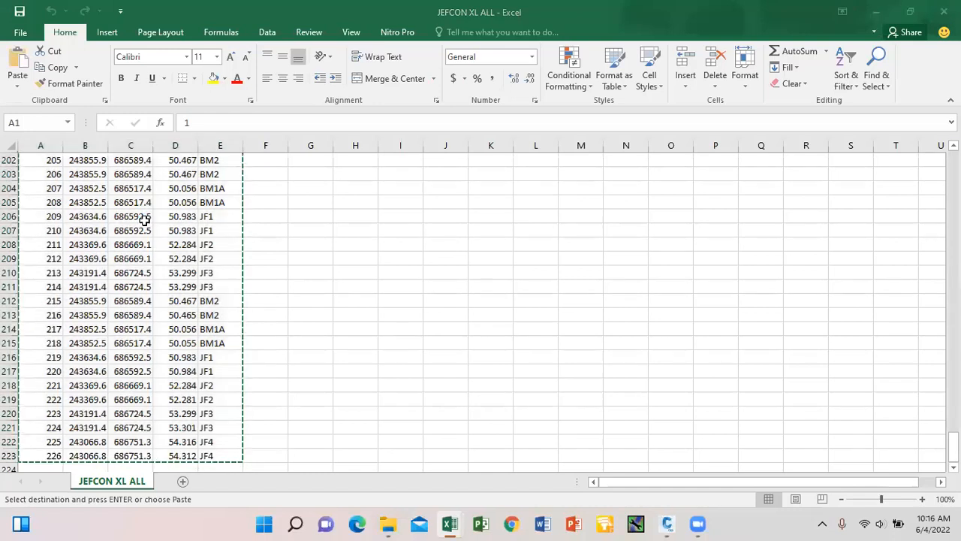
key(ctrl+n)
key(ctrl+v)
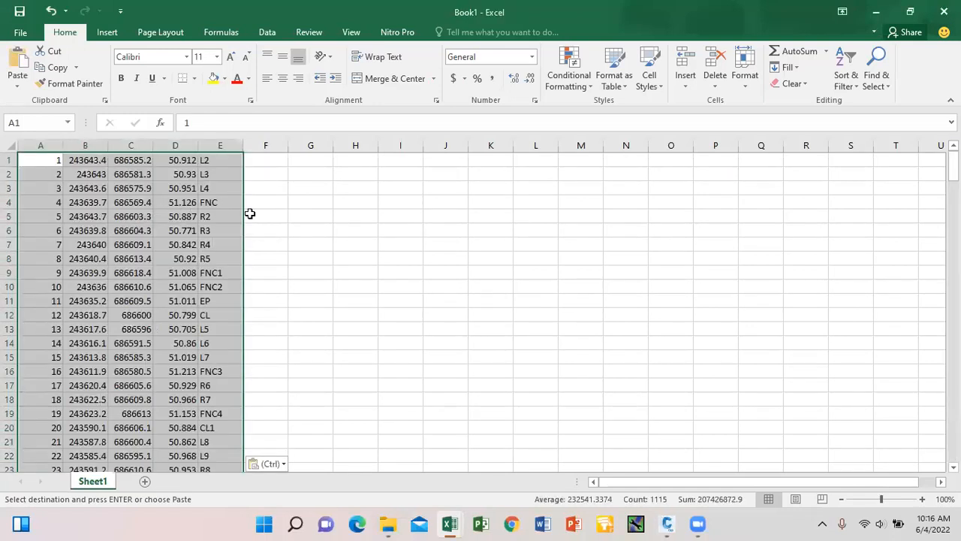
click(291, 215)
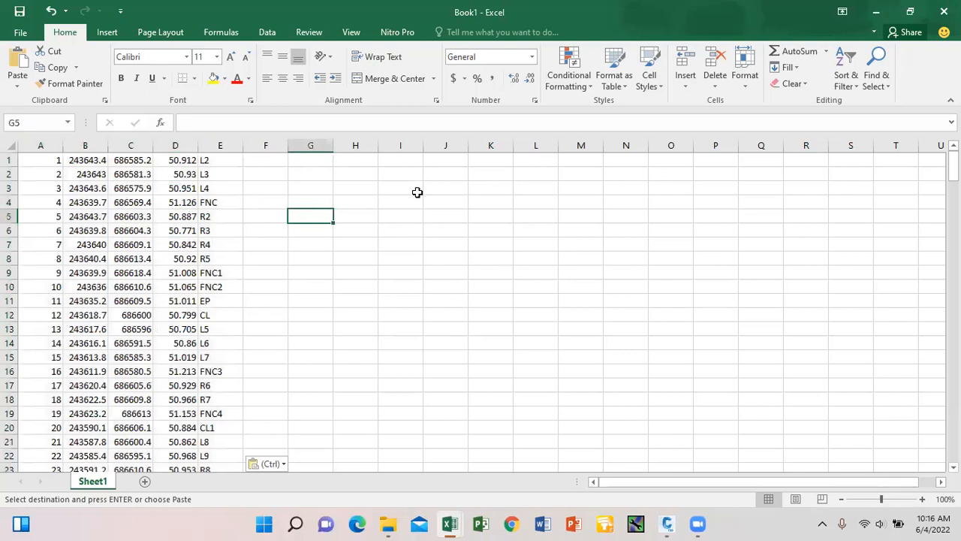
Save the workbook to the Desktop as 'jefcon all dat' in CSV (Comma delimited) format.
click(20, 35)
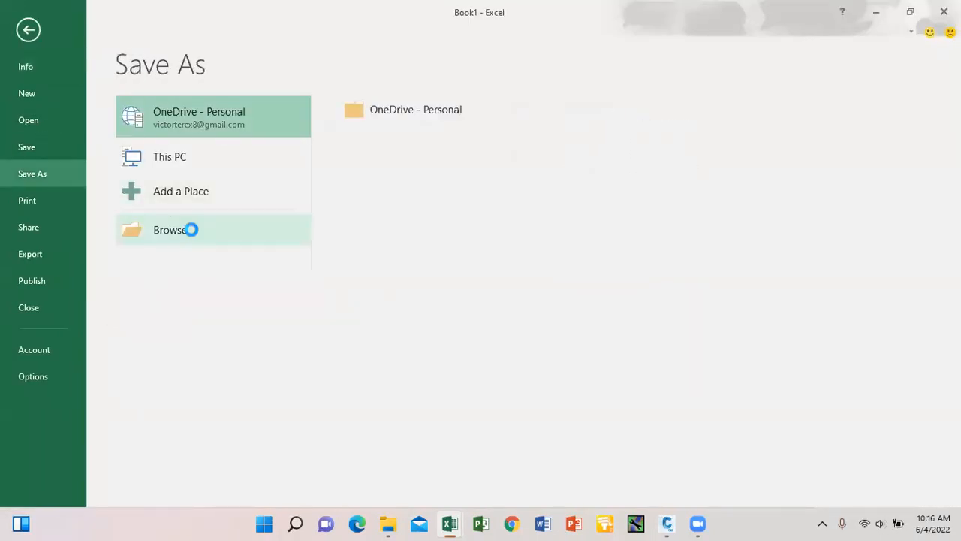
click(200, 238)
click(80, 124)
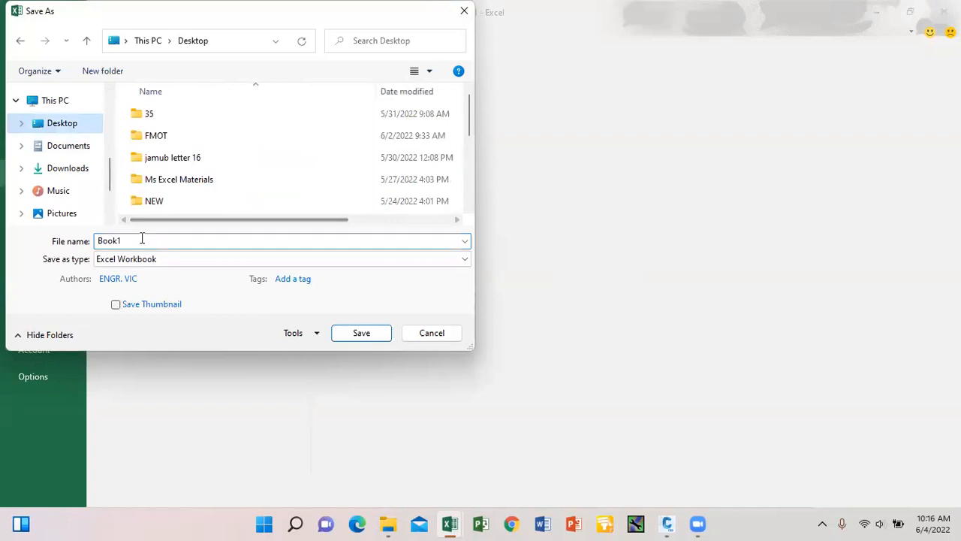
text(j)
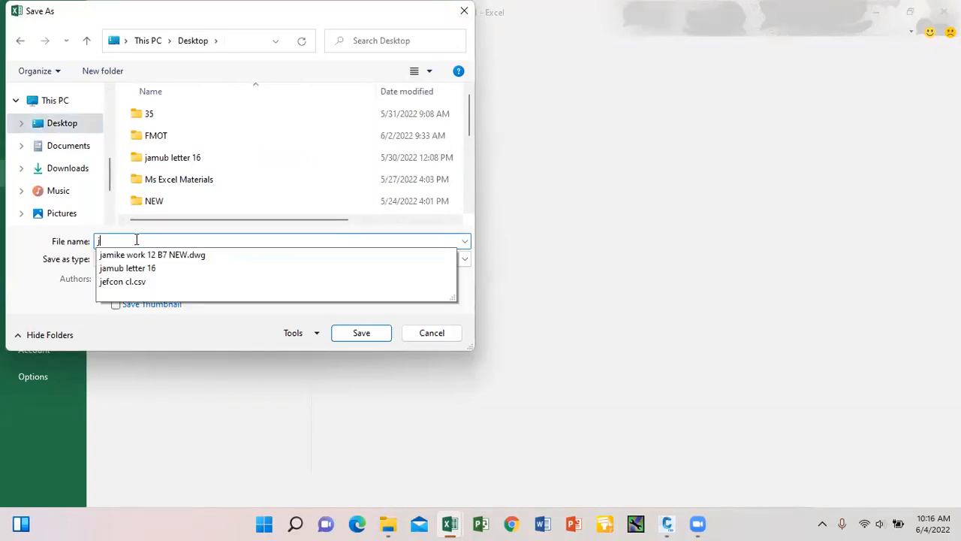
text(efcon)
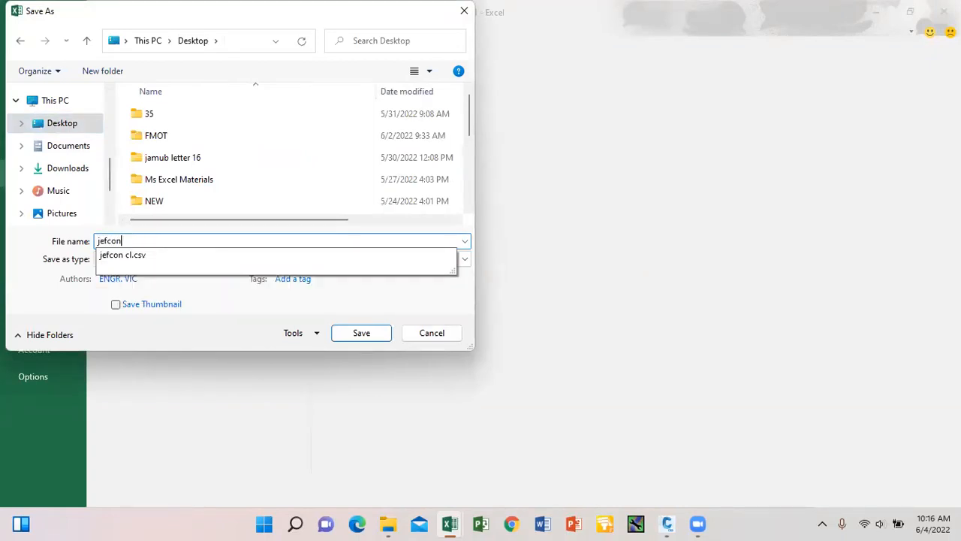
text( a)
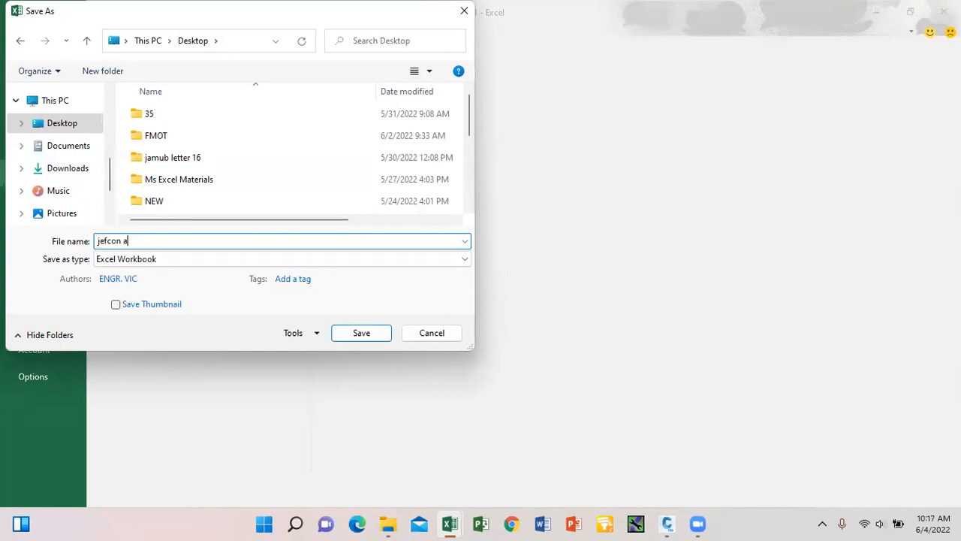
text(ll dat)
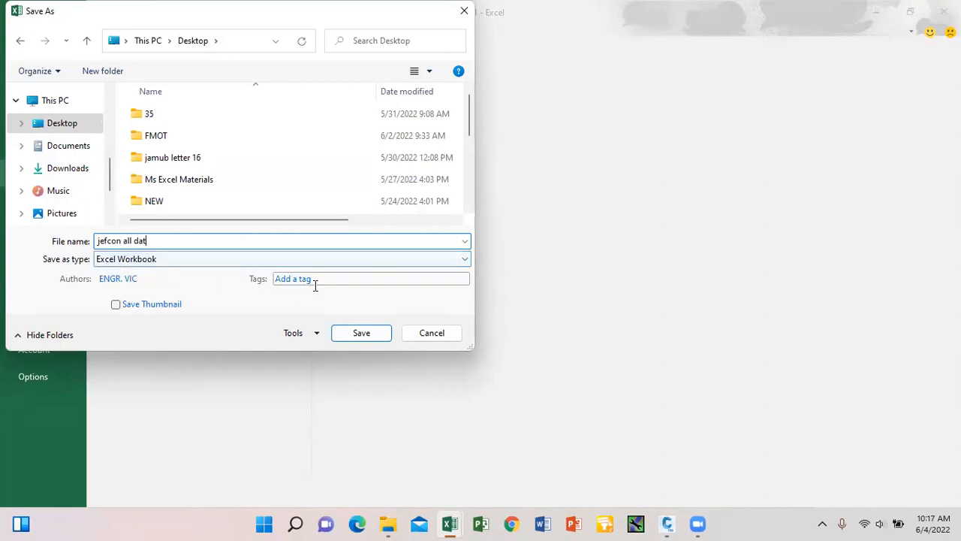
click(449, 262)
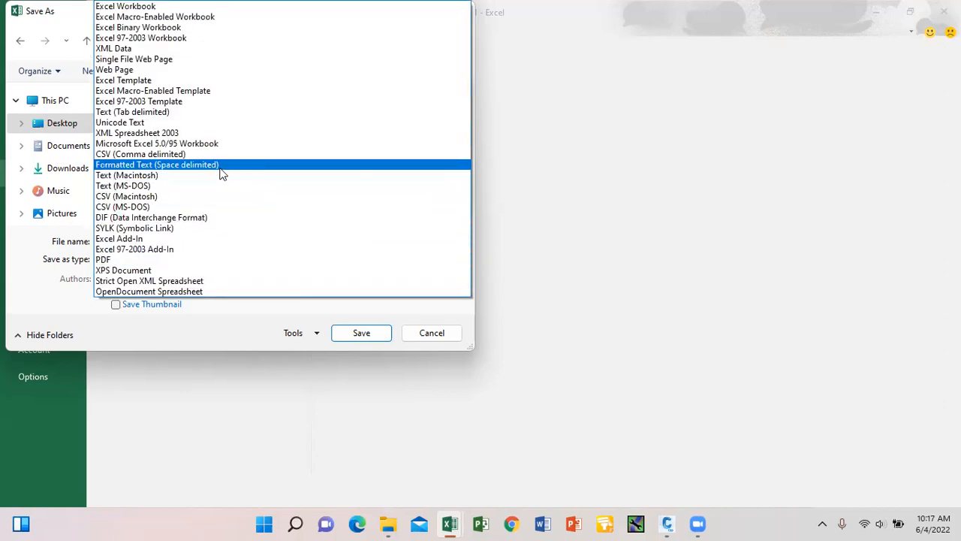
click(207, 154)
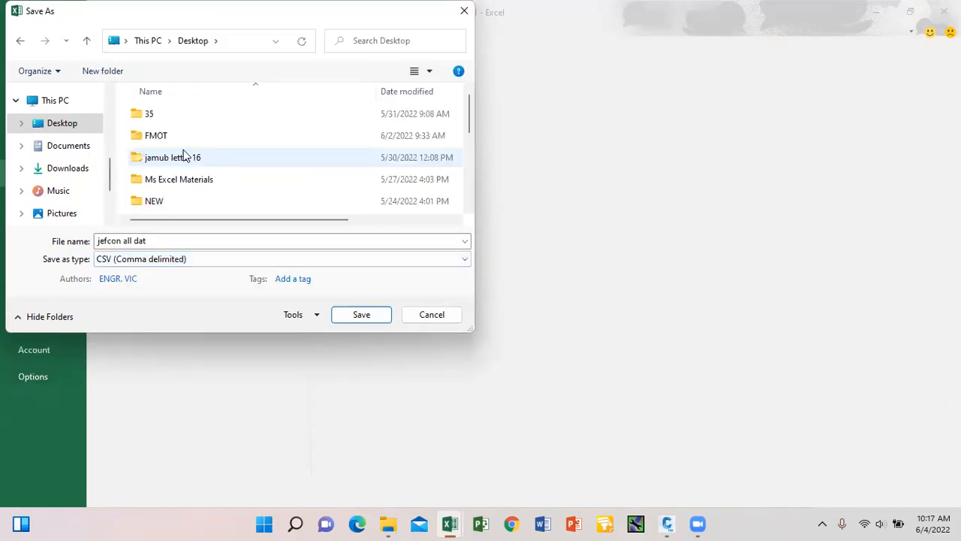
click(362, 316)
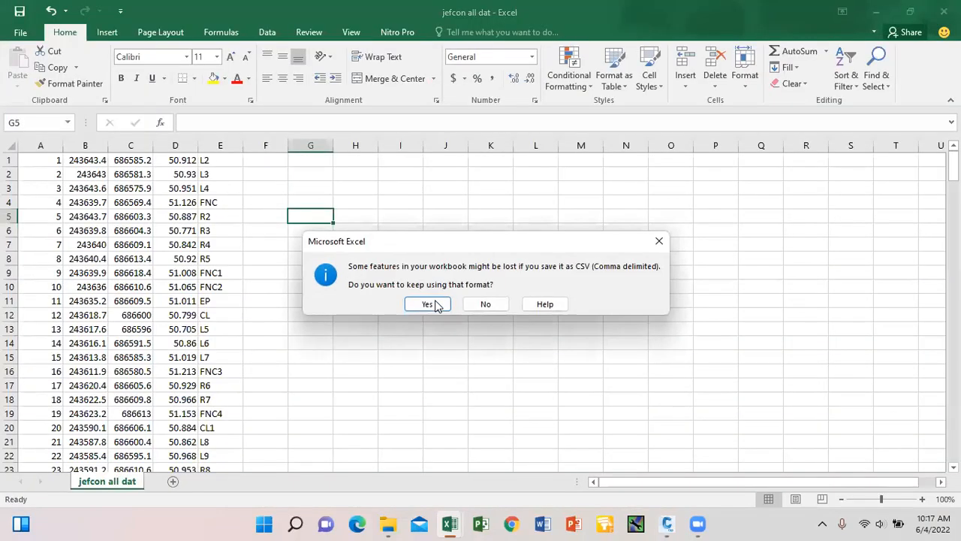
click(441, 304)
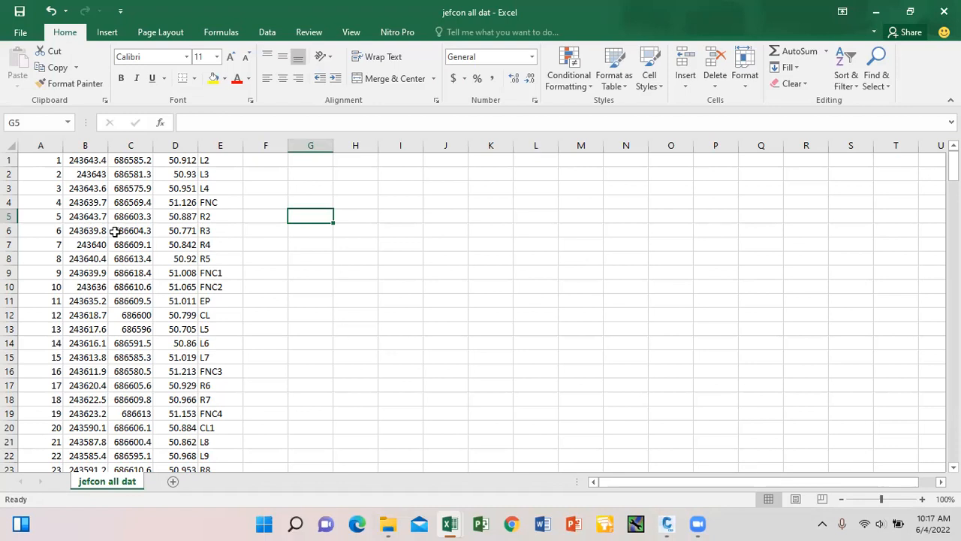
click(34, 160)
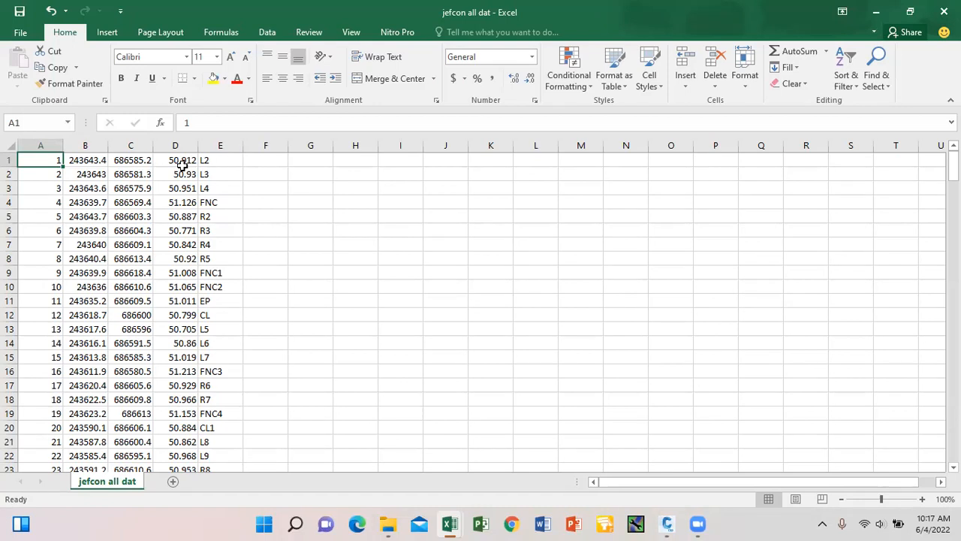
right_click(35, 163)
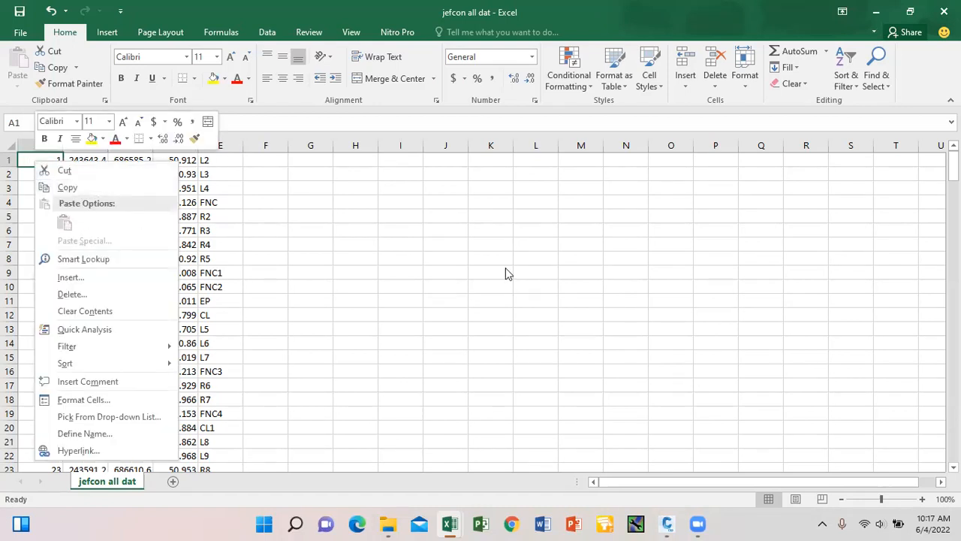
key(Escape)
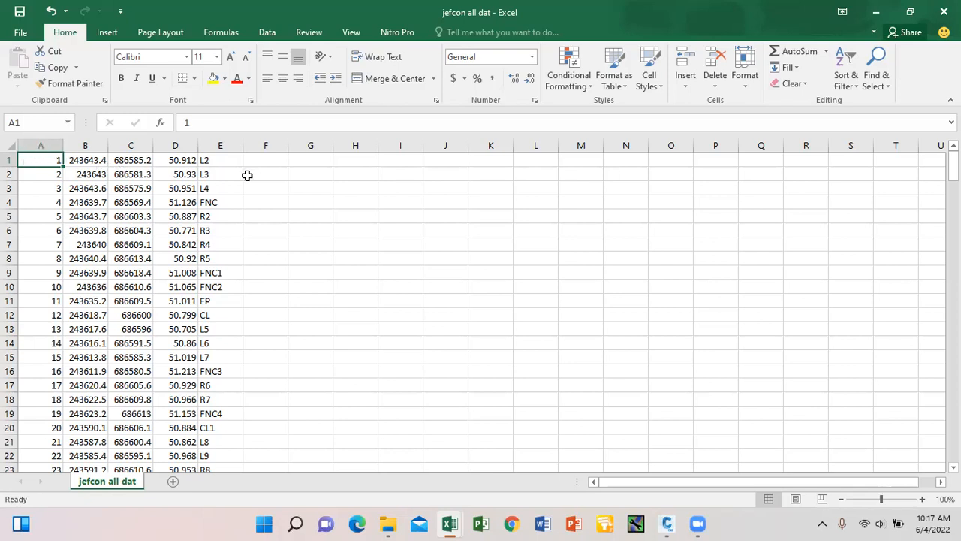
click(129, 160)
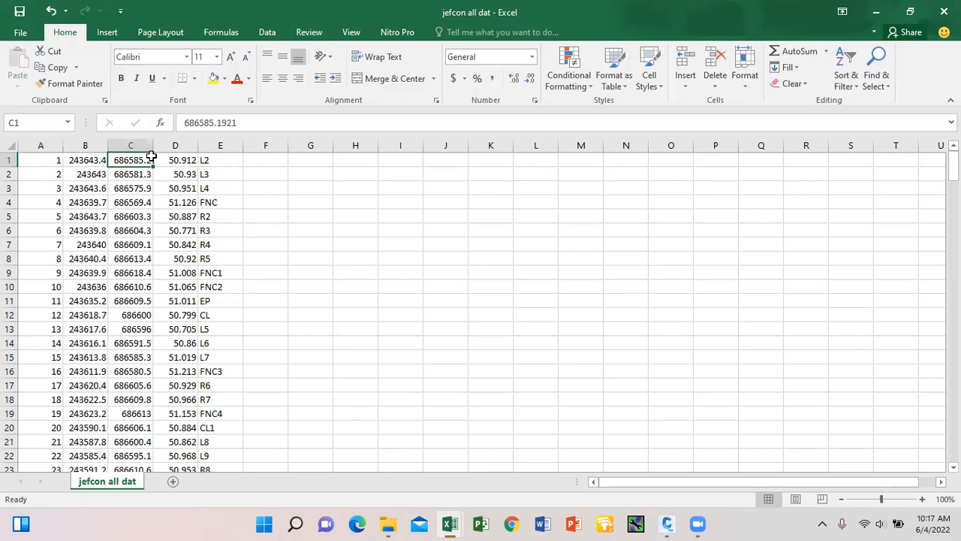
click(210, 123)
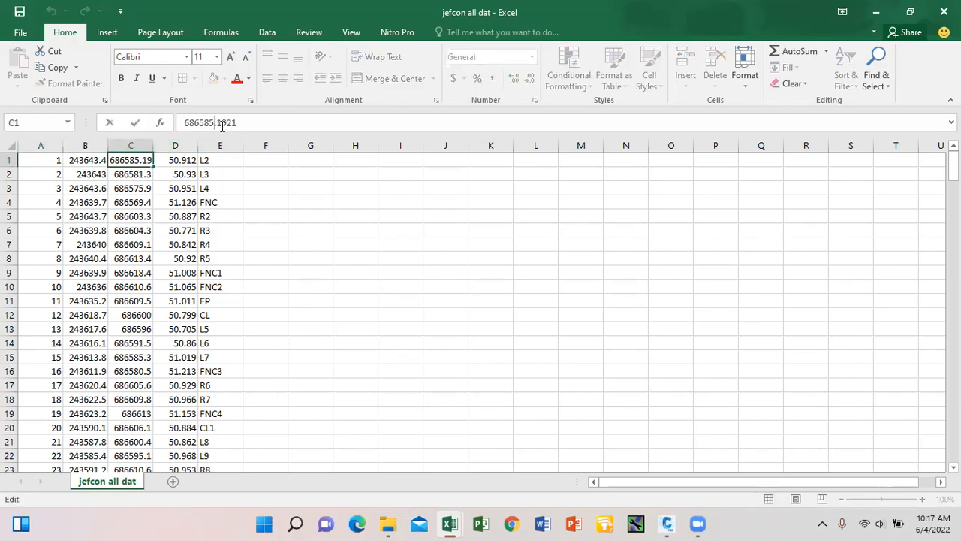
key(Delete)
text(,)
key(BackSpace)
text(.)
key(ctrl+Return)
click(262, 229)
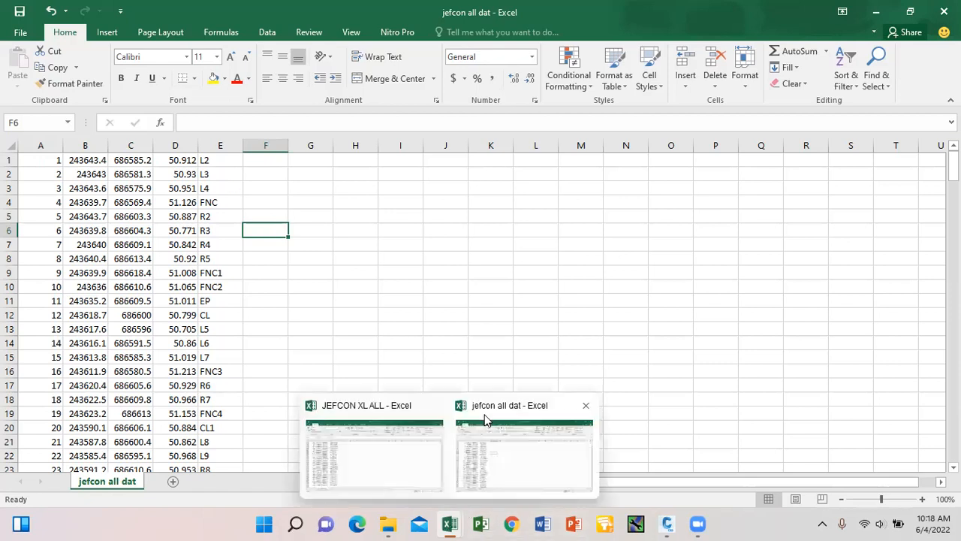
Back in Civil 3D, start Import Points and browse to the jefcon all dat file.
click(666, 524)
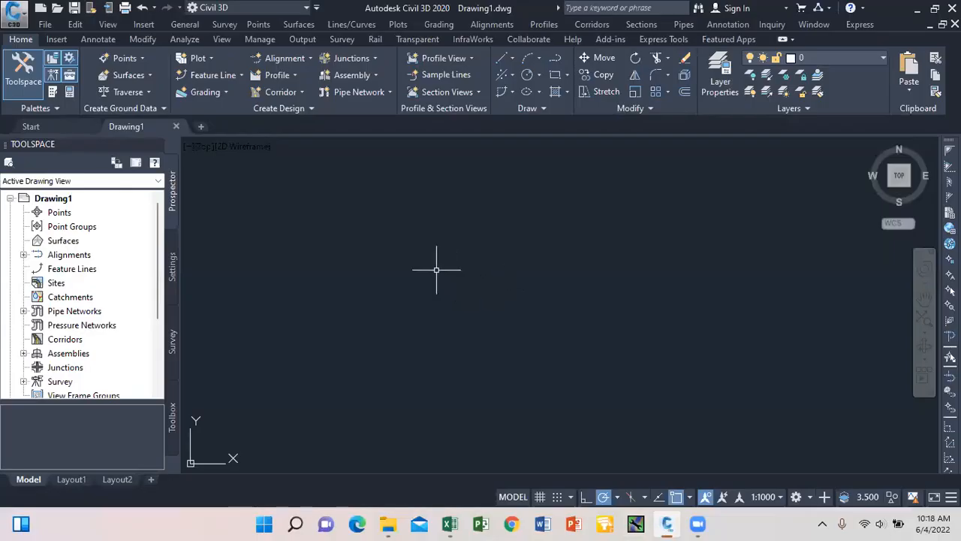
click(257, 24)
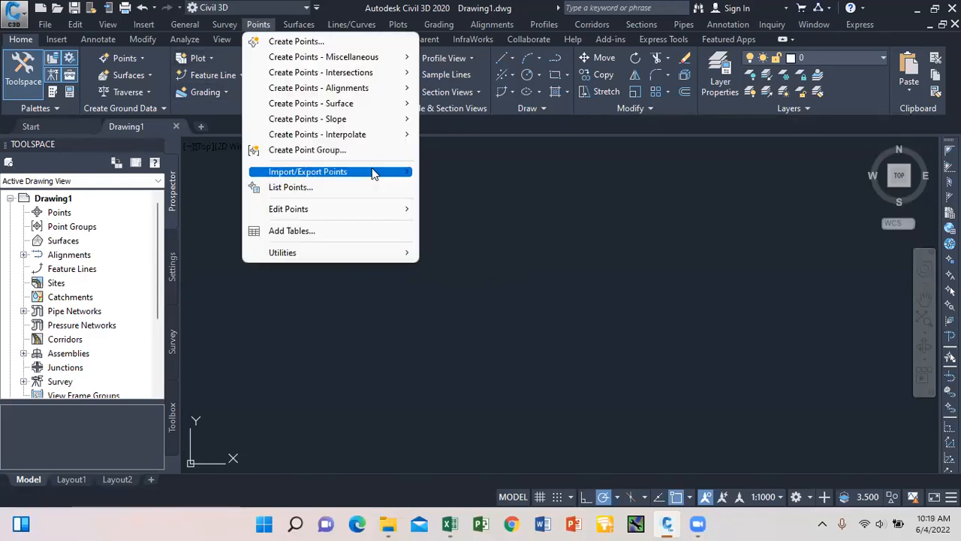
mouse_move(376, 171)
click(434, 173)
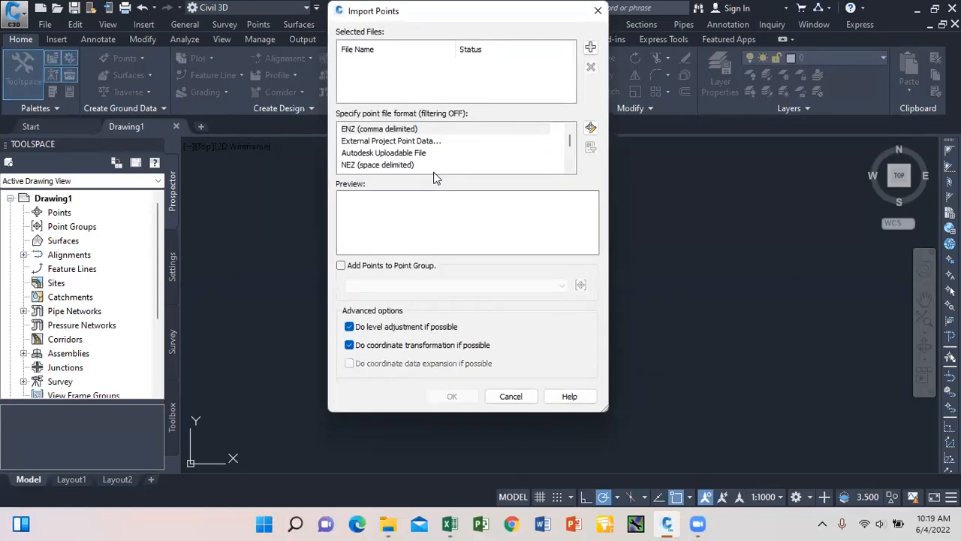
click(591, 48)
scroll(349, 266, down, 3)
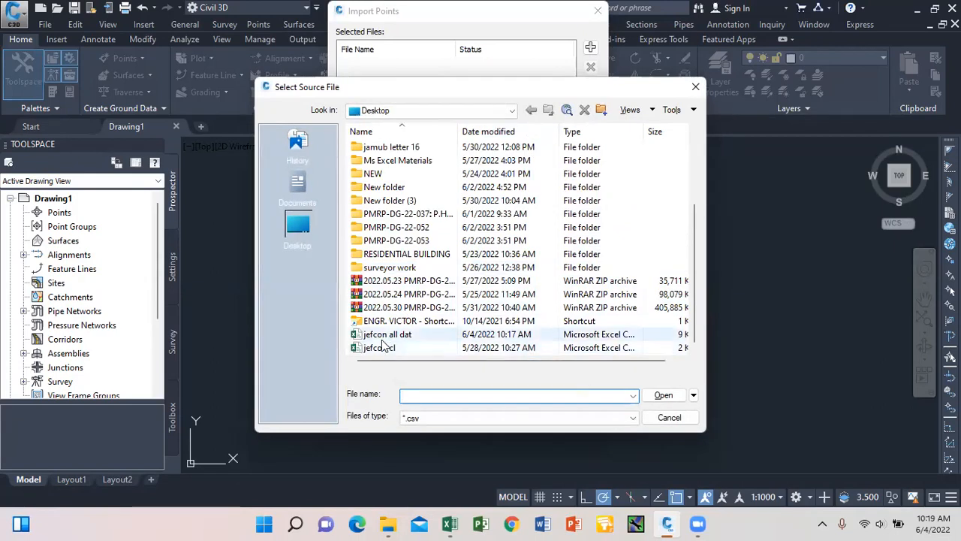
click(393, 336)
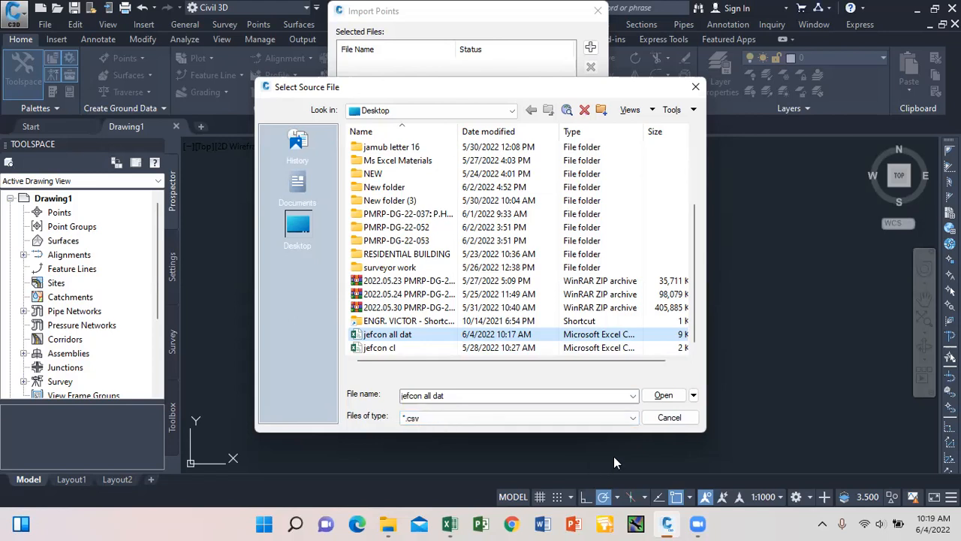
Toggle the file filter to All Files and back to CSV, then add jefcon all dat.
click(629, 418)
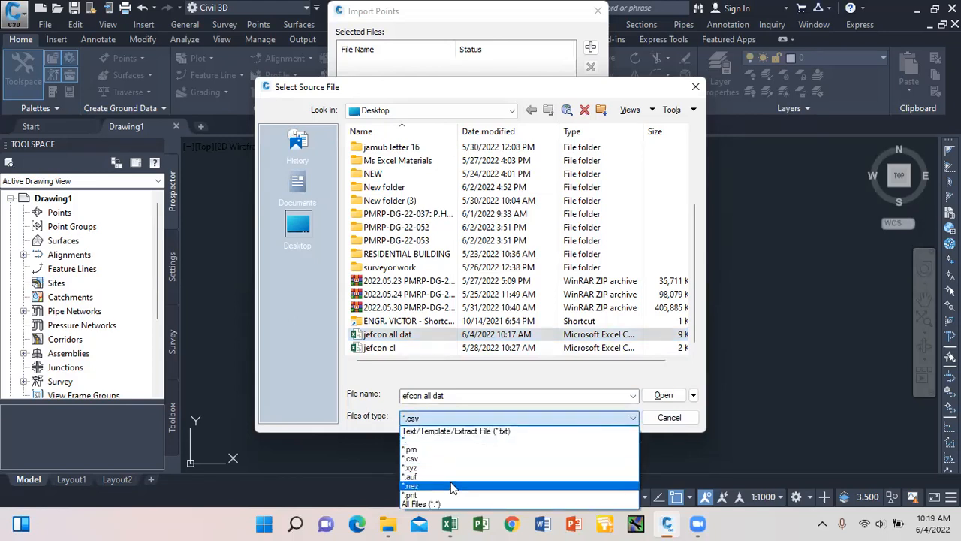
click(447, 505)
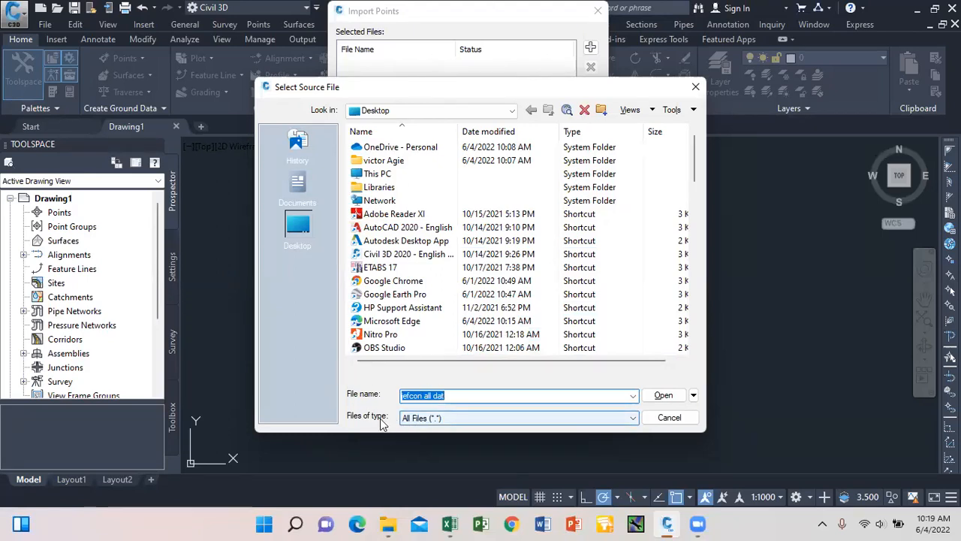
click(631, 418)
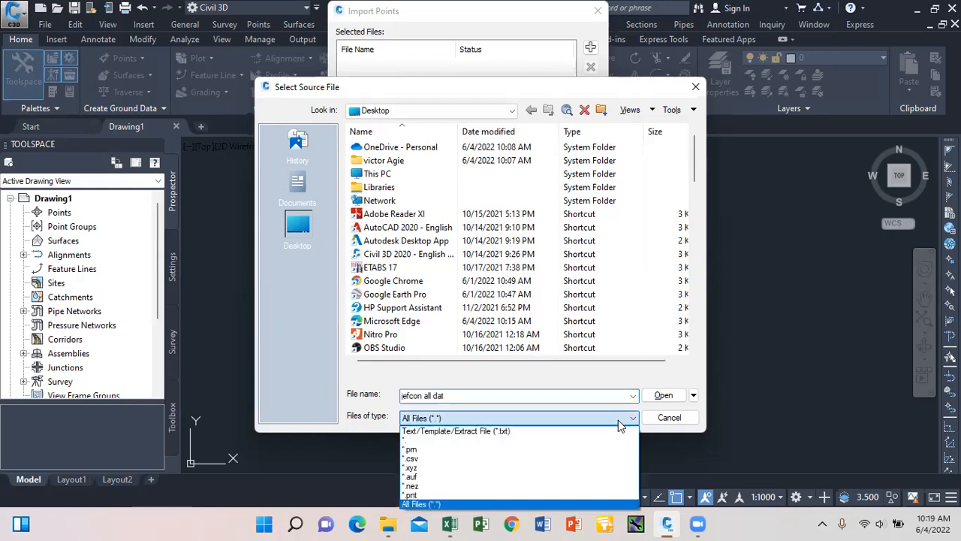
click(468, 460)
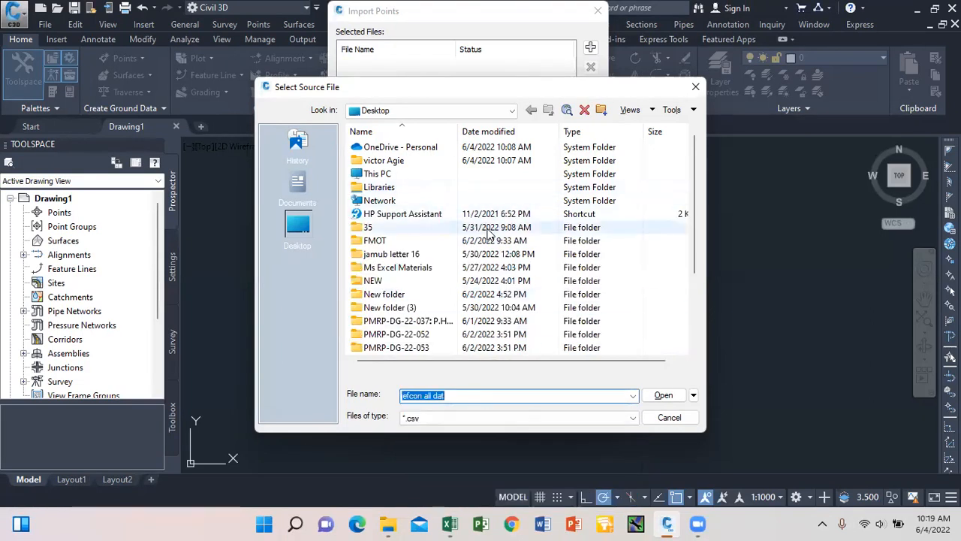
scroll(474, 233, down, 3)
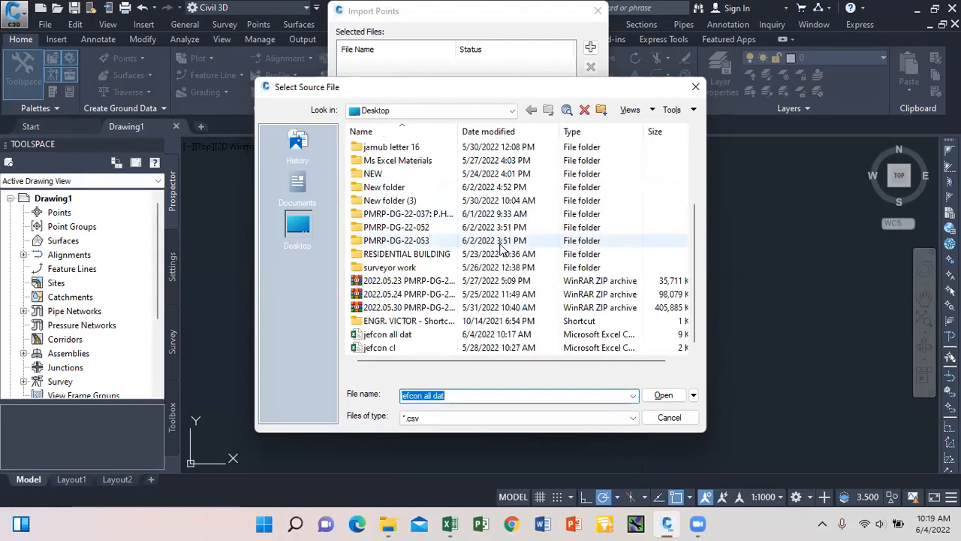
click(406, 339)
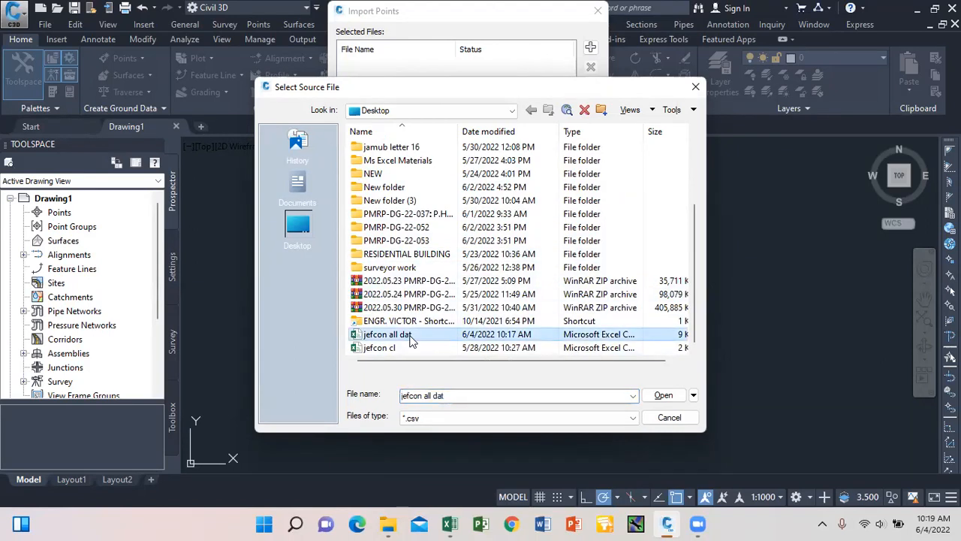
click(661, 396)
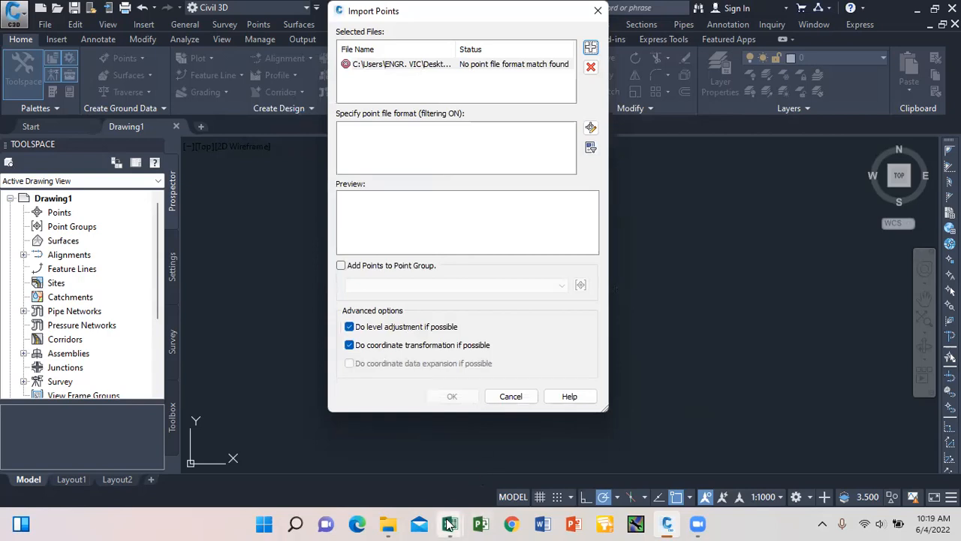
mouse_move(450, 523)
click(501, 461)
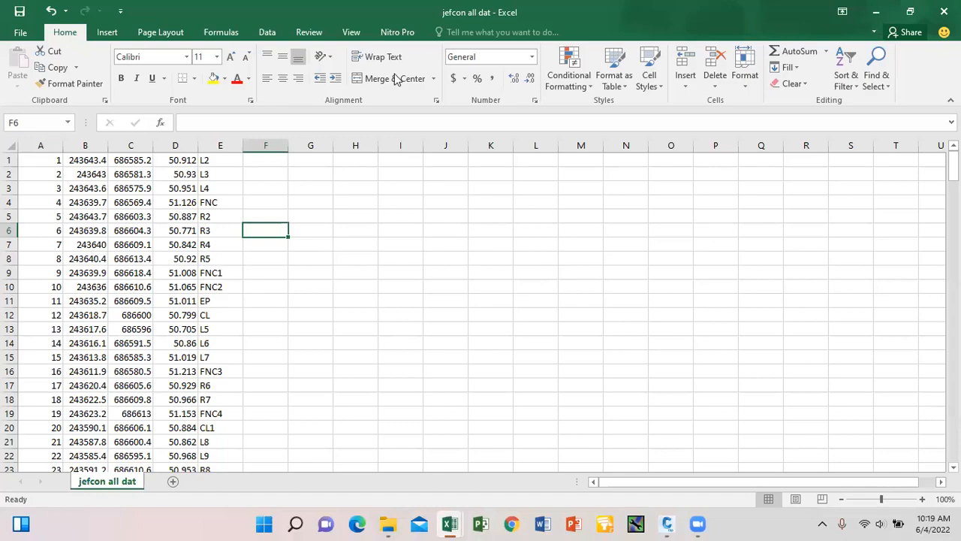
Cancel the Civil 3D point import and close the jefcon all dat workbook without saving.
key(alt+Tab)
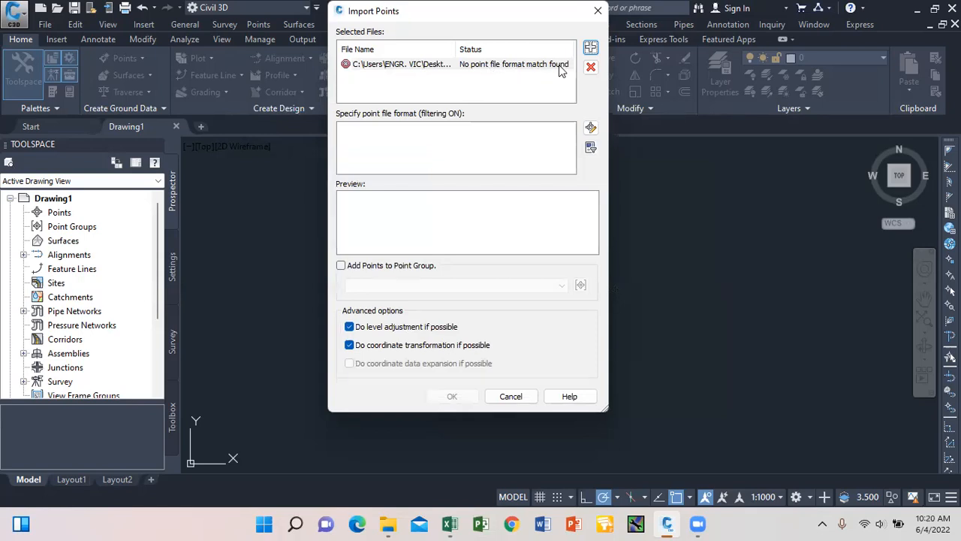
click(598, 10)
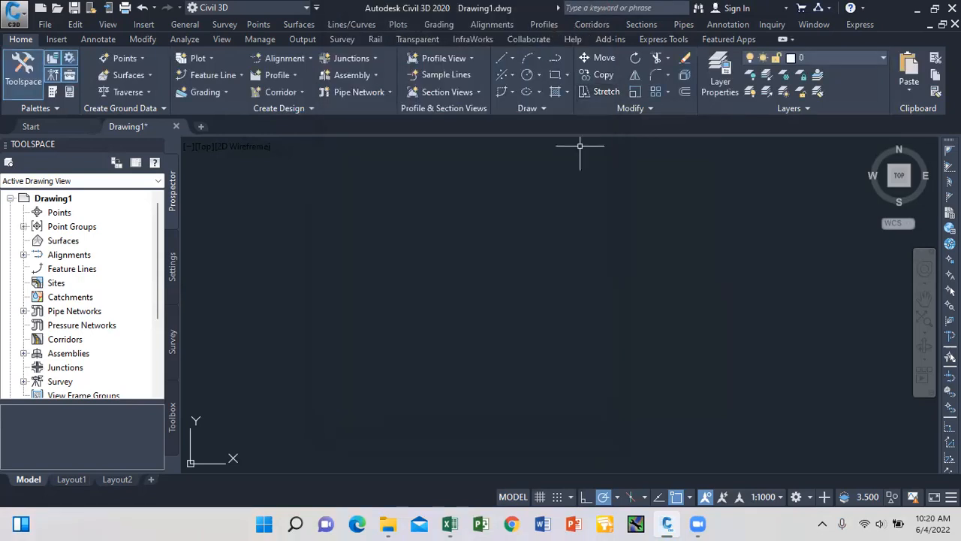
click(450, 524)
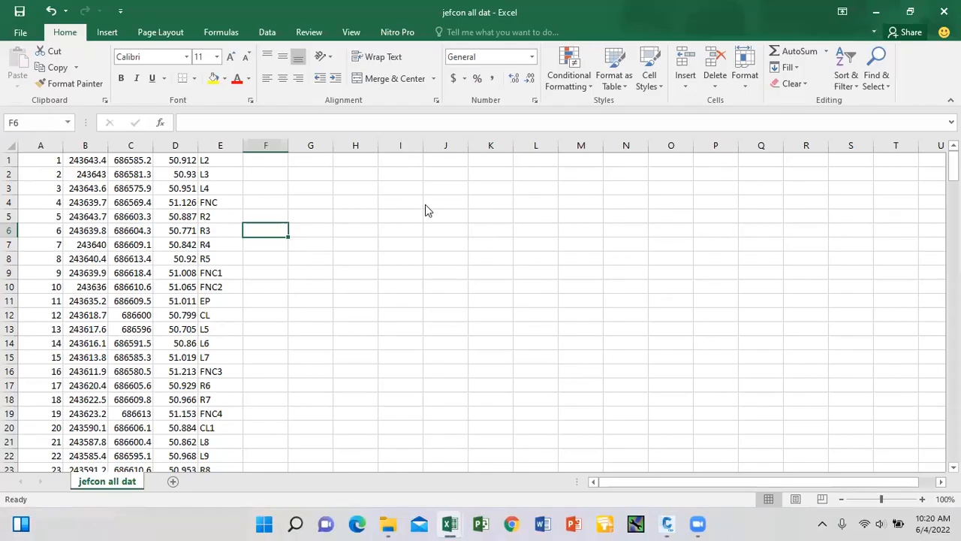
click(944, 11)
click(488, 280)
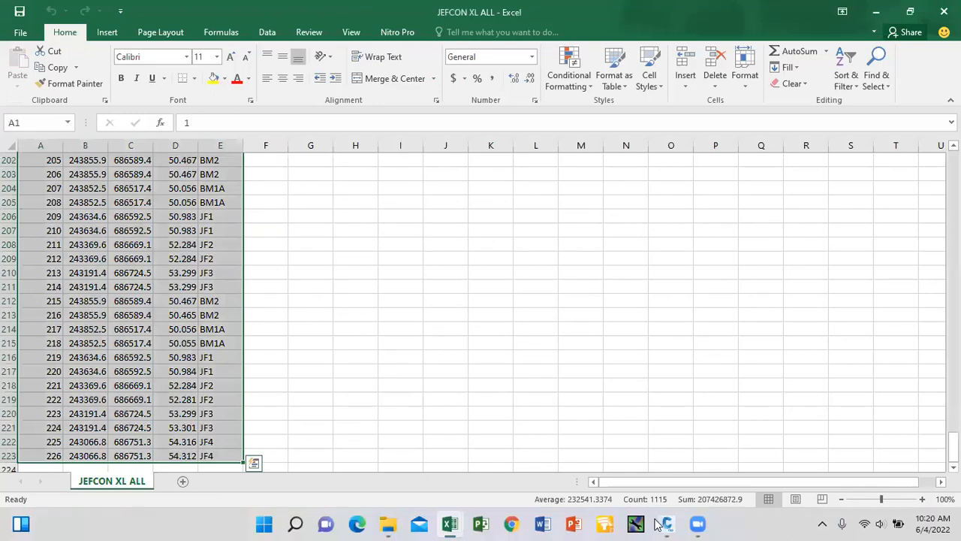
mouse_move(658, 524)
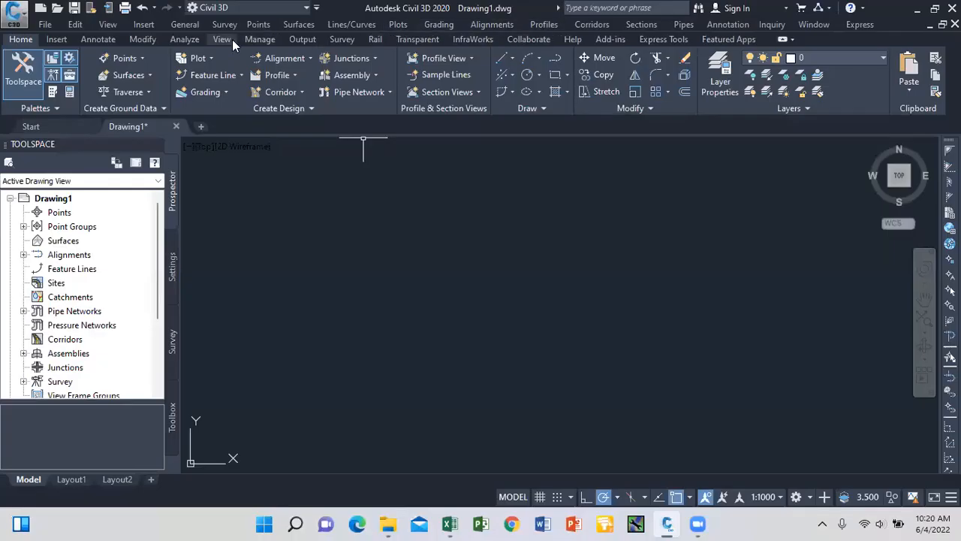
Restart Import Points and add jefcon all dat.csv, now matched as ENZ (comma delimited).
click(271, 27)
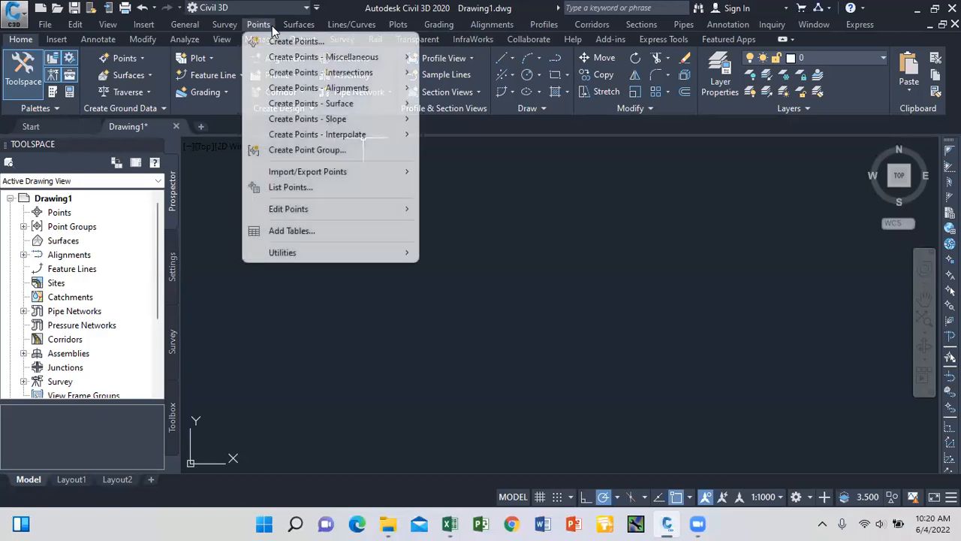
mouse_move(390, 174)
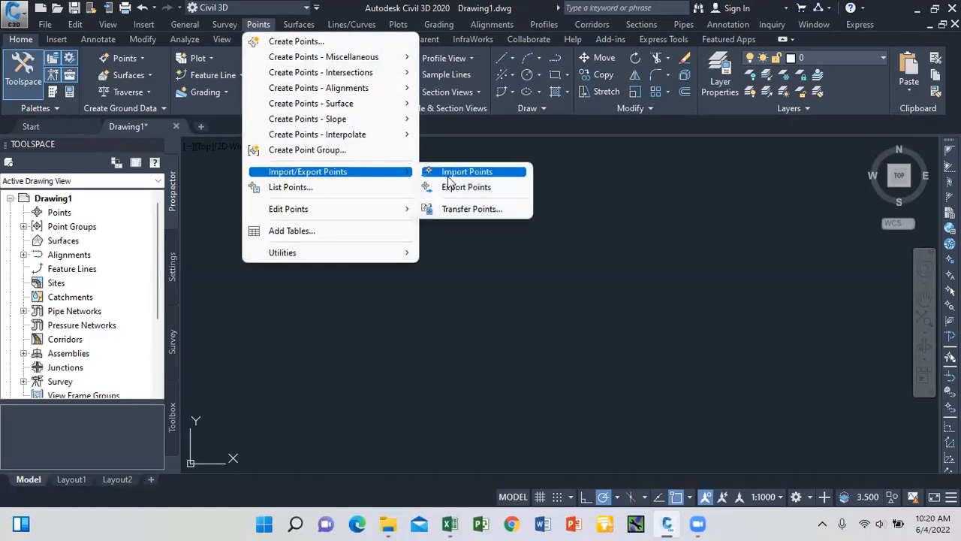
click(450, 176)
click(590, 48)
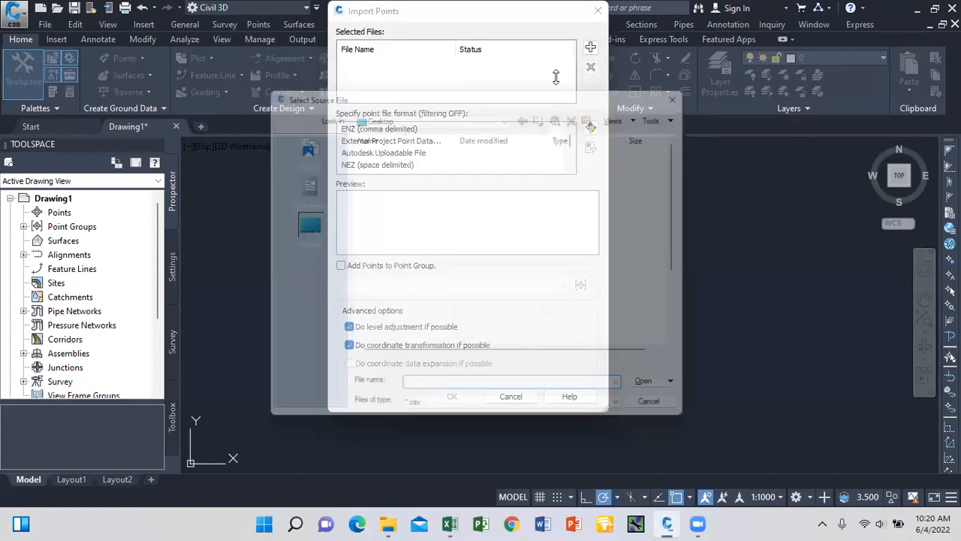
scroll(429, 258, down, 3)
click(414, 338)
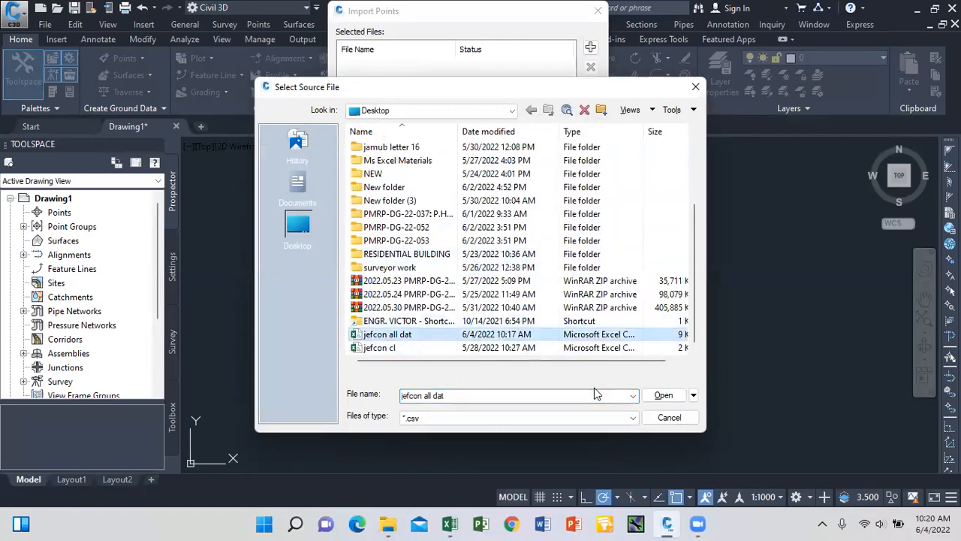
click(664, 395)
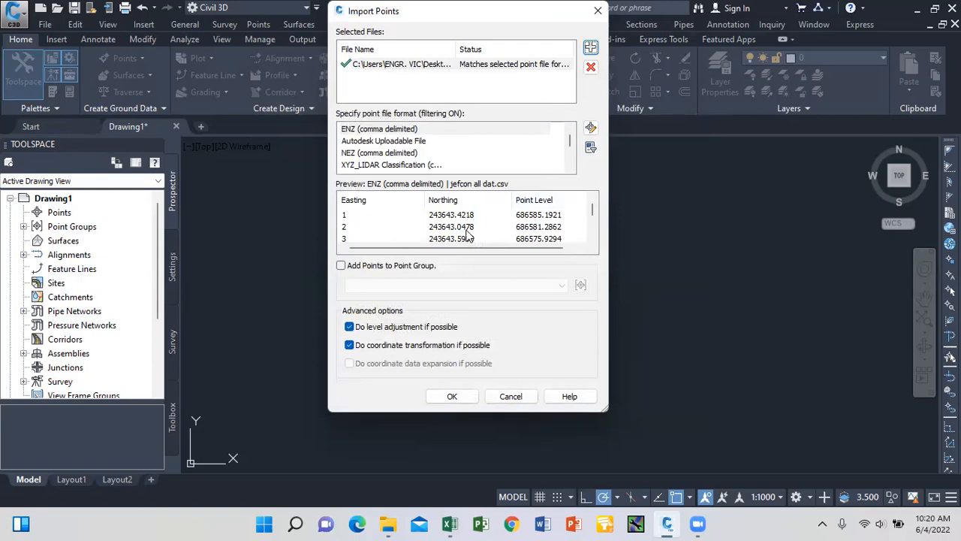
Try the PENZD and PNEZD (comma delimited) point file formats for the import.
click(570, 168)
click(570, 168)
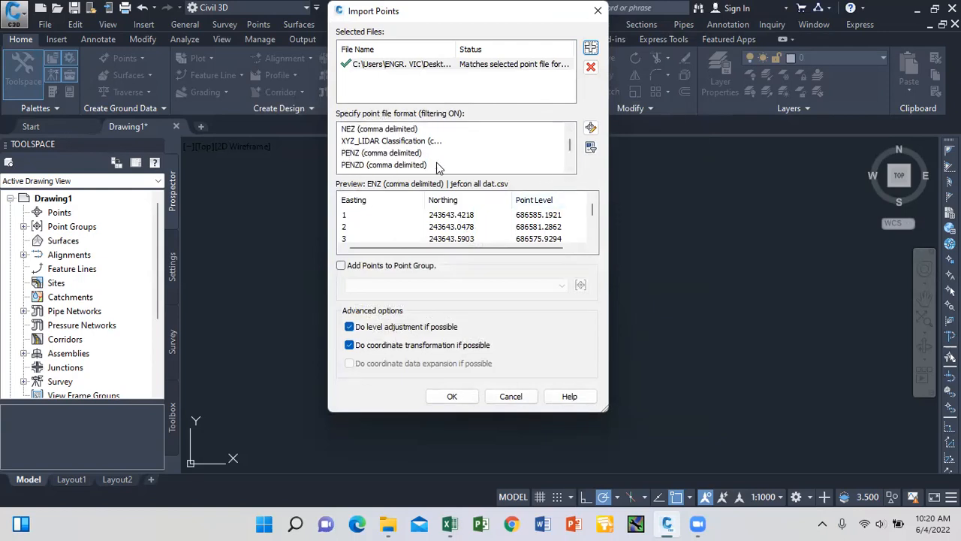
double_click(568, 170)
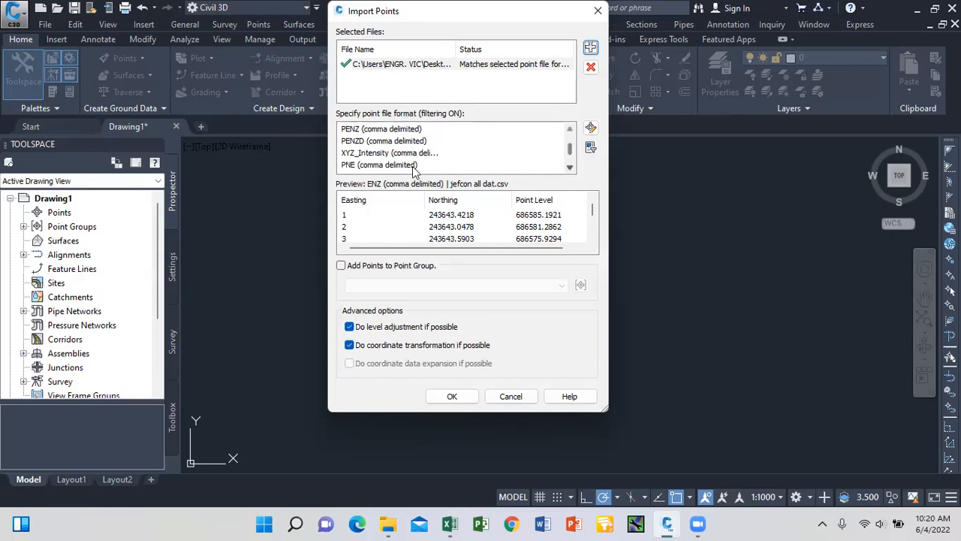
click(356, 141)
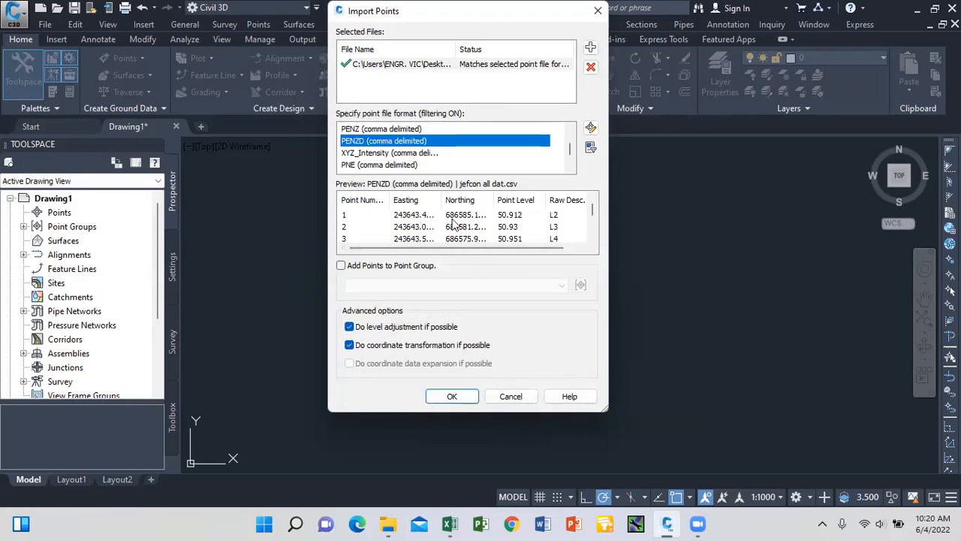
click(571, 167)
click(571, 167)
click(571, 166)
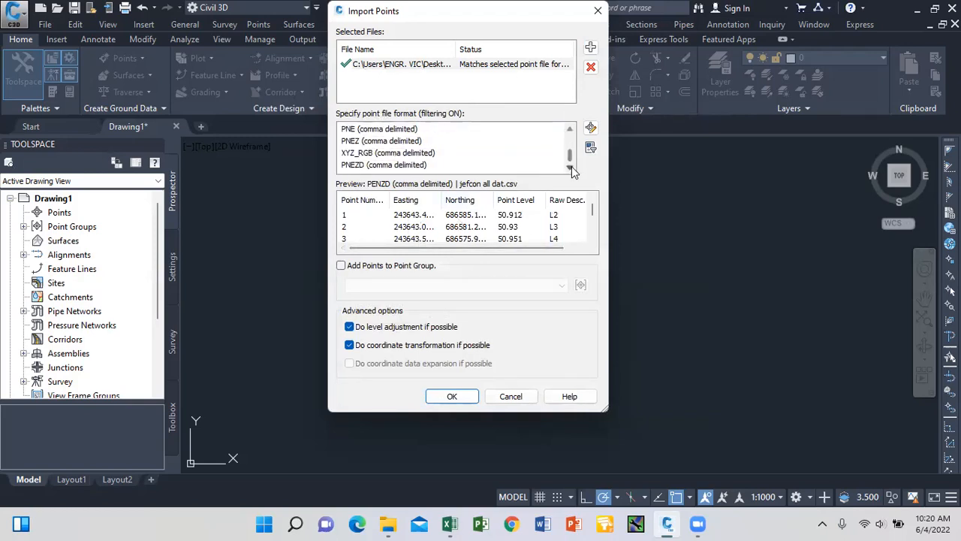
click(368, 166)
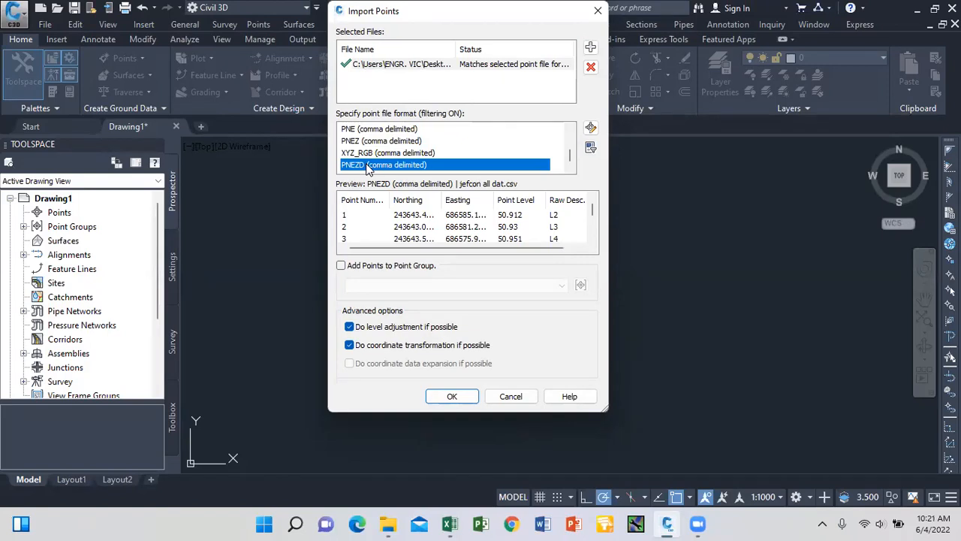
Settle on PENZD (comma delimited) and enable Add Points to Point Group.
click(575, 144)
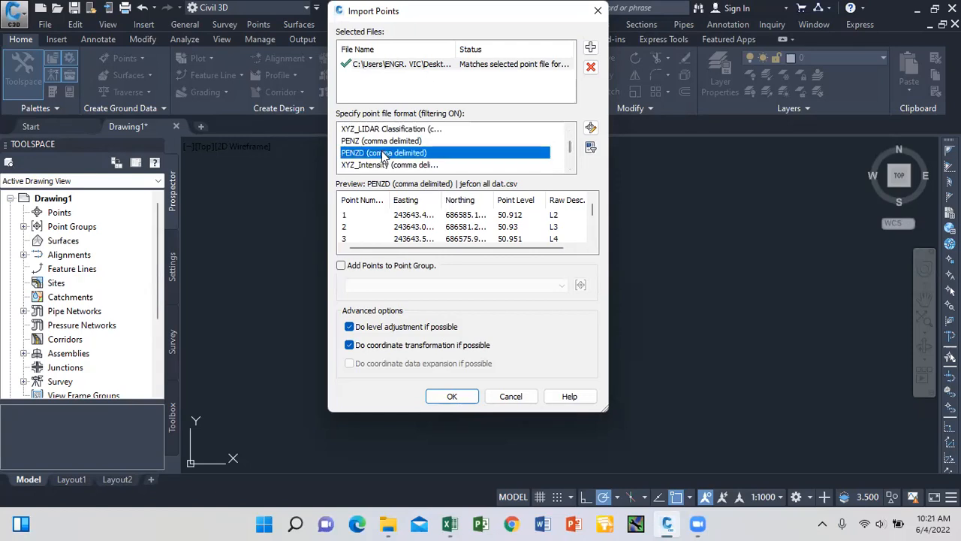
click(570, 166)
scroll(570, 167, down, 1)
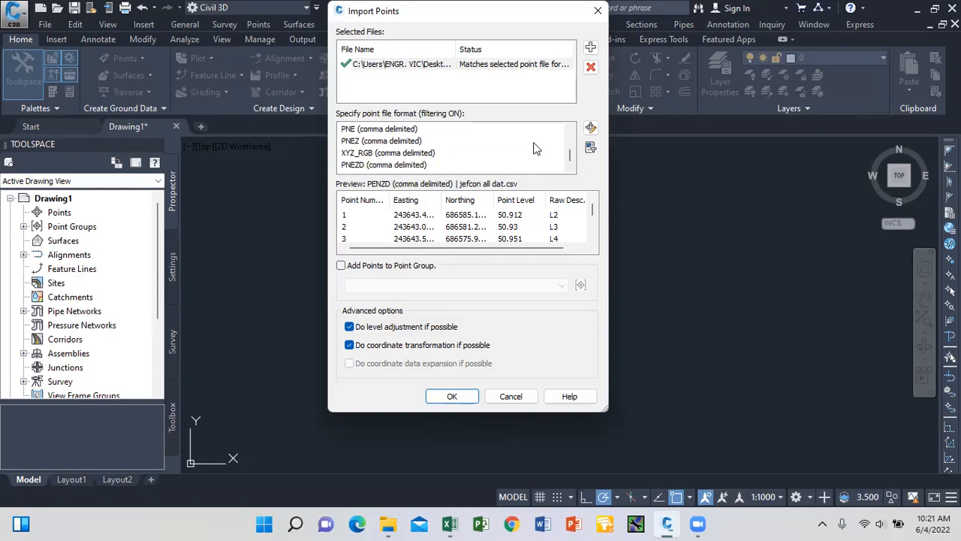
scroll(568, 142, up, 5)
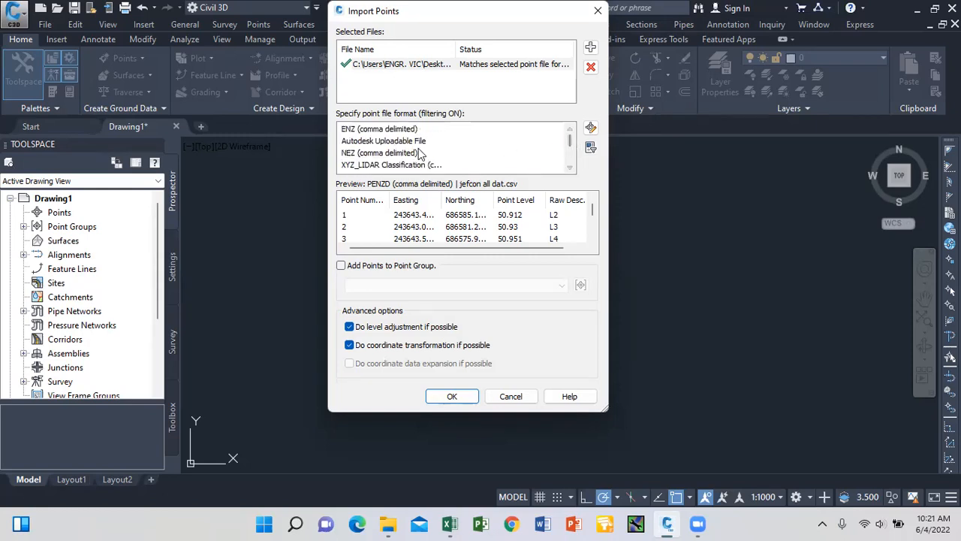
click(570, 169)
click(570, 168)
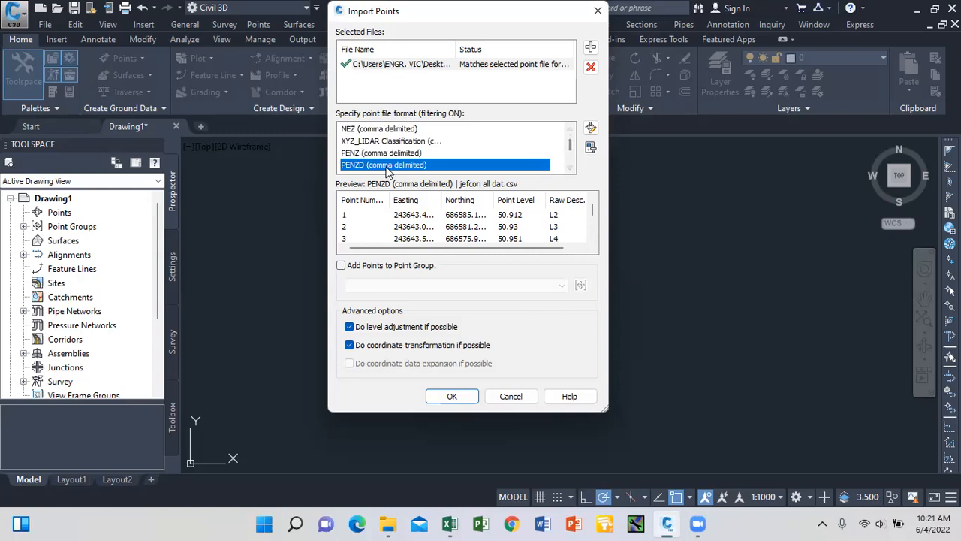
click(341, 268)
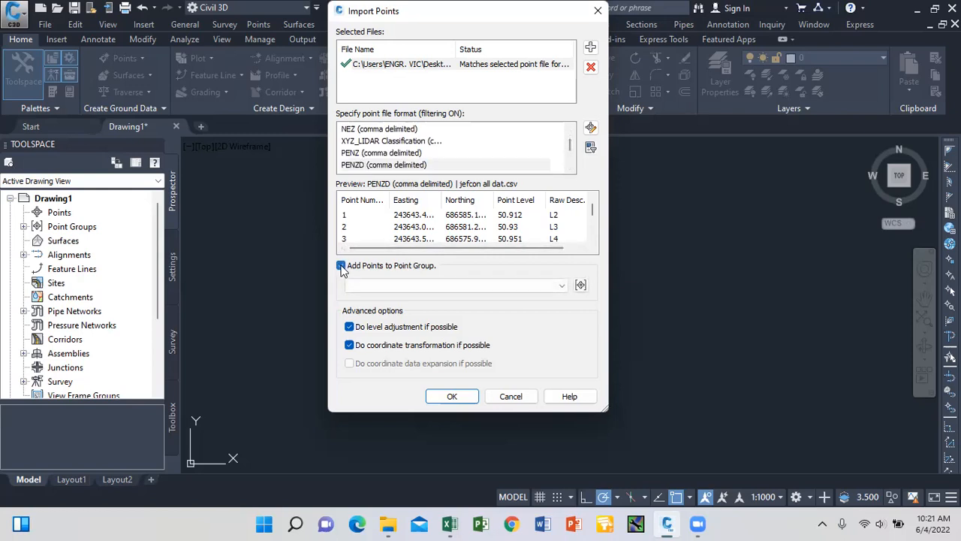
Create a point group named 'jefcon all data' and import the points into it.
click(581, 286)
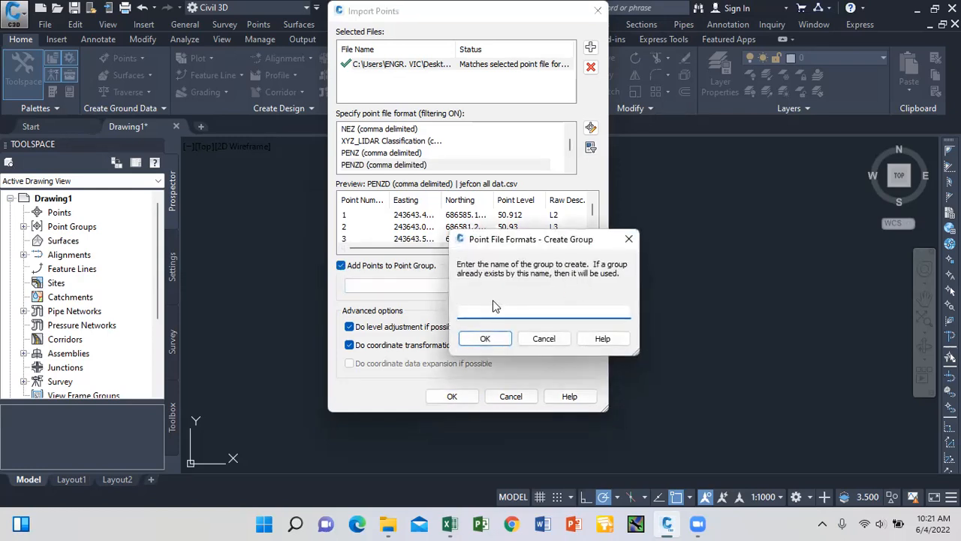
click(628, 241)
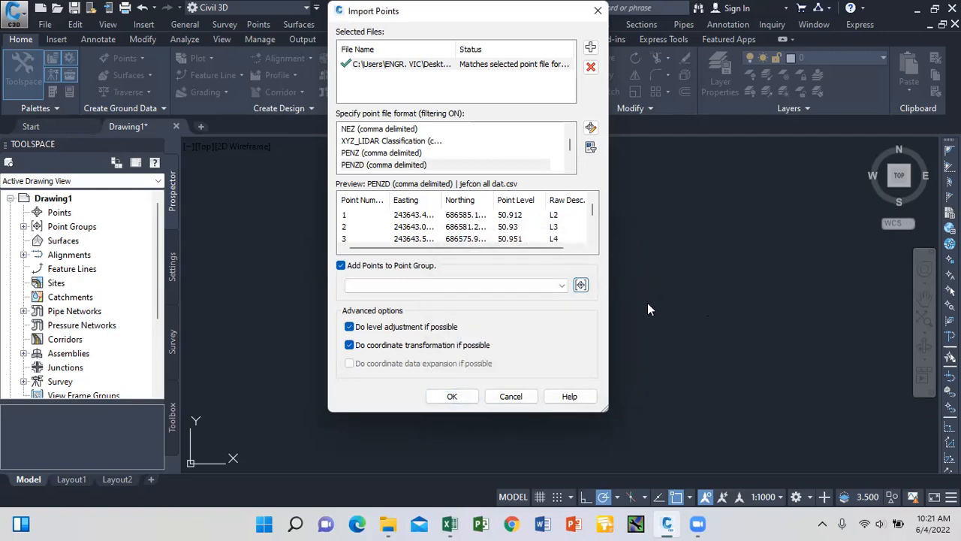
click(579, 285)
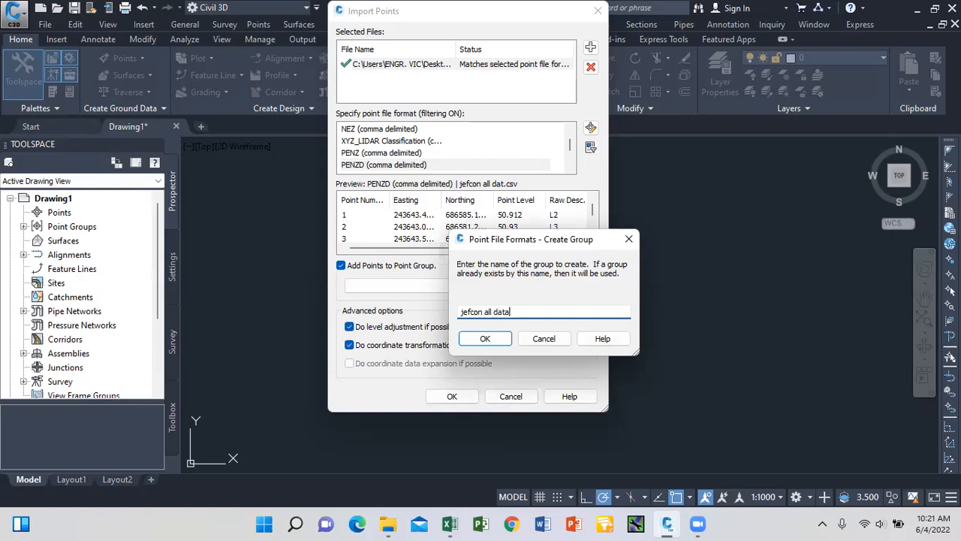
click(485, 339)
click(453, 396)
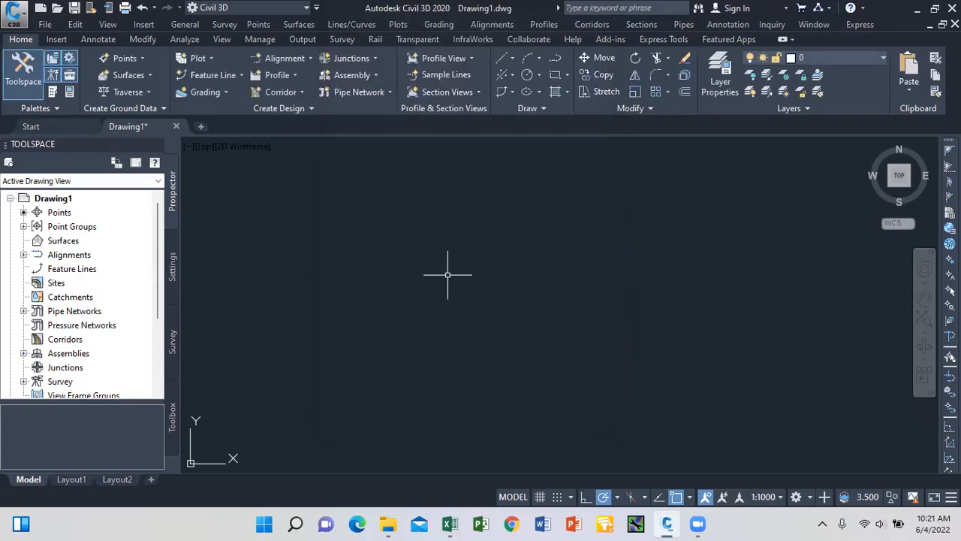
Zoom to extents so all imported survey points fit in view.
text(z)
key(Return)
text(e)
key(Return)
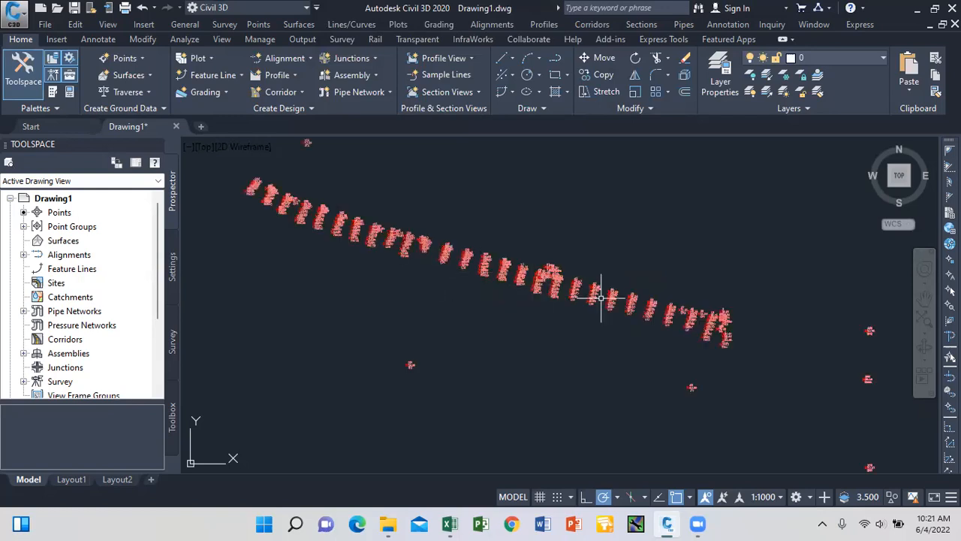
scroll(594, 293, down, 4)
scroll(473, 264, up, 3)
scroll(470, 248, up, 8)
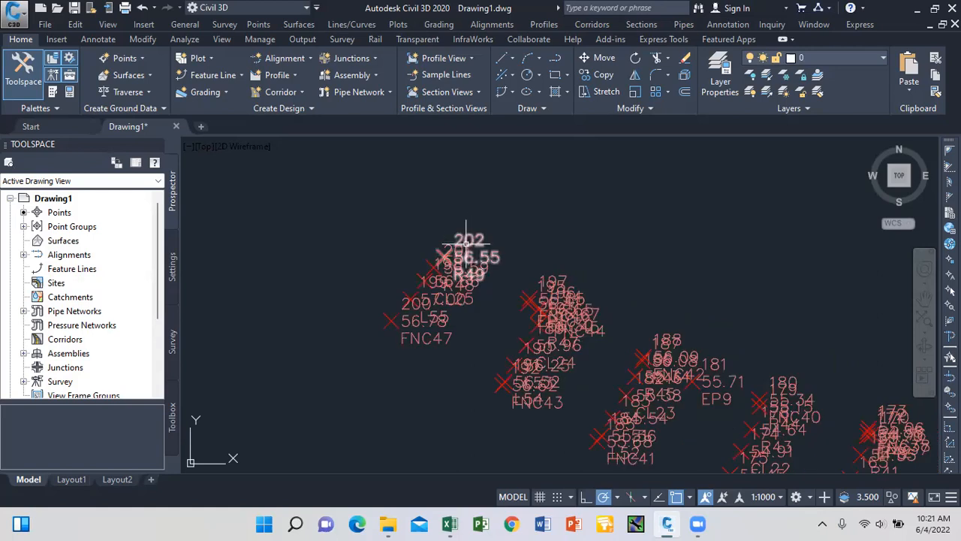
Select survey point 202 to inspect its details.
click(466, 244)
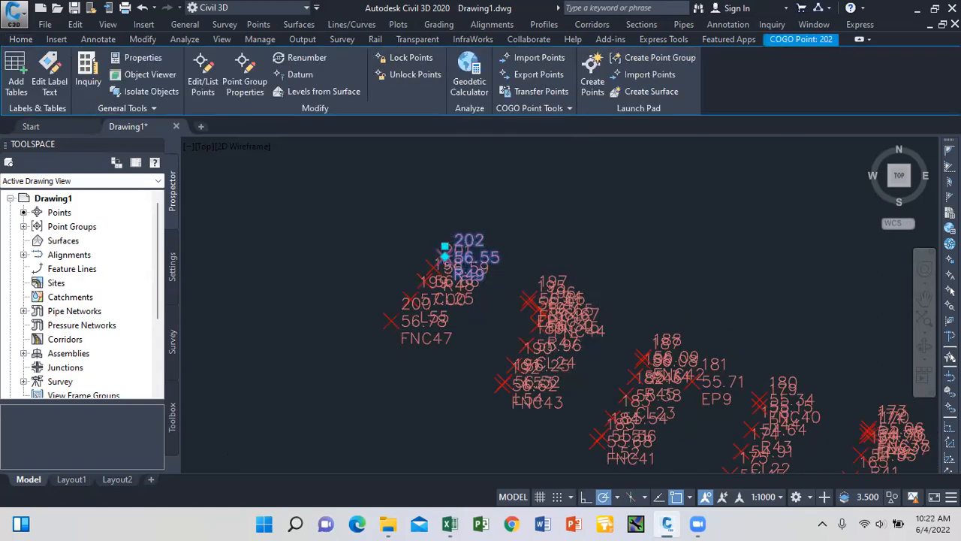
scroll(450, 248, down, 4)
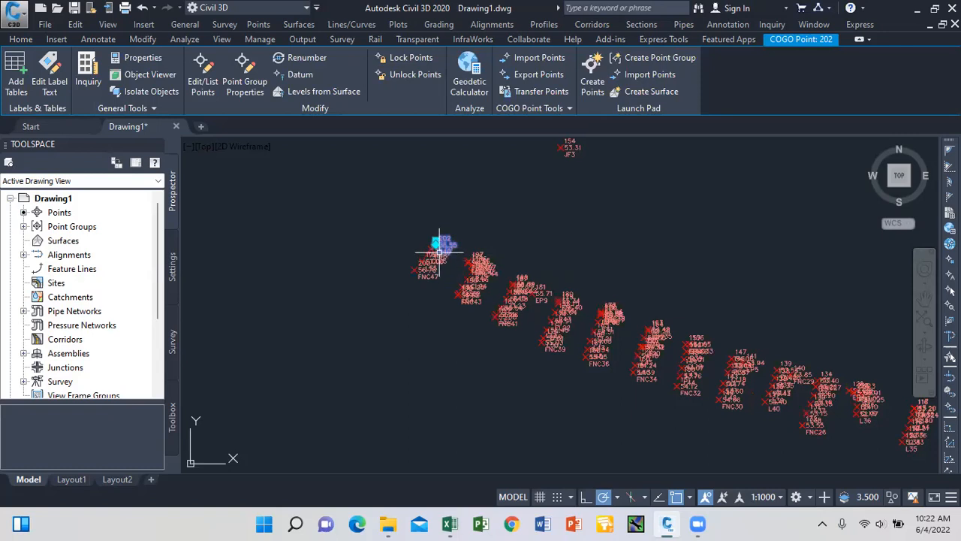
scroll(439, 253, up, 1)
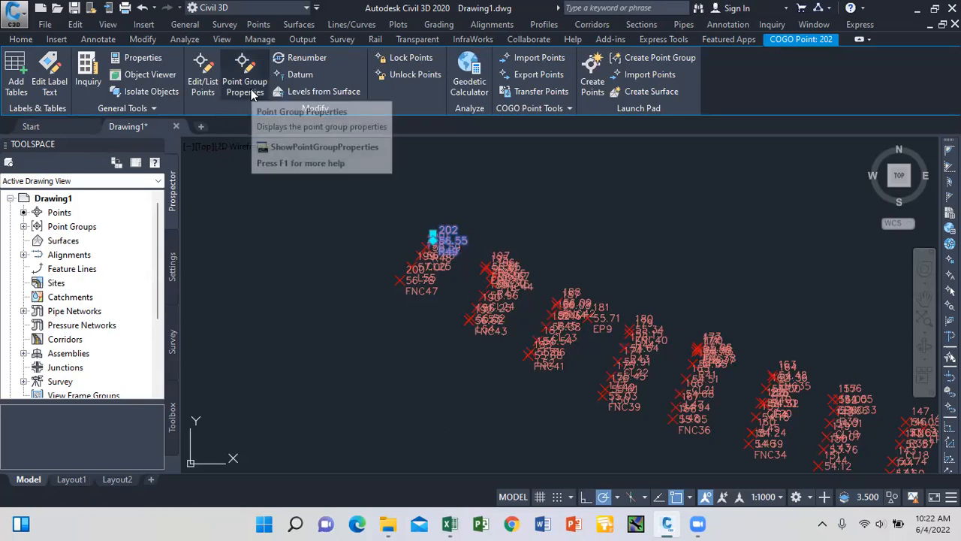
key(Escape)
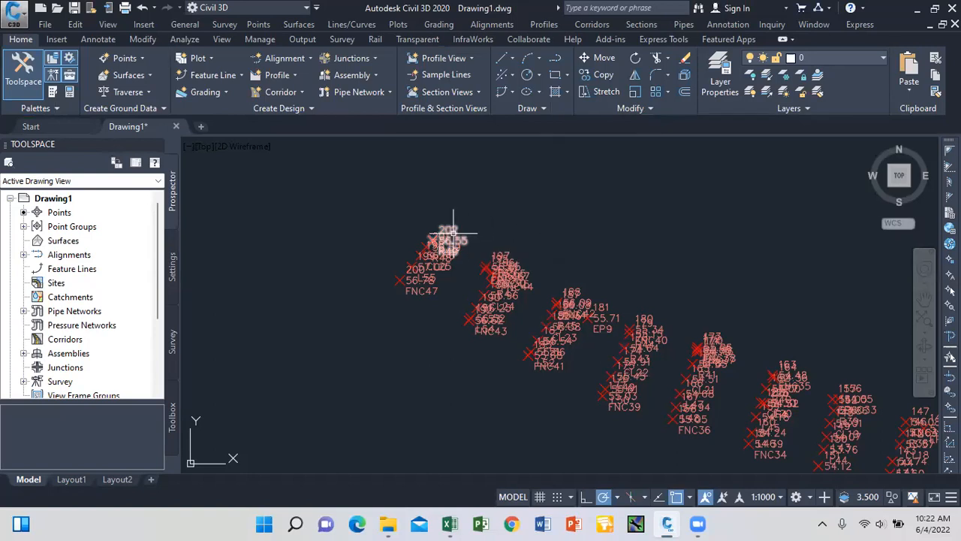
mouse_move(453, 232)
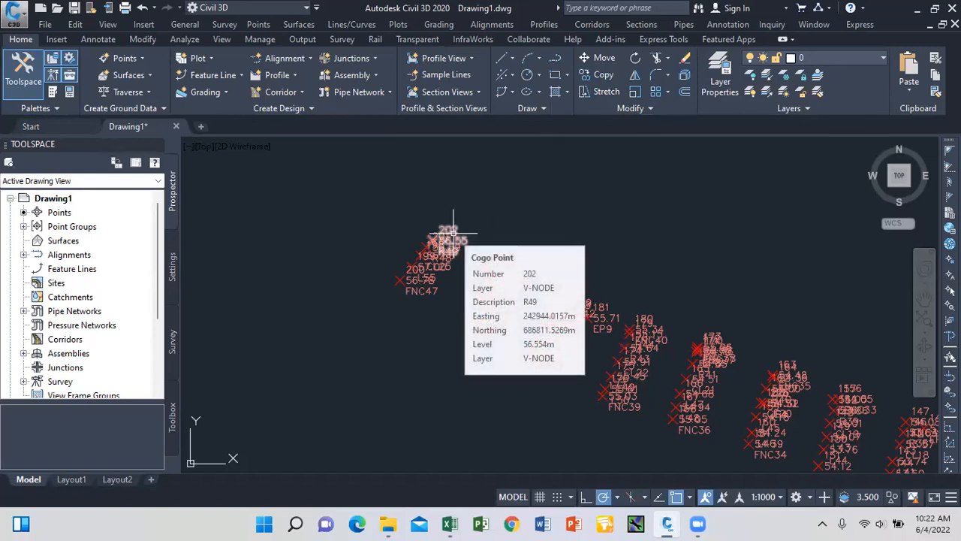
click(454, 232)
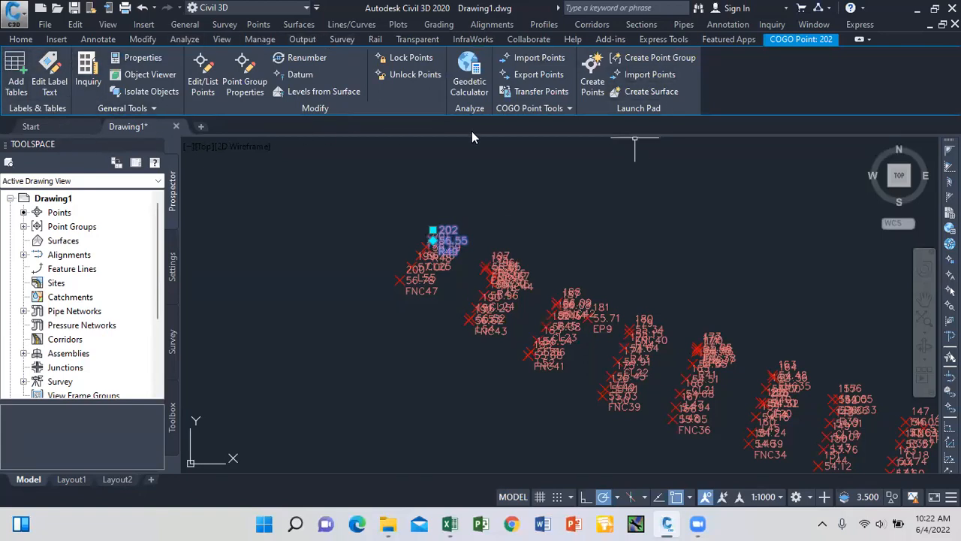
Change jefcon all data's Basic point style to a 1.00mm circled-X marker.
click(245, 87)
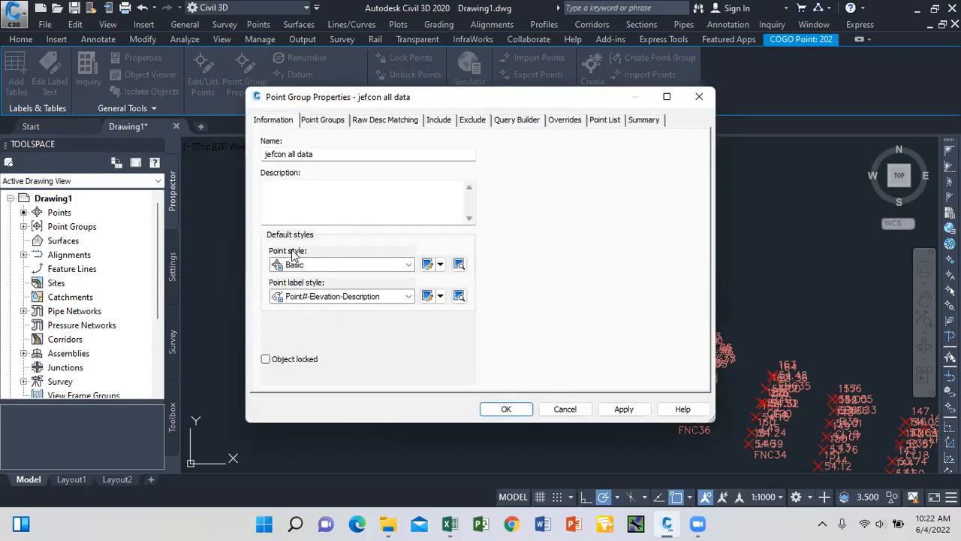
click(428, 266)
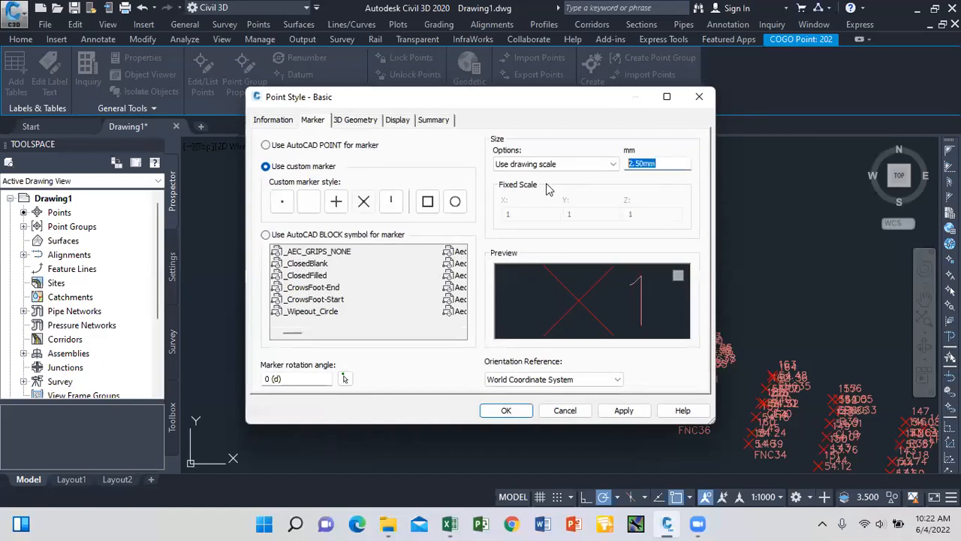
text(1)
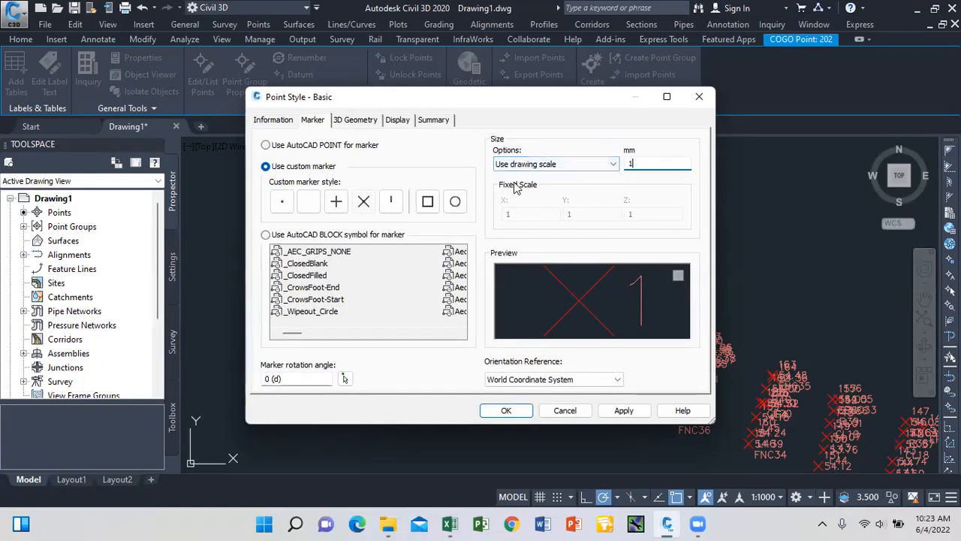
click(456, 202)
click(456, 202)
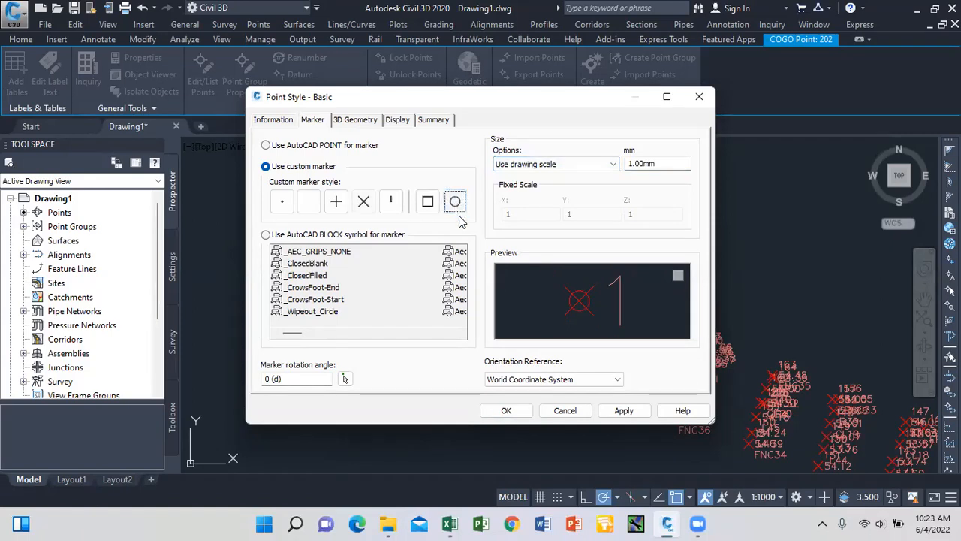
click(624, 410)
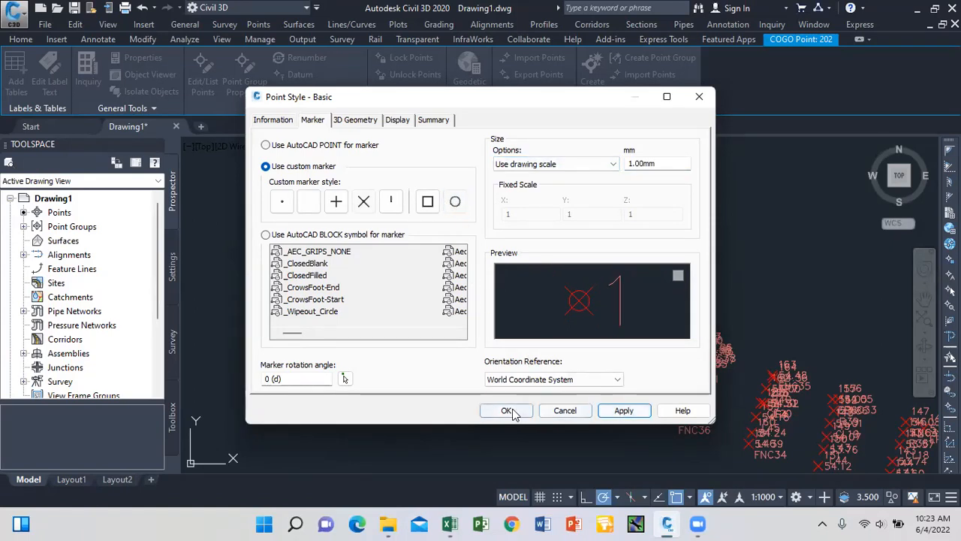
click(507, 410)
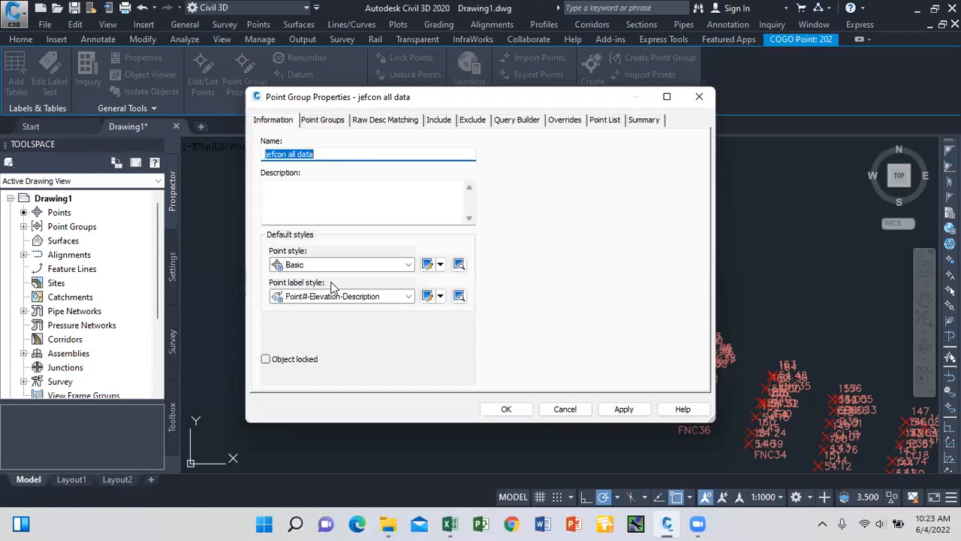
Set text height 1 for Point Description, Point Number and Point Elev in the label style.
click(427, 297)
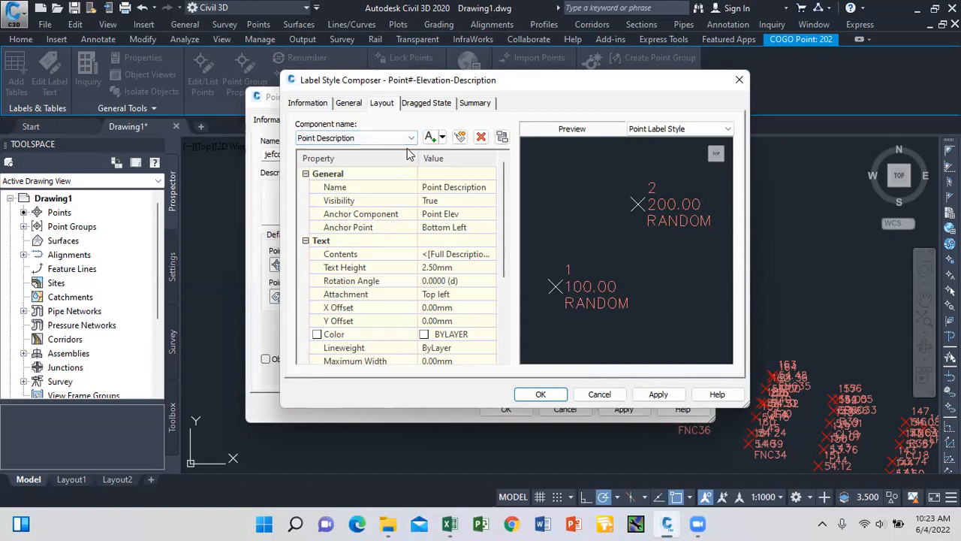
click(454, 269)
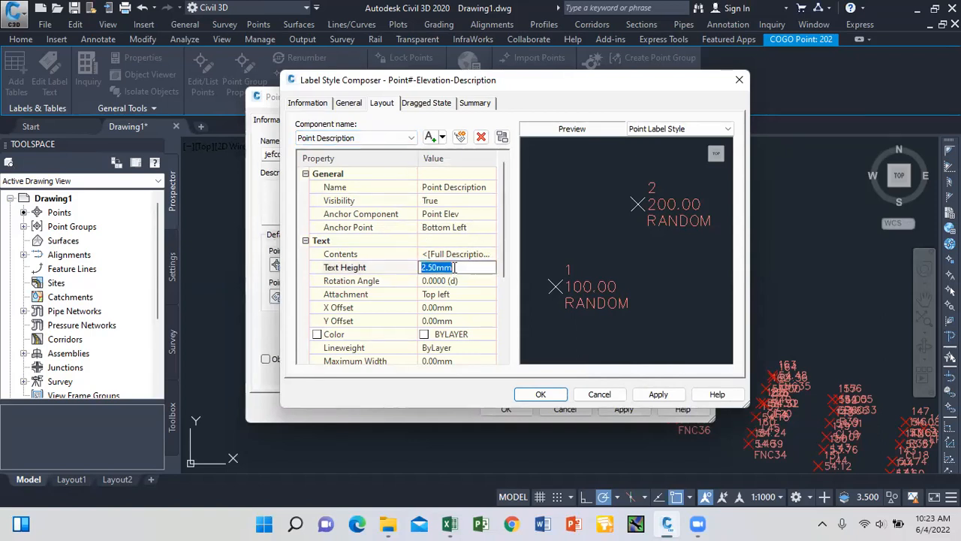
text(1)
click(379, 138)
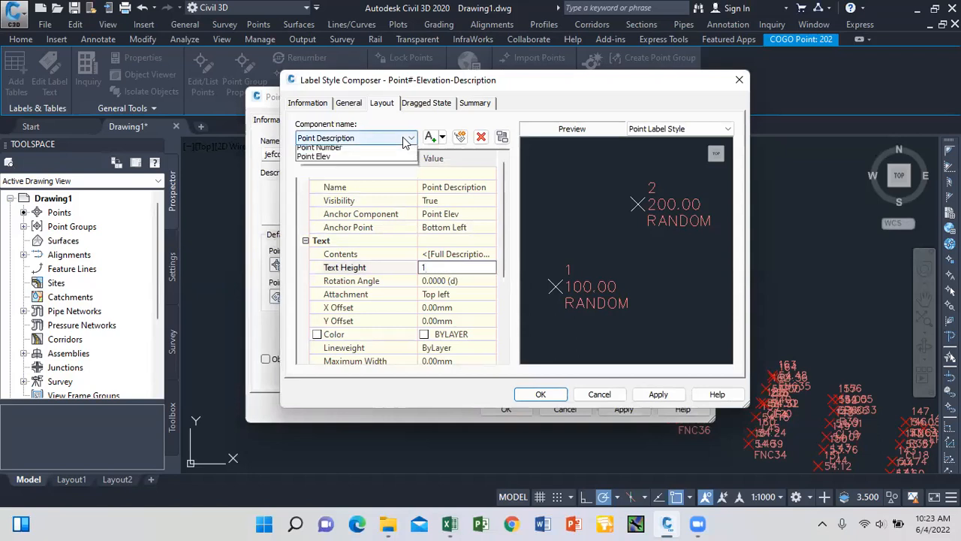
click(368, 160)
click(451, 267)
click(411, 139)
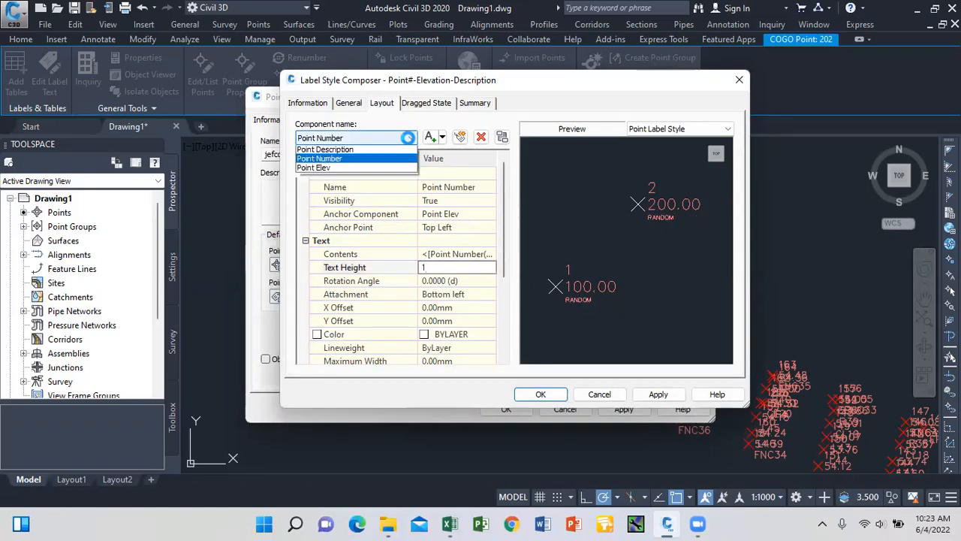
click(376, 174)
click(450, 268)
text(1)
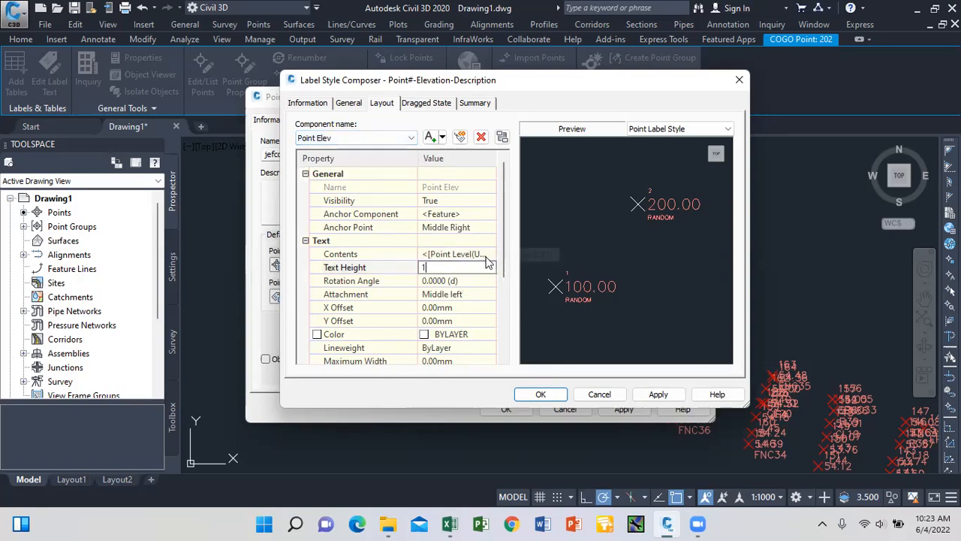
click(659, 394)
click(540, 393)
Apply the new styles to the jefcon all data group and close its properties.
click(622, 408)
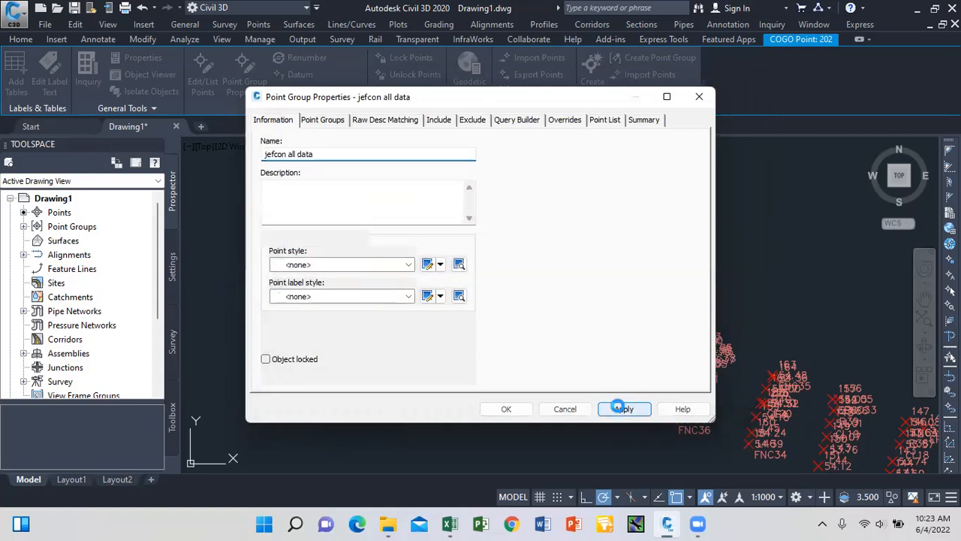
click(503, 408)
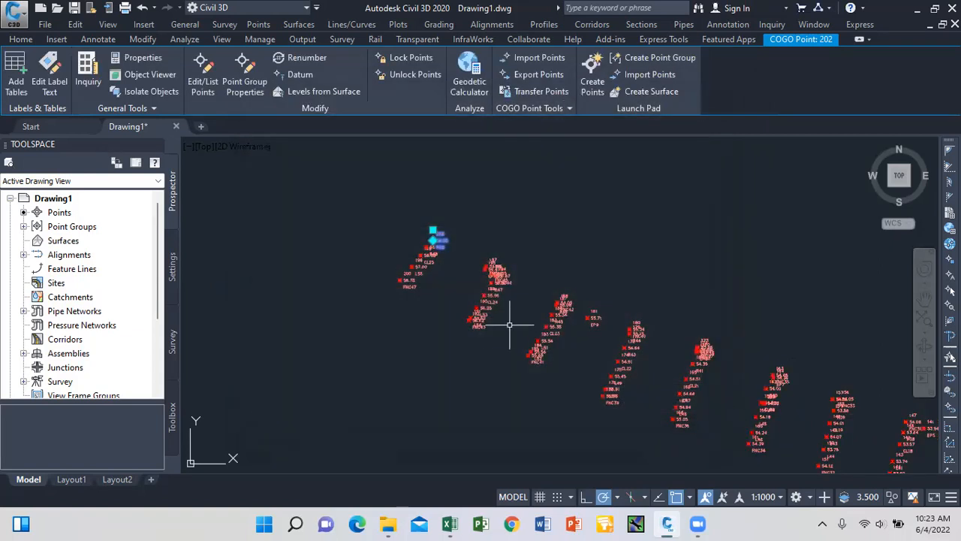
key(Escape)
scroll(432, 259, up, 6)
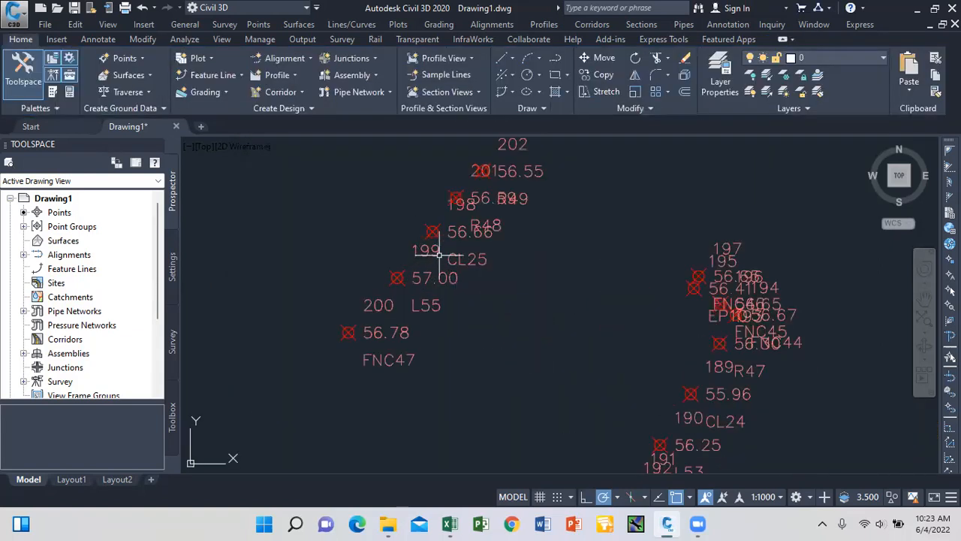
scroll(446, 278, down, 5)
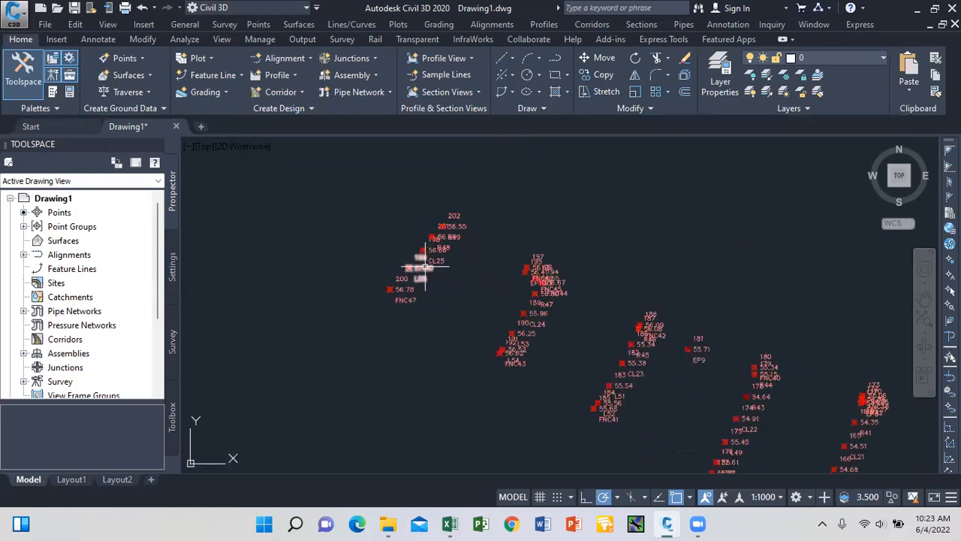
scroll(428, 234, up, 4)
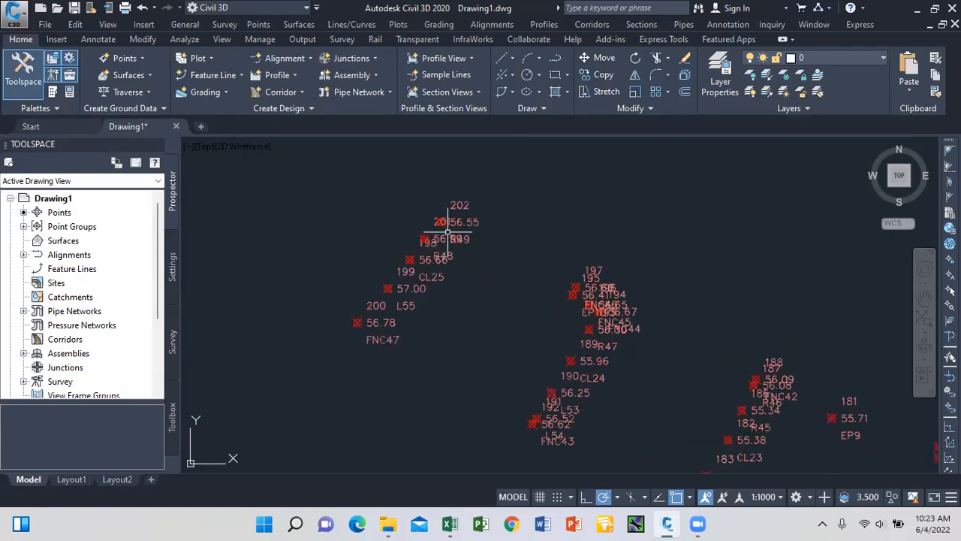
scroll(427, 235, down, 6)
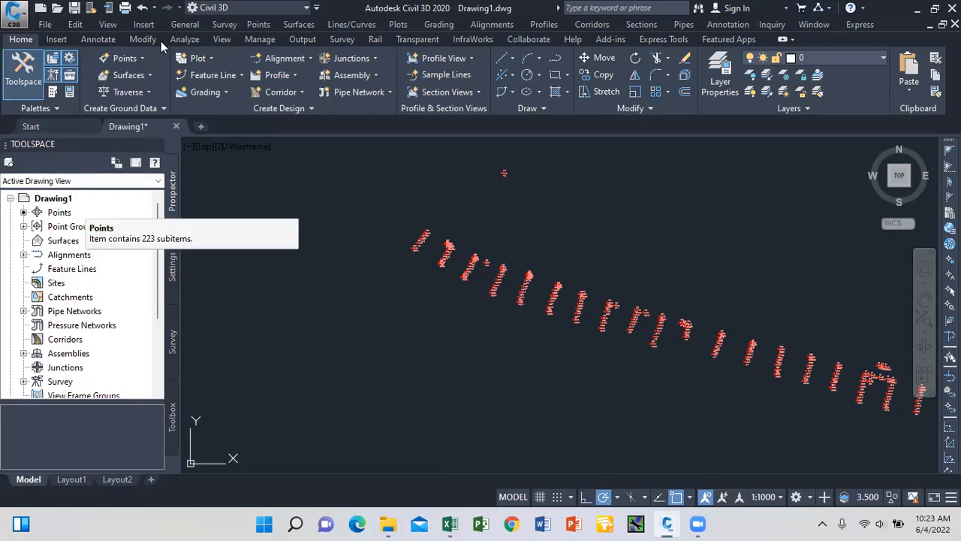
Create a Triangulation surface on layer C-TOPO named 'vic Surface1'.
click(64, 241)
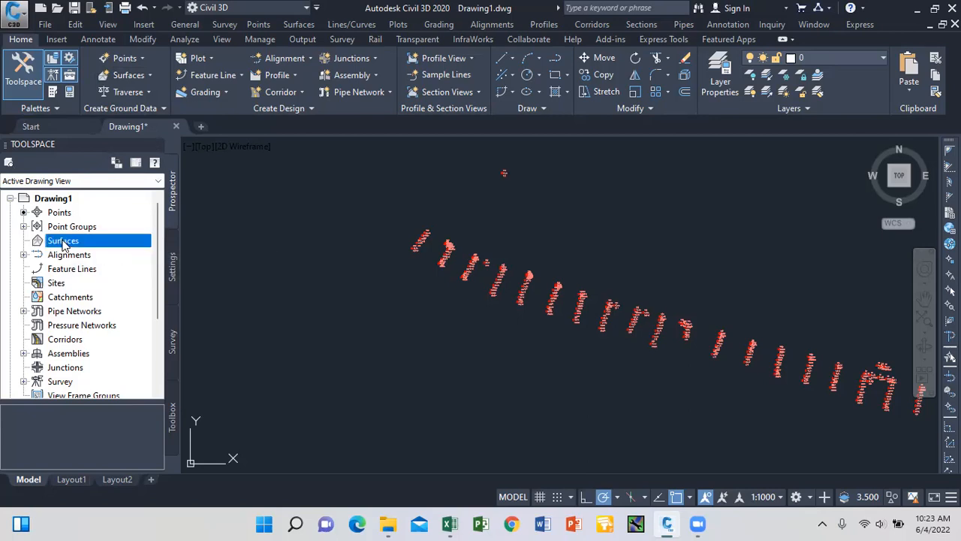
right_click(64, 245)
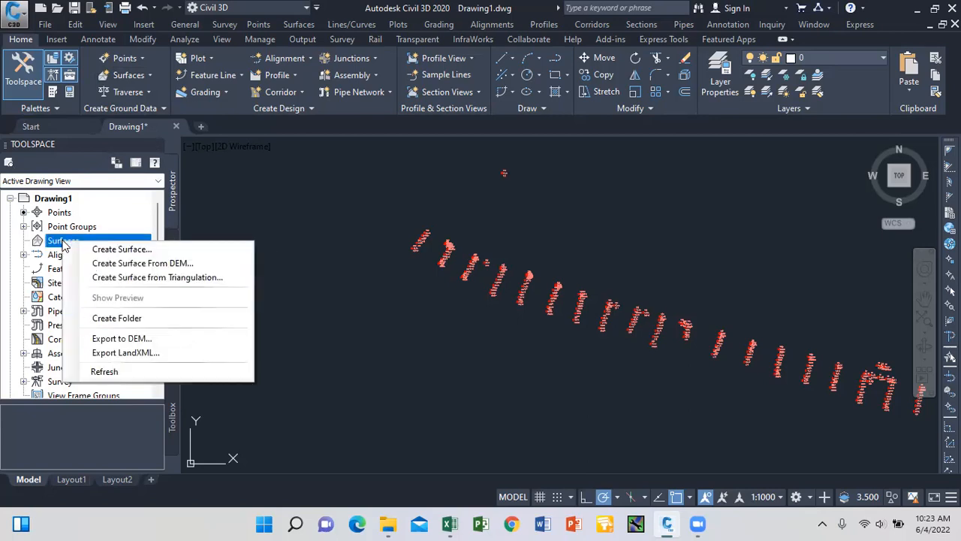
click(115, 254)
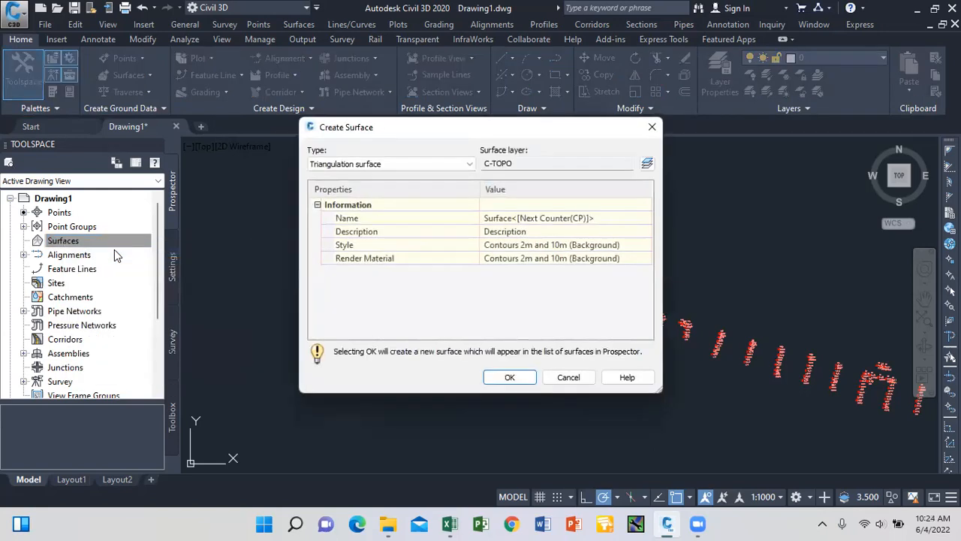
click(493, 219)
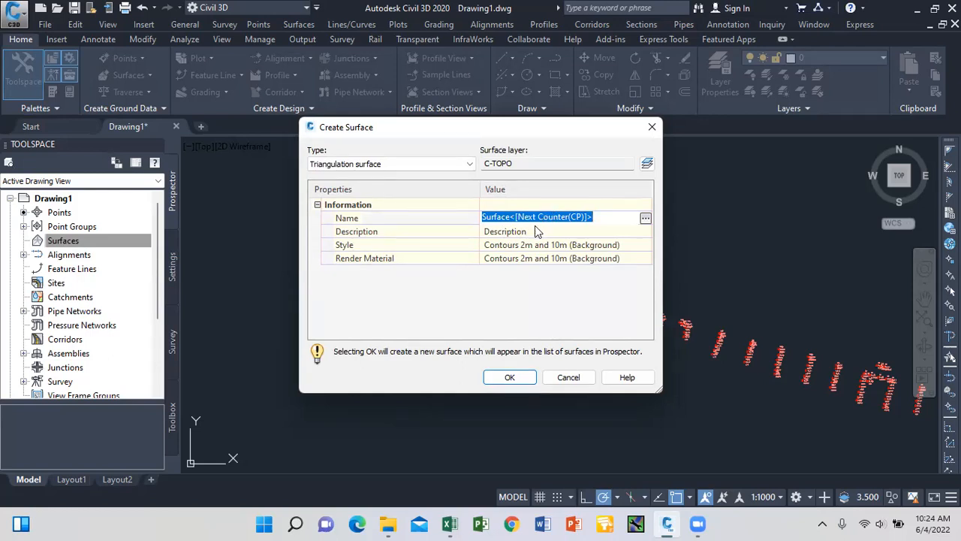
click(482, 217)
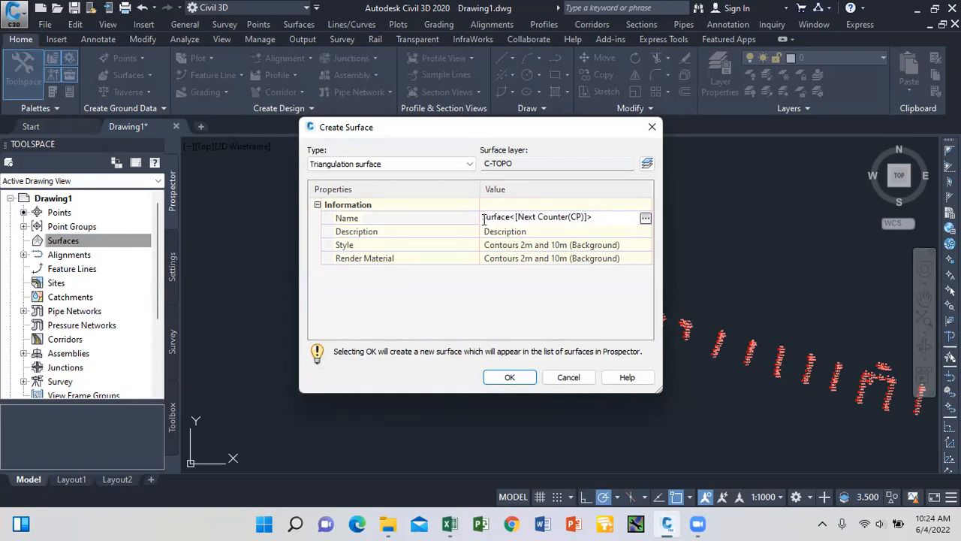
text(vic)
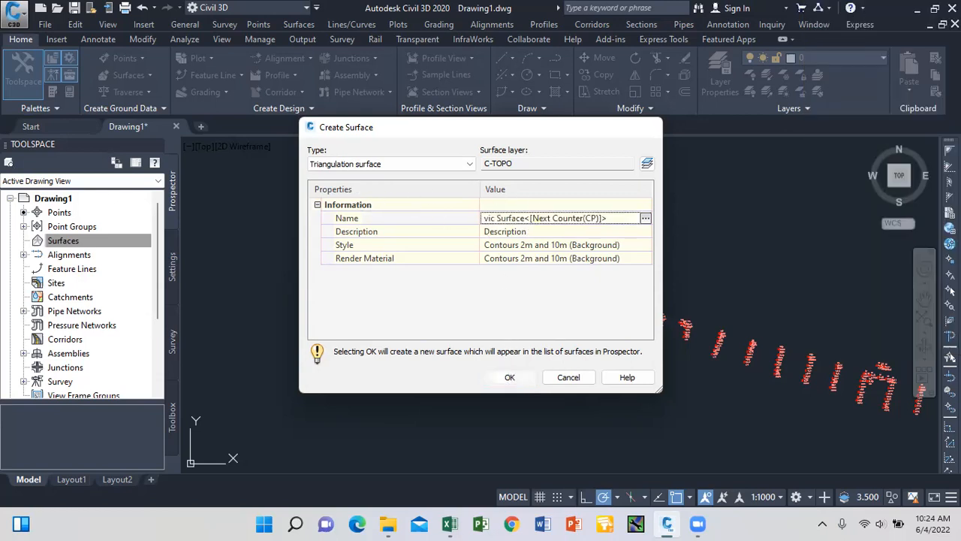
click(512, 378)
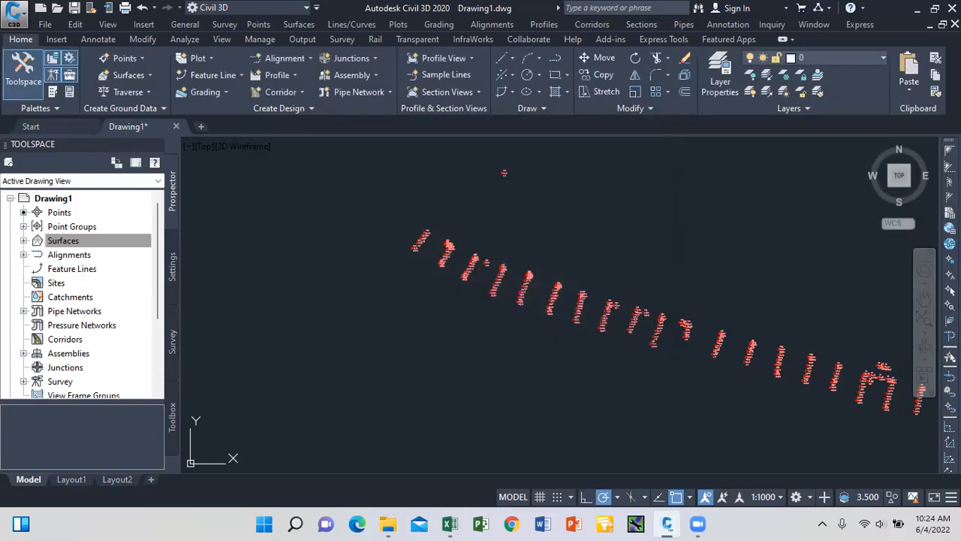
Add the jefcon all data point group to vic Surface1's definition and dismiss the event report.
click(24, 241)
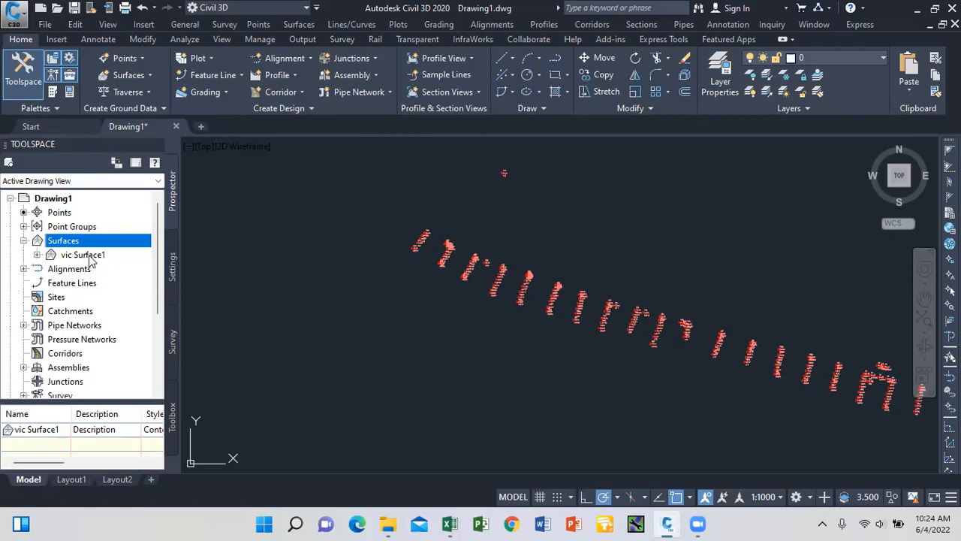
click(36, 254)
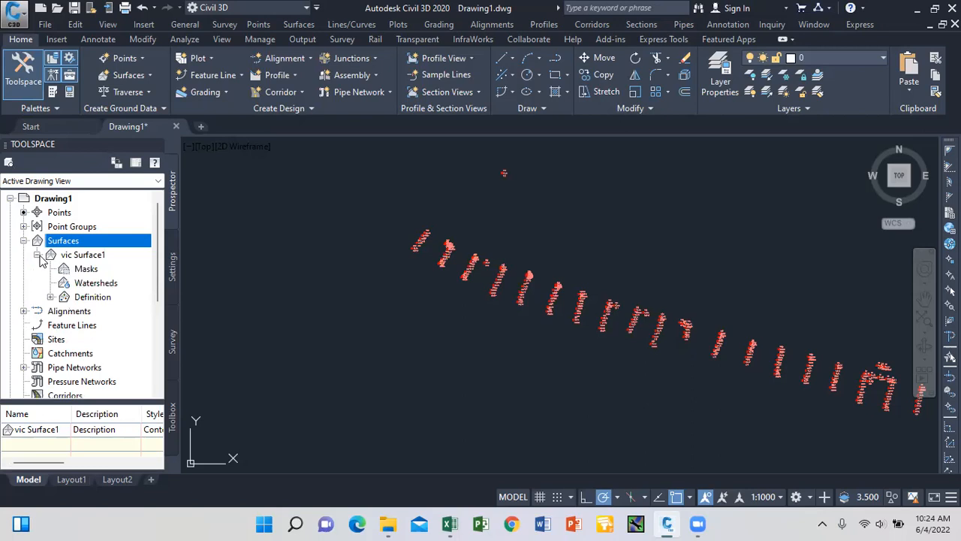
click(50, 297)
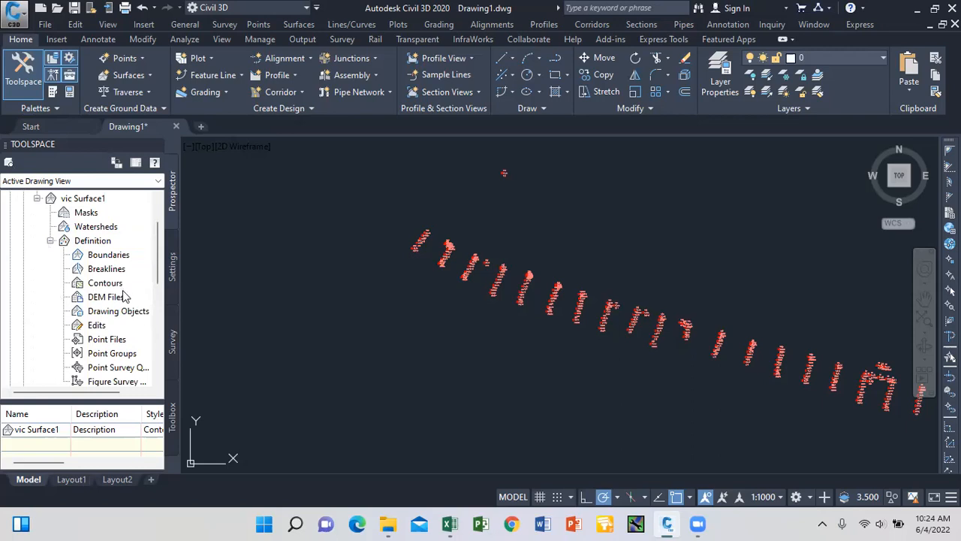
click(113, 354)
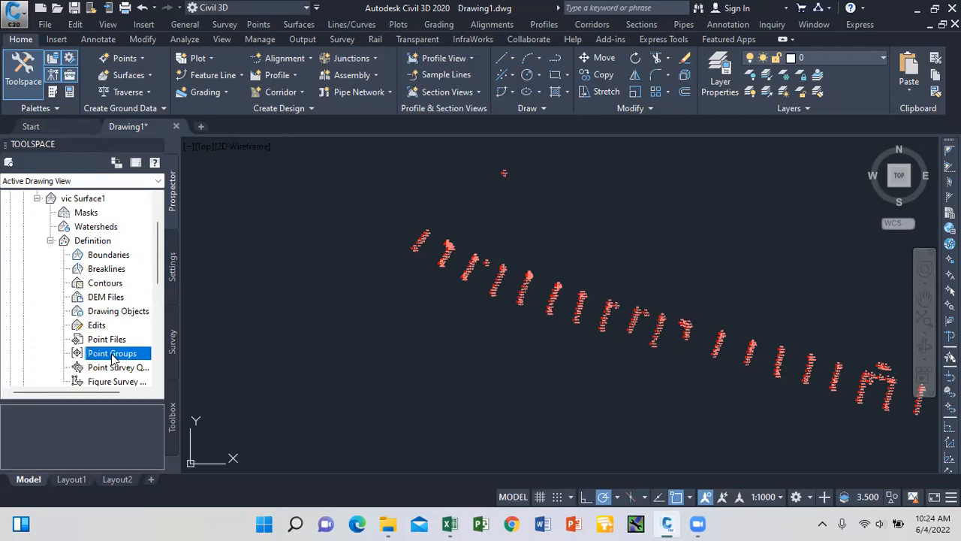
right_click(112, 359)
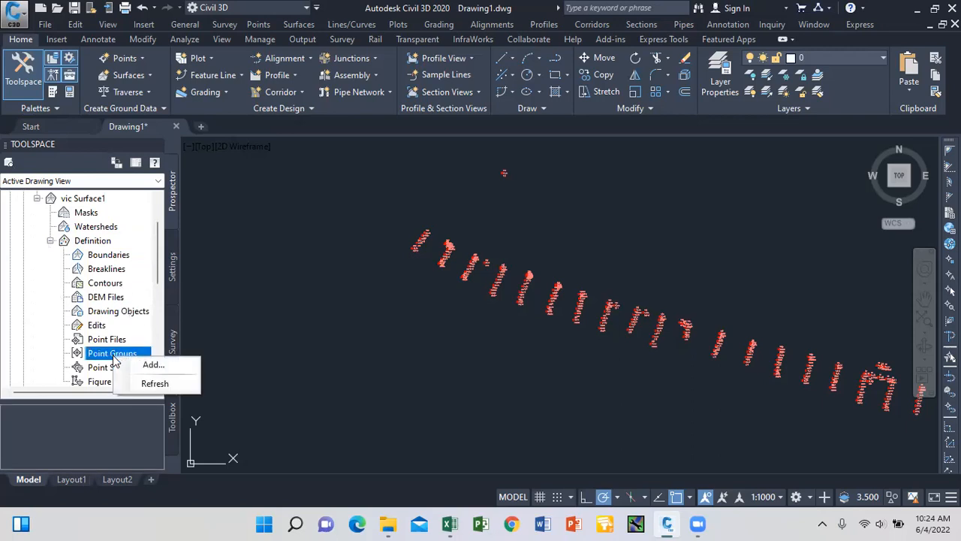
click(147, 365)
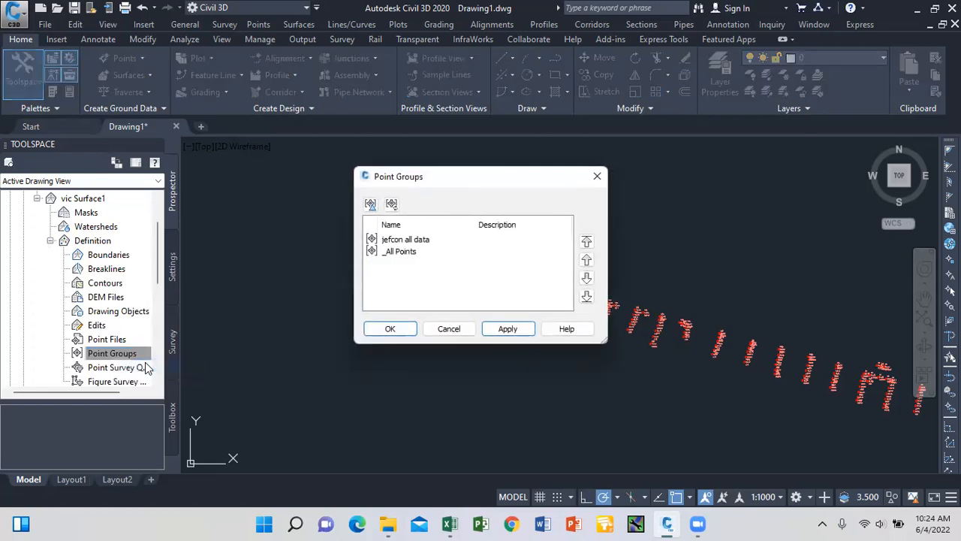
click(399, 242)
click(508, 330)
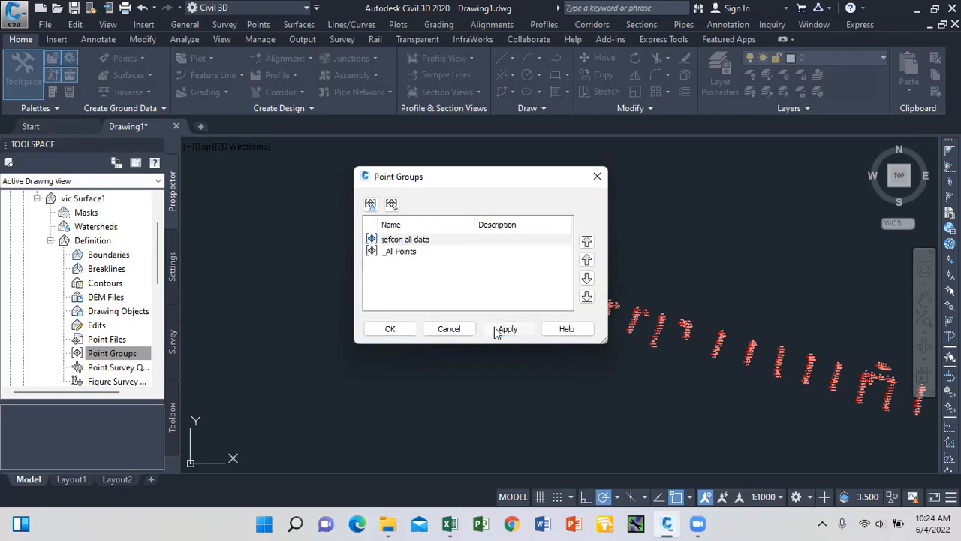
click(391, 330)
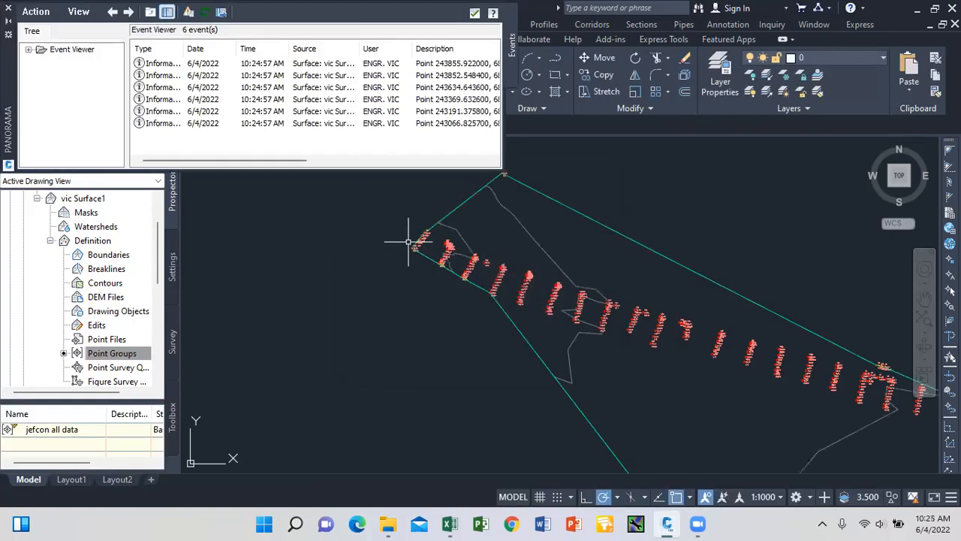
click(473, 15)
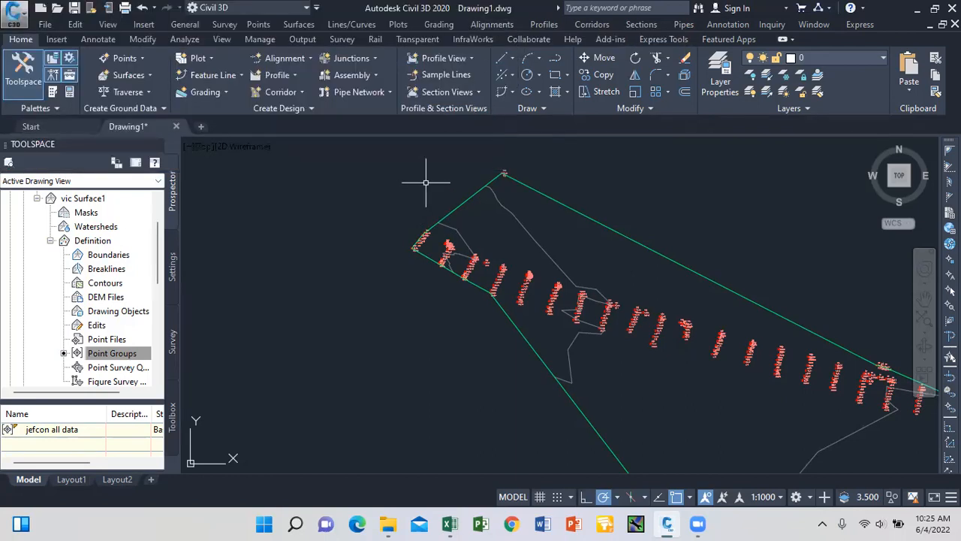
scroll(455, 232, down, 3)
scroll(454, 231, up, 4)
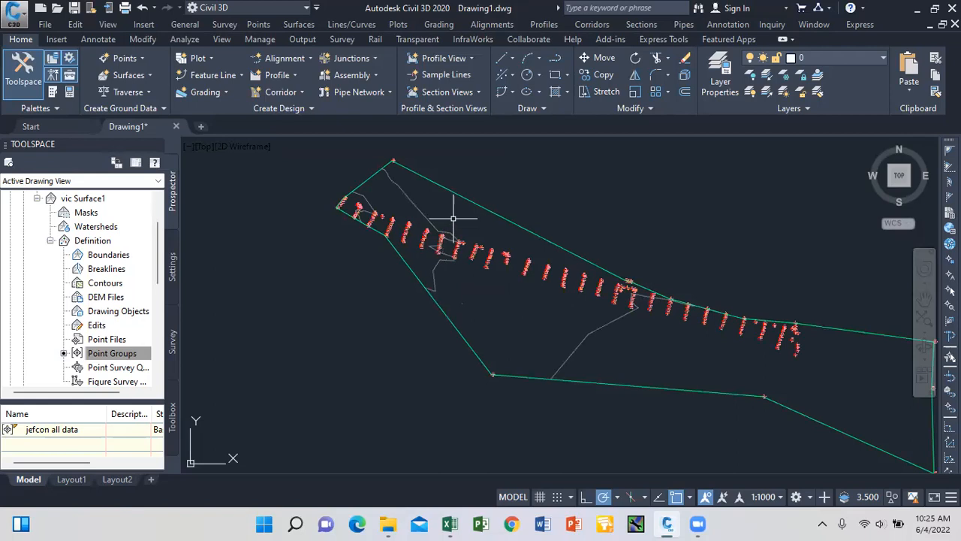
In the JEFCON XL ALL workbook, select the whole sheet and turn on Filter.
mouse_move(451, 524)
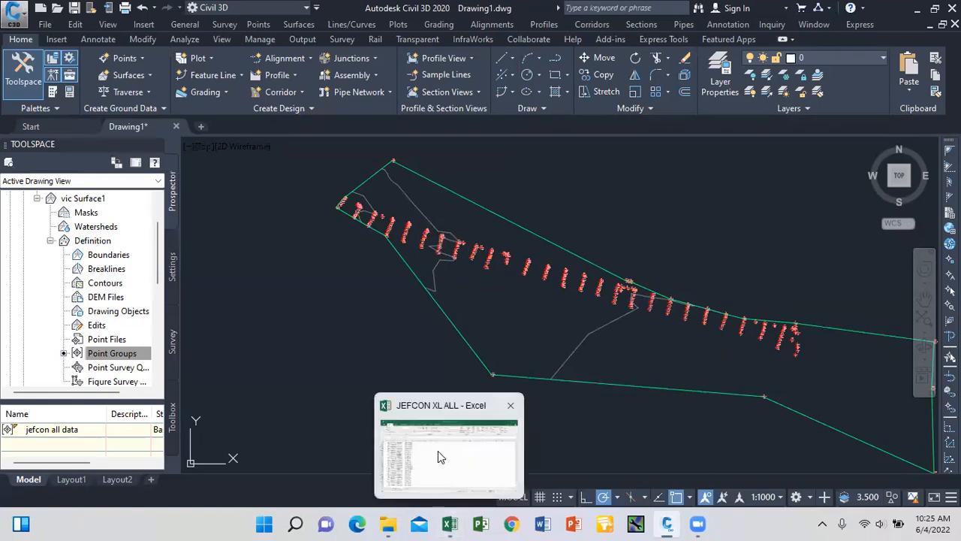
click(439, 452)
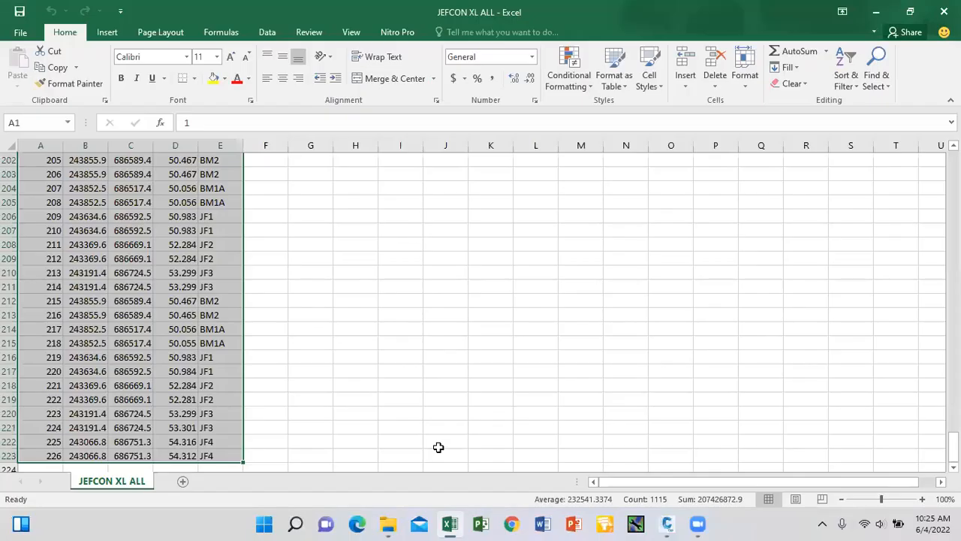
scroll(262, 240, up, 20)
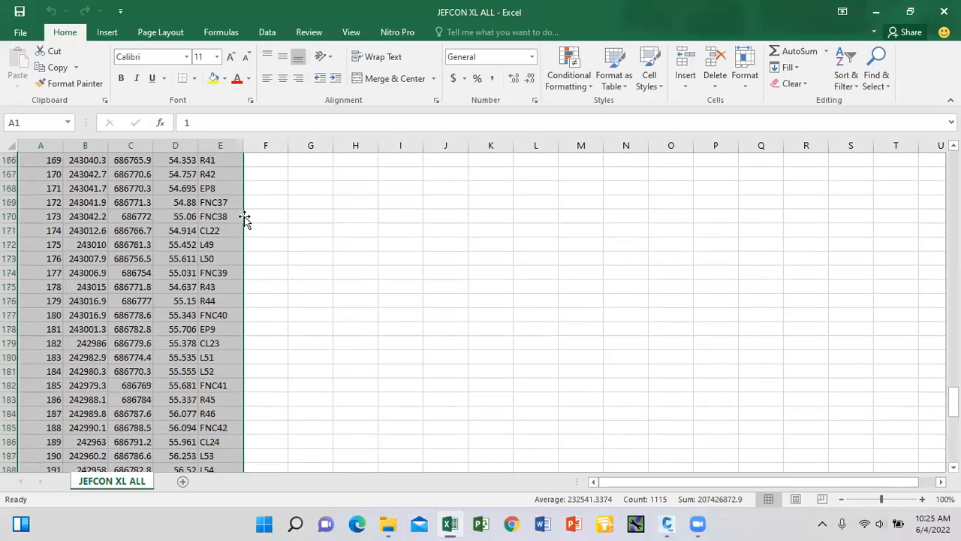
scroll(236, 202, up, 20)
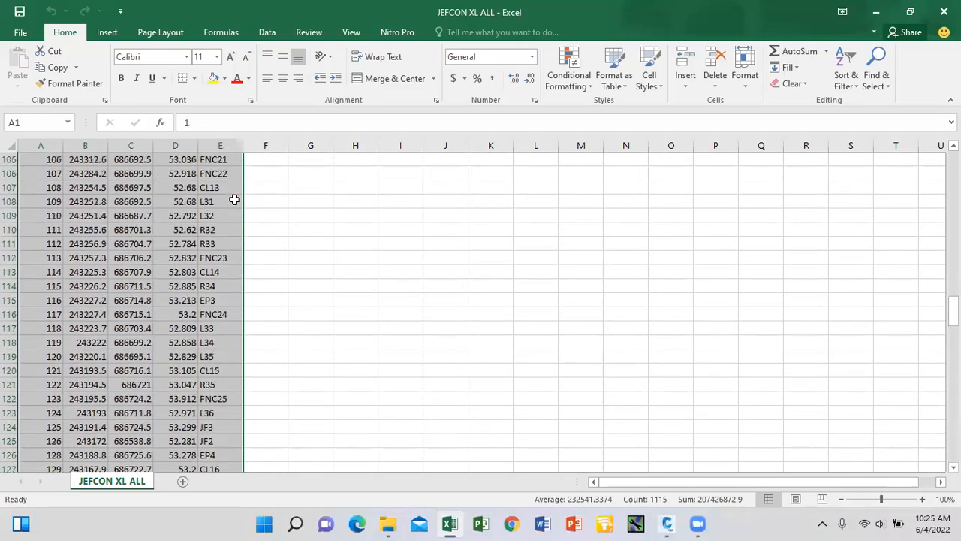
scroll(234, 196, up, 1)
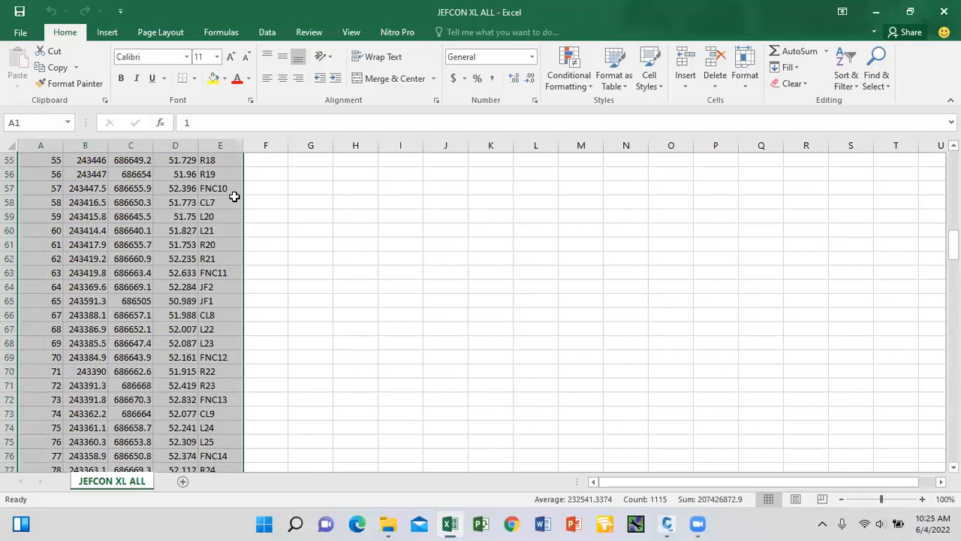
scroll(233, 191, up, 18)
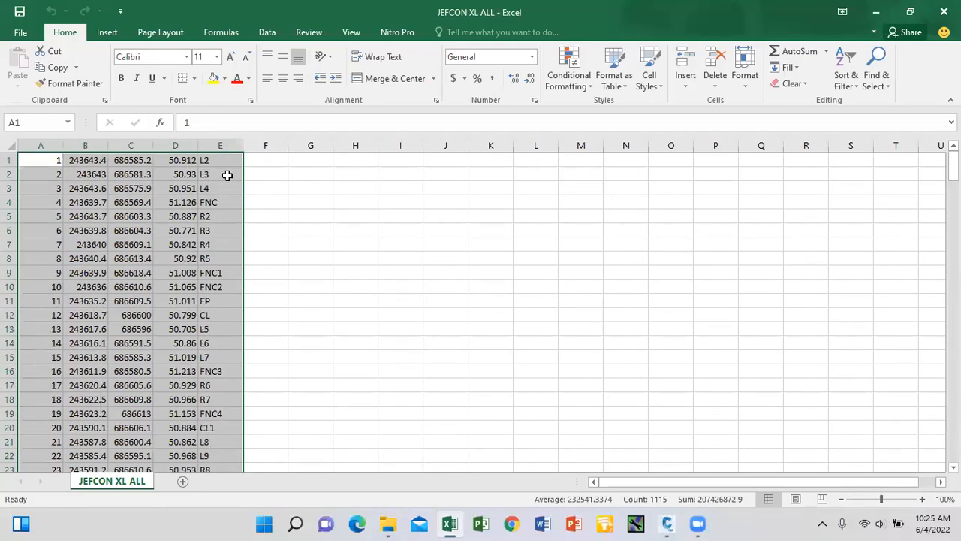
click(311, 216)
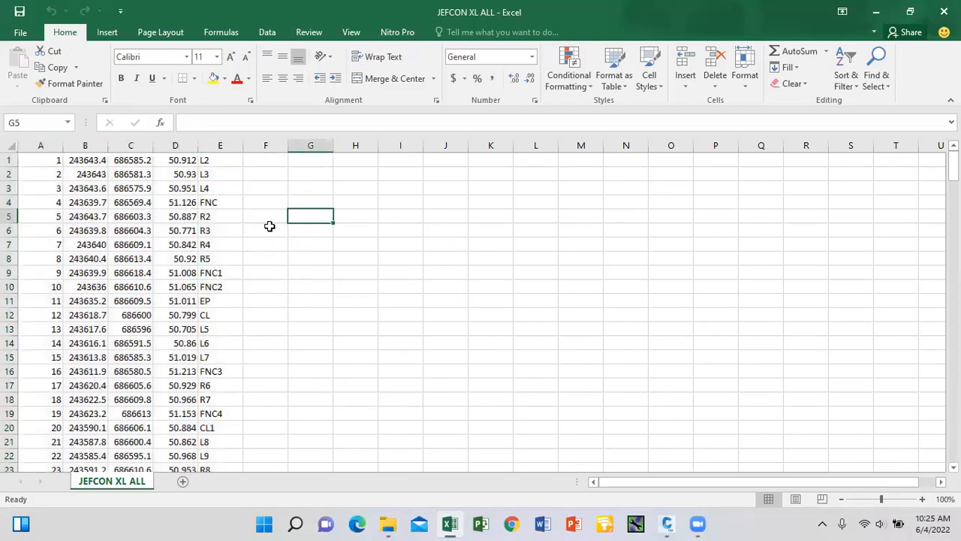
key(ctrl+a)
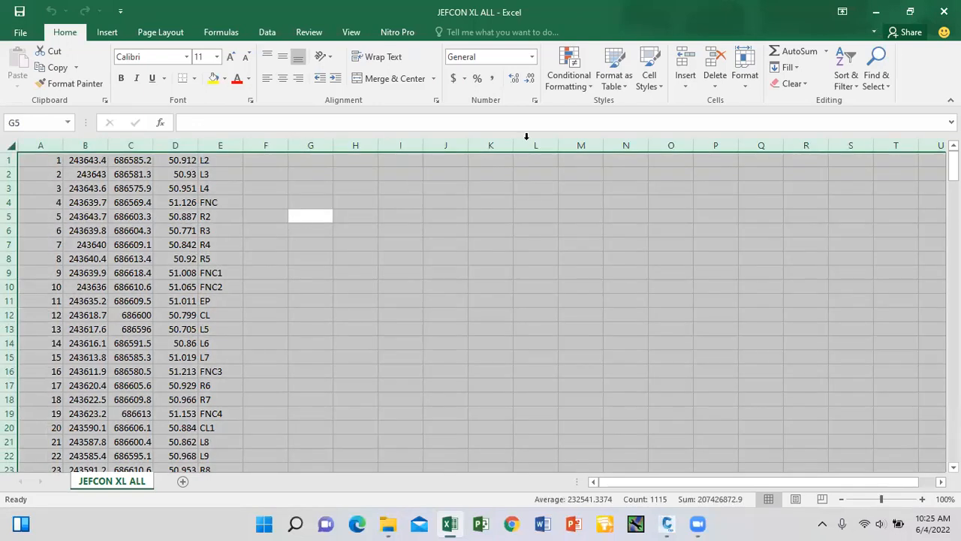
click(850, 88)
click(864, 154)
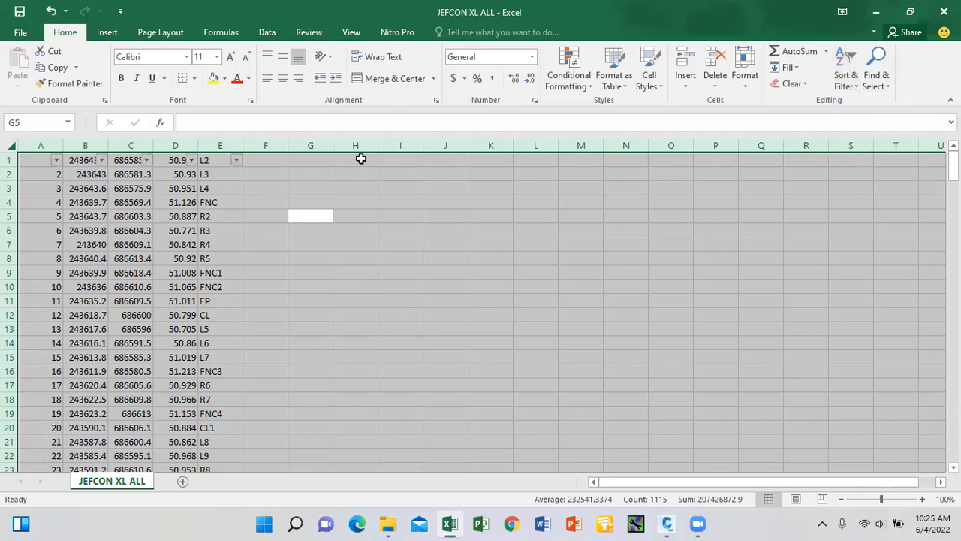
Clear column E's filter list and tick CL, CL1 and CL10 through CL16.
click(237, 162)
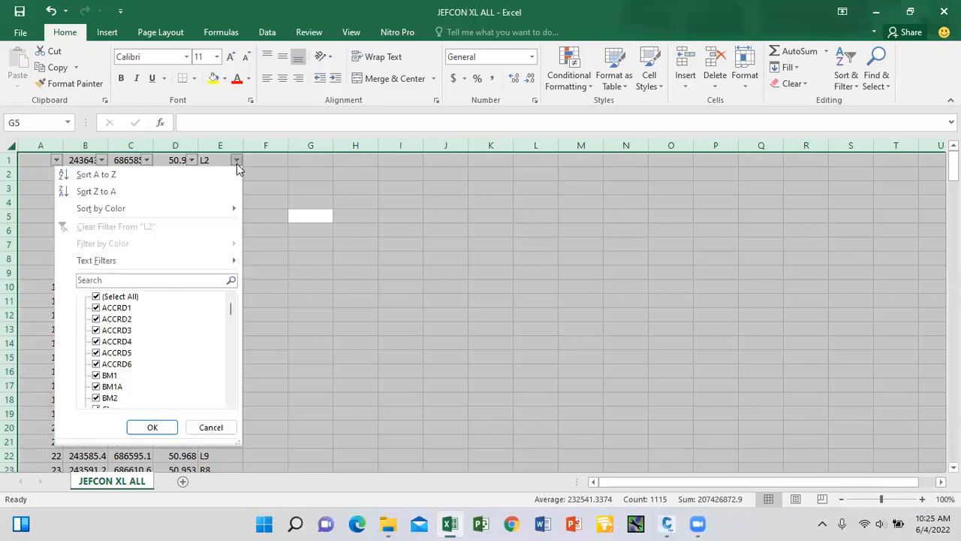
click(96, 298)
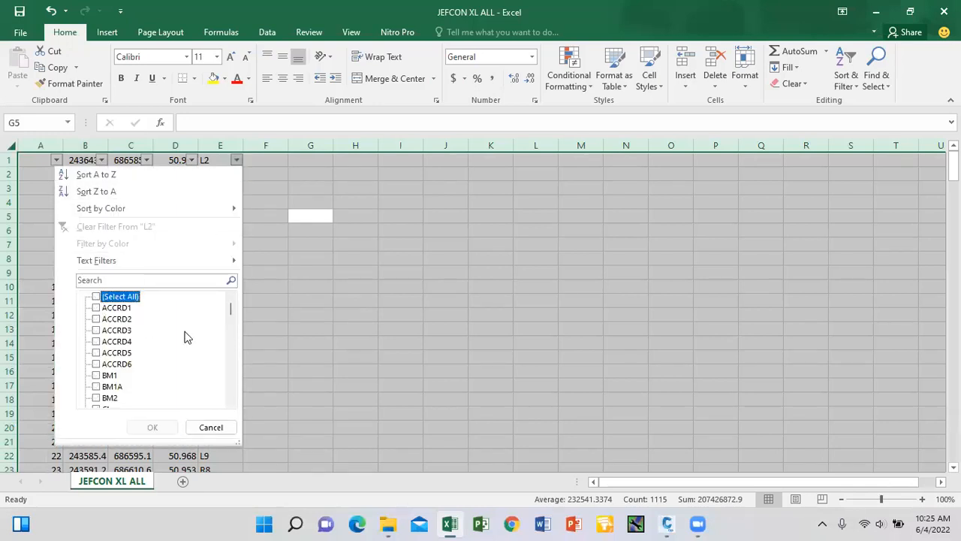
scroll(232, 392, down, 3)
click(96, 307)
click(96, 318)
click(96, 330)
click(96, 341)
click(96, 352)
click(97, 363)
click(96, 375)
click(96, 386)
click(97, 397)
Also tick CL17 through CL25 and CL2 in column E's filter list.
click(232, 404)
click(232, 403)
click(232, 404)
click(232, 403)
click(232, 404)
click(96, 352)
click(97, 364)
click(96, 375)
click(96, 386)
click(96, 398)
click(230, 402)
click(231, 402)
click(230, 402)
click(230, 403)
click(230, 403)
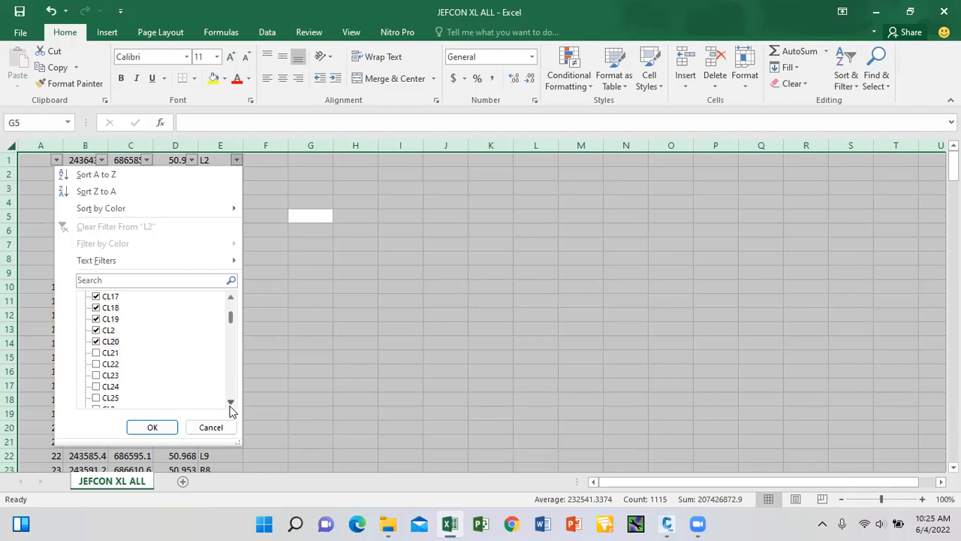
click(96, 352)
click(96, 364)
click(96, 375)
click(96, 386)
click(97, 399)
click(230, 402)
click(231, 402)
click(230, 403)
click(231, 403)
click(231, 402)
click(231, 403)
click(230, 403)
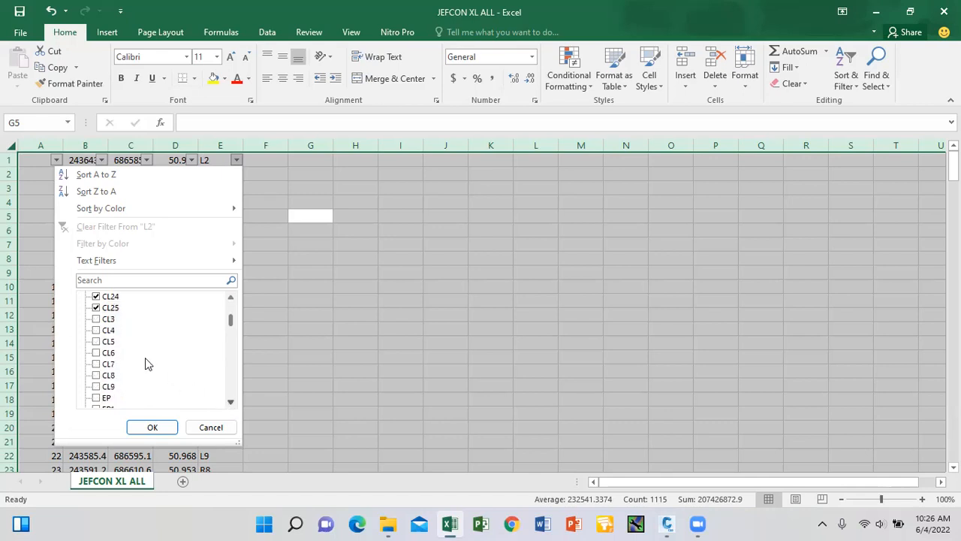
Tick CL3 through CL9 and apply the filter, leaving 26 of 222 rows.
click(97, 319)
click(96, 331)
click(96, 342)
click(96, 353)
click(96, 365)
click(96, 376)
click(96, 387)
click(151, 426)
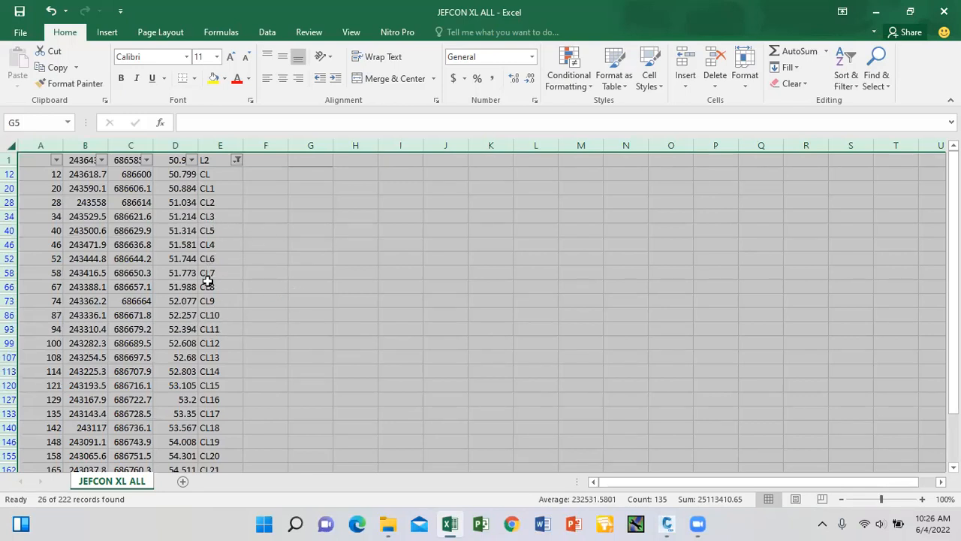
Copy the 26 filtered CL rows and paste them into a new workbook, Book2.
scroll(207, 281, down, 1)
scroll(204, 274, up, 1)
key(ctrl+c)
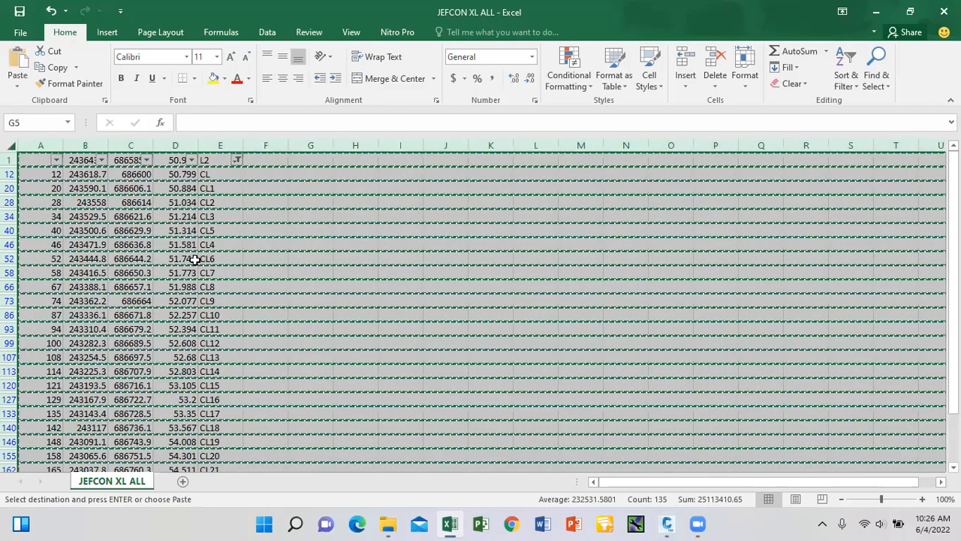
key(ctrl+n)
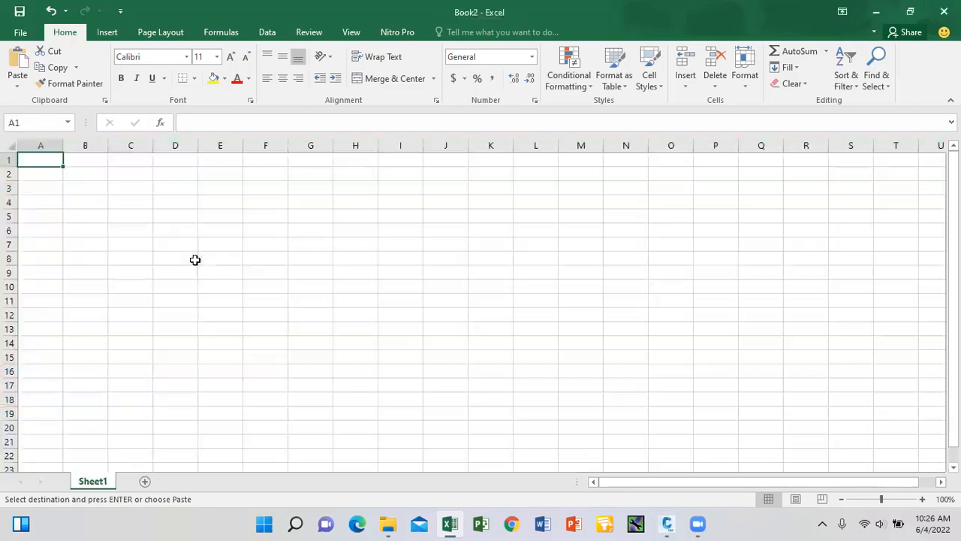
key(ctrl+v)
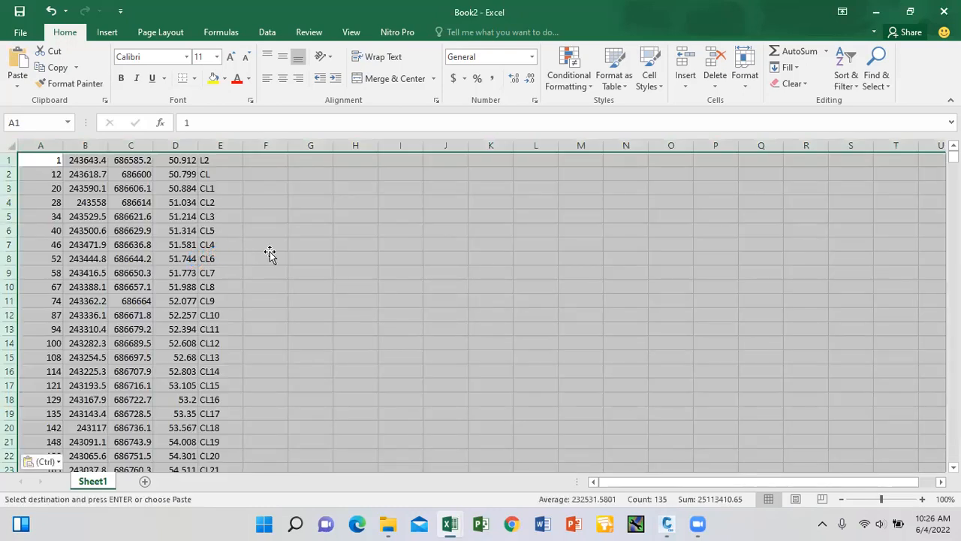
click(269, 256)
scroll(218, 234, down, 5)
scroll(223, 235, up, 4)
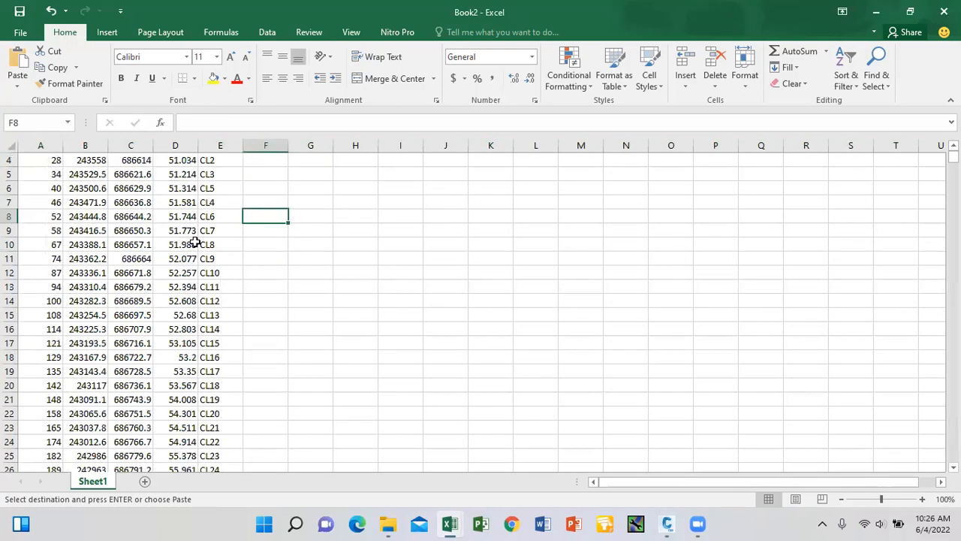
Save the points to the Desktop as CSV (Comma delimited) file 'jefcoc cl 1'.
click(20, 33)
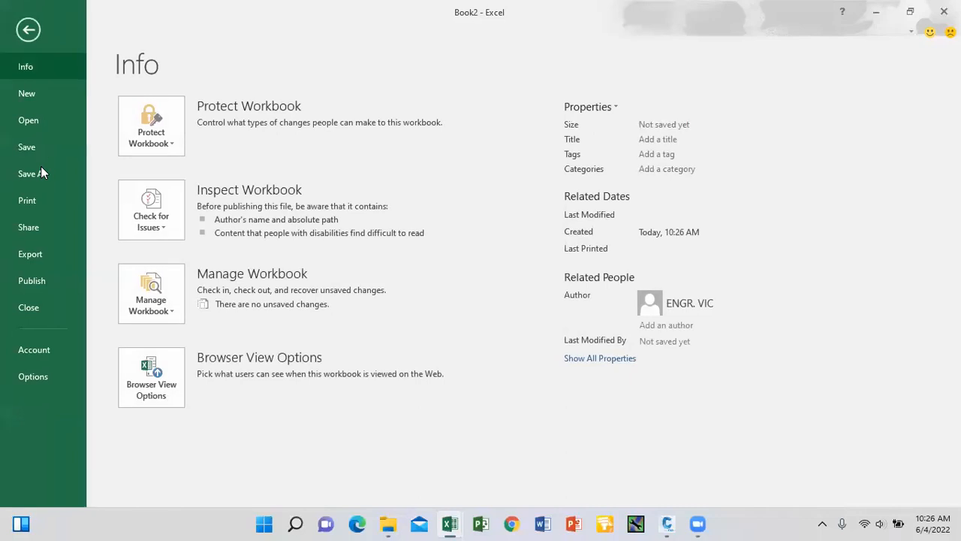
click(43, 176)
click(213, 237)
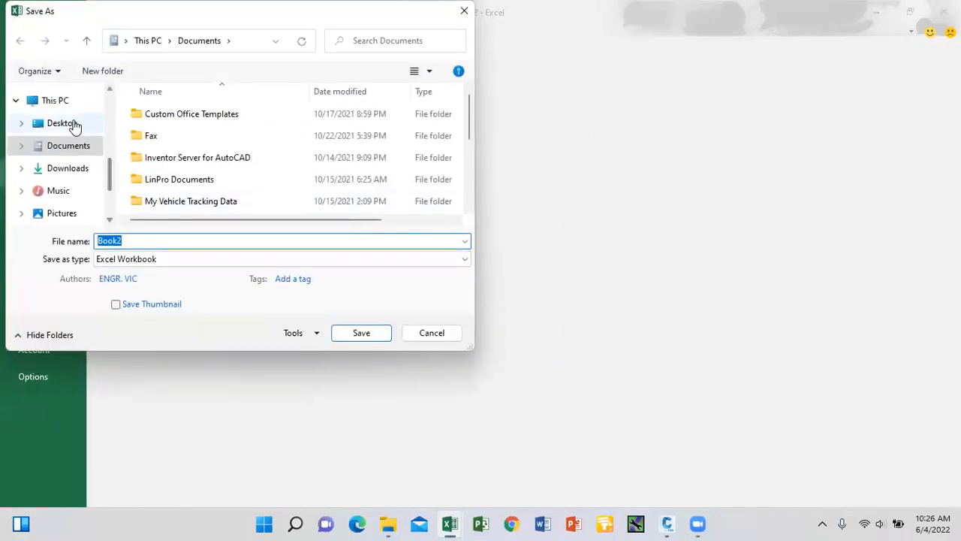
click(61, 123)
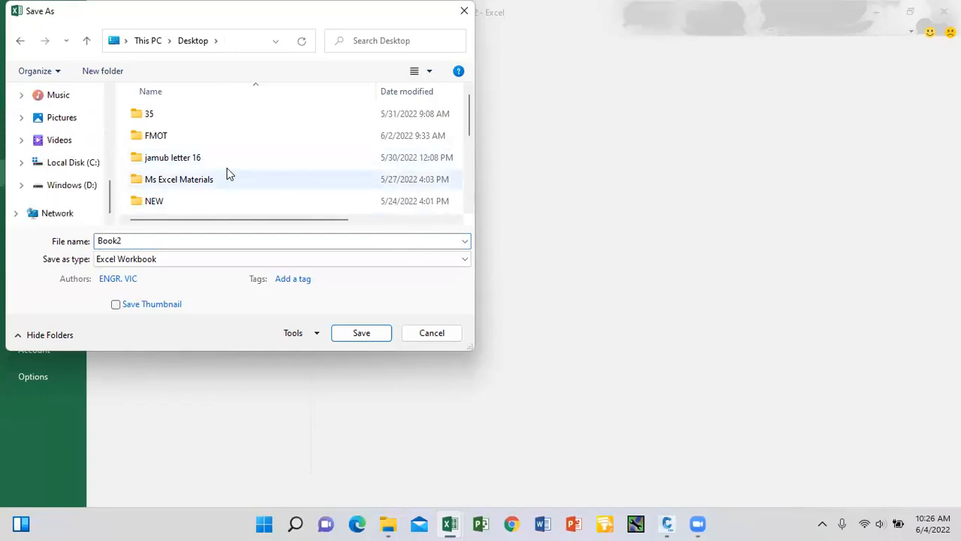
double_click(146, 240)
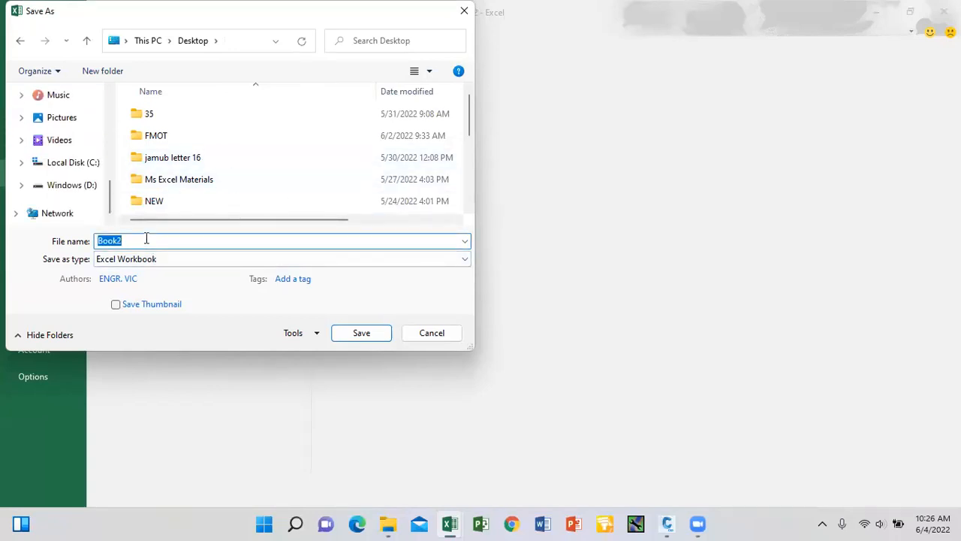
text(jefco)
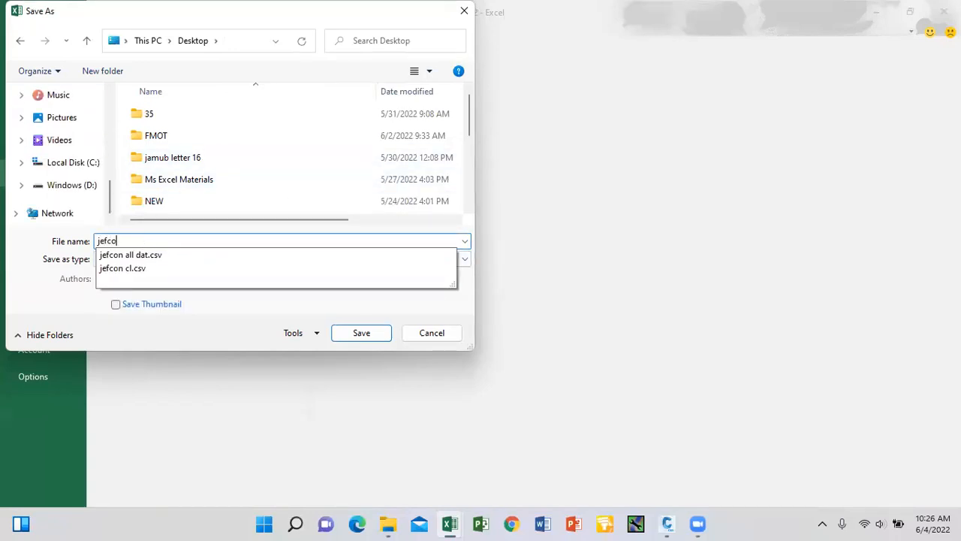
text(c)
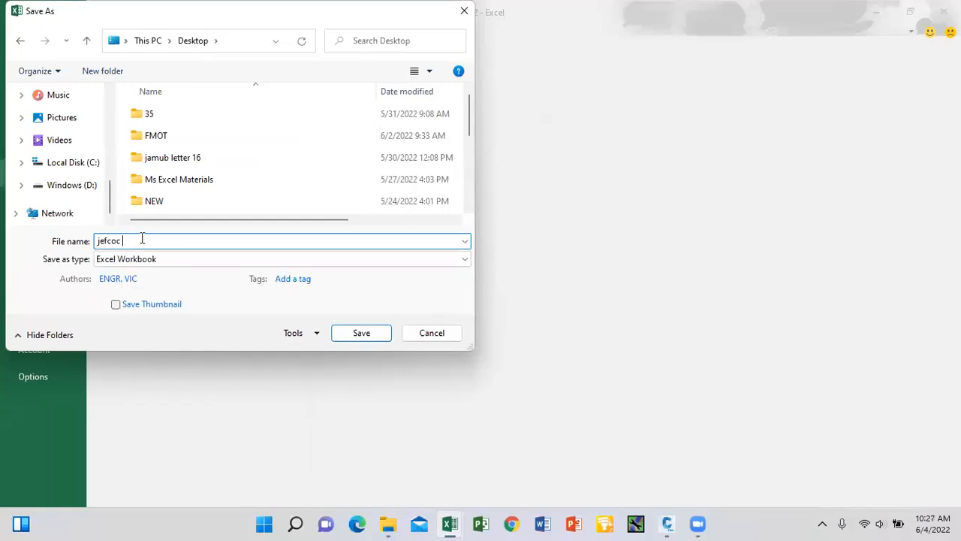
text( cl)
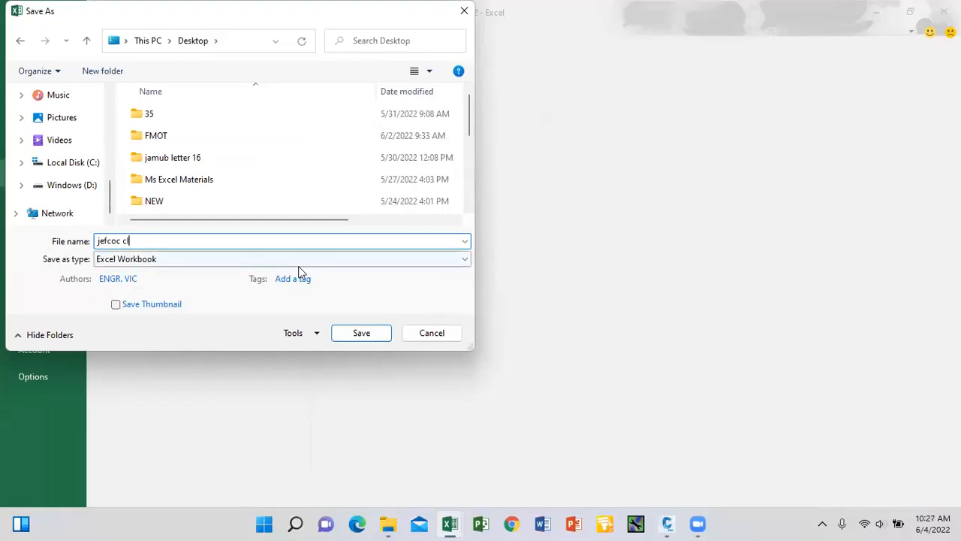
click(410, 259)
click(211, 155)
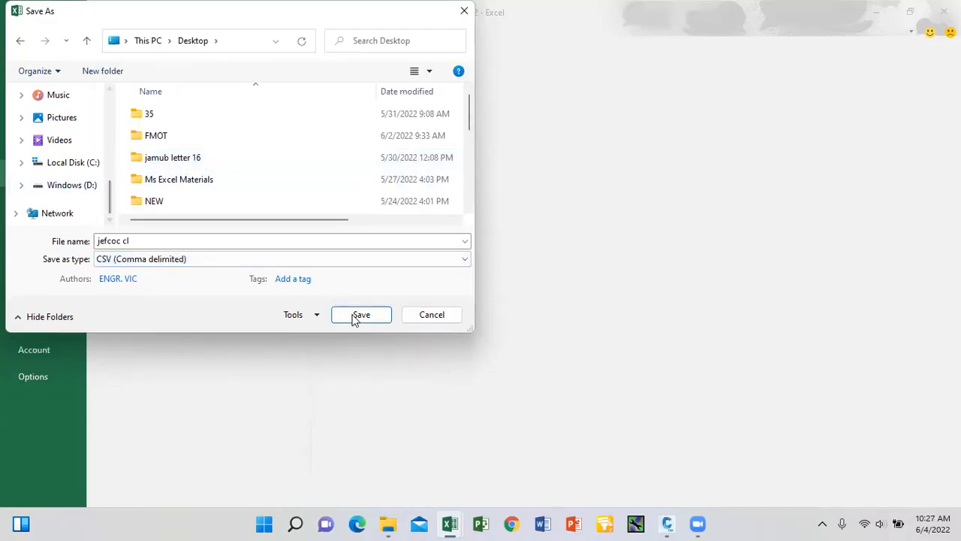
double_click(157, 239)
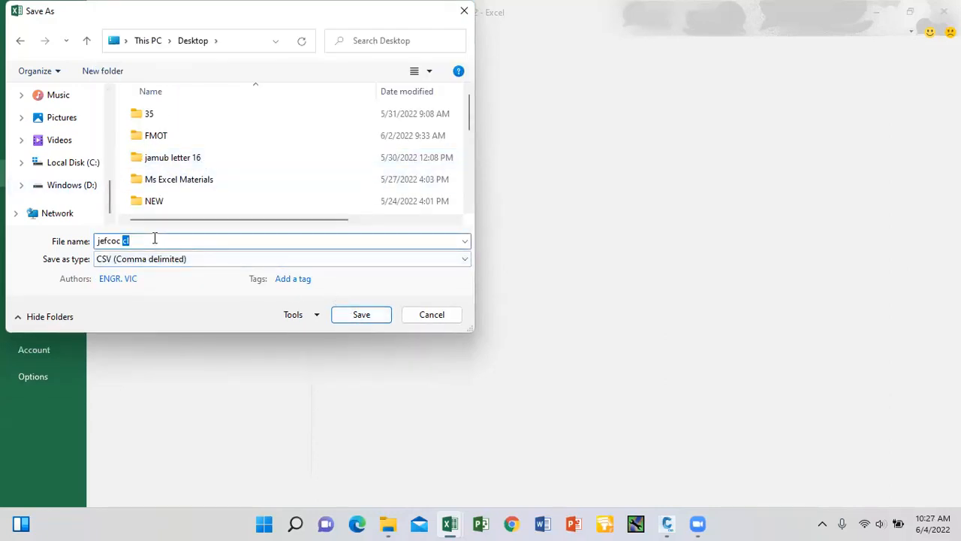
click(356, 313)
click(427, 304)
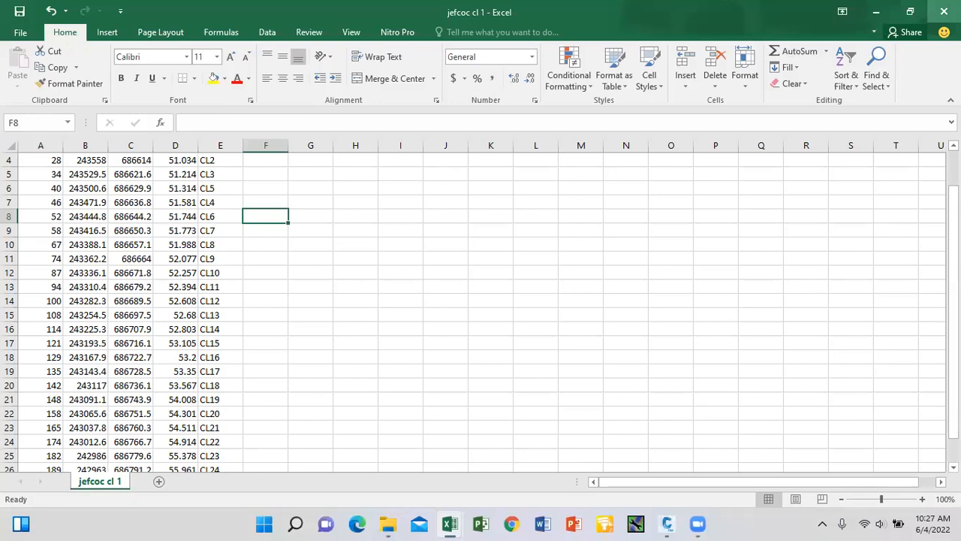
Close the workbook without saving and return to the Civil 3D drawing.
click(944, 11)
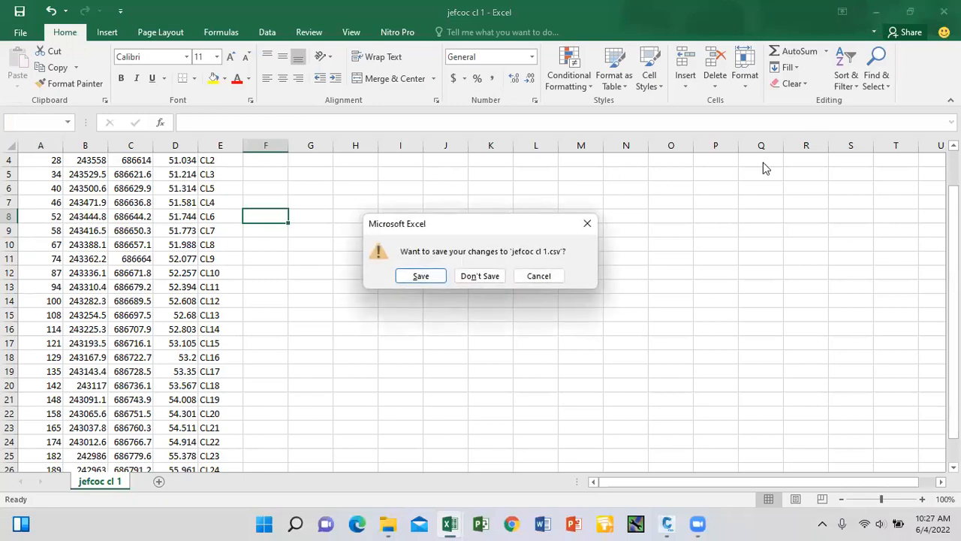
click(482, 283)
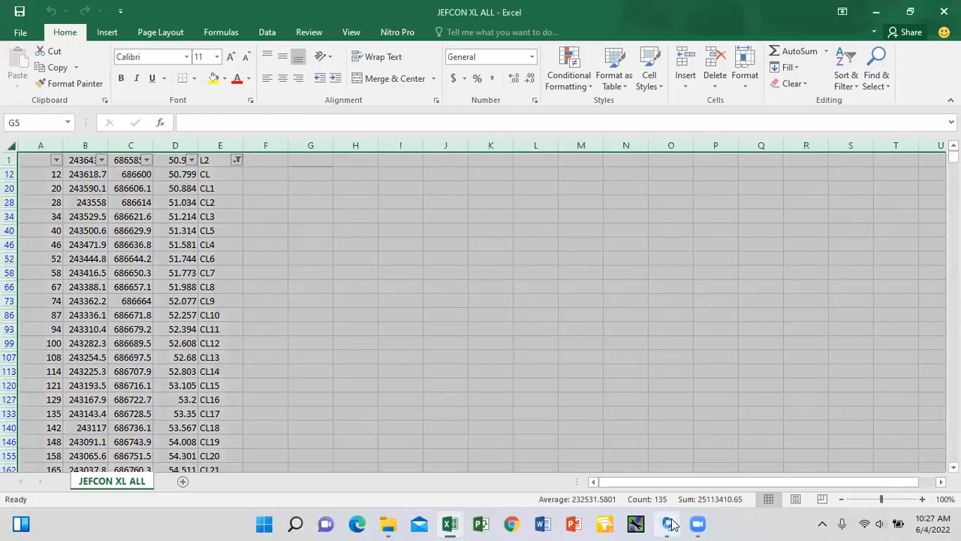
mouse_move(670, 524)
click(650, 473)
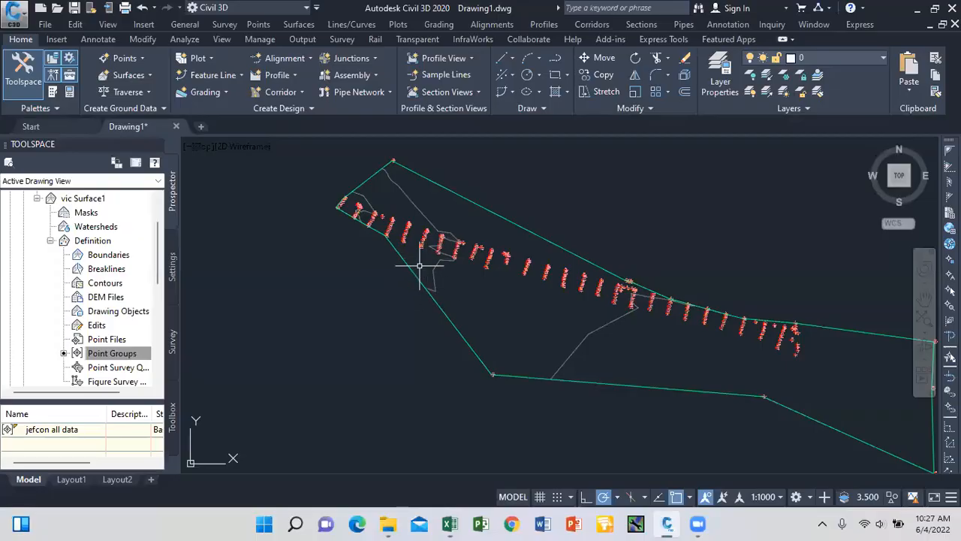
Open Import Points and load jefcoc cl 1.csv from the Desktop as the source file.
scroll(393, 253, down, 2)
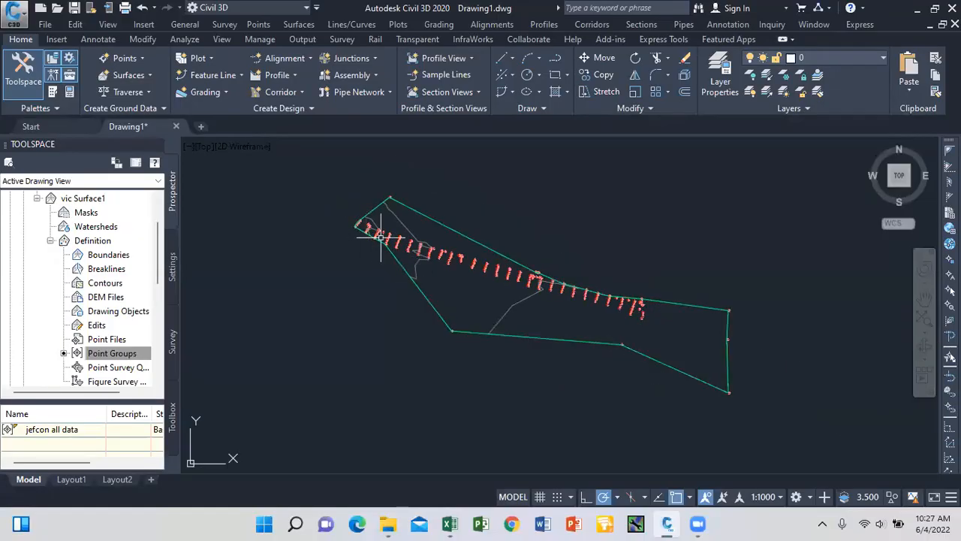
click(257, 26)
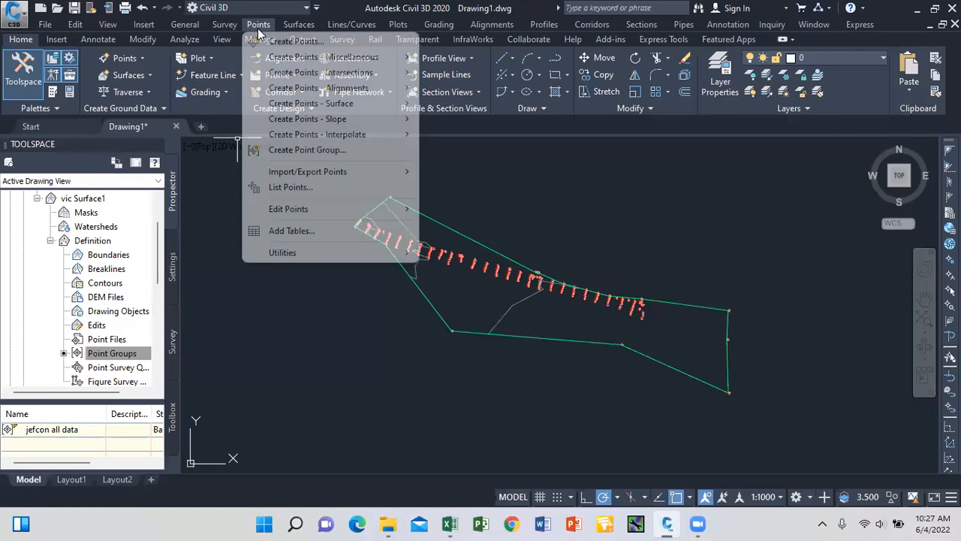
mouse_move(339, 172)
click(446, 175)
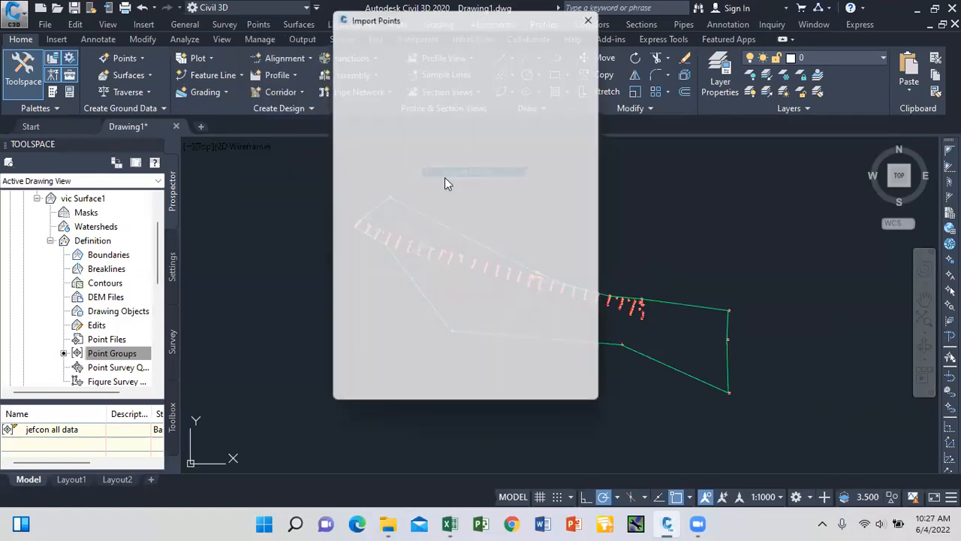
click(590, 49)
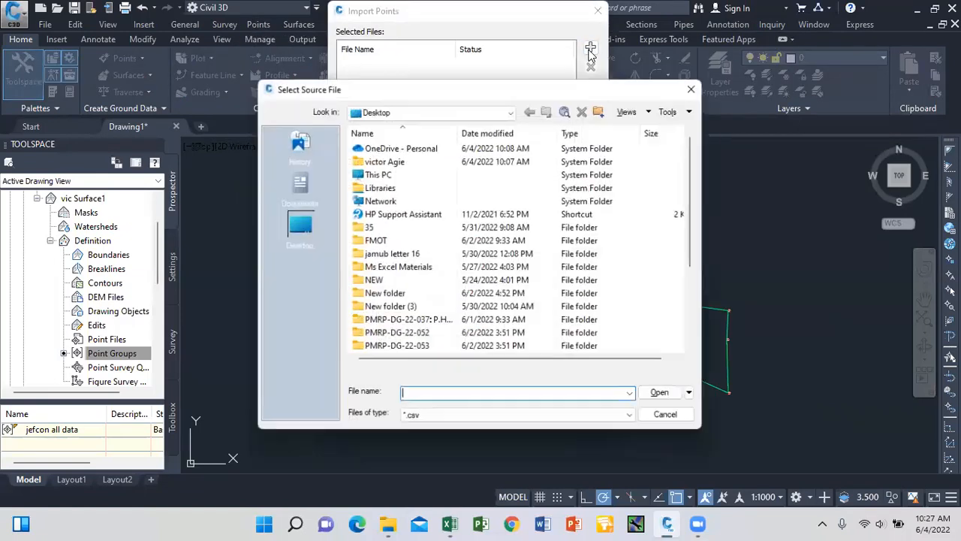
scroll(541, 206, down, 3)
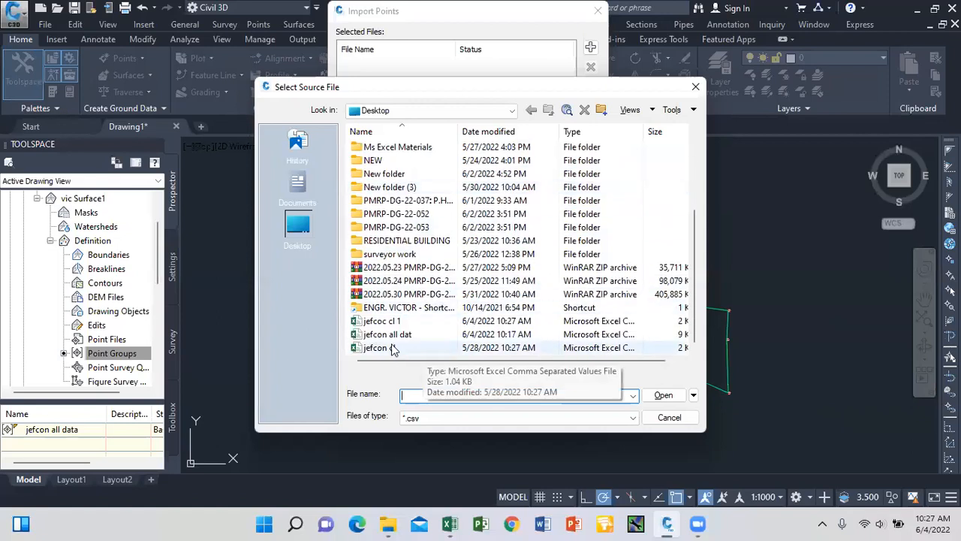
click(382, 321)
click(658, 395)
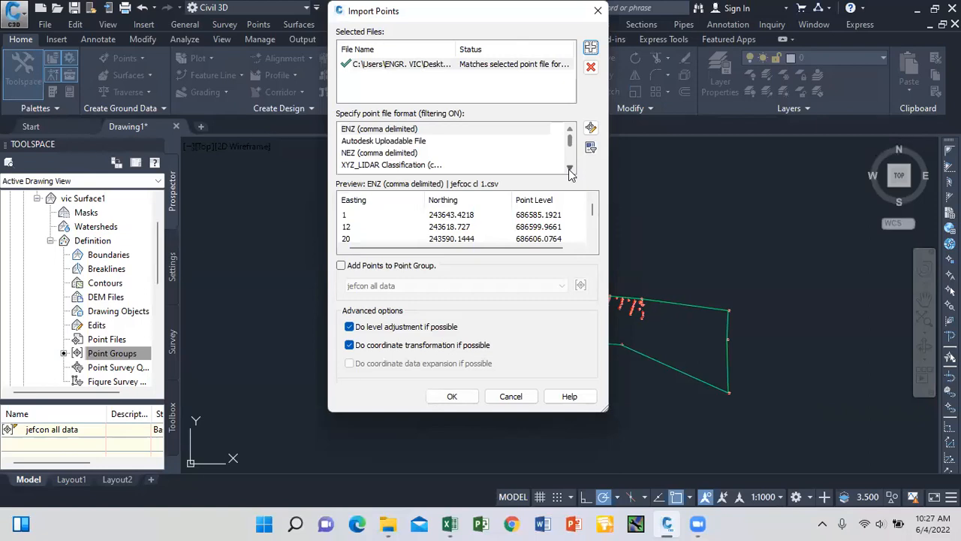
Import the jefcoc cl 1 points as PENZD (comma delimited) into new point group 'jefcon cl', renumbering duplicates.
click(569, 169)
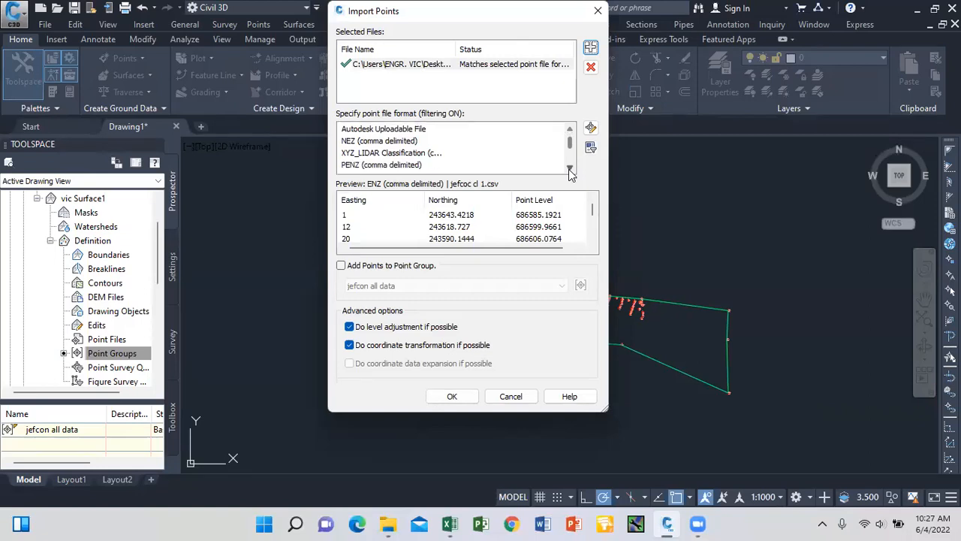
click(569, 169)
click(401, 164)
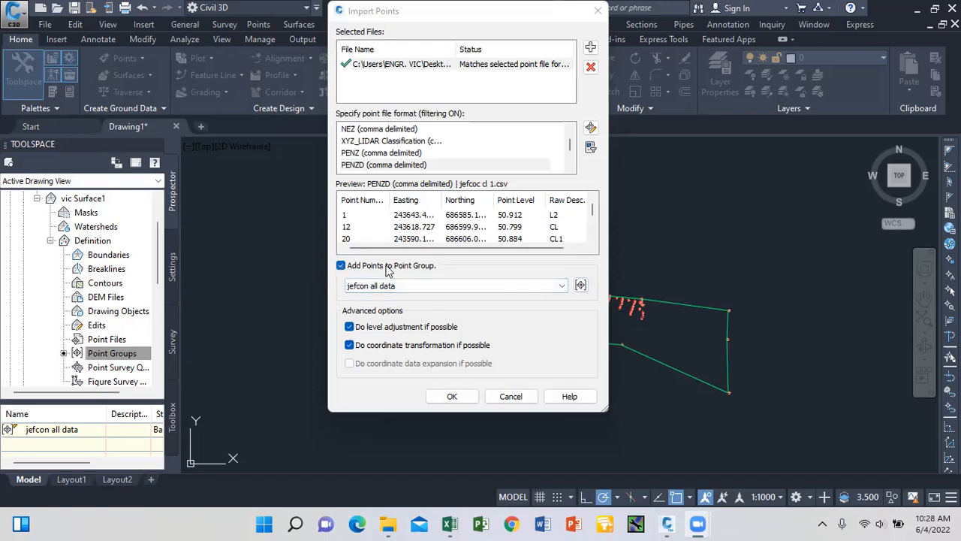
click(581, 286)
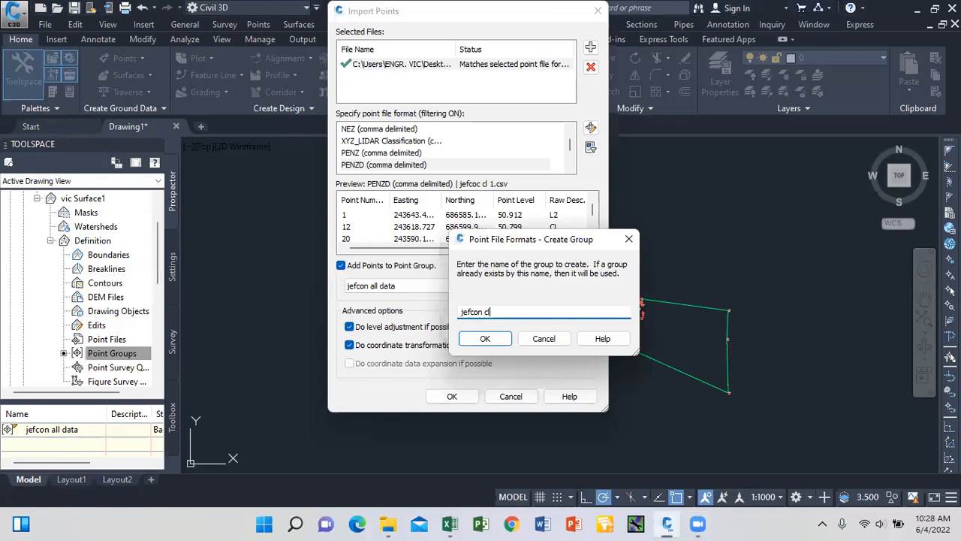
text(jefcon cl)
click(485, 339)
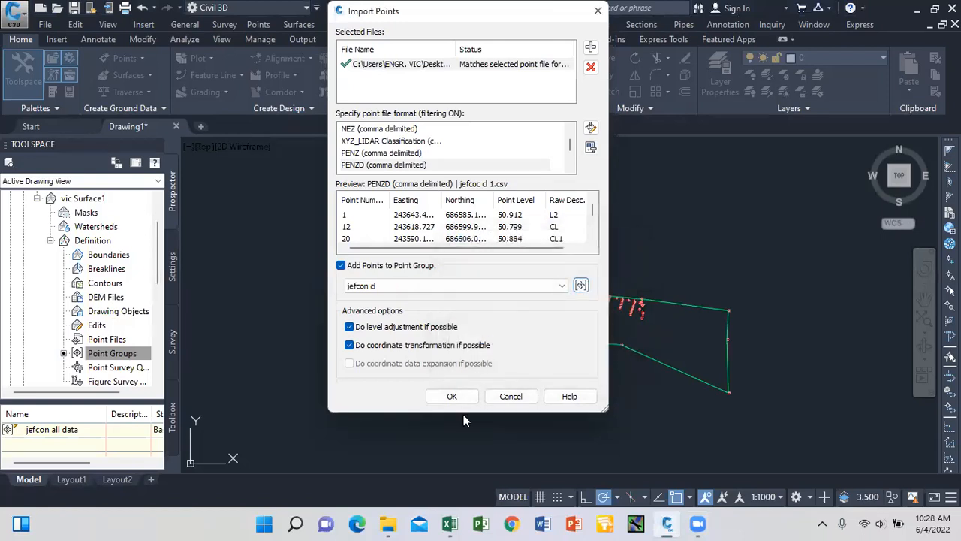
click(453, 397)
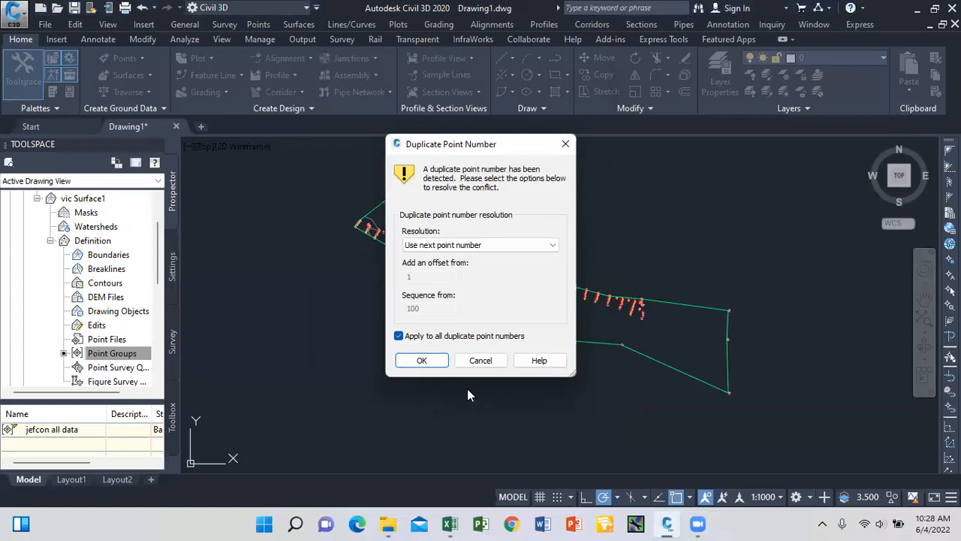
click(422, 361)
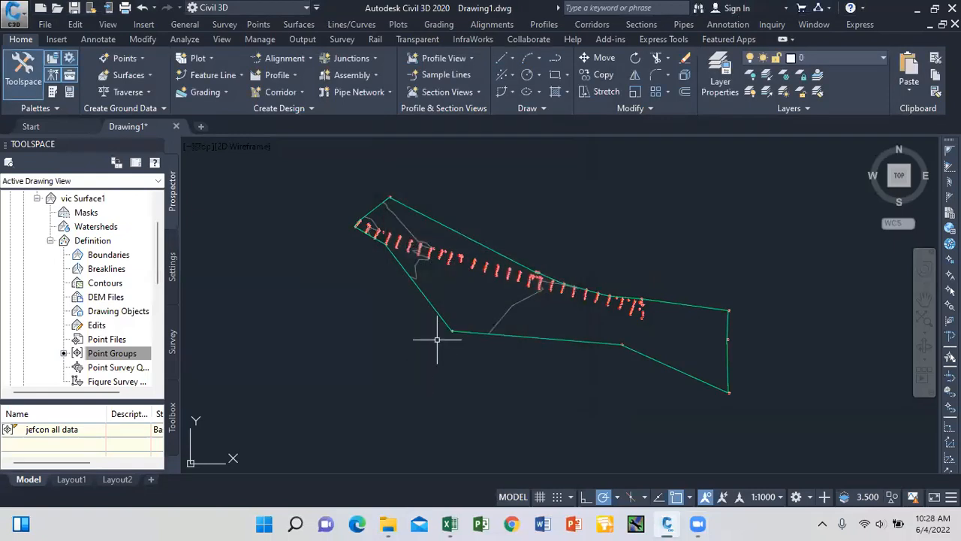
Zoom in and select vic Surface1 by its boundary, reselecting it after one deselect.
scroll(423, 237, up, 2)
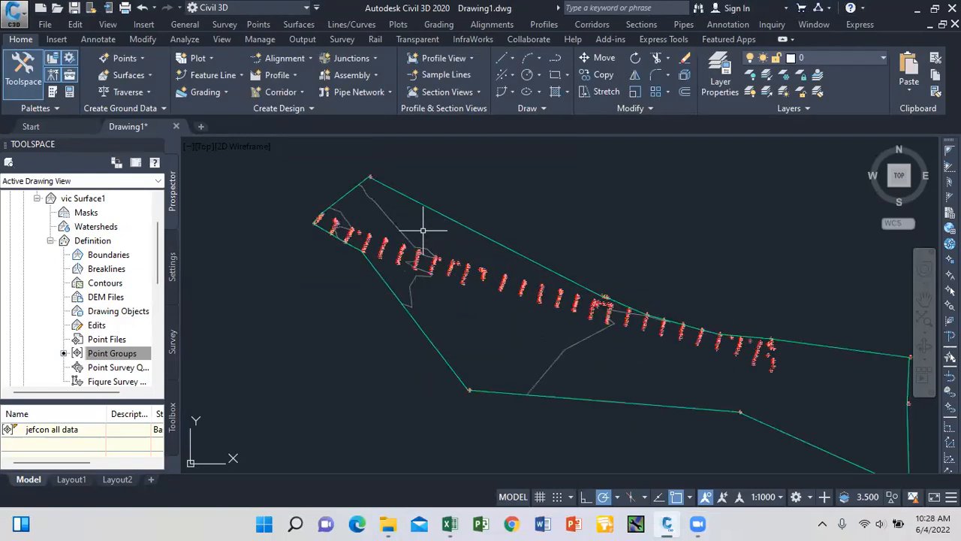
mouse_move(424, 202)
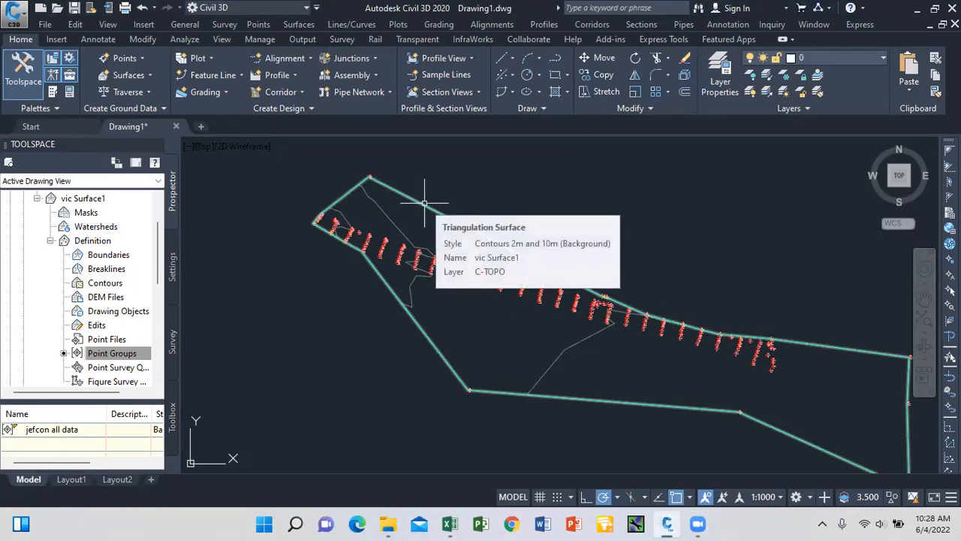
click(424, 203)
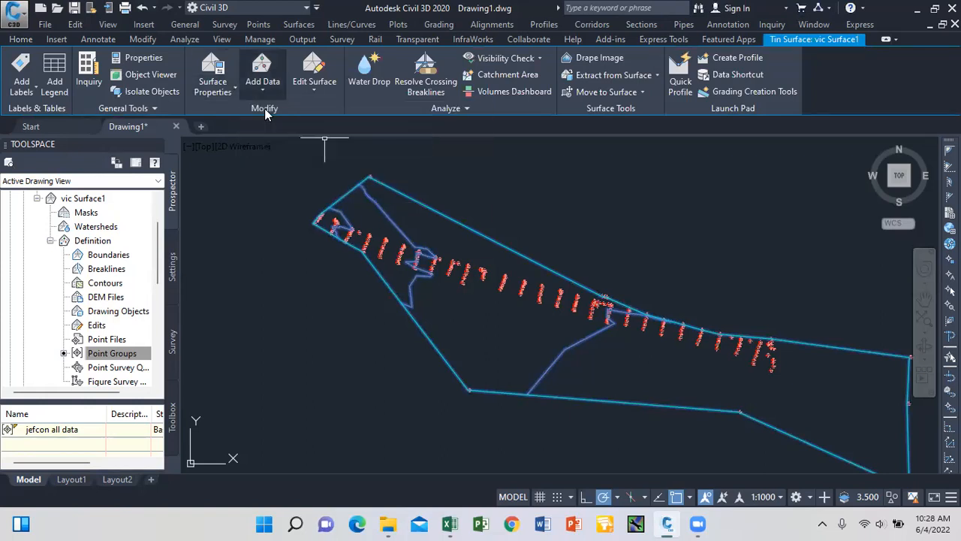
key(Escape)
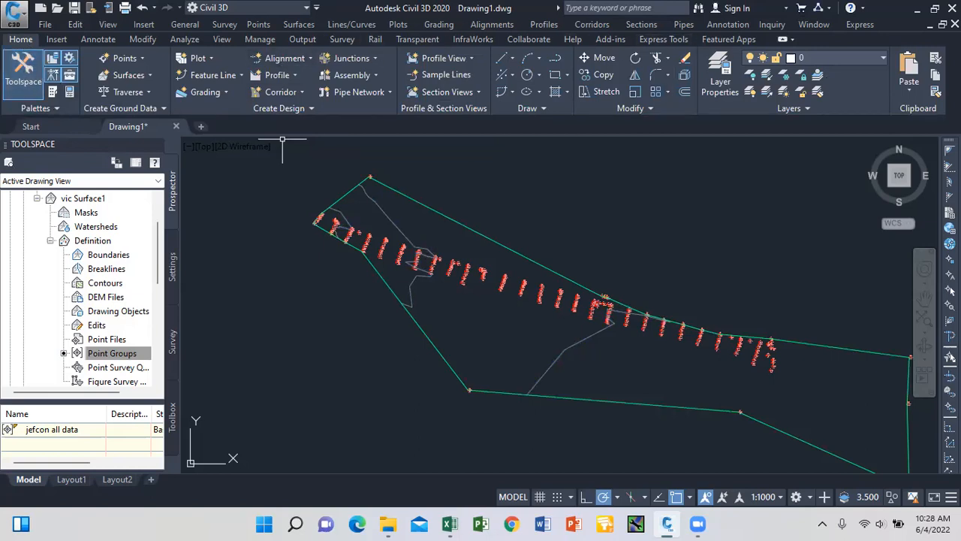
click(424, 203)
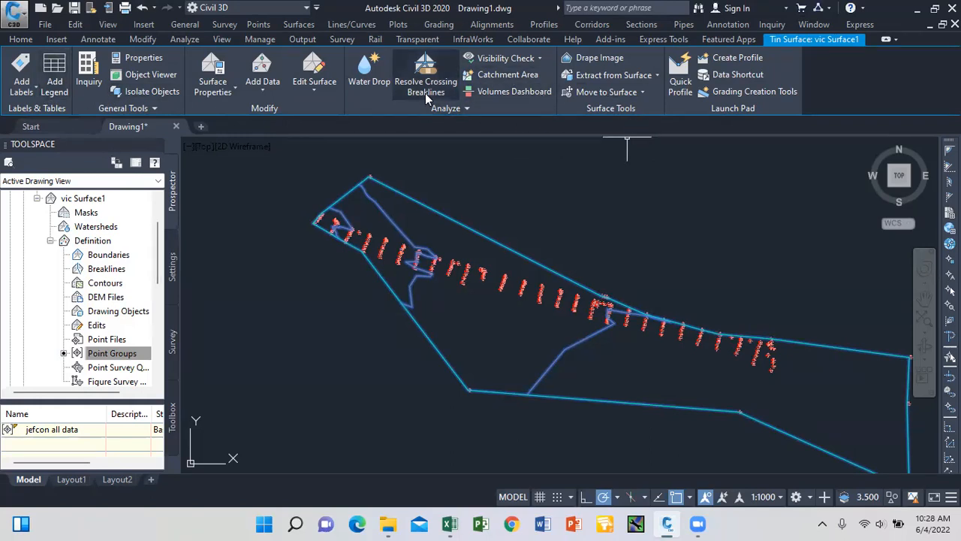
Set vic Surface1's surface style to Border Only in Surface Properties, then deselect it.
click(229, 90)
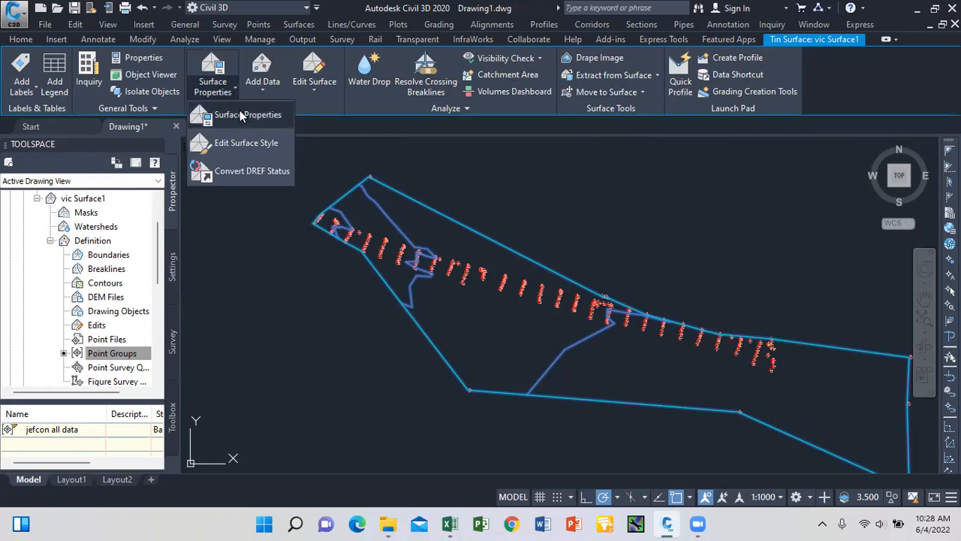
click(241, 114)
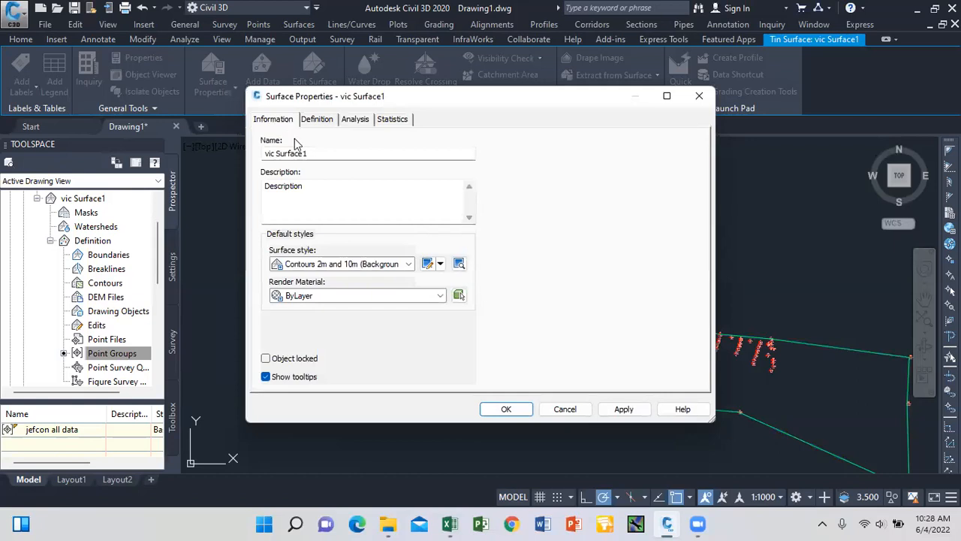
click(408, 264)
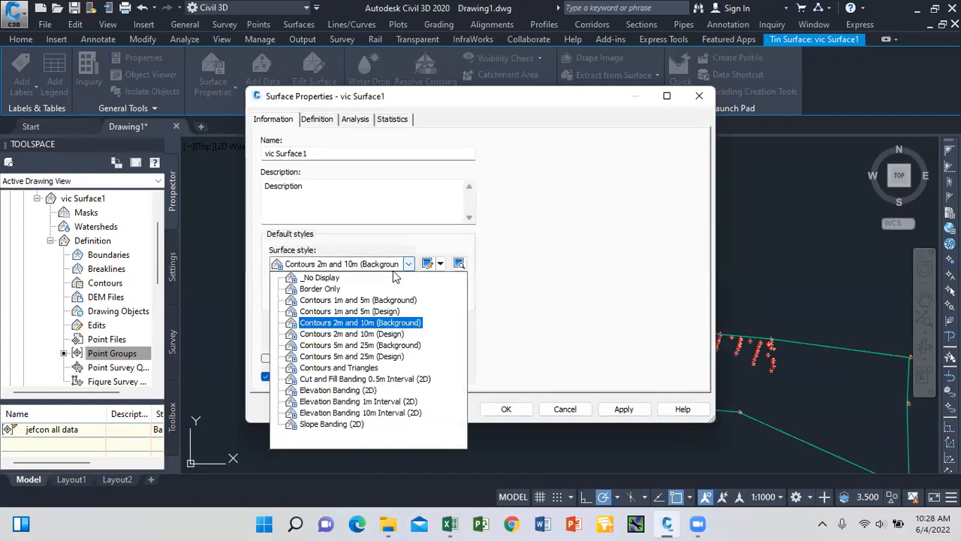
click(331, 290)
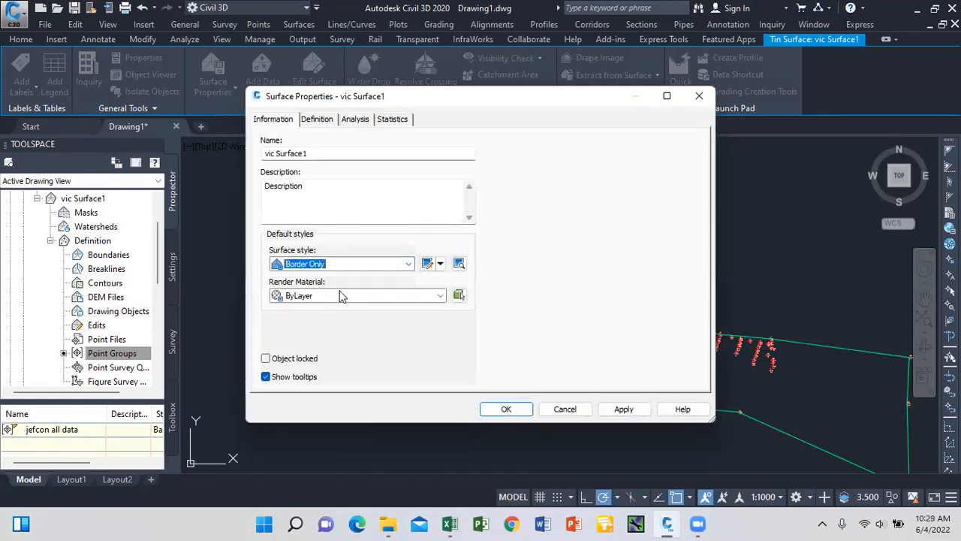
click(623, 409)
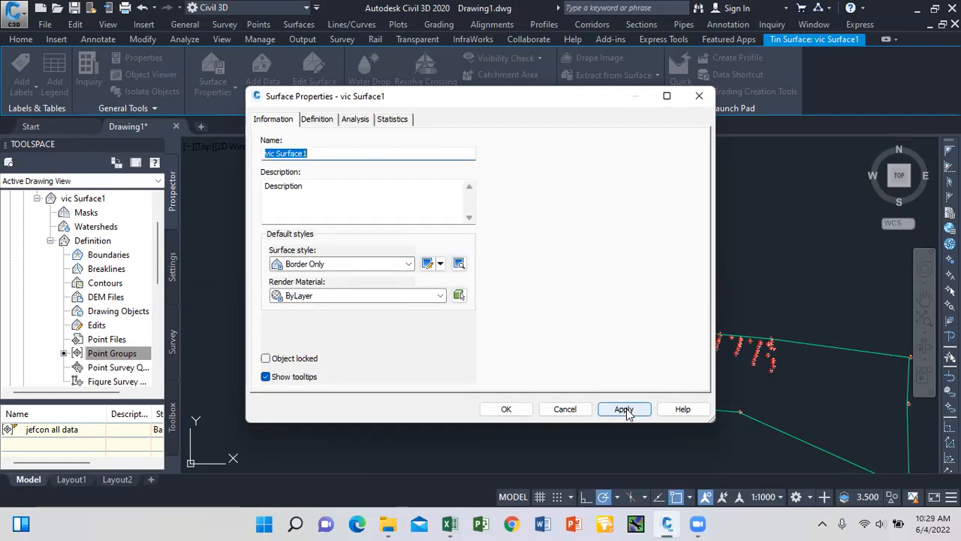
click(506, 409)
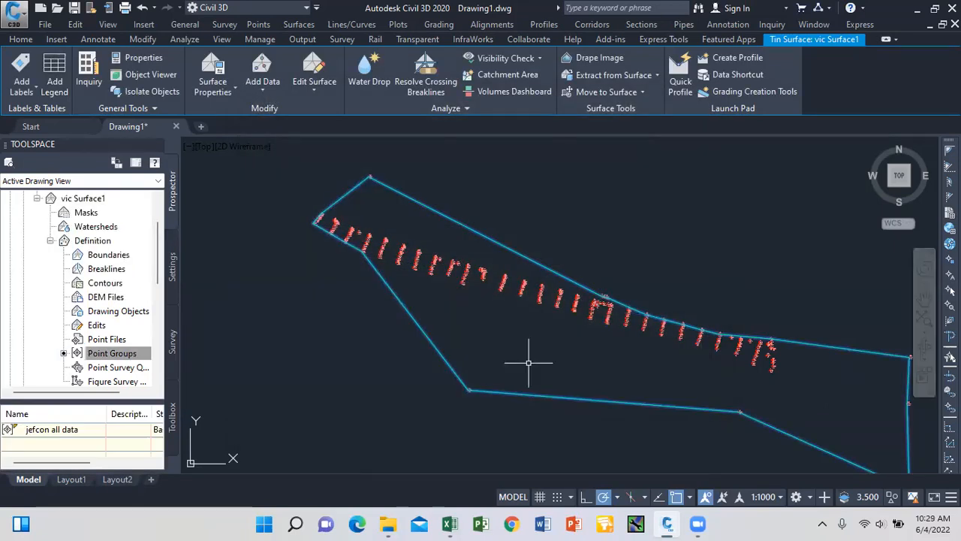
key(Escape)
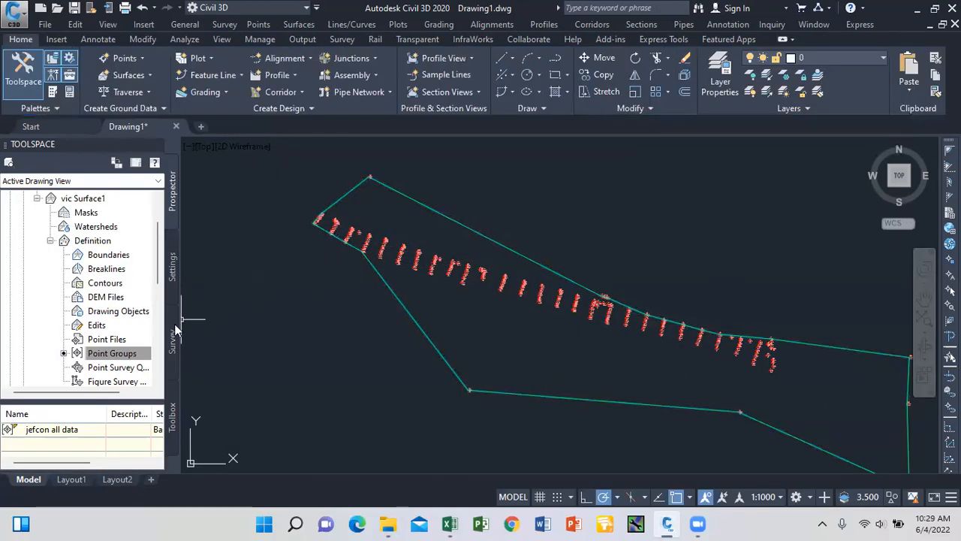
Collapse the Surfaces tree in Prospector, expand Point Groups and select jefcon all data.
click(49, 241)
click(37, 198)
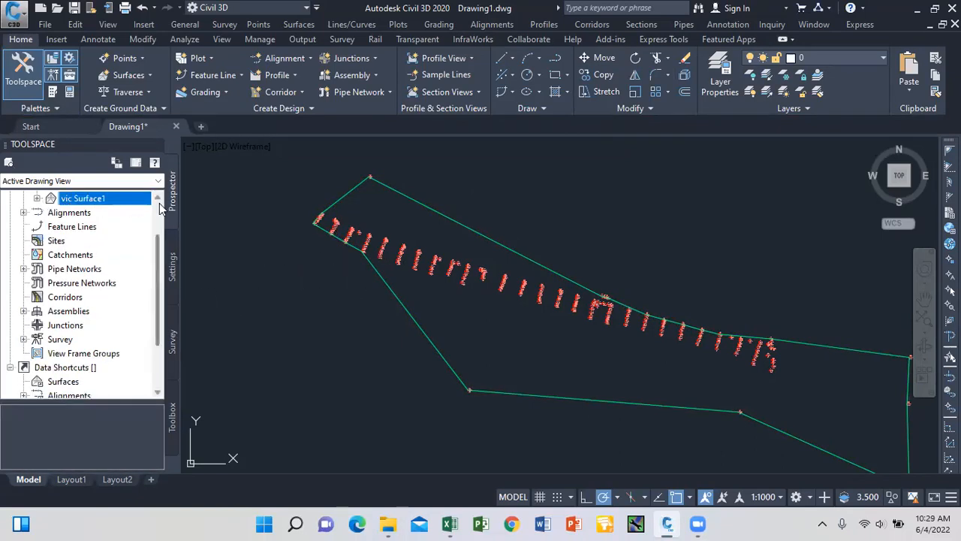
scroll(160, 208, up, 2)
click(23, 240)
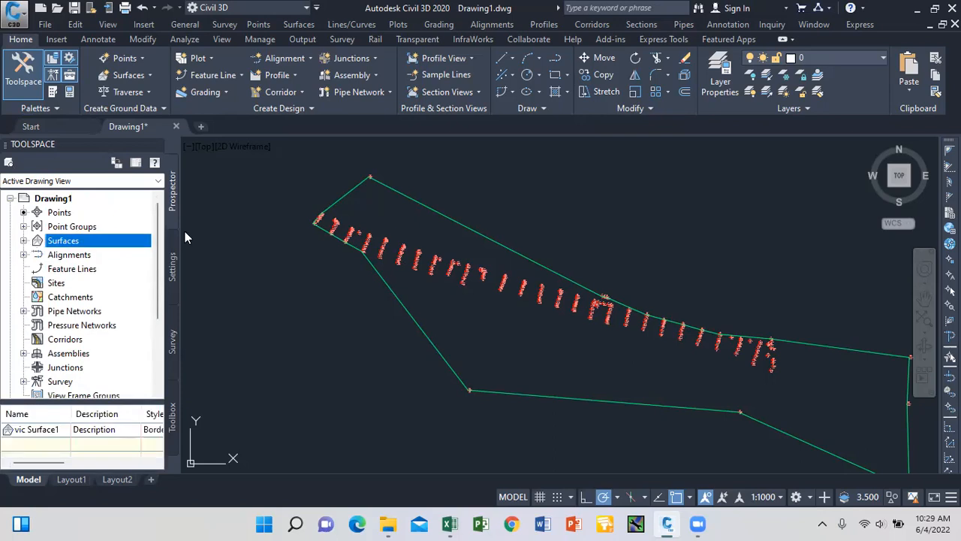
click(23, 227)
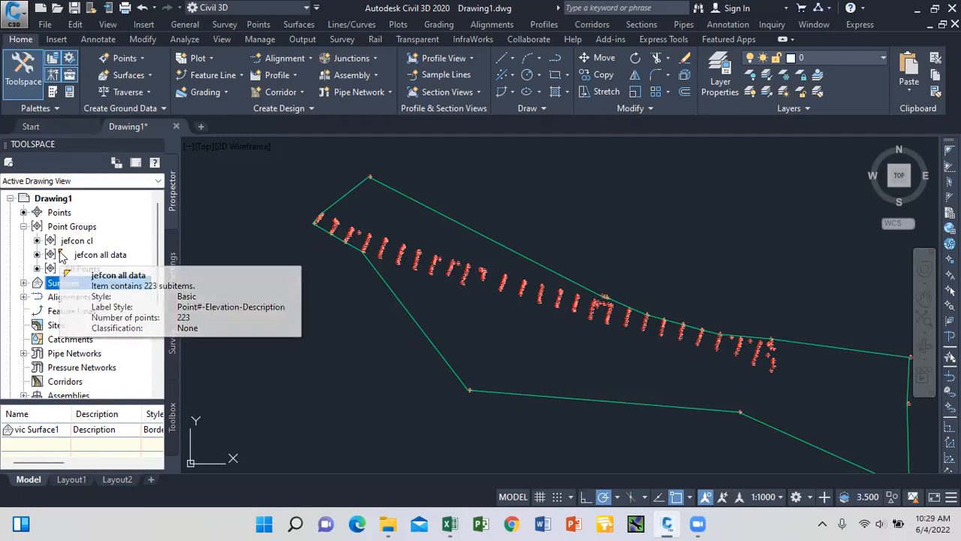
mouse_move(62, 255)
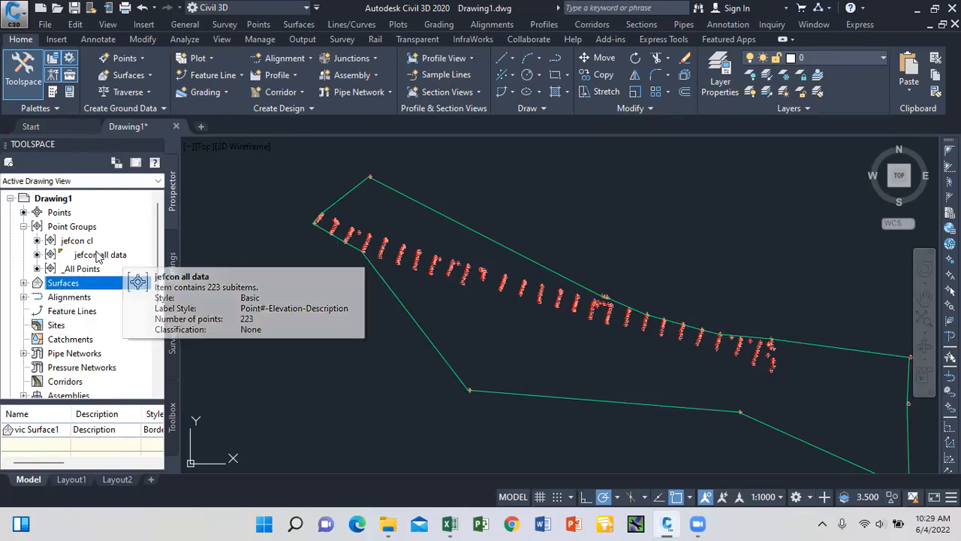
click(92, 256)
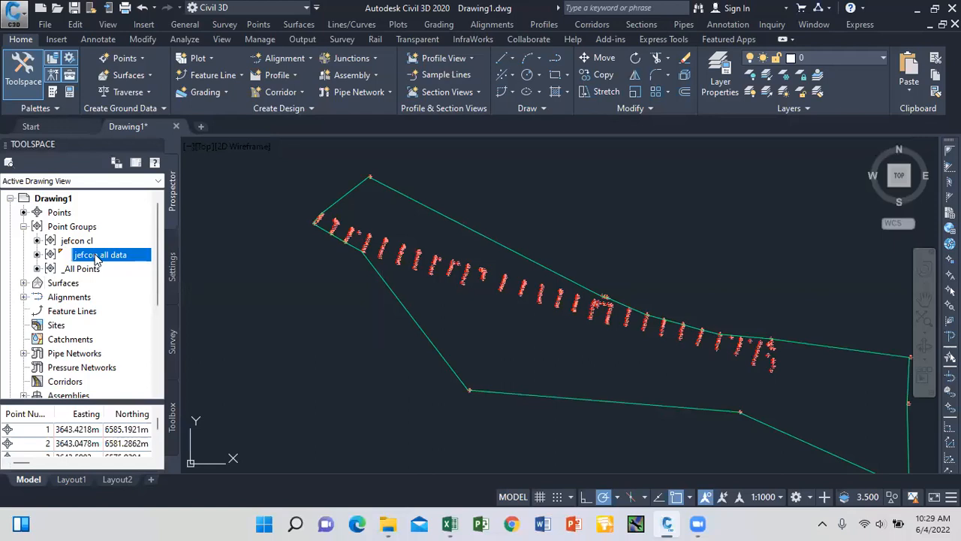
Set the jefcon all data group's point style and point label style to <none>.
right_click(95, 258)
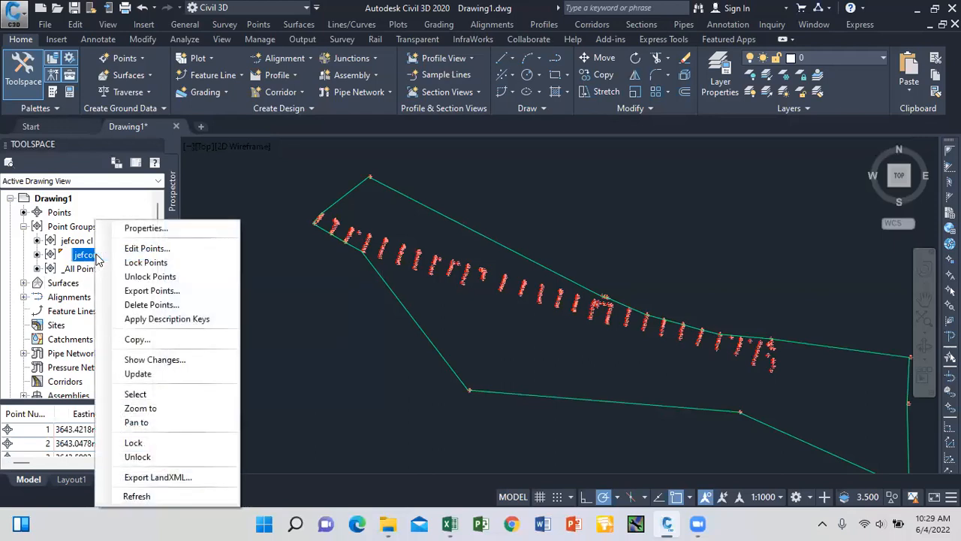
click(132, 233)
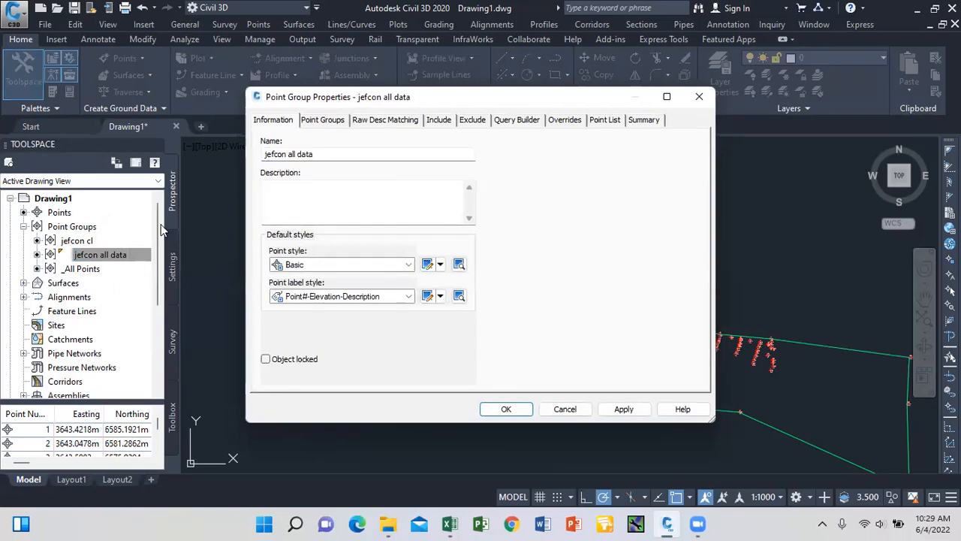
click(410, 265)
click(314, 277)
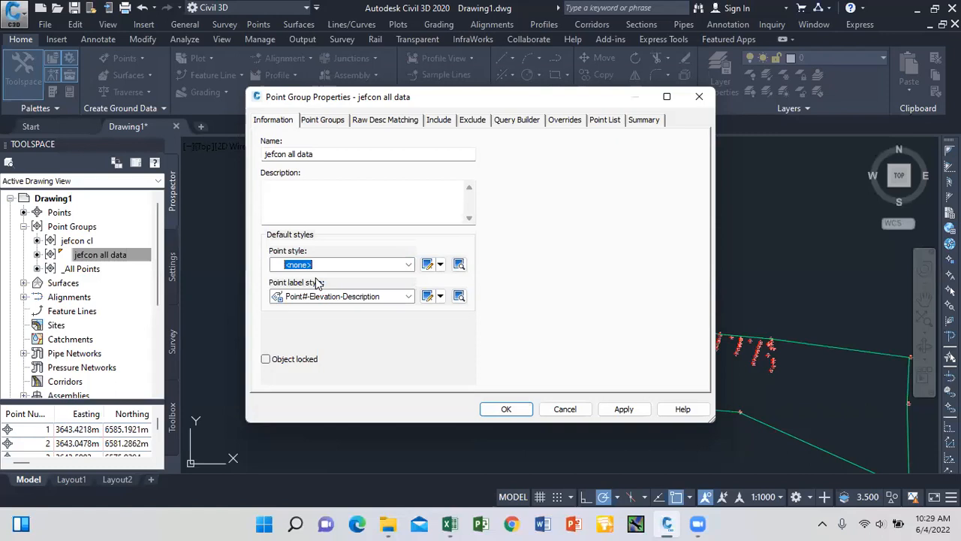
click(405, 297)
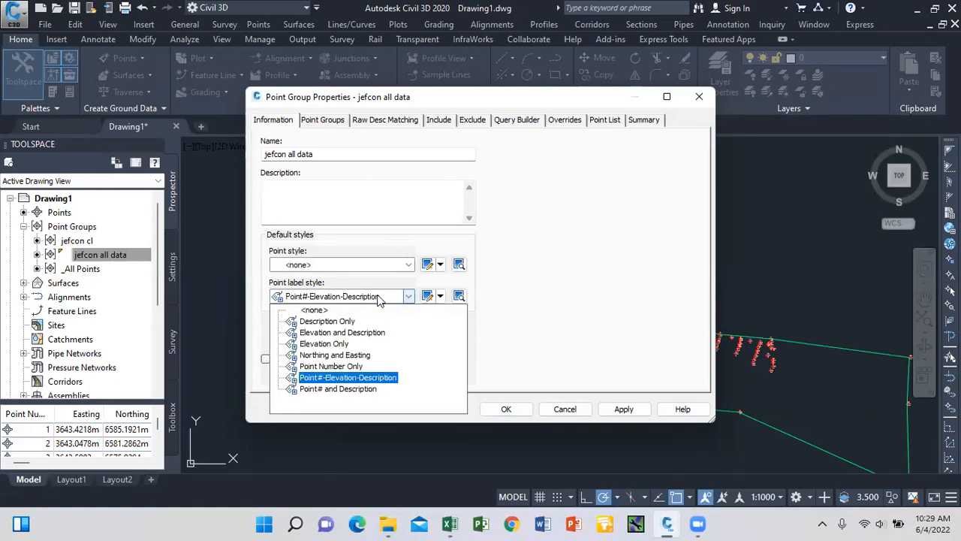
click(300, 309)
click(622, 409)
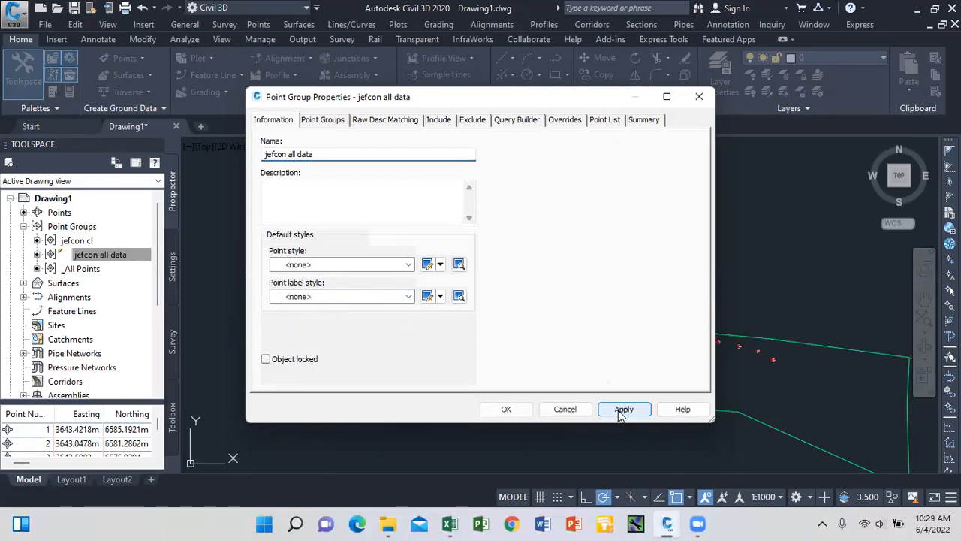
click(506, 410)
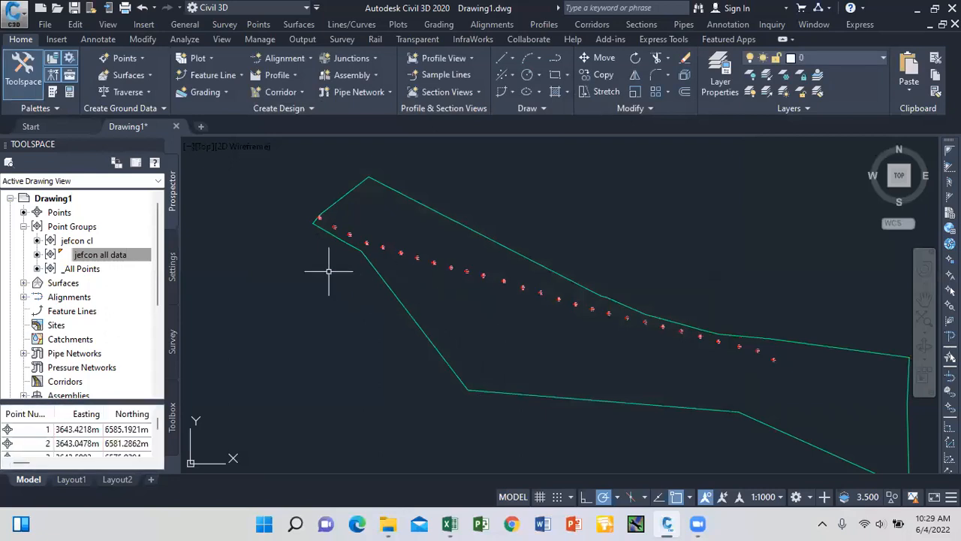
click(112, 261)
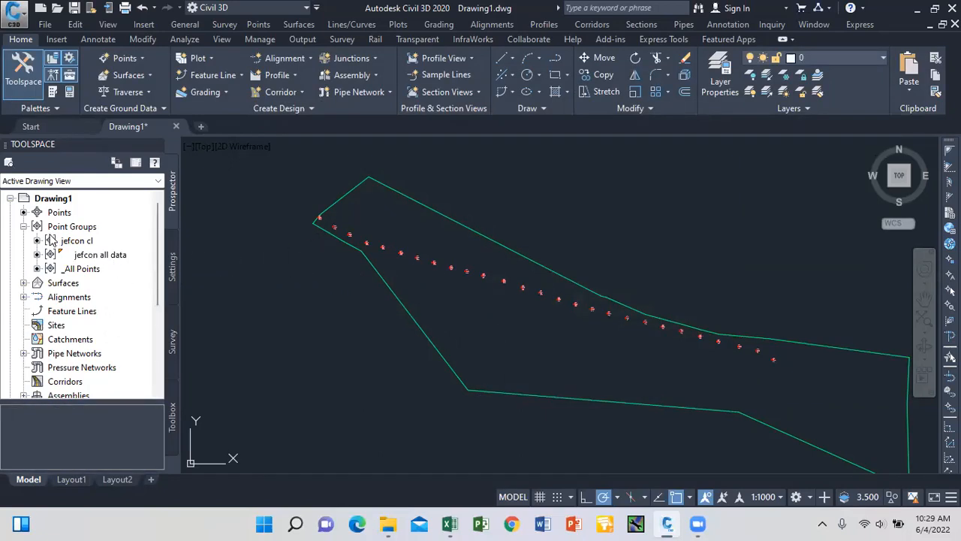
Collapse the Point Groups branch in Prospector.
click(24, 226)
scroll(318, 216, up, 5)
scroll(323, 219, down, 5)
scroll(331, 226, down, 4)
scroll(339, 236, up, 4)
scroll(366, 218, down, 2)
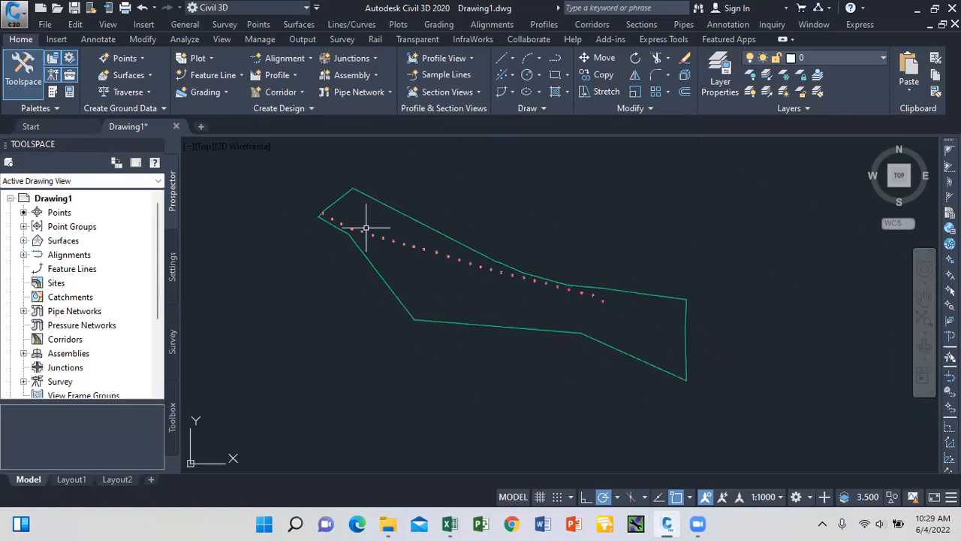
Draw a straight line from the first centerline point to an end near the lower boundary.
click(511, 58)
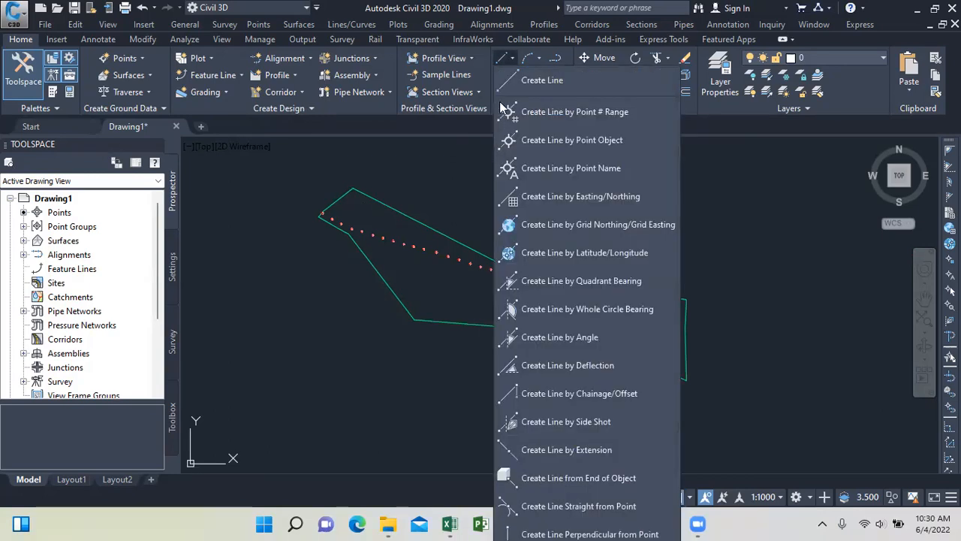
click(529, 79)
scroll(323, 214, up, 5)
scroll(334, 154, up, 3)
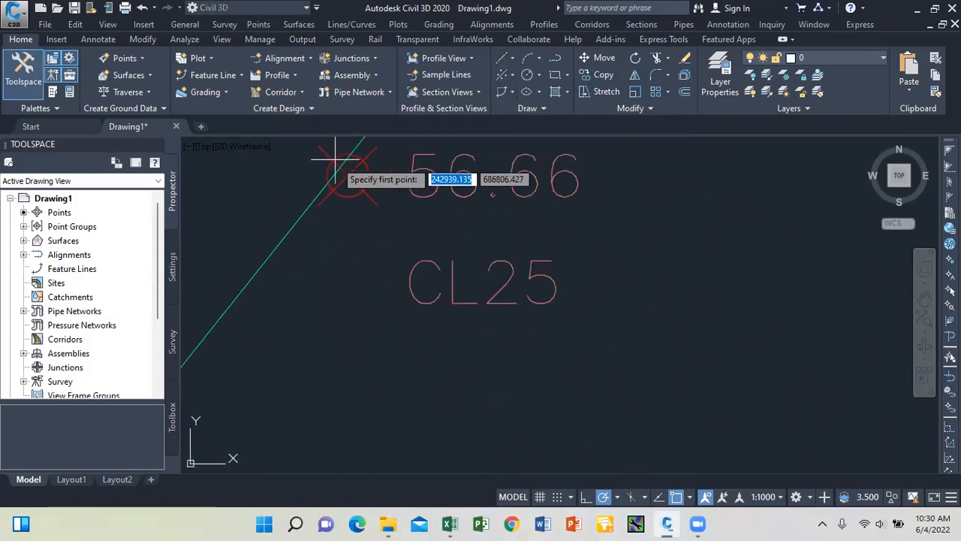
click(345, 173)
scroll(316, 169, down, 6)
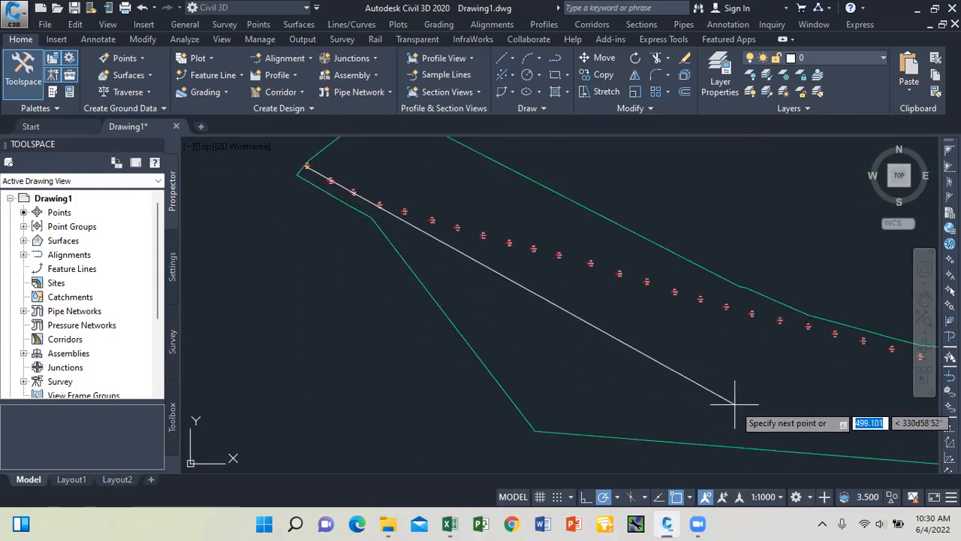
scroll(736, 398, up, 3)
scroll(680, 385, down, 5)
scroll(685, 392, up, 2)
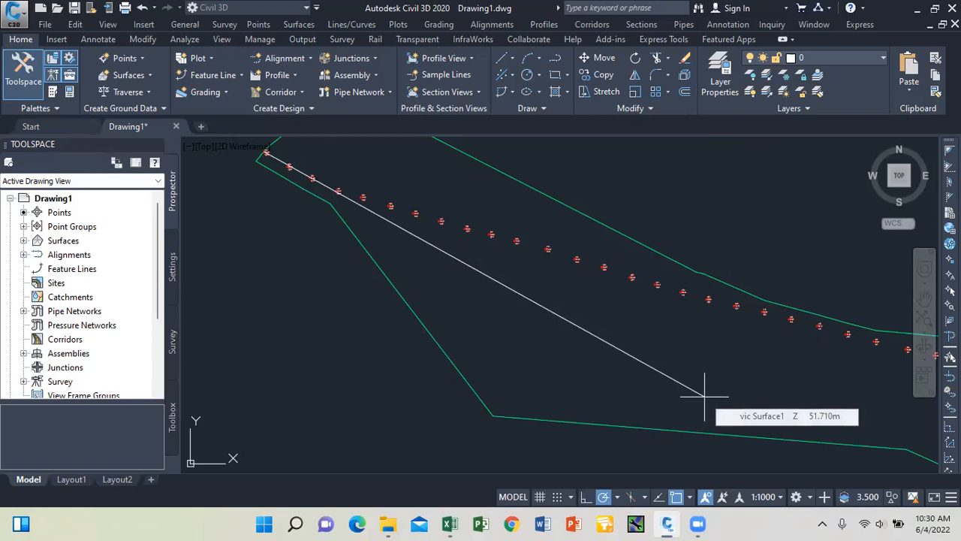
click(705, 396)
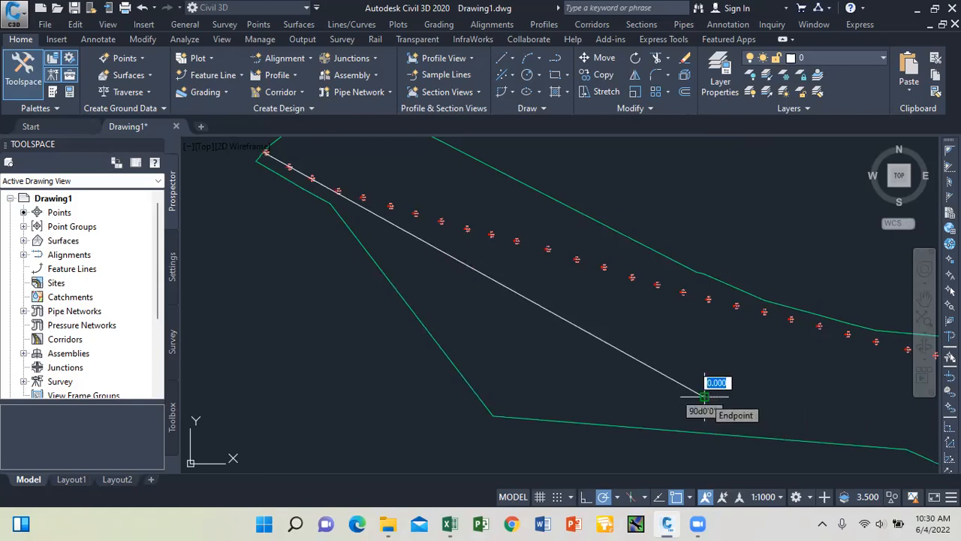
key(Return)
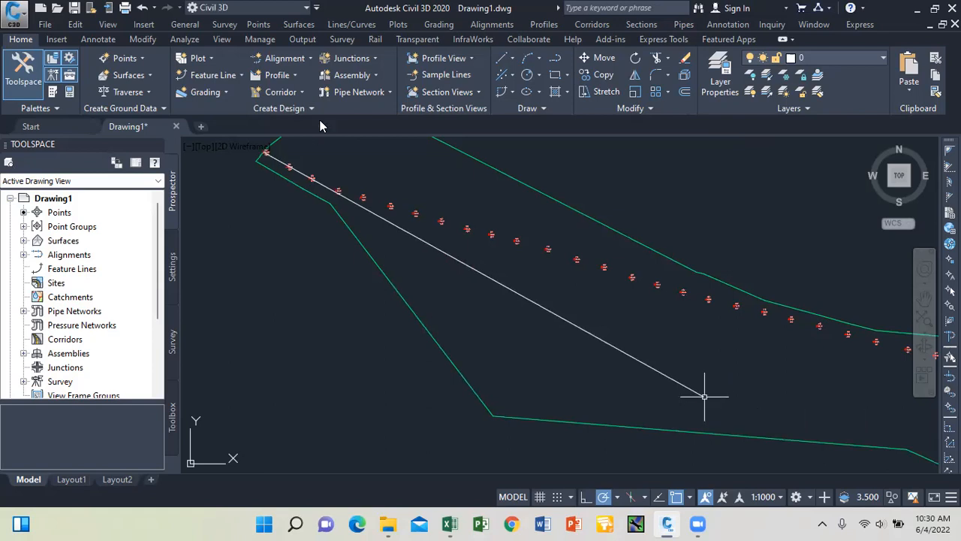
click(511, 62)
Start a new line at point 246 and continue it through points 245 and 244.
click(541, 79)
scroll(385, 230, up, 6)
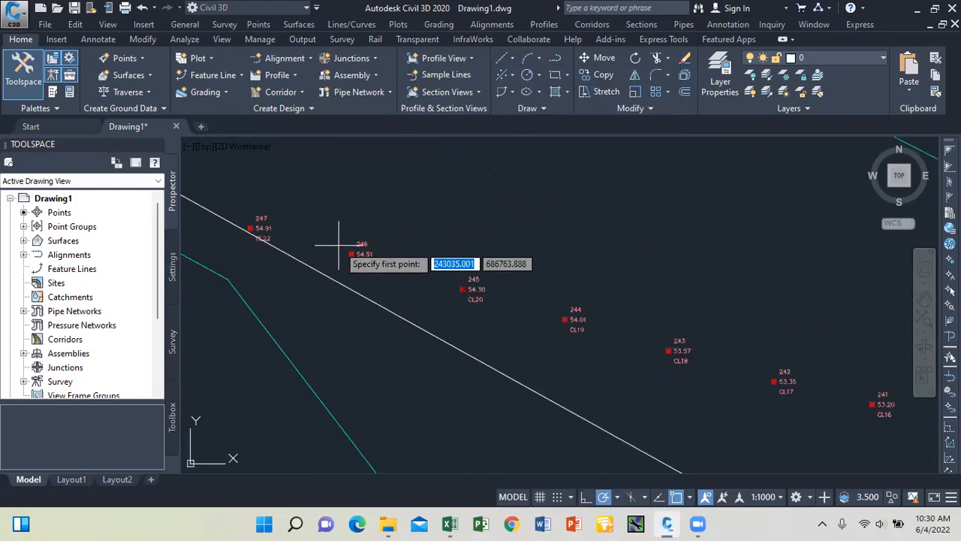
click(392, 229)
scroll(360, 235, down, 5)
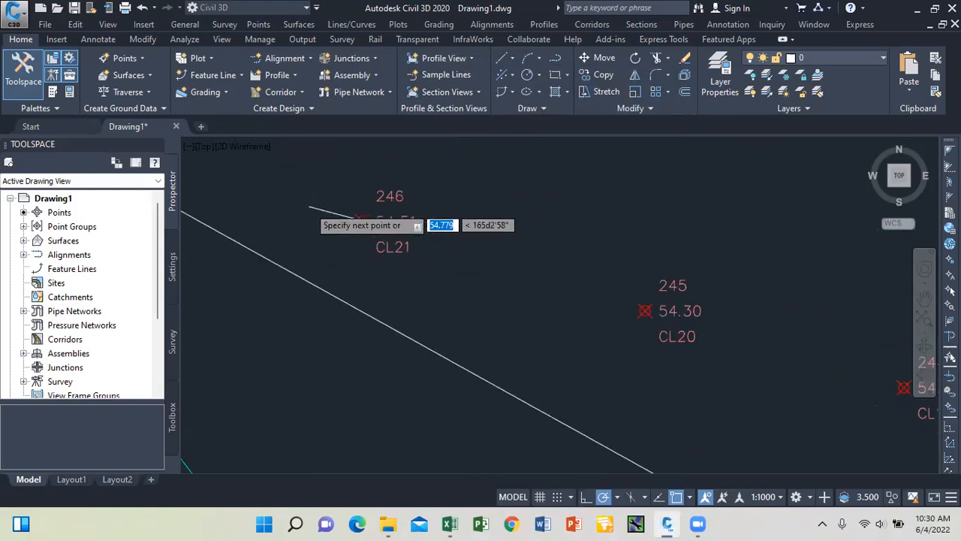
scroll(368, 241, up, 6)
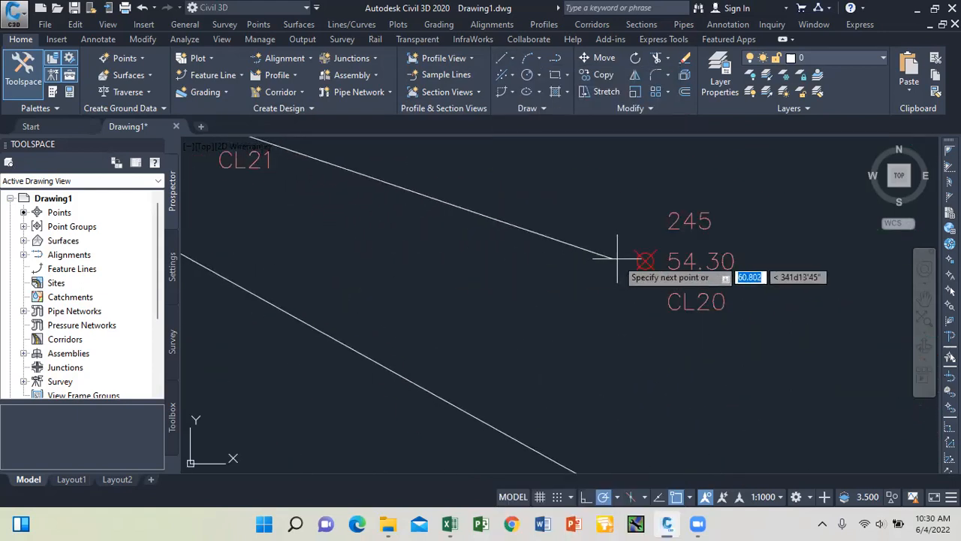
click(645, 260)
scroll(403, 222, down, 5)
scroll(633, 285, up, 6)
click(616, 259)
Continue the line through point 243 to point 242 (CL17), then zoom out to review.
scroll(443, 277, down, 5)
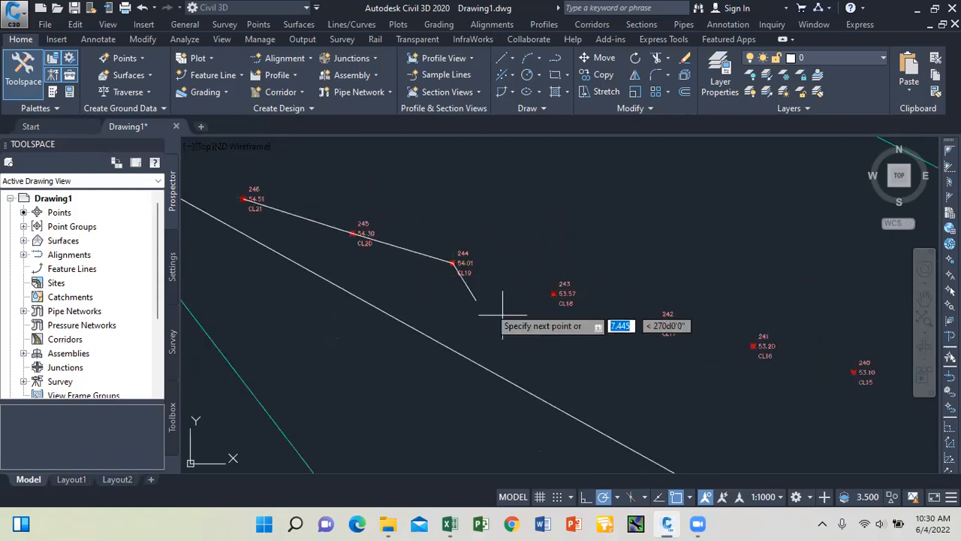
scroll(526, 308, up, 6)
scroll(555, 298, up, 6)
click(522, 300)
scroll(428, 260, down, 5)
scroll(489, 279, down, 5)
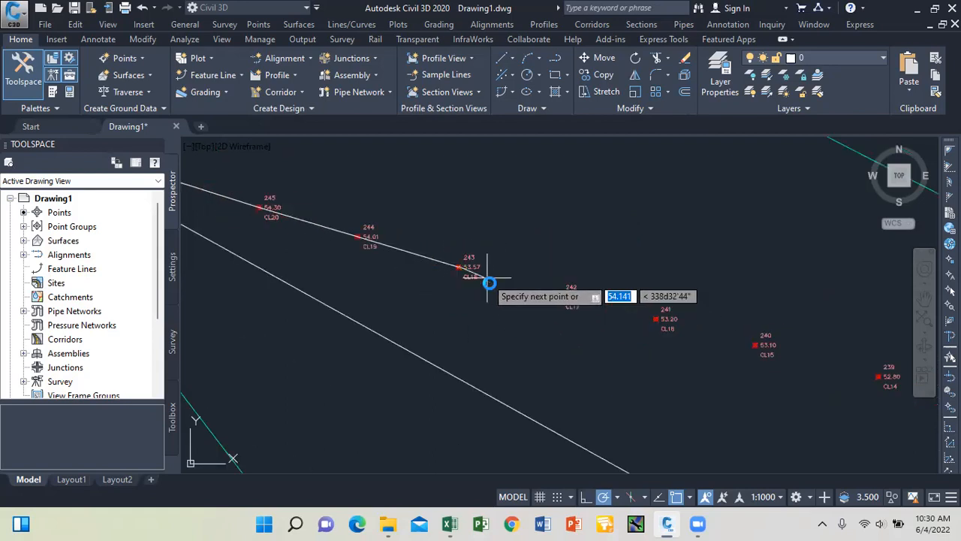
scroll(505, 276, up, 6)
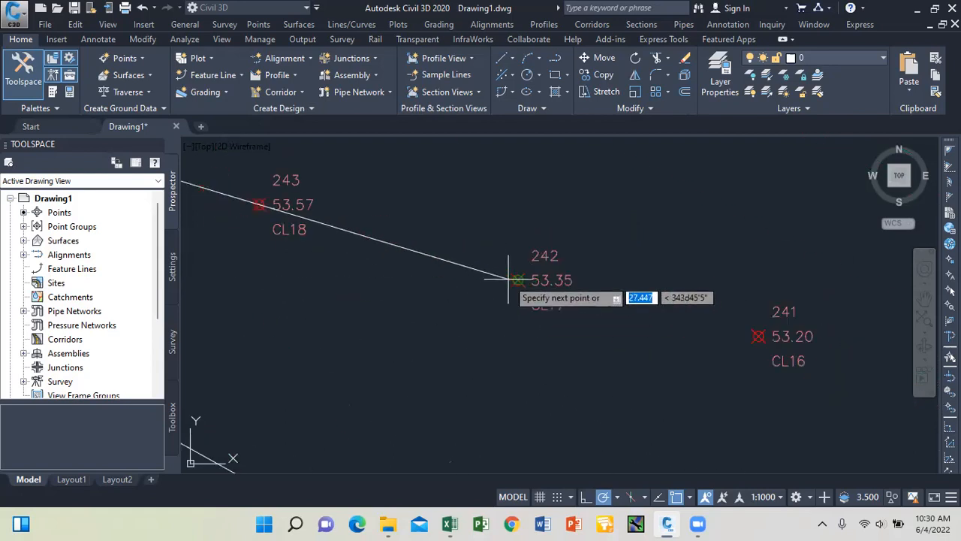
click(518, 279)
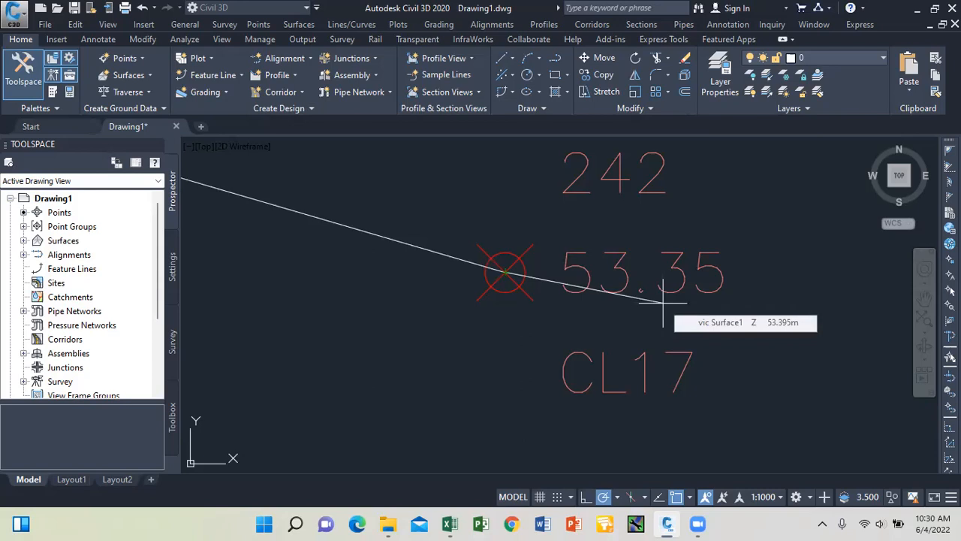
scroll(706, 325, down, 5)
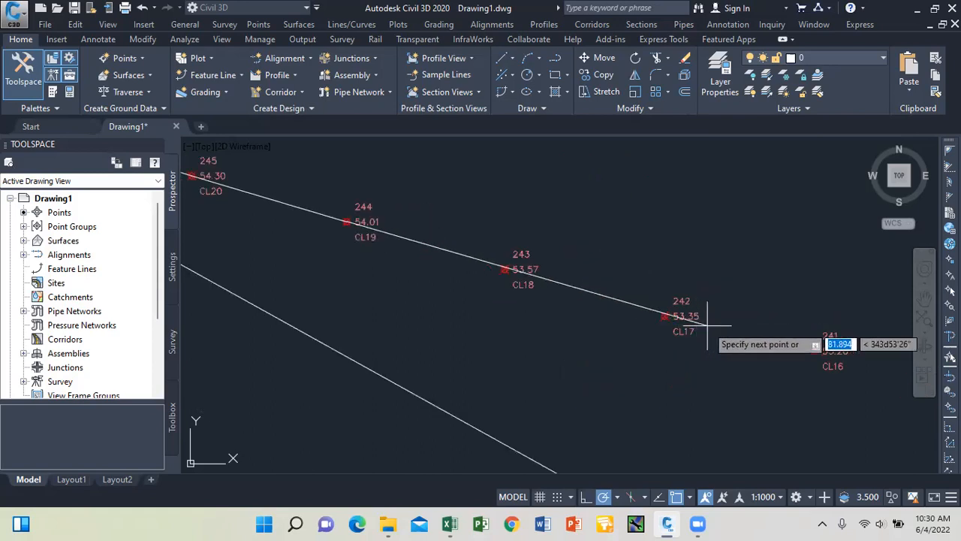
scroll(700, 330, down, 4)
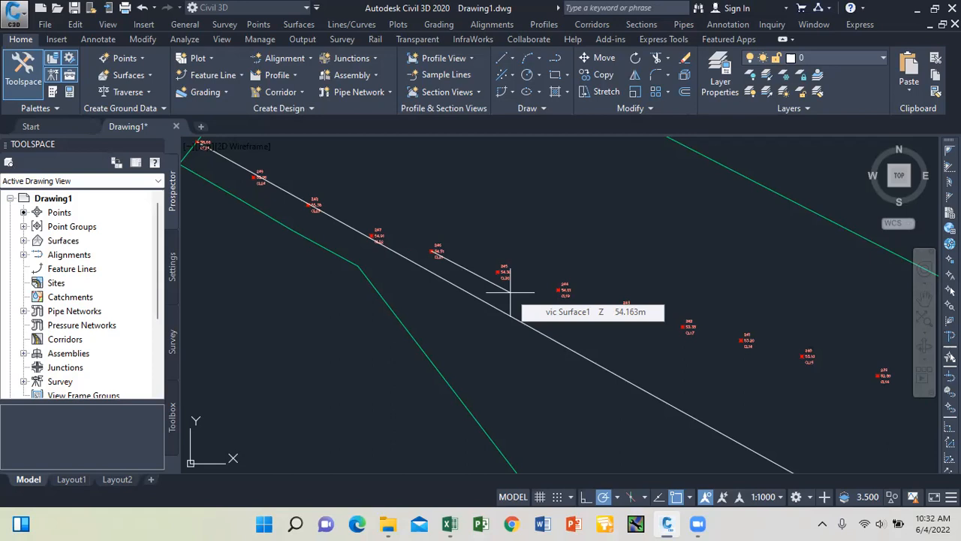
Start a line at centerline point 246 (CL21) and zoom along the remaining centerline points.
click(436, 251)
scroll(455, 225, up, 3)
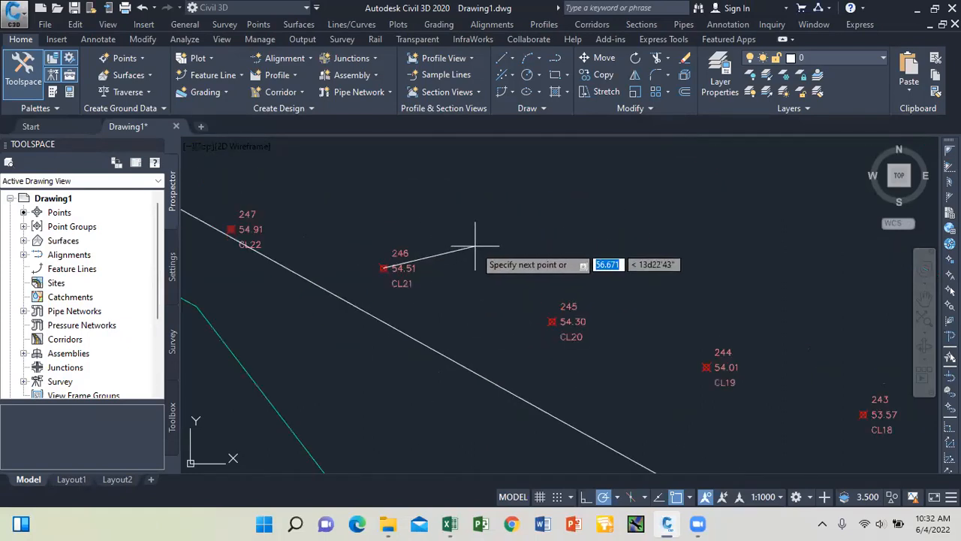
scroll(474, 253, down, 3)
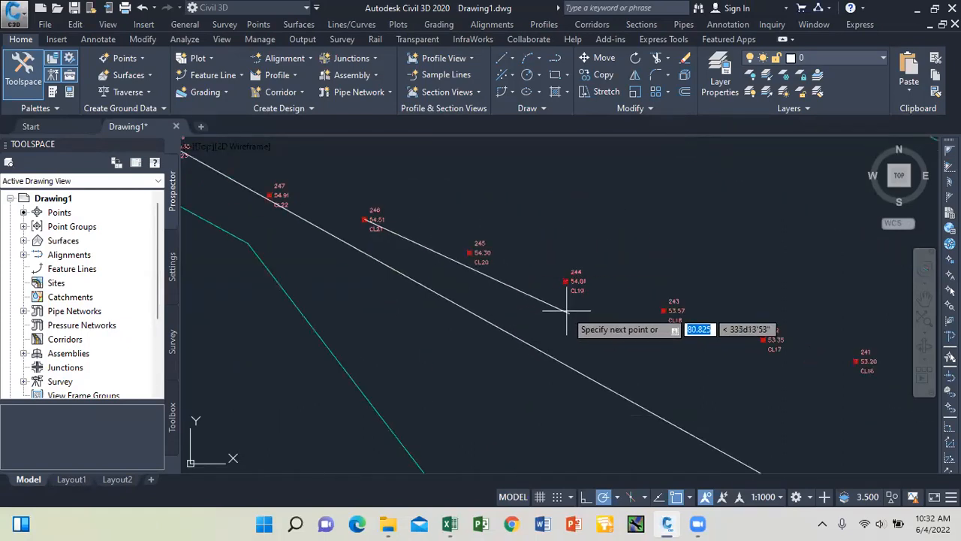
scroll(530, 280, up, 3)
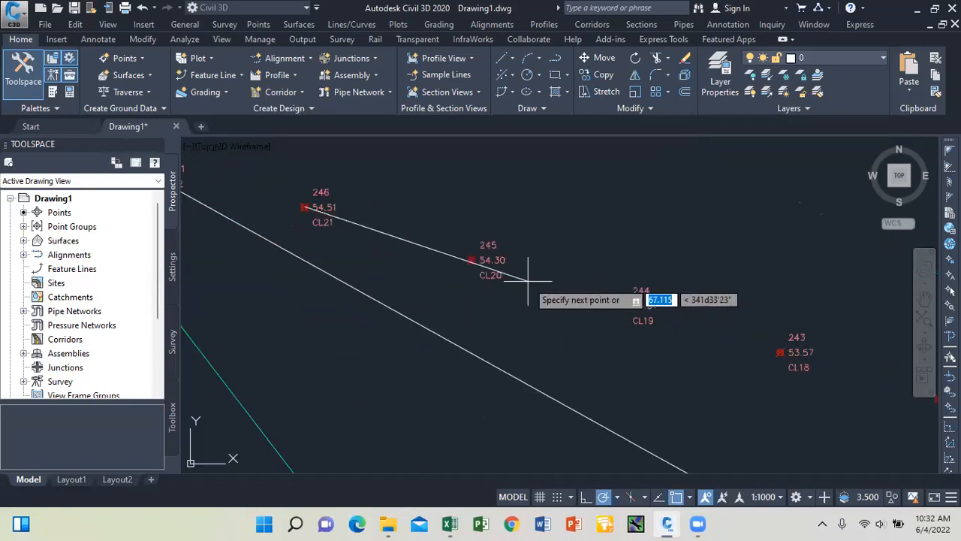
scroll(548, 276, down, 5)
scroll(496, 289, down, 3)
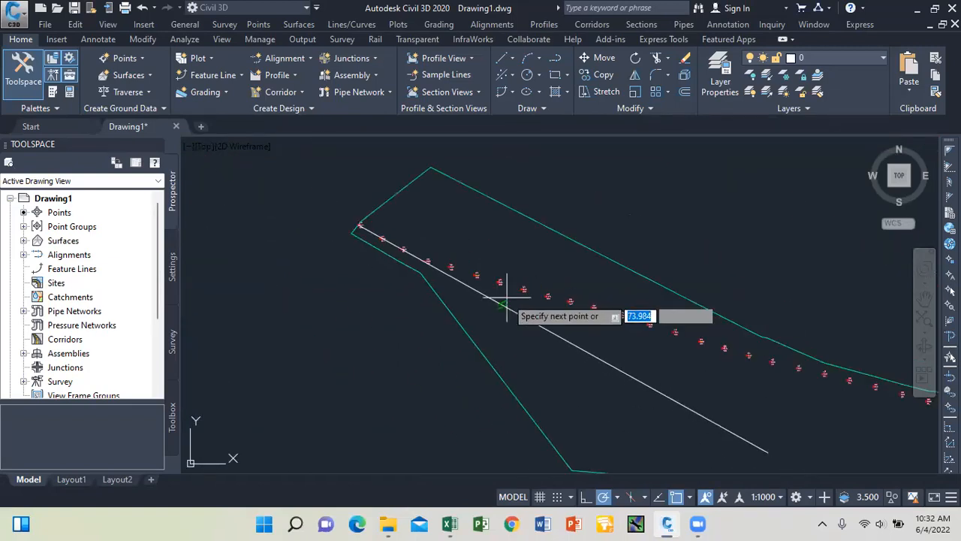
scroll(601, 349, down, 1)
scroll(877, 407, up, 4)
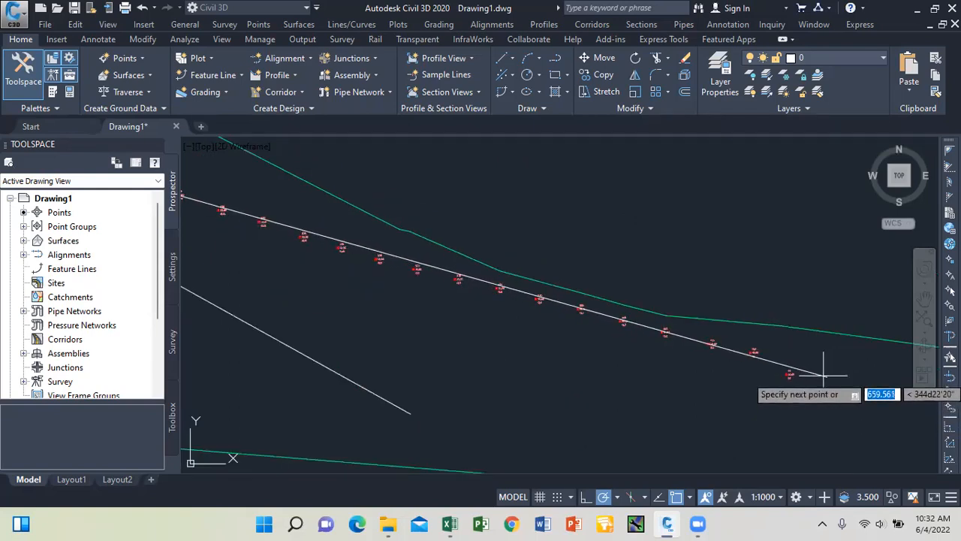
scroll(824, 375, up, 2)
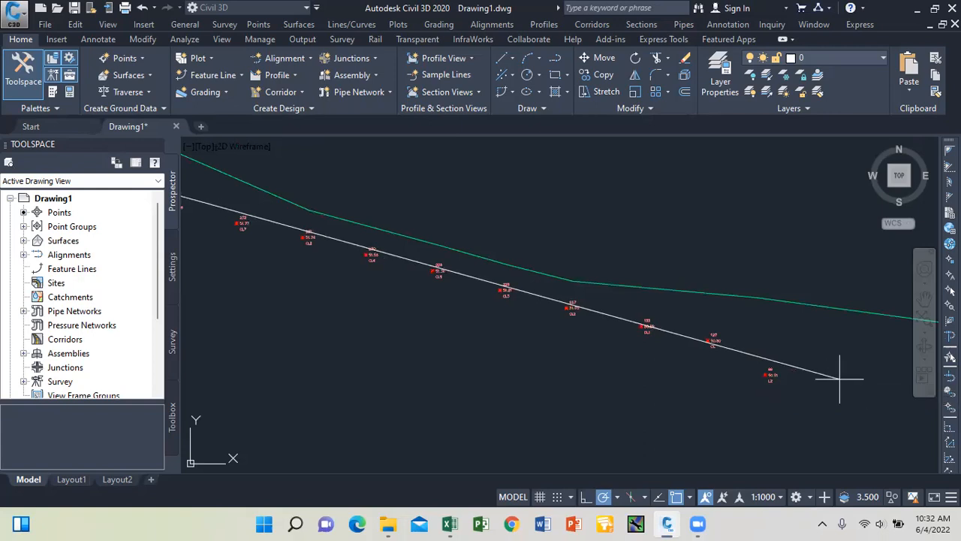
scroll(840, 379, down, 4)
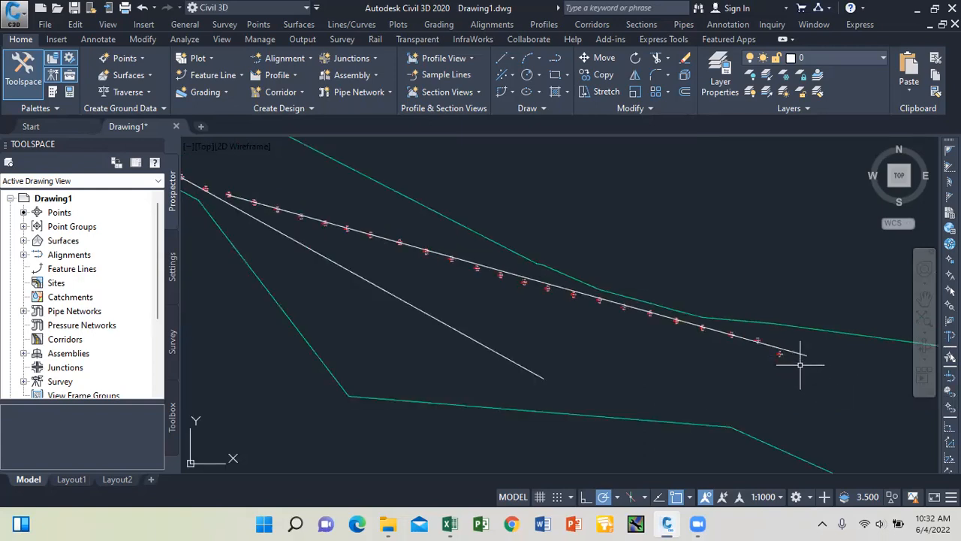
scroll(511, 290, down, 3)
scroll(414, 262, up, 5)
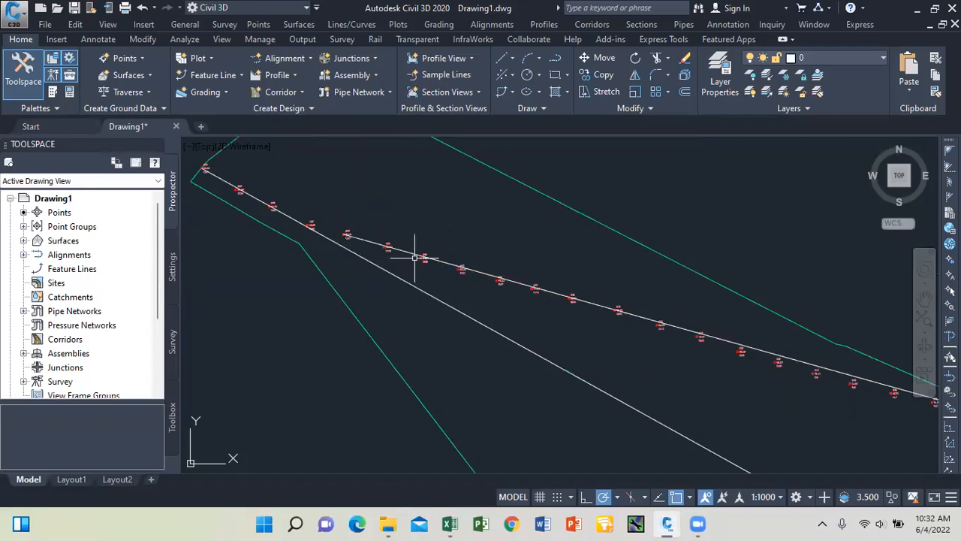
scroll(414, 255, up, 2)
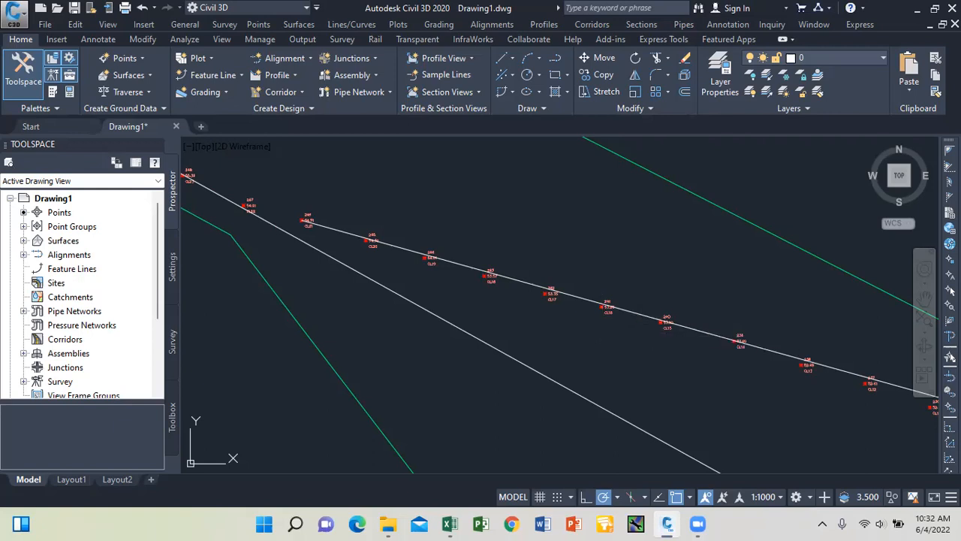
scroll(552, 296, down, 2)
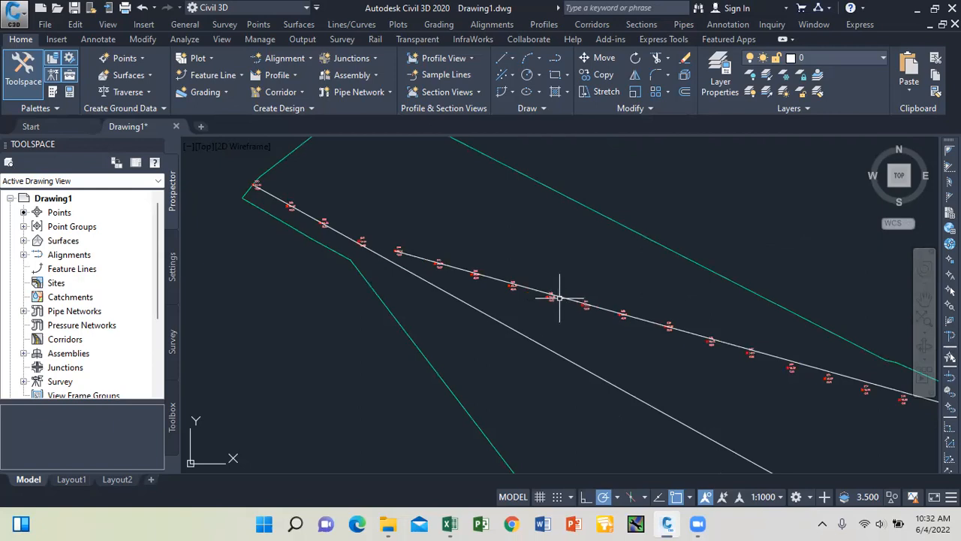
scroll(548, 297, down, 1)
scroll(547, 278, down, 1)
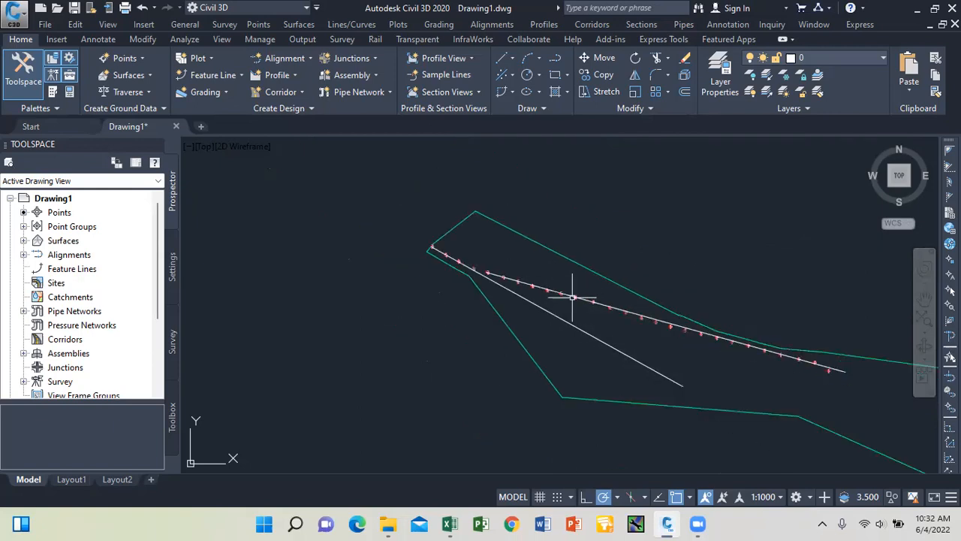
scroll(798, 360, up, 4)
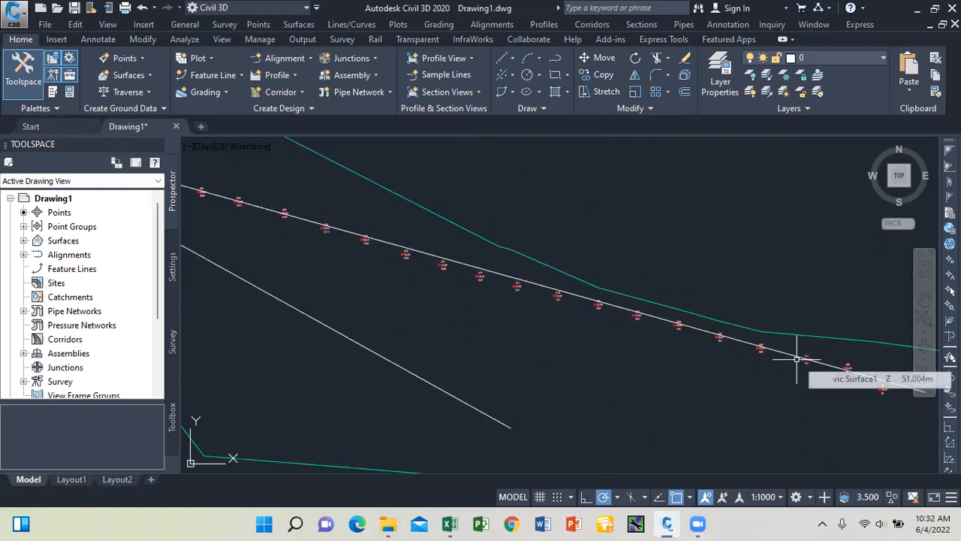
scroll(648, 318, down, 4)
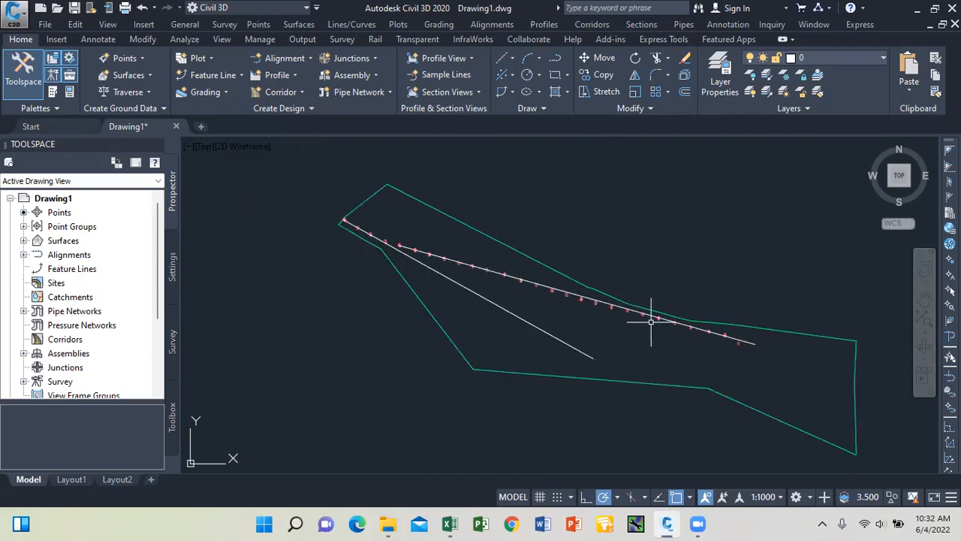
scroll(653, 322, up, 2)
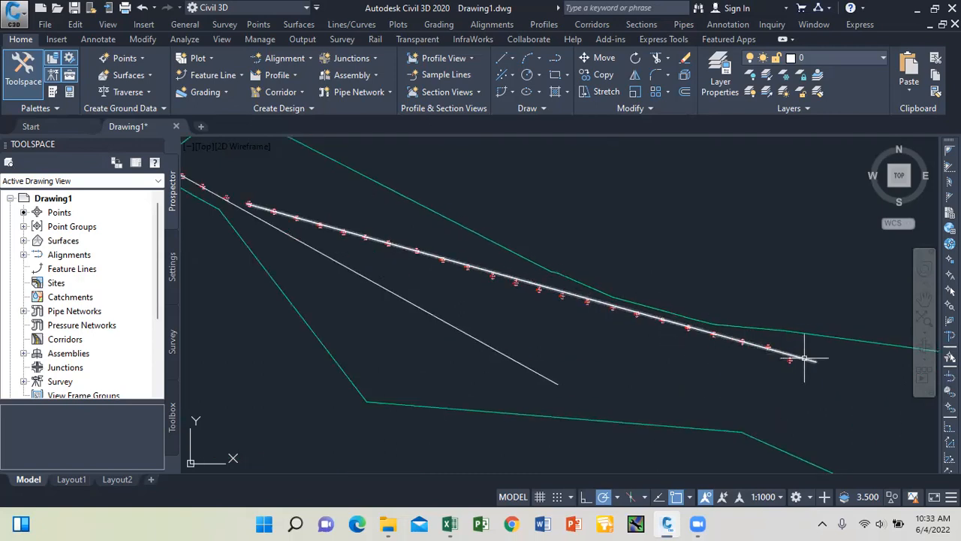
scroll(805, 356, up, 2)
scroll(794, 356, down, 2)
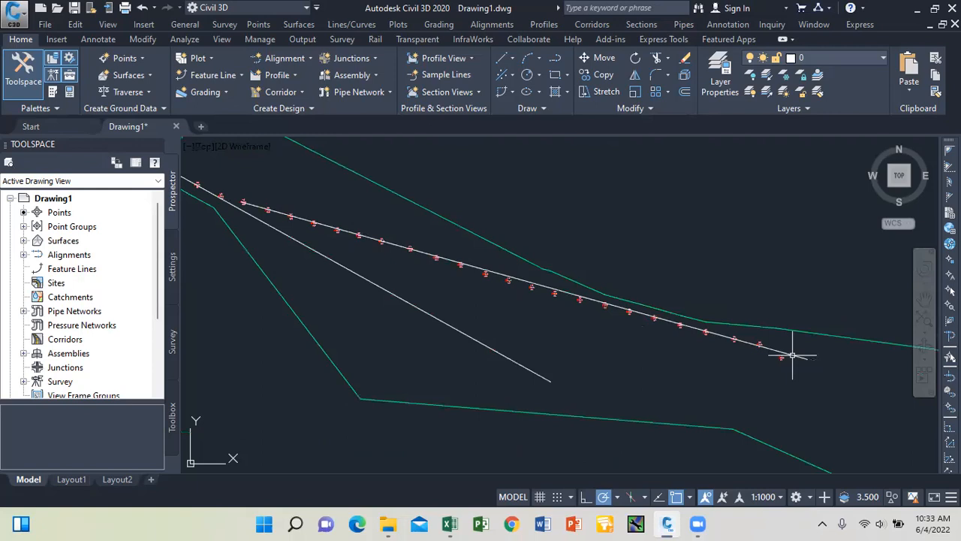
scroll(259, 213, up, 3)
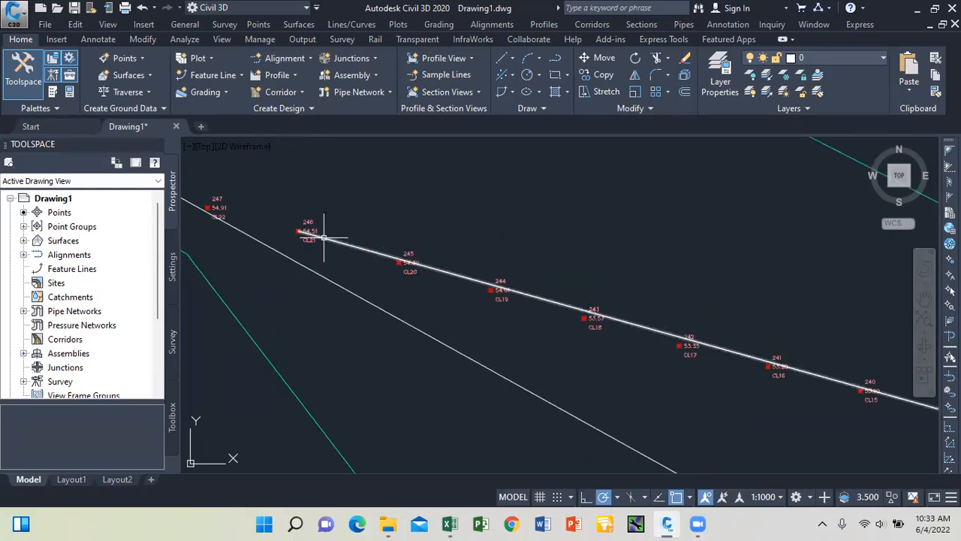
Extend the upper centerline line to the lower line using EX.
text(ex)
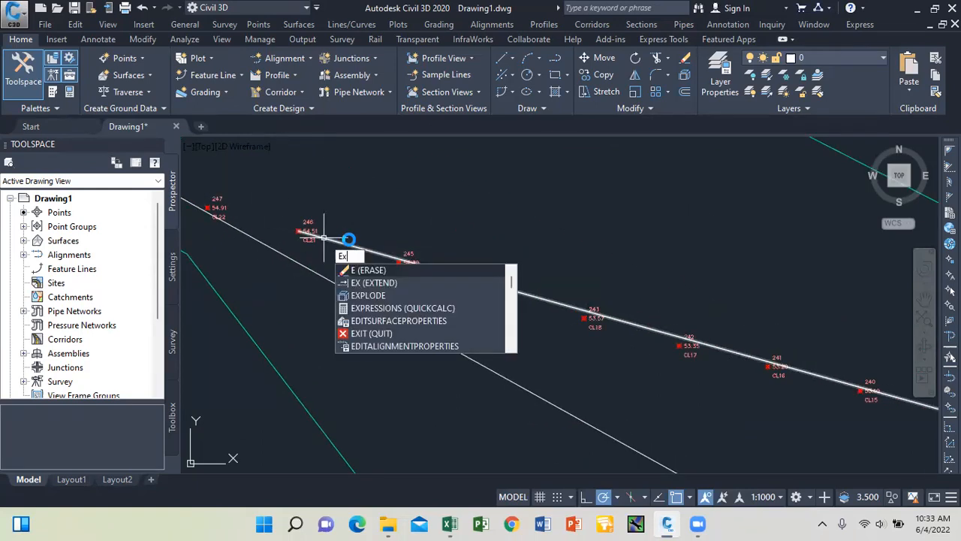
key(Return)
click(350, 285)
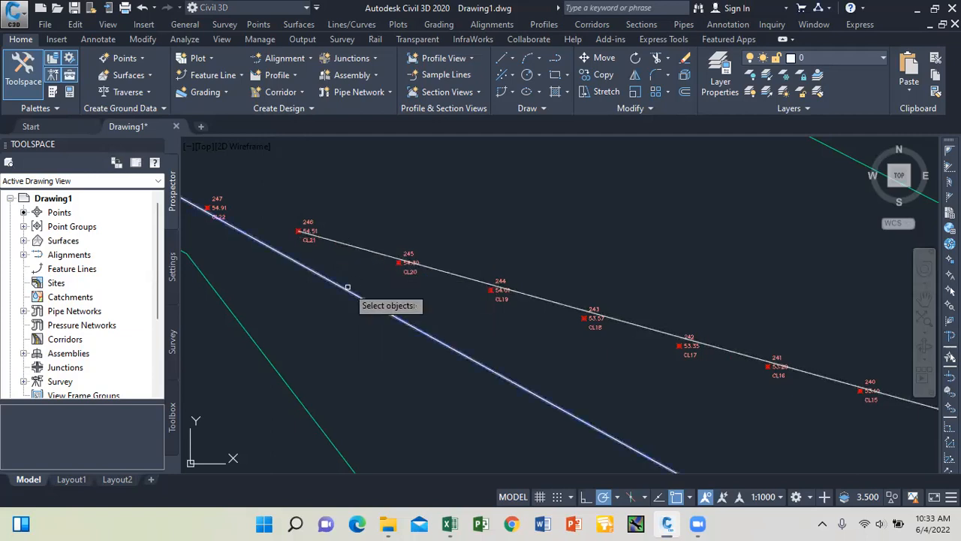
key(Return)
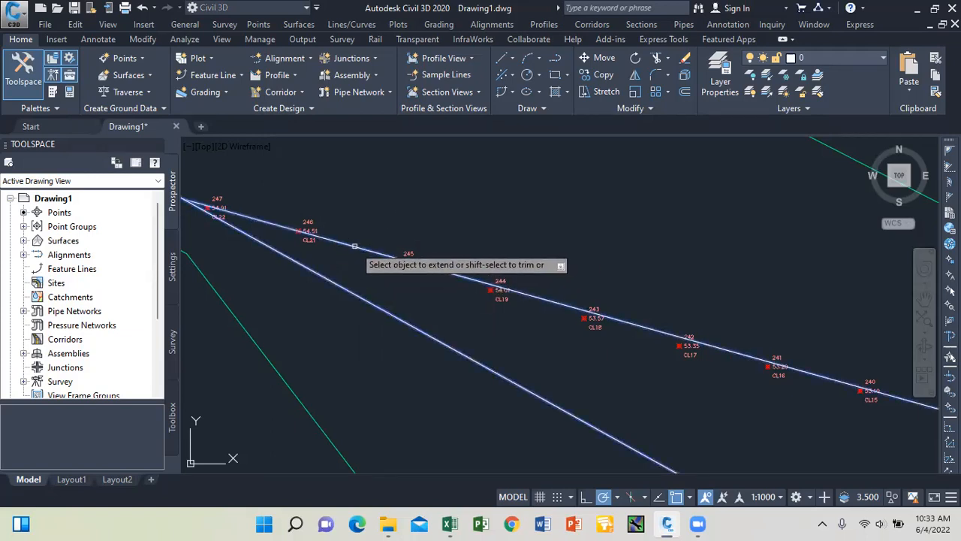
scroll(485, 253, down, 4)
key(Escape)
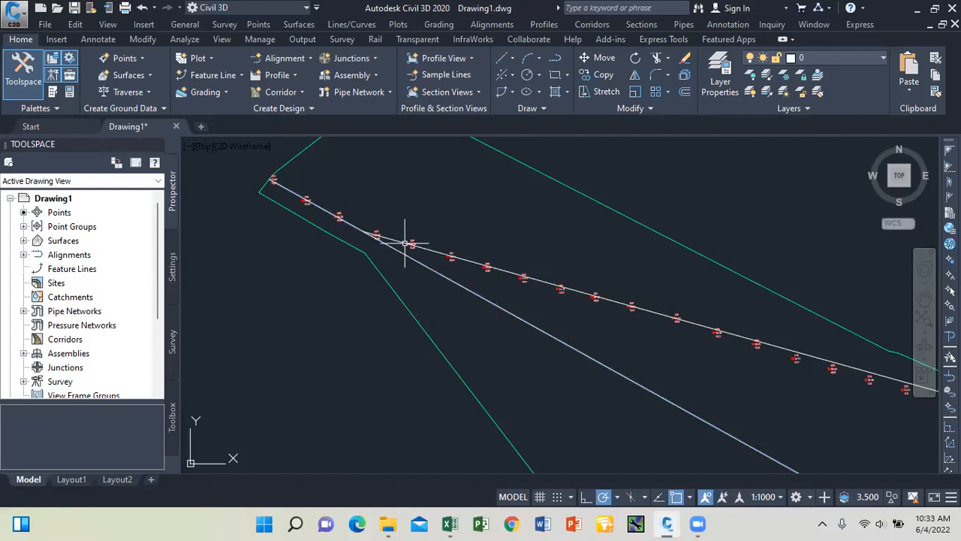
scroll(362, 237, up, 5)
Trim the lower line's overshoot past the corner near point 247 using TR.
text(TR)
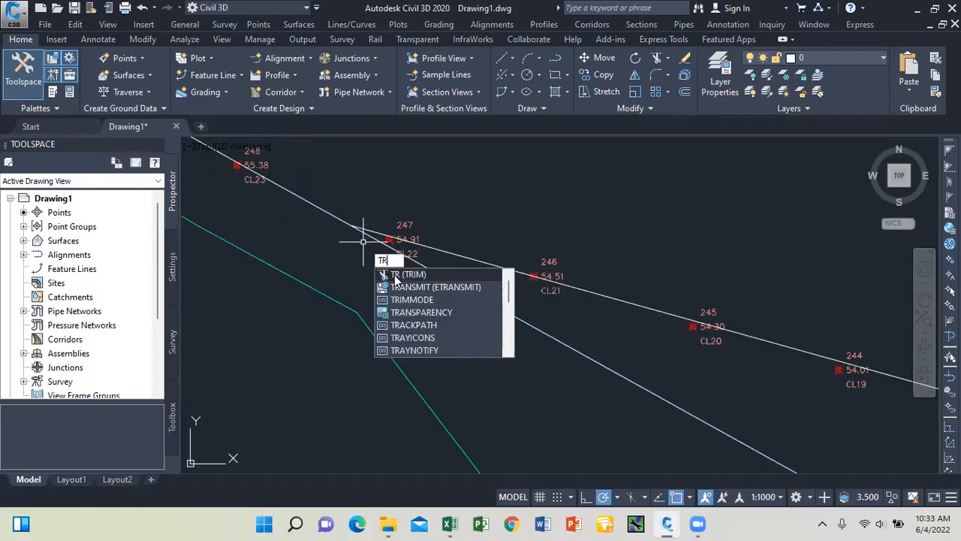
click(396, 275)
key(Return)
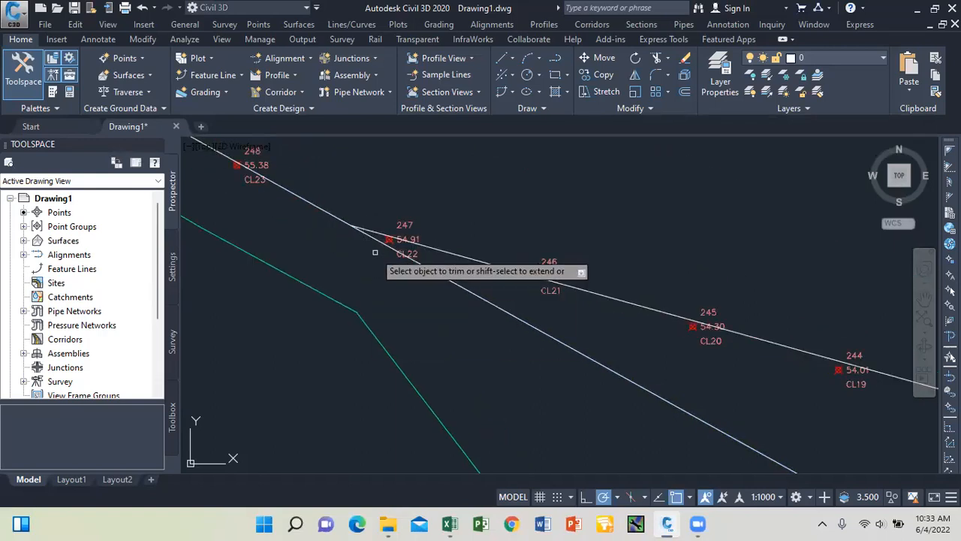
click(496, 304)
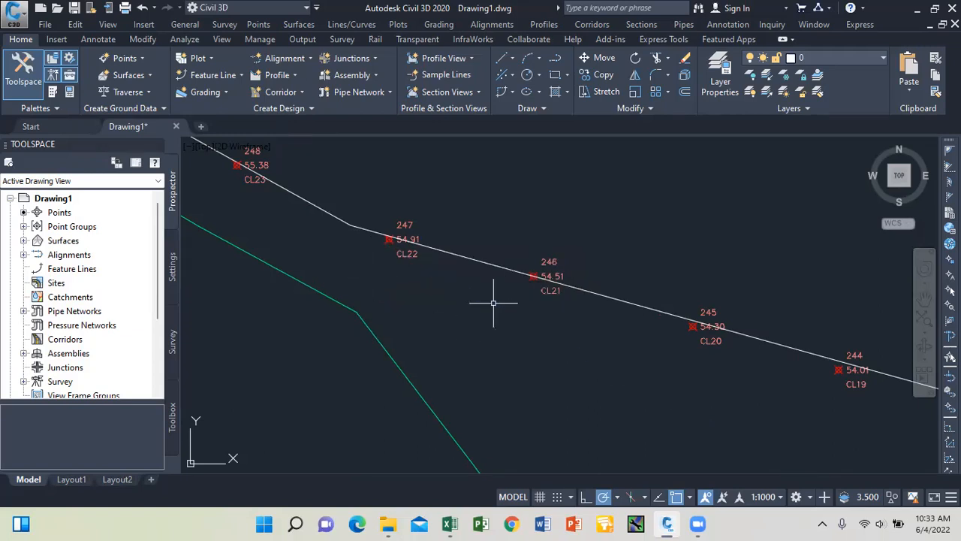
scroll(461, 268, down, 5)
scroll(486, 278, up, 4)
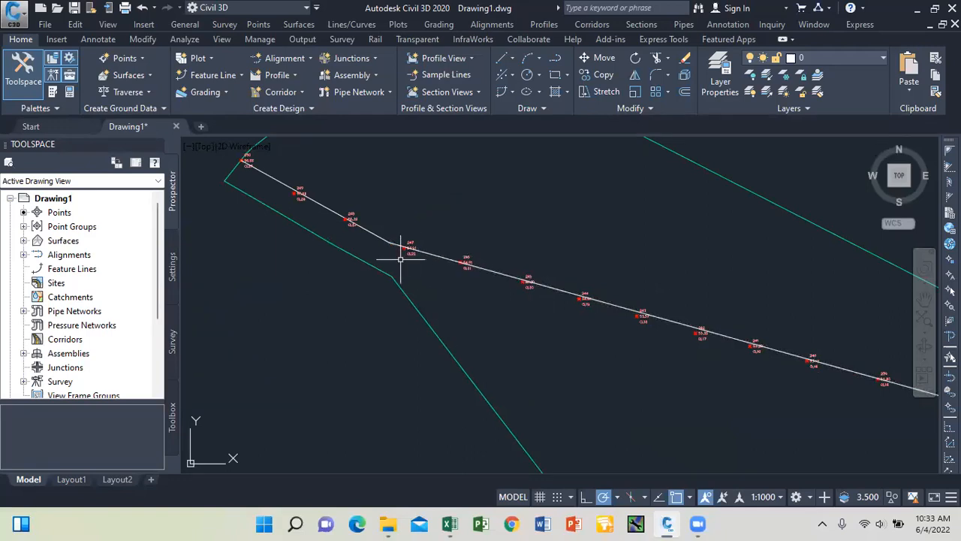
scroll(393, 260, down, 4)
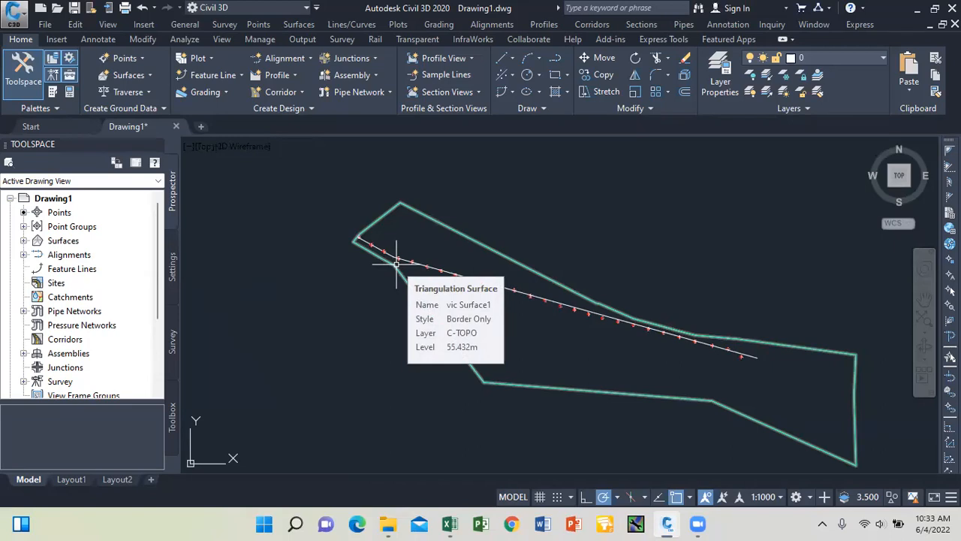
scroll(417, 260, up, 2)
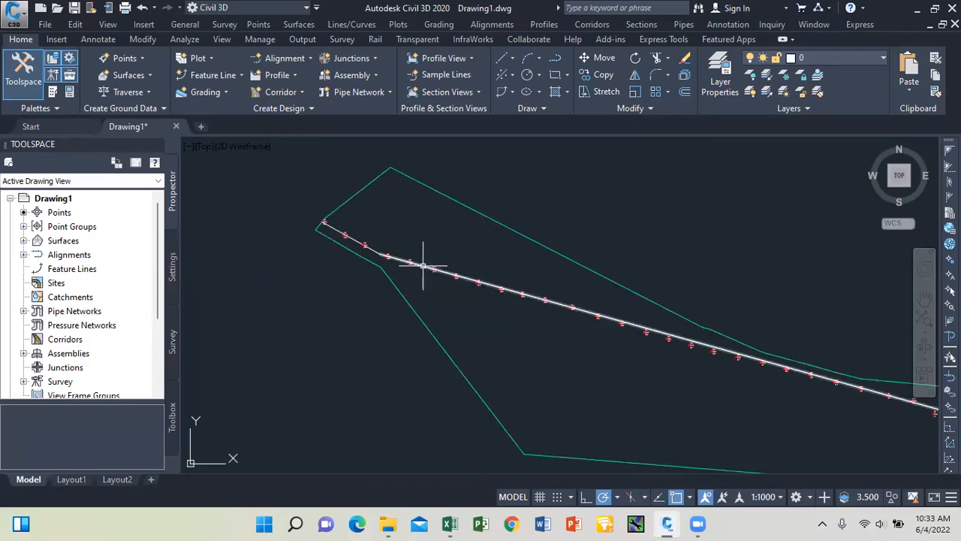
Colour the centerline line running on from point 247 Green via its Properties palette.
click(423, 266)
right_click(426, 242)
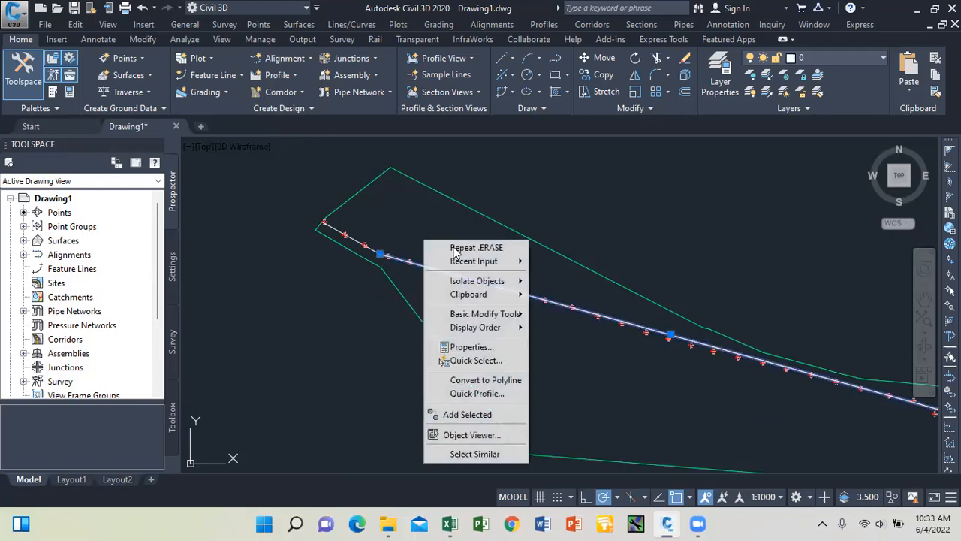
click(471, 348)
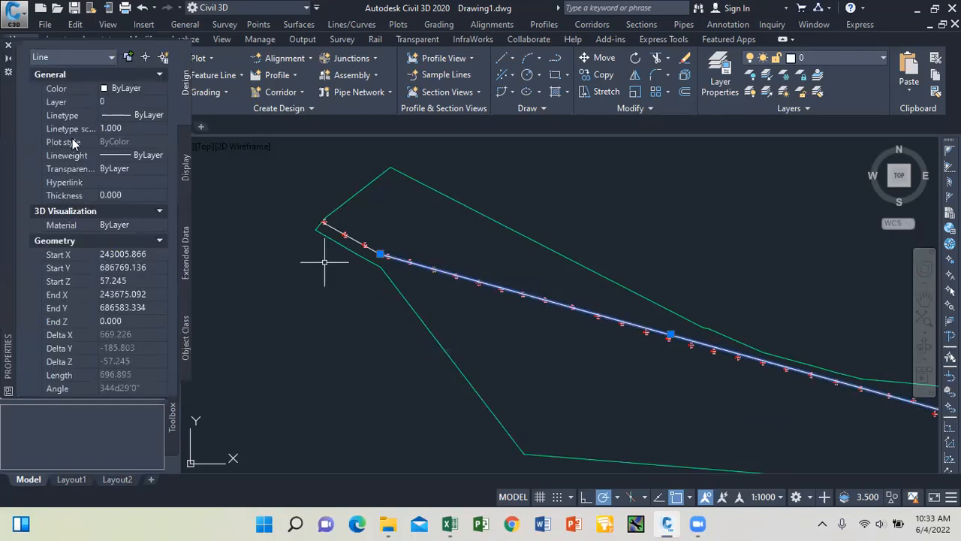
click(160, 89)
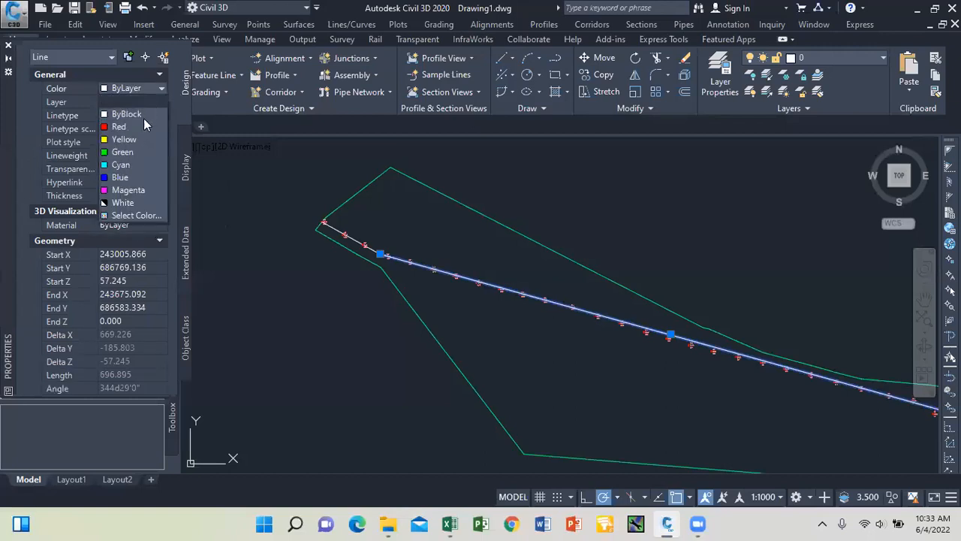
click(124, 152)
click(9, 47)
key(Escape)
scroll(323, 221, up, 4)
scroll(376, 225, up, 2)
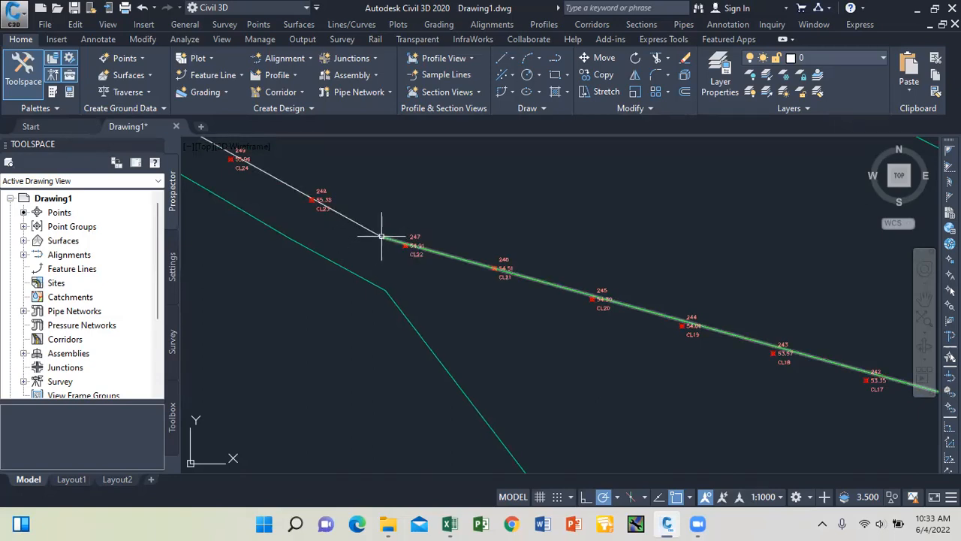
Start a polyline at centerline point 250.
mouse_move(378, 235)
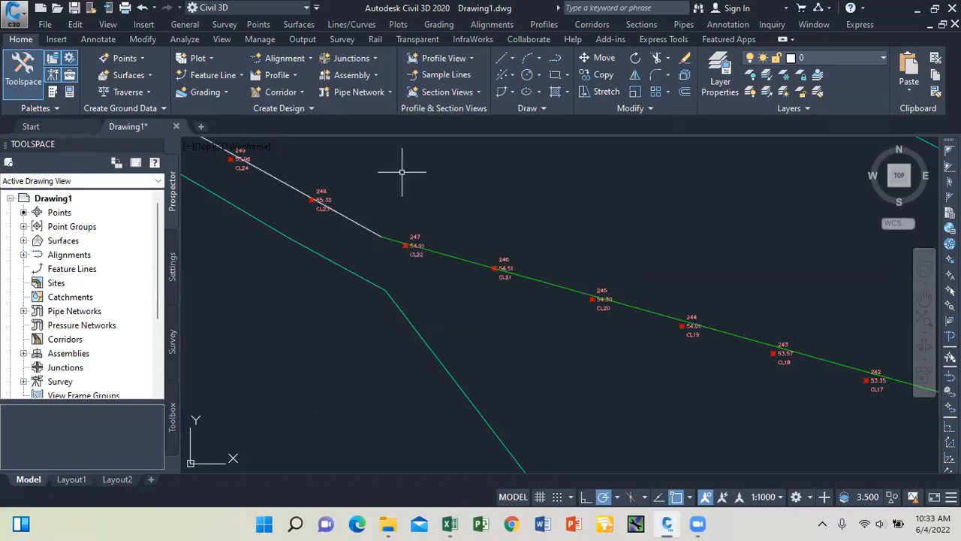
scroll(424, 208, down, 5)
scroll(421, 213, down, 2)
scroll(444, 211, up, 2)
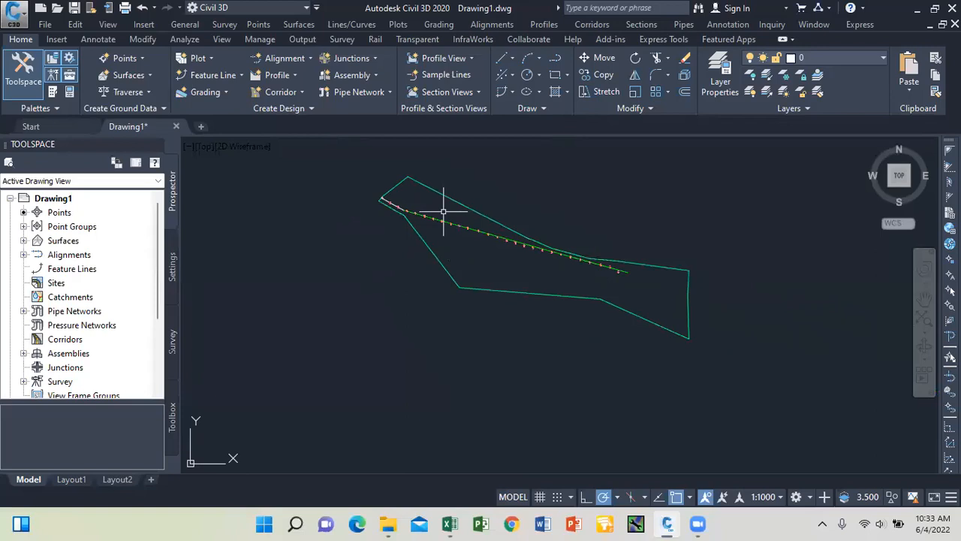
click(556, 60)
scroll(386, 193, up, 7)
scroll(236, 223, up, 2)
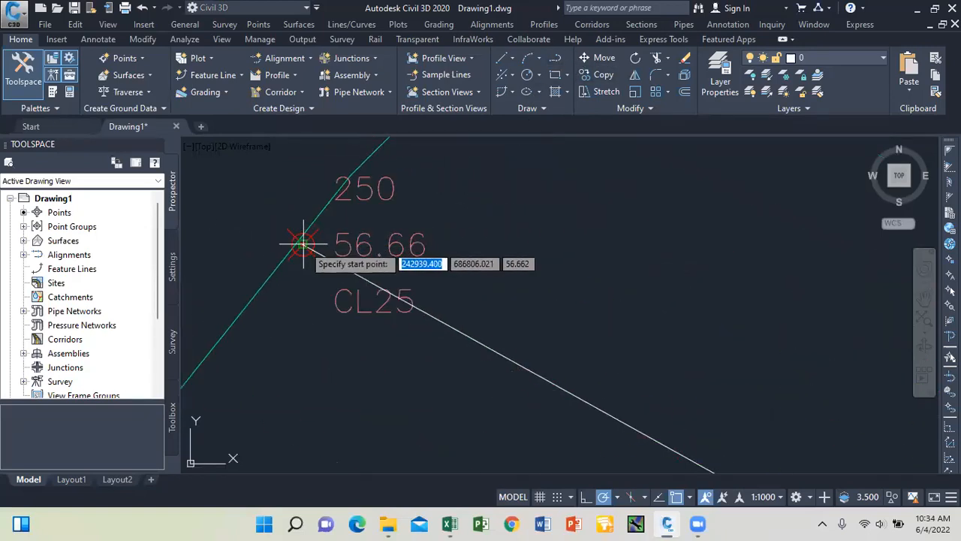
click(304, 244)
Continue the polyline through the bend near point 247 to the centerline's far end and finish it.
scroll(285, 208, down, 2)
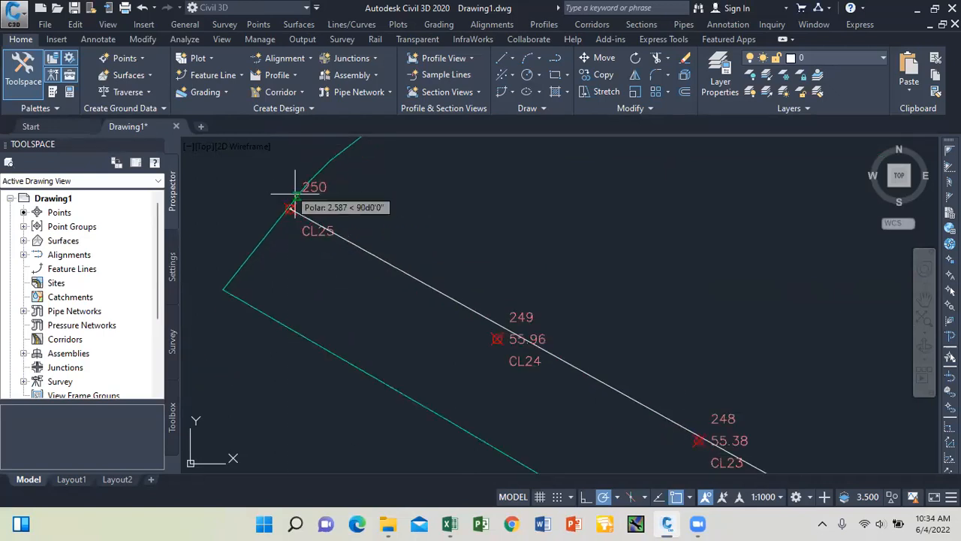
scroll(436, 258, down, 4)
scroll(606, 378, up, 3)
scroll(605, 378, up, 2)
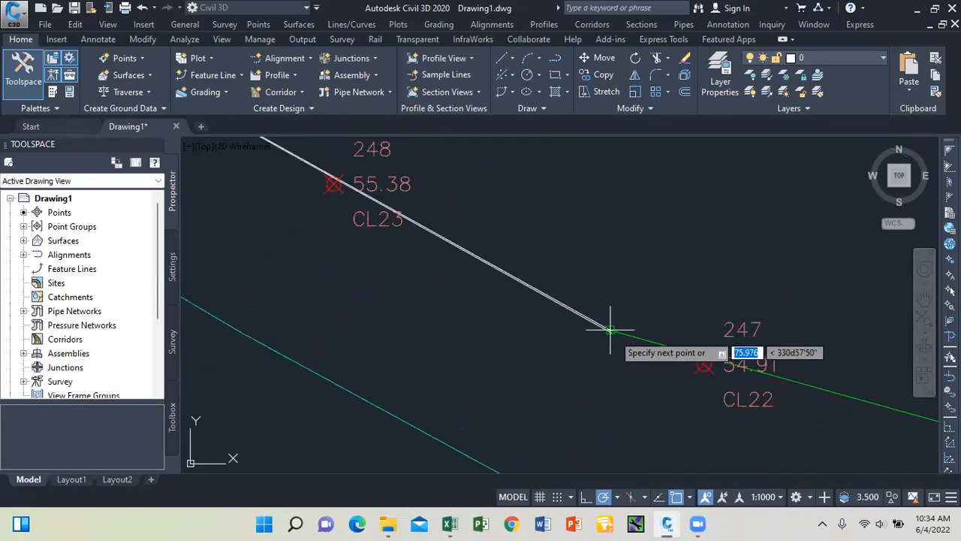
click(610, 329)
scroll(376, 253, down, 4)
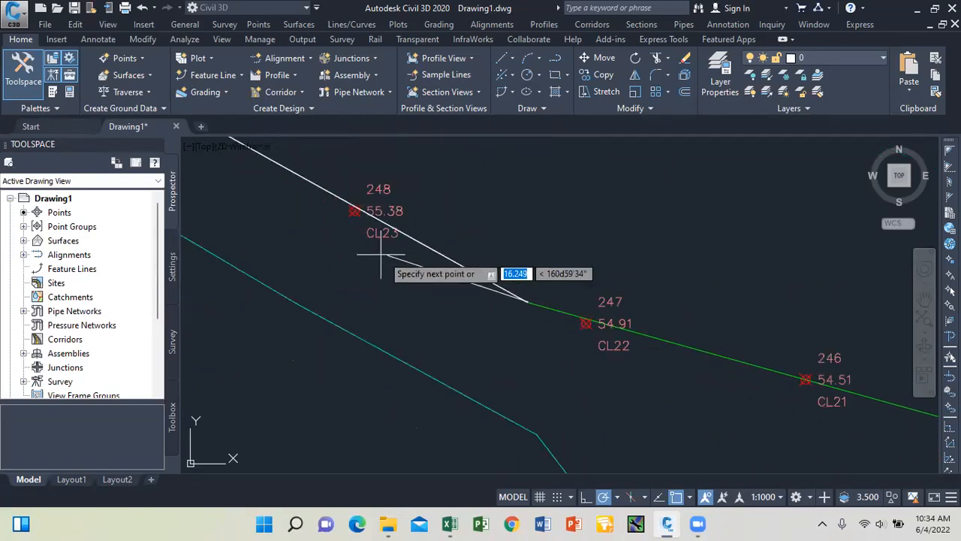
scroll(683, 337, up, 8)
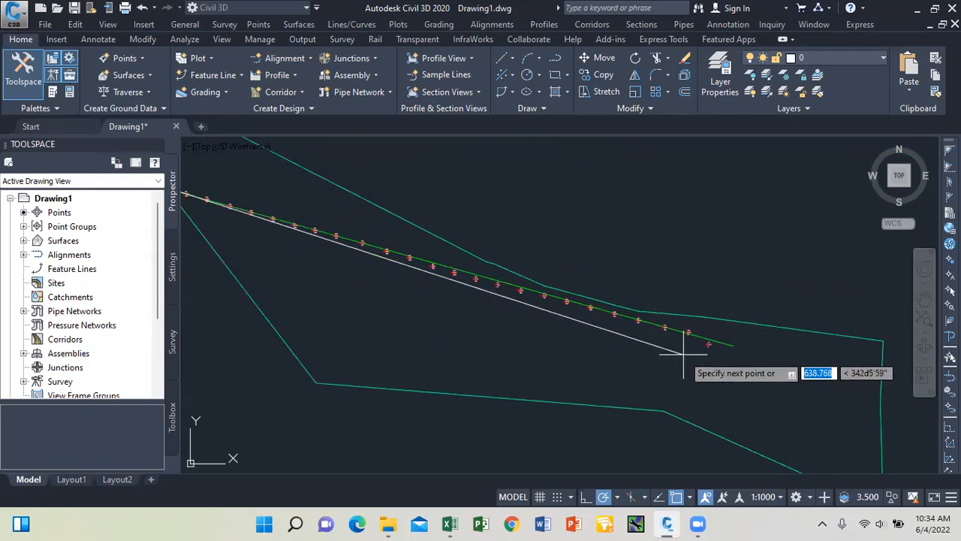
click(859, 325)
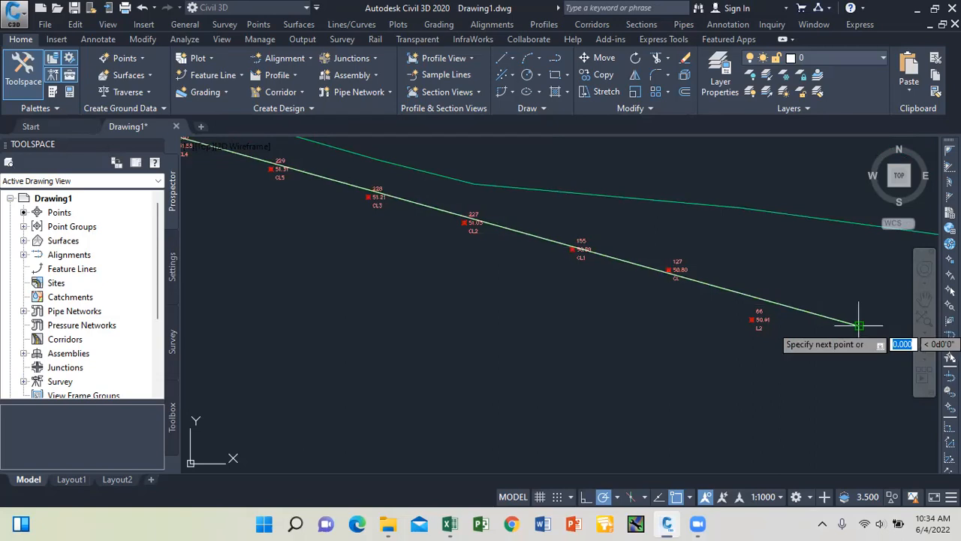
key(Return)
scroll(654, 300, down, 6)
scroll(405, 234, up, 3)
scroll(441, 242, down, 4)
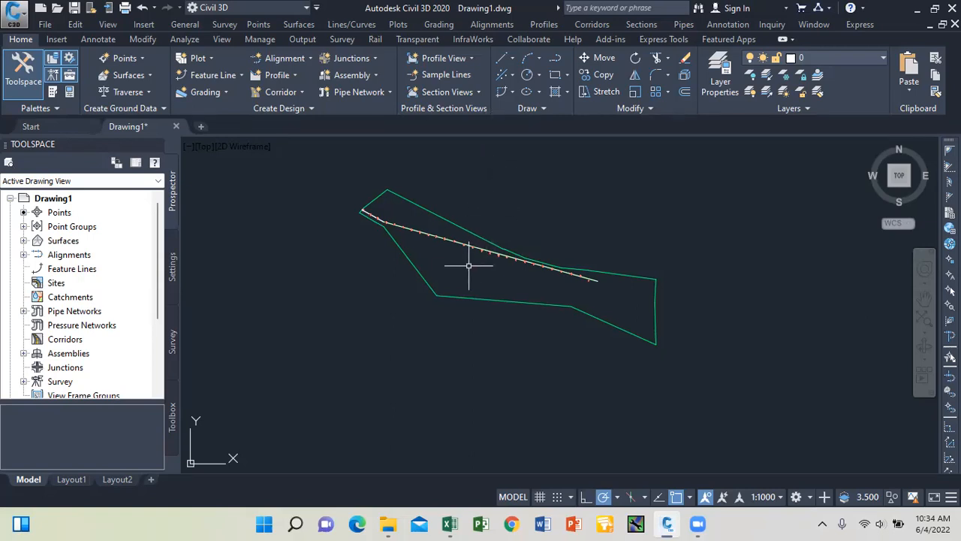
mouse_move(468, 266)
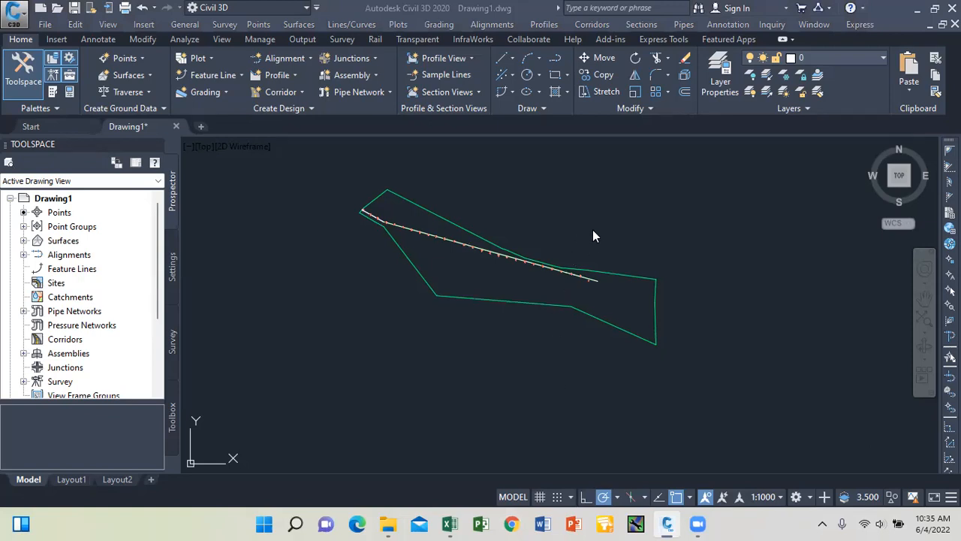
Run Create Alignment – From Objects and select the traced centerline polyline as its source.
scroll(422, 217, up, 2)
scroll(422, 217, up, 3)
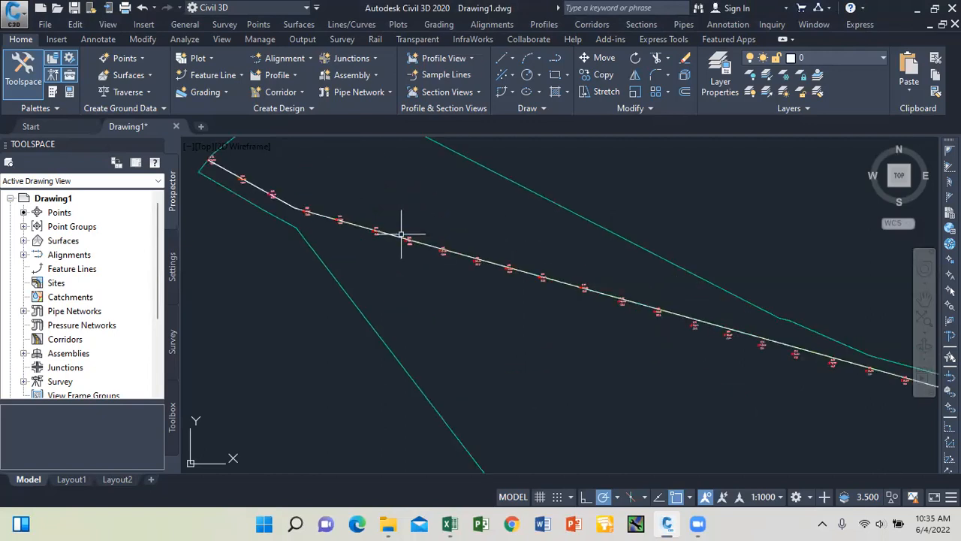
click(308, 60)
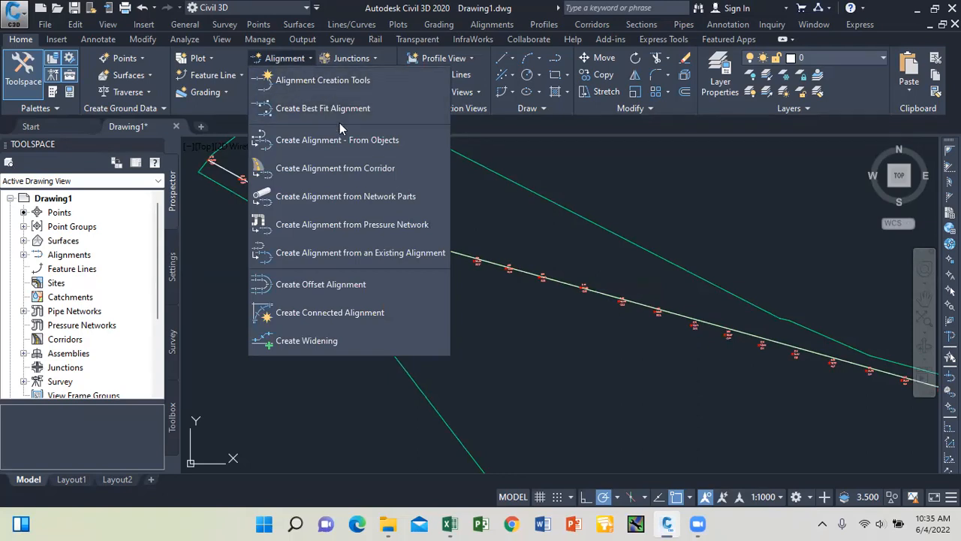
click(344, 140)
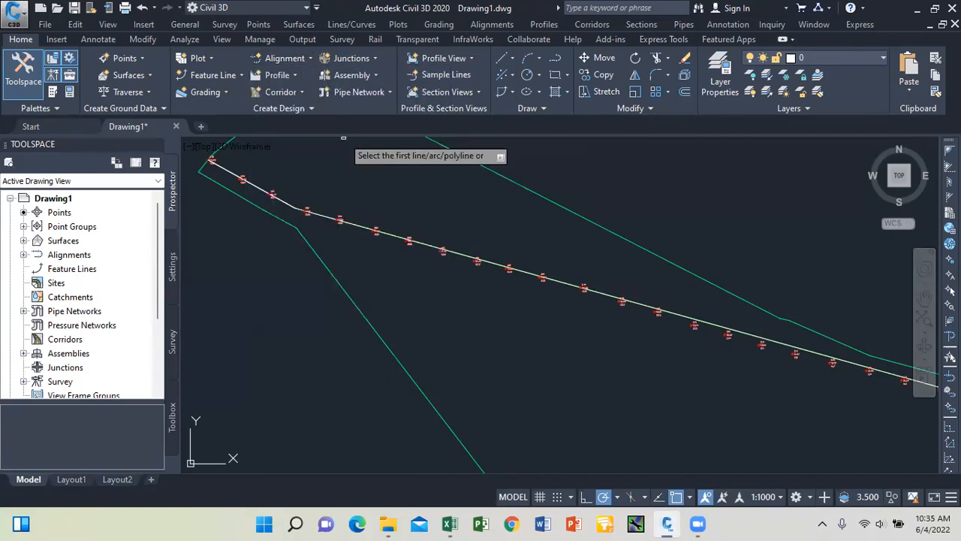
click(435, 249)
scroll(426, 236, down, 3)
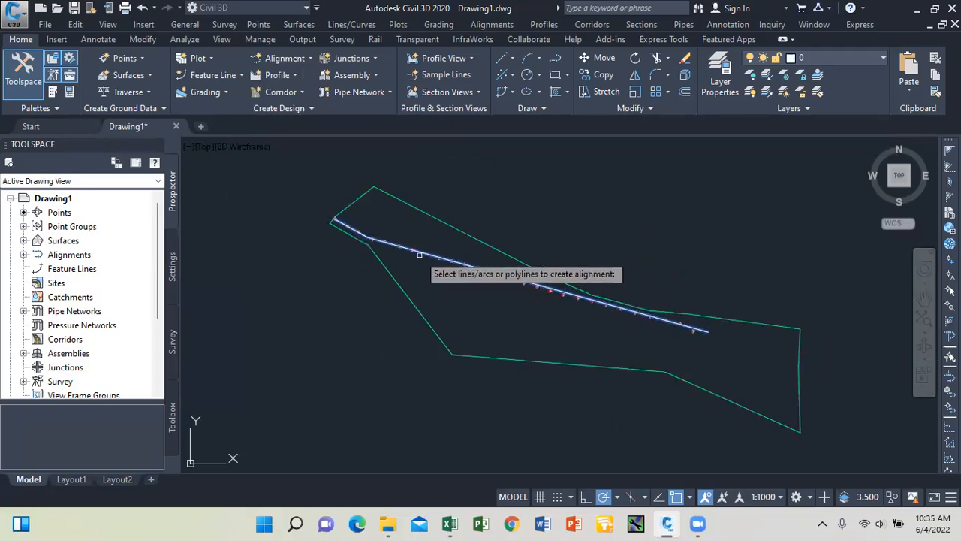
scroll(417, 256, up, 2)
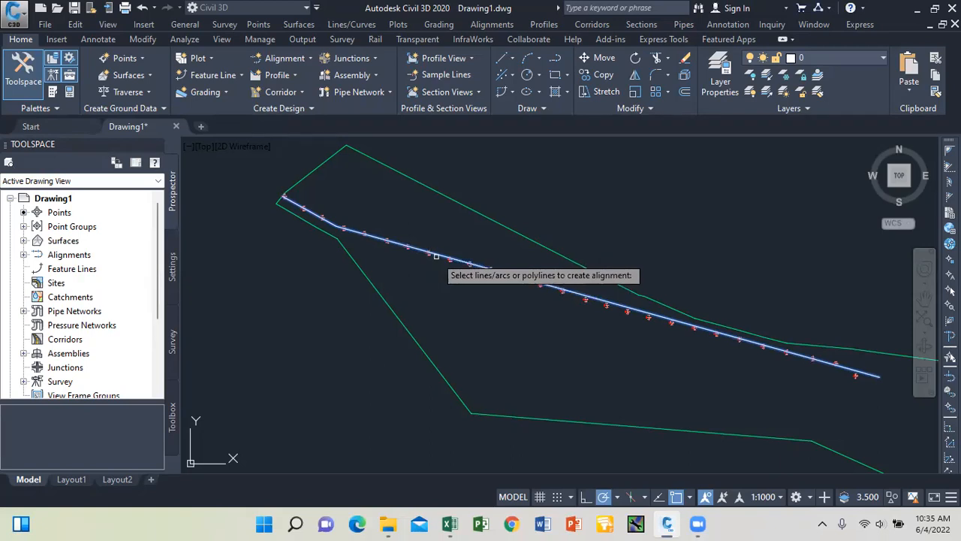
click(435, 256)
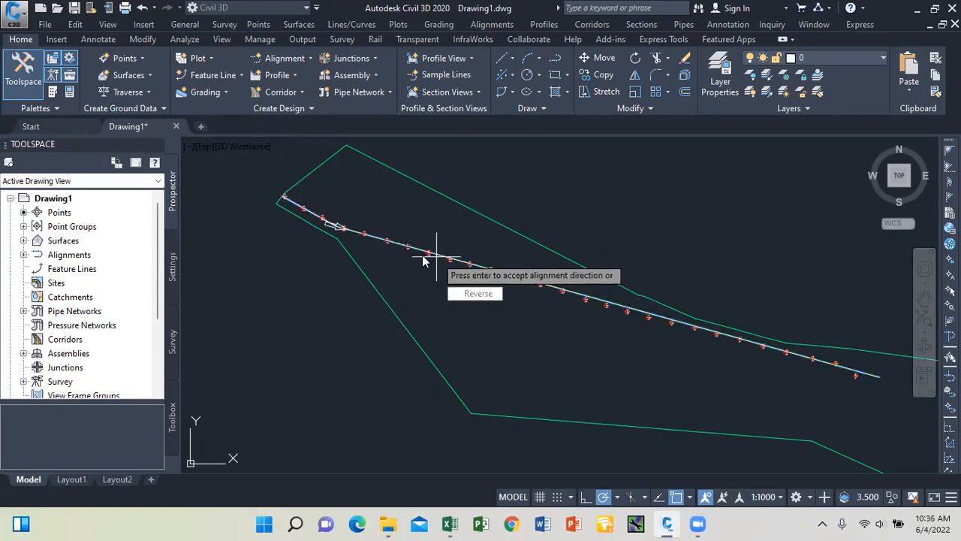
scroll(328, 225, up, 4)
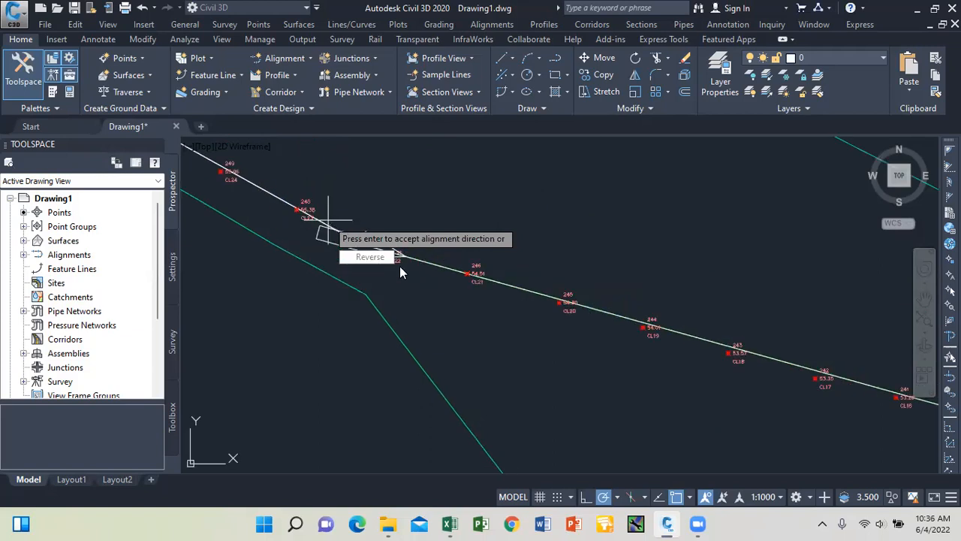
scroll(404, 293, down, 2)
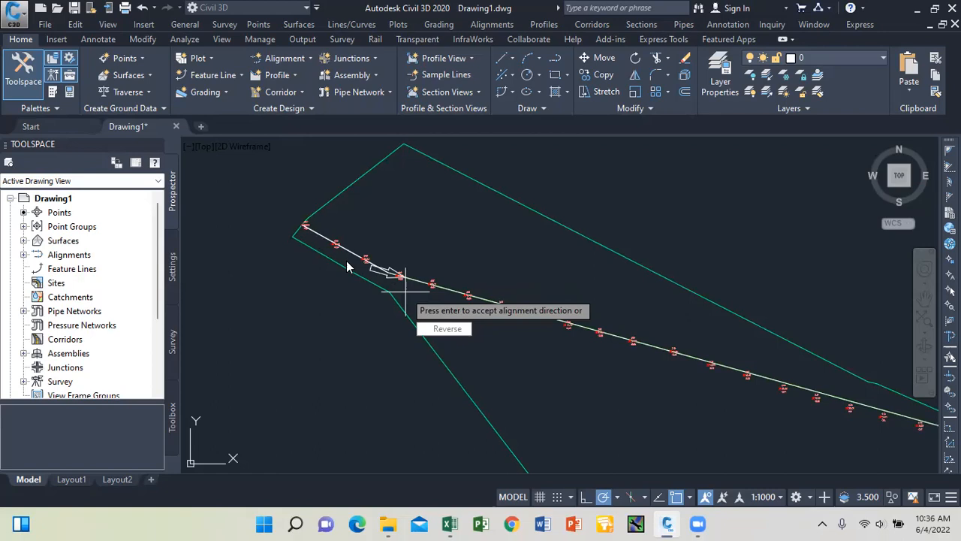
scroll(338, 236, down, 4)
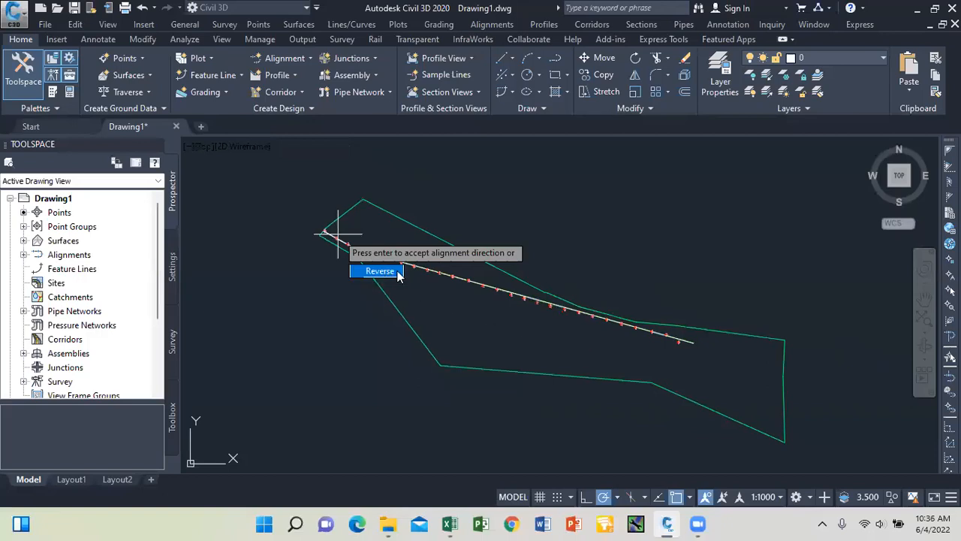
Accept the alignment direction and replace the default name 'Alignment' with 'road 1'.
key(Return)
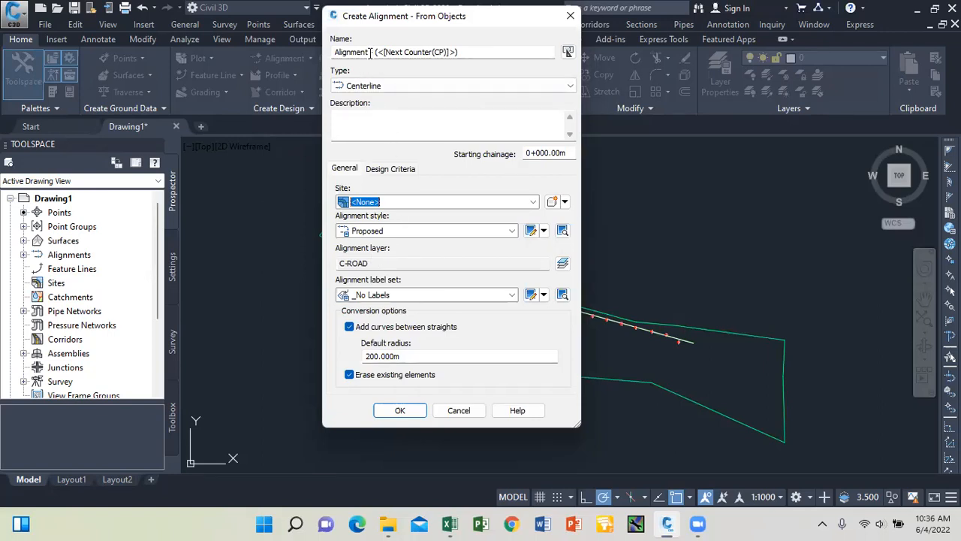
drag(370, 53, 305, 52)
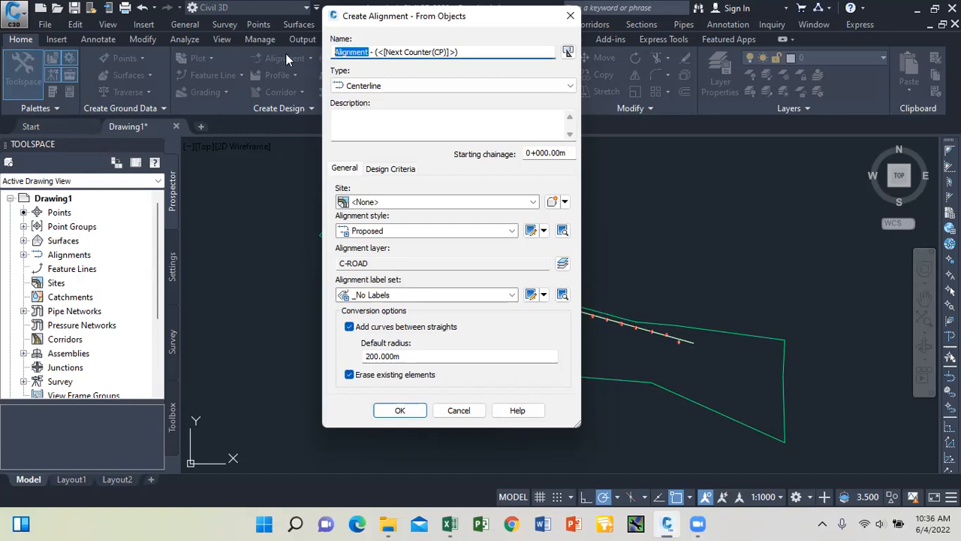
text(r)
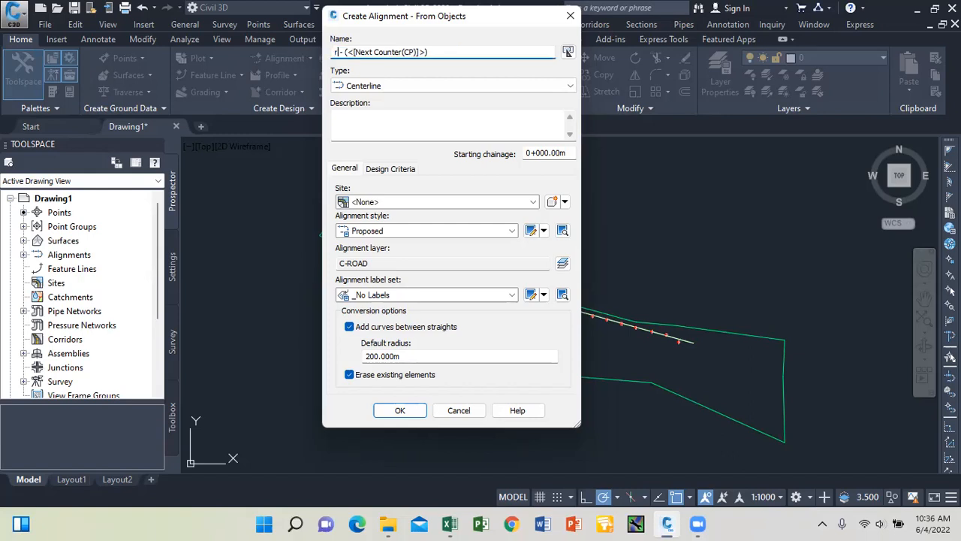
text(oad 1)
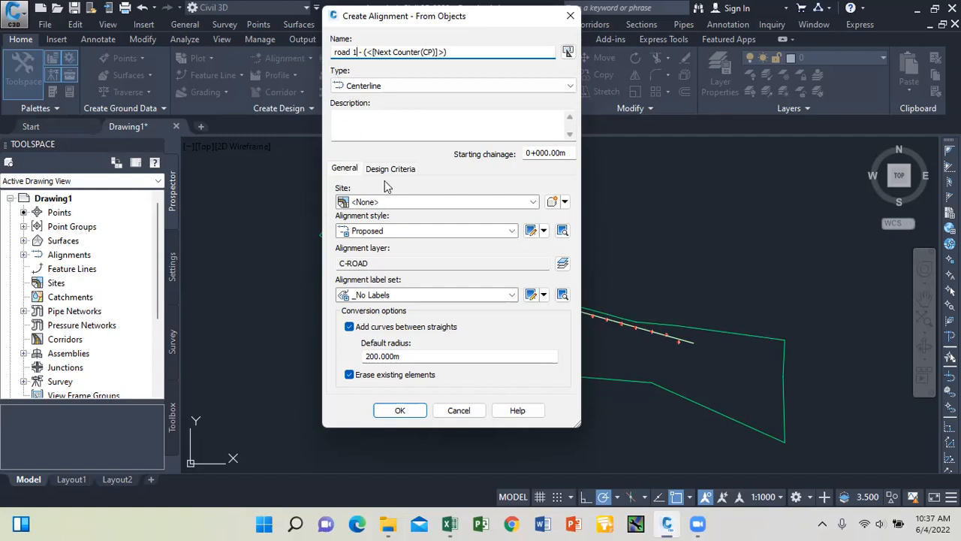
Give road 1 the Major Minor and Geometry Points label set and open that set for editing.
click(359, 52)
click(508, 296)
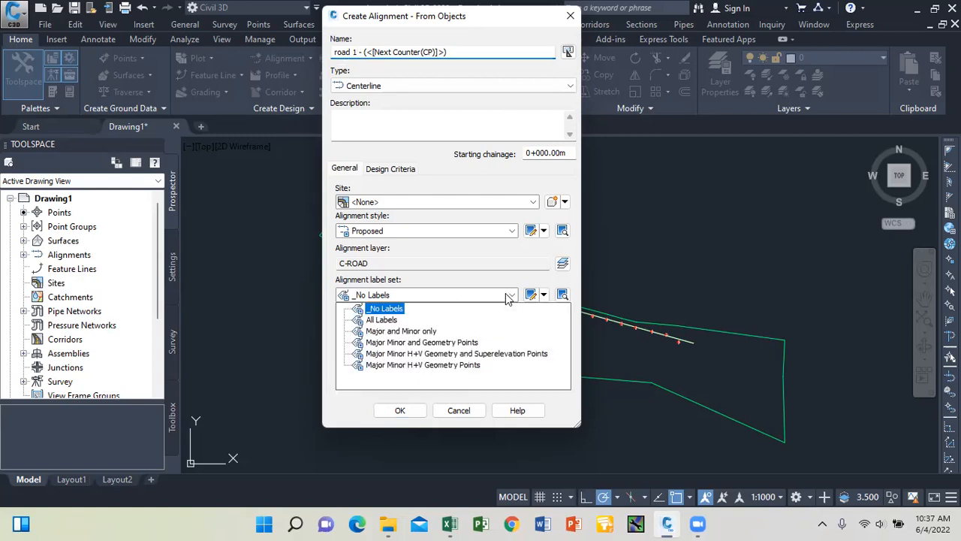
click(425, 343)
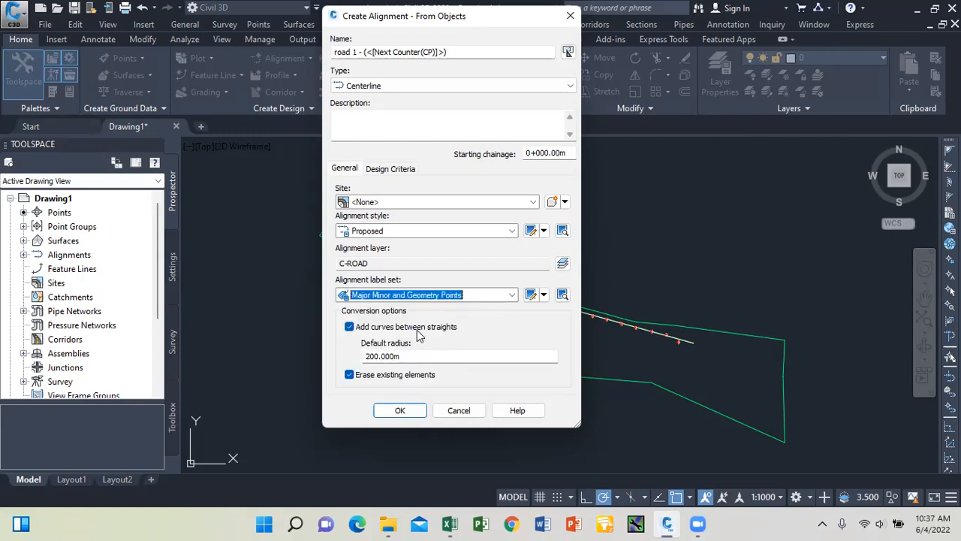
click(537, 297)
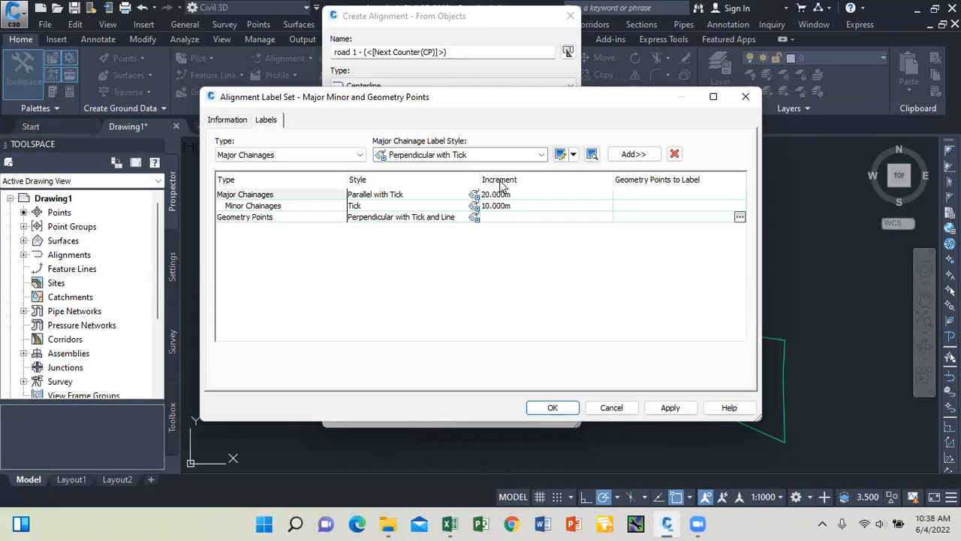
Change the major chainage label style to Perpendicular with Tick.
click(474, 195)
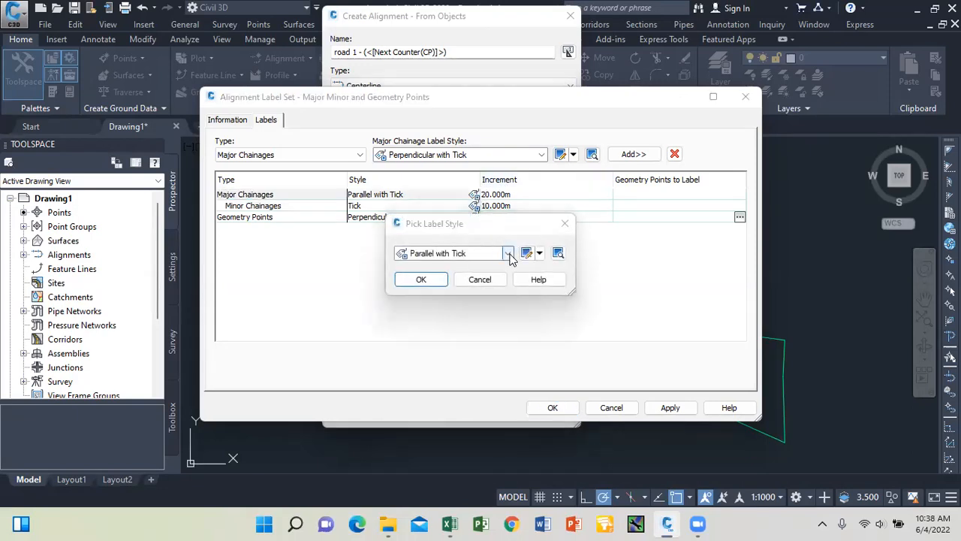
click(508, 253)
click(493, 290)
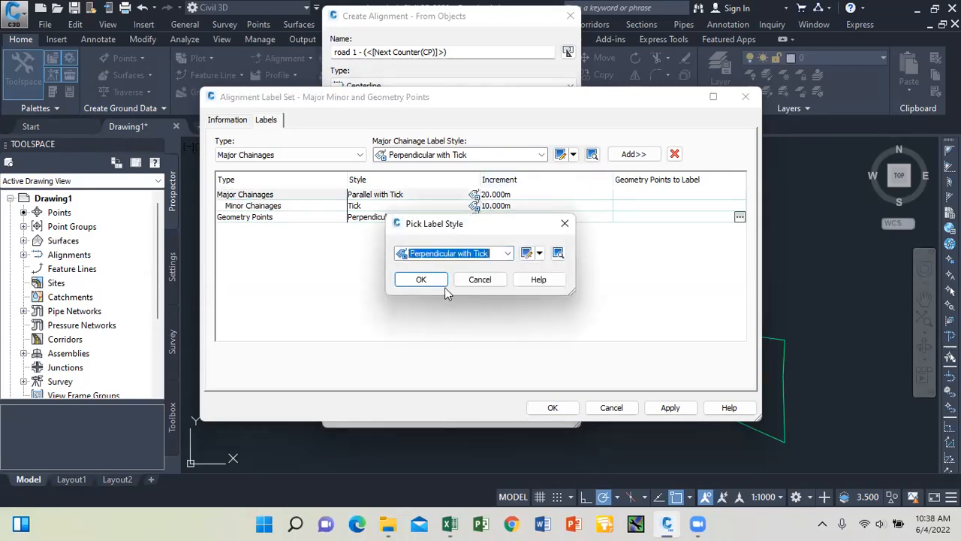
click(421, 279)
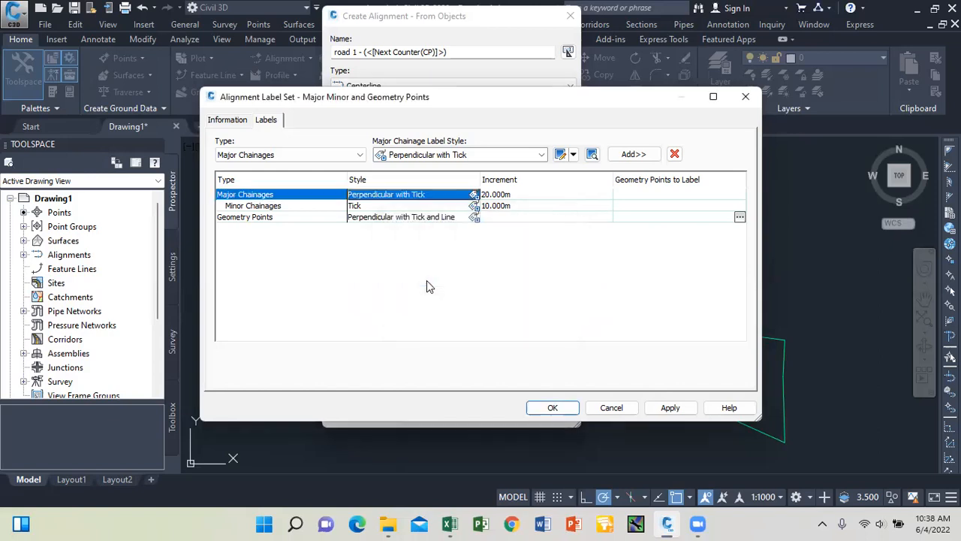
Set major chainage increments to 100 and minor to 25, then apply and close the label set.
click(502, 195)
text(100)
click(507, 206)
text(25)
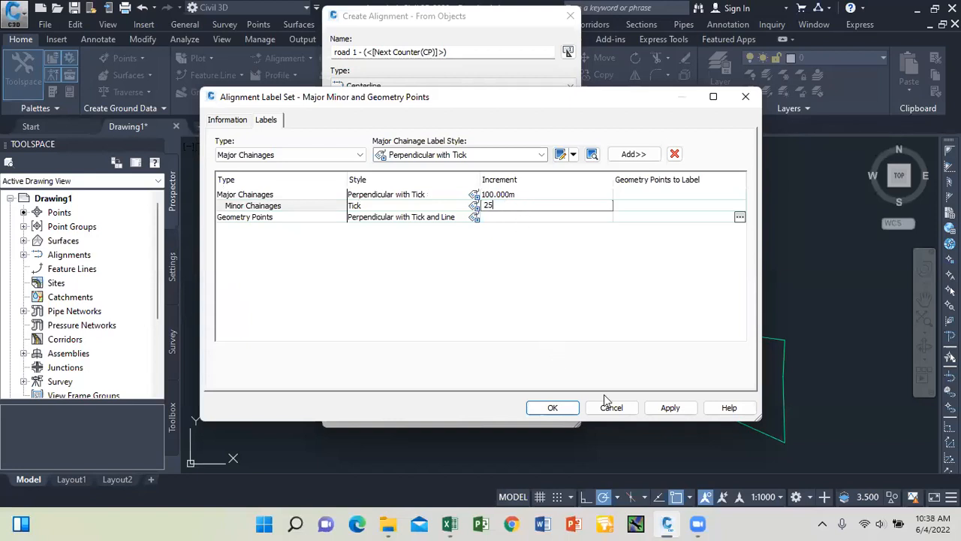
click(666, 408)
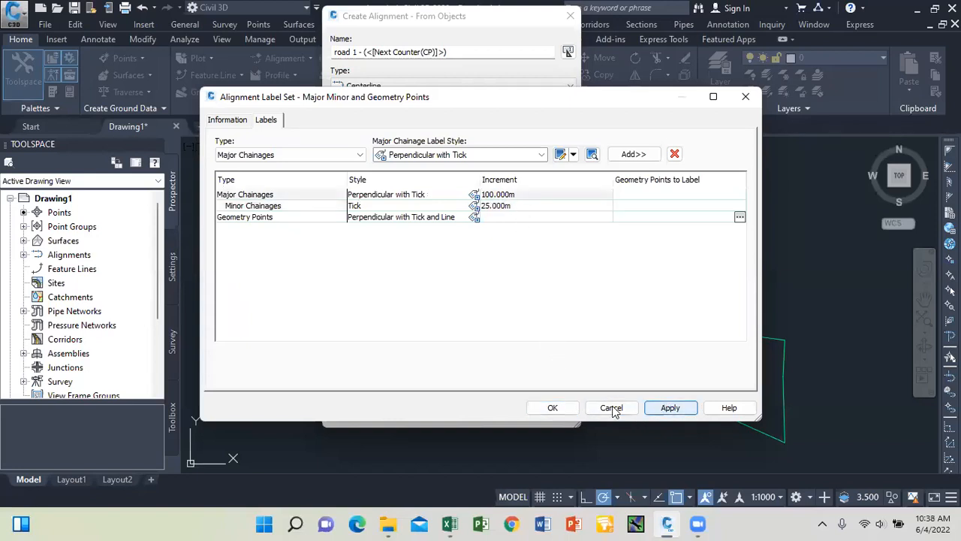
click(562, 409)
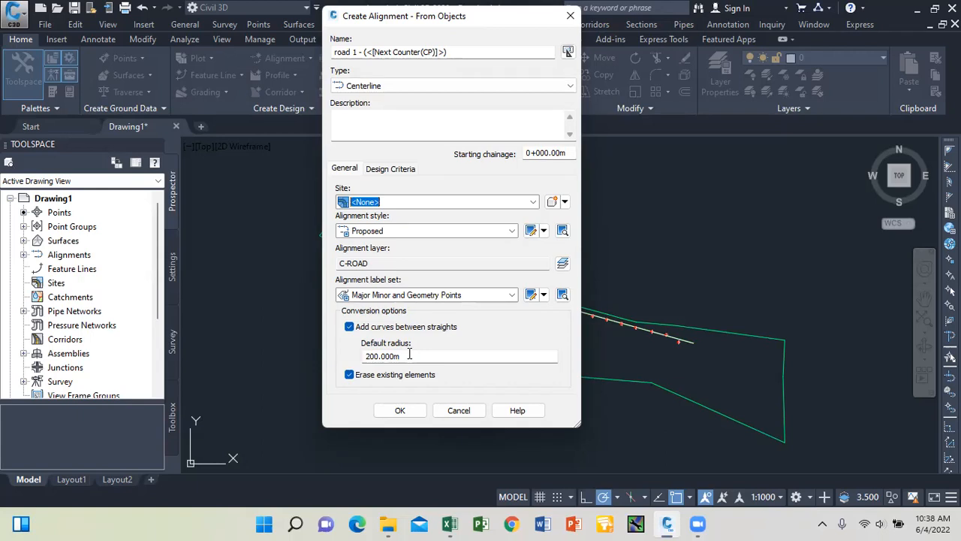
Create the road 1 alignment with a 300 m default curve radius.
drag(406, 356, 331, 358)
text(300)
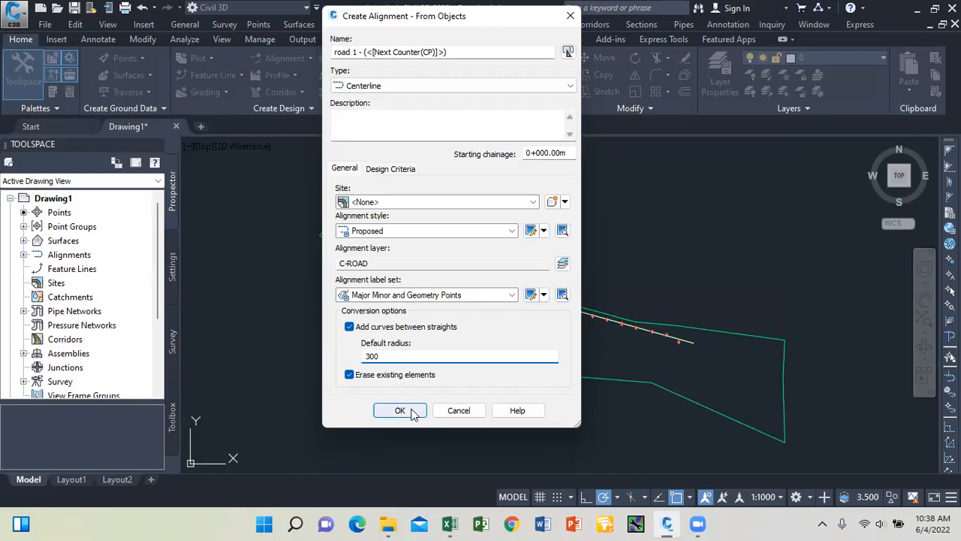
click(400, 411)
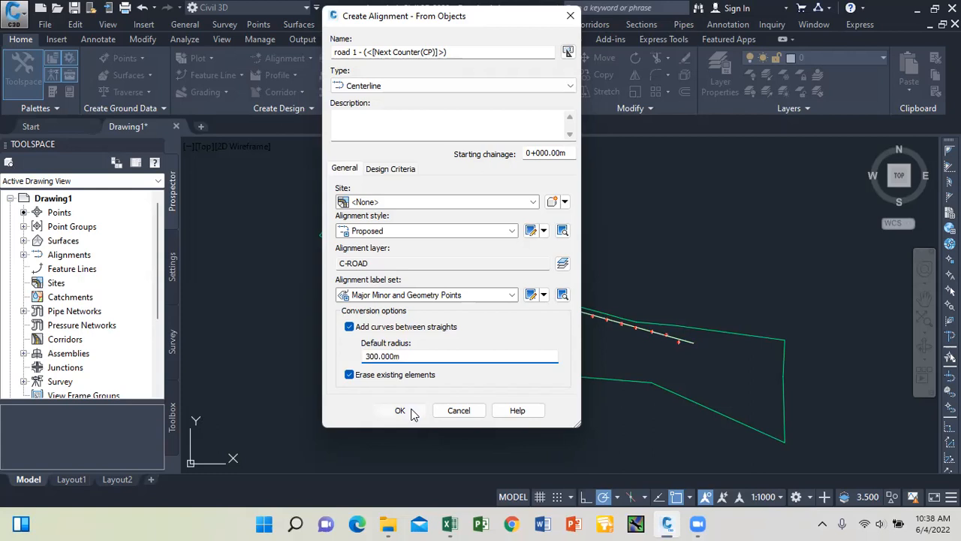
scroll(380, 239, up, 5)
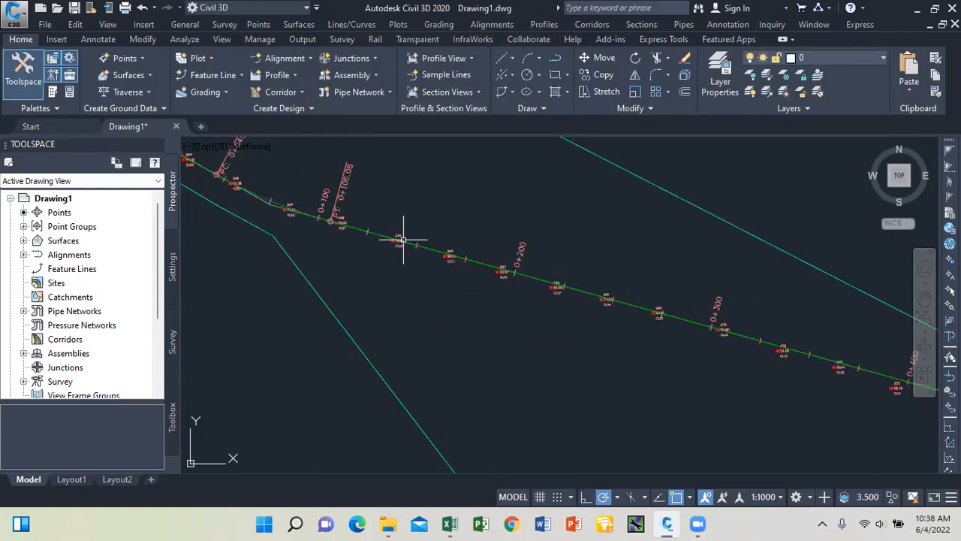
scroll(423, 247, down, 3)
scroll(398, 239, up, 5)
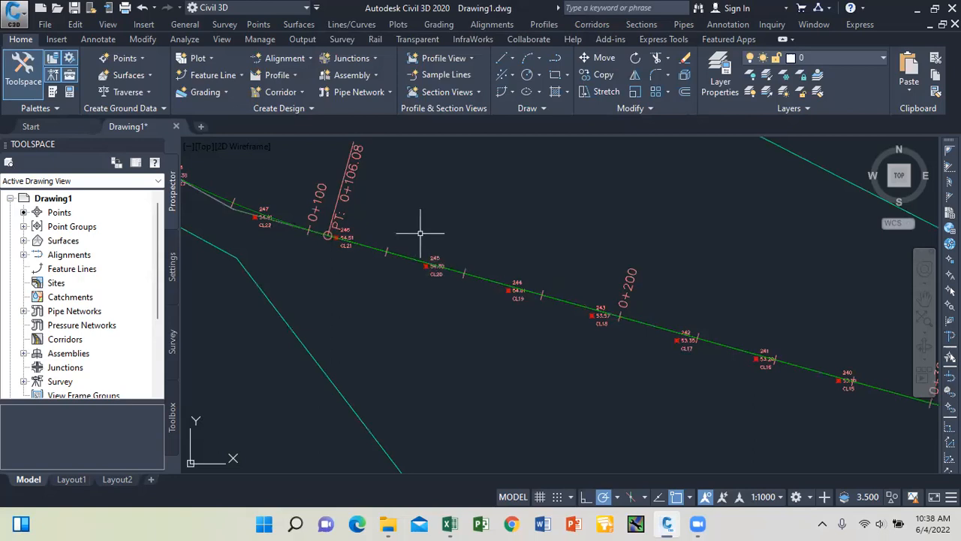
scroll(429, 266, up, 4)
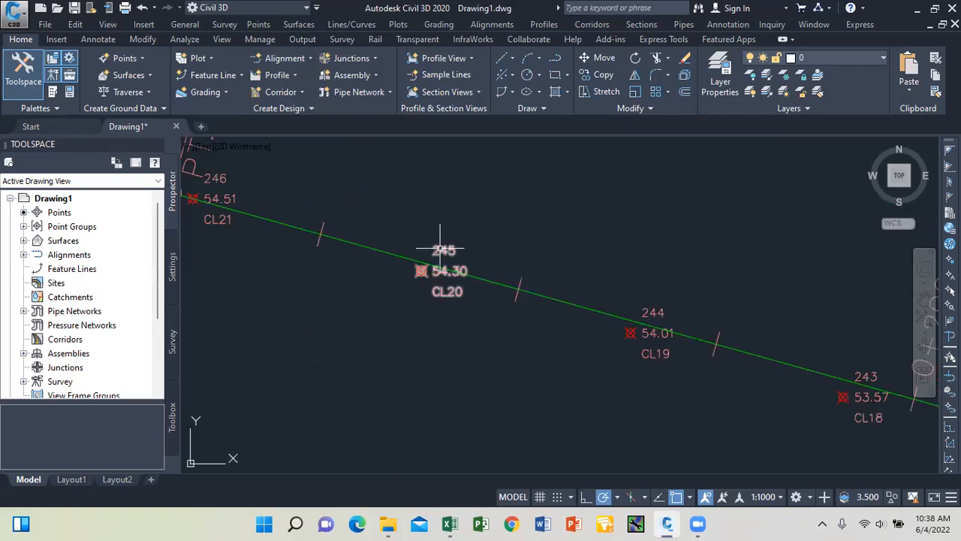
Set point 245's point group to <none> for both point style and point label style.
click(442, 250)
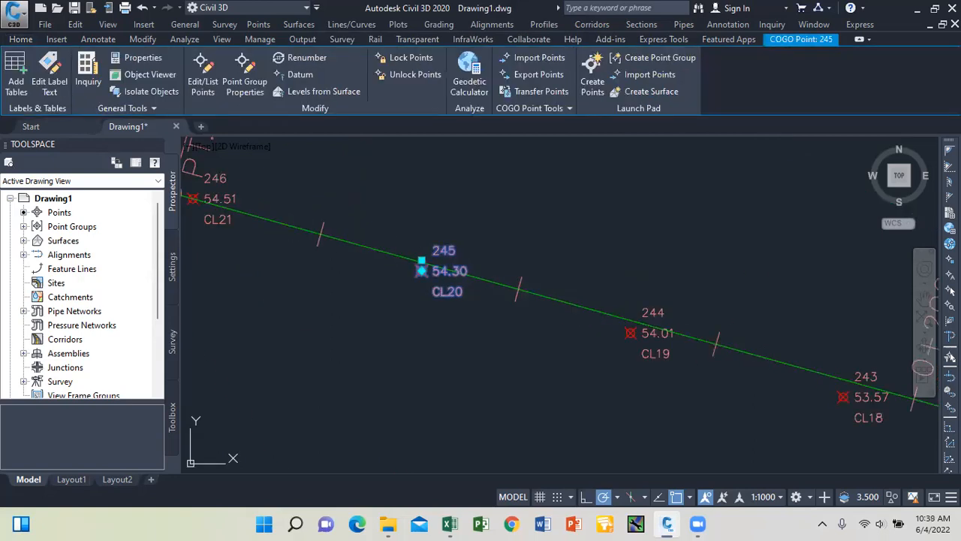
click(252, 89)
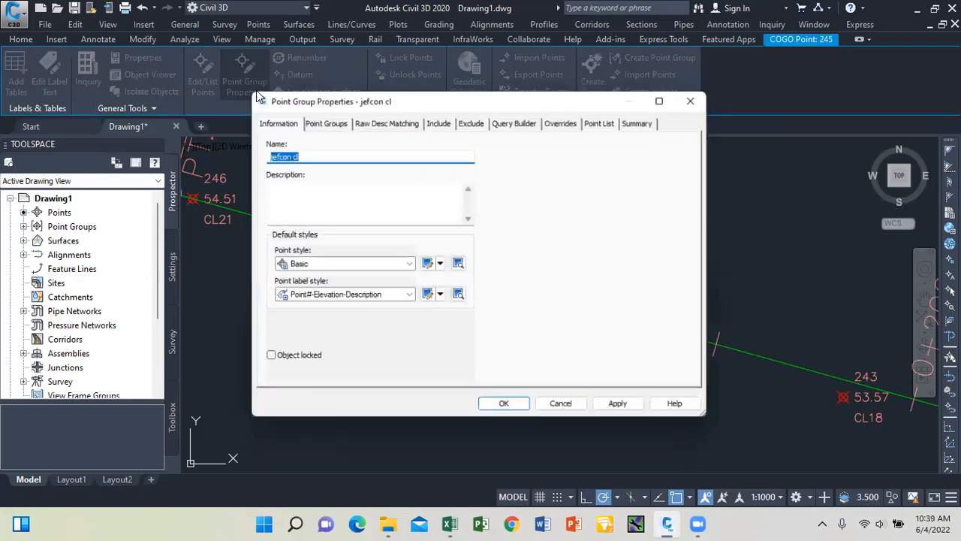
click(409, 265)
click(314, 279)
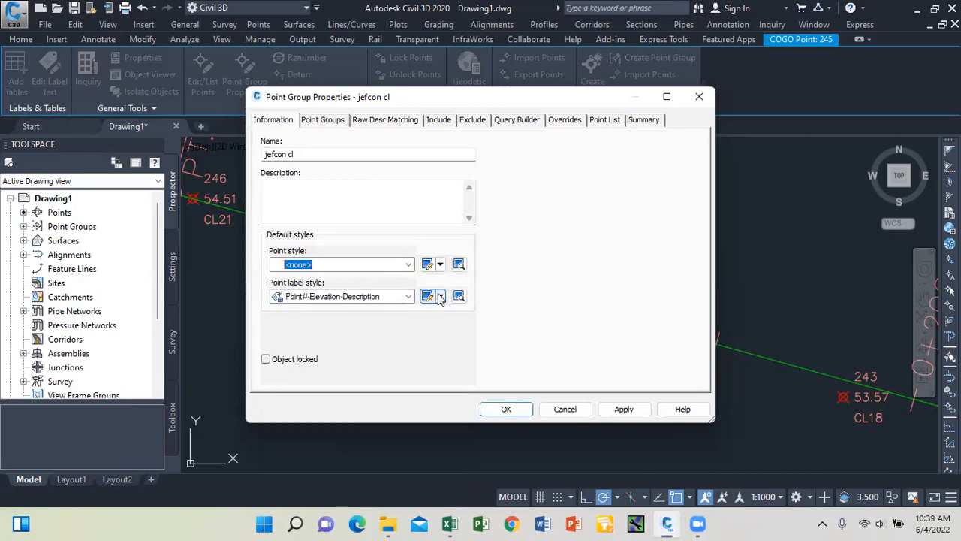
click(409, 297)
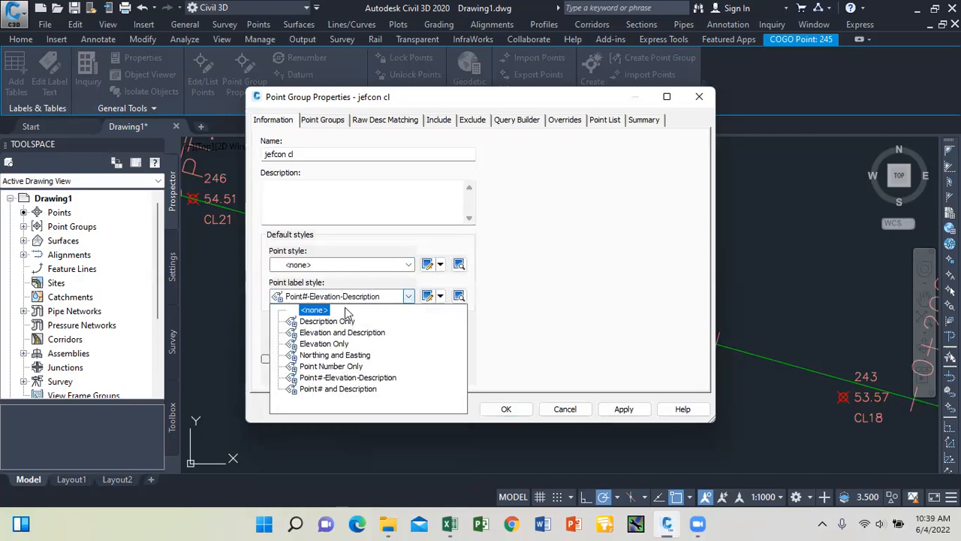
click(314, 309)
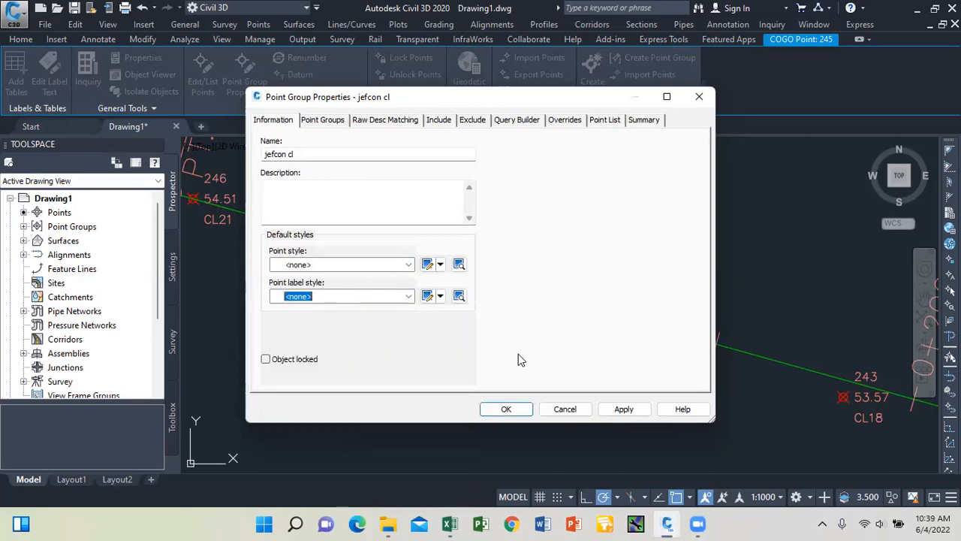
click(624, 408)
click(502, 408)
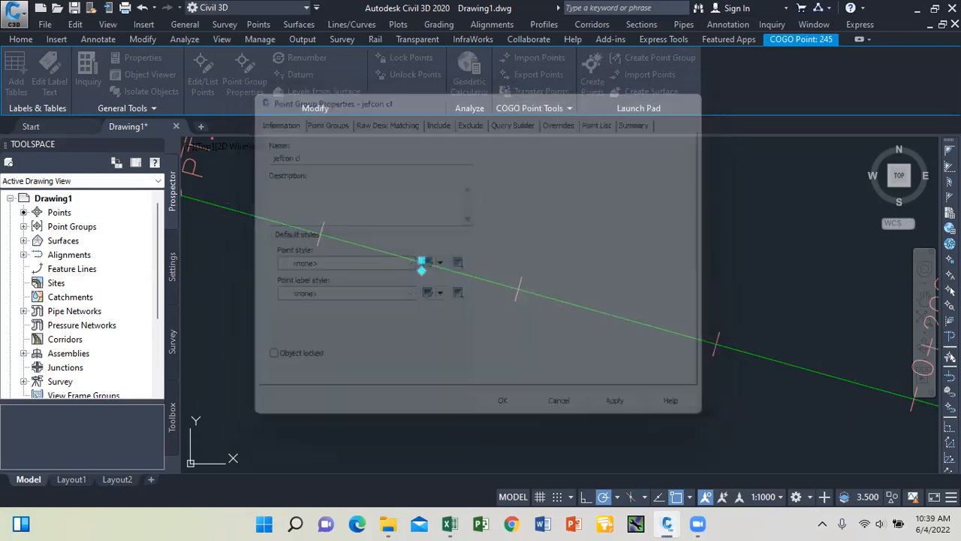
key(Escape)
scroll(474, 274, down, 3)
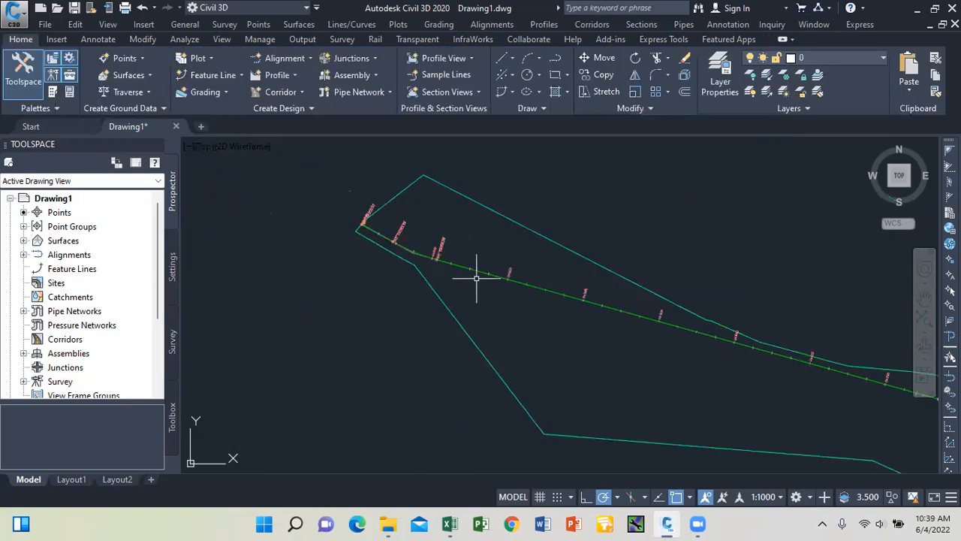
scroll(471, 275, down, 2)
scroll(511, 291, up, 2)
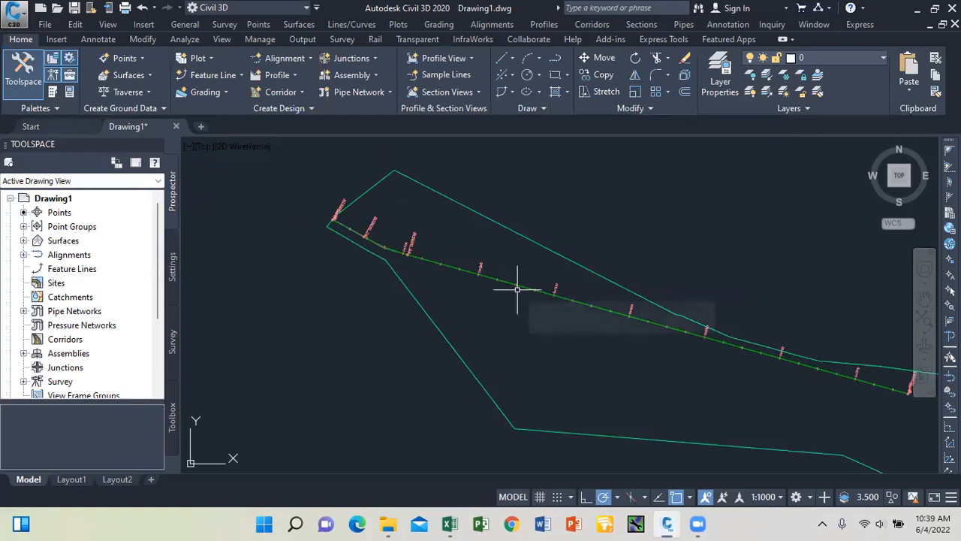
scroll(437, 259, up, 4)
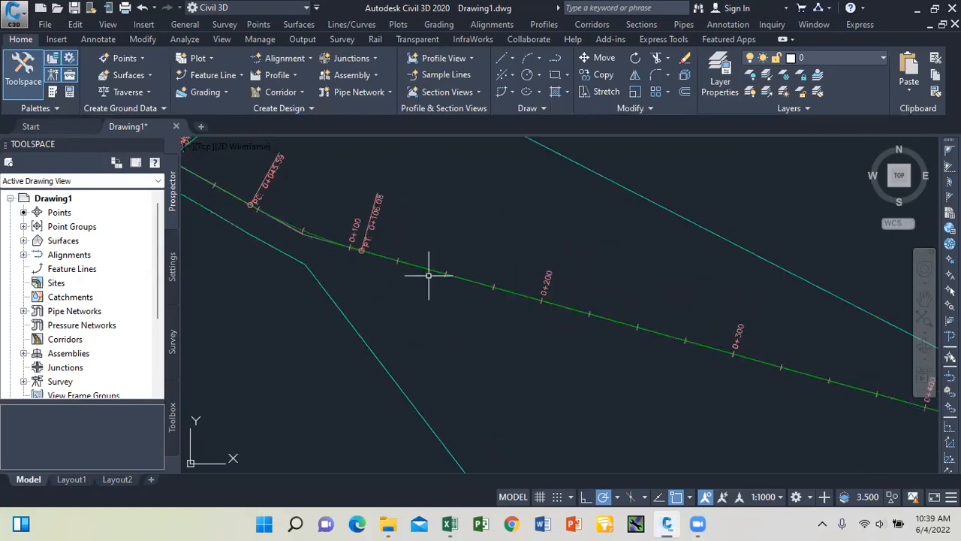
mouse_move(429, 275)
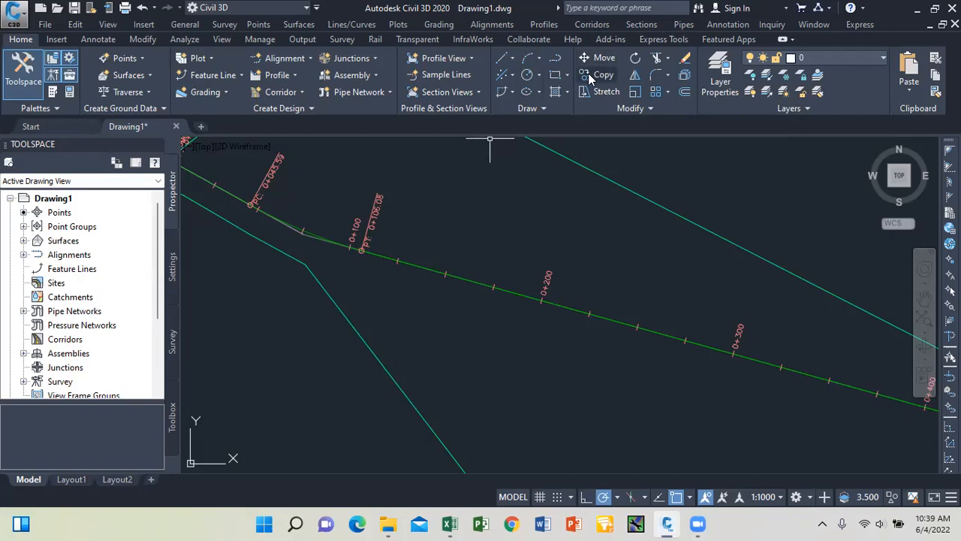
Offset the alignment 3.65 to both sides with OFFSET.
click(634, 91)
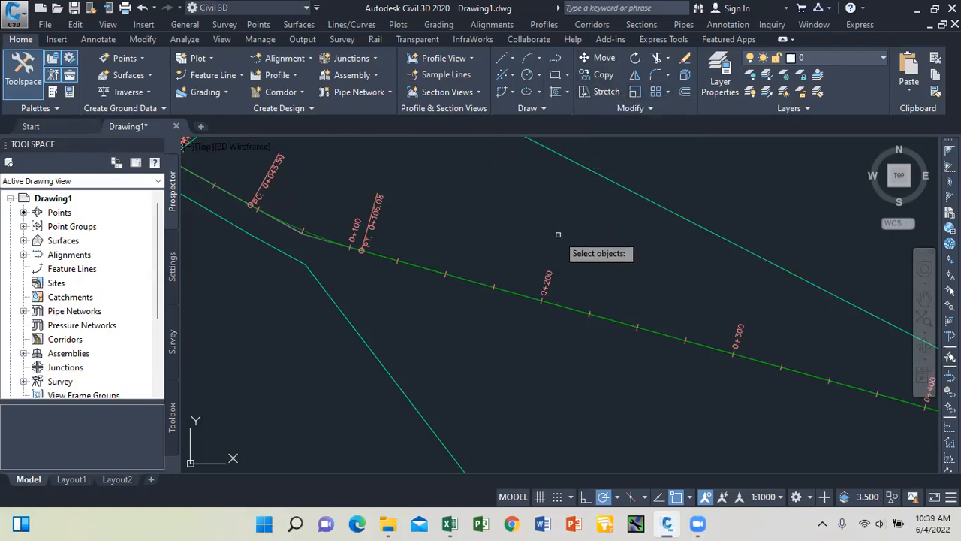
key(Escape)
text(o)
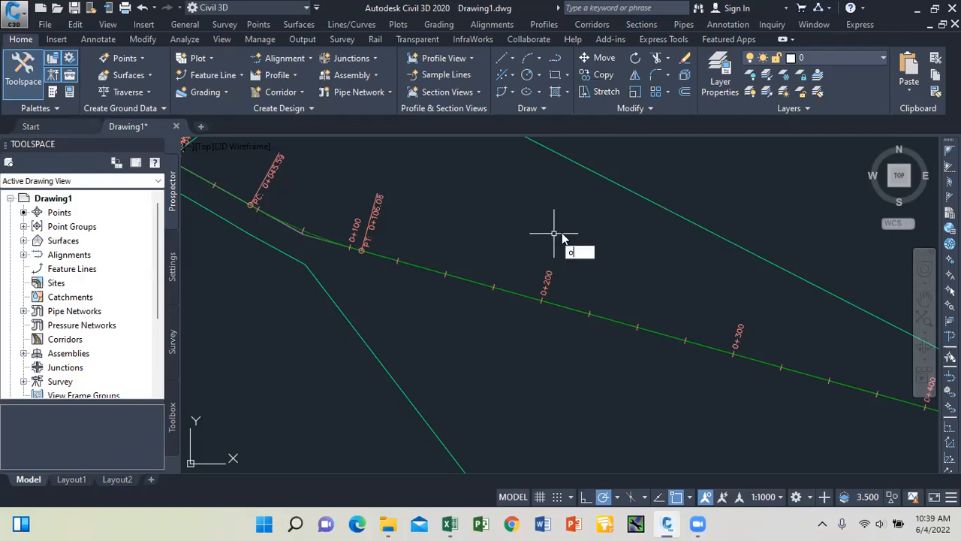
key(Return)
text(3.65)
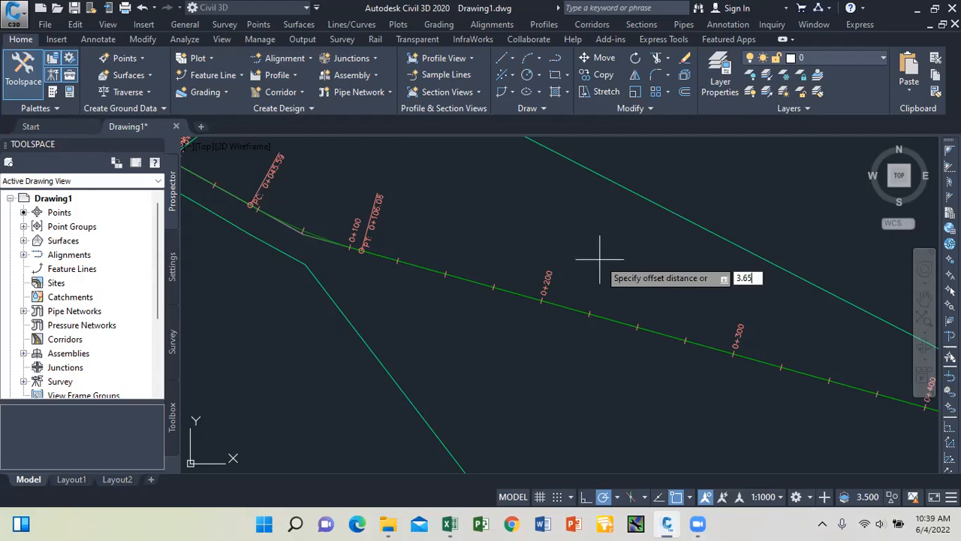
key(Return)
click(571, 306)
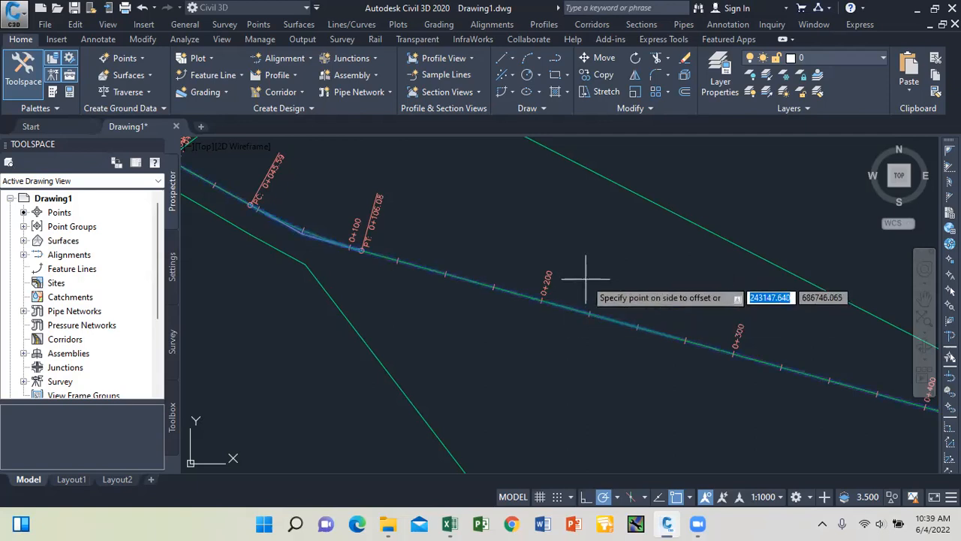
click(584, 275)
click(574, 301)
click(548, 355)
Offset the upper and lower edge lines a further 3.65 outward.
scroll(547, 323, up, 2)
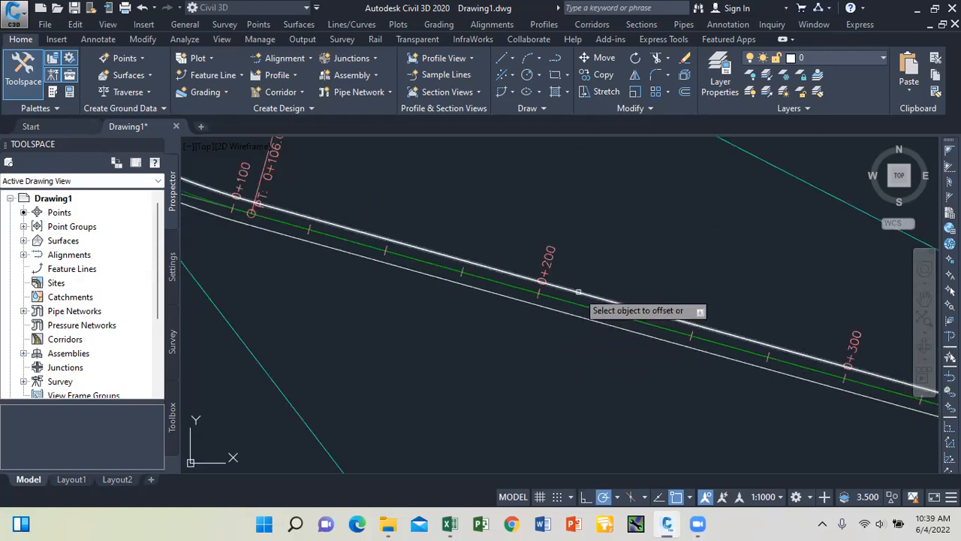
click(578, 291)
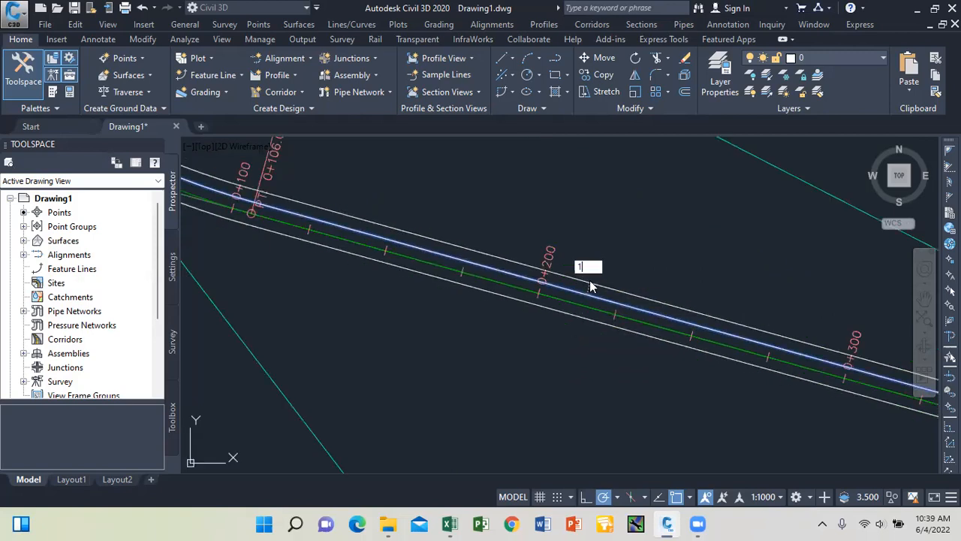
click(590, 284)
click(568, 312)
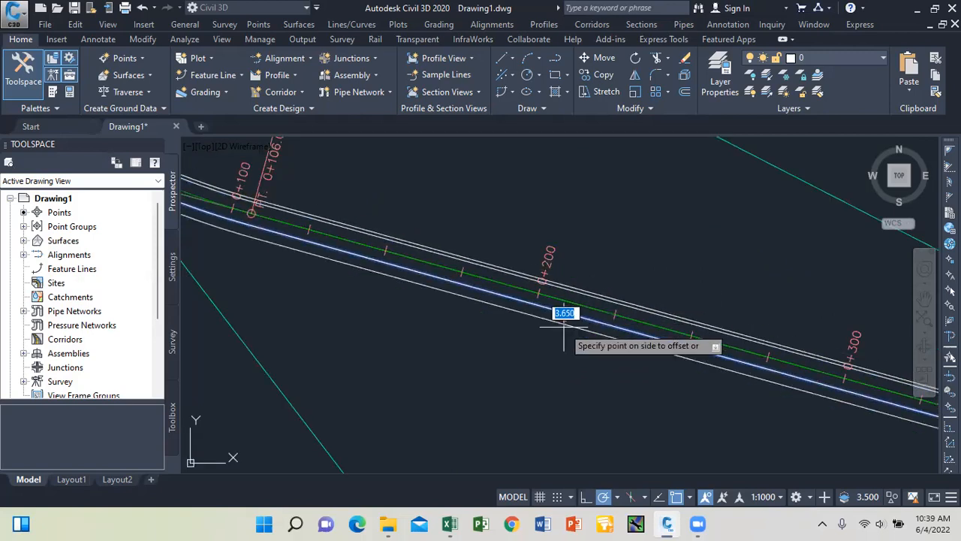
click(565, 334)
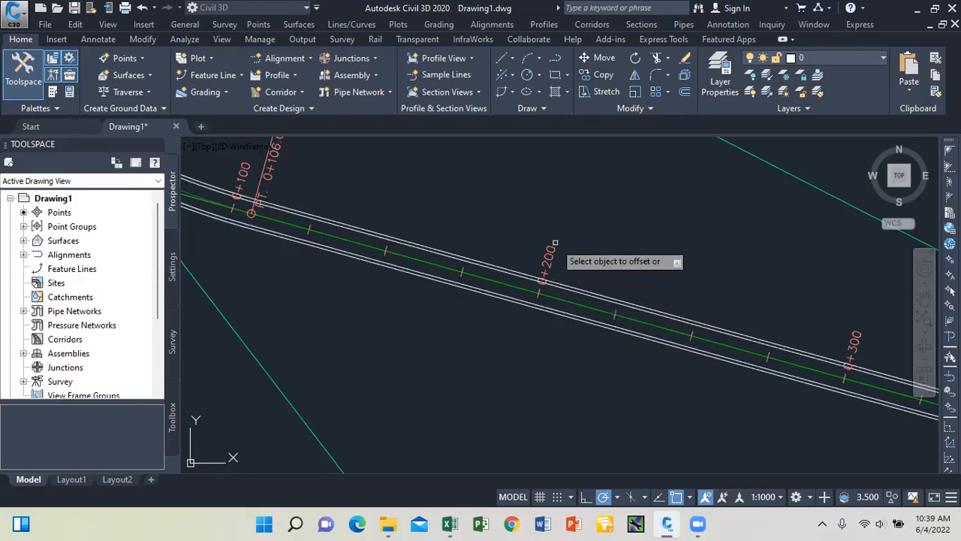
scroll(566, 292, down, 3)
scroll(519, 255, up, 5)
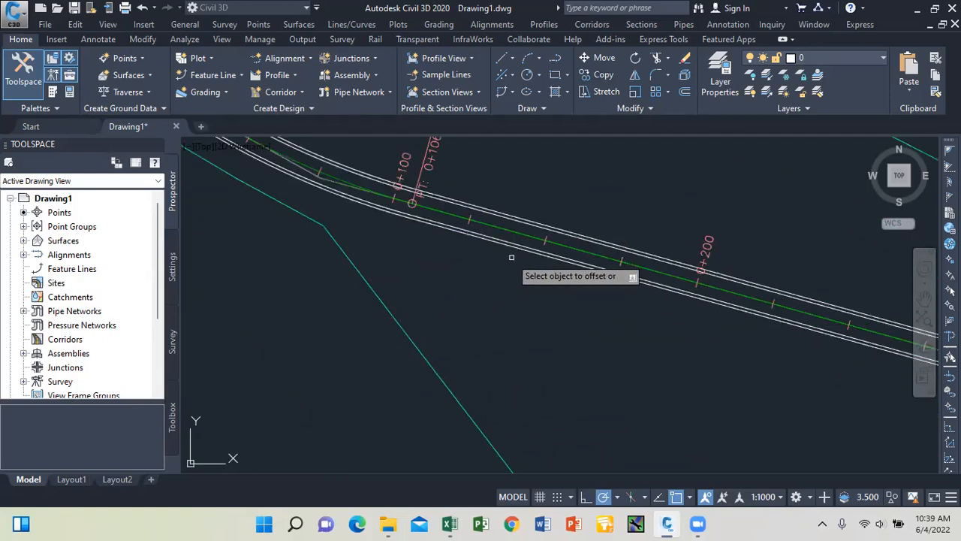
scroll(529, 223, up, 4)
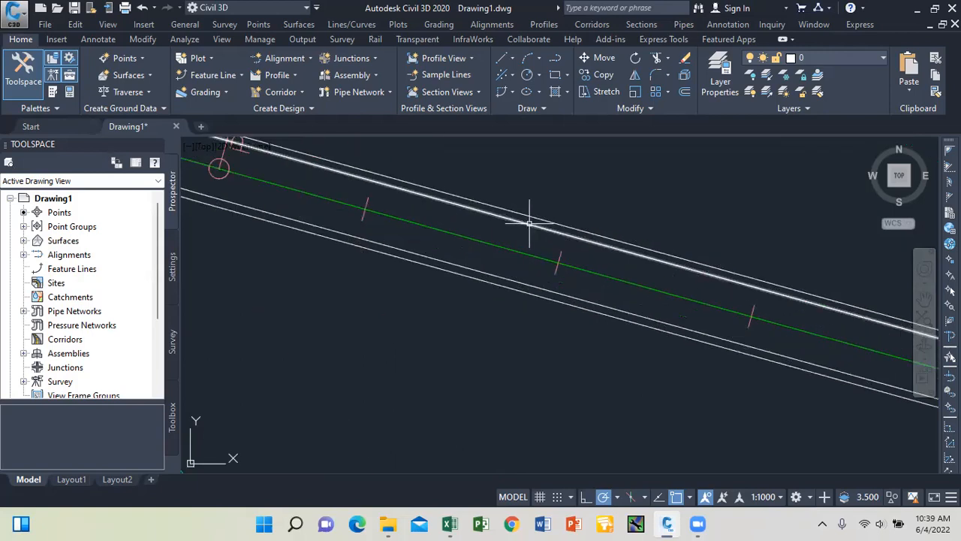
Inspect the selected edge polyline's properties with the LI list command.
right_click(516, 187)
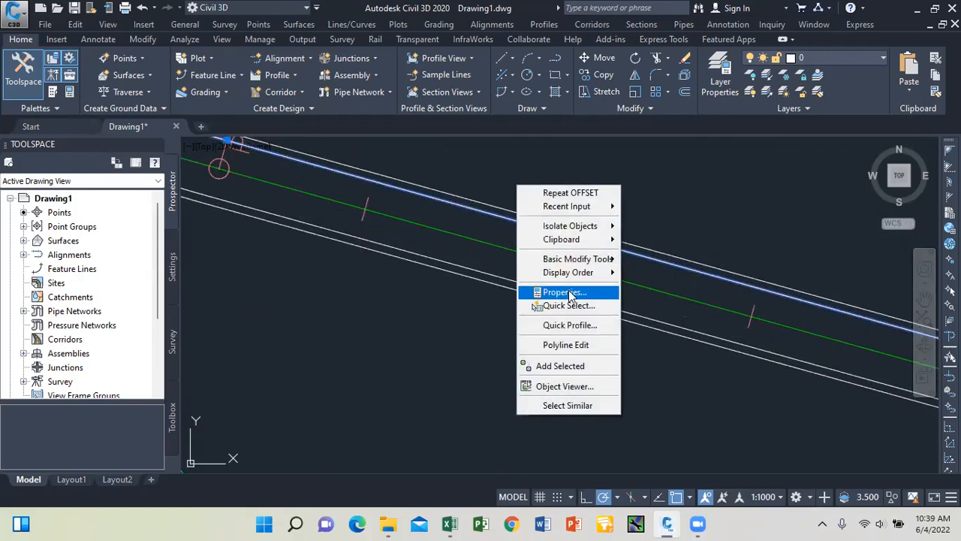
click(468, 287)
text(LI)
key(Return)
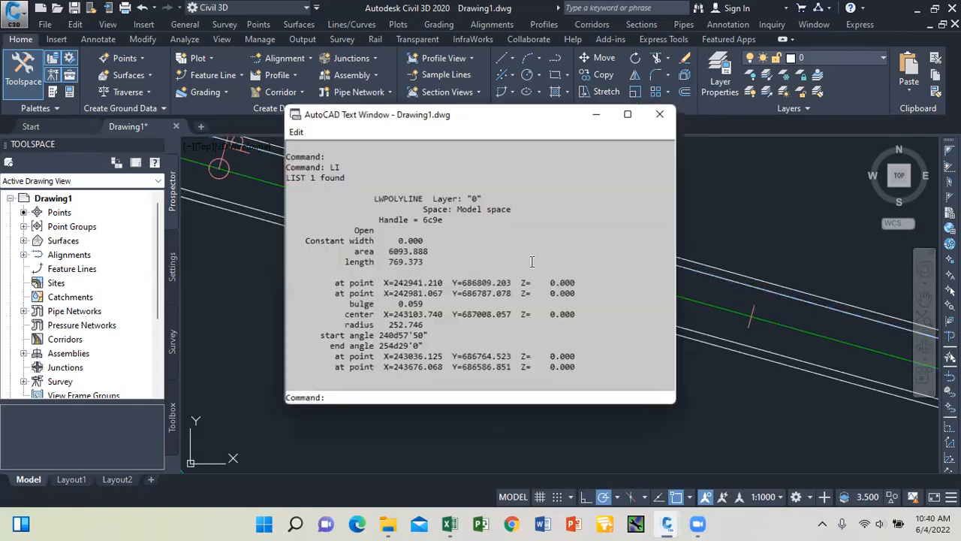
key(F2)
scroll(483, 304, up, 5)
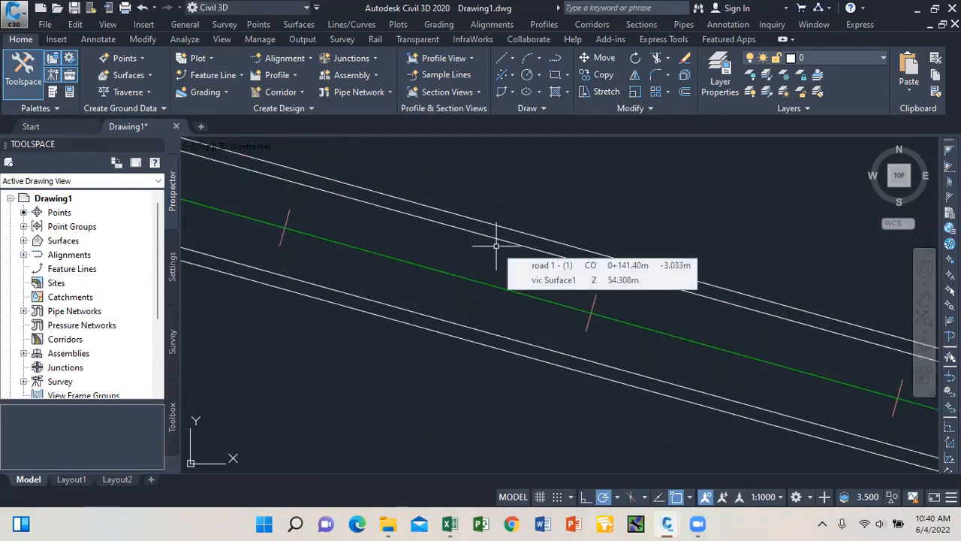
Delete the upper and lower offset edge lines.
click(564, 255)
key(Delete)
click(517, 356)
key(Delete)
scroll(529, 236, down, 6)
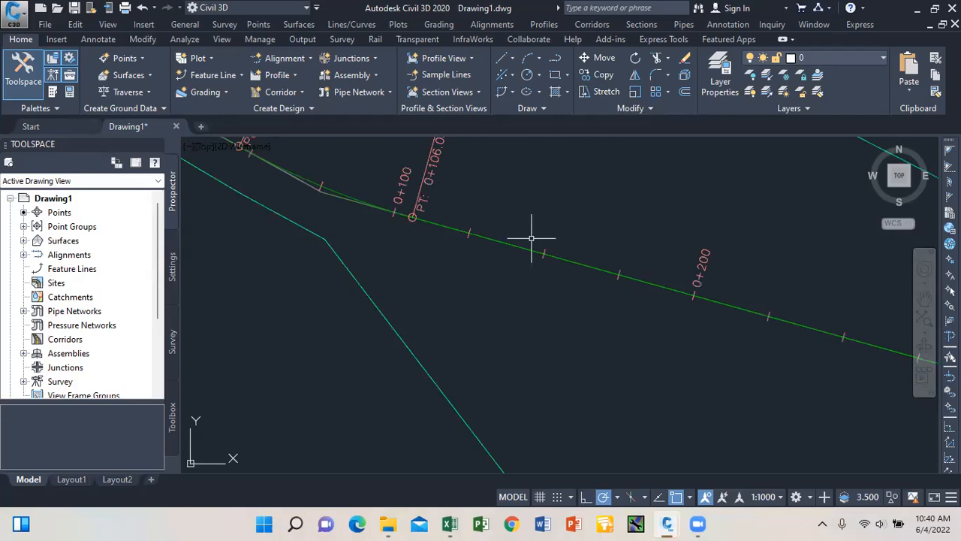
scroll(531, 238, down, 3)
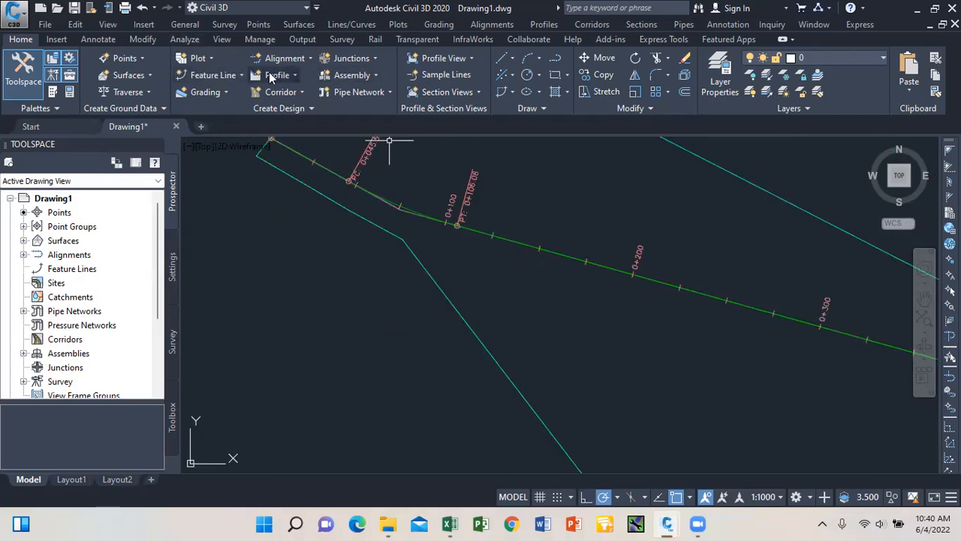
Start Create Offset Alignment with road 1 - (1) as the base alignment.
click(305, 57)
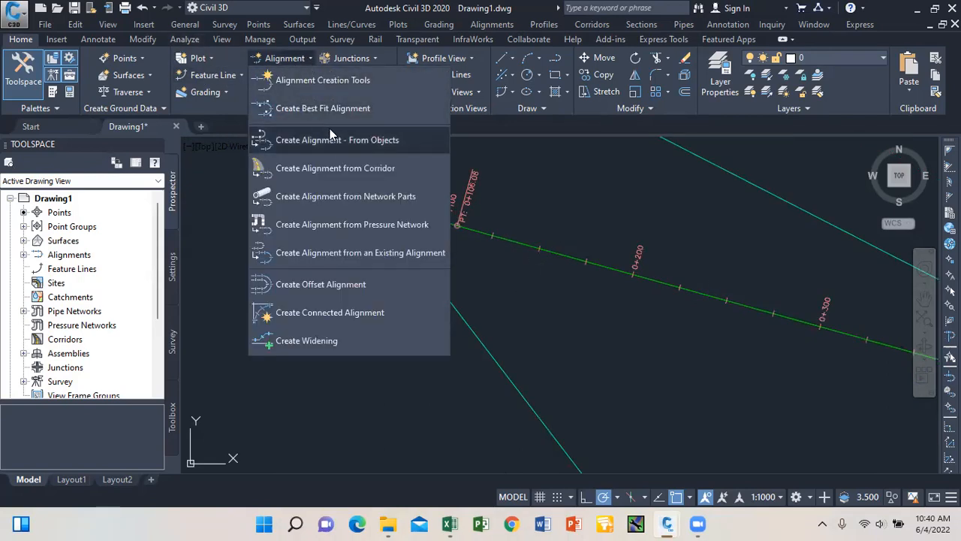
click(332, 283)
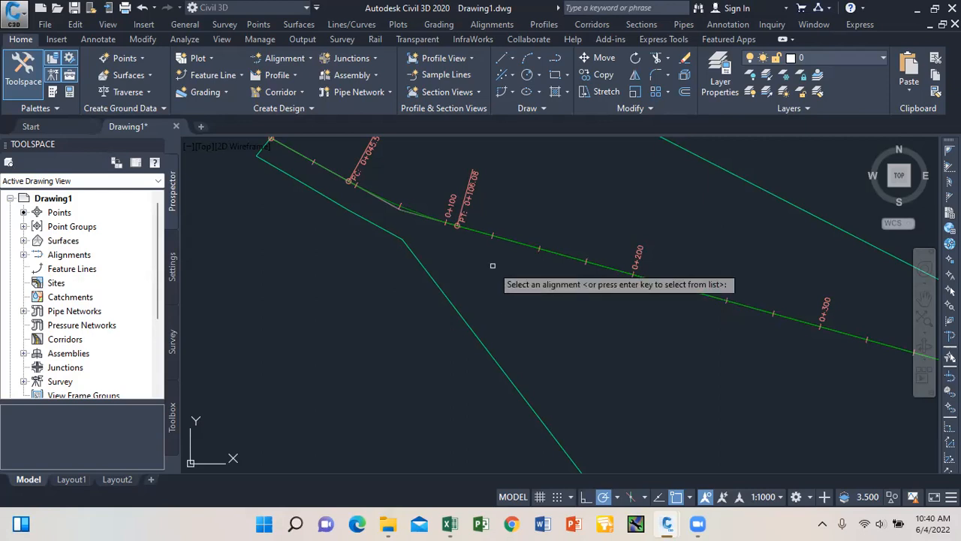
key(Return)
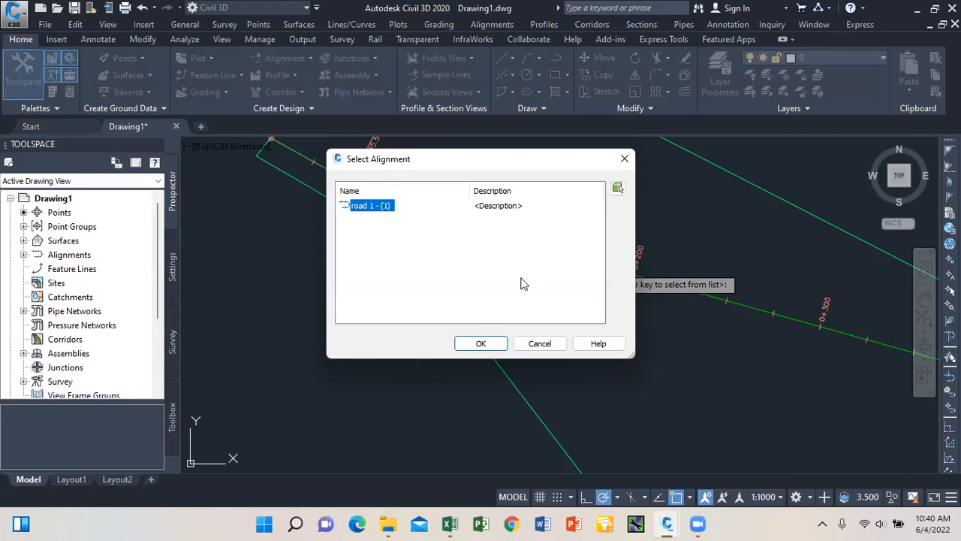
click(481, 344)
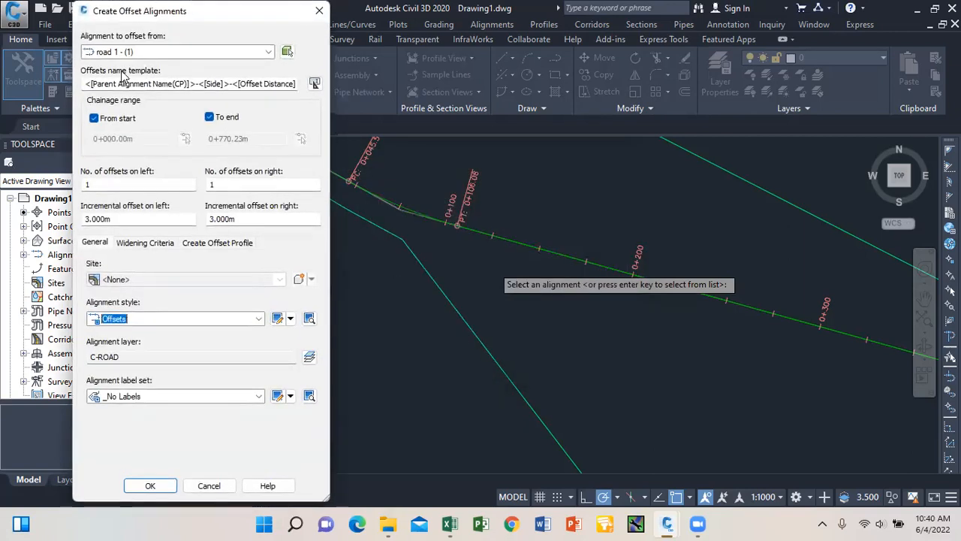
Set name template CW with 3.650 m left and right offsets and create the alignments.
click(166, 83)
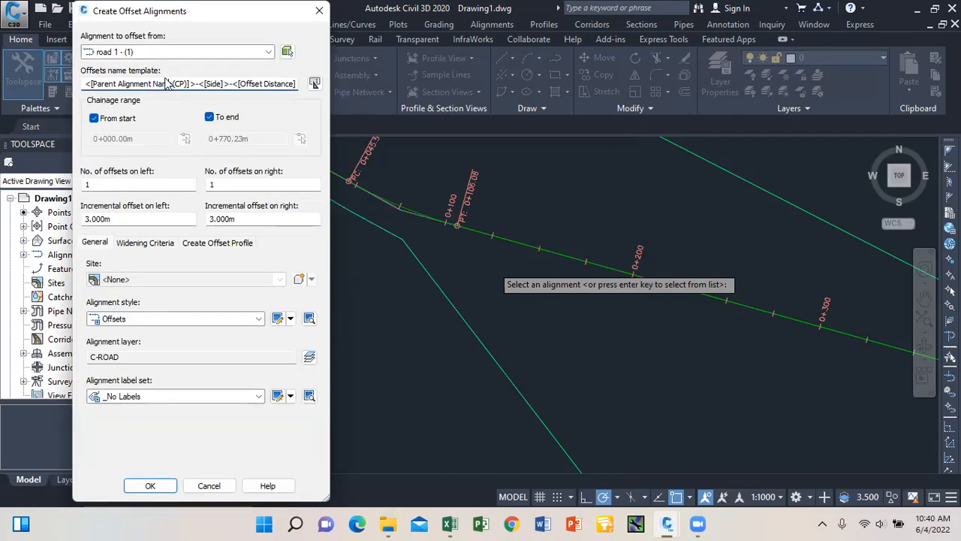
drag(190, 83, 173, 84)
drag(293, 86, 64, 87)
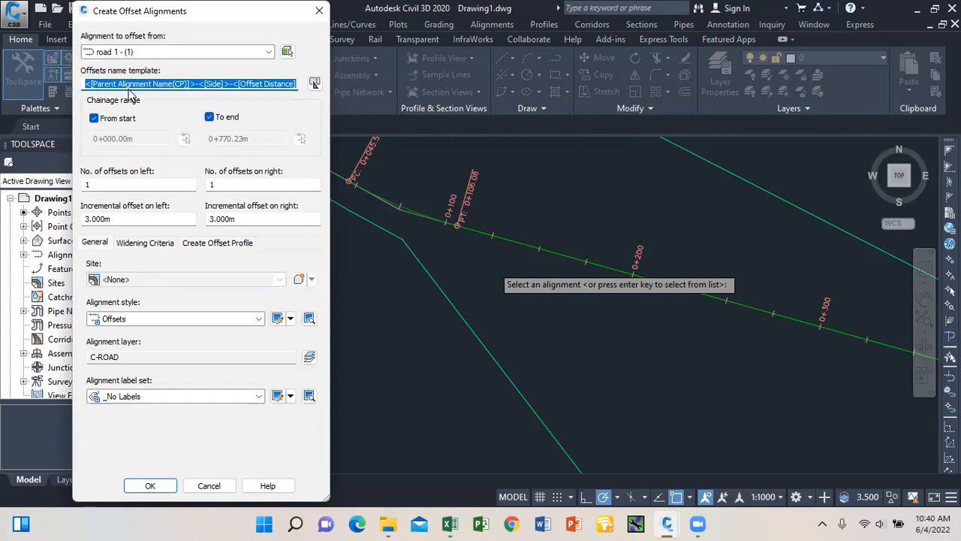
text(CW)
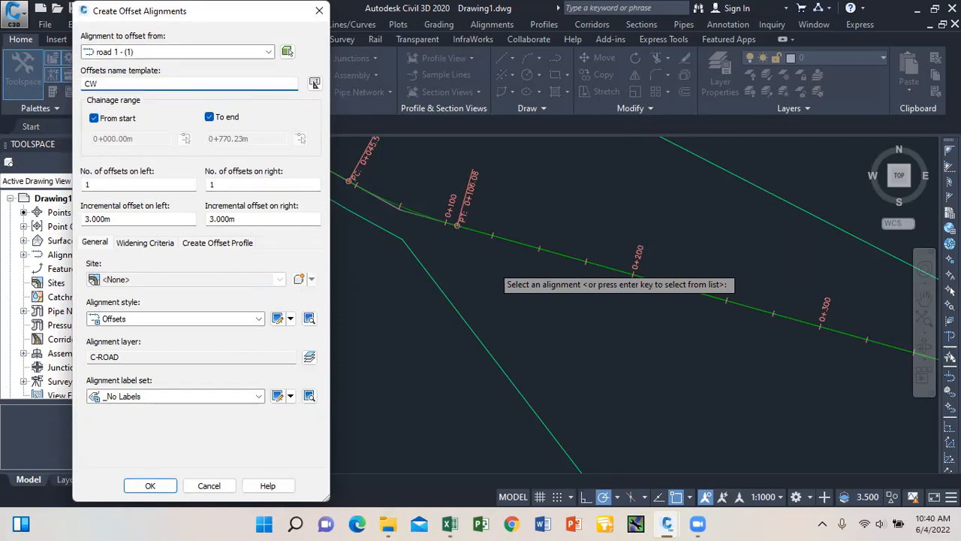
drag(117, 219, 79, 224)
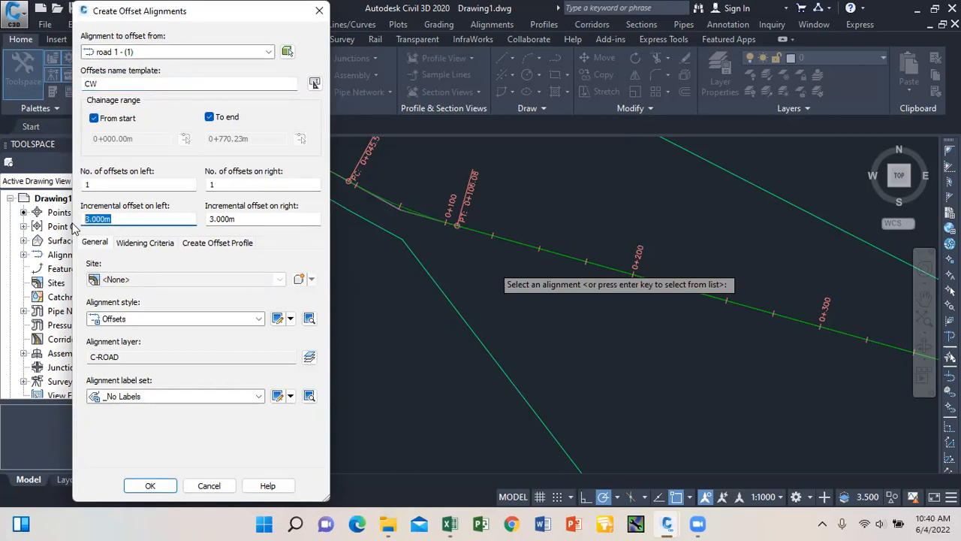
text(3.65)
key(Tab)
text(3)
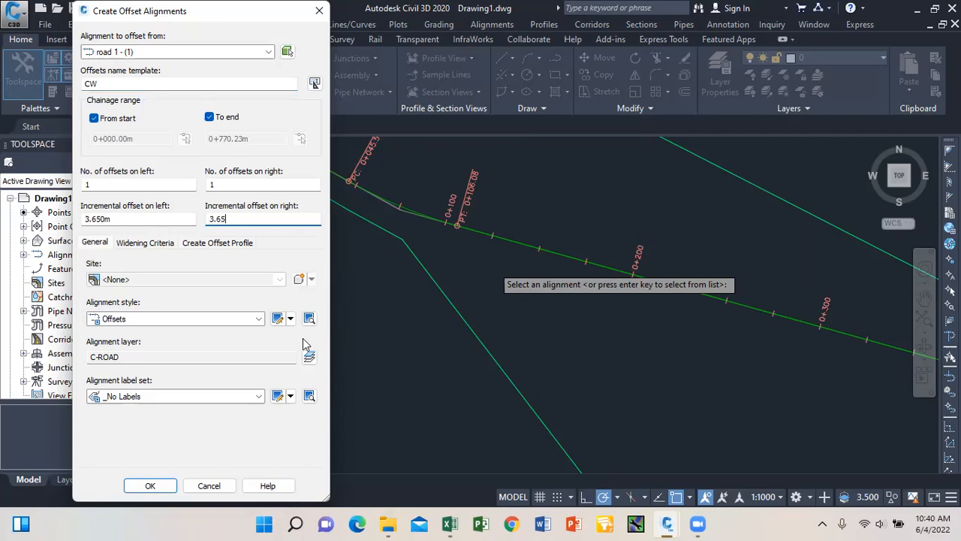
click(161, 489)
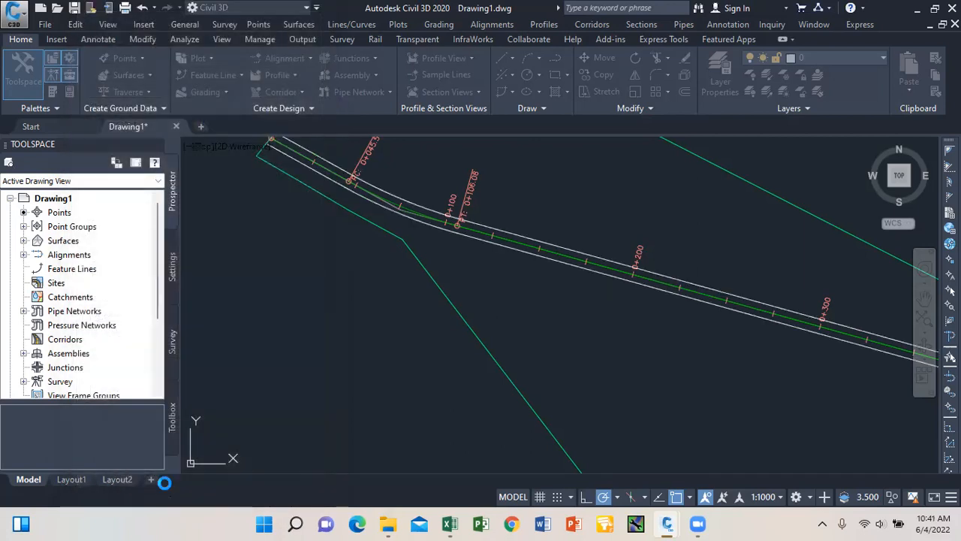
scroll(487, 242, down, 4)
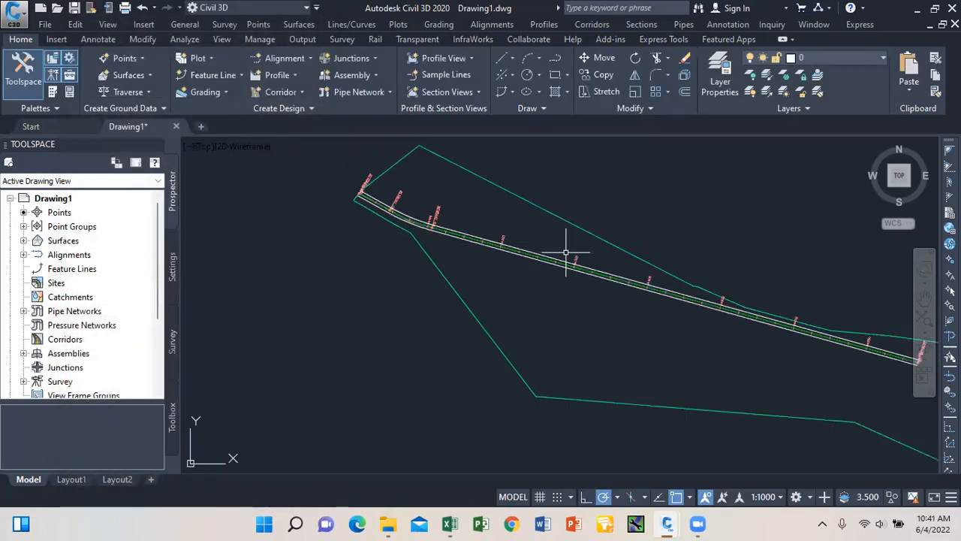
scroll(487, 242, up, 3)
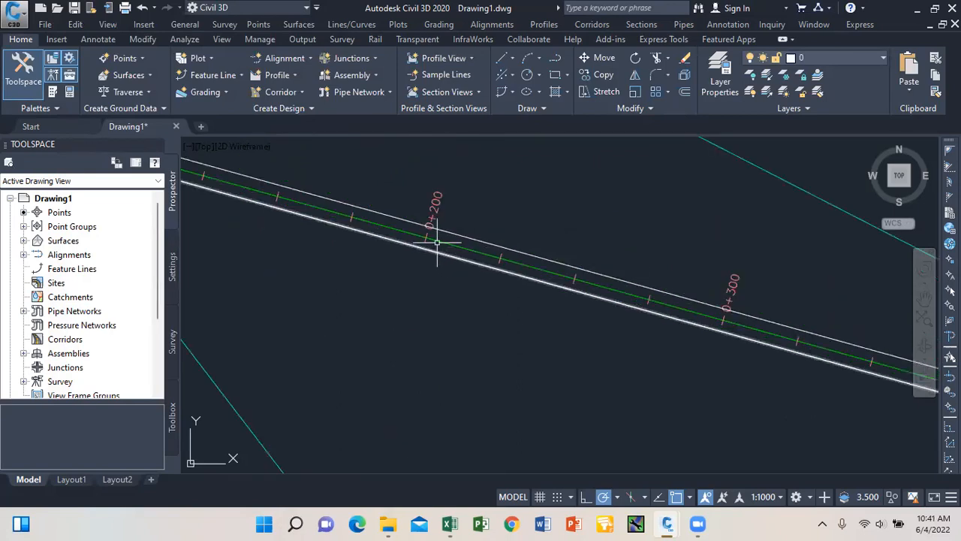
scroll(451, 235, down, 2)
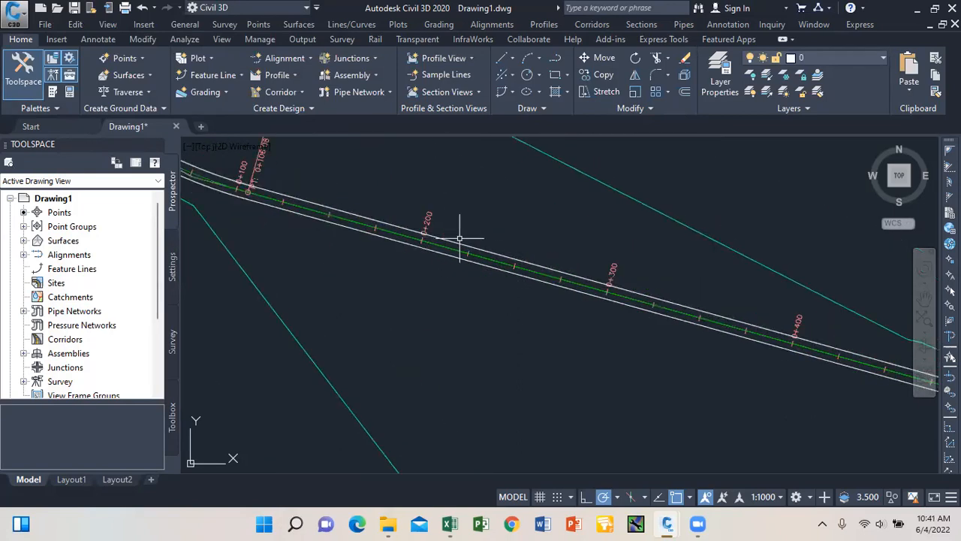
Create another pair of CW offset alignments 4.650 m left and right of road 1 - (1).
click(309, 59)
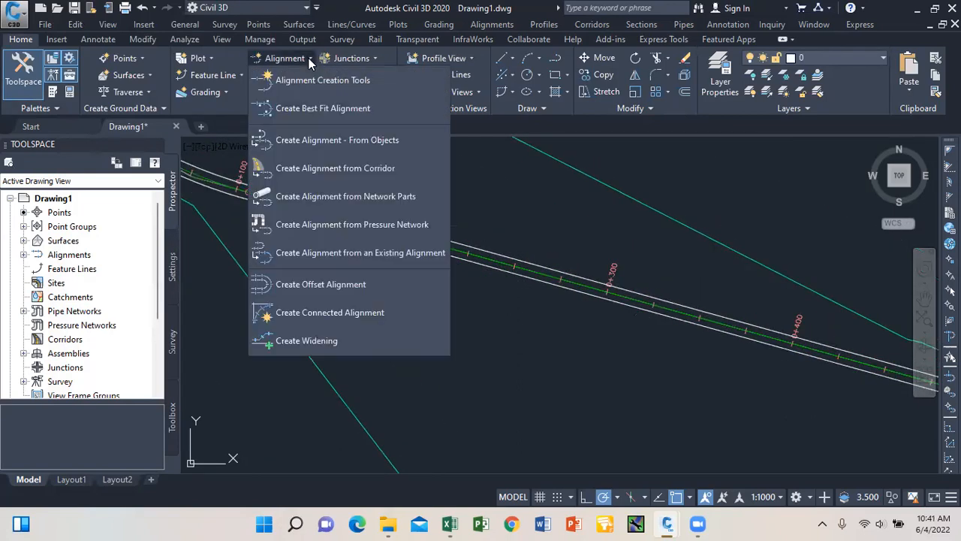
click(324, 283)
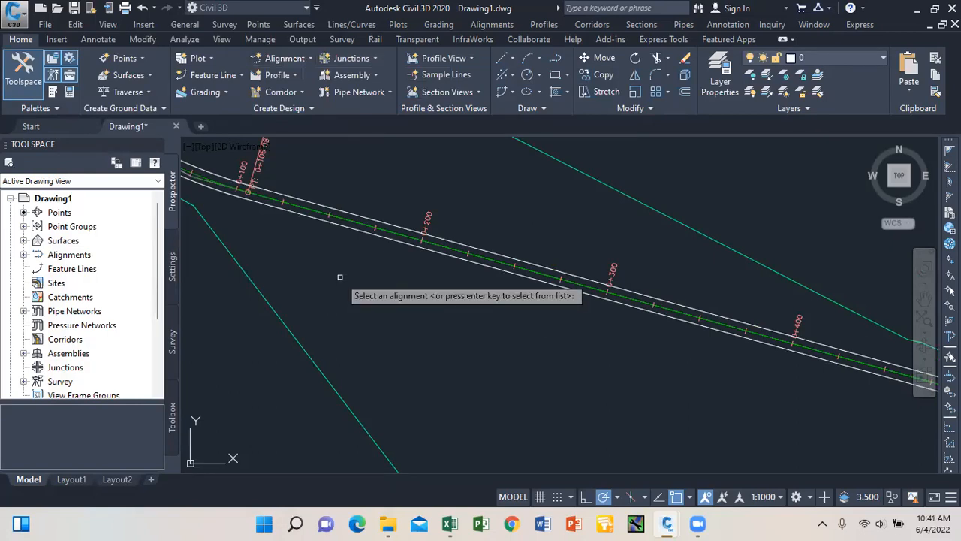
key(Return)
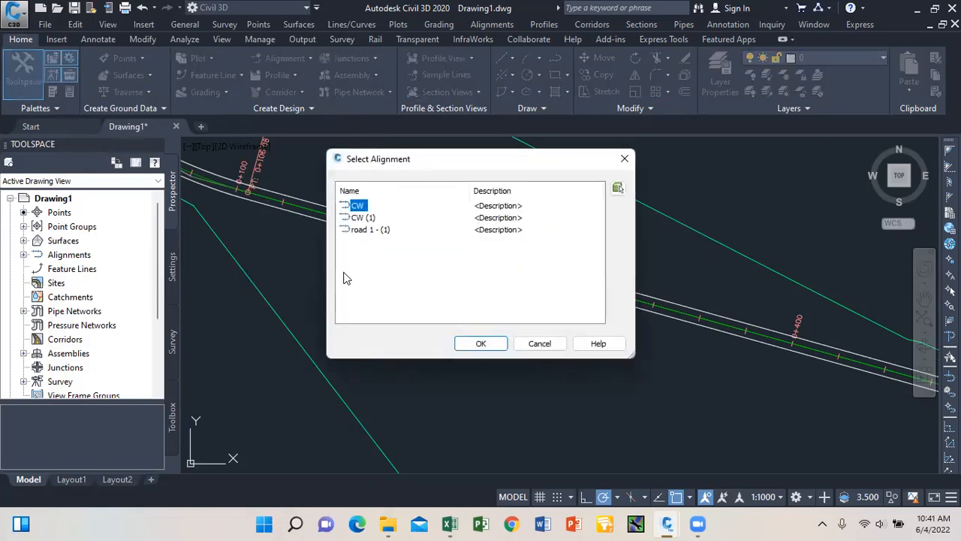
click(368, 231)
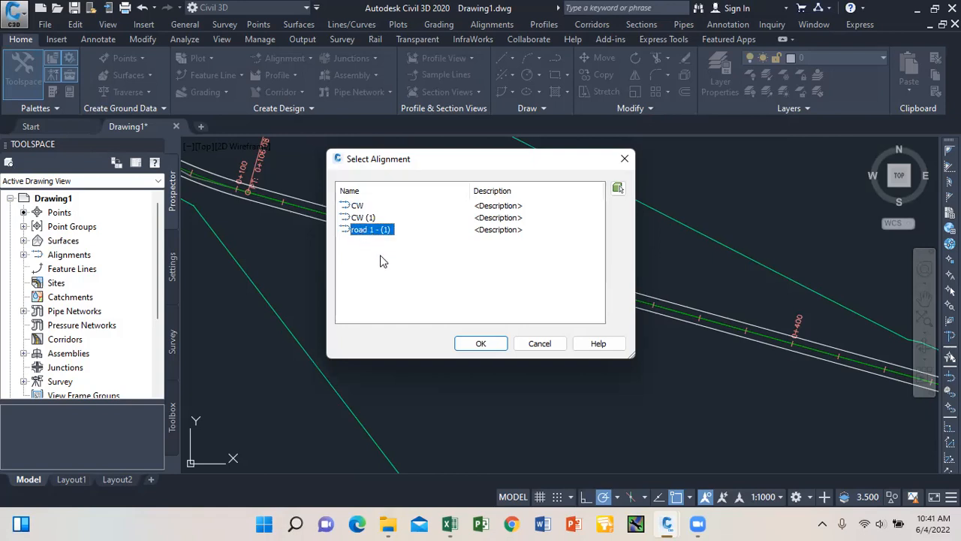
click(481, 344)
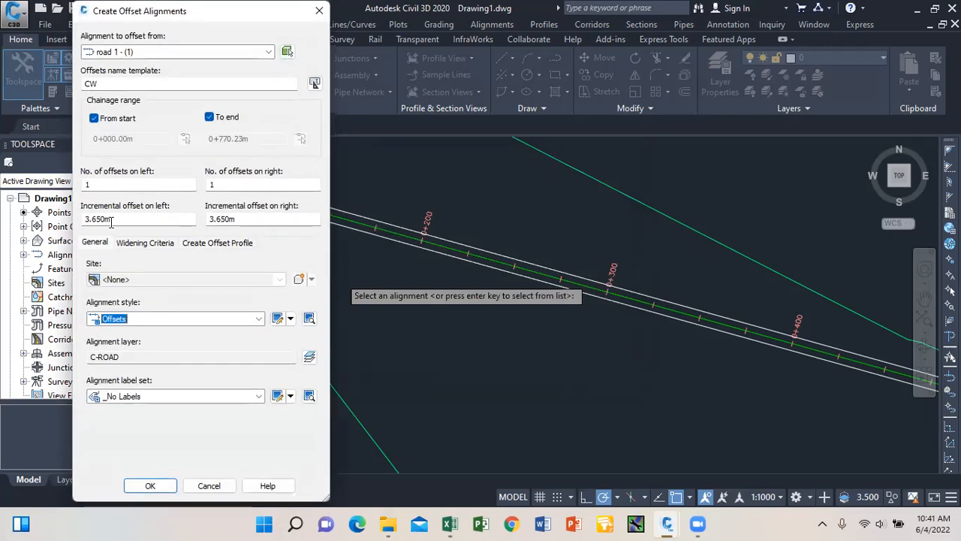
click(90, 218)
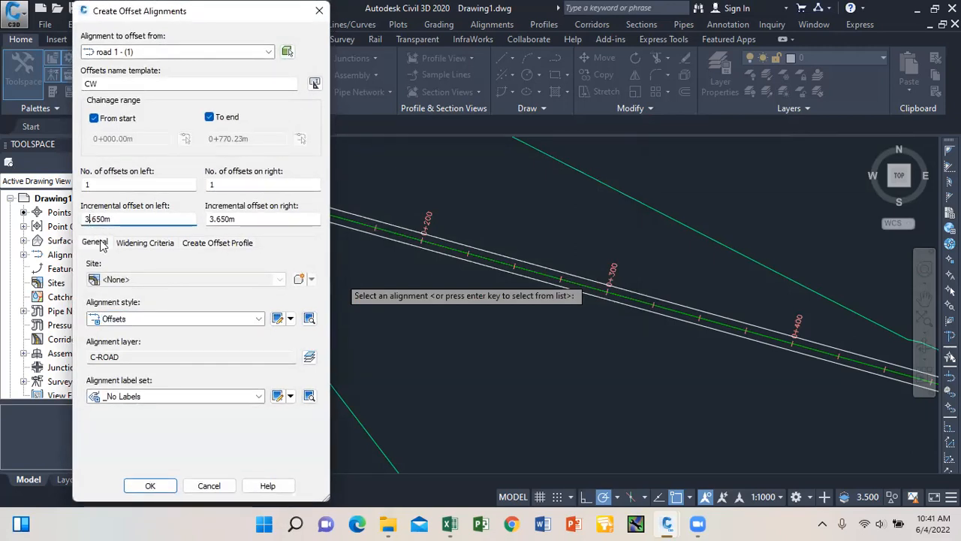
key(BackSpace)
key(BackSpace)
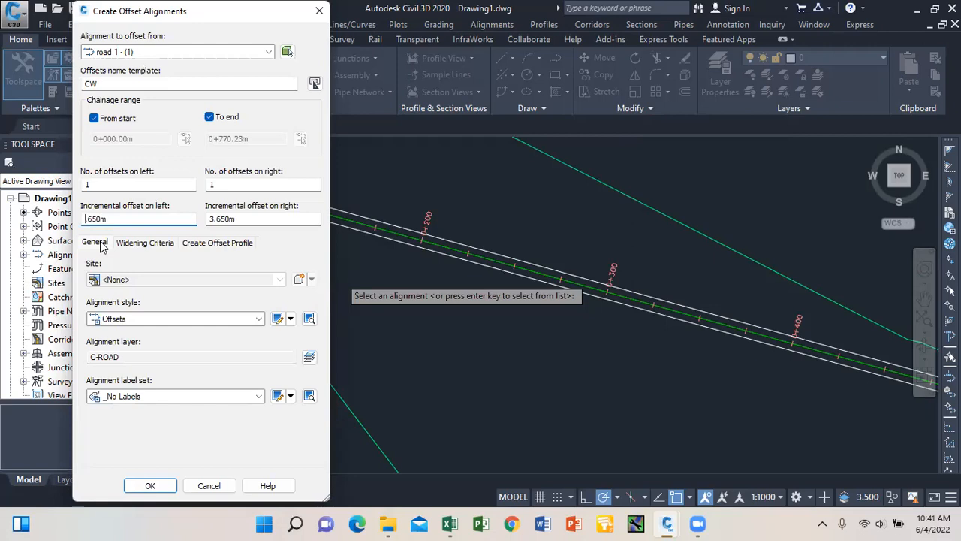
click(212, 219)
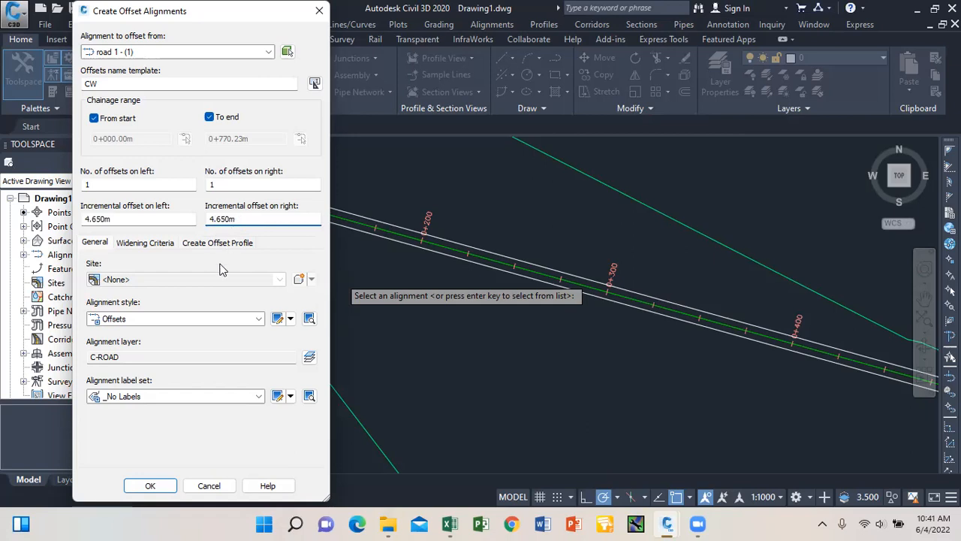
click(158, 486)
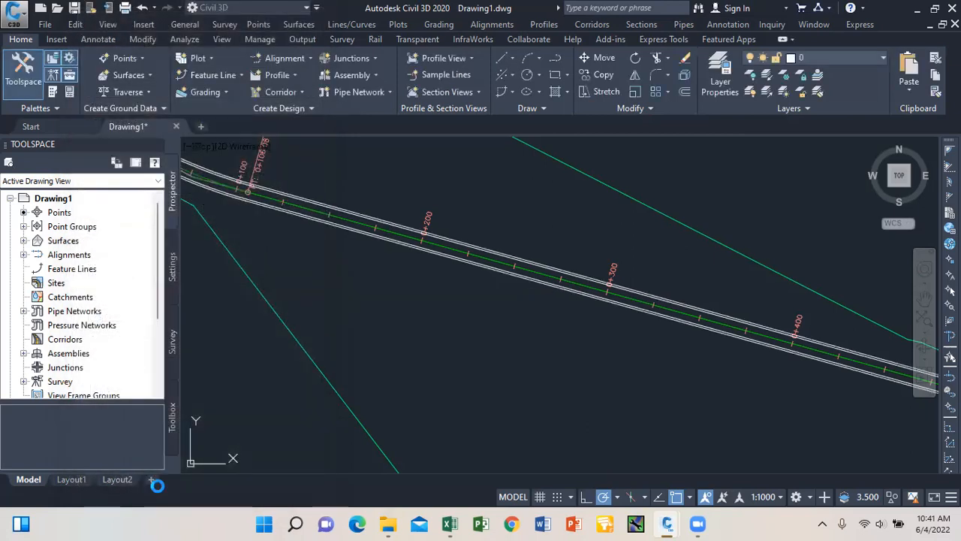
Offset the road alignment by 25 on each side using OFFSET.
scroll(429, 248, up, 1)
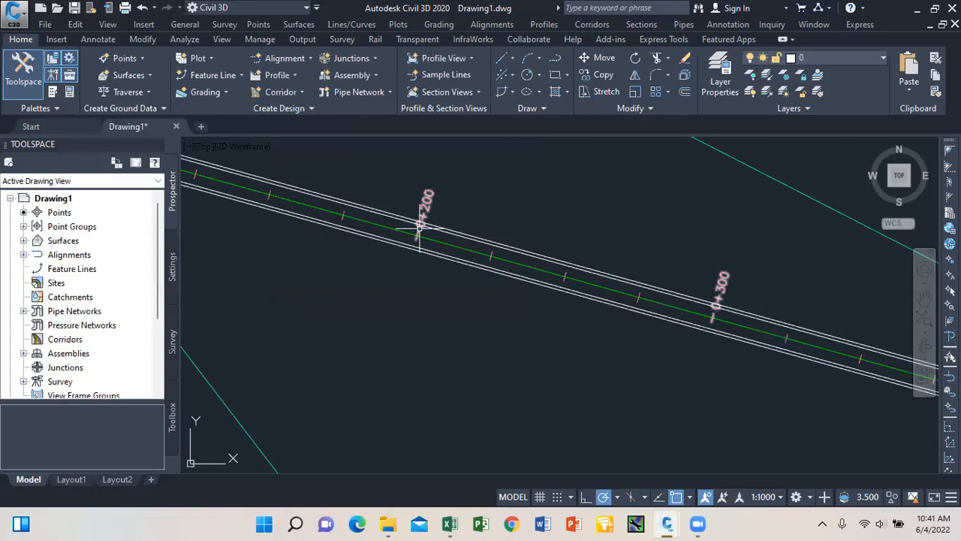
scroll(419, 241, down, 2)
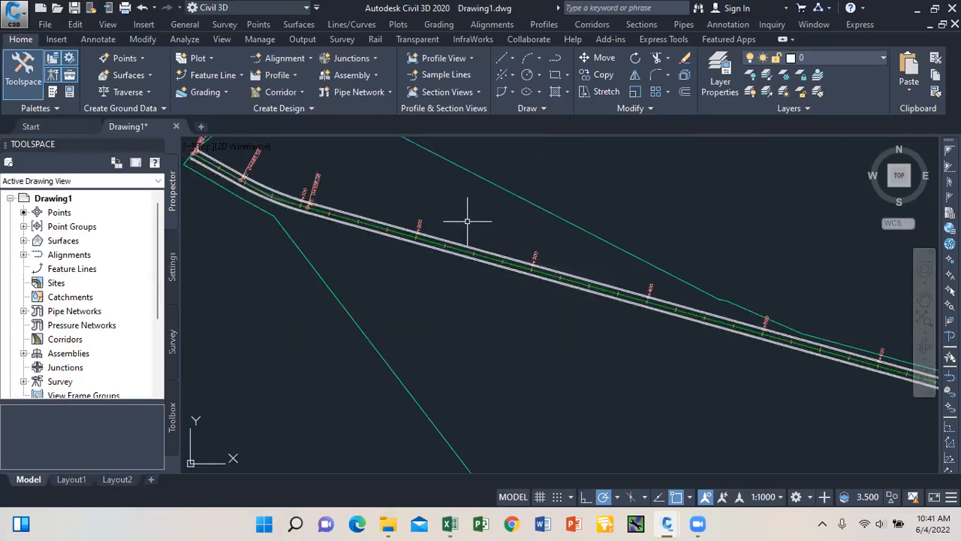
text(o)
key(Return)
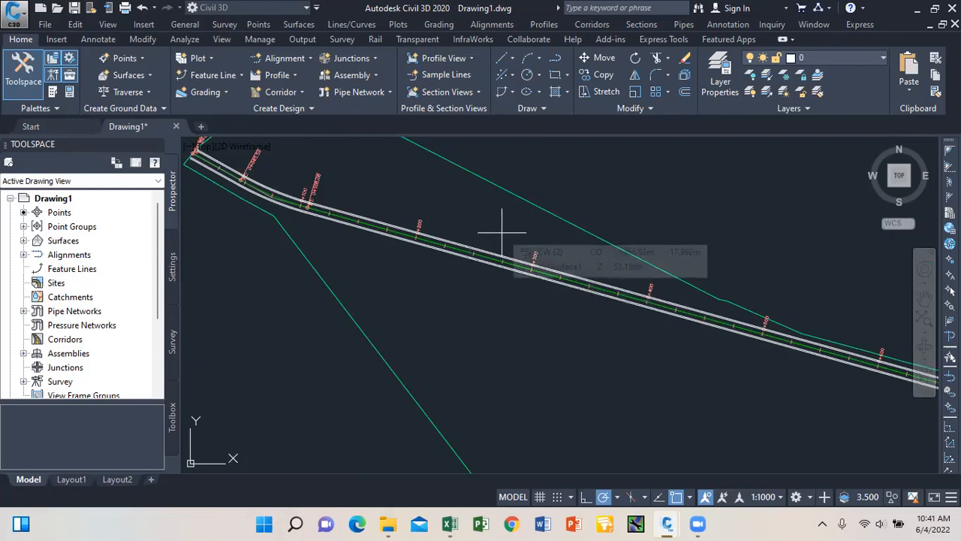
text(25)
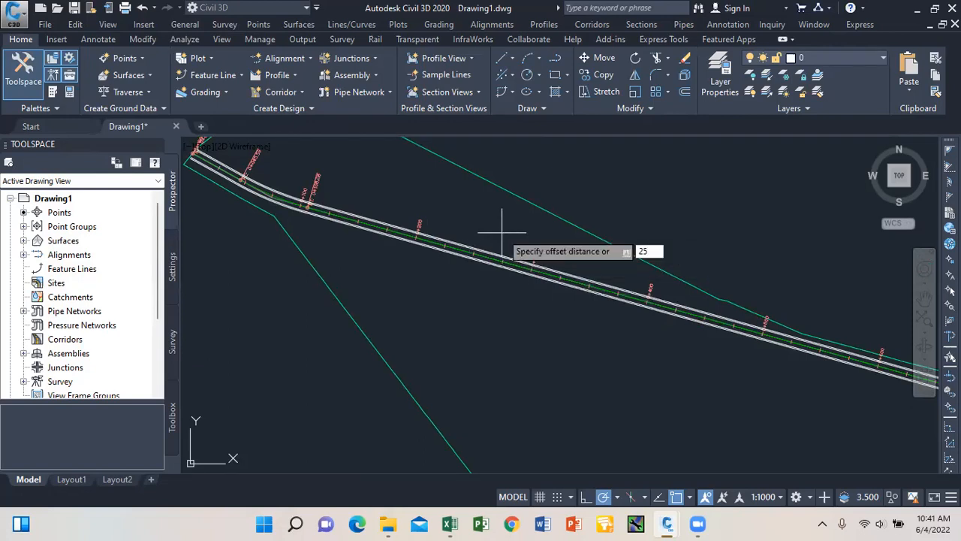
key(Return)
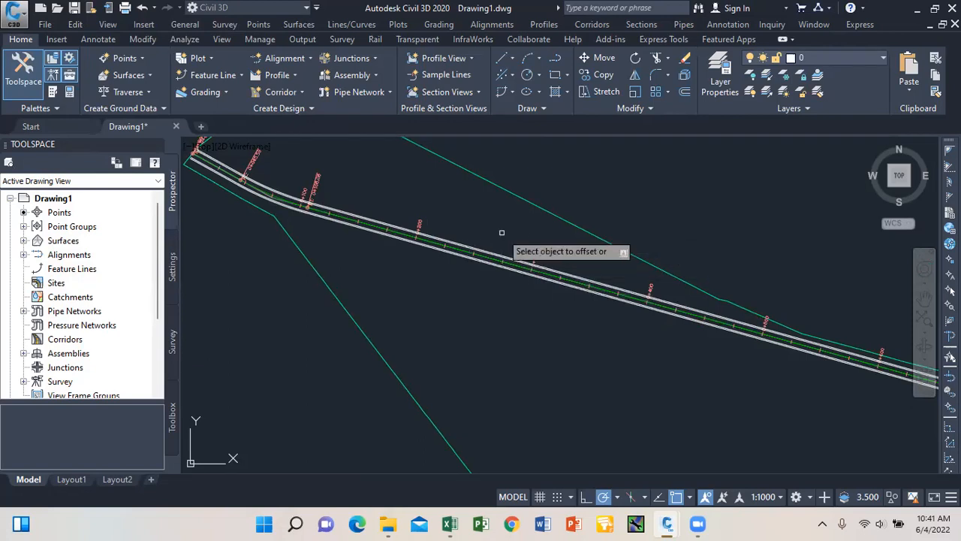
scroll(484, 252, up, 2)
click(490, 259)
click(509, 223)
click(502, 265)
scroll(488, 251, down, 3)
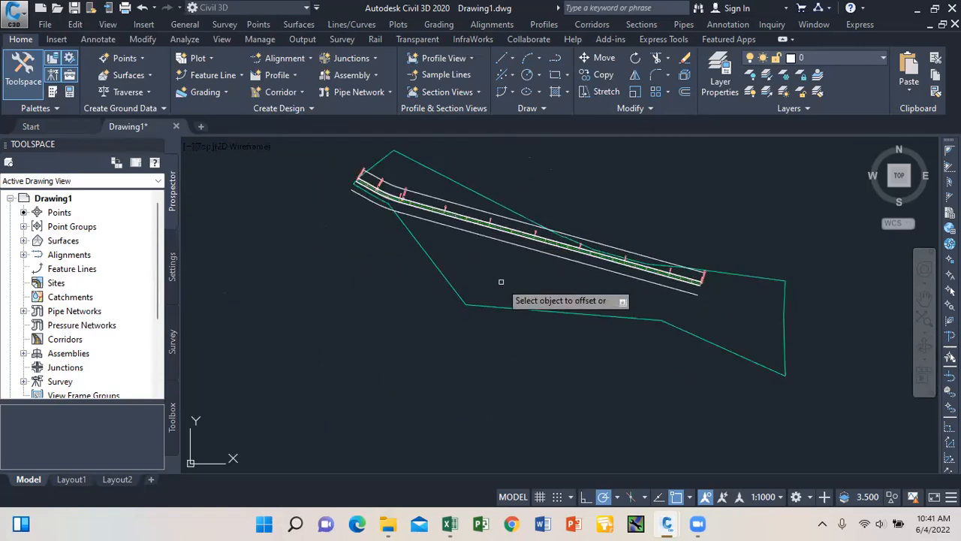
scroll(473, 211, up, 4)
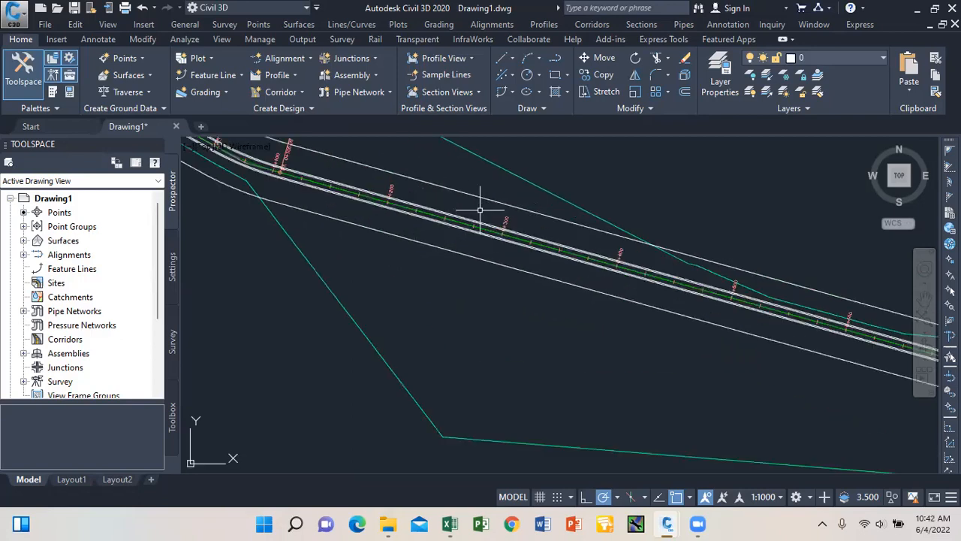
scroll(477, 218, down, 3)
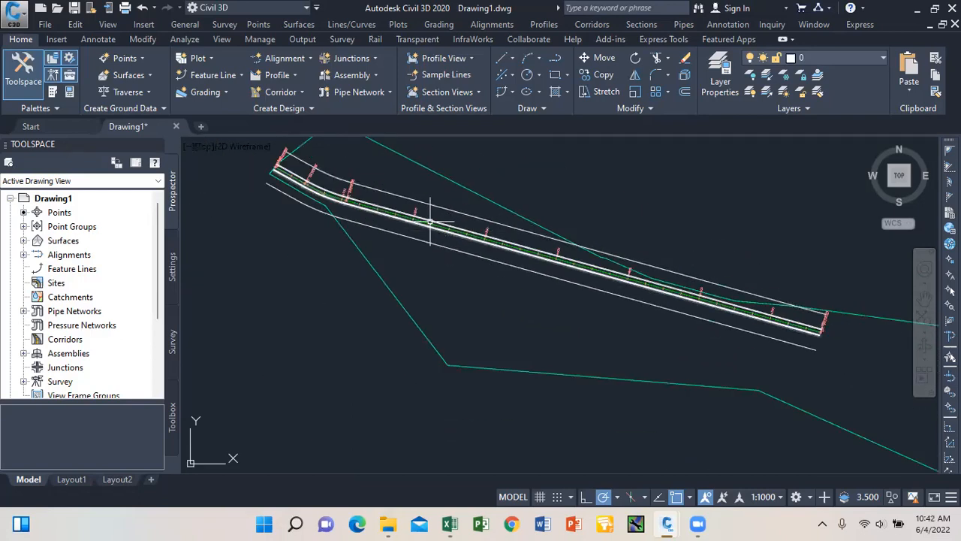
scroll(473, 218, down, 4)
scroll(454, 203, up, 2)
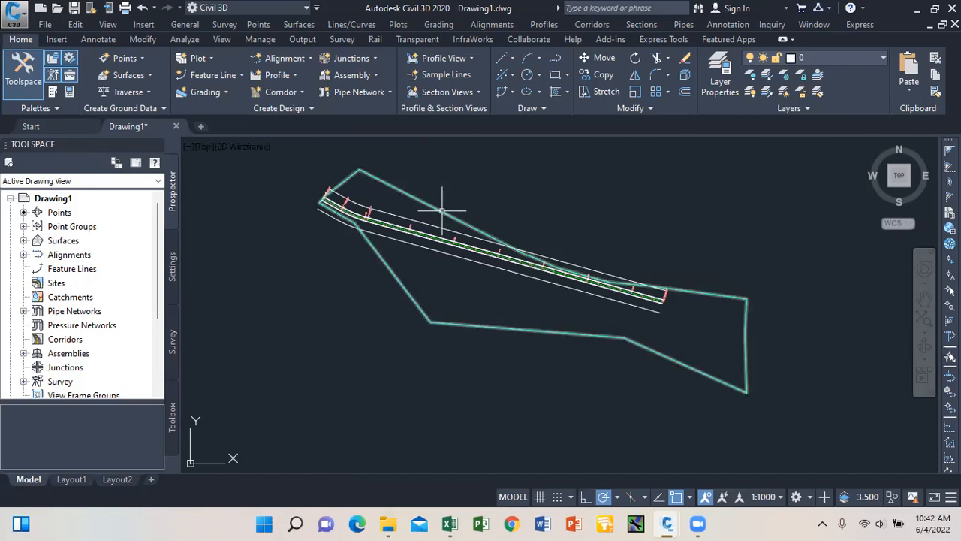
scroll(466, 211, up, 2)
scroll(385, 162, down, 4)
scroll(384, 162, down, 2)
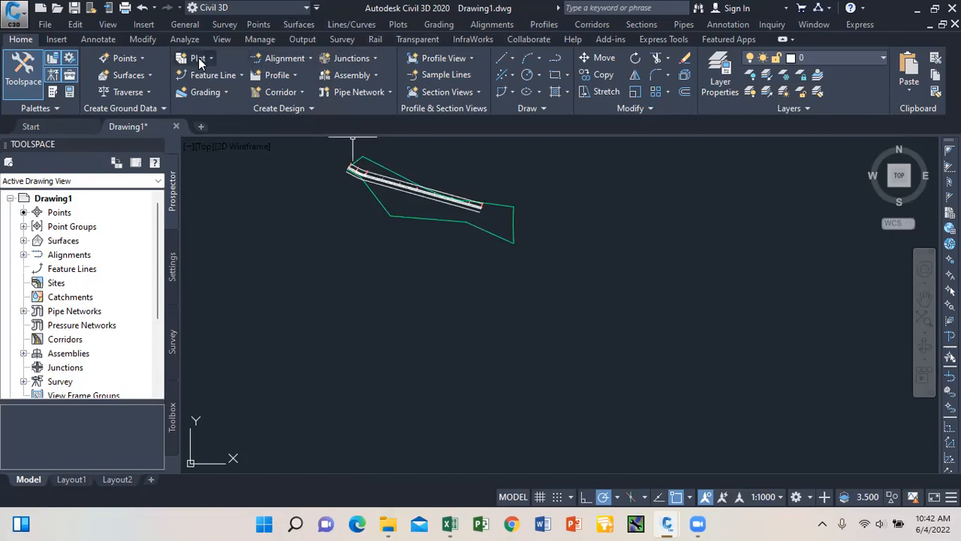
Sample a vic Surface1 surface profile along road 1 - (1).
click(288, 74)
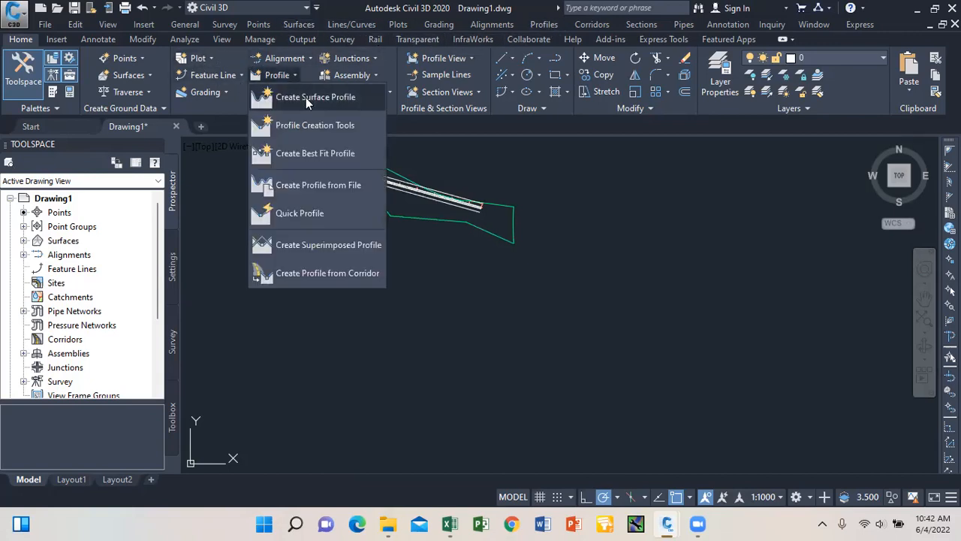
click(306, 101)
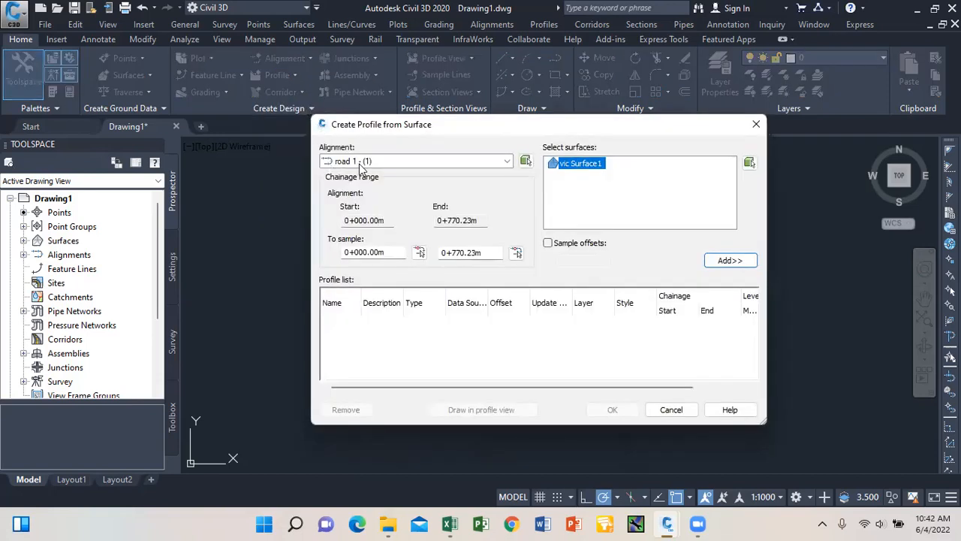
click(508, 162)
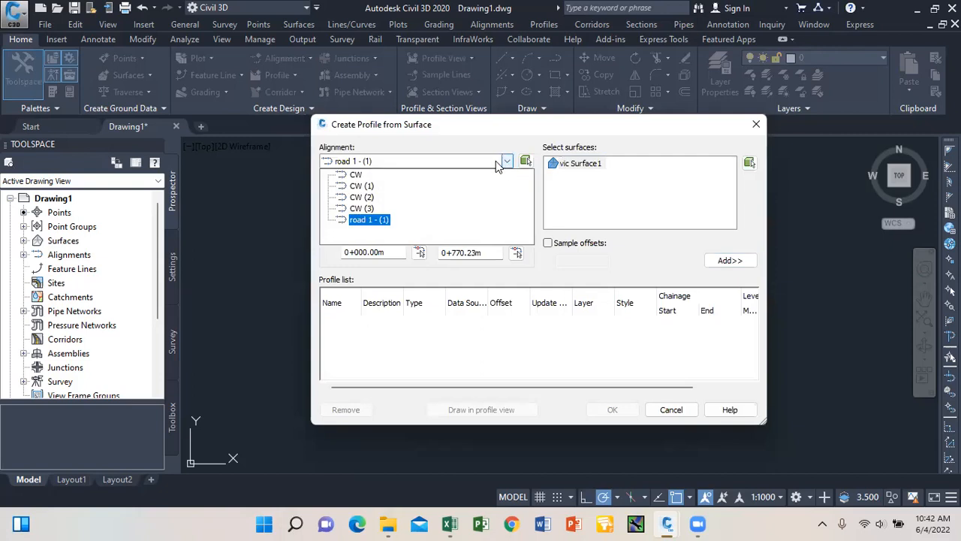
click(380, 218)
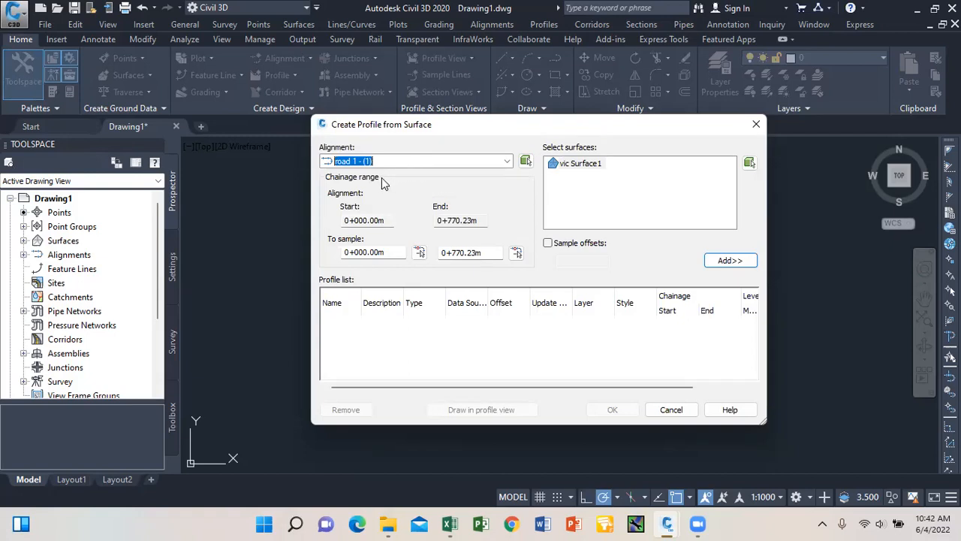
click(579, 163)
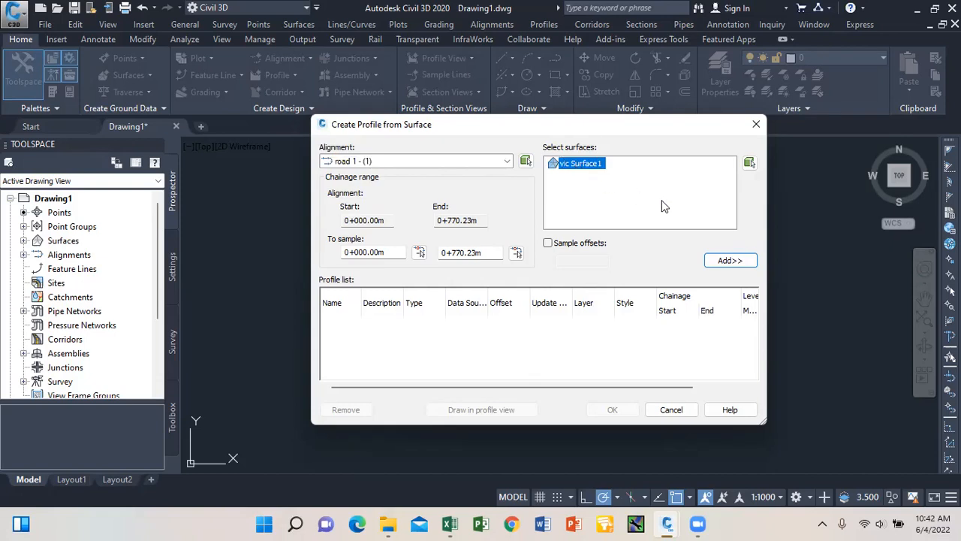
click(737, 261)
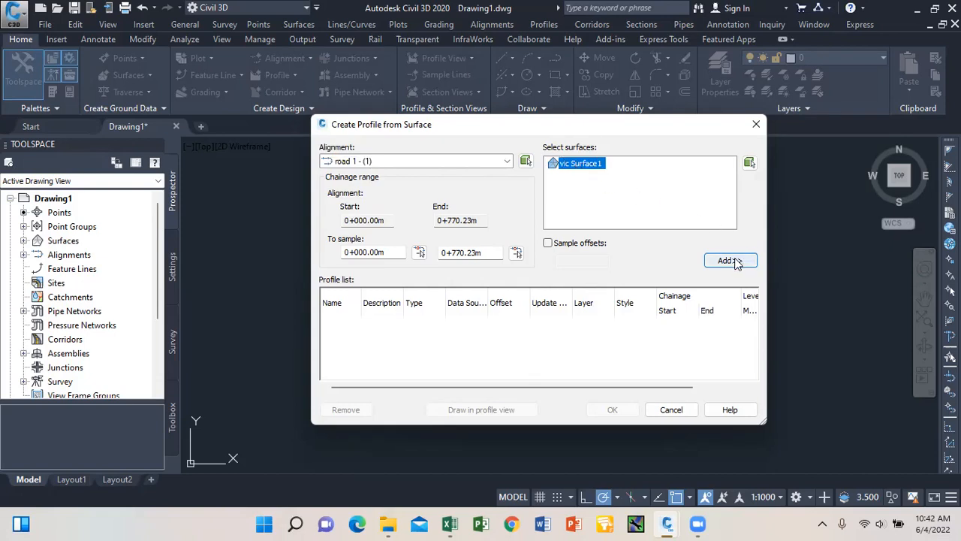
click(728, 261)
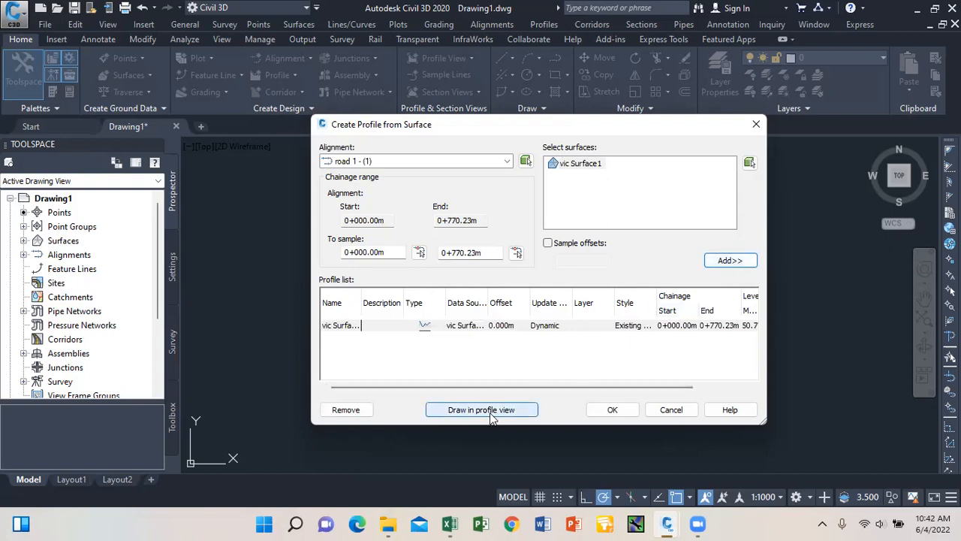
Keep road 1 - (1) as the alignment and draw the profile in a new profile view.
click(502, 164)
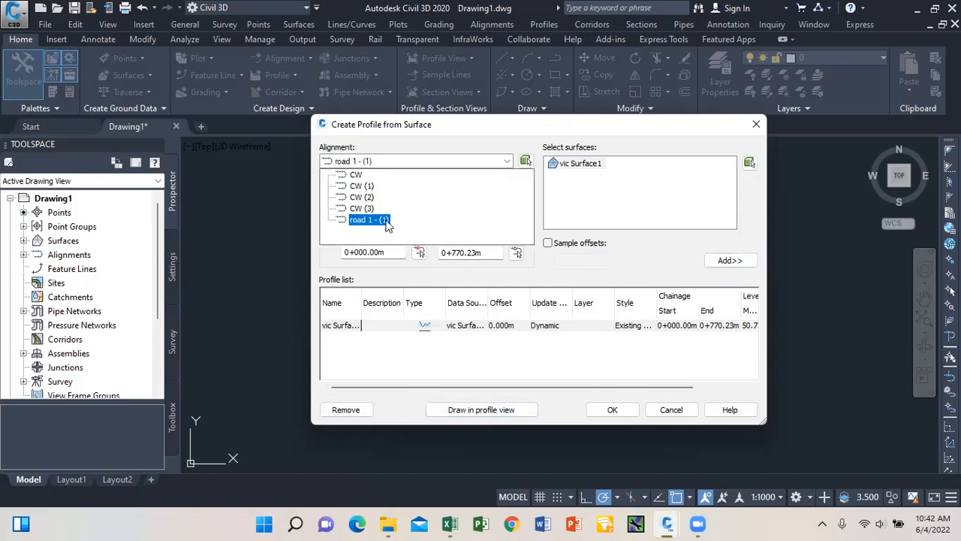
key(Up)
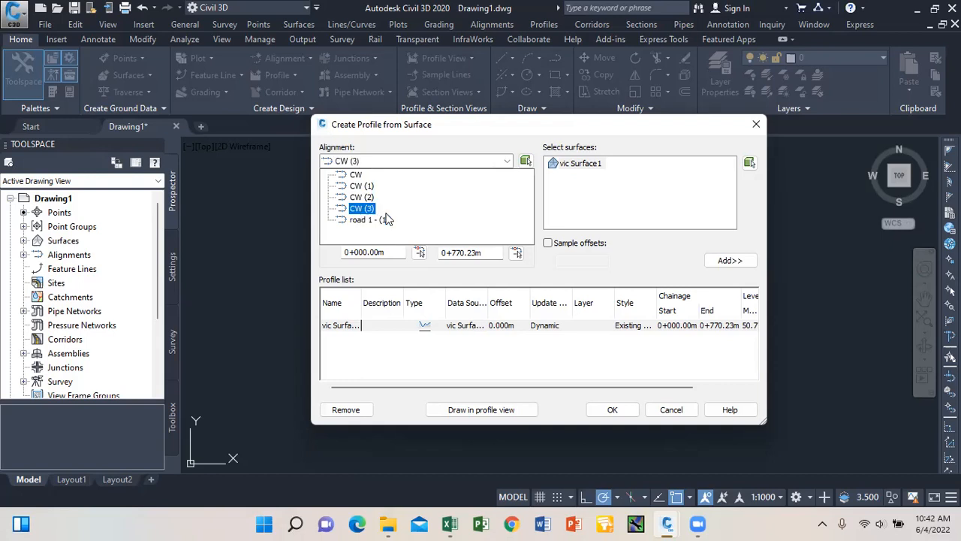
key(Down)
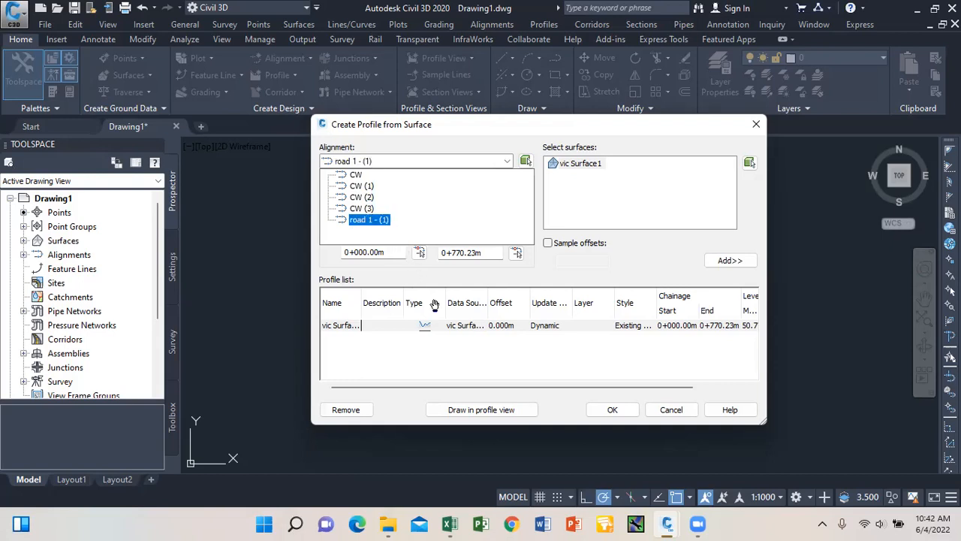
click(484, 410)
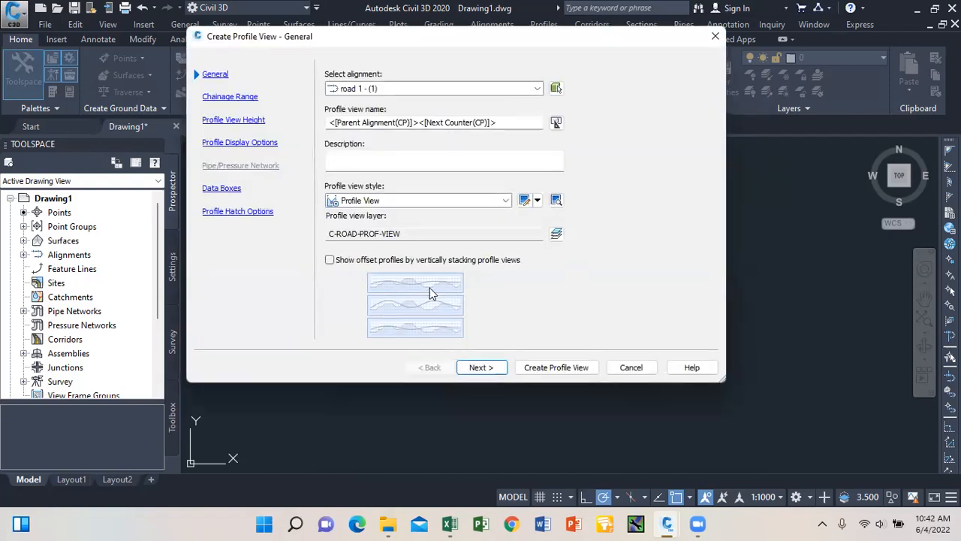
Create the road 1 profile view and place its origin in the drawing.
click(556, 368)
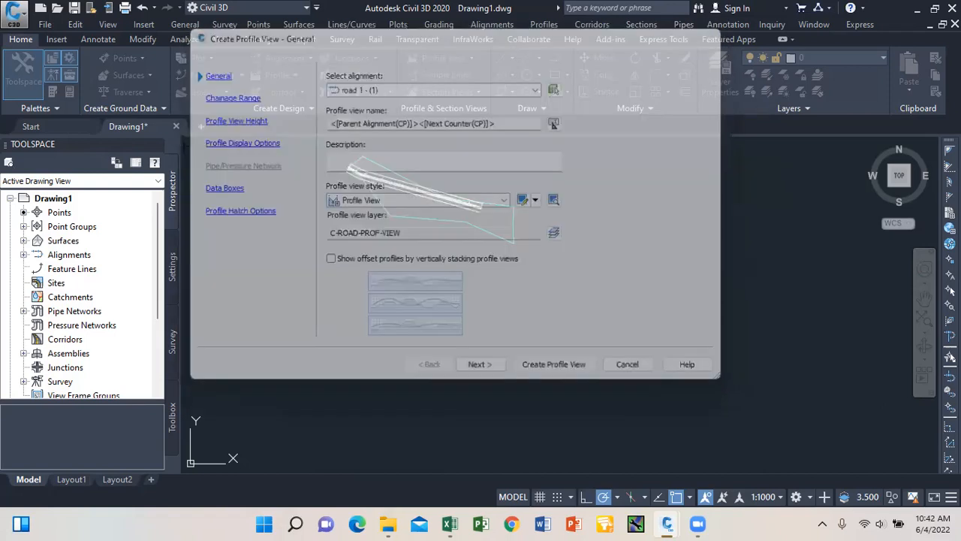
click(560, 376)
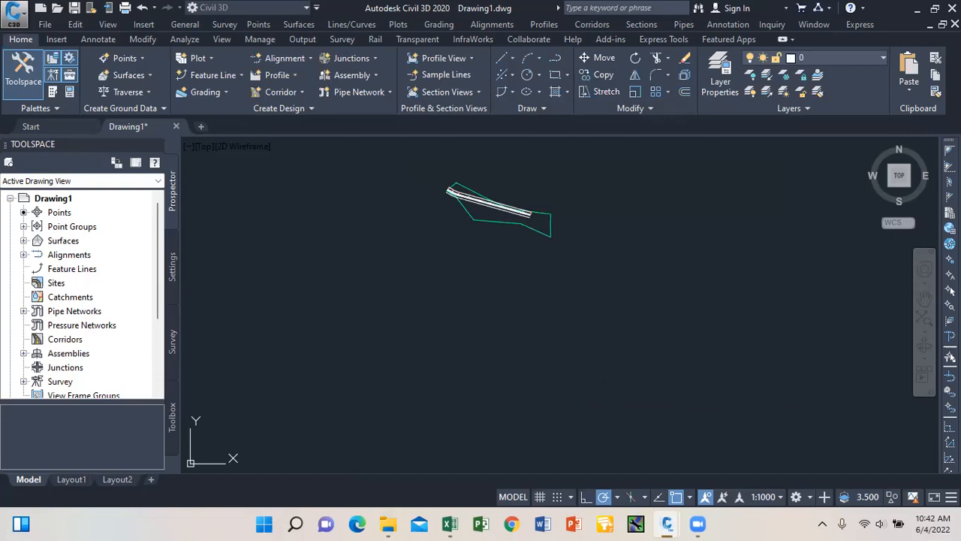
scroll(585, 368, up, 5)
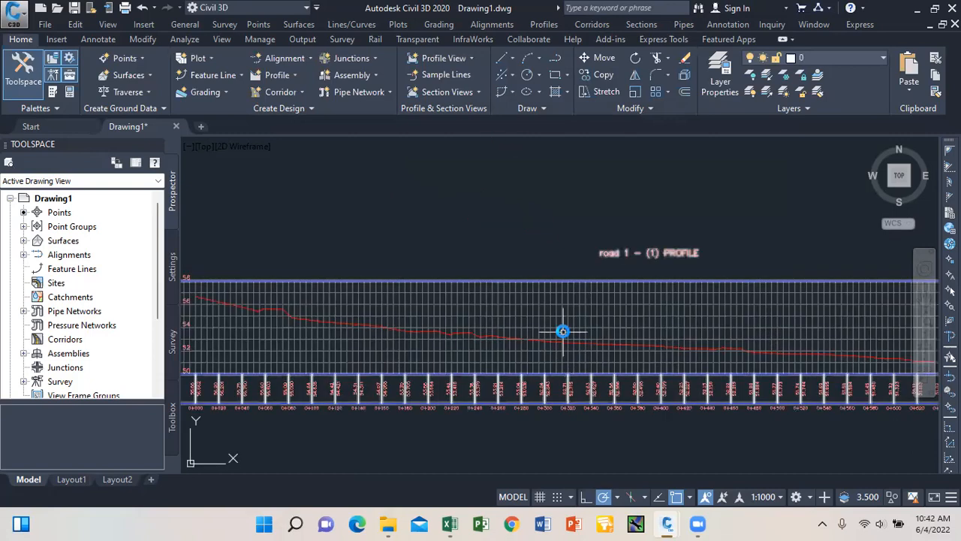
scroll(563, 328, down, 3)
scroll(472, 323, up, 1)
scroll(443, 327, up, 1)
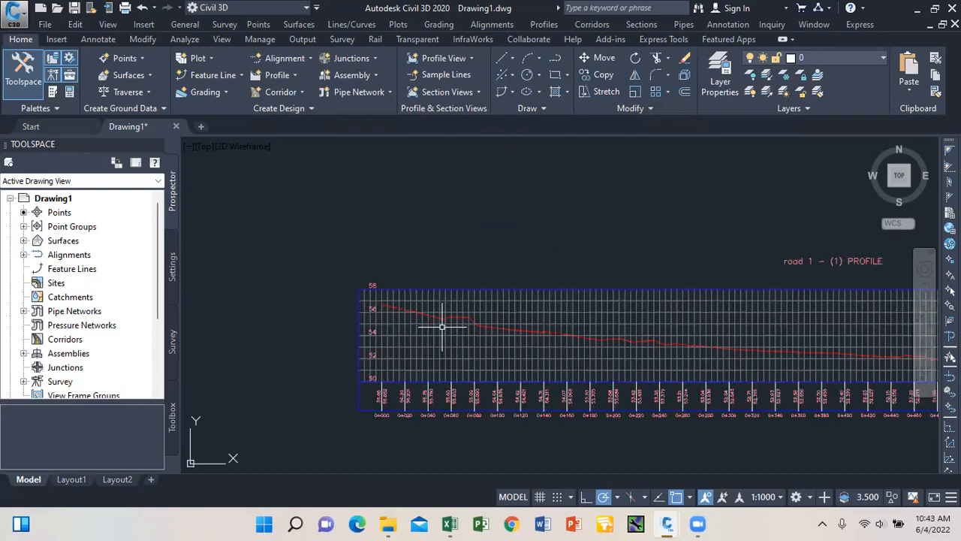
scroll(364, 296, down, 1)
scroll(461, 322, down, 1)
scroll(481, 322, up, 1)
scroll(496, 325, down, 3)
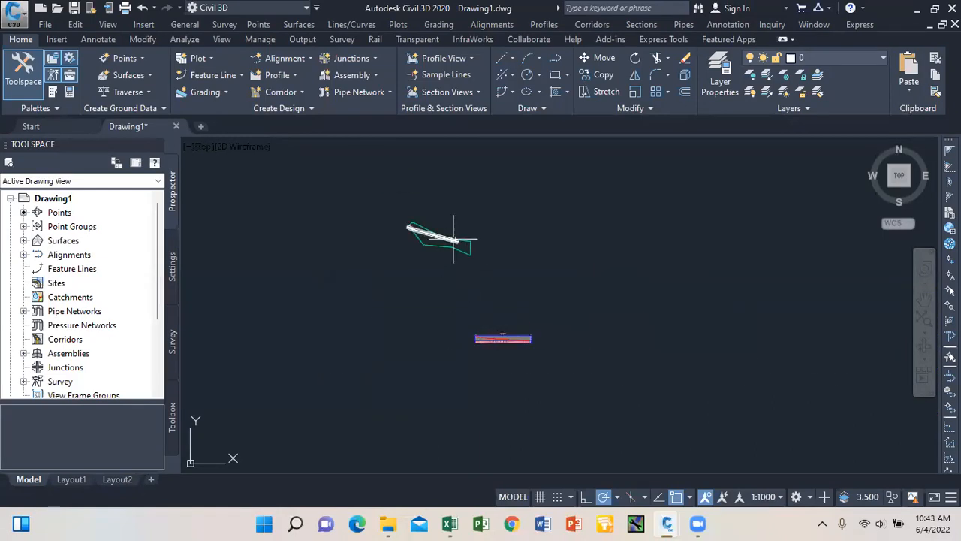
Stretch the road 1 alignment's end grip to a perpendicular snap point.
scroll(444, 227, up, 6)
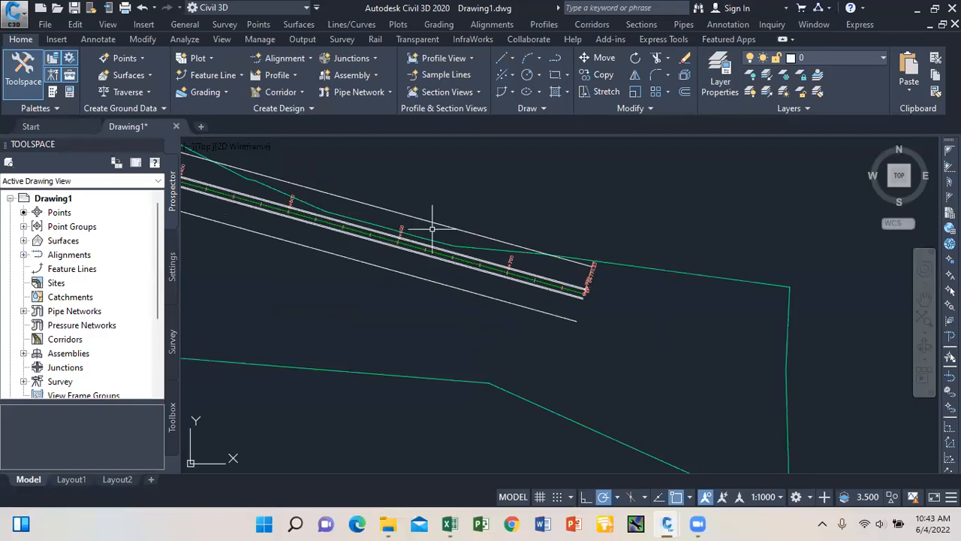
scroll(525, 274, up, 2)
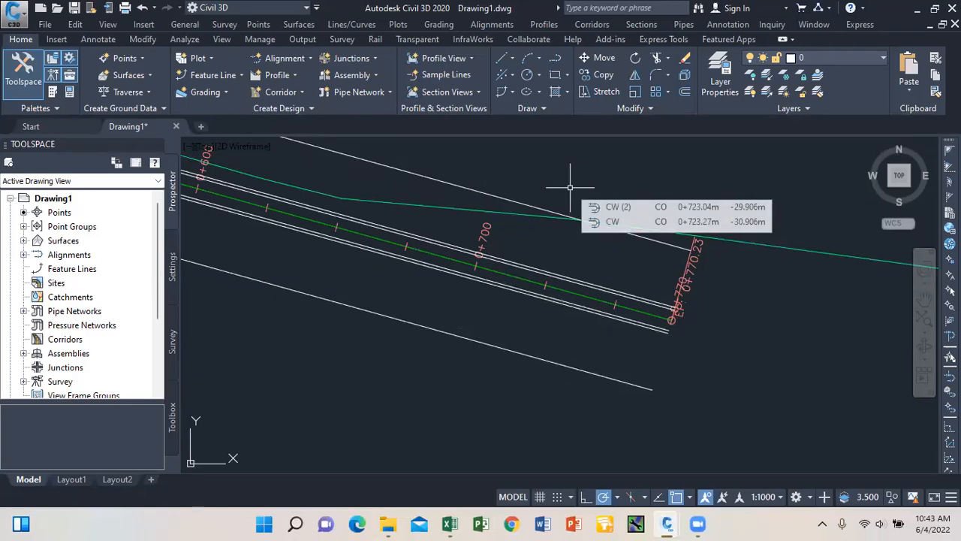
scroll(570, 236, down, 3)
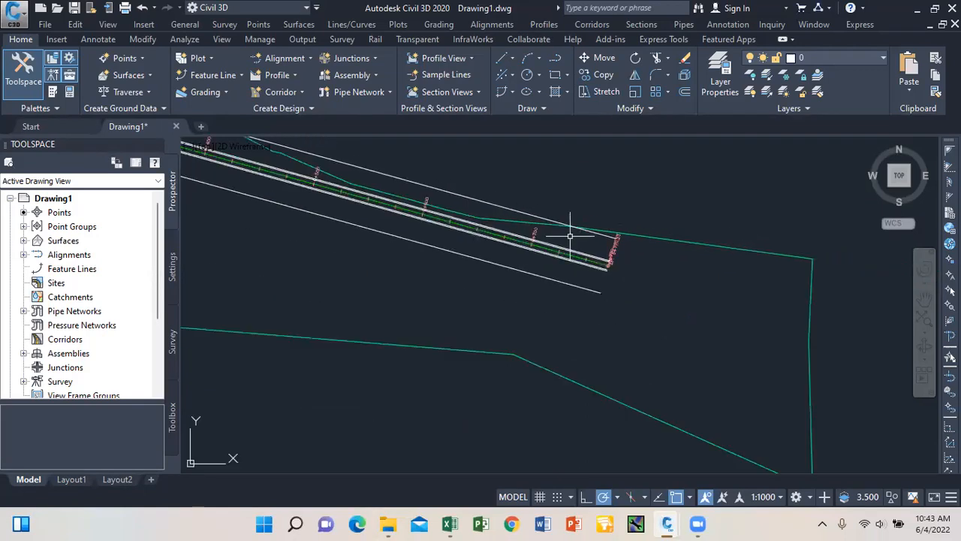
scroll(570, 236, down, 5)
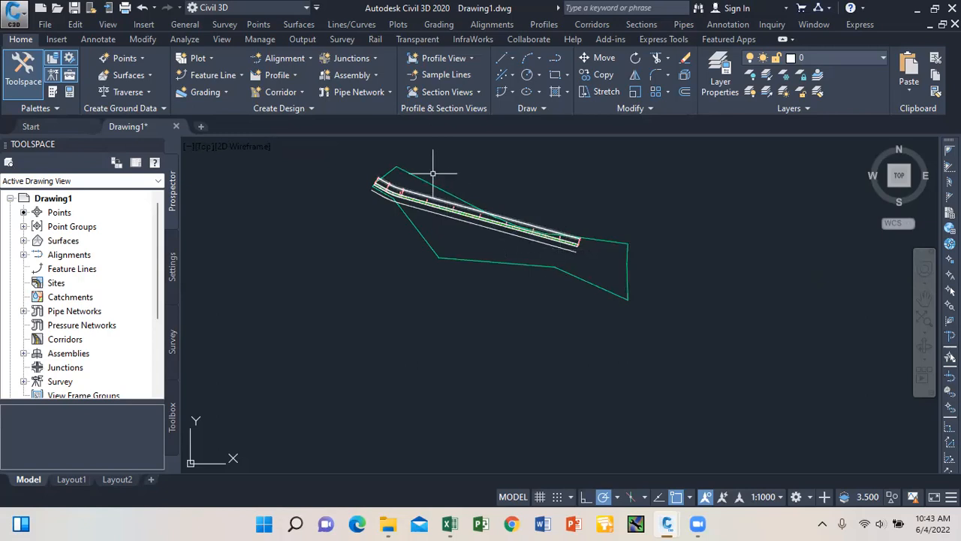
scroll(396, 170, up, 2)
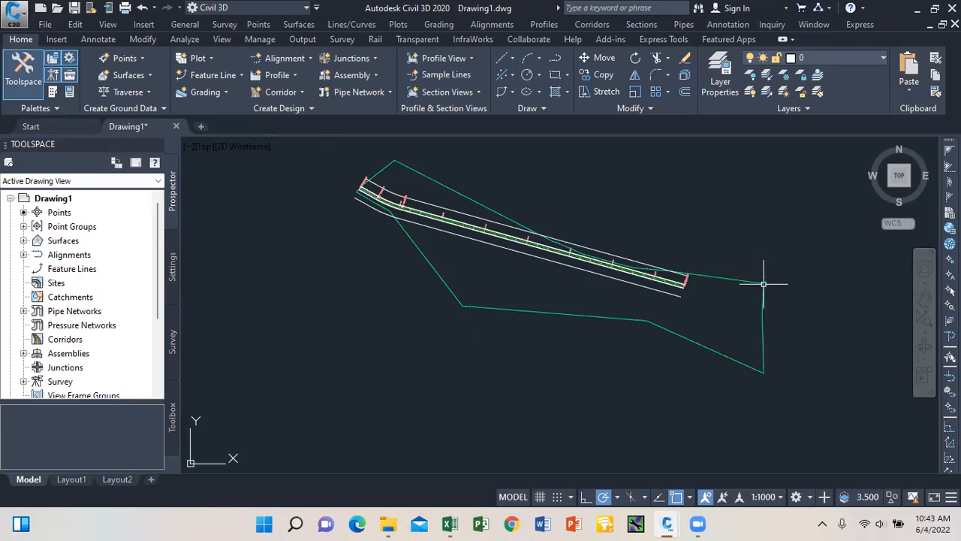
scroll(702, 295, up, 3)
scroll(684, 295, up, 1)
click(579, 223)
scroll(643, 283, down, 2)
click(623, 260)
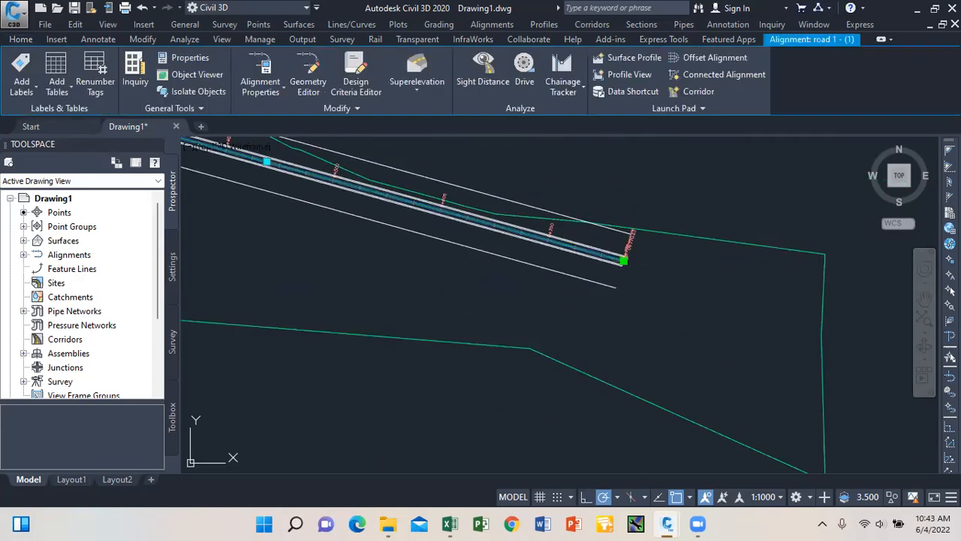
click(636, 217)
Zoom around the plan and clear the road 1 alignment selection.
scroll(575, 226, down, 4)
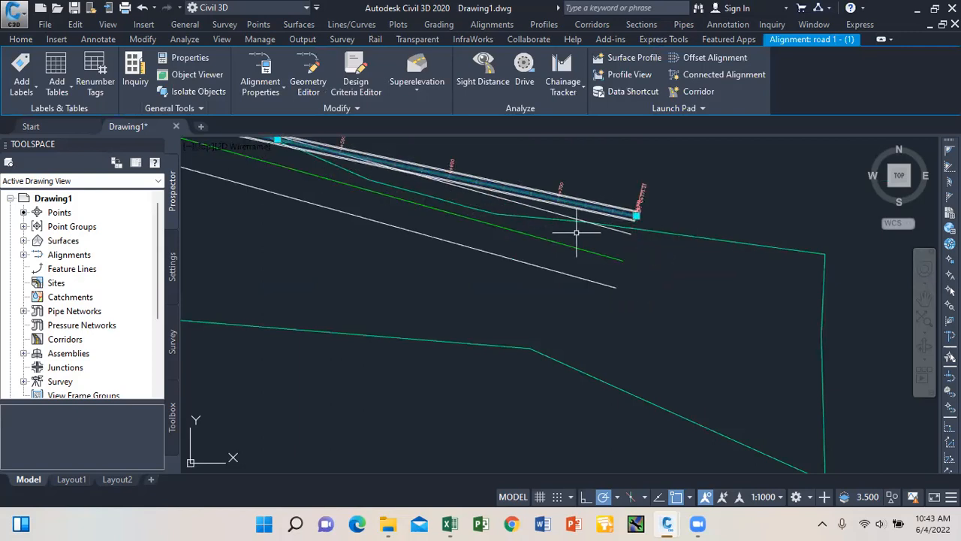
scroll(593, 293, down, 3)
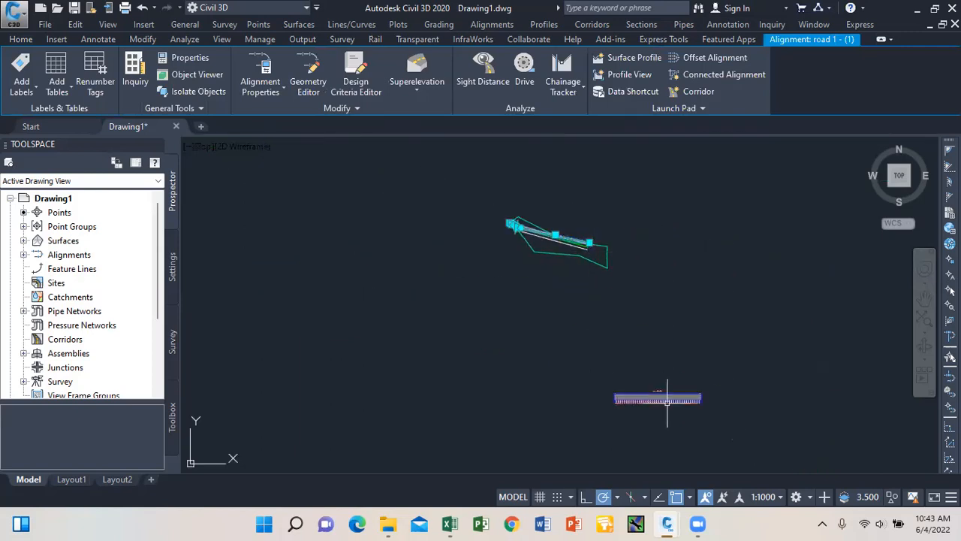
scroll(650, 392, up, 4)
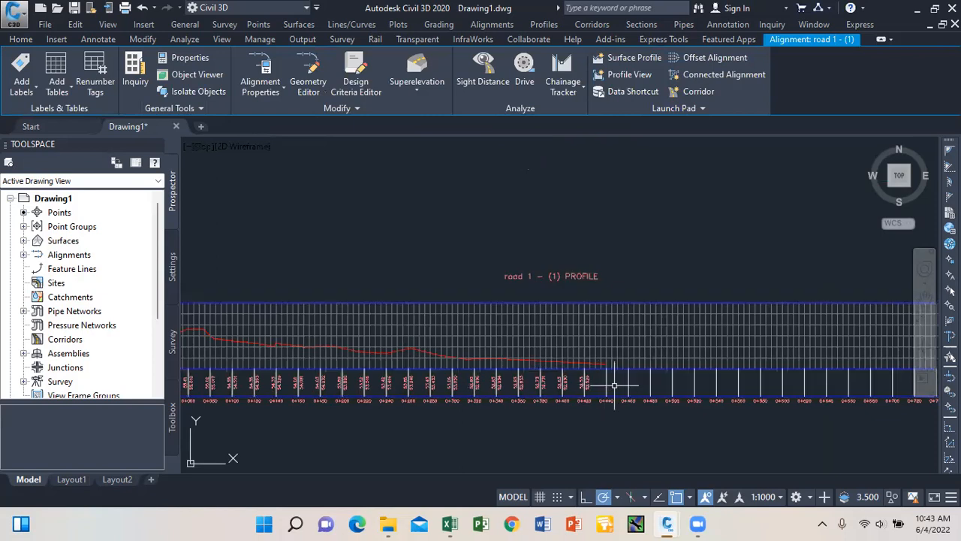
scroll(571, 373, down, 3)
scroll(567, 371, up, 6)
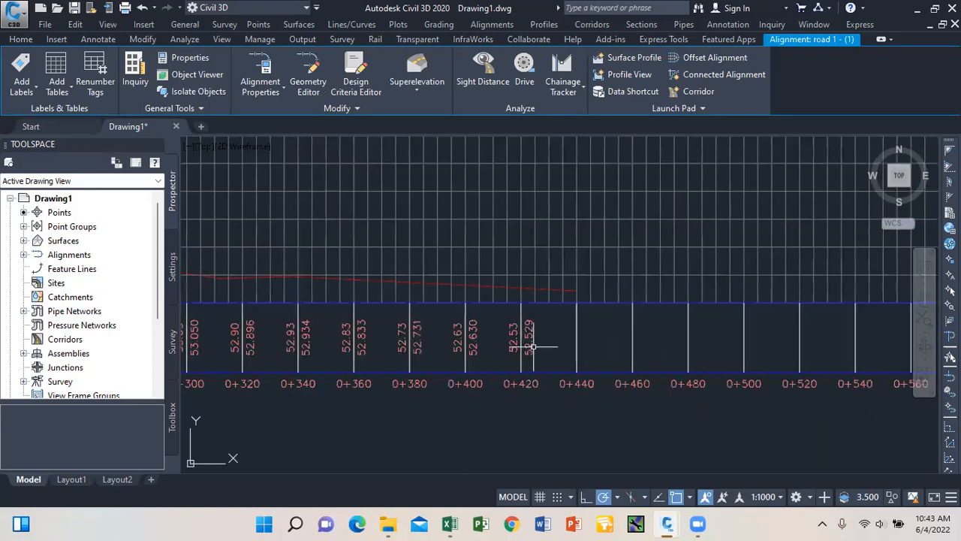
scroll(530, 332, down, 2)
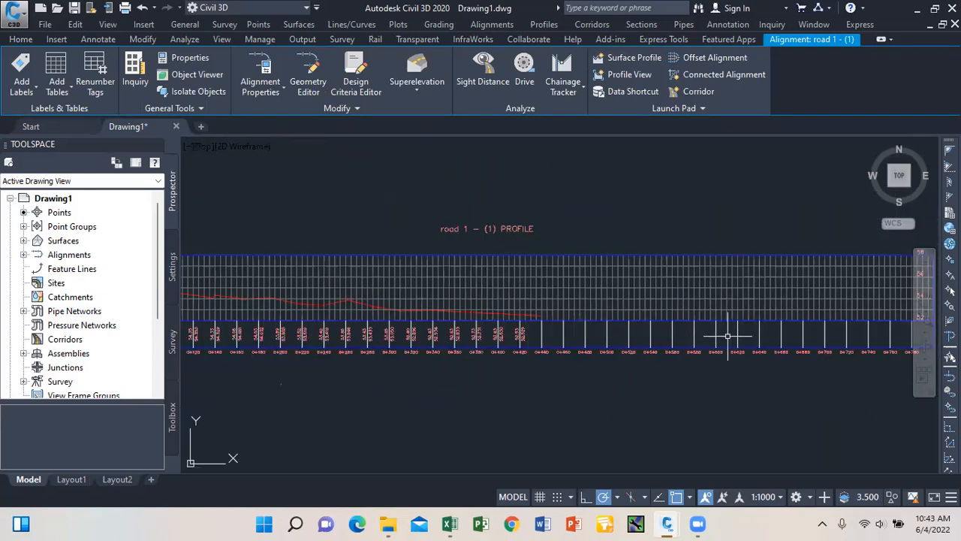
scroll(549, 333, down, 2)
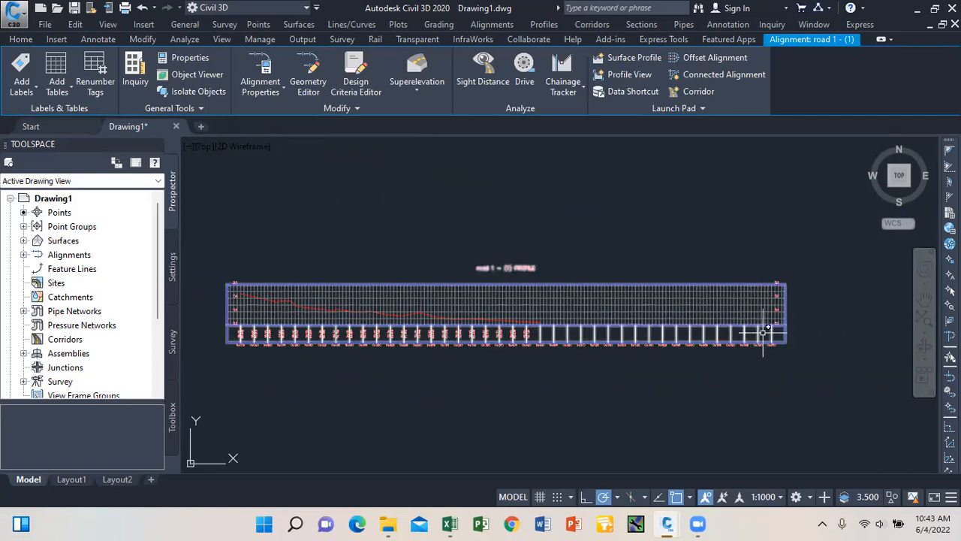
scroll(750, 361, down, 5)
scroll(646, 214, up, 5)
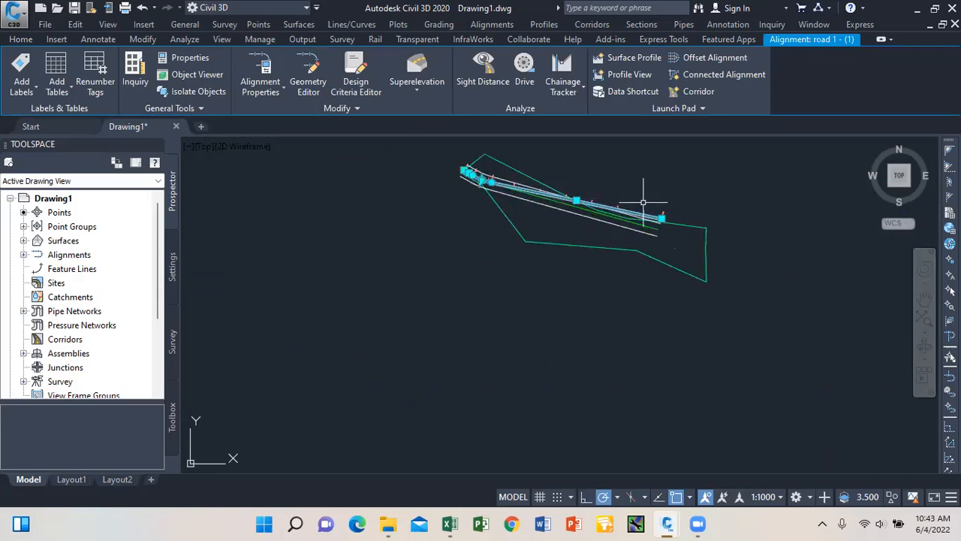
key(Escape)
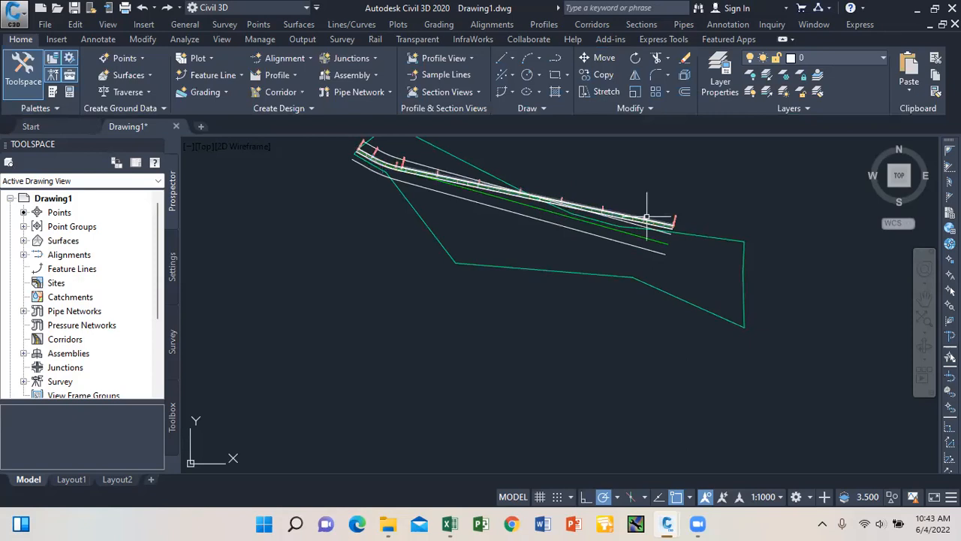
Return to the road 1 - (1) profile view showing the ground line from 56.8 to 52.5.
key(ctrl+z)
key(ctrl+z)
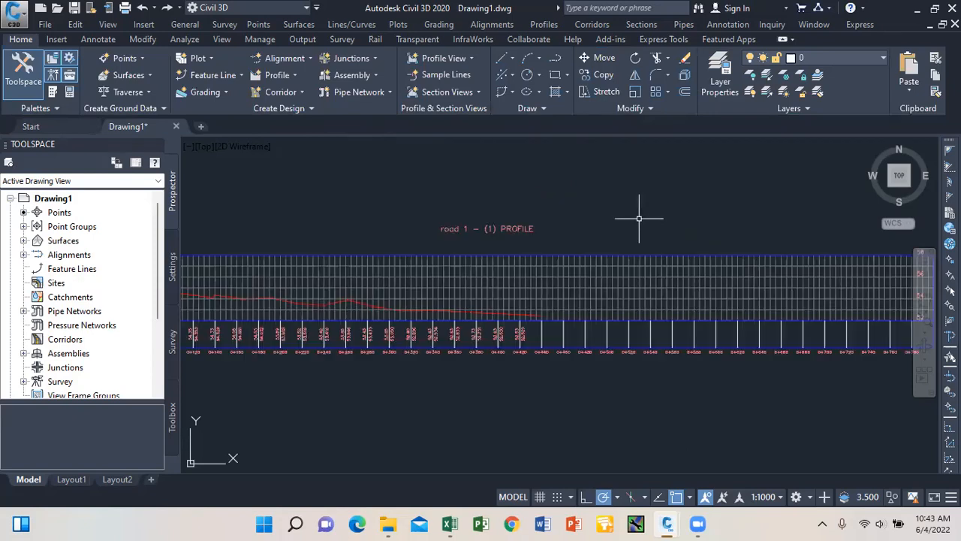
key(ctrl+z)
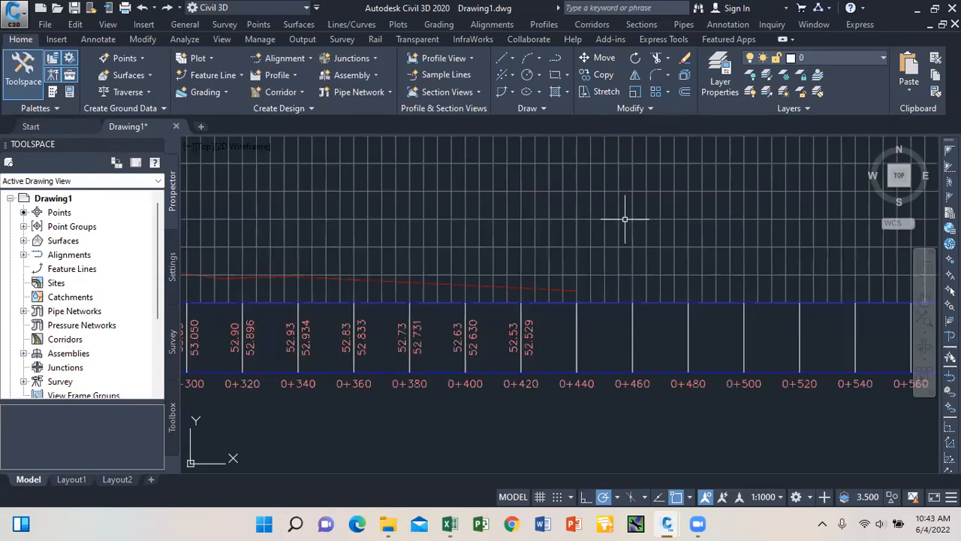
key(ctrl+z)
key(ctrl+z)
key(ctrl+z)
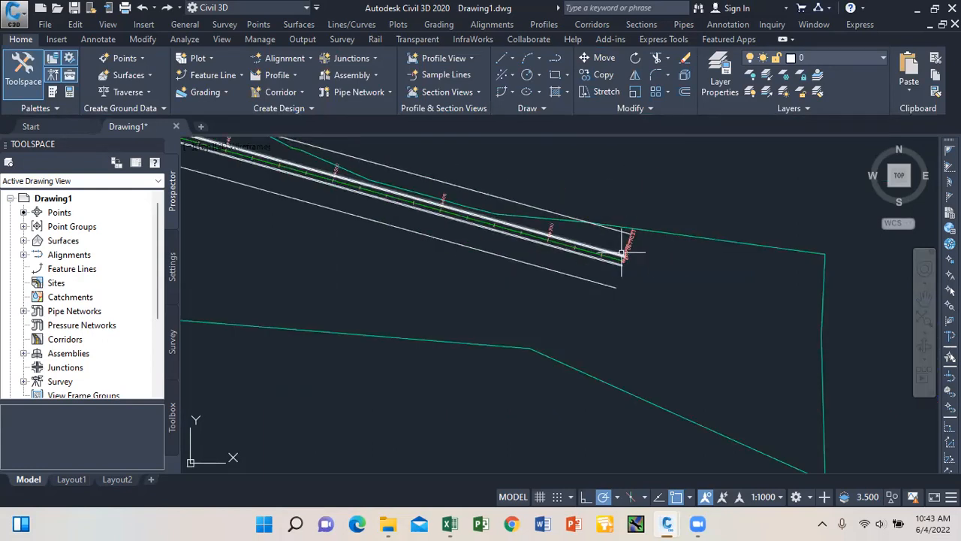
scroll(607, 248, down, 4)
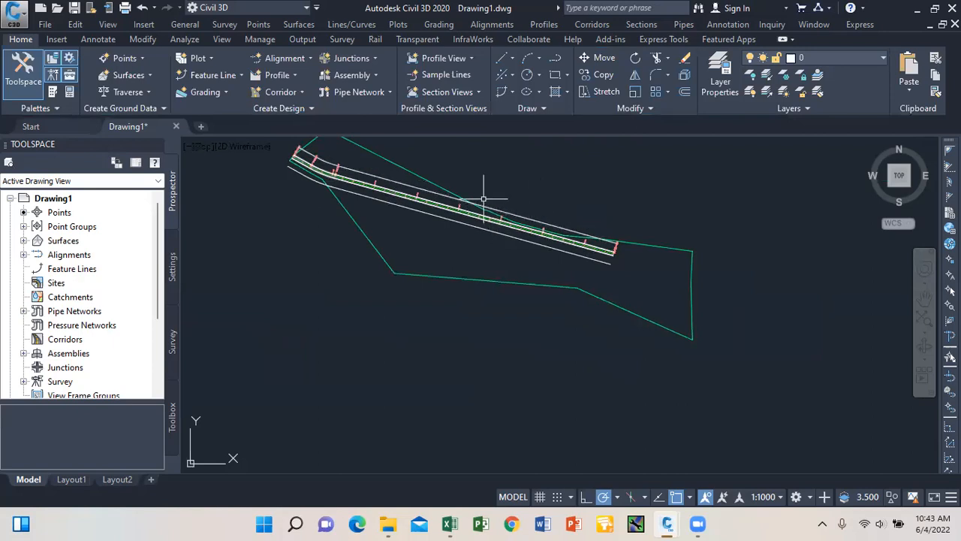
scroll(542, 209, down, 5)
scroll(623, 320, up, 7)
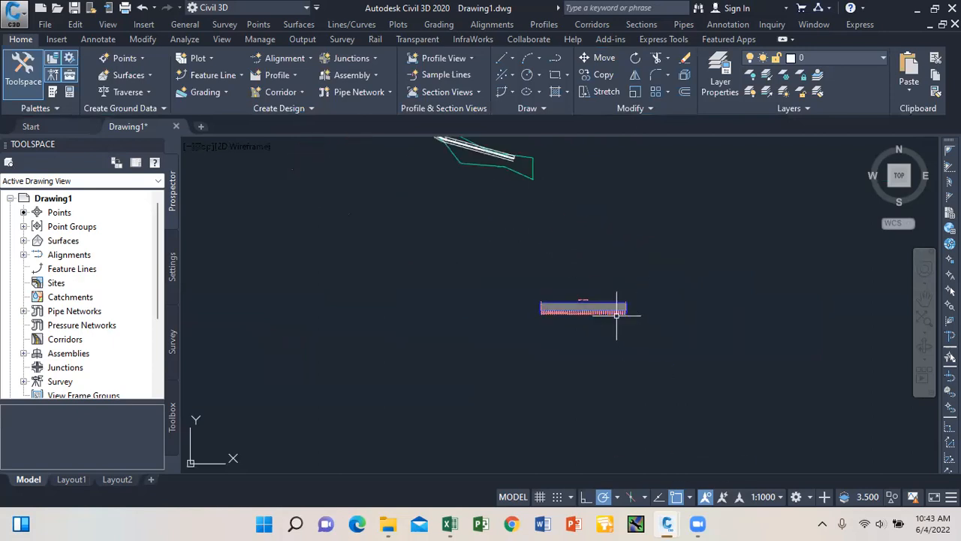
scroll(668, 317, up, 4)
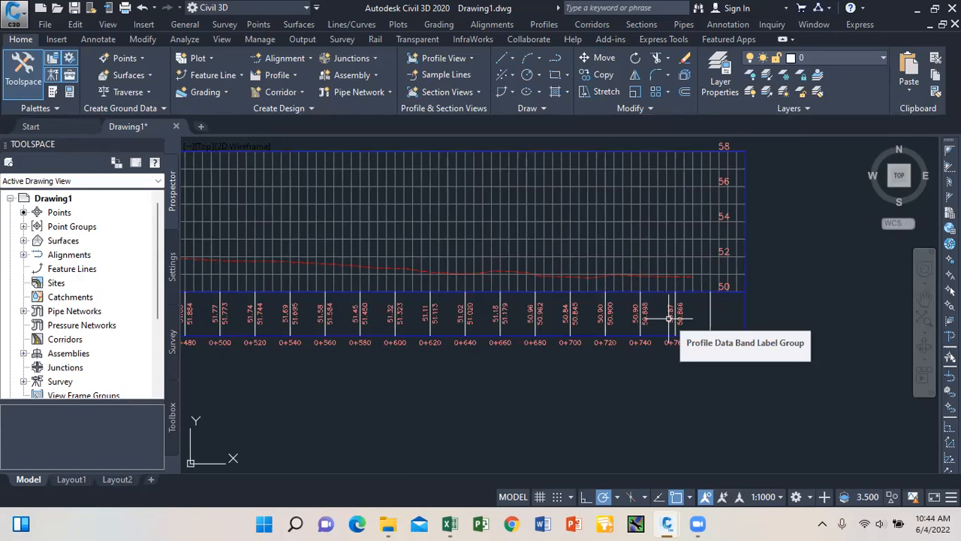
scroll(472, 290, down, 10)
scroll(547, 215, up, 4)
scroll(525, 214, up, 2)
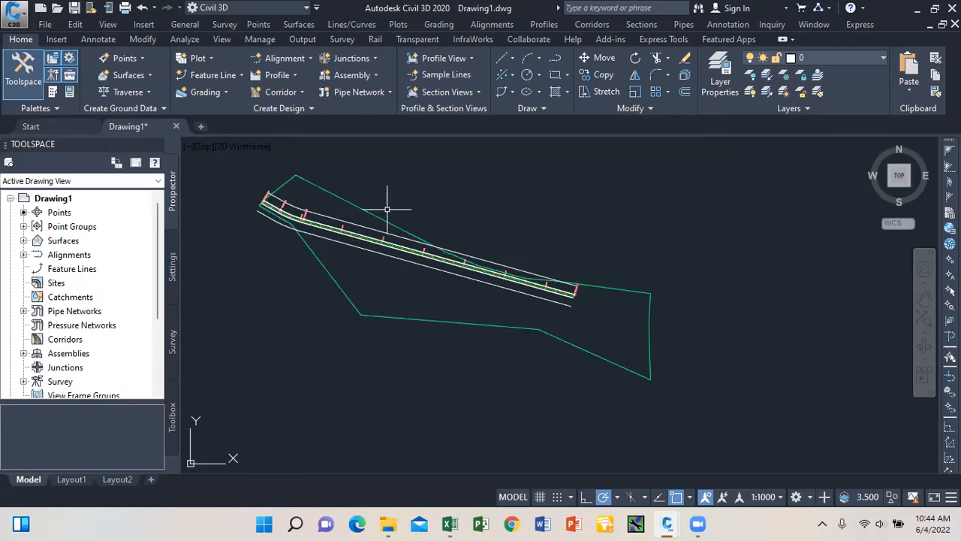
mouse_move(382, 218)
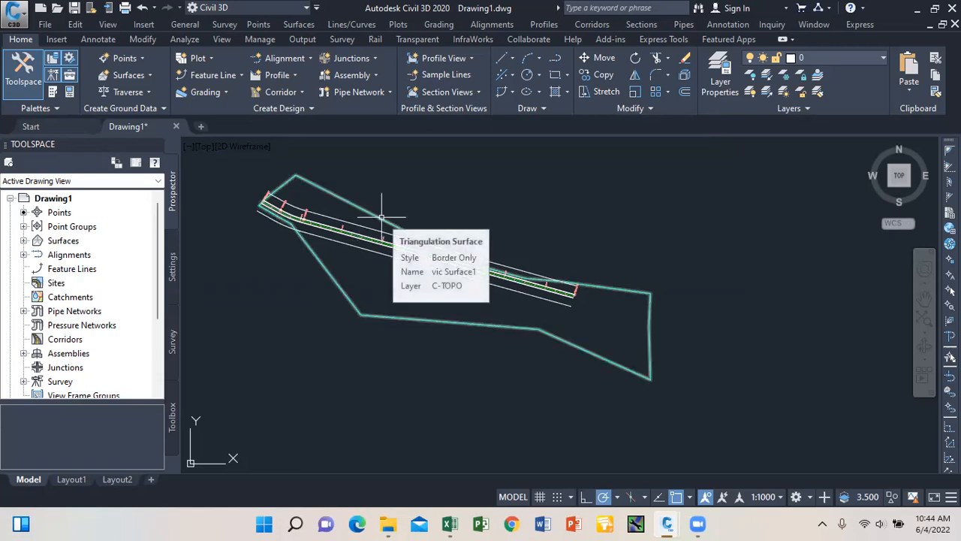
scroll(496, 203, down, 8)
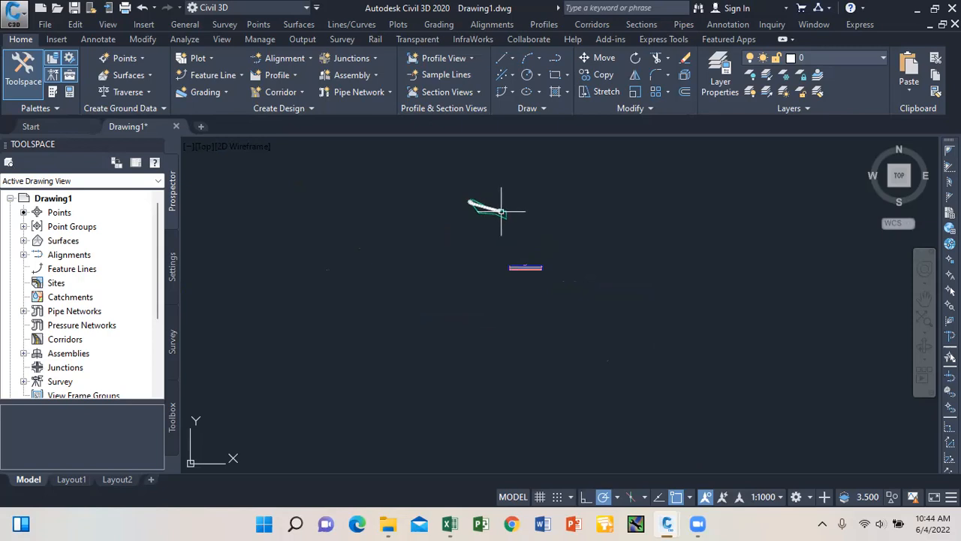
scroll(511, 266, up, 6)
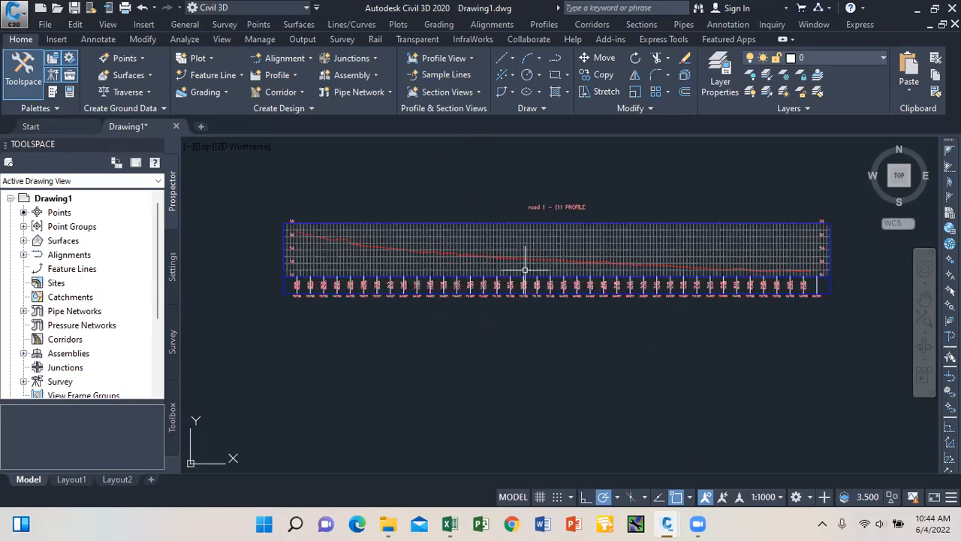
mouse_move(525, 269)
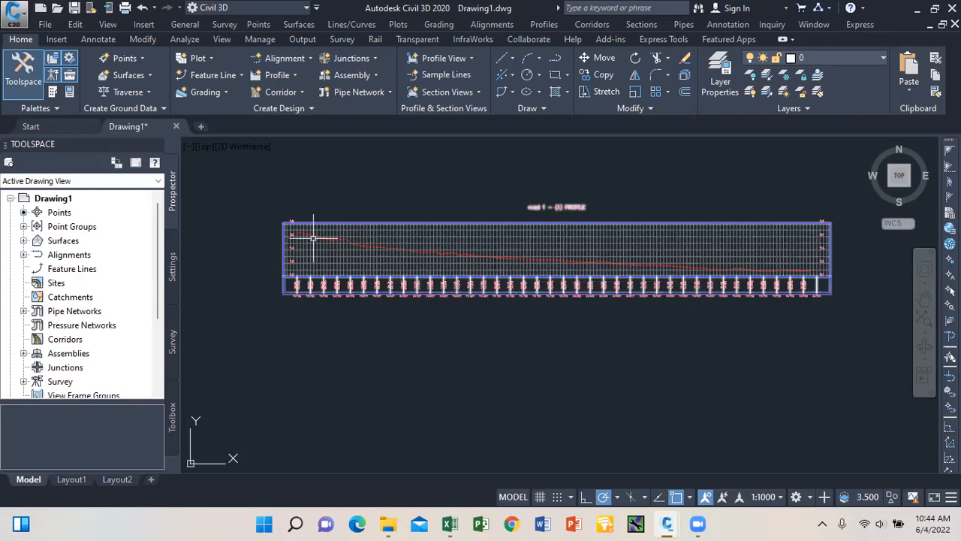
scroll(304, 236, up, 3)
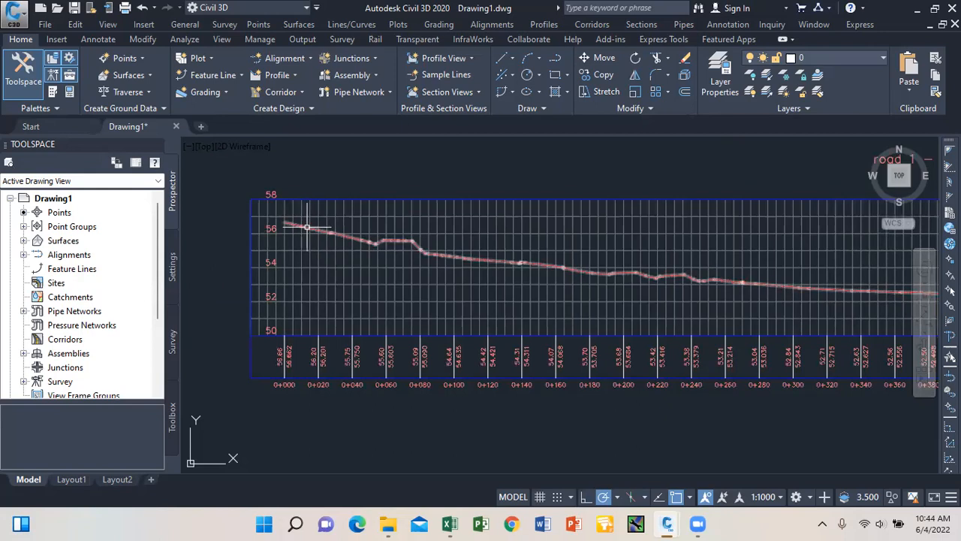
Start a straight line with its first point at the left start of the profile.
click(512, 58)
click(537, 81)
scroll(271, 221, up, 3)
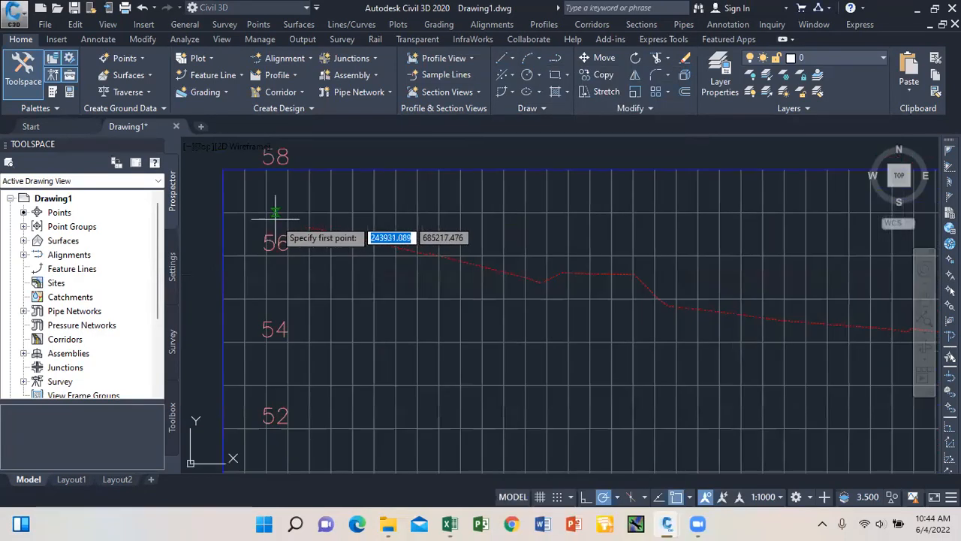
click(309, 226)
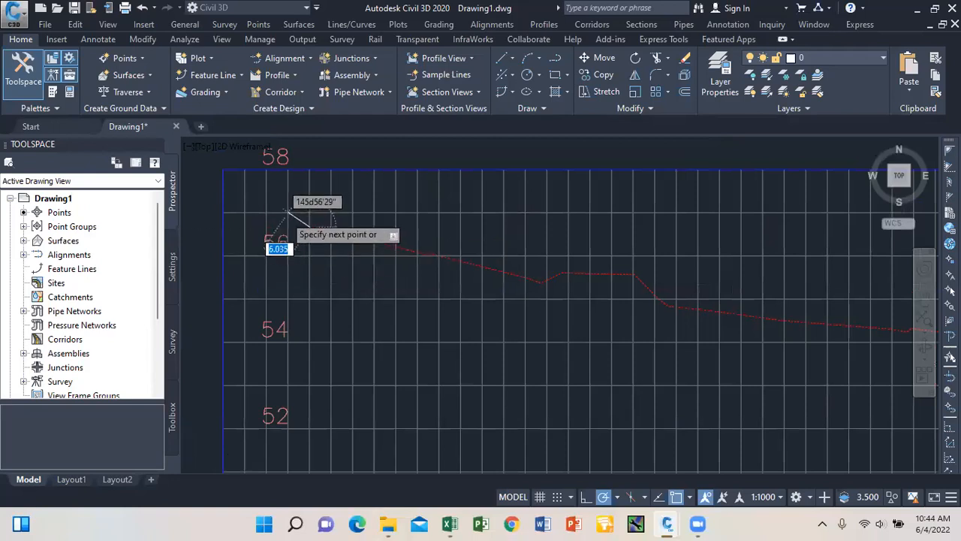
scroll(315, 236, down, 5)
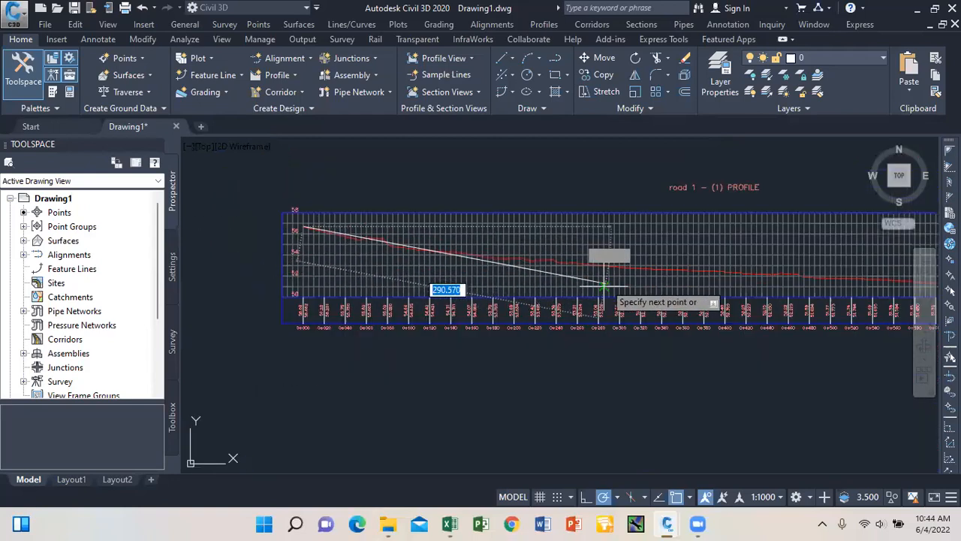
scroll(661, 298, up, 2)
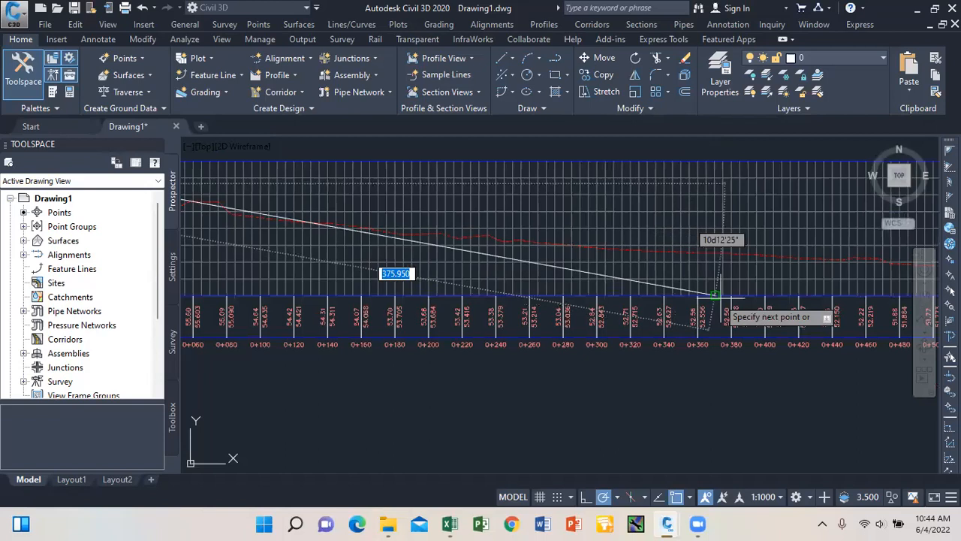
scroll(751, 298, down, 2)
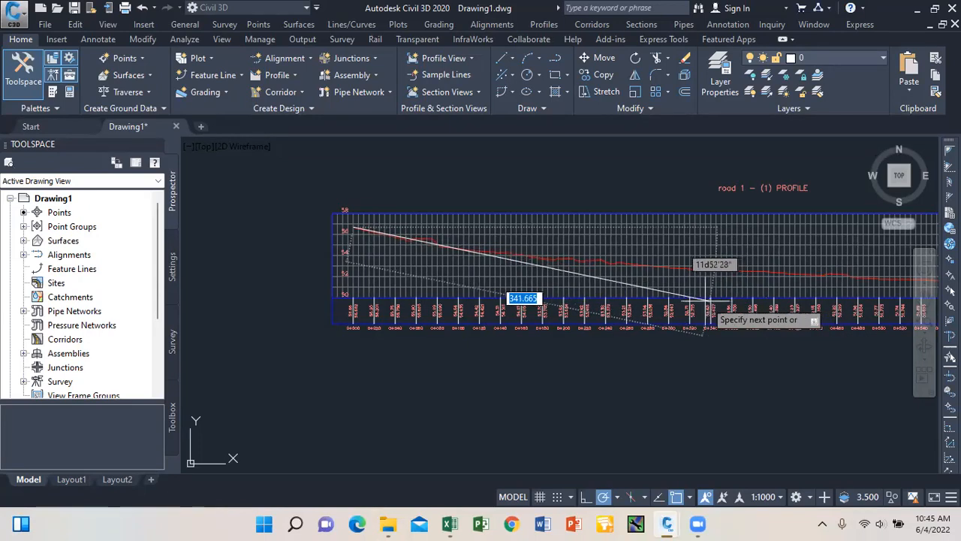
scroll(462, 262, up, 2)
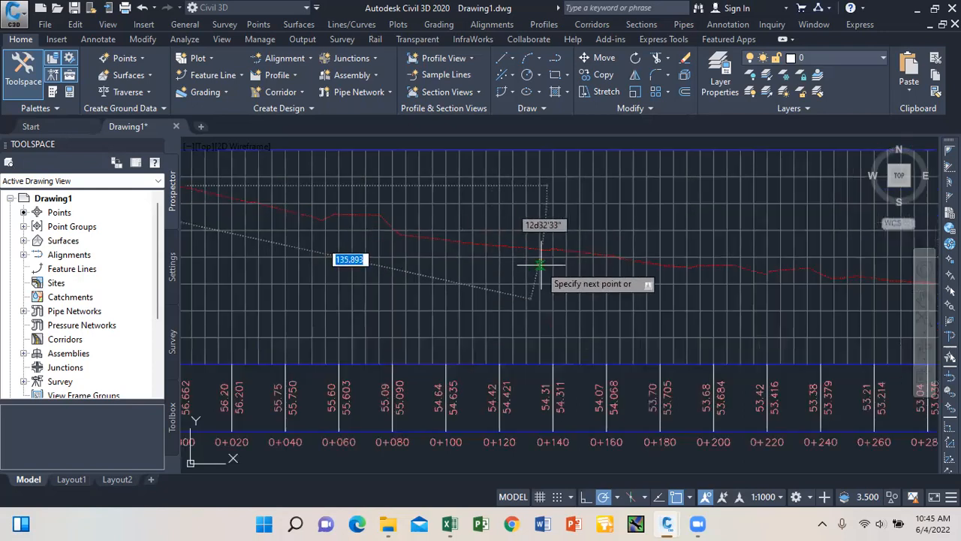
scroll(684, 286, down, 3)
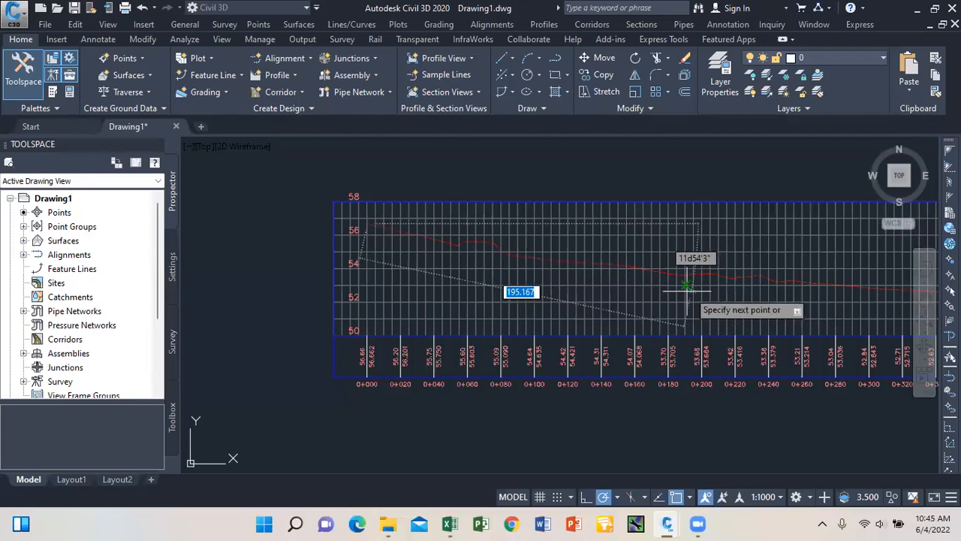
scroll(559, 248, down, 4)
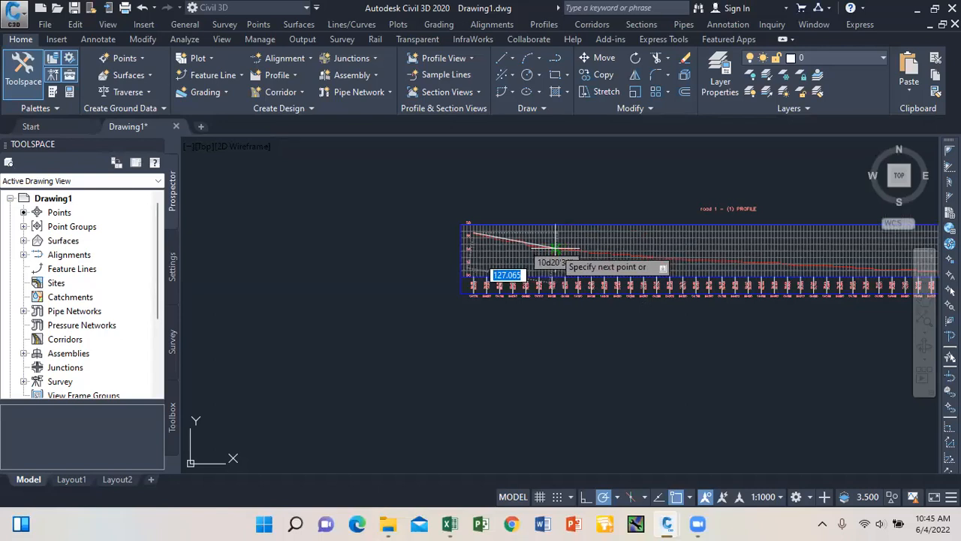
scroll(556, 248, up, 6)
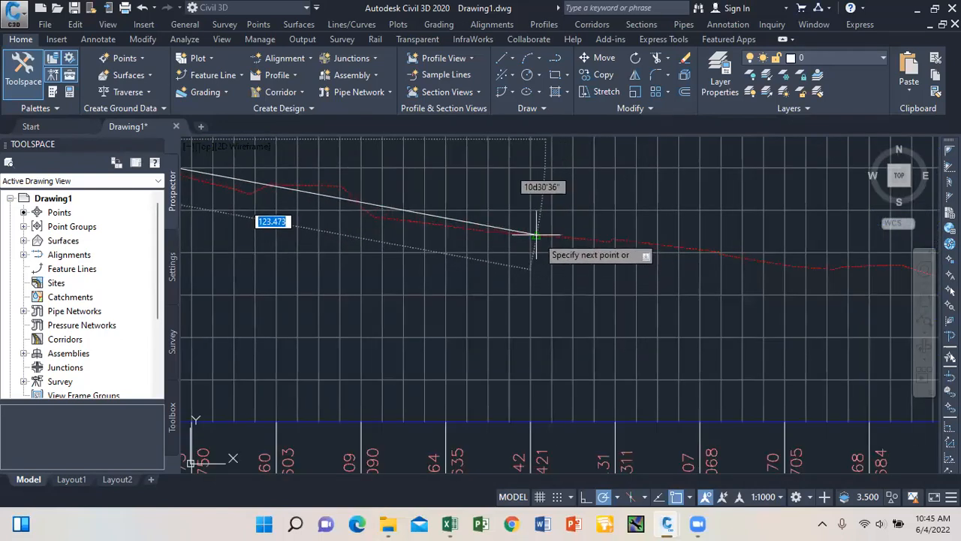
scroll(360, 270, down, 4)
scroll(356, 262, down, 2)
scroll(676, 280, up, 2)
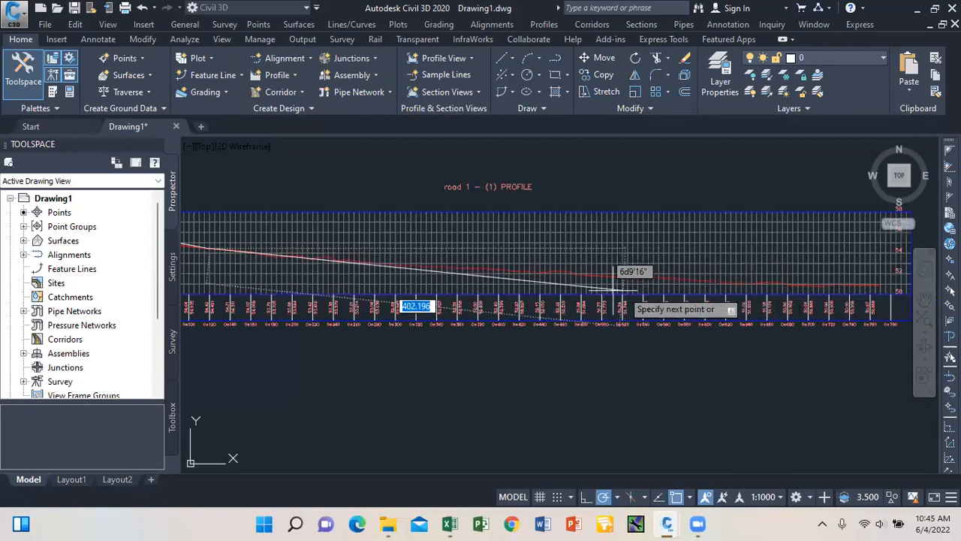
Add grade-line points along the ground line to about station 0+770 and end the line.
click(477, 268)
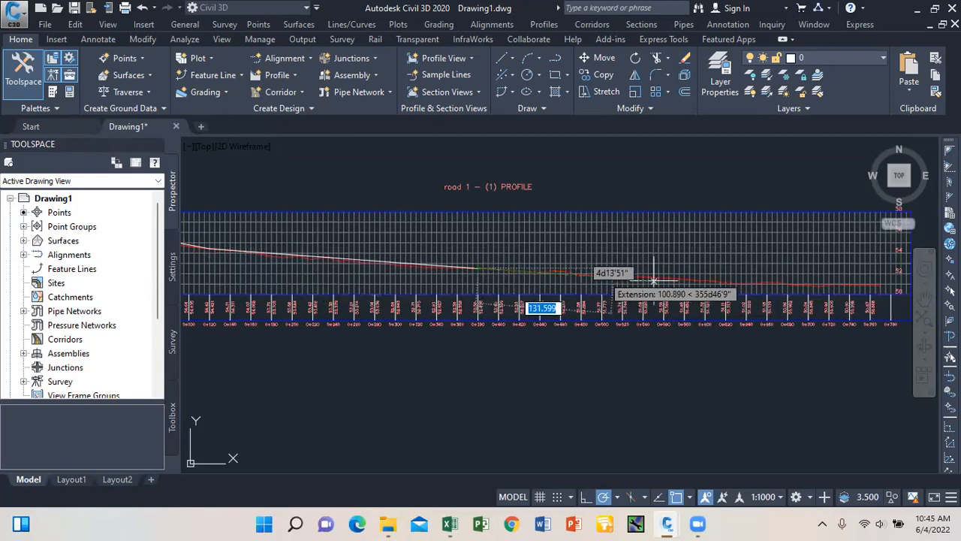
scroll(818, 290, up, 2)
scroll(652, 277, down, 4)
scroll(743, 276, up, 4)
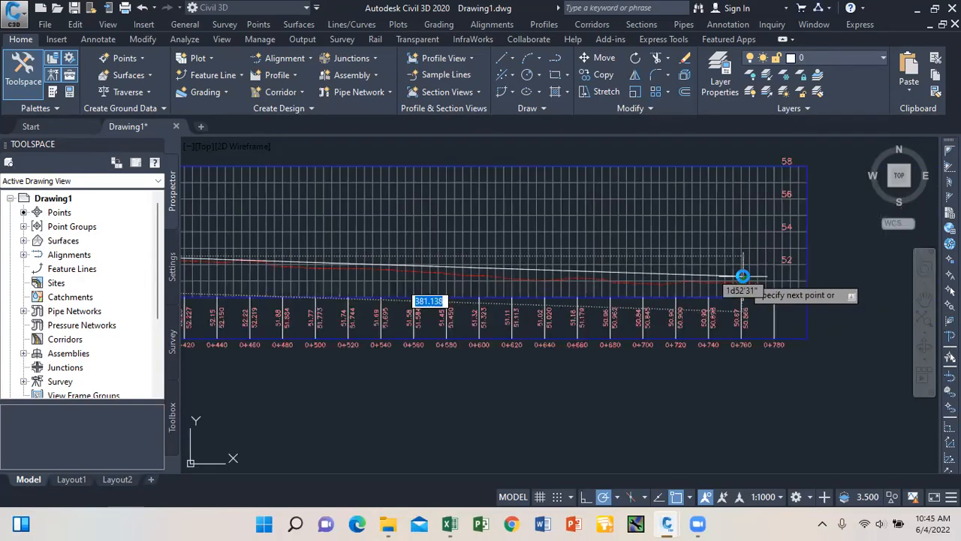
scroll(742, 276, up, 2)
click(743, 276)
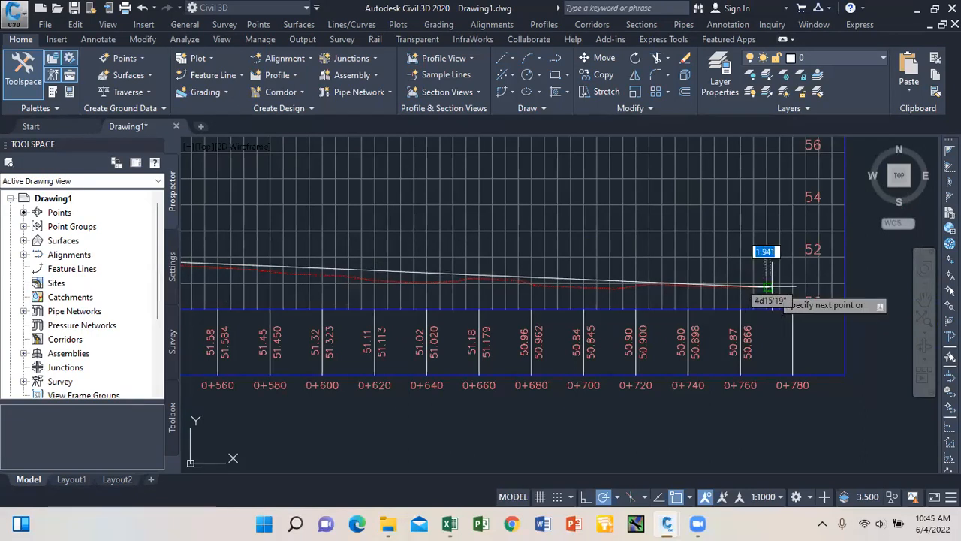
key(Return)
scroll(743, 272, down, 6)
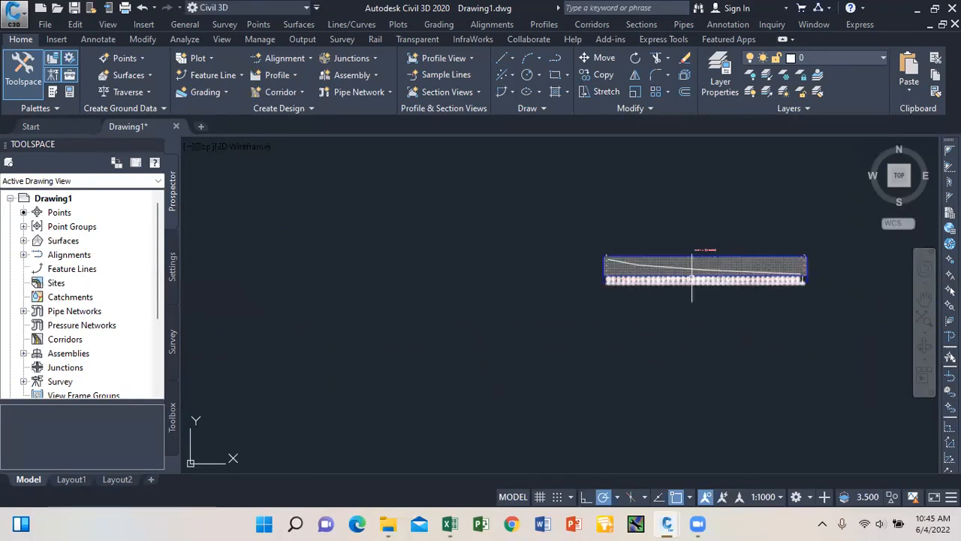
scroll(692, 278, up, 5)
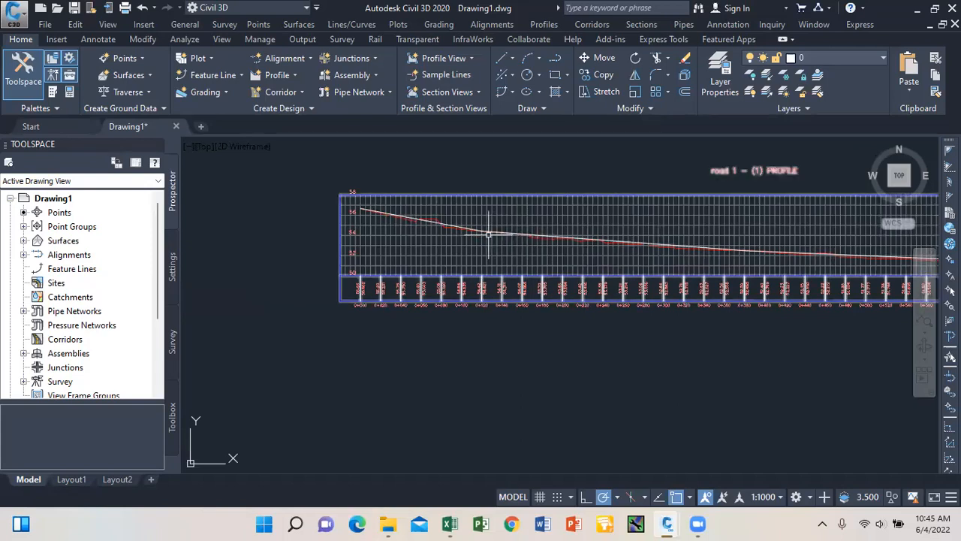
scroll(405, 235, down, 2)
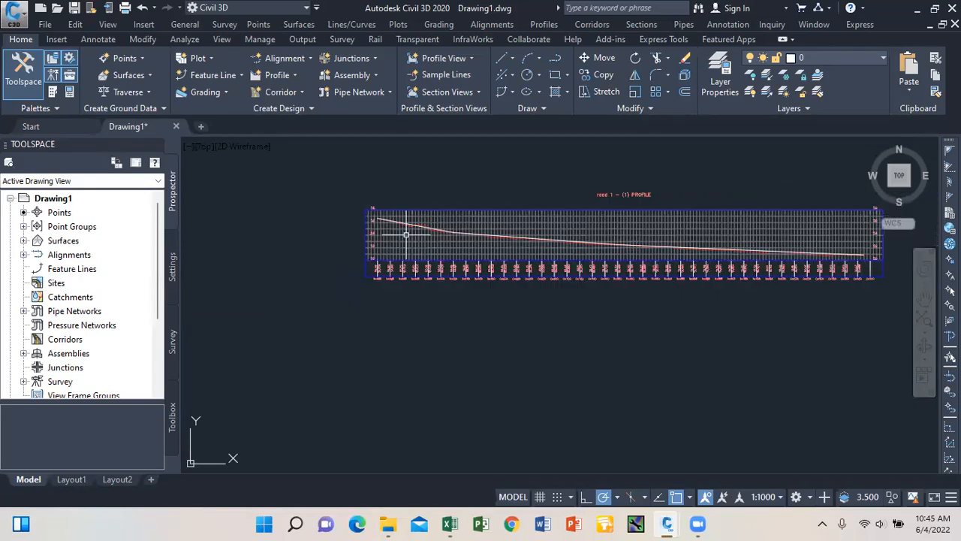
mouse_move(406, 236)
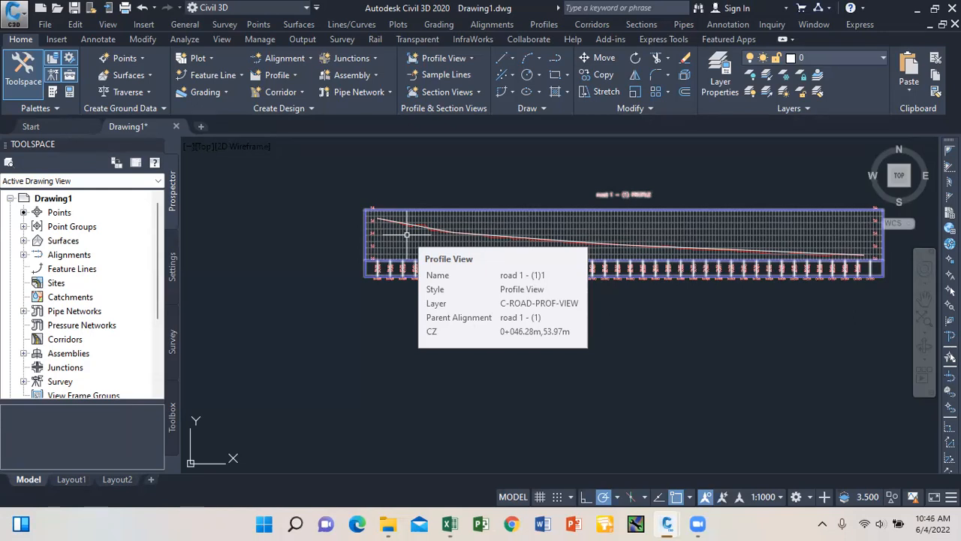
scroll(406, 235, up, 5)
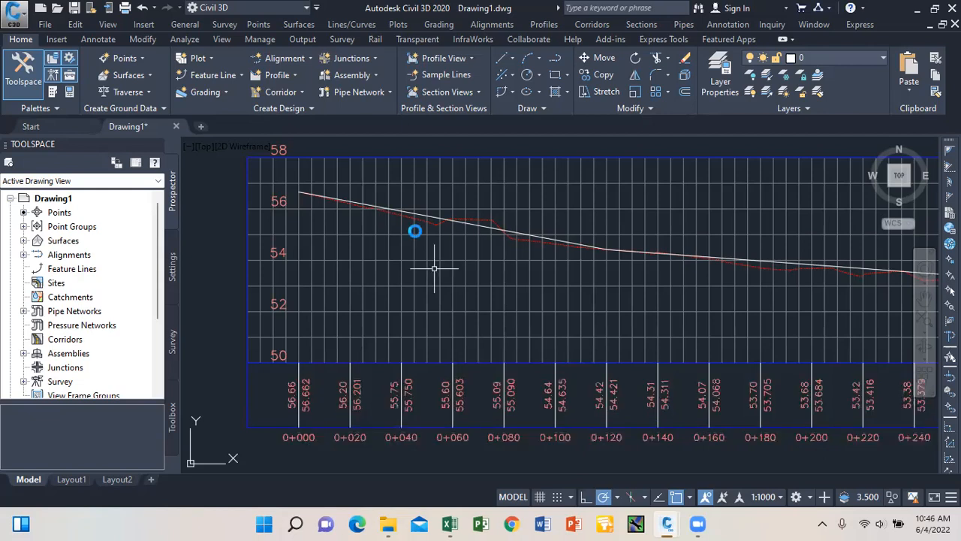
scroll(415, 230, down, 4)
scroll(530, 235, up, 4)
Set the middle sketched grade line's colour to Yellow in its Properties.
click(511, 248)
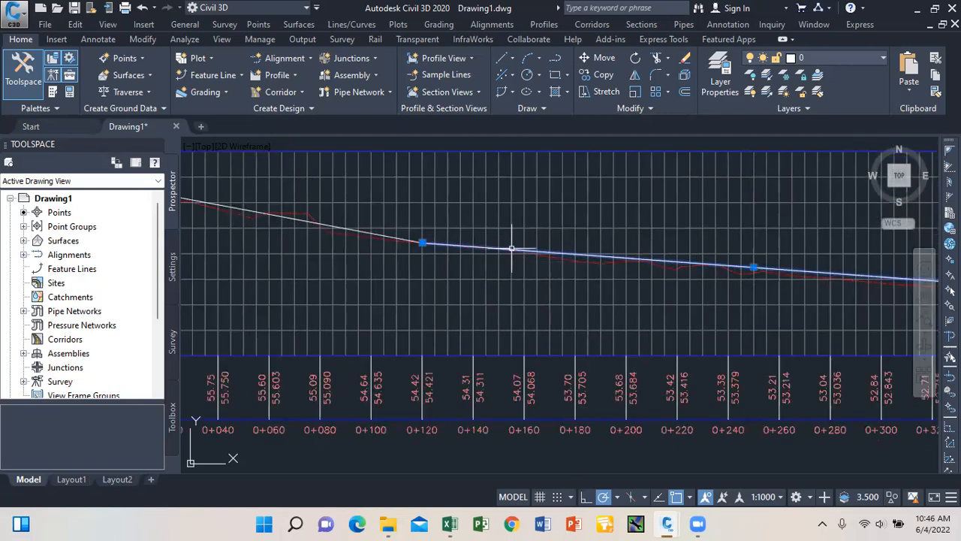
scroll(501, 248, down, 5)
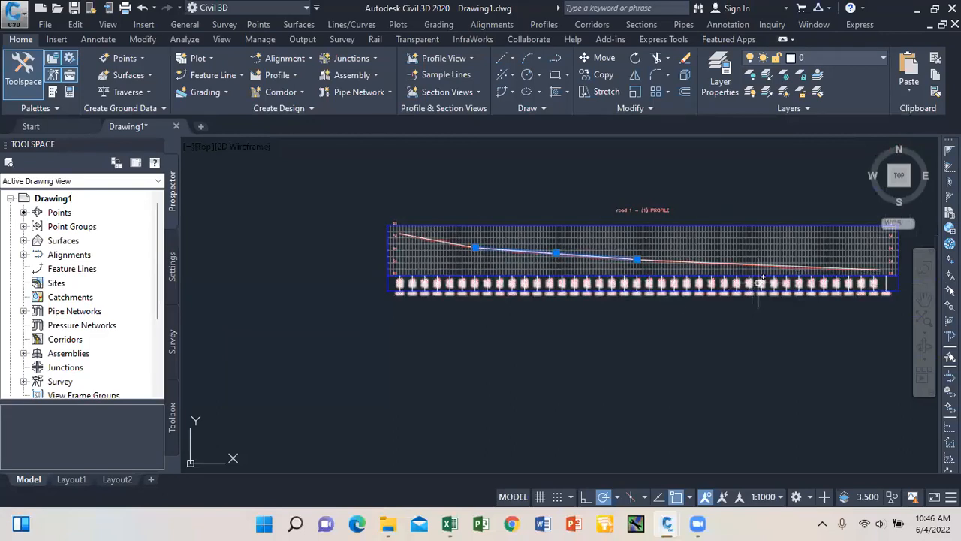
scroll(751, 265, up, 2)
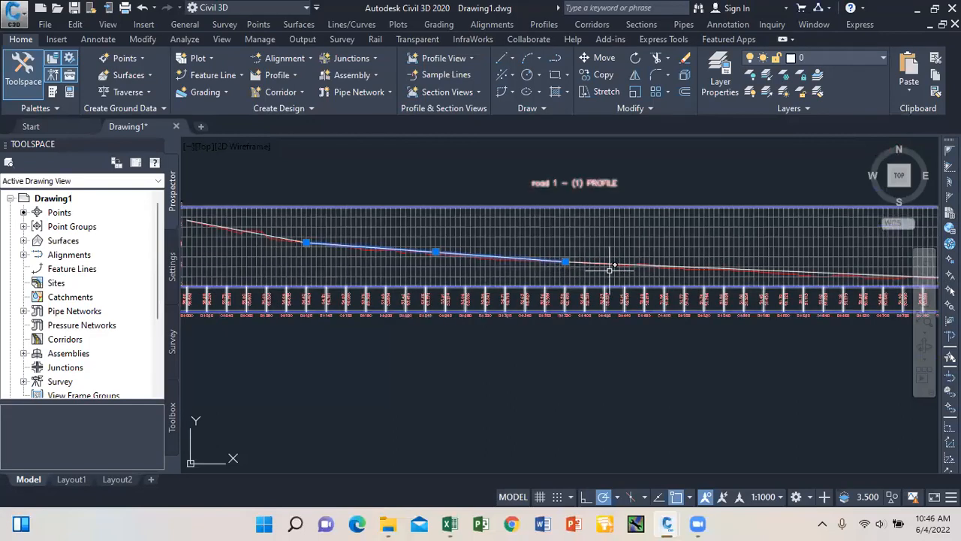
scroll(605, 265, down, 2)
right_click(418, 176)
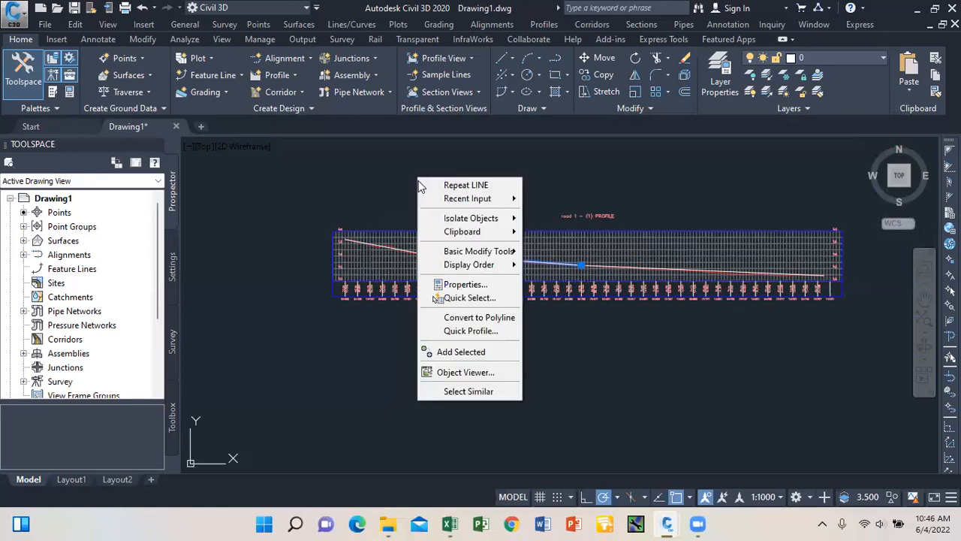
click(466, 284)
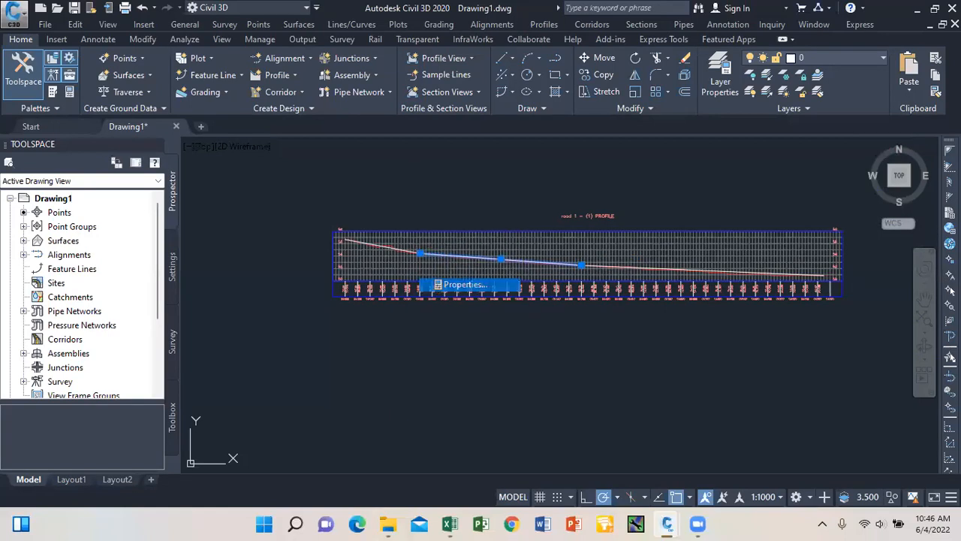
click(149, 88)
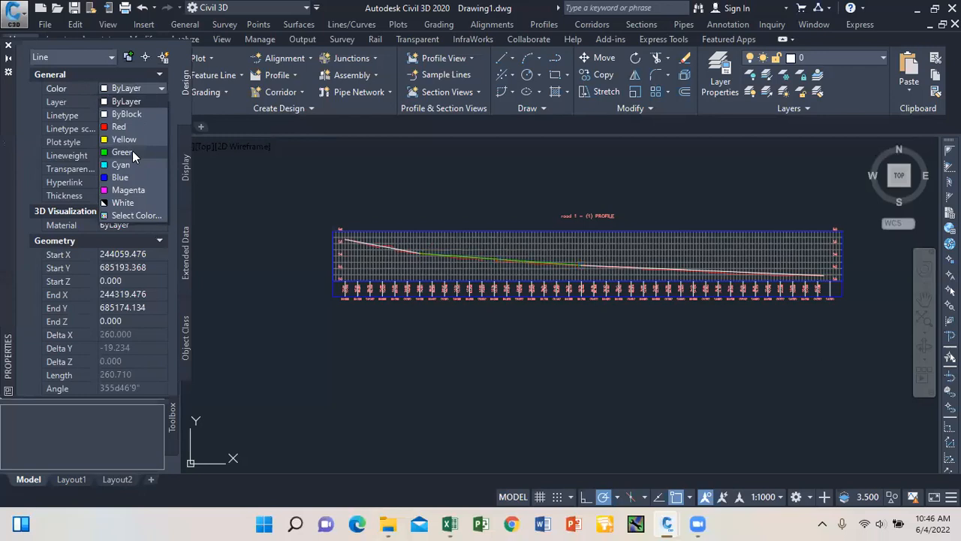
click(132, 135)
click(8, 45)
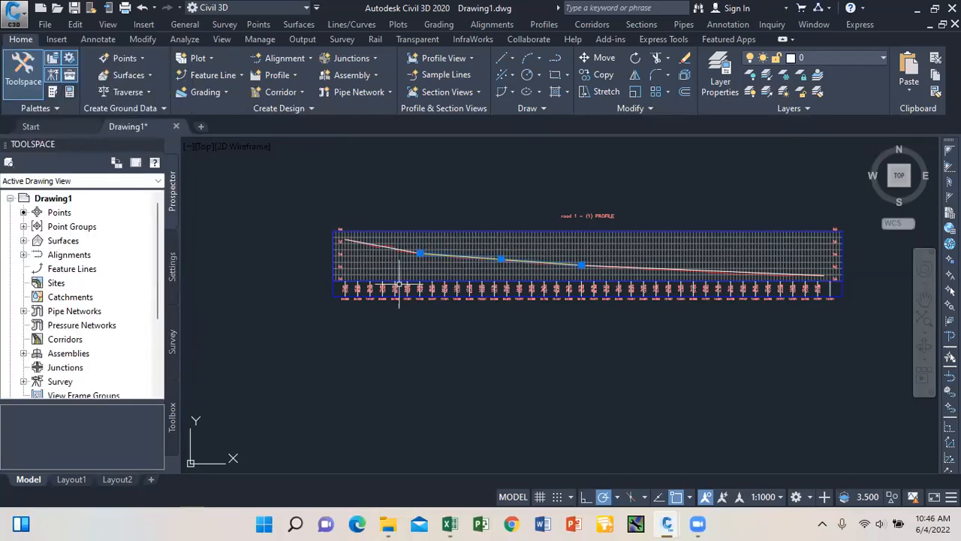
scroll(430, 260, up, 6)
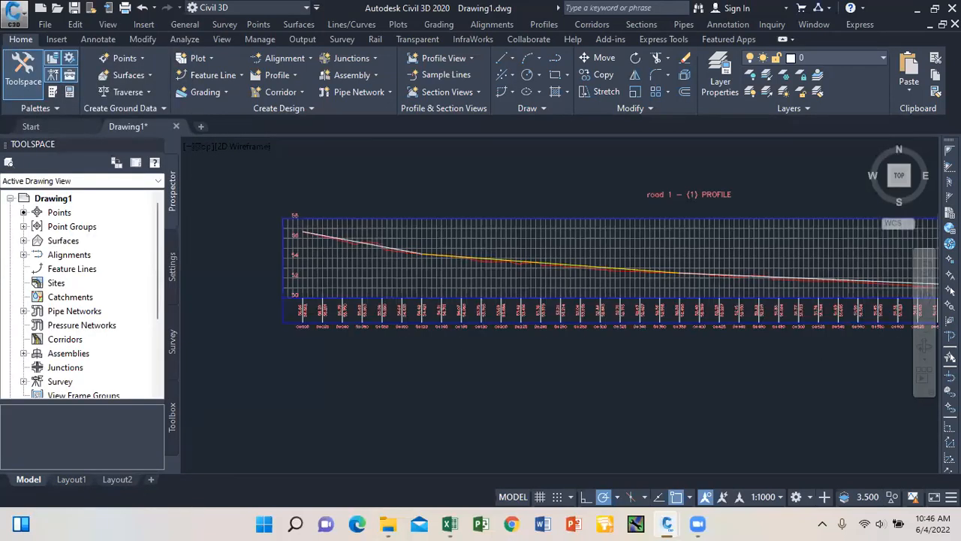
scroll(429, 260, down, 3)
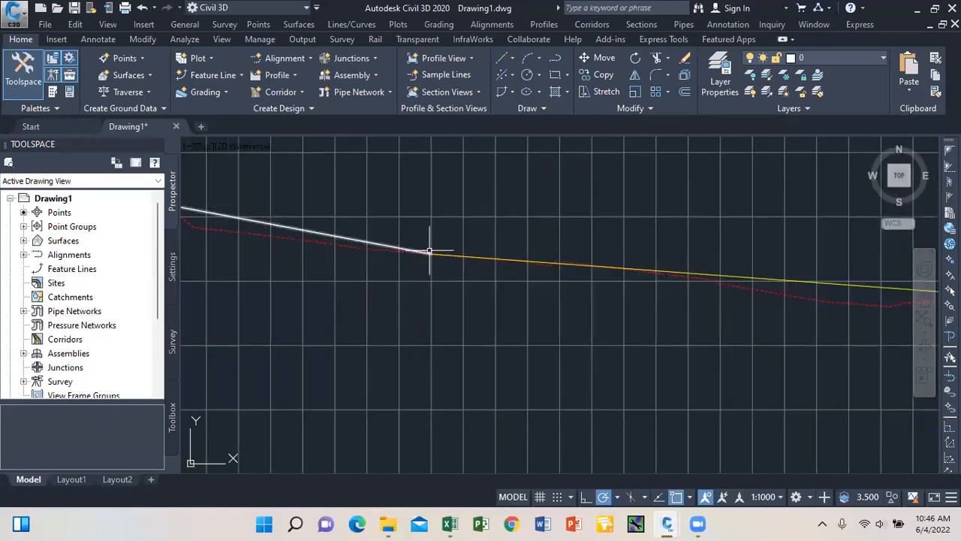
scroll(616, 252, down, 1)
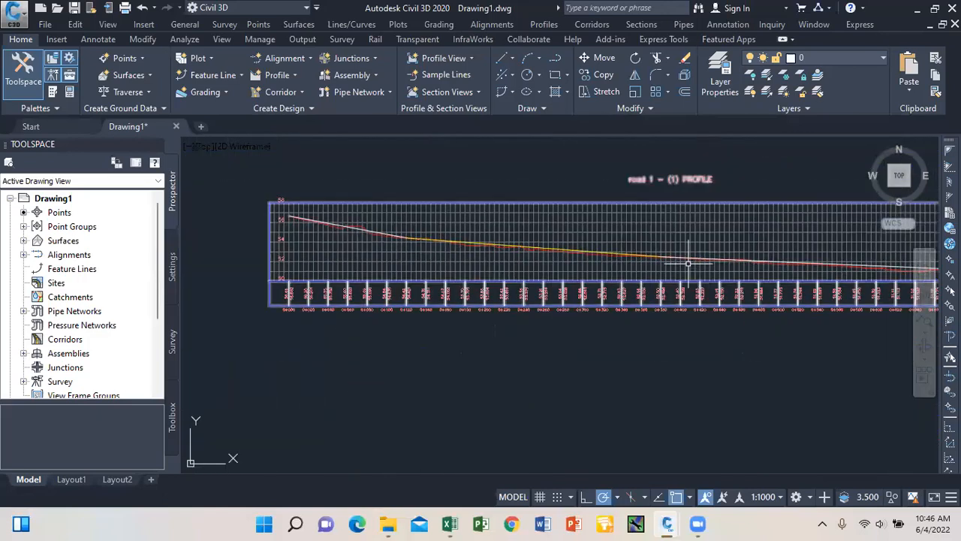
Run Create Profile by Layout and pick the road 1 - (1) profile view.
scroll(690, 263, up, 3)
scroll(695, 266, down, 6)
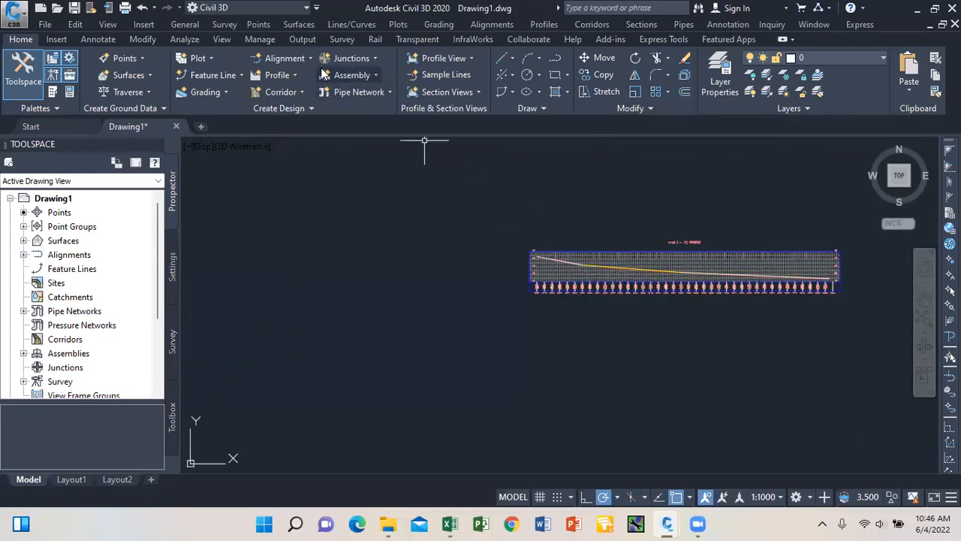
click(293, 74)
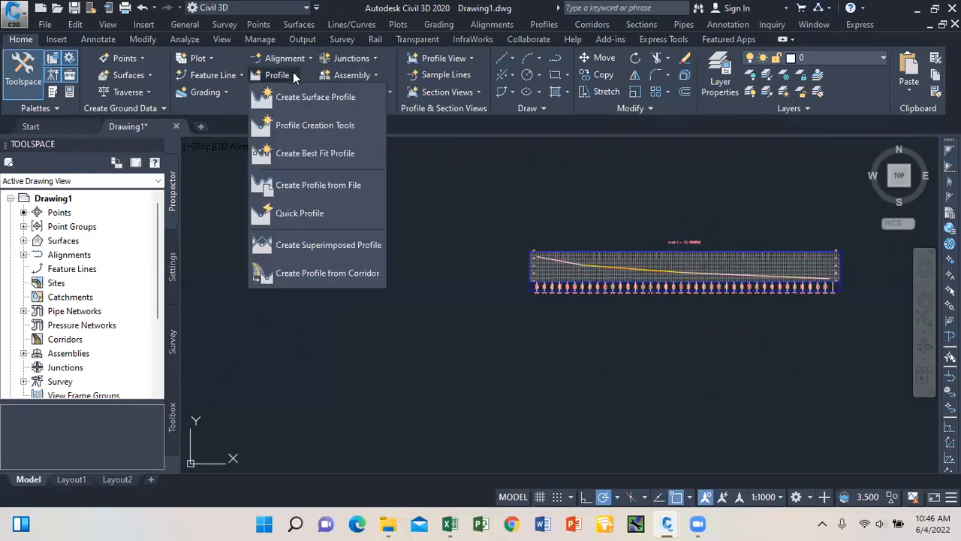
click(347, 126)
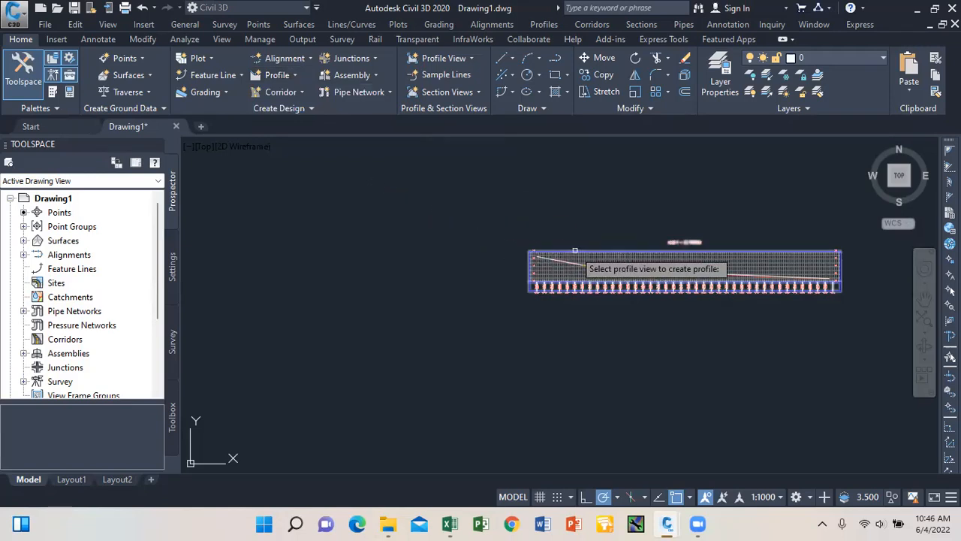
click(544, 25)
click(599, 58)
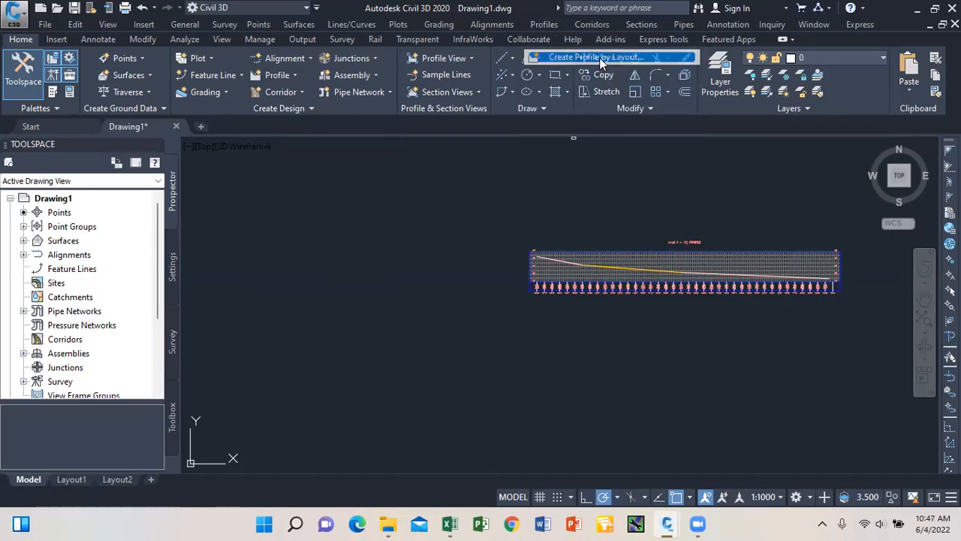
click(582, 253)
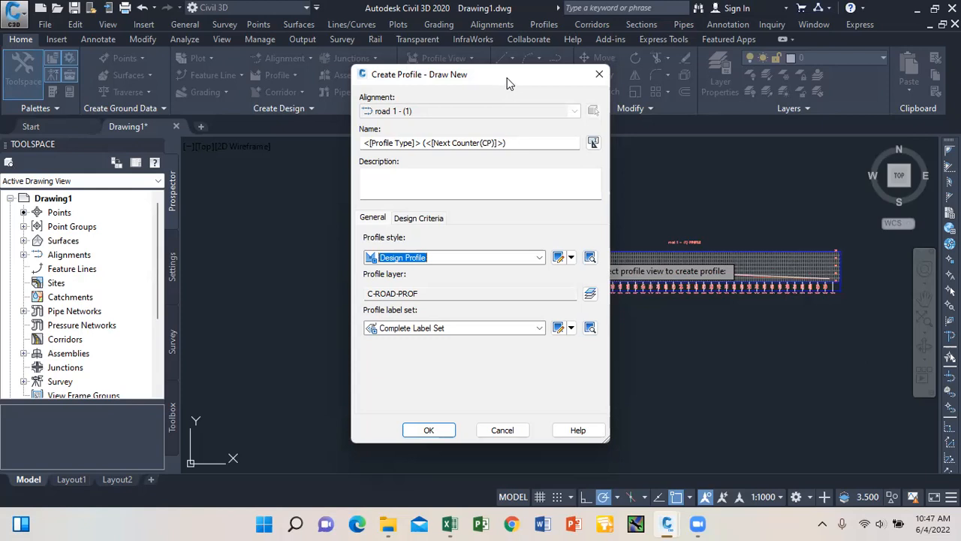
Accept Design Profile style and Complete Label Set to create Layout (1).
click(428, 432)
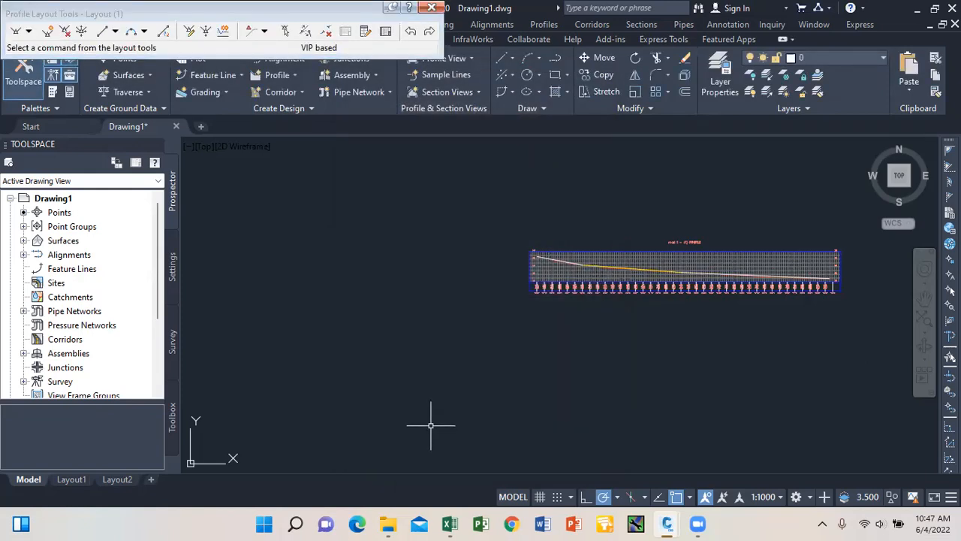
Choose Draw Straights With Curves from the tangent-drawing dropdown.
click(29, 32)
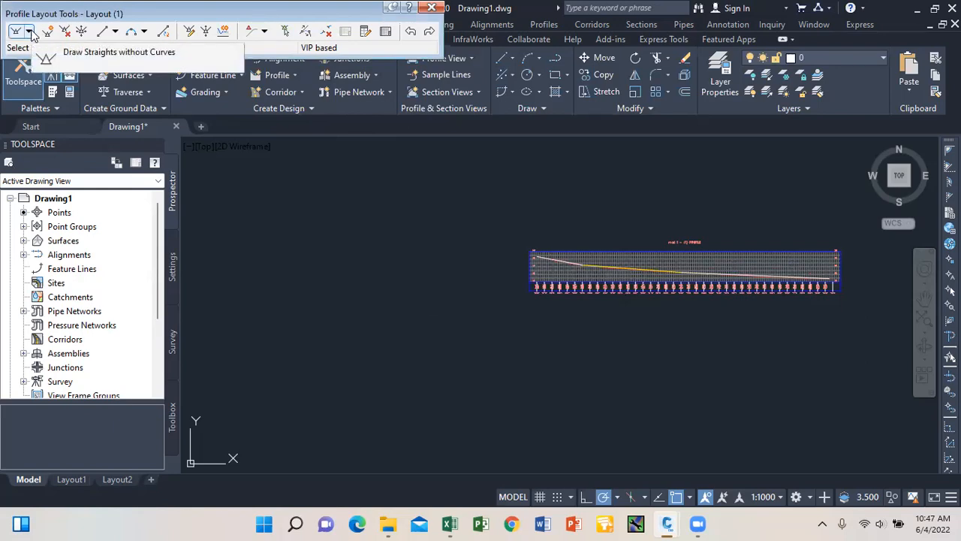
click(29, 32)
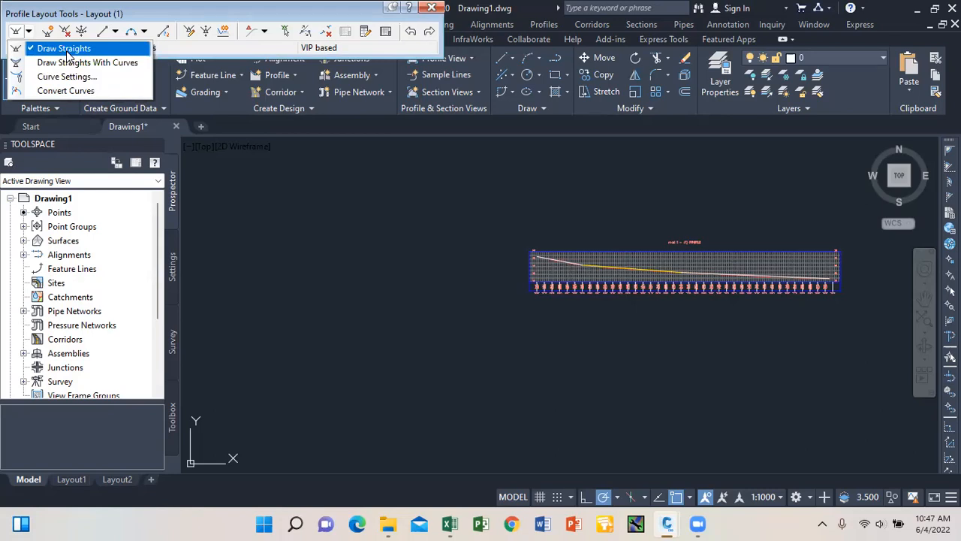
click(103, 64)
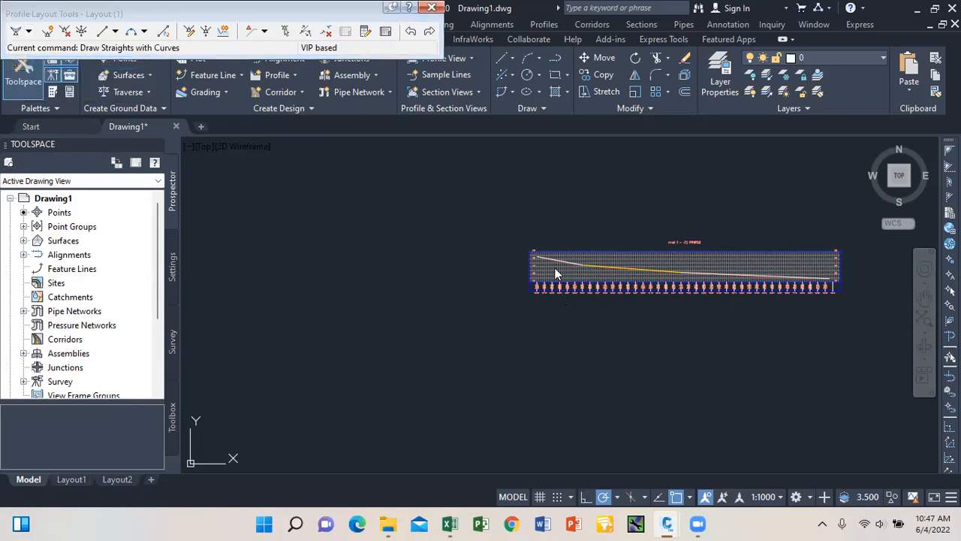
Draw the Layout (1) straights with curves from the left edge, via one PVI, to about 0+770.
scroll(552, 255, up, 8)
scroll(376, 240, up, 6)
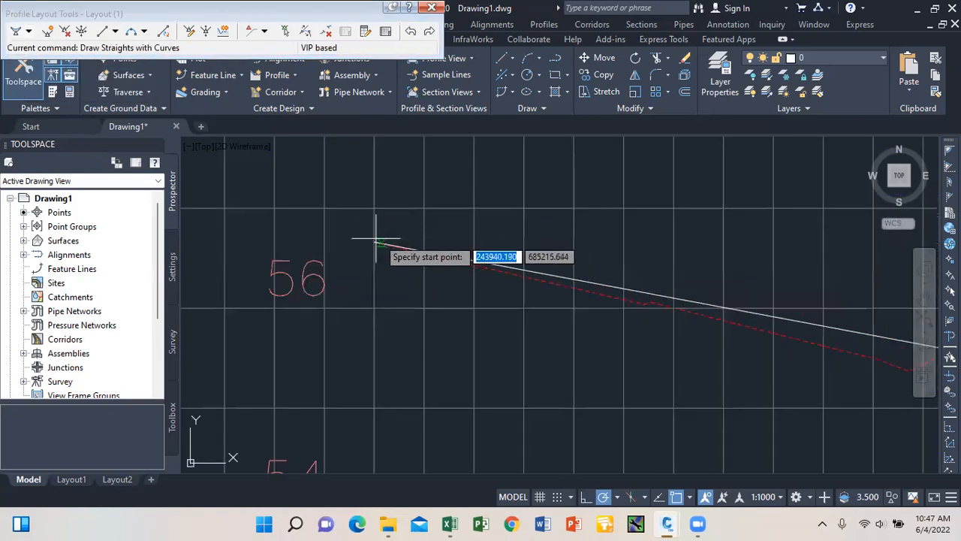
click(374, 242)
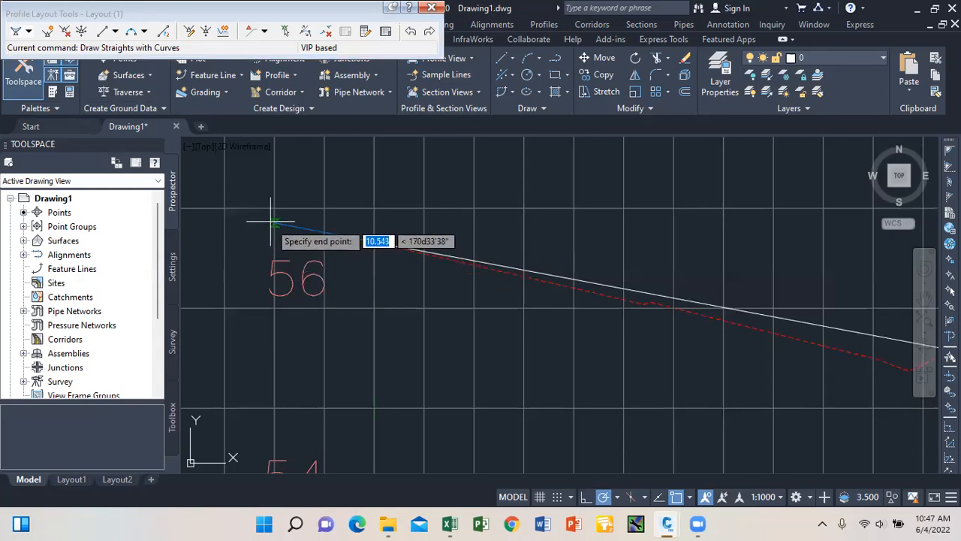
scroll(271, 216, down, 6)
scroll(582, 285, up, 6)
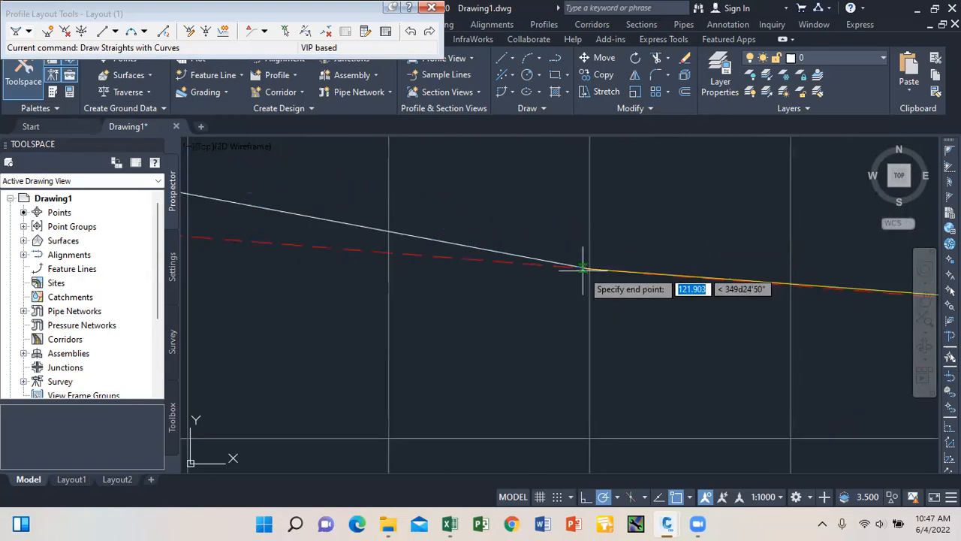
scroll(464, 278, down, 5)
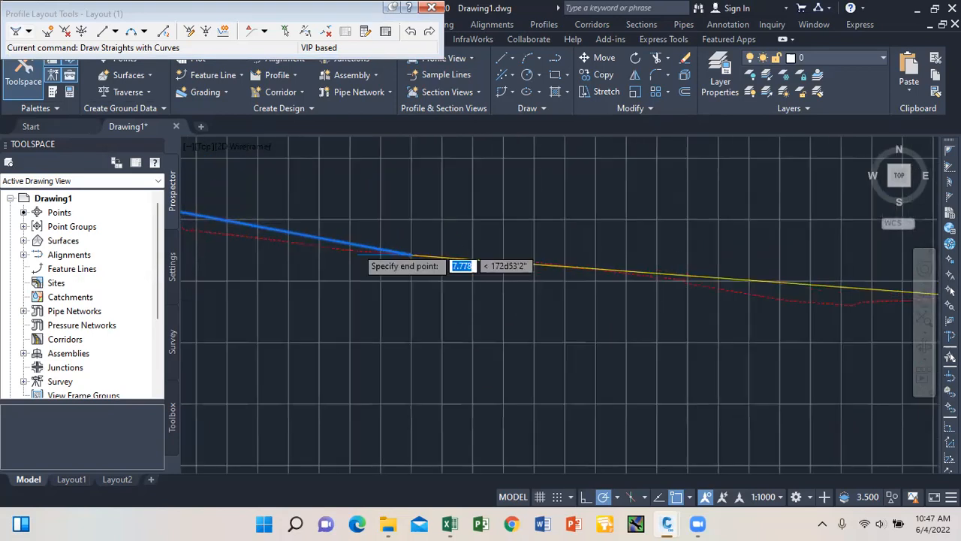
scroll(616, 266, up, 6)
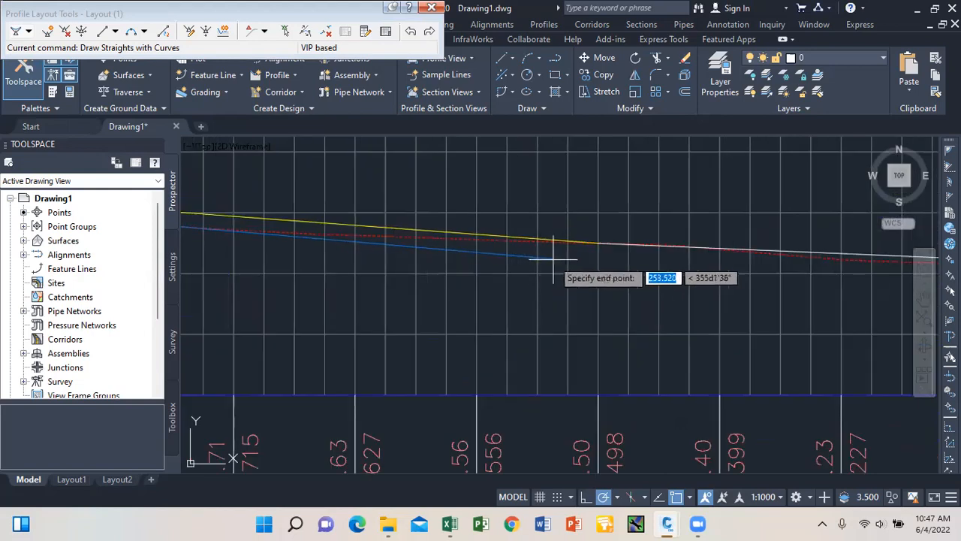
scroll(601, 239, up, 3)
click(593, 239)
scroll(382, 216, down, 5)
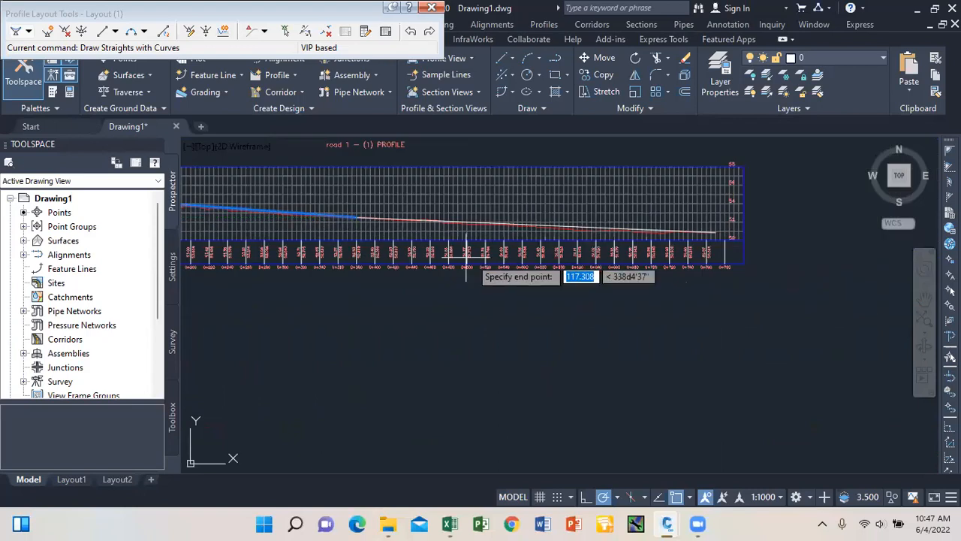
scroll(708, 214, up, 6)
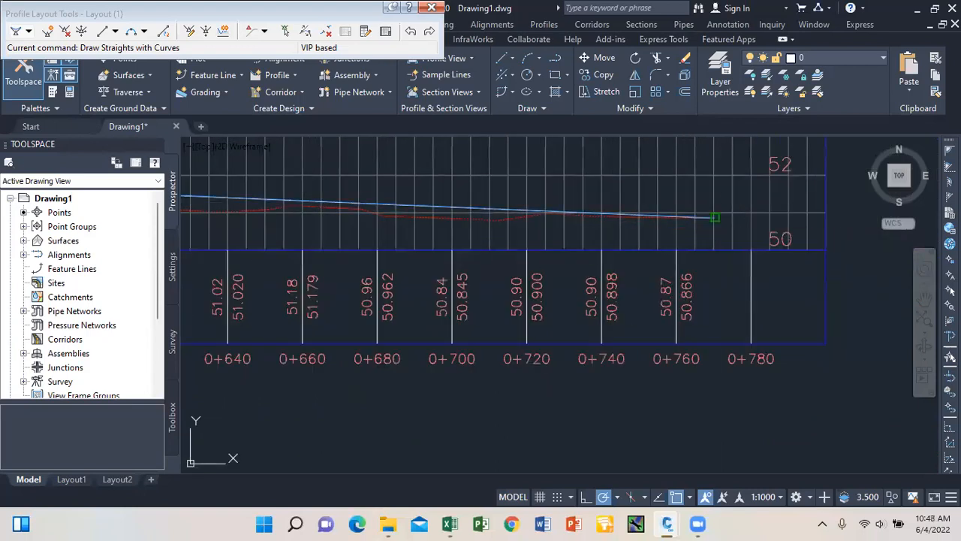
click(715, 217)
key(Return)
scroll(752, 241, down, 9)
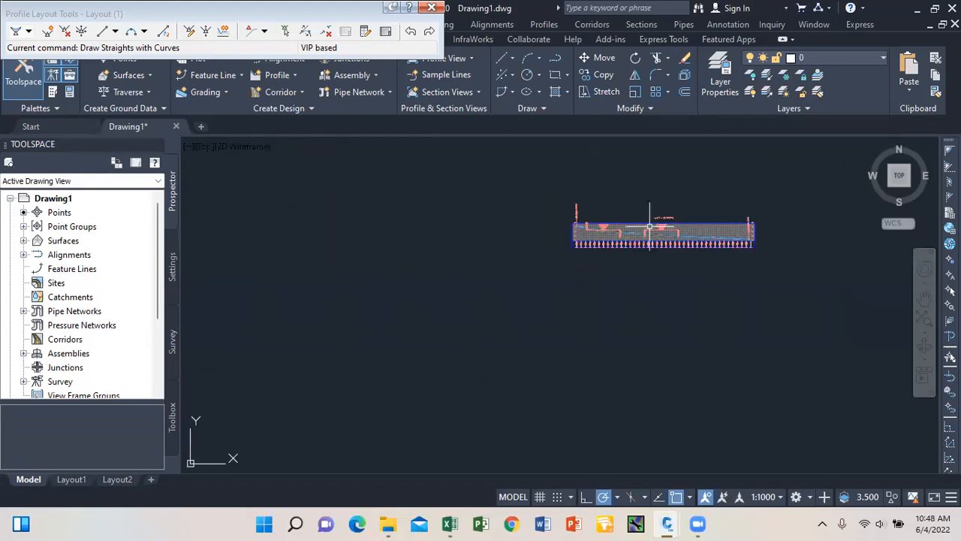
scroll(650, 226, up, 9)
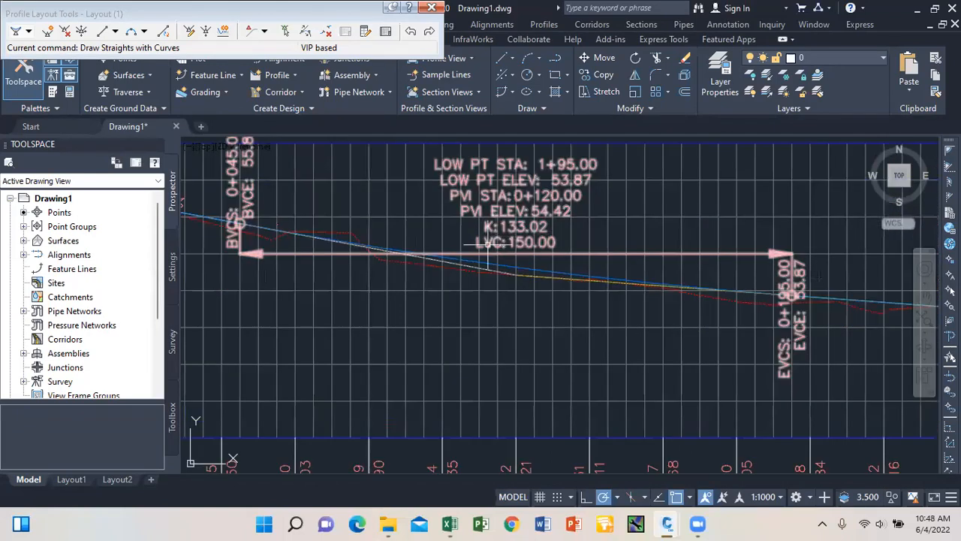
scroll(497, 259, down, 6)
scroll(507, 255, up, 8)
scroll(590, 262, down, 7)
scroll(594, 264, up, 7)
scroll(635, 285, down, 6)
scroll(420, 263, up, 6)
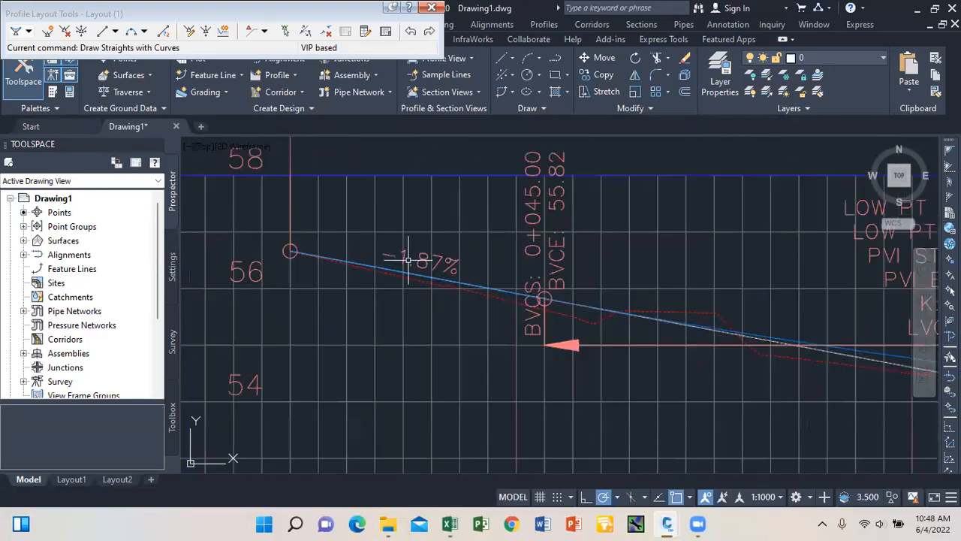
scroll(408, 260, down, 5)
scroll(718, 281, up, 4)
scroll(693, 285, down, 4)
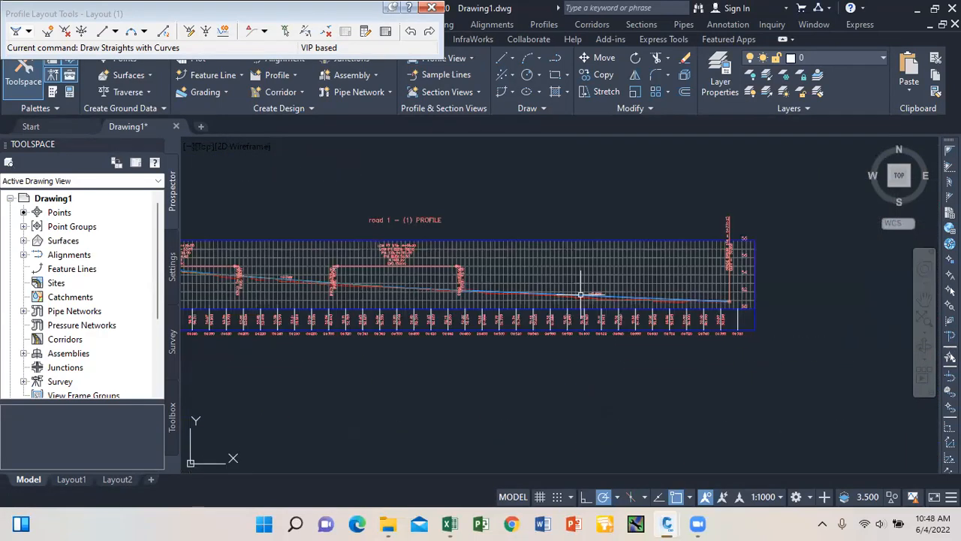
scroll(549, 285, down, 3)
scroll(549, 286, up, 4)
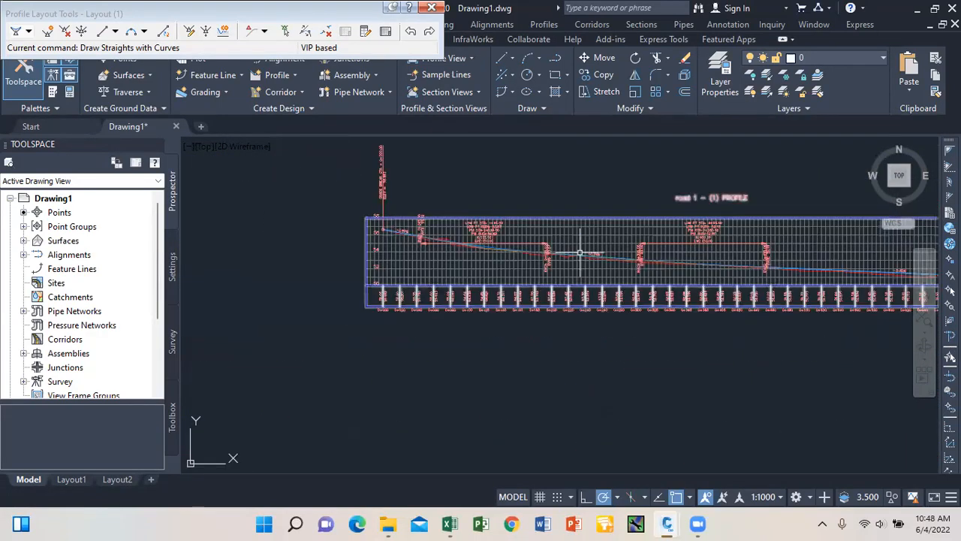
scroll(580, 252, up, 2)
scroll(508, 254, down, 2)
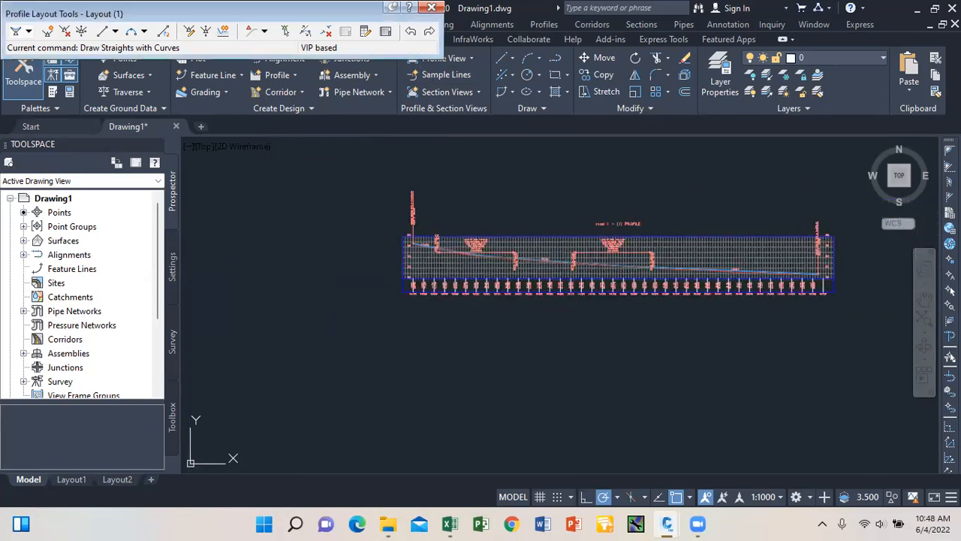
scroll(434, 248, up, 2)
scroll(433, 248, up, 1)
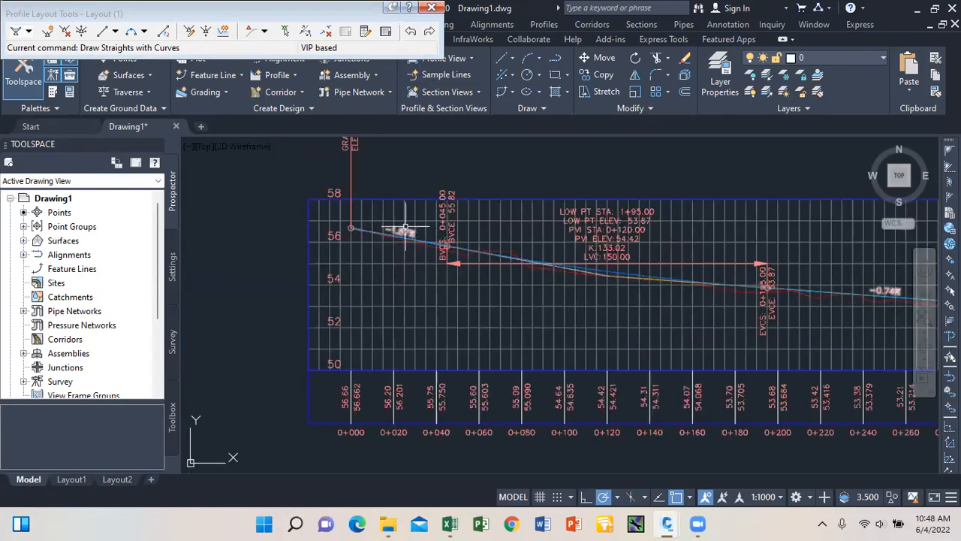
scroll(526, 248, down, 1)
scroll(693, 254, up, 2)
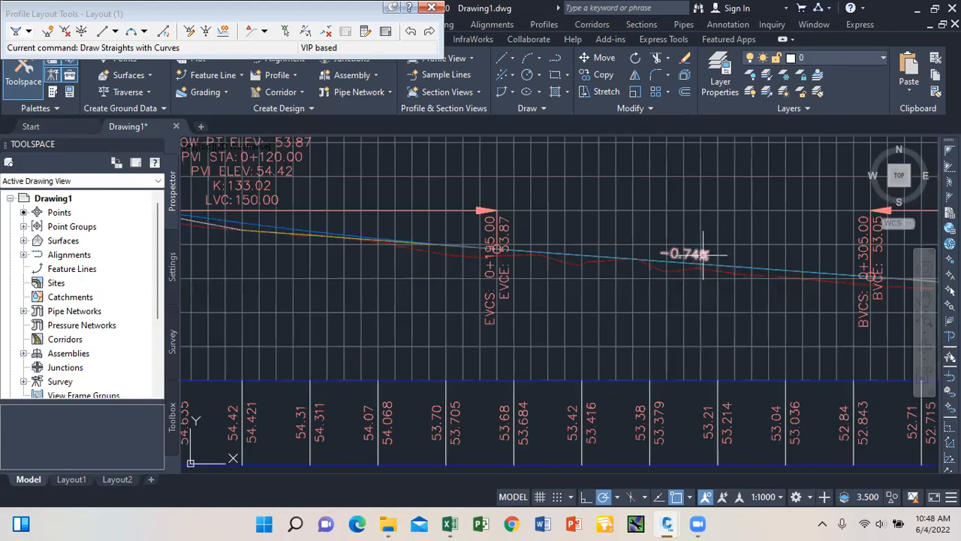
scroll(699, 256, down, 3)
scroll(517, 260, up, 4)
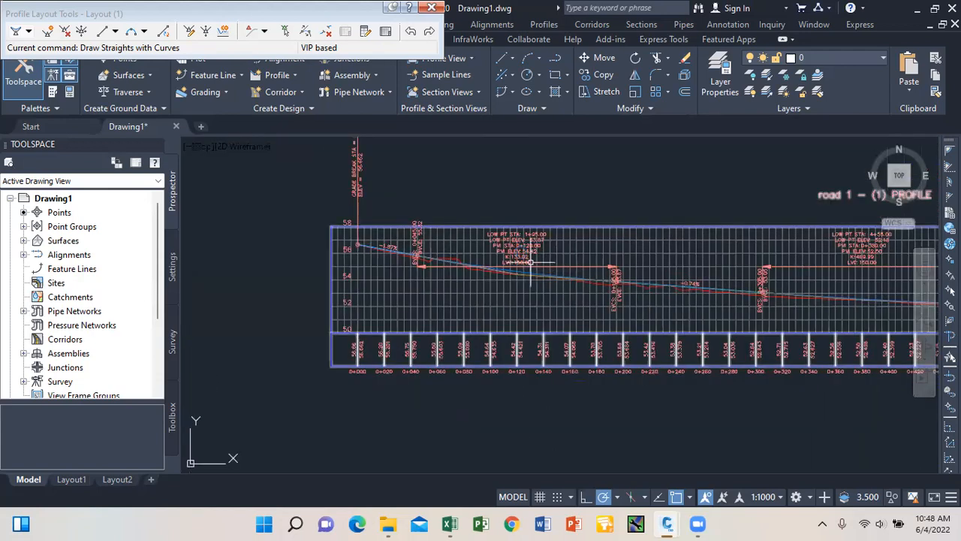
scroll(517, 260, down, 5)
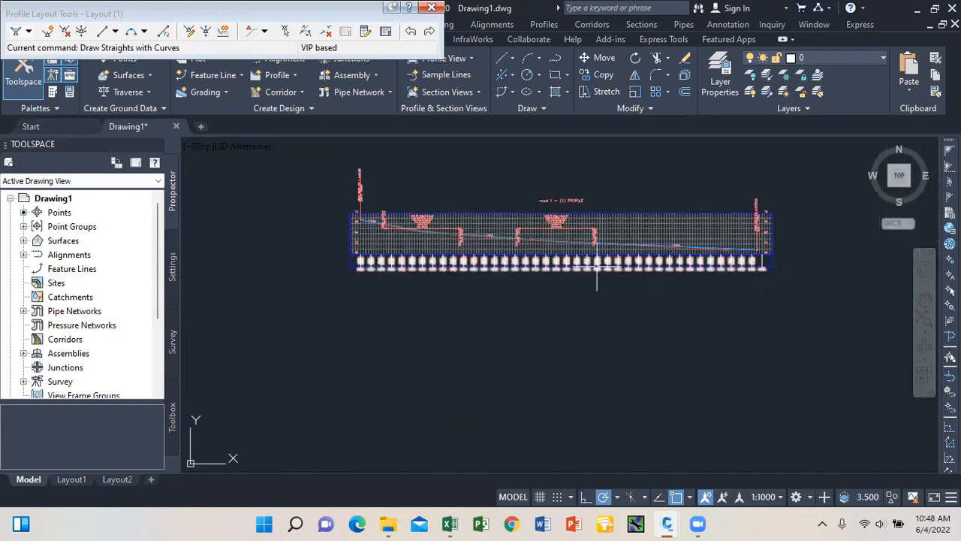
scroll(494, 236, up, 2)
scroll(493, 236, up, 2)
scroll(494, 236, down, 4)
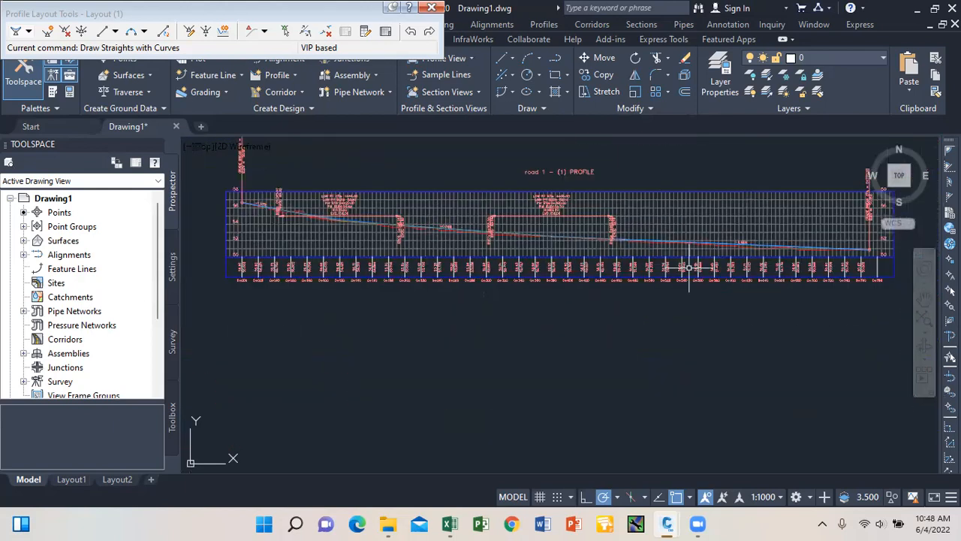
scroll(745, 235, up, 4)
scroll(762, 253, down, 4)
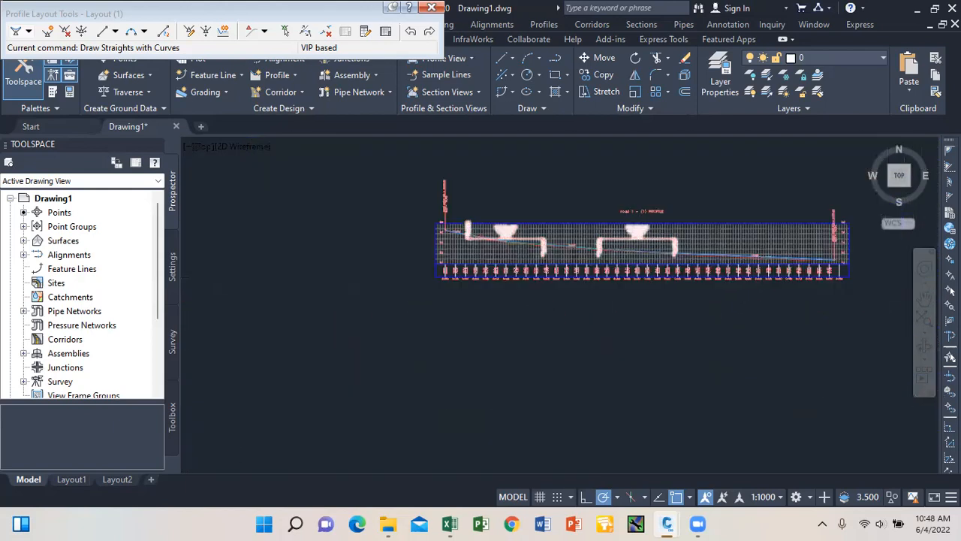
scroll(646, 247, up, 4)
scroll(635, 226, down, 5)
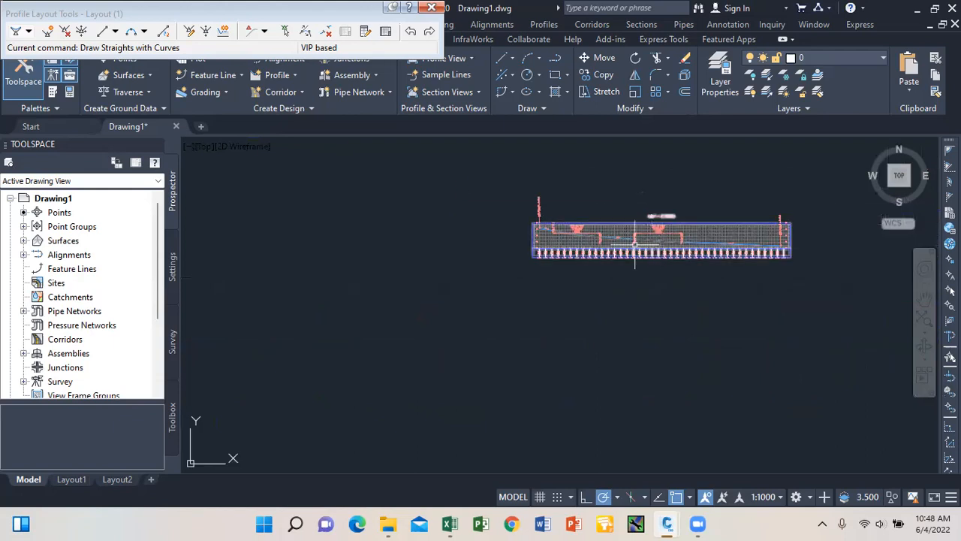
scroll(594, 236, up, 5)
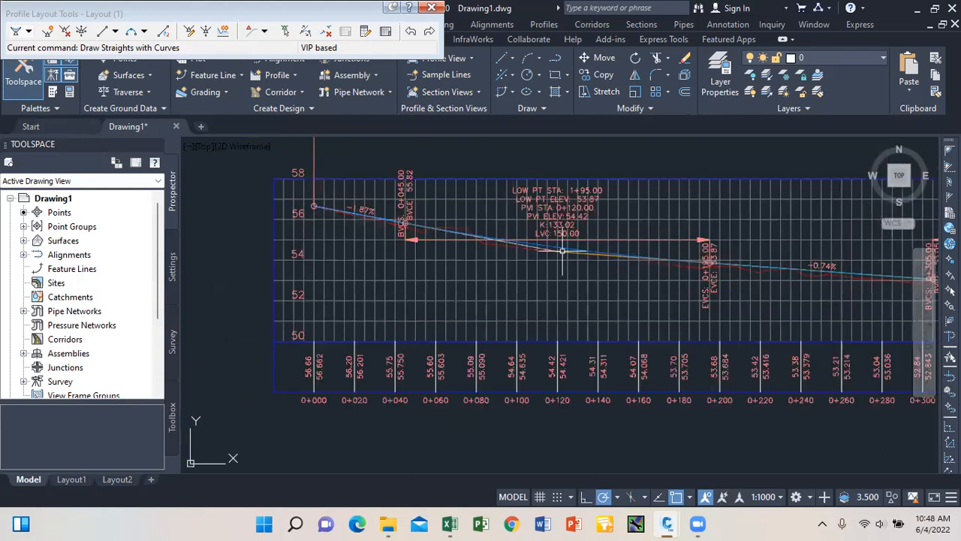
scroll(521, 243, down, 3)
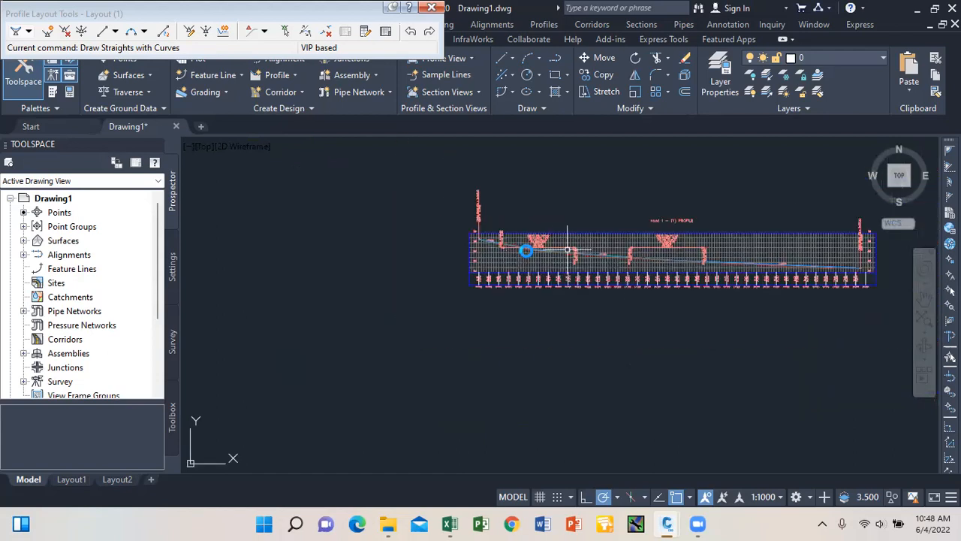
scroll(527, 250, up, 4)
scroll(541, 239, down, 5)
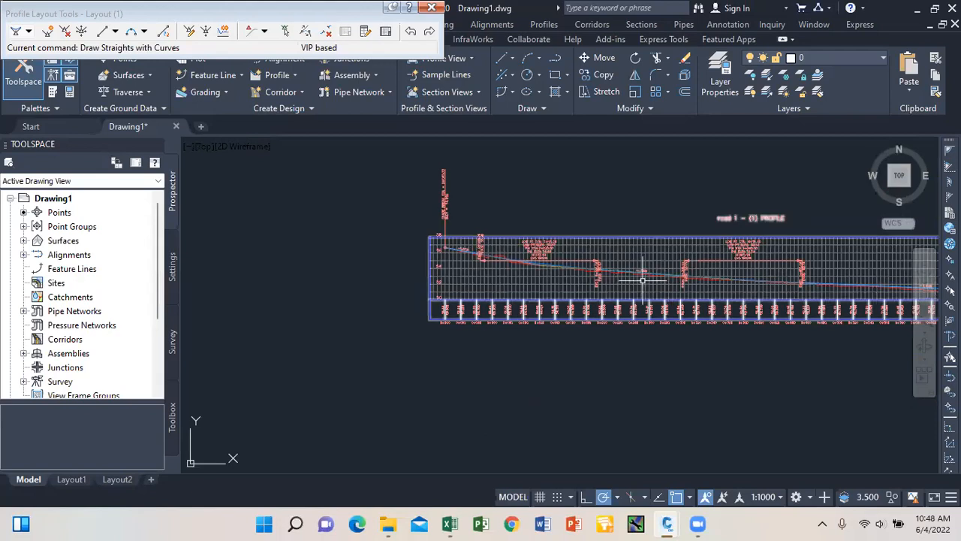
scroll(530, 252, up, 5)
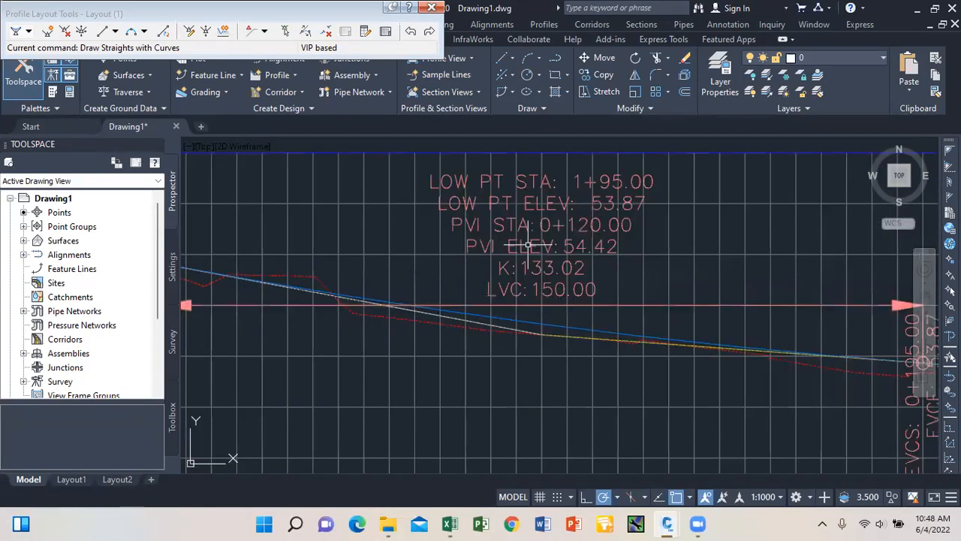
scroll(532, 255, down, 5)
mouse_move(537, 268)
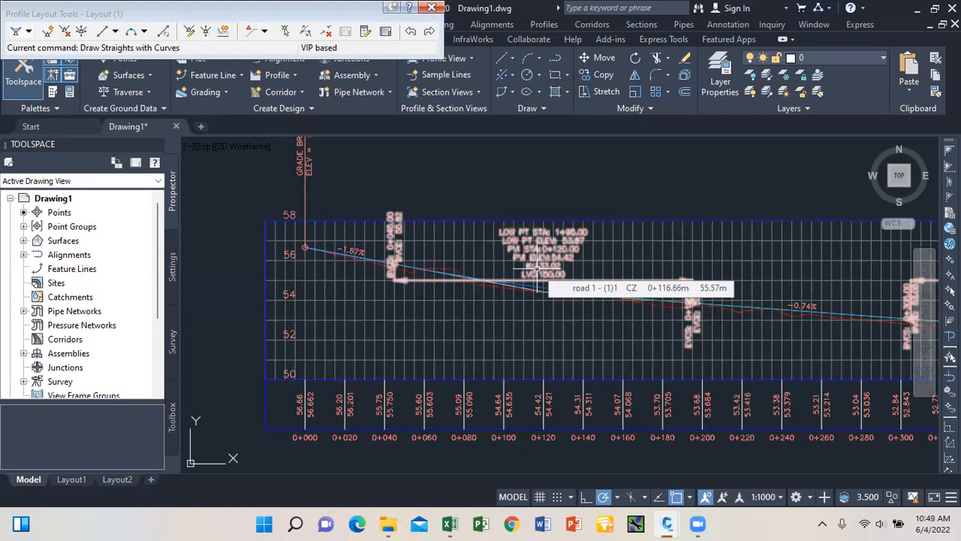
scroll(350, 251, up, 2)
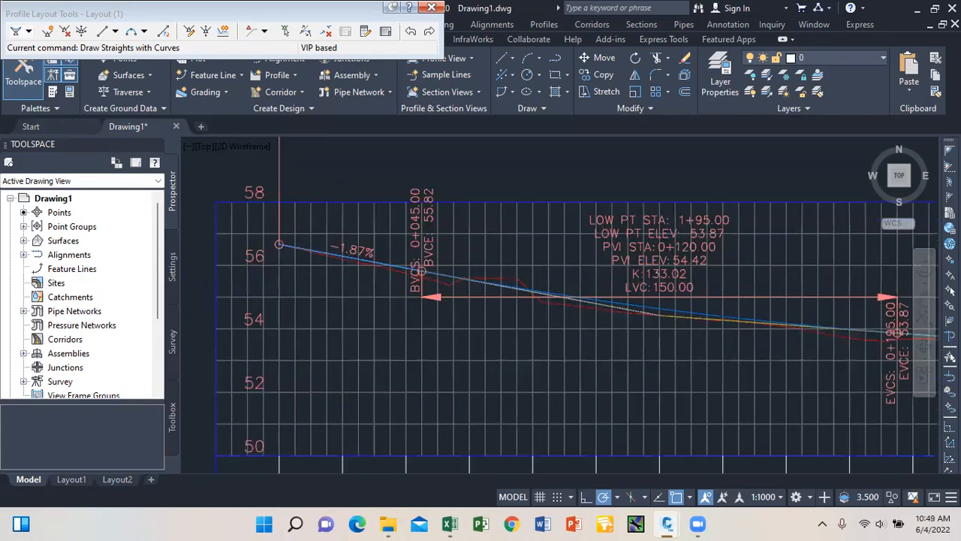
scroll(322, 221, up, 2)
scroll(322, 220, down, 4)
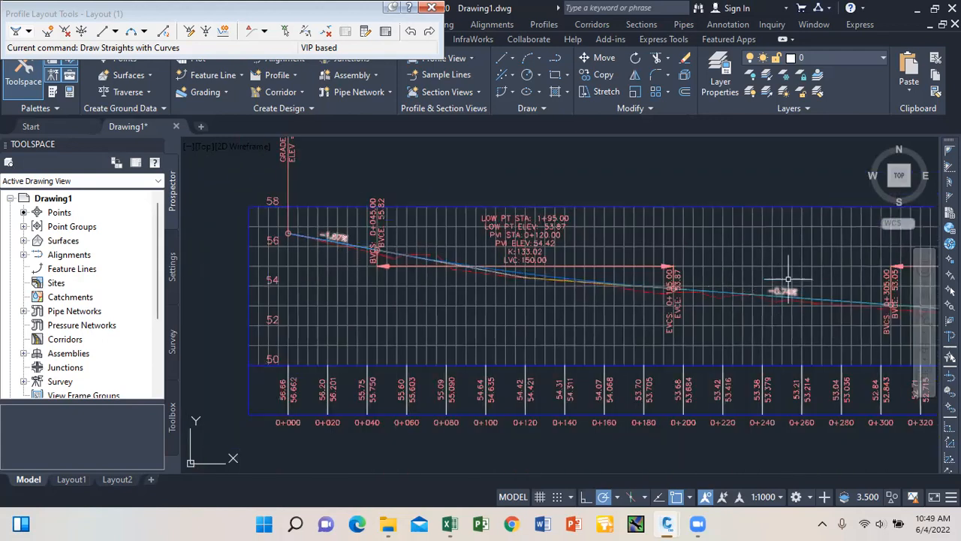
scroll(540, 250, up, 4)
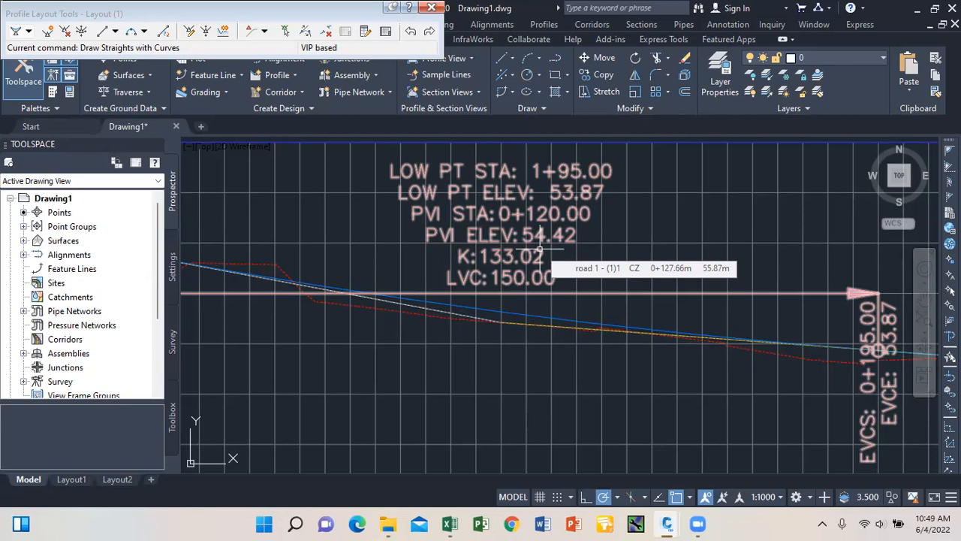
scroll(421, 259, down, 5)
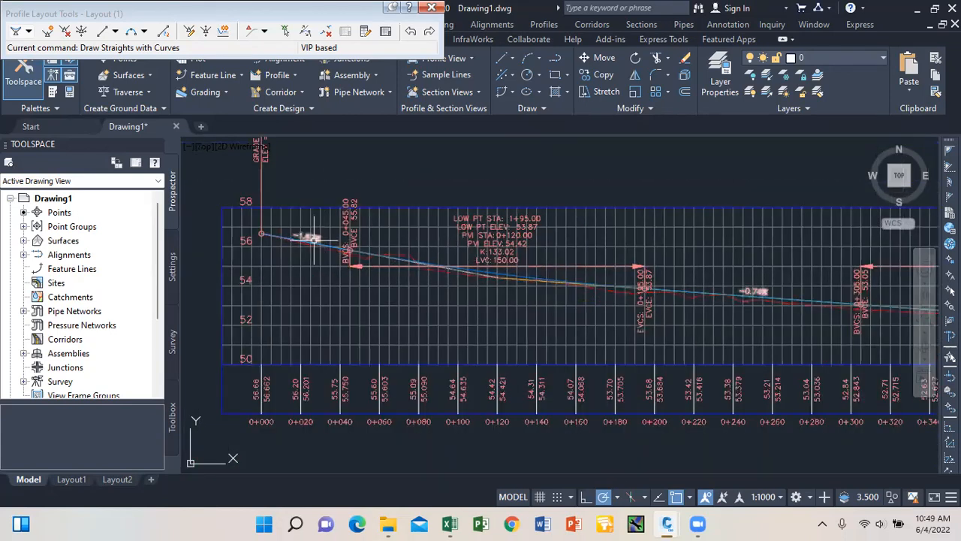
mouse_move(564, 365)
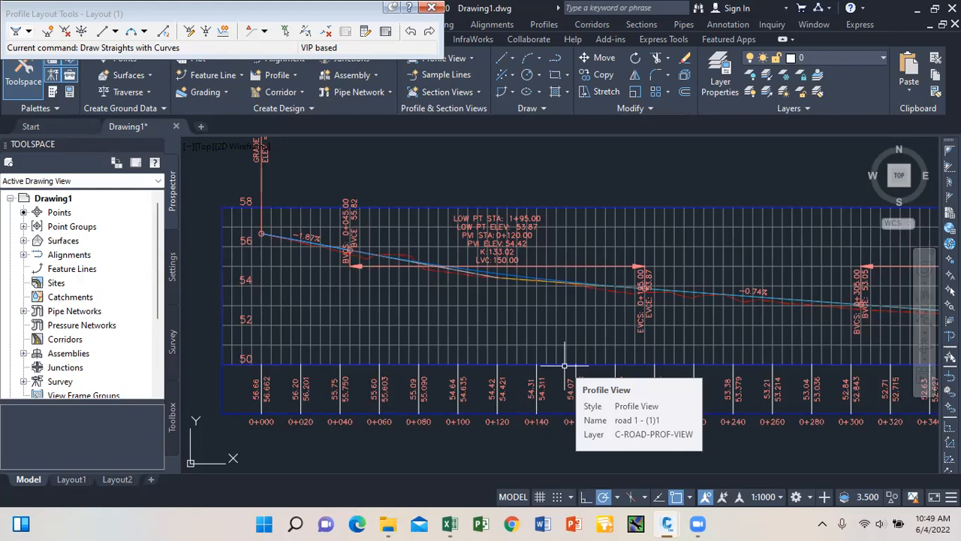
scroll(311, 247, down, 2)
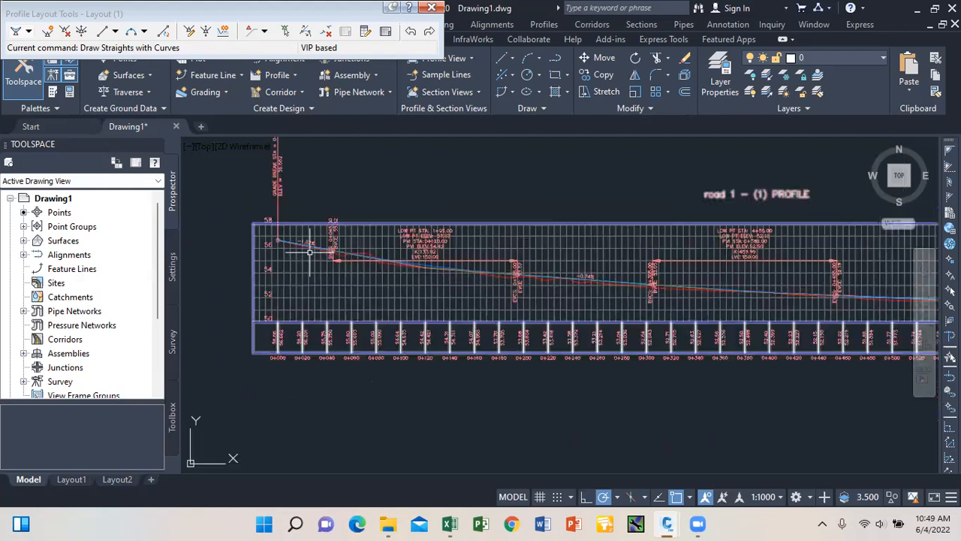
scroll(440, 268, up, 2)
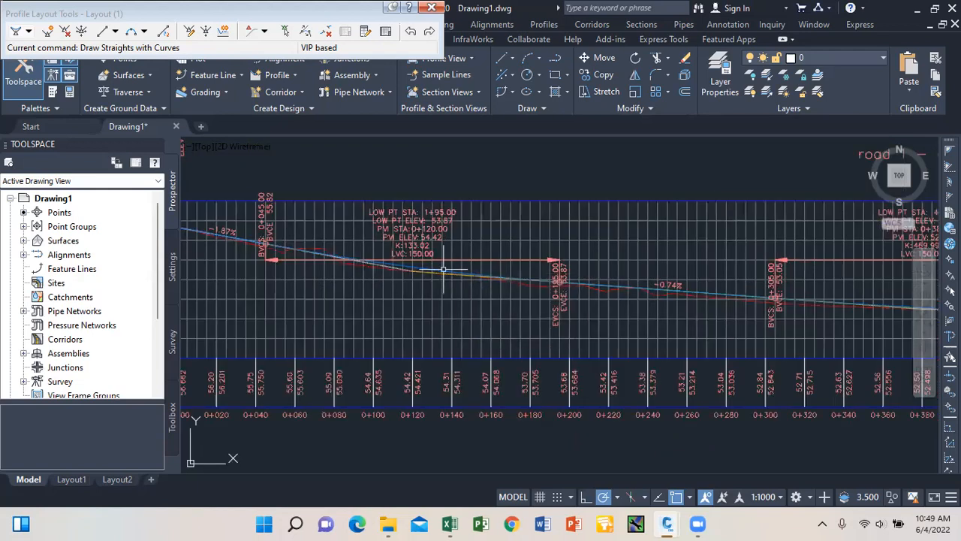
mouse_move(434, 274)
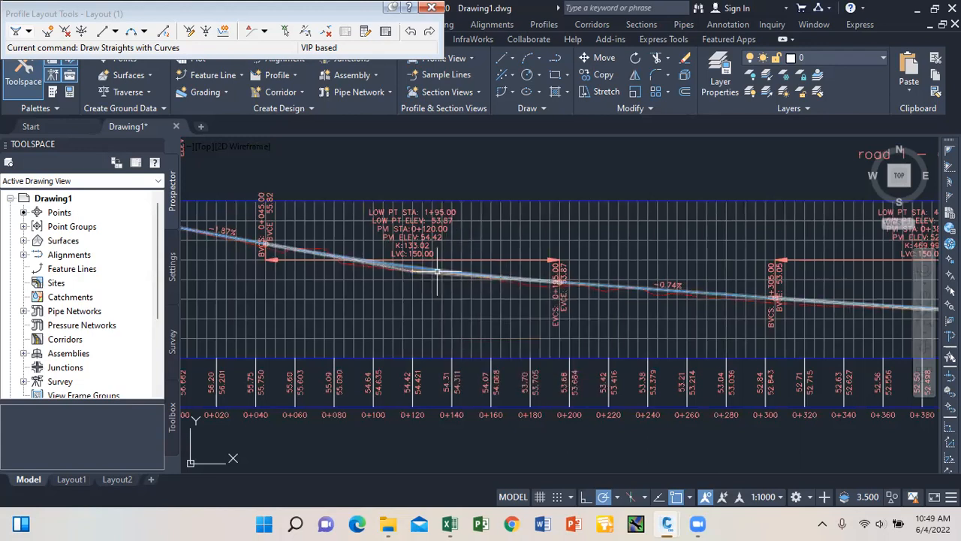
scroll(412, 244, up, 2)
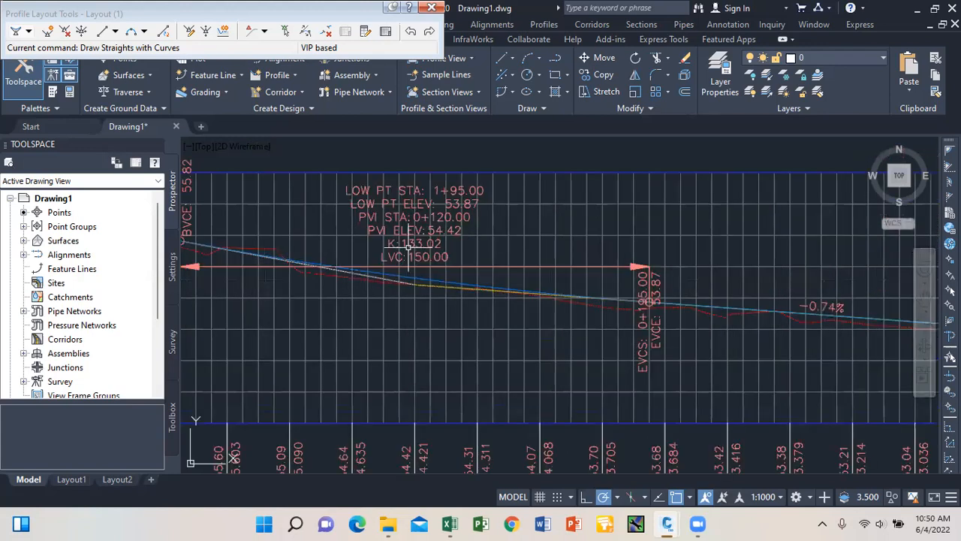
scroll(414, 247, down, 2)
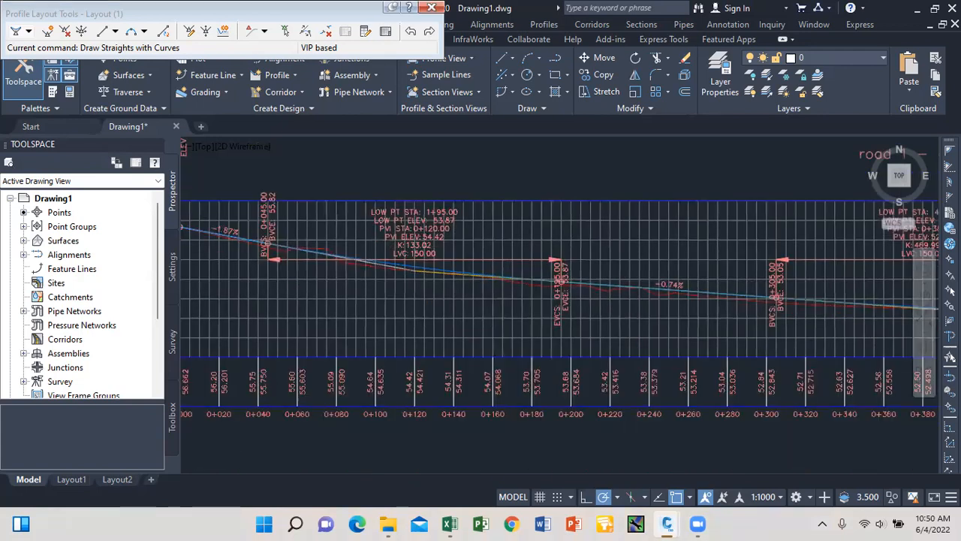
scroll(450, 274, down, 10)
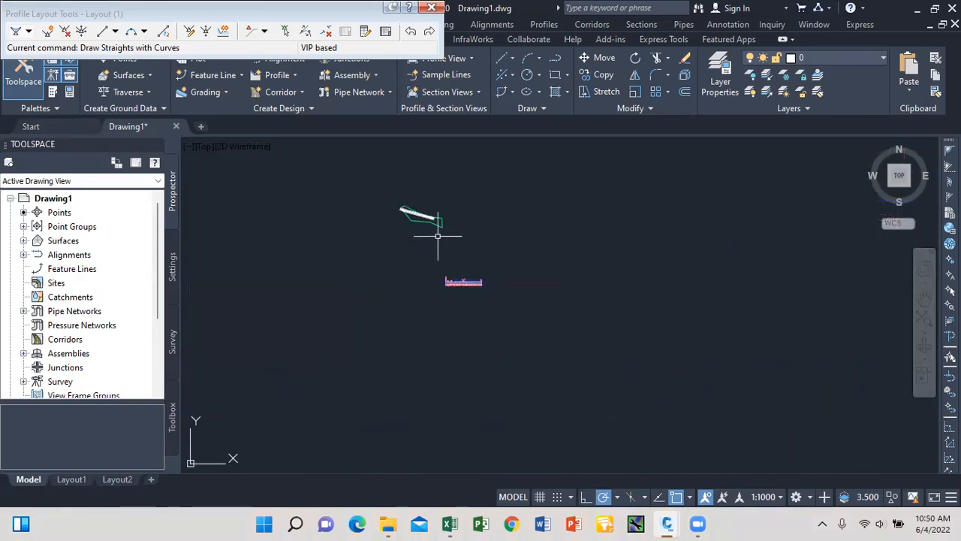
scroll(425, 213, up, 5)
scroll(424, 214, up, 2)
scroll(429, 212, down, 7)
scroll(462, 295, up, 8)
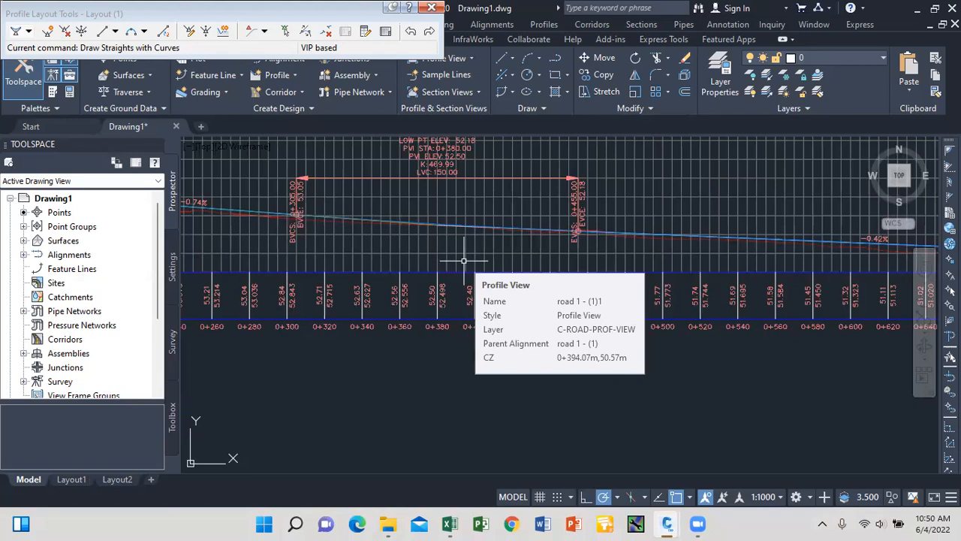
scroll(488, 259, down, 6)
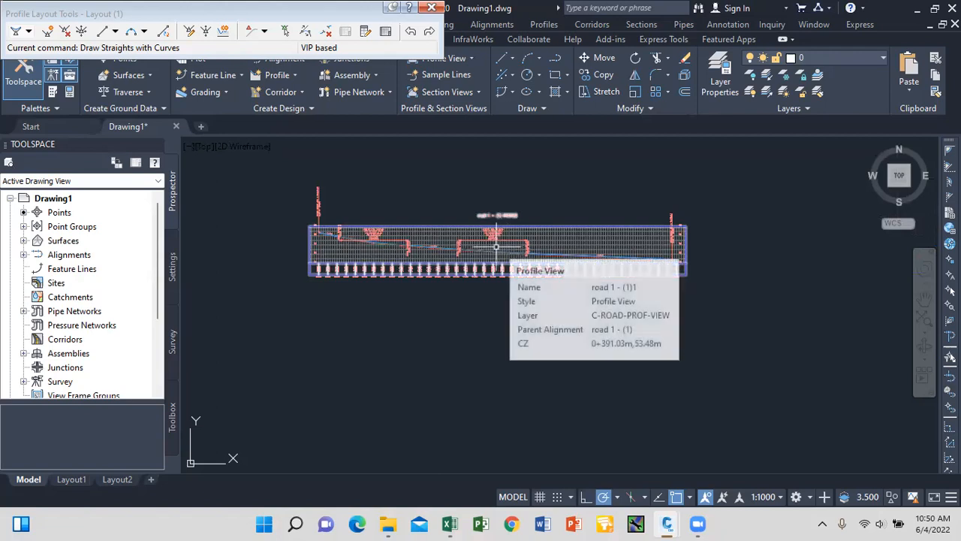
scroll(346, 240, up, 2)
scroll(376, 232, up, 5)
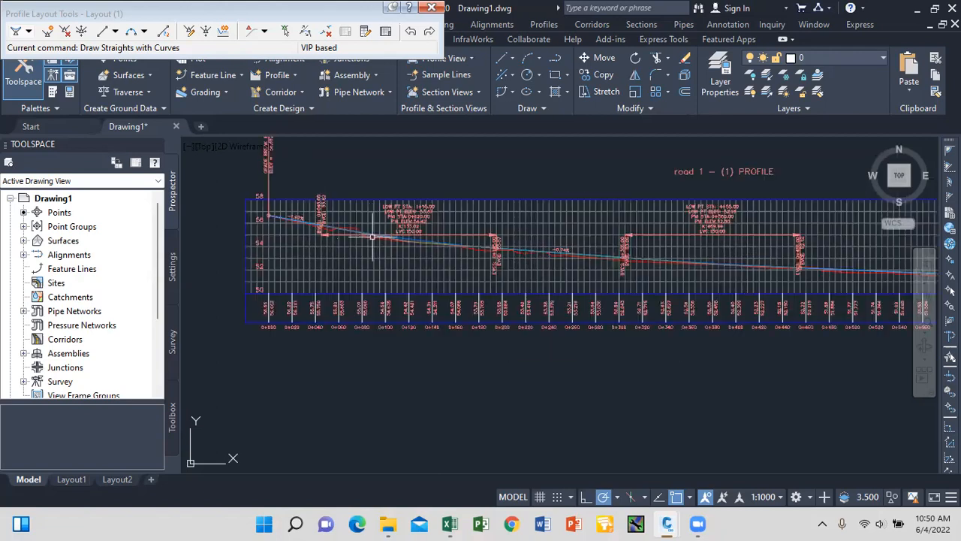
scroll(411, 223, down, 10)
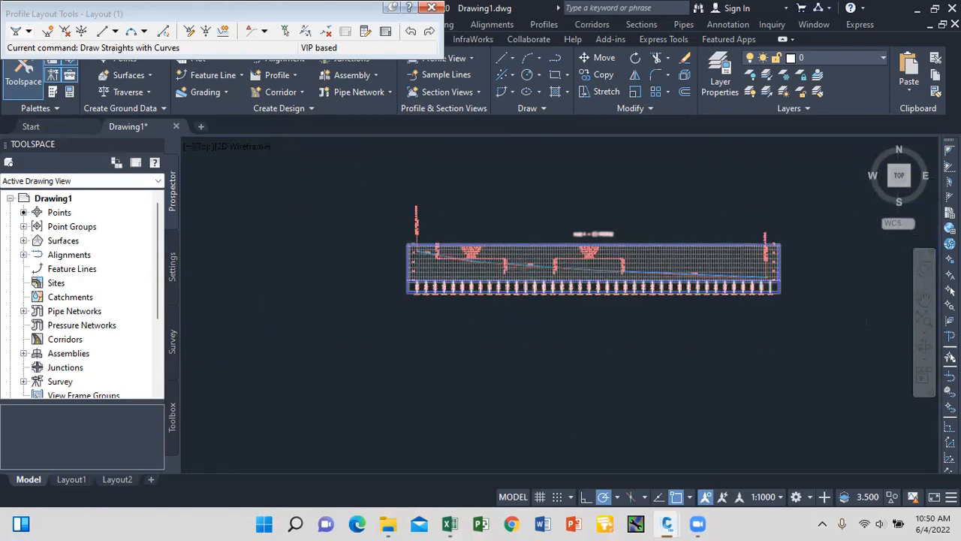
scroll(536, 262, up, 6)
scroll(519, 234, up, 2)
scroll(493, 268, down, 8)
scroll(472, 269, up, 6)
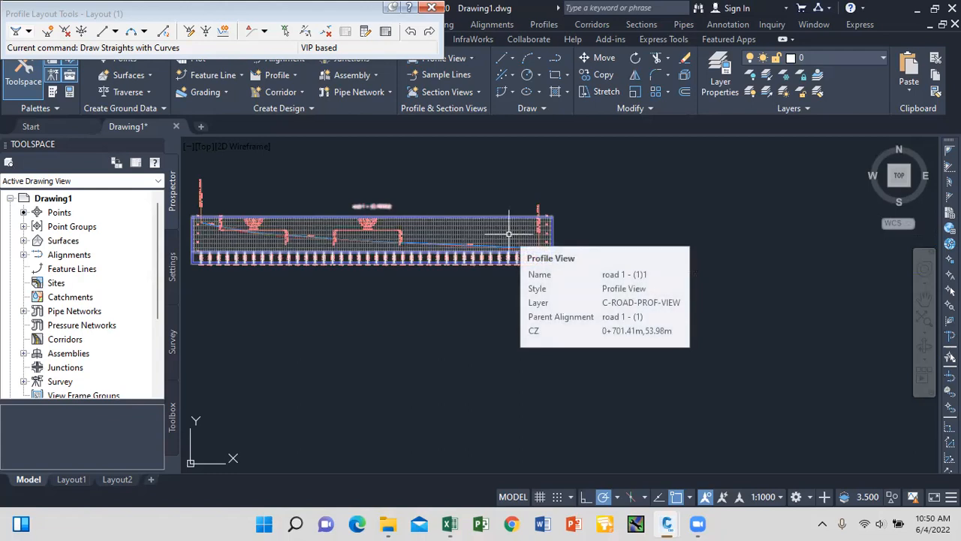
scroll(298, 233, up, 5)
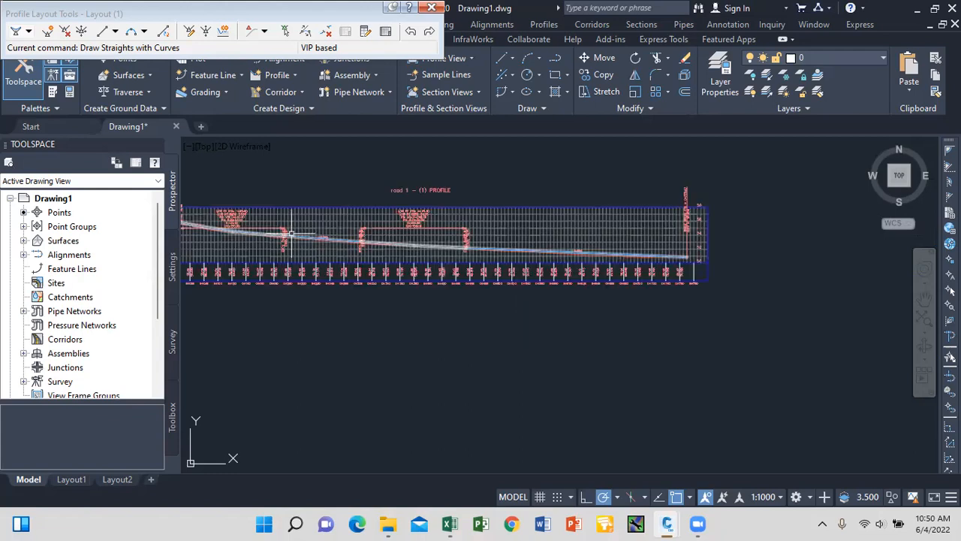
scroll(418, 224, up, 2)
Raise all PVI elevations of the design profile by 0.5 m.
click(353, 260)
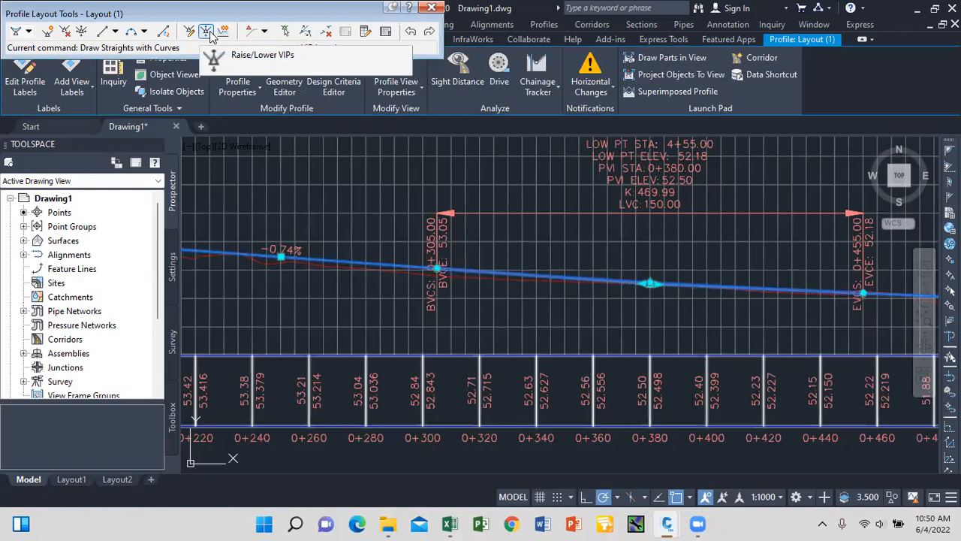
click(209, 34)
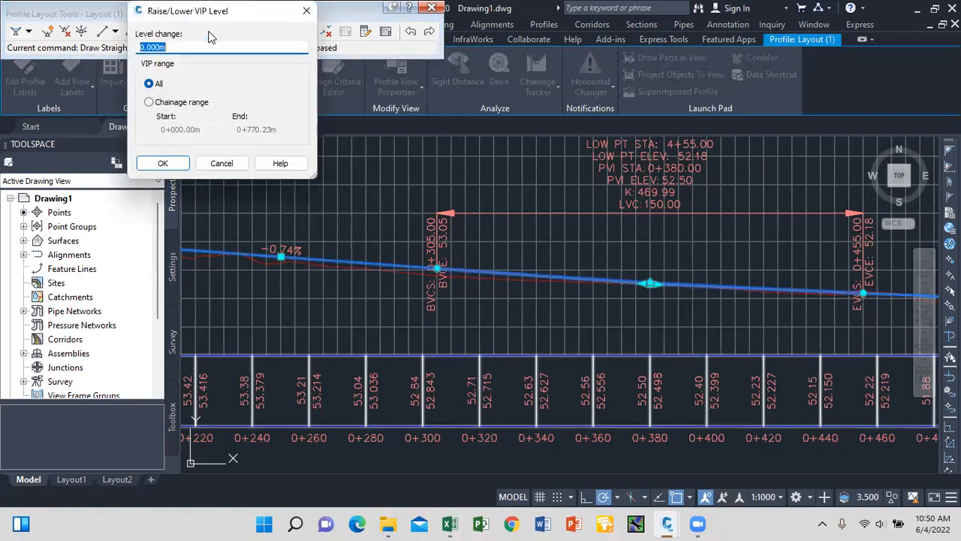
text(0.5)
click(162, 163)
scroll(593, 223, down, 4)
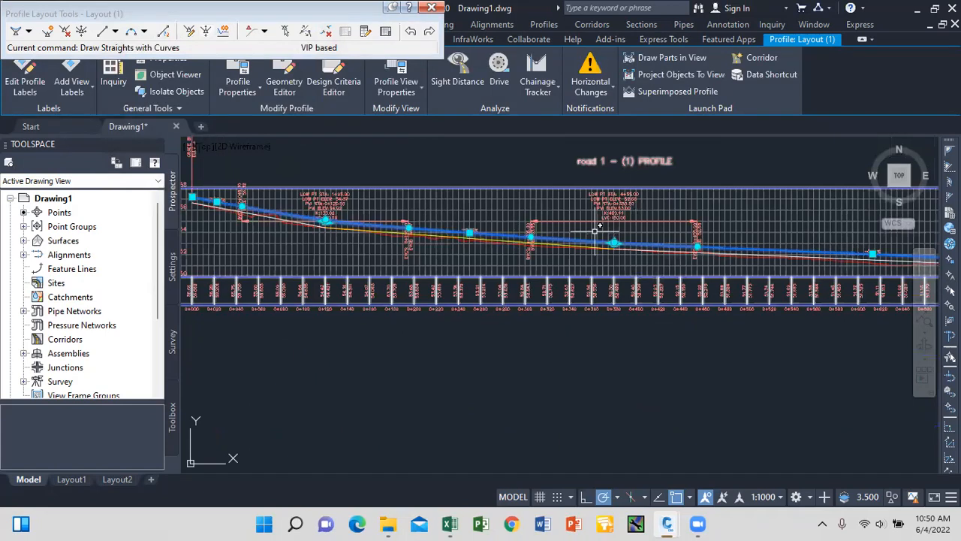
key(Escape)
scroll(328, 232, up, 2)
scroll(328, 232, up, 5)
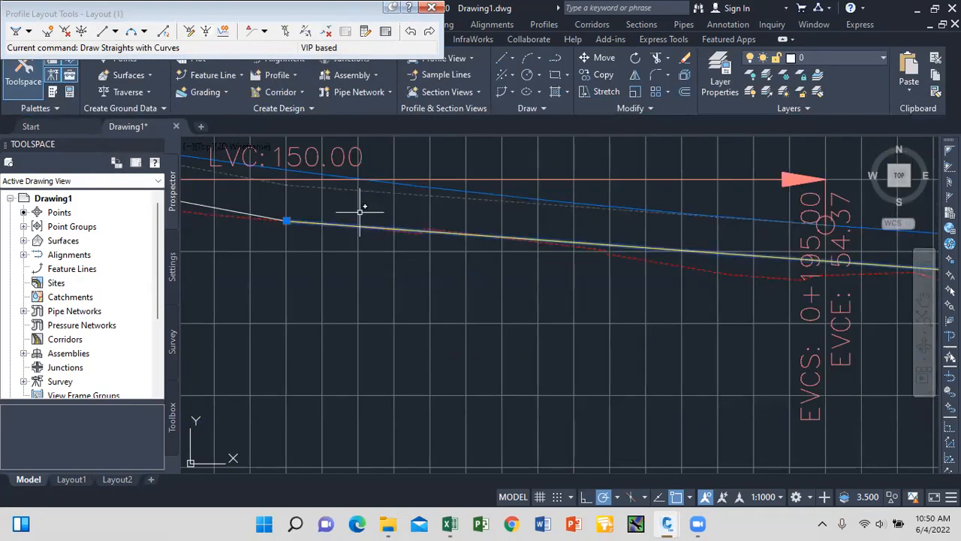
scroll(468, 242, down, 5)
scroll(467, 242, up, 4)
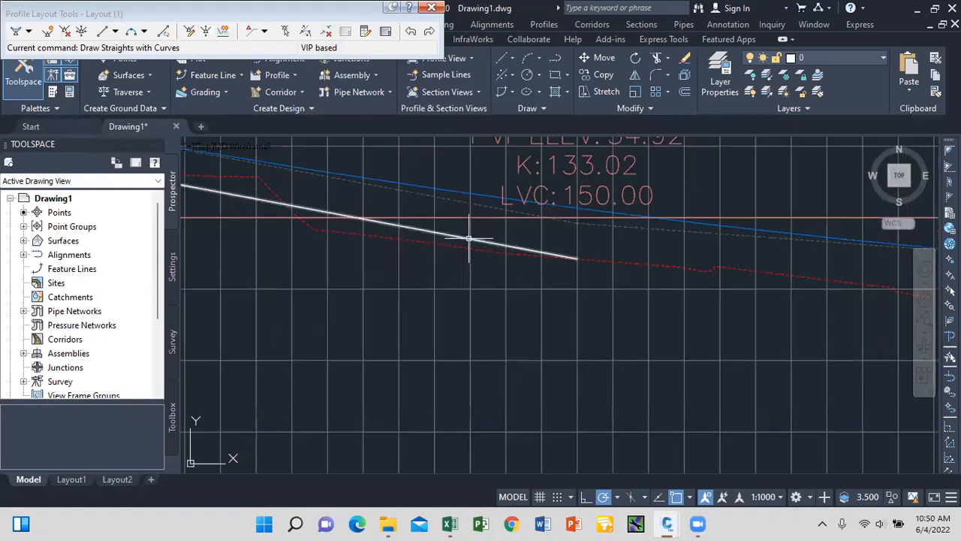
scroll(437, 248, down, 7)
scroll(642, 260, up, 6)
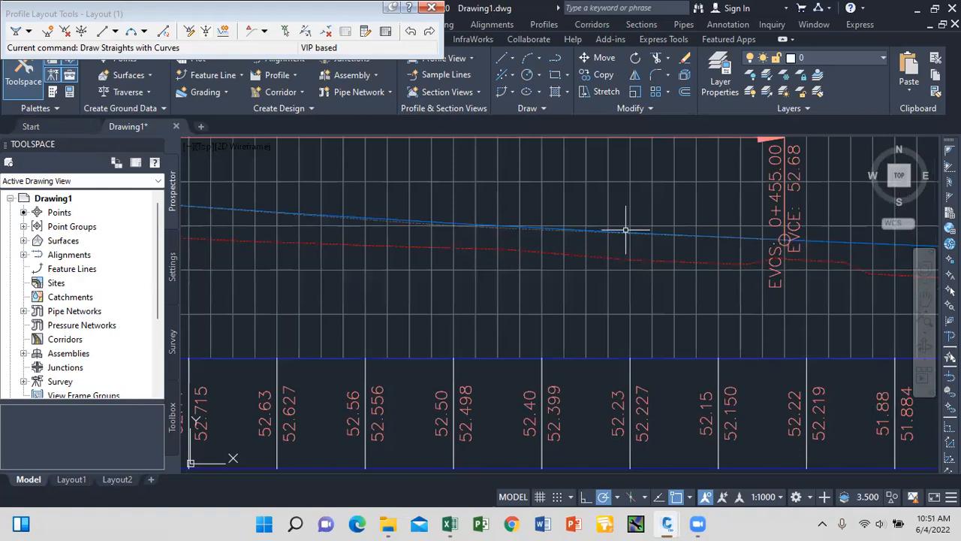
scroll(643, 253, down, 7)
scroll(546, 249, up, 1)
scroll(547, 249, up, 4)
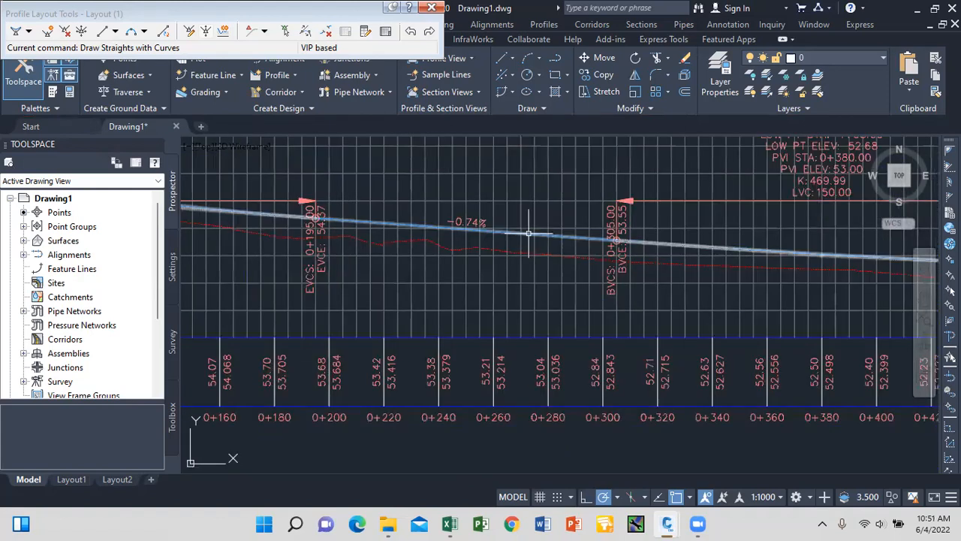
Lower all PVIs by 0.5 m and close the Profile Layout Tools toolbar.
click(529, 234)
click(315, 35)
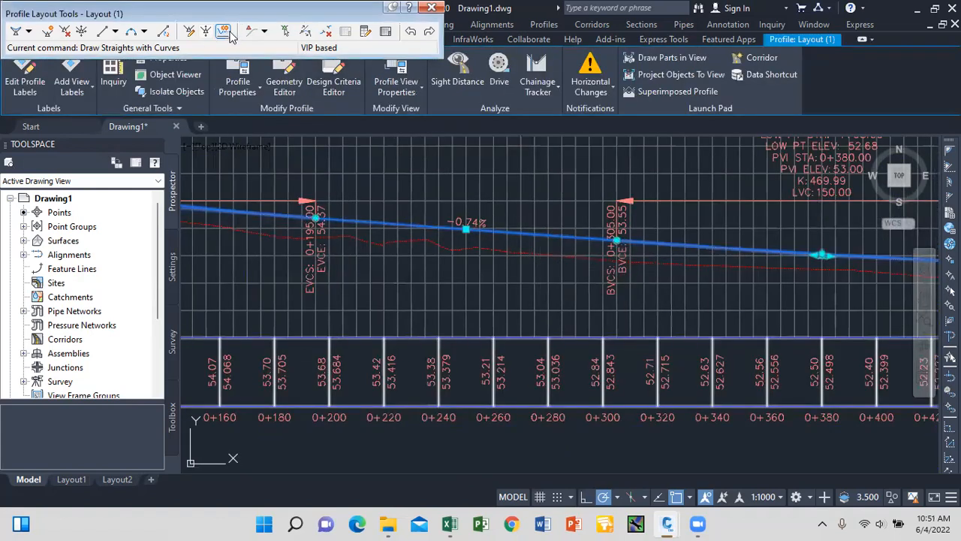
text(-0.5)
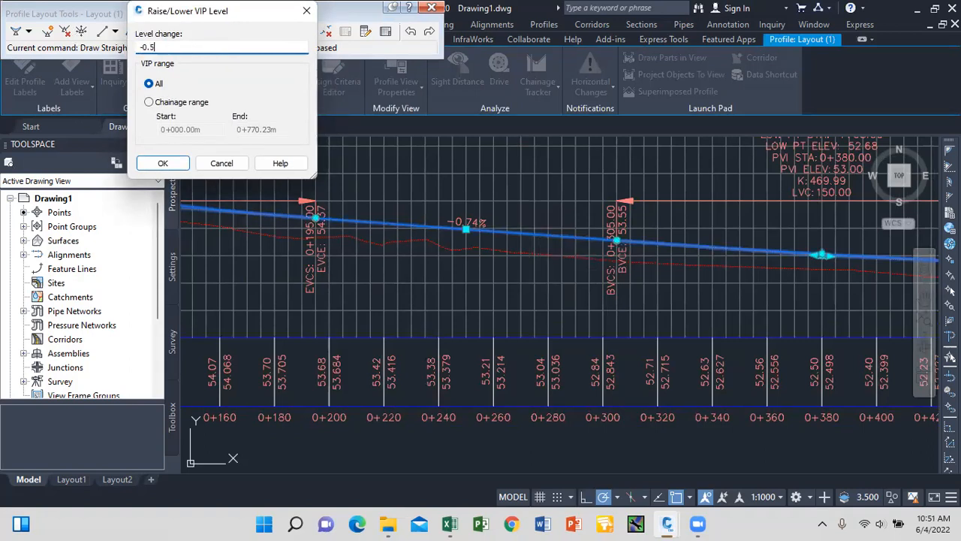
click(163, 164)
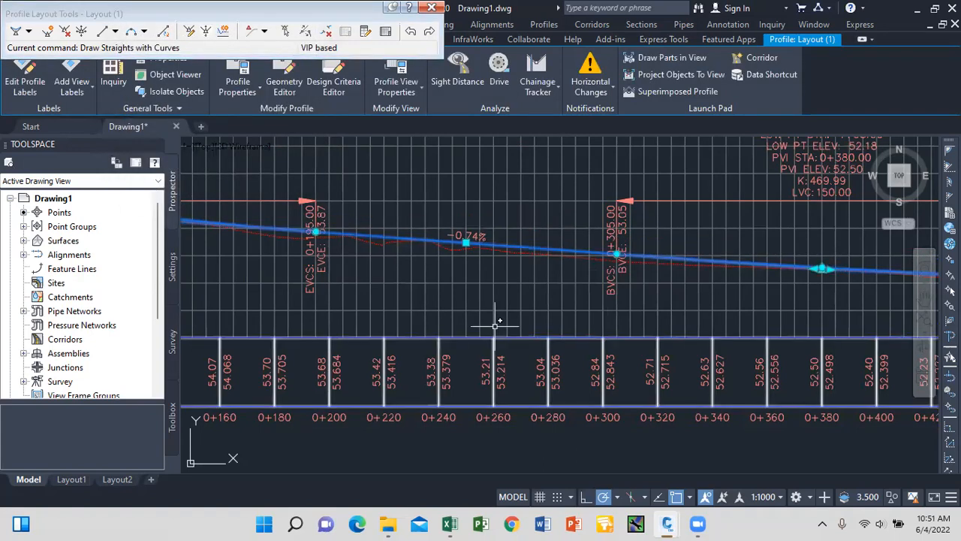
key(Escape)
click(432, 8)
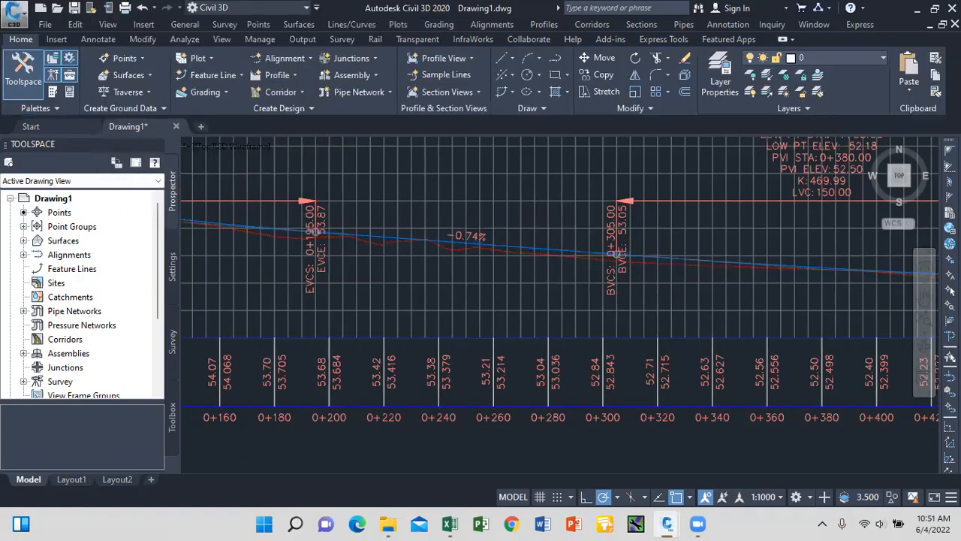
scroll(551, 253, down, 6)
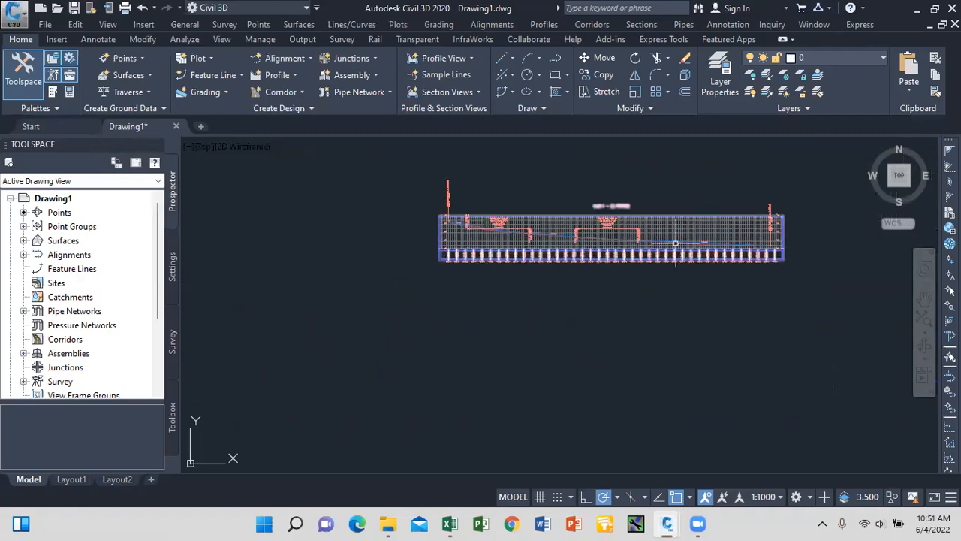
scroll(551, 250, up, 8)
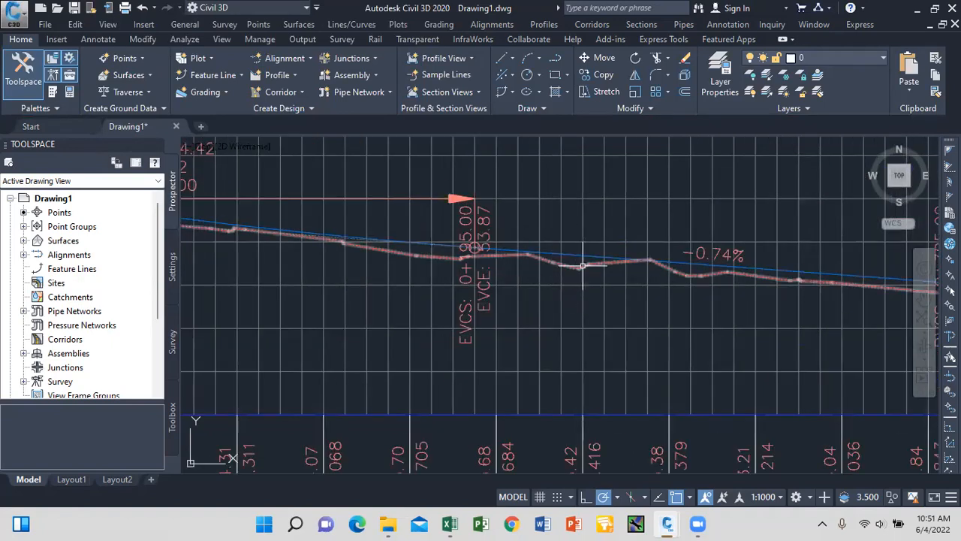
scroll(593, 268, down, 6)
scroll(576, 257, up, 6)
scroll(527, 240, down, 6)
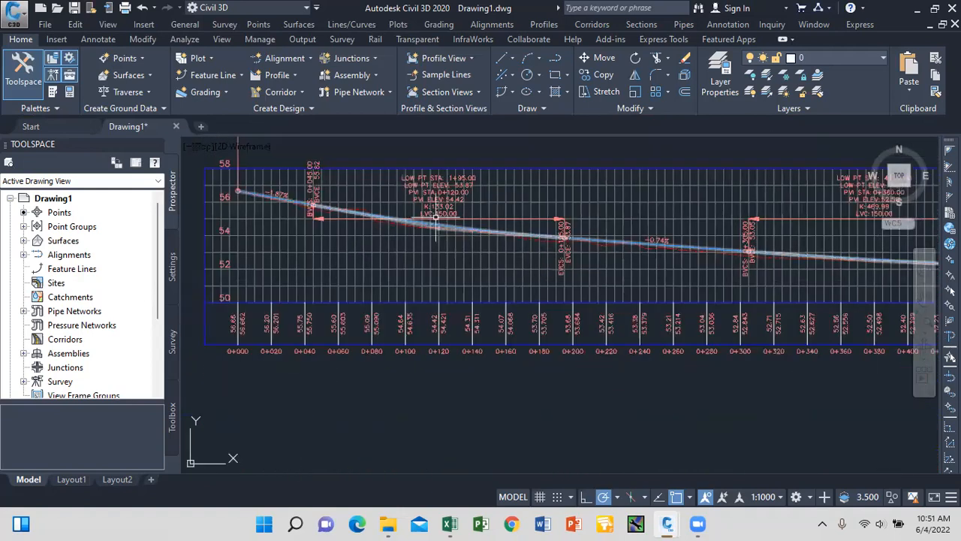
scroll(368, 214, up, 6)
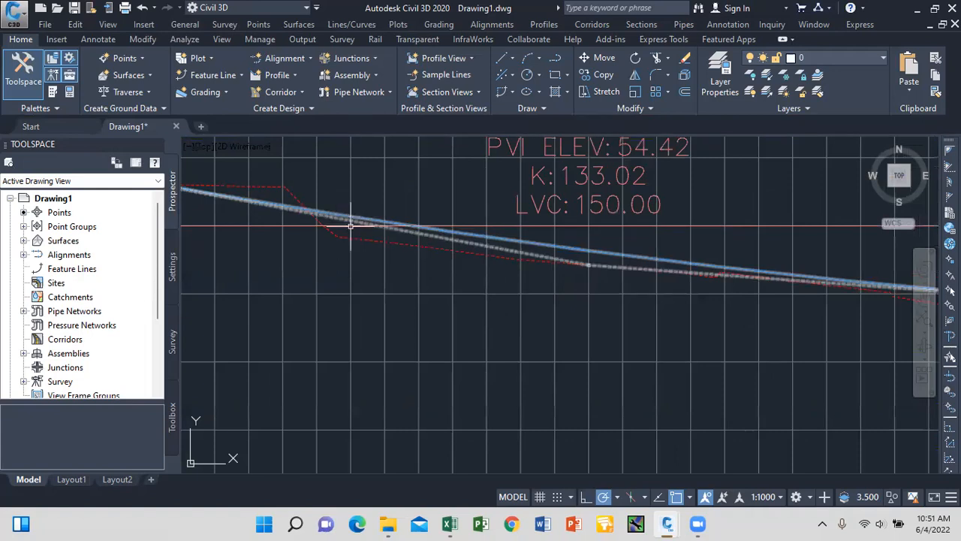
scroll(551, 206, down, 5)
scroll(414, 271, up, 7)
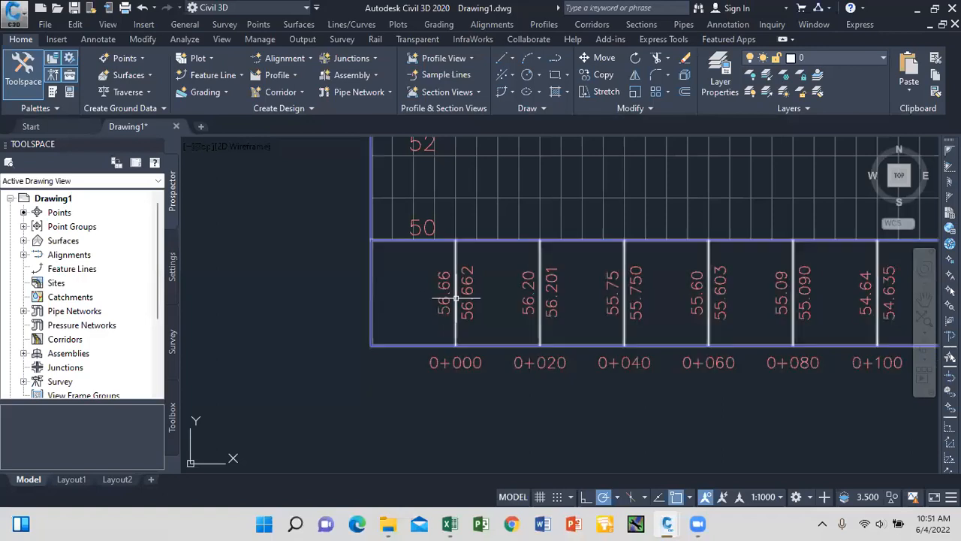
scroll(442, 289, up, 2)
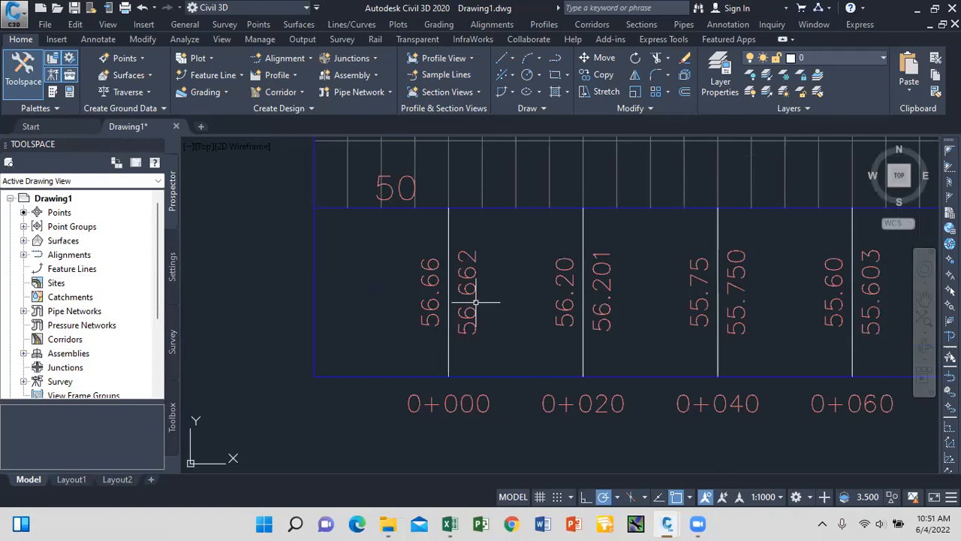
scroll(462, 291, down, 2)
scroll(518, 294, up, 1)
scroll(546, 308, down, 2)
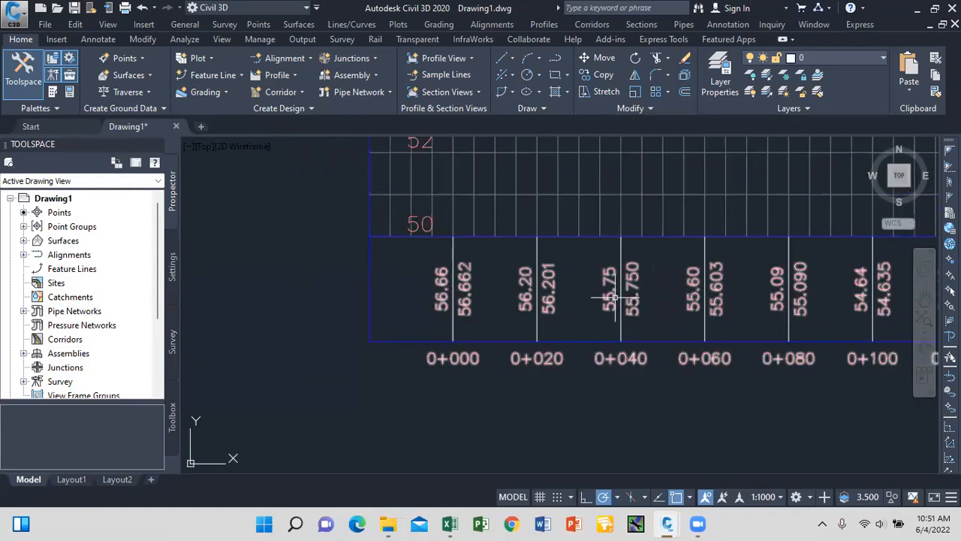
scroll(612, 272, up, 4)
scroll(609, 275, down, 6)
scroll(612, 266, up, 3)
scroll(594, 263, down, 6)
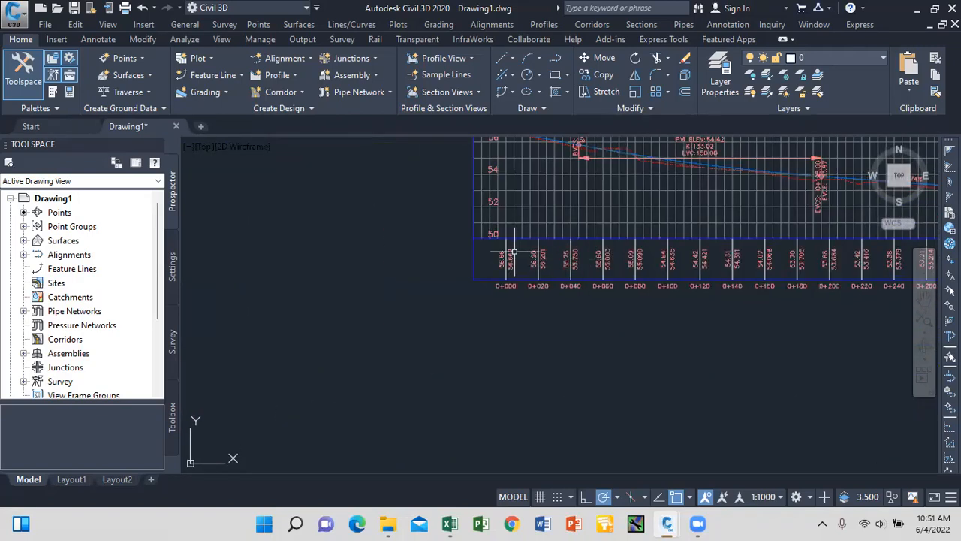
scroll(493, 261, up, 5)
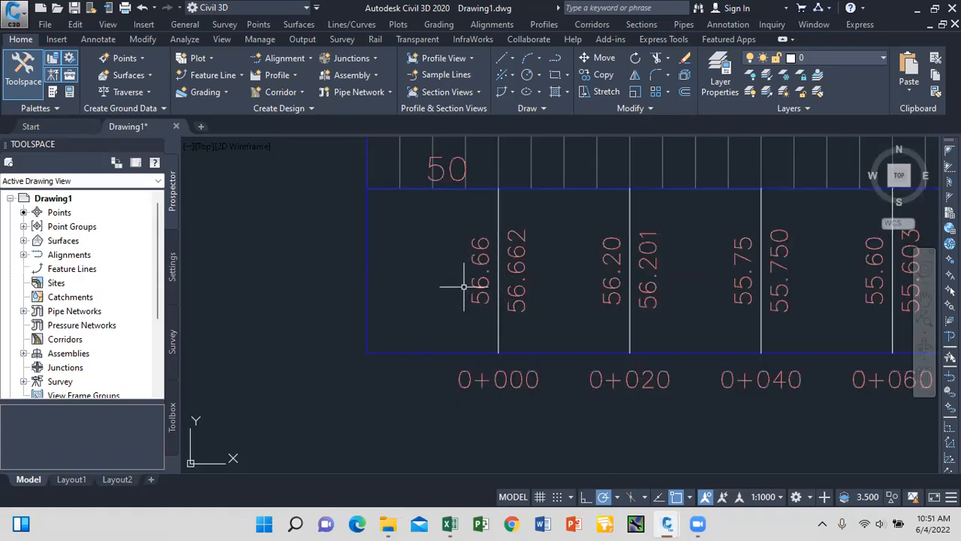
Open the road 1 profile view's Profile View Properties on the Bands tab.
click(367, 270)
scroll(434, 309, down, 3)
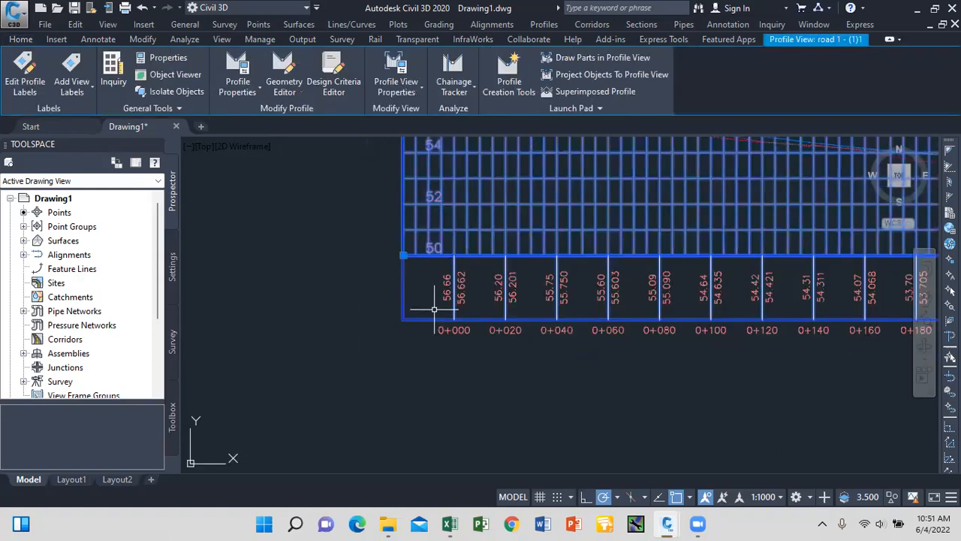
scroll(434, 309, down, 4)
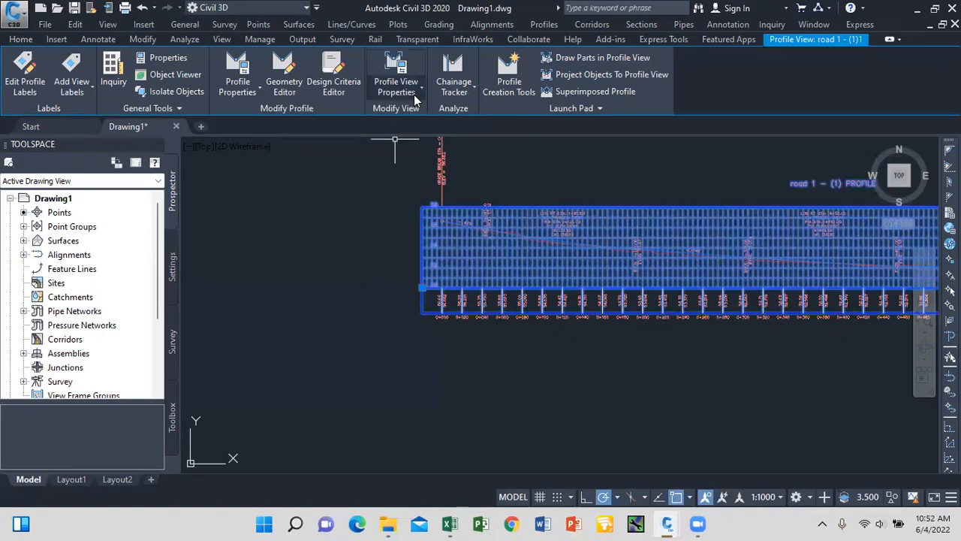
key(Escape)
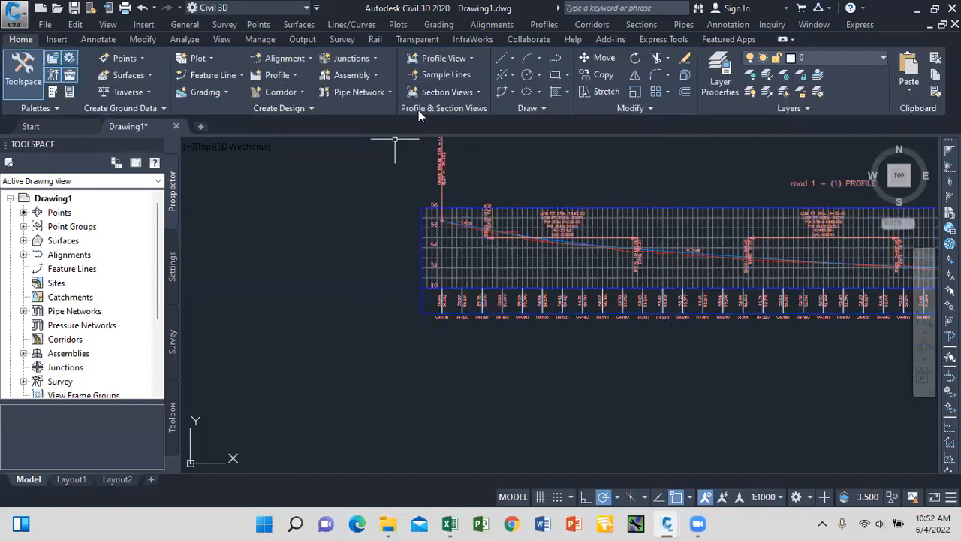
click(443, 265)
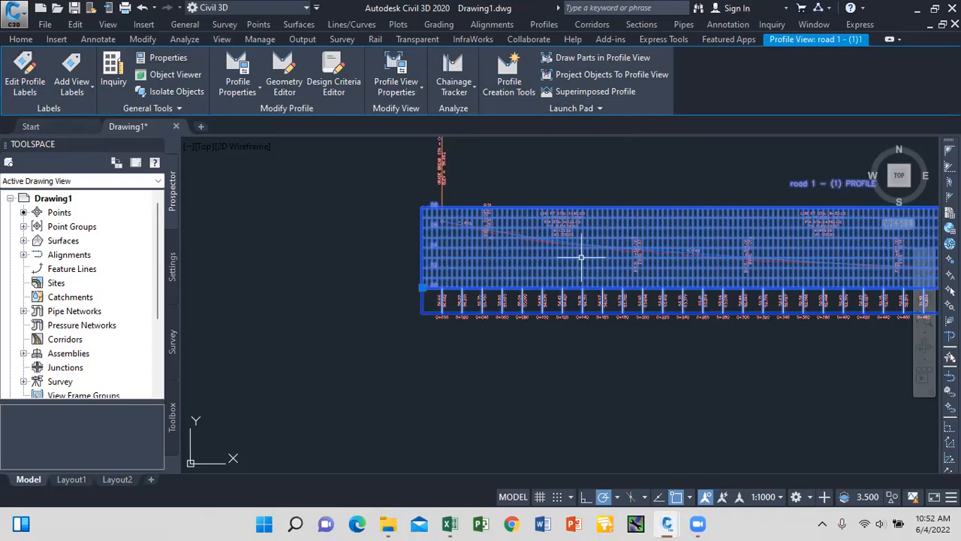
click(410, 94)
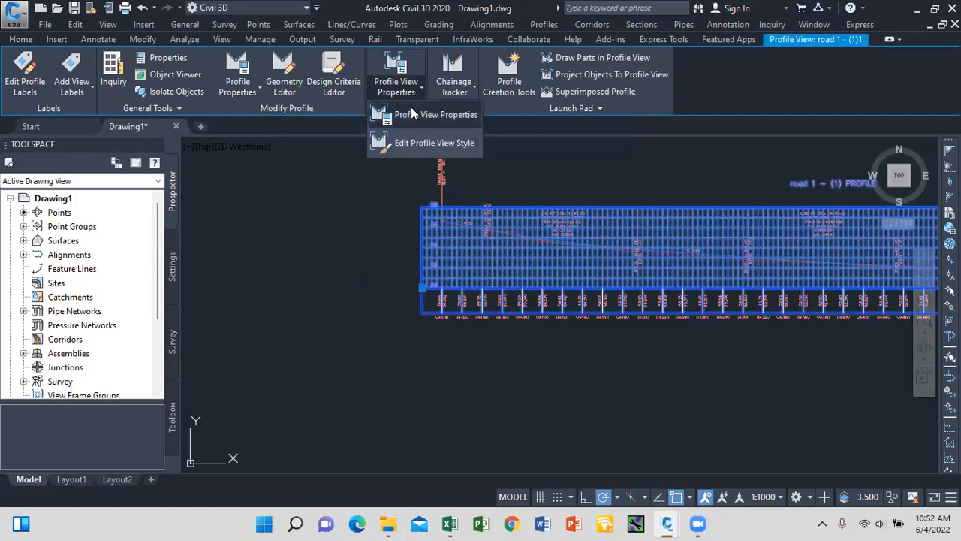
click(414, 118)
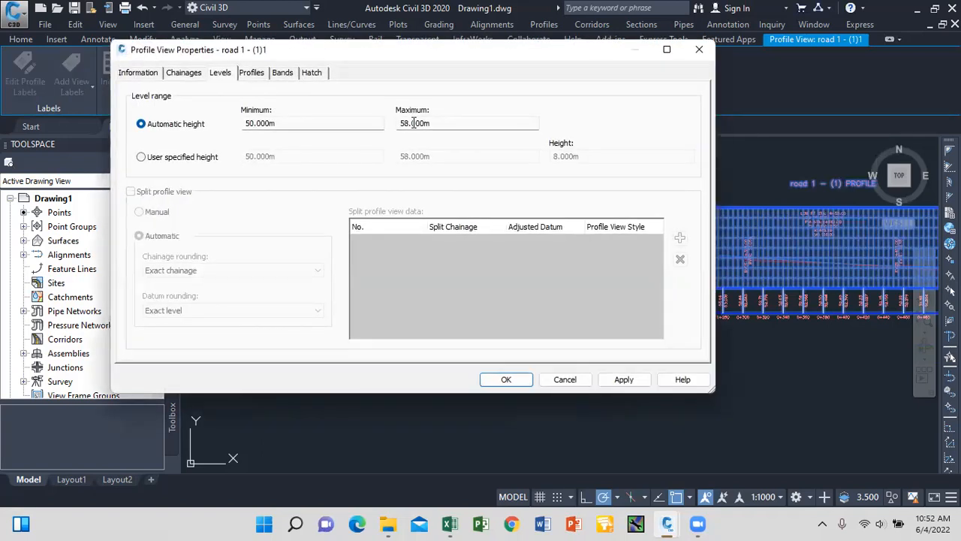
click(282, 73)
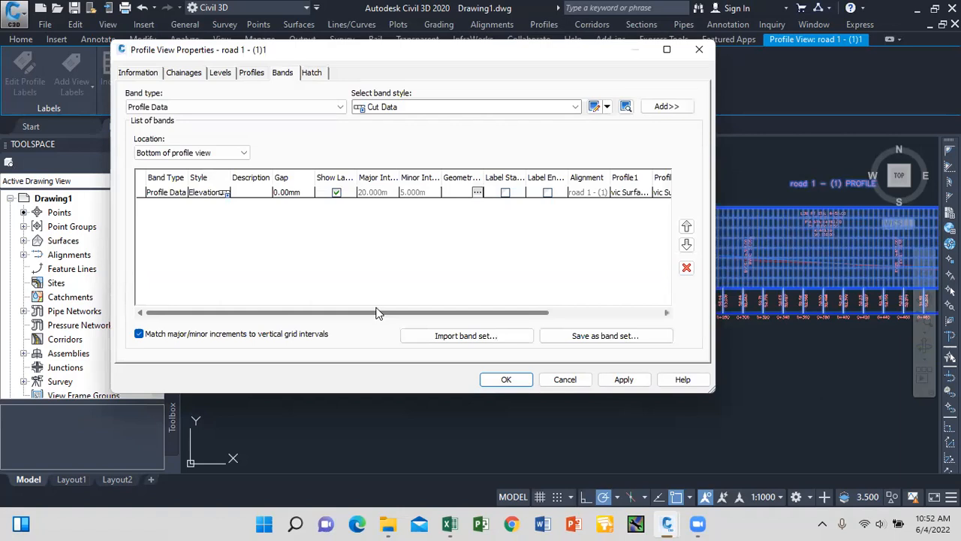
Set the band's Profile1 to Layout (1), apply, and confirm.
drag(353, 315, 513, 324)
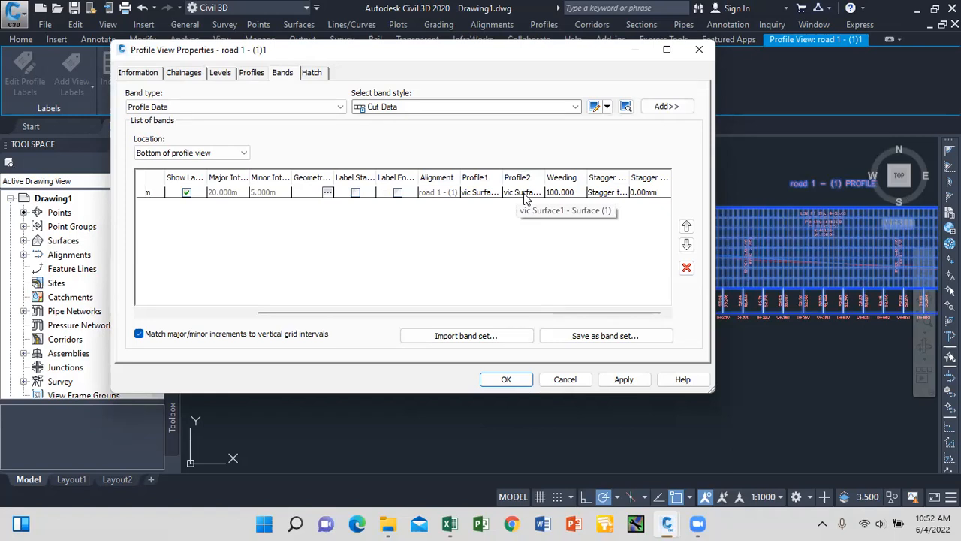
click(484, 192)
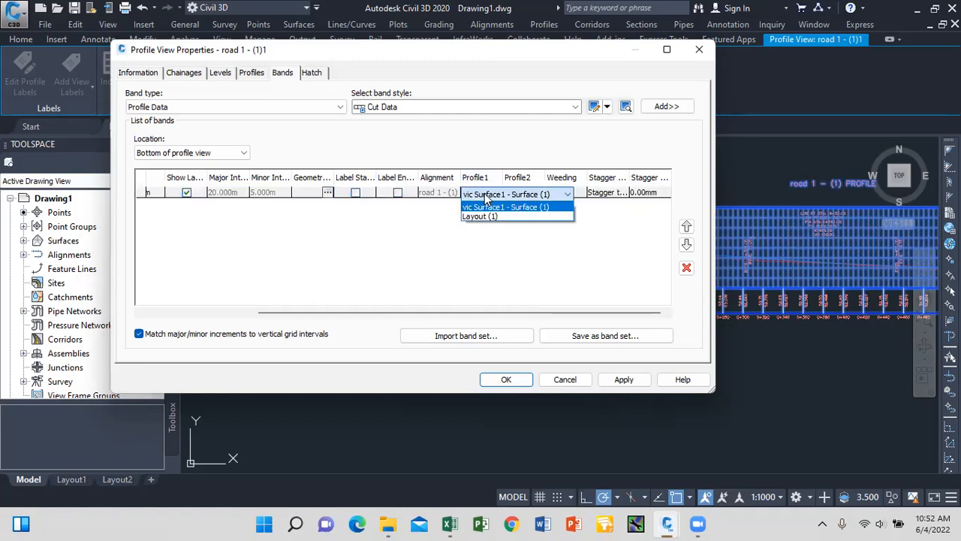
click(488, 217)
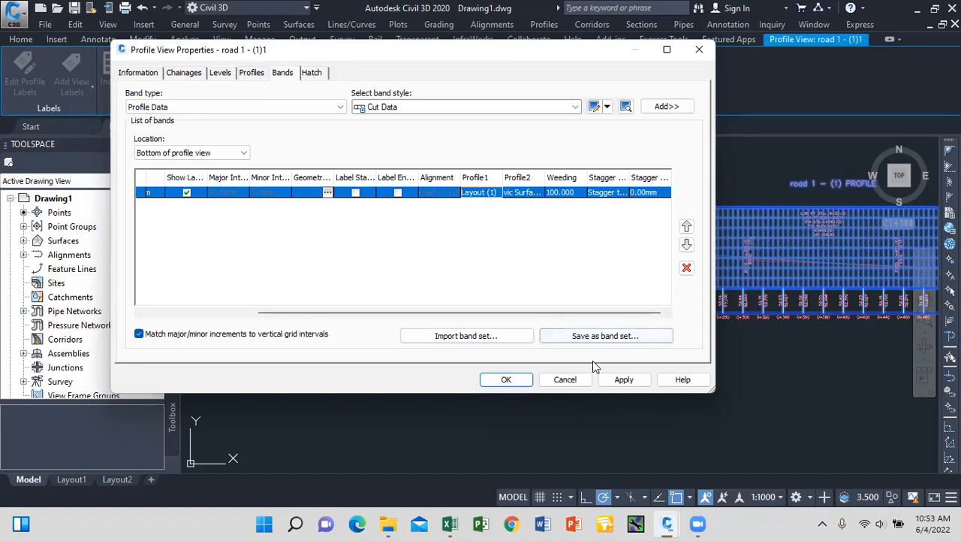
click(617, 381)
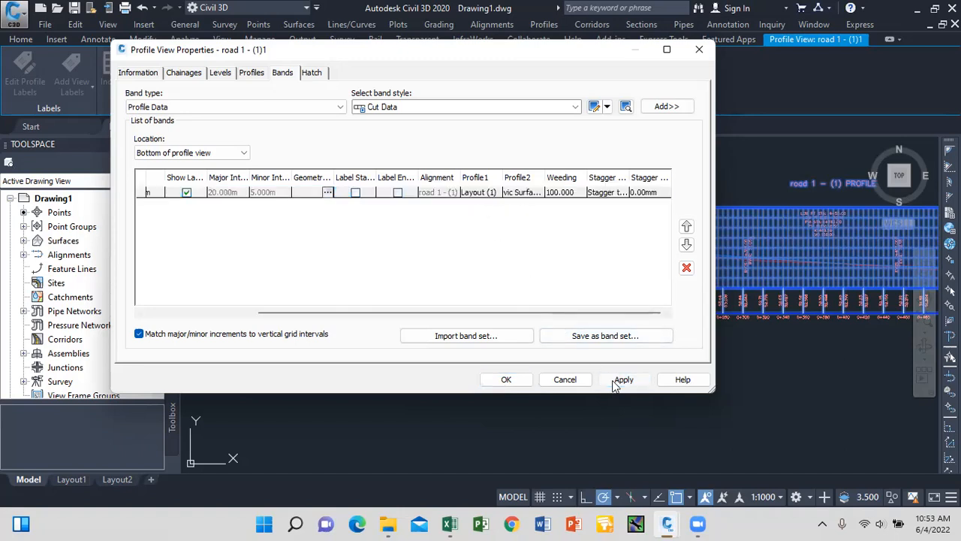
click(506, 379)
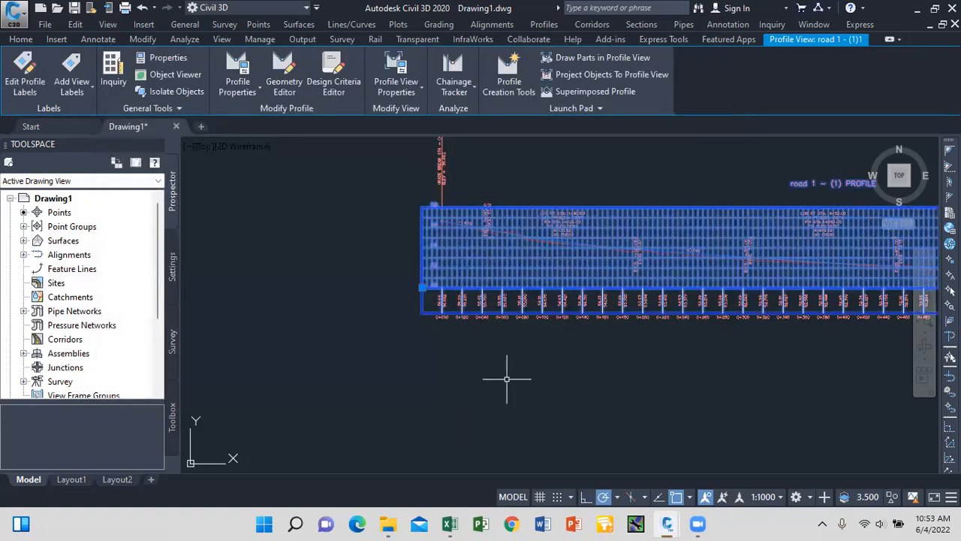
key(Escape)
scroll(451, 290, up, 5)
scroll(423, 319, up, 1)
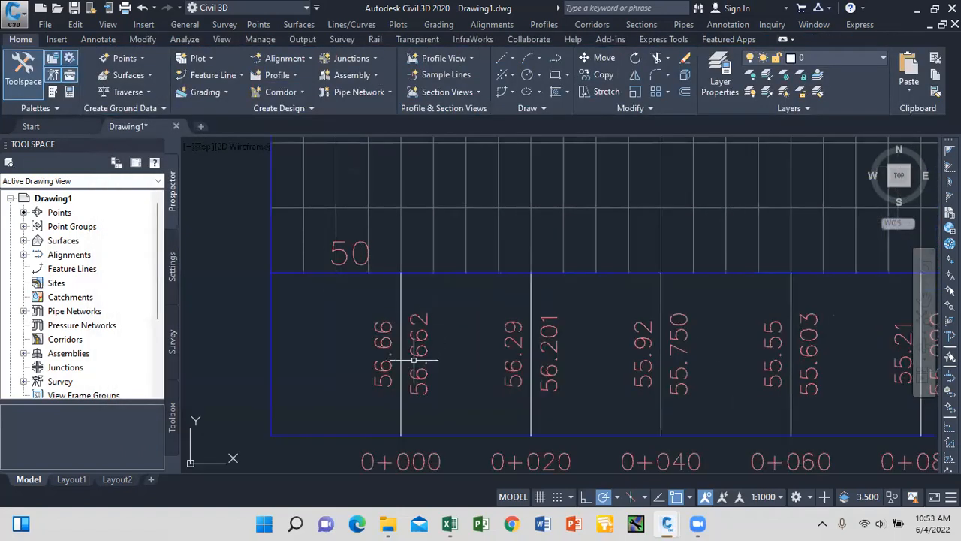
scroll(392, 355, down, 1)
scroll(391, 355, up, 3)
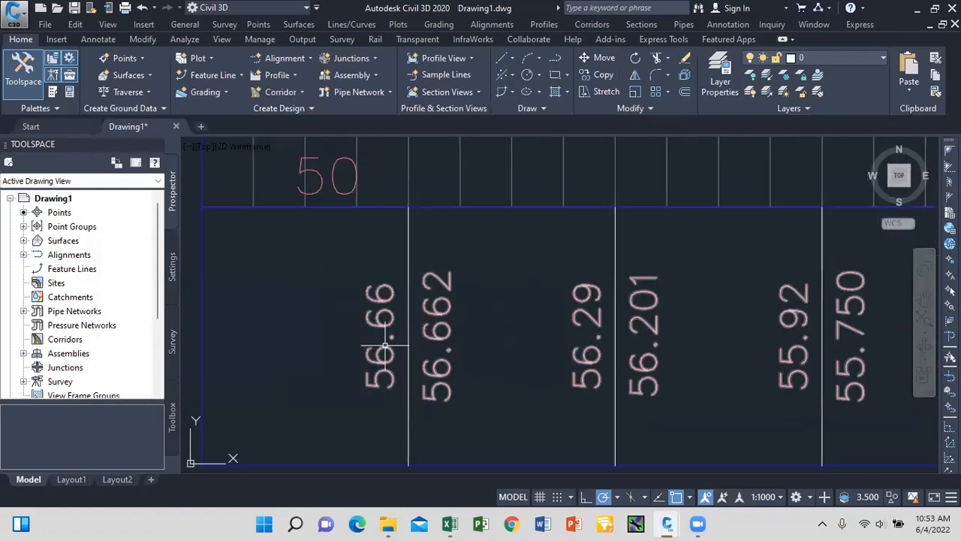
scroll(381, 343, down, 1)
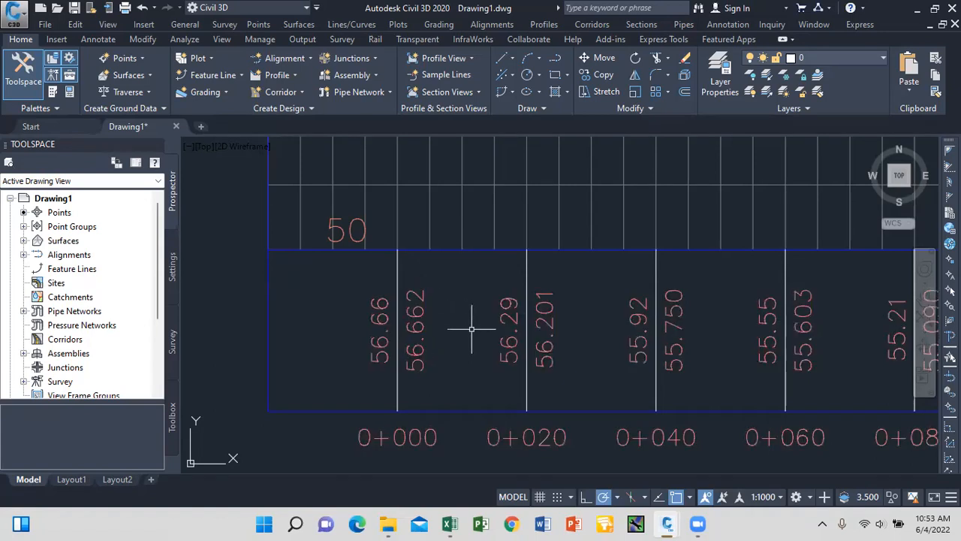
scroll(471, 328, down, 3)
scroll(491, 335, up, 4)
scroll(491, 335, down, 4)
scroll(513, 342, up, 5)
scroll(514, 342, down, 3)
scroll(502, 365, down, 3)
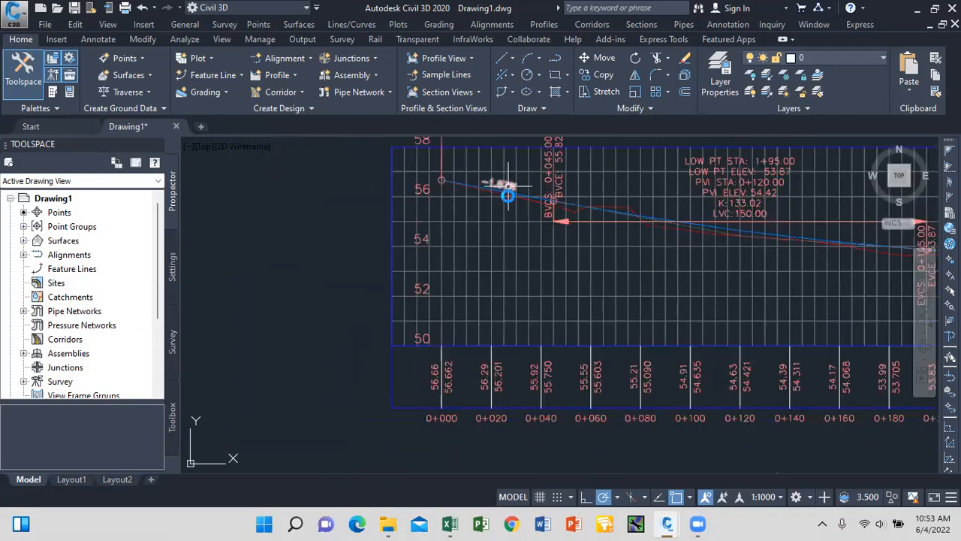
scroll(507, 194, up, 5)
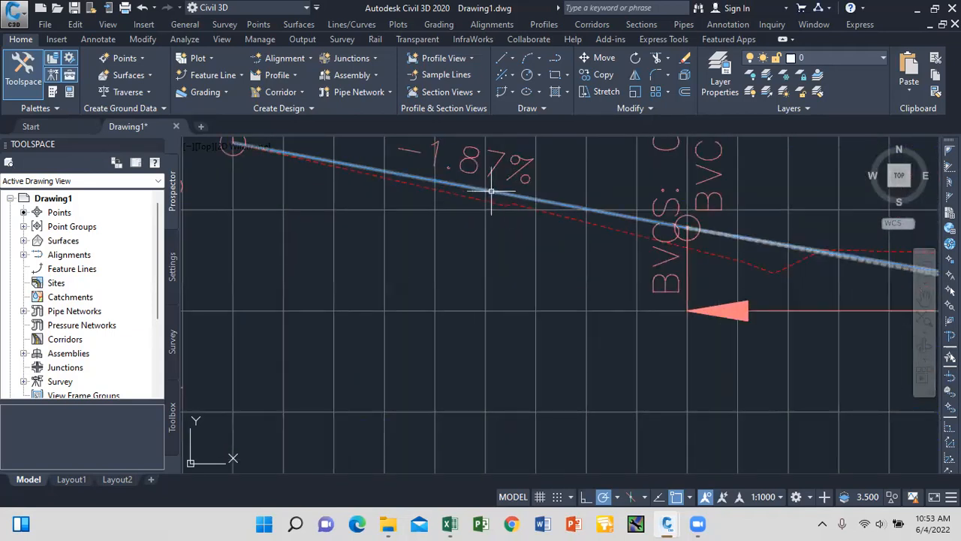
scroll(465, 191, down, 4)
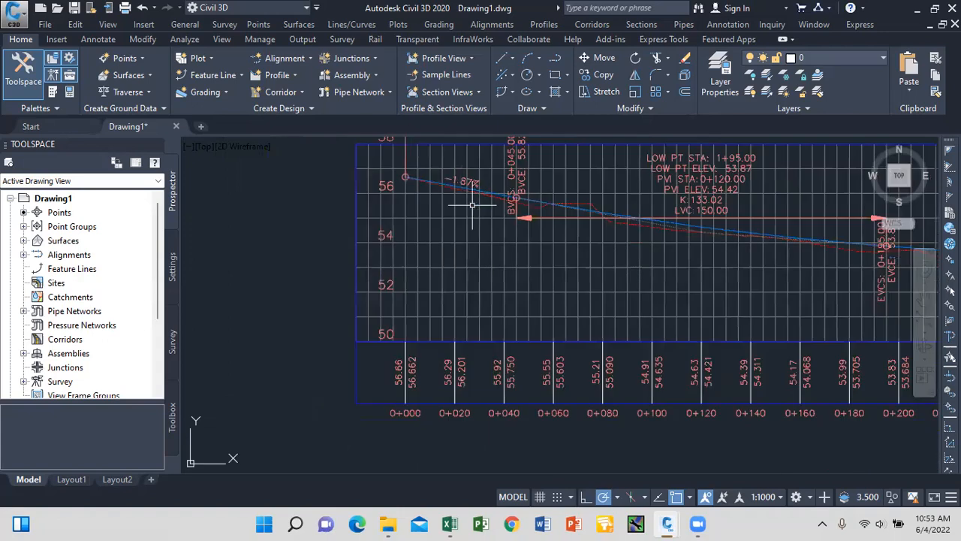
scroll(472, 204, down, 3)
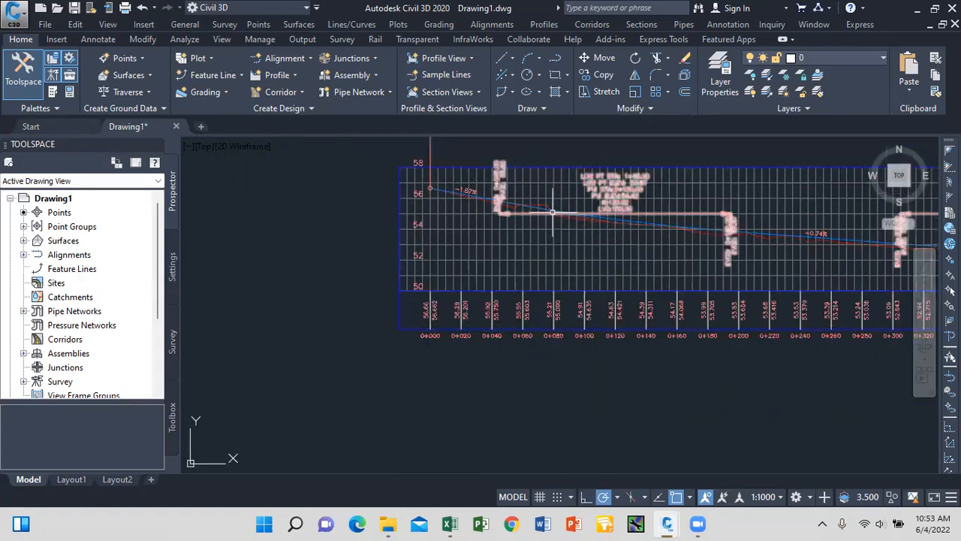
scroll(493, 201, up, 2)
scroll(493, 202, up, 2)
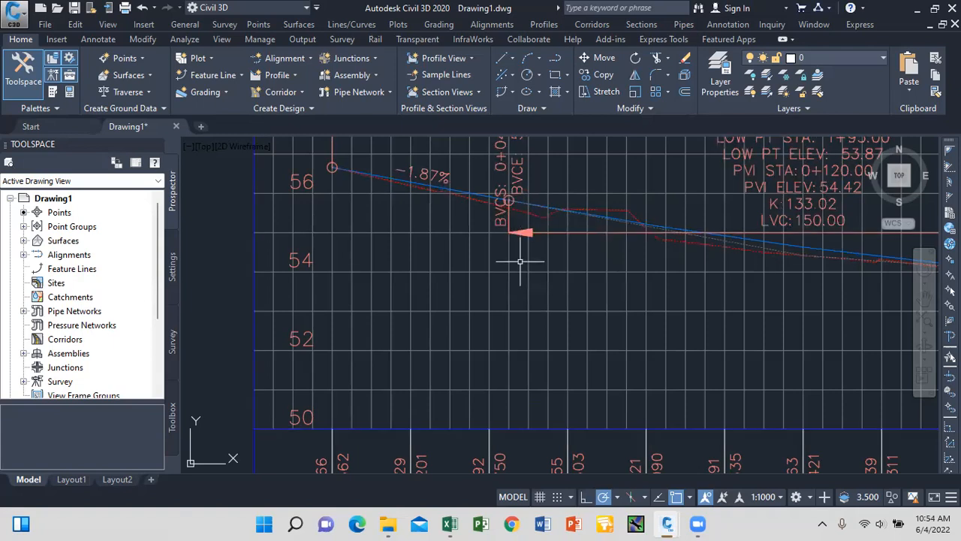
Zoom around the drawing and select the vic Surface1 boundary.
mouse_move(520, 281)
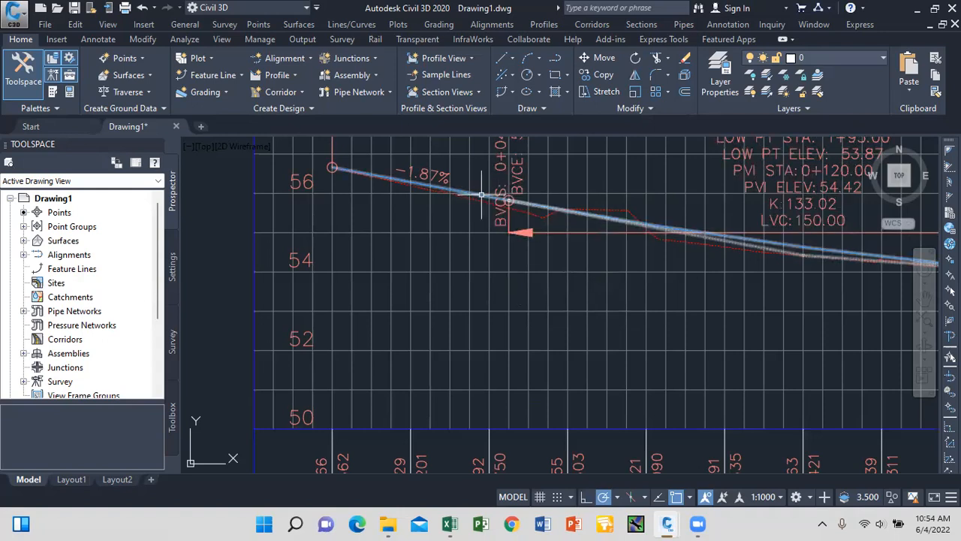
scroll(483, 215, down, 2)
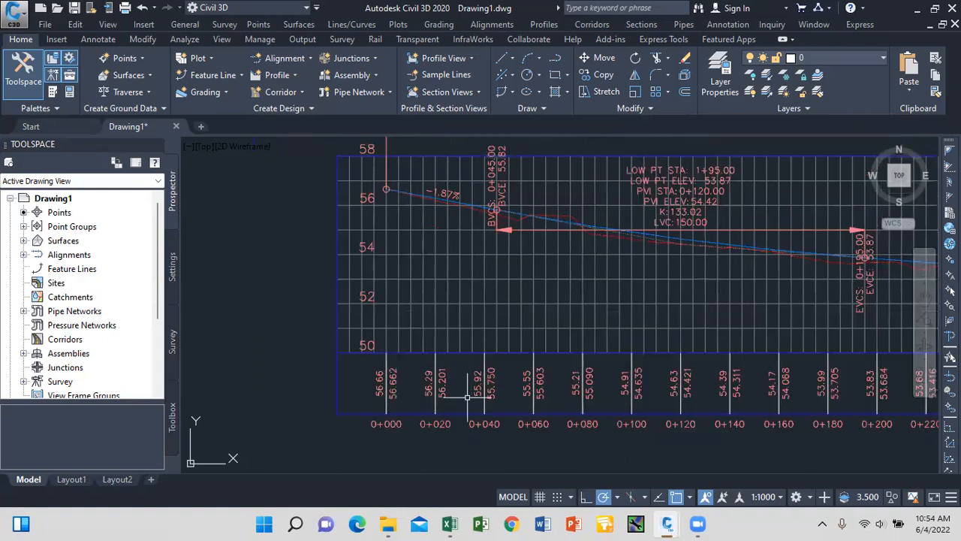
scroll(468, 396, up, 2)
scroll(501, 385, up, 2)
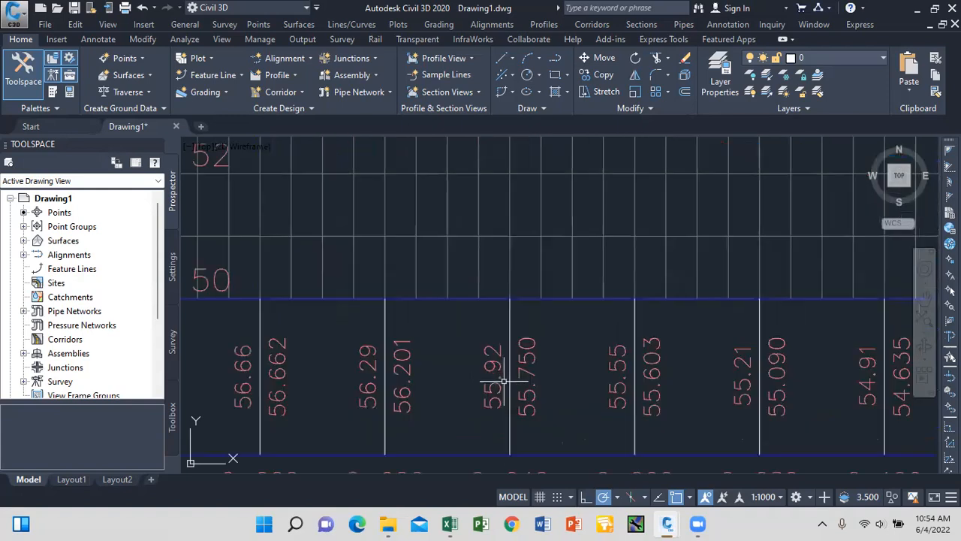
scroll(489, 352, down, 2)
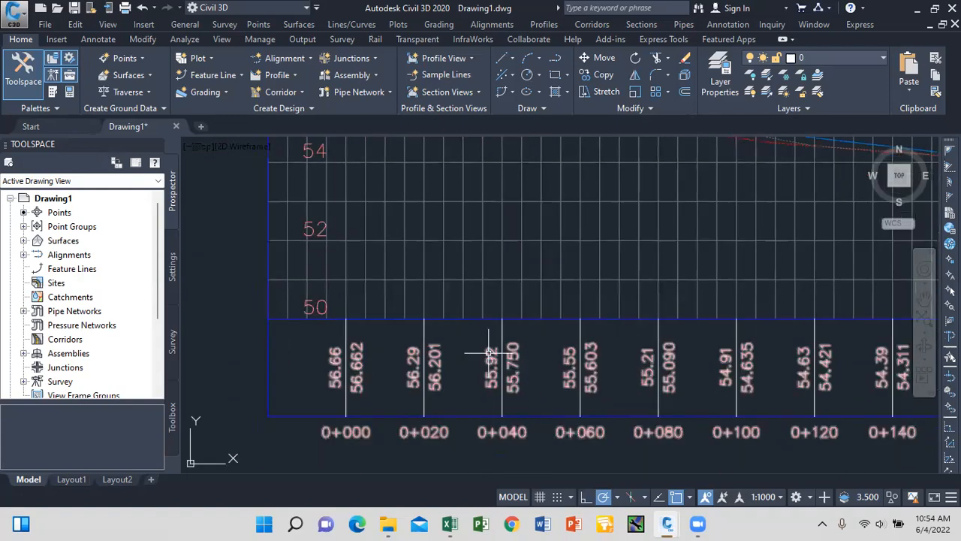
scroll(516, 342, up, 2)
scroll(510, 356, down, 4)
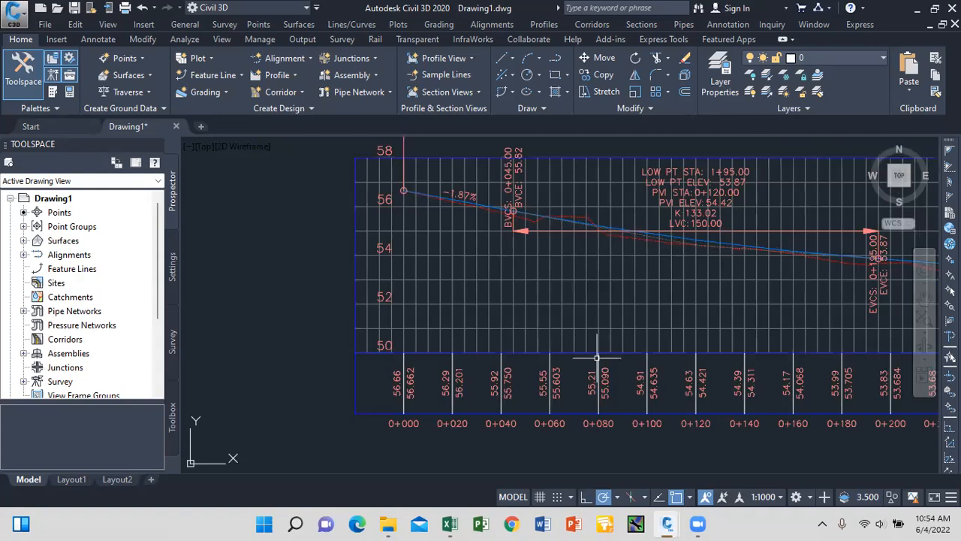
scroll(592, 372, up, 4)
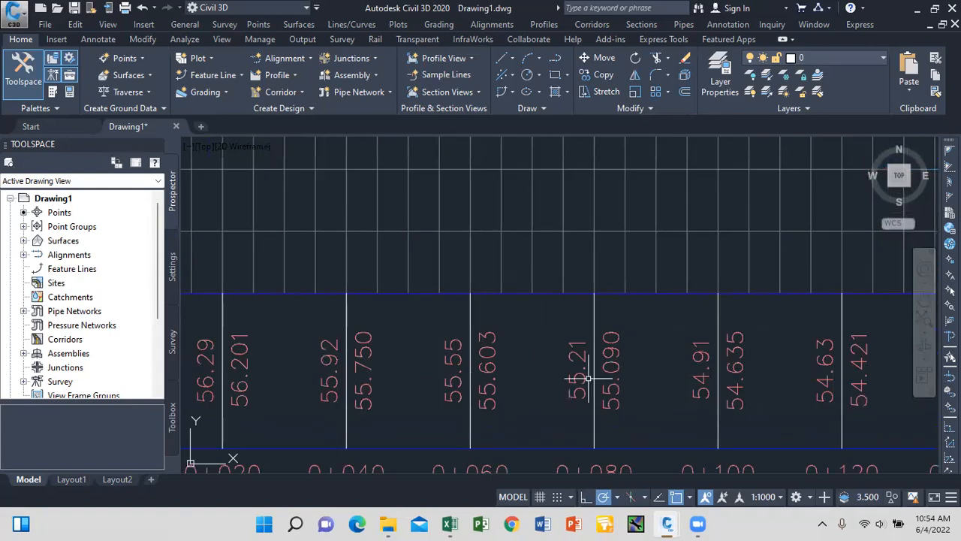
scroll(579, 379, down, 2)
scroll(504, 371, up, 1)
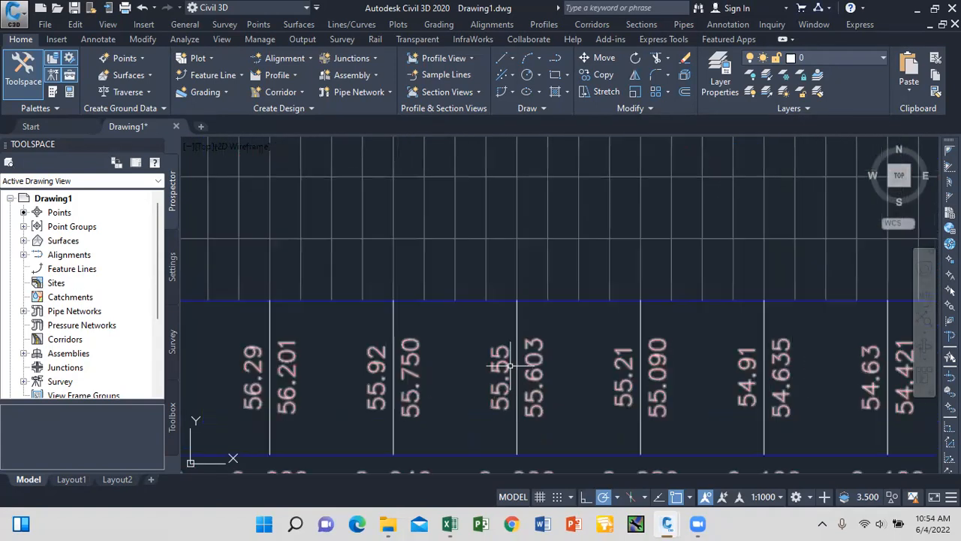
scroll(537, 385, down, 1)
scroll(535, 385, down, 2)
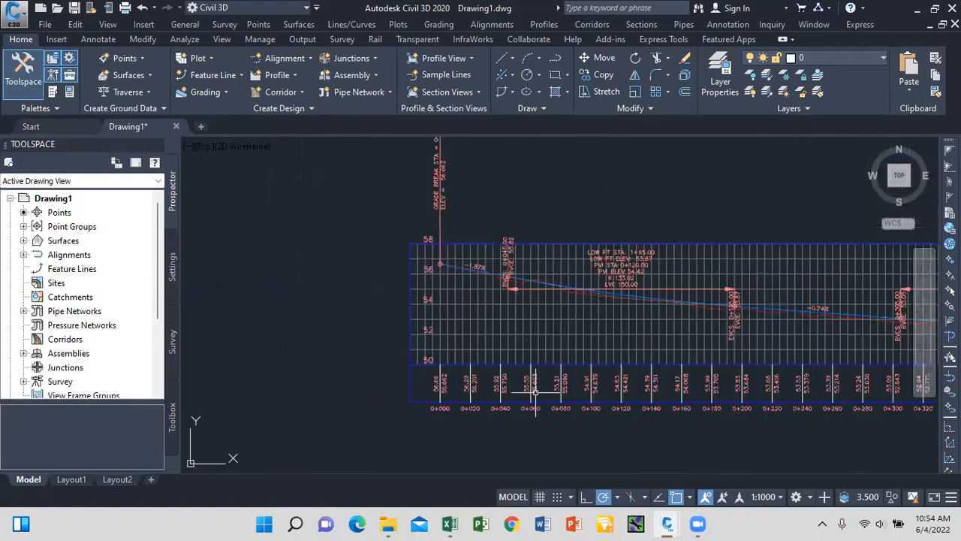
scroll(535, 286, up, 4)
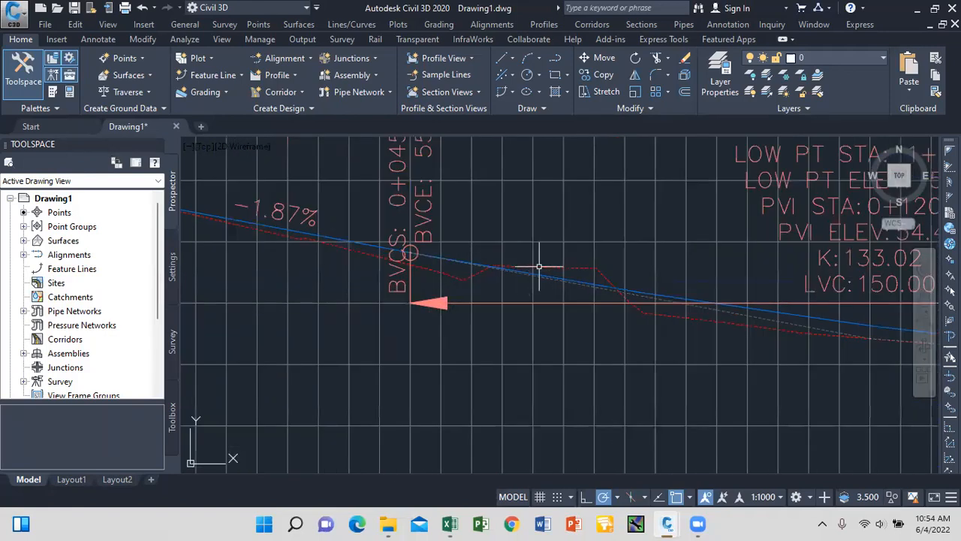
scroll(556, 281, down, 5)
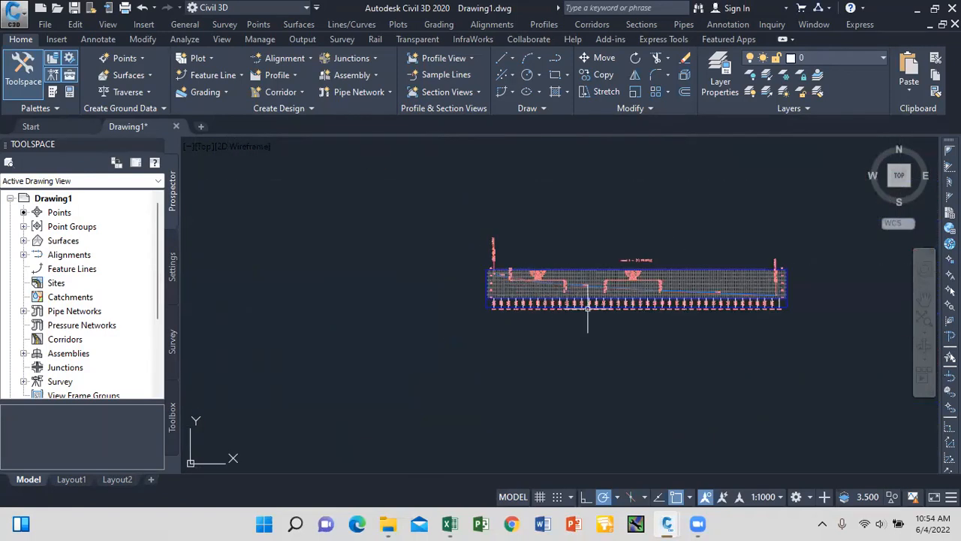
scroll(590, 295, down, 5)
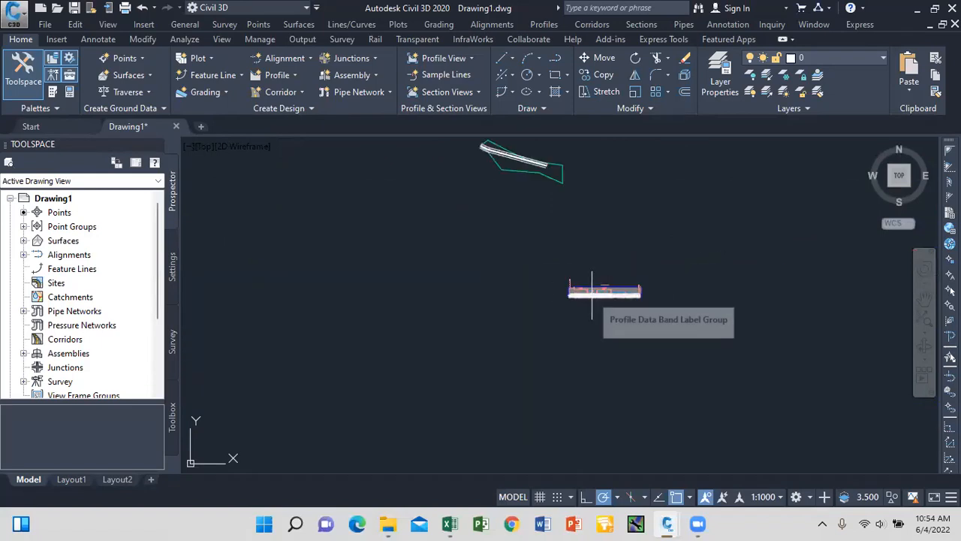
scroll(518, 157, up, 5)
click(526, 190)
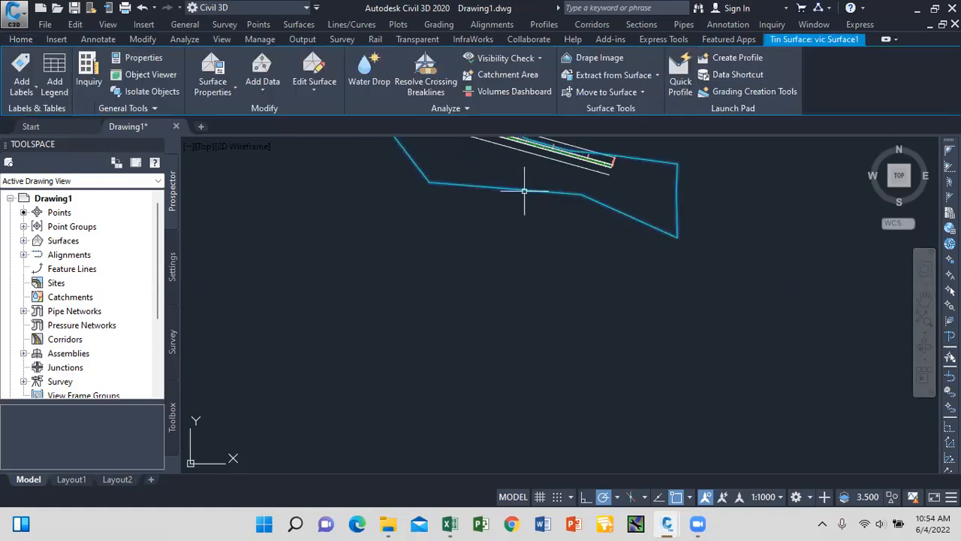
scroll(470, 172, down, 1)
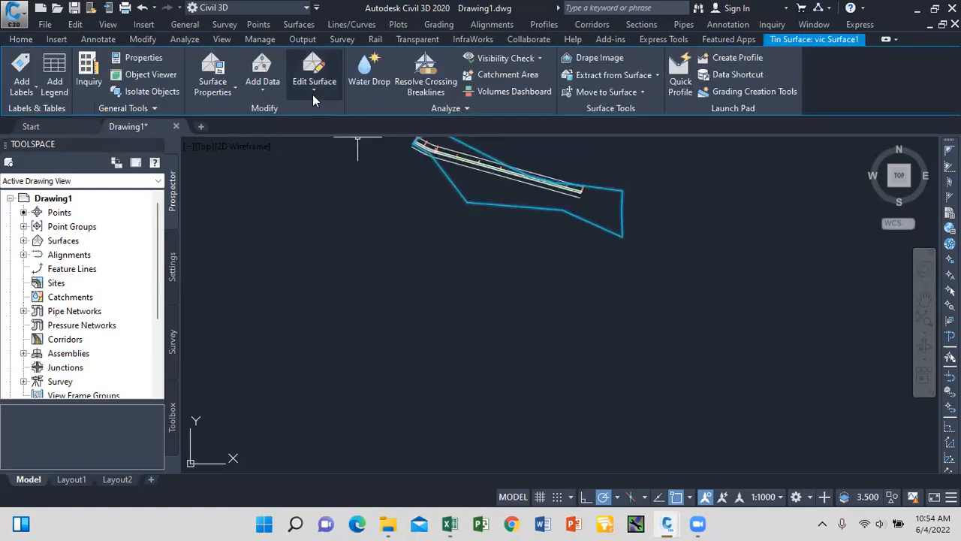
Change vic Surface1's surface style to _No Display in Surface Properties, apply it, and deselect.
click(234, 90)
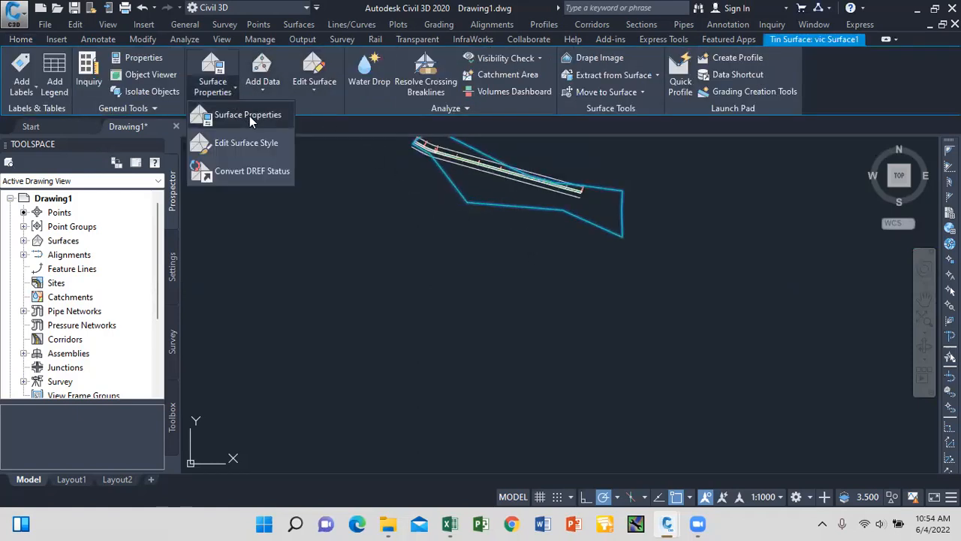
click(249, 116)
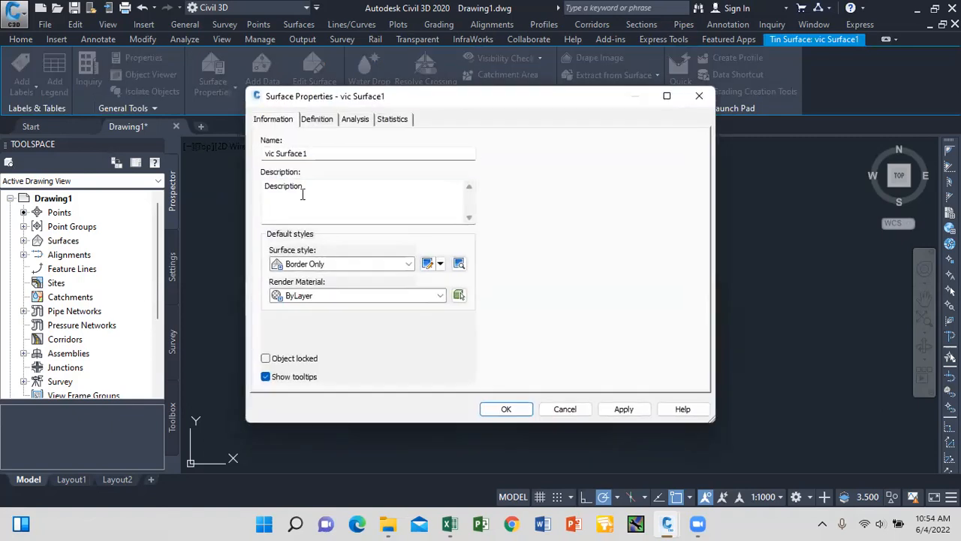
click(409, 264)
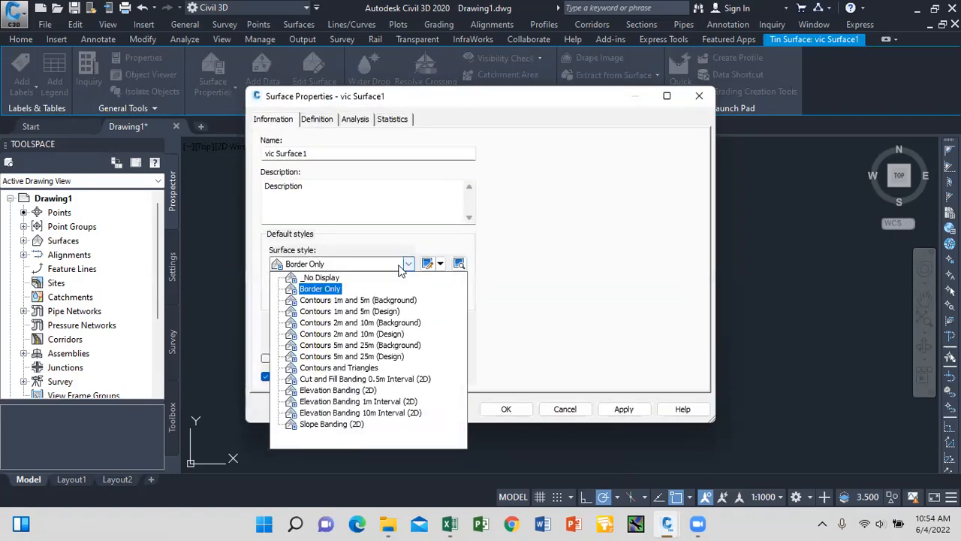
click(323, 278)
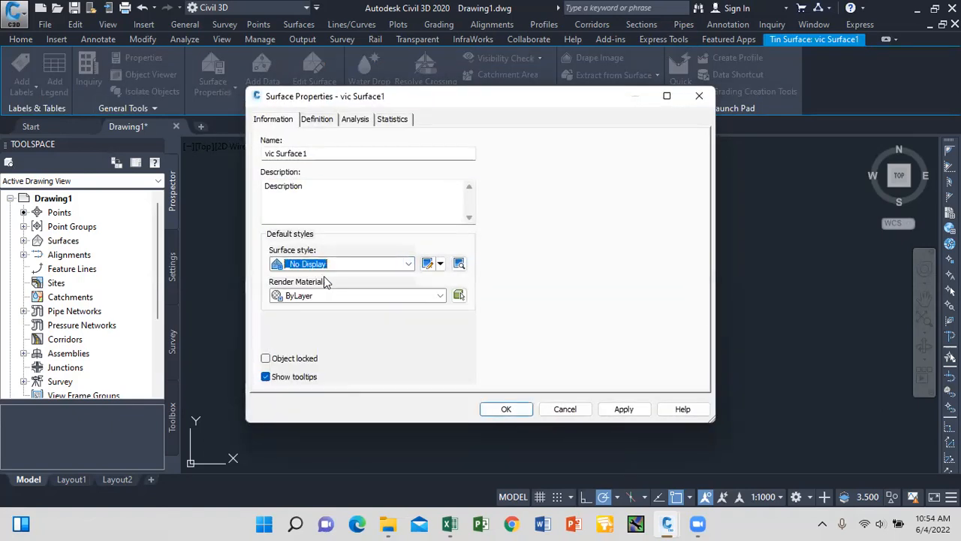
click(625, 409)
click(509, 409)
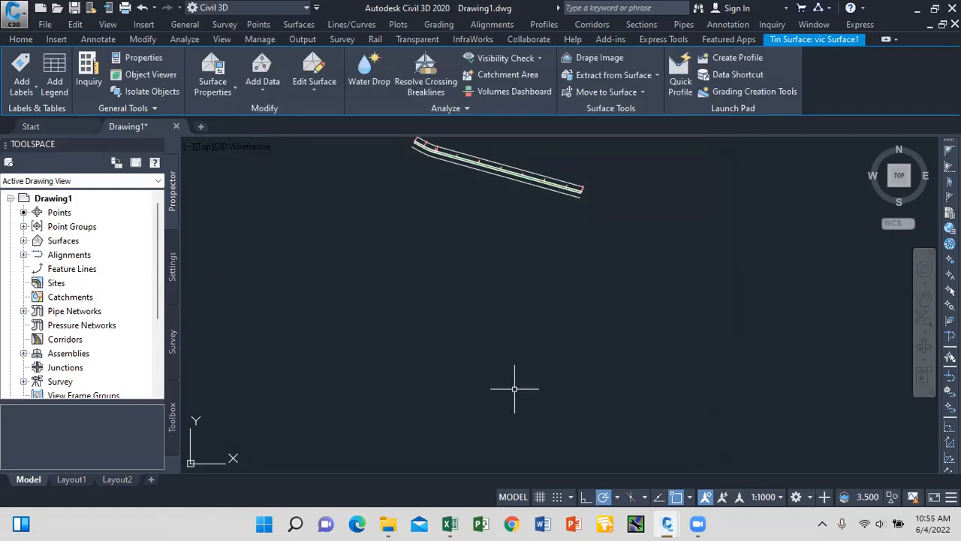
key(Escape)
scroll(578, 172, down, 3)
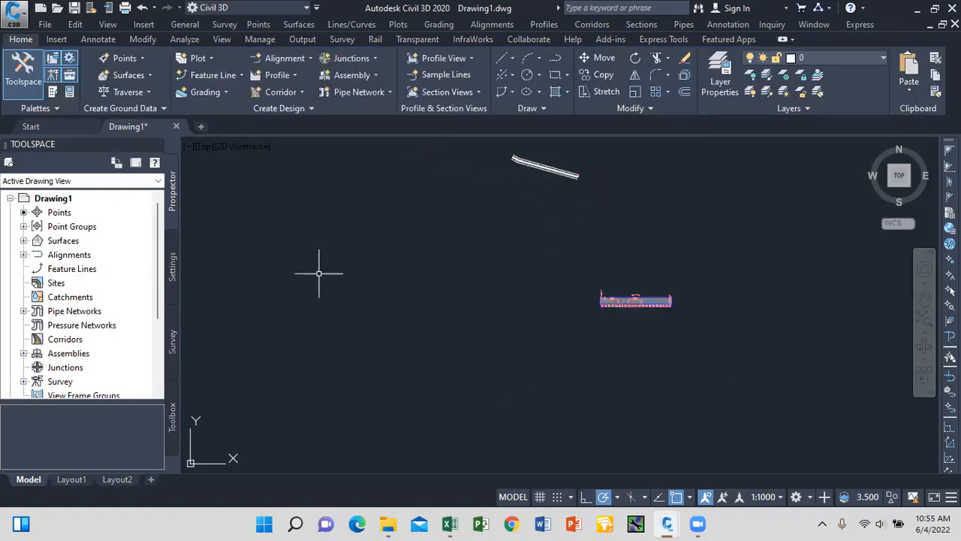
scroll(159, 328, down, 1)
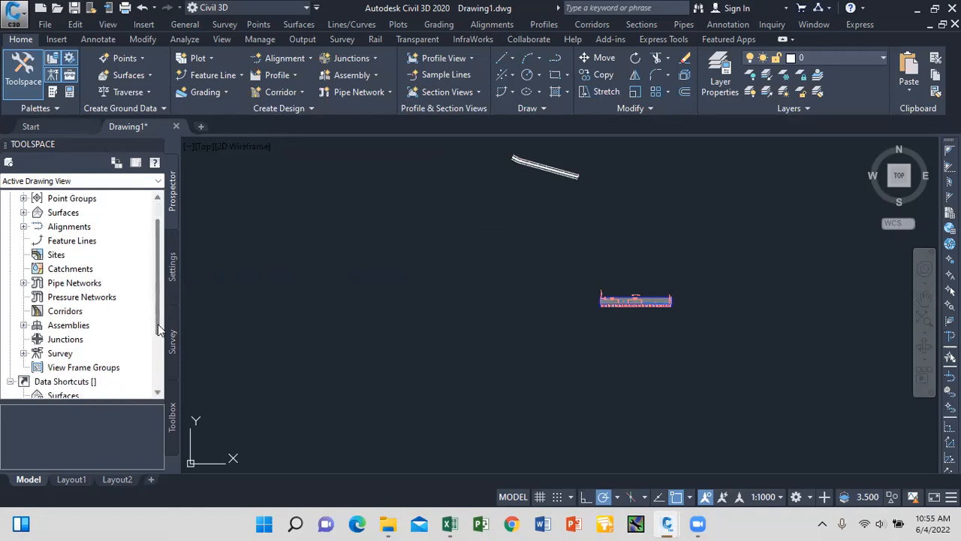
scroll(158, 331, down, 1)
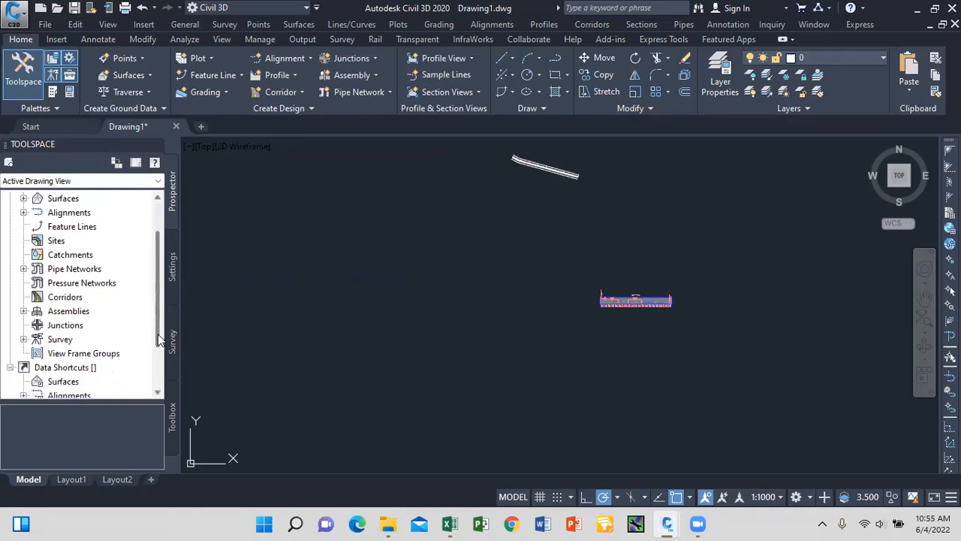
click(86, 354)
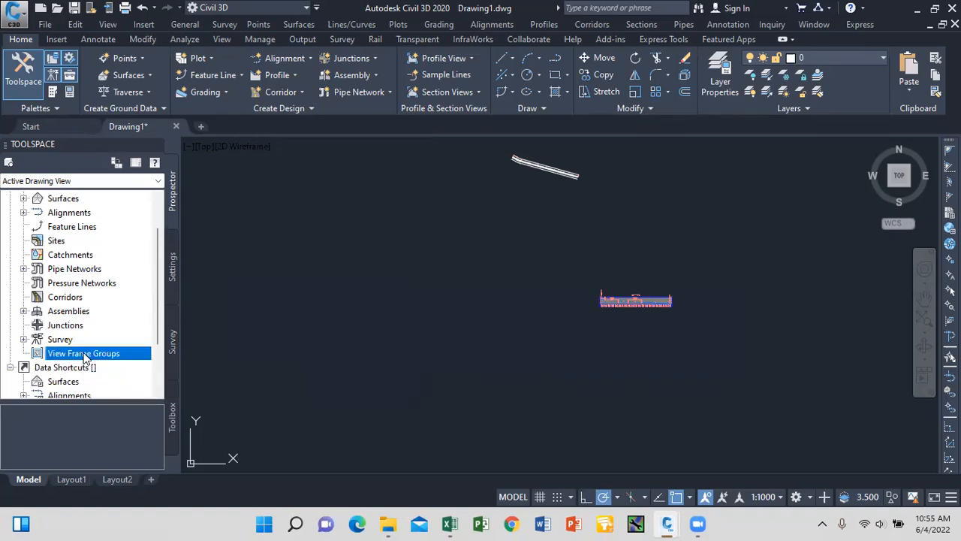
right_click(84, 356)
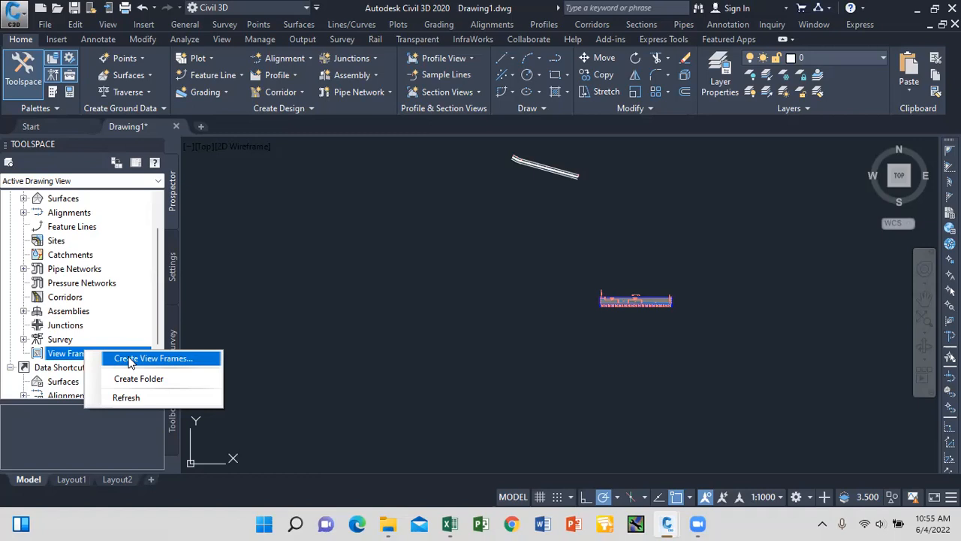
click(130, 360)
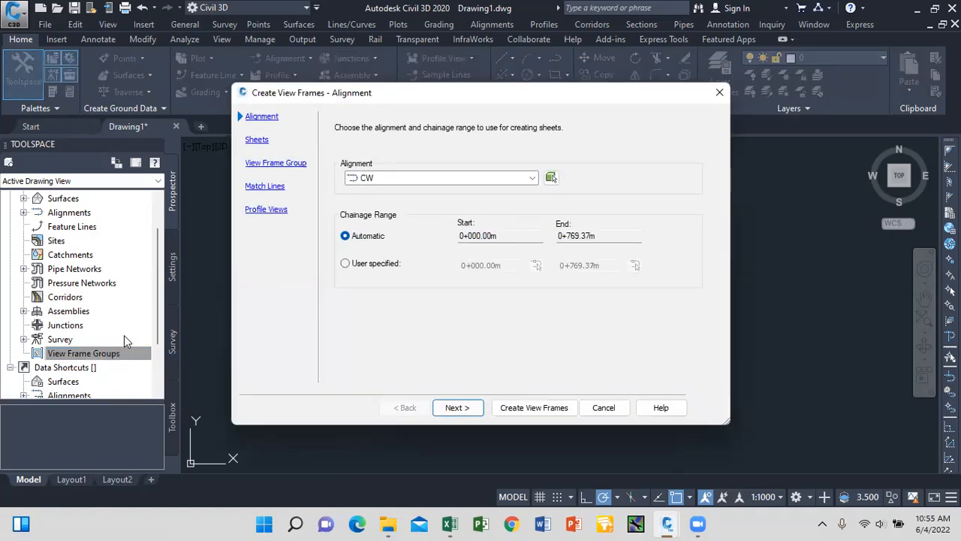
click(256, 141)
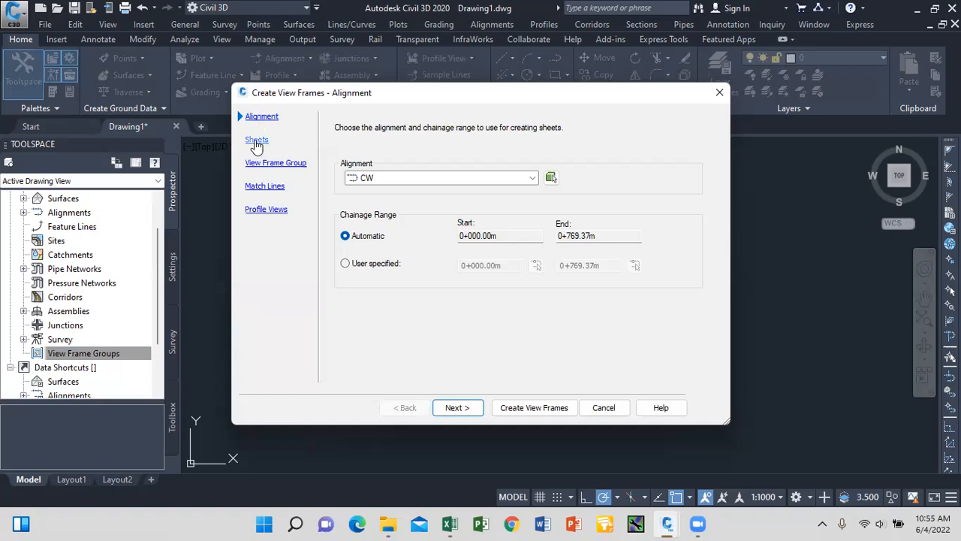
click(719, 96)
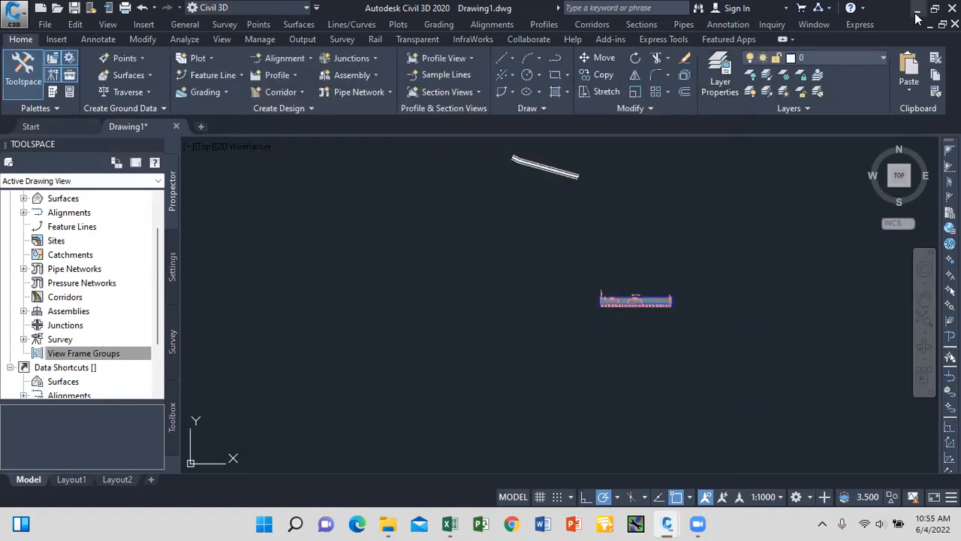
click(917, 9)
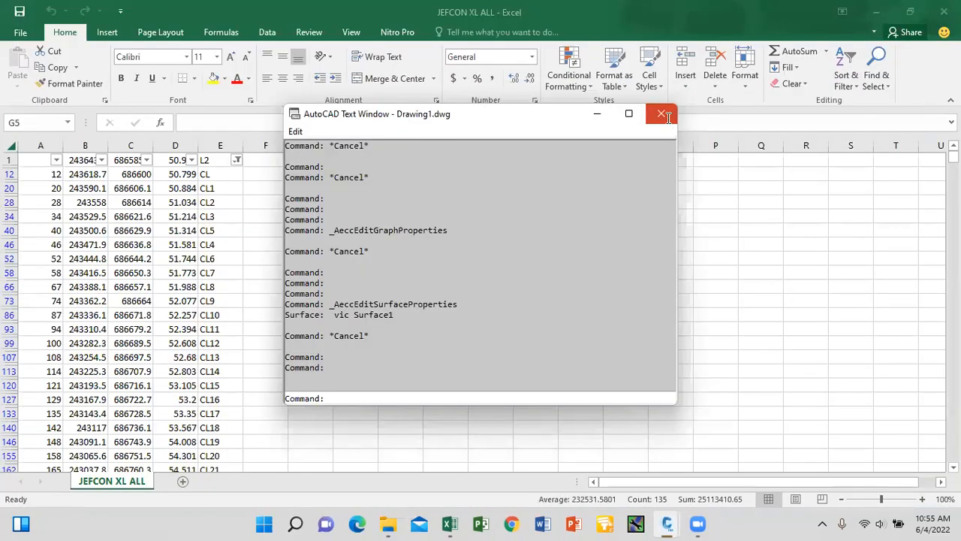
Close the AutoCAD Text Window, minimize Excel and File Explorer, and open the plan and profile drawing.
click(663, 113)
click(877, 12)
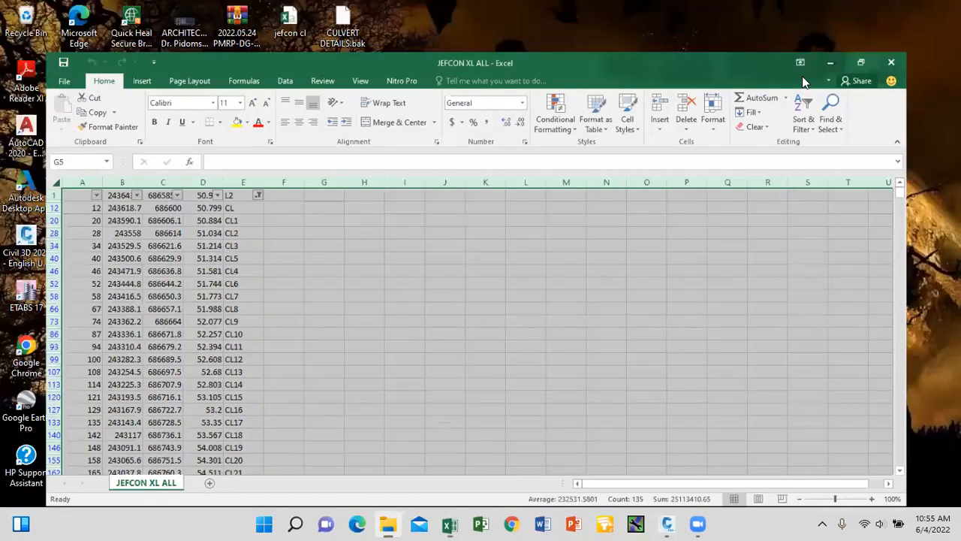
click(806, 85)
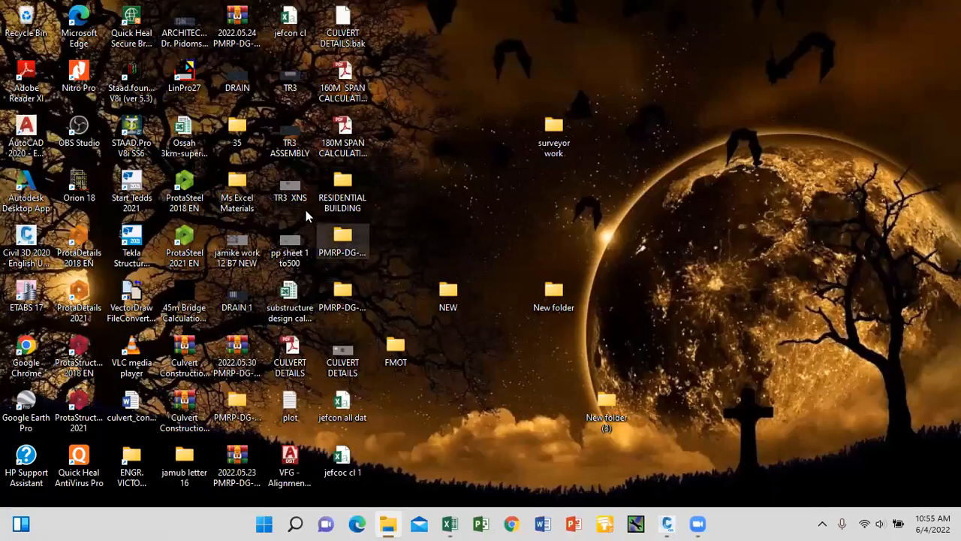
double_click(295, 253)
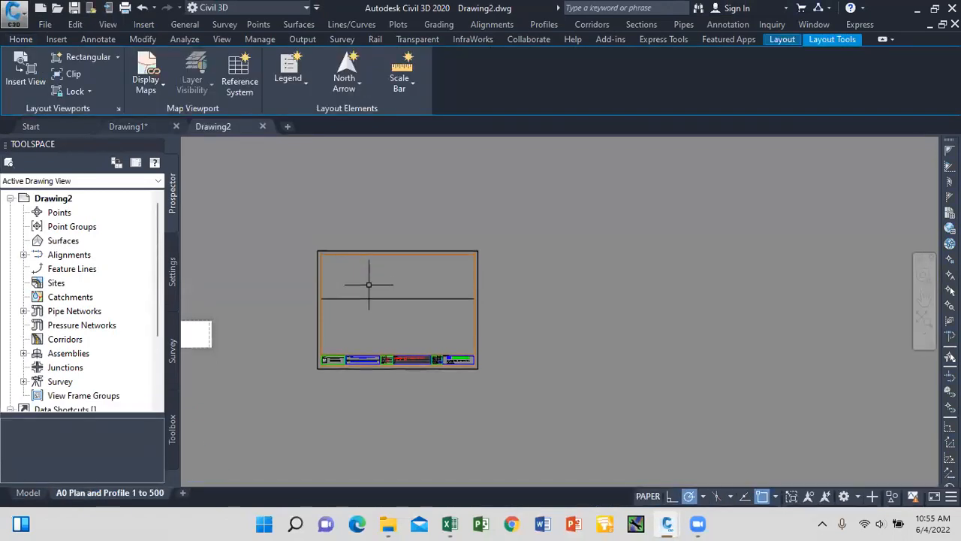
Look over the Drawing2 A0 layout's title block, then switch back to Drawing1.
scroll(383, 266, down, 4)
scroll(398, 279, up, 8)
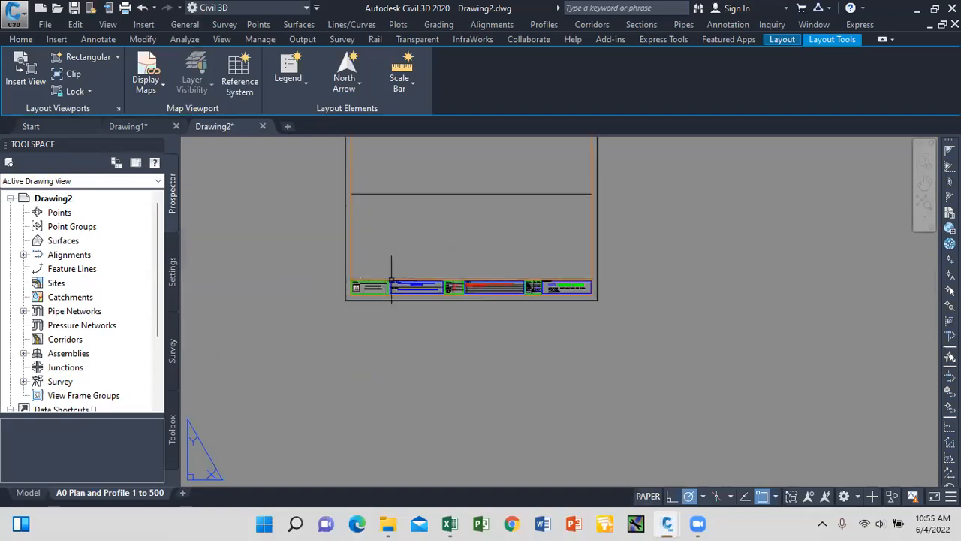
scroll(370, 278, up, 3)
scroll(338, 319, down, 5)
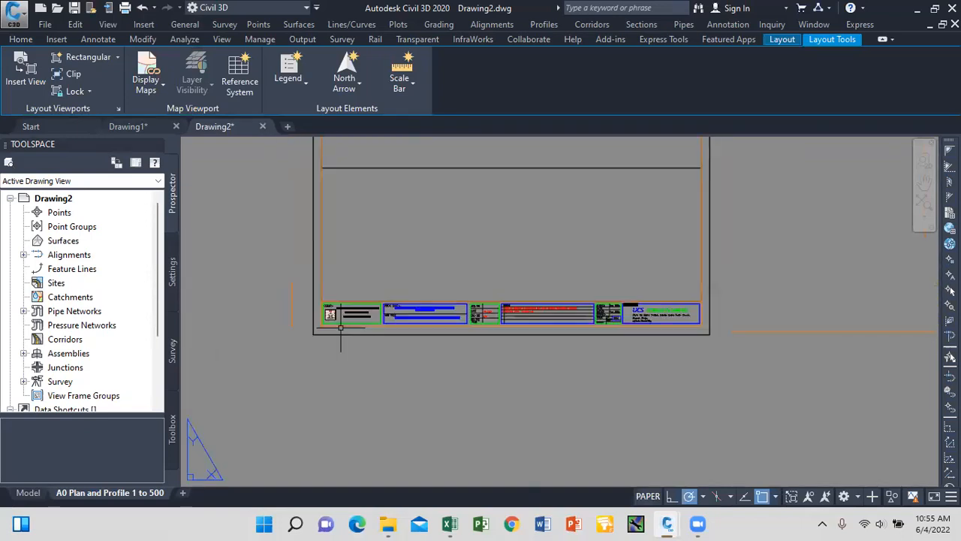
scroll(337, 319, up, 8)
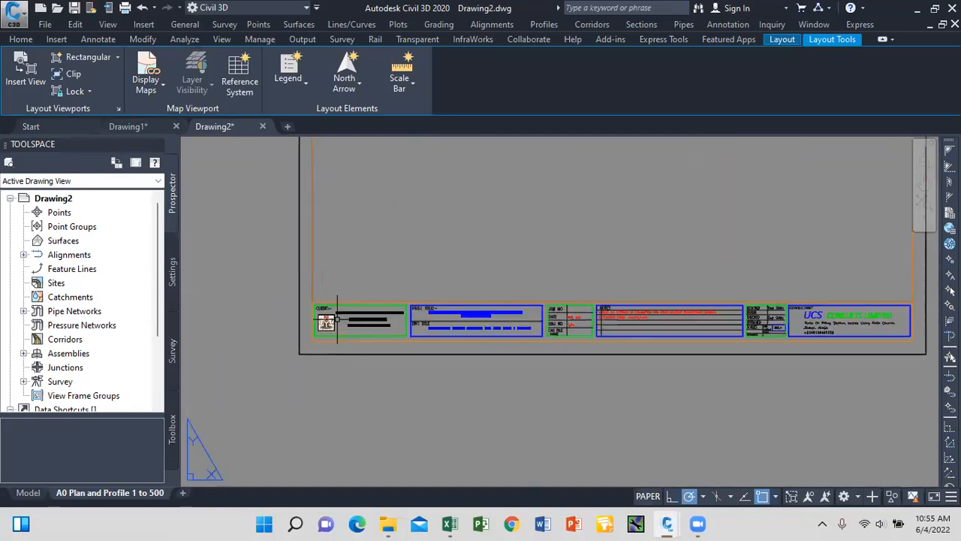
scroll(338, 285, down, 5)
scroll(294, 285, up, 7)
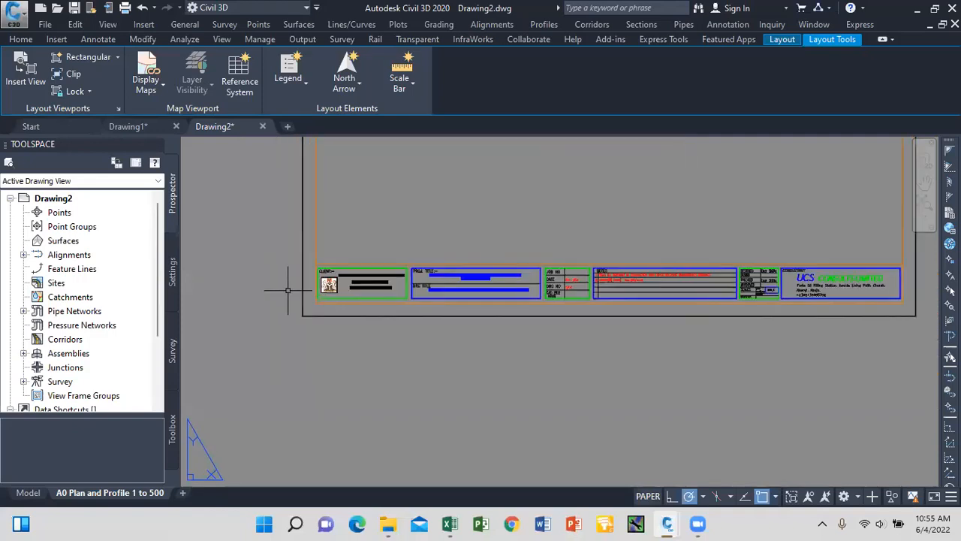
scroll(399, 221, down, 5)
scroll(412, 243, up, 6)
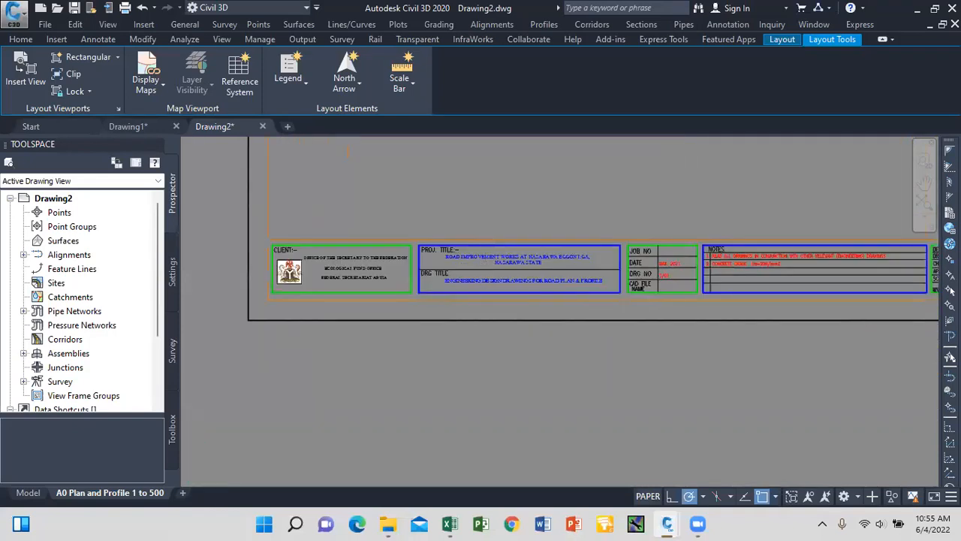
scroll(412, 243, down, 5)
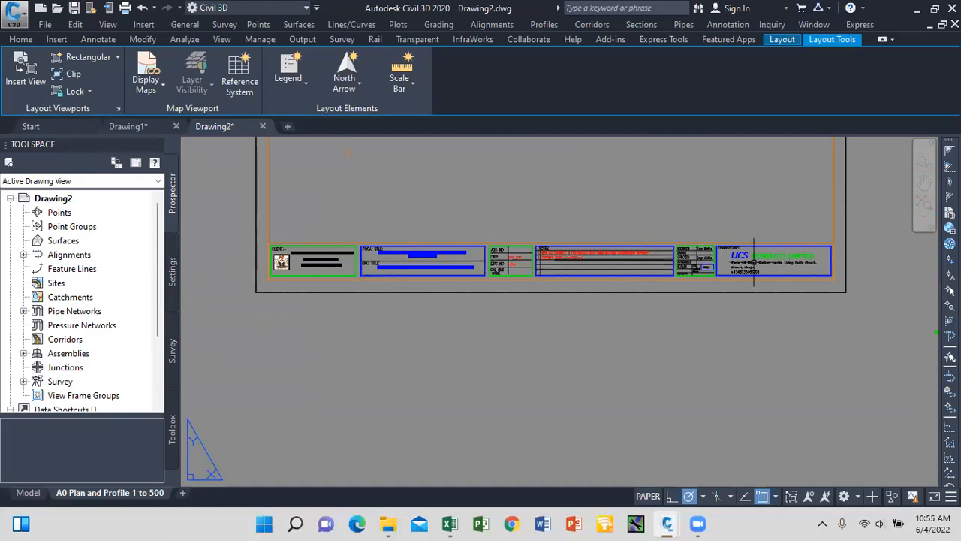
scroll(785, 253, up, 5)
scroll(784, 253, up, 1)
scroll(784, 253, down, 6)
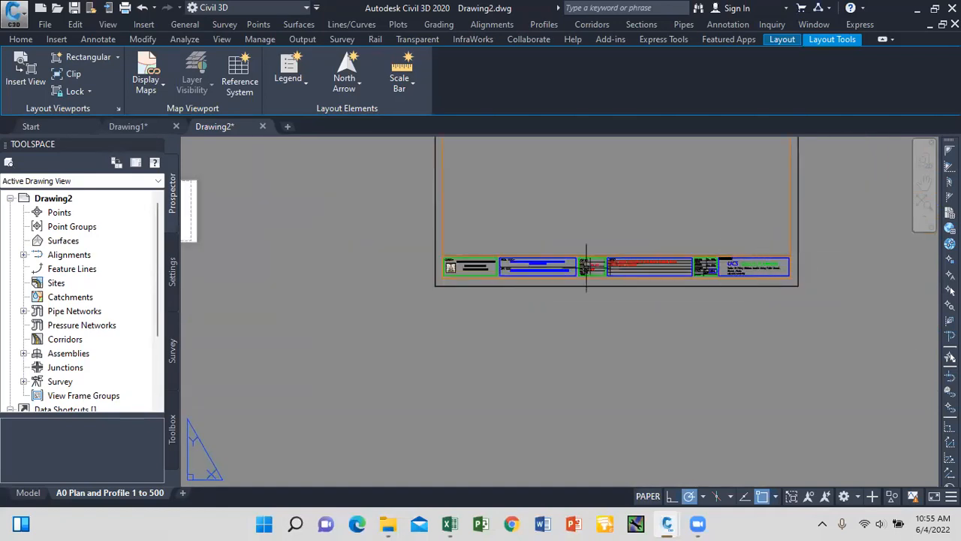
scroll(478, 239, down, 4)
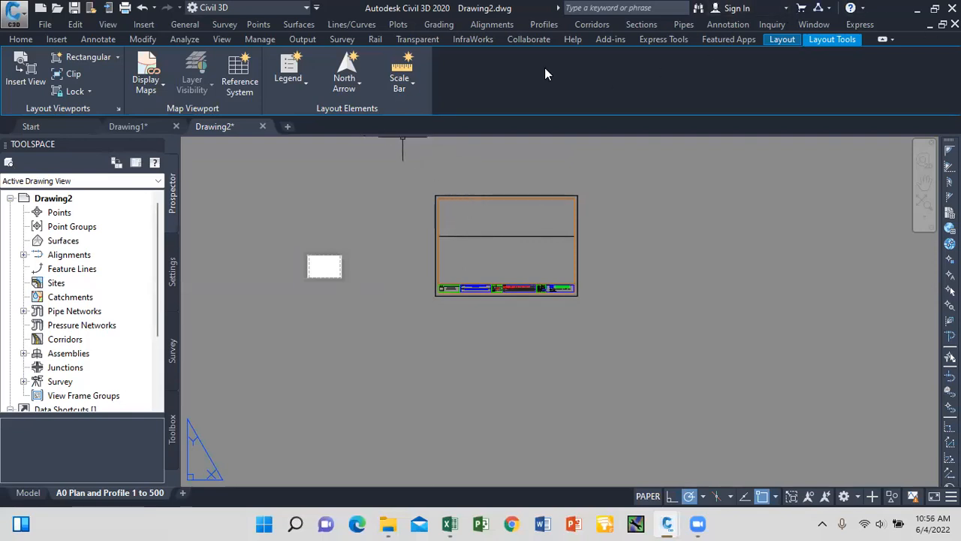
click(156, 126)
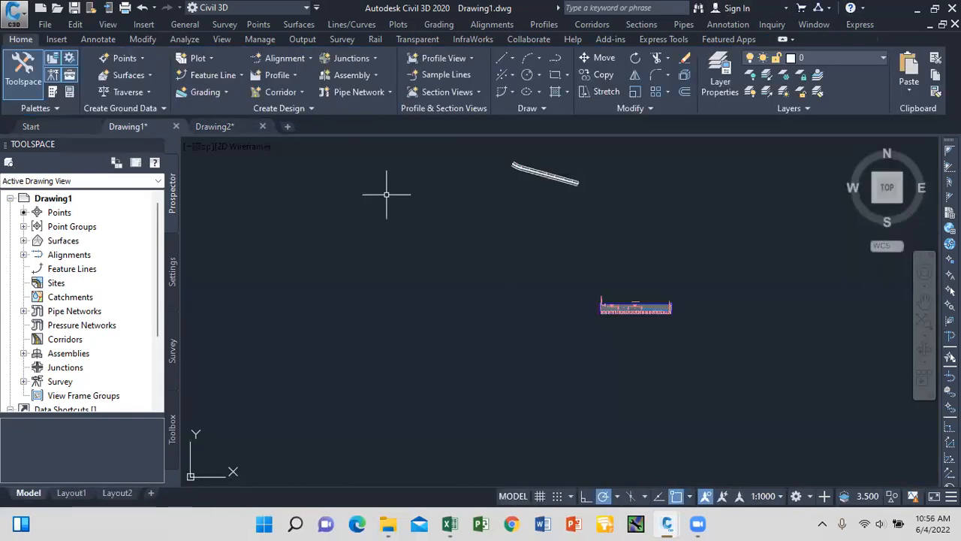
Start Create View Frames from View Frame Groups and go to the Sheets page.
click(83, 395)
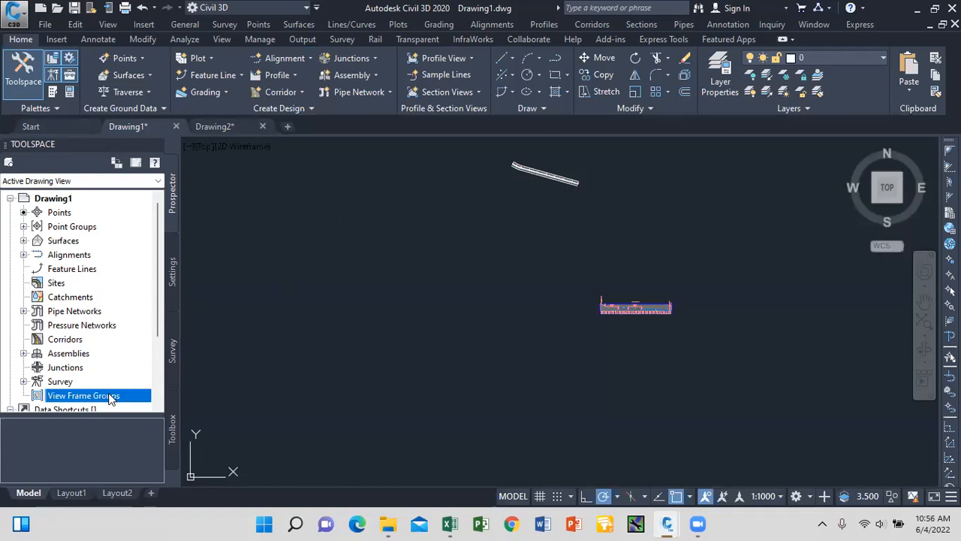
right_click(127, 398)
click(169, 401)
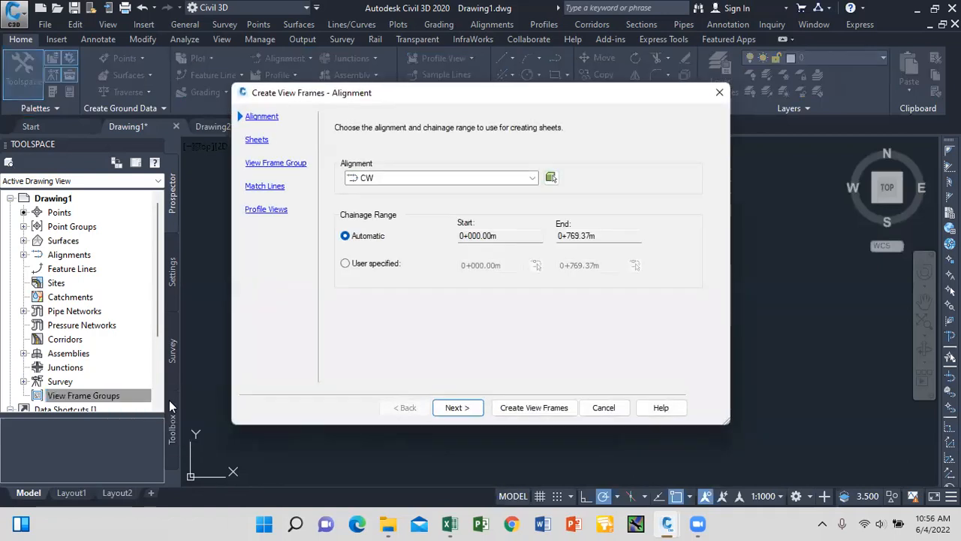
click(256, 140)
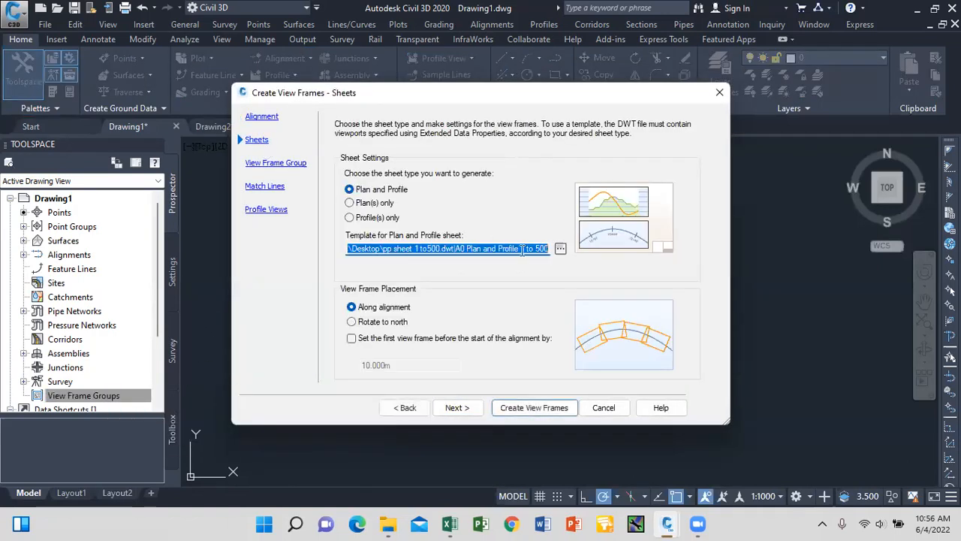
Use the A0 Plan and Profile 1 to 500 layout from pp sheet 1 to500.dwt as the sheet template.
click(560, 250)
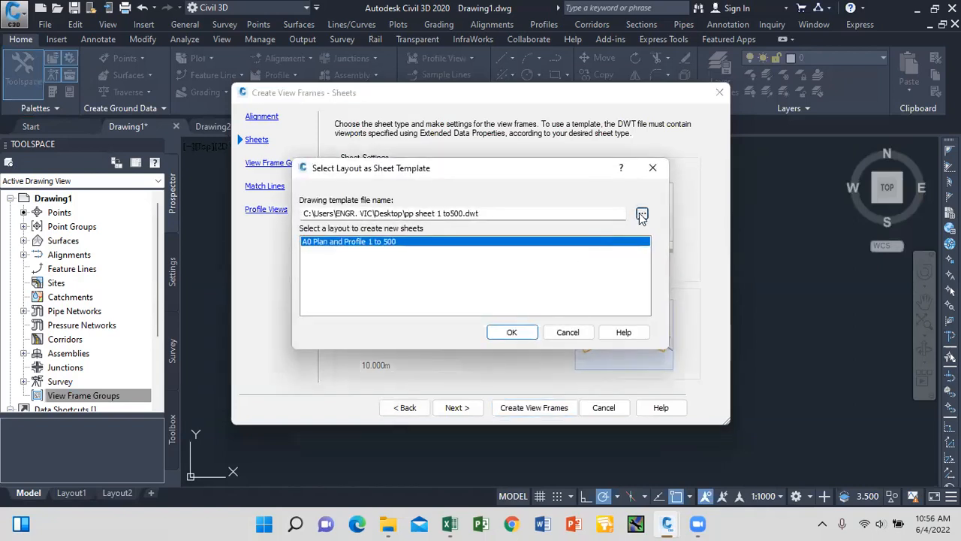
click(643, 214)
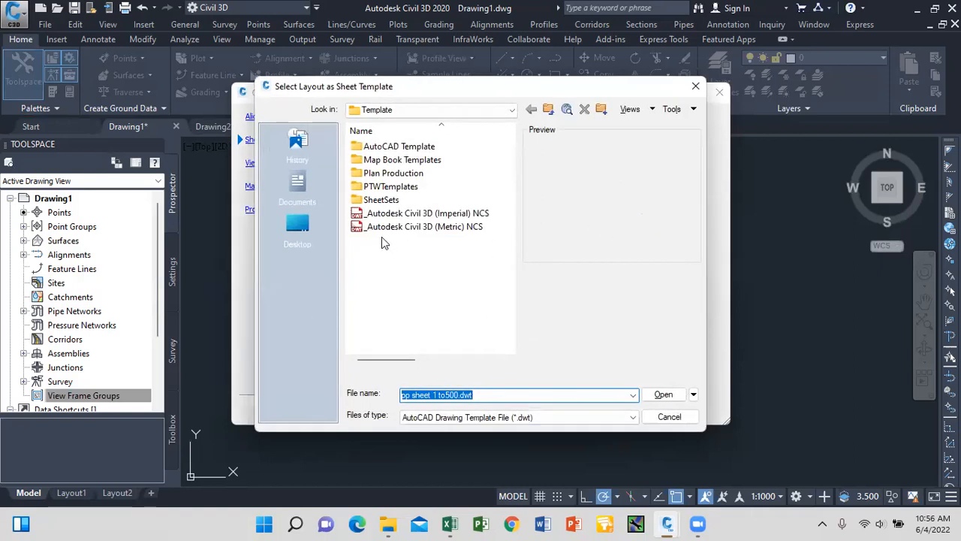
click(298, 225)
scroll(423, 276, down, 2)
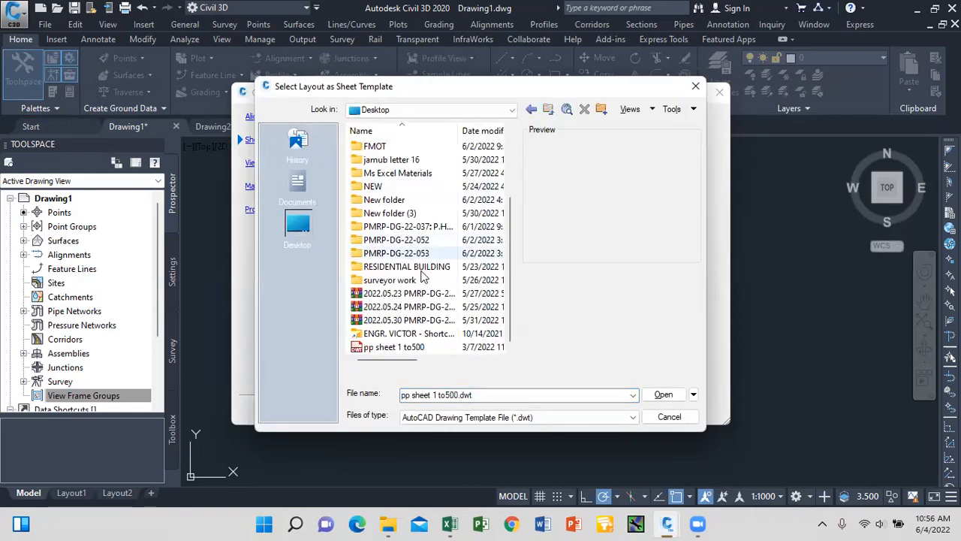
click(412, 348)
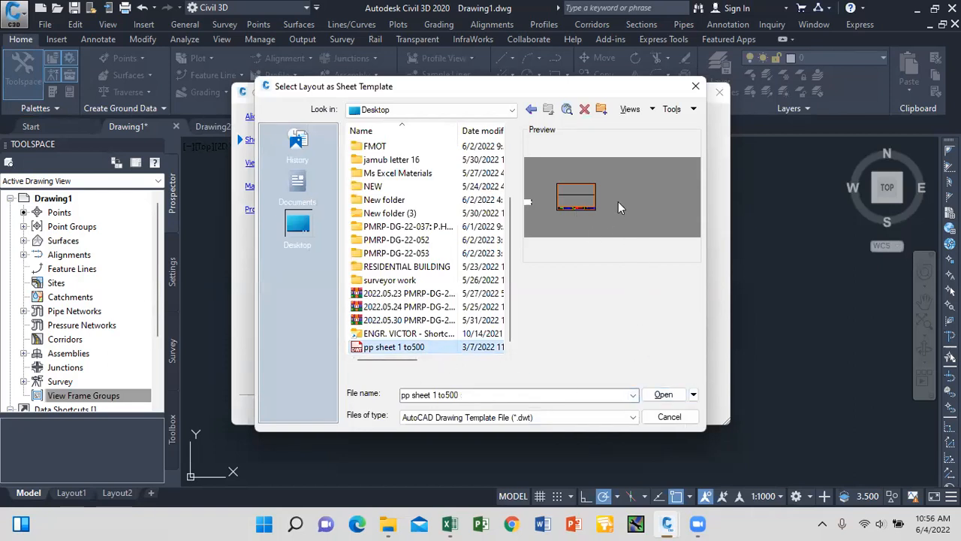
click(665, 396)
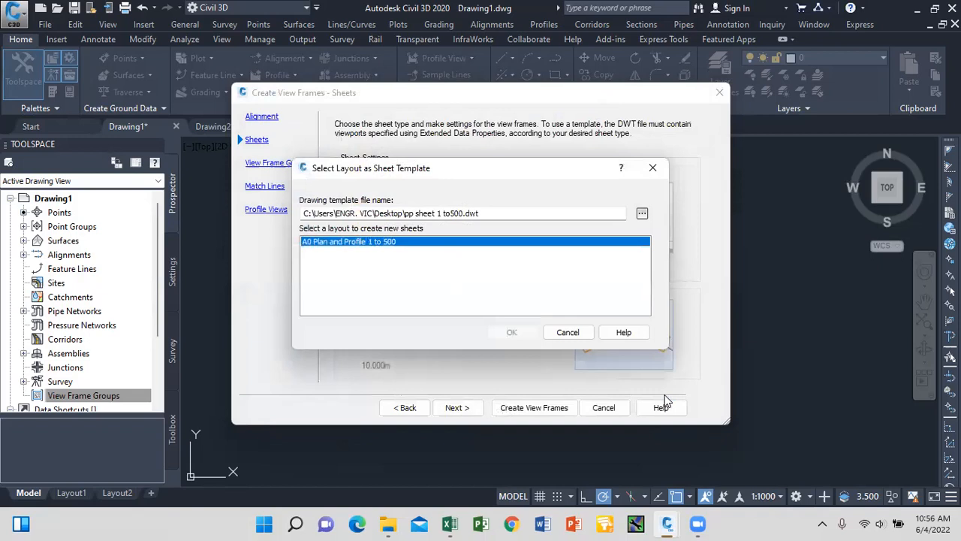
click(509, 332)
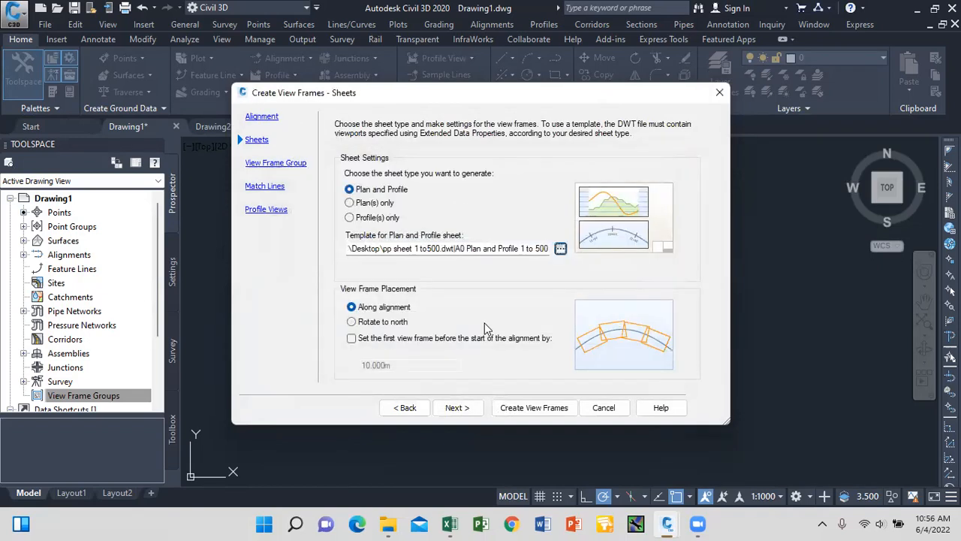
click(457, 407)
click(456, 407)
click(457, 407)
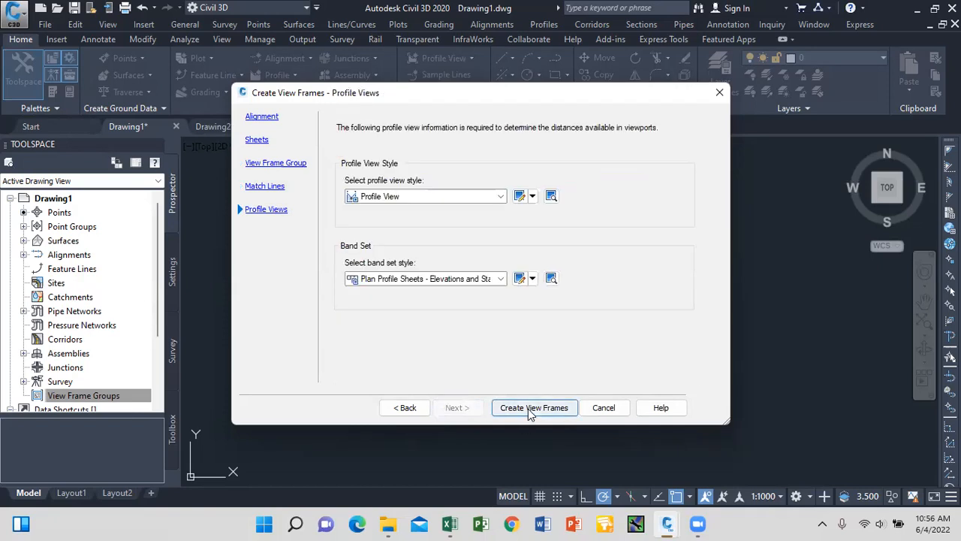
Create the view frames along alignment CW and zoom in to inspect them.
click(530, 408)
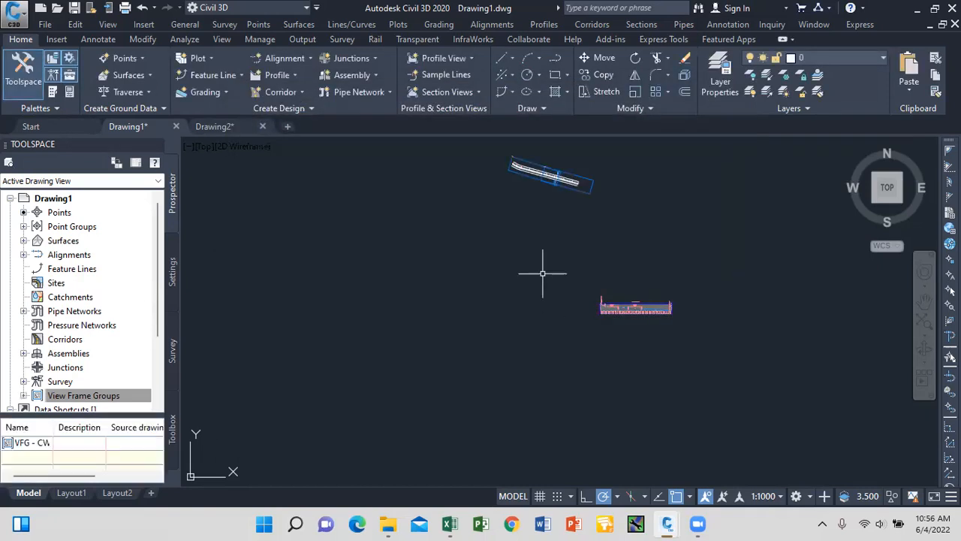
scroll(554, 176, up, 5)
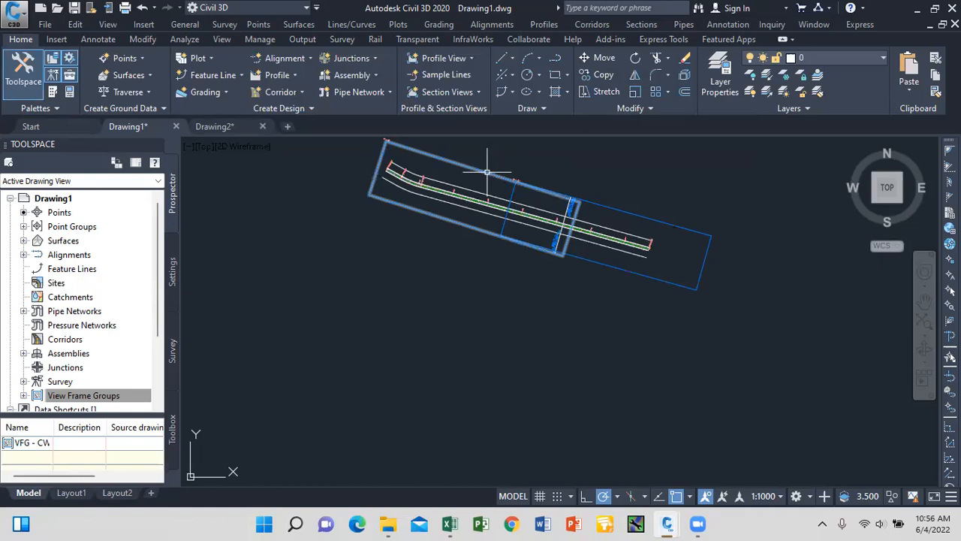
click(474, 168)
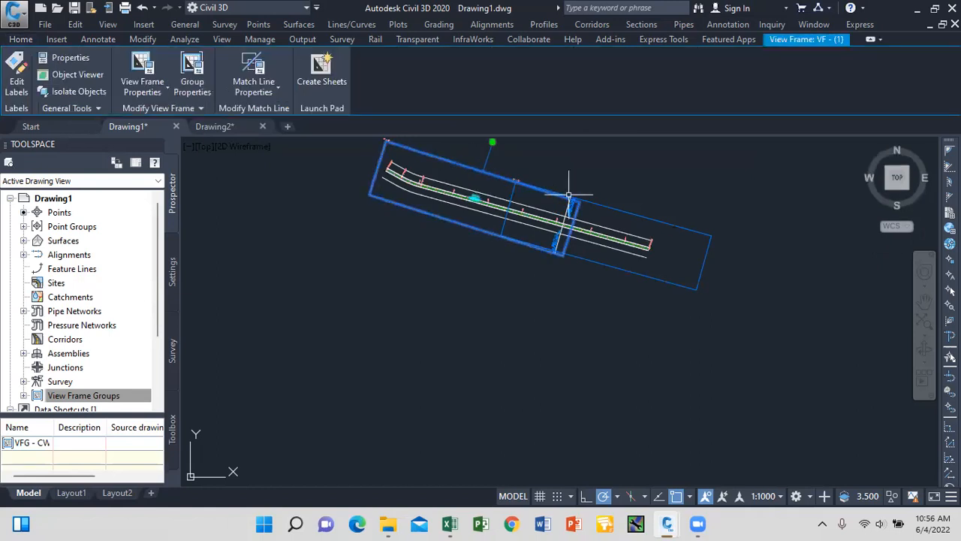
click(631, 212)
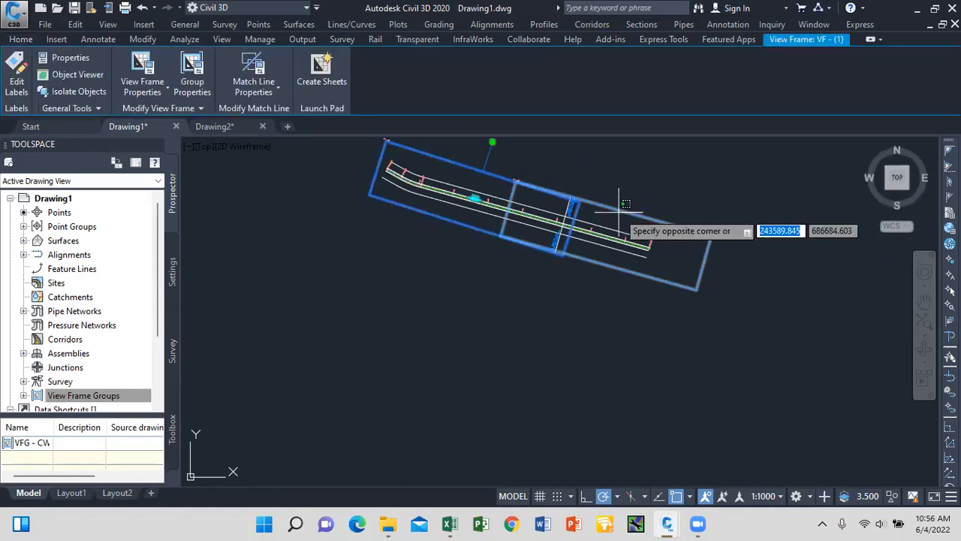
click(616, 210)
scroll(564, 229, up, 3)
scroll(564, 230, up, 1)
scroll(535, 202, up, 1)
scroll(590, 257, down, 3)
scroll(368, 184, down, 3)
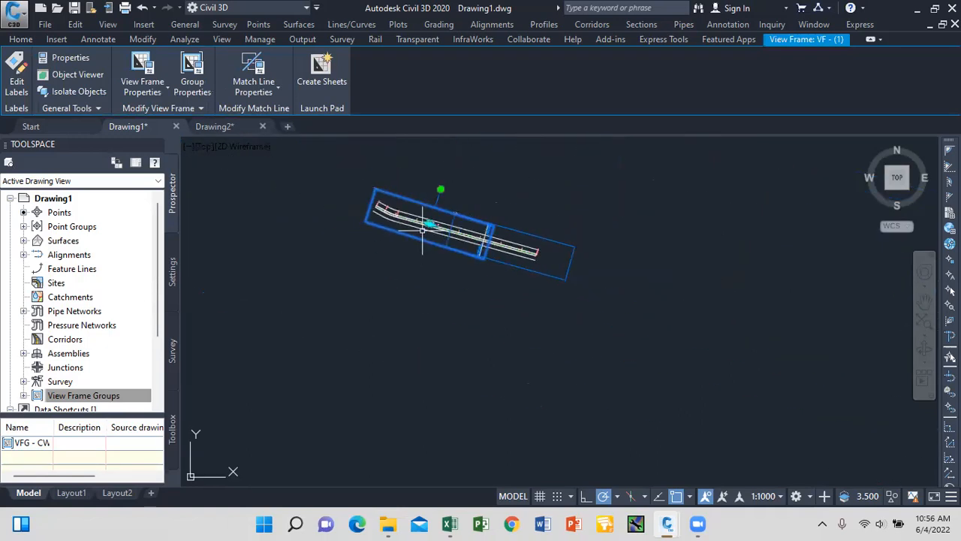
scroll(604, 293, up, 4)
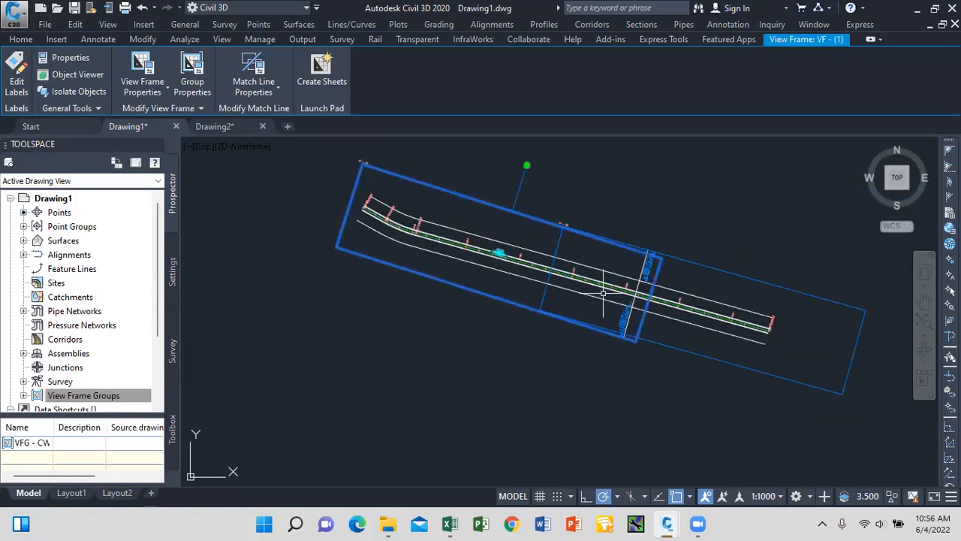
key(Escape)
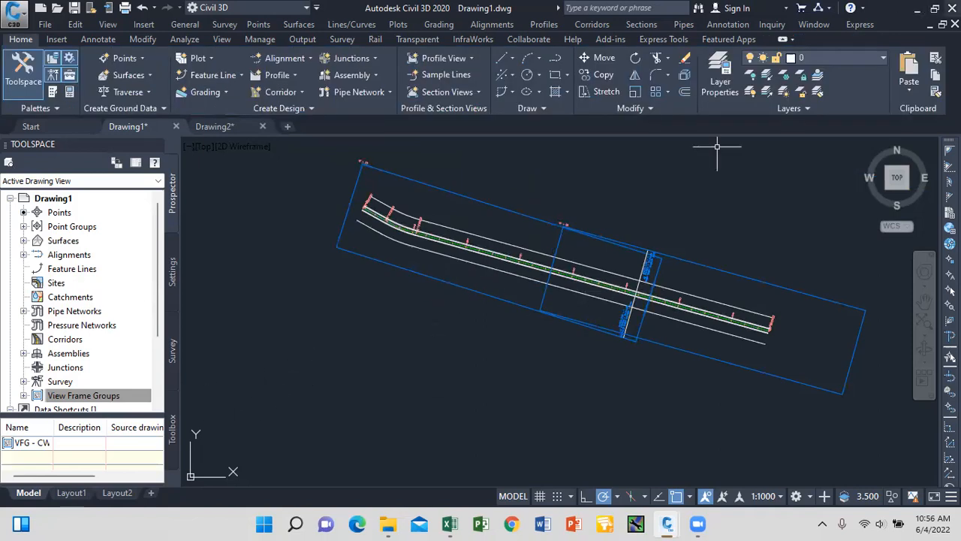
Minimize and restore the Civil 3D window, then select a view frame.
click(917, 8)
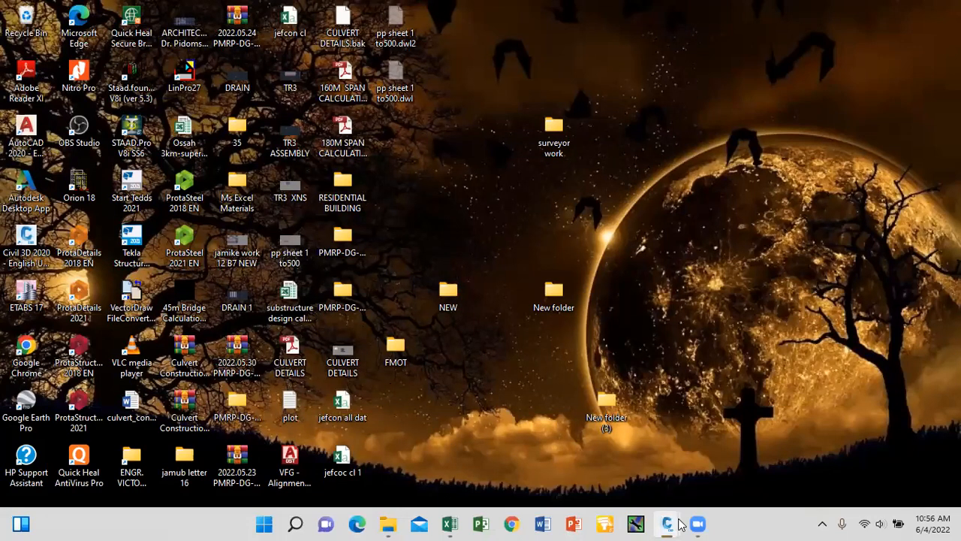
mouse_move(680, 523)
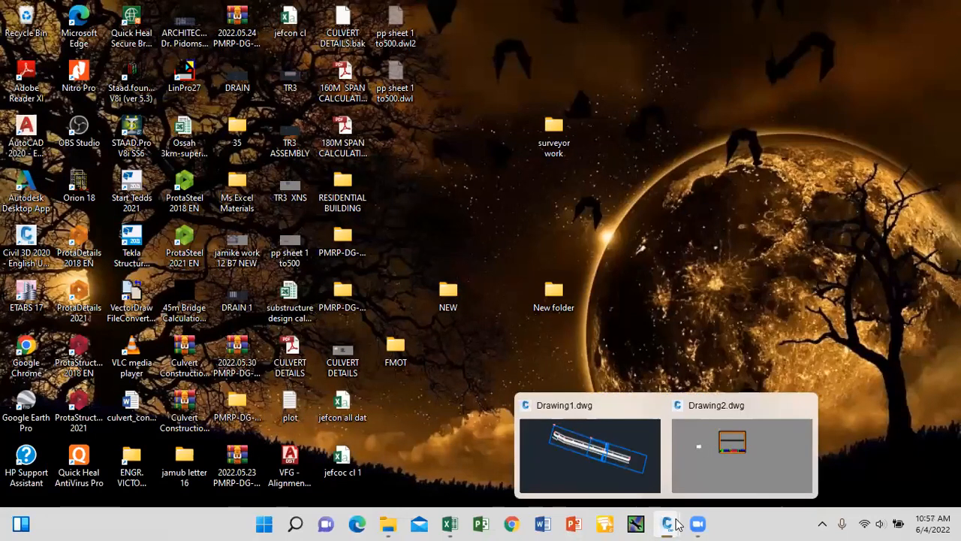
click(637, 444)
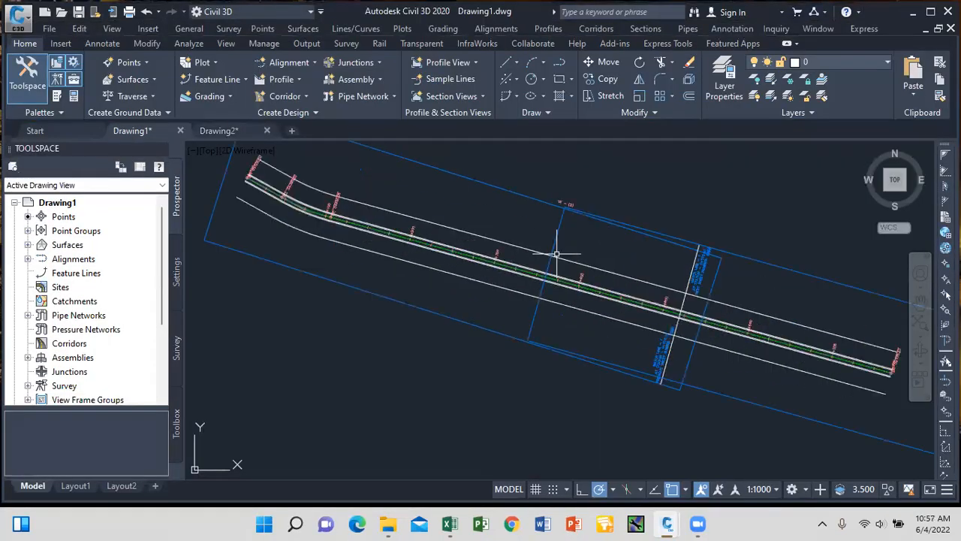
scroll(498, 225, down, 4)
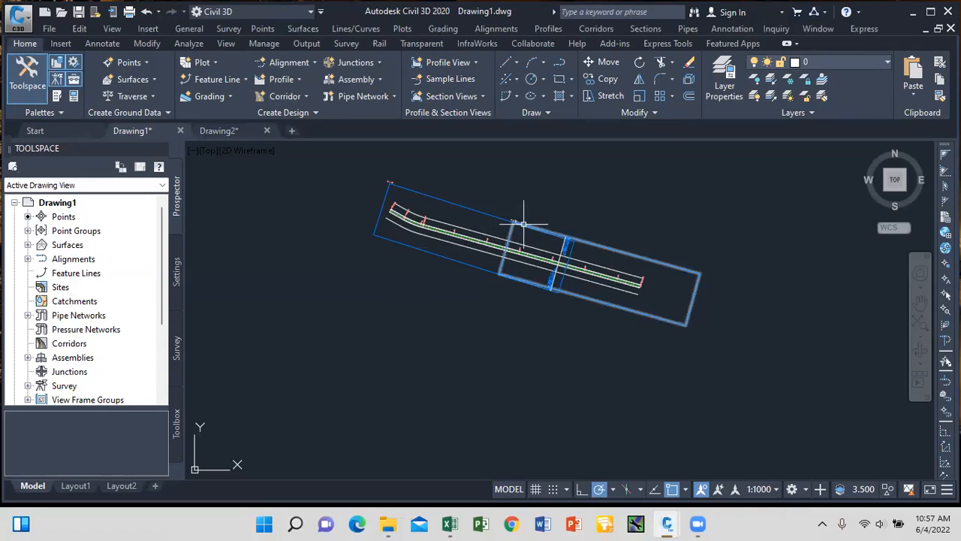
click(470, 208)
scroll(448, 184, down, 6)
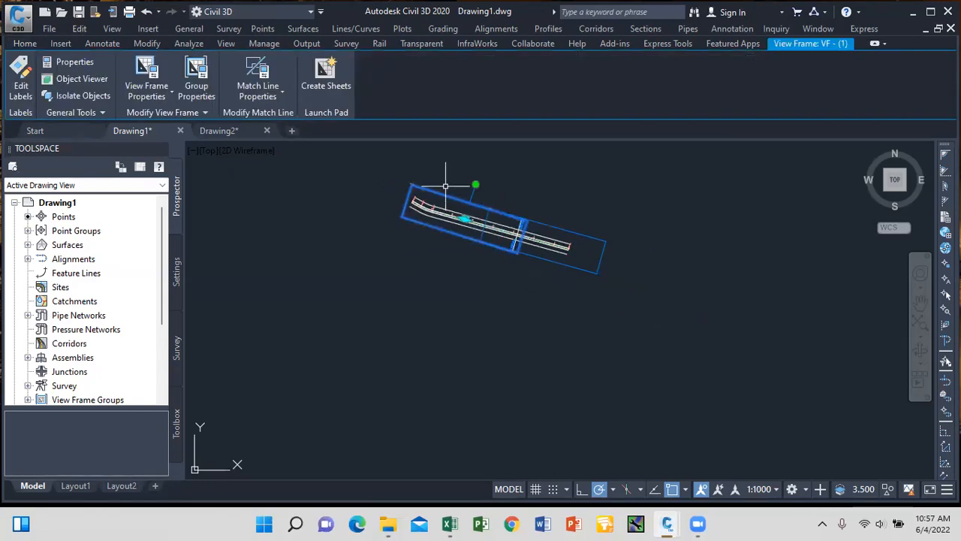
Create sheets for all view frames, with all layouts in the current drawing.
click(341, 85)
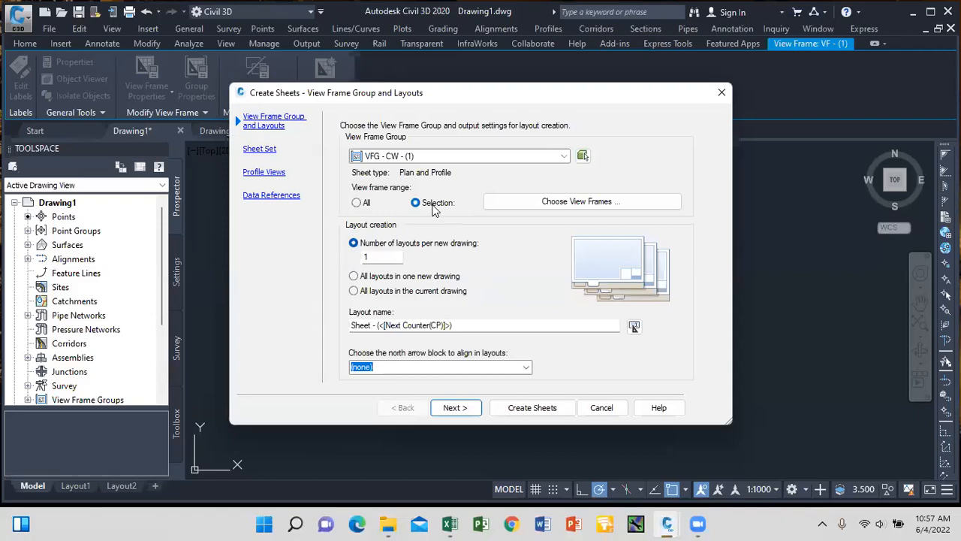
click(533, 203)
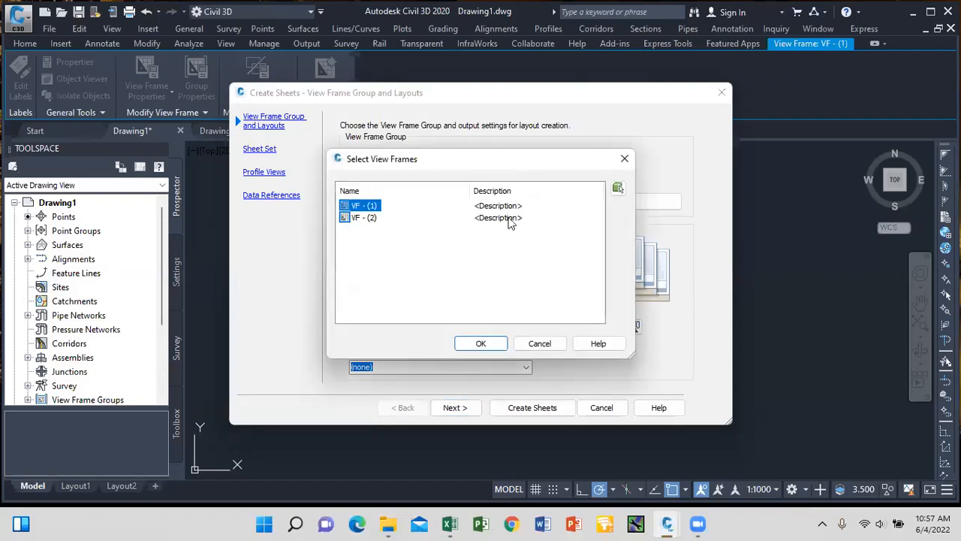
click(484, 345)
click(357, 203)
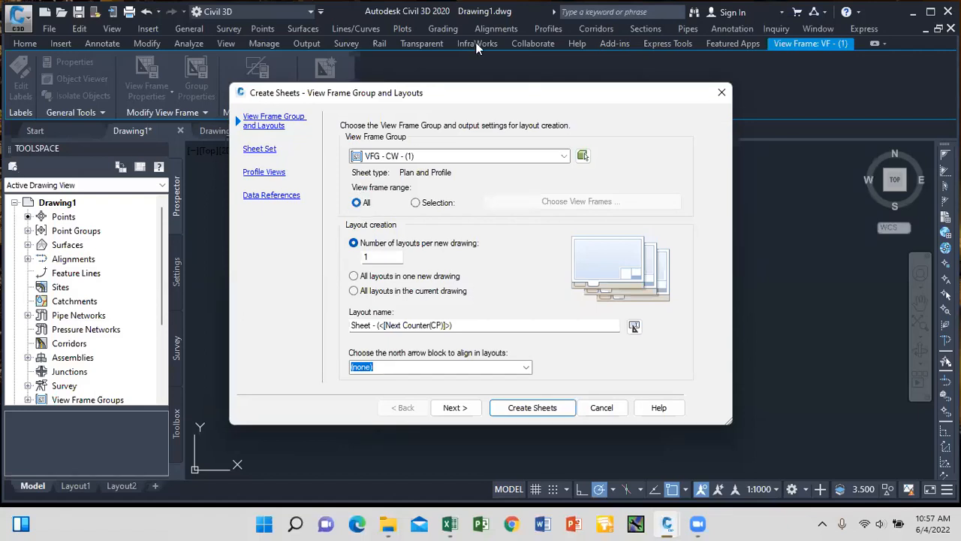
drag(505, 100, 653, 346)
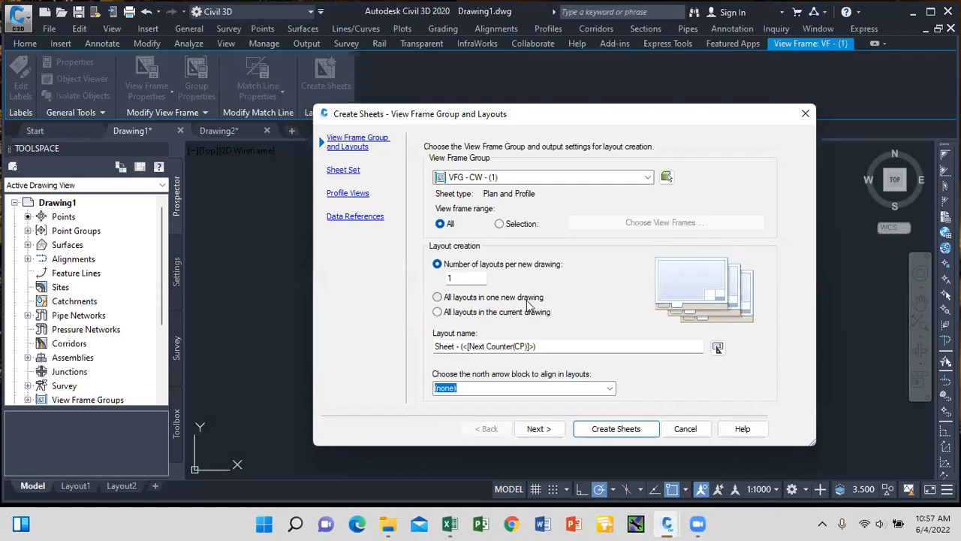
click(438, 313)
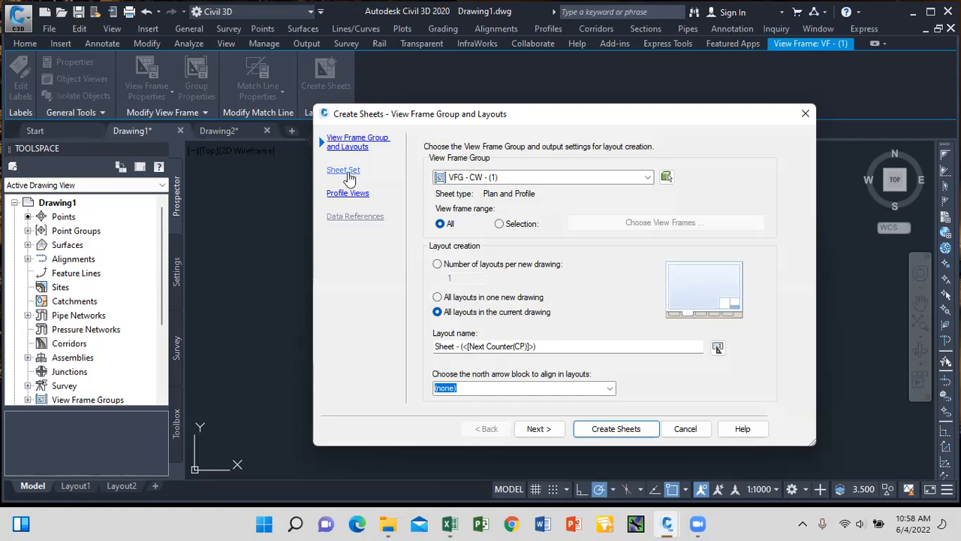
click(537, 428)
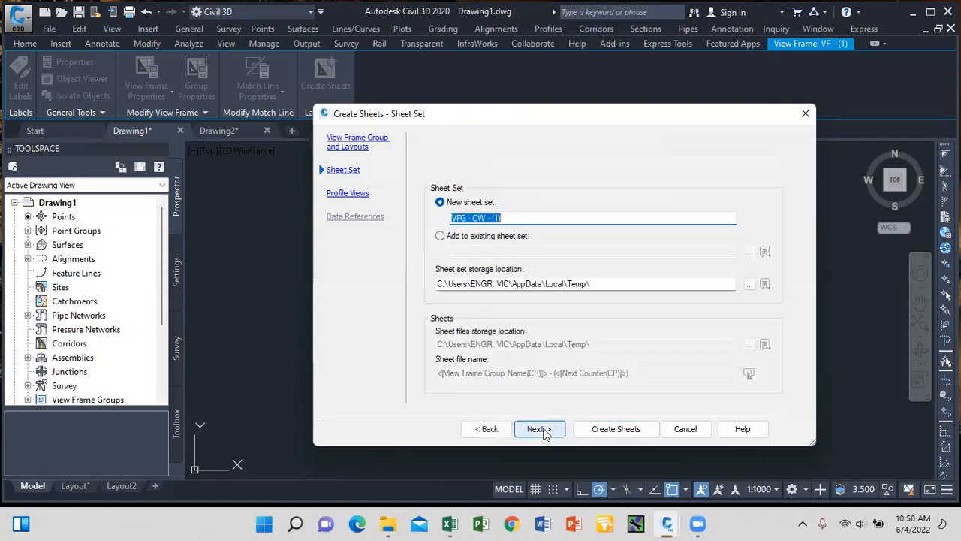
click(540, 429)
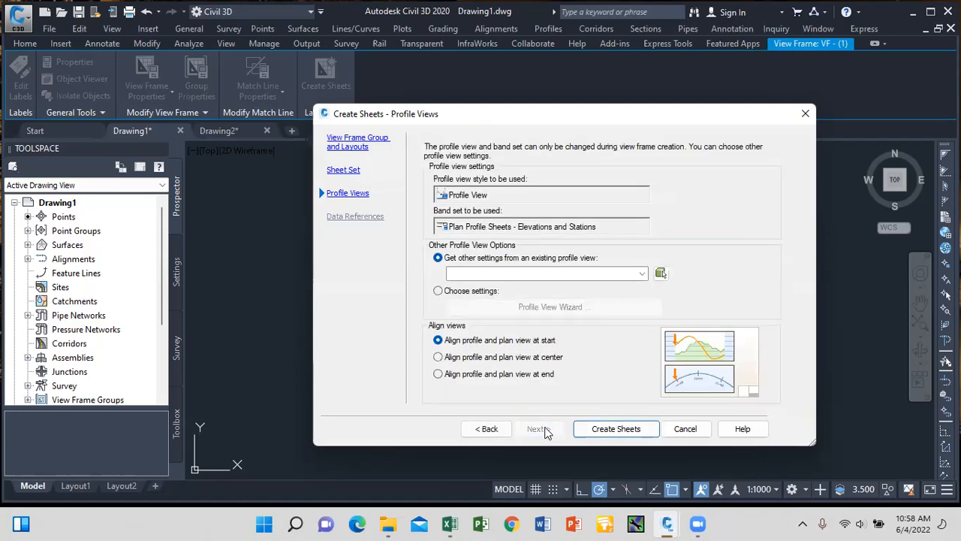
click(621, 435)
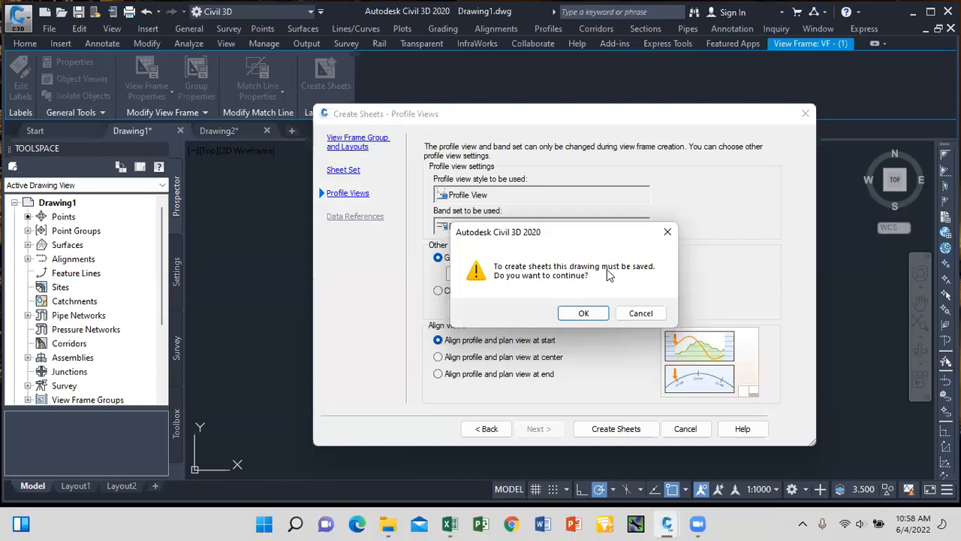
Save the drawing as TR 56 on the Desktop and pick the profile view origin.
click(585, 313)
click(297, 224)
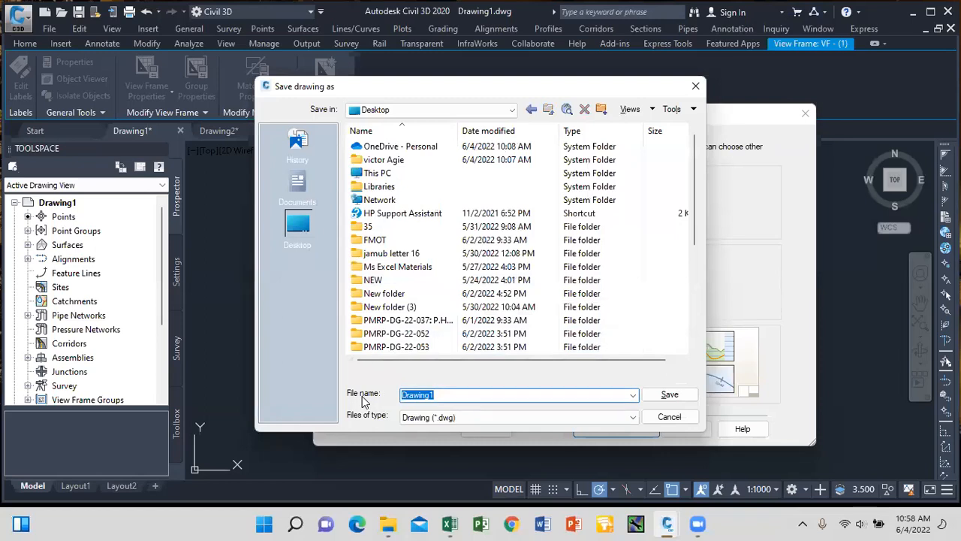
text(TR 56)
click(665, 403)
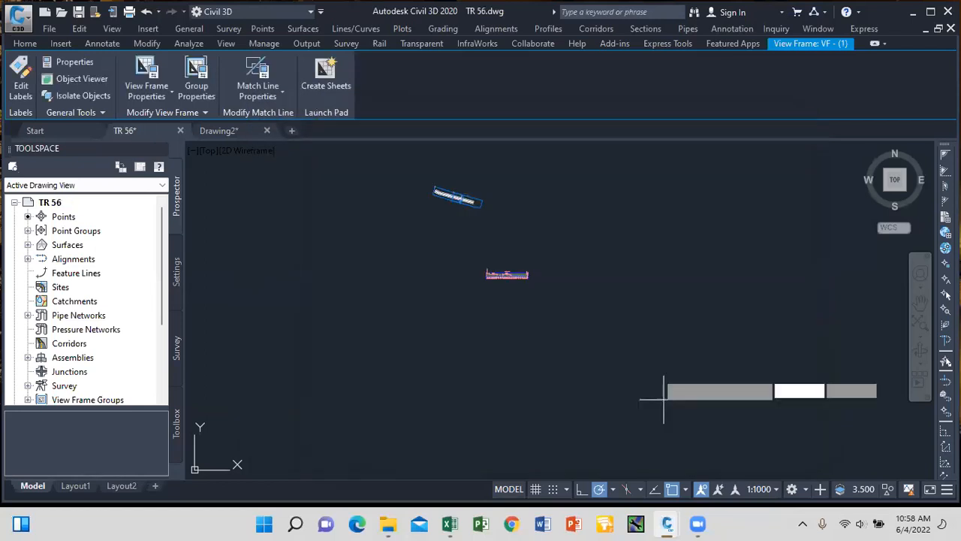
scroll(617, 202, down, 4)
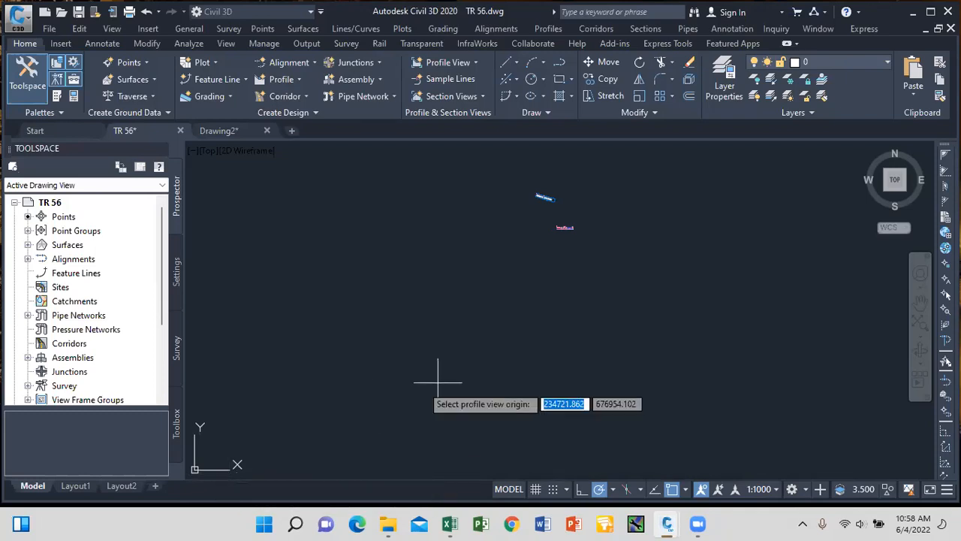
click(630, 337)
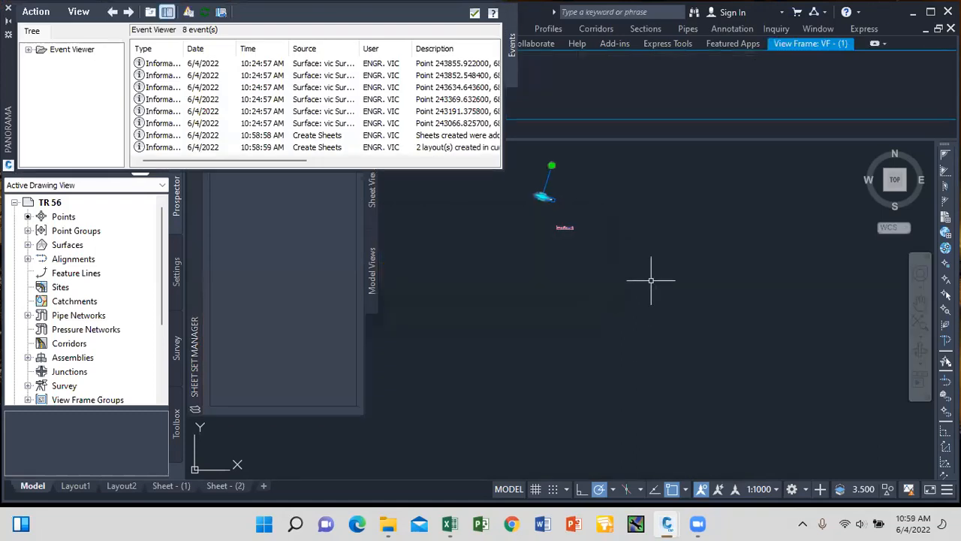
Close Event Viewer and Sheet Set Manager, then review the Sheet - (1) layout.
click(473, 15)
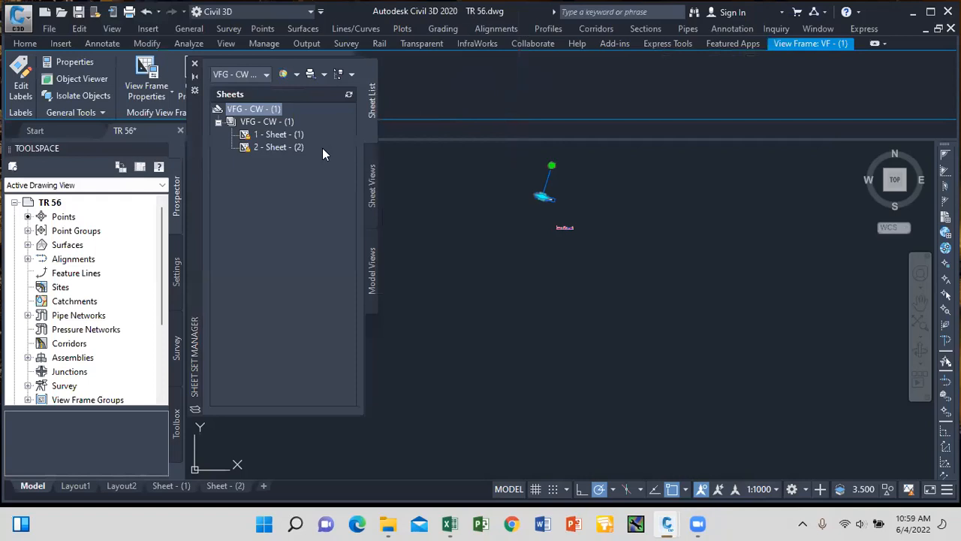
click(195, 65)
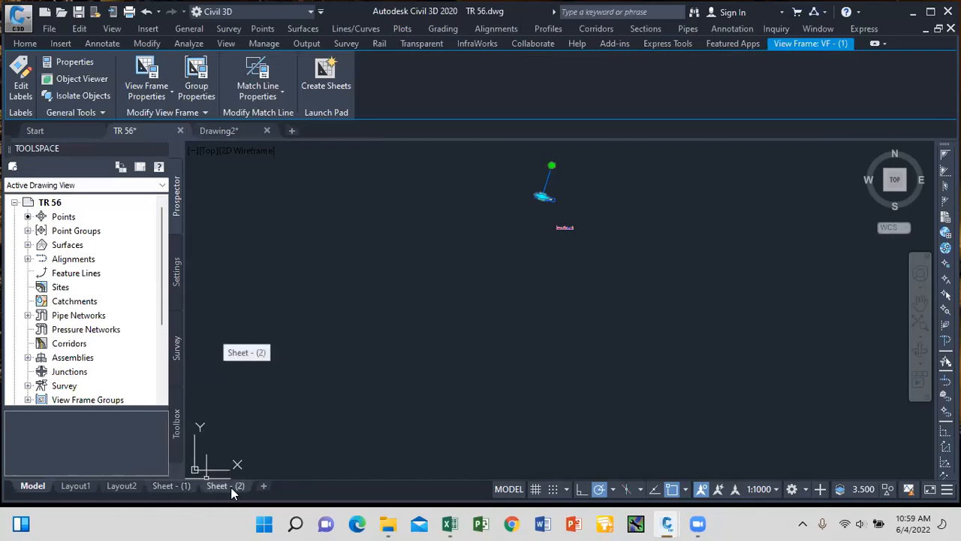
mouse_move(239, 489)
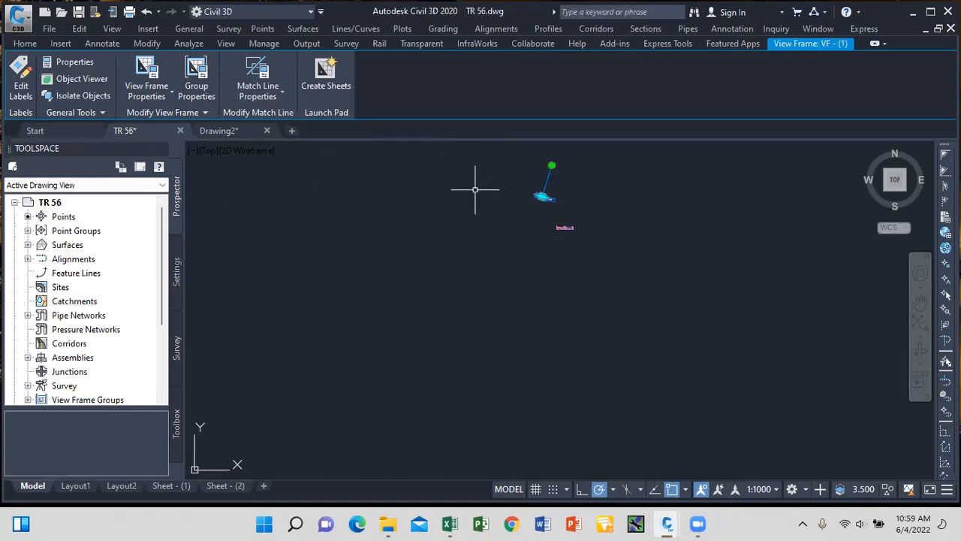
click(24, 44)
scroll(552, 199, up, 4)
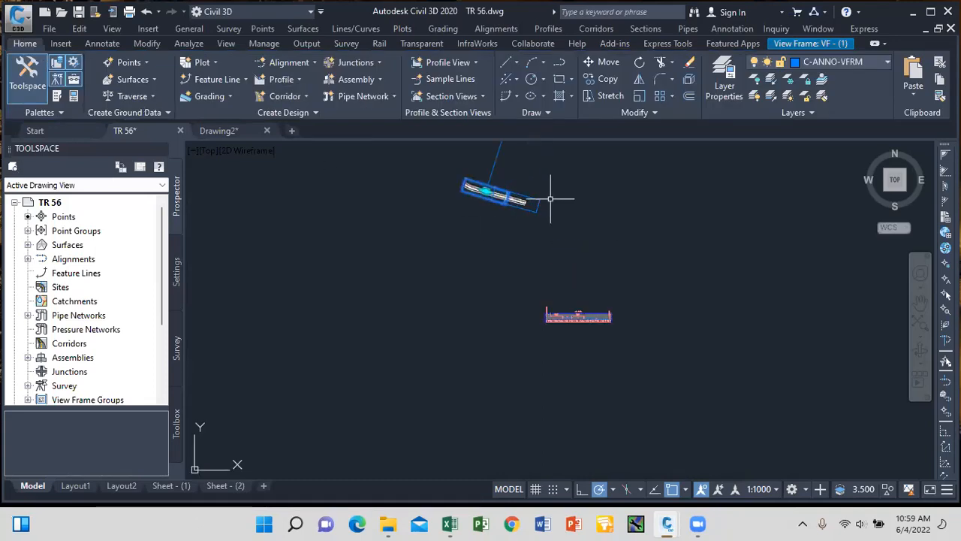
scroll(551, 199, down, 4)
scroll(503, 239, up, 5)
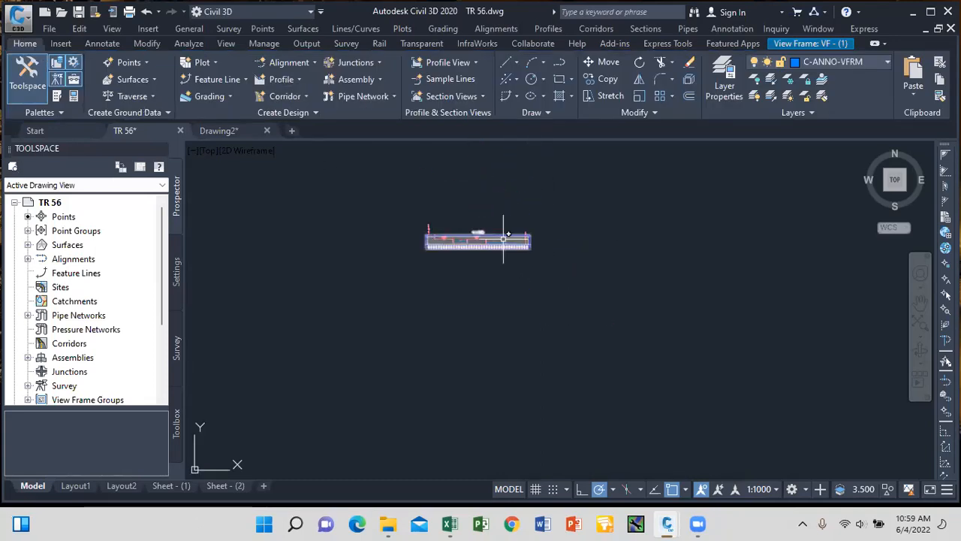
scroll(509, 218, down, 5)
scroll(463, 225, up, 5)
click(166, 490)
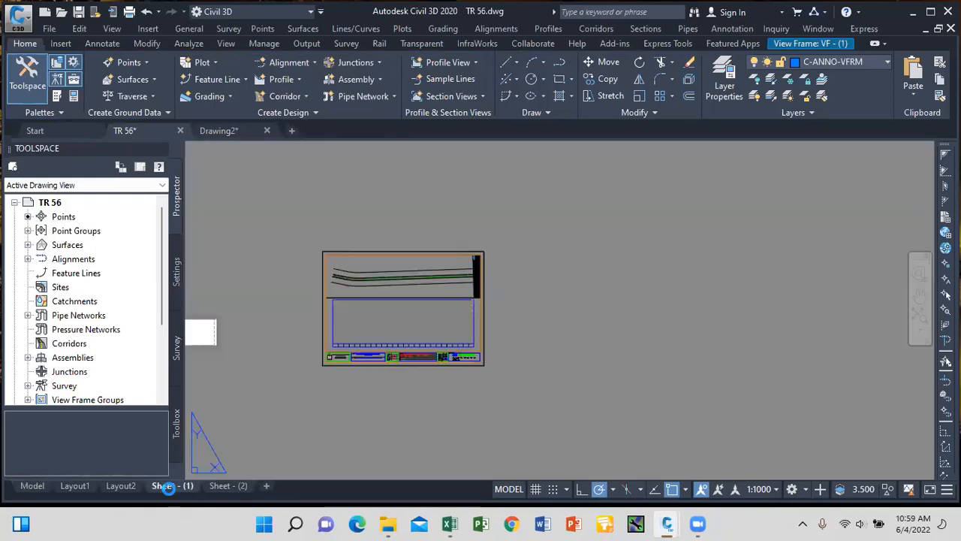
scroll(394, 333, down, 5)
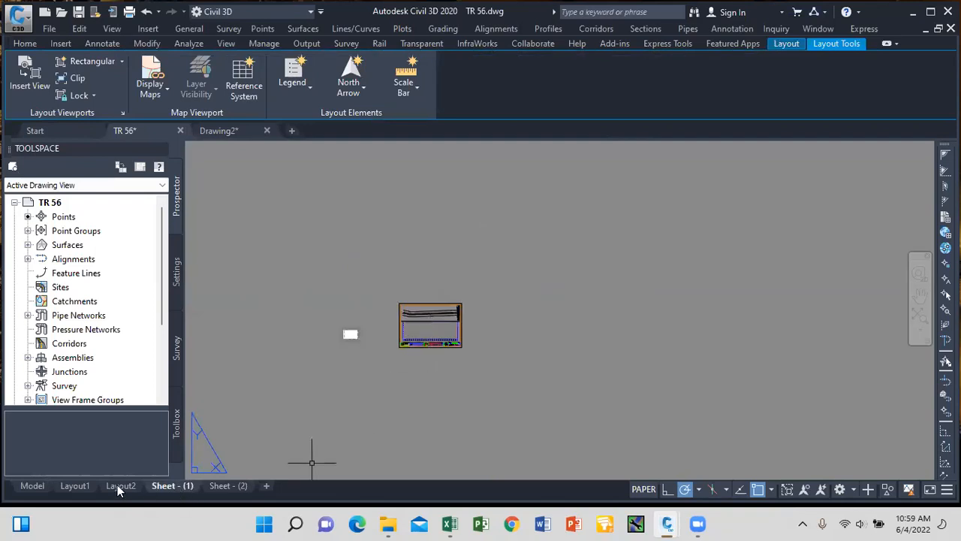
Back in model space, select the view frame and reopen Create Sheets covering all view frames.
click(33, 486)
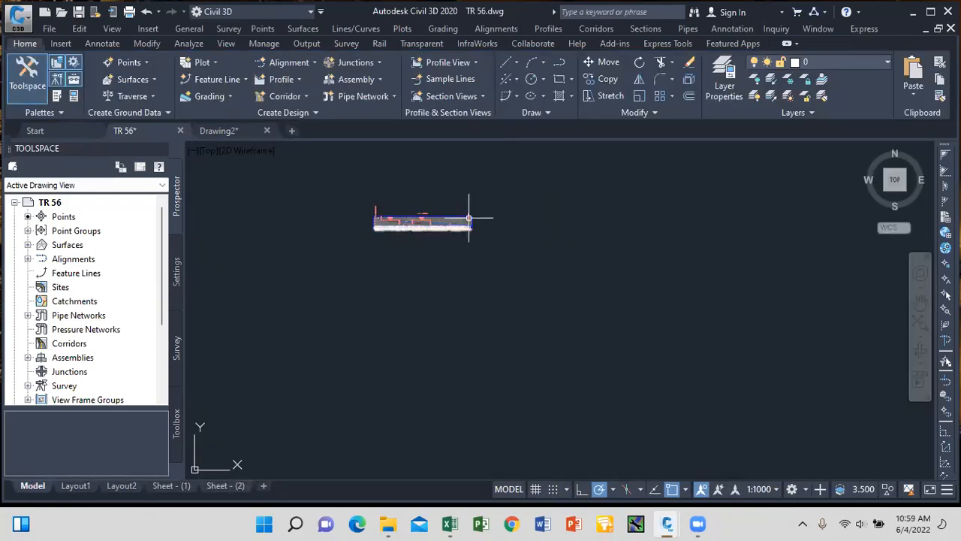
scroll(440, 235, up, 5)
scroll(468, 268, down, 8)
scroll(406, 184, up, 4)
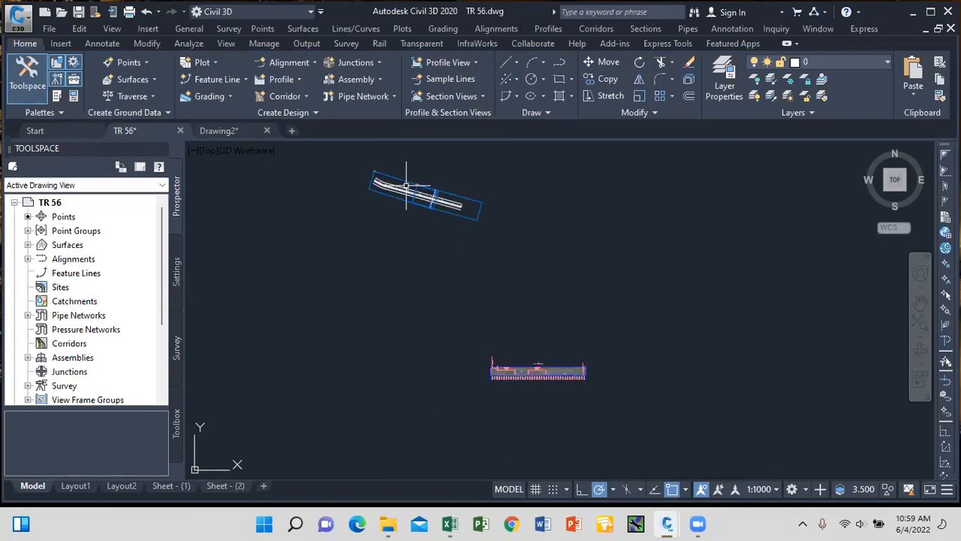
scroll(402, 182, up, 5)
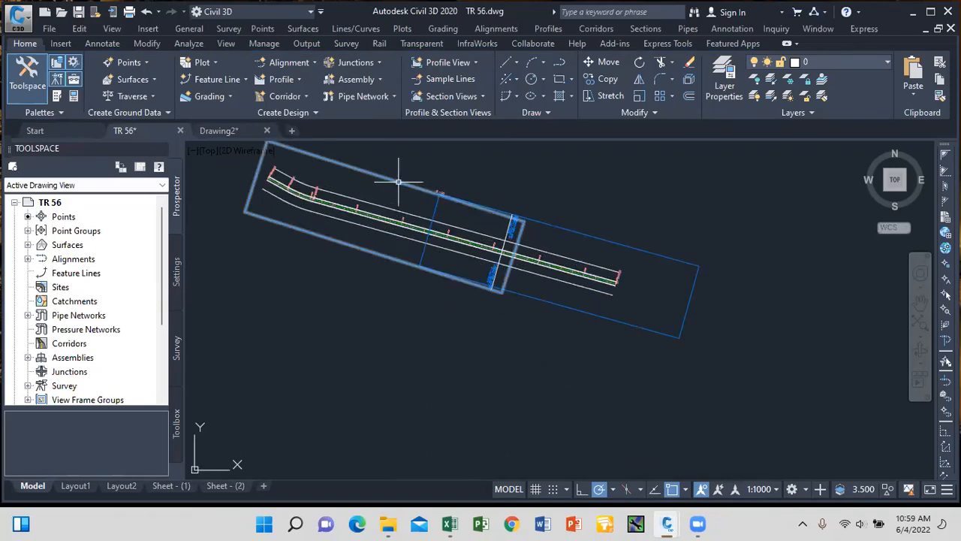
click(398, 181)
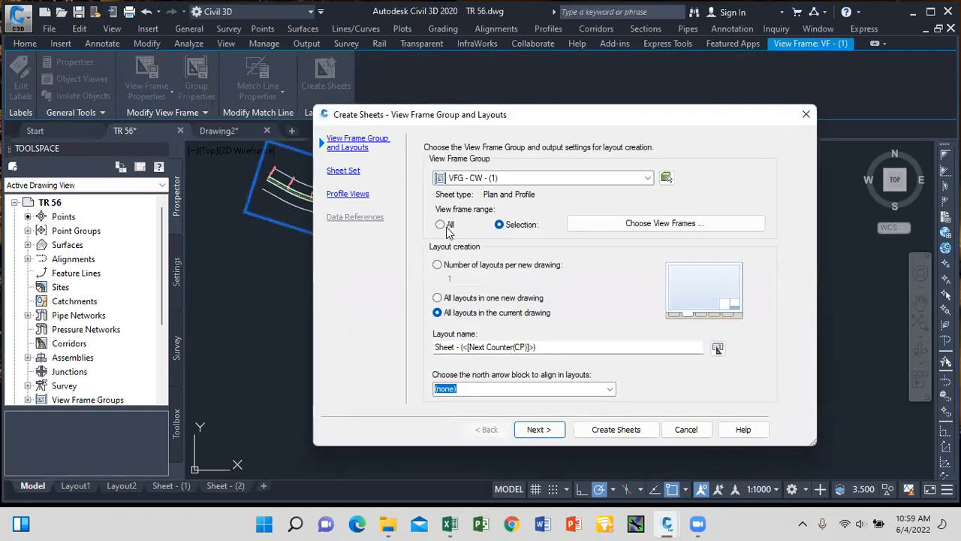
click(443, 227)
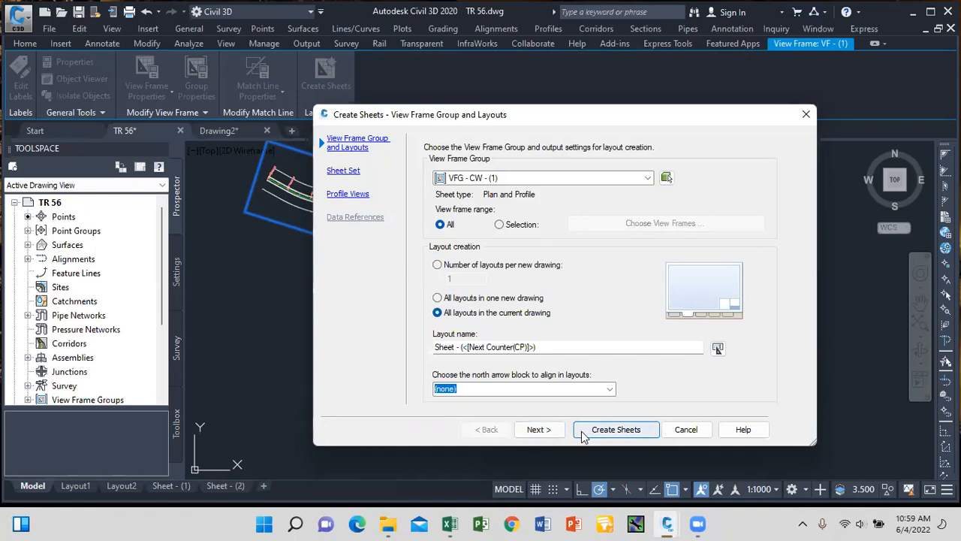
Generate the sheets again, accepting the save prompt, and zoom to locate the profile view origin.
click(612, 429)
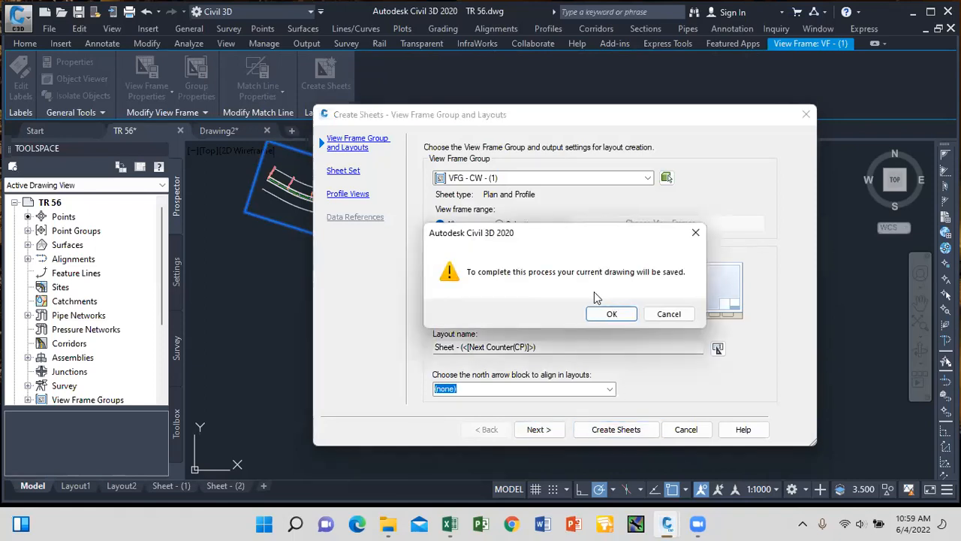
click(609, 315)
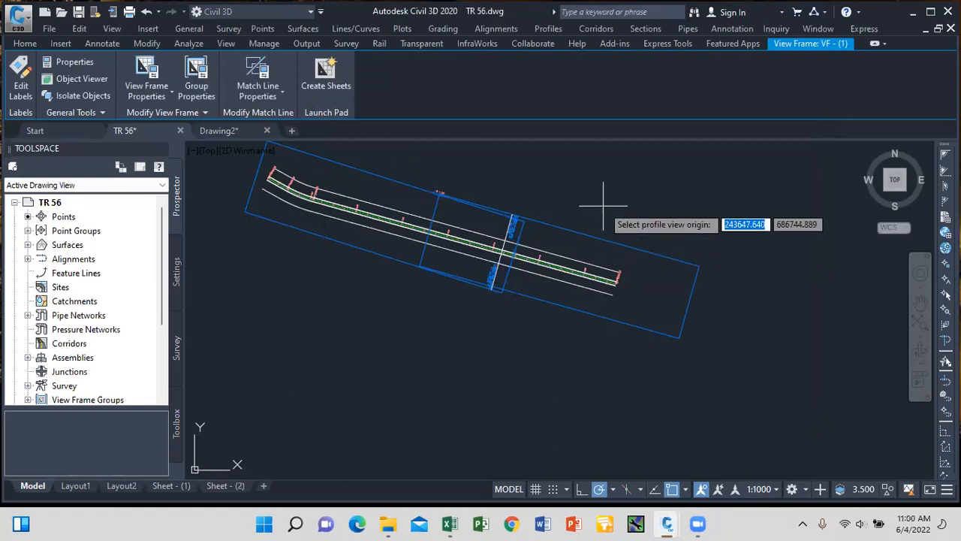
scroll(585, 170, down, 7)
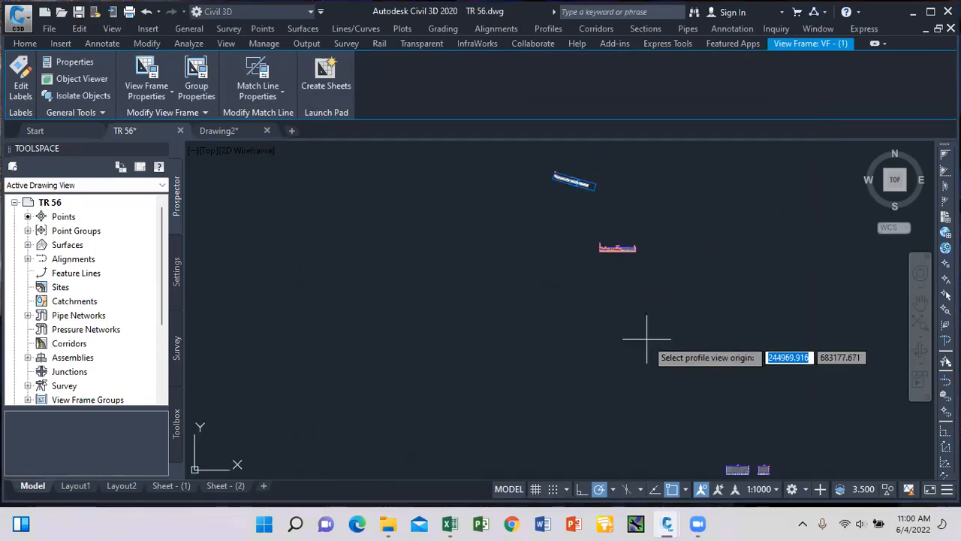
scroll(585, 294, down, 2)
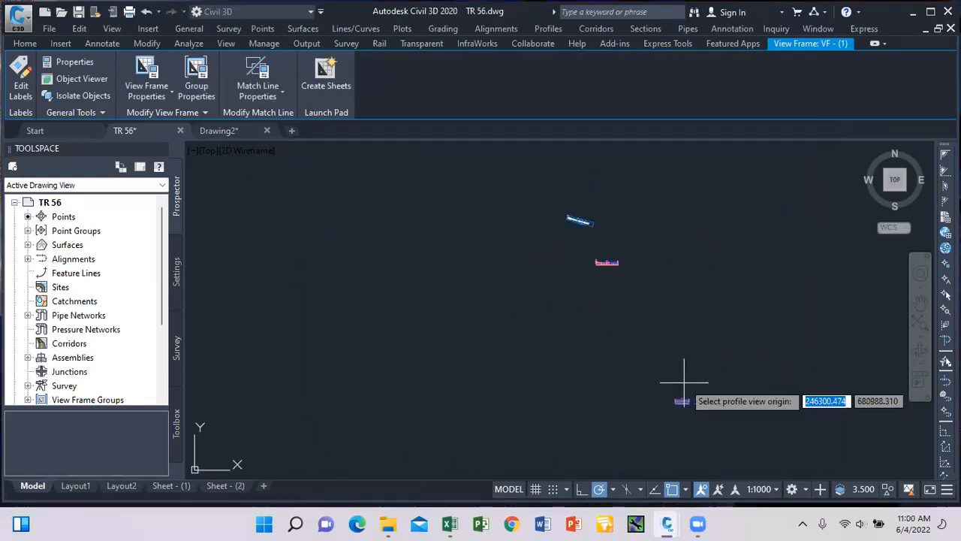
scroll(668, 391, up, 10)
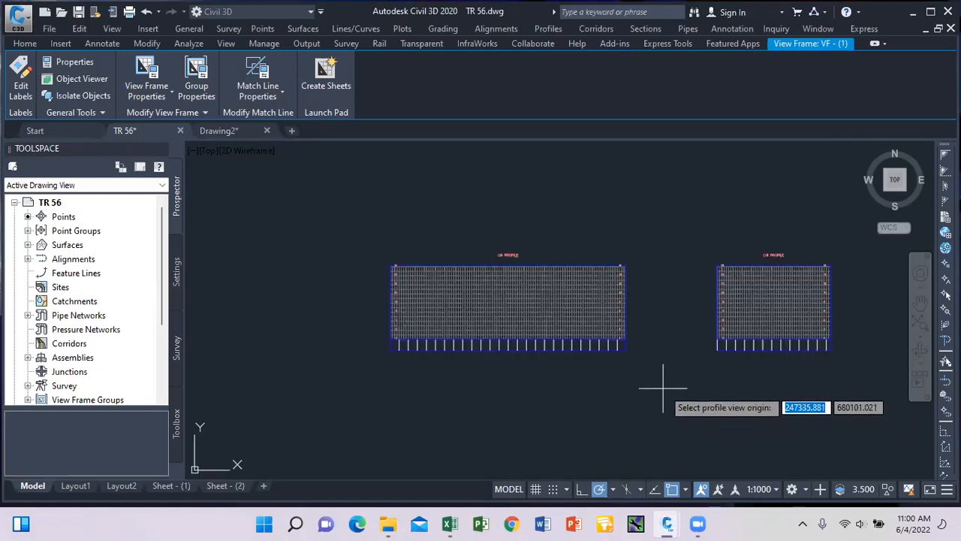
scroll(663, 388, down, 10)
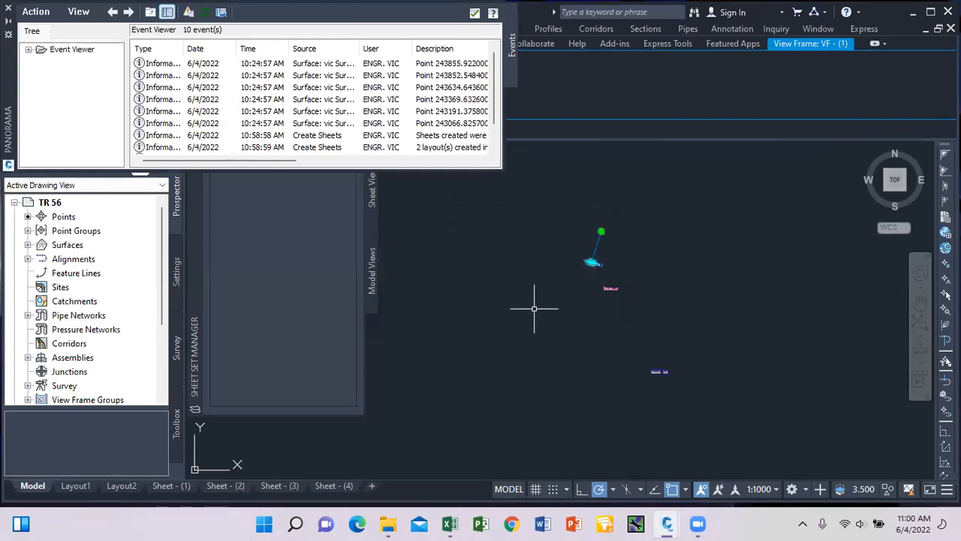
click(475, 12)
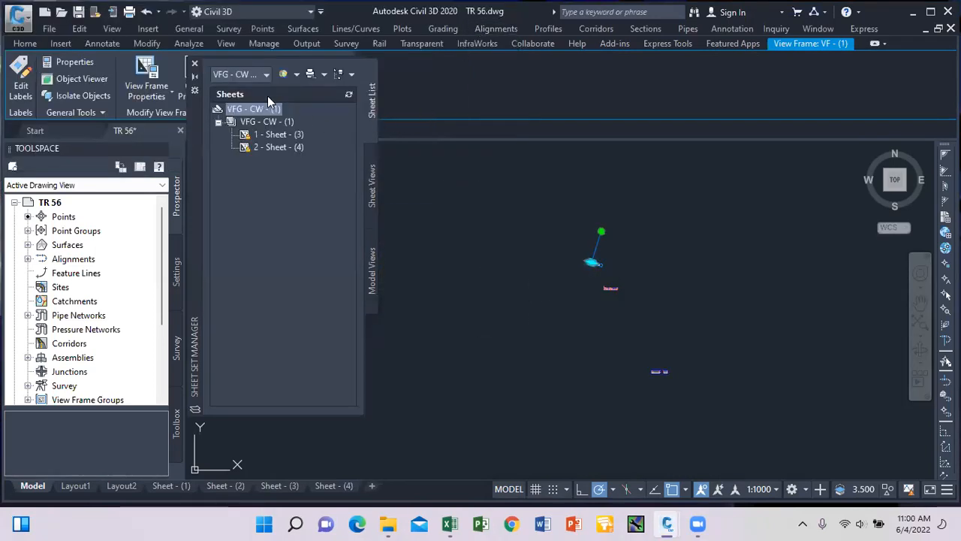
click(195, 63)
scroll(499, 296, down, 1)
scroll(498, 293, up, 8)
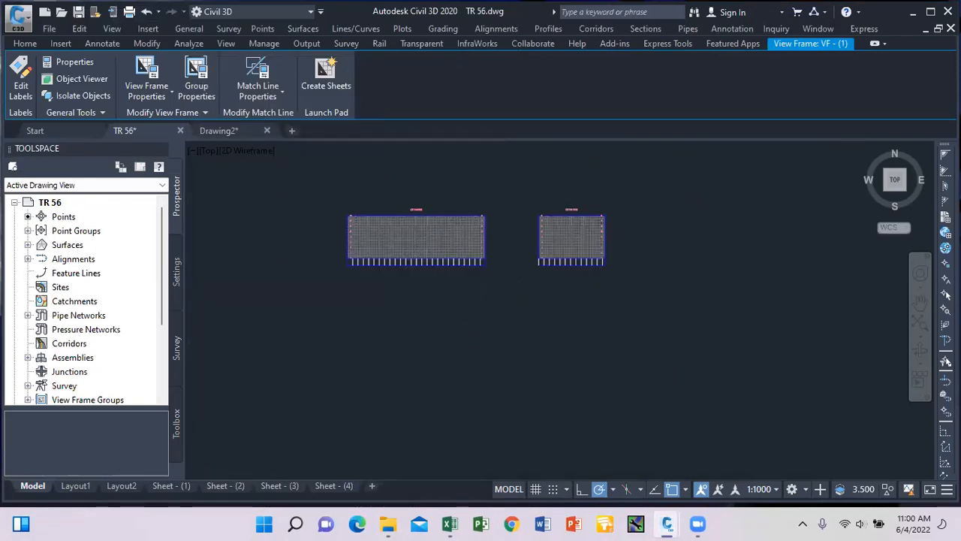
scroll(451, 275, down, 2)
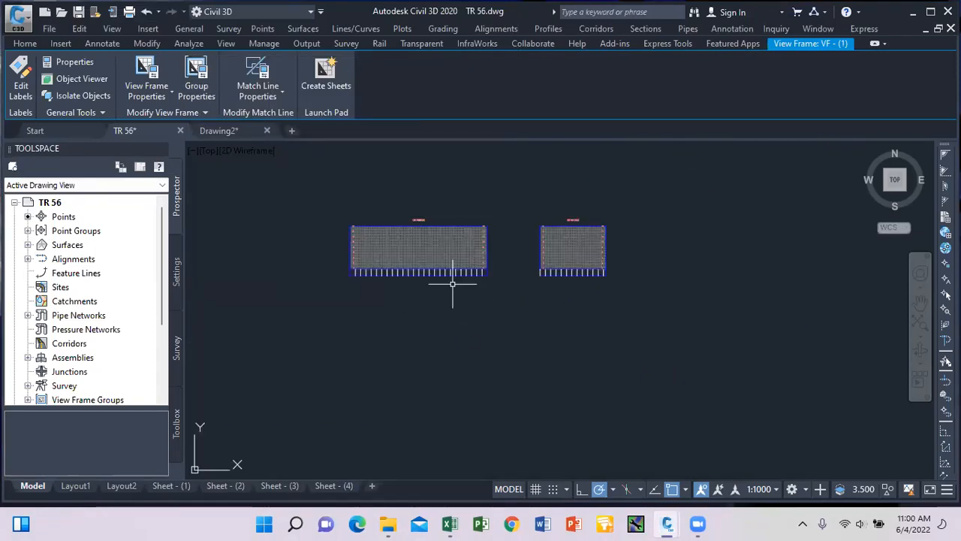
mouse_move(222, 485)
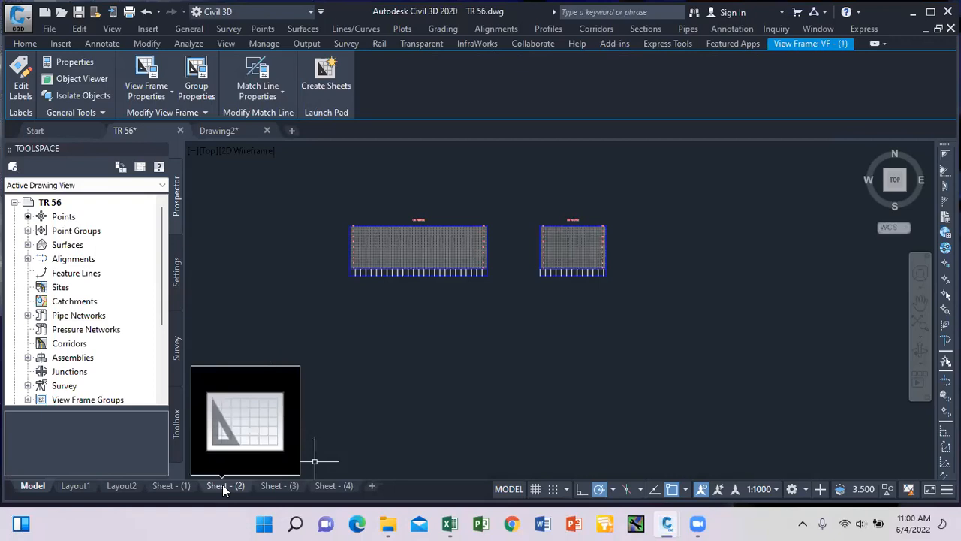
Delete the Sheet - (2) and Sheet - (1) layouts.
click(222, 485)
right_click(228, 484)
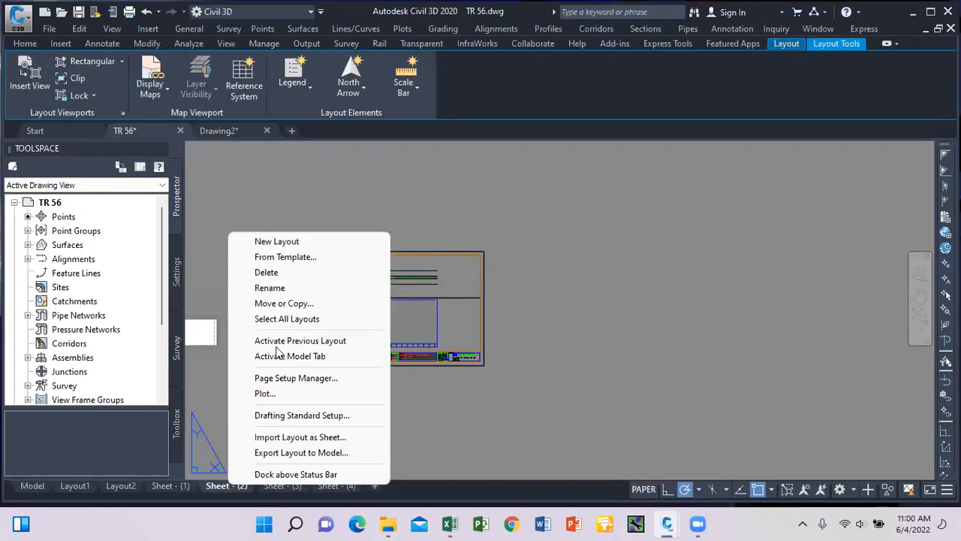
click(279, 272)
click(514, 303)
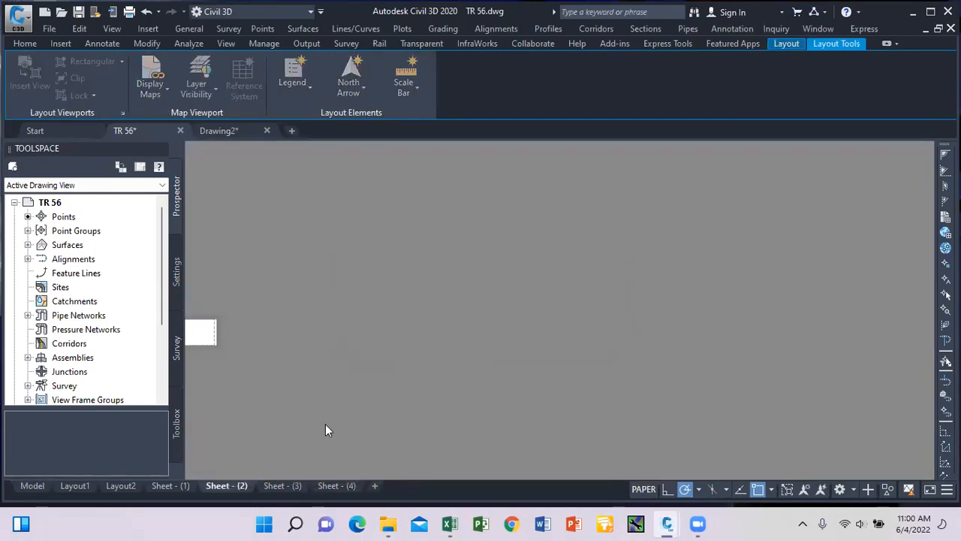
right_click(179, 487)
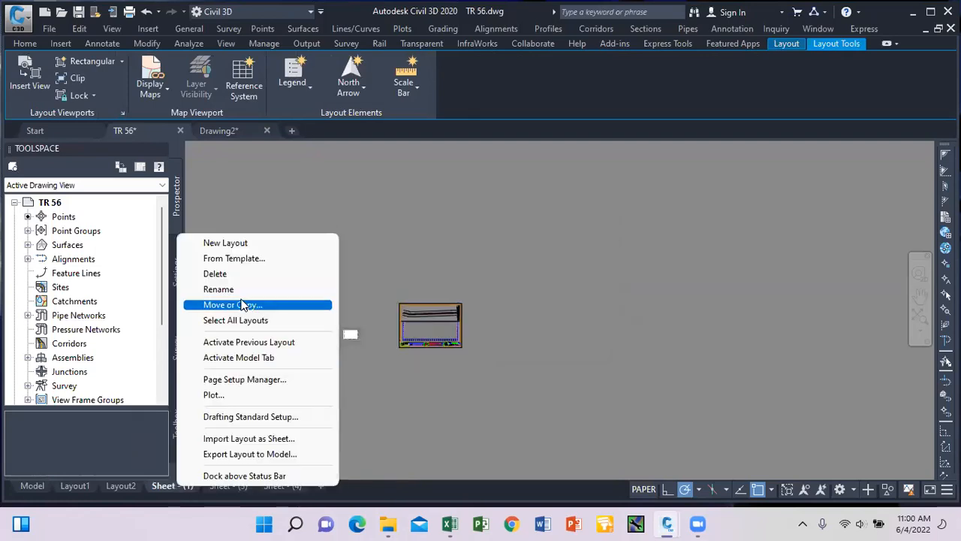
click(293, 273)
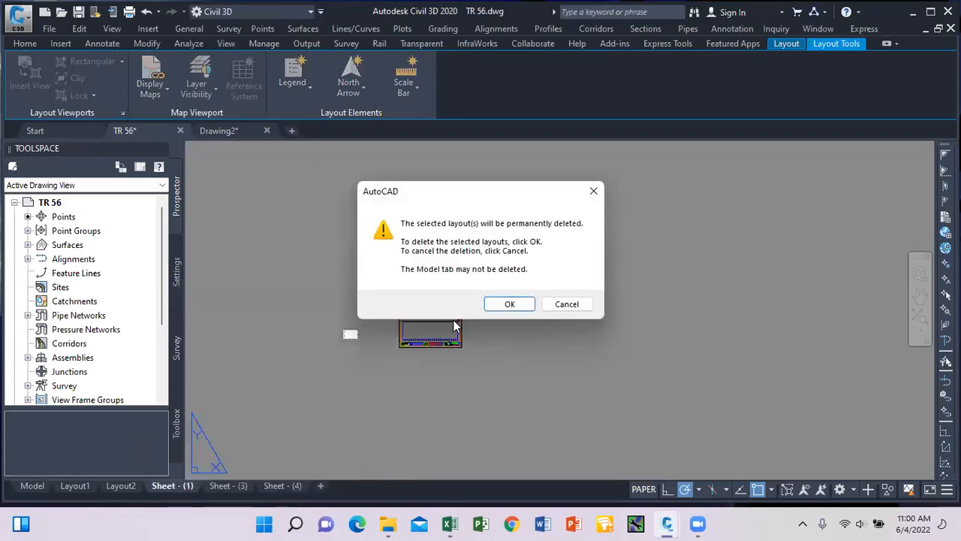
click(508, 304)
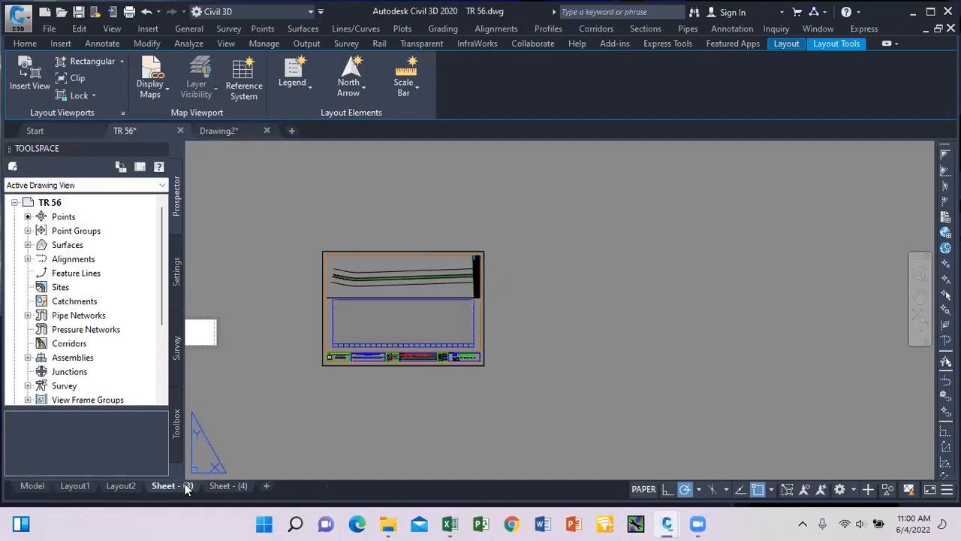
Delete the Sheet - (3) and Sheet - (4) layouts and return to model space.
right_click(192, 486)
click(238, 271)
click(505, 300)
right_click(182, 488)
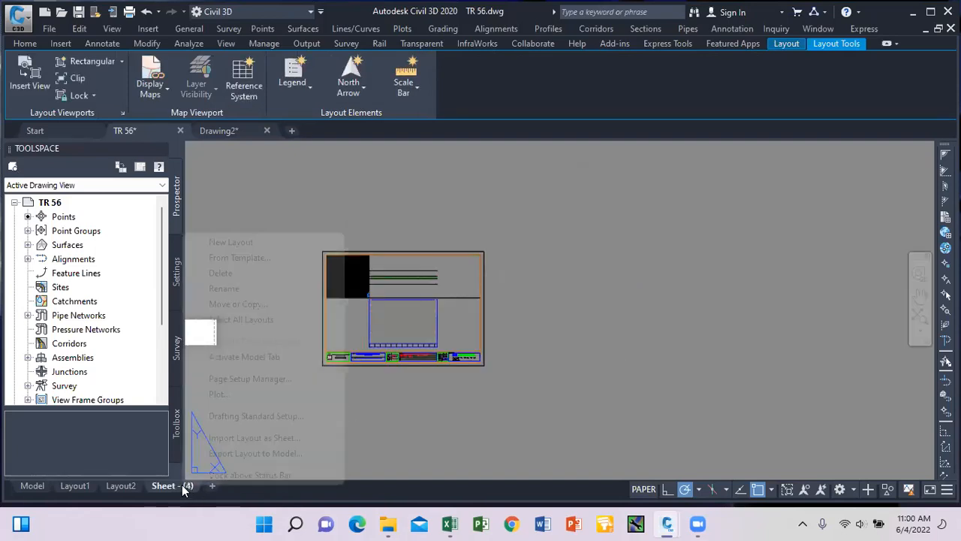
click(237, 275)
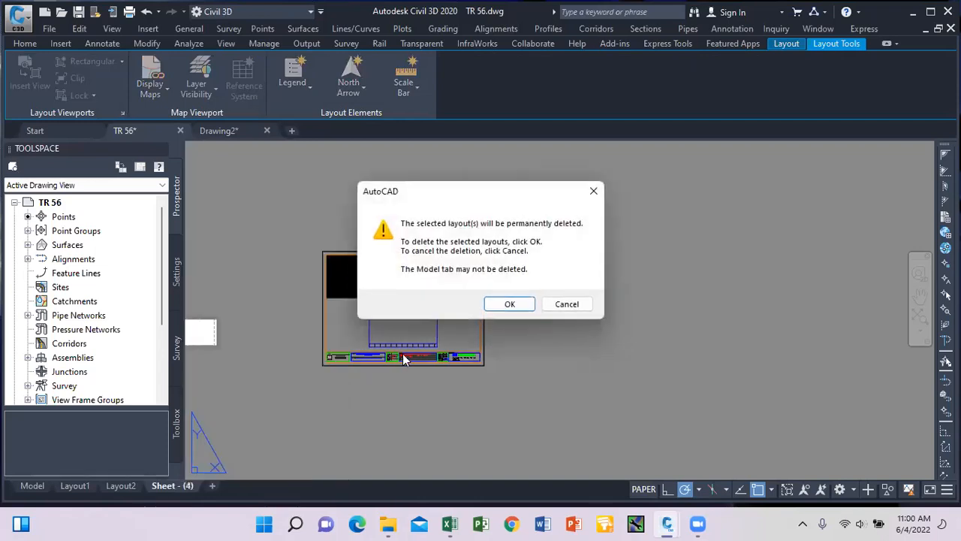
click(507, 302)
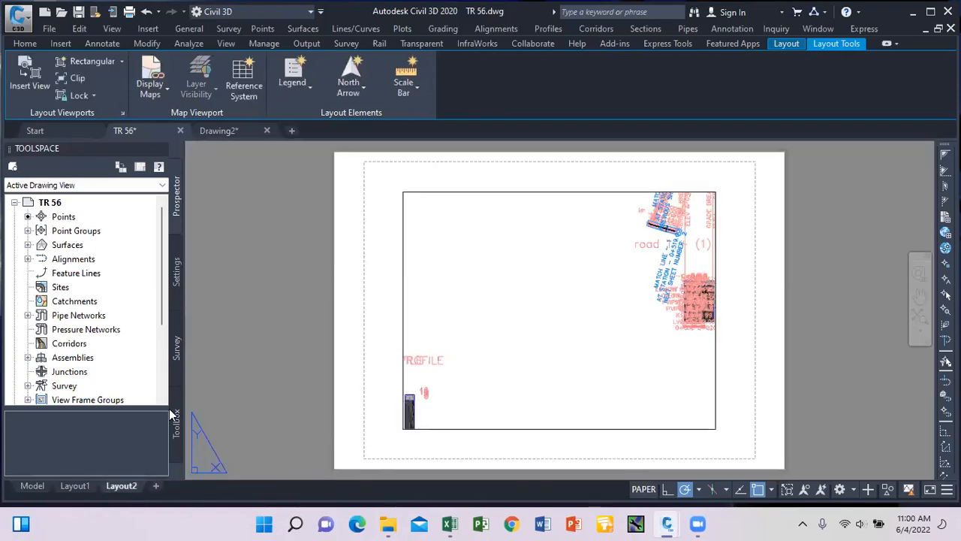
click(35, 485)
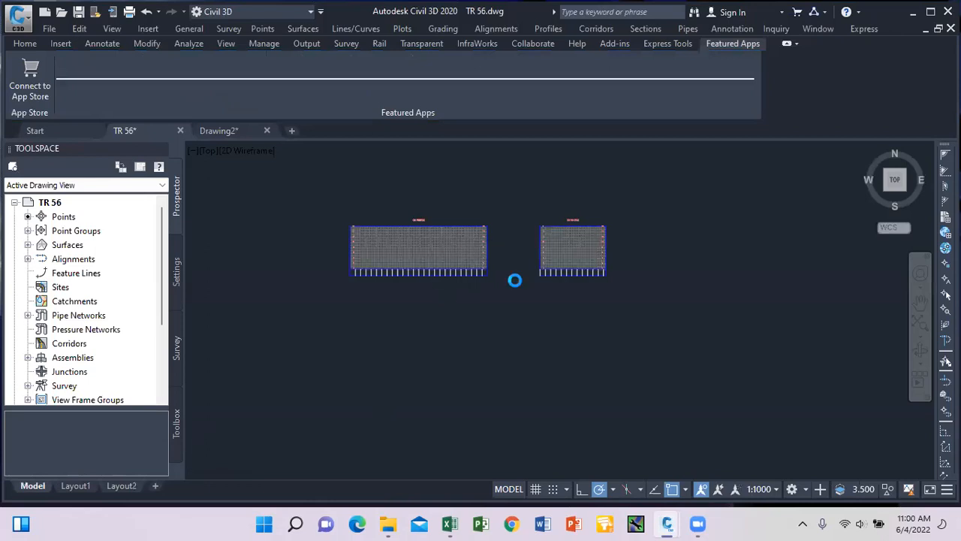
Select the corridor's view frame and start Create Sheets for group VFG - CW - (1).
click(25, 43)
scroll(515, 305, down, 6)
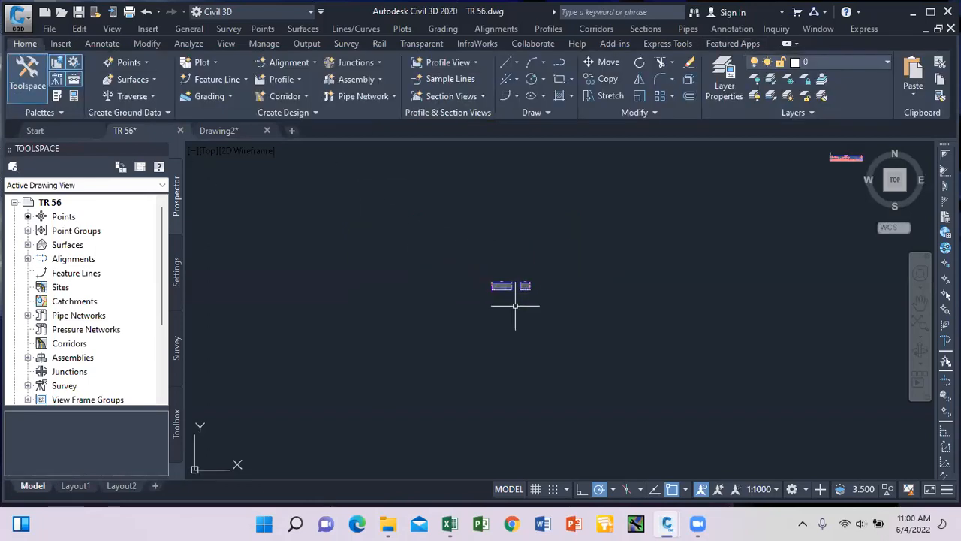
scroll(540, 305, up, 8)
scroll(290, 268, up, 6)
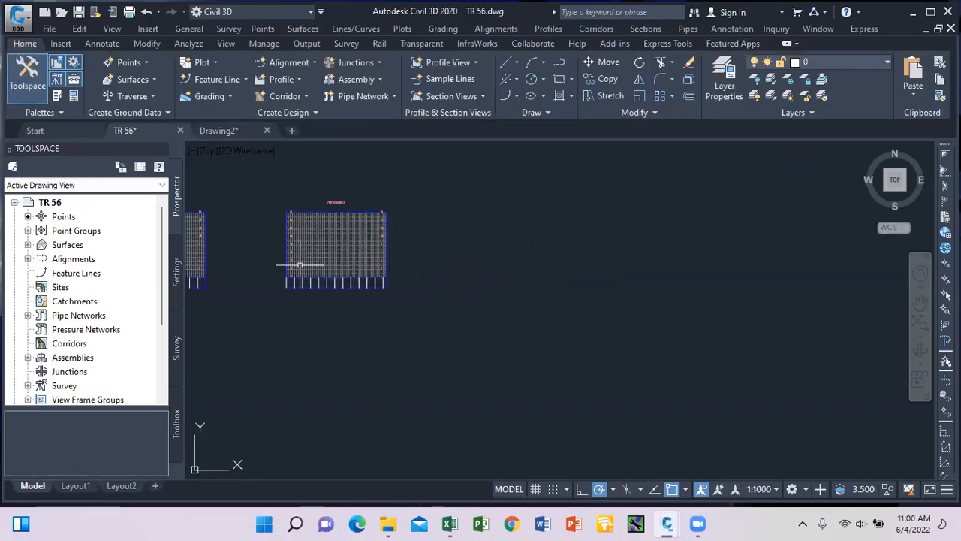
scroll(332, 294, down, 8)
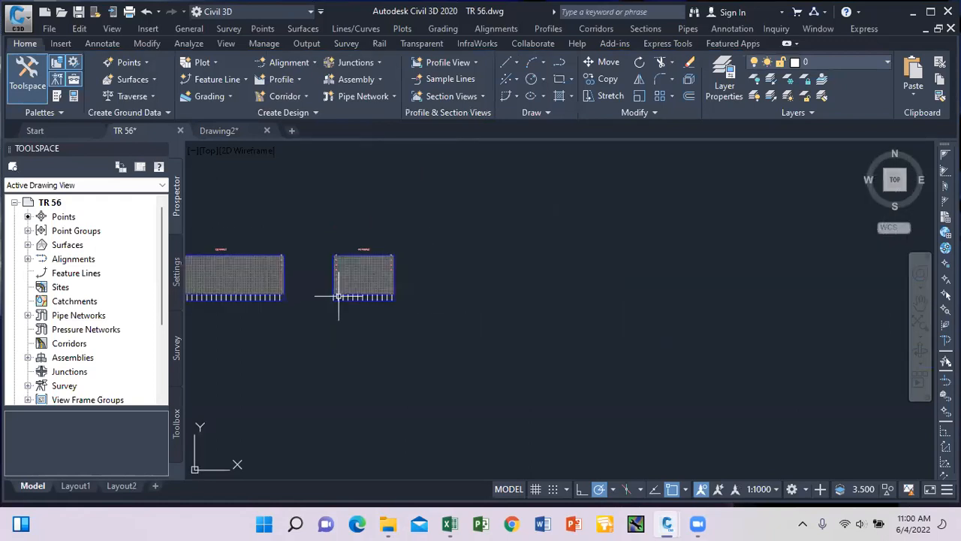
scroll(631, 171, up, 3)
scroll(630, 171, up, 8)
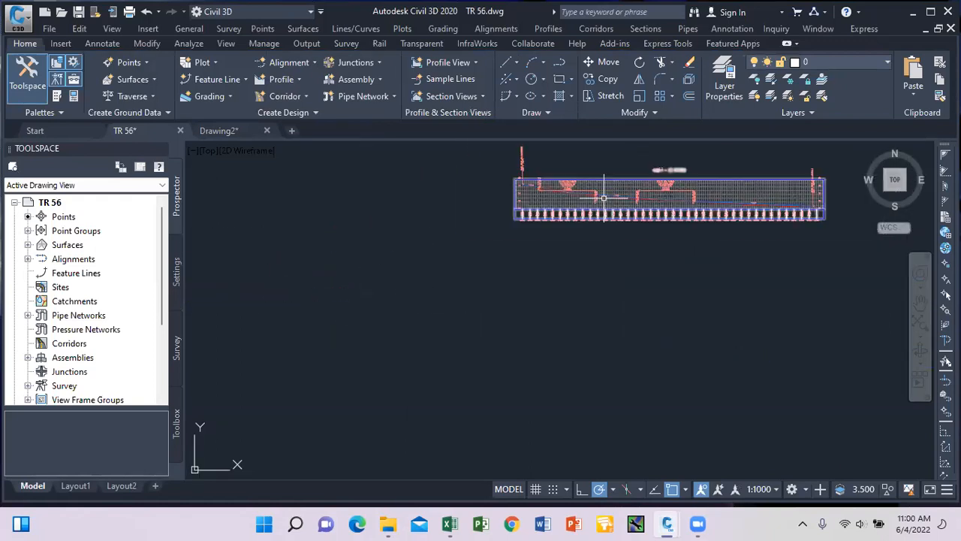
scroll(518, 218, down, 8)
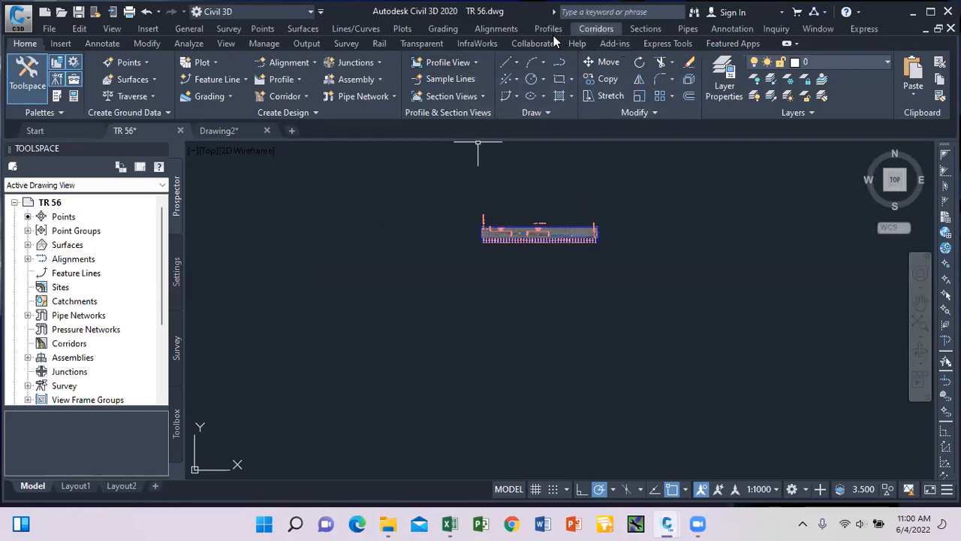
scroll(456, 198, down, 2)
scroll(494, 204, up, 5)
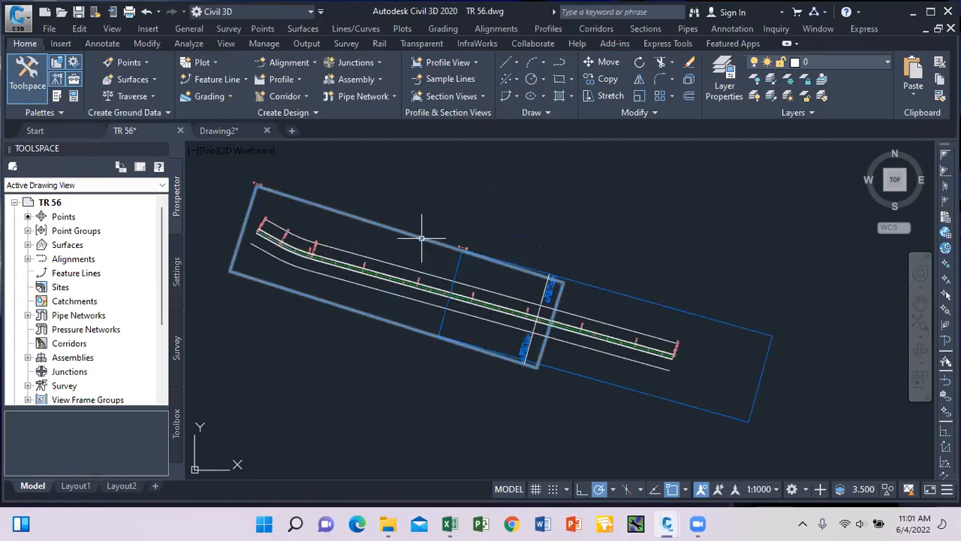
click(421, 238)
scroll(440, 218, down, 5)
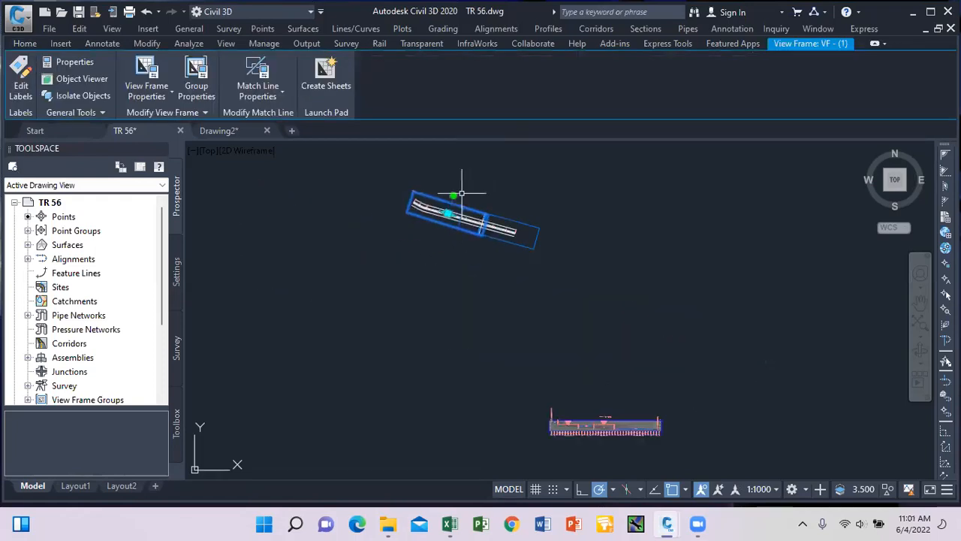
click(333, 86)
click(333, 86)
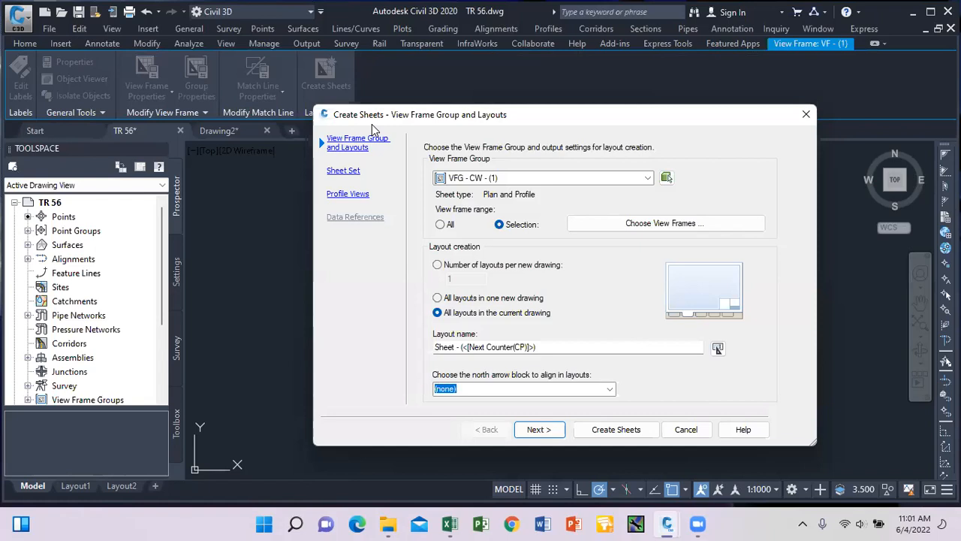
Cancel the Create Sheets wizard without generating any layouts.
key(Escape)
scroll(574, 240, down, 3)
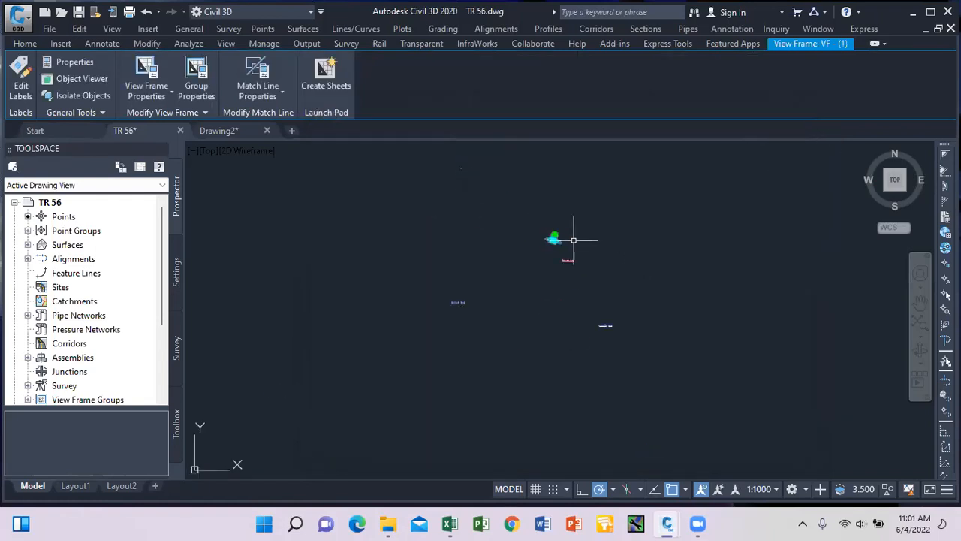
scroll(607, 326, up, 5)
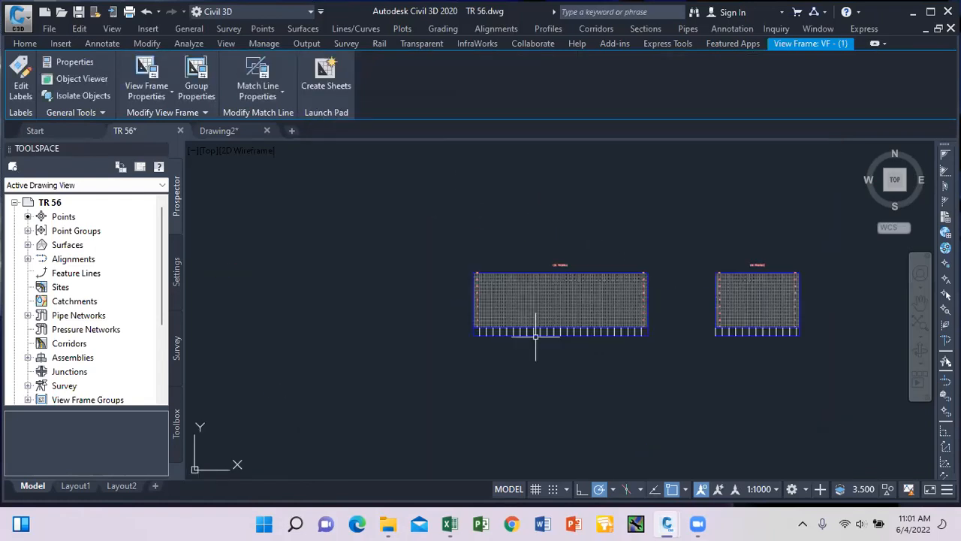
scroll(535, 335, up, 4)
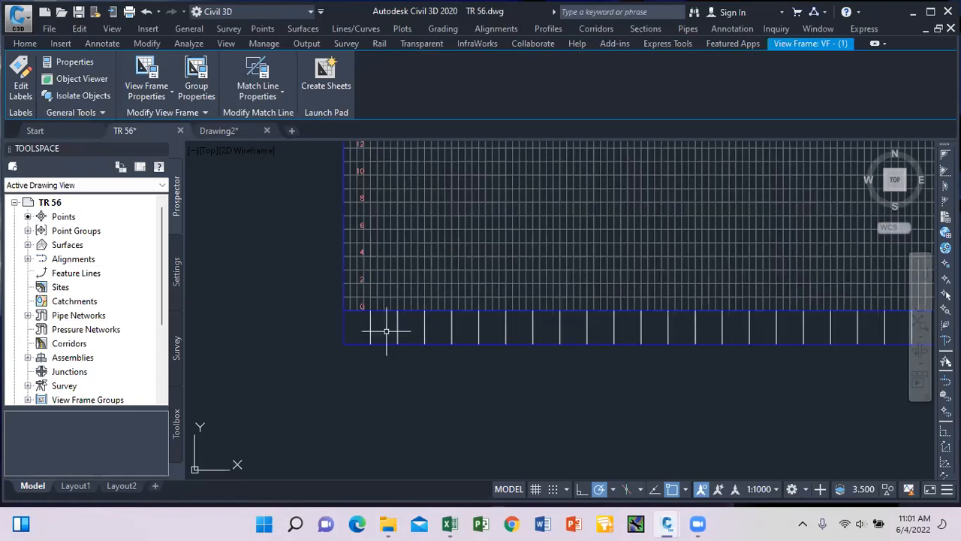
scroll(386, 333, down, 6)
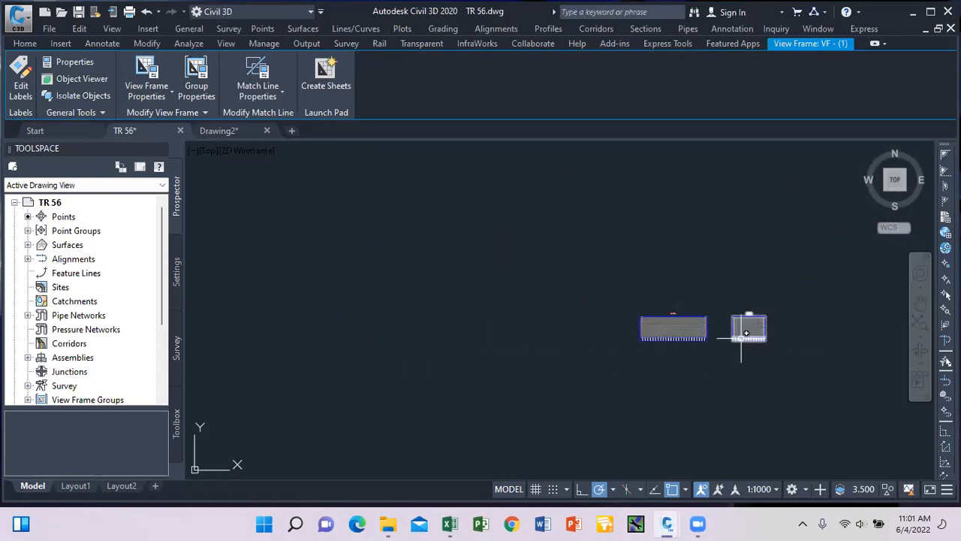
Return to the Home tab and reselect the view frame along the corridor.
click(25, 43)
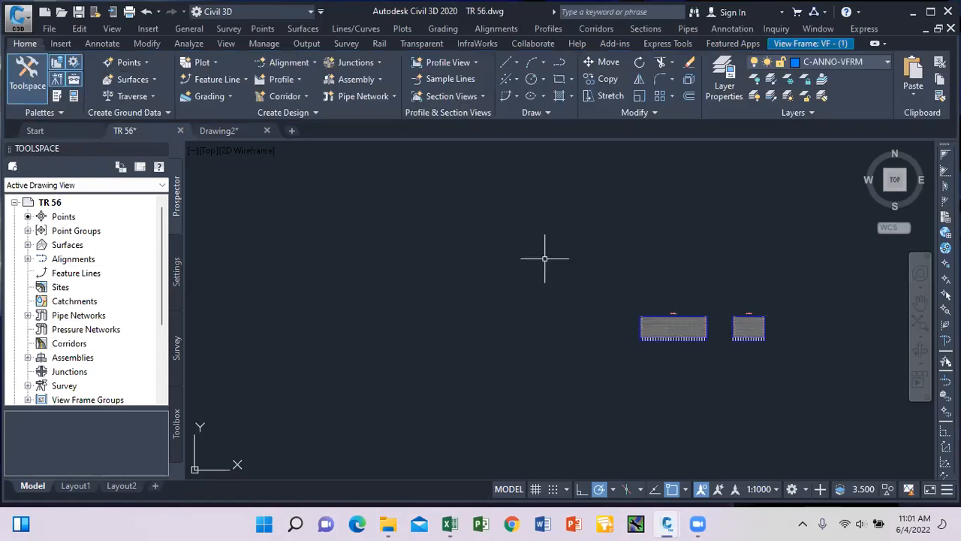
scroll(619, 310, down, 7)
scroll(576, 225, up, 7)
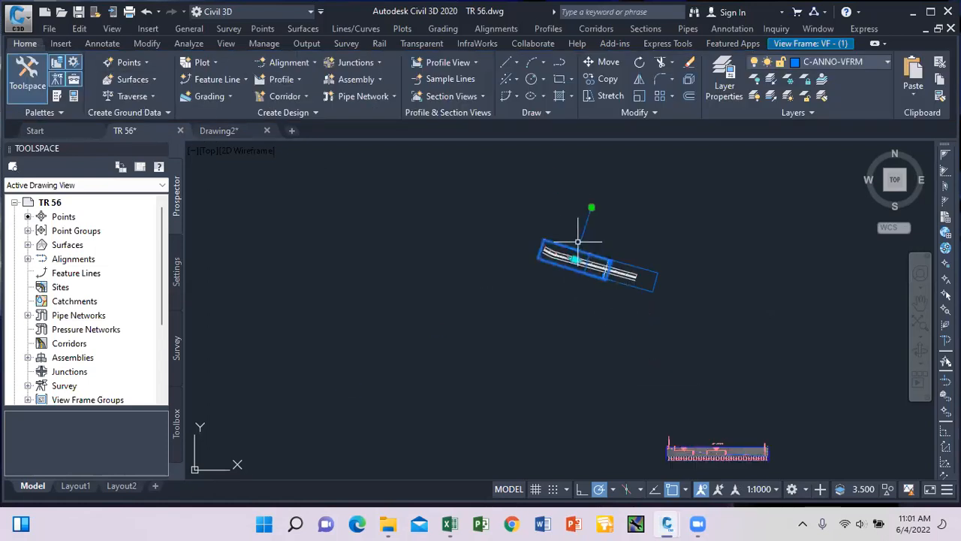
scroll(576, 245, up, 2)
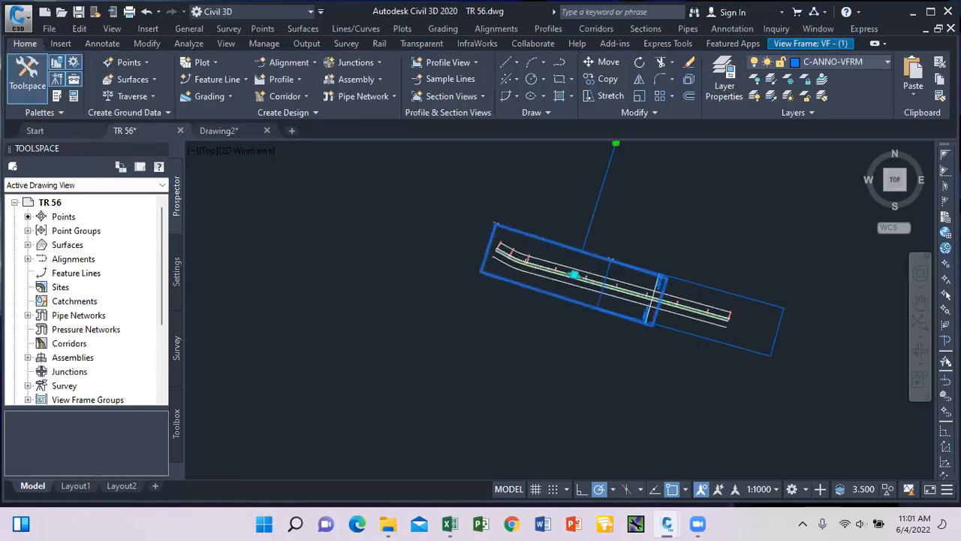
scroll(576, 248, up, 1)
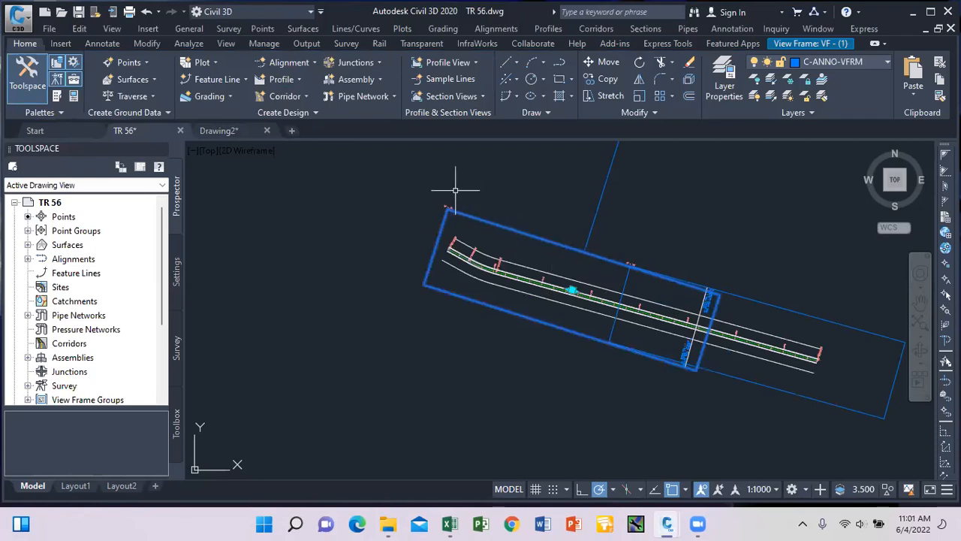
click(543, 239)
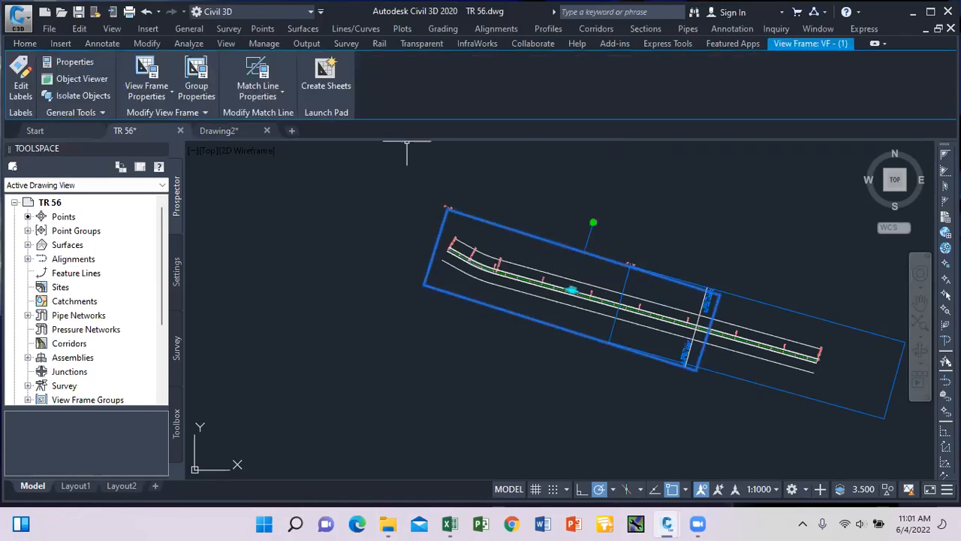
Reopen Create Sheets, check group VFG - CW - (1), then cancel and clear the selection.
click(331, 87)
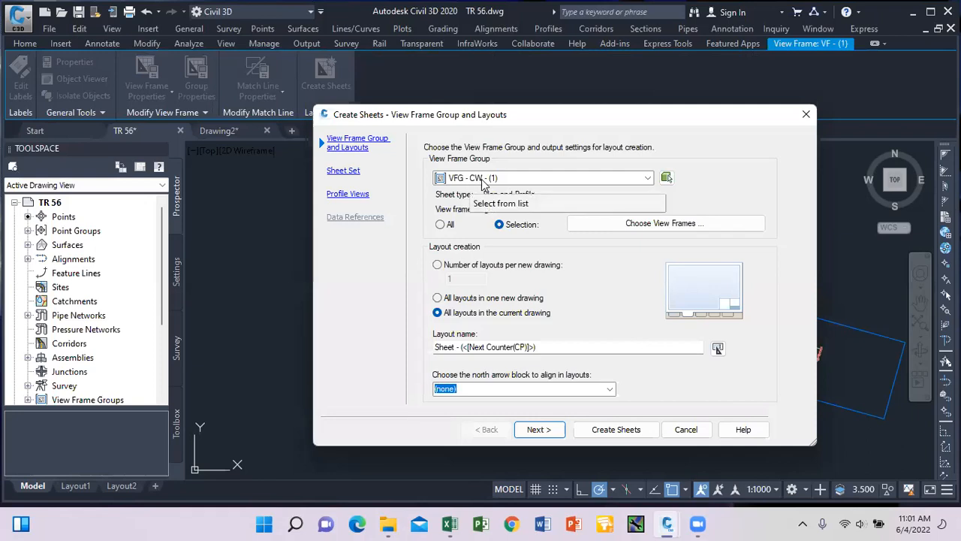
click(645, 180)
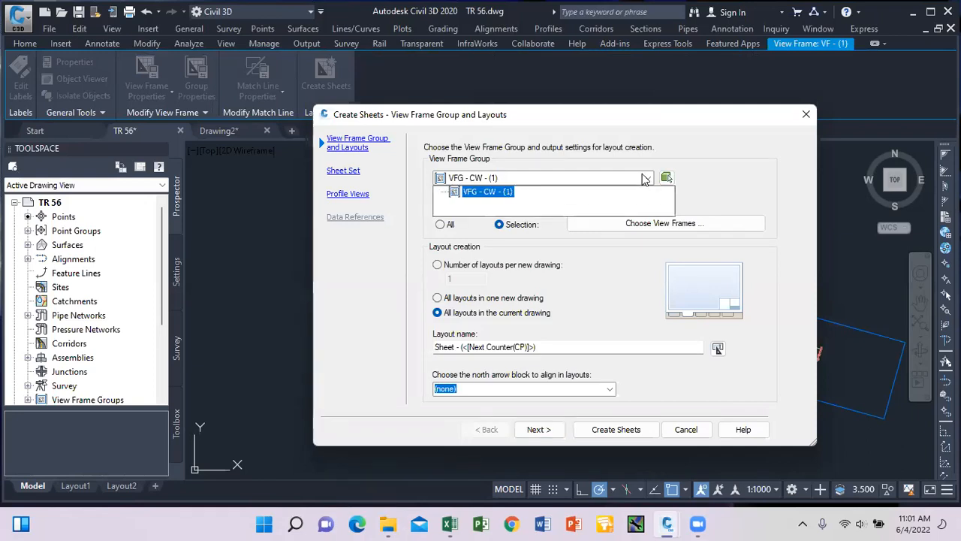
click(646, 180)
click(645, 181)
click(645, 181)
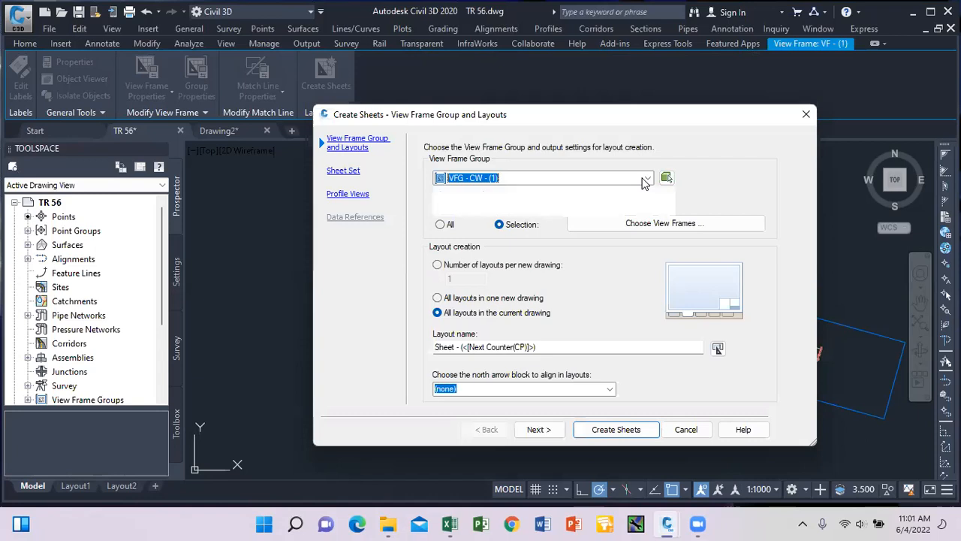
click(645, 181)
click(645, 181)
click(646, 181)
click(646, 181)
click(645, 181)
click(645, 181)
click(645, 181)
click(645, 181)
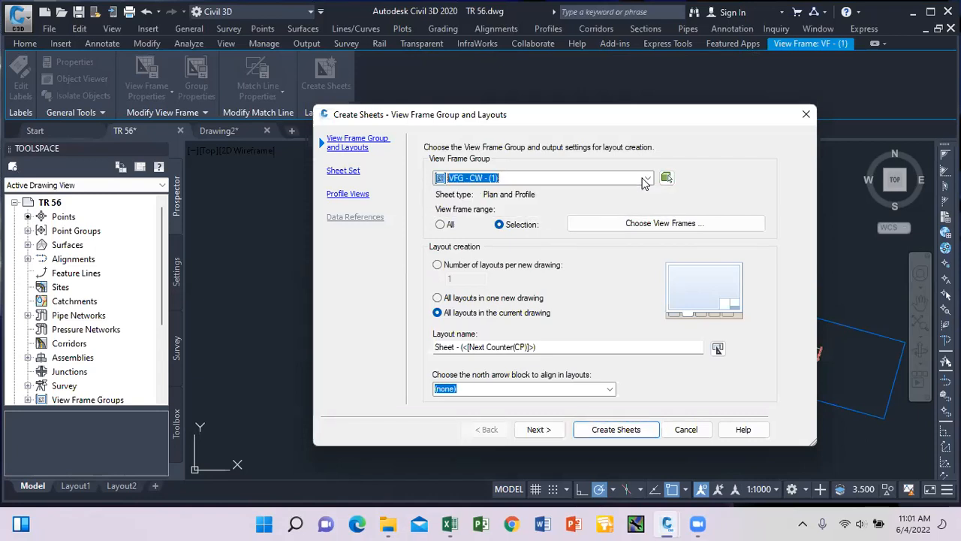
click(806, 115)
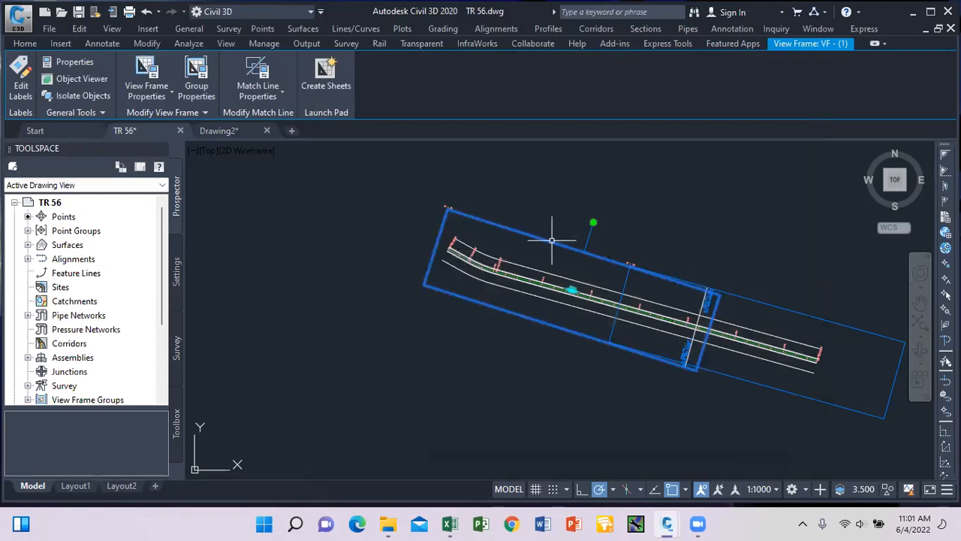
key(Escape)
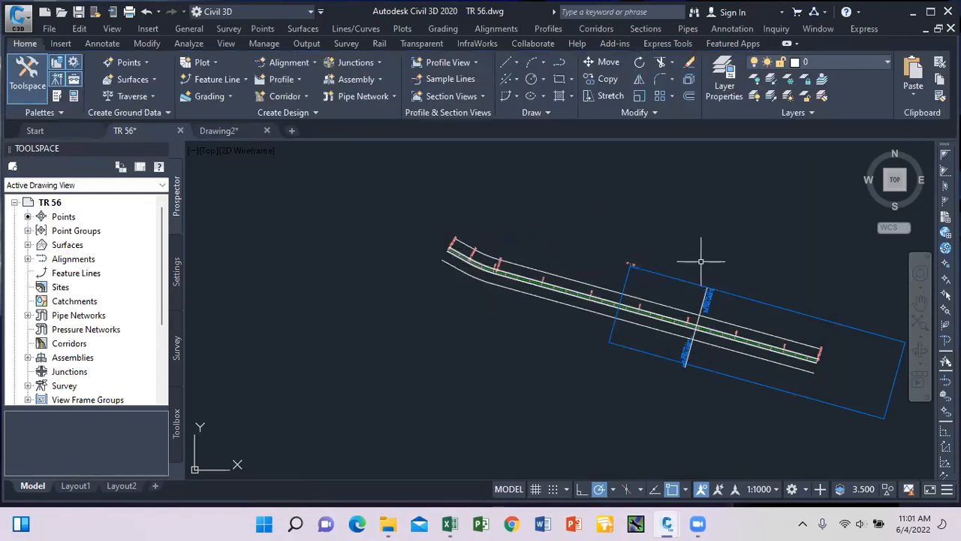
Delete view frame VF-(2), its group and the two leftover objects.
click(670, 276)
key(Delete)
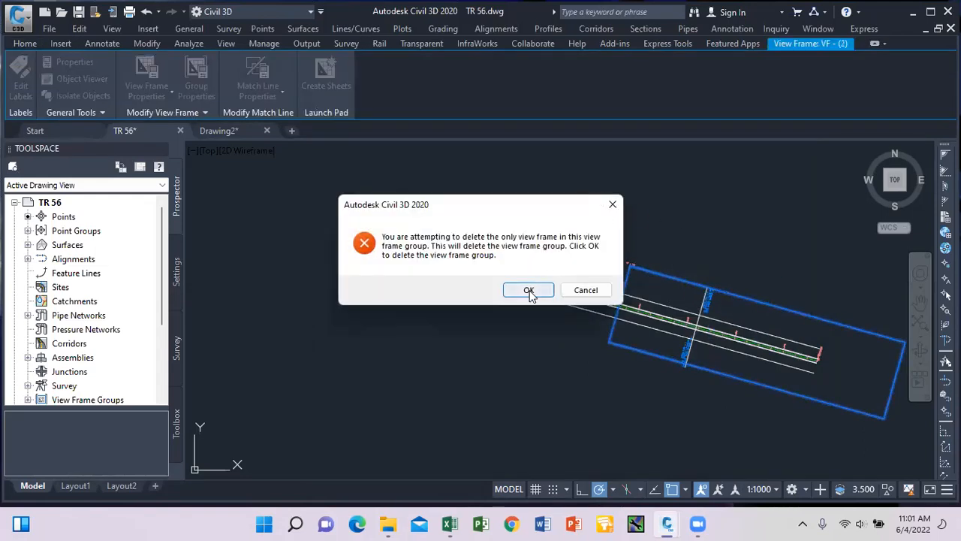
click(530, 288)
scroll(579, 200, down, 5)
scroll(572, 254, down, 6)
click(699, 359)
click(453, 297)
key(Delete)
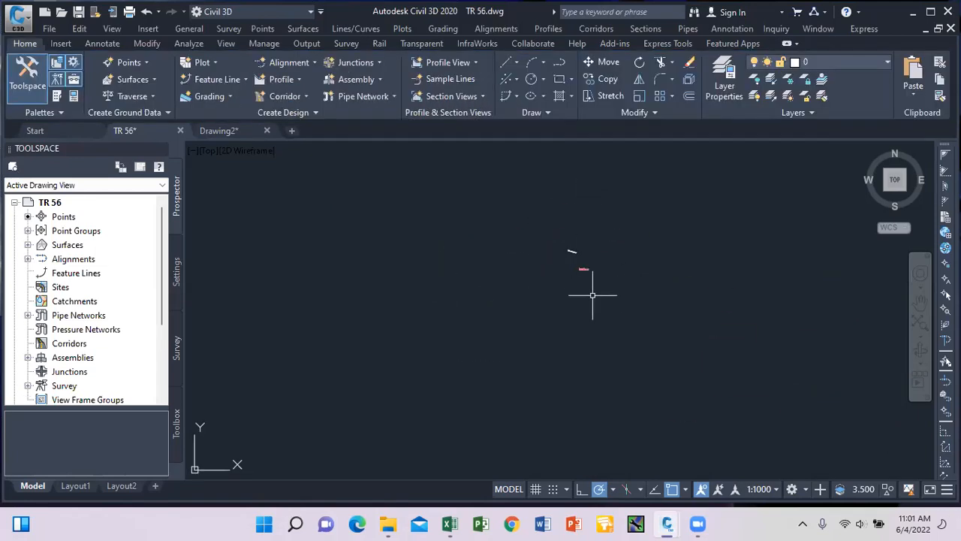
Create a new view frame group along alignment road 1 - (1).
click(112, 401)
right_click(109, 388)
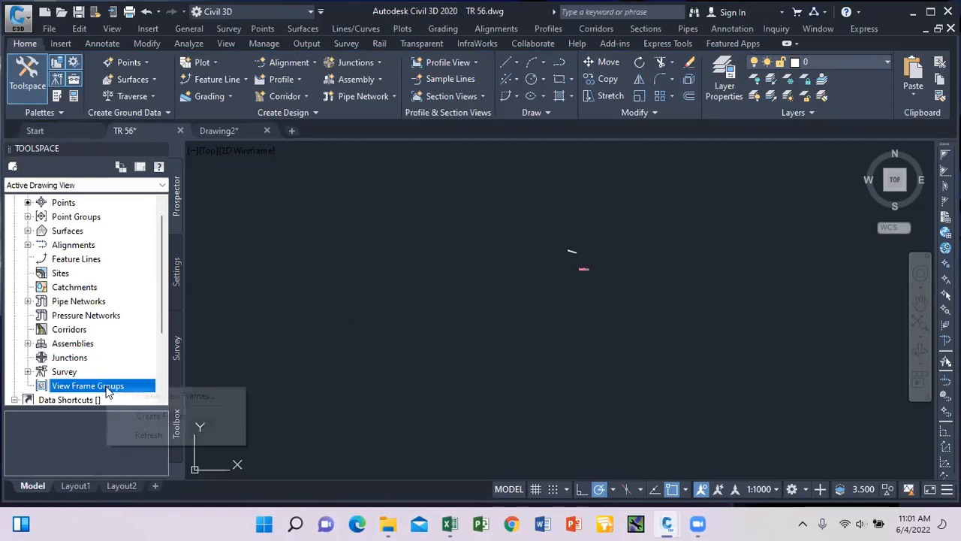
click(147, 396)
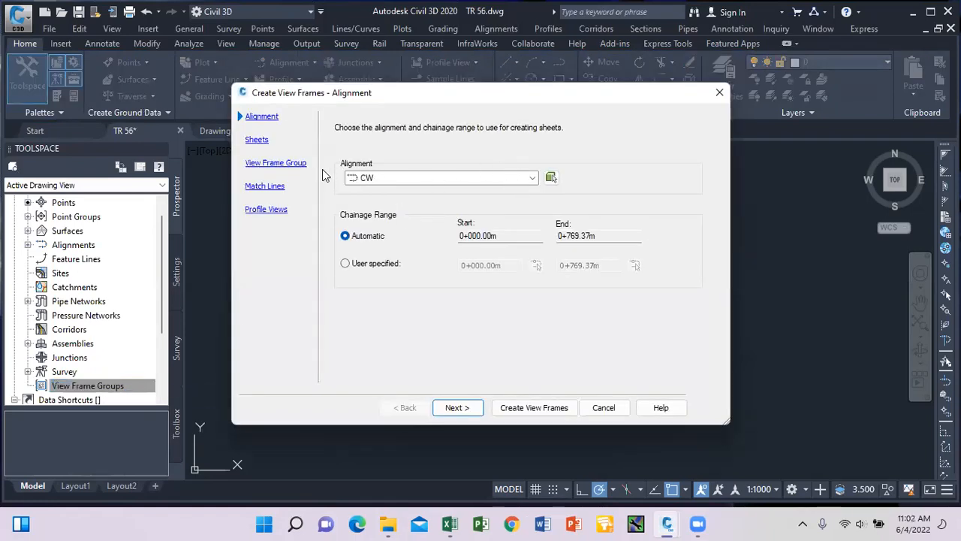
click(523, 182)
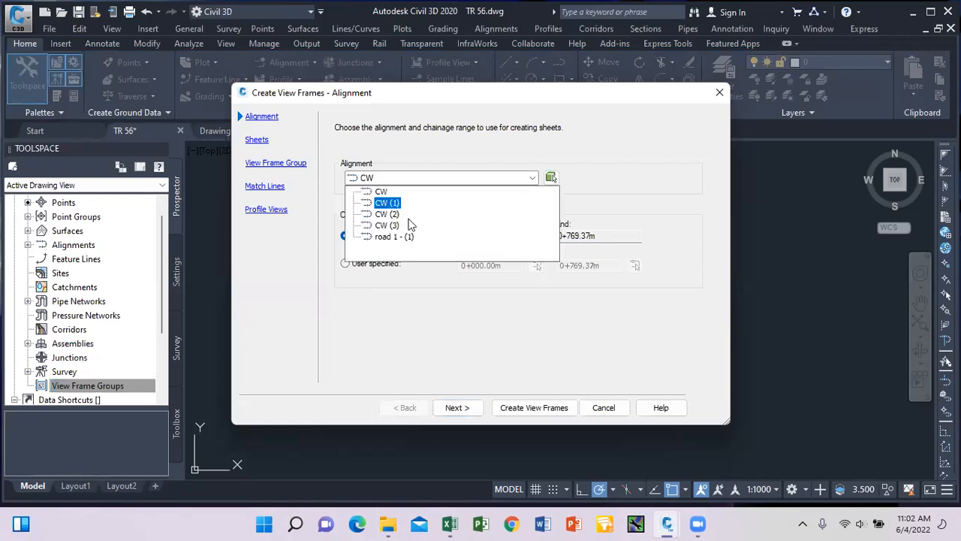
click(390, 237)
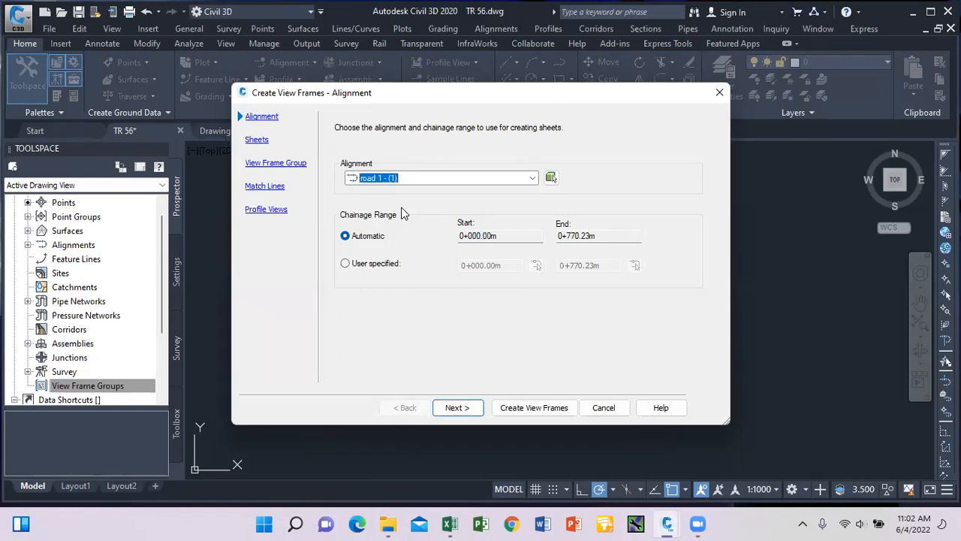
click(257, 140)
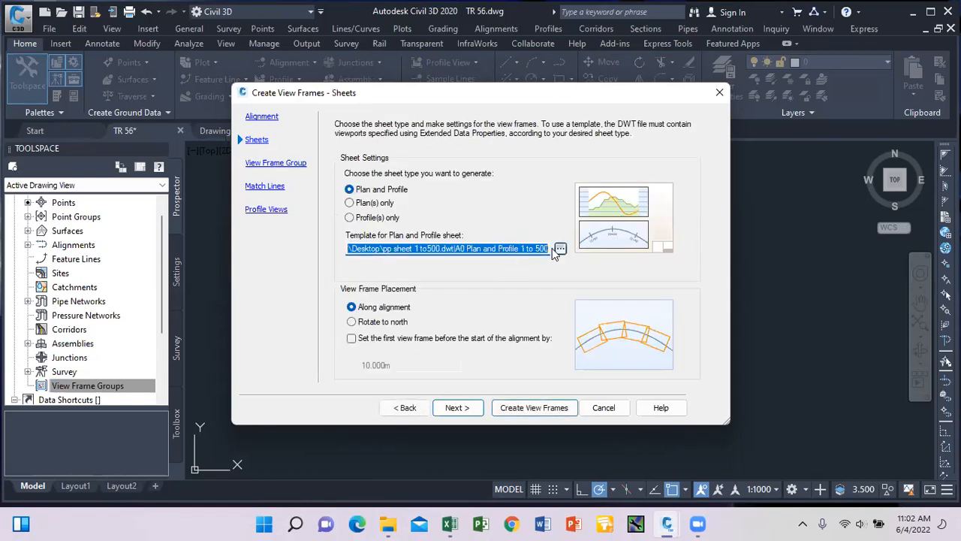
click(519, 413)
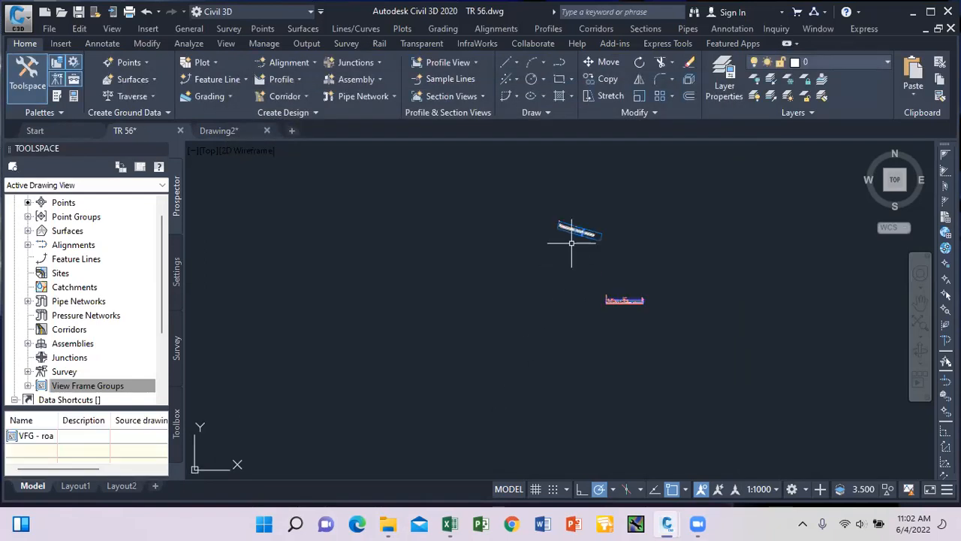
scroll(571, 243, up, 8)
Create sheets for all road 1 view frames and place the profile views.
click(550, 225)
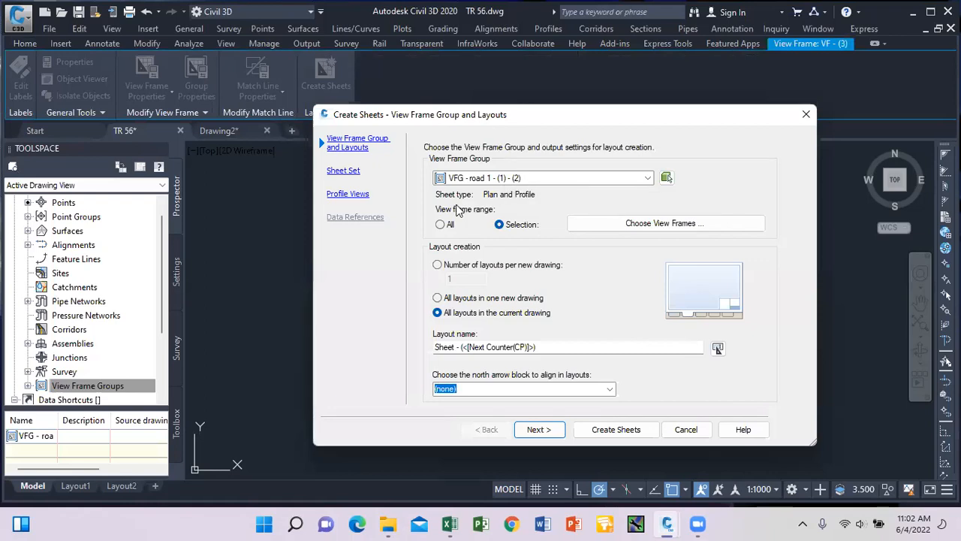
click(441, 226)
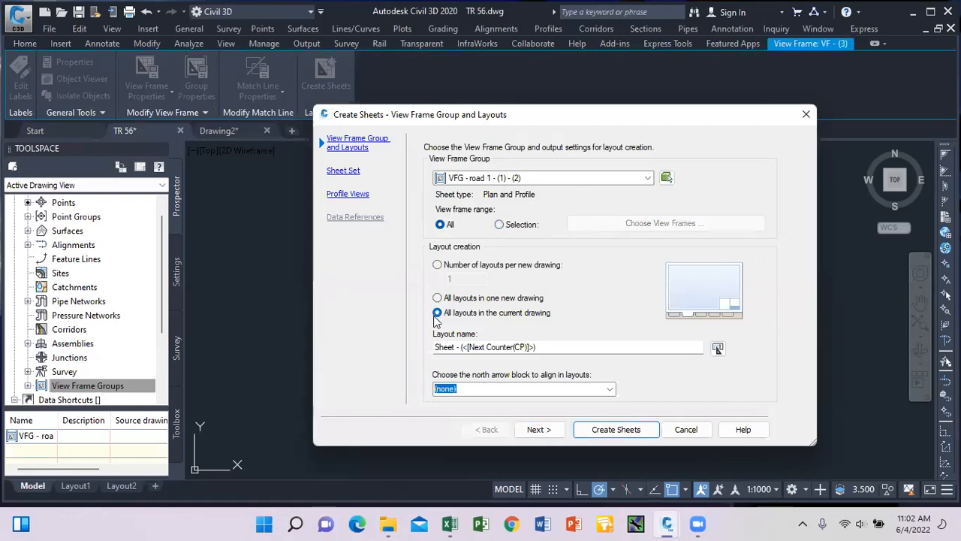
click(598, 429)
click(610, 315)
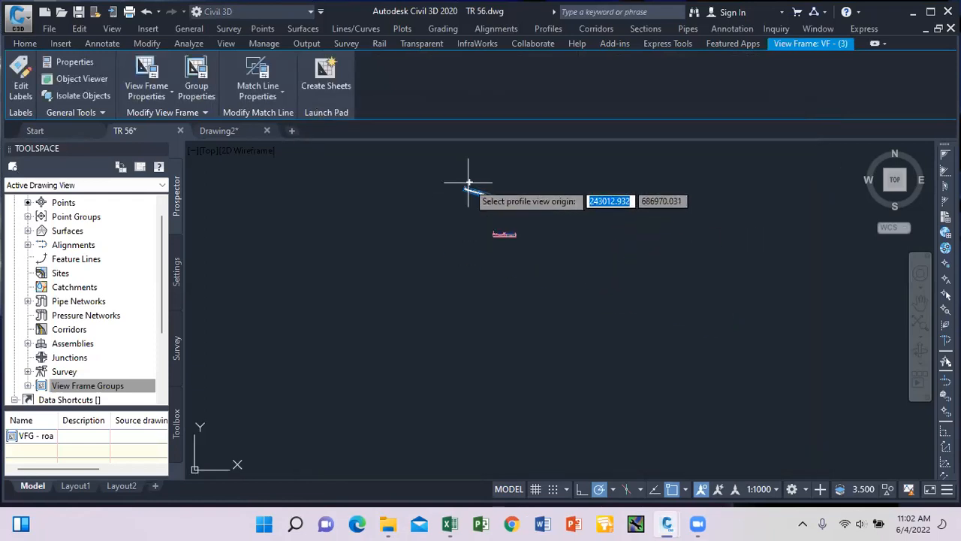
click(491, 349)
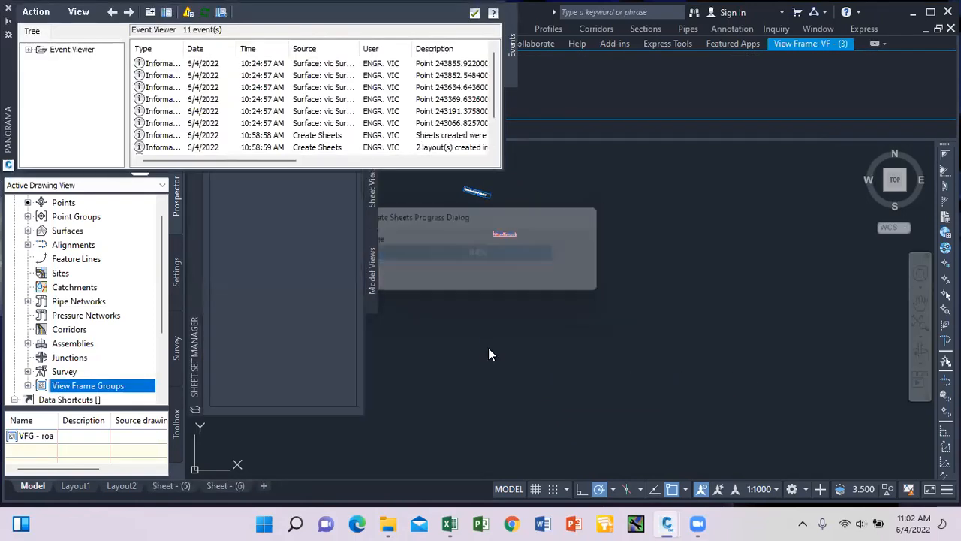
click(475, 13)
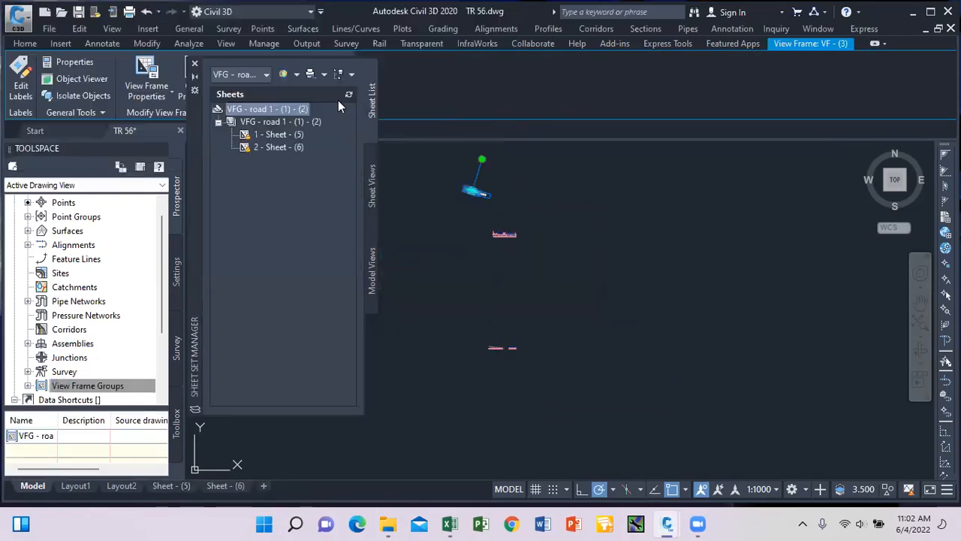
click(195, 63)
Regenerate the drawing with RE so the profile view grids display.
scroll(469, 321, up, 6)
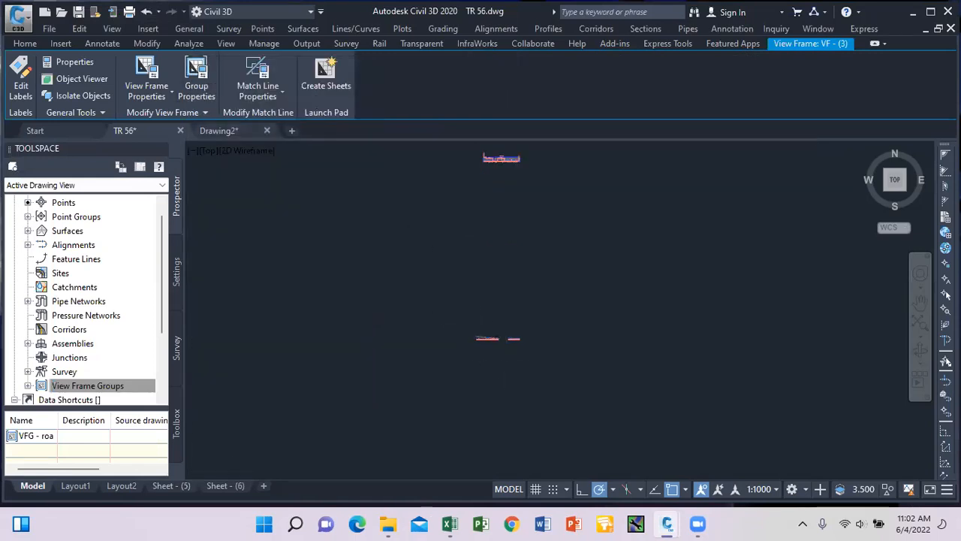
scroll(481, 338, up, 4)
scroll(458, 319, down, 5)
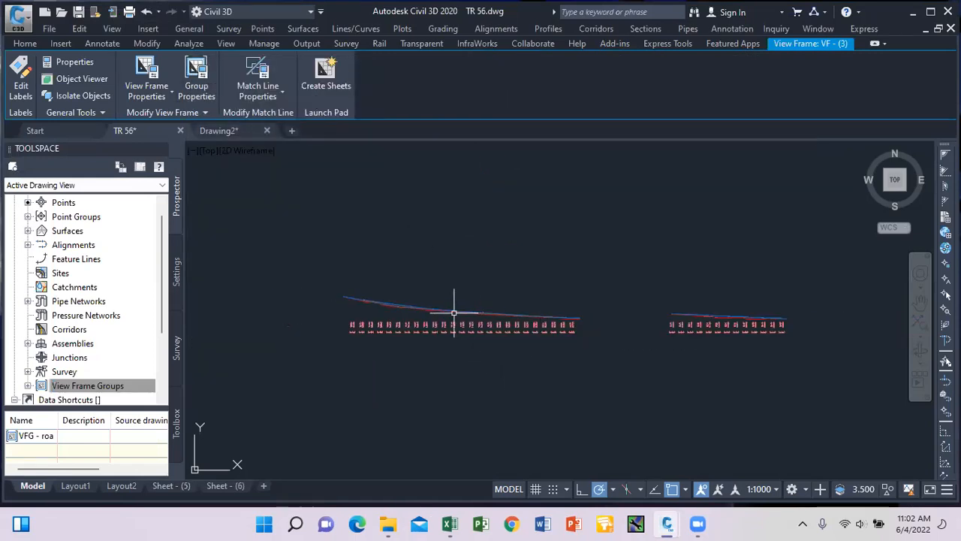
scroll(451, 313, up, 4)
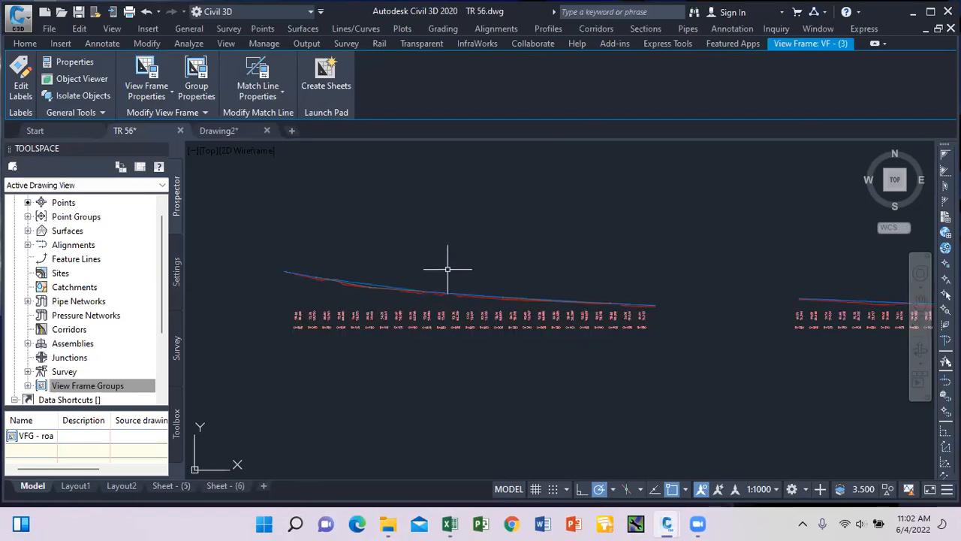
mouse_move(447, 268)
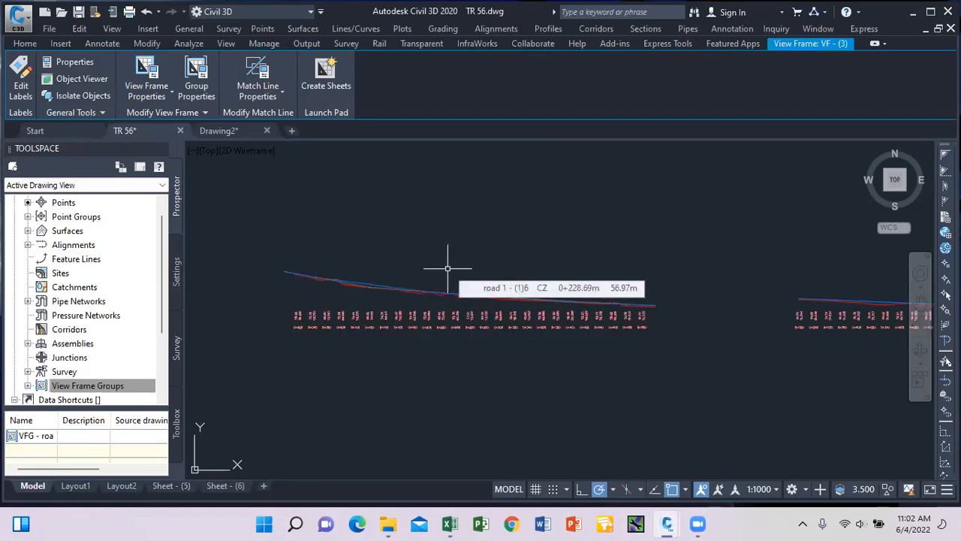
text(RE)
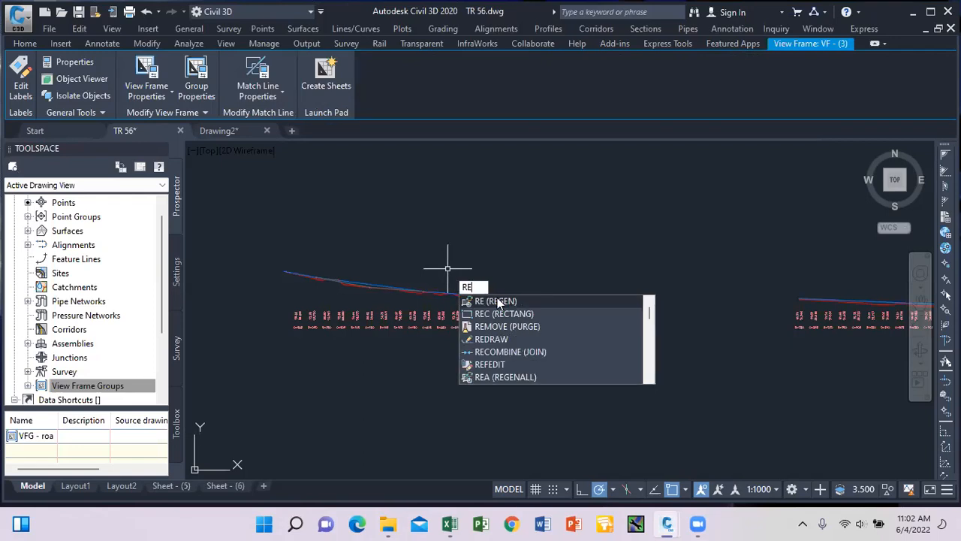
click(496, 301)
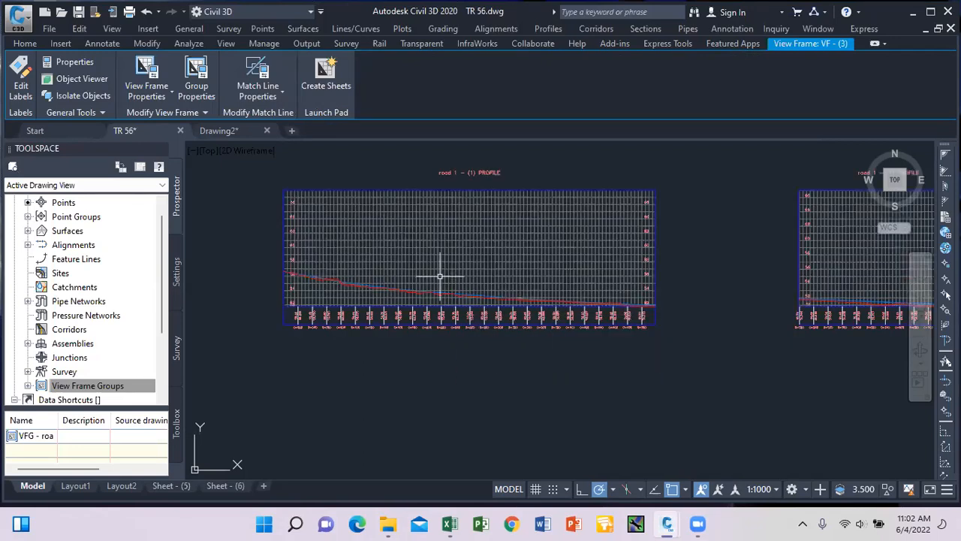
scroll(465, 299, down, 2)
scroll(518, 312, down, 4)
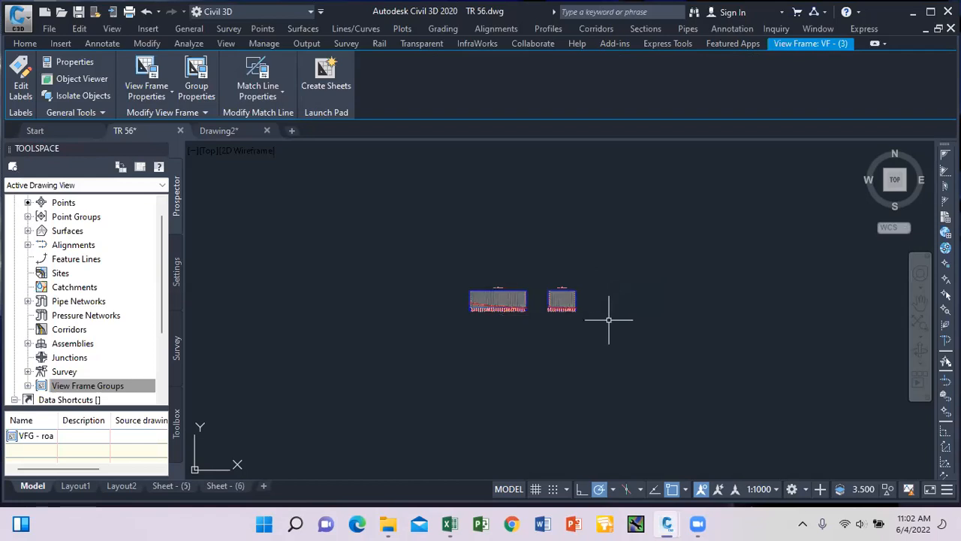
scroll(473, 314, up, 3)
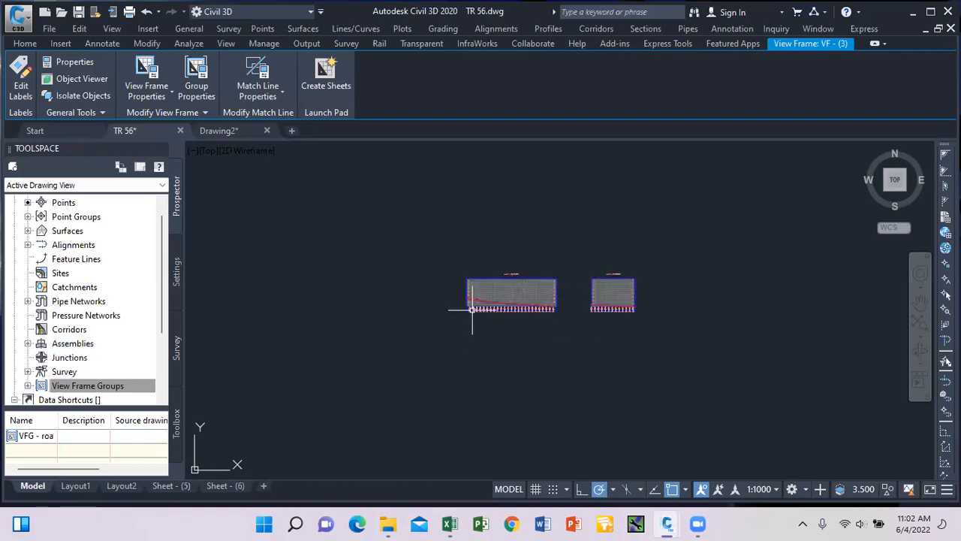
Inspect the Sheet - (5) and Sheet - (6) layouts.
click(172, 486)
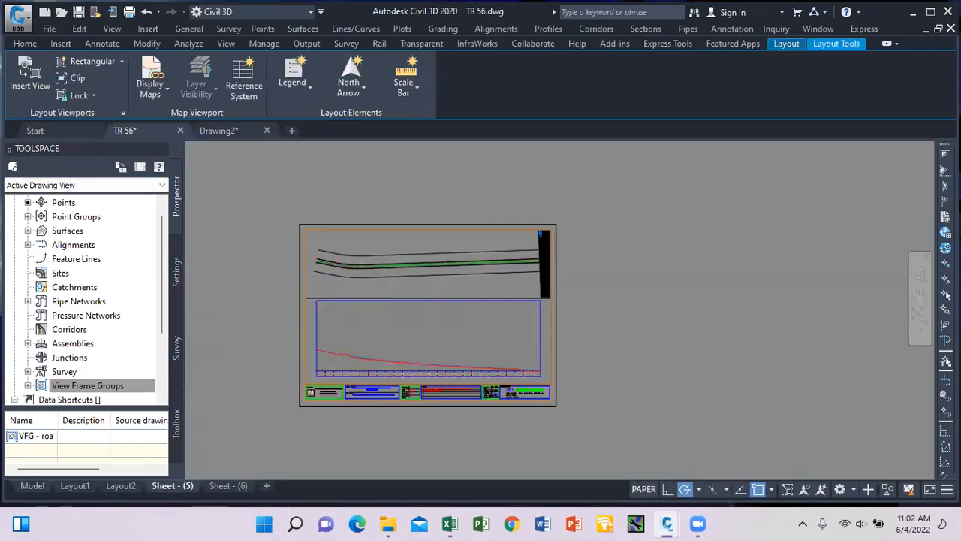
click(226, 486)
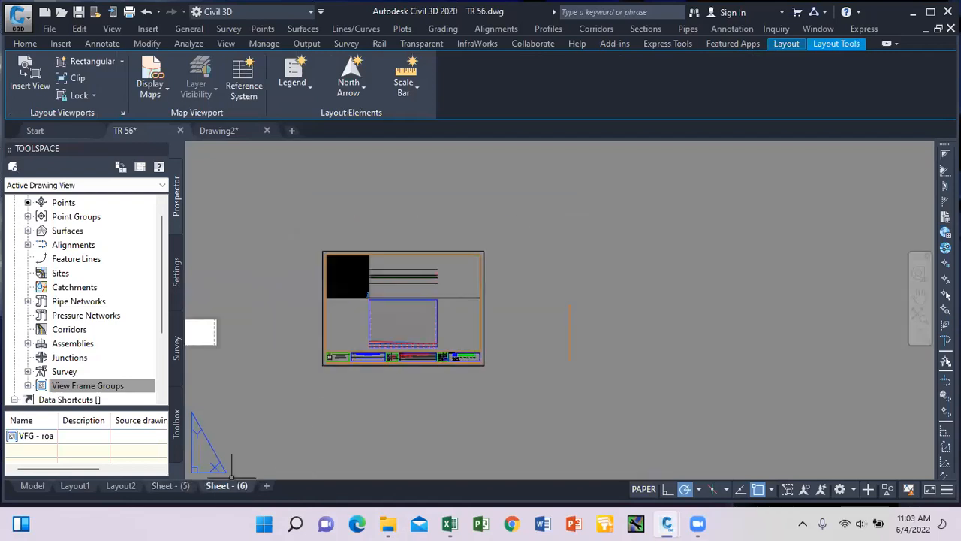
scroll(489, 281, down, 4)
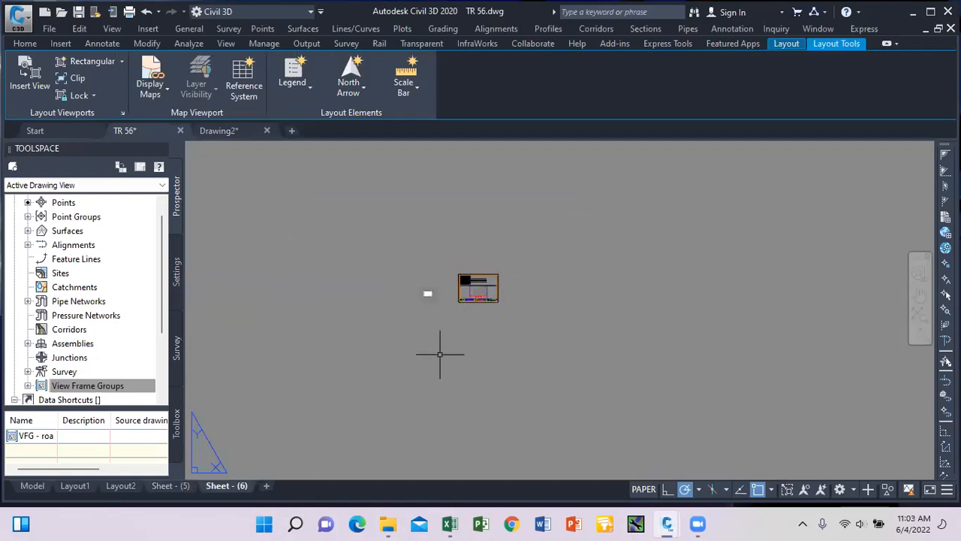
Return to model space and save the TR 56 drawing.
click(32, 486)
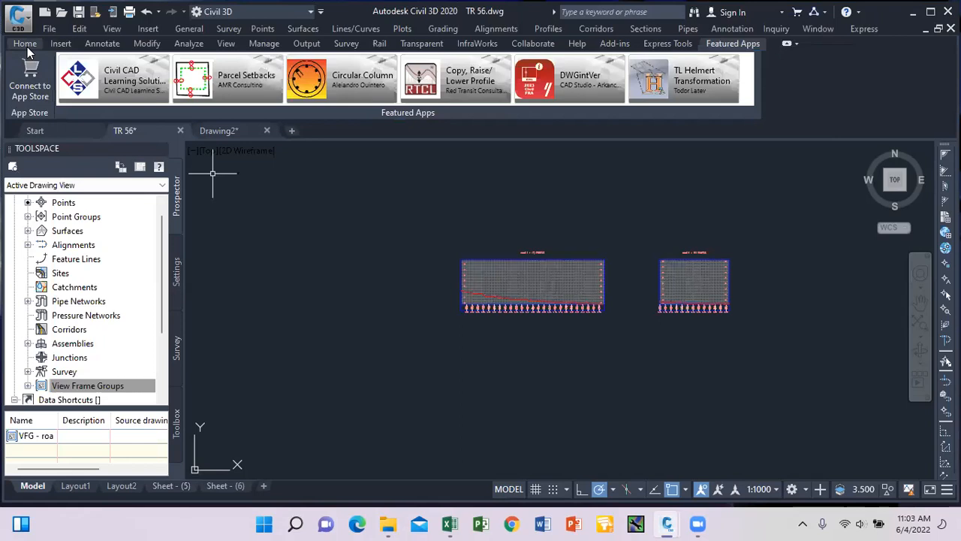
scroll(433, 258, down, 7)
scroll(449, 251, up, 12)
scroll(488, 290, down, 9)
scroll(485, 298, down, 8)
scroll(482, 271, up, 4)
key(ctrl+s)
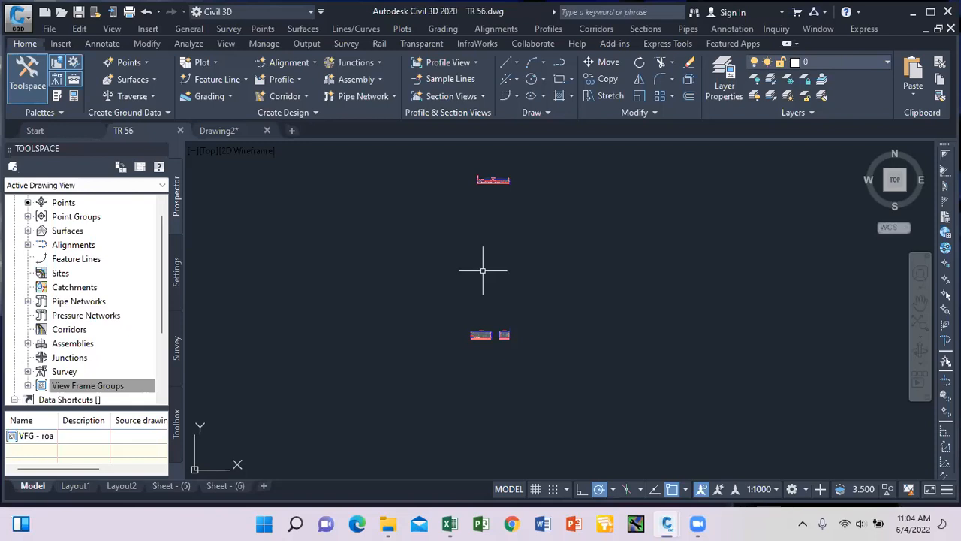
Start IMPORTSTYLESANDSETTINGS via IM and dismiss the unsaved-changes warning.
scroll(490, 334, up, 7)
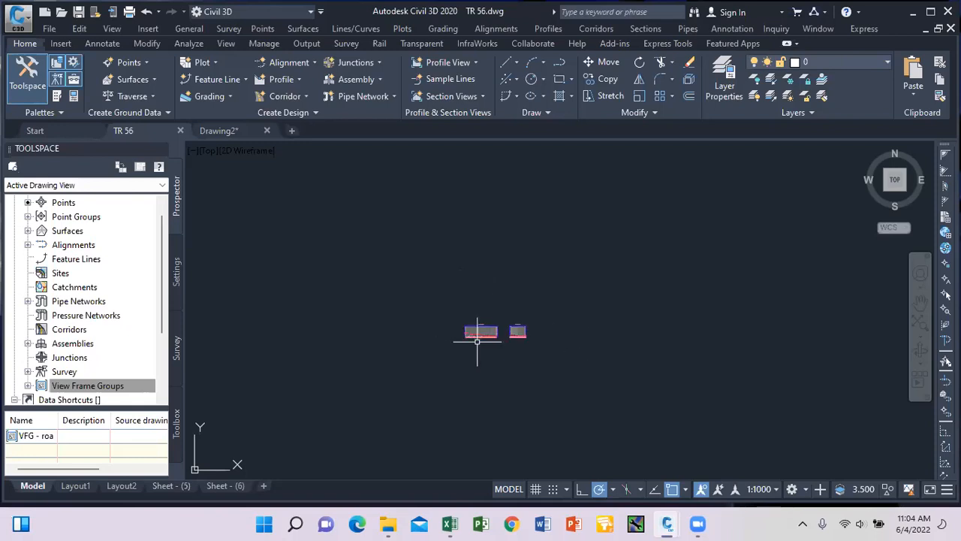
text(IM)
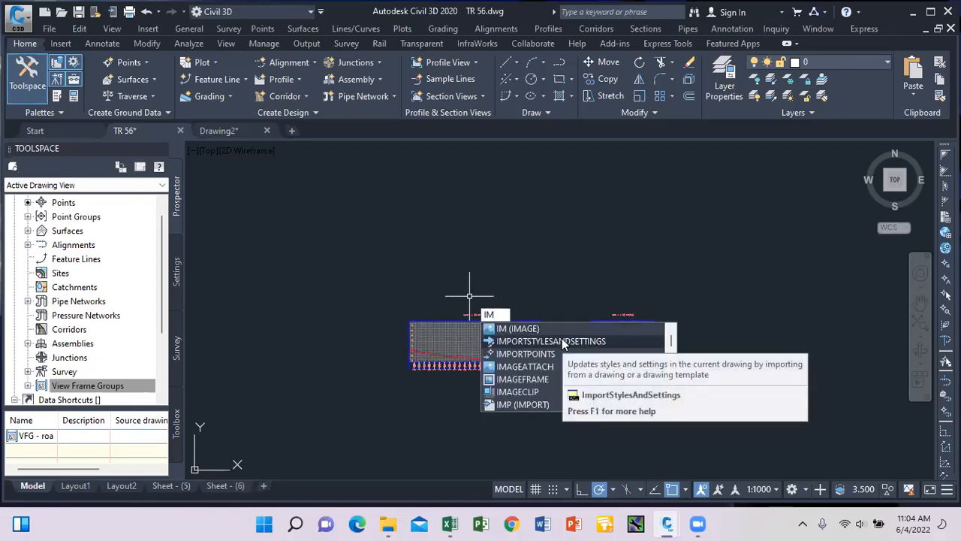
click(562, 341)
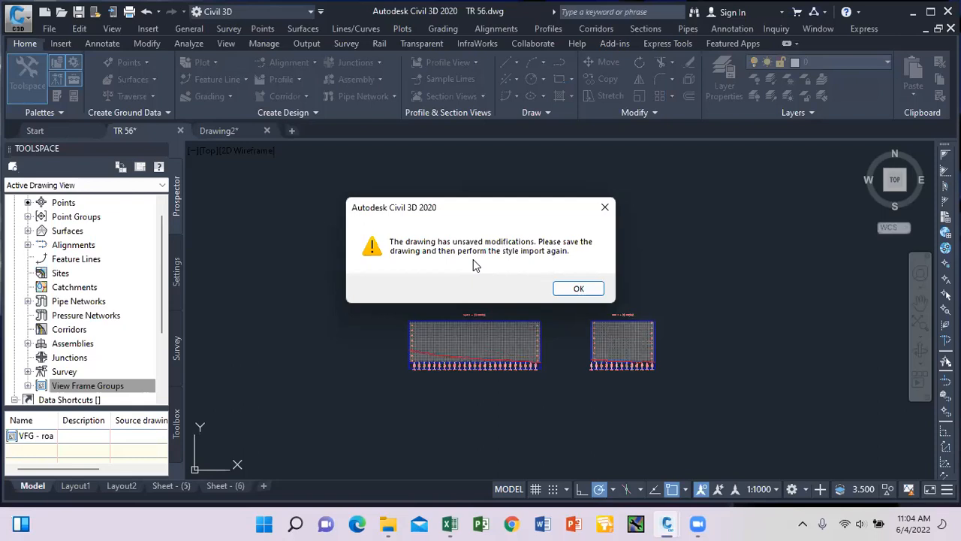
click(577, 288)
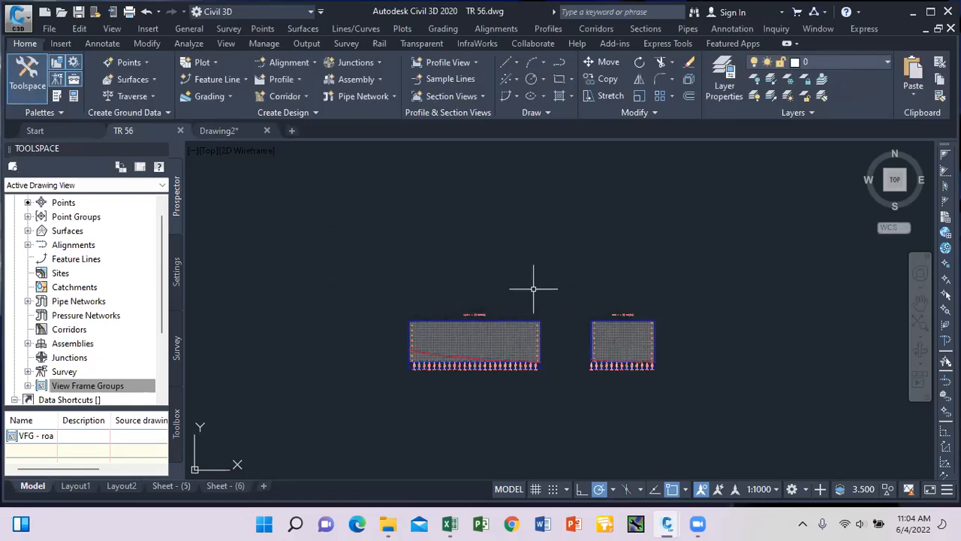
Import all styles and settings from jamike work 12 B7 NEW.dwg, overwriting duplicates.
text(IM)
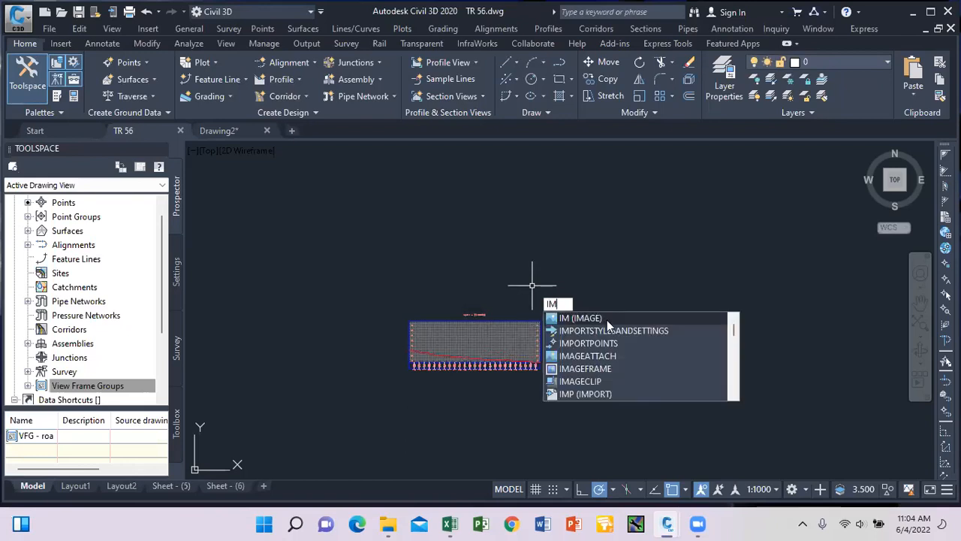
click(607, 327)
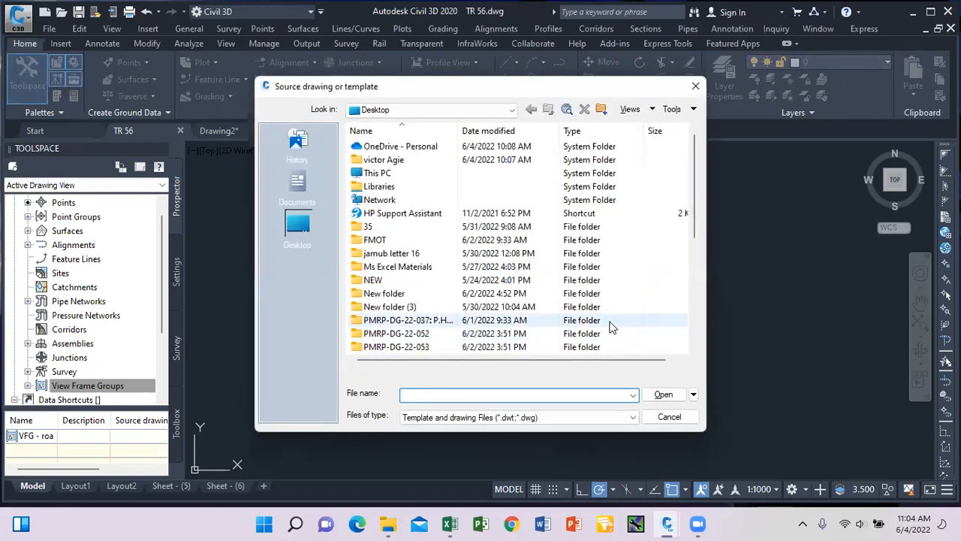
drag(691, 232, 695, 342)
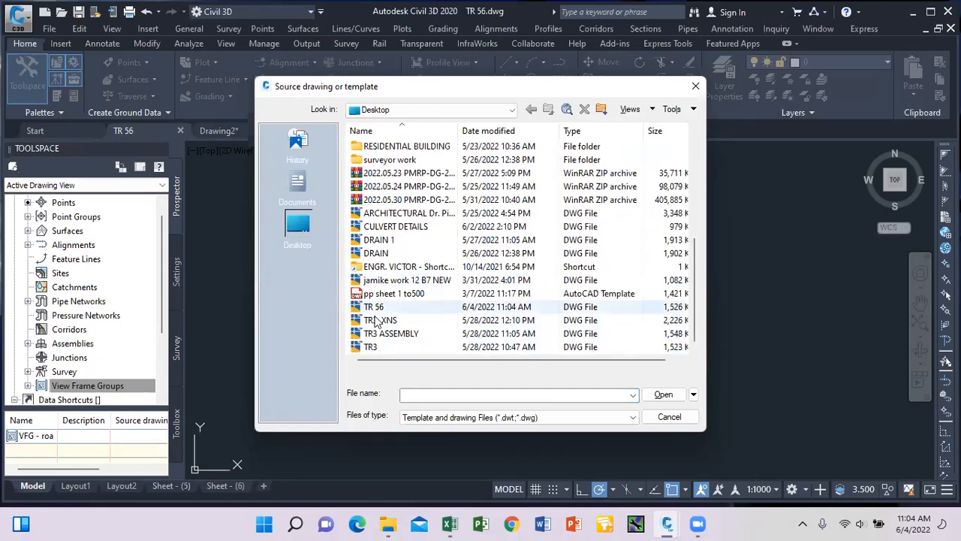
click(428, 282)
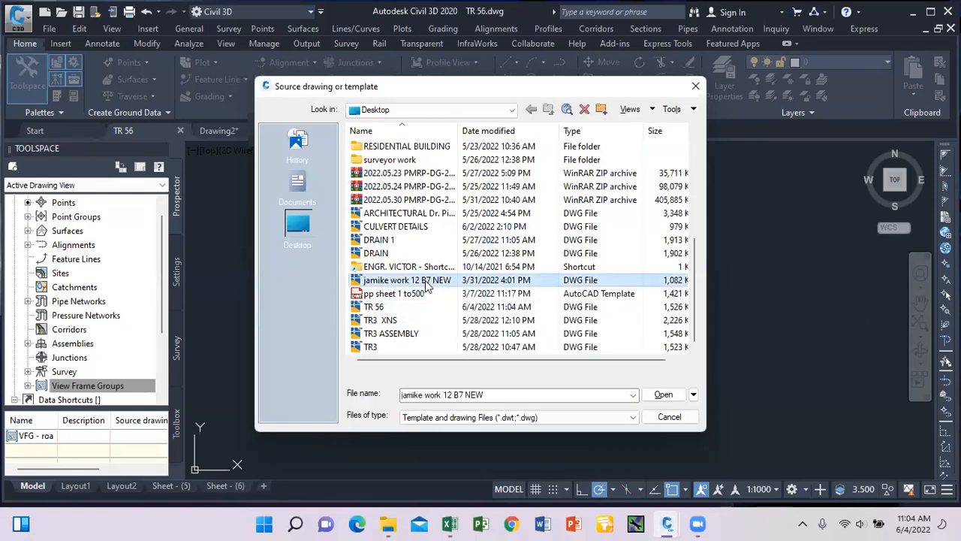
click(655, 393)
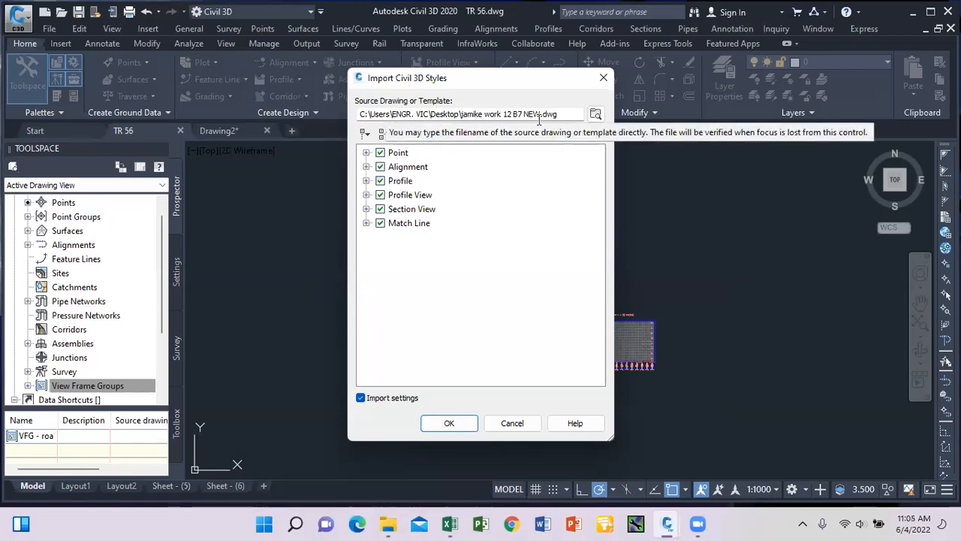
click(448, 423)
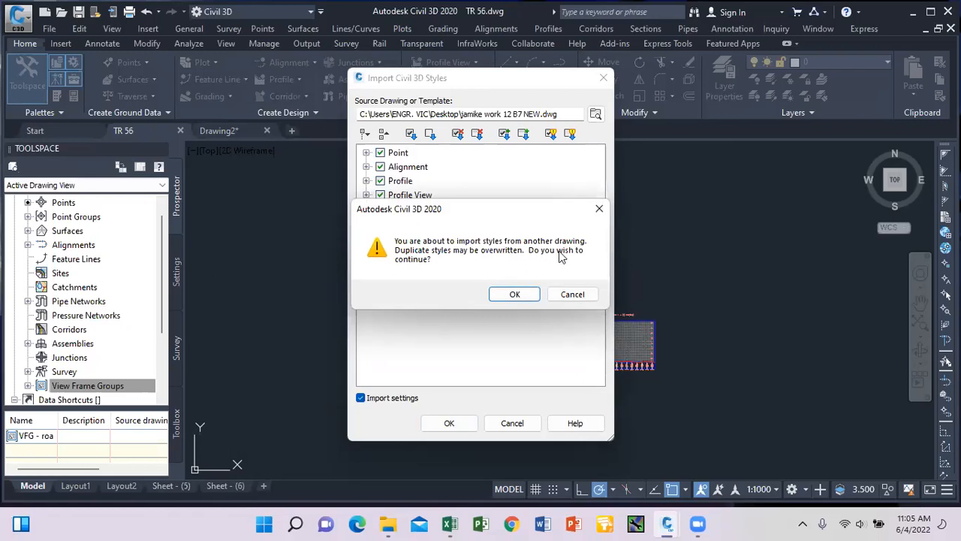
click(533, 291)
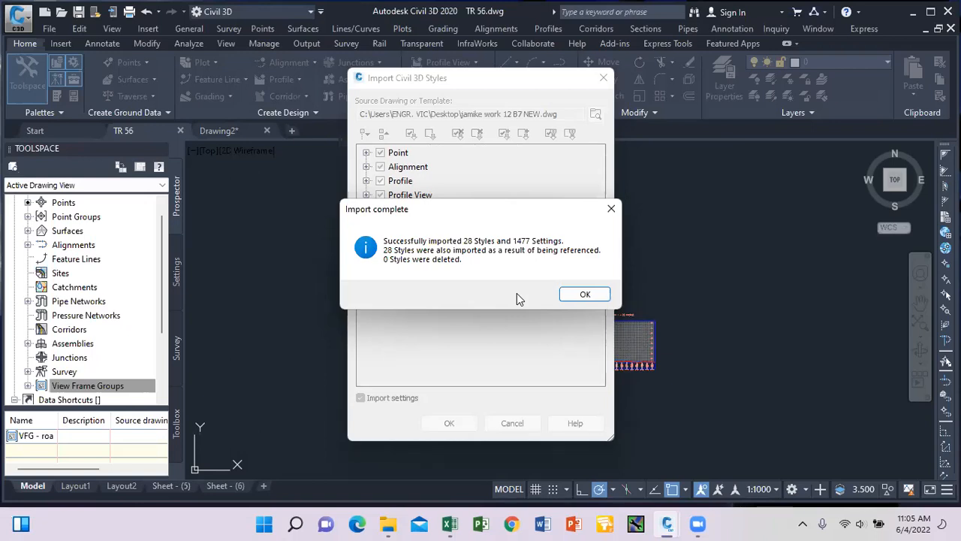
Close the import results, select the road 1 - (1) profile view and show its properties options.
click(593, 293)
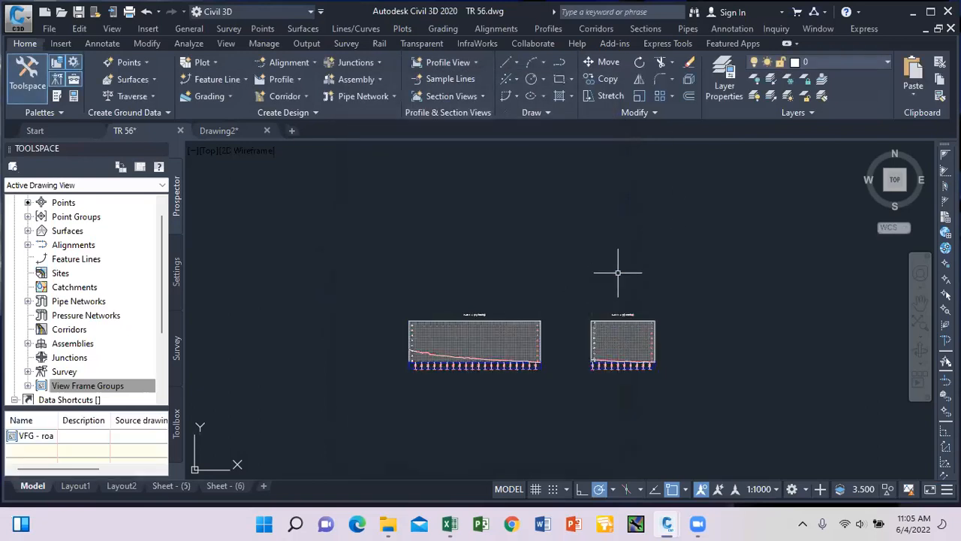
scroll(409, 345, up, 6)
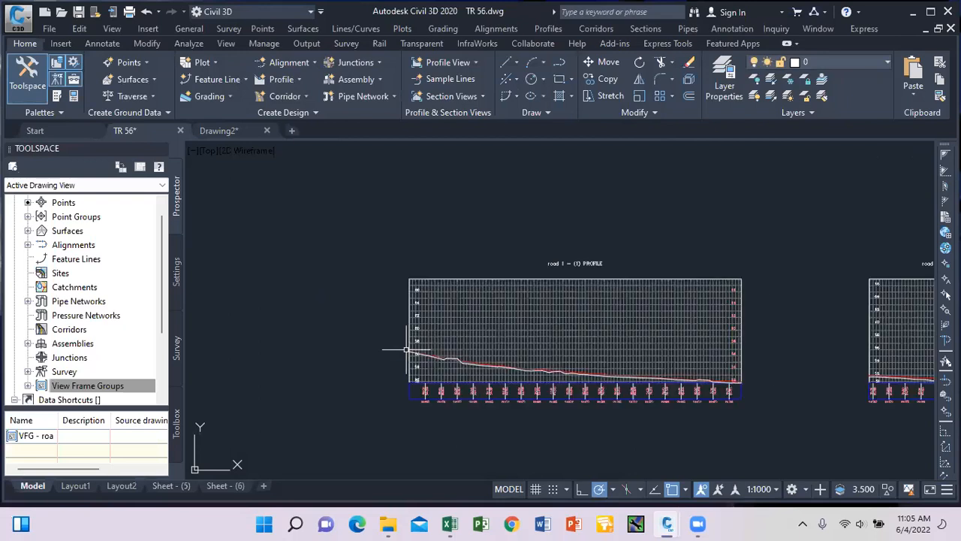
scroll(453, 288, down, 3)
scroll(454, 287, down, 2)
scroll(494, 303, up, 8)
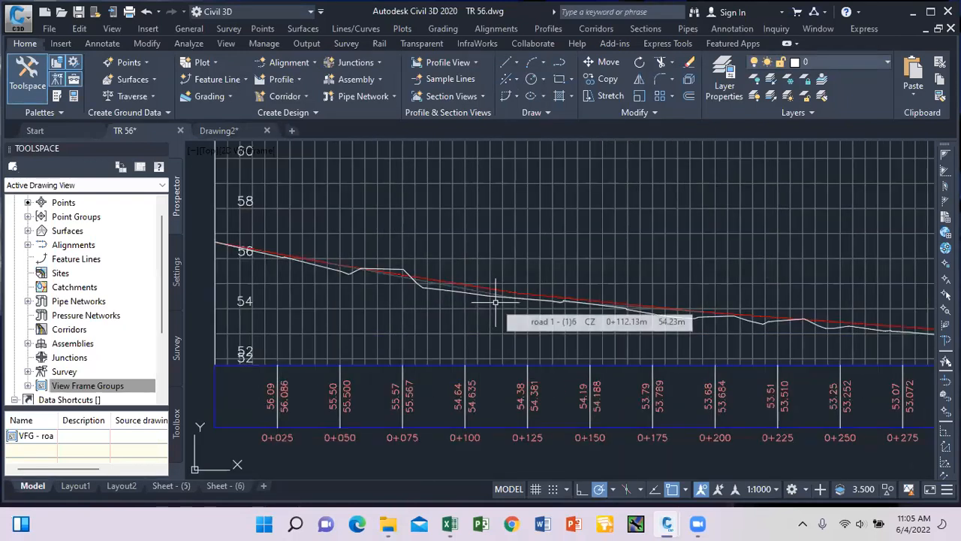
scroll(461, 286, down, 7)
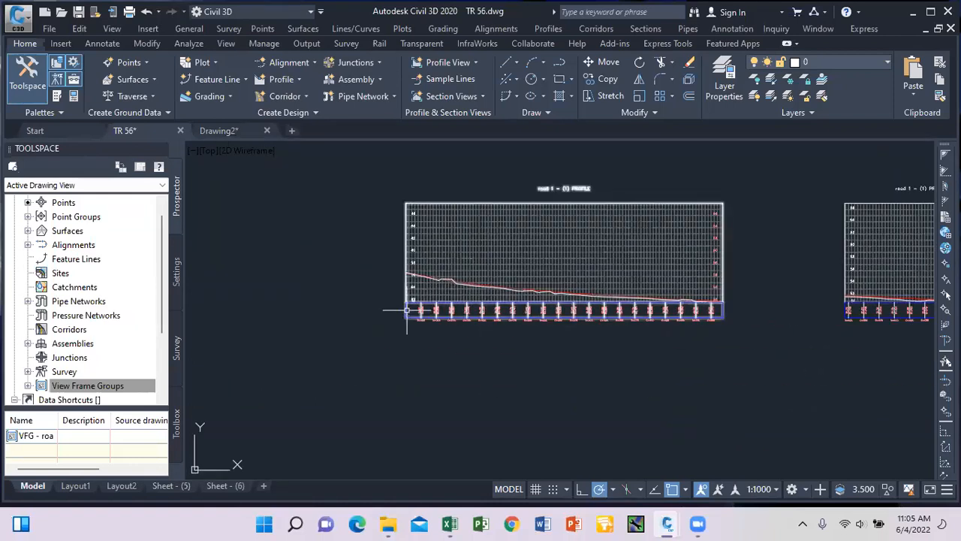
scroll(406, 308, up, 4)
scroll(443, 331, down, 10)
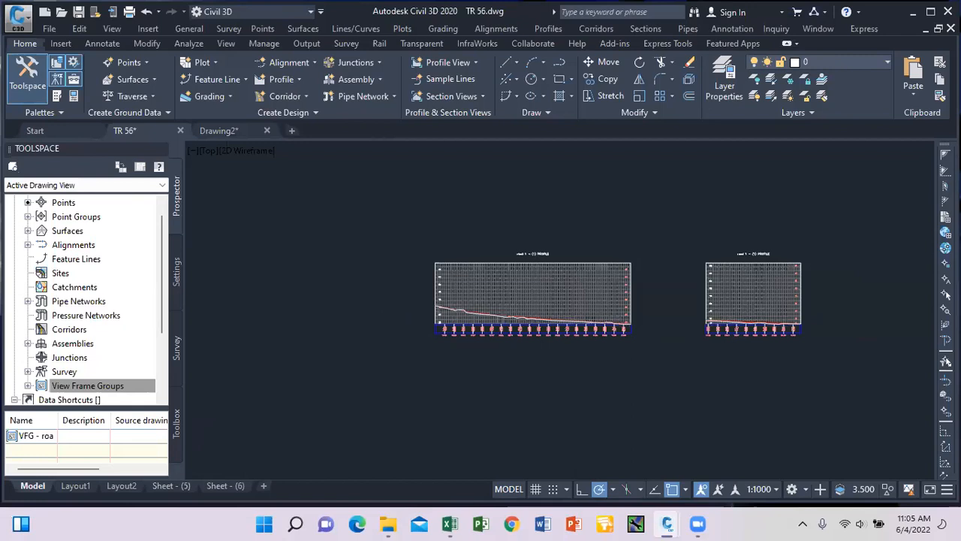
scroll(441, 330, up, 10)
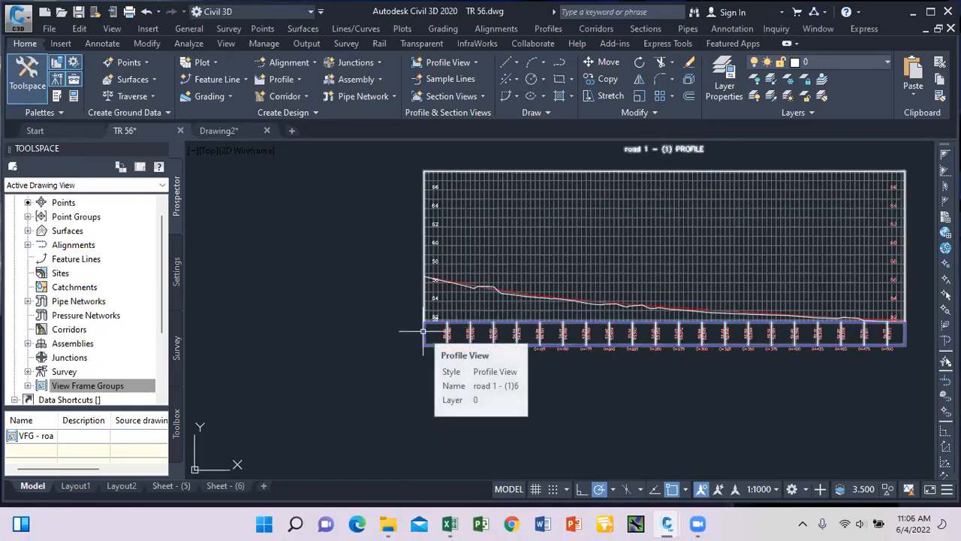
click(423, 331)
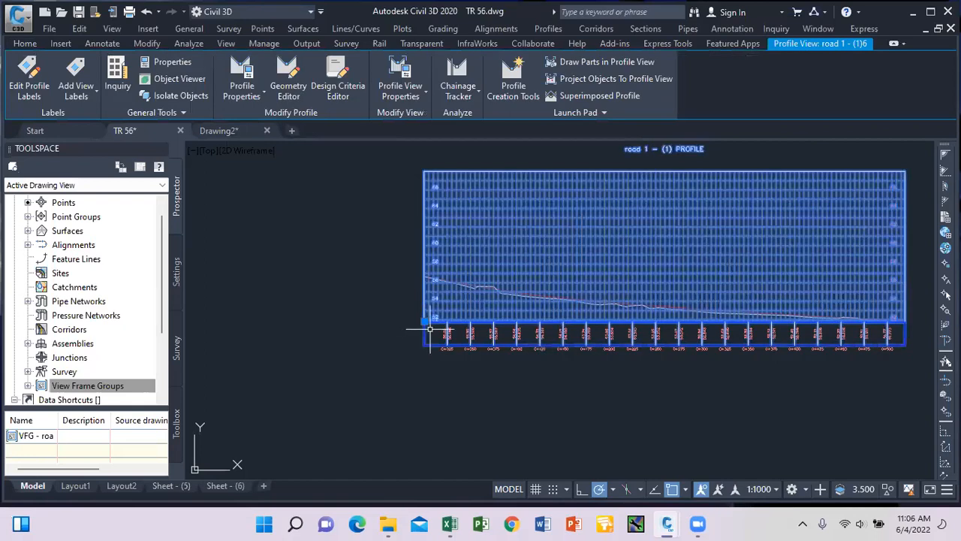
key(Escape)
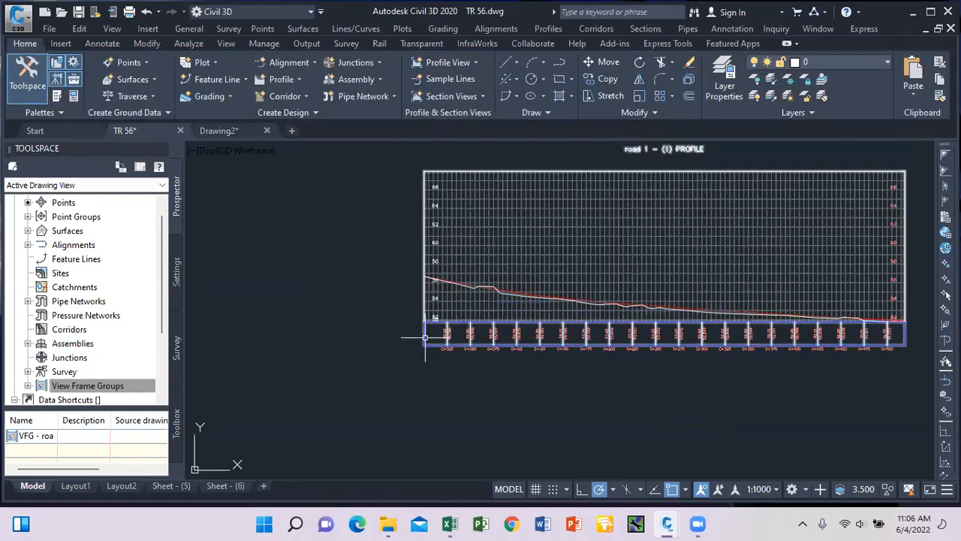
click(414, 335)
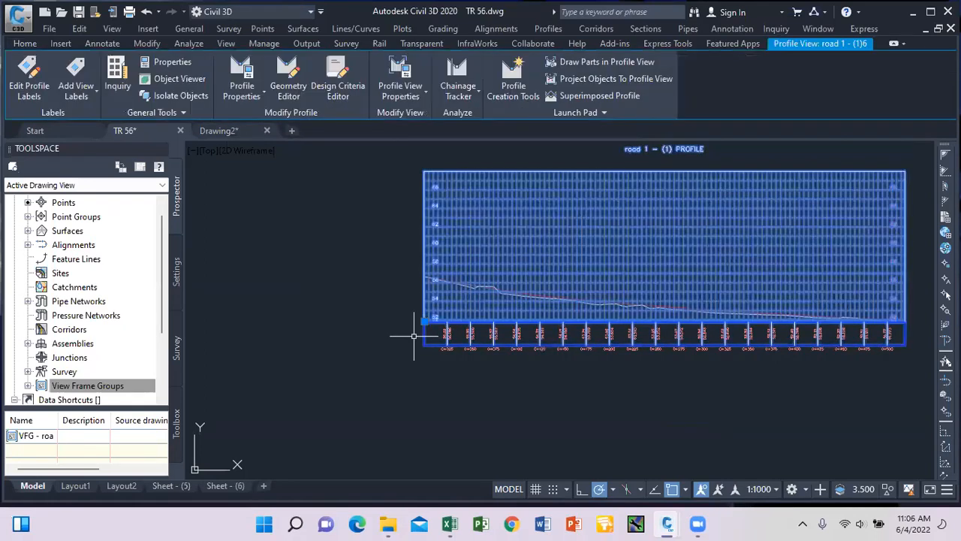
click(412, 96)
Import the JAMIKE BAND SET into the road 1 profile view's bands.
click(417, 119)
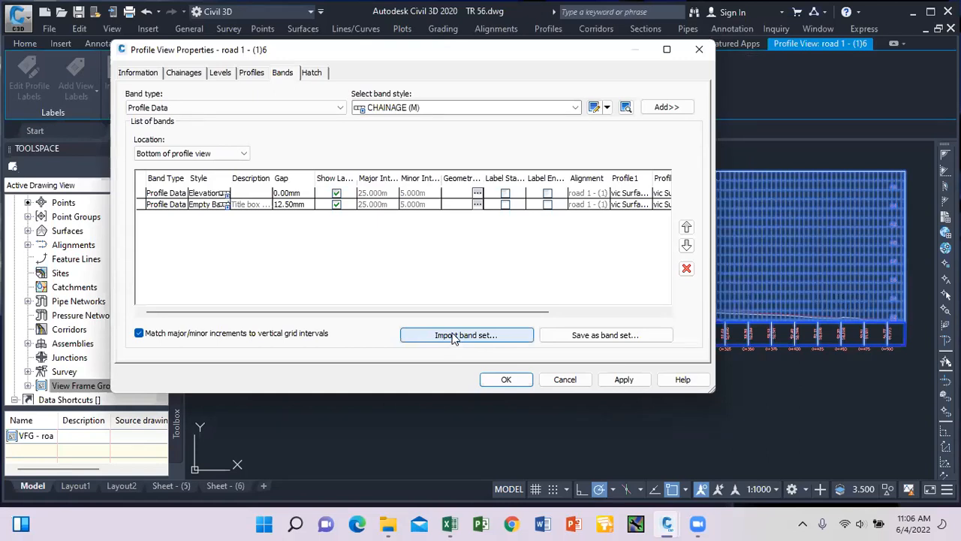
click(453, 335)
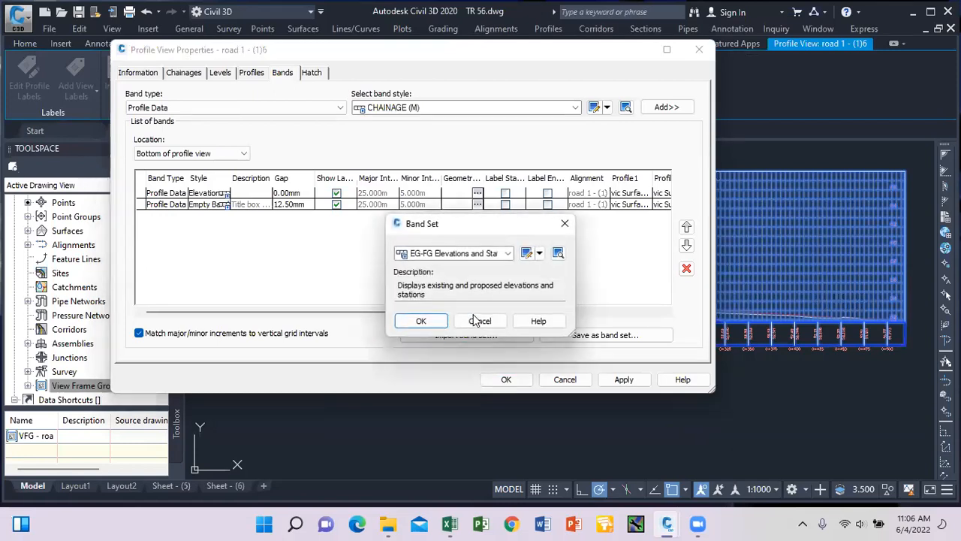
click(508, 255)
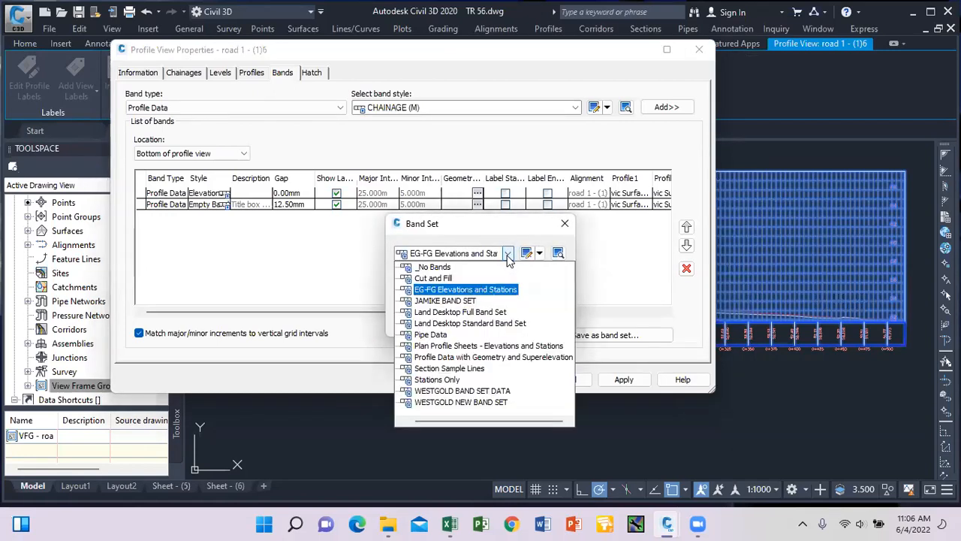
click(457, 300)
click(435, 321)
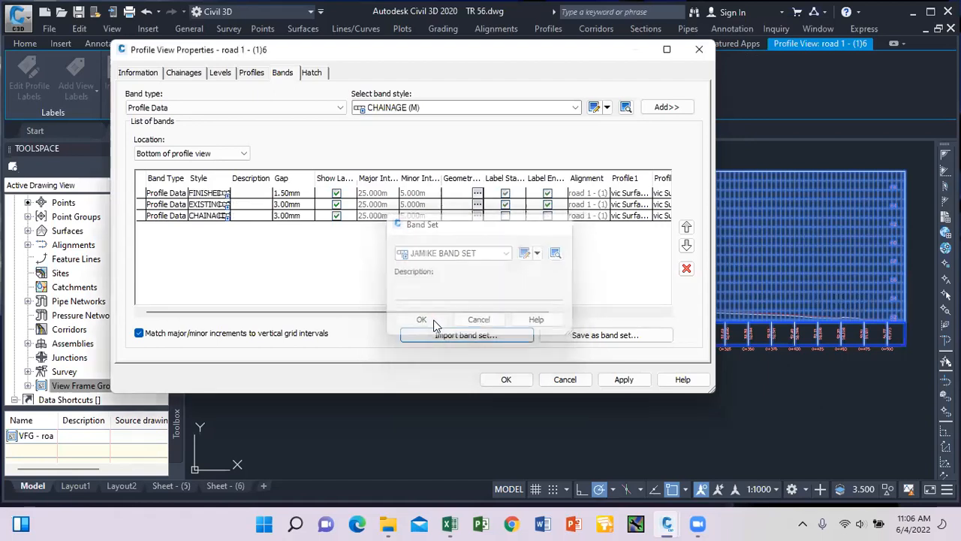
drag(433, 317, 380, 312)
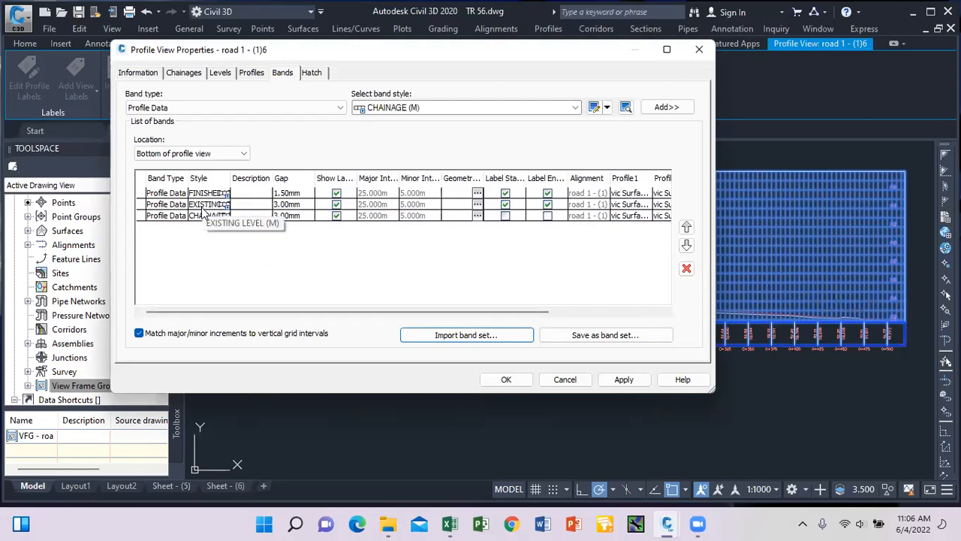
drag(418, 314, 531, 314)
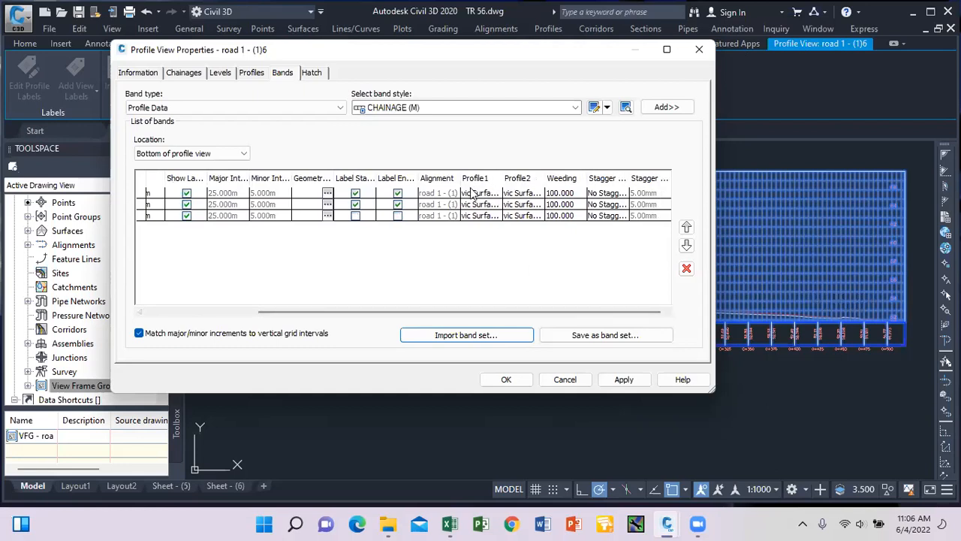
drag(408, 311, 296, 314)
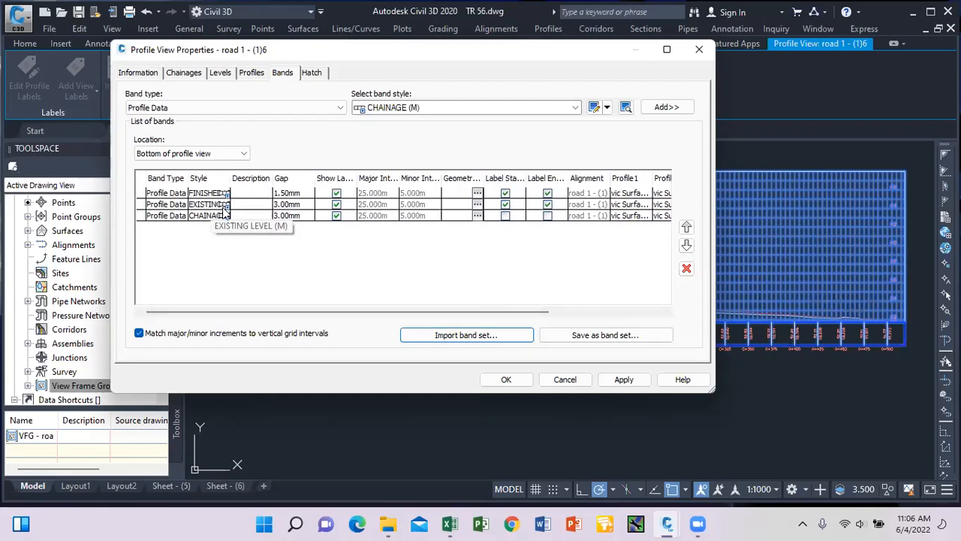
drag(380, 314, 510, 319)
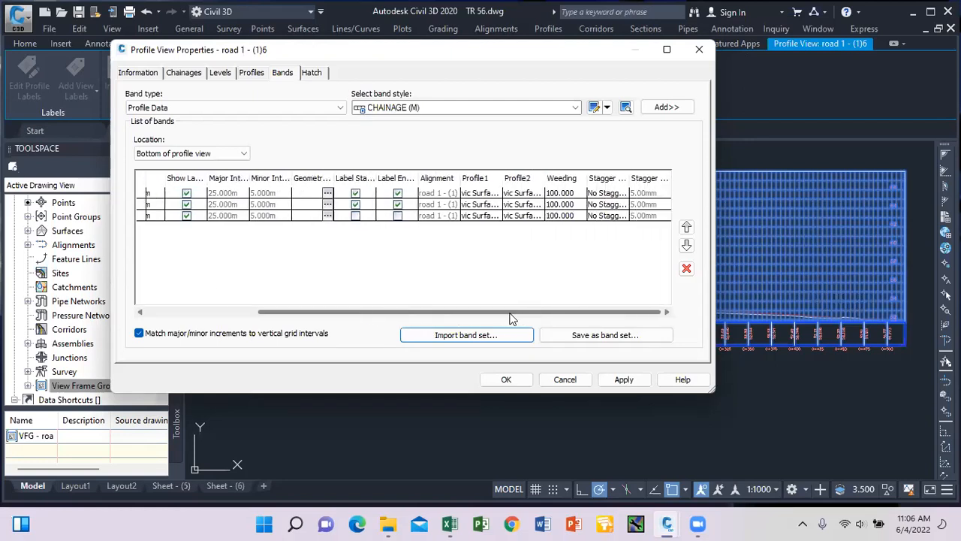
Set the first band's Profile1 and Profile2 to Layout (1) and apply.
click(492, 197)
click(492, 197)
click(485, 213)
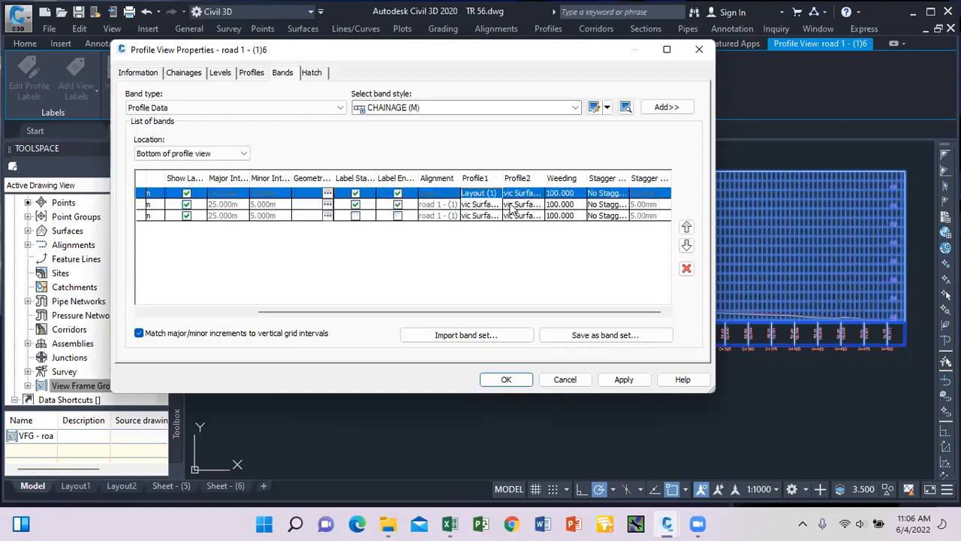
click(518, 195)
click(526, 217)
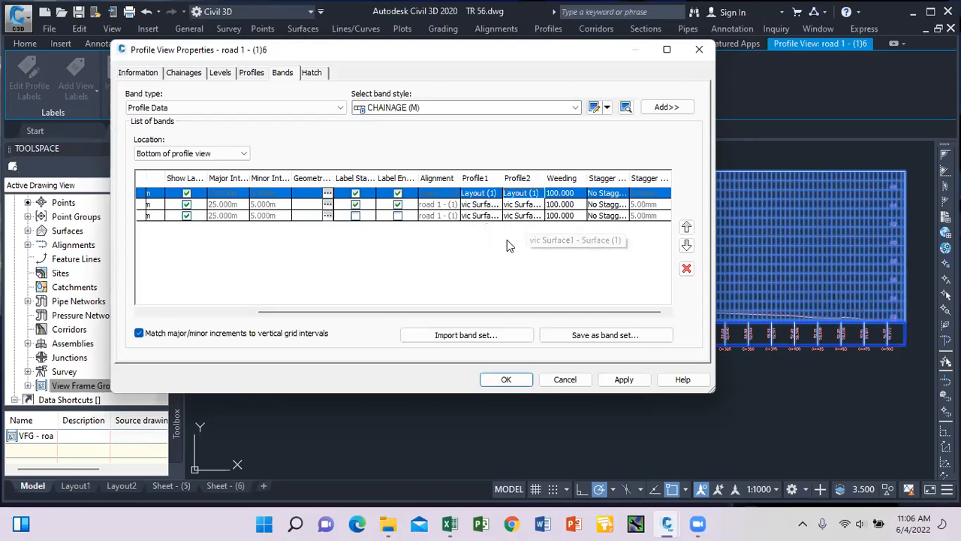
click(623, 379)
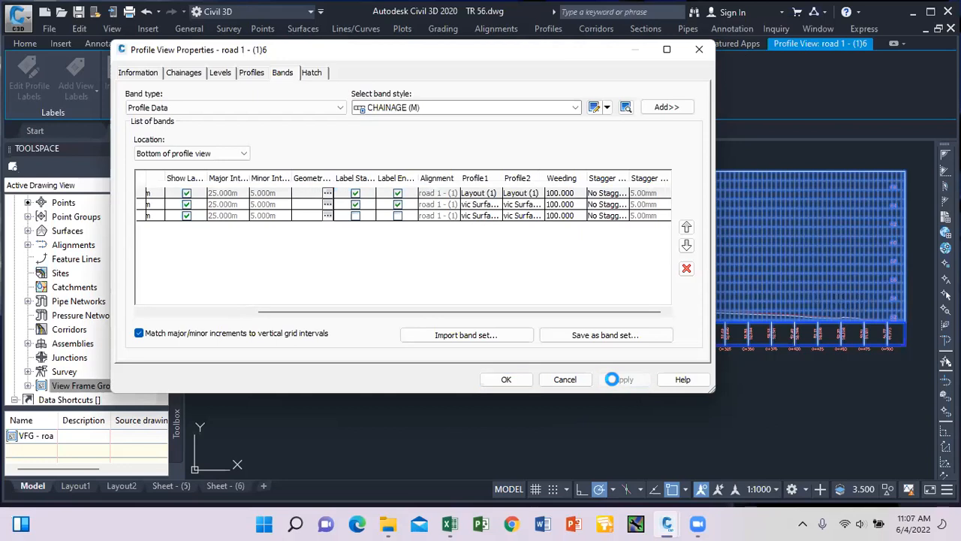
click(507, 379)
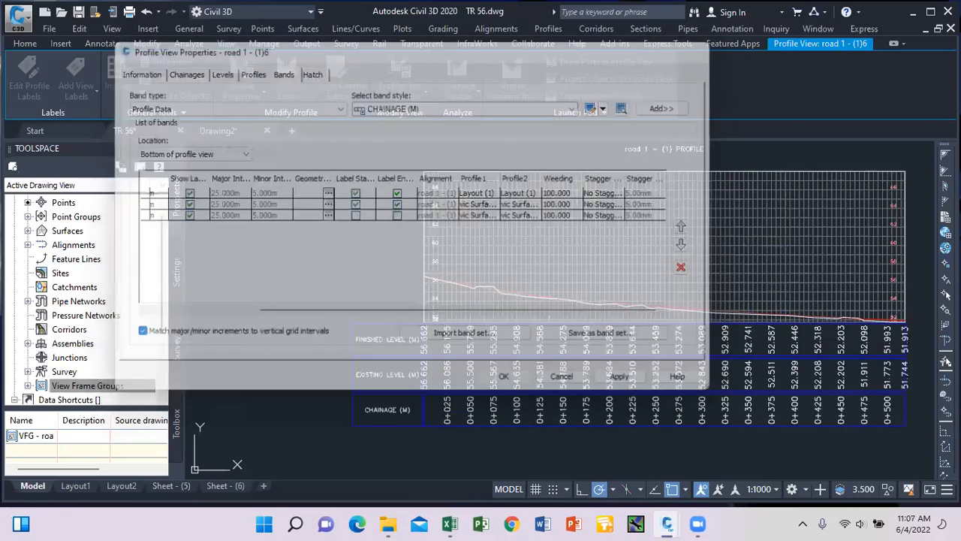
Select the right-hand road 1 profile view and bring up its Profile View Properties options.
key(Escape)
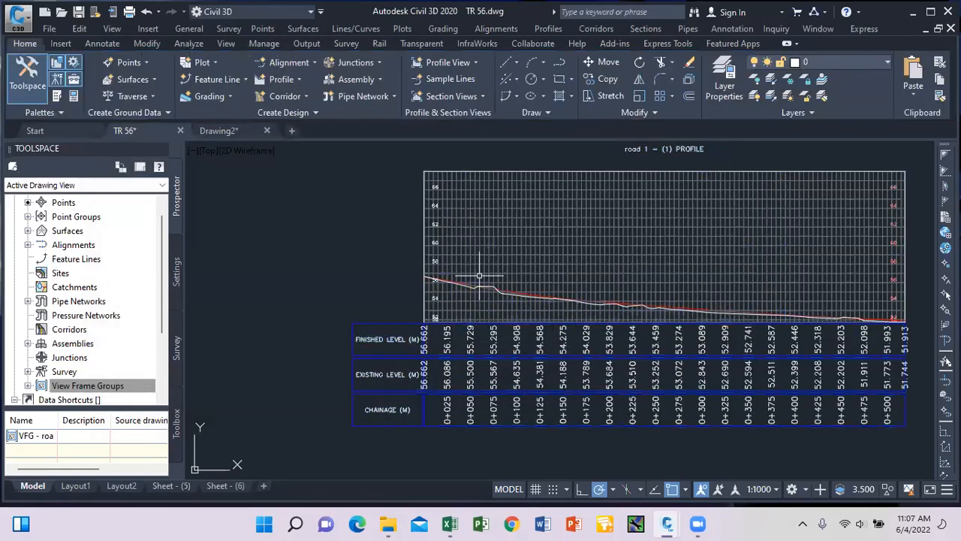
scroll(505, 308, down, 3)
scroll(479, 311, up, 1)
scroll(479, 311, up, 4)
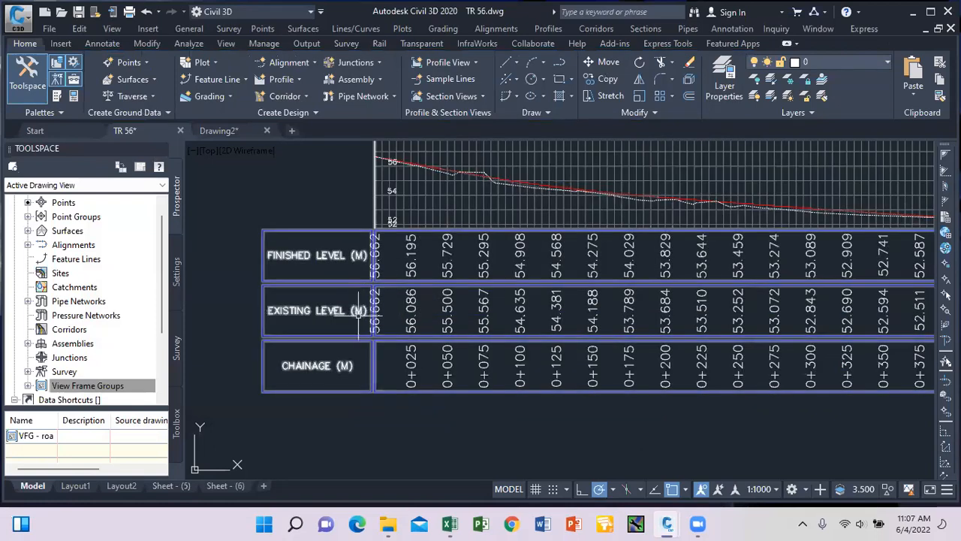
scroll(356, 334, down, 4)
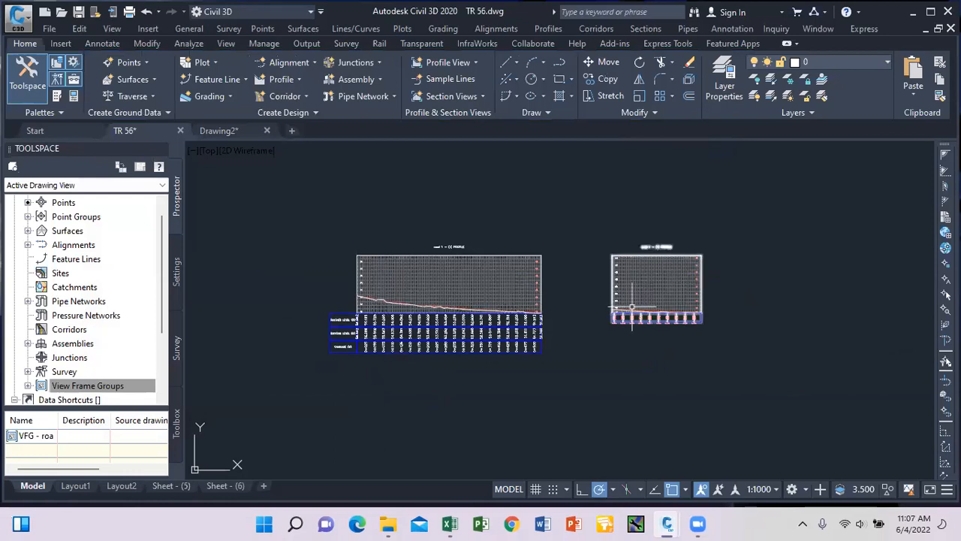
scroll(613, 315, up, 5)
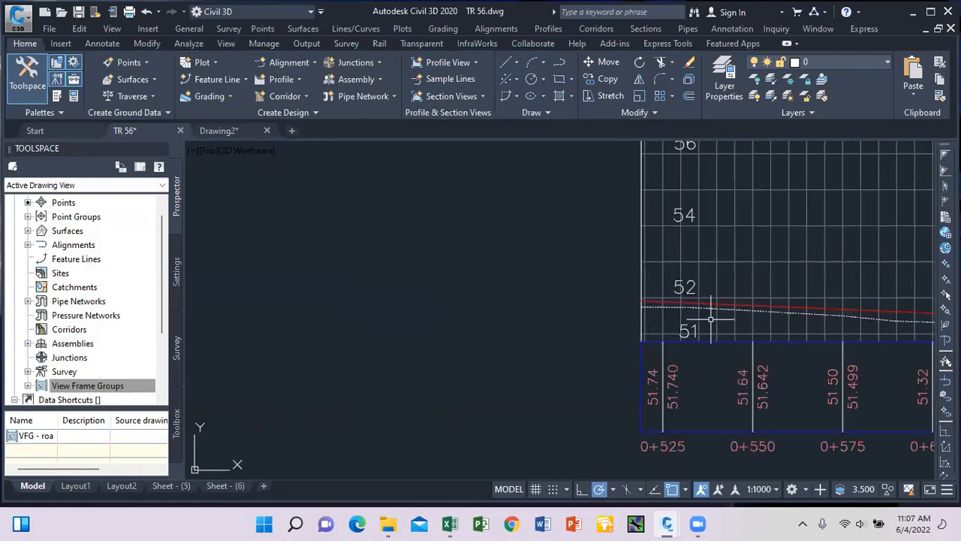
scroll(623, 338, down, 5)
scroll(627, 347, up, 5)
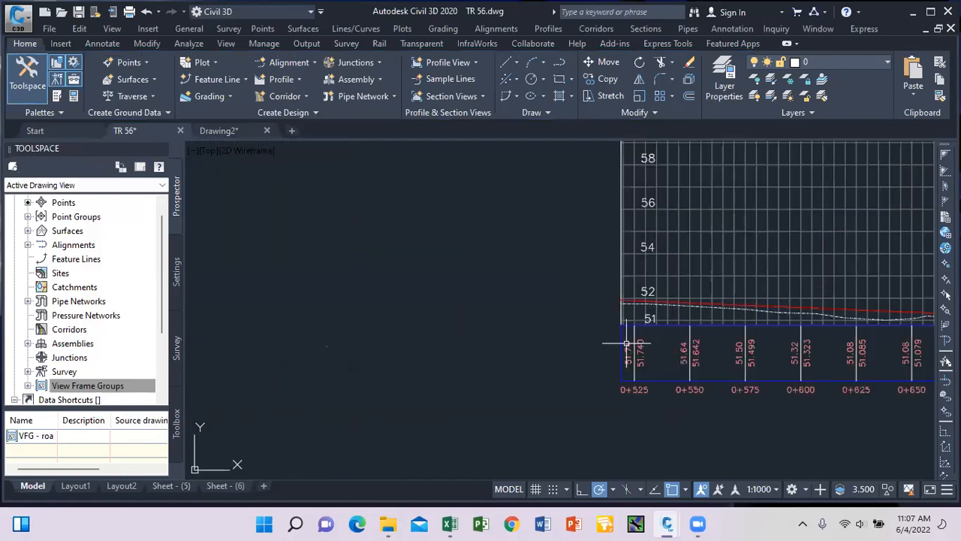
click(616, 319)
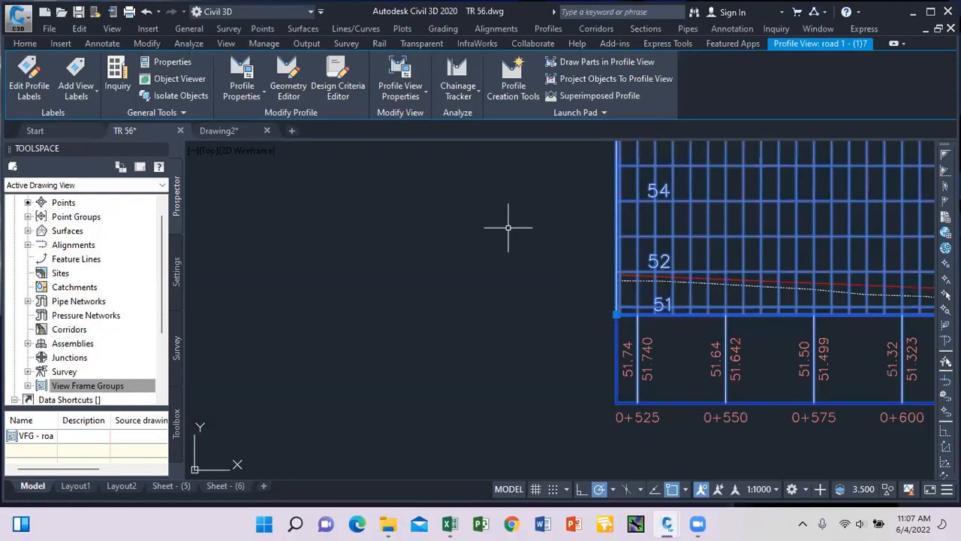
click(423, 99)
Import the JAMIKE BAND SET into the right-hand profile view's bands.
click(436, 120)
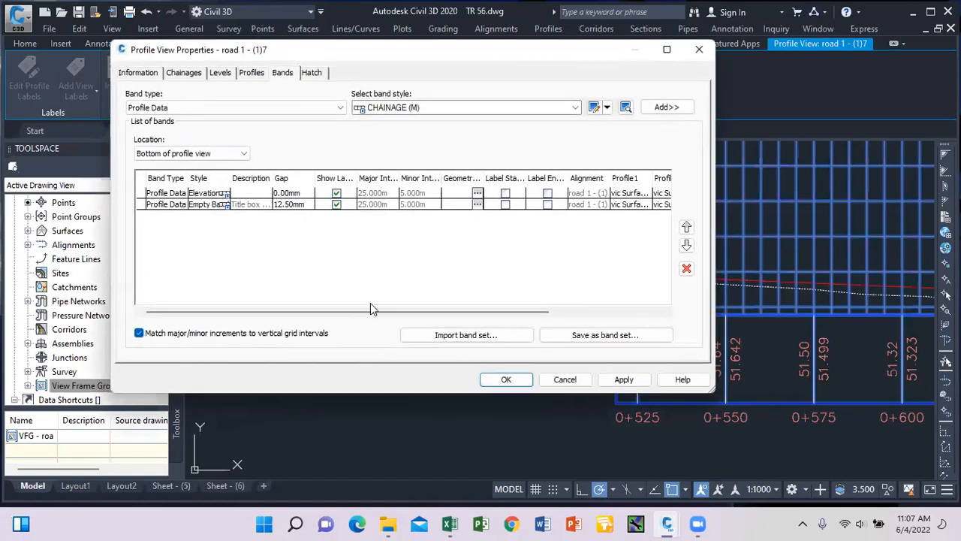
click(462, 336)
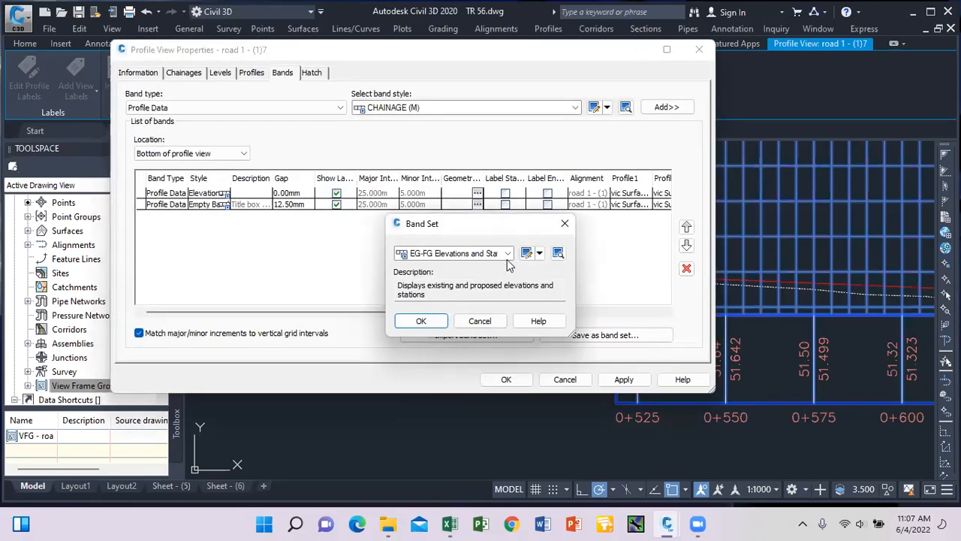
click(509, 255)
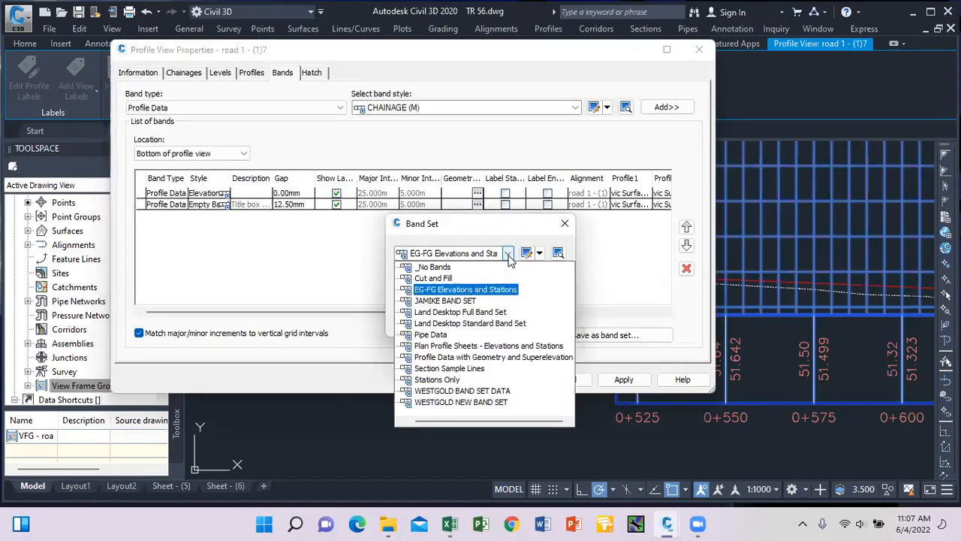
click(467, 301)
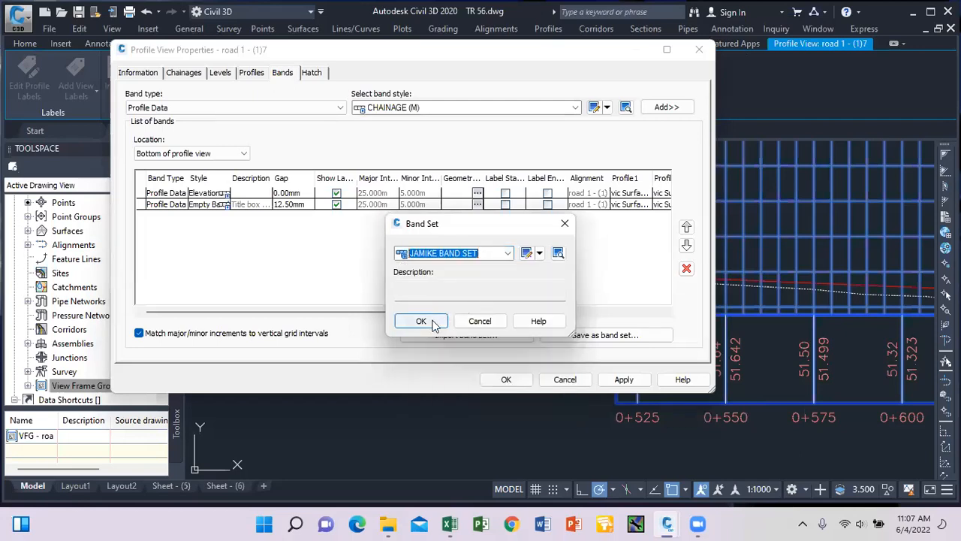
click(434, 324)
drag(450, 311, 568, 309)
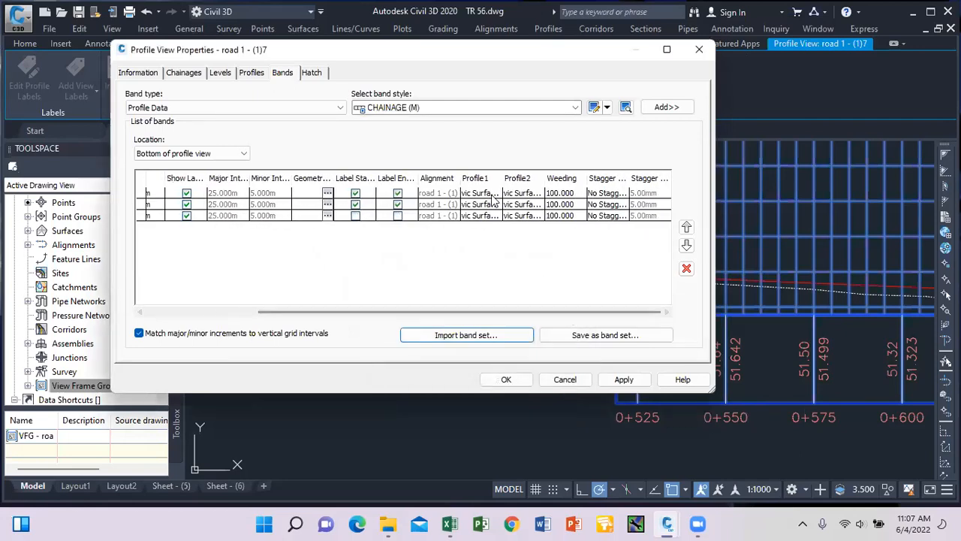
drag(436, 311, 324, 311)
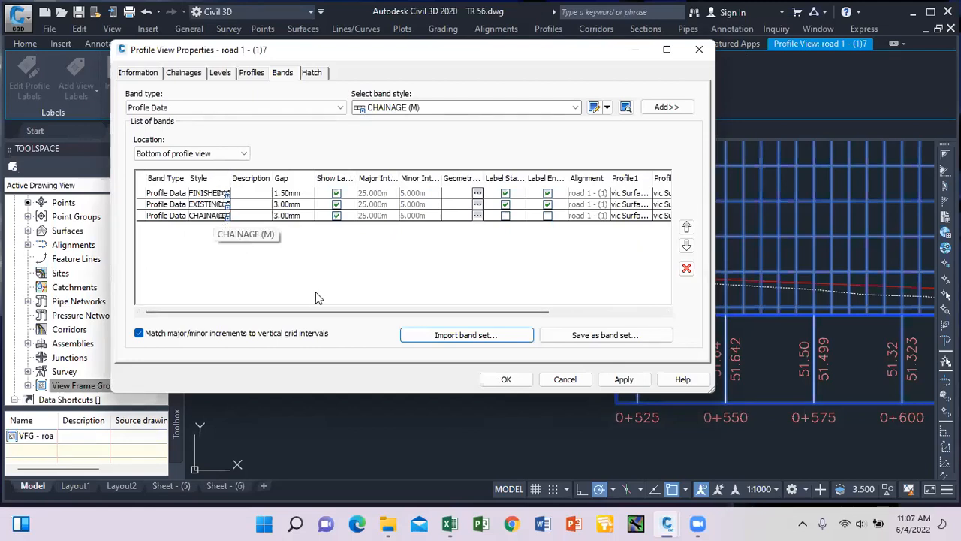
drag(393, 311, 563, 313)
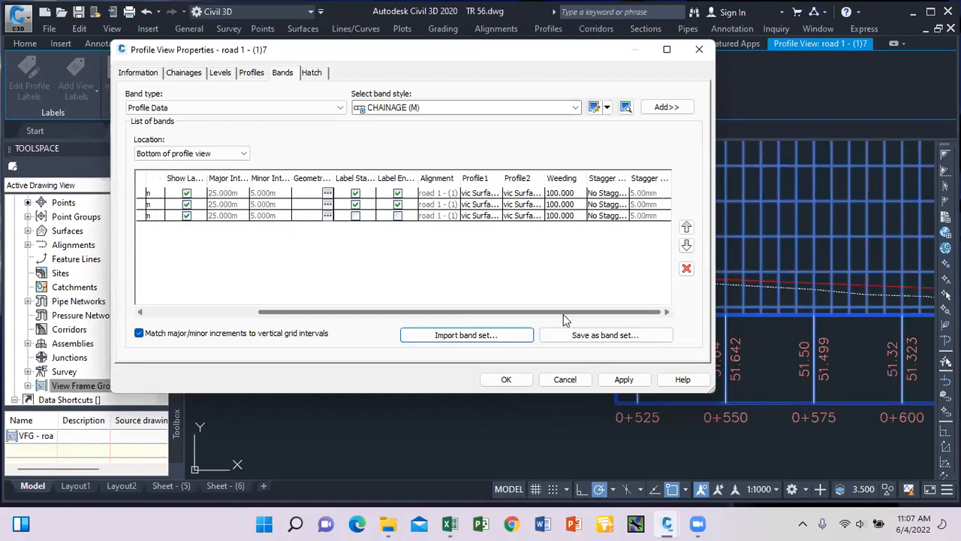
Set the first band's Profile1 and Profile2 to Layout (1) and accept the changes.
click(488, 195)
click(488, 195)
click(494, 217)
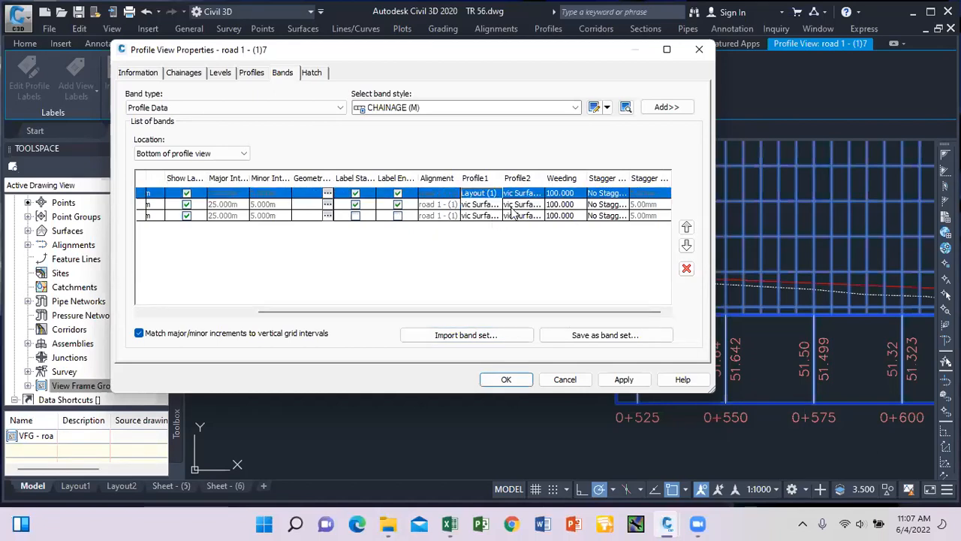
click(526, 194)
click(526, 194)
click(532, 217)
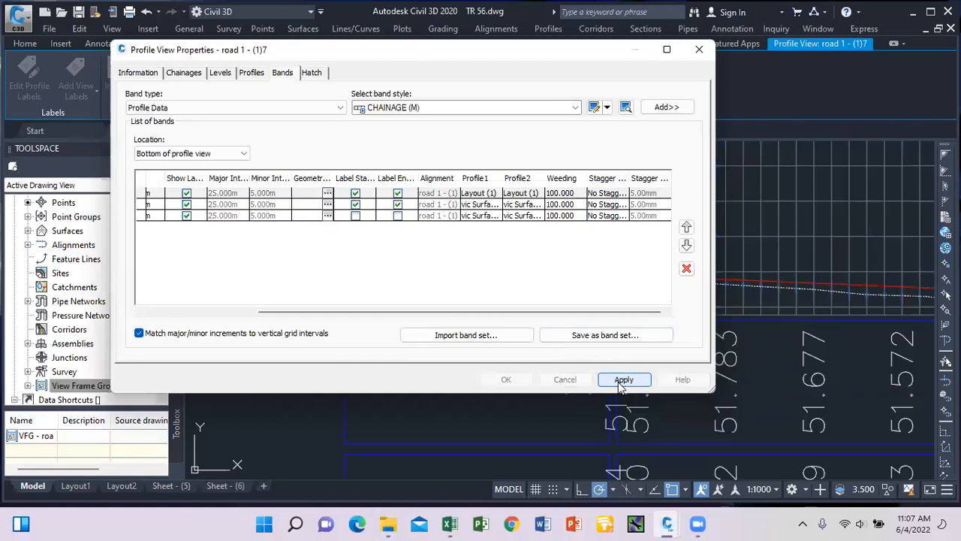
click(506, 379)
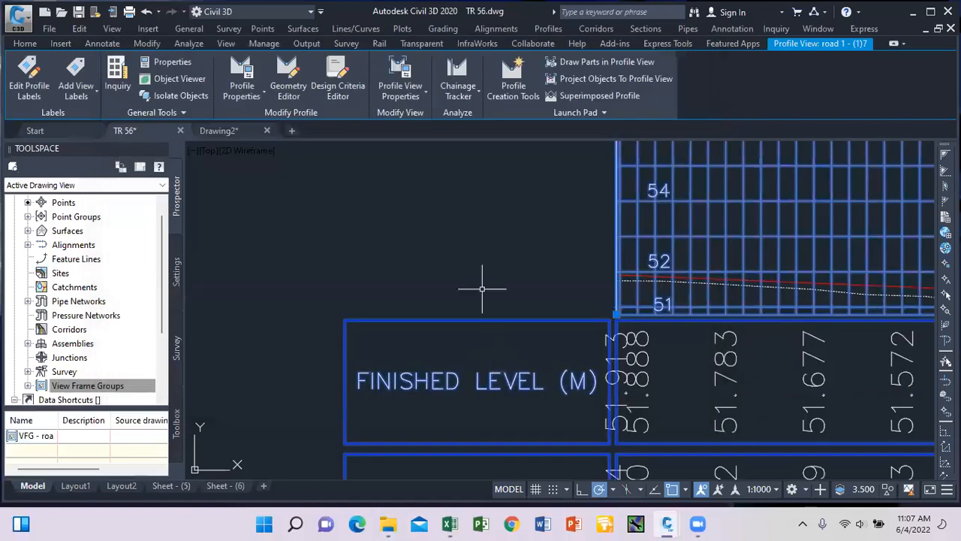
scroll(483, 278, down, 10)
Pick the red Layout (1) profile line in the left-hand view and bring up its shortcut menu.
key(Escape)
scroll(362, 276, up, 4)
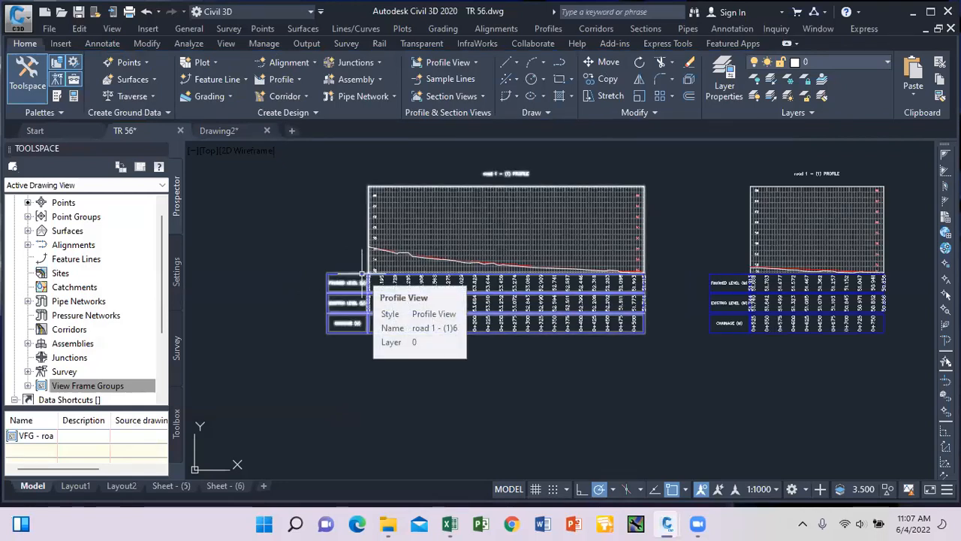
scroll(362, 276, up, 5)
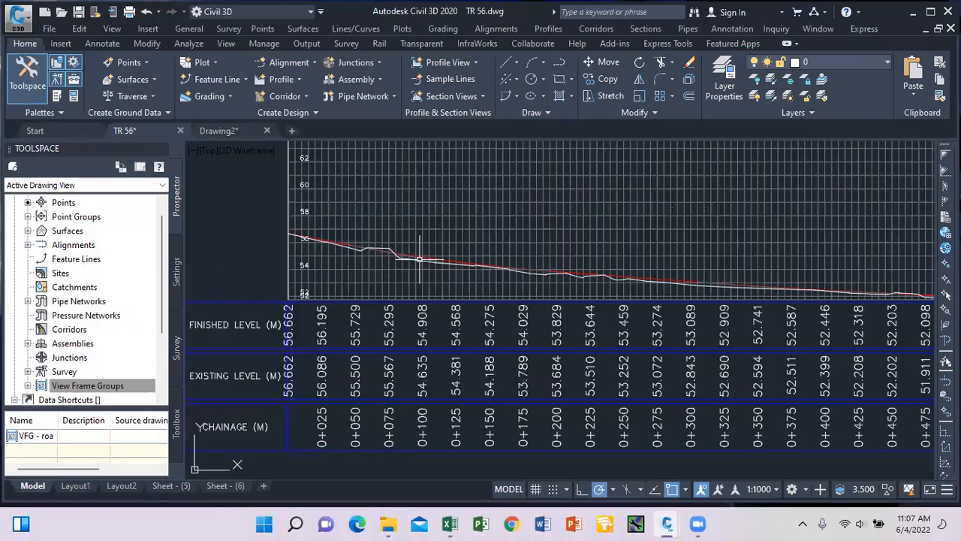
scroll(419, 259, up, 2)
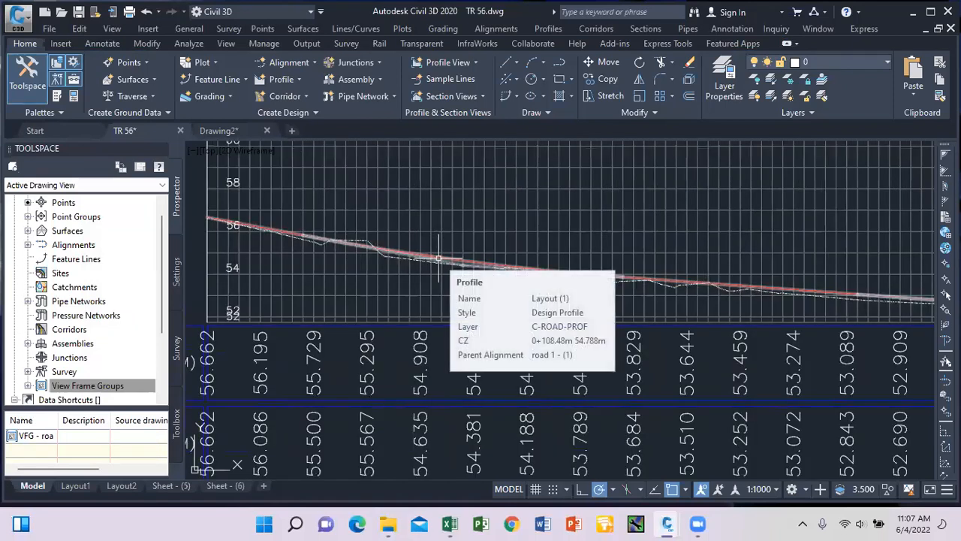
scroll(442, 263, down, 3)
scroll(444, 263, up, 3)
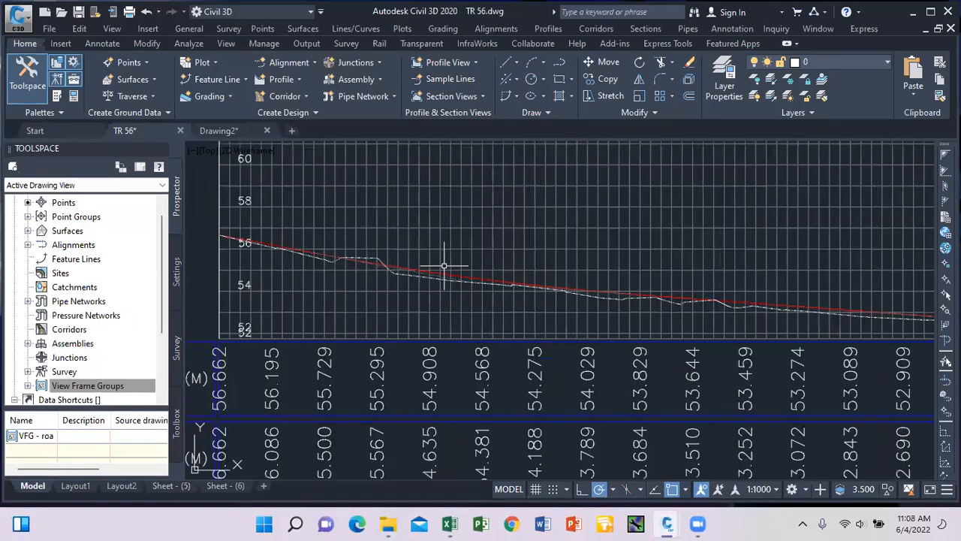
click(444, 262)
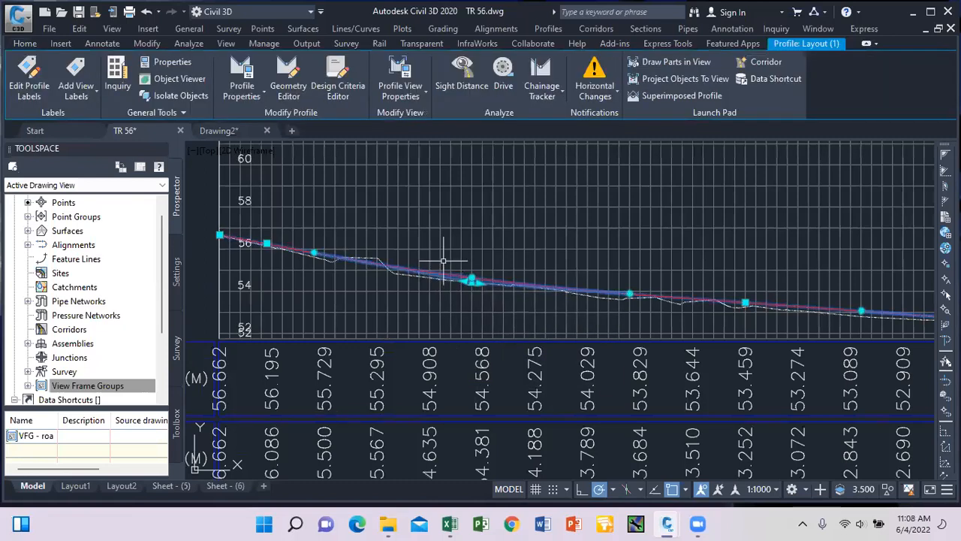
scroll(444, 258, down, 4)
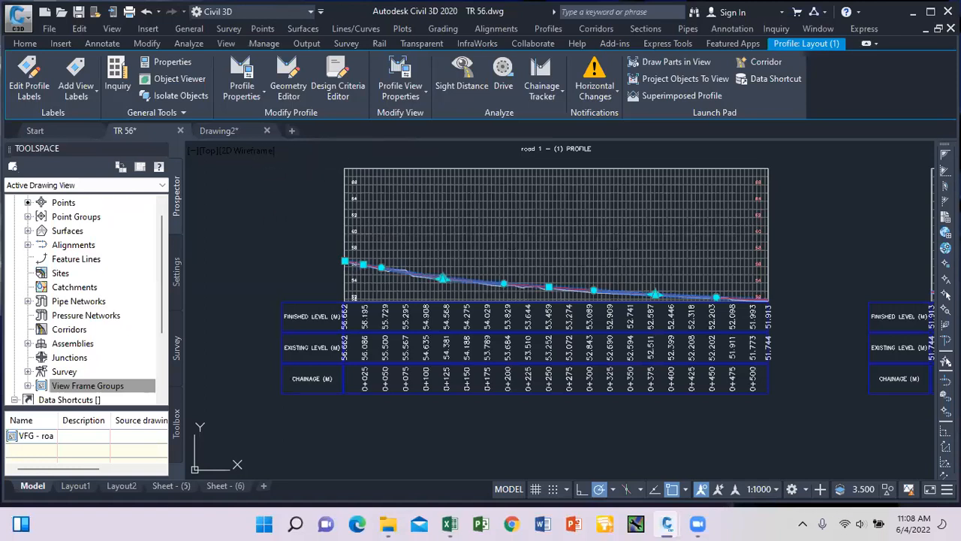
right_click(290, 195)
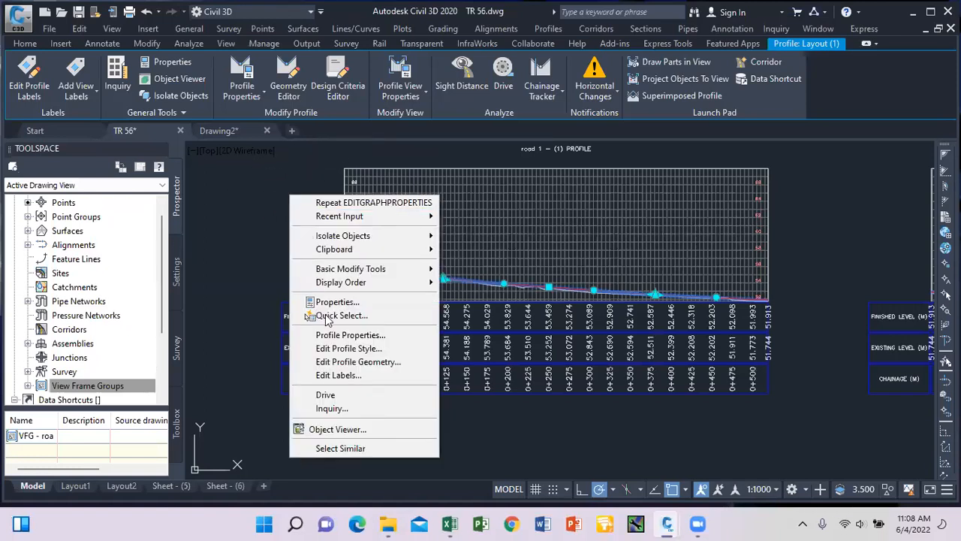
Apply WESTGOLD LABEL SET 1 to the Layout (1) profile's labels.
click(339, 377)
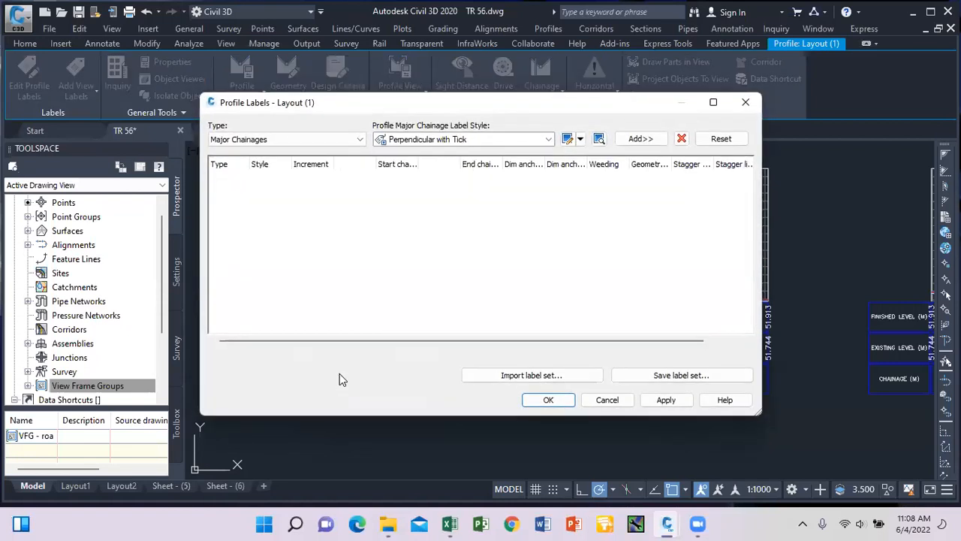
click(528, 375)
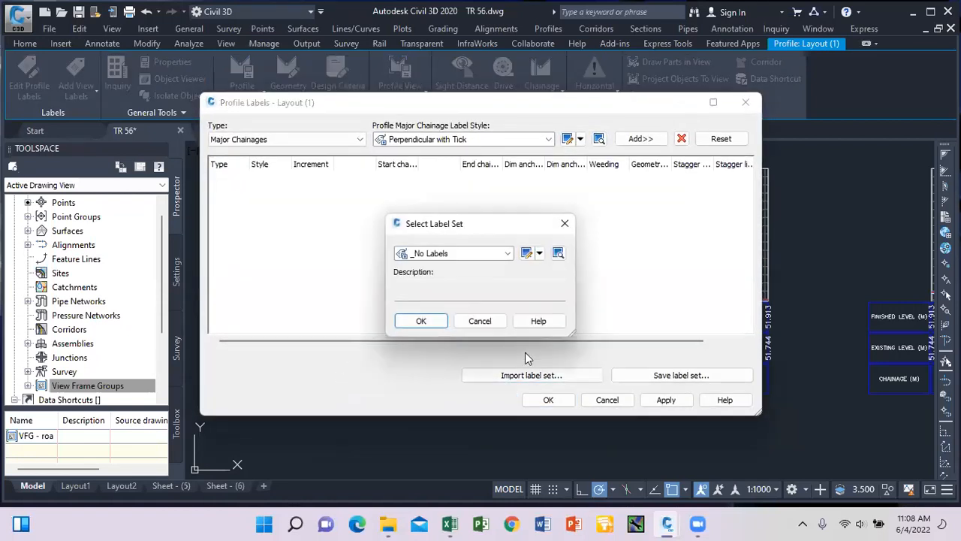
click(509, 254)
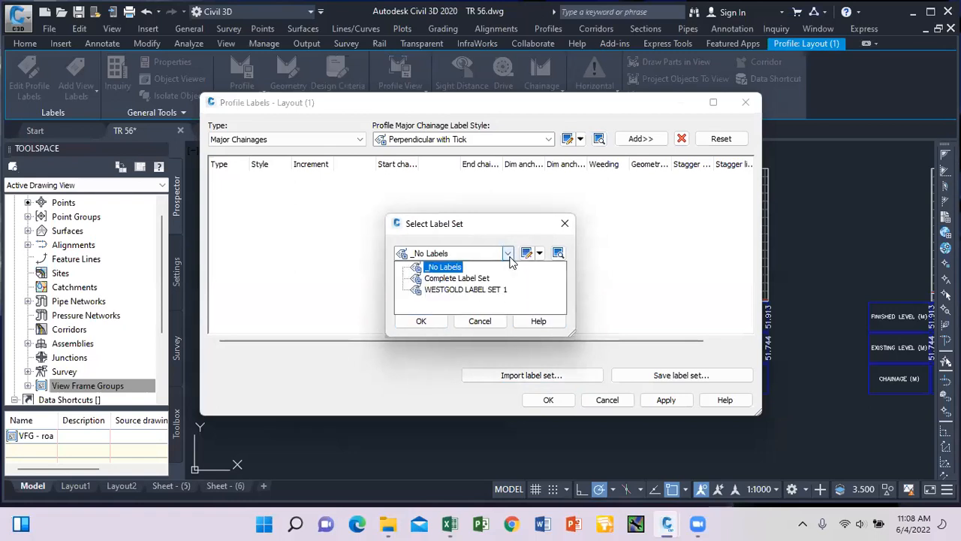
click(463, 290)
click(421, 321)
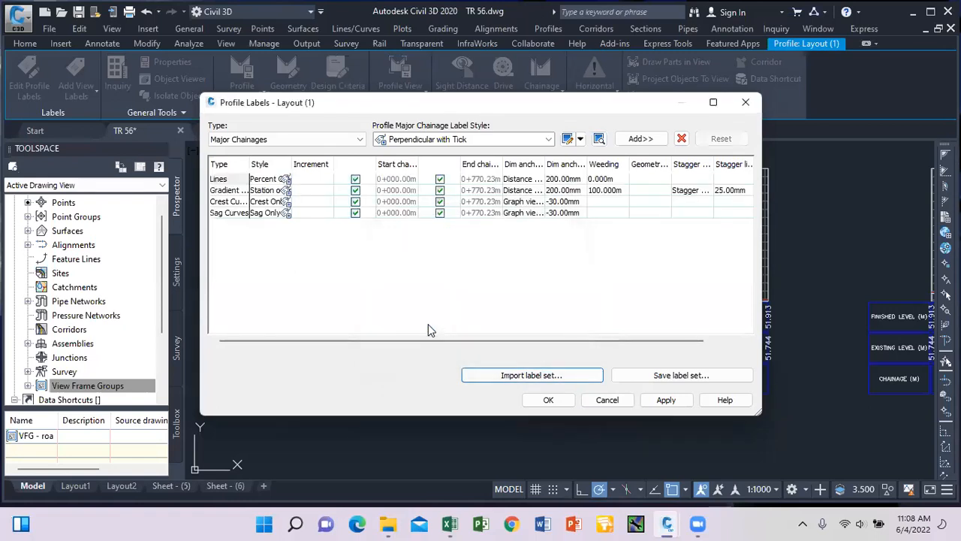
click(548, 400)
Move the left and right vertical curve labels lower in the profile grid.
key(Escape)
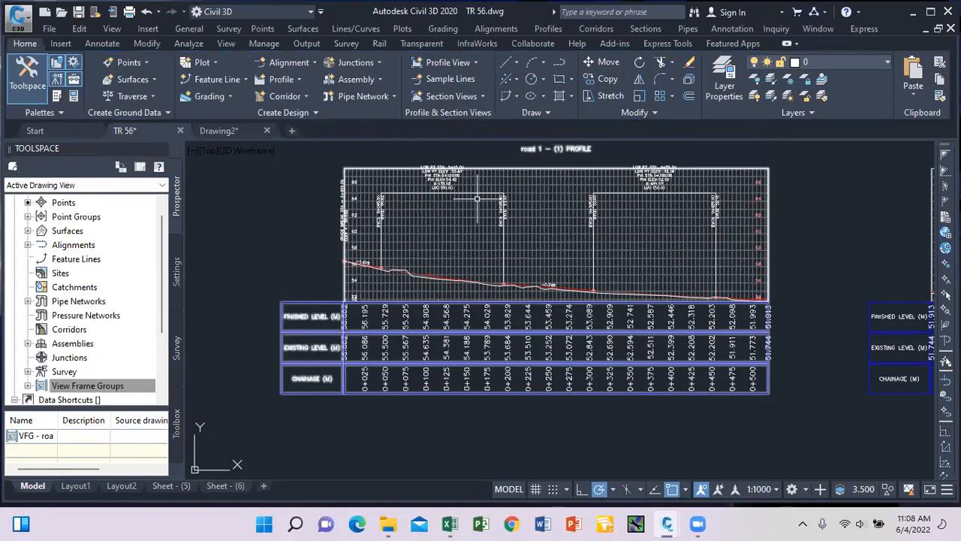
scroll(482, 199, up, 2)
click(438, 188)
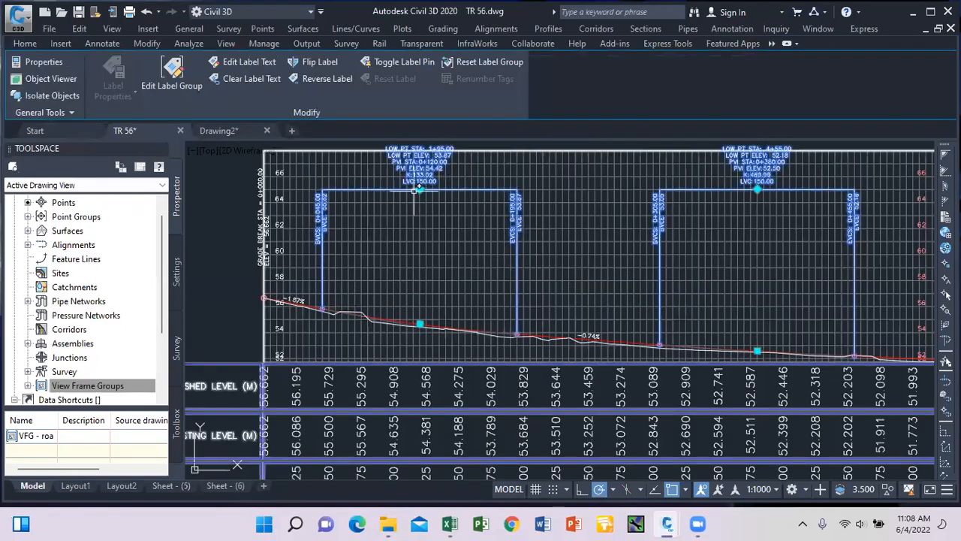
click(419, 188)
click(420, 229)
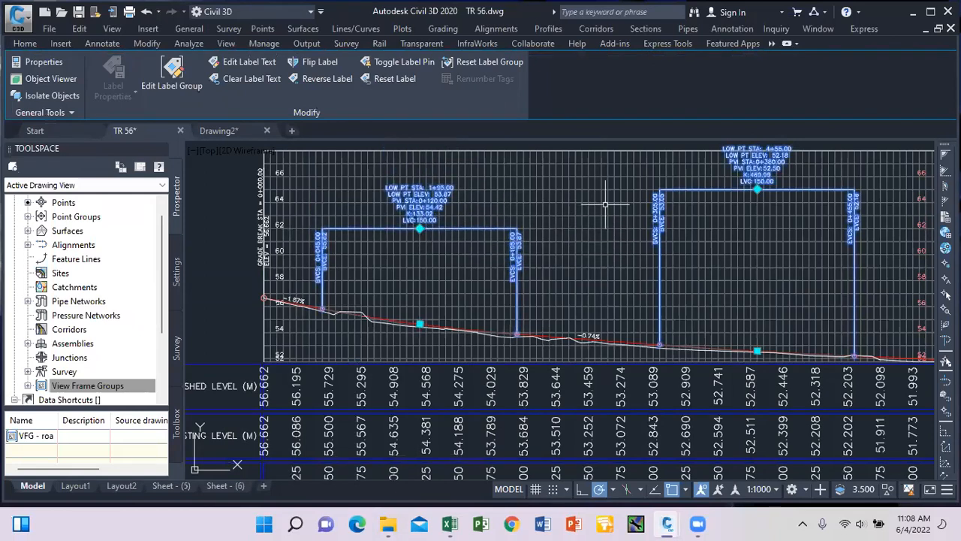
click(759, 188)
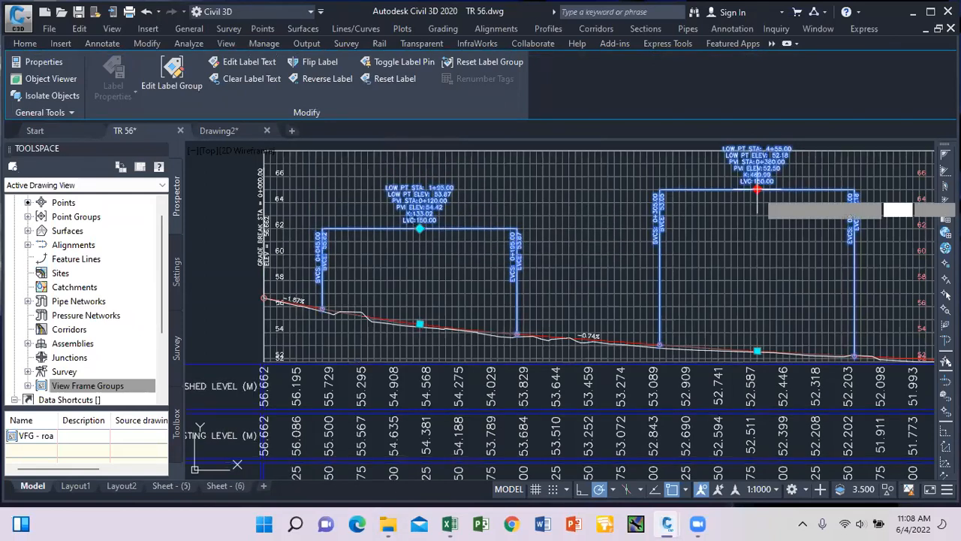
click(757, 241)
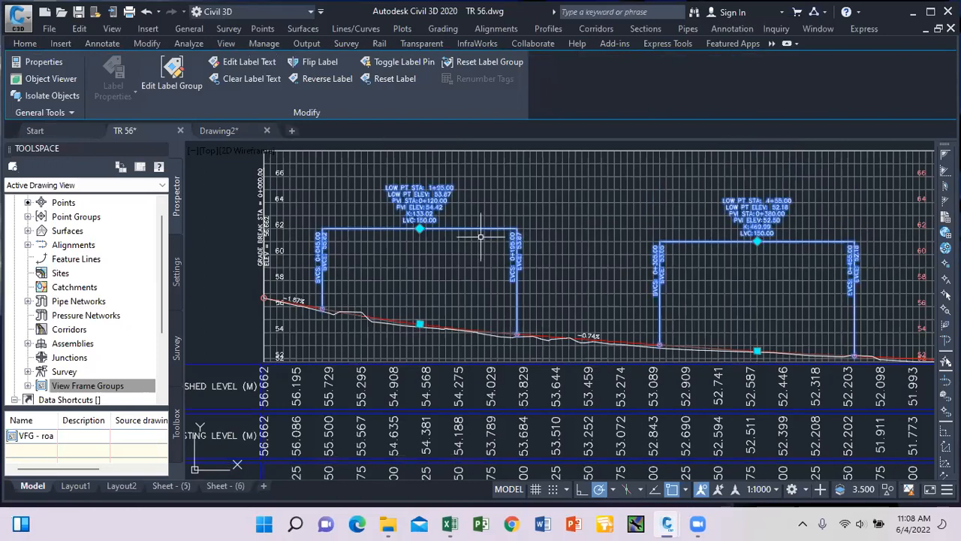
key(Escape)
scroll(334, 225, down, 2)
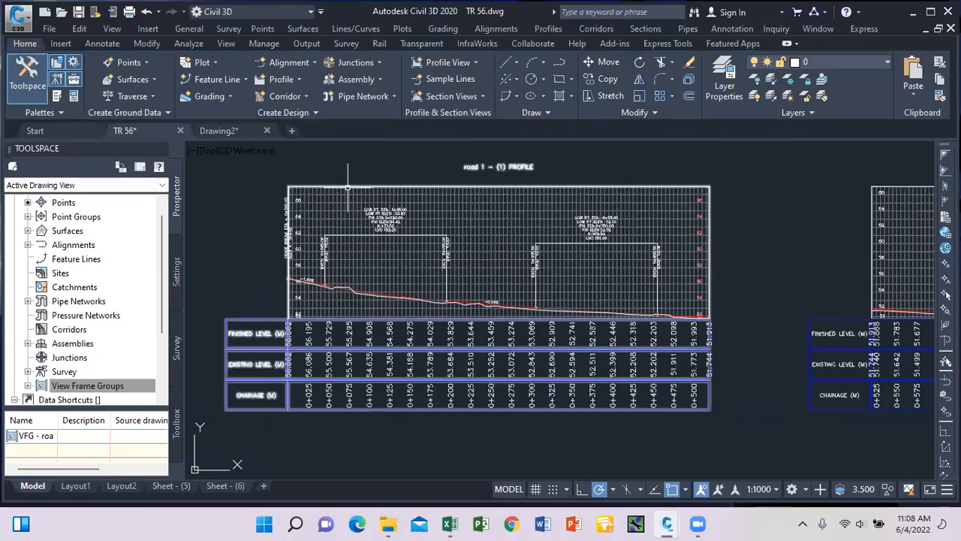
Open the road 1 profile view's properties at its level range and split view settings.
click(355, 184)
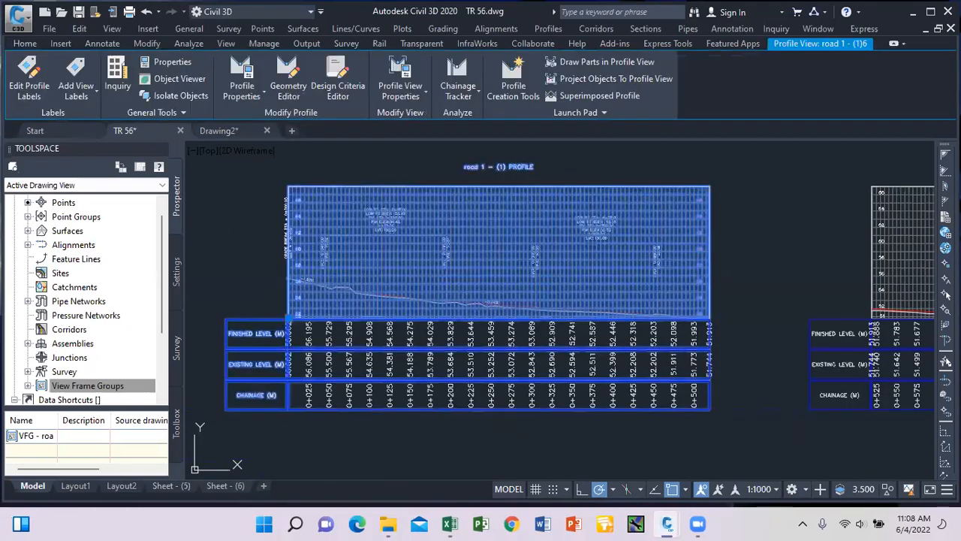
right_click(421, 96)
click(411, 93)
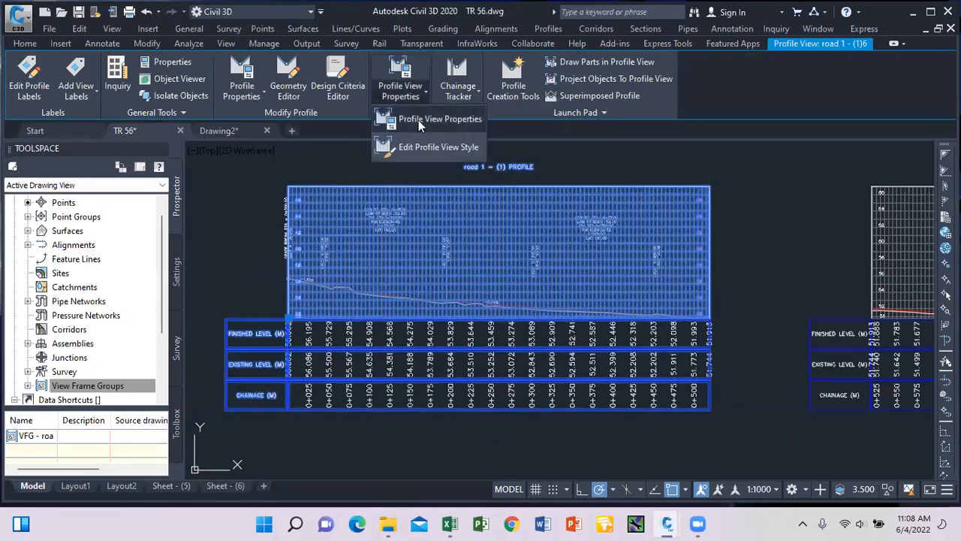
click(419, 121)
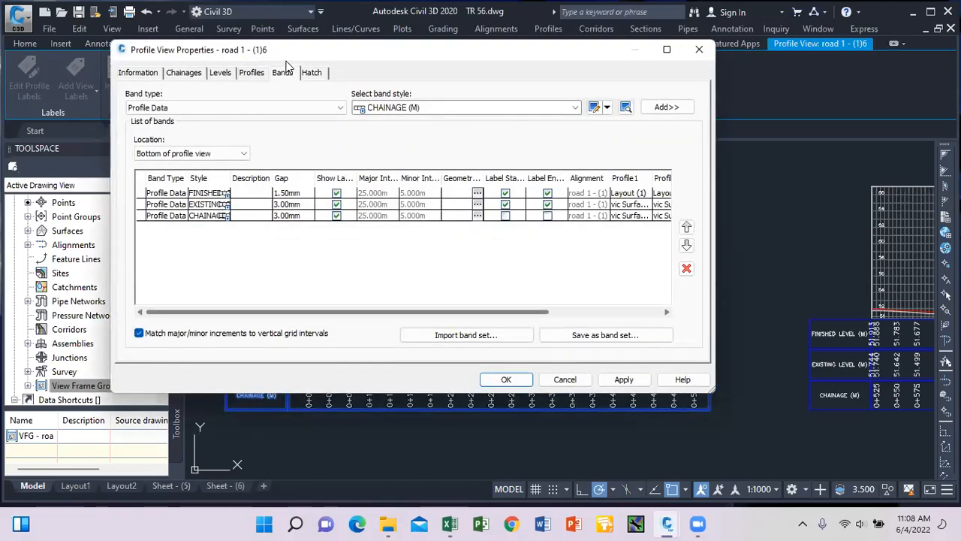
click(245, 78)
click(222, 75)
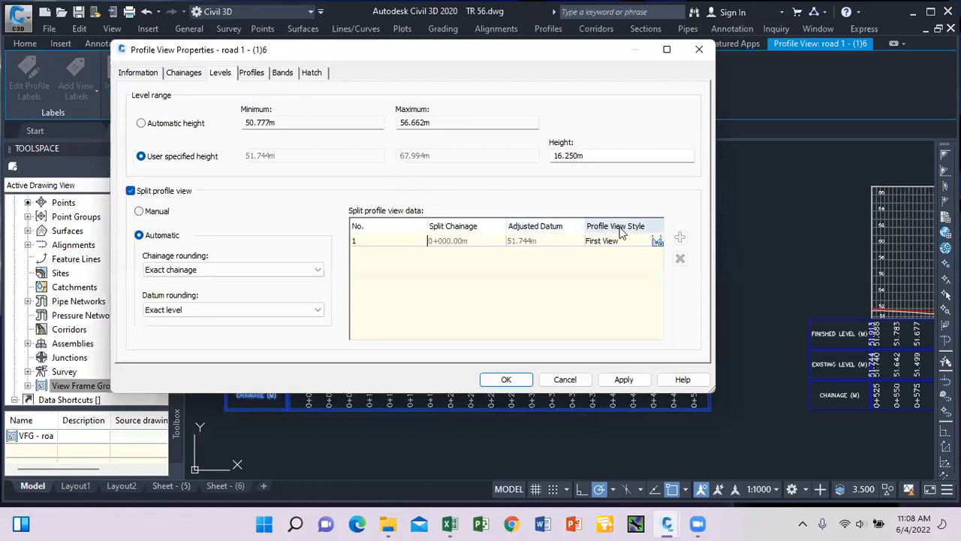
Set the split view style to Major Grids and the user-specified height to 35 m, then apply.
click(657, 241)
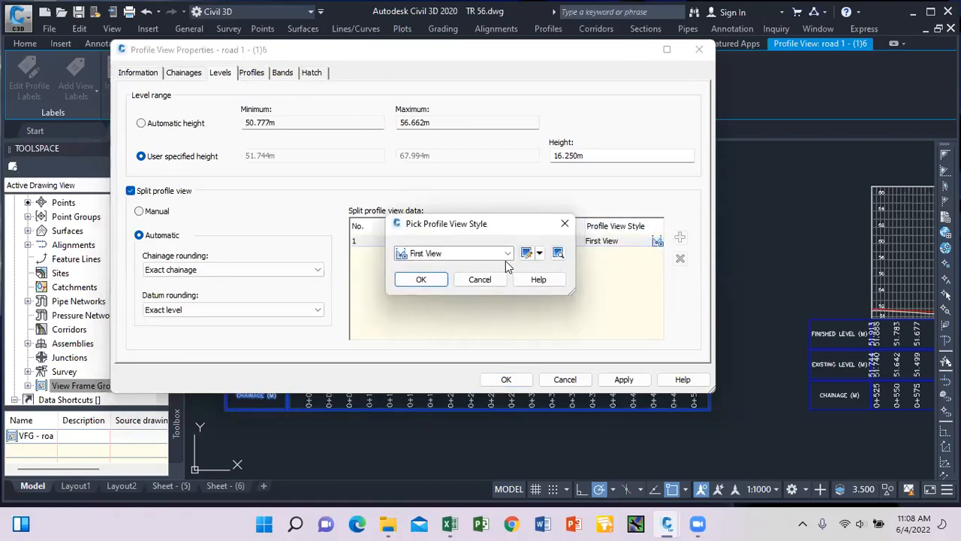
click(506, 257)
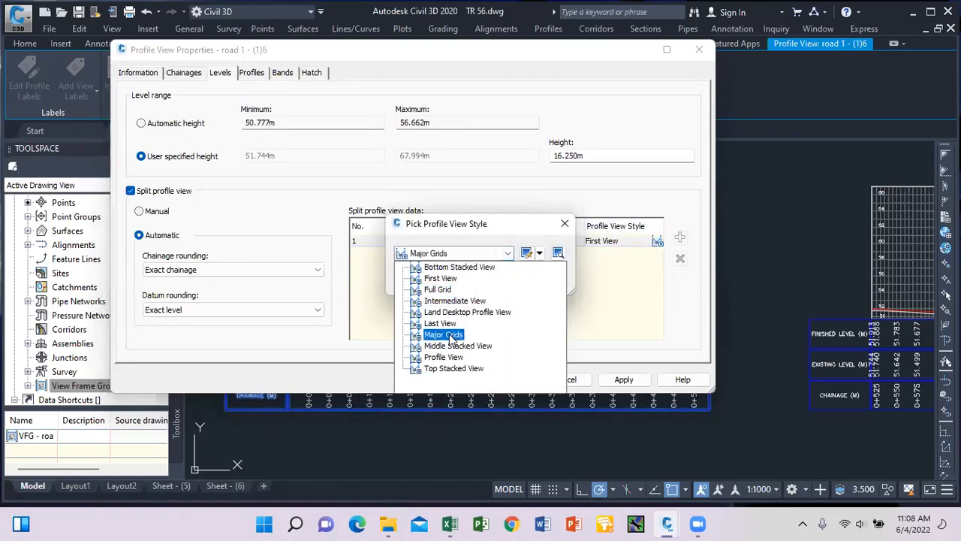
click(418, 333)
click(421, 281)
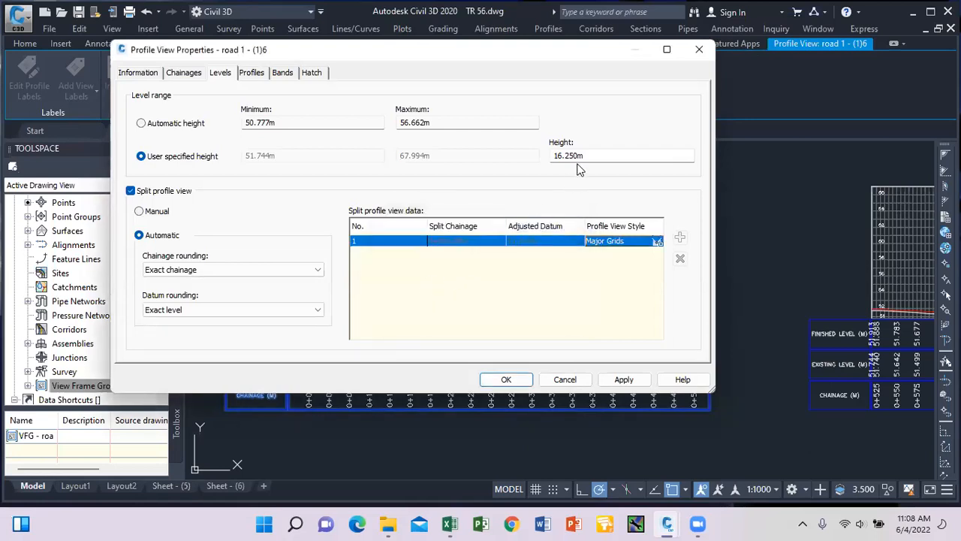
drag(583, 157, 549, 156)
text(35)
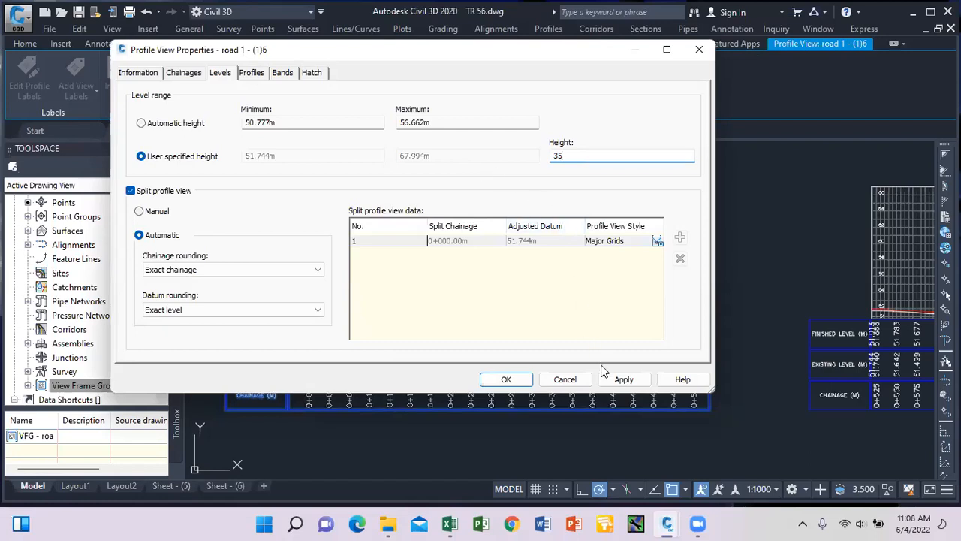
click(621, 379)
click(506, 380)
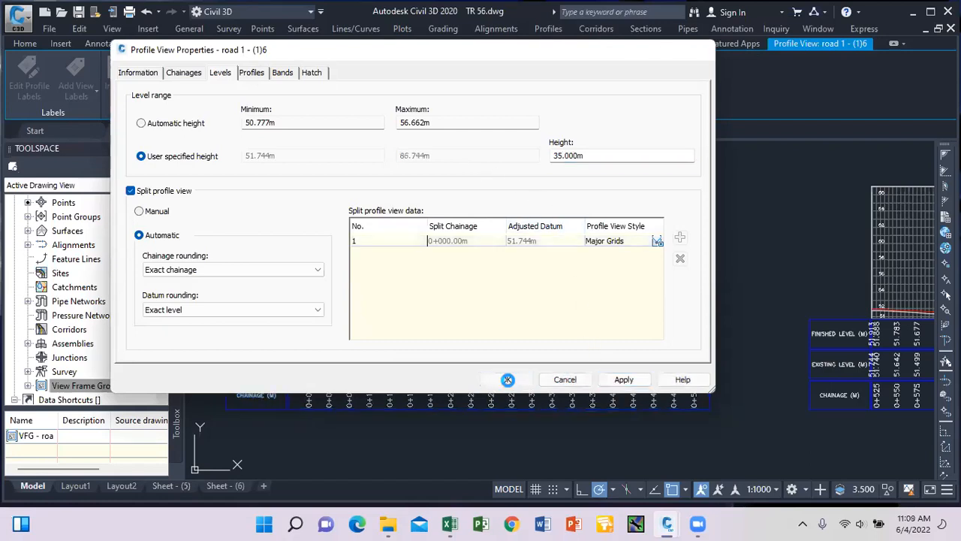
Deselect and then reselect the road 1 profile view to check the new height.
scroll(374, 232, up, 2)
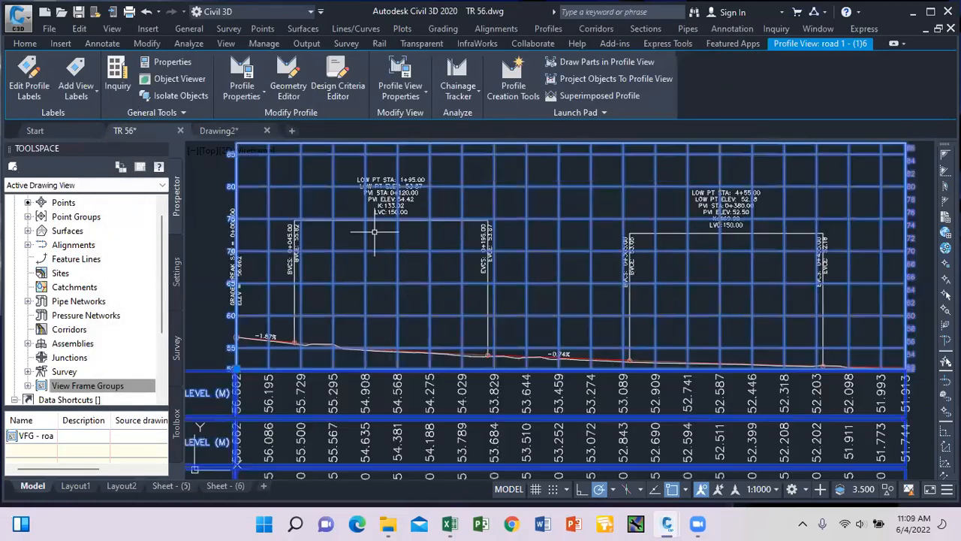
key(Escape)
scroll(370, 190, down, 2)
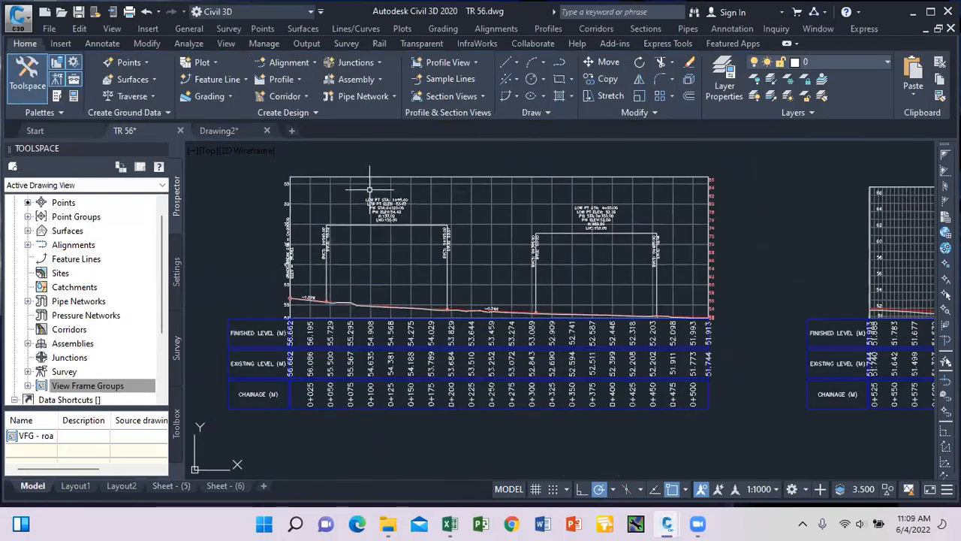
click(559, 179)
scroll(537, 211, down, 2)
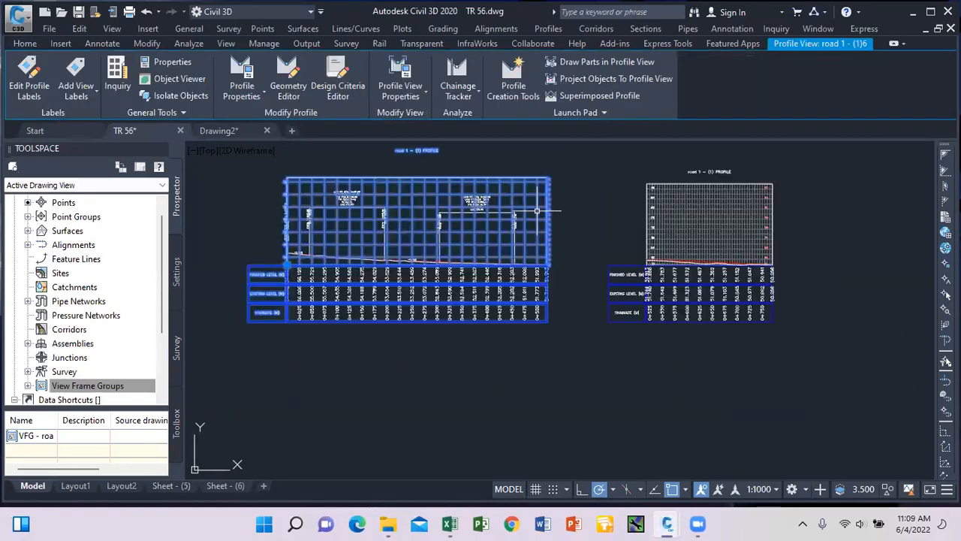
scroll(537, 211, up, 2)
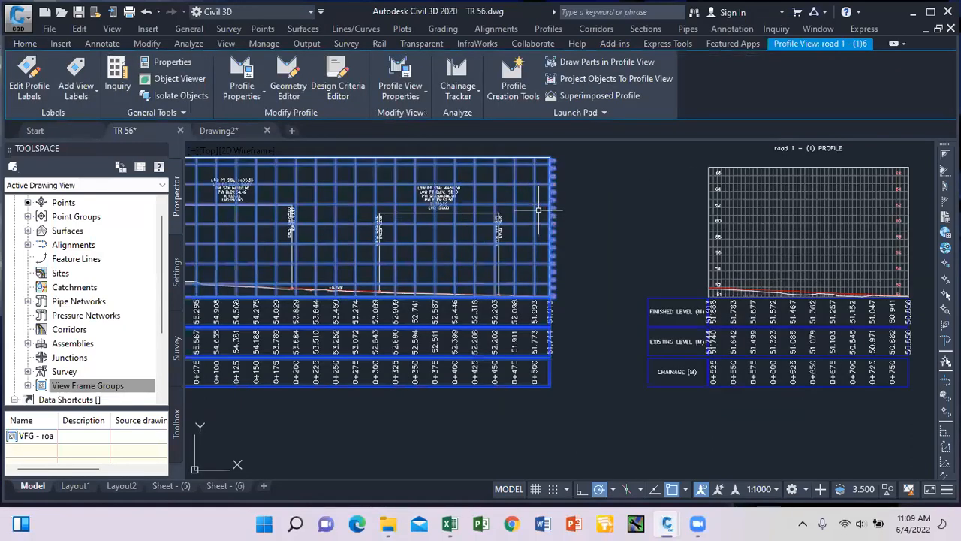
click(418, 101)
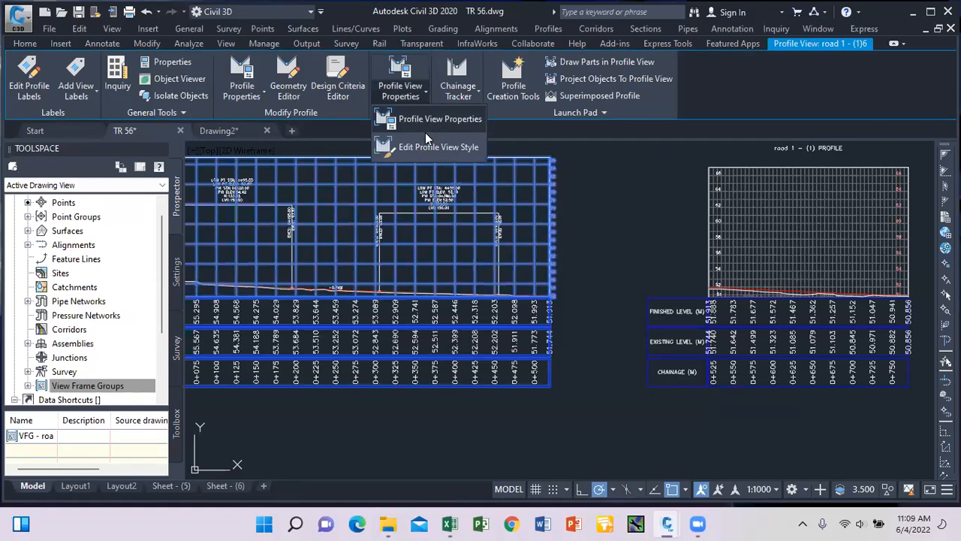
click(426, 146)
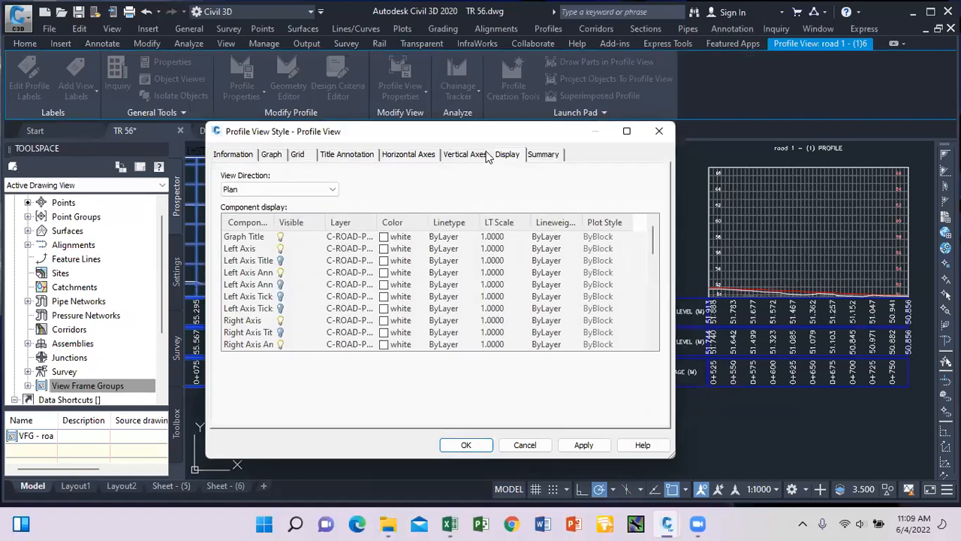
click(658, 131)
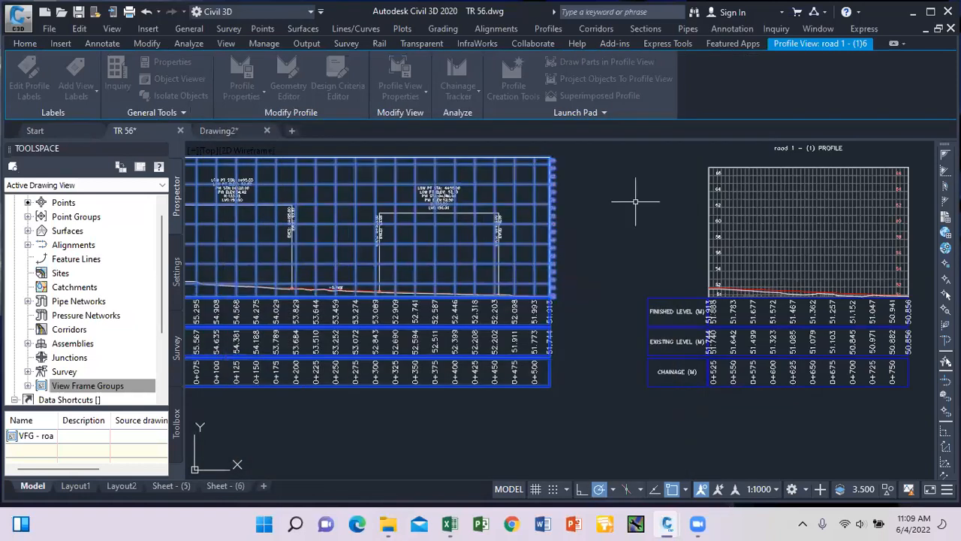
key(Escape)
scroll(569, 256, down, 3)
click(519, 240)
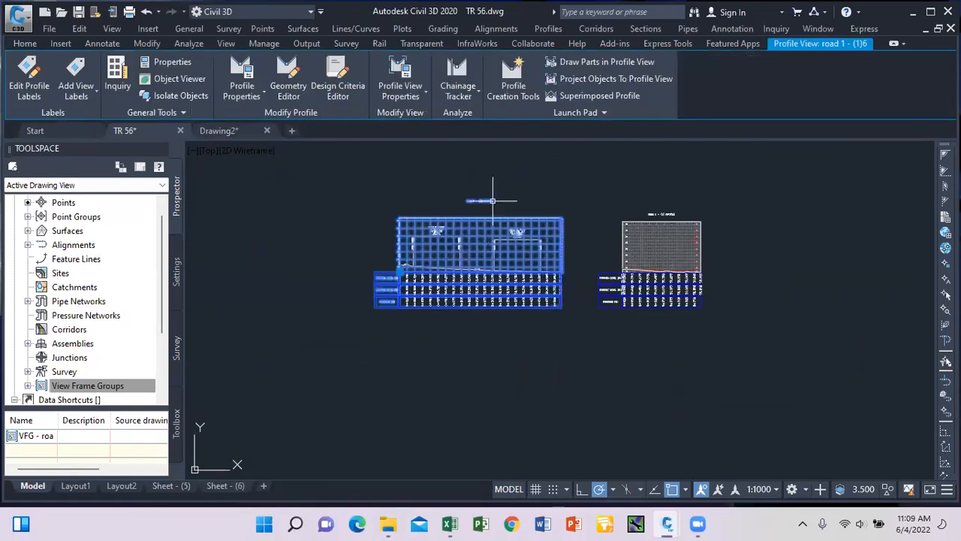
click(424, 97)
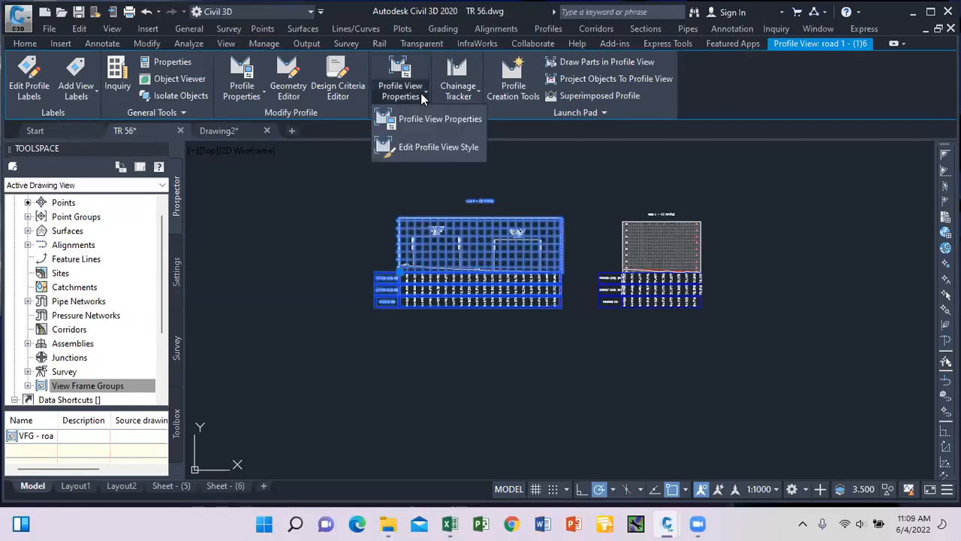
click(435, 148)
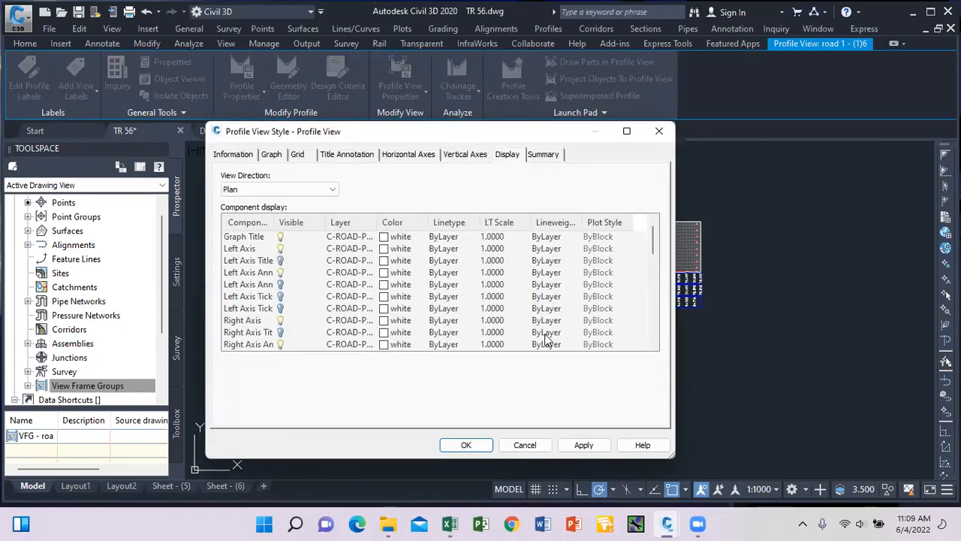
drag(533, 132, 618, 335)
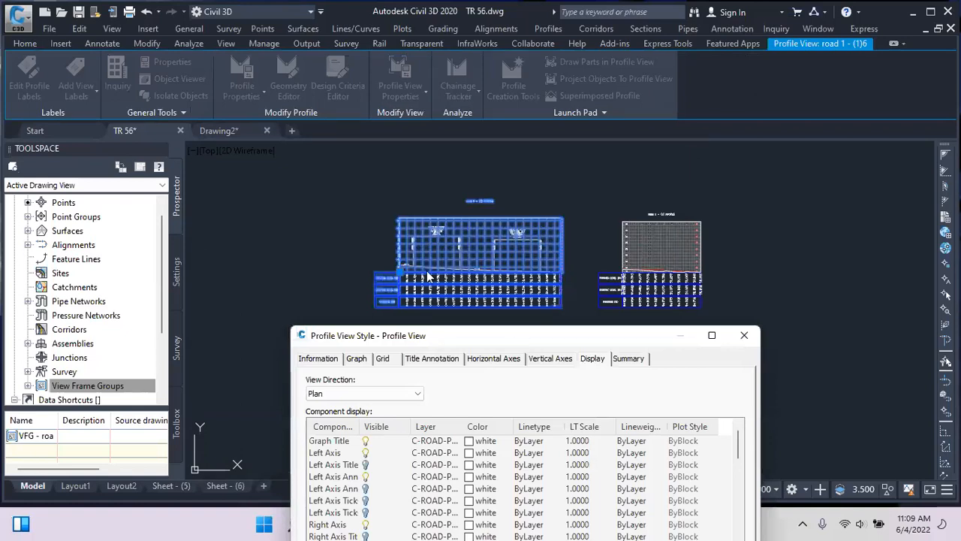
drag(430, 335, 431, 187)
scroll(422, 293, down, 1)
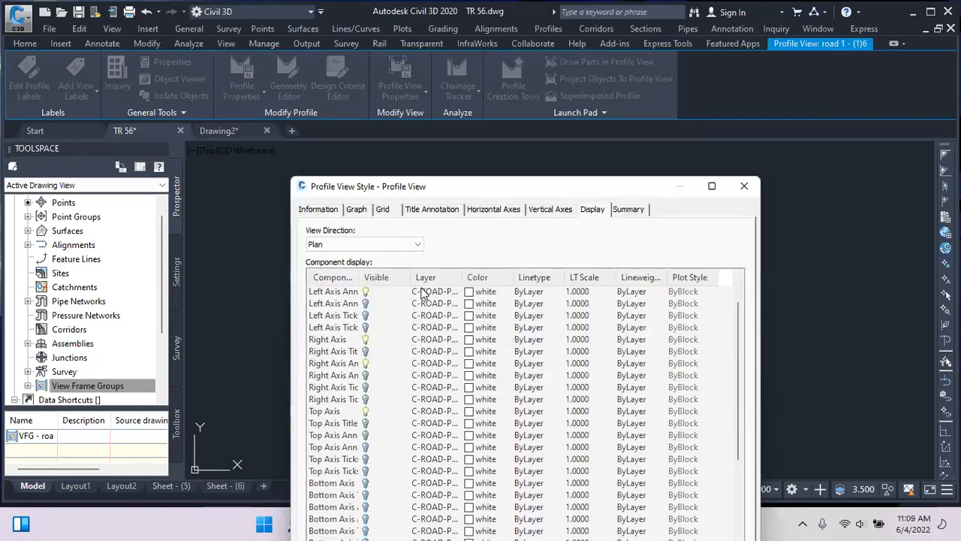
click(366, 363)
drag(463, 125, 463, 69)
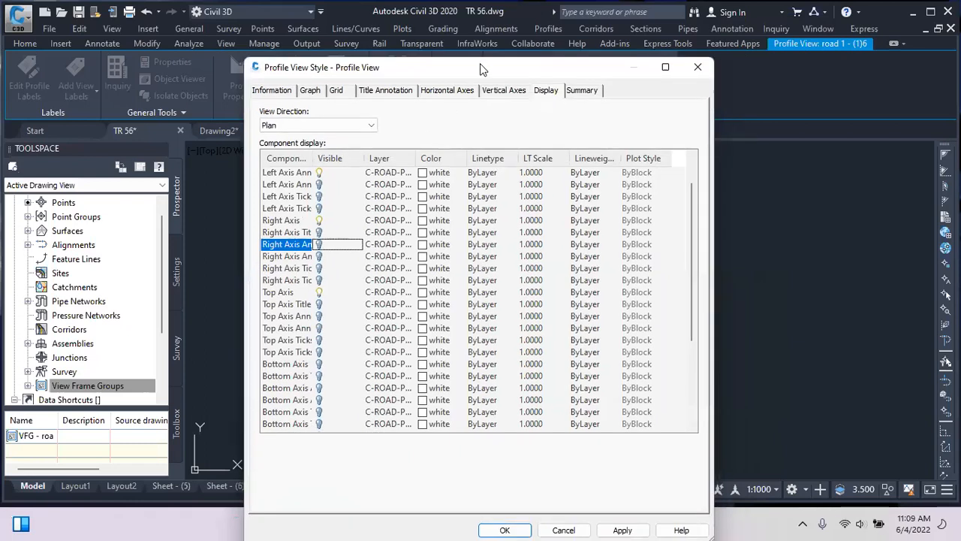
drag(483, 69, 462, 47)
click(677, 45)
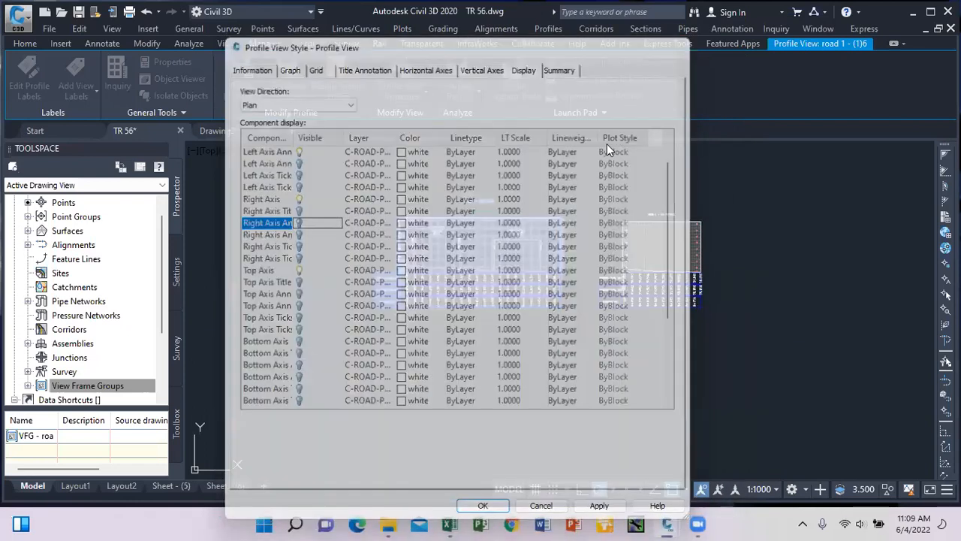
scroll(559, 232, up, 5)
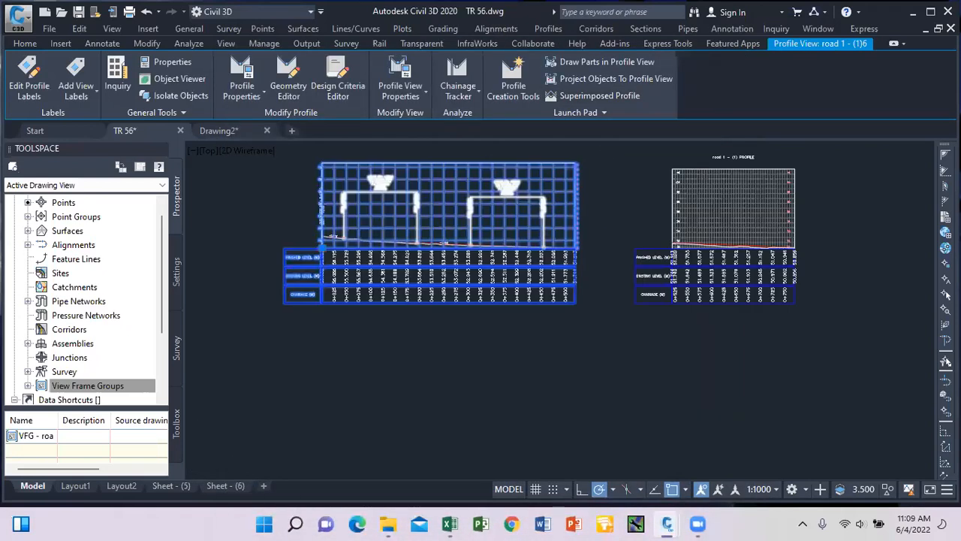
key(Escape)
Turn off Right Axis Annotation in the road 1 profile view style and apply it.
scroll(491, 221, down, 5)
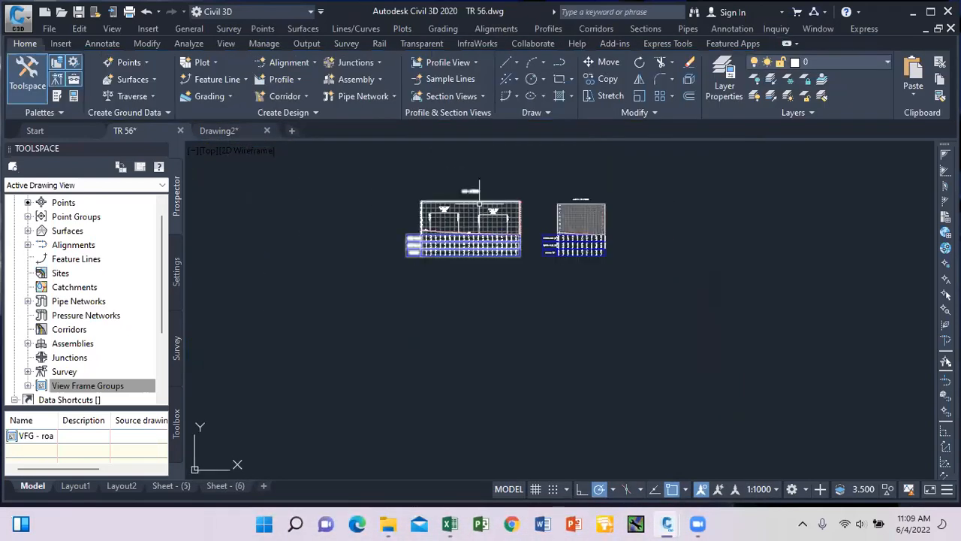
click(479, 196)
click(414, 97)
click(420, 130)
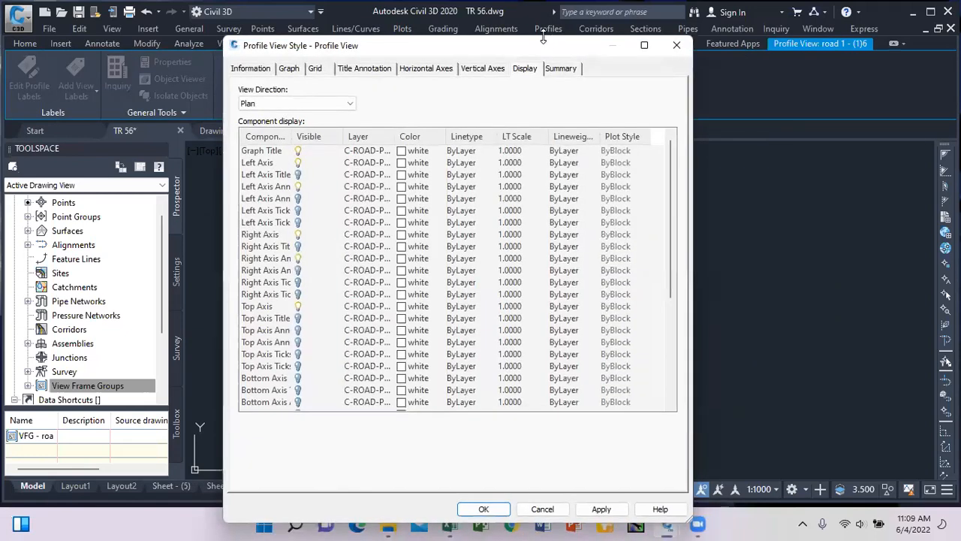
drag(543, 37, 523, 201)
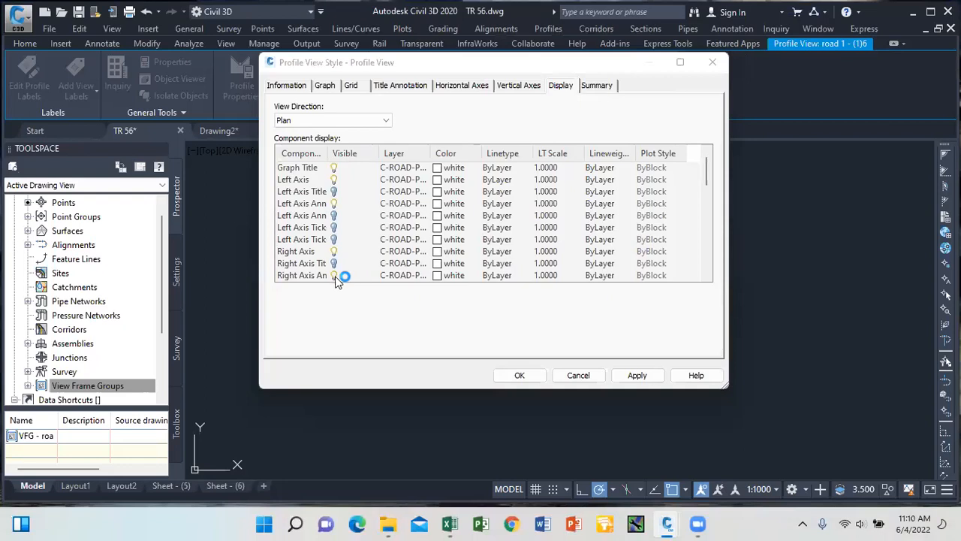
click(334, 276)
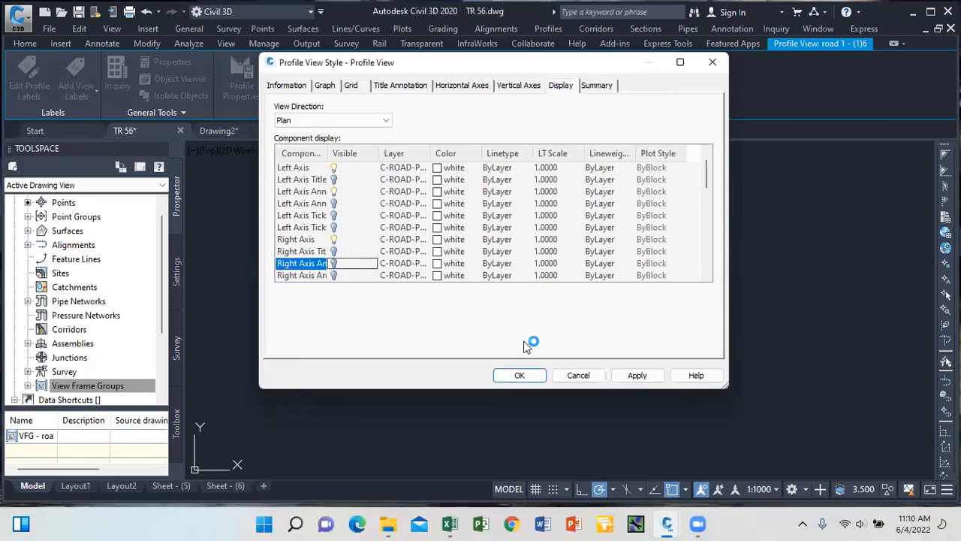
click(621, 373)
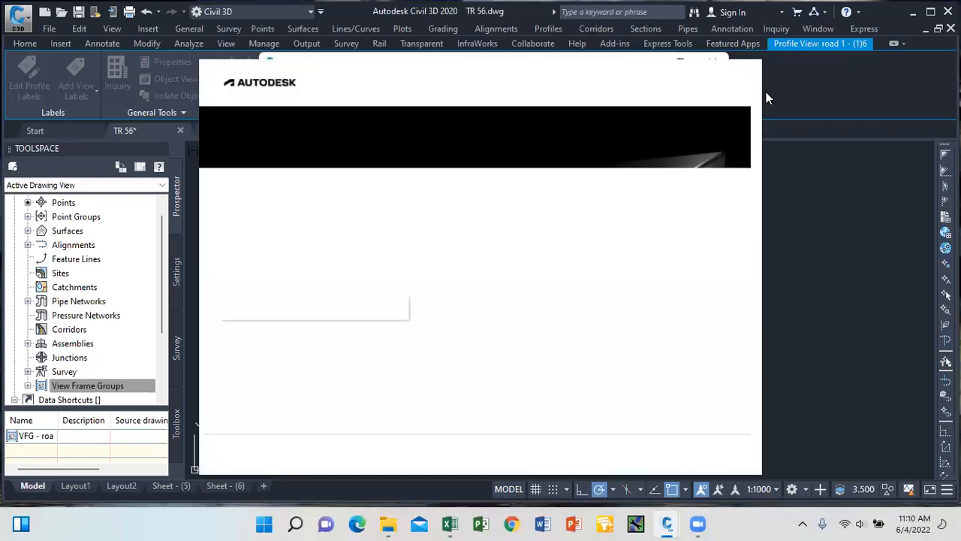
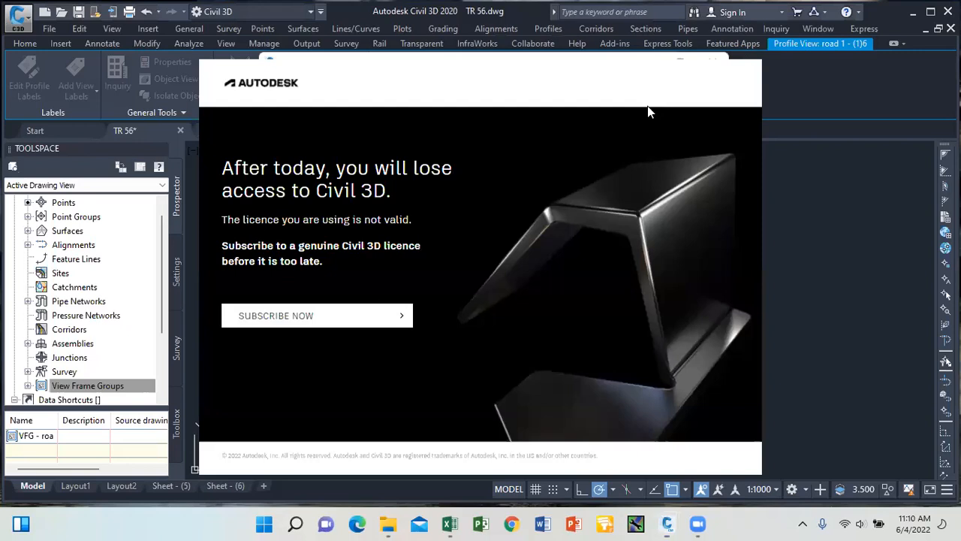
Dismiss the licence notice via Subscribe Now and close the extra Edge tabs it opened.
drag(647, 106, 377, 288)
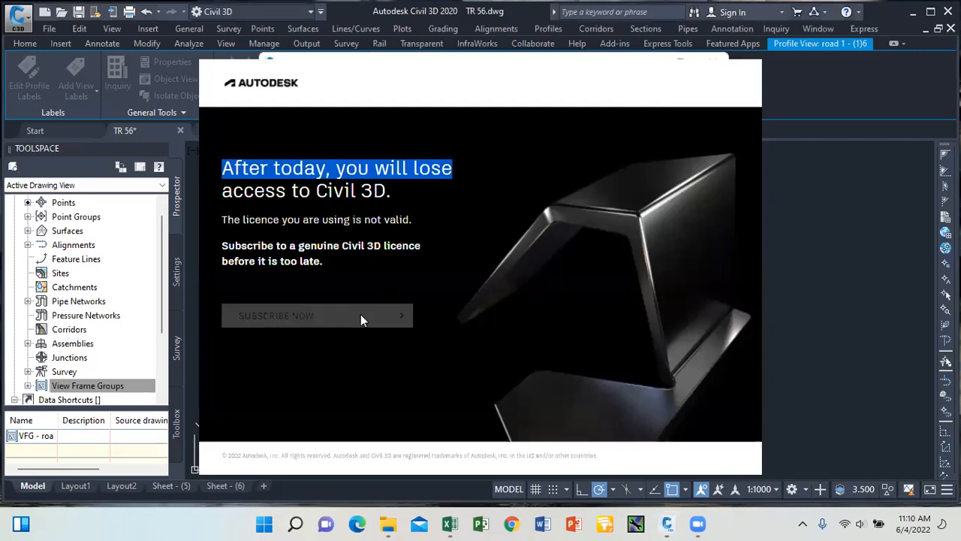
click(360, 316)
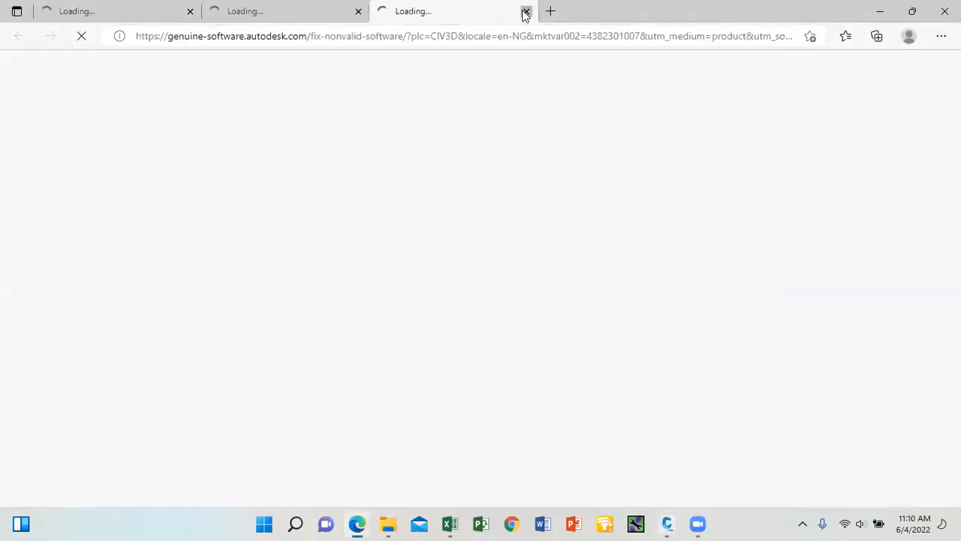
click(526, 11)
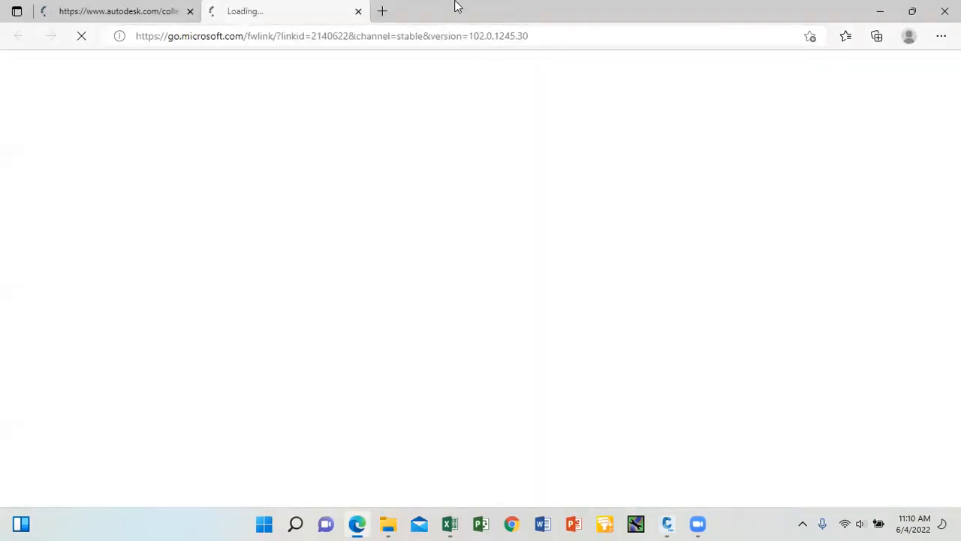
click(359, 12)
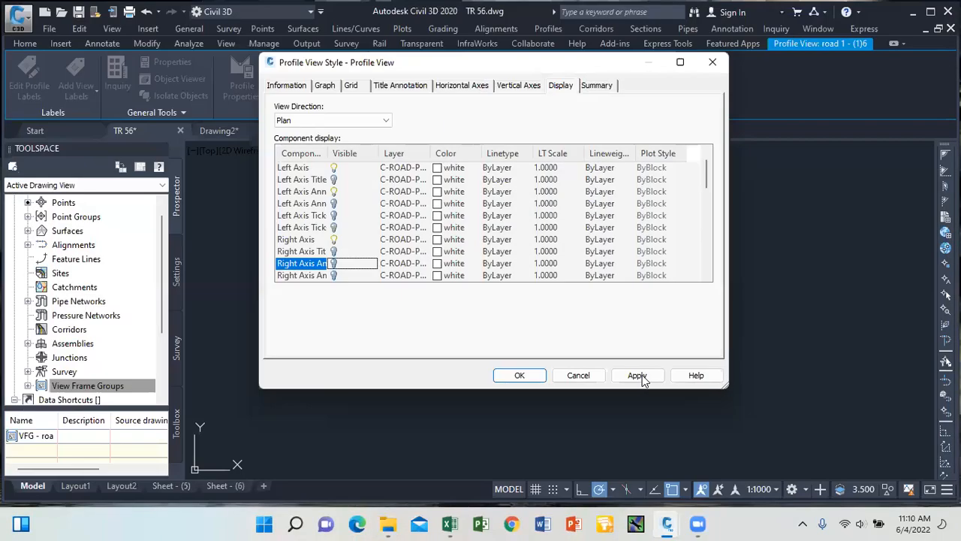
Apply and close the profile view style display changes.
click(641, 375)
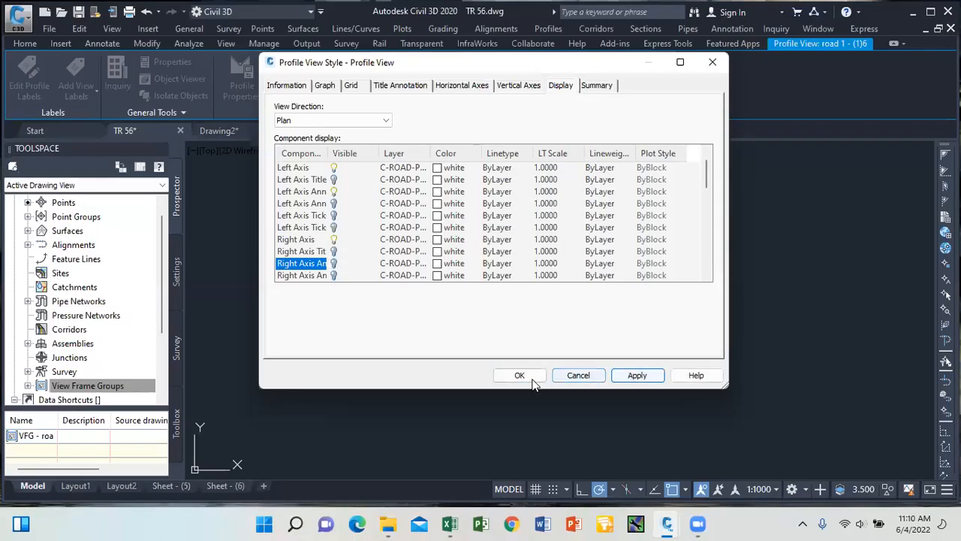
click(518, 376)
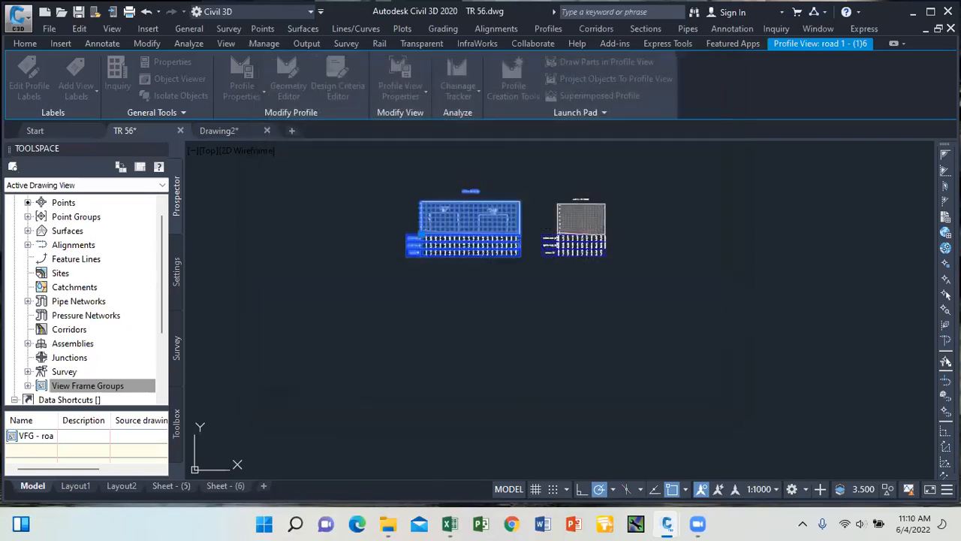
scroll(518, 207, up, 4)
key(Escape)
scroll(316, 220, up, 5)
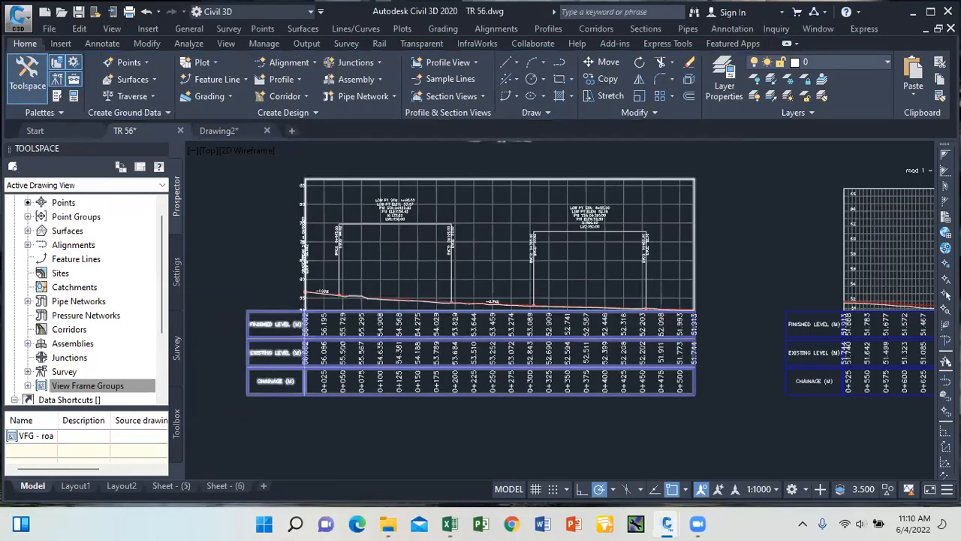
scroll(327, 219, down, 5)
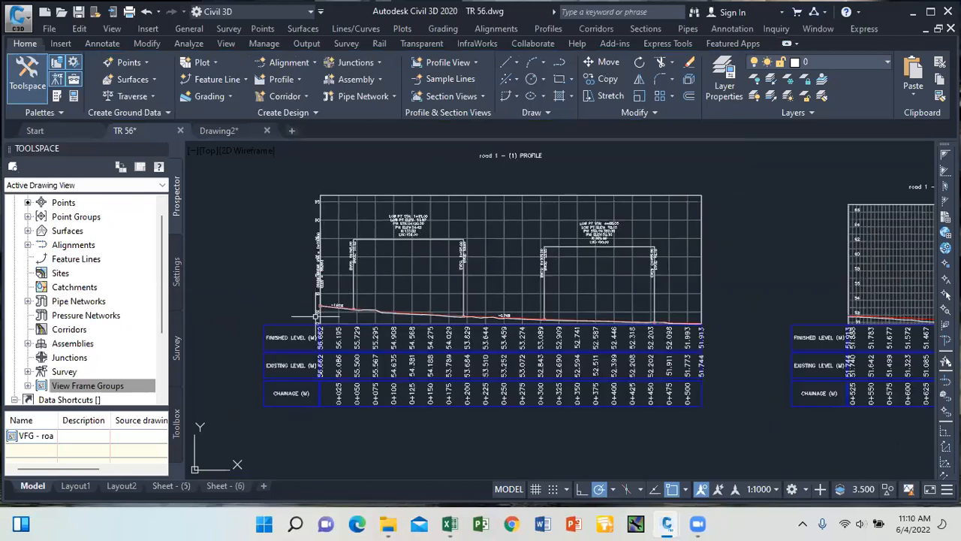
scroll(317, 315, up, 5)
scroll(318, 304, down, 4)
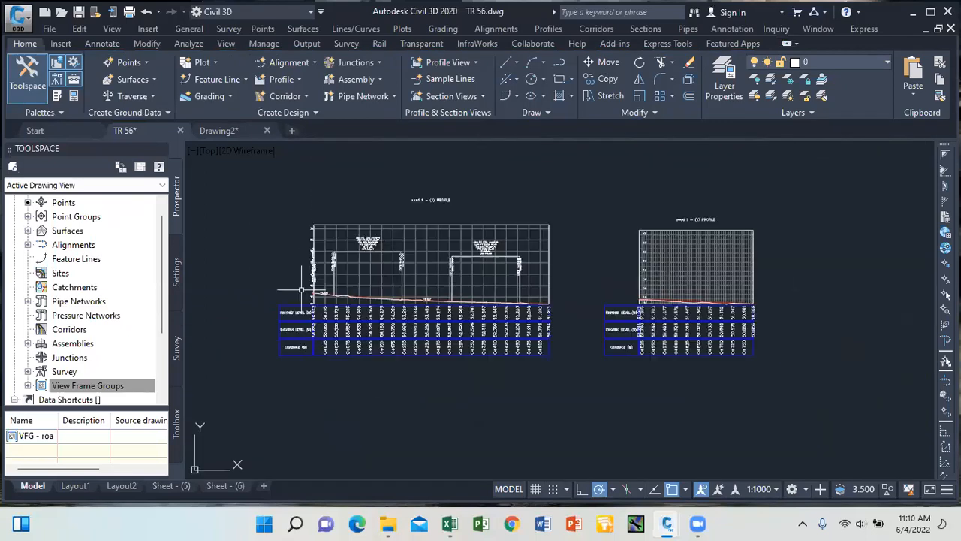
Give the right profile view the Major Grids split style and a 35 m user-specified height.
click(636, 275)
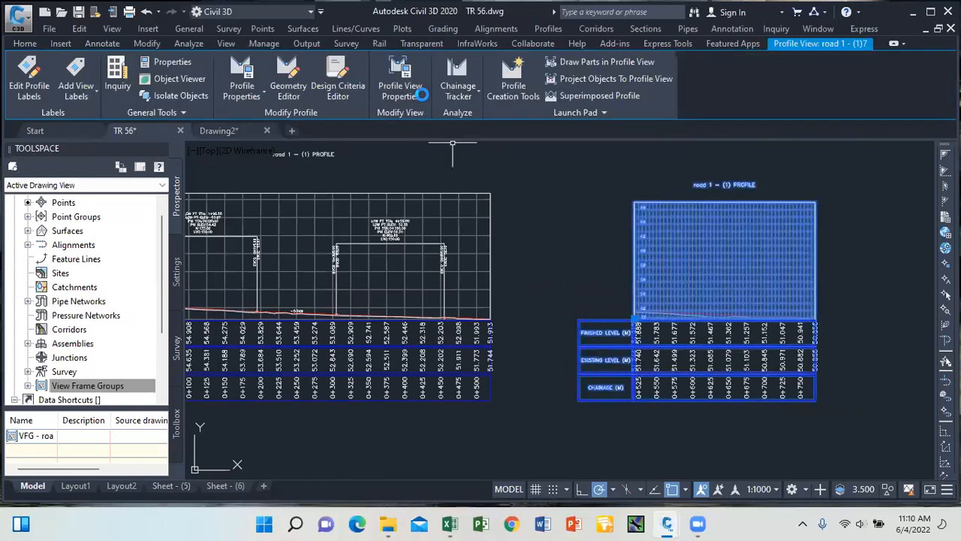
click(420, 93)
click(435, 118)
click(658, 242)
click(507, 253)
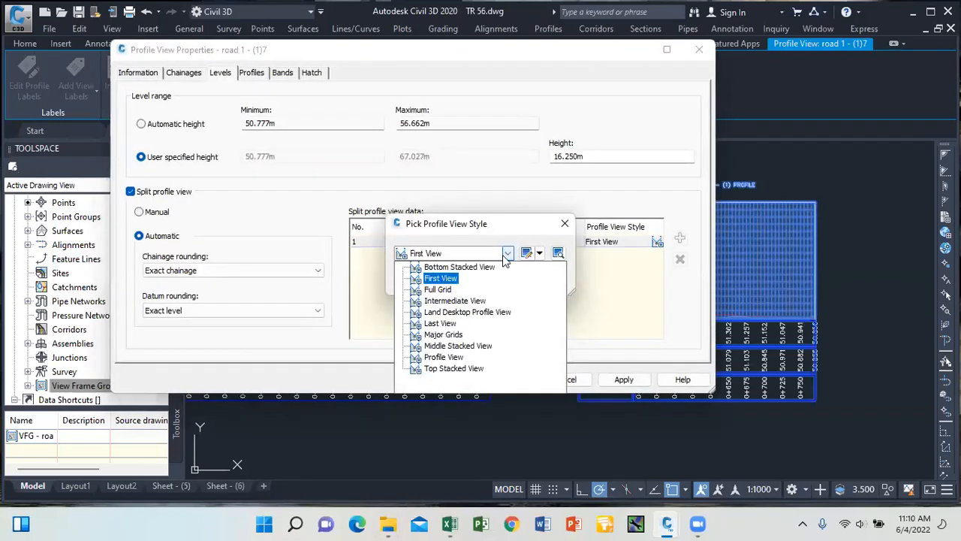
click(446, 335)
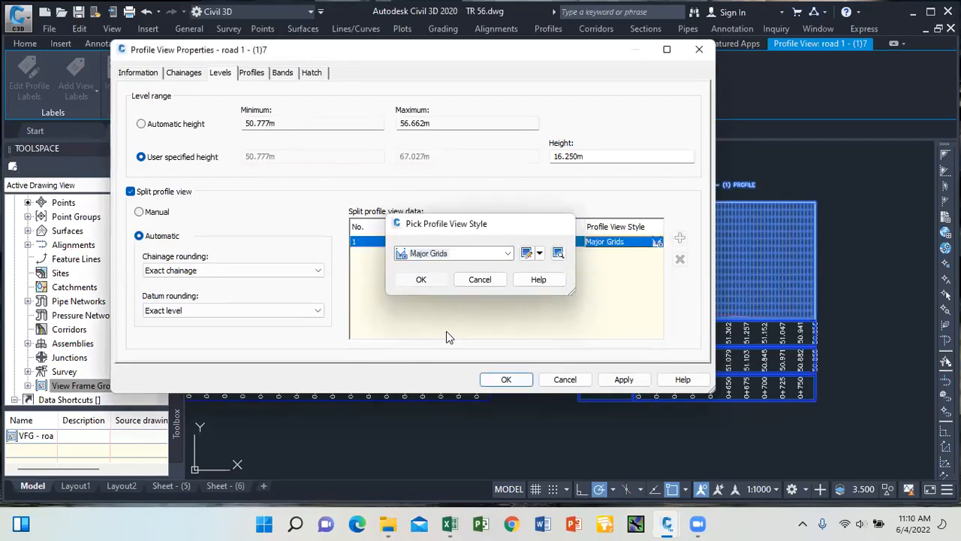
key(Return)
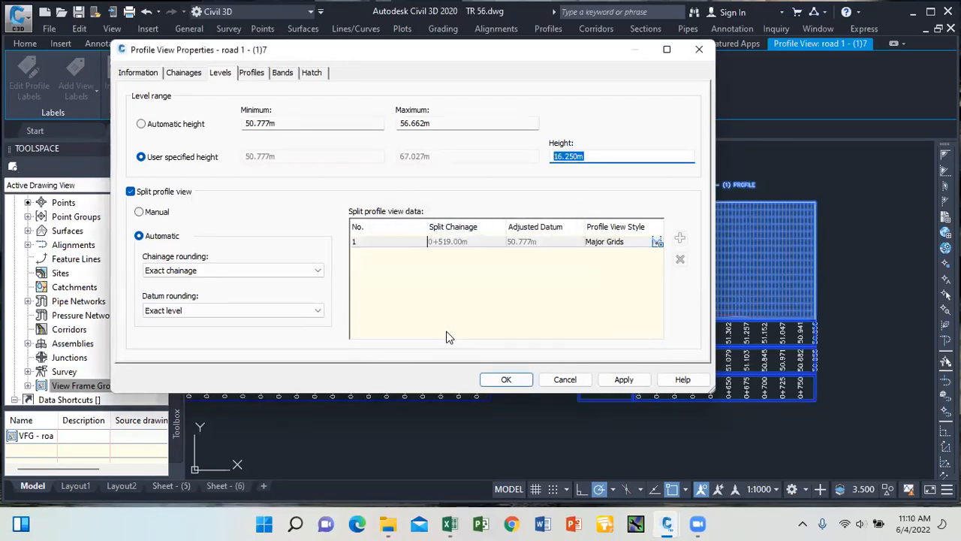
click(624, 380)
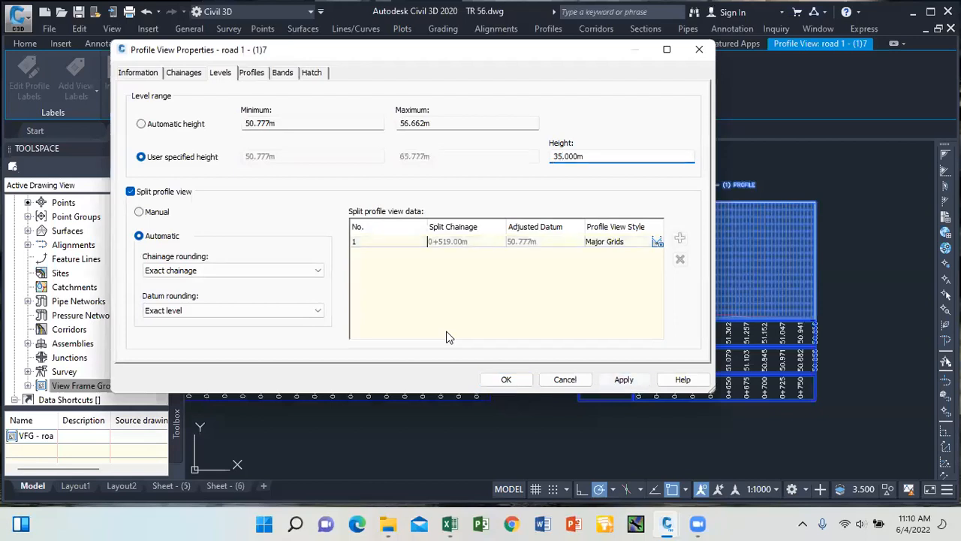
click(507, 379)
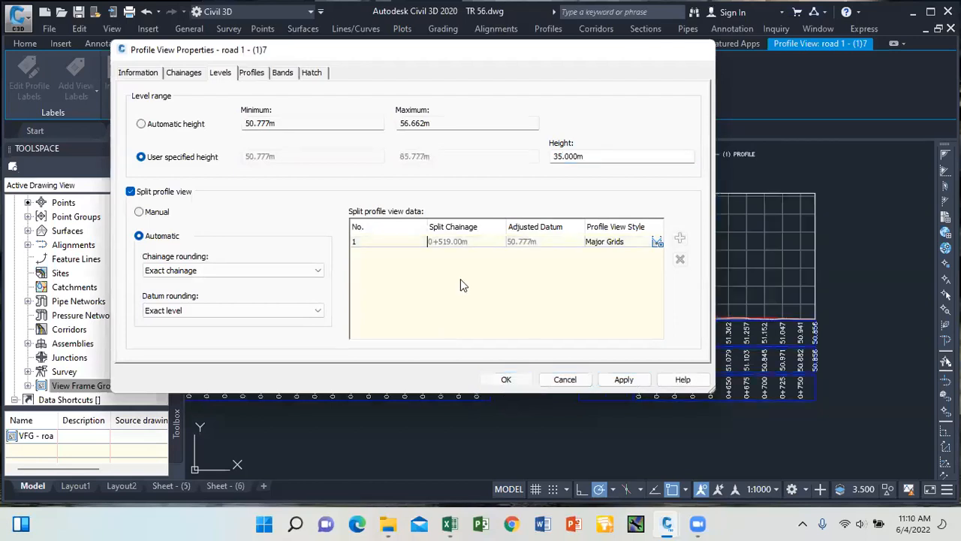
Select the layout profile line in the right profile view.
scroll(612, 375, up, 5)
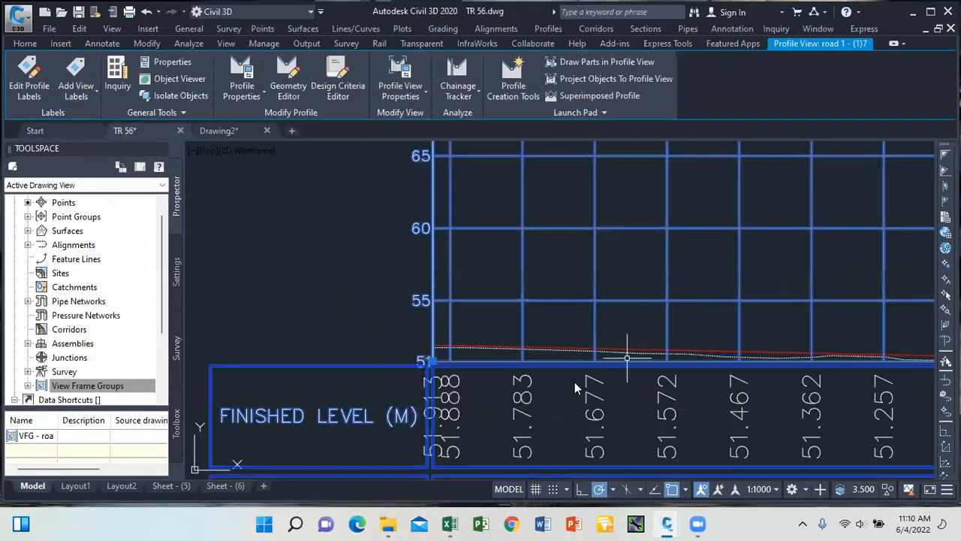
click(648, 345)
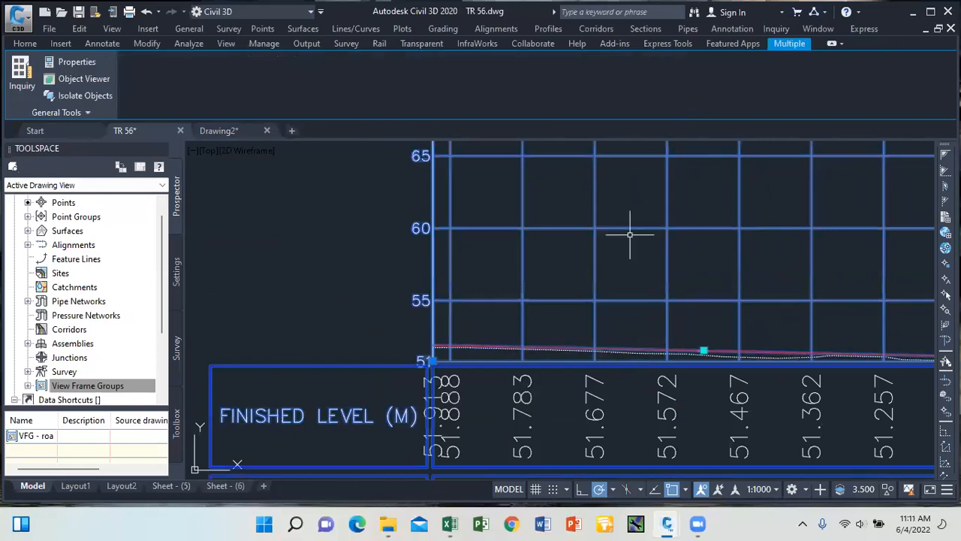
scroll(564, 251, down, 4)
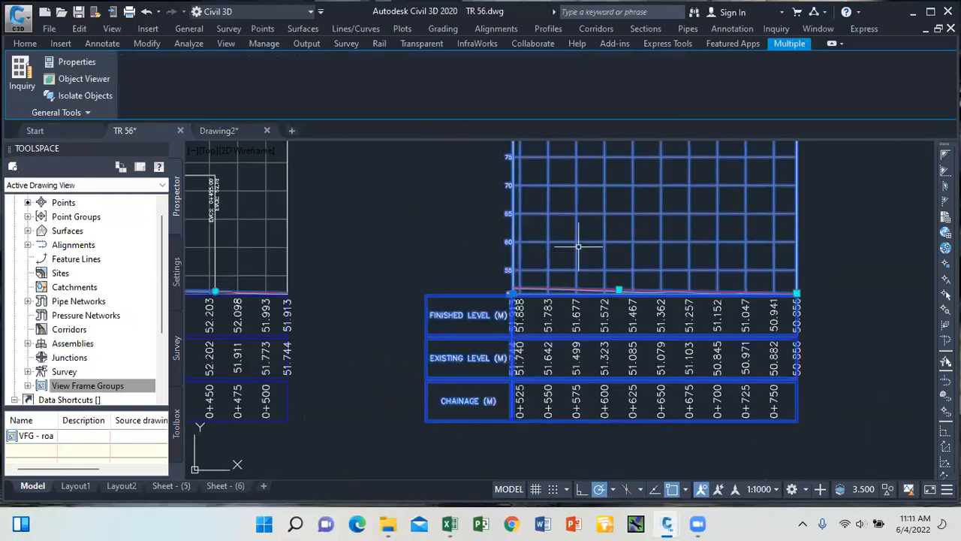
key(Escape)
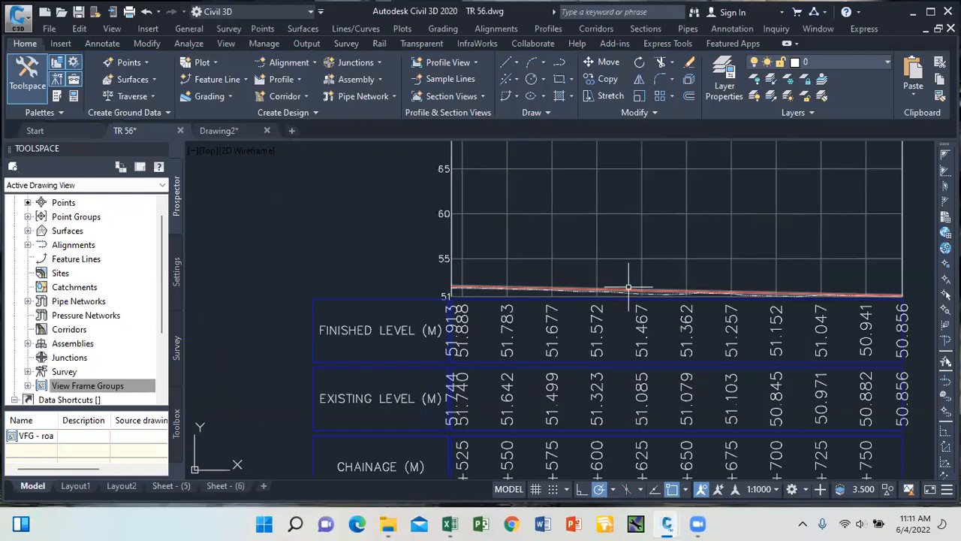
click(627, 289)
Import the WESTGOLD LABEL SET onto the layout profile's labels.
right_click(571, 186)
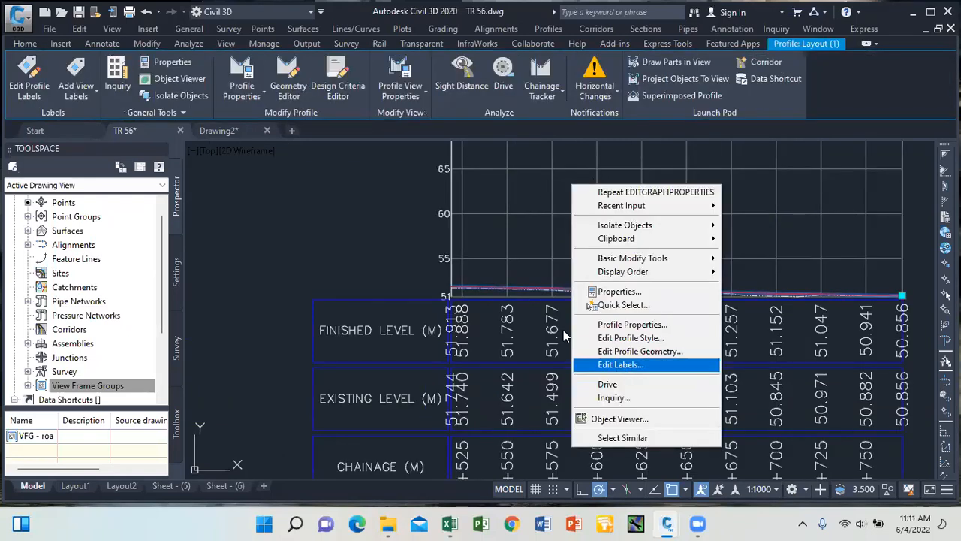
click(620, 364)
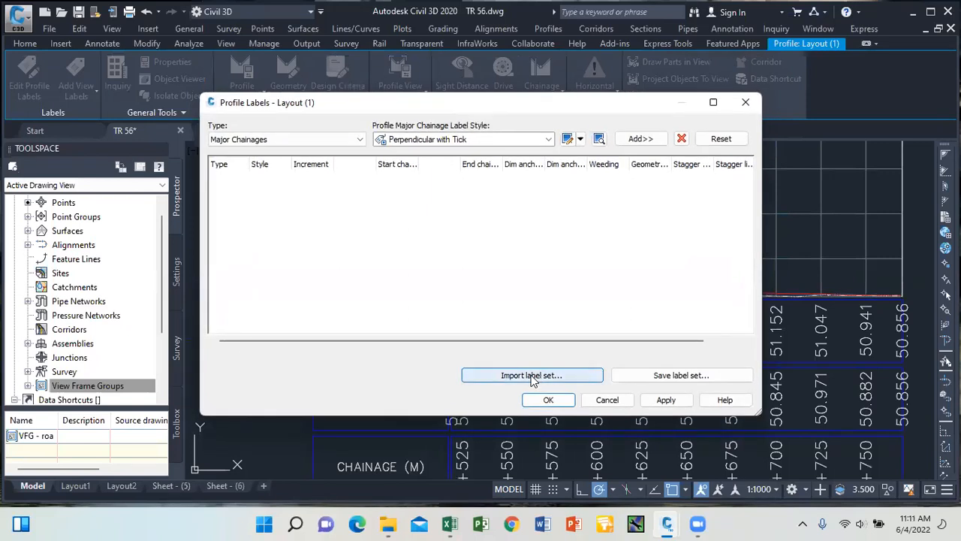
click(532, 376)
click(507, 253)
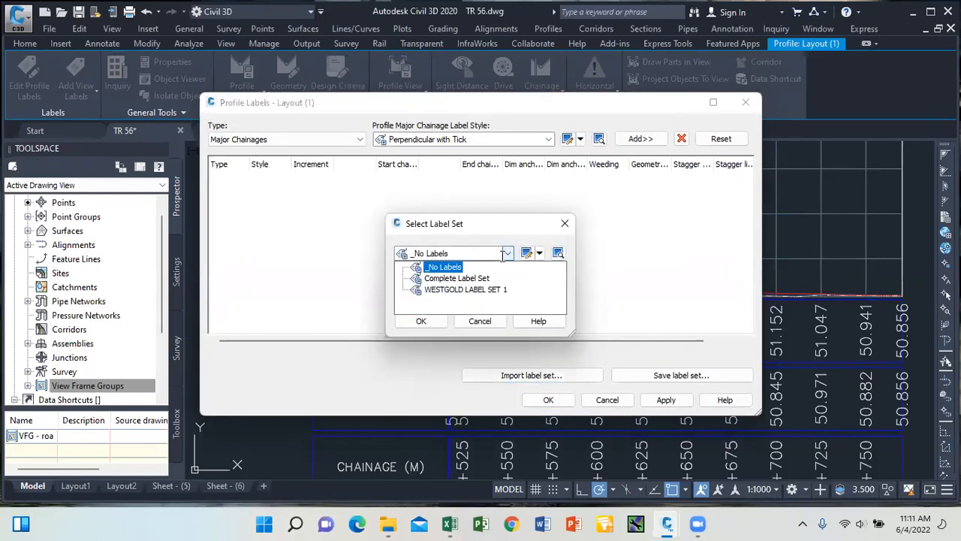
click(473, 289)
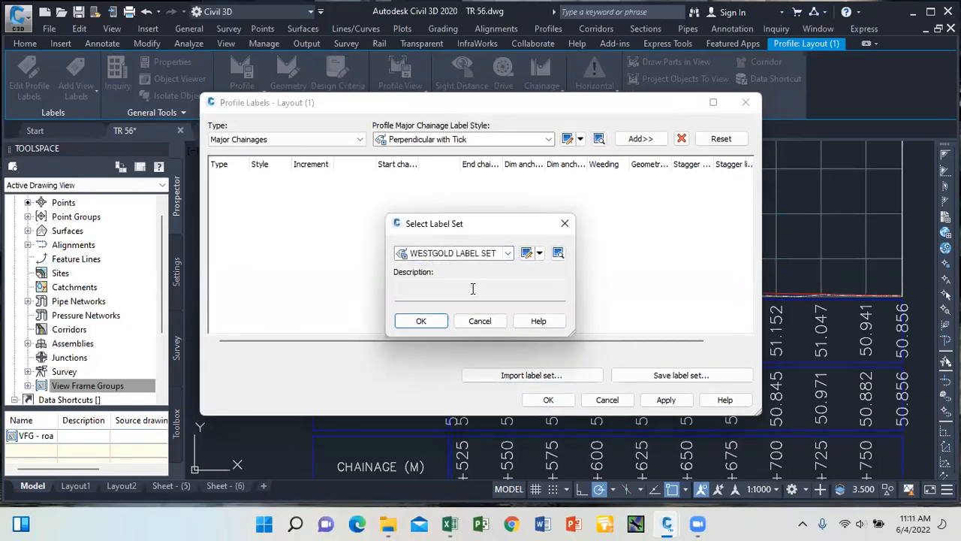
click(432, 320)
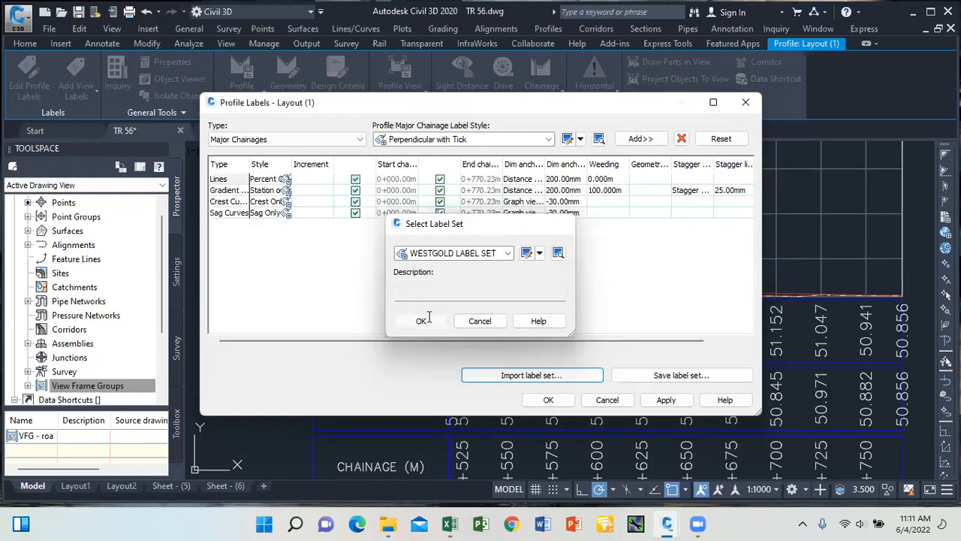
click(541, 401)
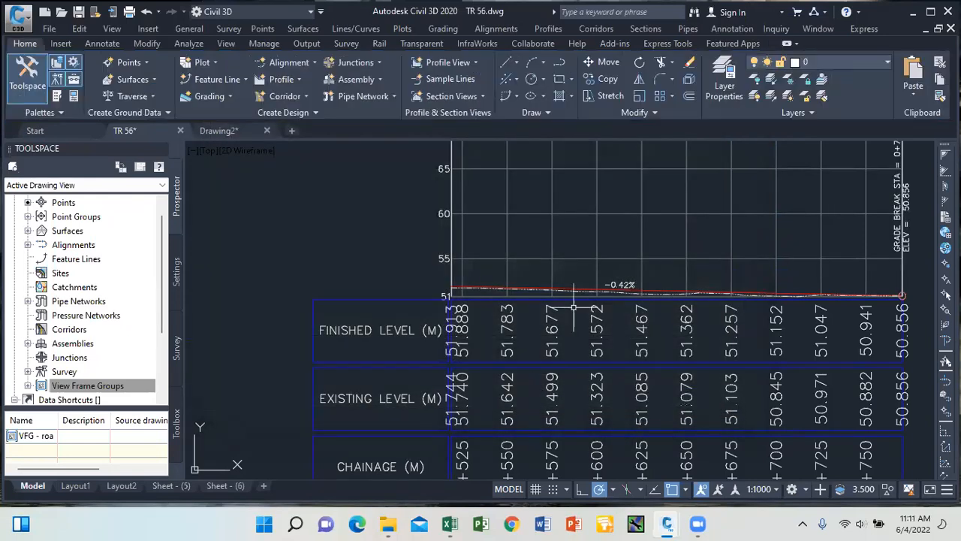
Select the FINISHED LEVEL (M) data band below the profile view.
scroll(573, 308, down, 5)
scroll(512, 285, up, 2)
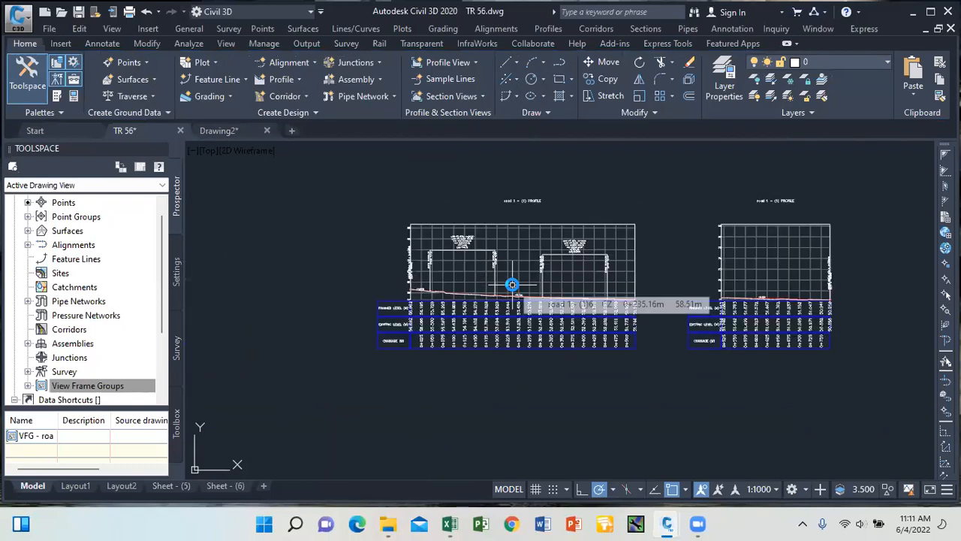
scroll(458, 308, up, 2)
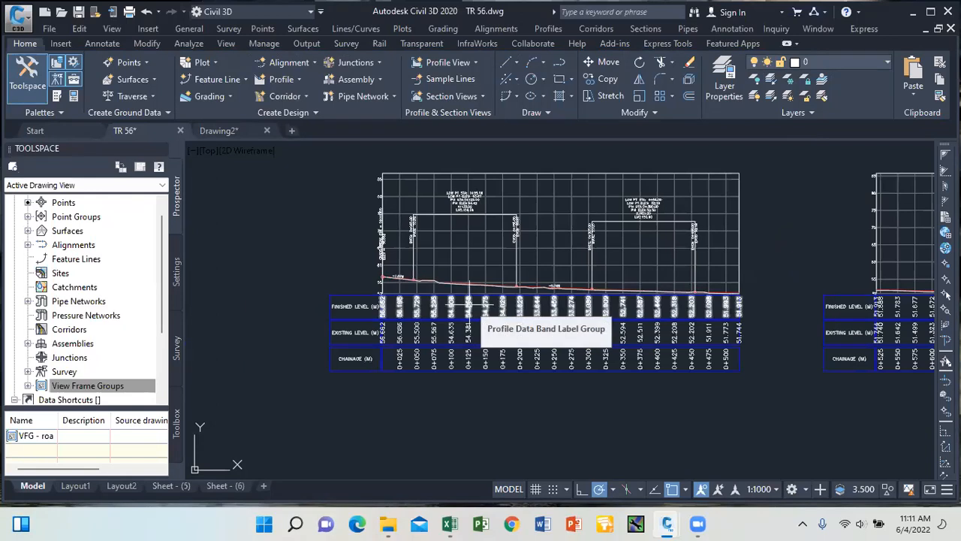
scroll(537, 279, up, 4)
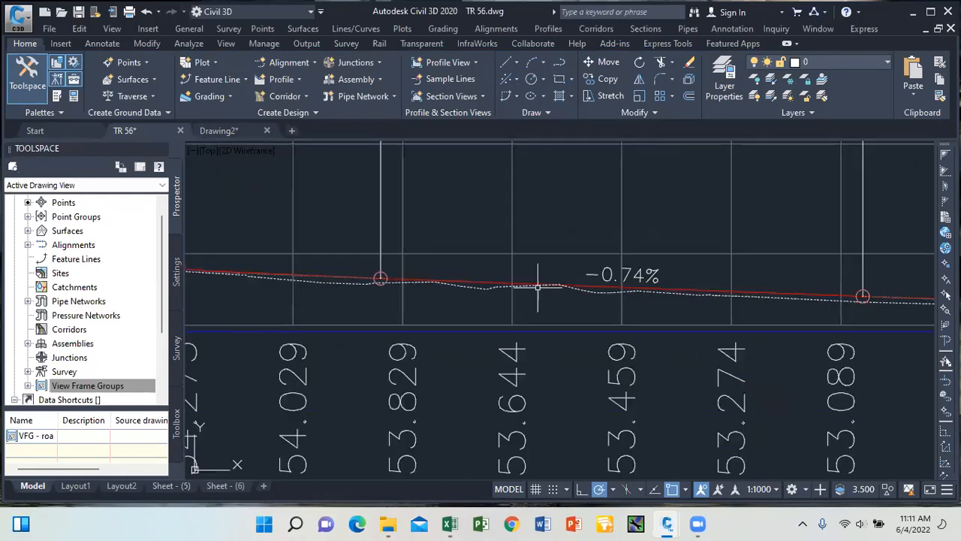
scroll(592, 284, down, 3)
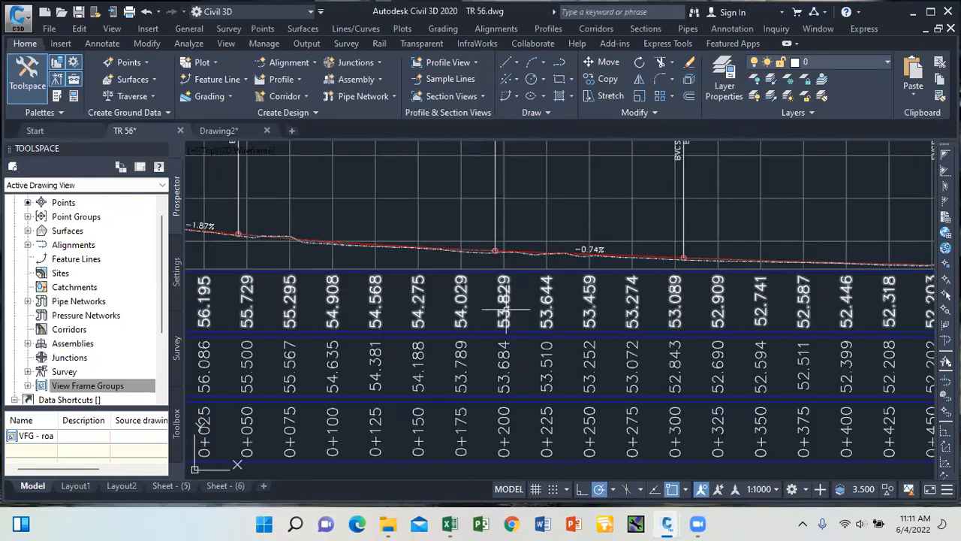
click(544, 284)
scroll(544, 284, down, 8)
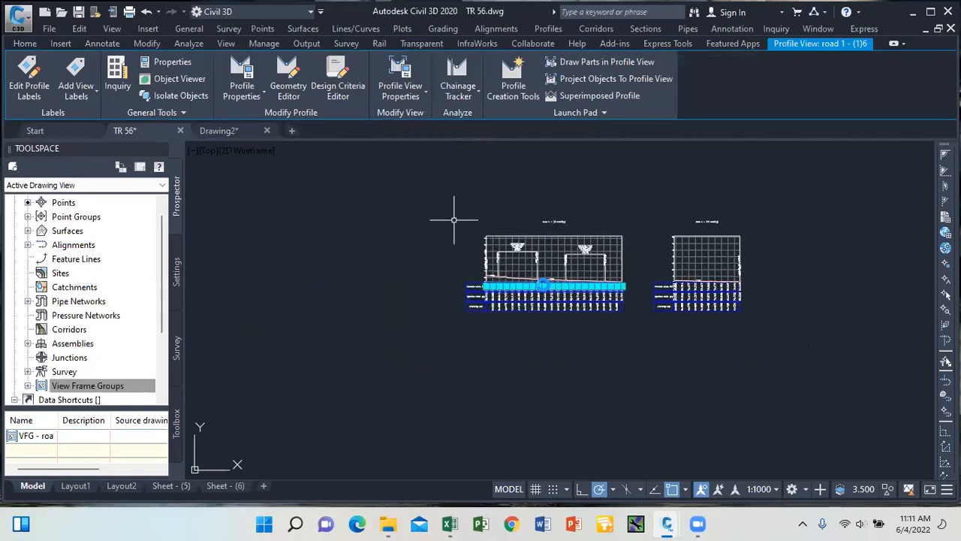
In the band style's Band Details, make the Major Chainage label text red.
right_click(451, 226)
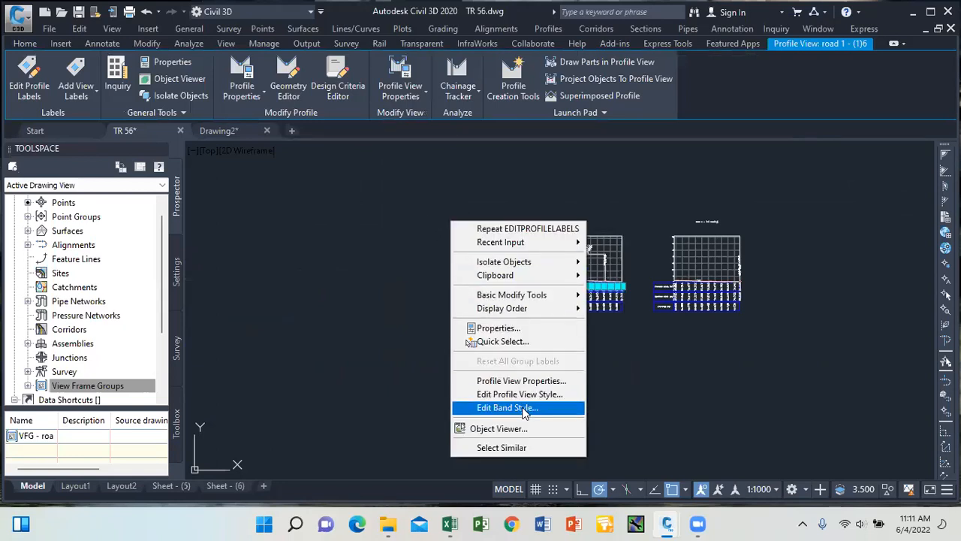
click(507, 407)
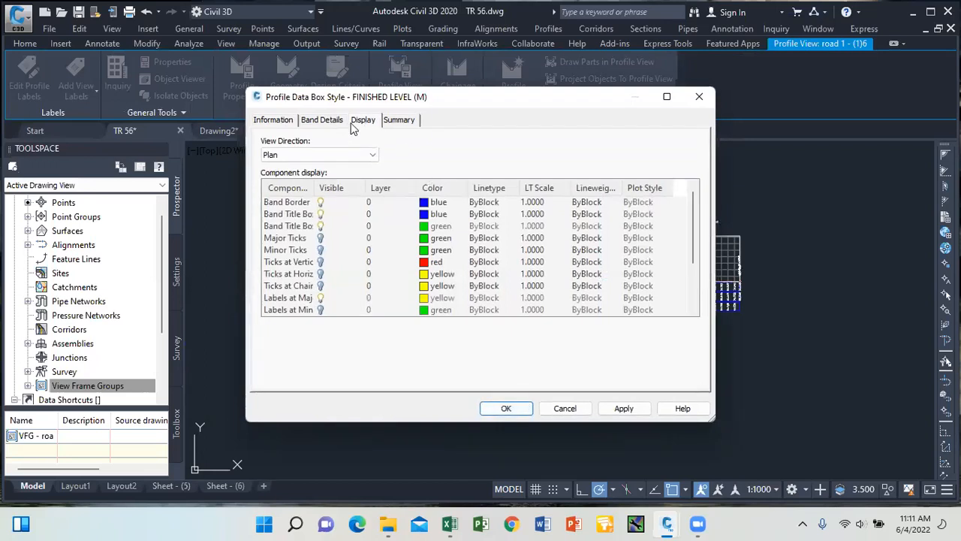
click(323, 120)
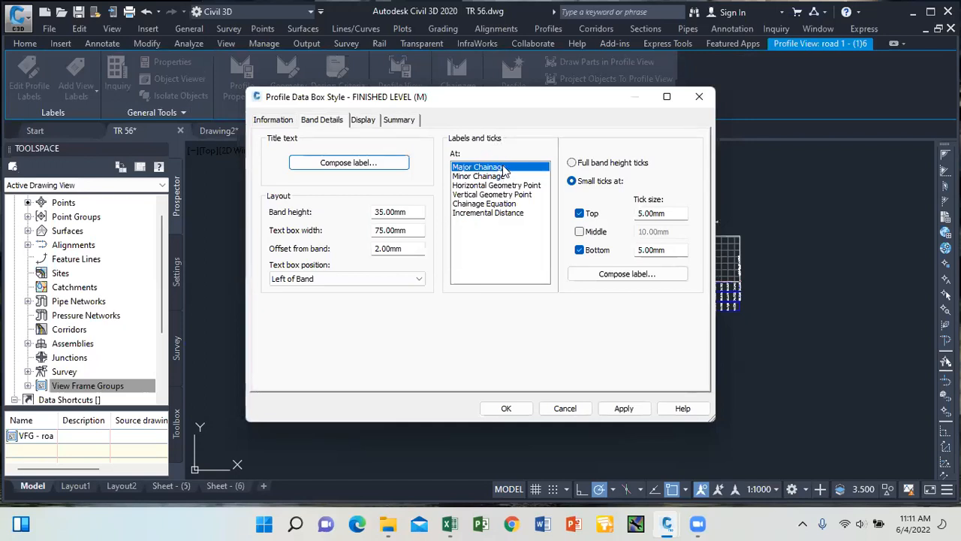
click(627, 274)
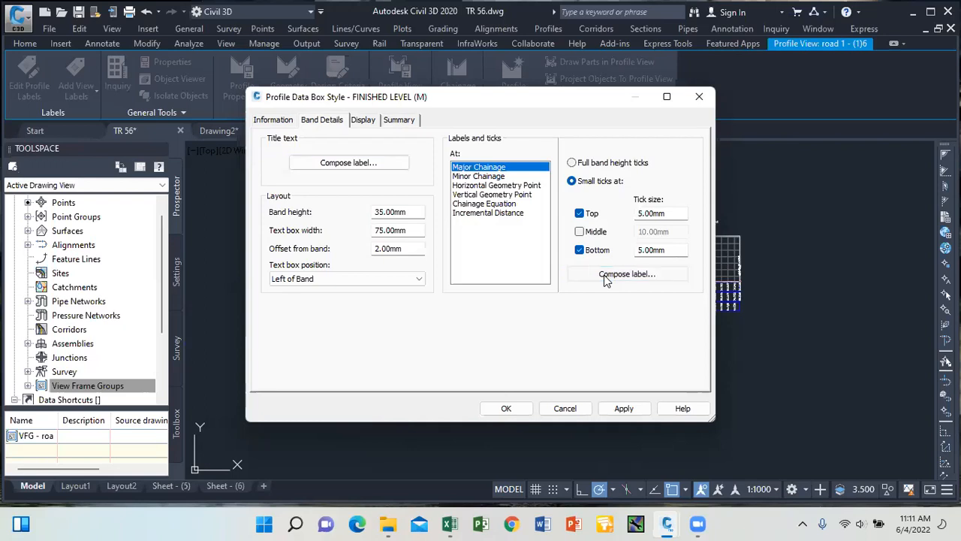
click(494, 333)
click(492, 334)
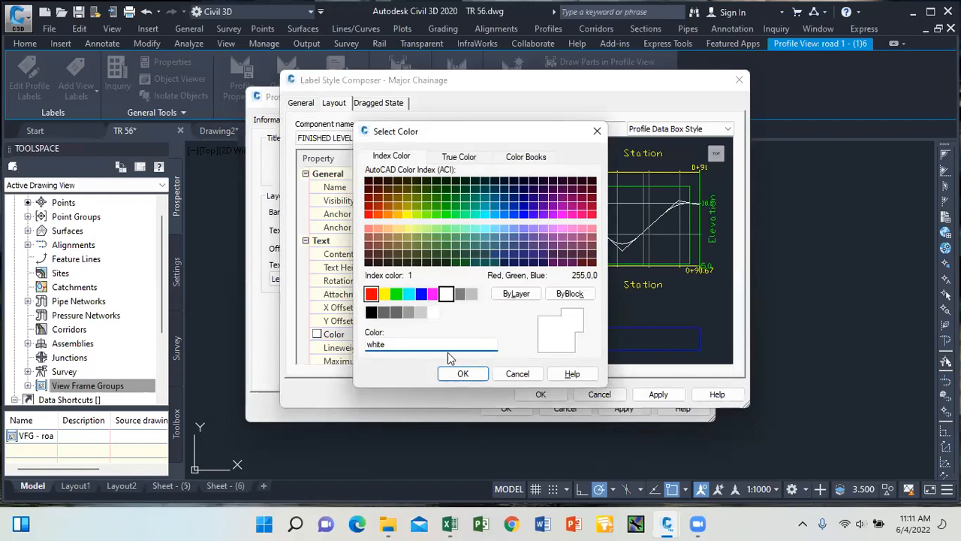
click(463, 373)
click(399, 141)
click(390, 150)
click(660, 394)
click(541, 394)
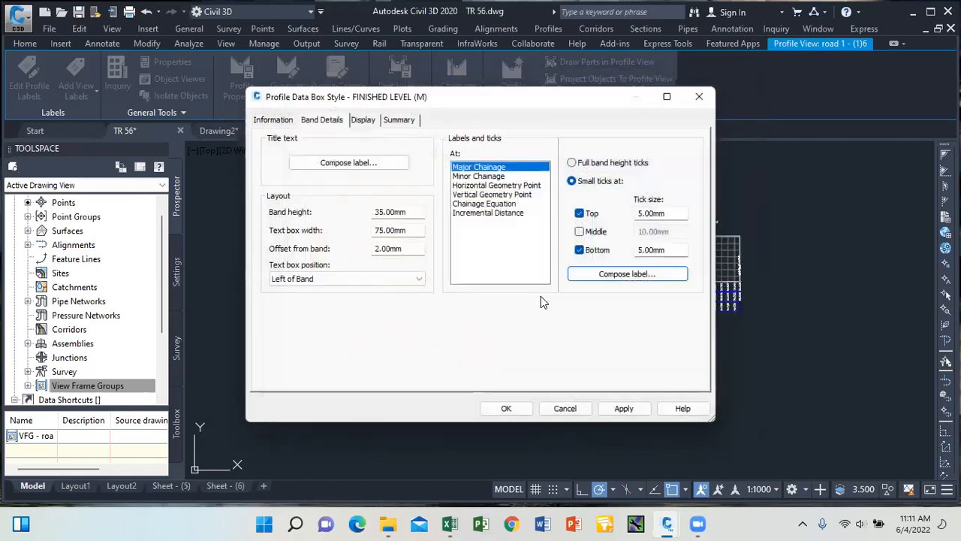
Make the Minor Chainage label text red.
click(495, 178)
click(629, 276)
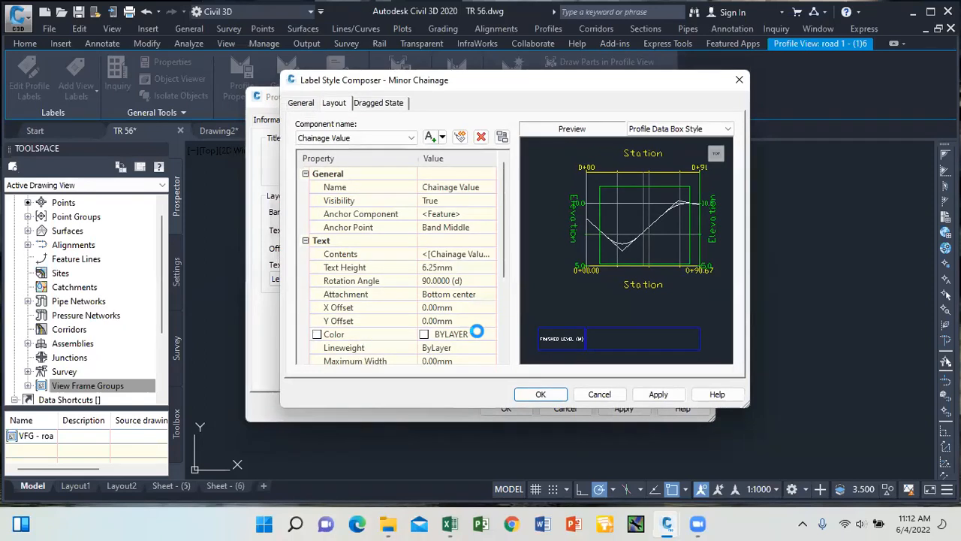
click(488, 334)
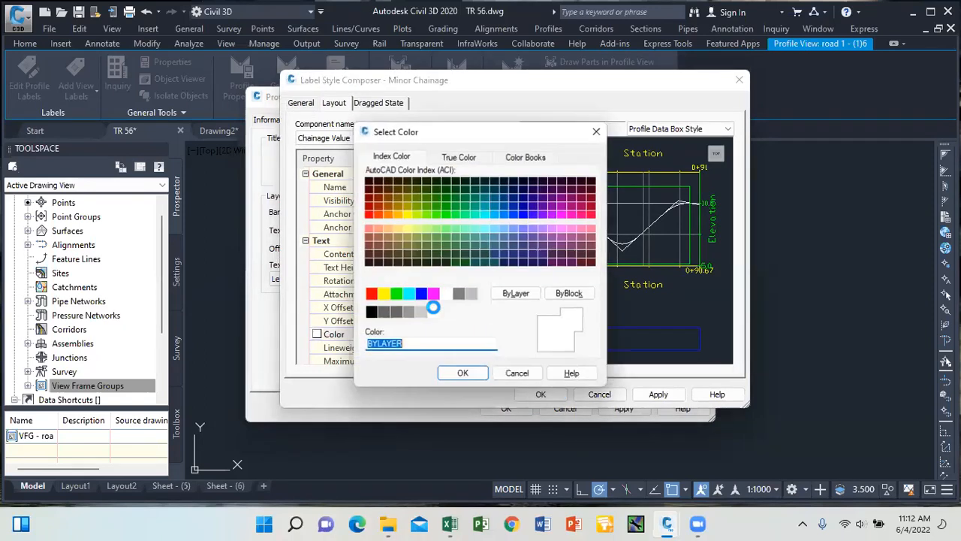
click(371, 294)
click(465, 374)
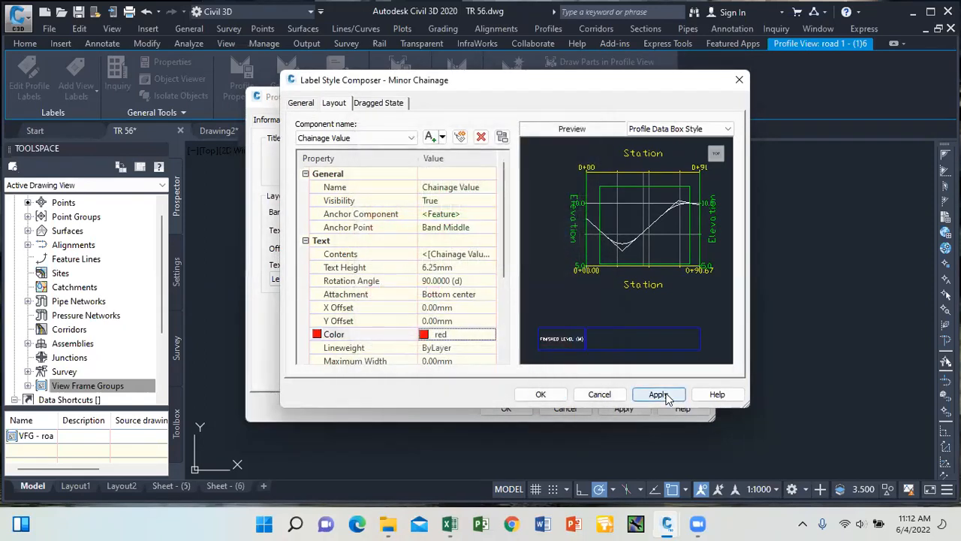
click(541, 395)
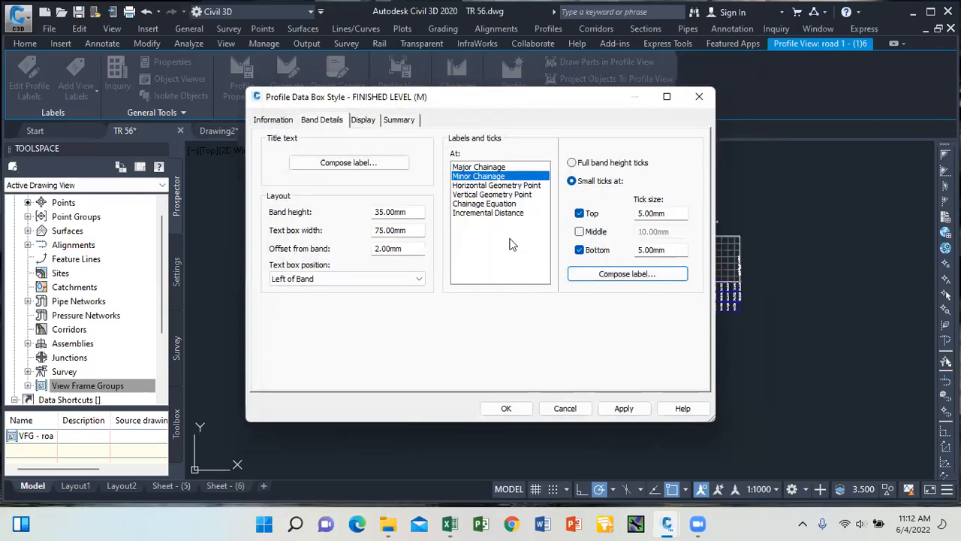
Make the Horizontal Geometry Point label text red.
click(500, 185)
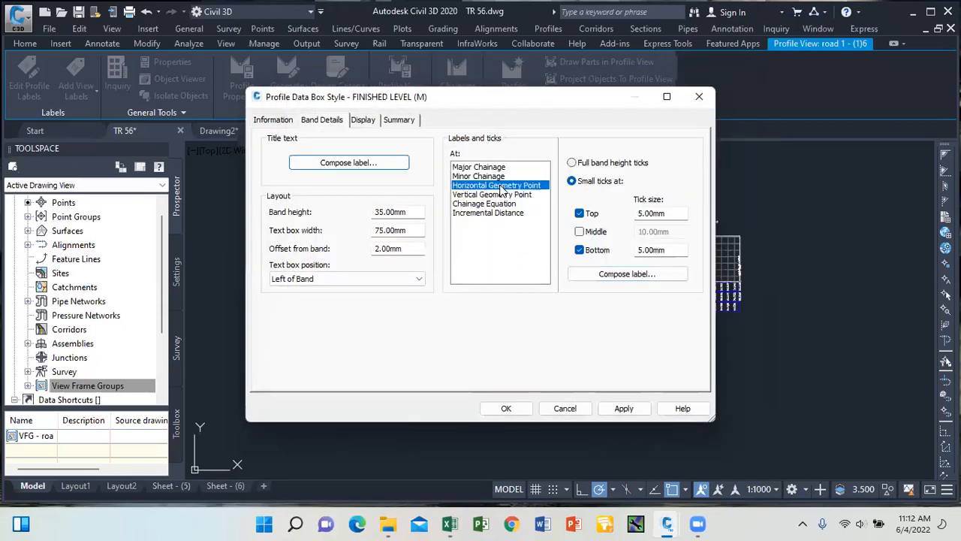
click(617, 275)
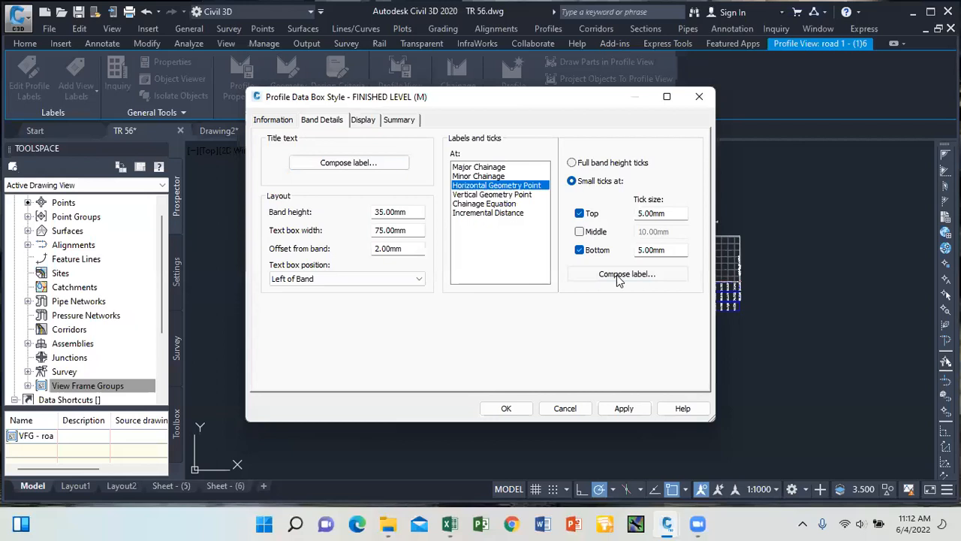
click(480, 334)
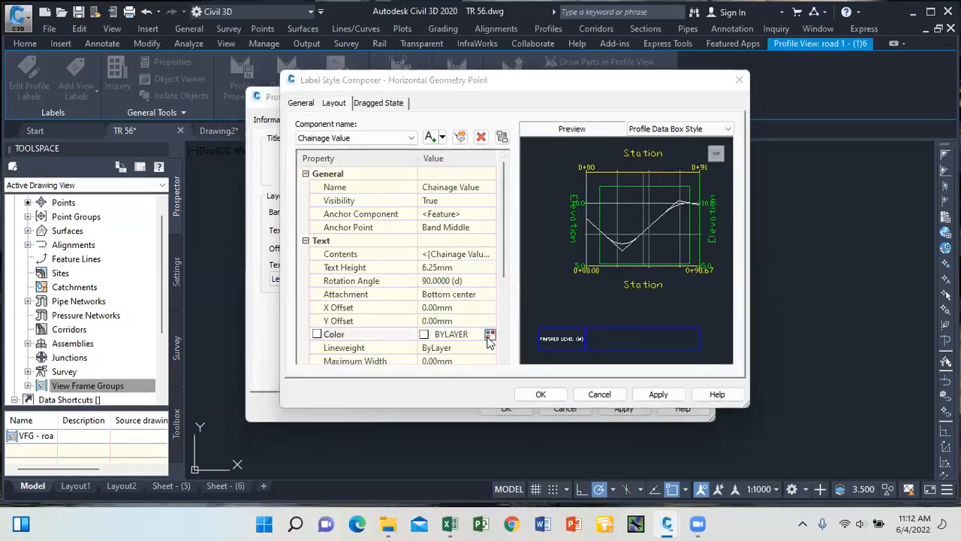
click(491, 334)
click(371, 293)
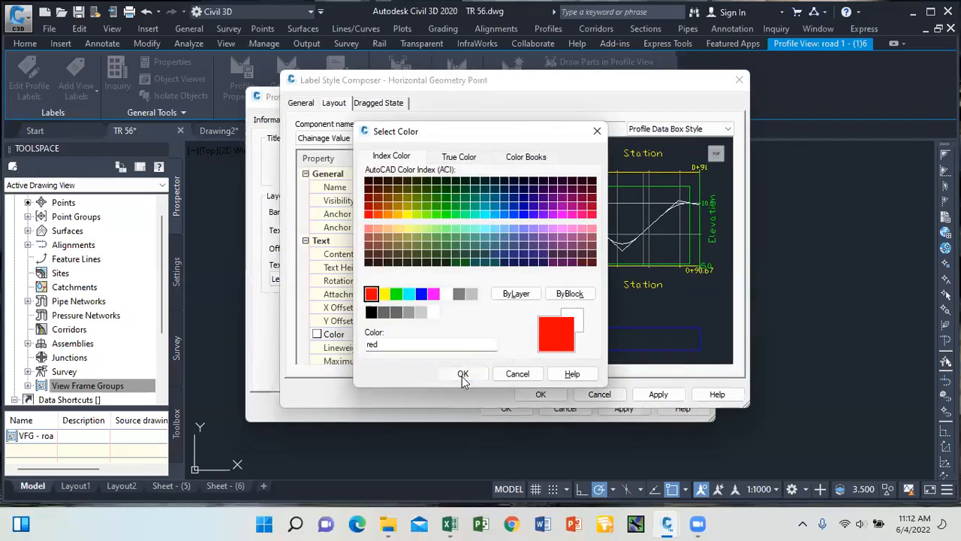
click(462, 373)
click(541, 394)
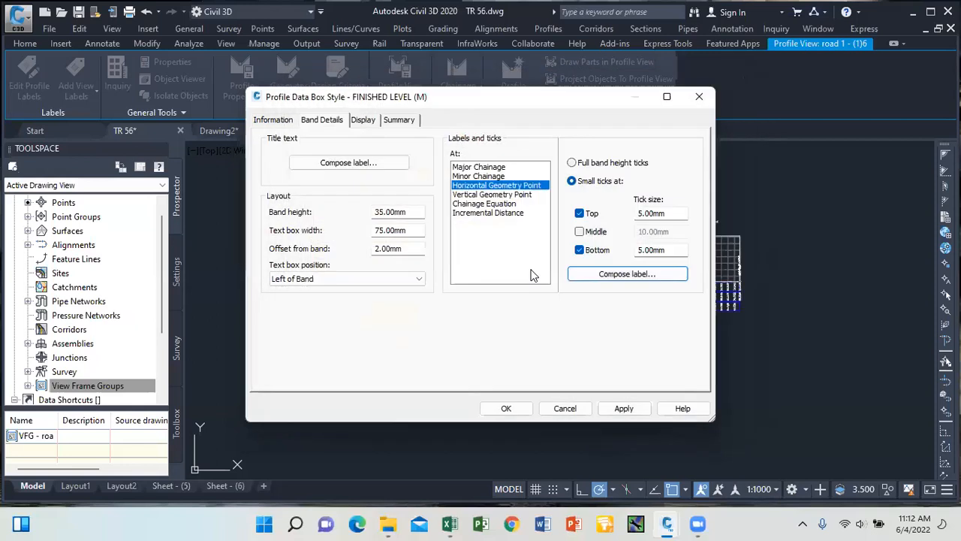
Make the Vertical Geometry Point label text red and save the band style.
click(496, 194)
click(597, 273)
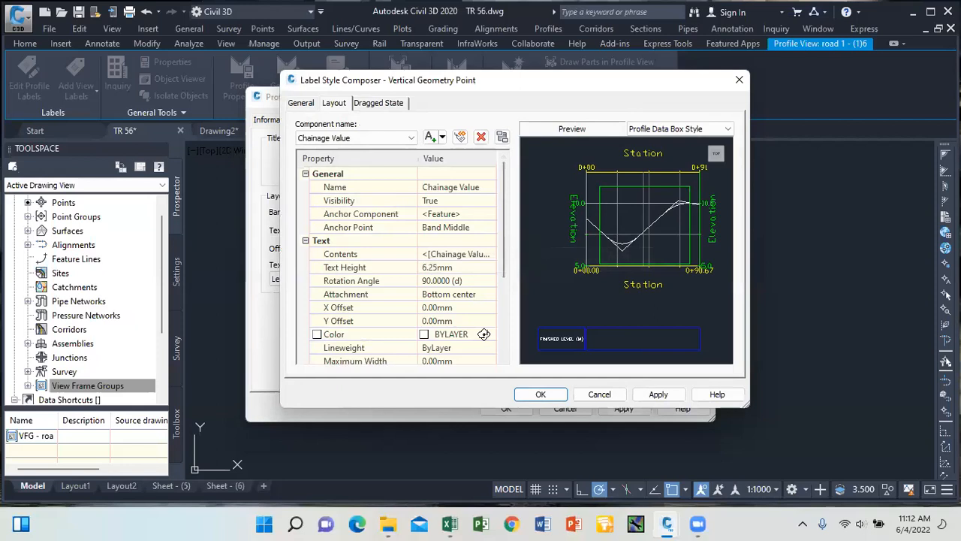
click(485, 335)
click(371, 293)
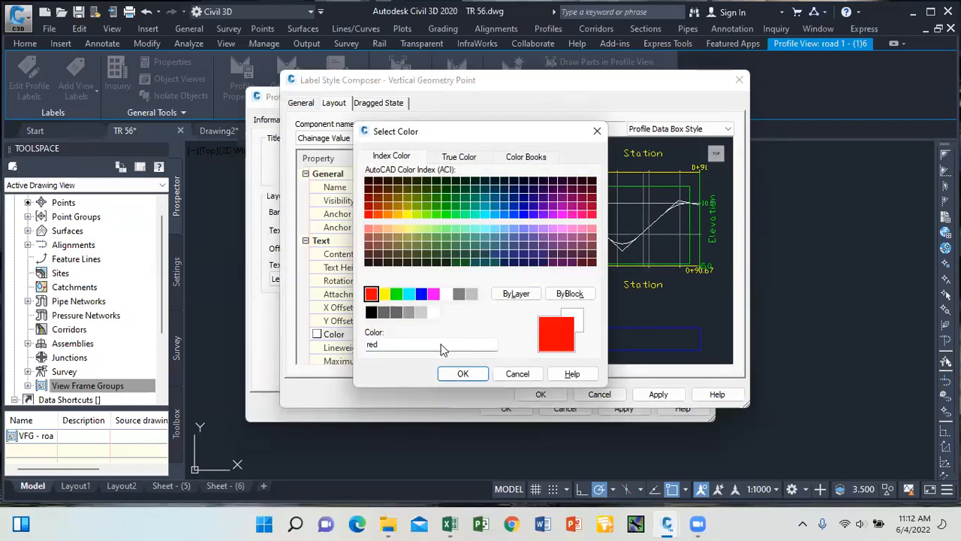
click(463, 374)
click(546, 393)
click(507, 408)
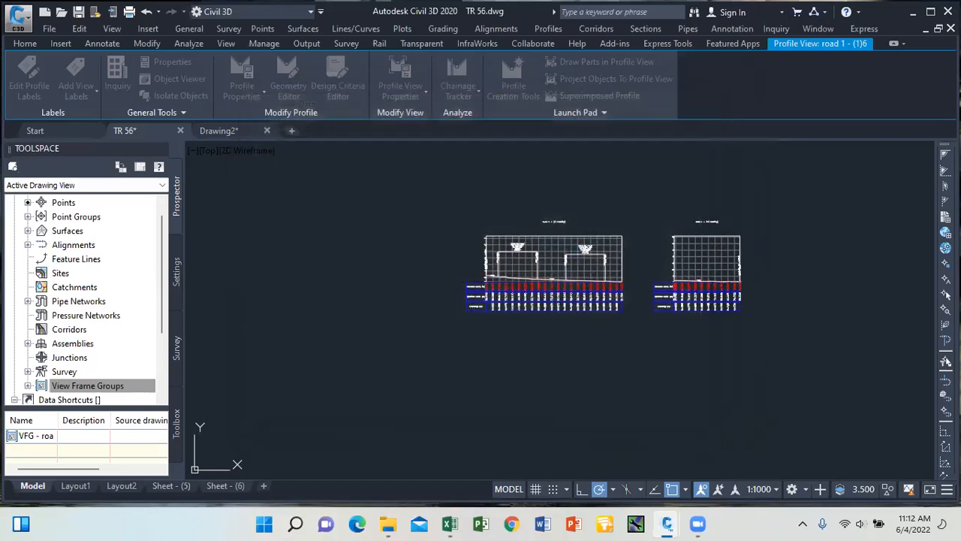
Select the left road 1 profile view and open its Profile View Properties.
scroll(571, 285, up, 4)
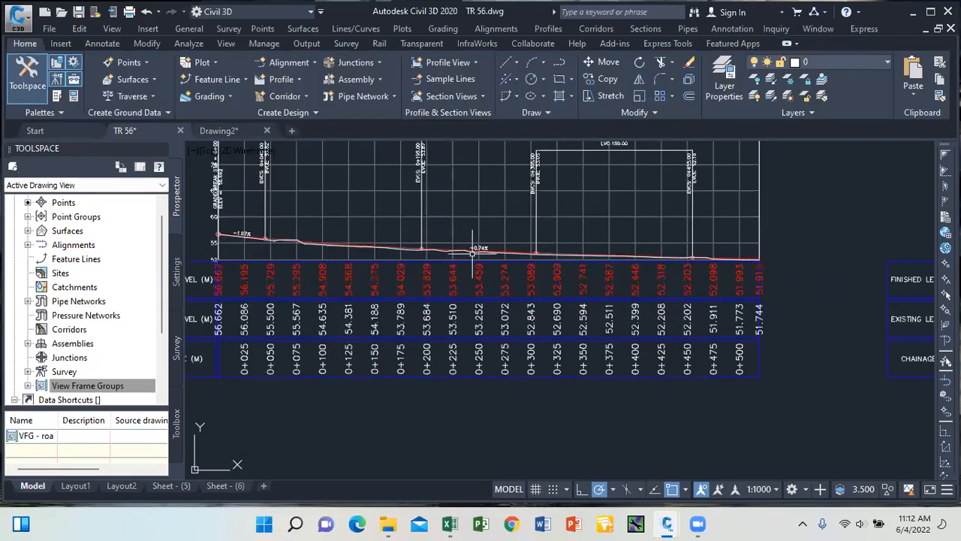
scroll(508, 268, down, 4)
scroll(508, 267, down, 2)
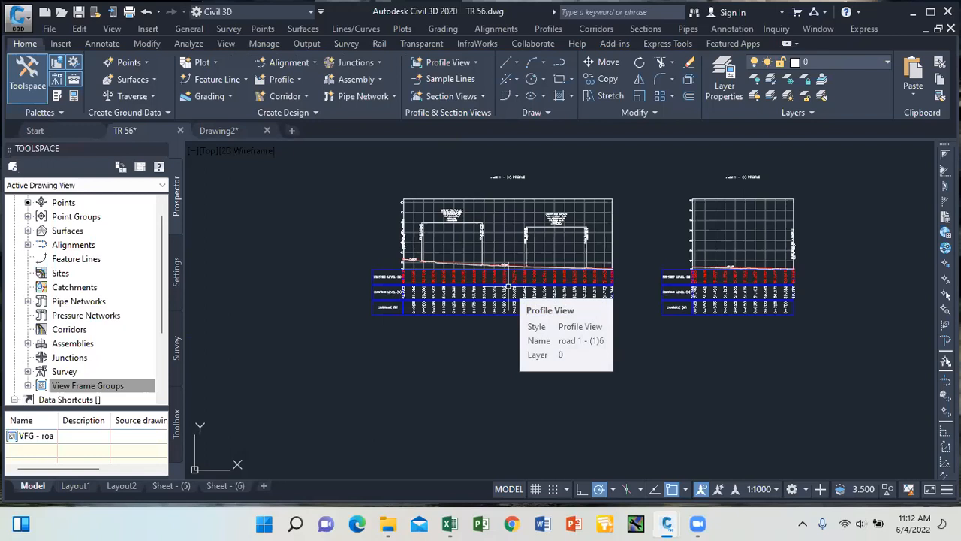
click(415, 201)
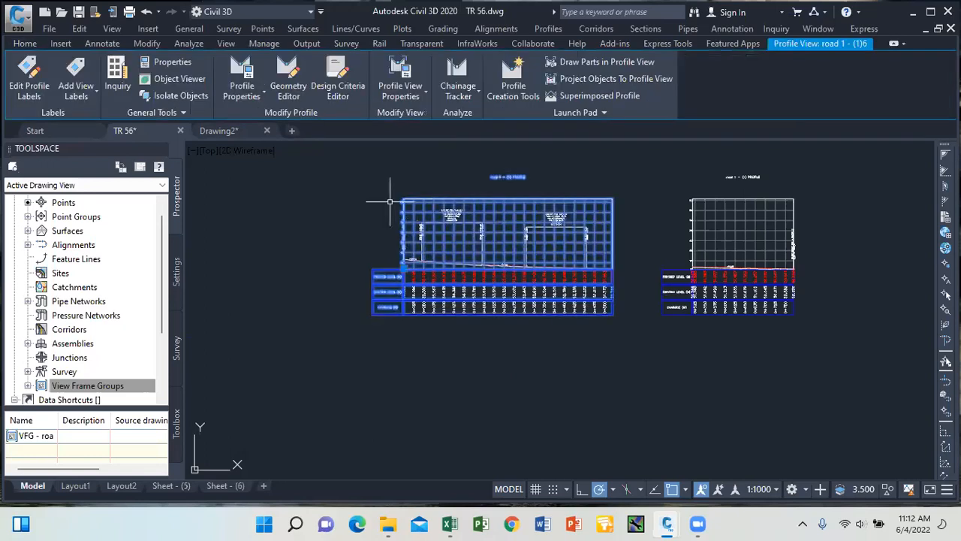
click(423, 92)
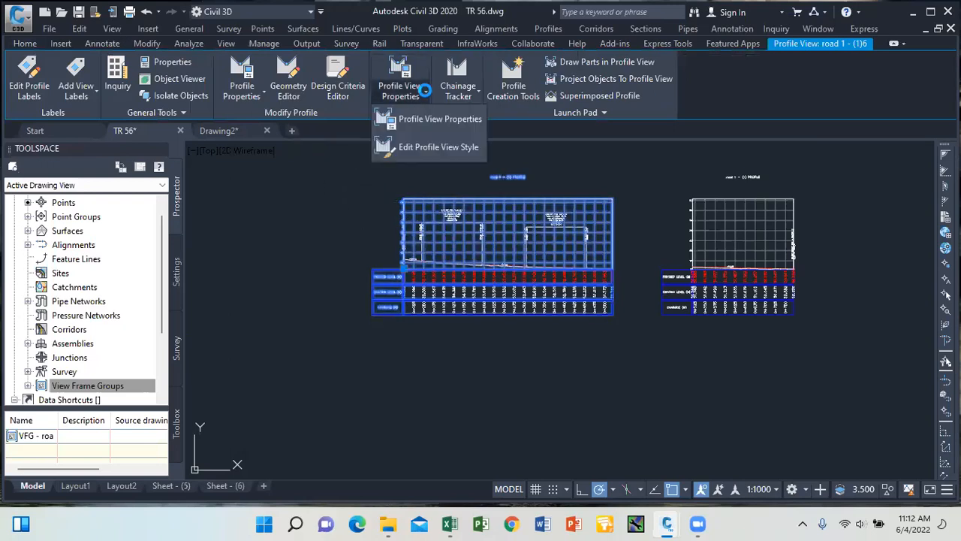
click(427, 120)
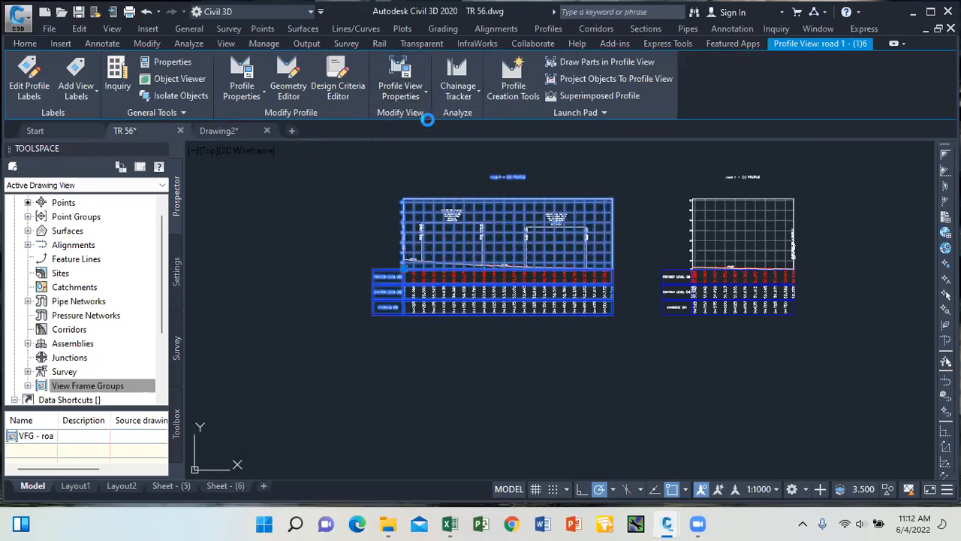
Save the finished level, existing level and chainage bands as a new band set, VICTOR BAND SET.
click(284, 73)
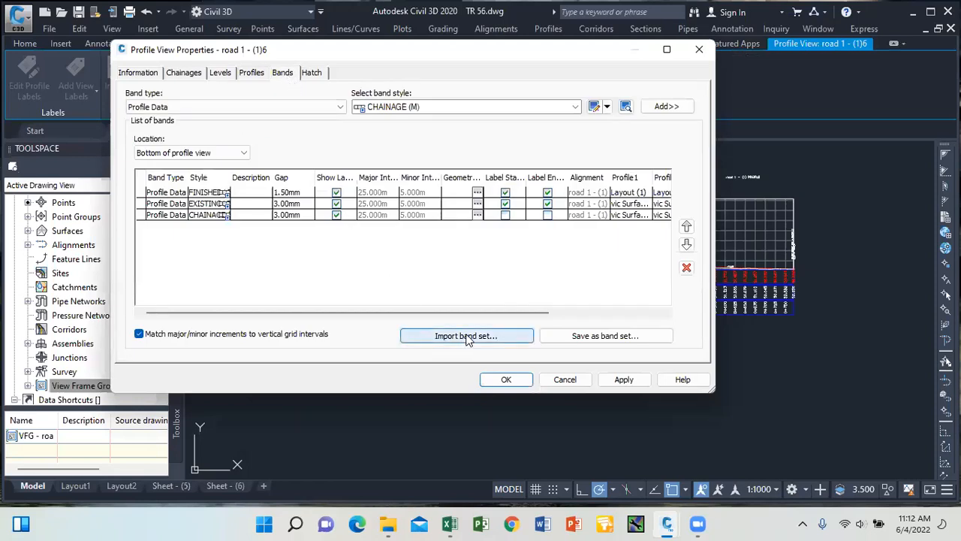
click(593, 338)
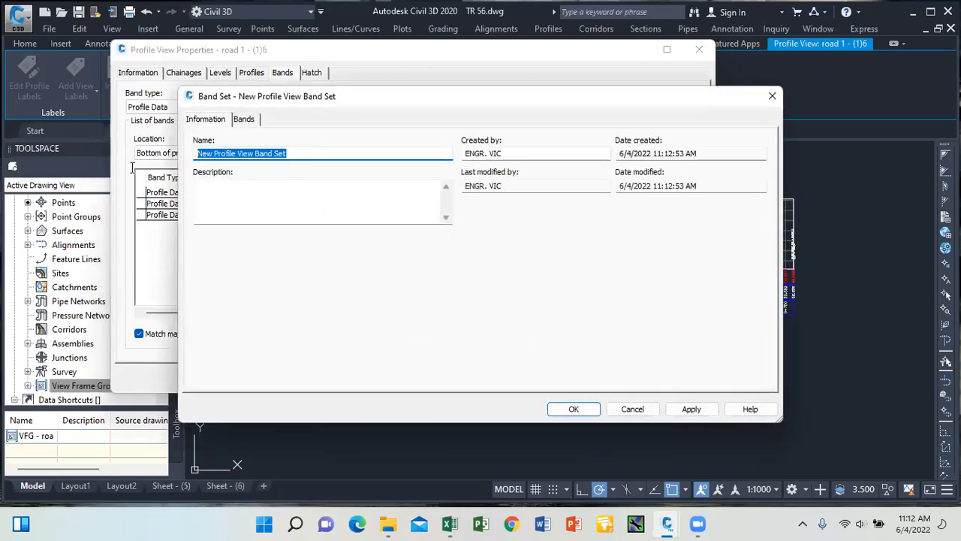
text(VICTOR BAND SET)
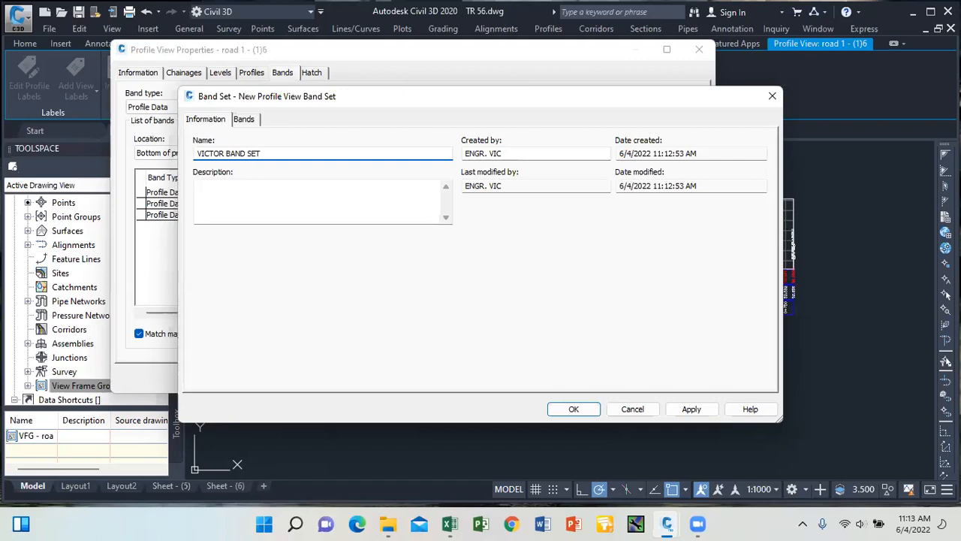
click(686, 409)
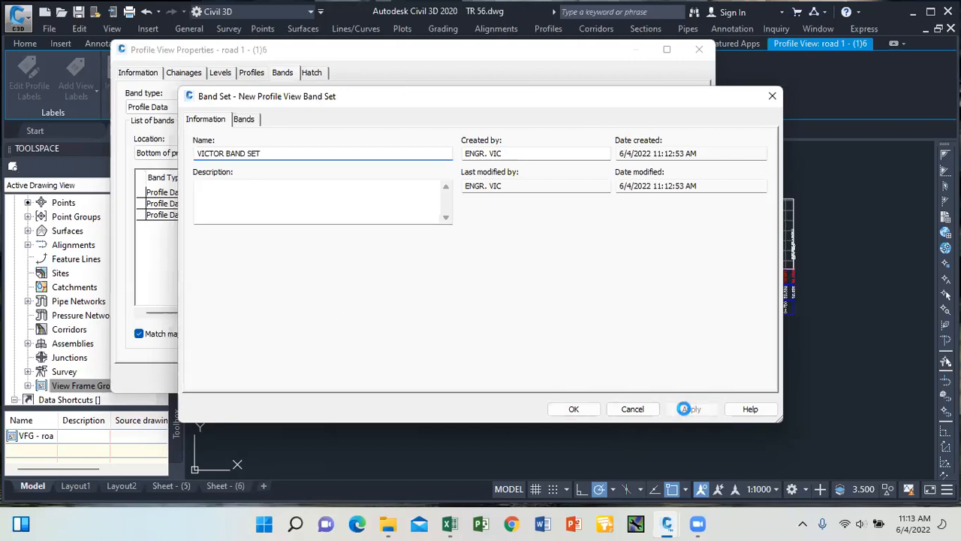
click(574, 410)
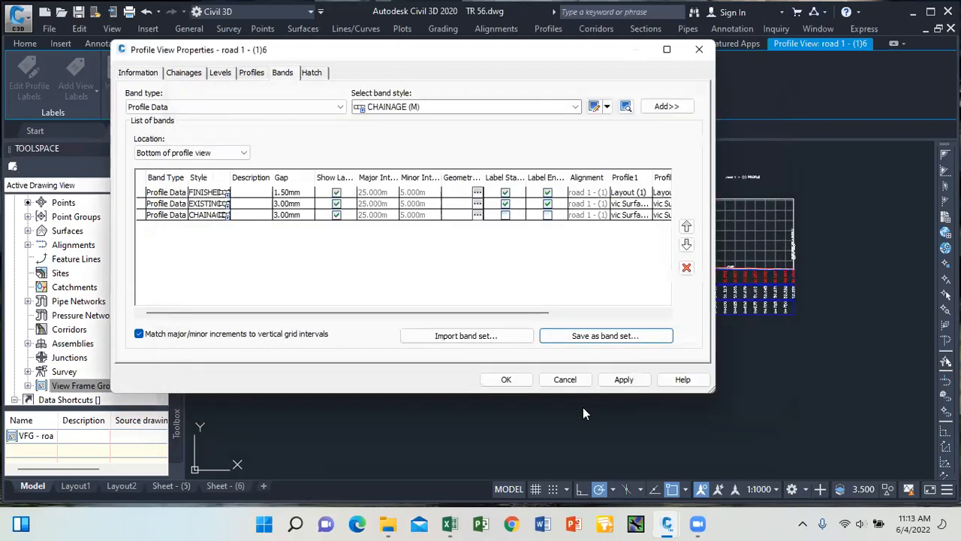
click(623, 379)
click(506, 379)
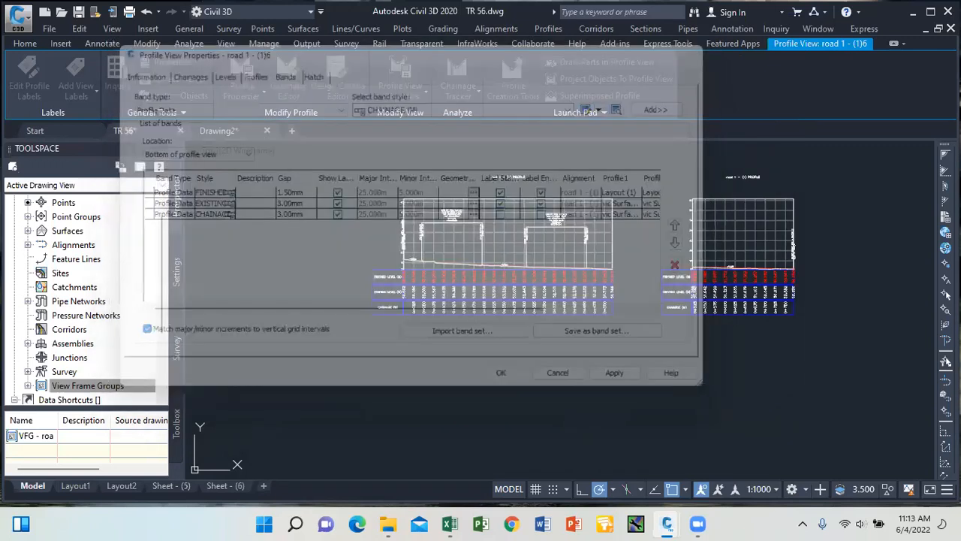
Select the Layout (1) profile line and bring up its options.
key(Escape)
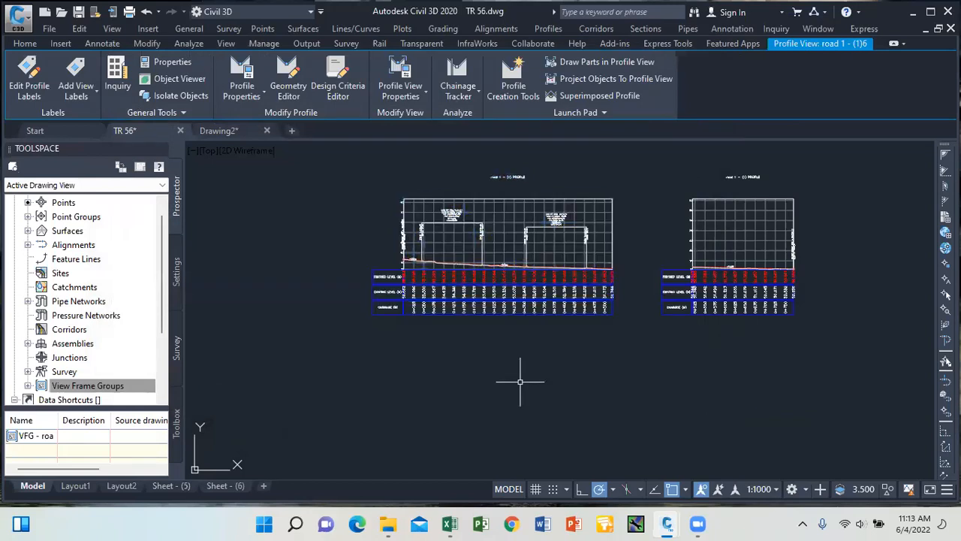
scroll(468, 223, up, 4)
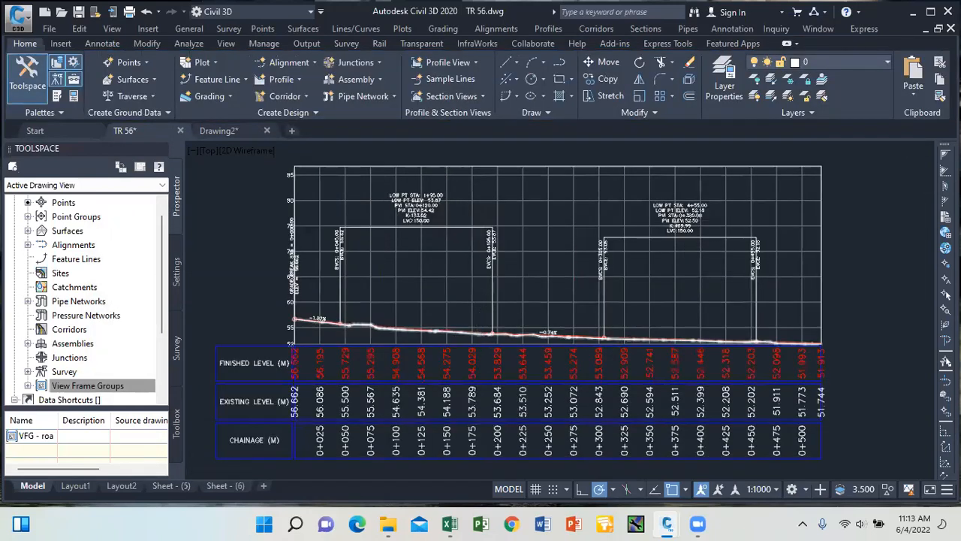
scroll(485, 324, up, 6)
click(480, 330)
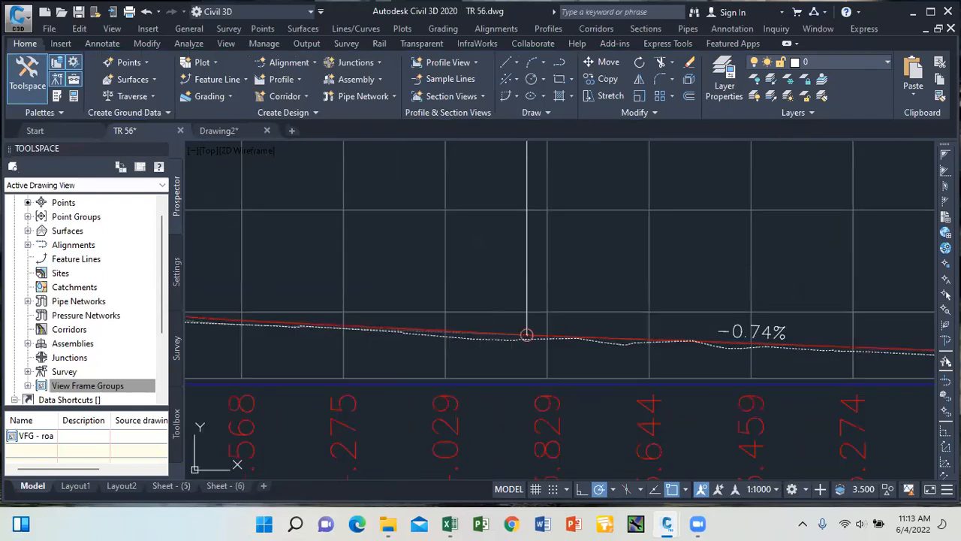
right_click(403, 231)
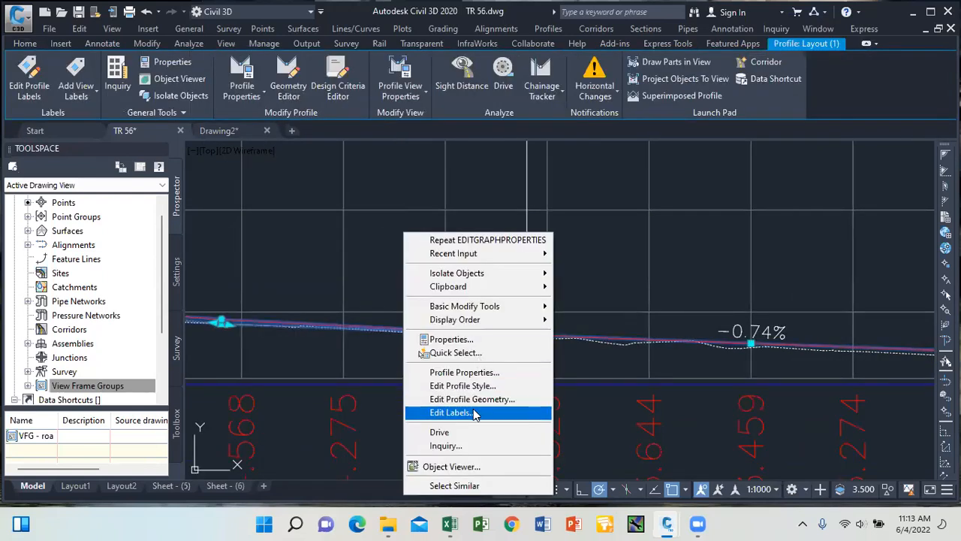
From Edit Labels, save the Layout (1) labels as a new set named VICTOR LABEL SET.
click(462, 411)
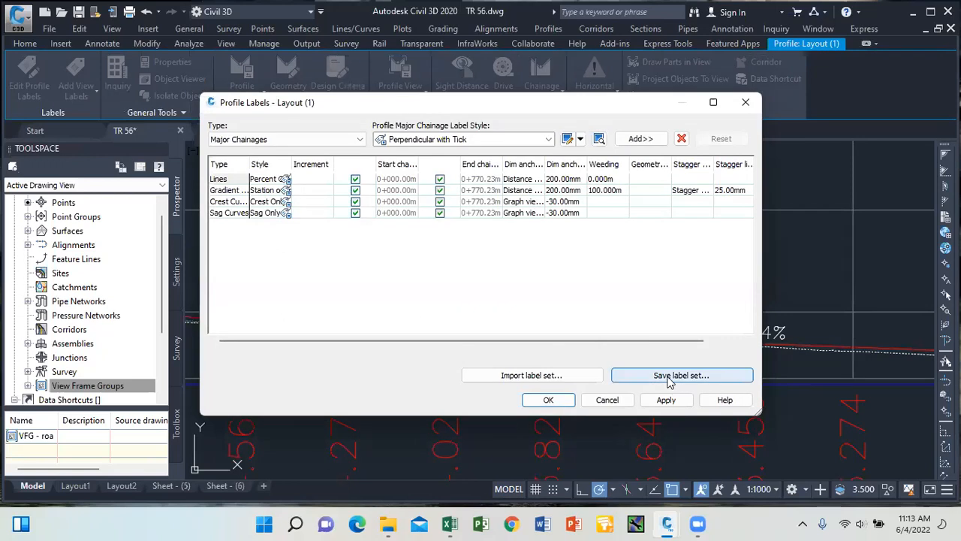
click(668, 379)
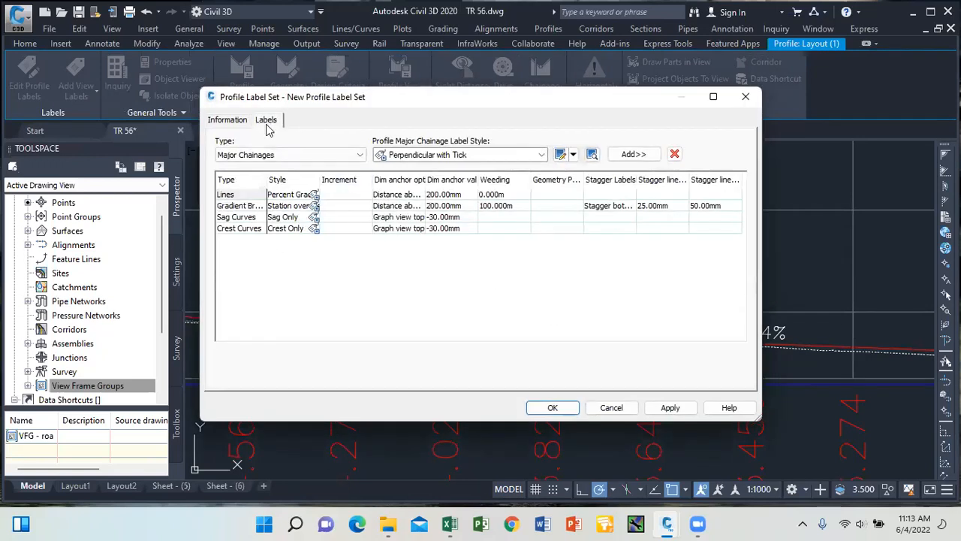
click(665, 410)
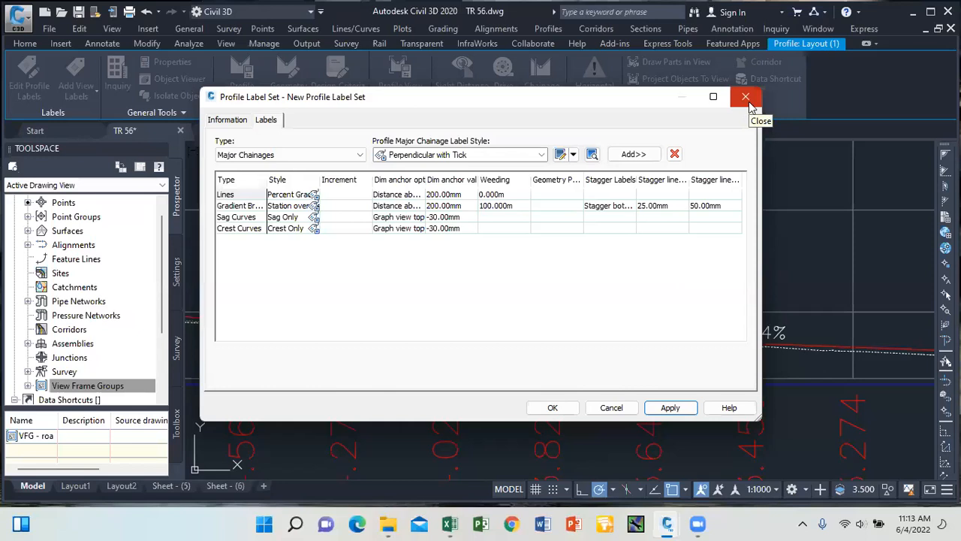
click(236, 120)
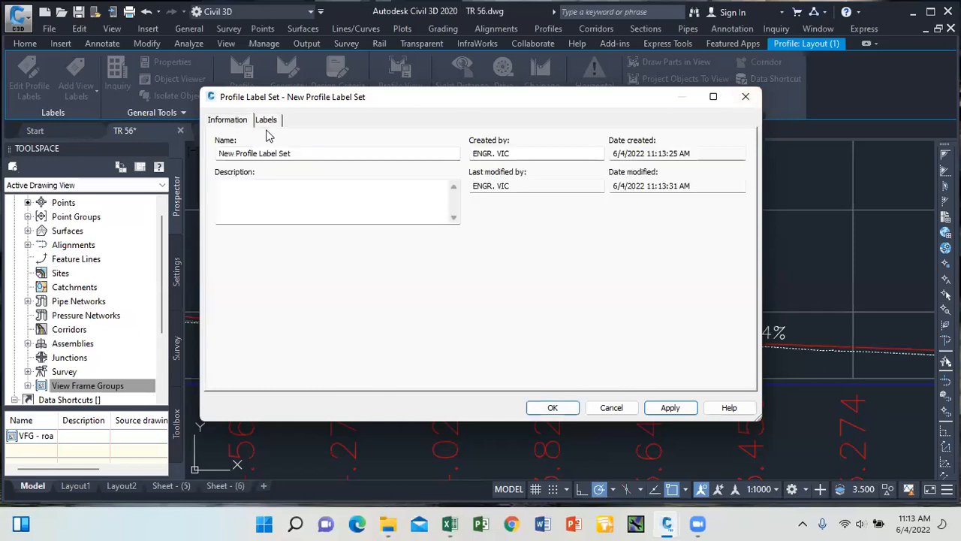
drag(299, 155, 144, 153)
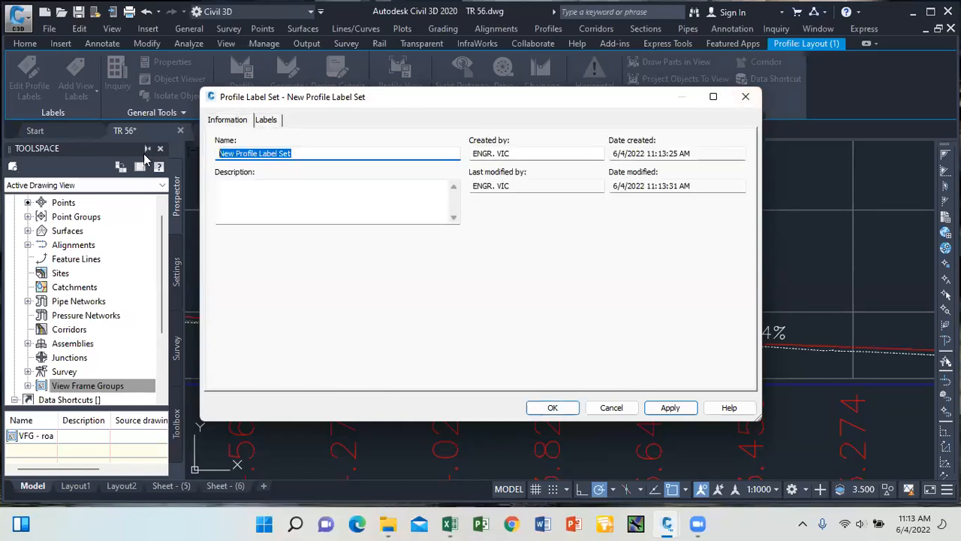
text(VICTOR LABEL SET)
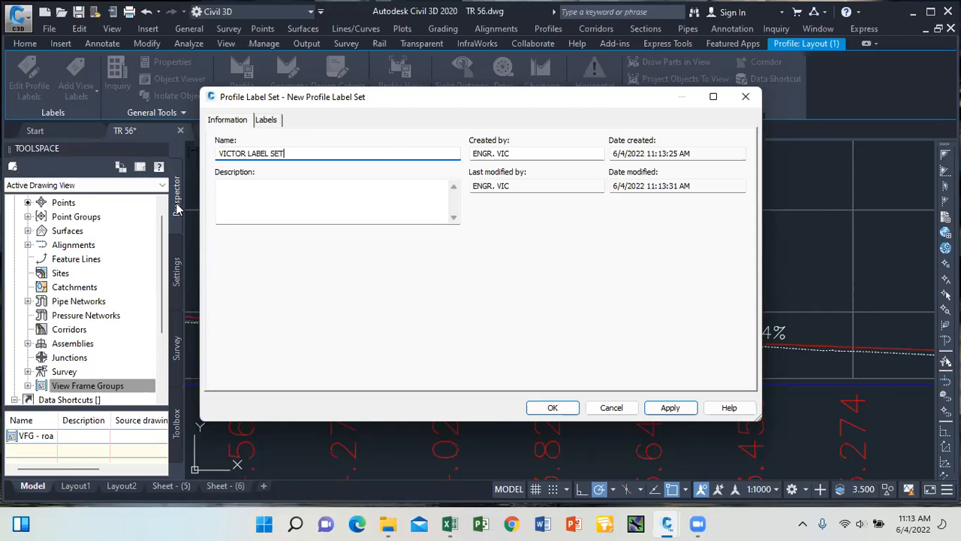
click(670, 407)
click(553, 407)
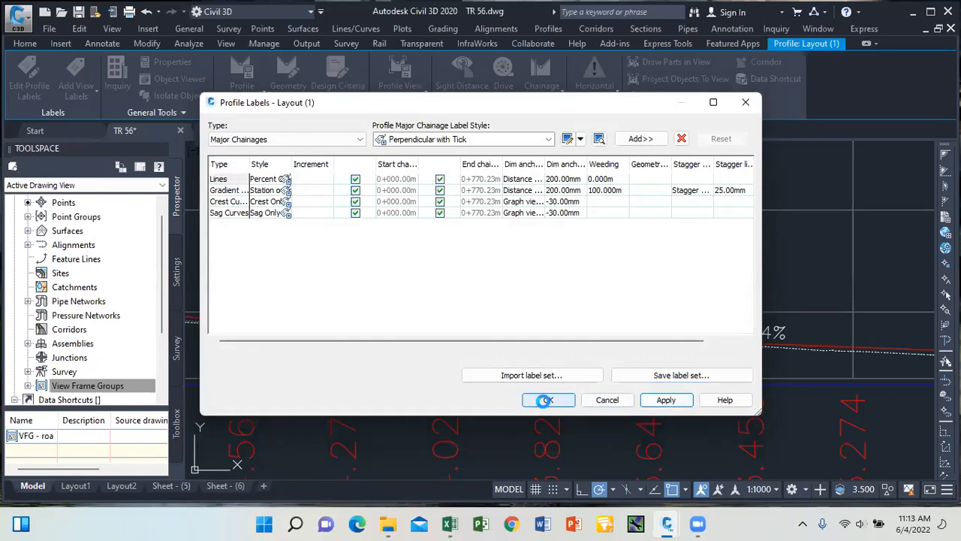
click(548, 399)
key(Escape)
scroll(497, 276, down, 10)
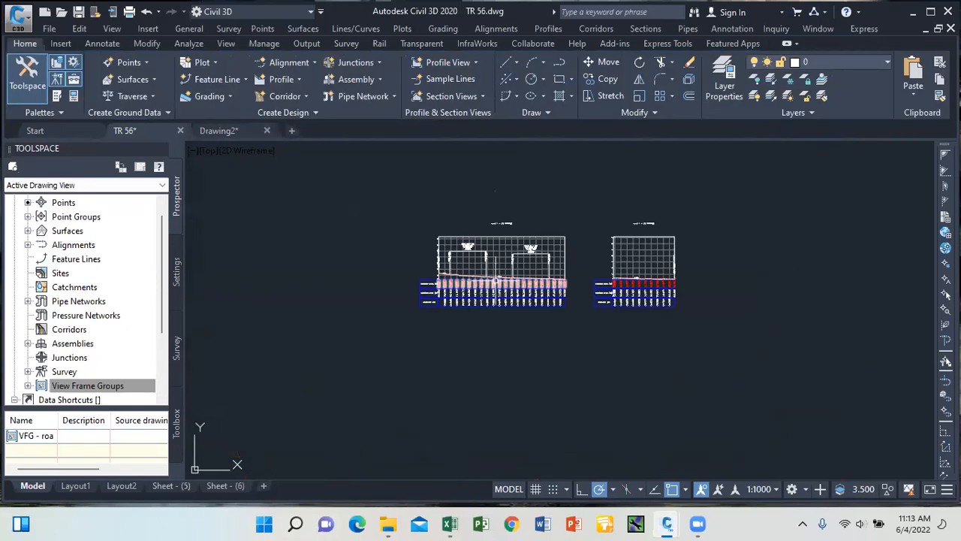
Save the drawing, then select left profile view road 1 - (1)6 and show its property choices.
key(ctrl+s)
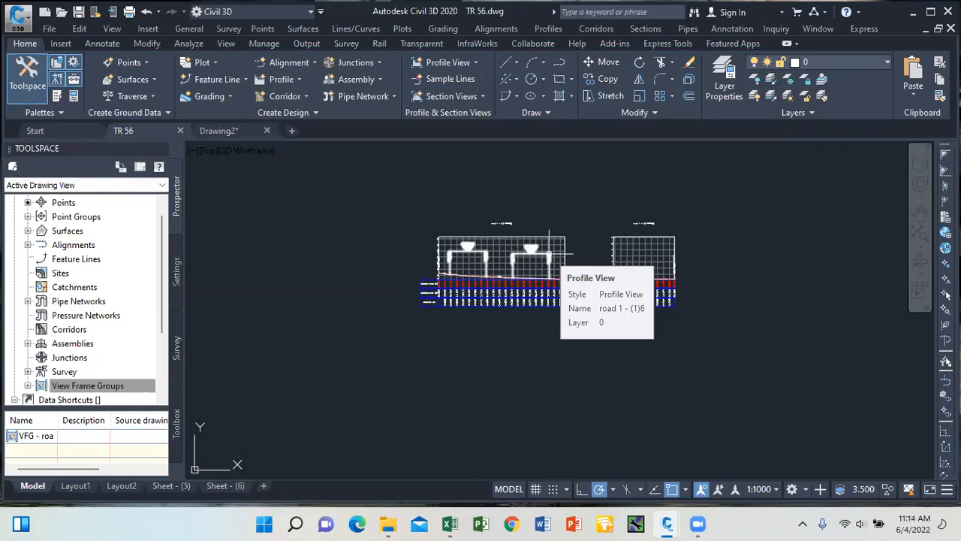
click(501, 238)
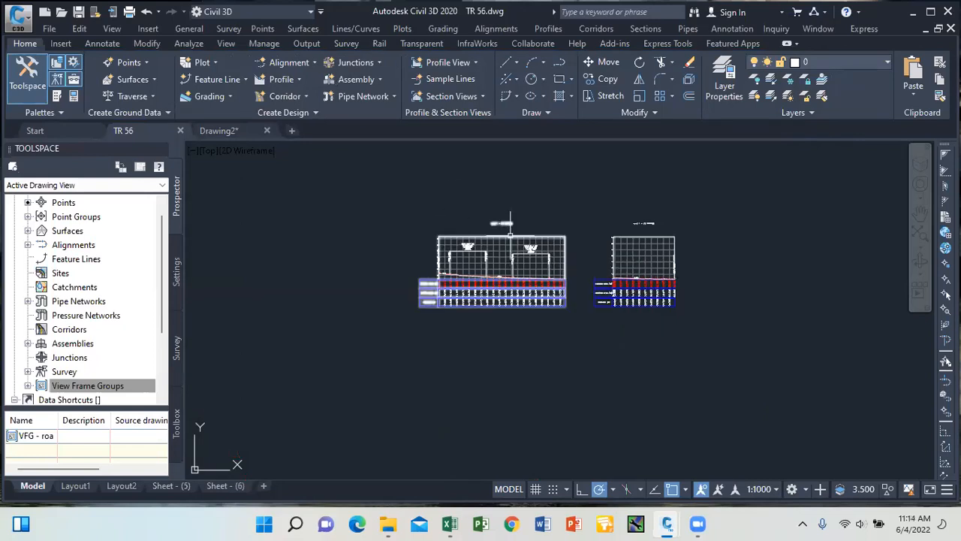
right_click(428, 211)
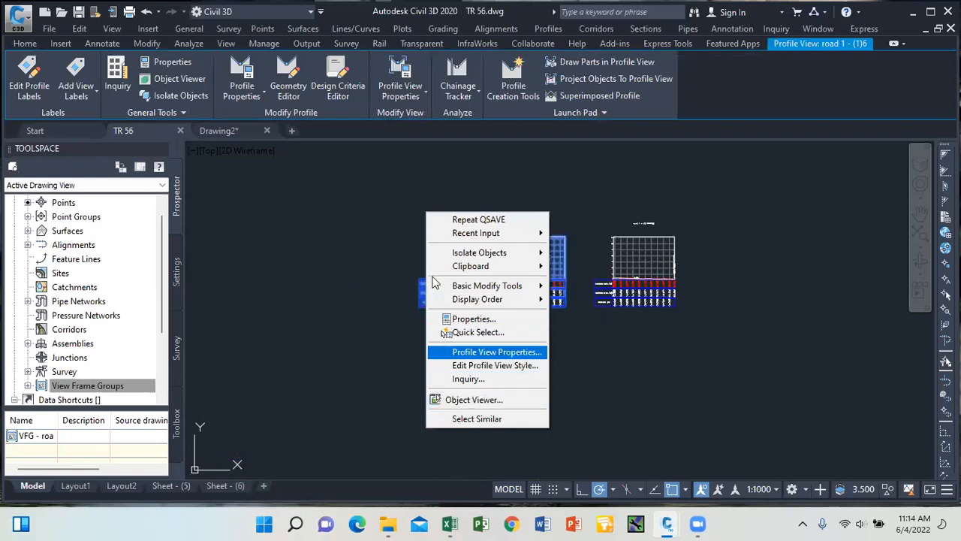
click(426, 281)
click(409, 94)
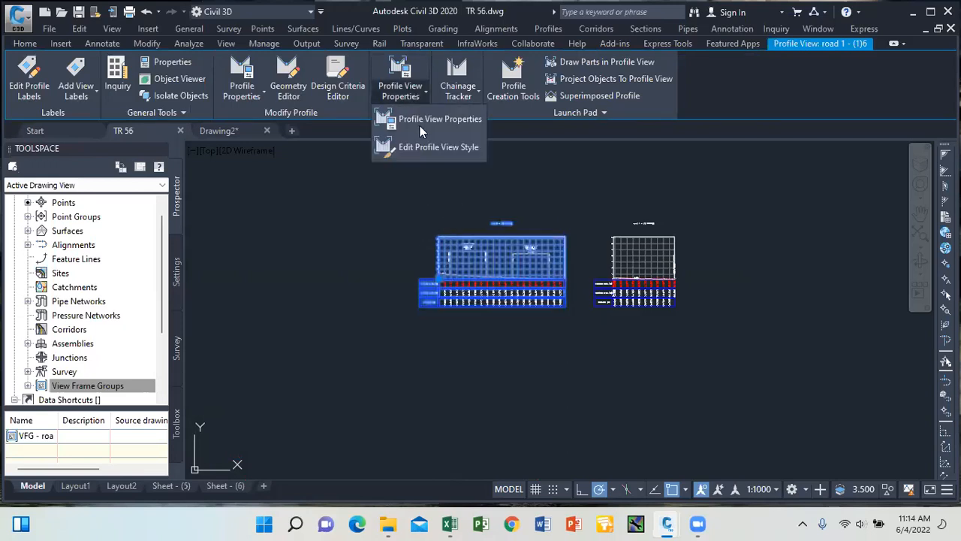
Browse road 1 - (1)6's available band sets without importing, and accept its bands unchanged.
click(436, 120)
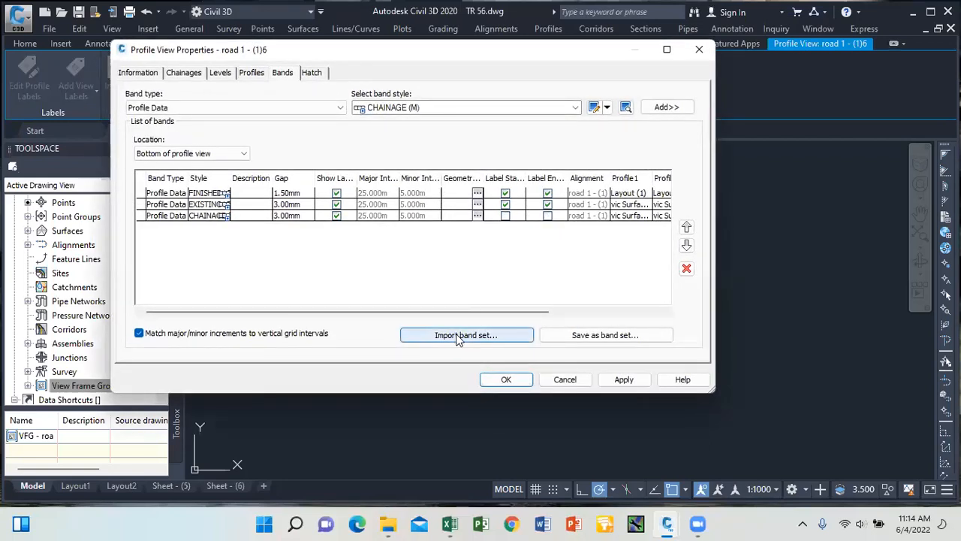
click(460, 336)
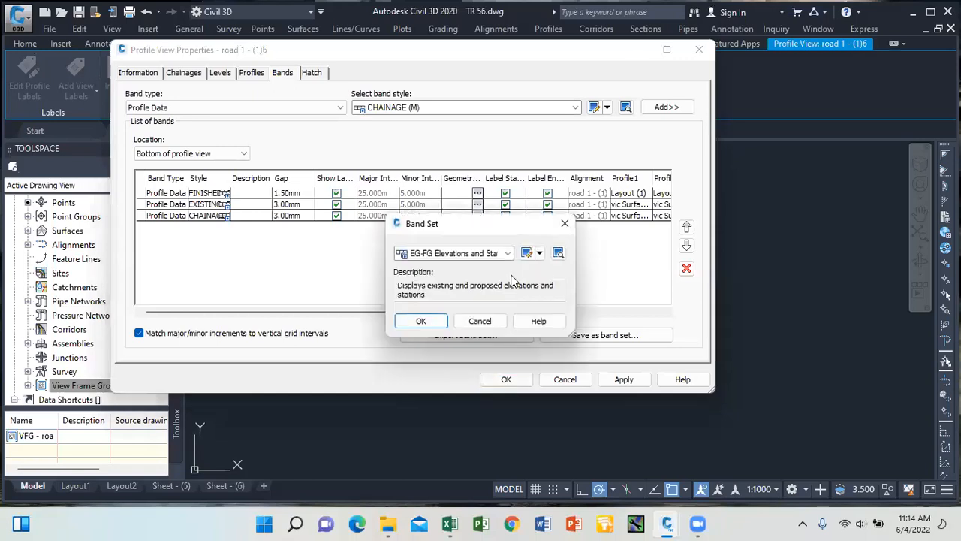
click(508, 254)
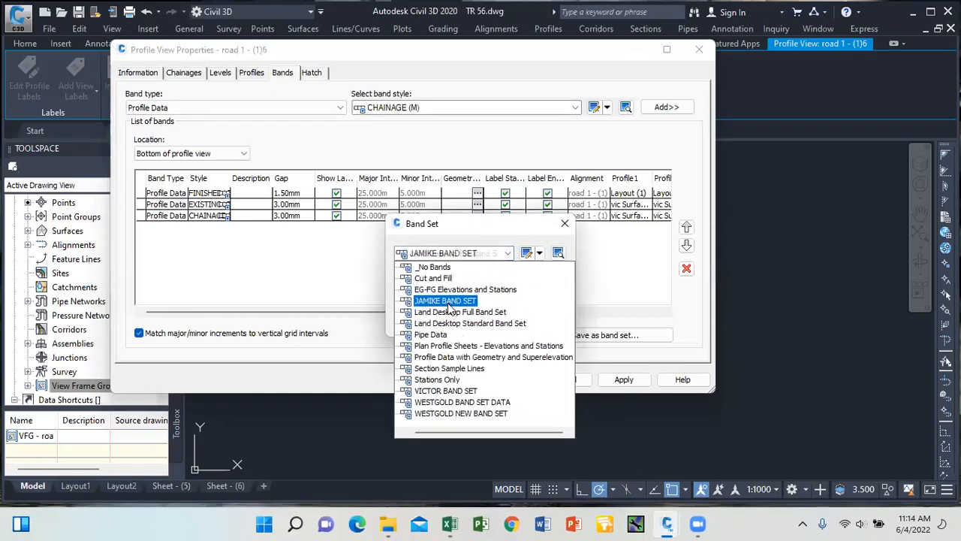
key(Down)
key(Down)
key(Down)
key(Down)
key(Down)
key(Down)
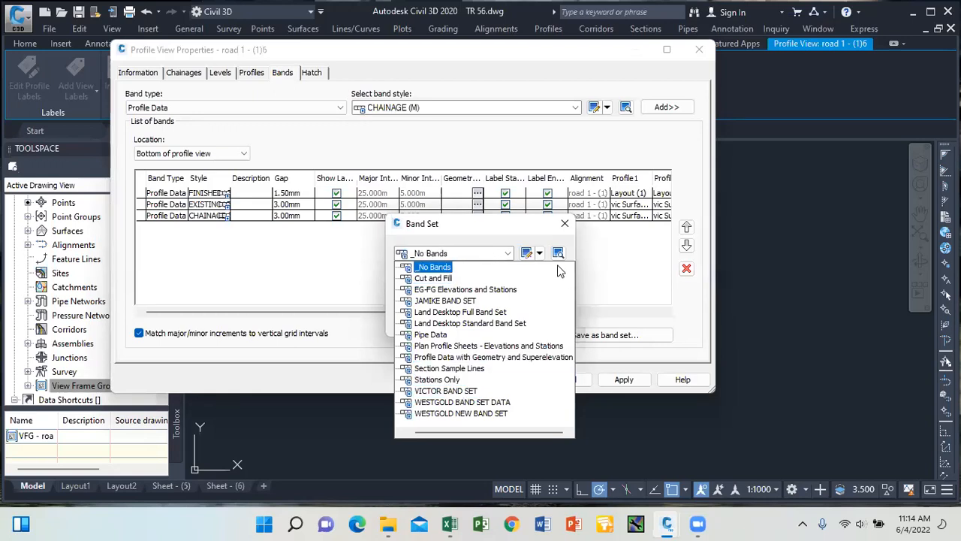
click(465, 289)
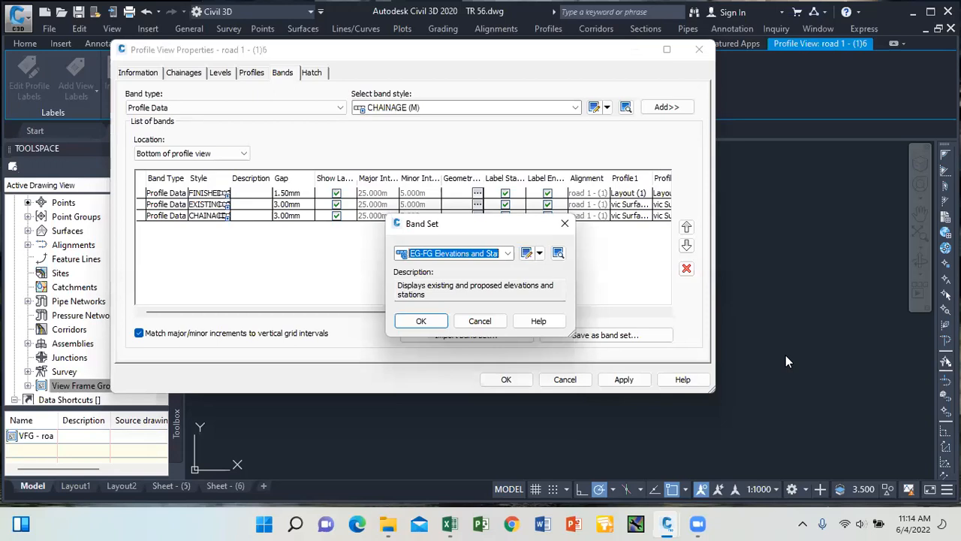
click(480, 322)
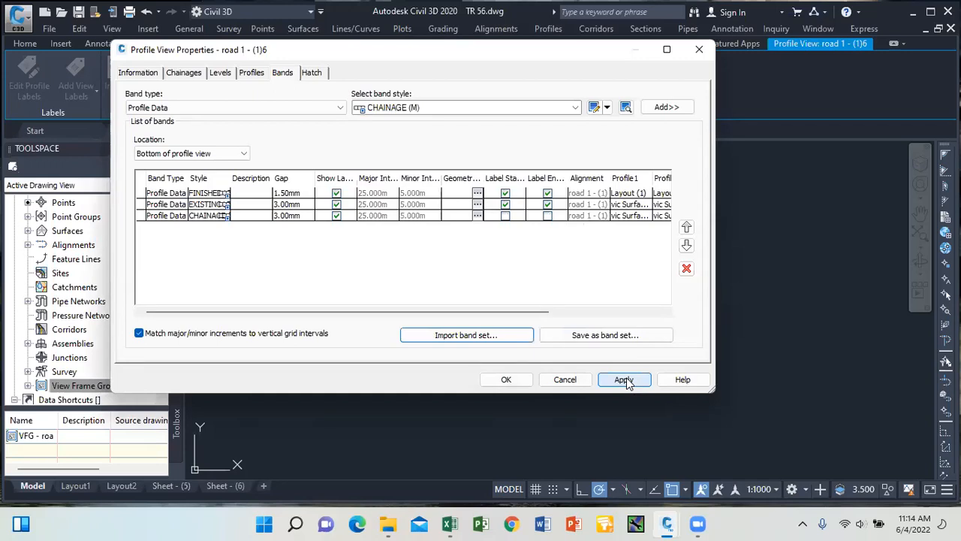
click(522, 381)
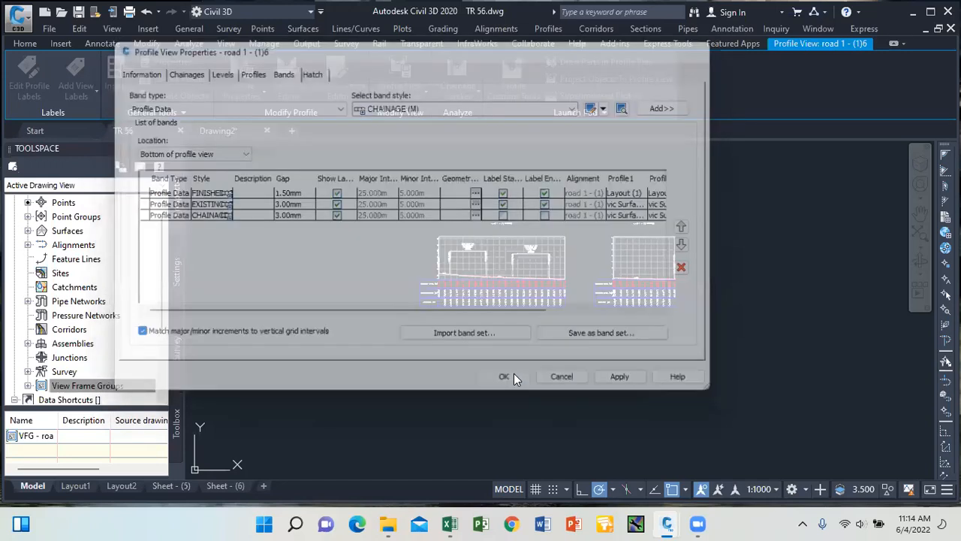
scroll(553, 278, up, 4)
scroll(490, 302, down, 2)
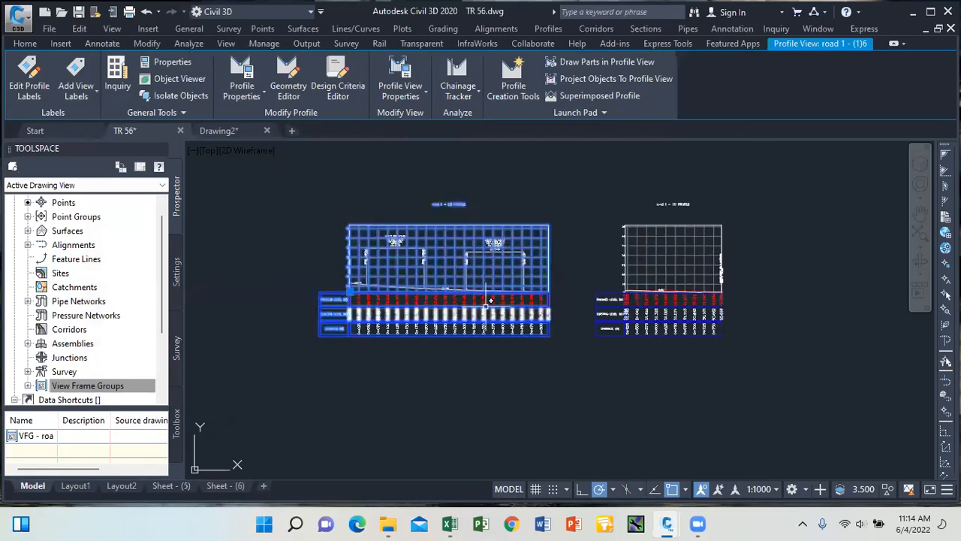
key(Escape)
Switch to the Sheet - (5) layout and activate its lower profile viewport.
scroll(472, 265, down, 2)
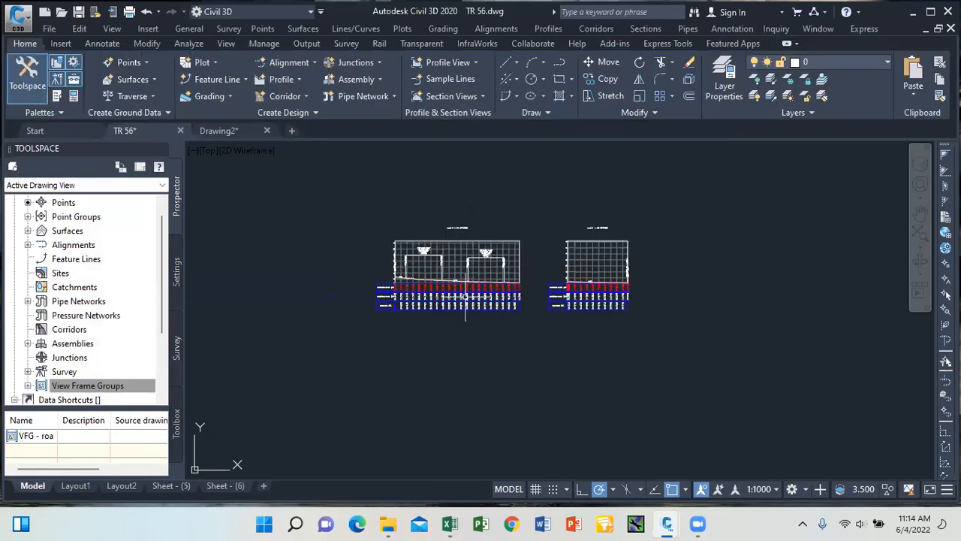
click(172, 485)
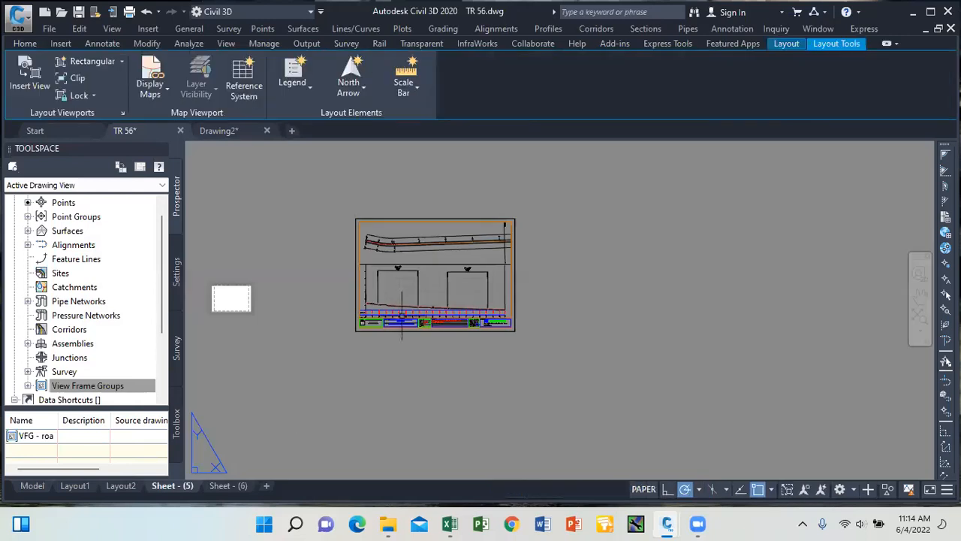
scroll(397, 289, up, 3)
scroll(321, 270, down, 3)
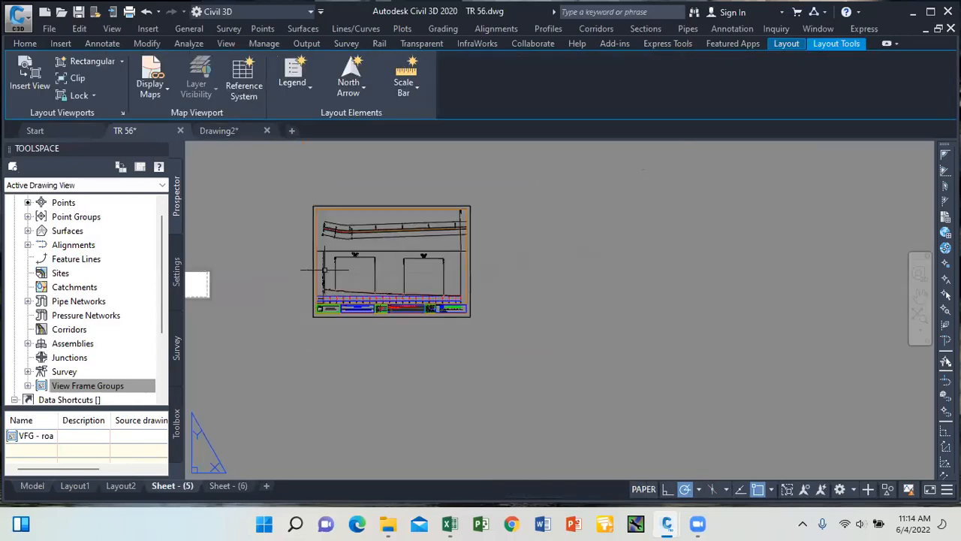
scroll(321, 265, up, 2)
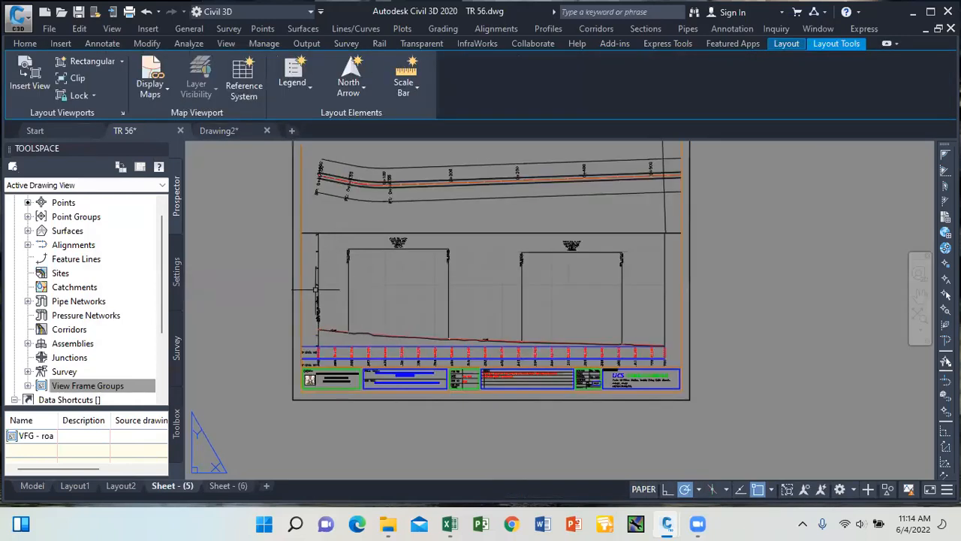
scroll(481, 258, down, 1)
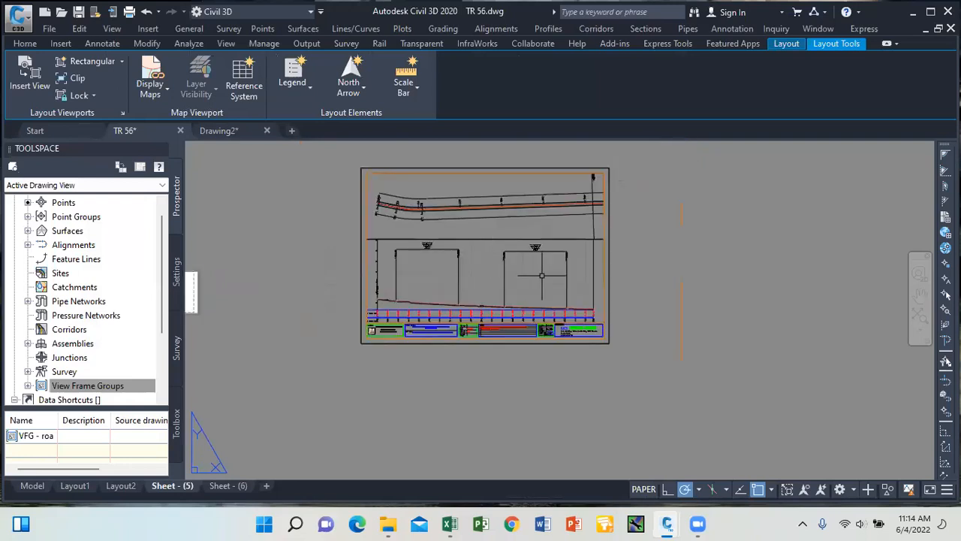
scroll(556, 271, up, 1)
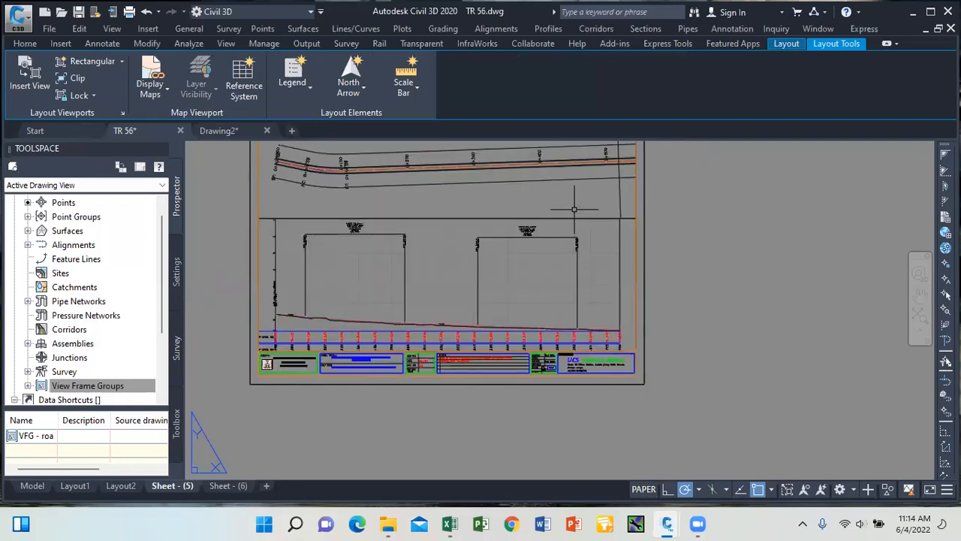
double_click(623, 276)
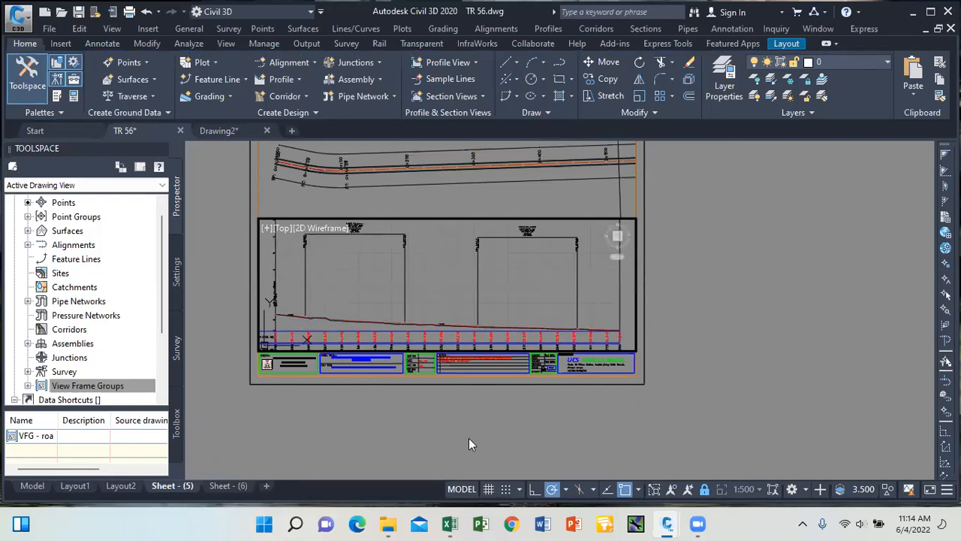
Unlock the viewport and move the two pipe labels lower so they sit level.
click(706, 492)
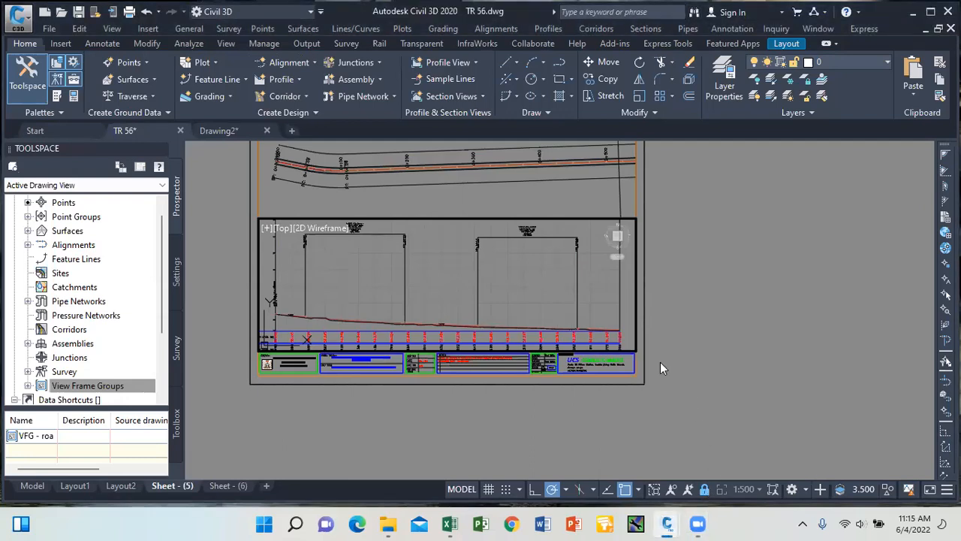
scroll(523, 314, down, 2)
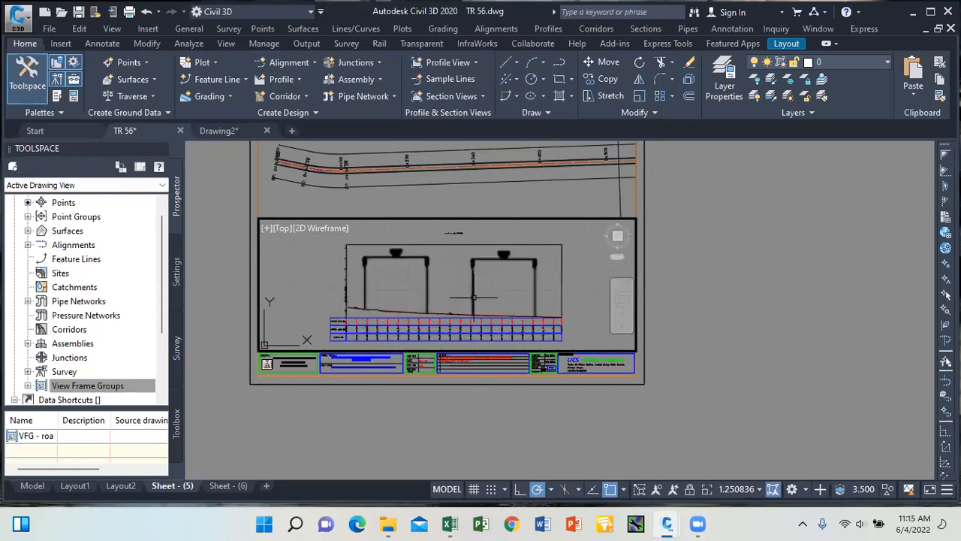
click(410, 256)
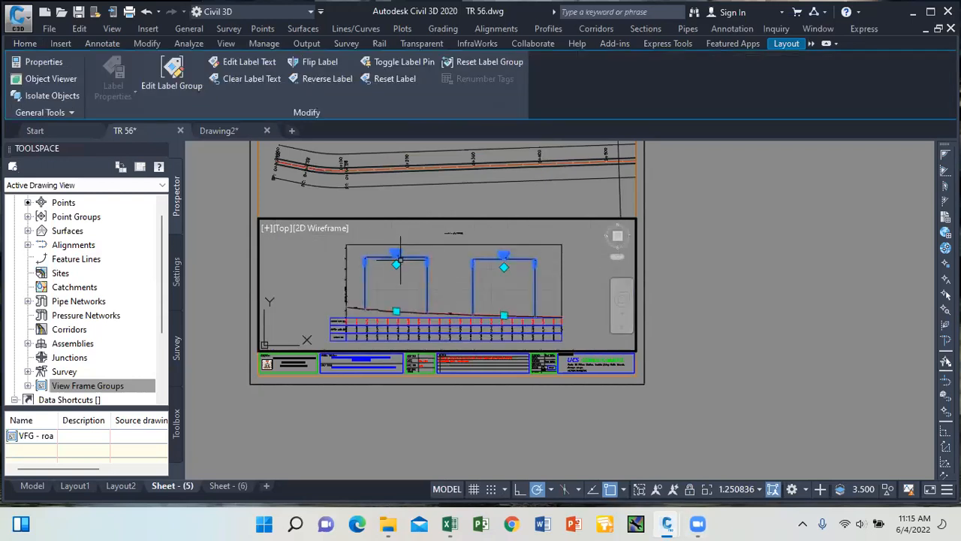
click(396, 268)
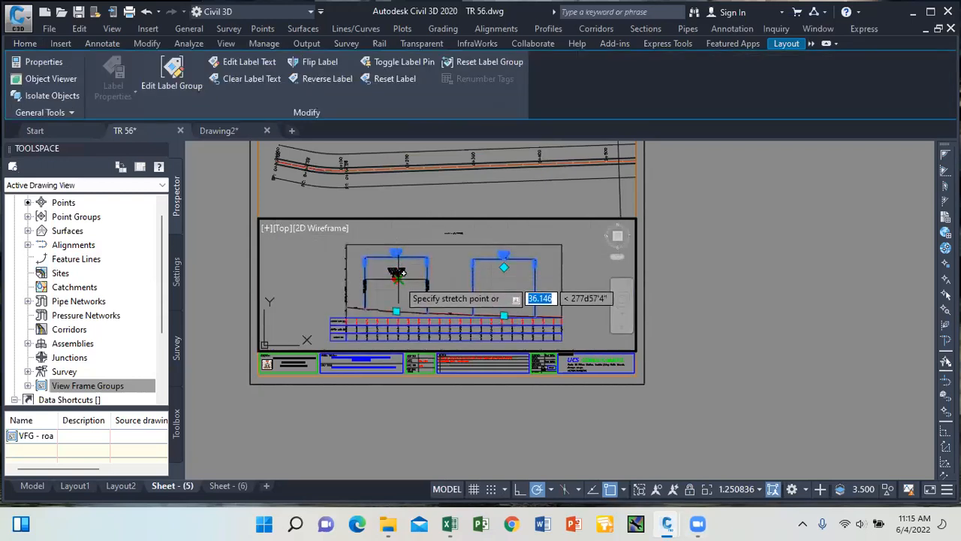
click(396, 275)
click(504, 267)
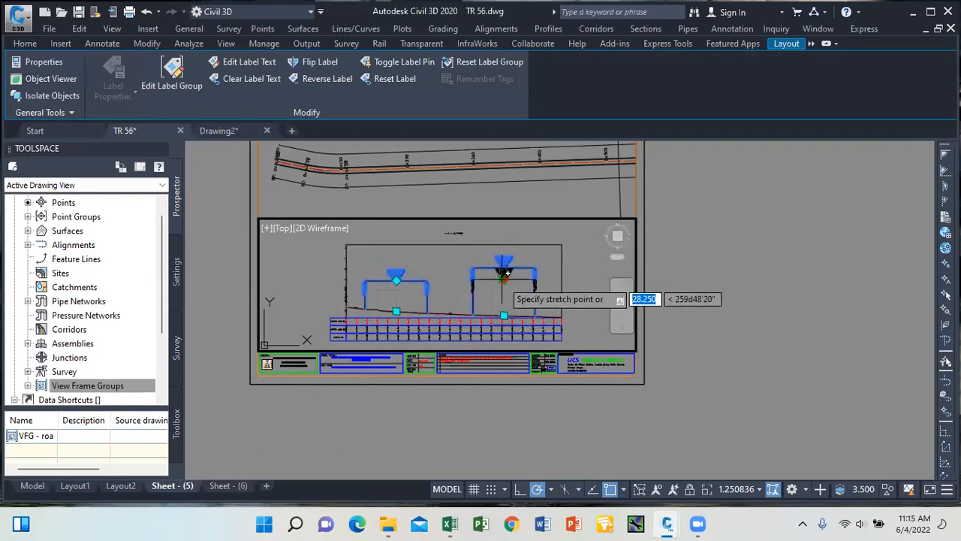
click(504, 279)
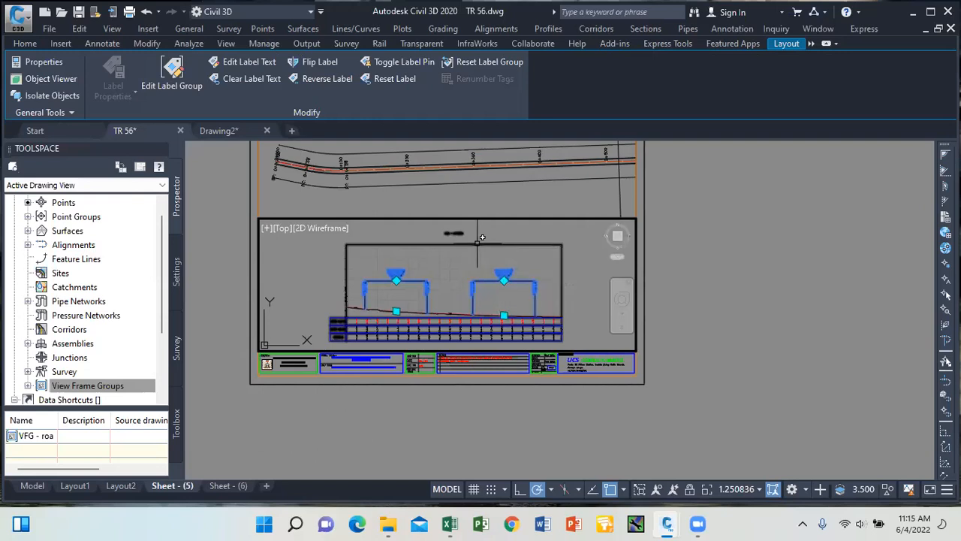
Select the road 1 profile view and bring up its context menu.
click(483, 243)
key(Escape)
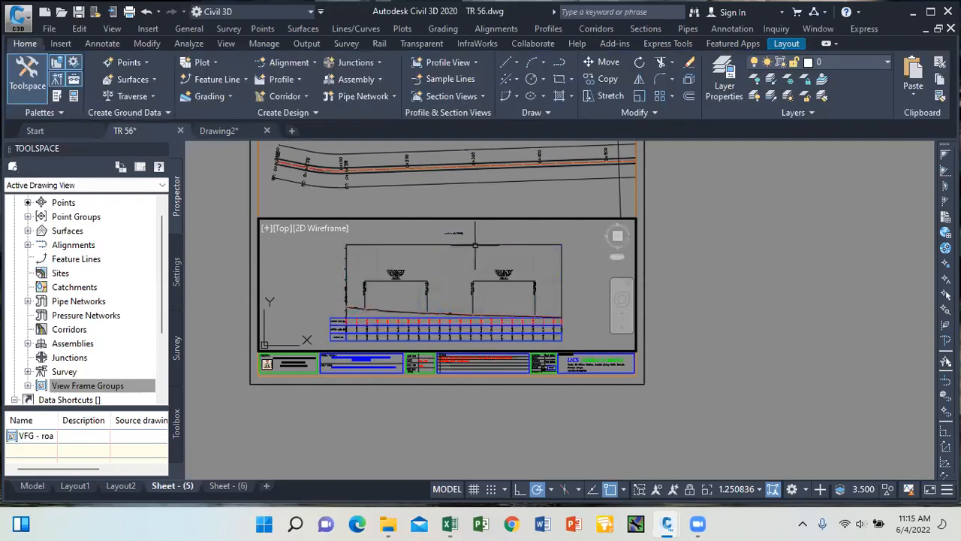
click(492, 243)
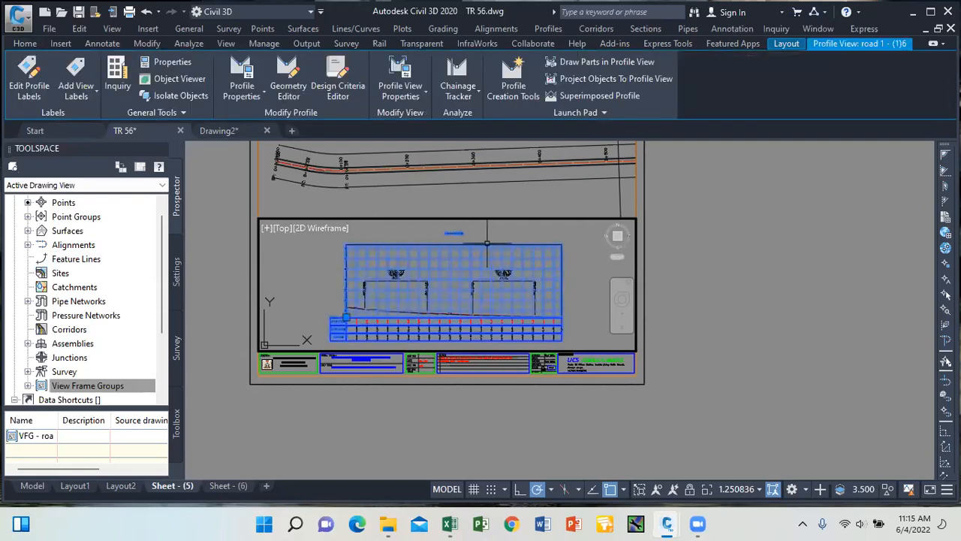
right_click(495, 243)
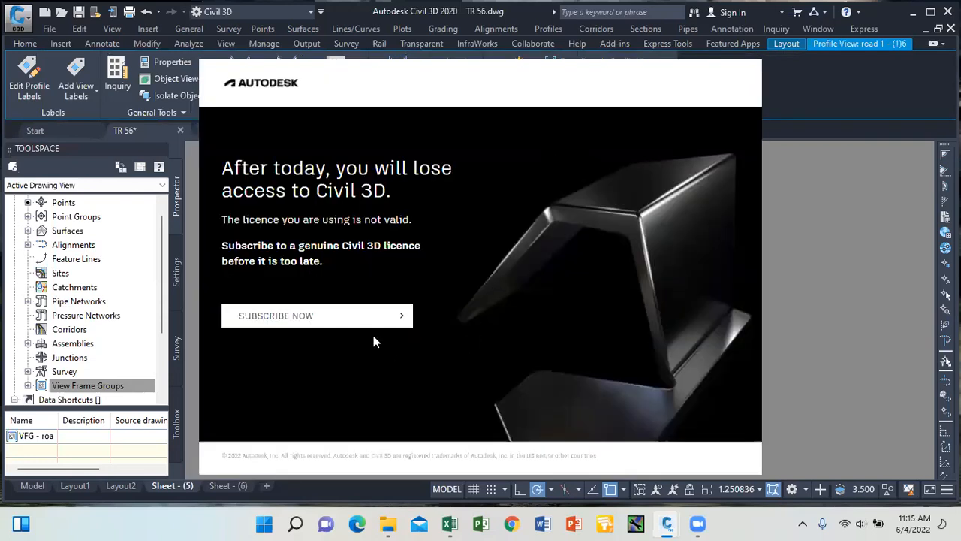
Get past the Autodesk licence notice and close the Edge pages it opened.
click(357, 323)
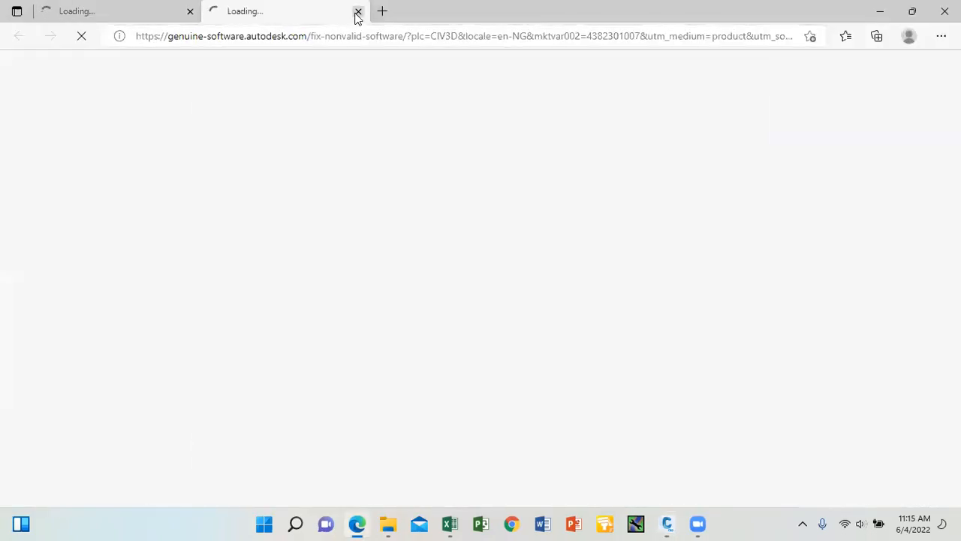
click(358, 11)
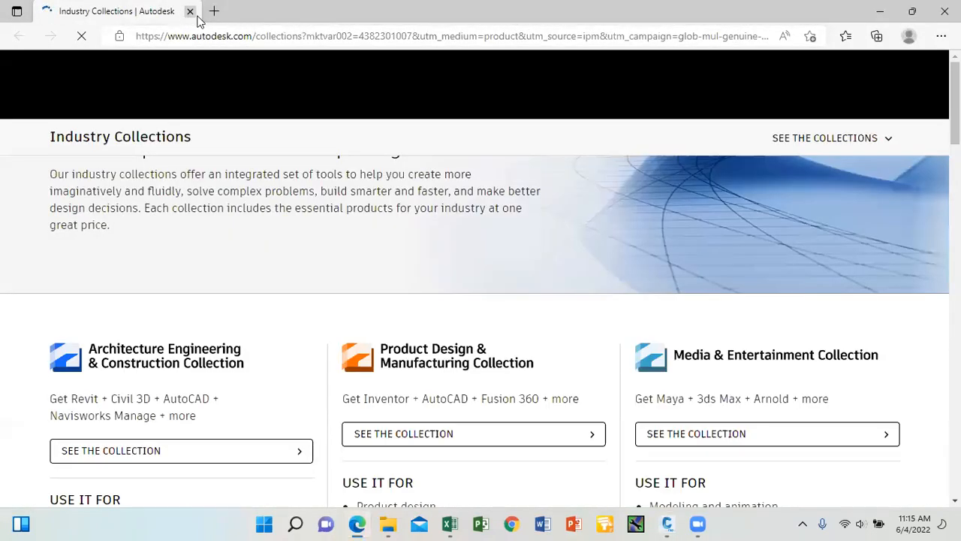
click(190, 13)
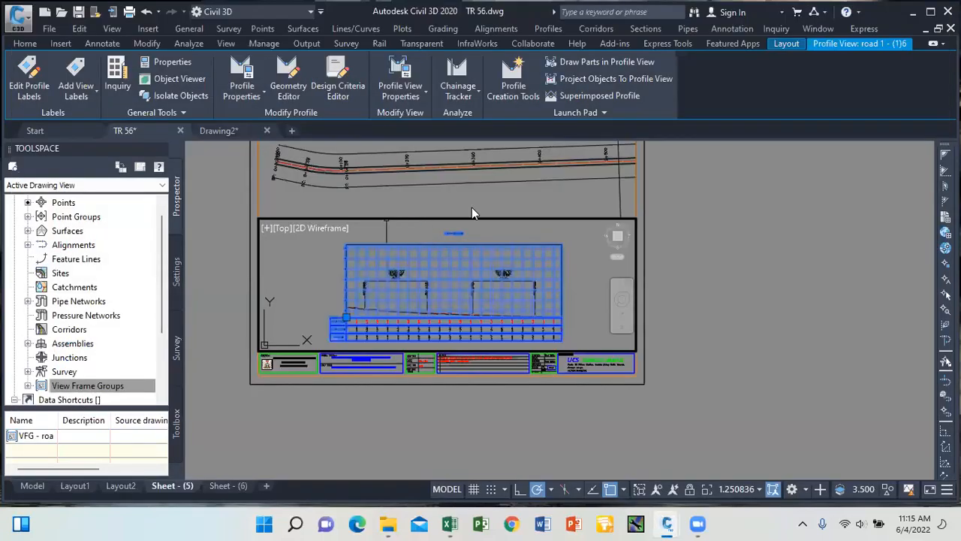
In Profile View Properties > Levels, change the user-specified height from 35.000m to 25.000m.
click(424, 96)
click(424, 119)
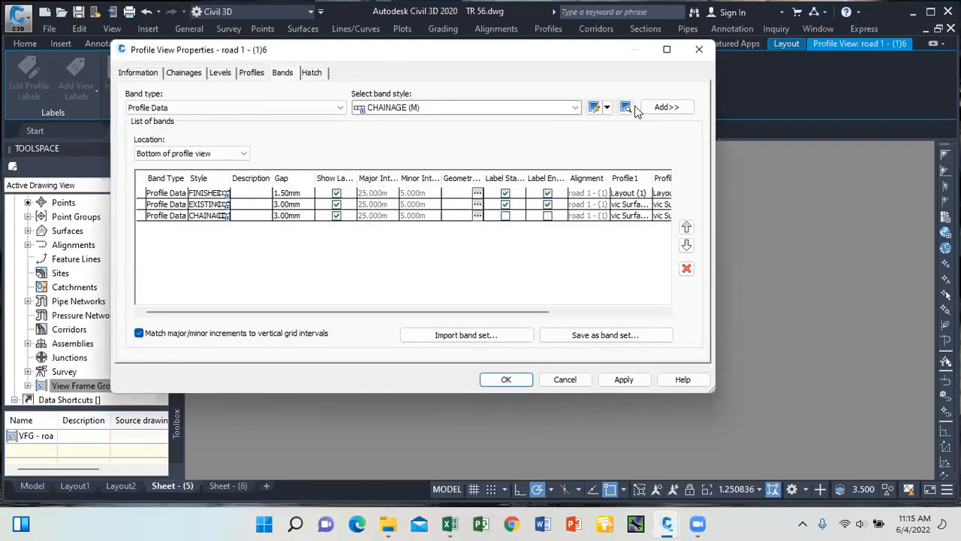
click(220, 73)
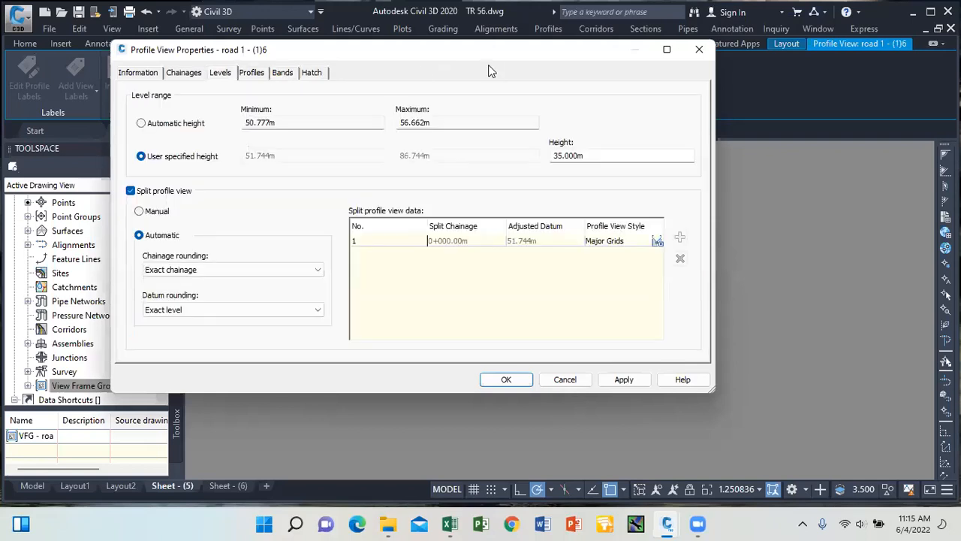
drag(467, 55, 313, 36)
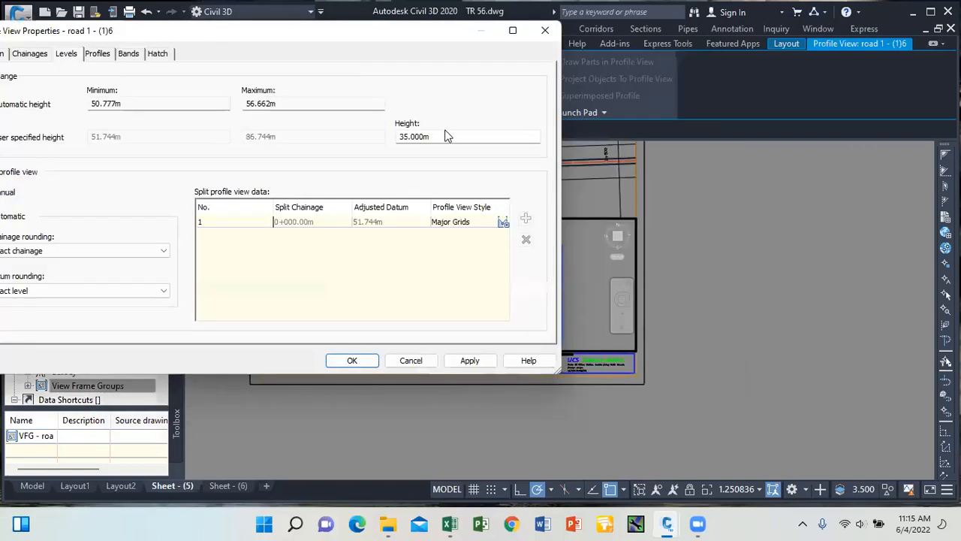
double_click(432, 140)
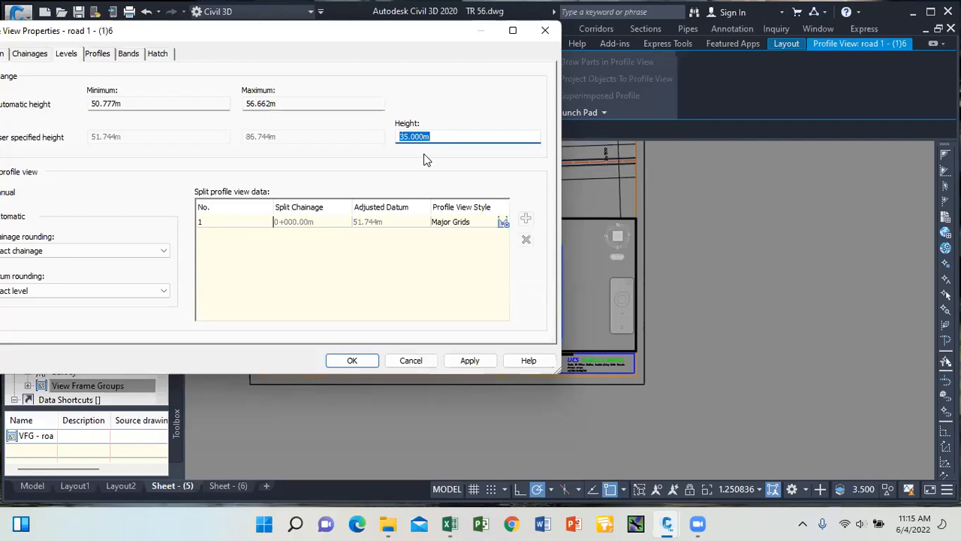
text(25)
click(470, 360)
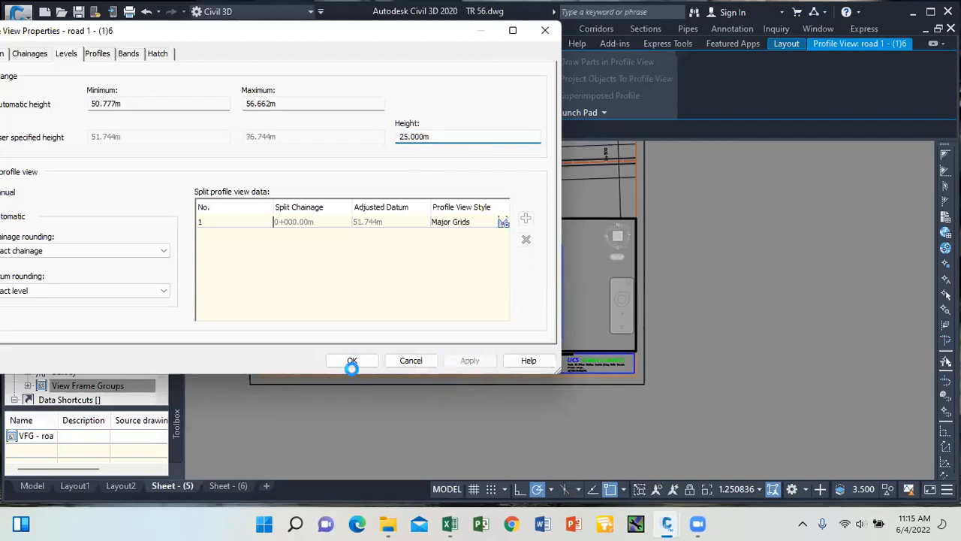
click(351, 360)
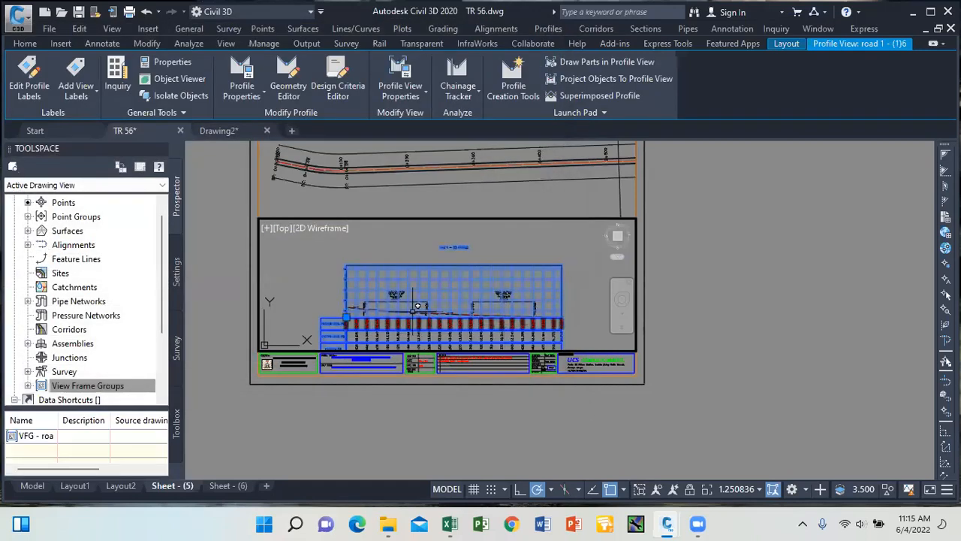
Grip-stretch both ends of the profile so they sit at the same level.
scroll(394, 280, down, 2)
scroll(394, 279, up, 4)
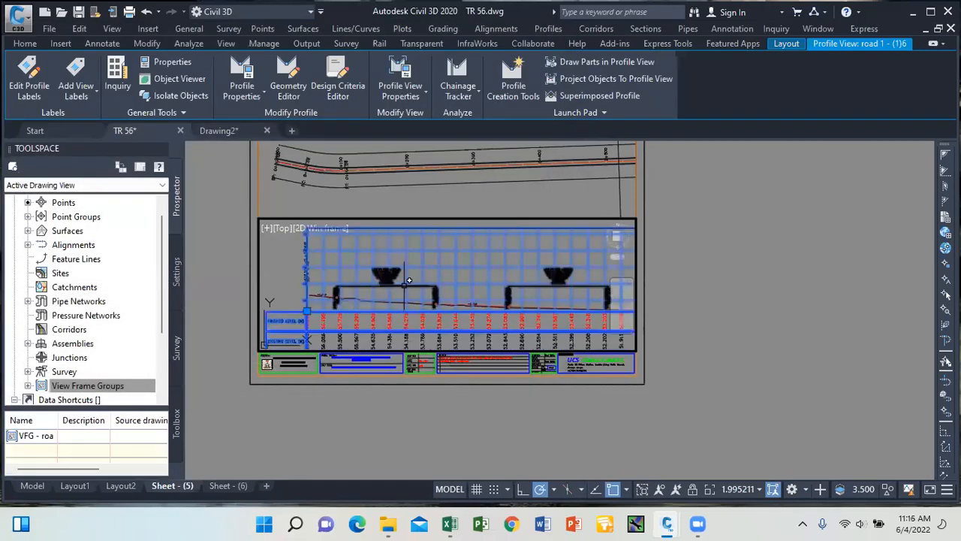
scroll(396, 289, down, 2)
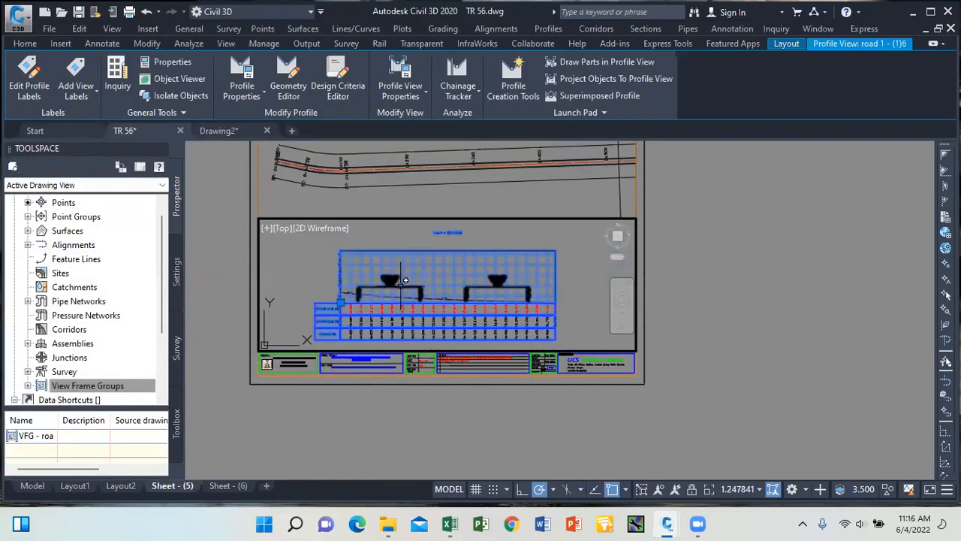
click(390, 288)
click(390, 288)
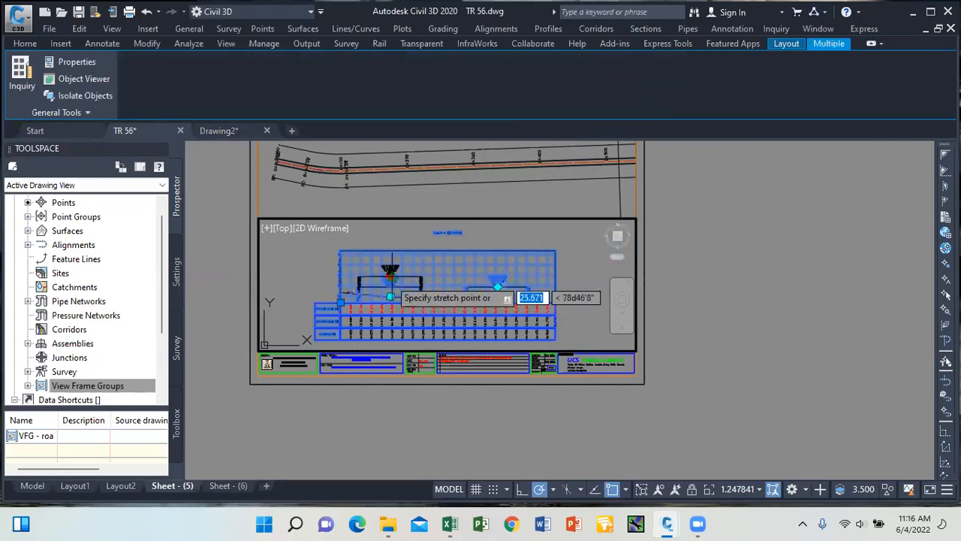
click(389, 276)
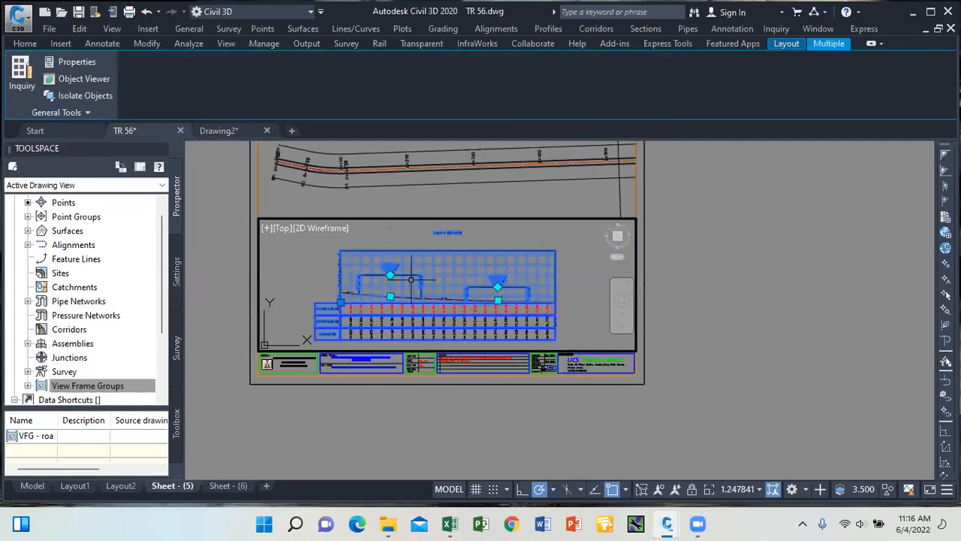
click(498, 287)
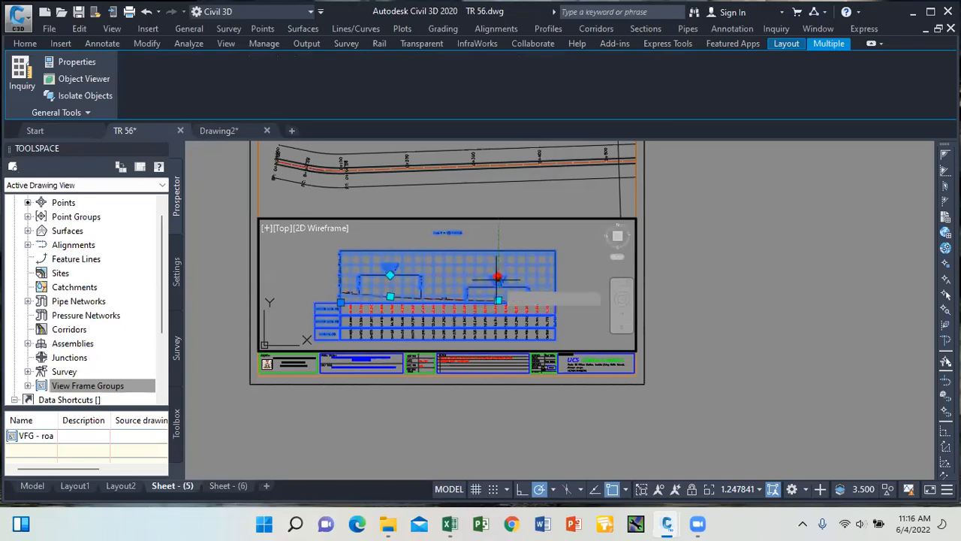
click(498, 276)
Clear the selection and window-zoom the viewport around the road 1 profile grid.
scroll(446, 289, down, 2)
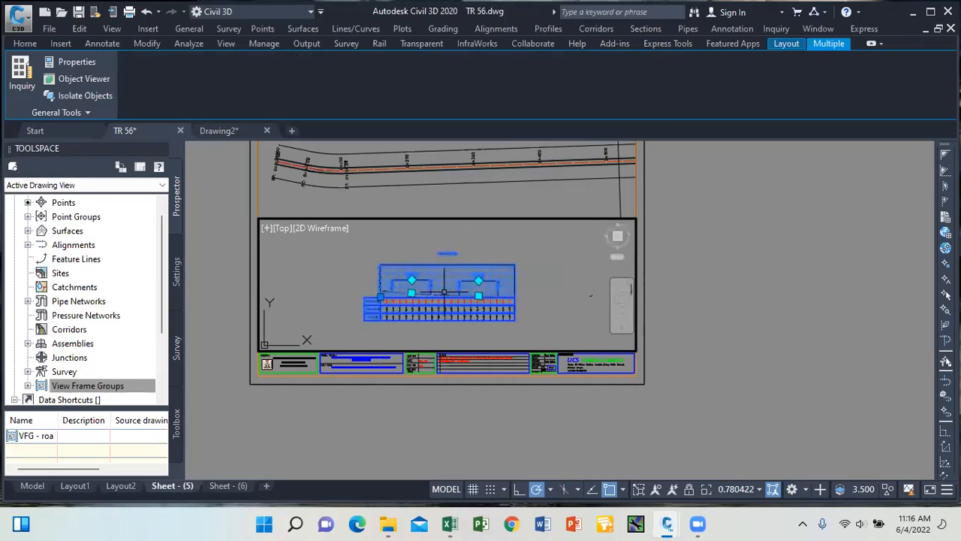
click(30, 43)
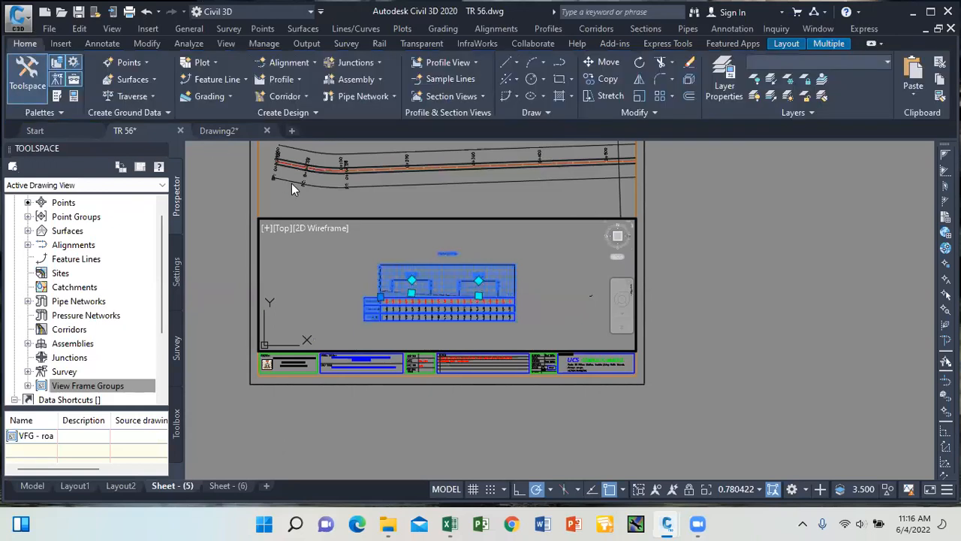
click(570, 302)
click(532, 289)
key(Escape)
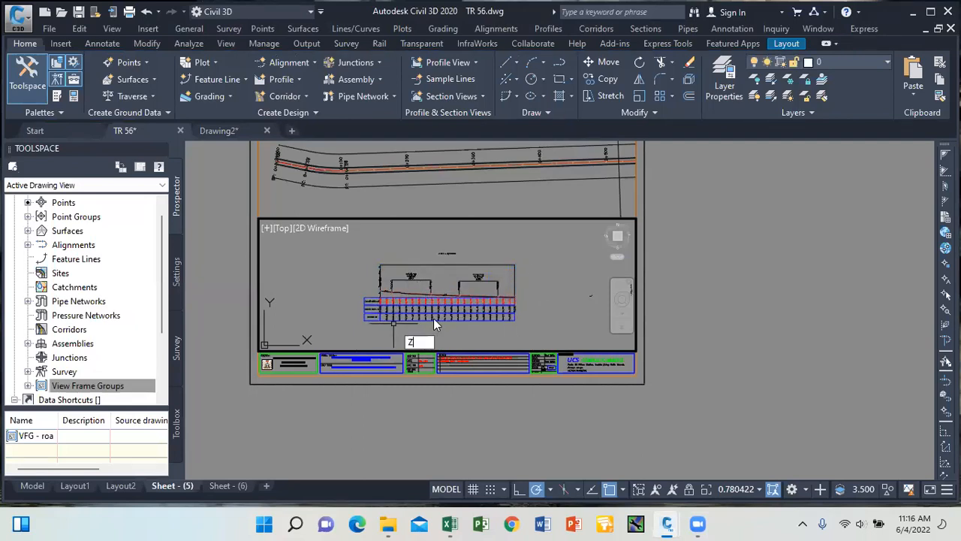
key(Return)
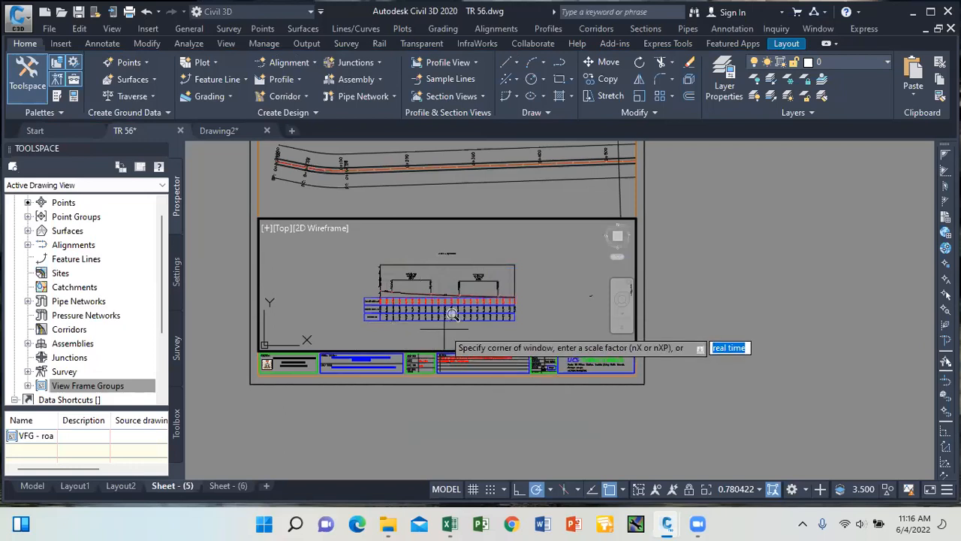
text(w)
key(Return)
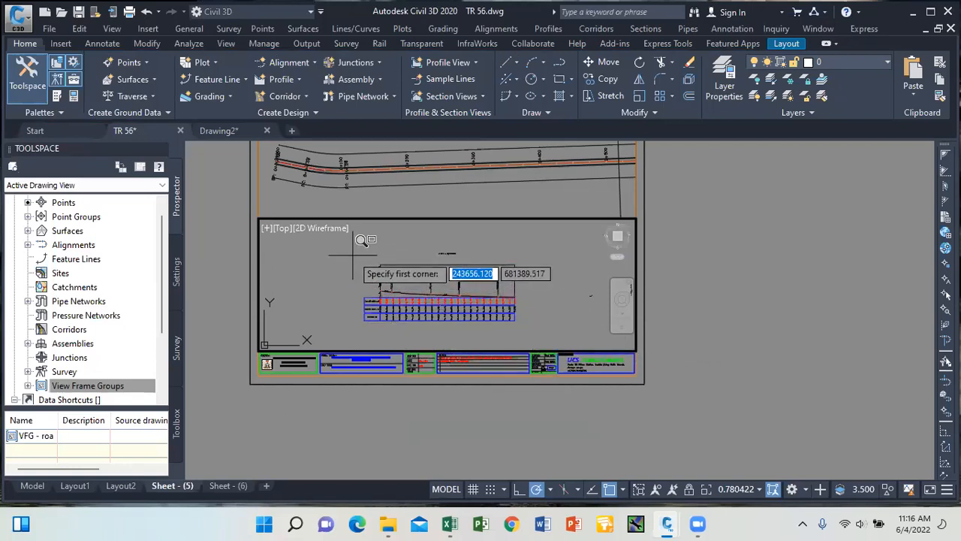
click(361, 264)
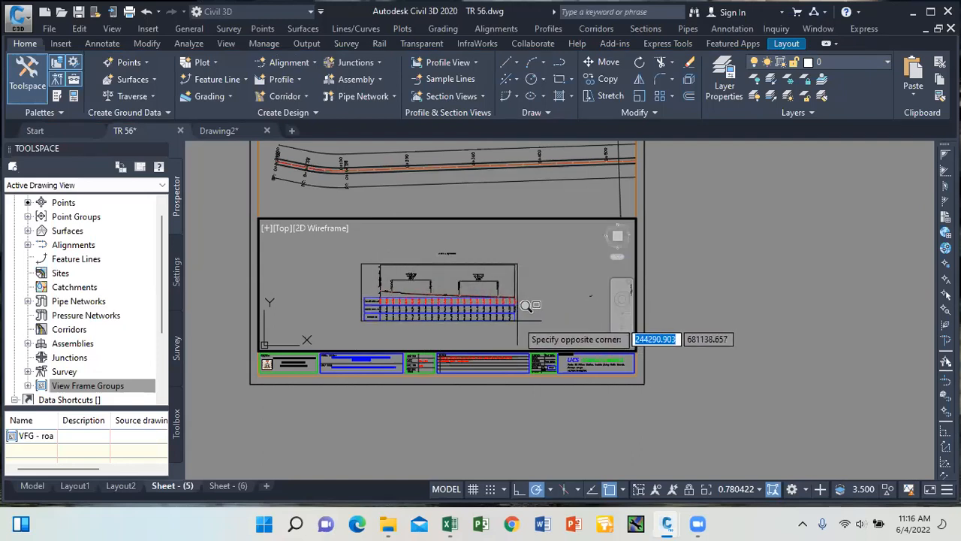
click(517, 322)
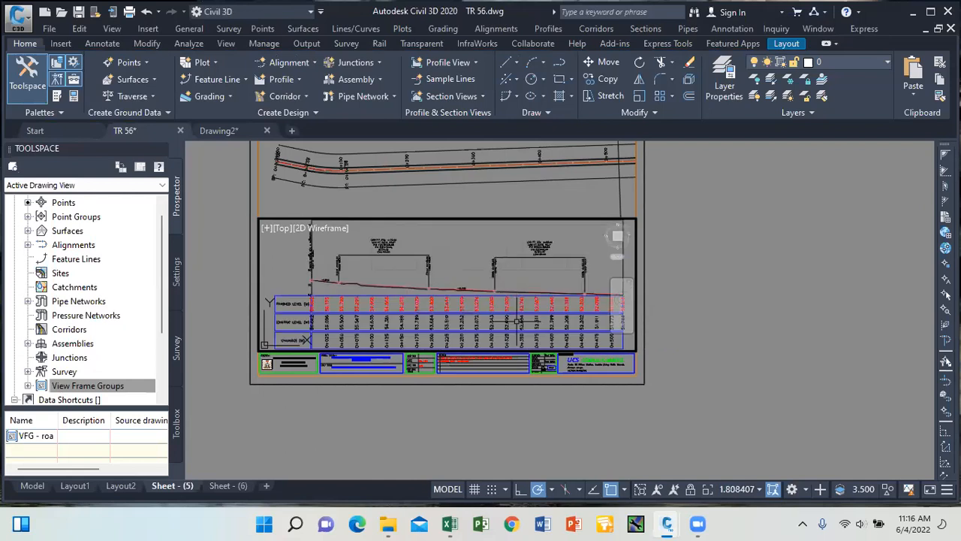
Exit the Sheet (5) viewport to paper space and switch to the Sheet (6) layout.
double_click(717, 334)
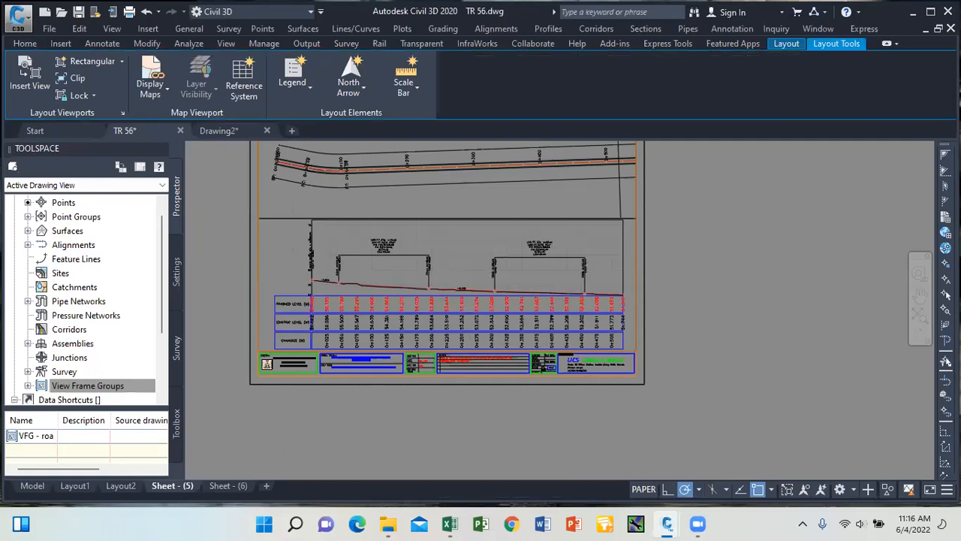
scroll(315, 248, down, 2)
scroll(439, 248, up, 2)
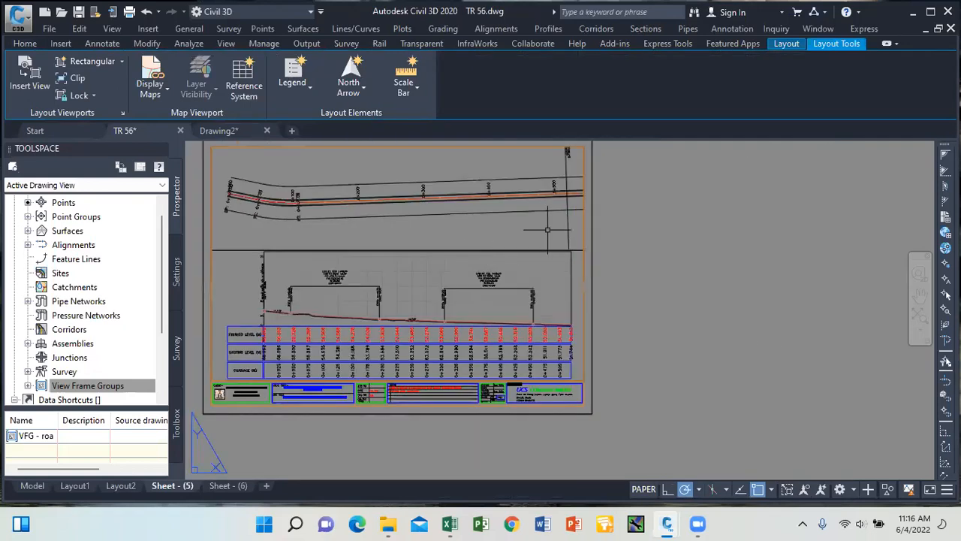
scroll(540, 230, down, 2)
scroll(447, 299, up, 2)
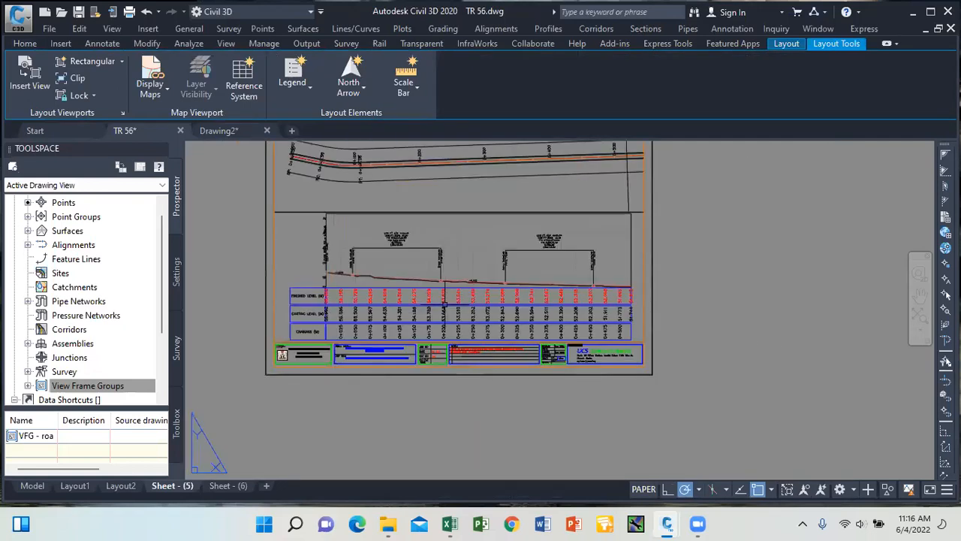
double_click(291, 248)
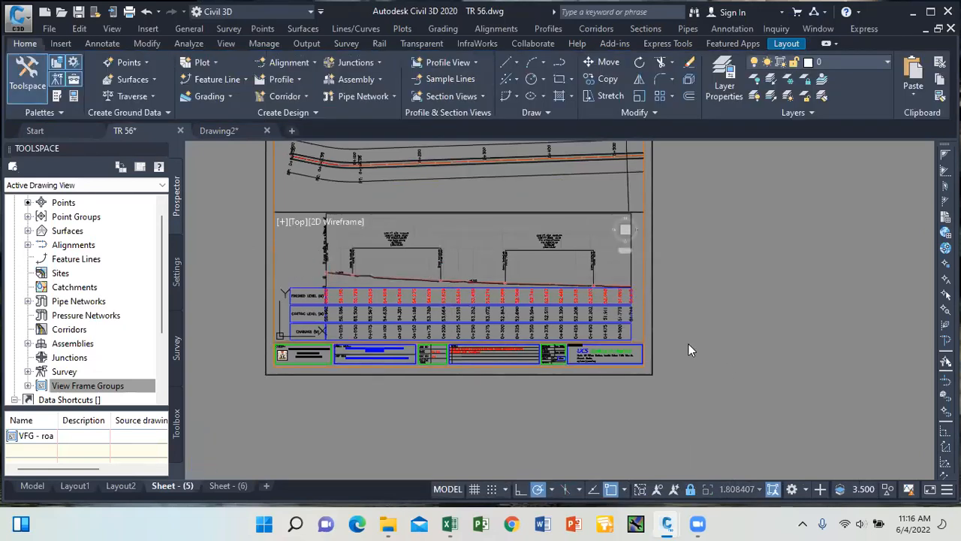
double_click(547, 427)
click(229, 486)
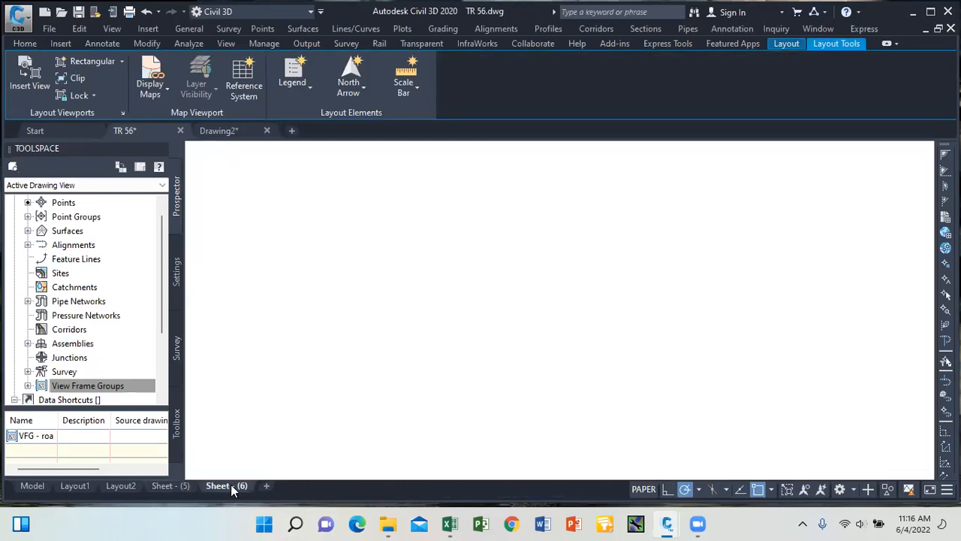
scroll(413, 311, up, 4)
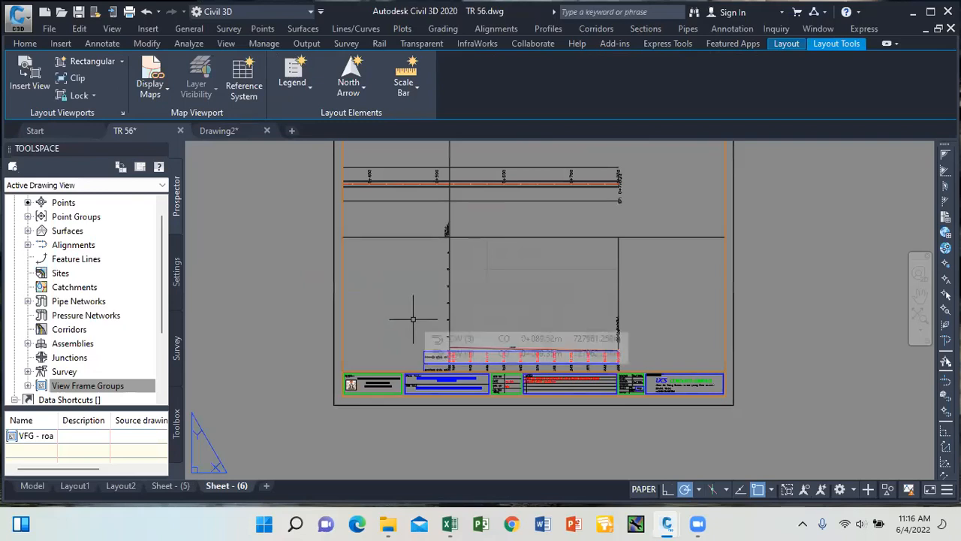
Unlock the Sheet (6) viewport and select its profile view.
double_click(413, 319)
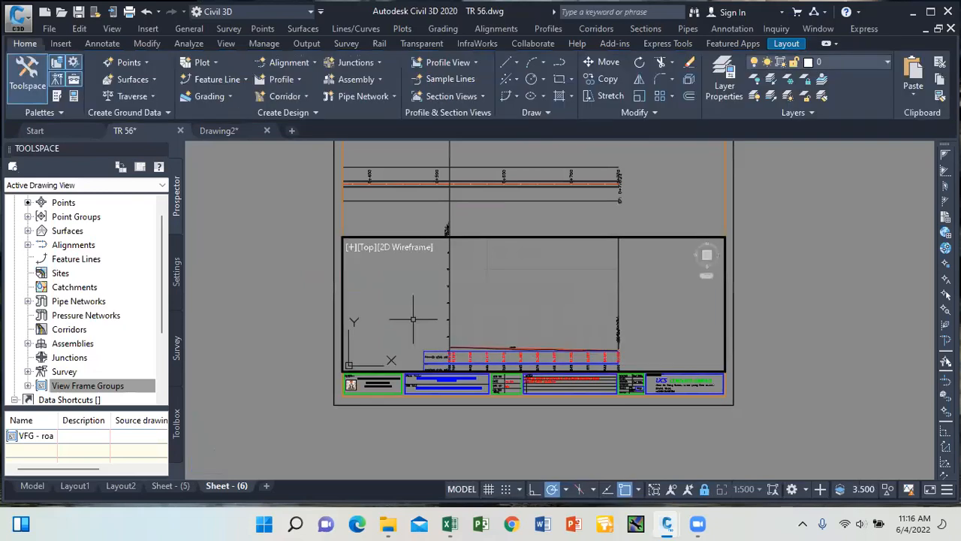
click(705, 492)
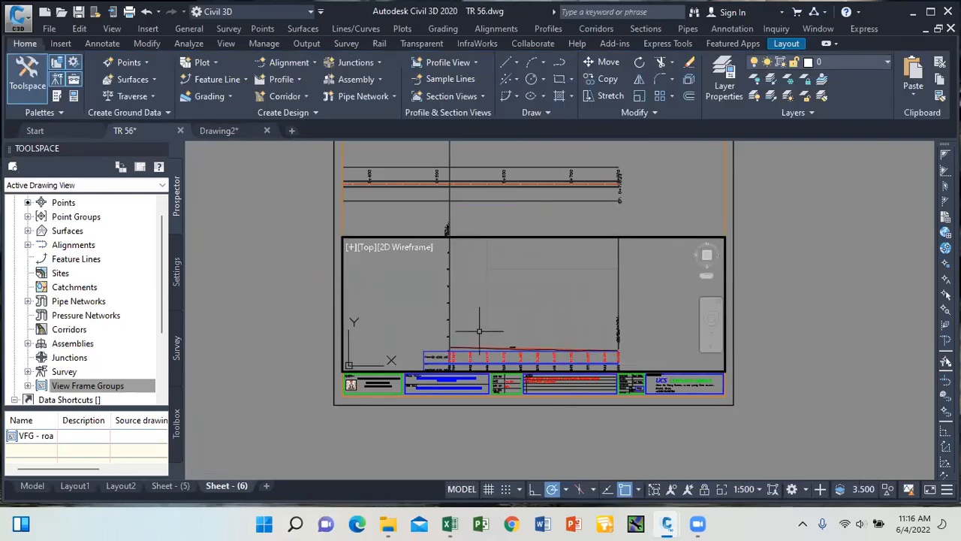
scroll(481, 330, down, 4)
scroll(485, 289, down, 2)
scroll(495, 294, up, 2)
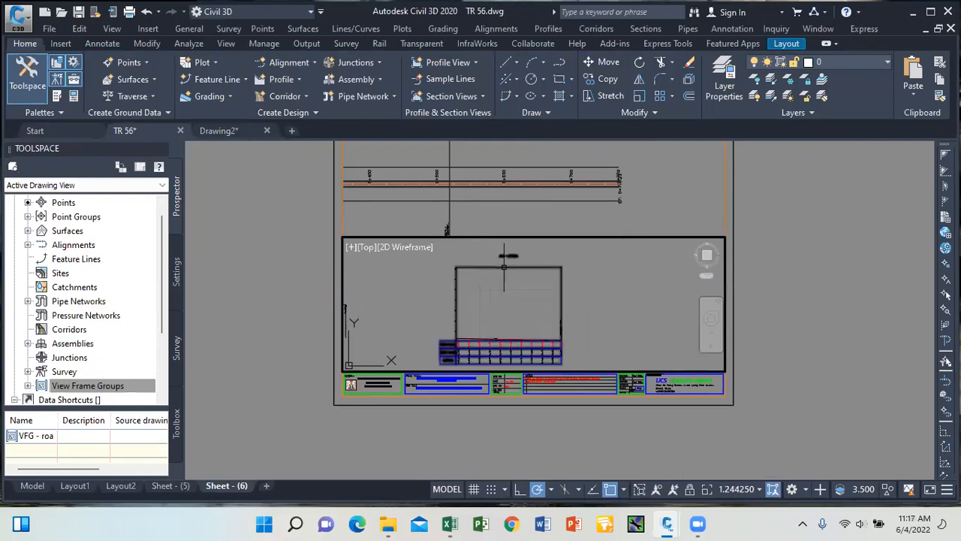
click(507, 264)
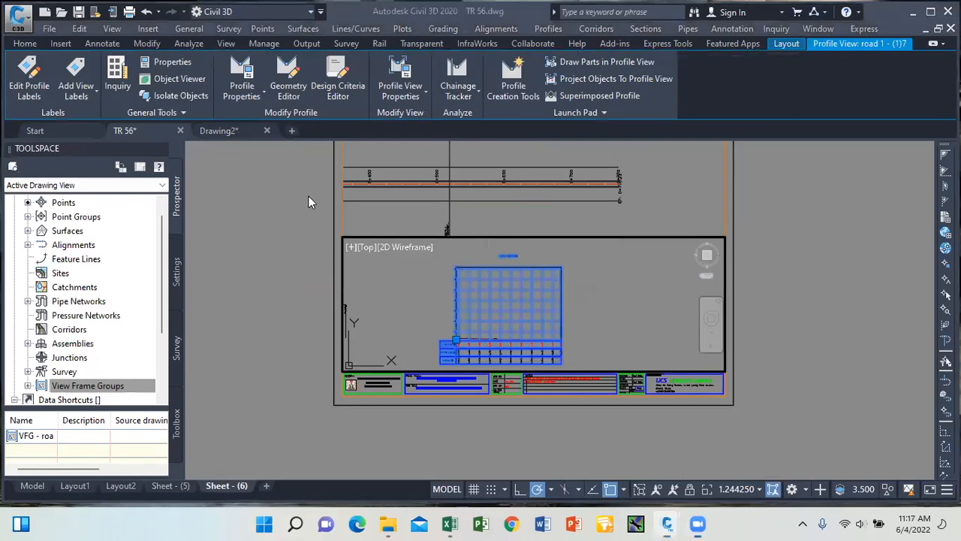
Set the profile view's user-specified height to 20.000m in its properties.
click(425, 99)
click(421, 118)
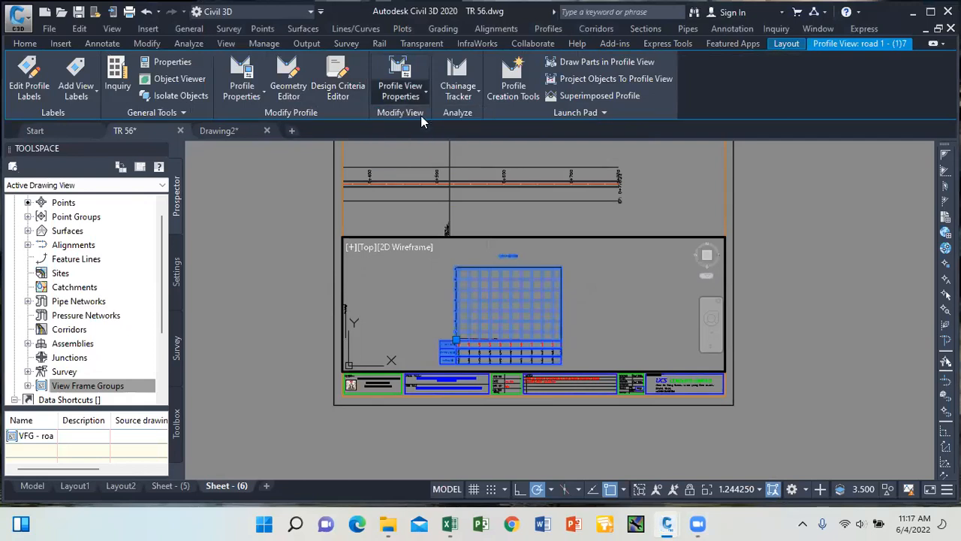
key(ctrl+a)
text(2)
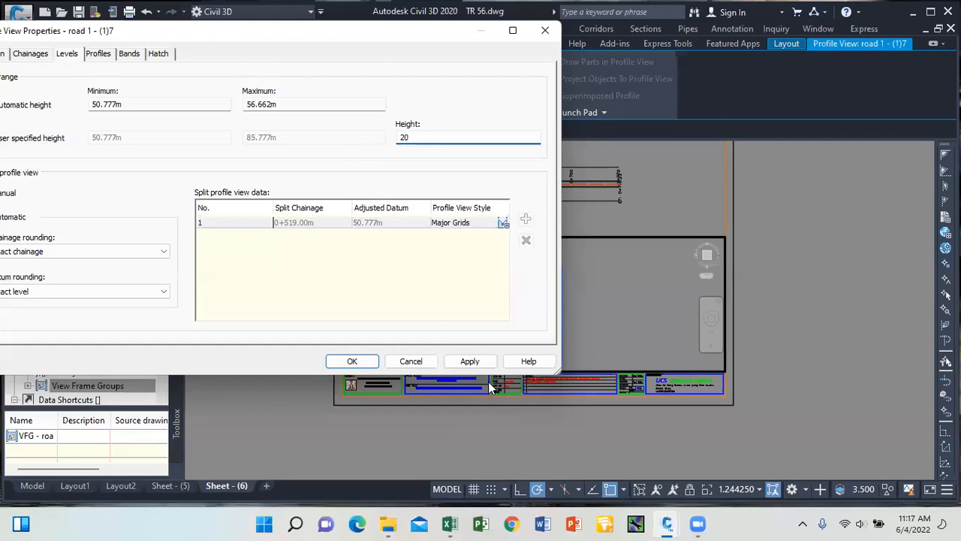
click(462, 361)
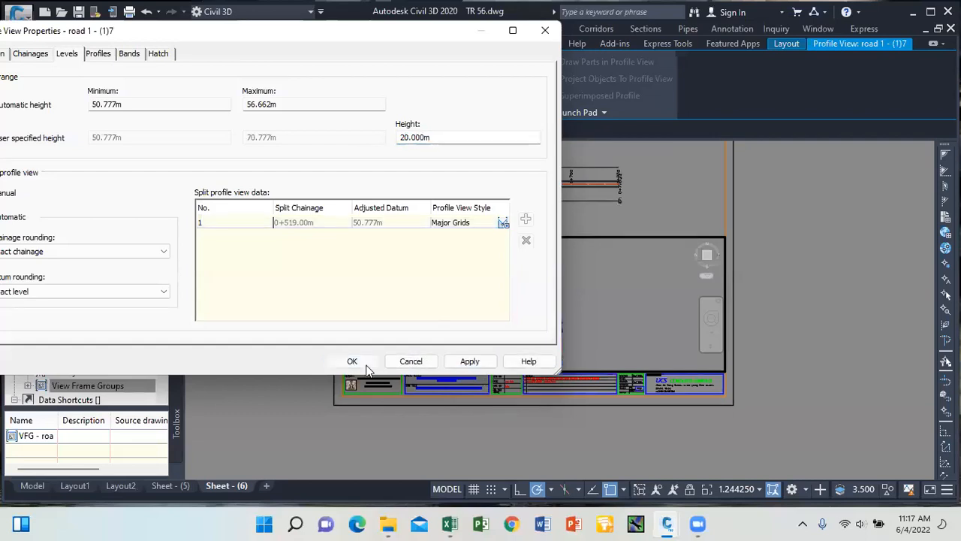
click(353, 363)
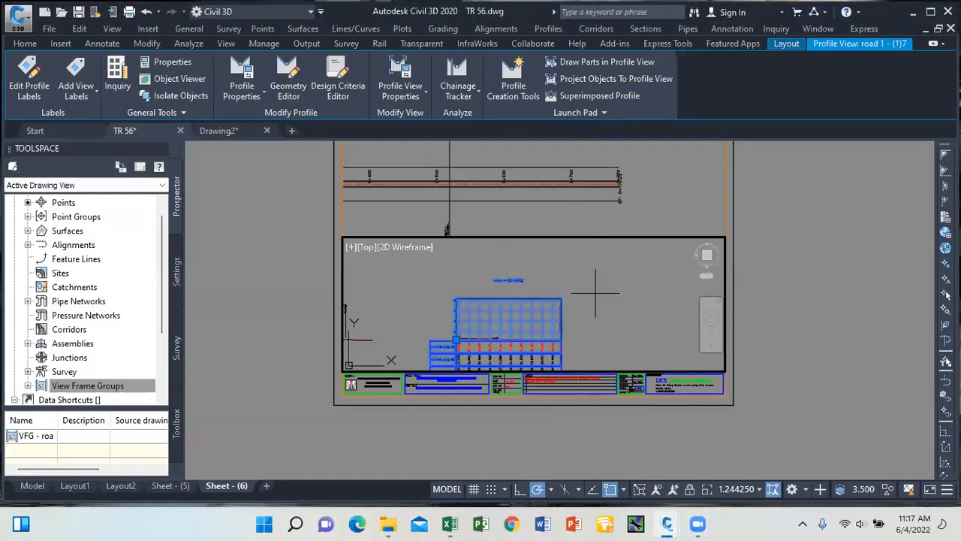
Window-zoom the Sheet - (6) viewport around the profile and its data table.
key(Escape)
scroll(542, 269, down, 4)
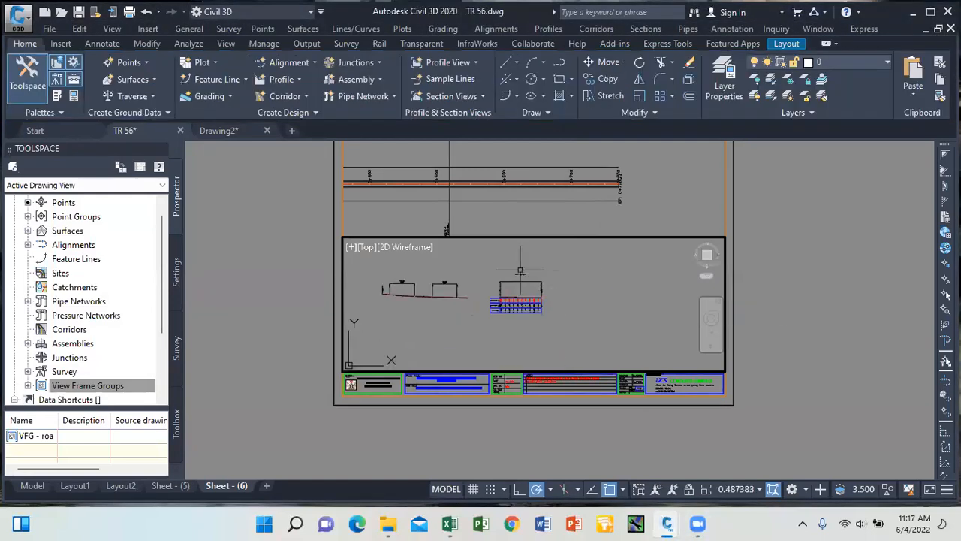
scroll(520, 268, up, 2)
text(z)
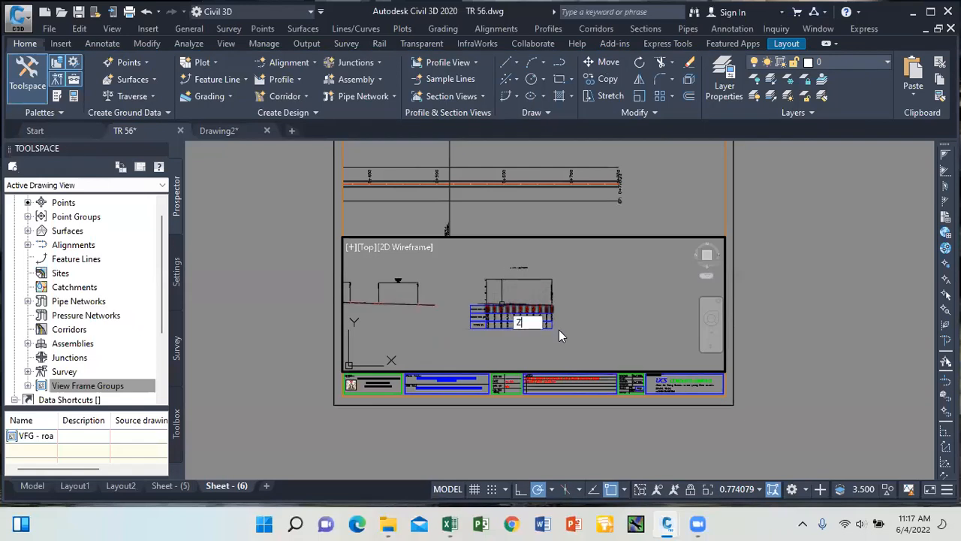
key(Return)
text(w)
key(Return)
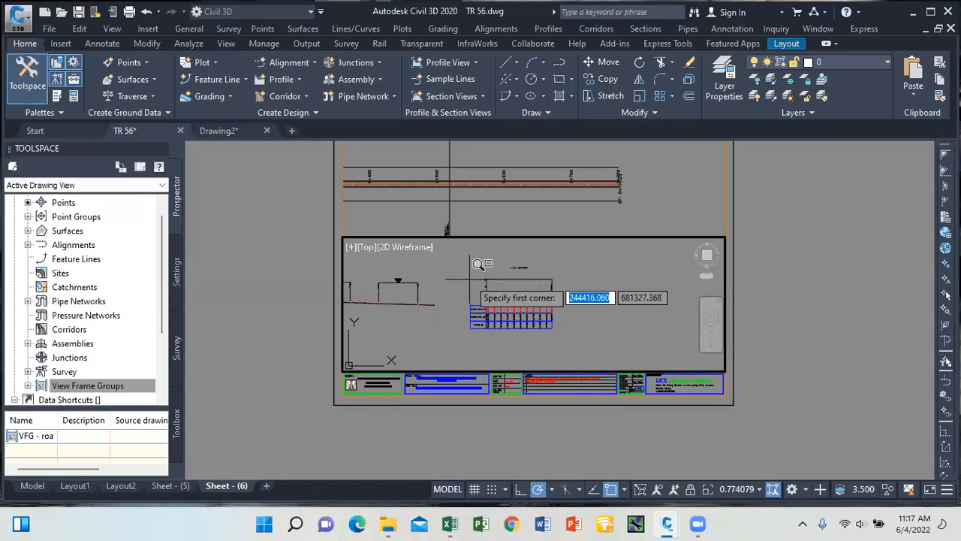
click(468, 279)
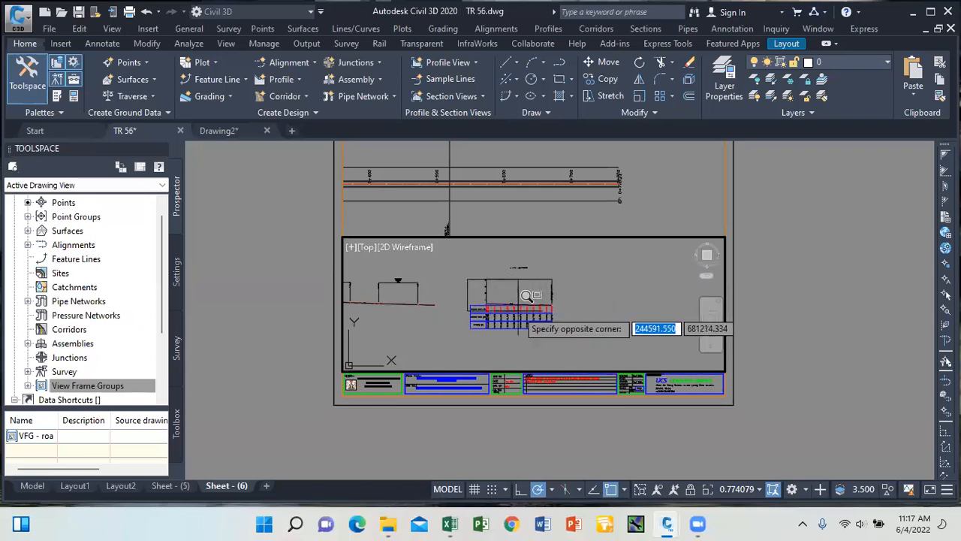
click(553, 328)
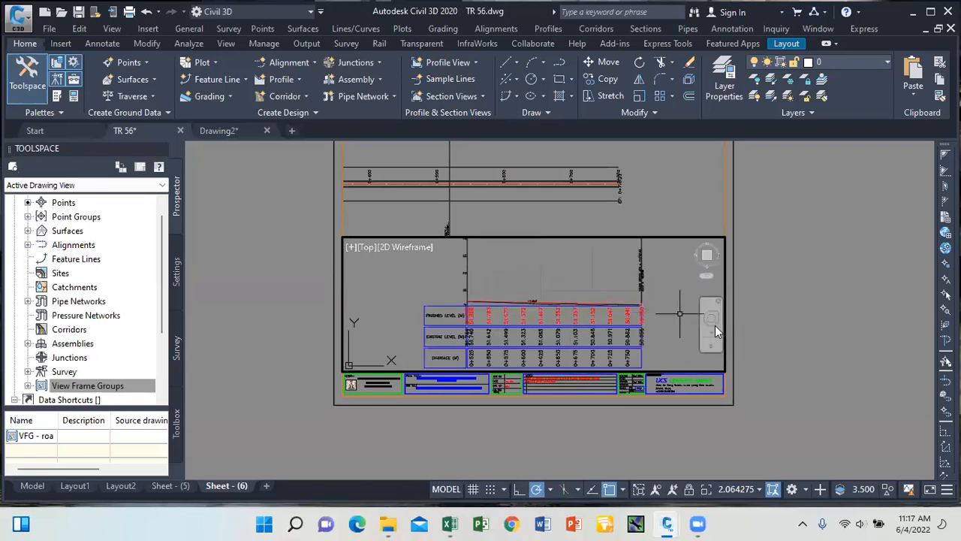
Pan the profile and table down and right in the viewport, then go to Sheet - (5).
double_click(784, 383)
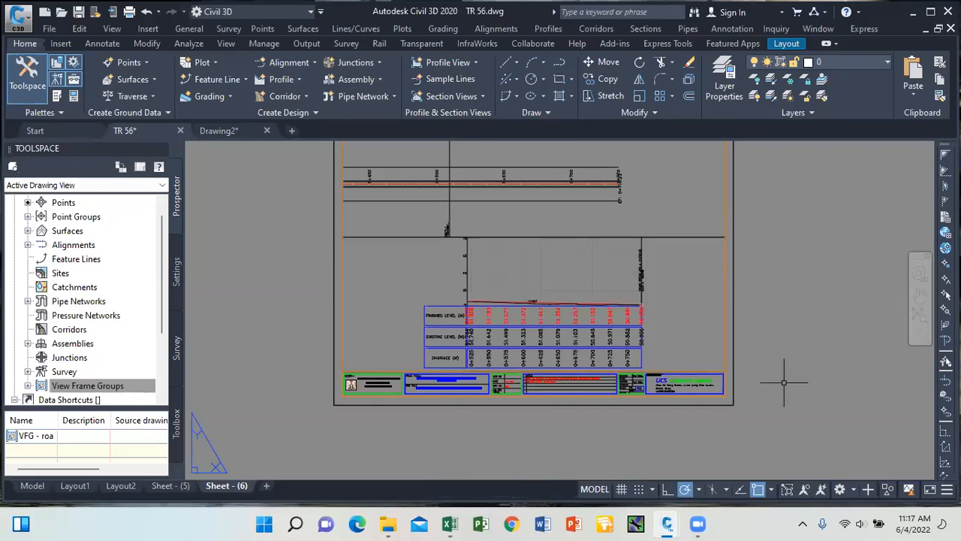
double_click(553, 291)
middle_drag(554, 291, 575, 282)
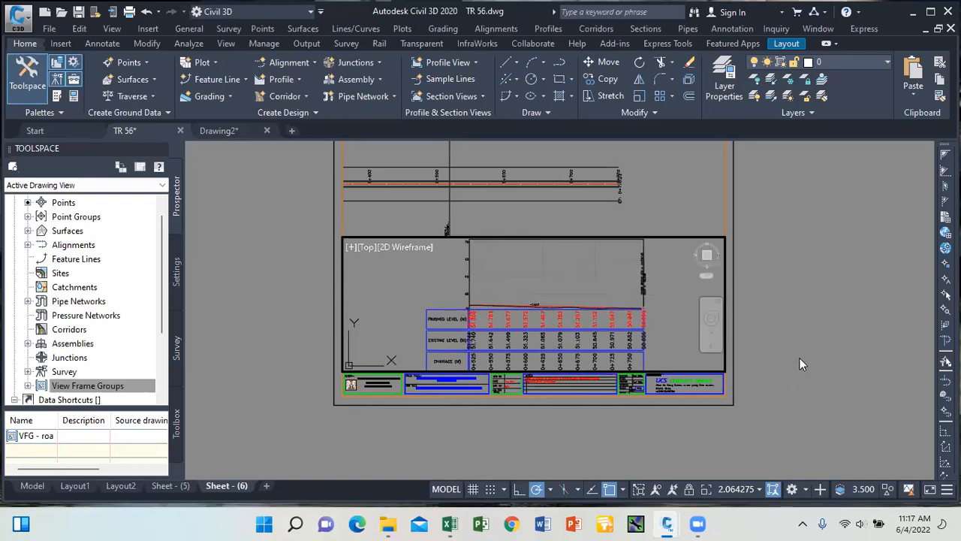
double_click(800, 410)
click(171, 486)
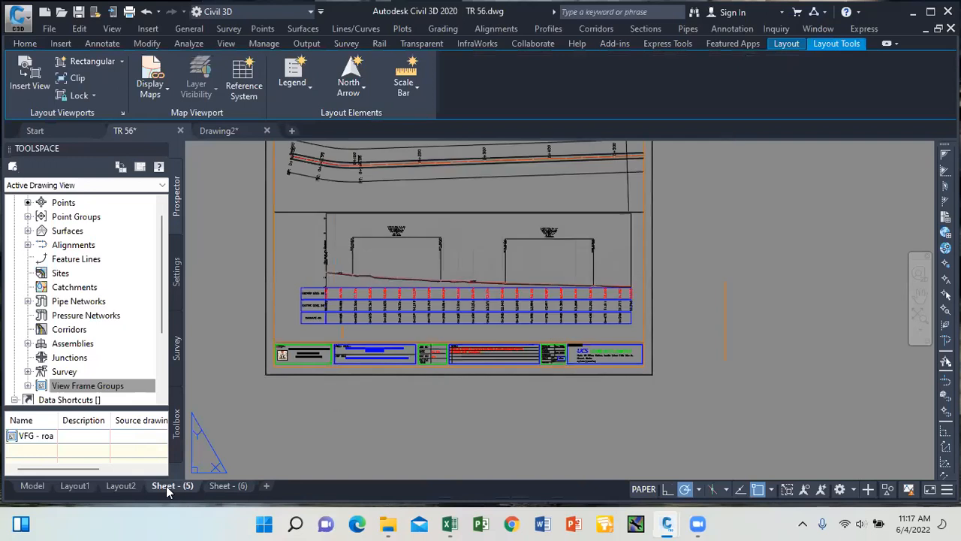
Nudge the Sheet - (5) profile slightly left and down within its viewport.
double_click(305, 272)
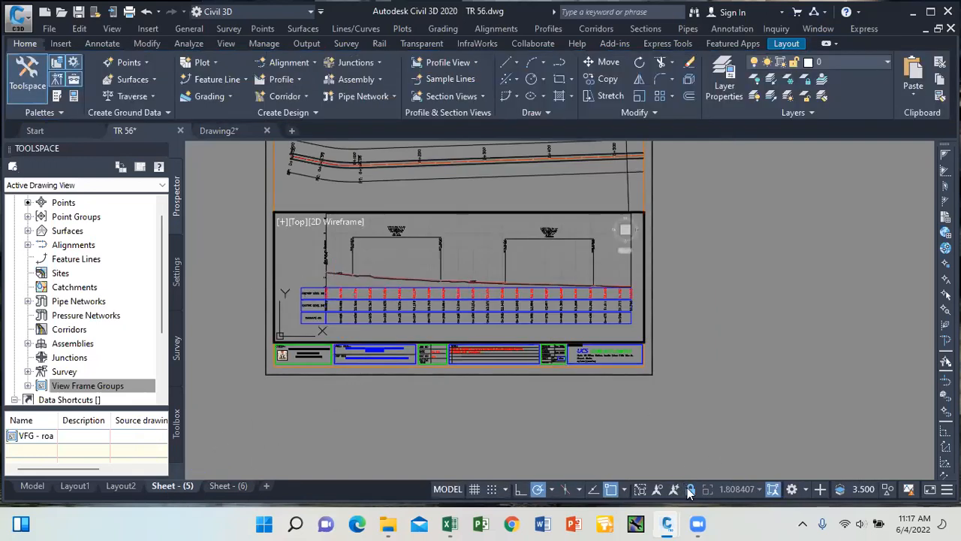
middle_drag(453, 284, 445, 293)
scroll(447, 293, up, 2)
scroll(458, 297, down, 2)
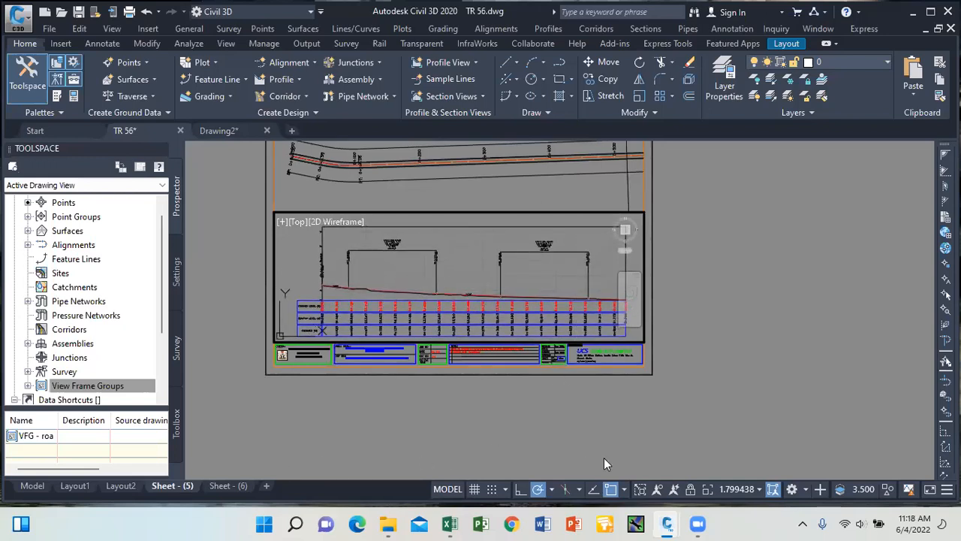
double_click(708, 397)
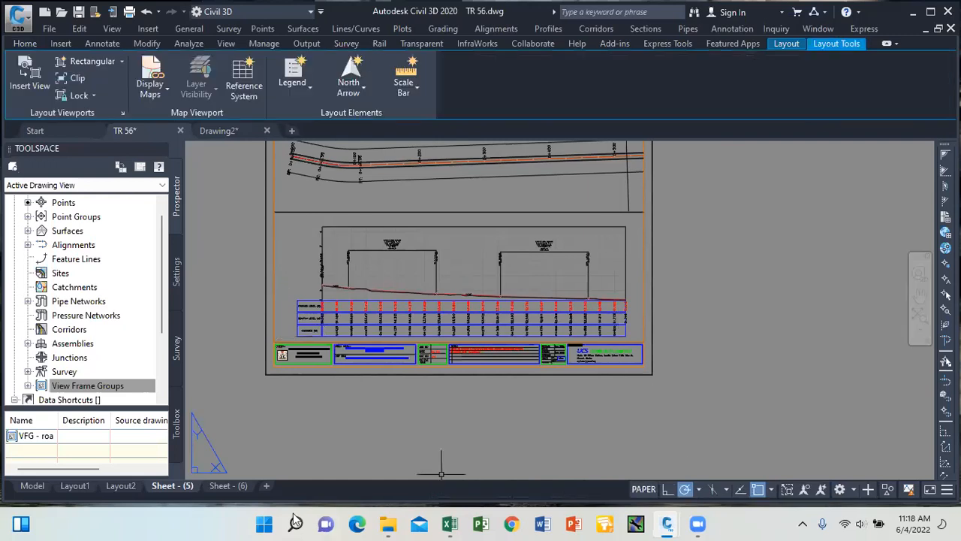
On Sheet - (6), shift the profile slightly down, lock the viewport, and return to Sheet - (5).
click(233, 486)
double_click(419, 309)
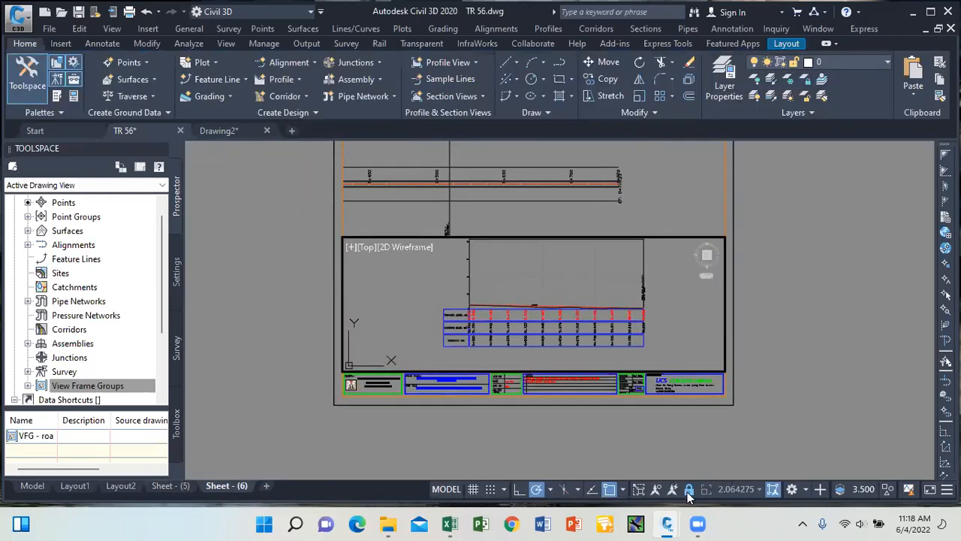
middle_drag(528, 317, 523, 331)
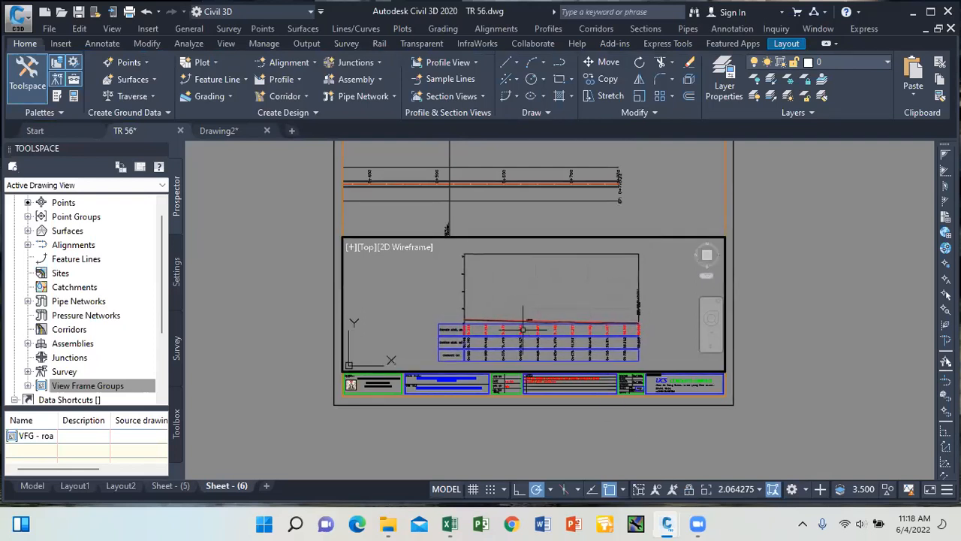
click(689, 490)
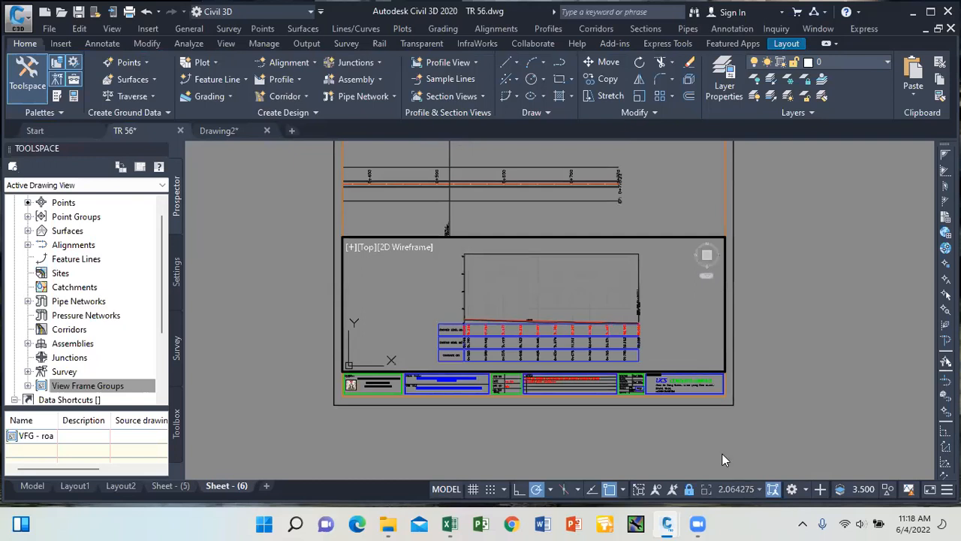
double_click(827, 390)
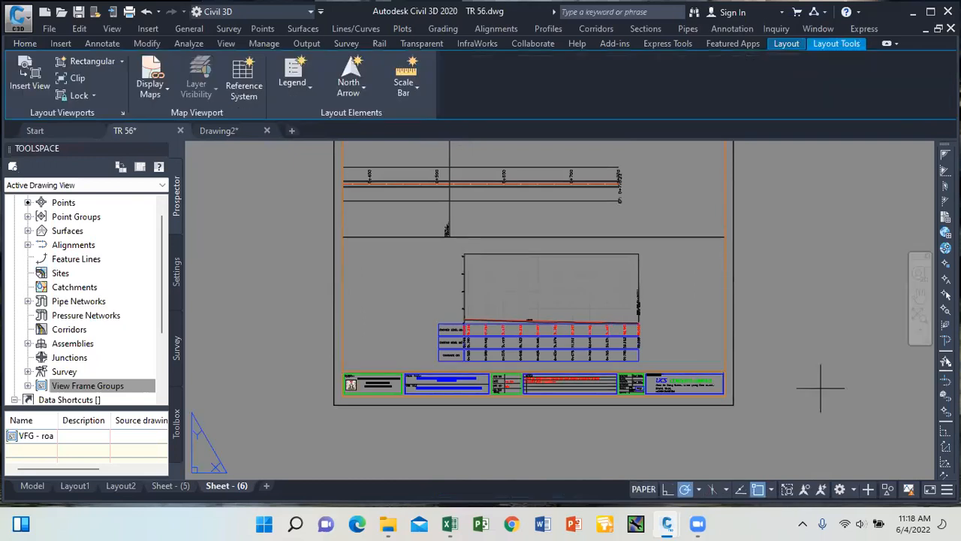
click(170, 486)
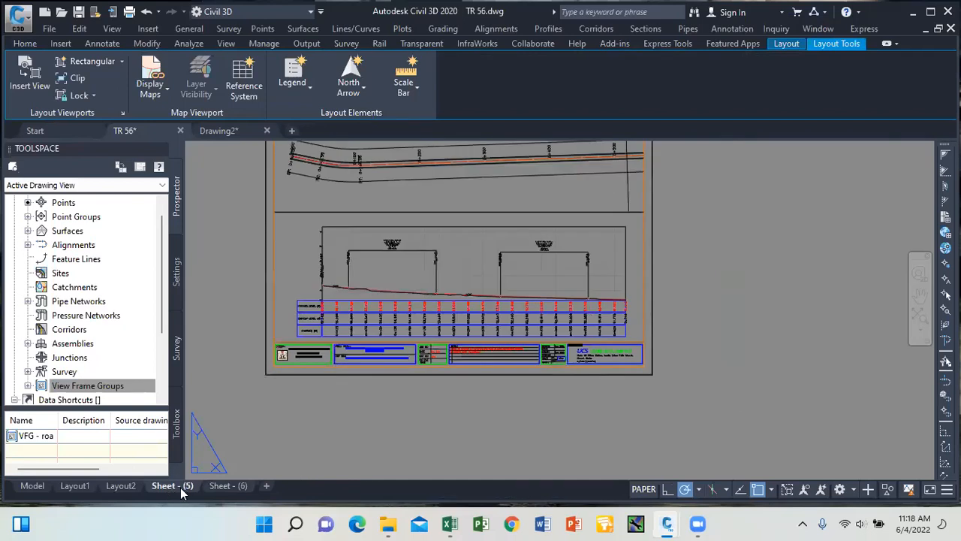
Set Sheet - (5) plotting to DWG To PDF, ISO expand A3, extents, centred and fit to paper.
right_click(179, 489)
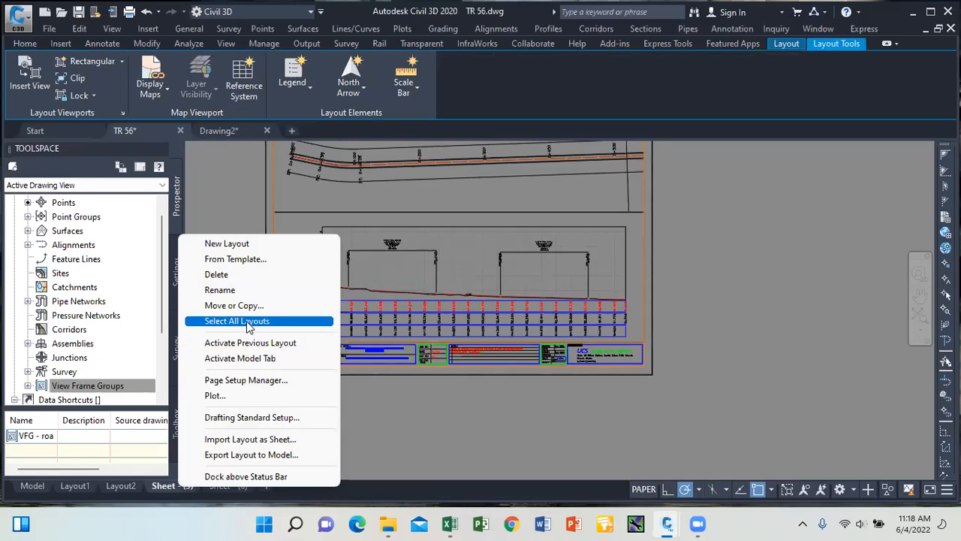
click(242, 396)
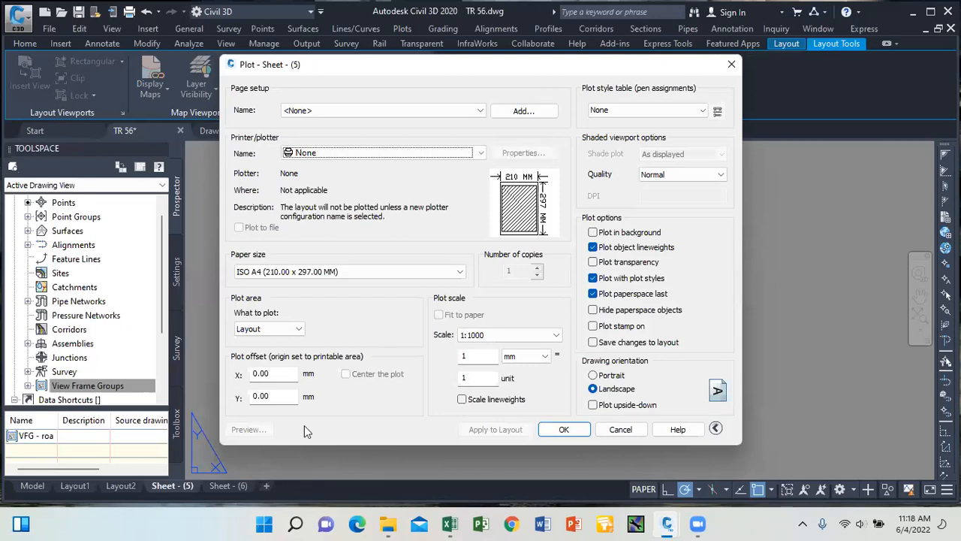
click(451, 154)
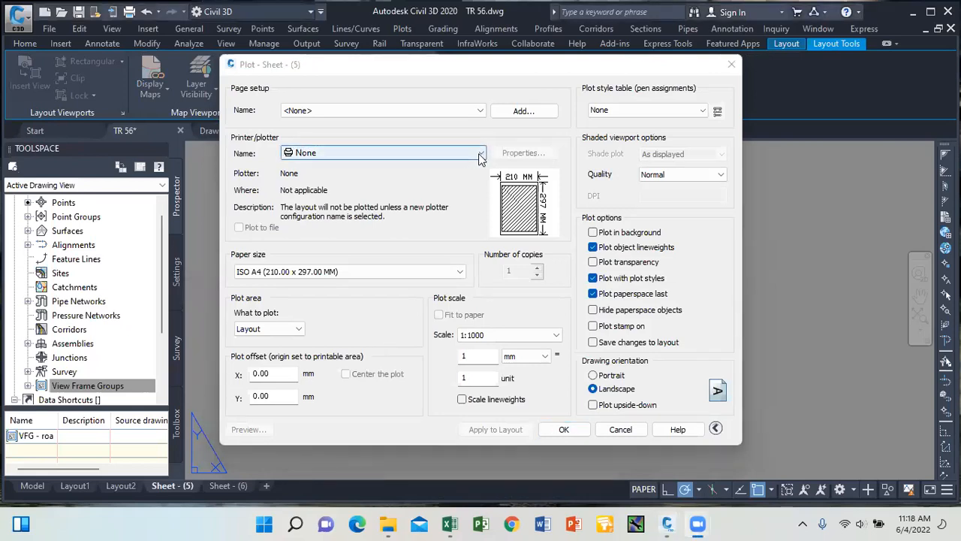
scroll(383, 279, down, 2)
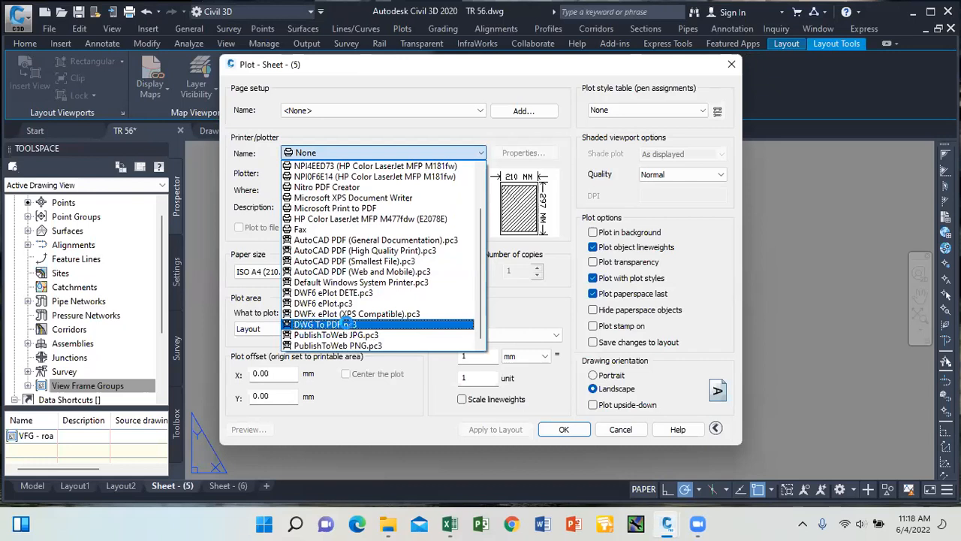
click(349, 326)
click(456, 272)
scroll(338, 158, up, 3)
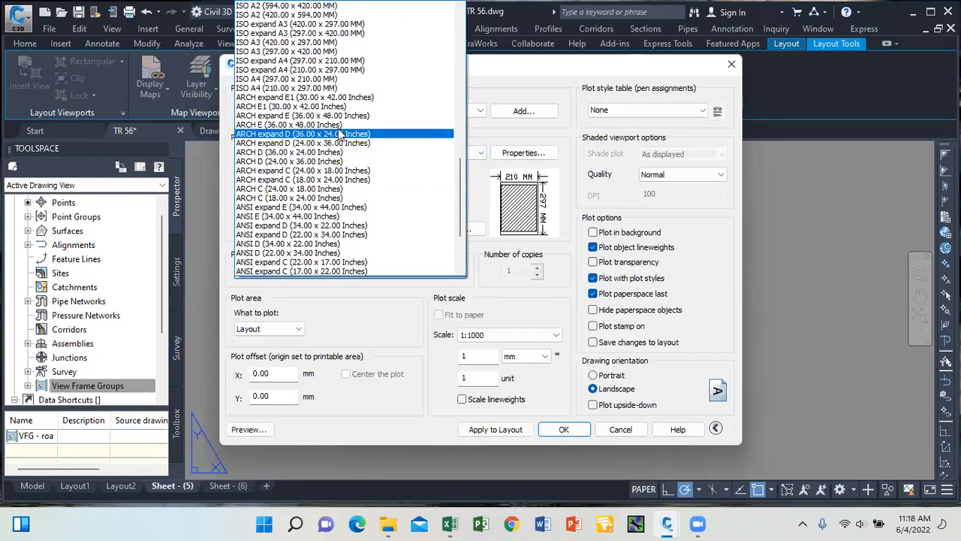
click(329, 29)
click(298, 328)
click(272, 349)
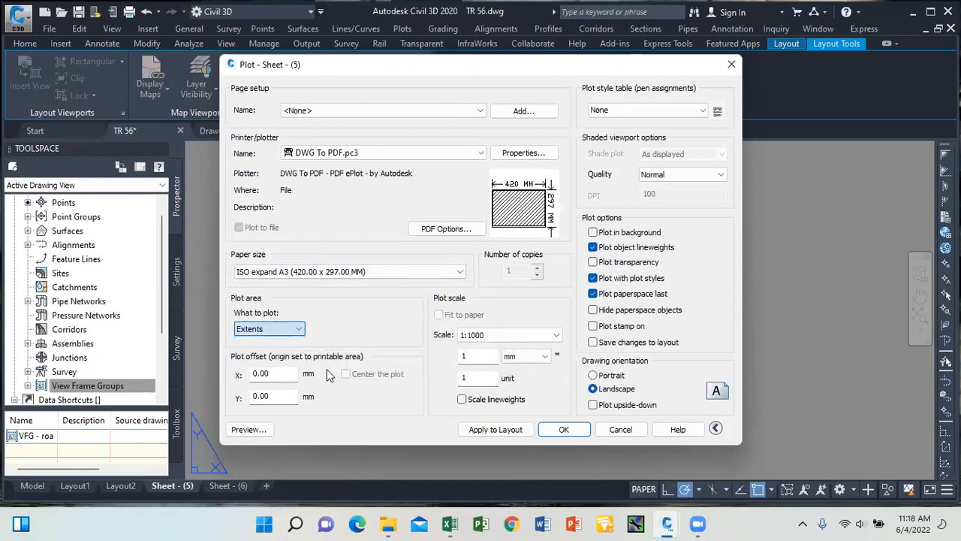
click(346, 375)
click(439, 316)
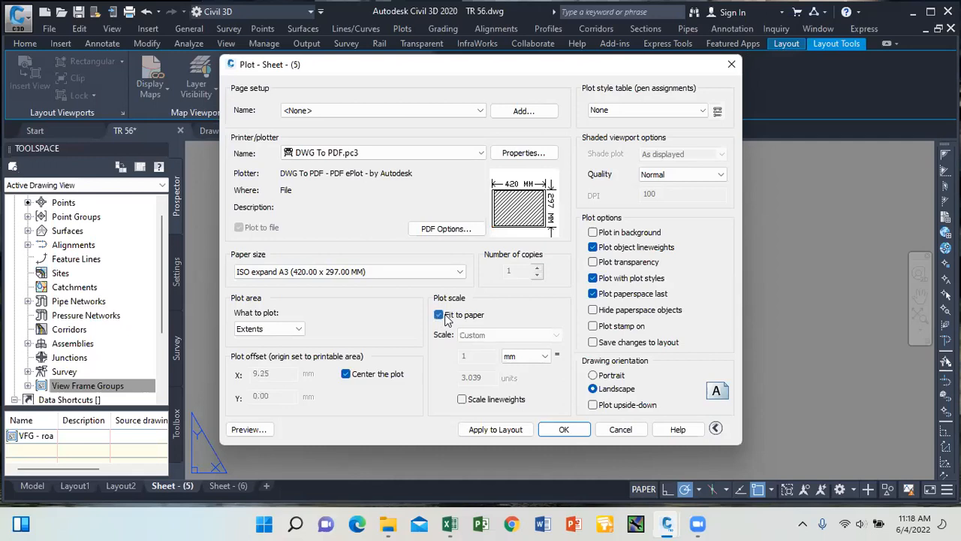
Save these plot settings as page setup GHJ and close the dialog without plotting.
click(523, 111)
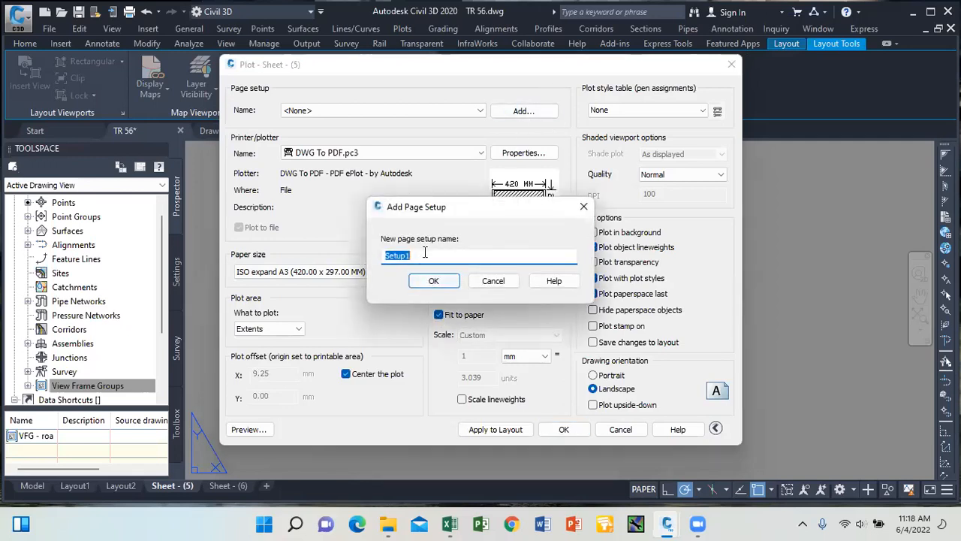
text(GHJ)
click(449, 282)
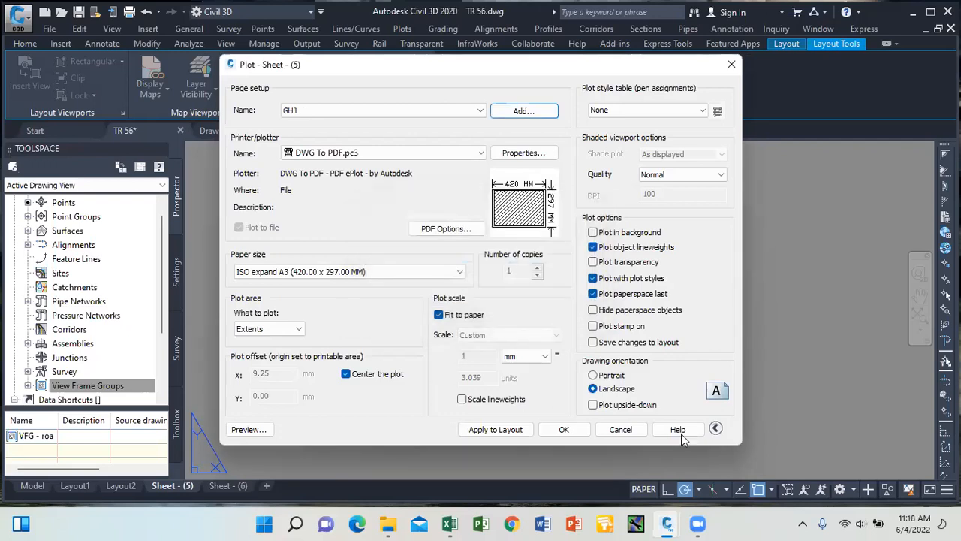
click(623, 435)
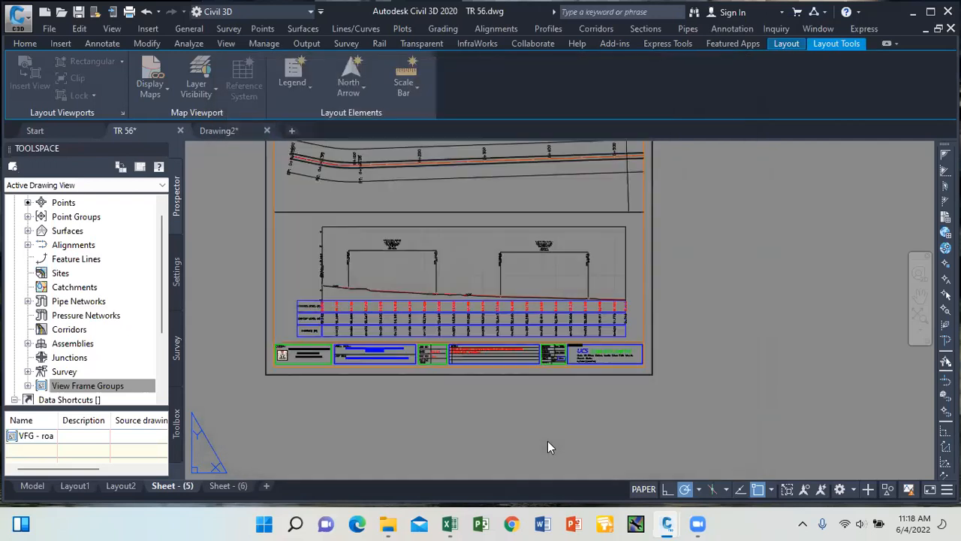
Select the sheet layouts and choose Publish Selected Layouts.
right_click(166, 489)
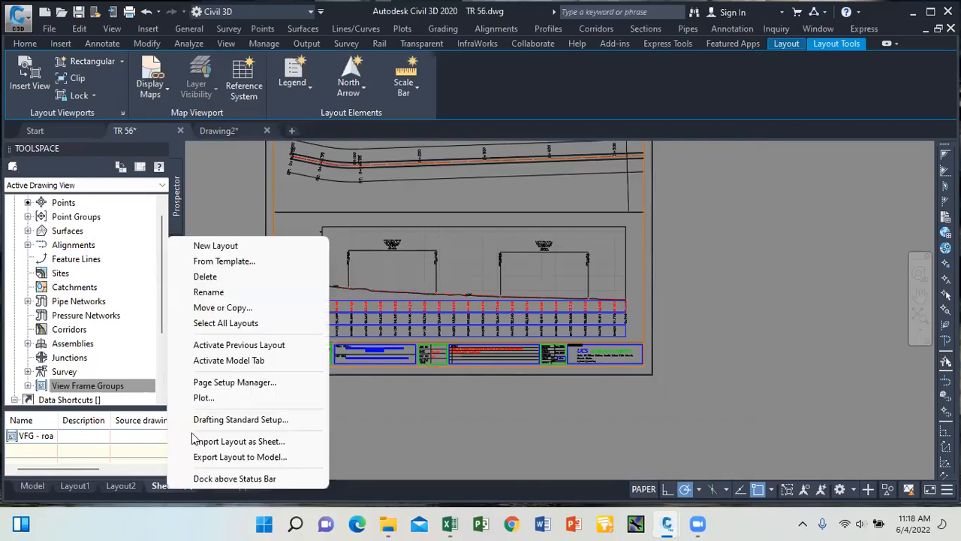
click(226, 327)
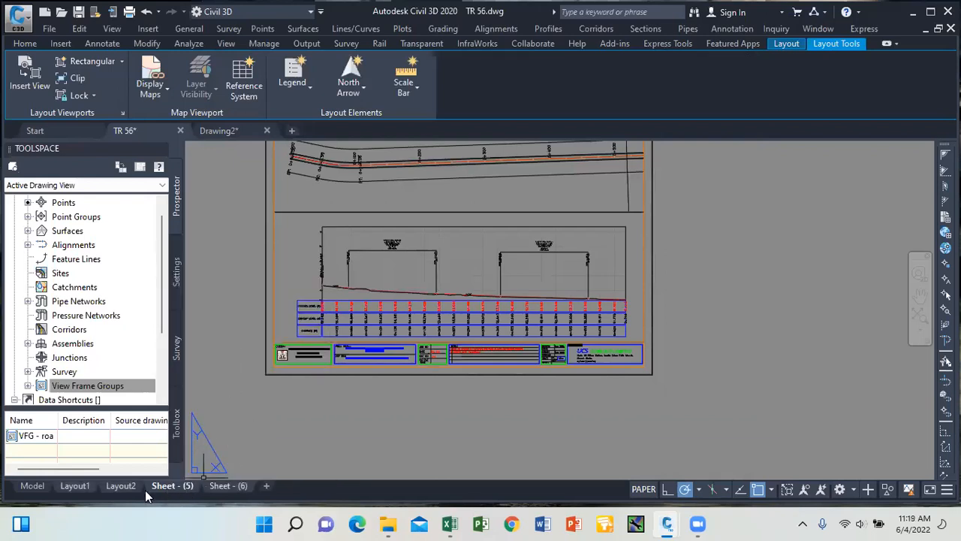
mouse_move(79, 493)
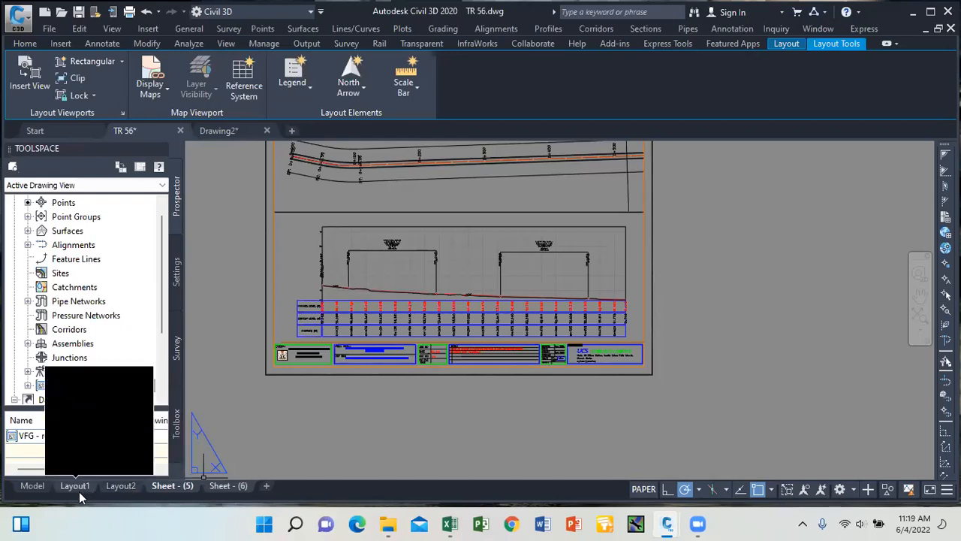
right_click(177, 489)
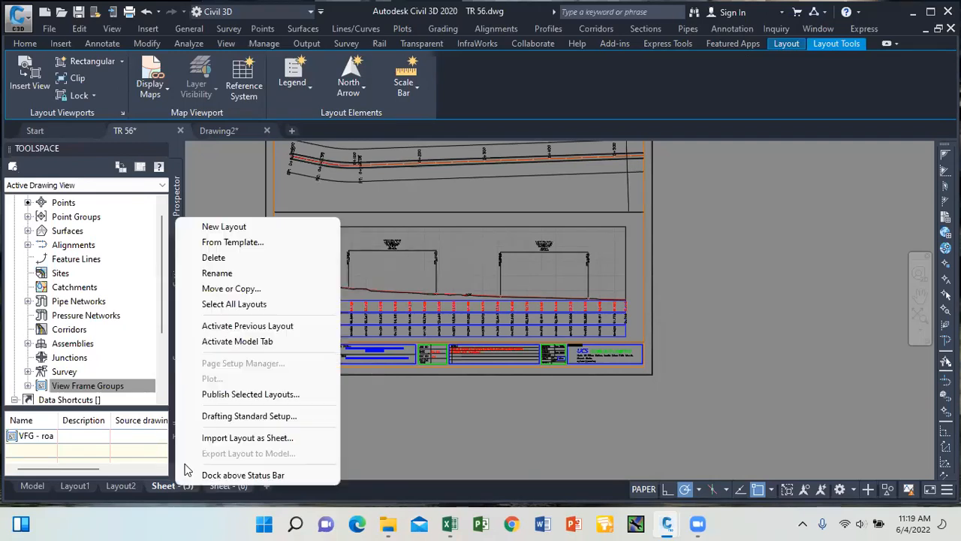
click(253, 398)
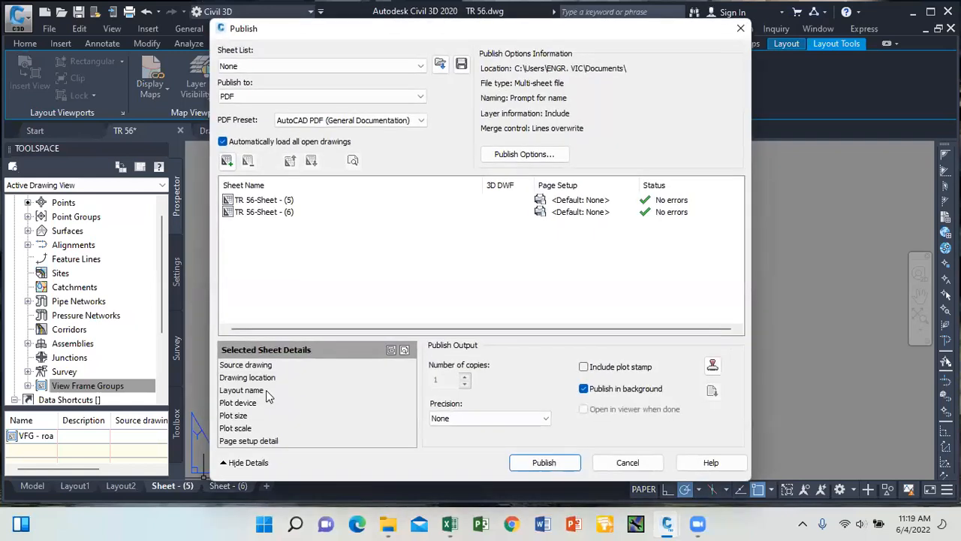
Assign page setup GHJ to TR 56-Sheet - (5) and (6) and publish to the Desktop.
click(282, 200)
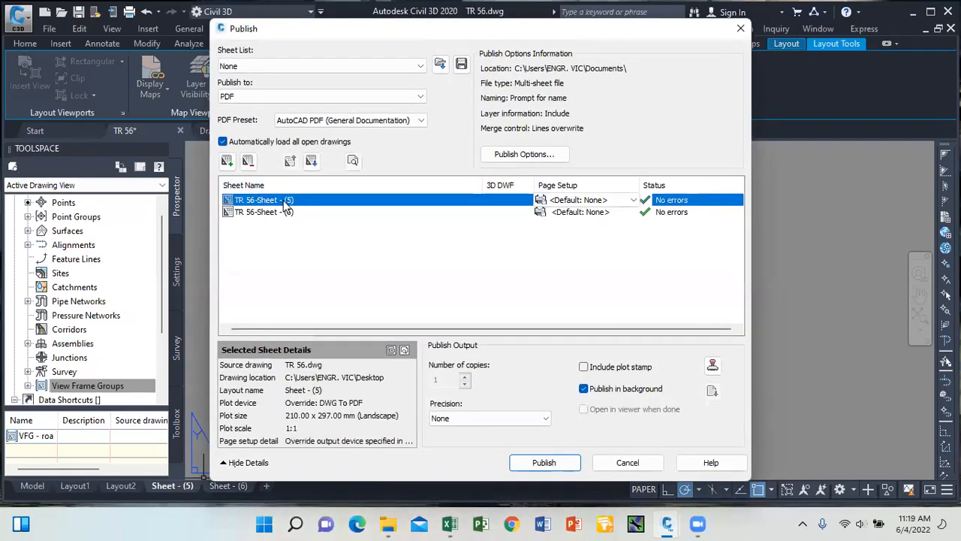
shift+click(286, 212)
click(633, 200)
click(579, 223)
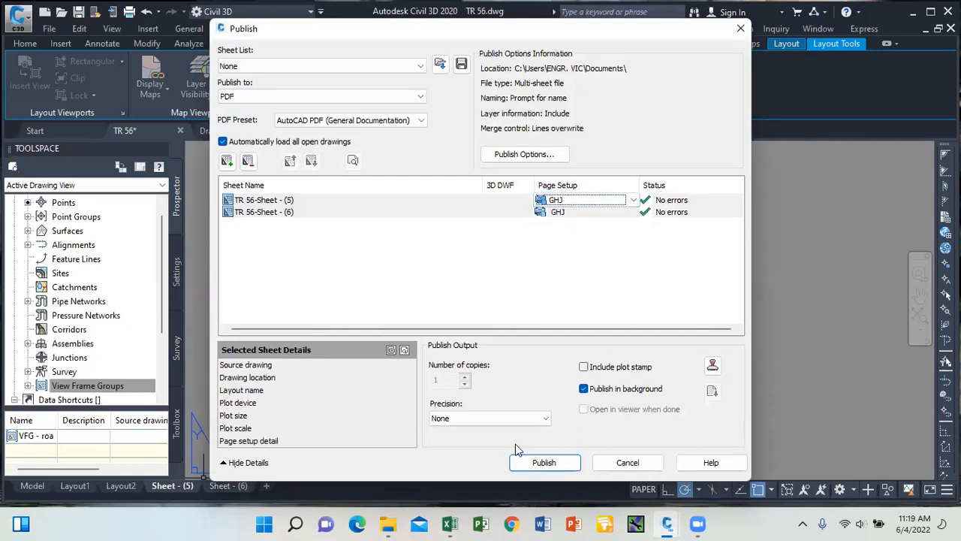
click(544, 462)
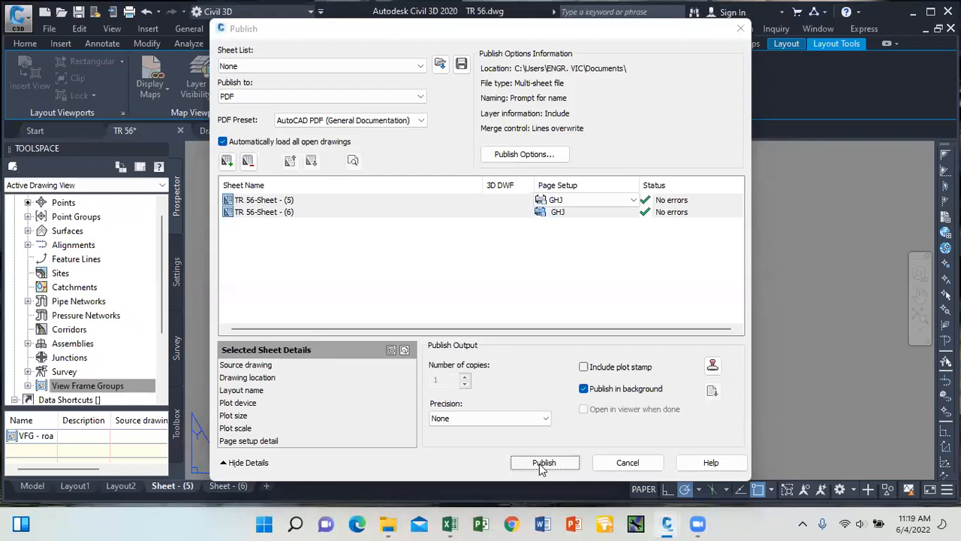
click(297, 225)
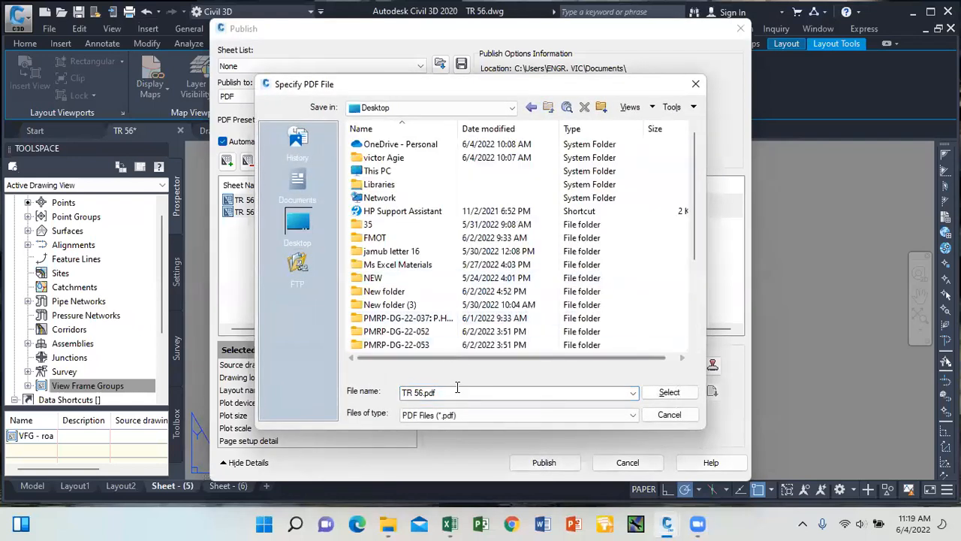
Publish both sheets to PDF as 'JEFCON PP DWG', saving the sheet list and dismissing the notice.
text(JEFCON)
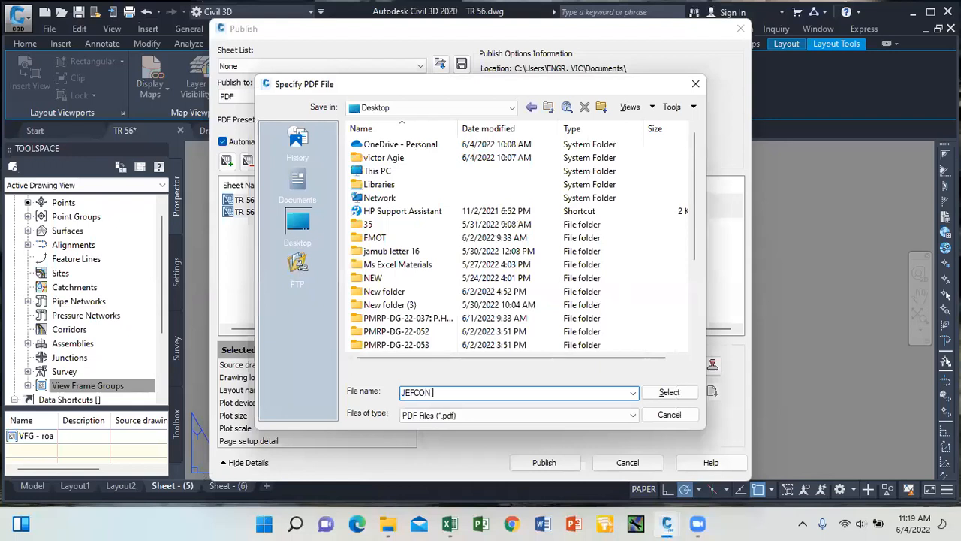
text( PP DRA)
key(BackSpace)
key(BackSpace)
click(670, 391)
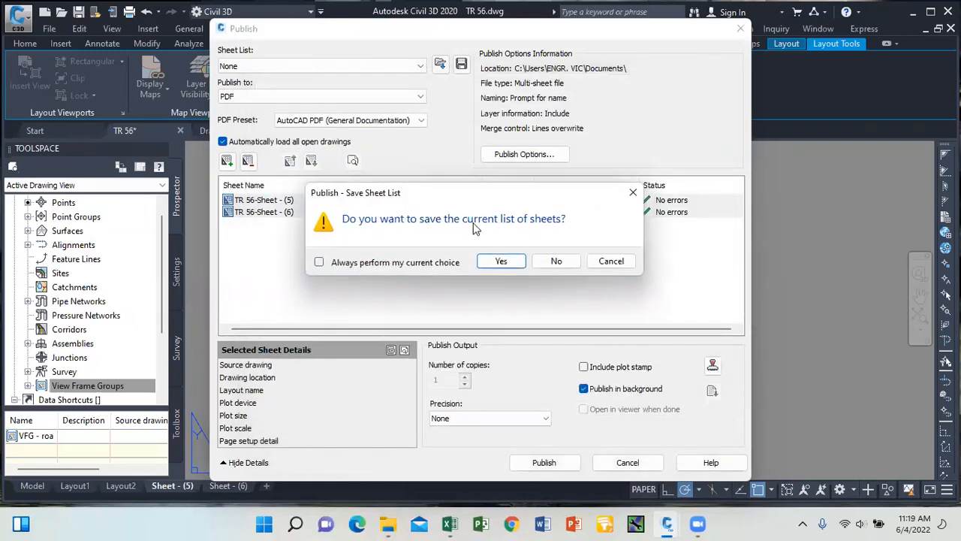
click(503, 263)
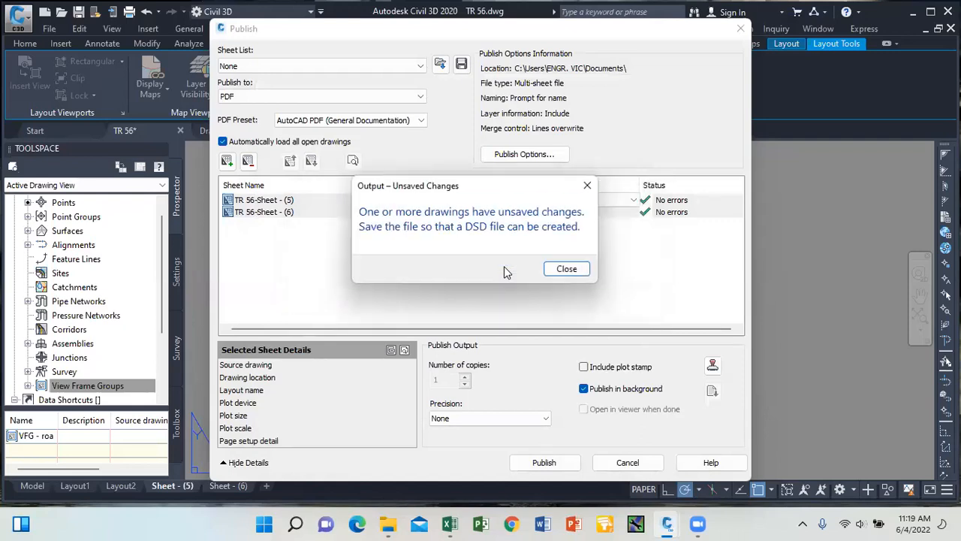
click(567, 271)
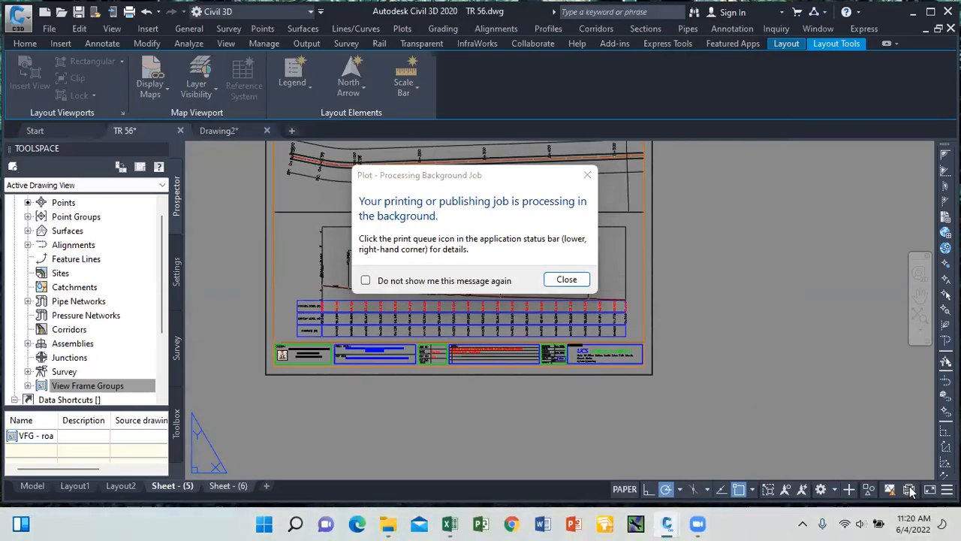
Dismiss the background-job notice, return to the Home tab, and close the Publish Job Complete balloon.
click(567, 279)
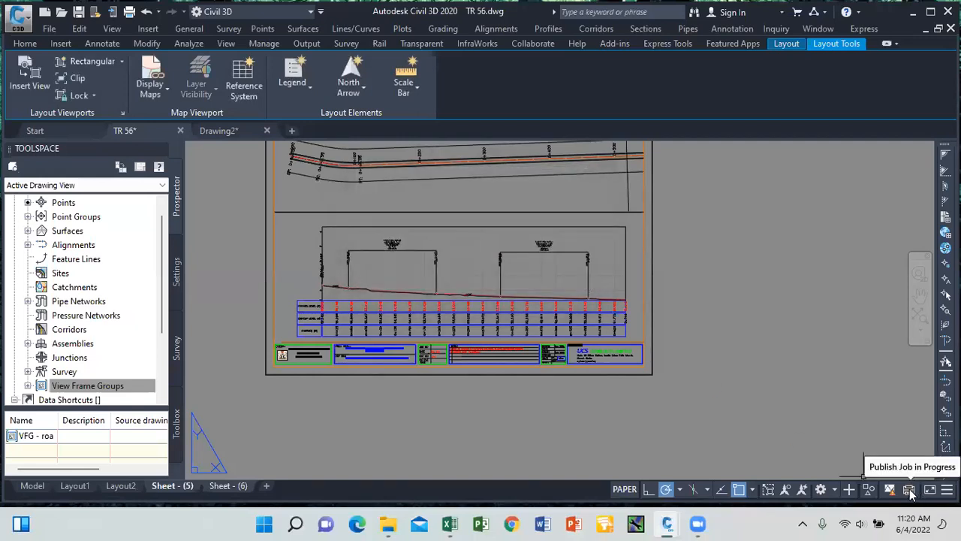
click(25, 43)
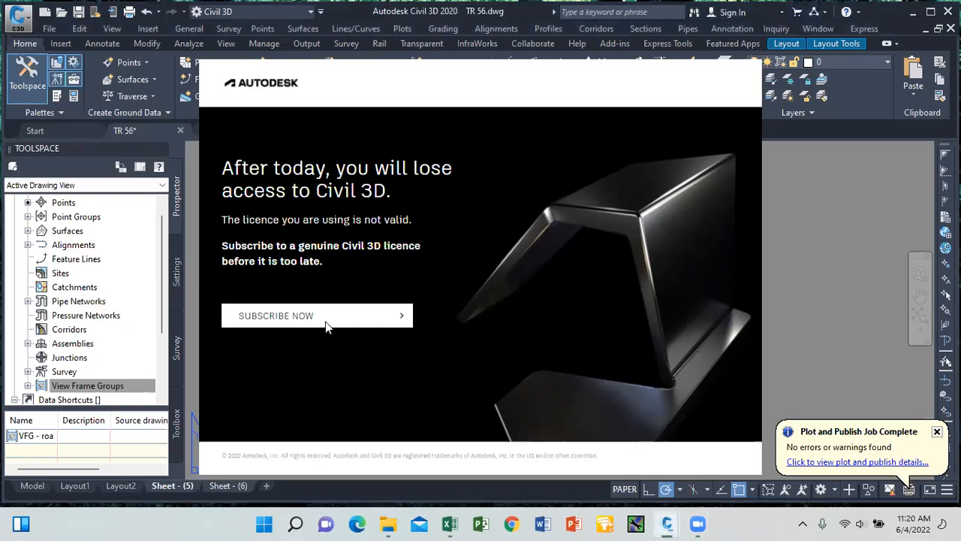
click(937, 432)
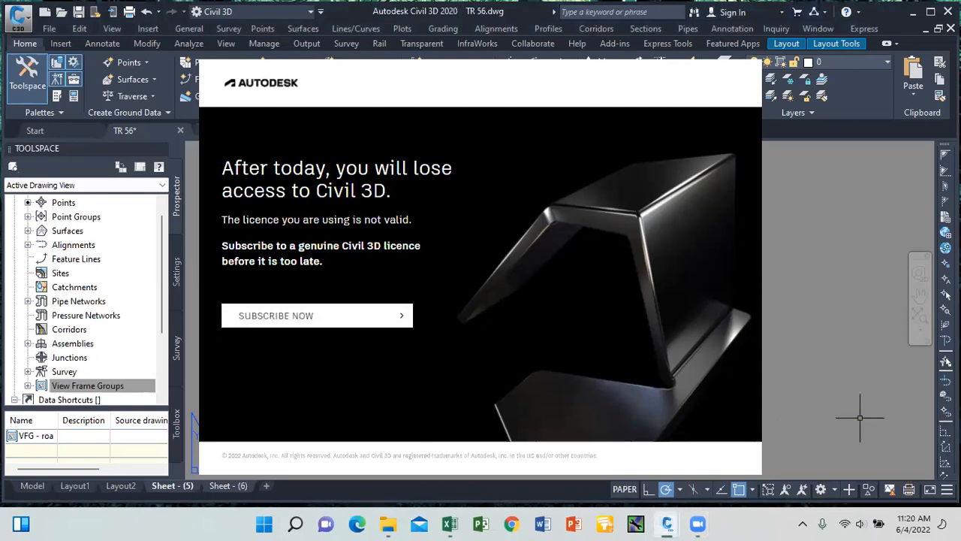
Get past the licence warning, close the Autodesk pages in Edge, and minimize Civil 3D.
click(405, 316)
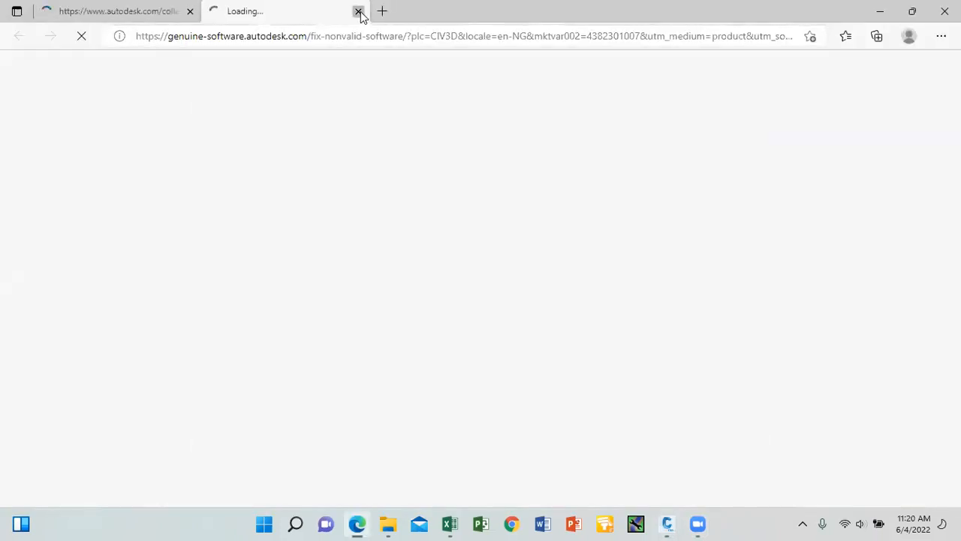
click(358, 12)
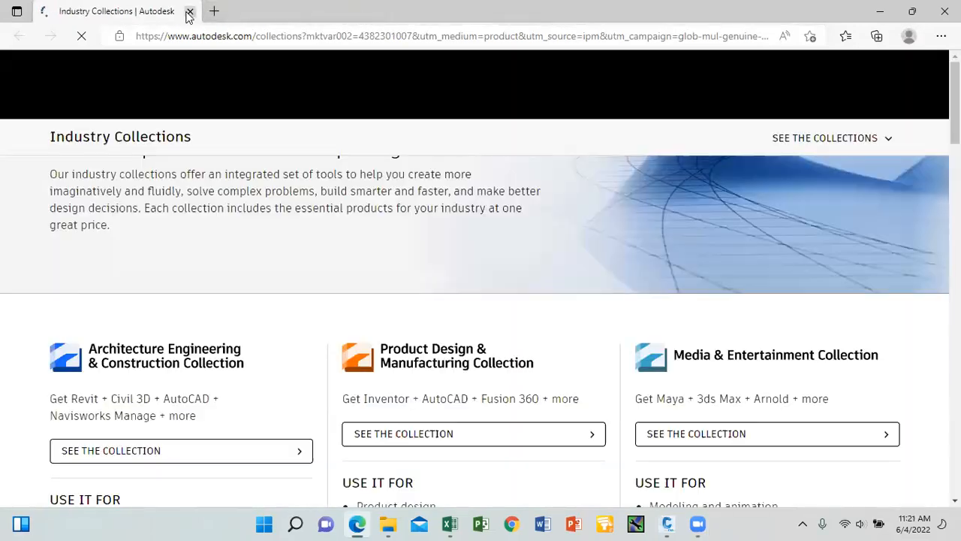
click(191, 12)
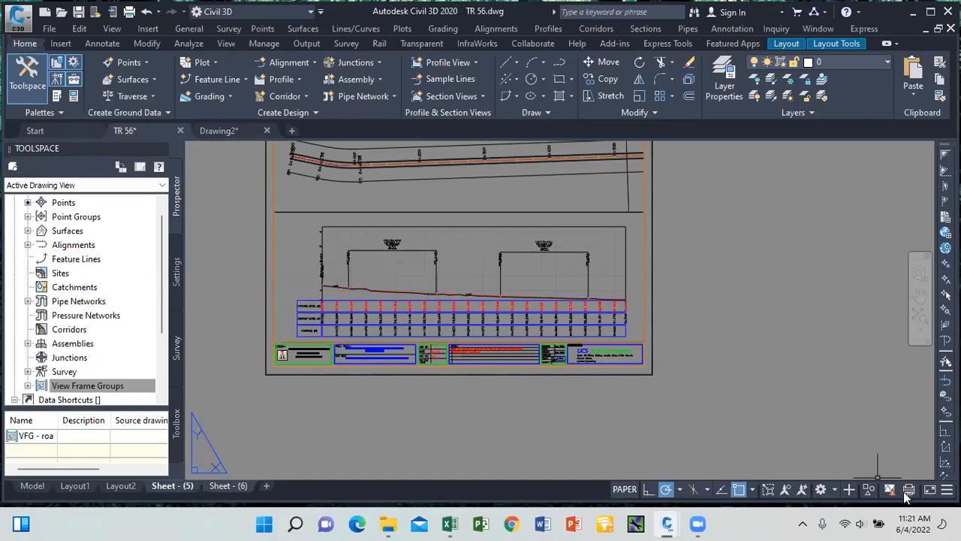
click(910, 13)
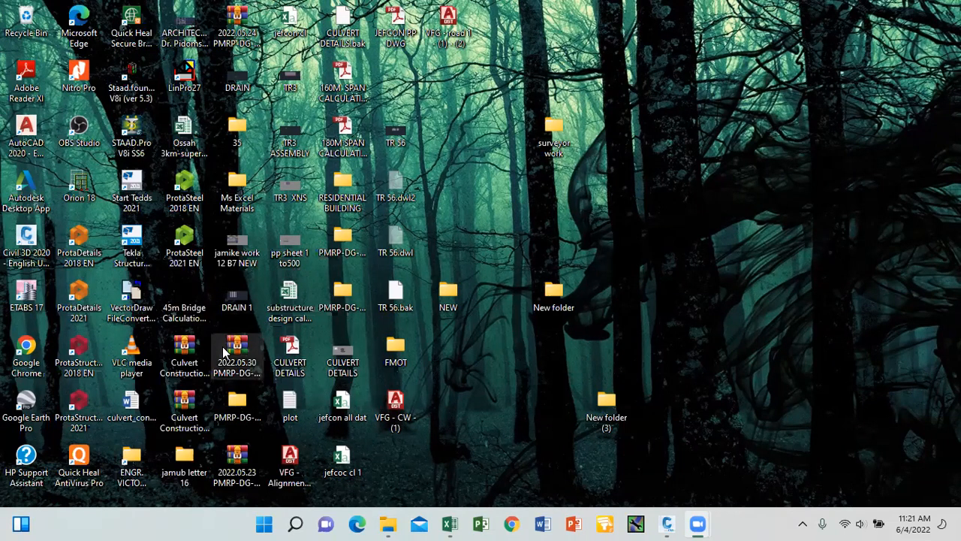
Open JEFCON PP DWG.pdf, review the TR 56 Sheet (5) and Sheet (6) pages, then close Reader.
double_click(398, 34)
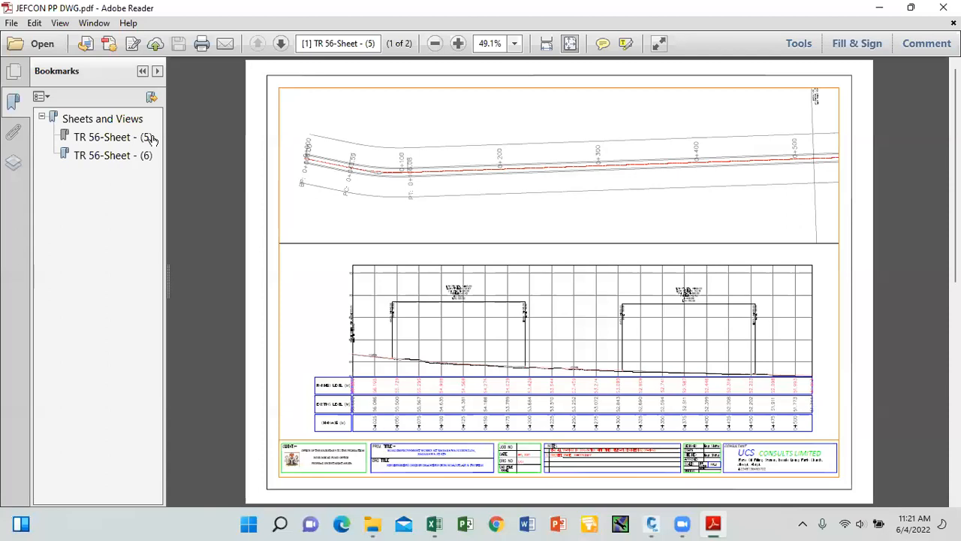
click(150, 158)
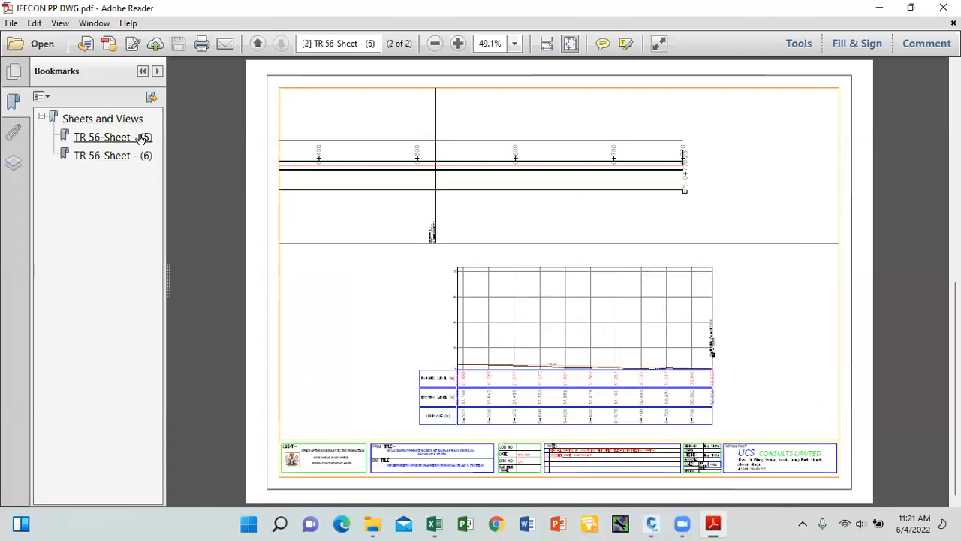
click(142, 137)
click(147, 156)
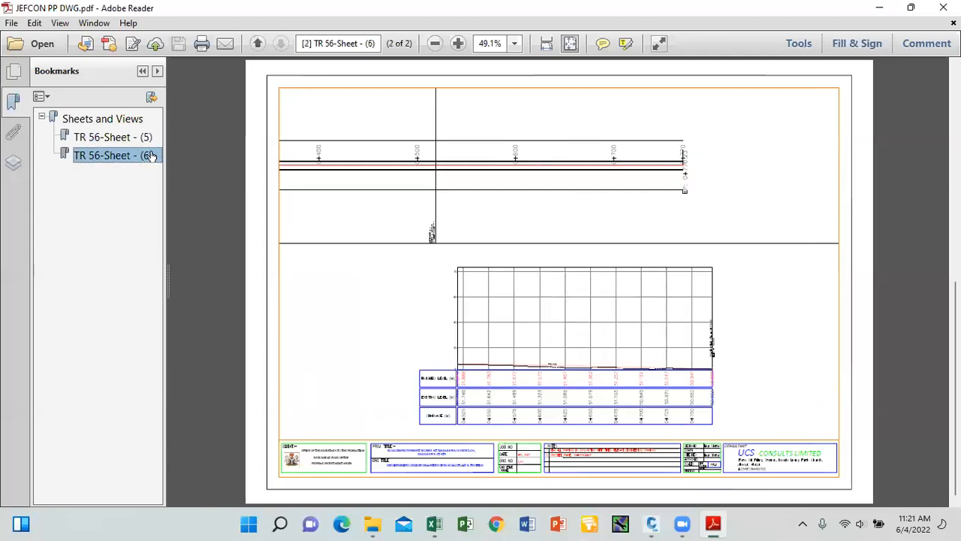
click(943, 7)
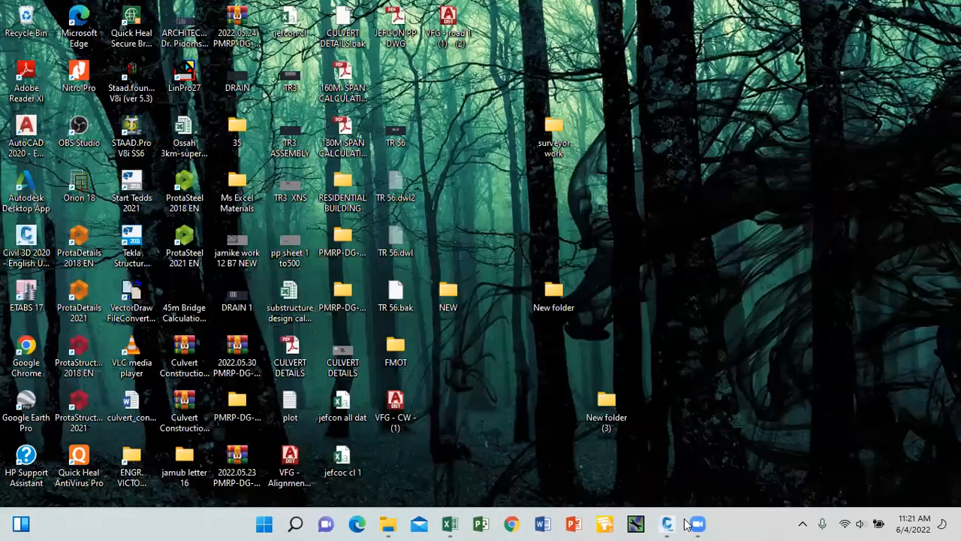
mouse_move(674, 523)
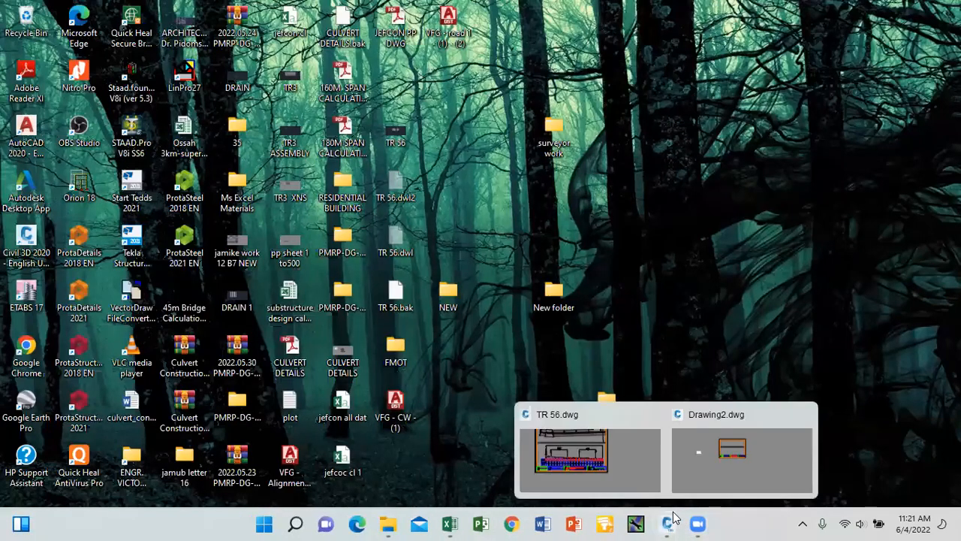
Restore the TR 56 drawing and switch from the Sheet (5) layout to model space.
click(630, 444)
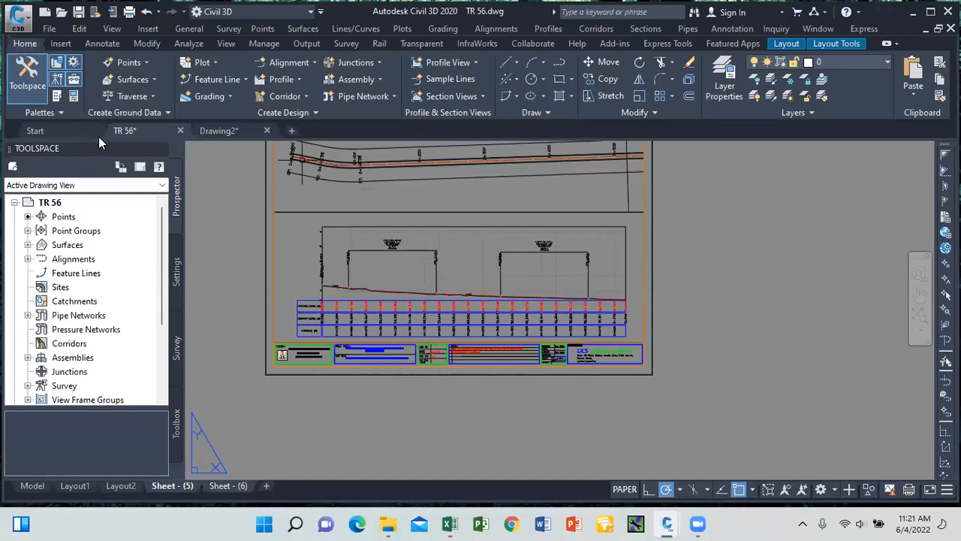
click(32, 486)
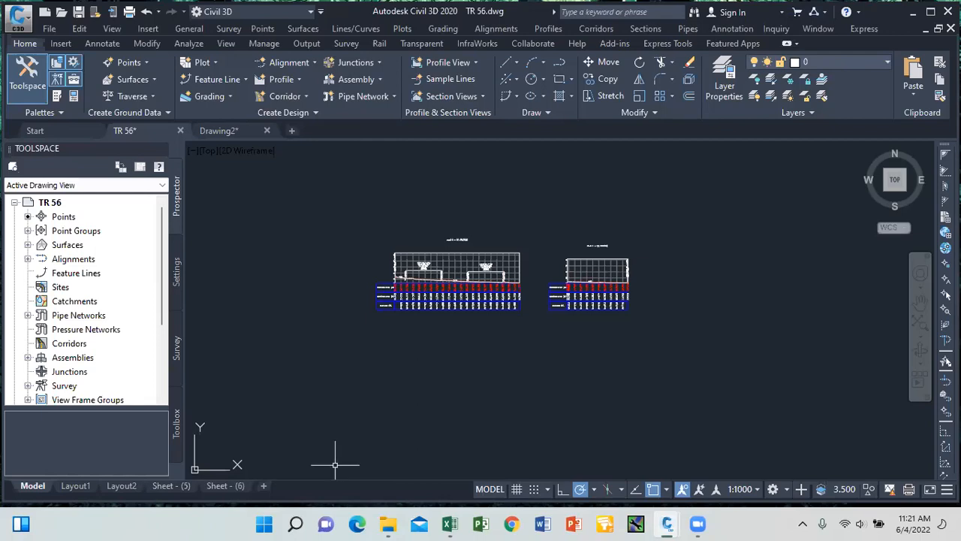
Save the drawing to the Desktop as 'TR 56 corridor'.
click(28, 29)
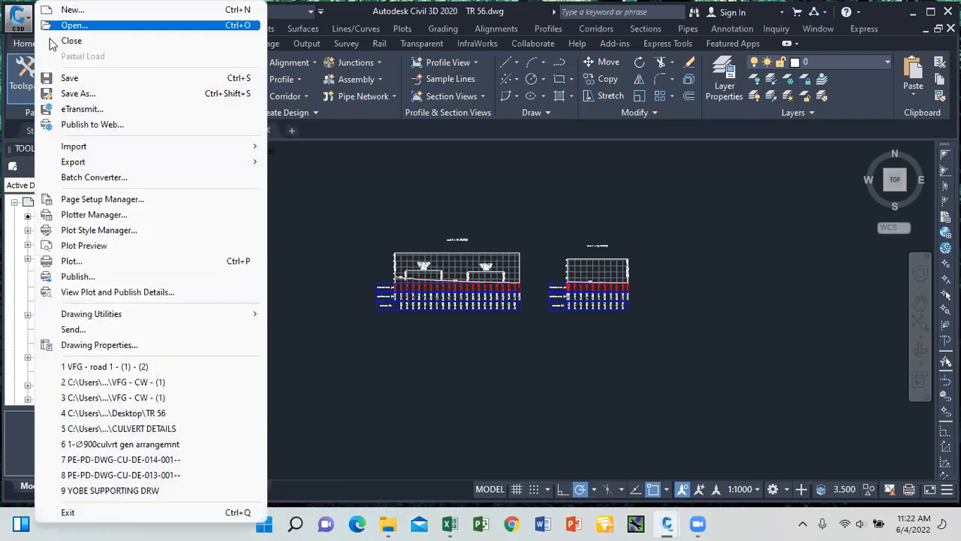
click(83, 94)
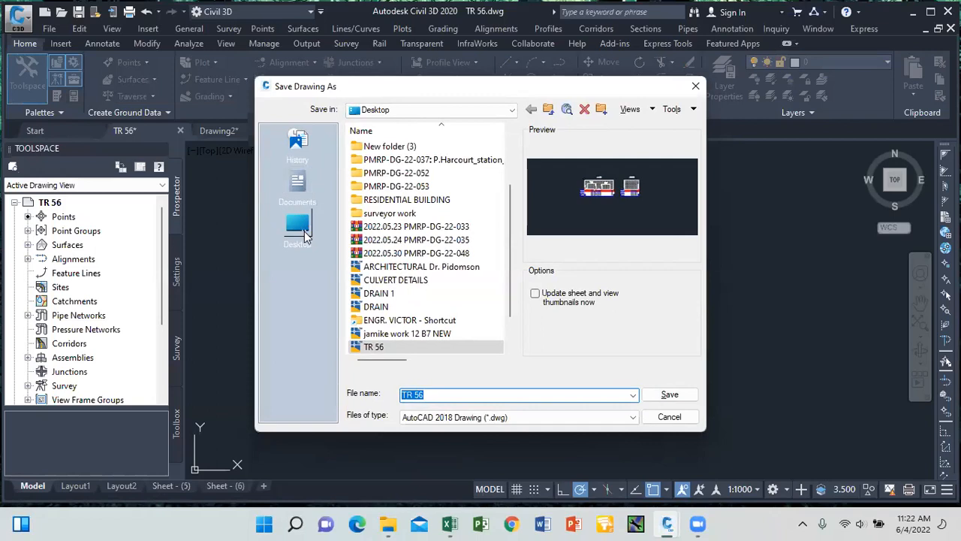
click(298, 225)
click(432, 396)
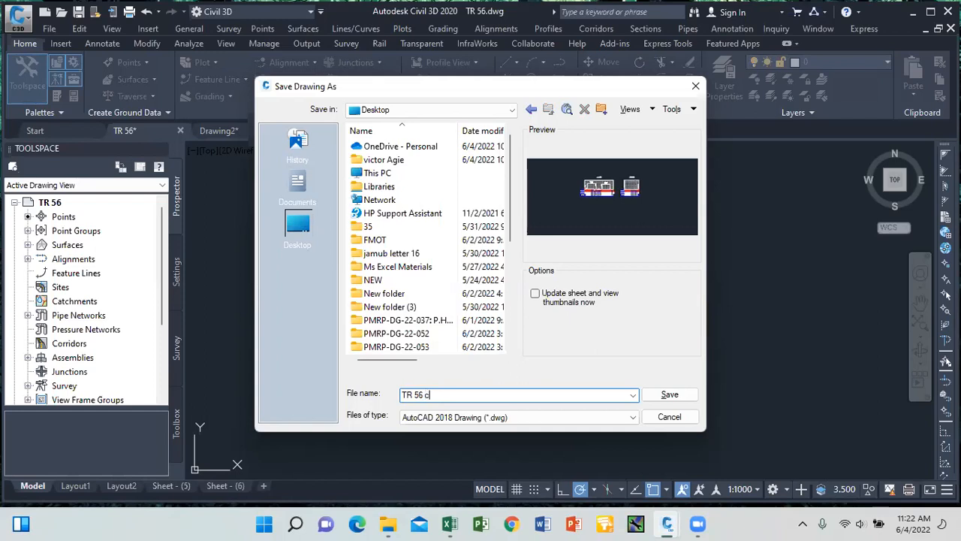
key(BackSpace)
key(BackSpace)
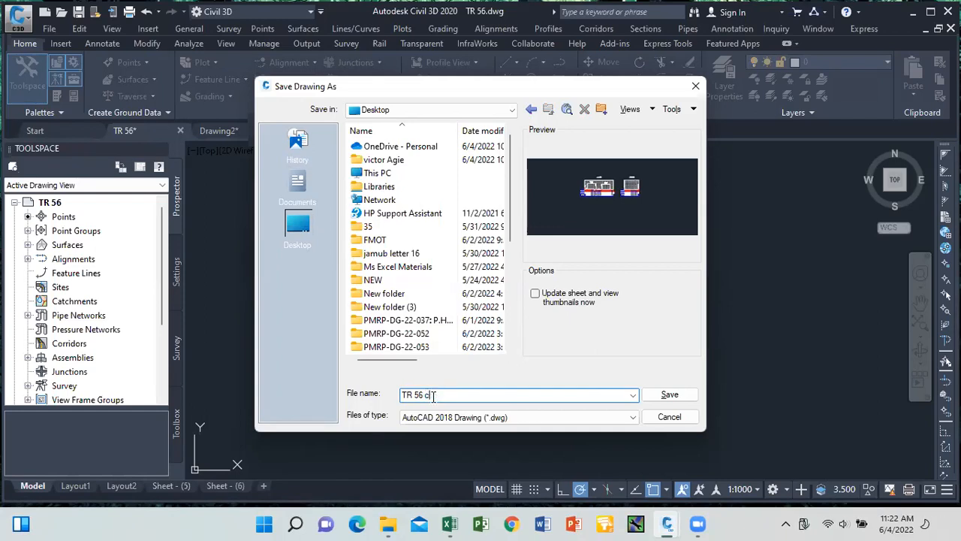
key(BackSpace)
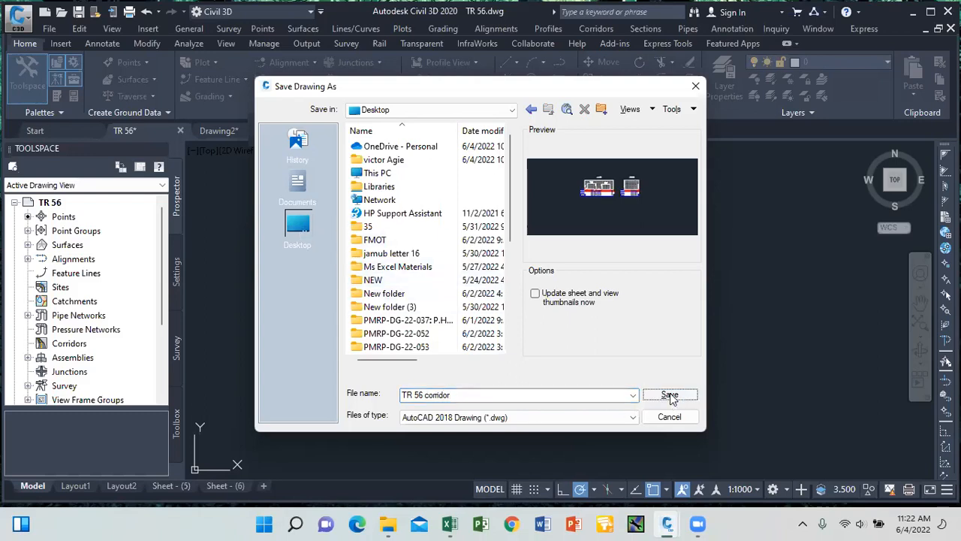
click(669, 395)
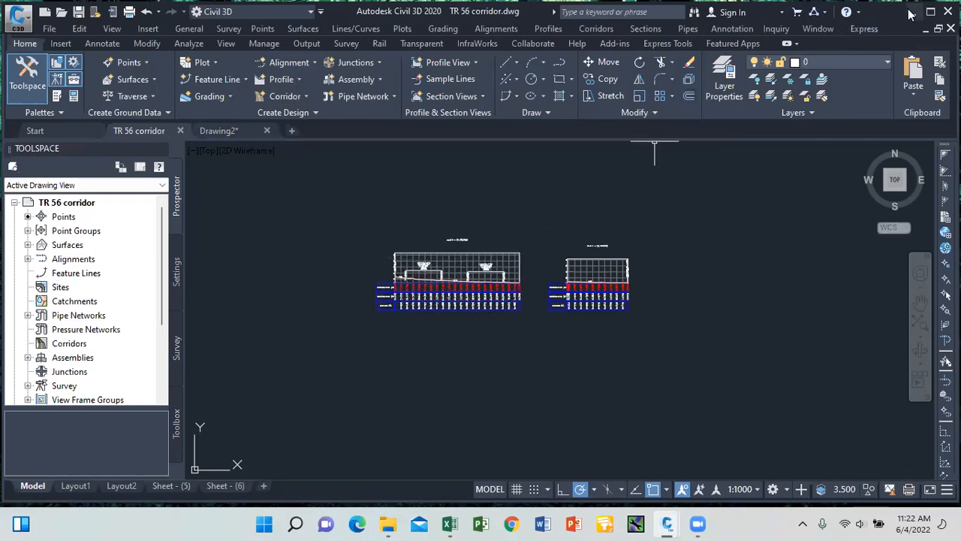
Show the desktop, then bring the TR 56 corridor drawing back into view.
key(super+d)
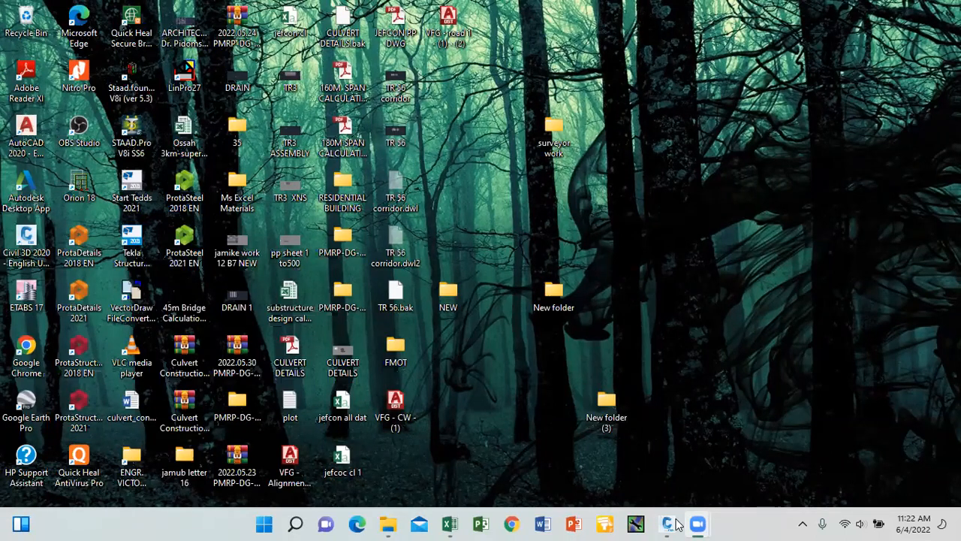
mouse_move(697, 523)
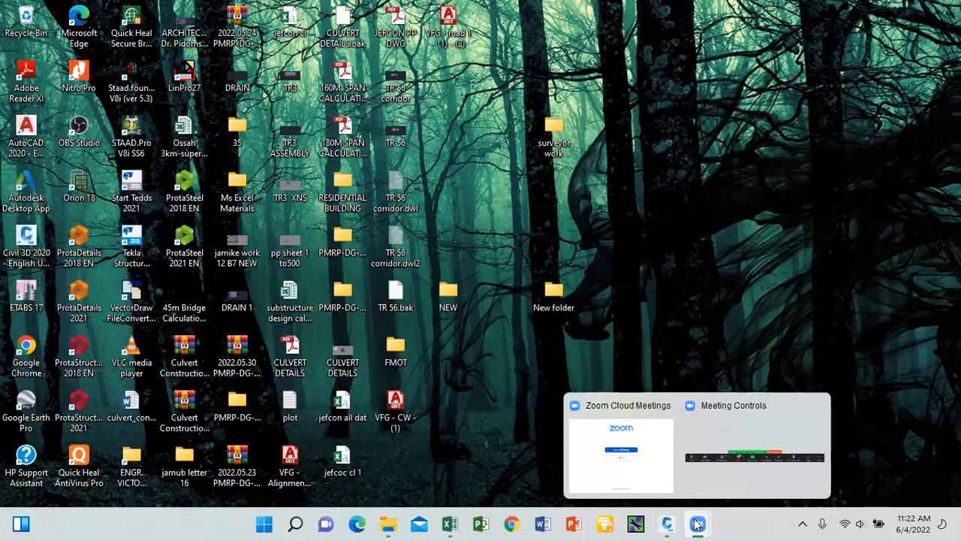
mouse_move(667, 523)
click(621, 467)
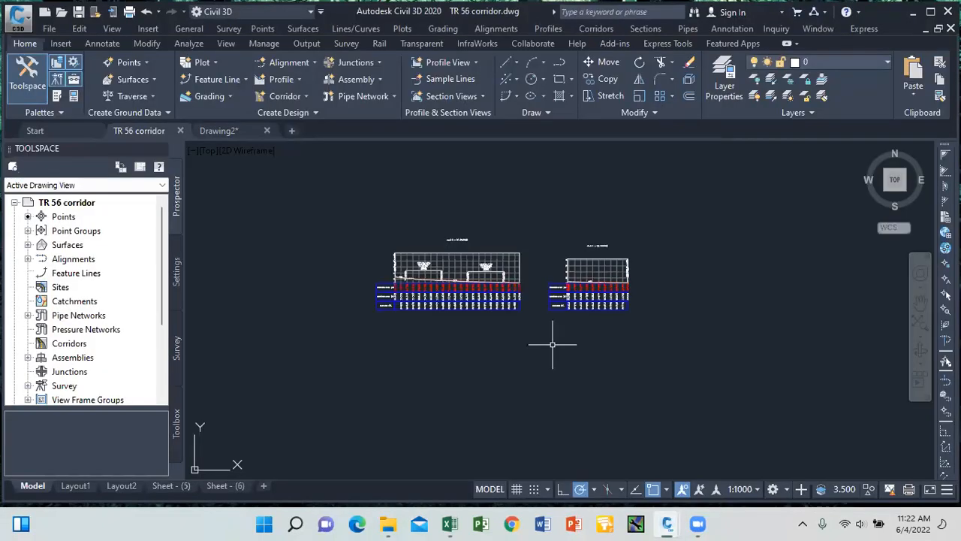
scroll(440, 241, down, 5)
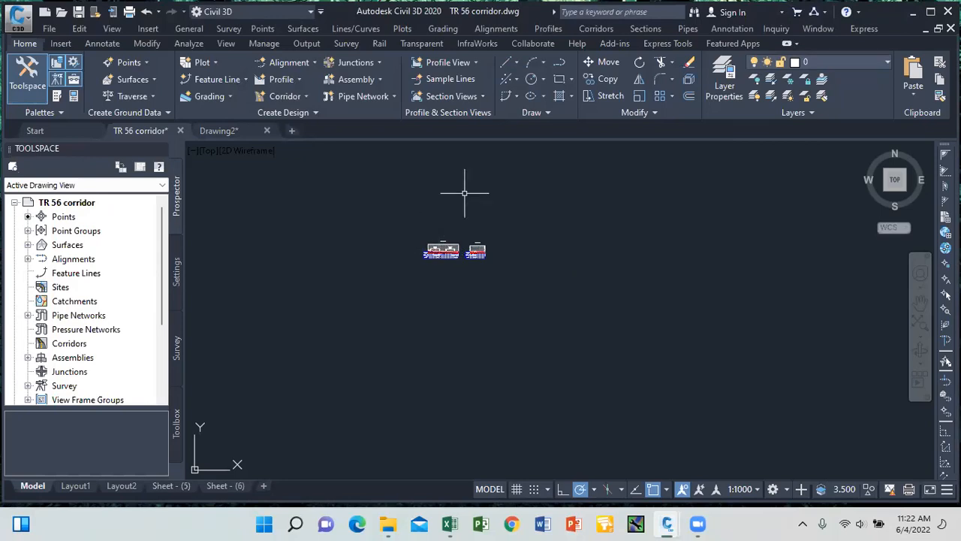
Create a Single Crowned Road assembly named Assembly8m and place its baseline near the drawing centre.
click(594, 28)
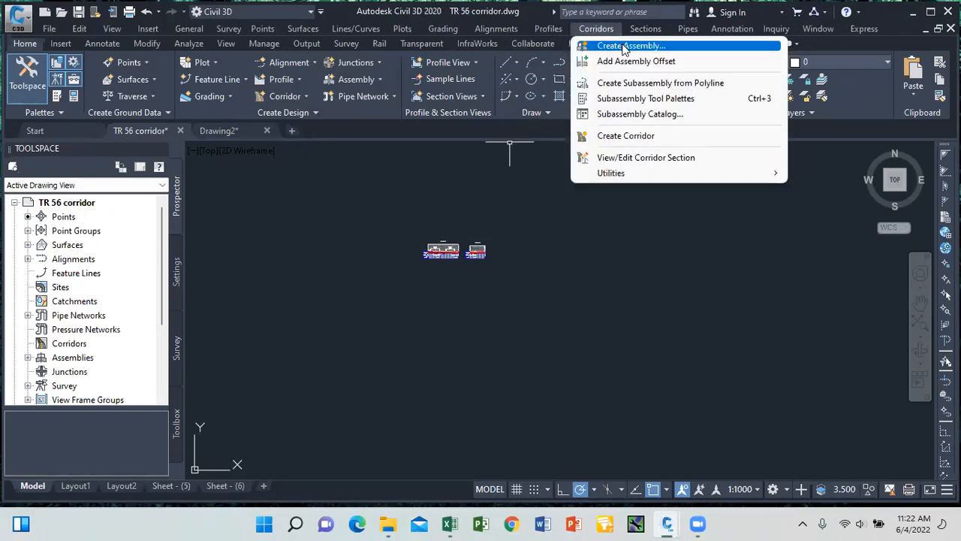
click(623, 47)
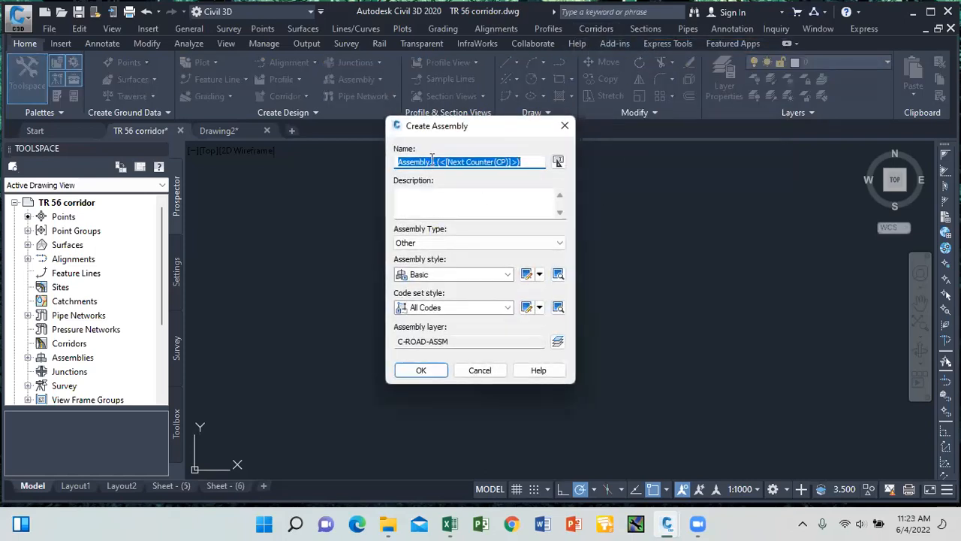
drag(433, 161, 425, 164)
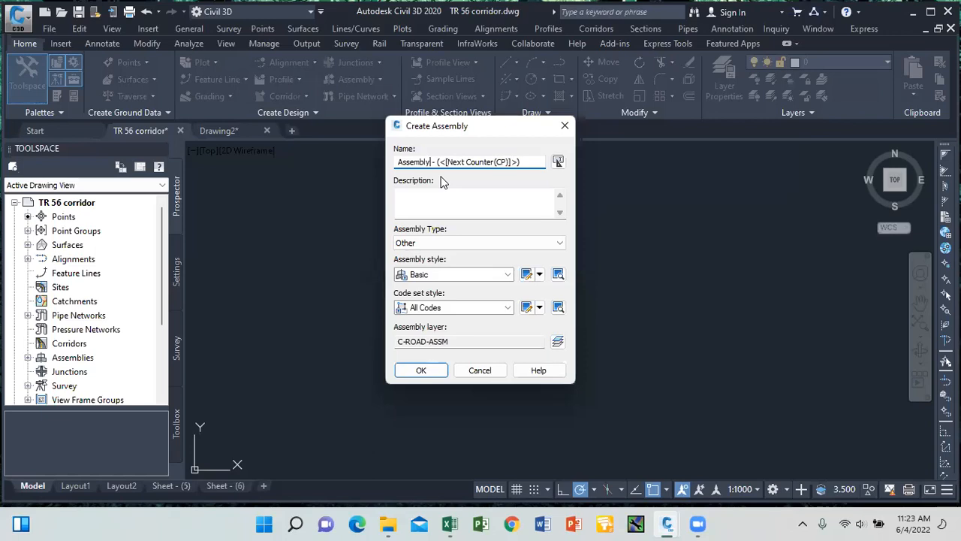
text(8m)
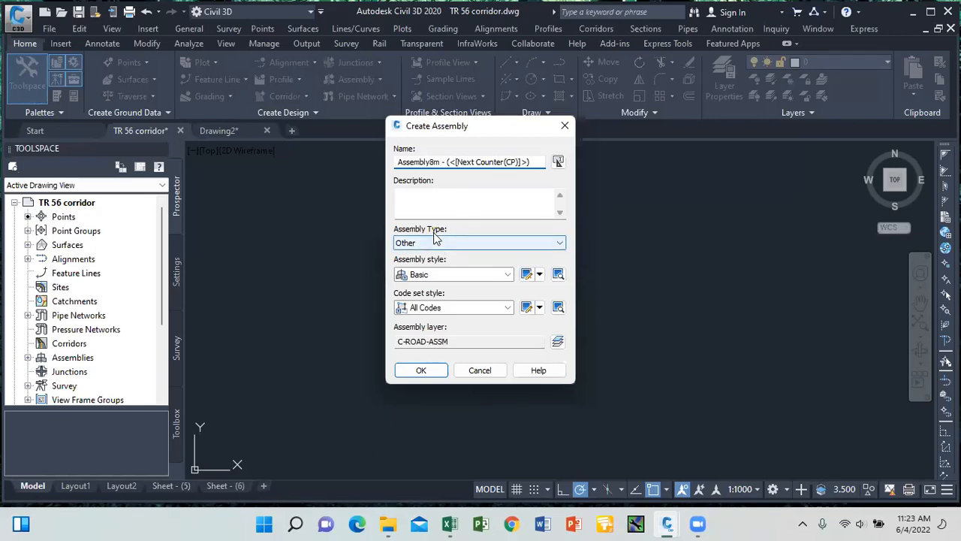
click(501, 243)
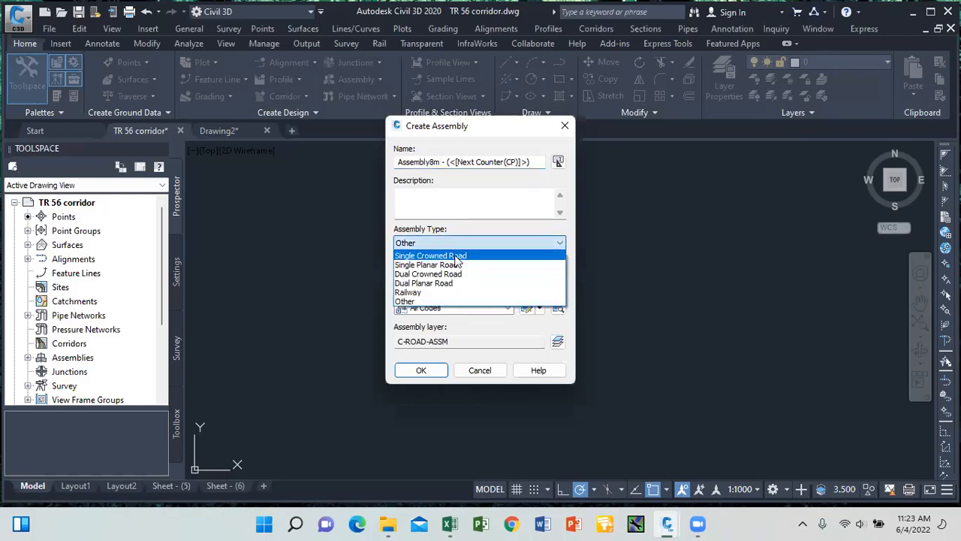
click(457, 257)
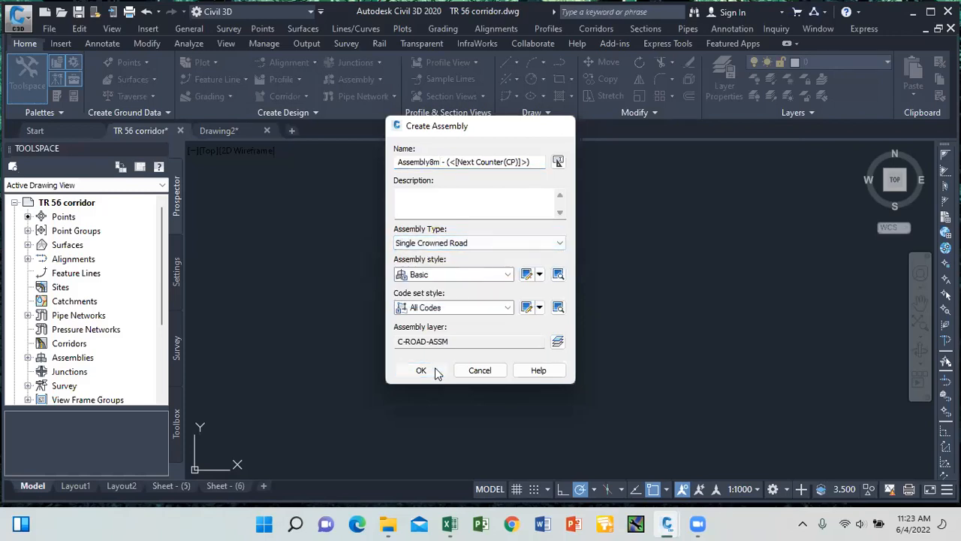
click(436, 368)
click(560, 309)
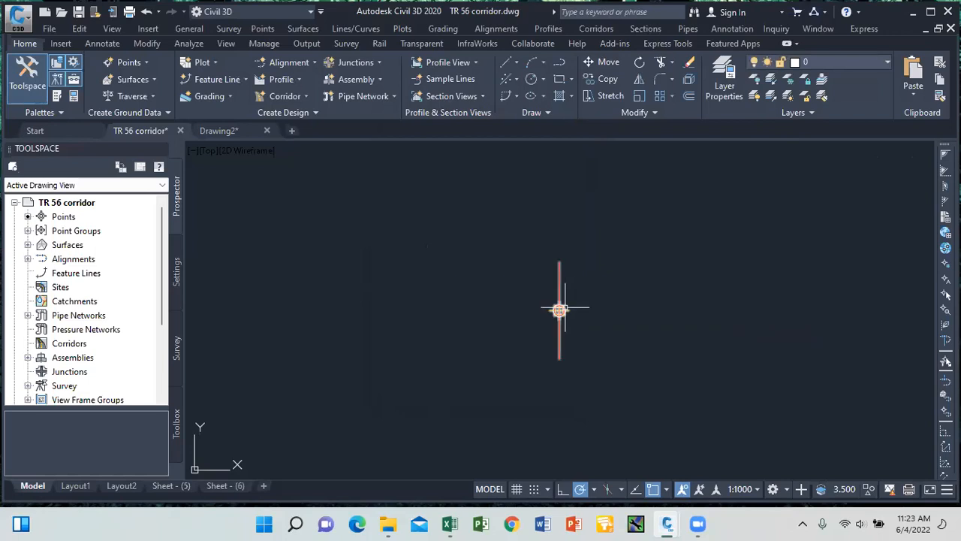
Insert a CrownedLane subassembly from the Lanes palette onto the Assembly8m baseline.
click(601, 30)
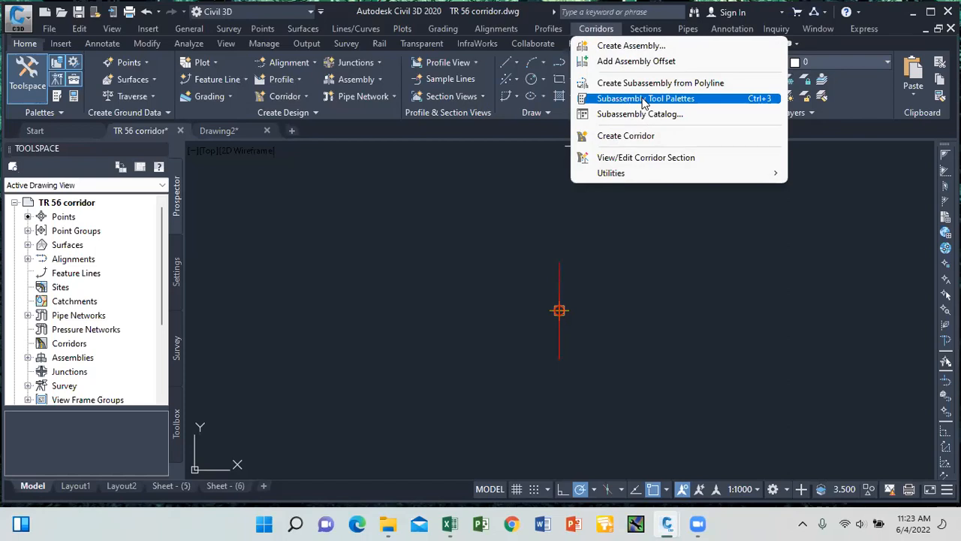
click(645, 99)
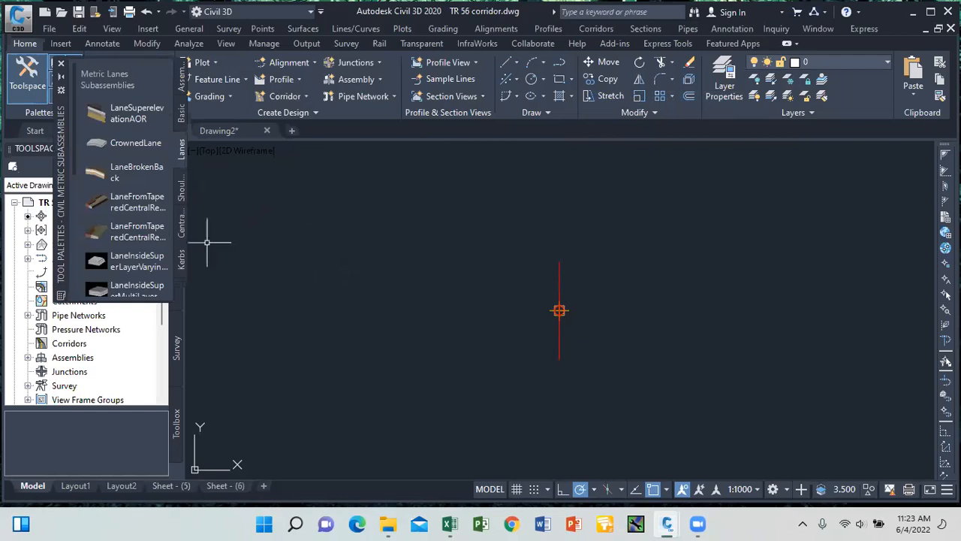
click(180, 280)
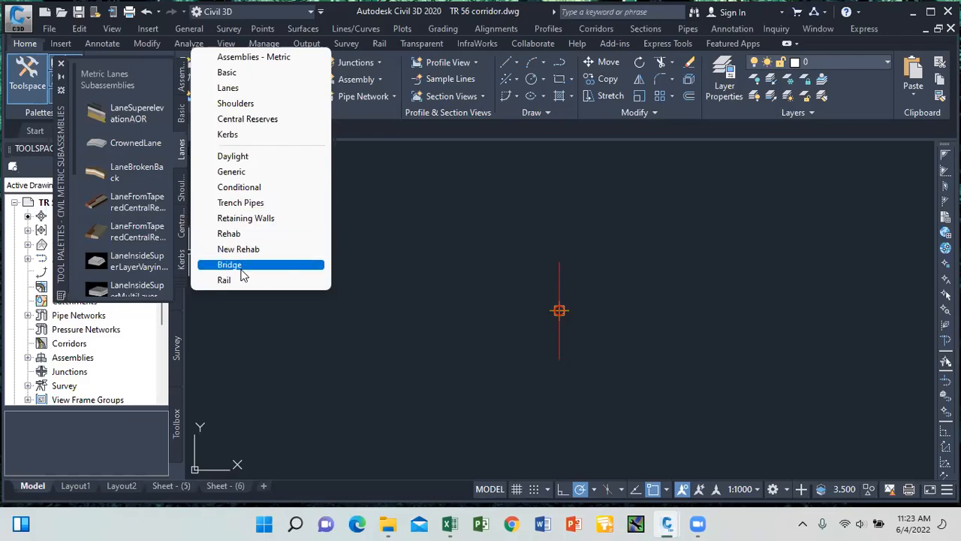
click(241, 305)
click(243, 303)
click(242, 300)
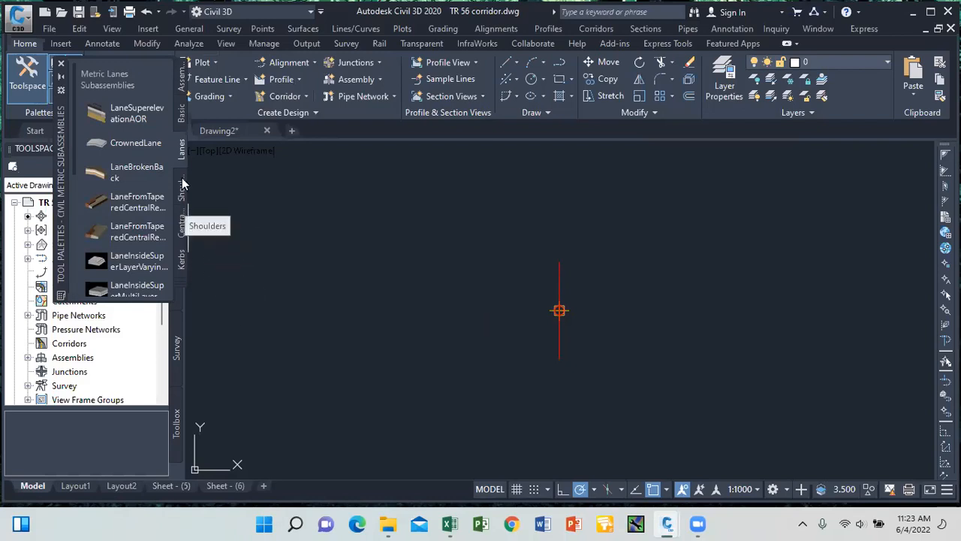
click(106, 143)
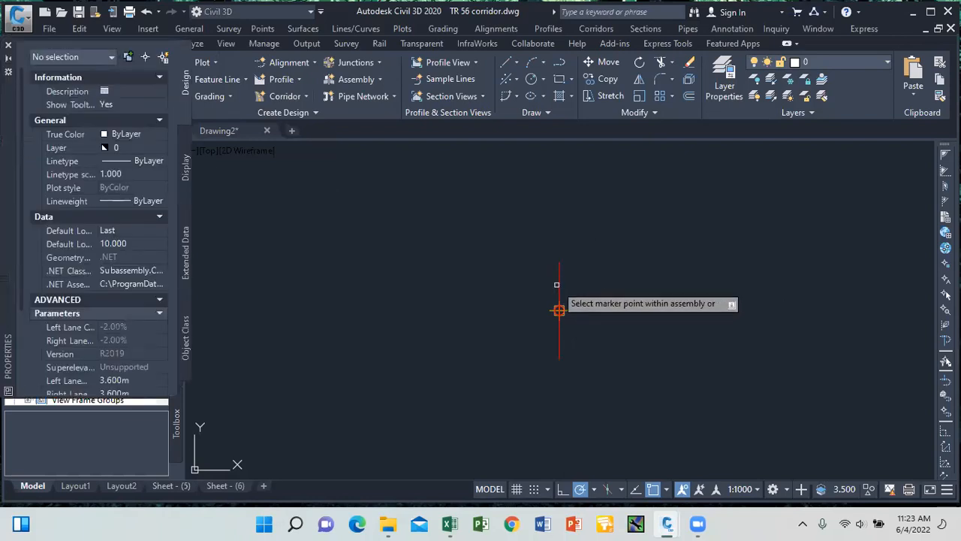
click(558, 284)
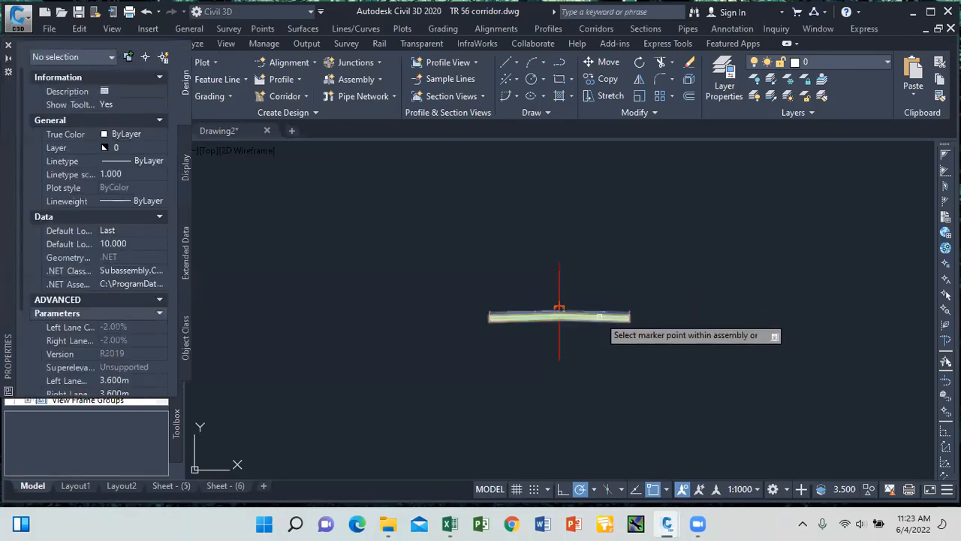
key(Escape)
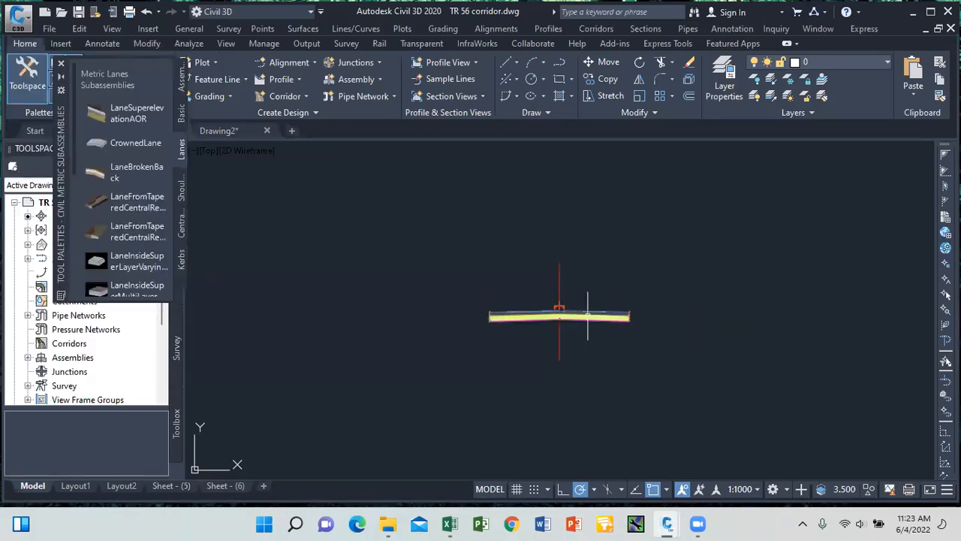
click(61, 65)
Zoom in on the crowned lane and select the CrownedLane subassembly.
scroll(646, 293, up, 5)
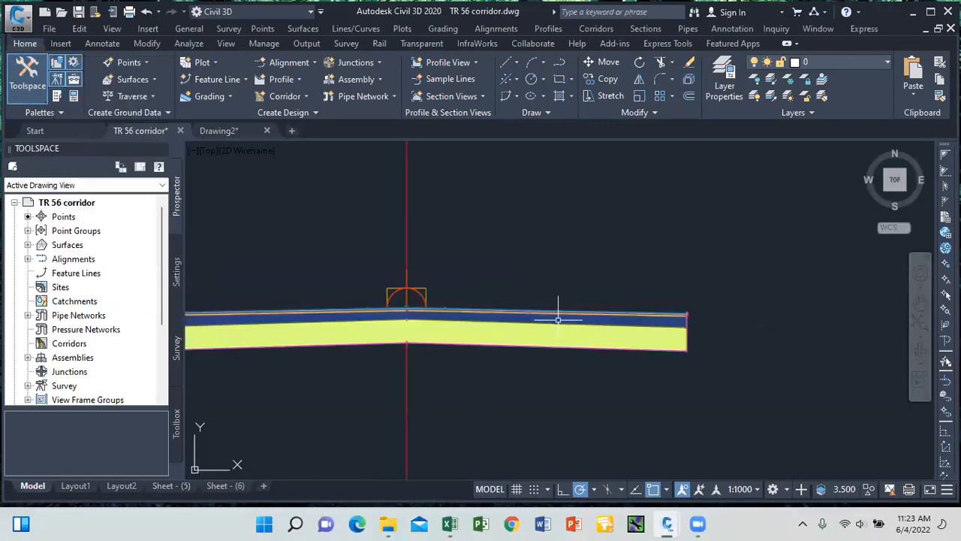
click(593, 327)
scroll(593, 328, down, 2)
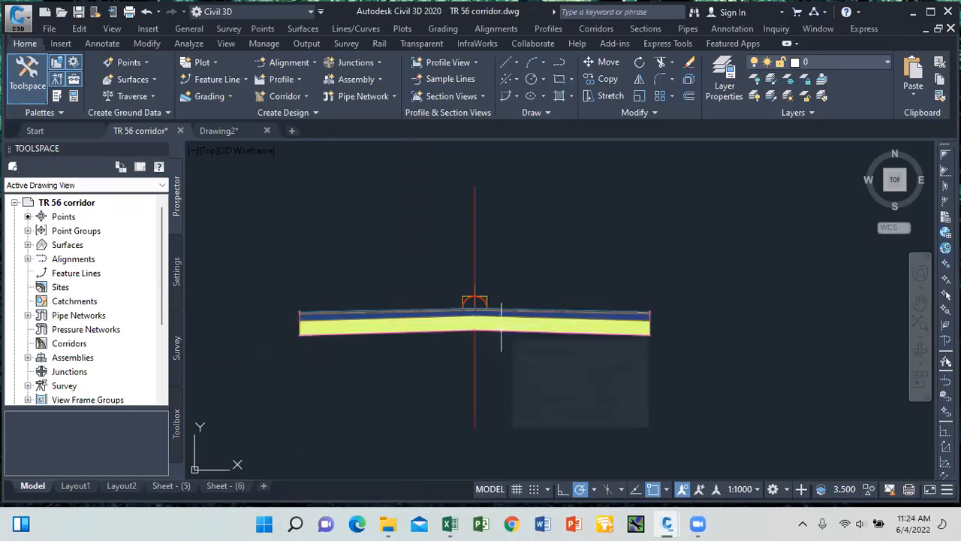
scroll(501, 326, up, 3)
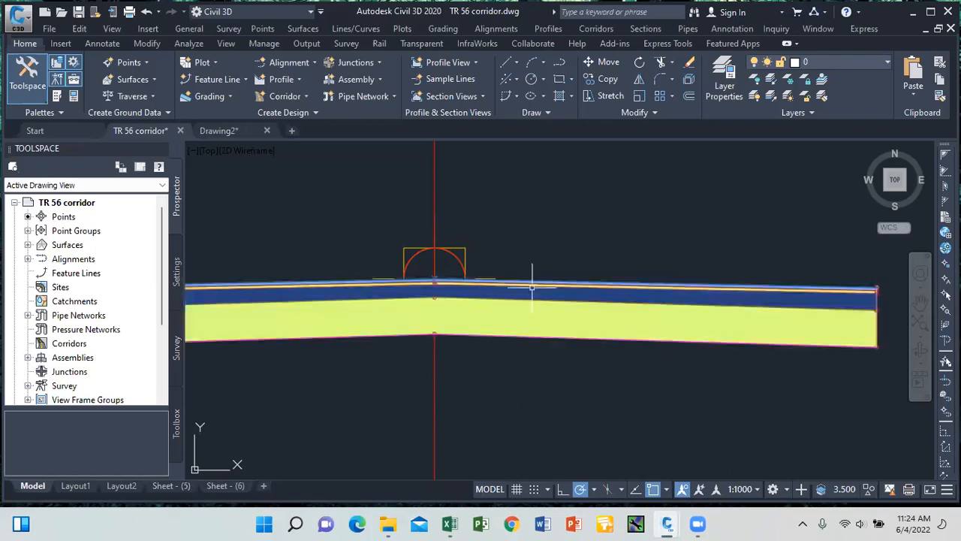
scroll(533, 262, down, 2)
scroll(543, 251, up, 2)
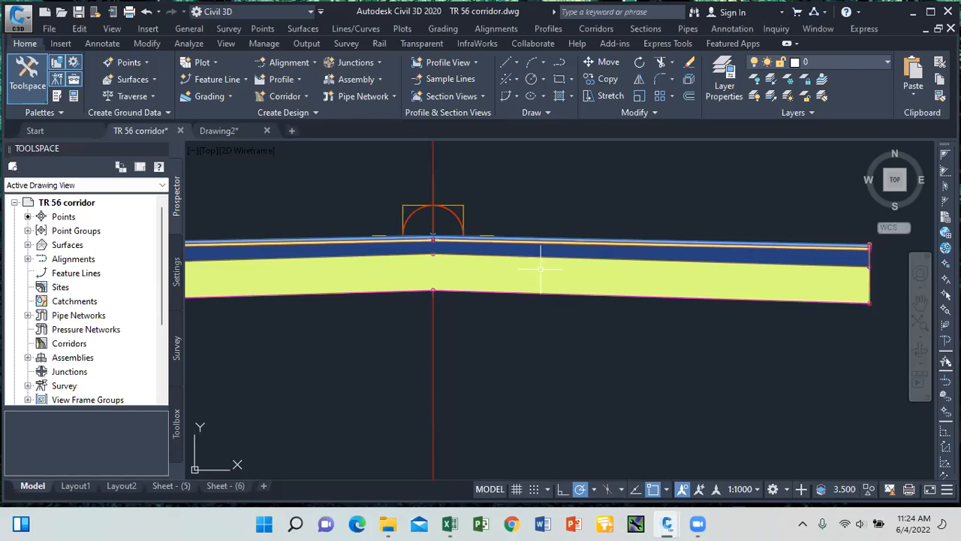
click(554, 248)
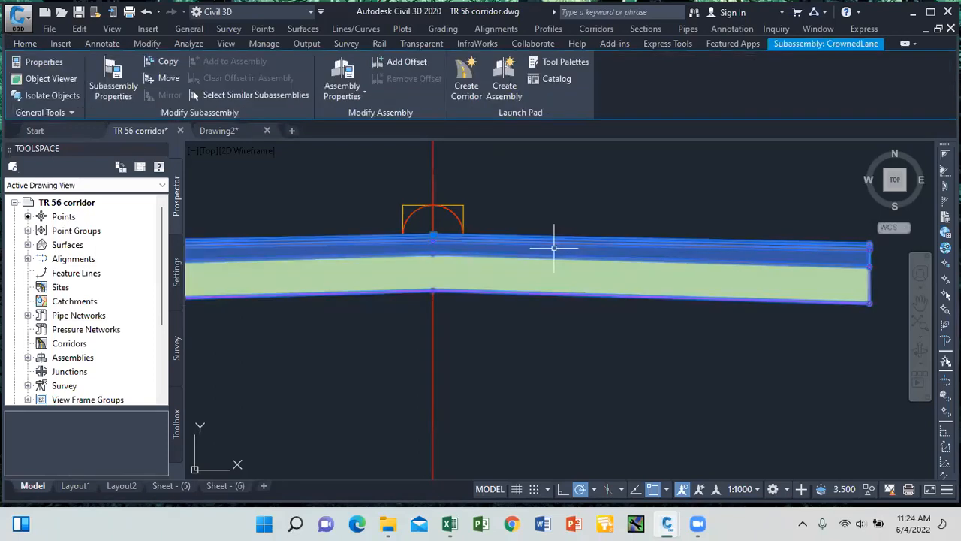
In CrownedLane parameters, set lane widths 3.56 left and 3.65 right, and Default left slope -2.5%.
click(115, 88)
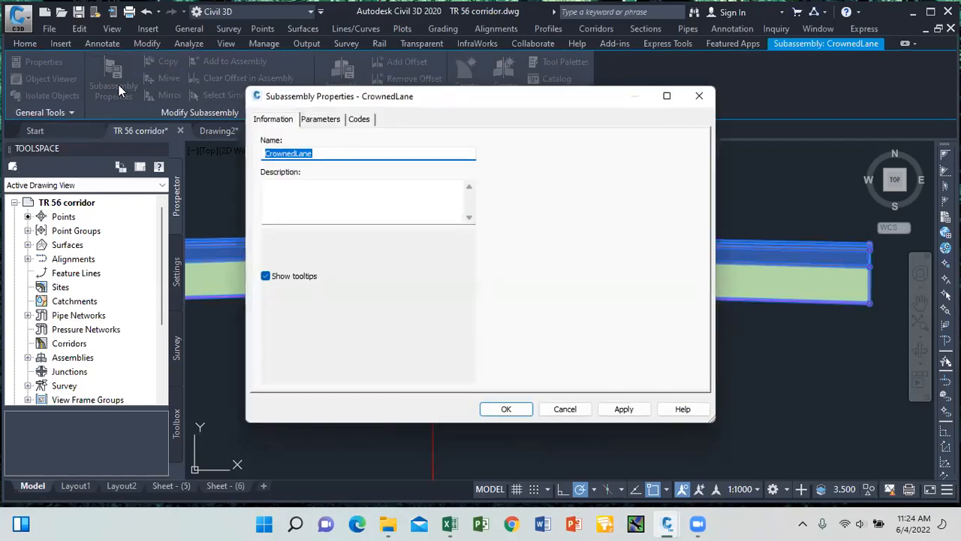
click(319, 120)
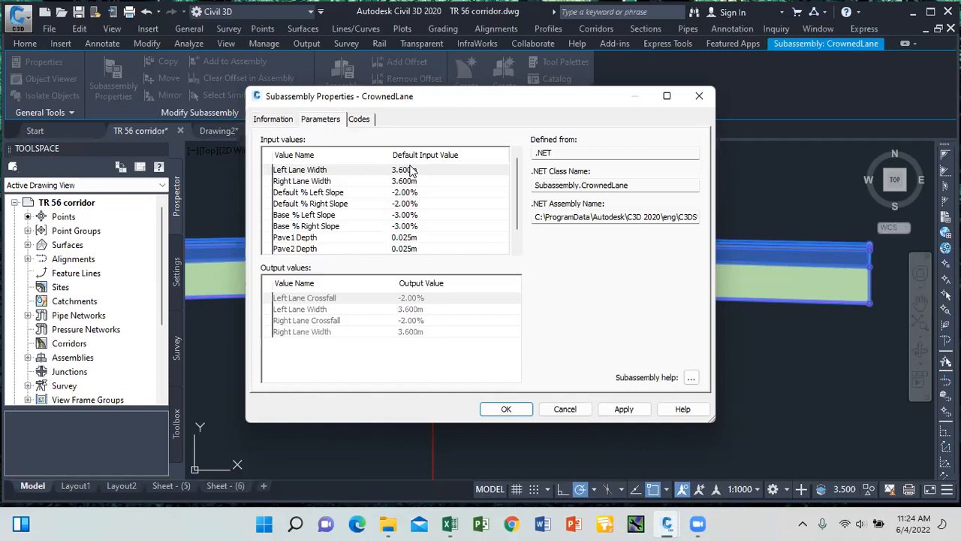
click(412, 170)
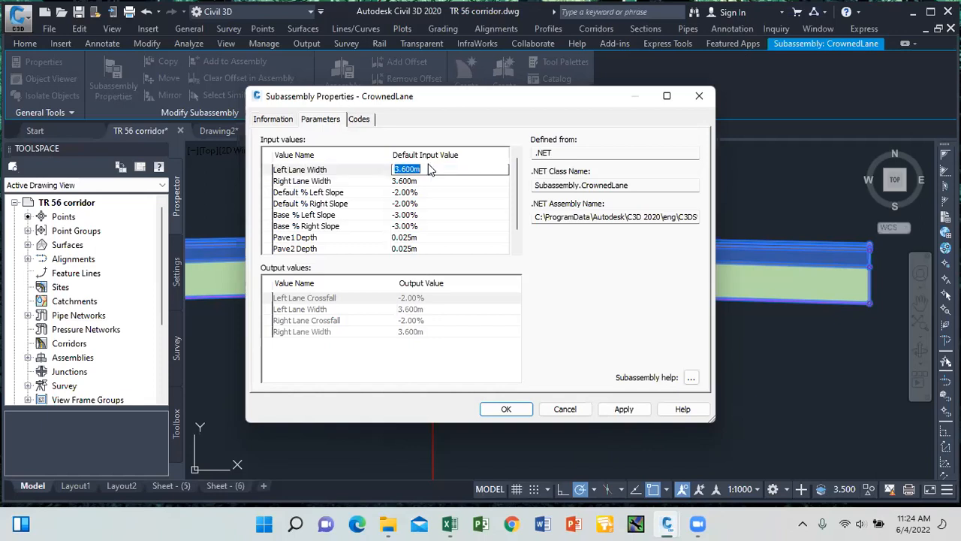
text(3.56)
click(417, 182)
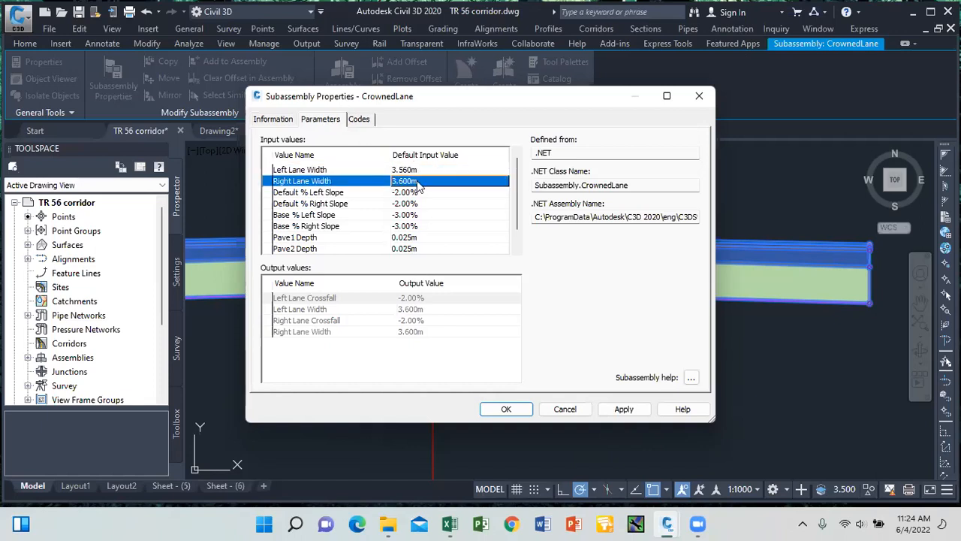
text(3,65)
click(417, 193)
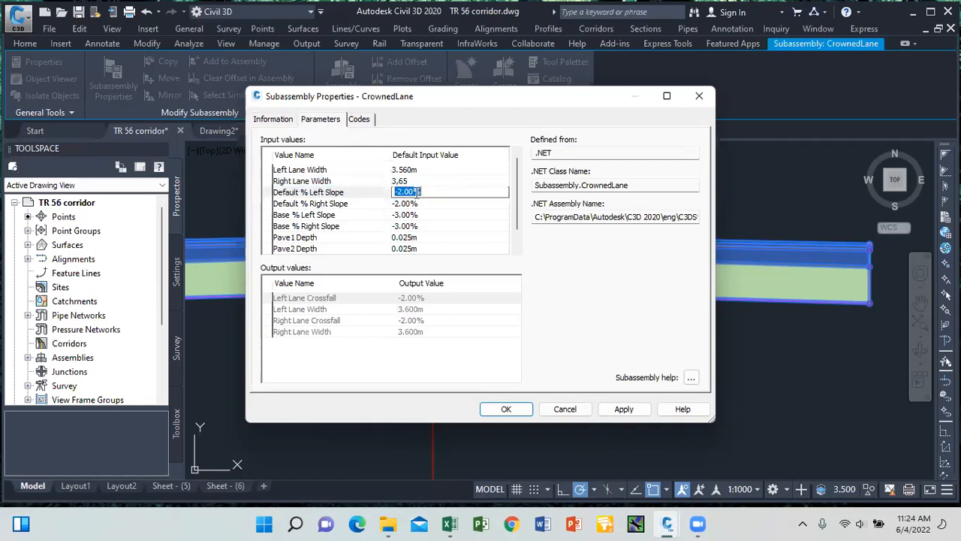
text(-2.)
click(413, 180)
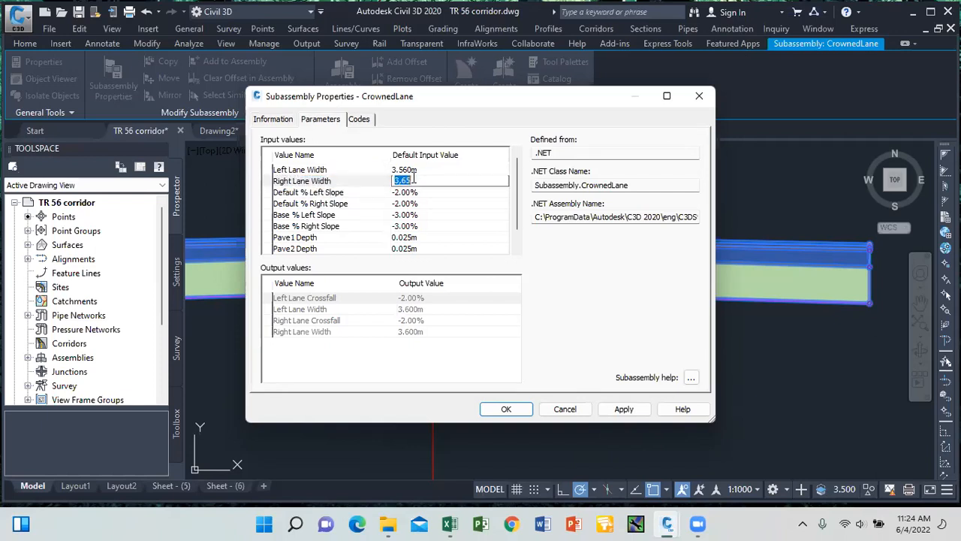
text(3.65)
click(421, 192)
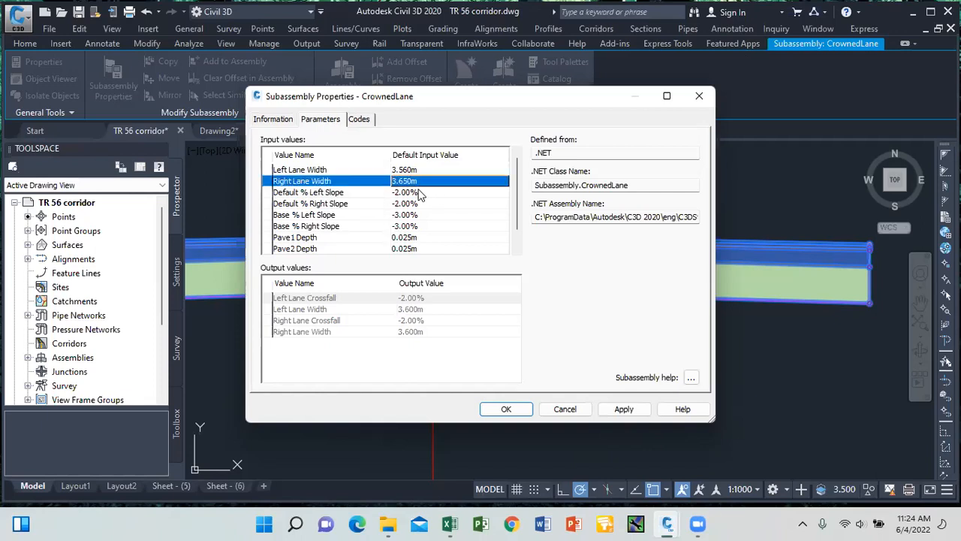
text(-2.5)
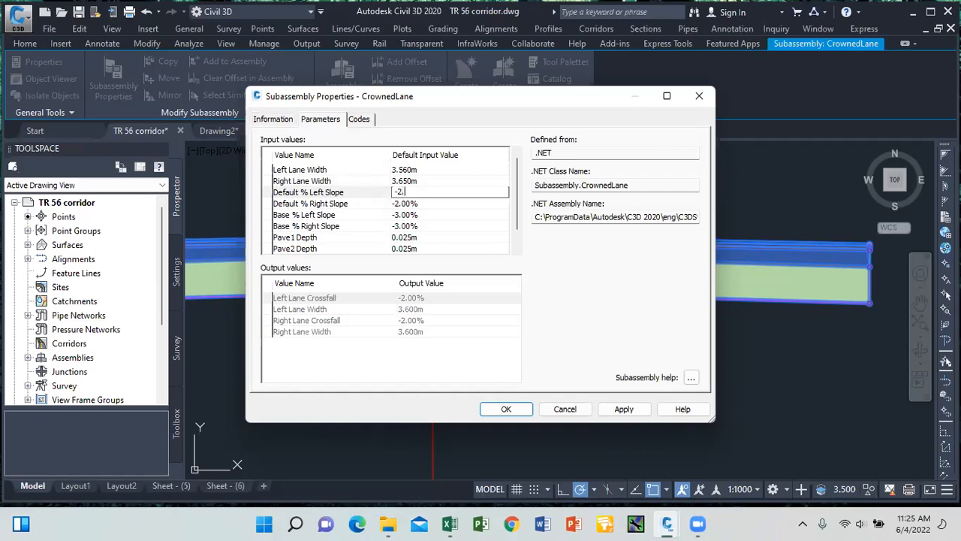
Copy -2.5 into the Default right slope and both Base left and right slopes.
drag(419, 192, 396, 193)
right_click(423, 192)
click(439, 240)
click(405, 204)
right_click(406, 203)
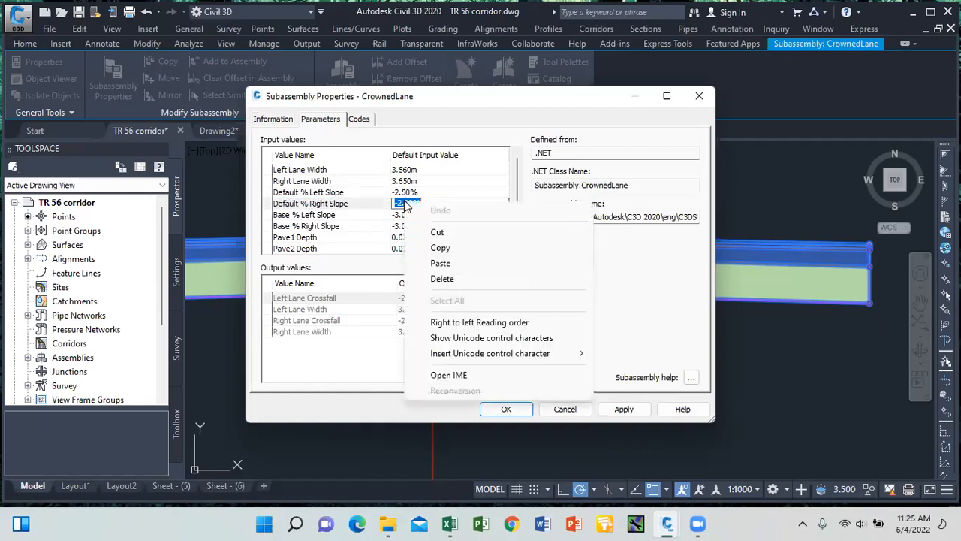
click(434, 258)
click(409, 215)
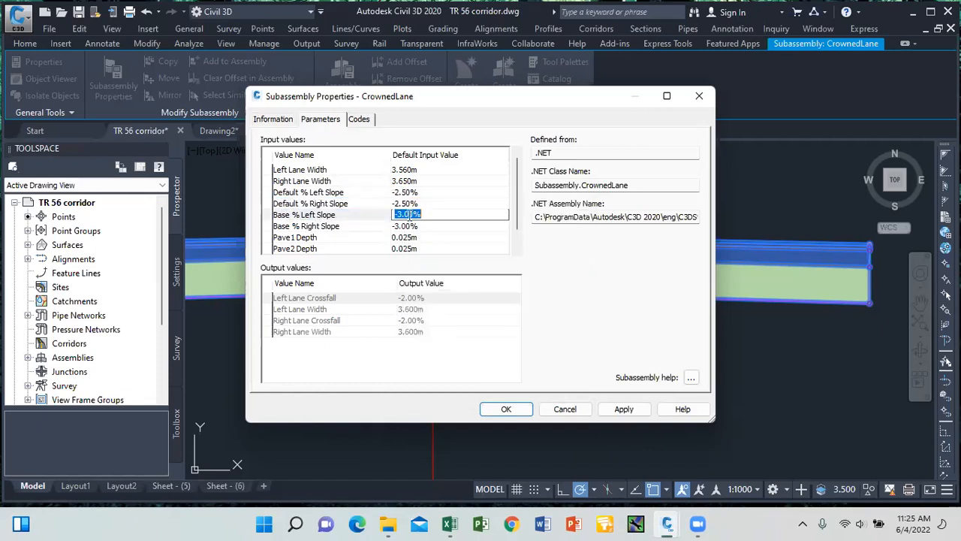
right_click(412, 215)
click(439, 279)
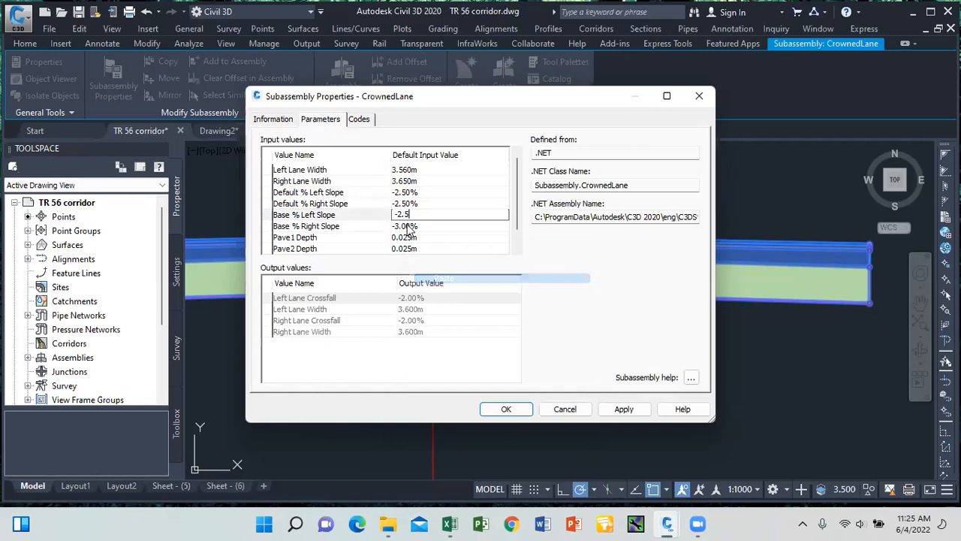
click(406, 226)
right_click(411, 225)
click(443, 286)
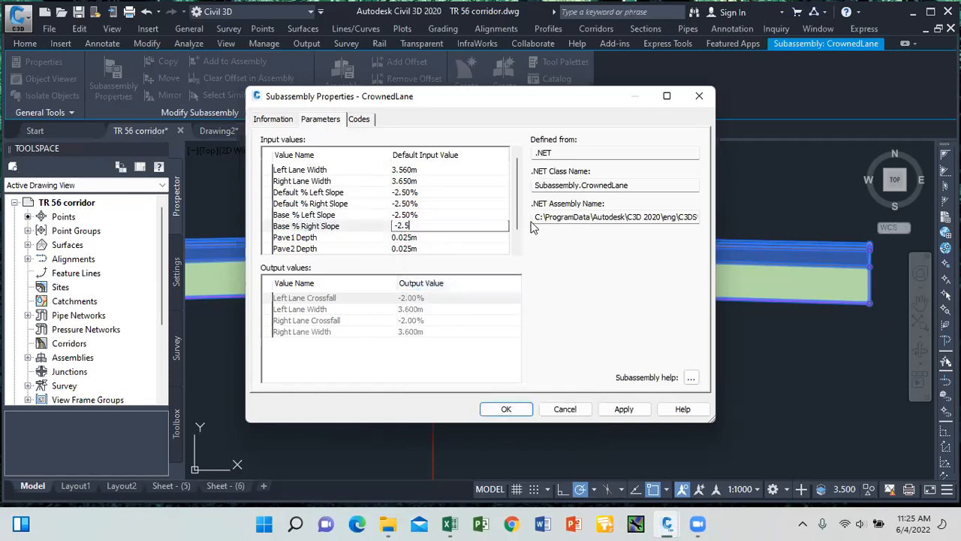
click(517, 253)
click(517, 252)
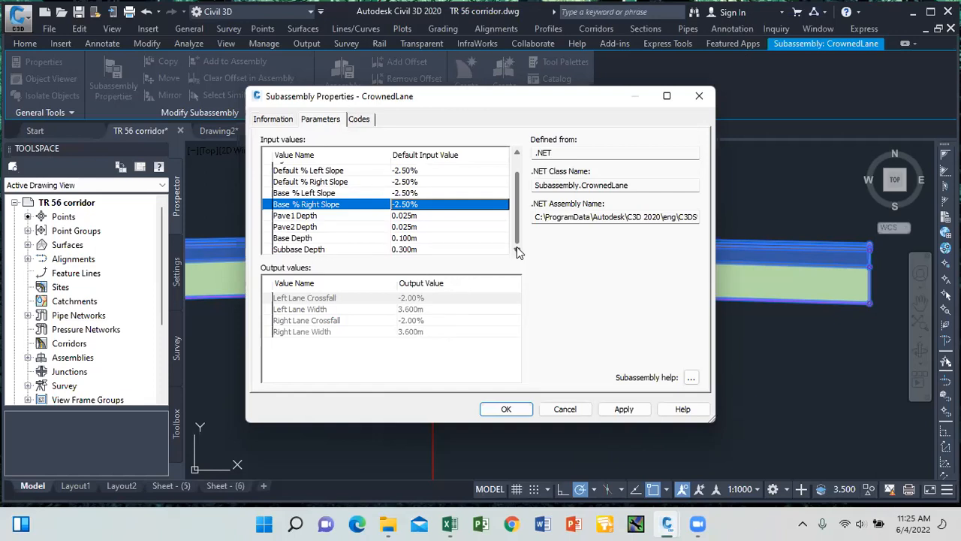
Set Pave1, Pave2 and Base depths to 0.04, 0.06 and 0.2 m, then apply and close.
double_click(405, 217)
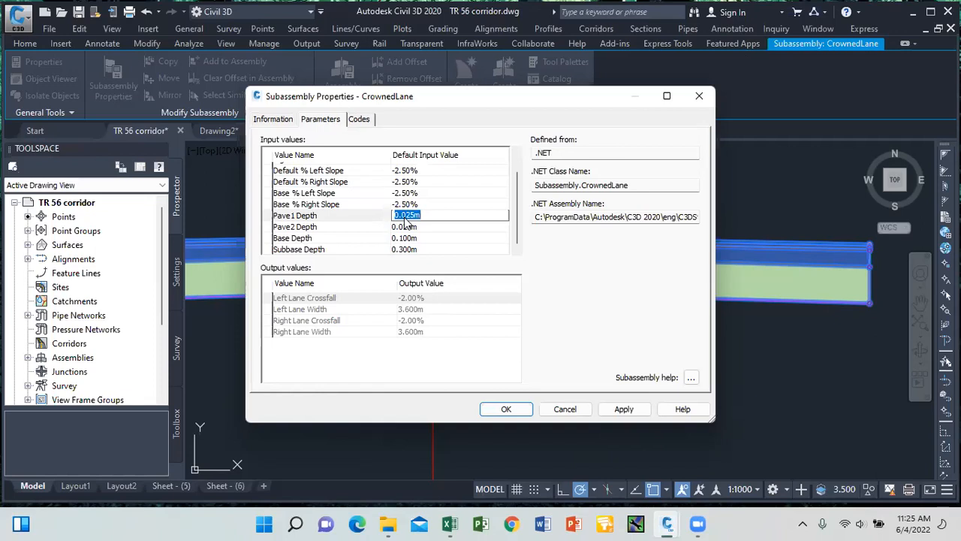
text(0.04)
click(413, 226)
text(0.06)
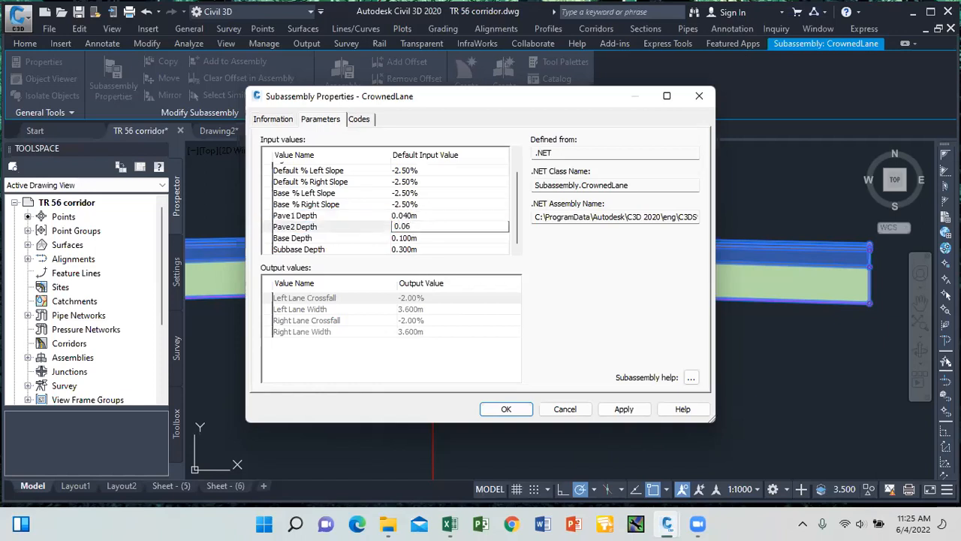
click(408, 239)
text(0.2)
click(417, 253)
text(0.2)
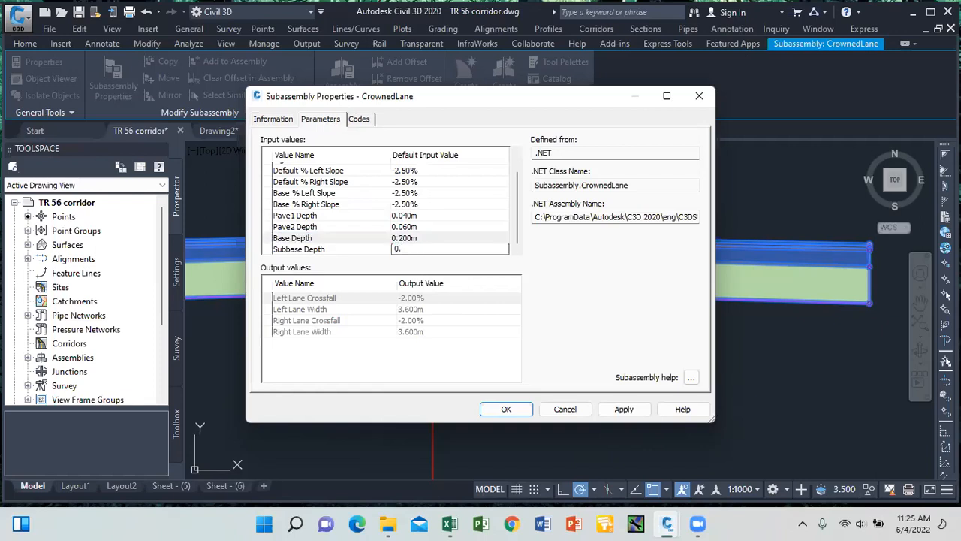
click(623, 410)
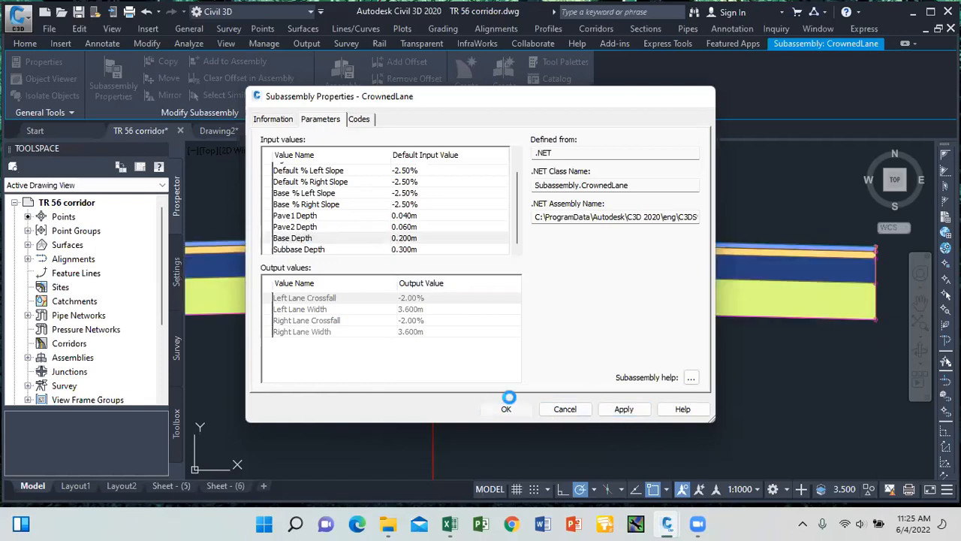
click(507, 409)
key(Escape)
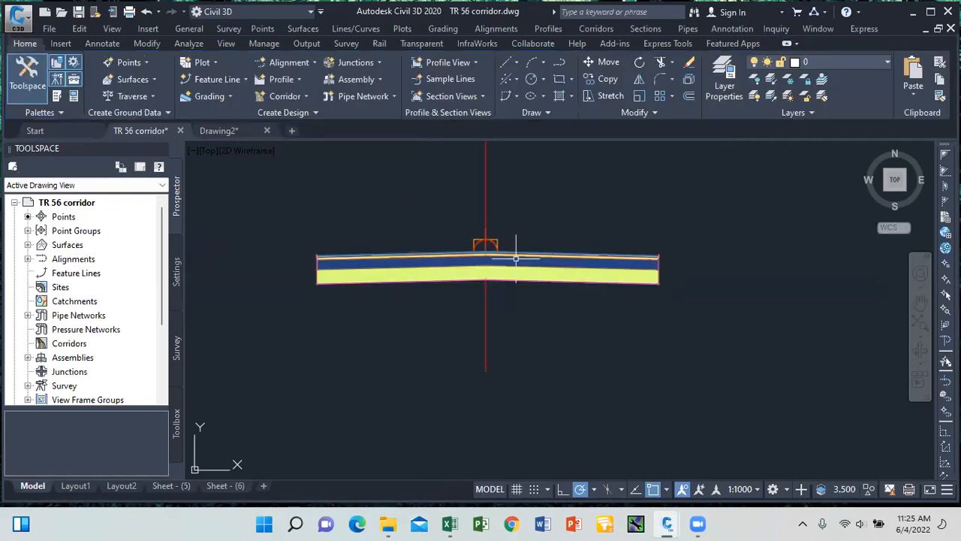
mouse_move(506, 251)
click(595, 28)
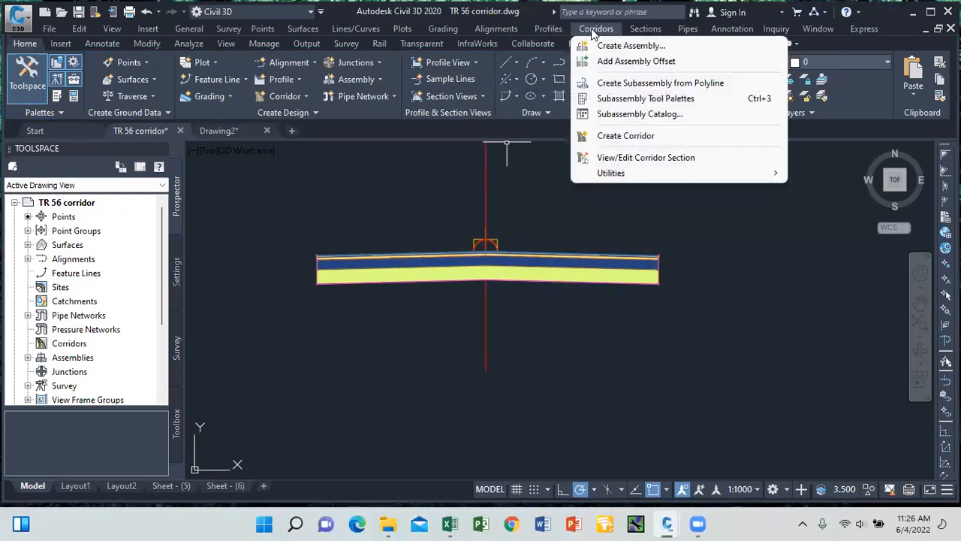
click(628, 137)
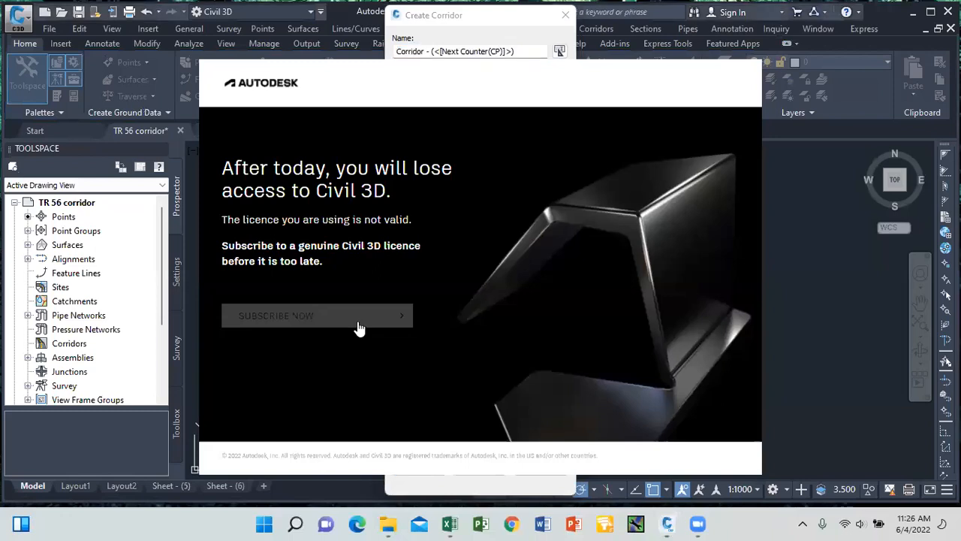
click(359, 328)
click(356, 13)
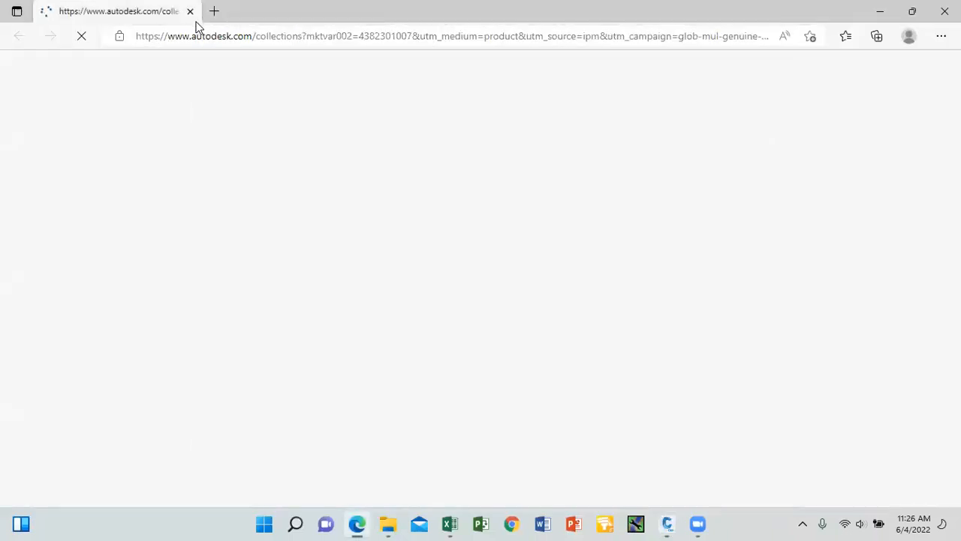
click(190, 12)
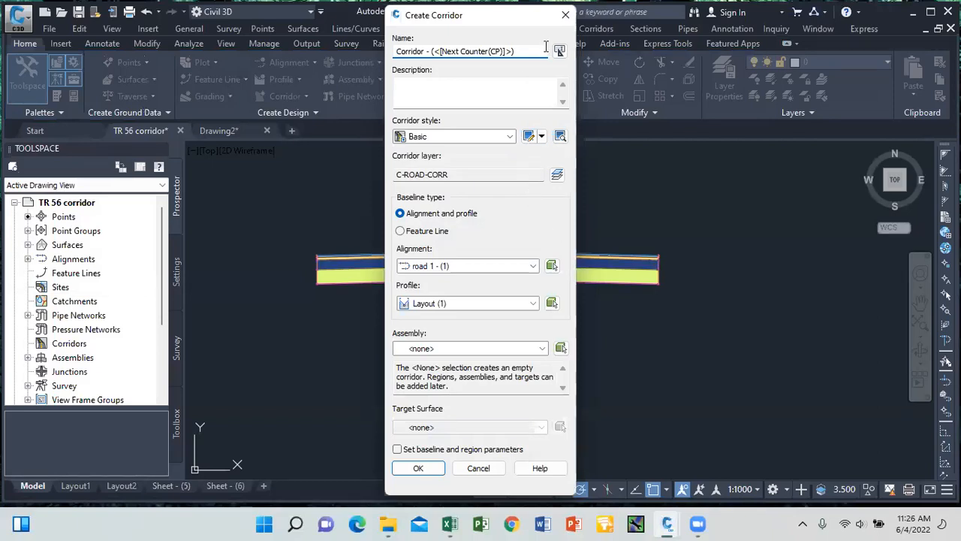
click(565, 15)
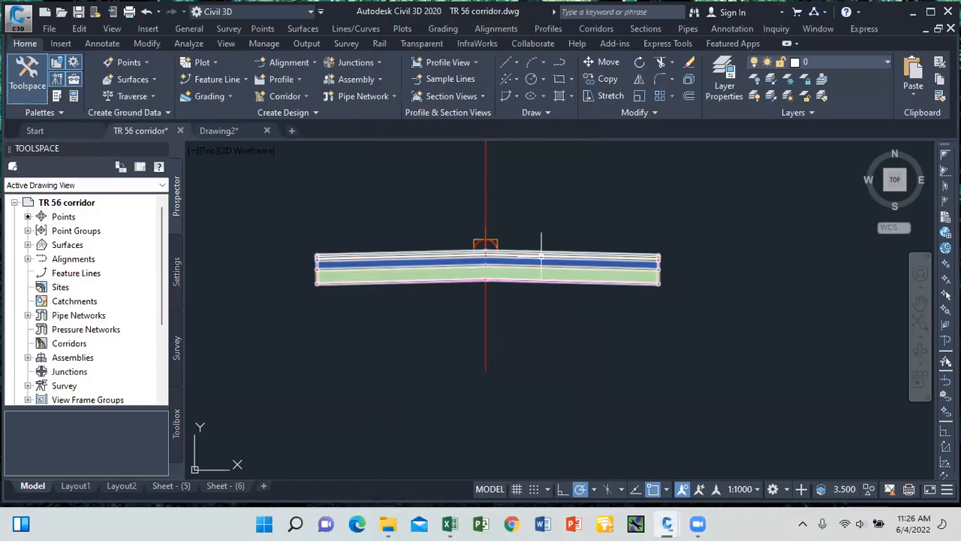
click(539, 239)
Change the CrownedLane Left Lane Width from 3.56 to 3.65 m and apply it.
right_click(532, 217)
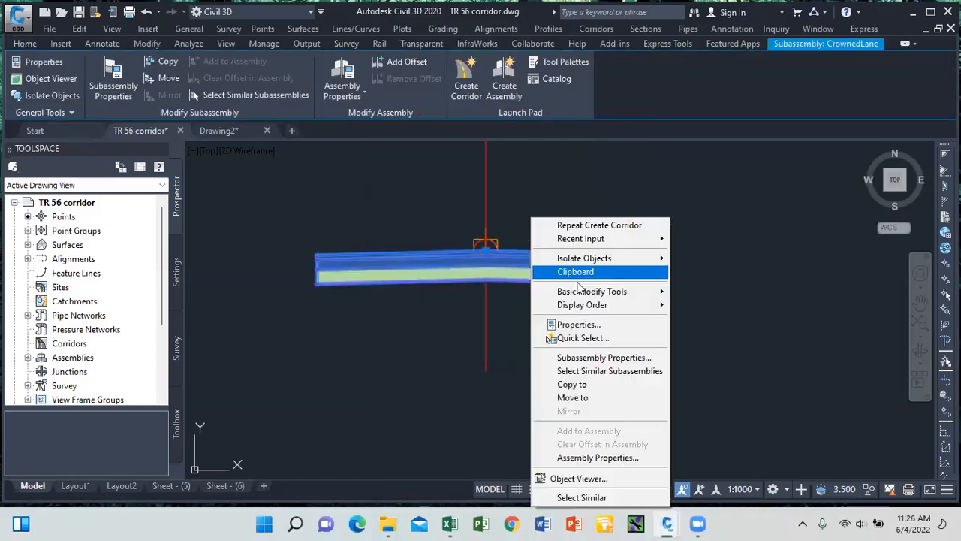
click(590, 358)
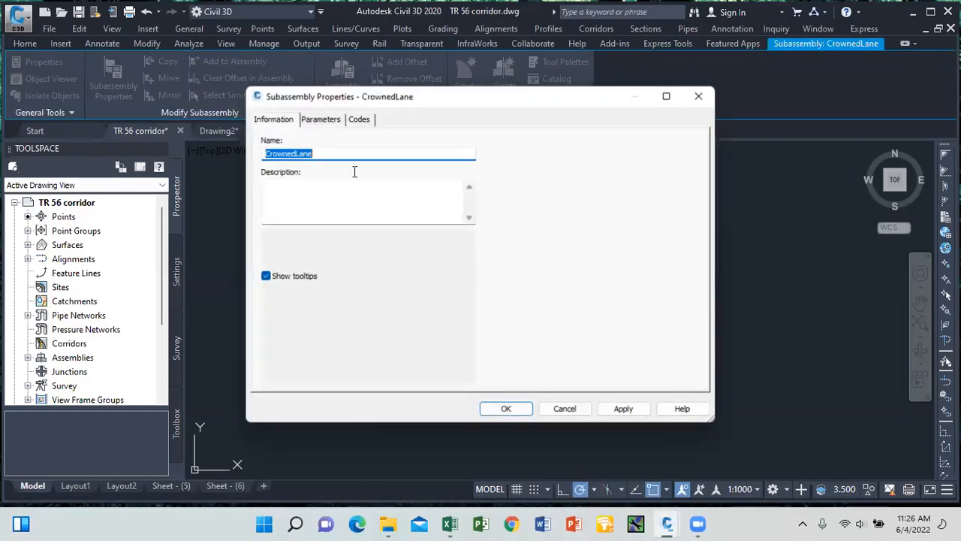
click(320, 119)
click(411, 172)
click(413, 172)
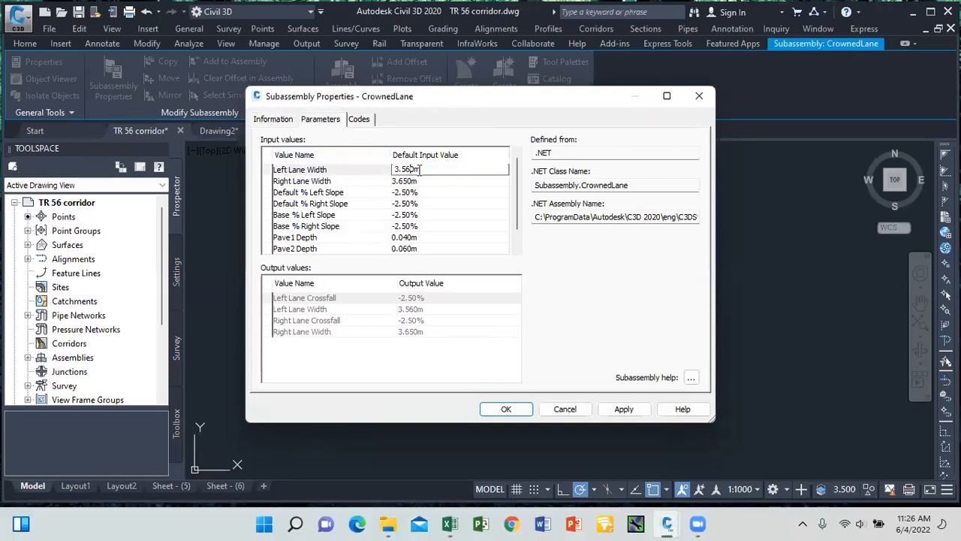
text(3.65)
click(623, 409)
click(515, 412)
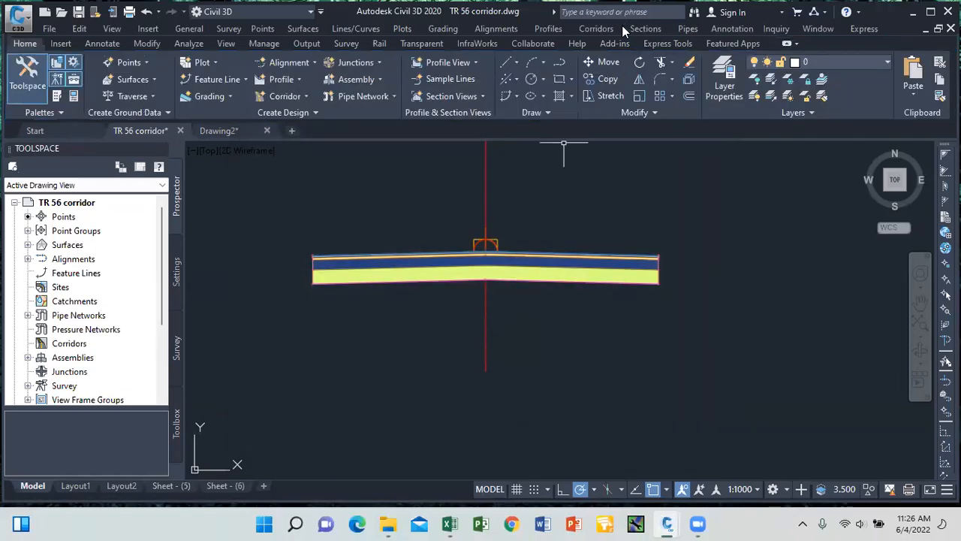
click(602, 36)
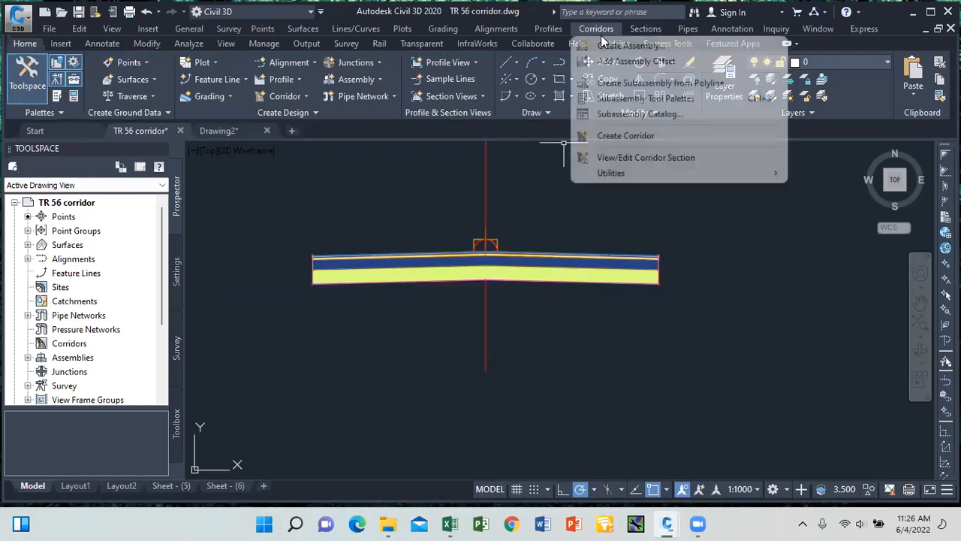
Create a new corridor using assembly Assembly8m - (1) and target surface vic Surface1.
click(633, 136)
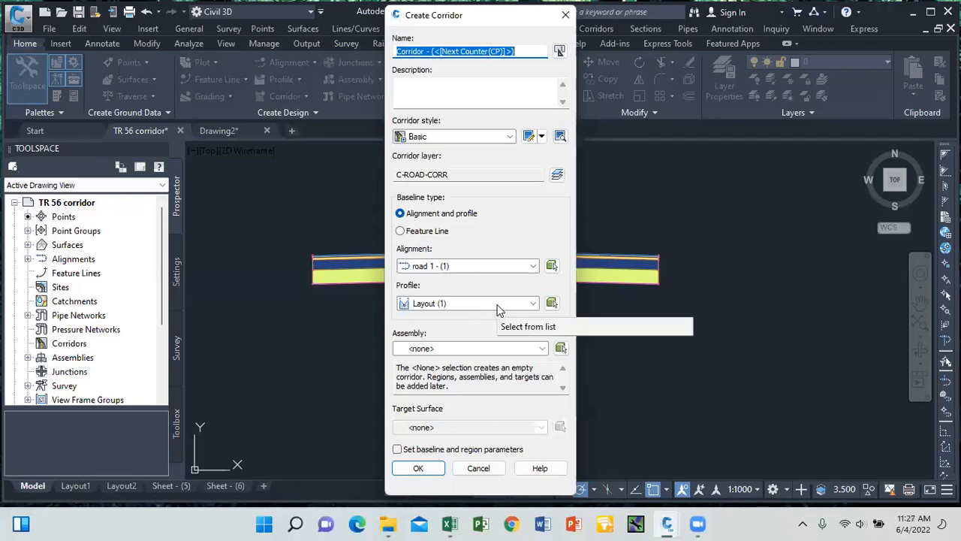
click(542, 348)
click(472, 374)
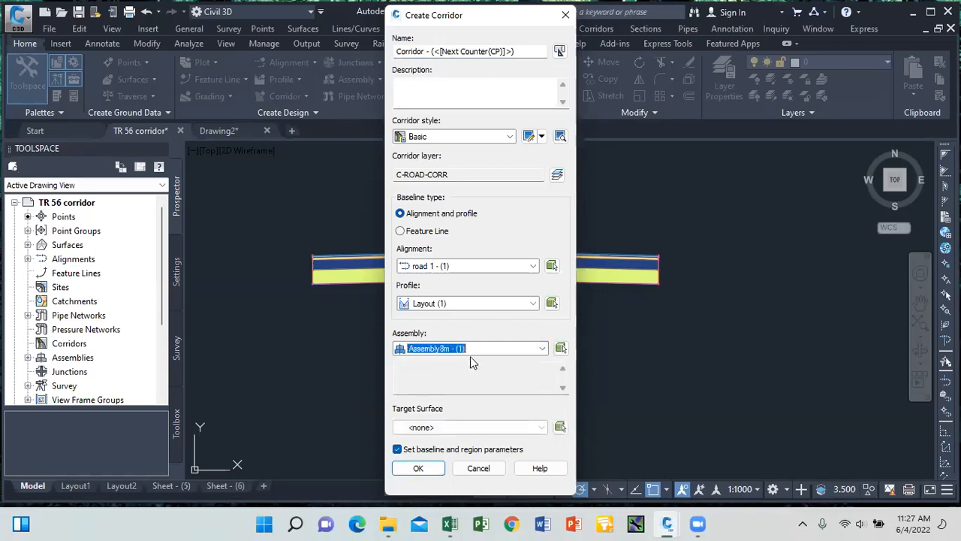
click(544, 427)
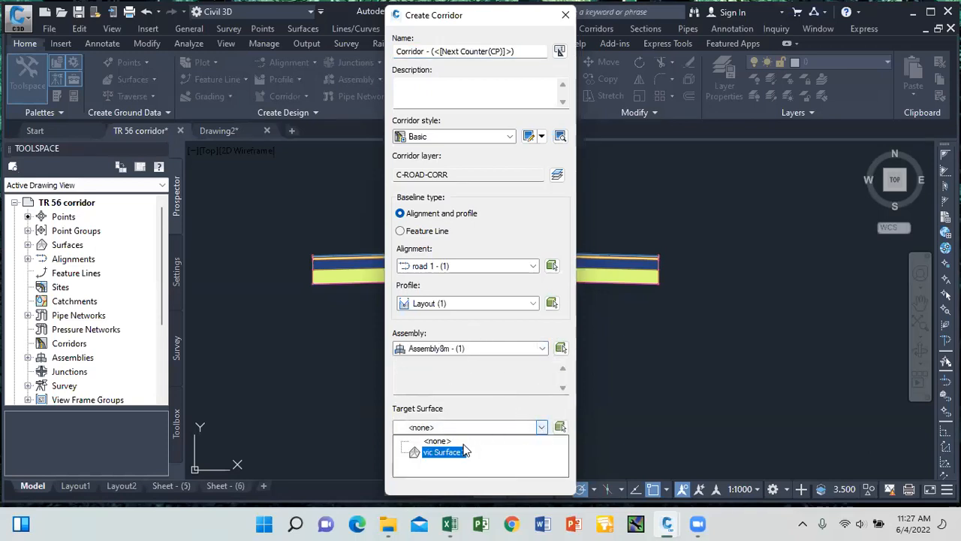
click(443, 512)
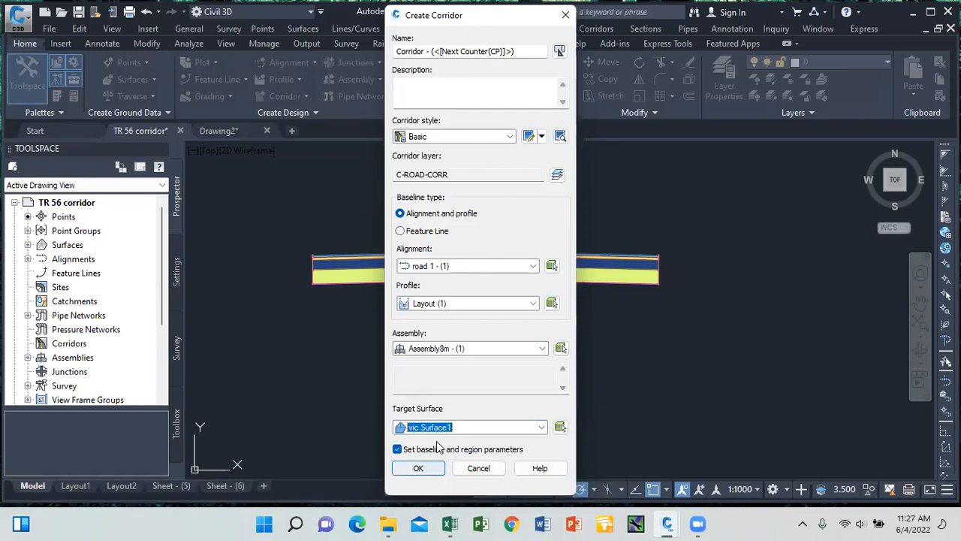
key(Return)
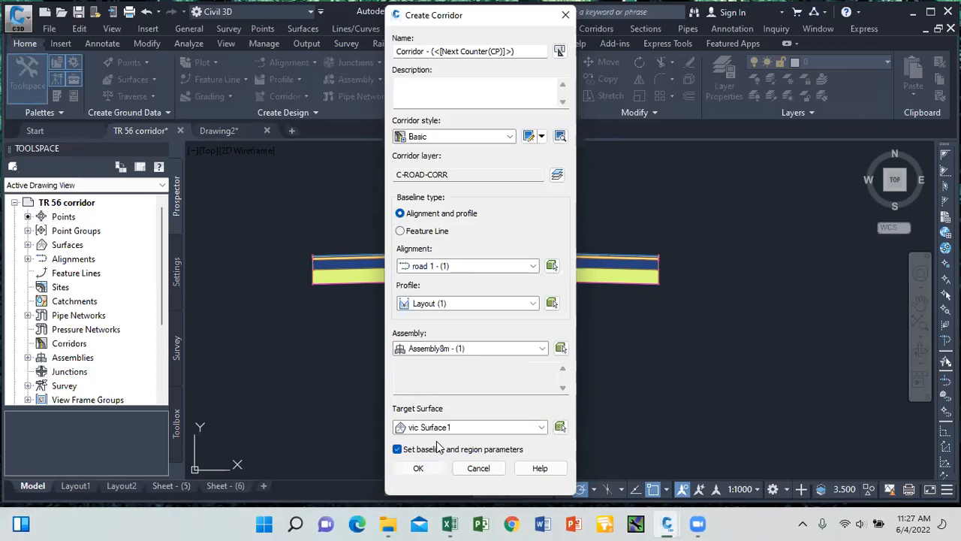
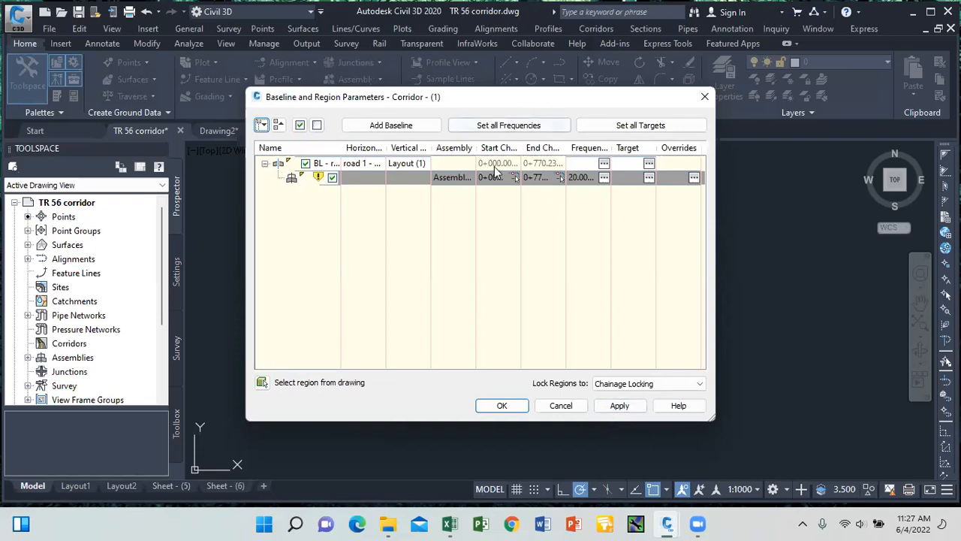
Apply the corridor region's parameter changes, rebuild the corridor and close Baseline and Region Parameters.
click(486, 180)
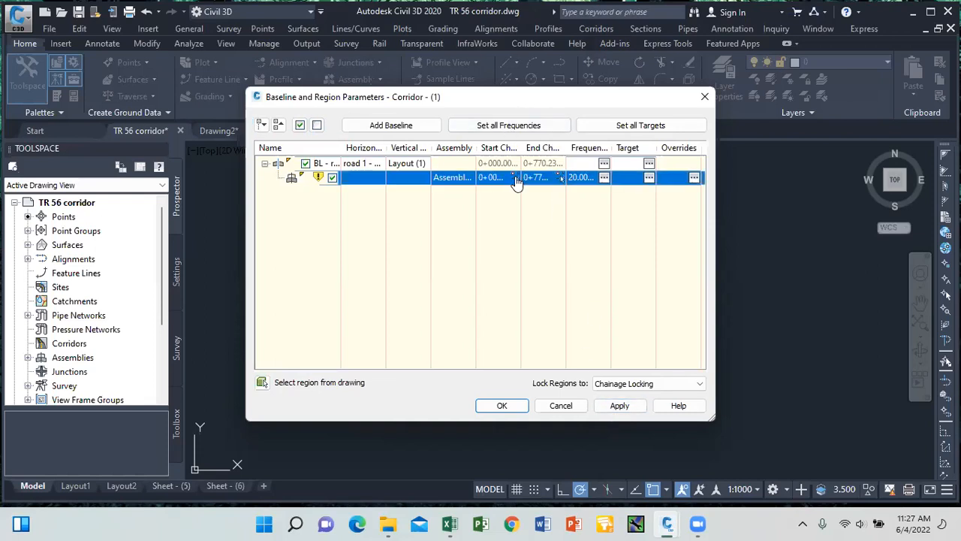
right_click(516, 183)
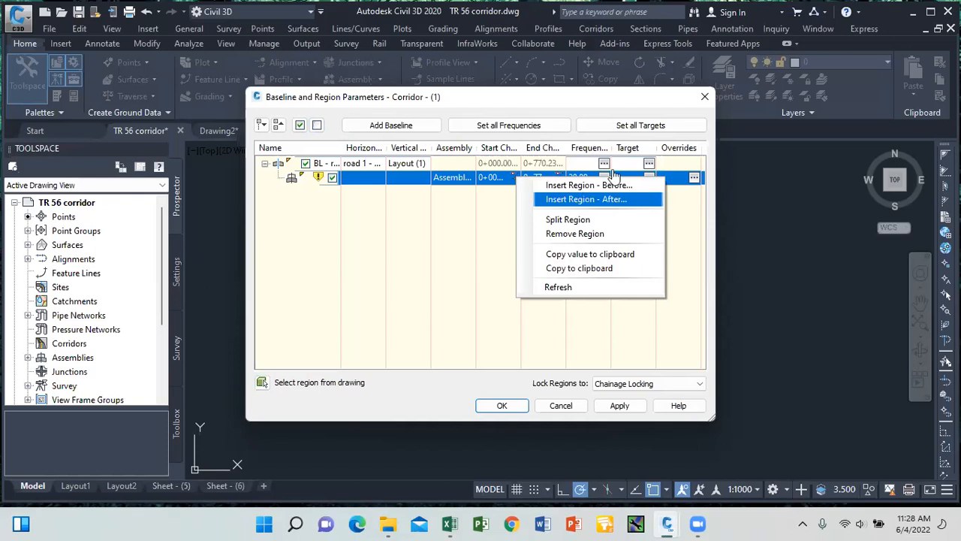
click(620, 406)
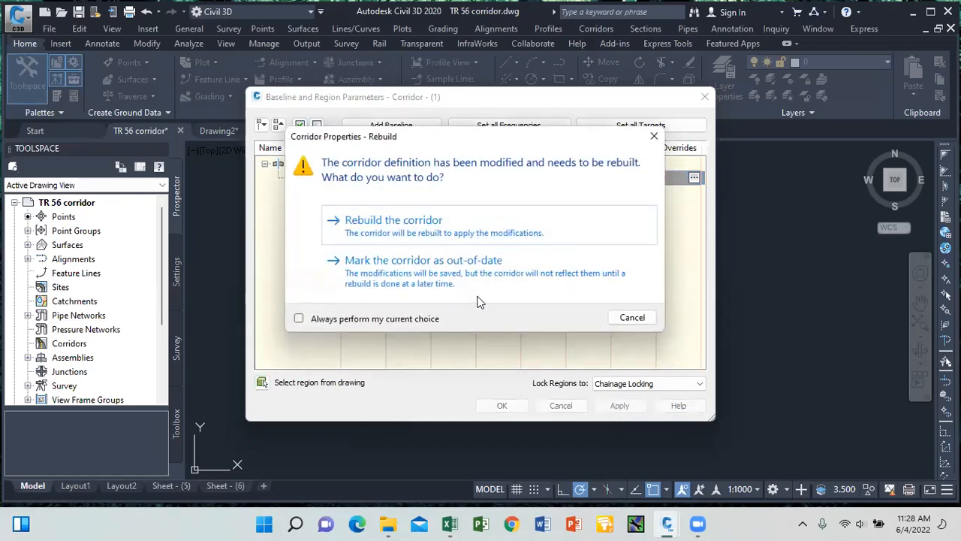
click(438, 235)
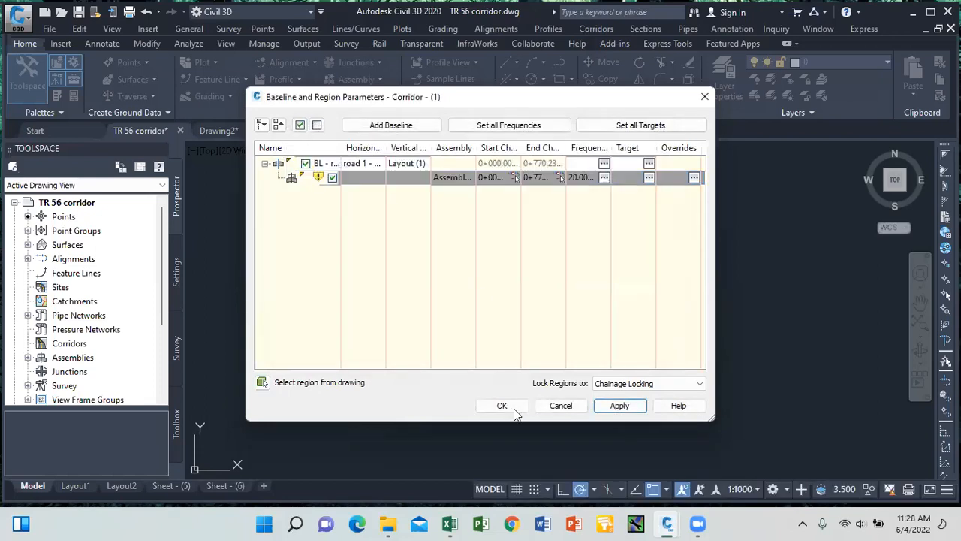
click(503, 405)
Zoom in on the TR 56 corridor plan and select the corridor.
scroll(580, 300, down, 6)
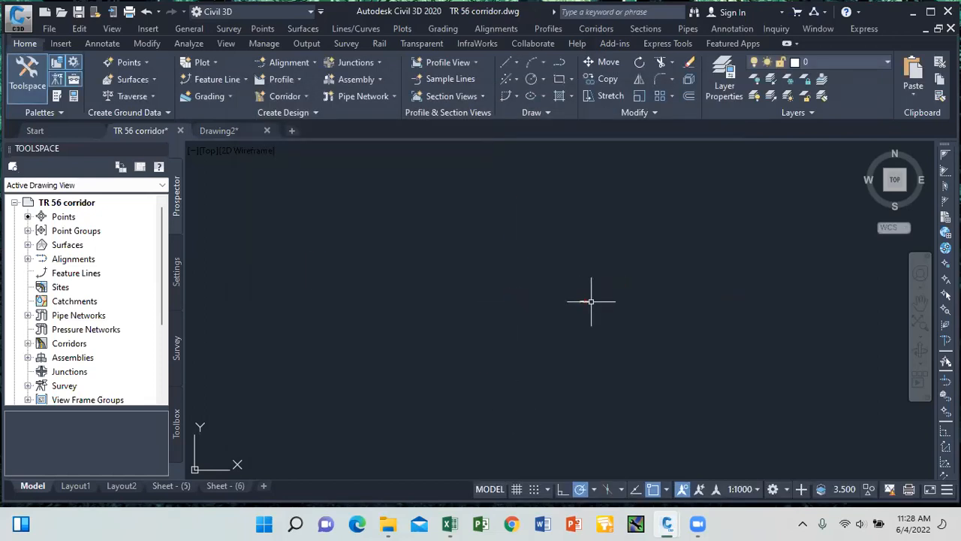
scroll(560, 288, down, 5)
scroll(537, 227, up, 11)
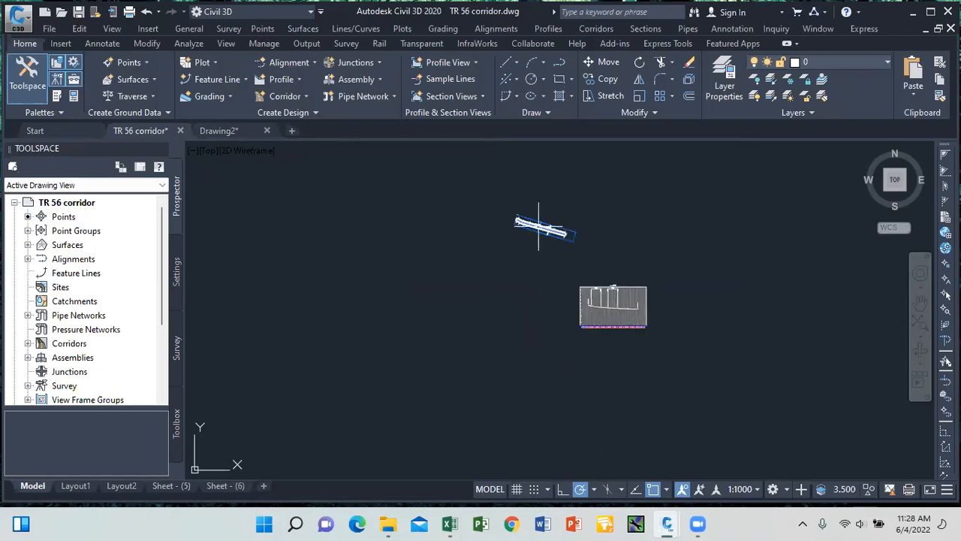
scroll(552, 260, up, 5)
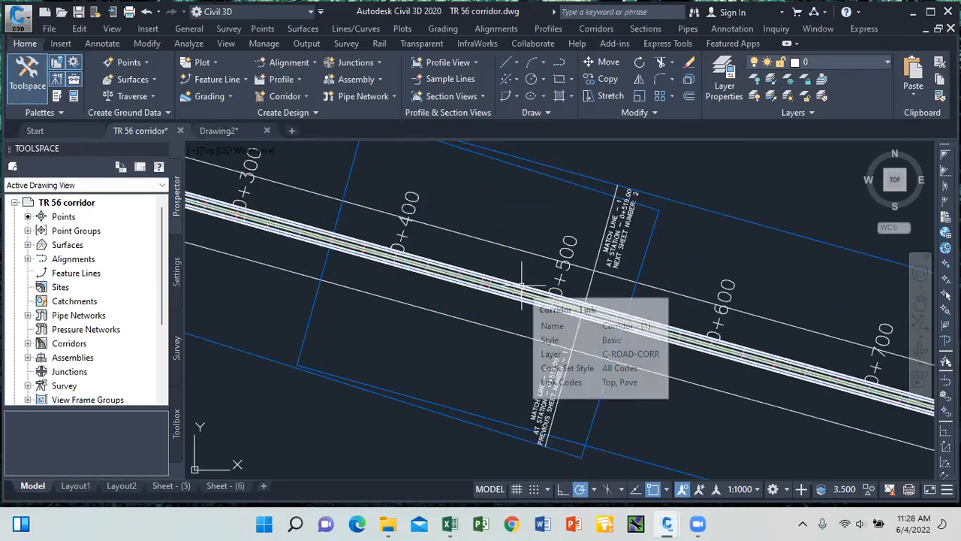
click(522, 287)
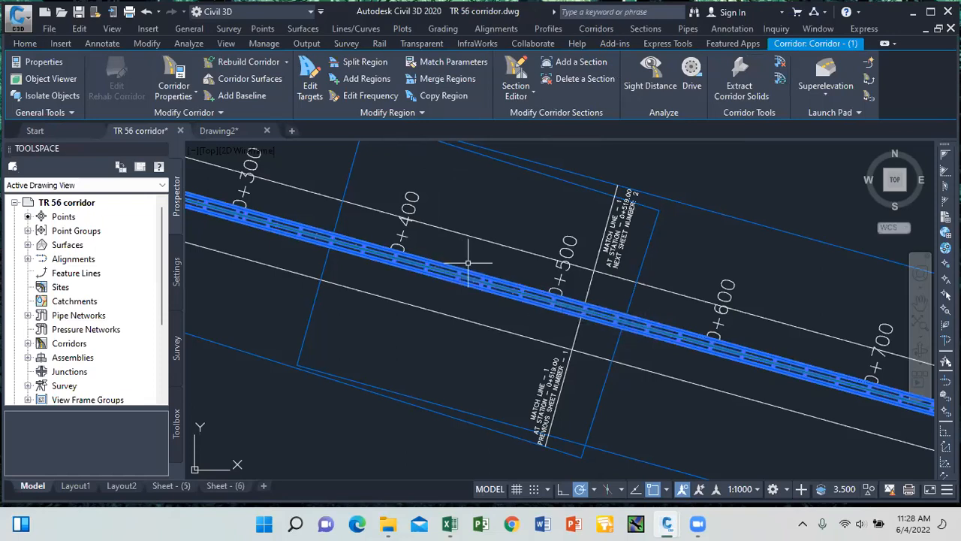
key(Escape)
scroll(490, 237, down, 3)
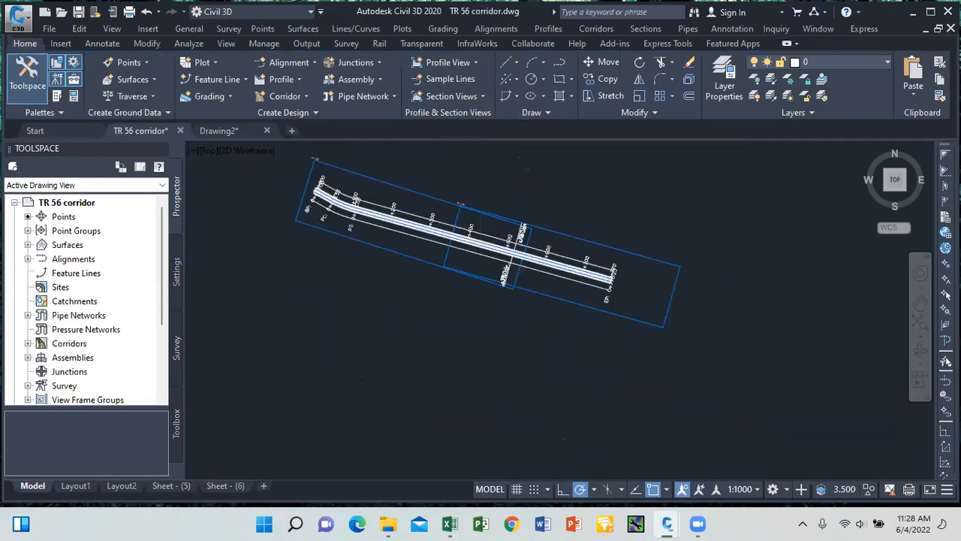
scroll(474, 238, up, 2)
click(475, 234)
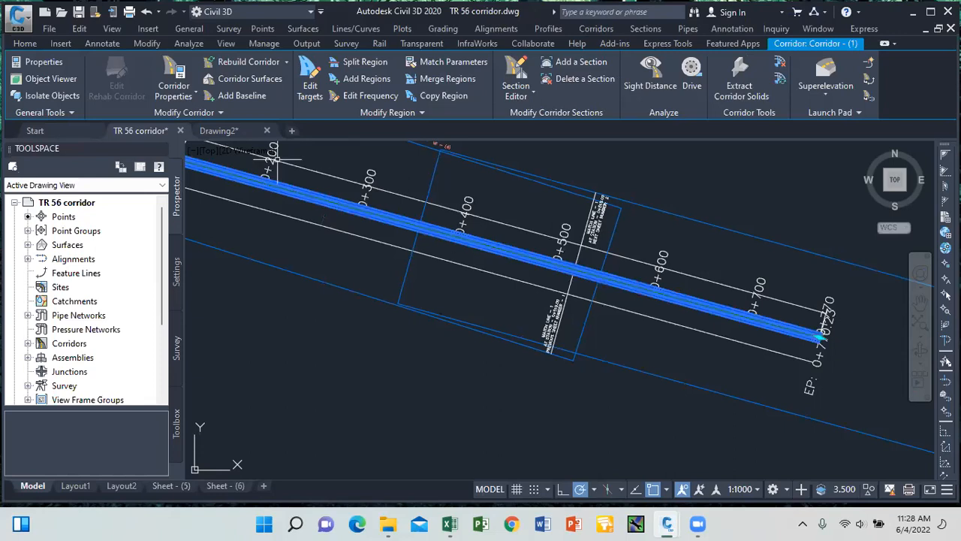
Review the surface settings in Corridor Properties without changes, then reselect the corridor.
click(182, 99)
click(200, 120)
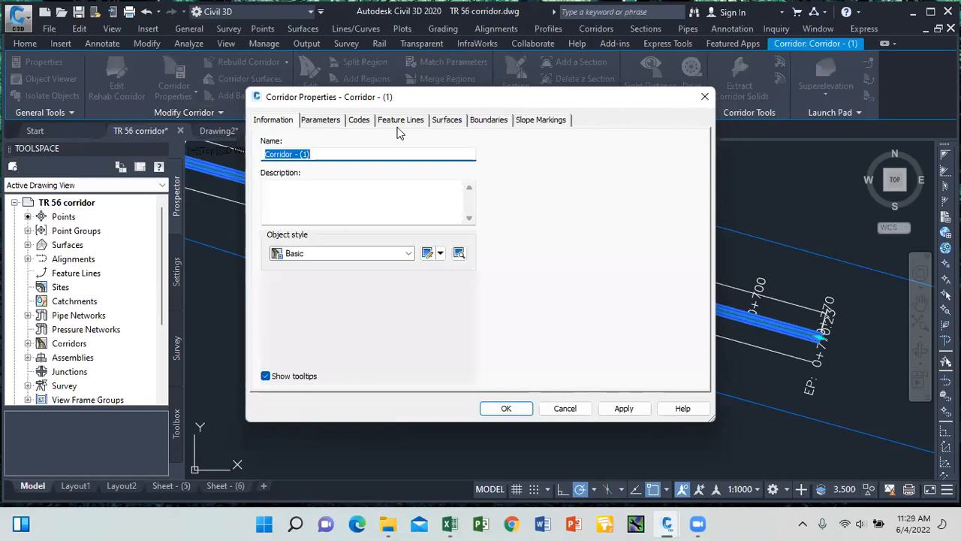
click(445, 121)
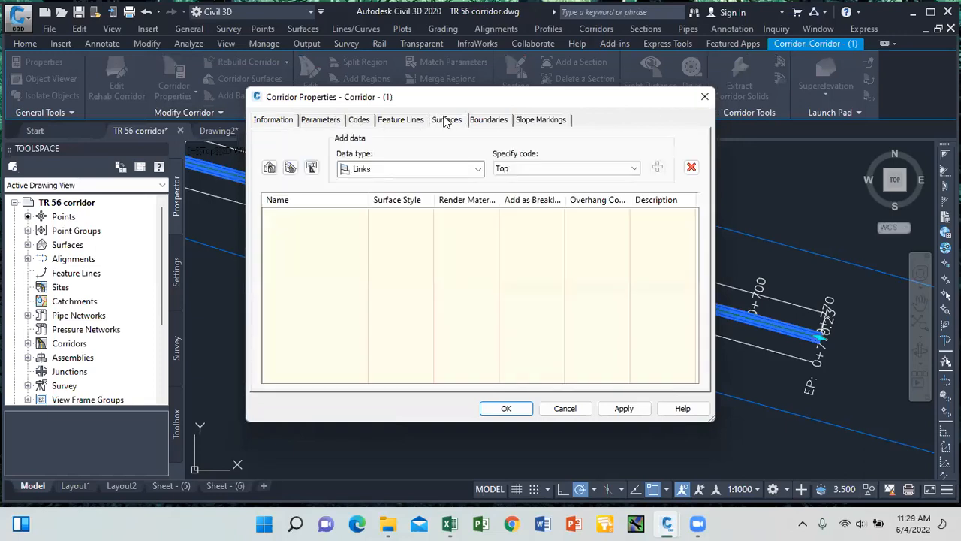
click(704, 99)
key(Escape)
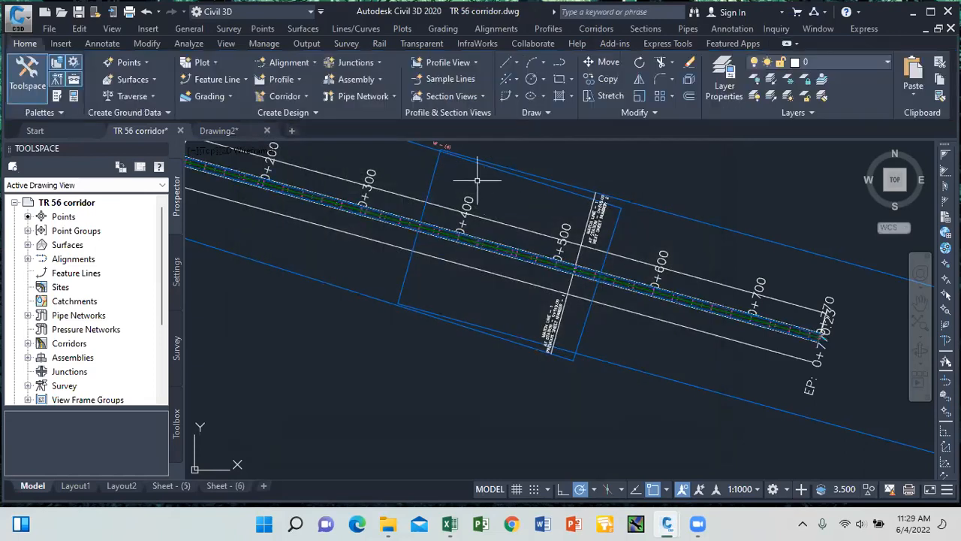
click(428, 228)
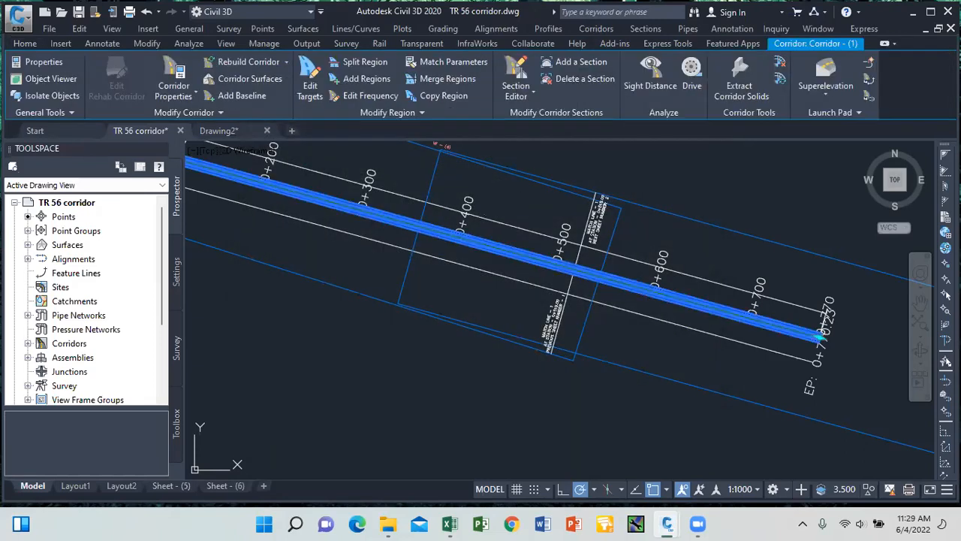
Create corridor surface TOP from Top links with Top Links overhang correction, and rebuild.
click(260, 79)
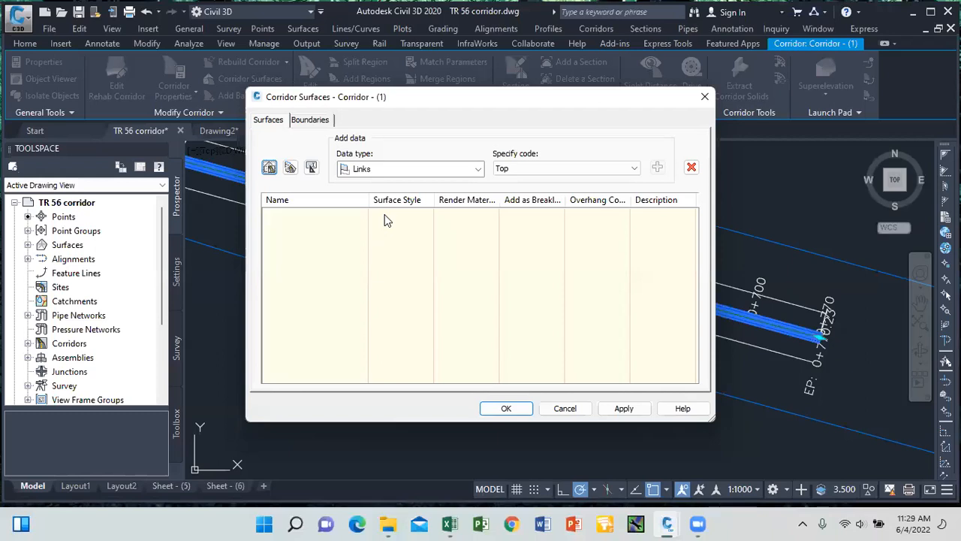
click(270, 170)
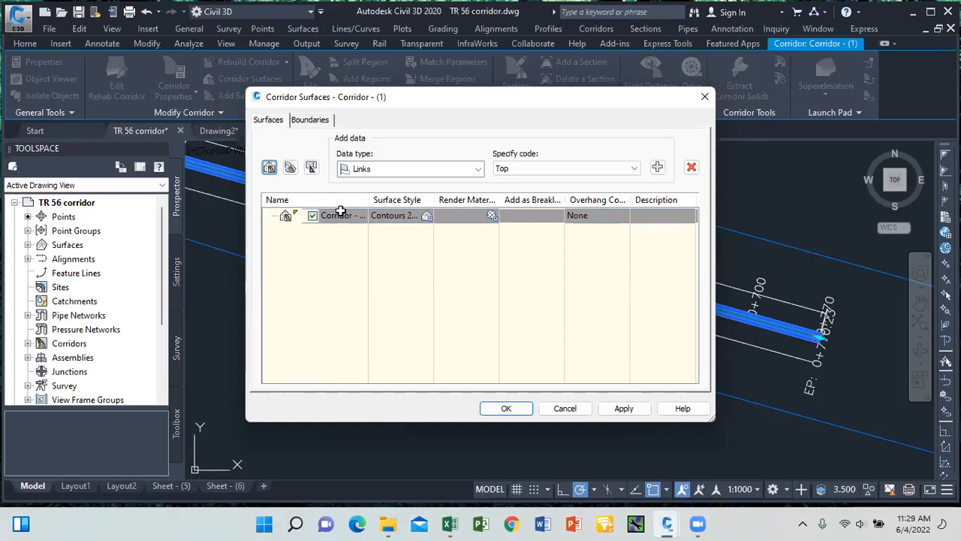
double_click(340, 215)
text(TOP)
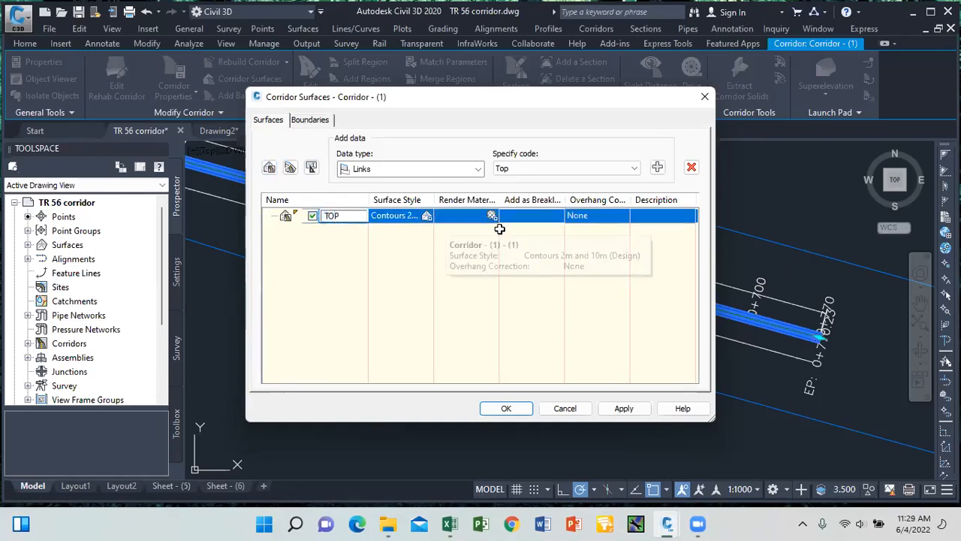
click(590, 215)
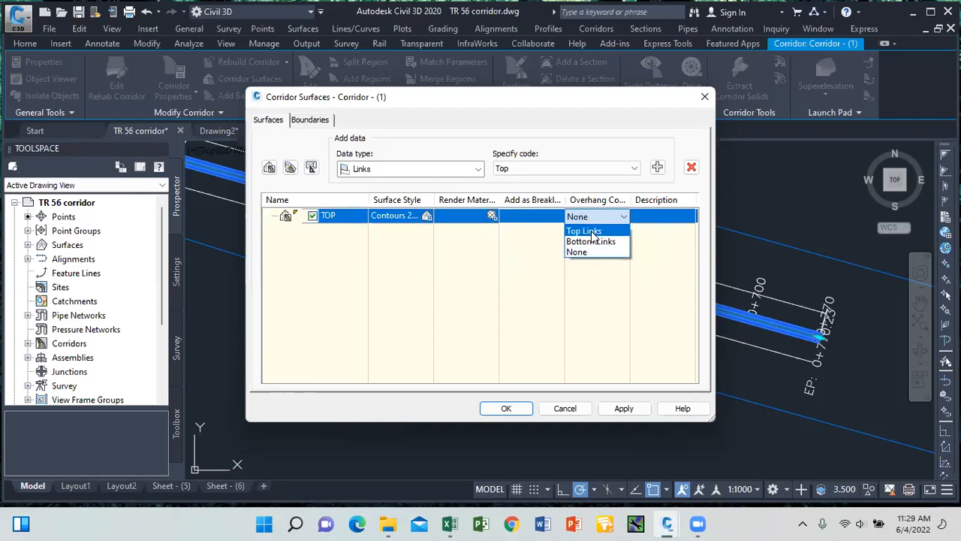
click(585, 230)
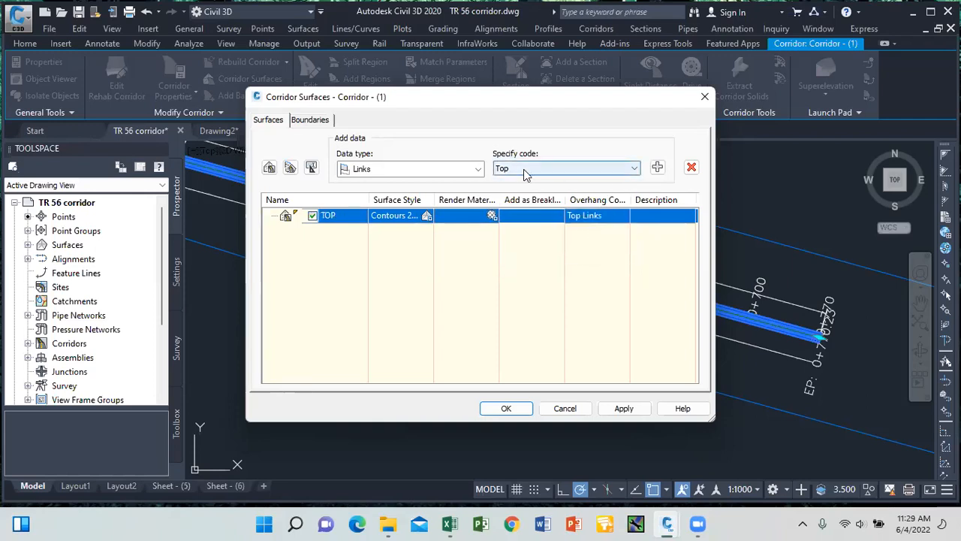
click(658, 168)
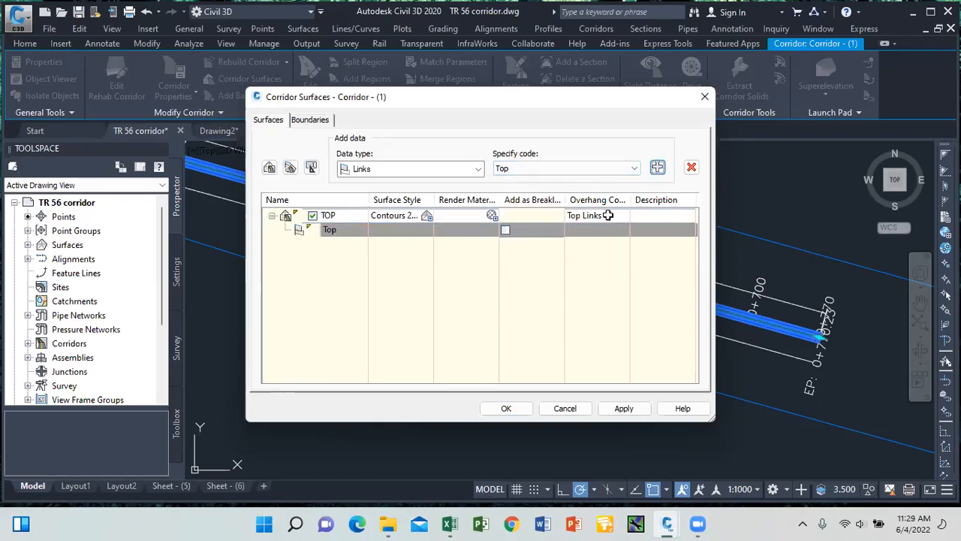
click(622, 409)
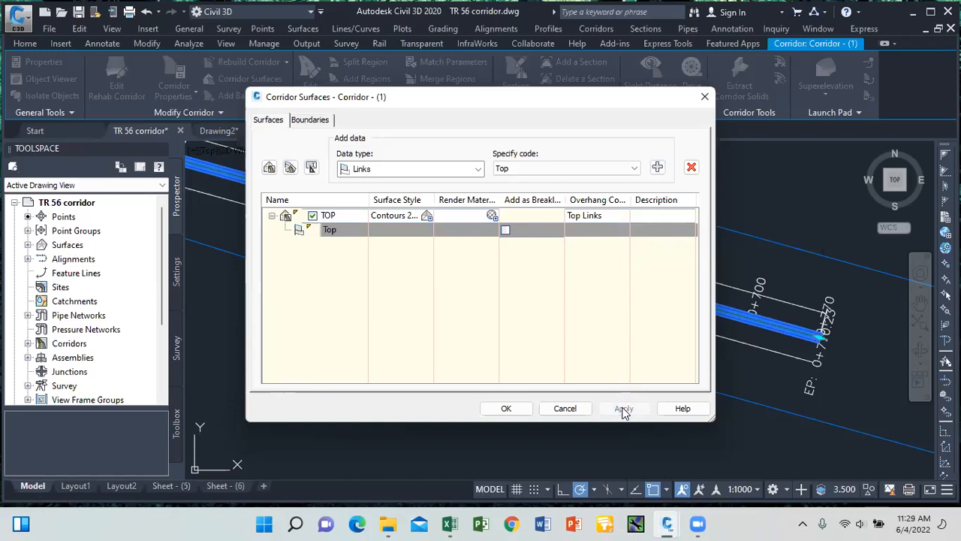
click(466, 225)
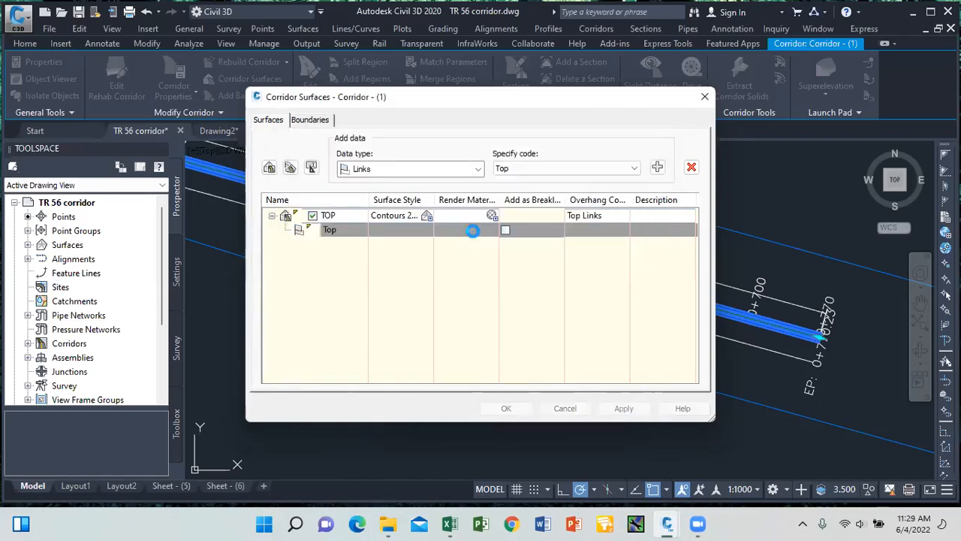
click(508, 408)
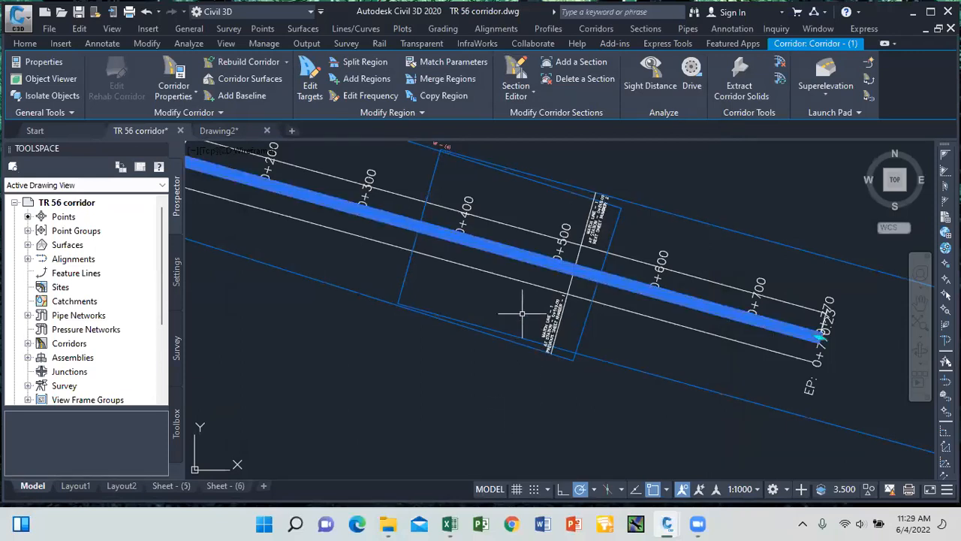
key(Escape)
Zoom out until the full TR 56 corridor and its TOP surface are visible.
scroll(526, 259, up, 3)
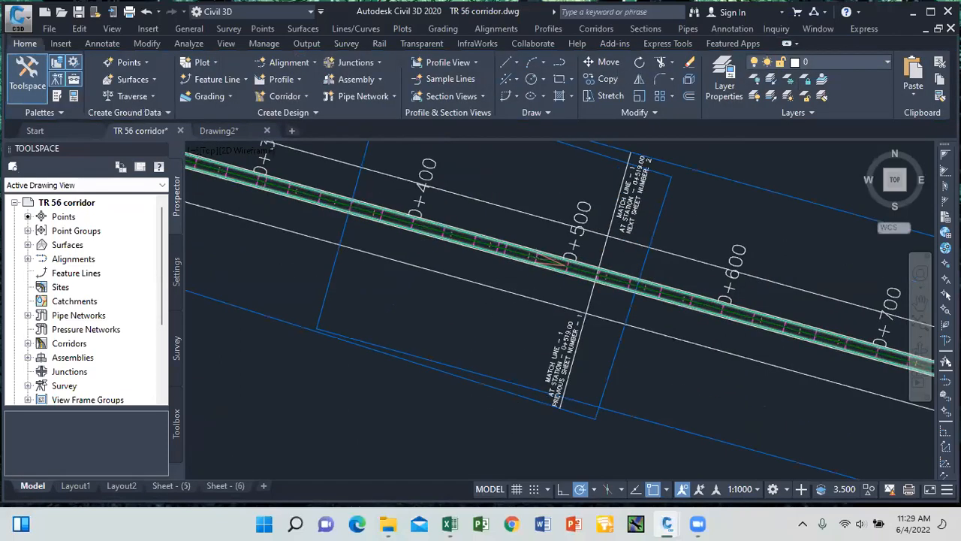
scroll(557, 259, up, 2)
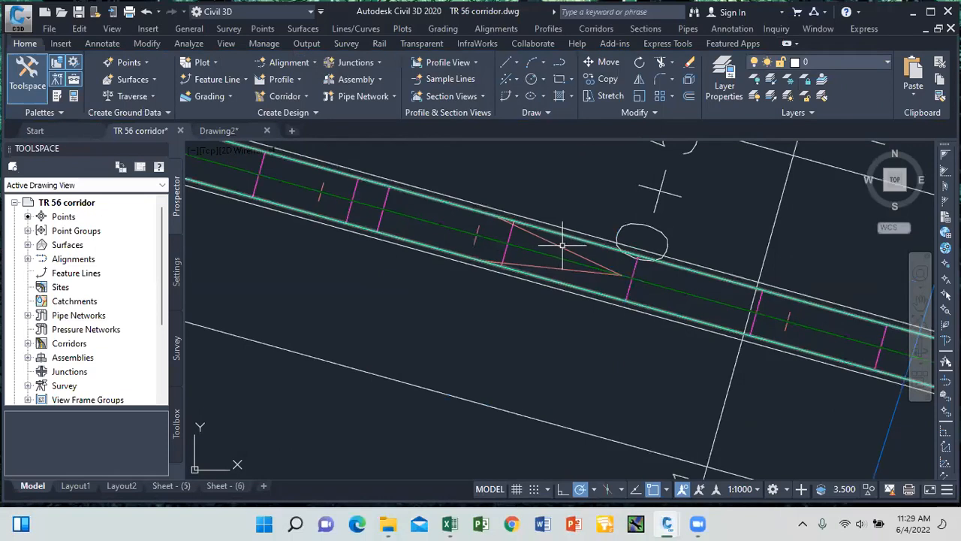
scroll(562, 280, down, 5)
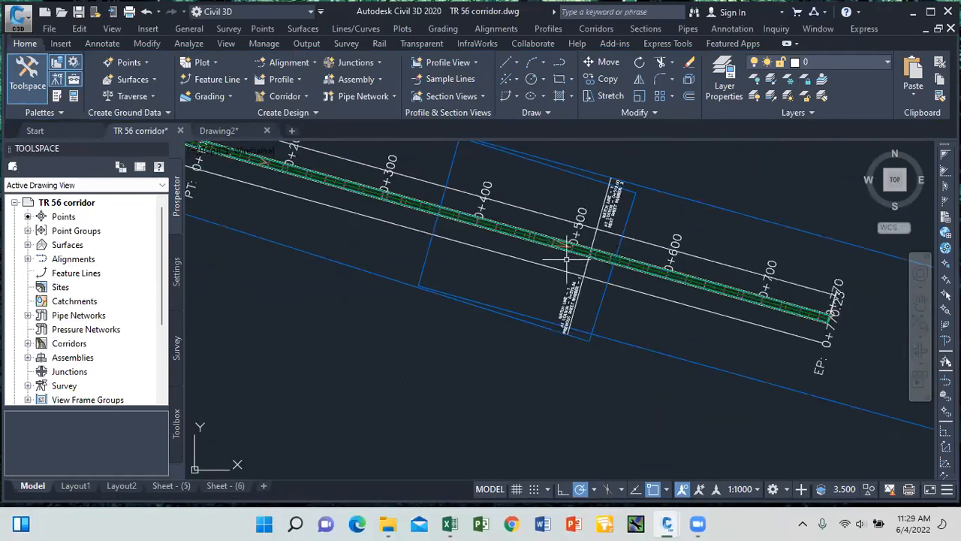
scroll(578, 251, up, 5)
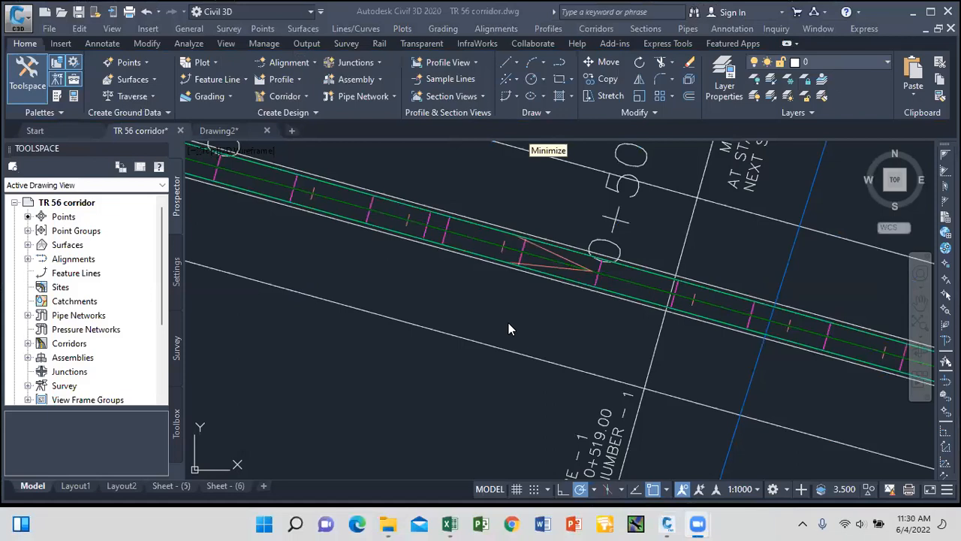
scroll(556, 326, down, 1)
scroll(552, 307, down, 4)
scroll(470, 276, up, 3)
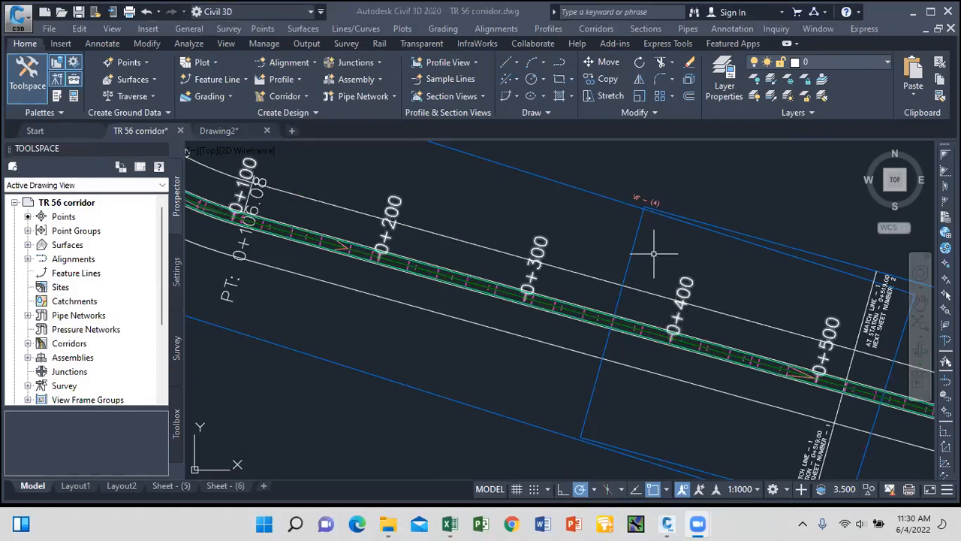
scroll(466, 222, down, 4)
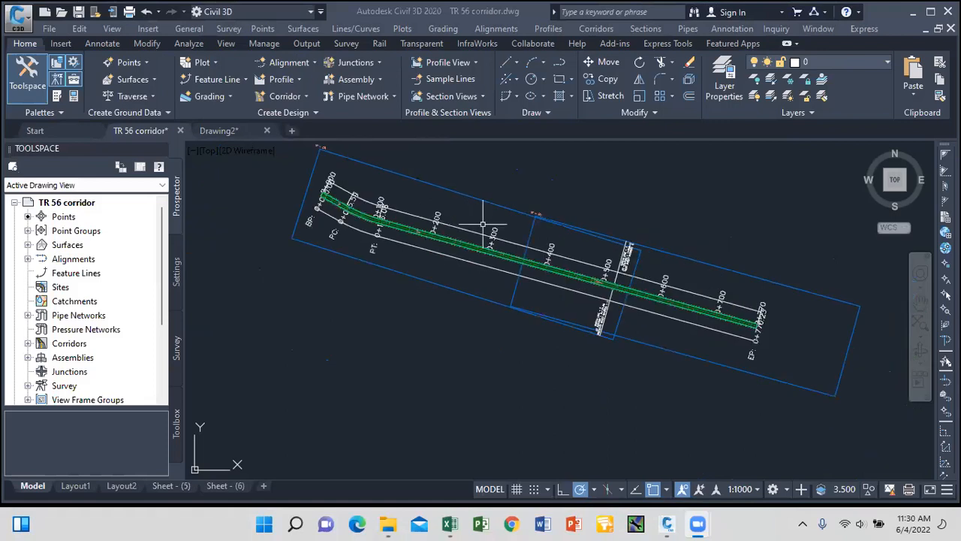
Start a Drive along alignment road 1 - (1) using the vic Surface1 - Surface (1) profile.
click(226, 43)
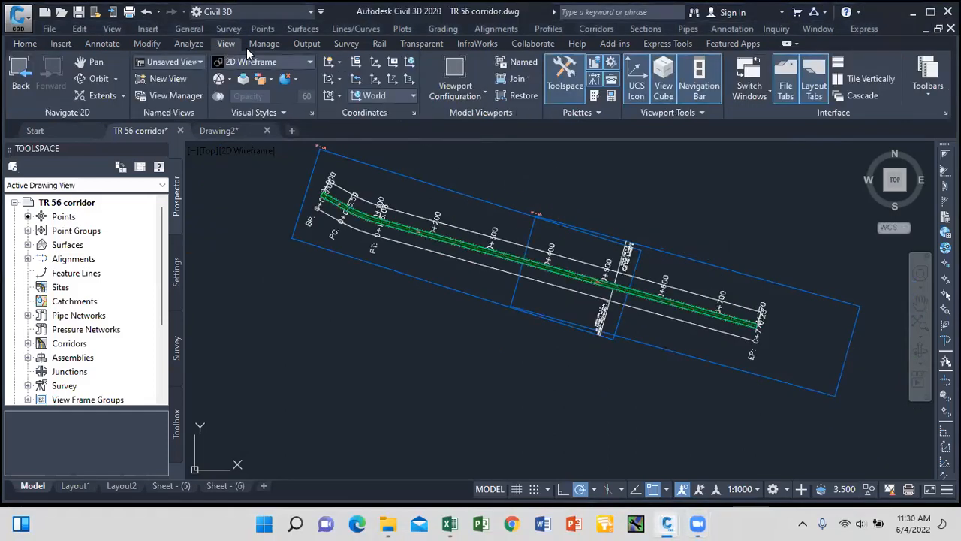
click(189, 44)
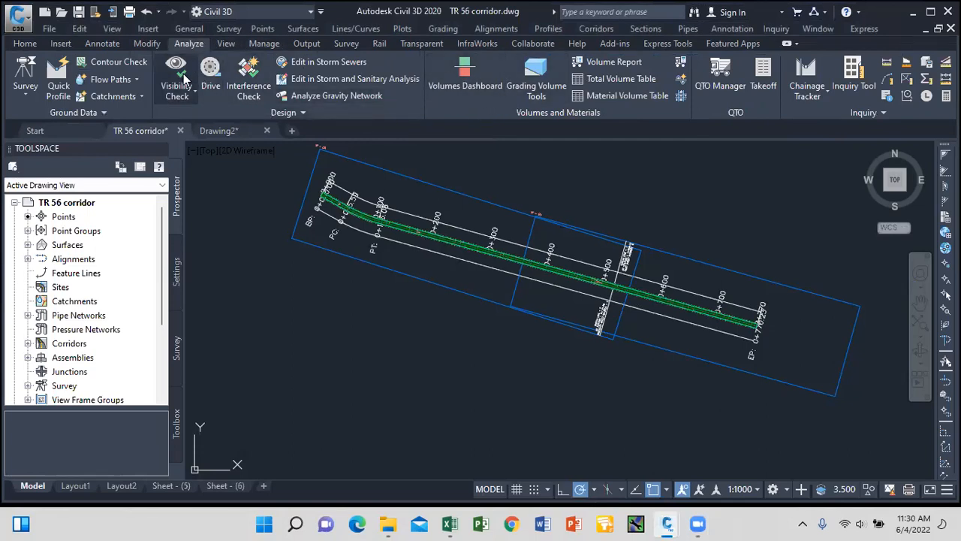
click(211, 72)
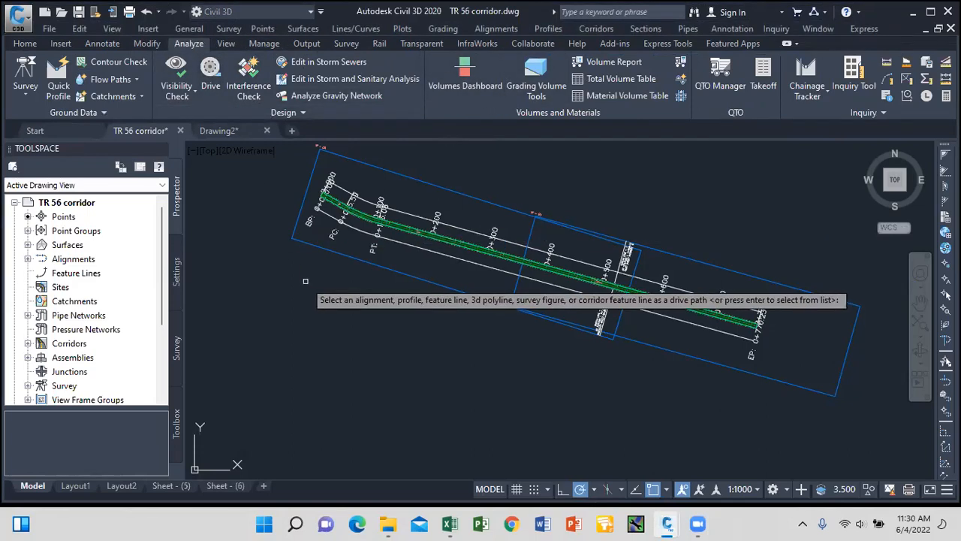
key(Return)
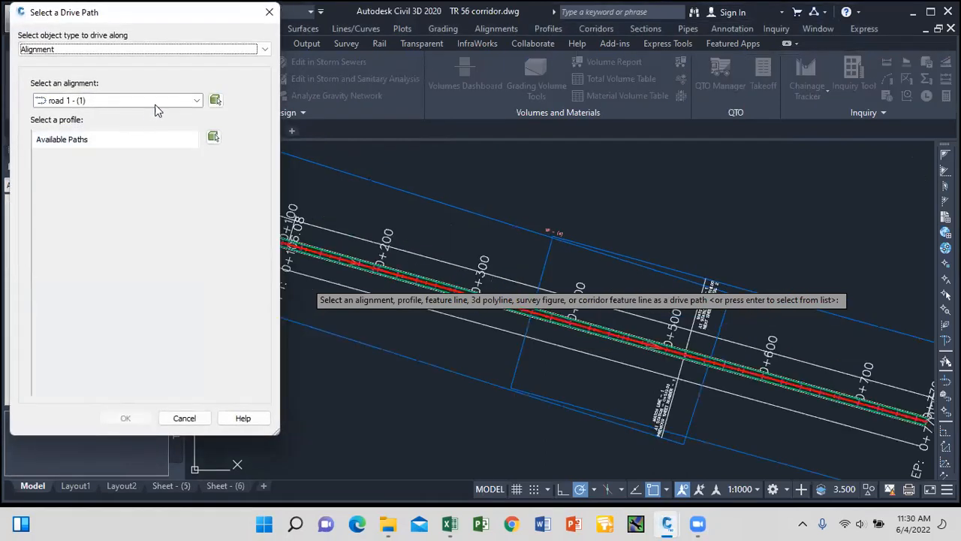
click(186, 104)
click(103, 123)
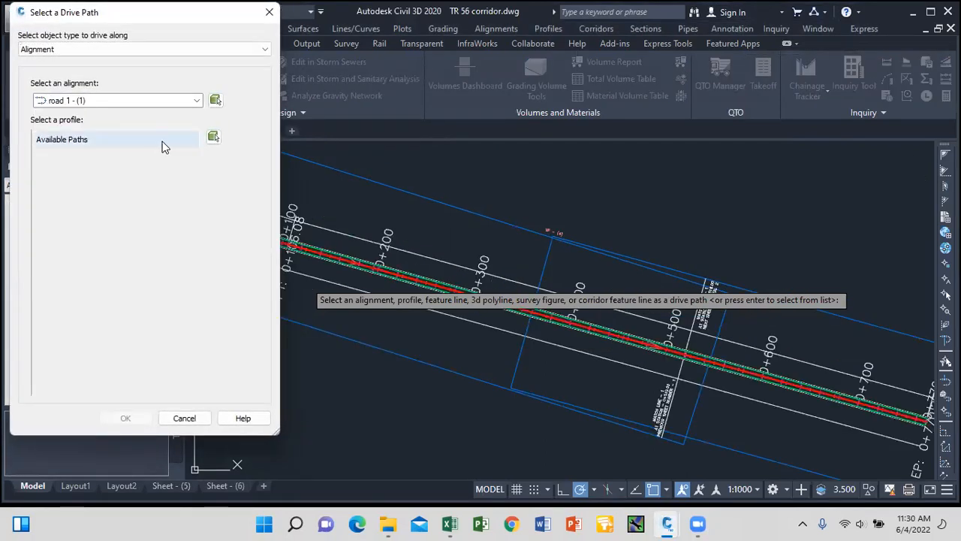
click(225, 49)
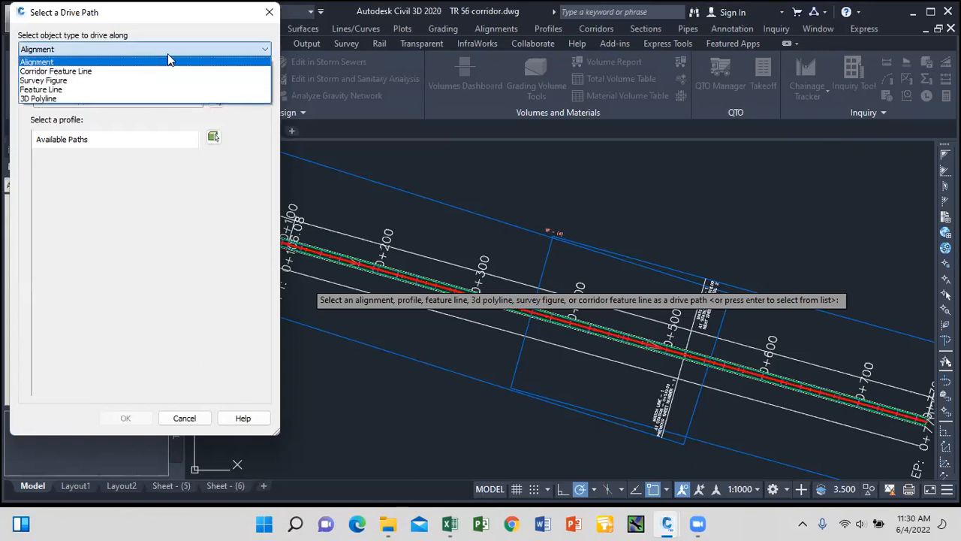
click(109, 63)
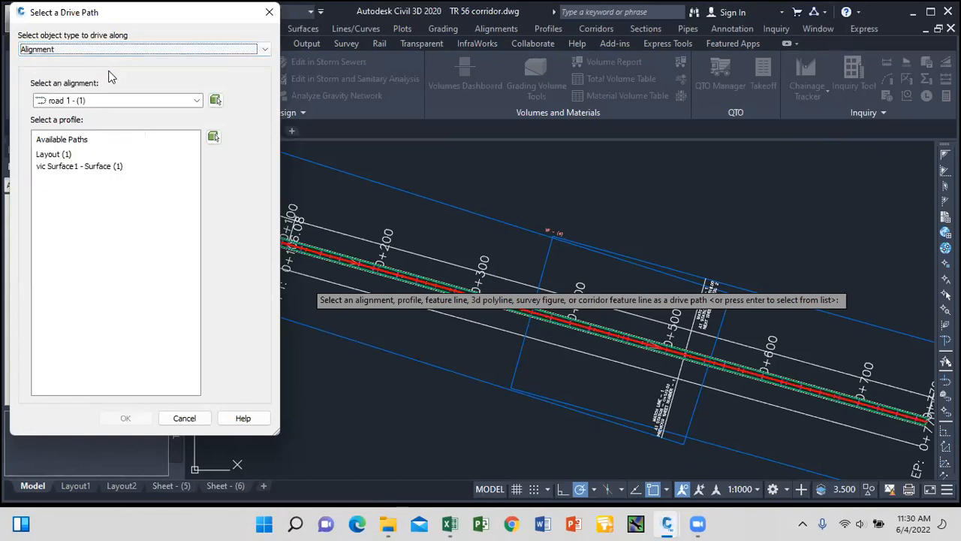
click(64, 167)
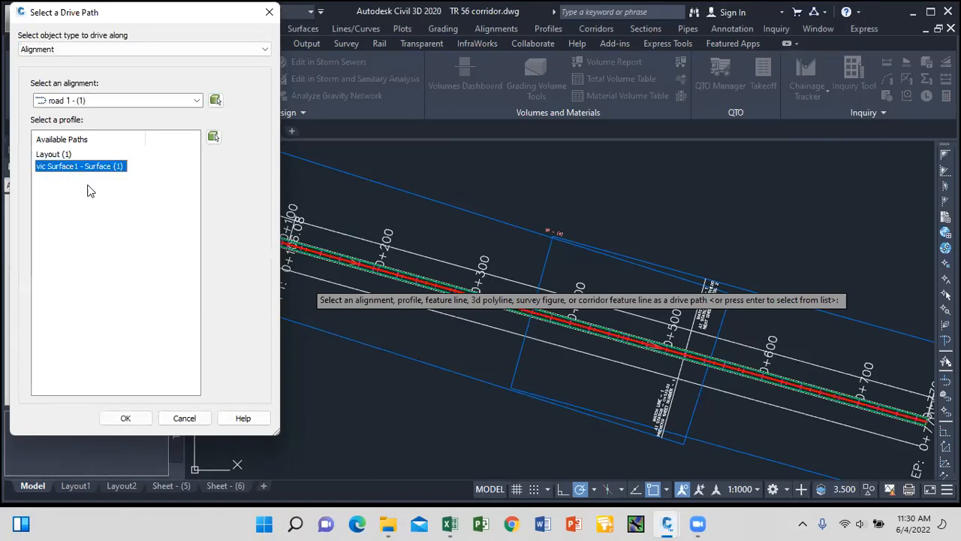
click(137, 422)
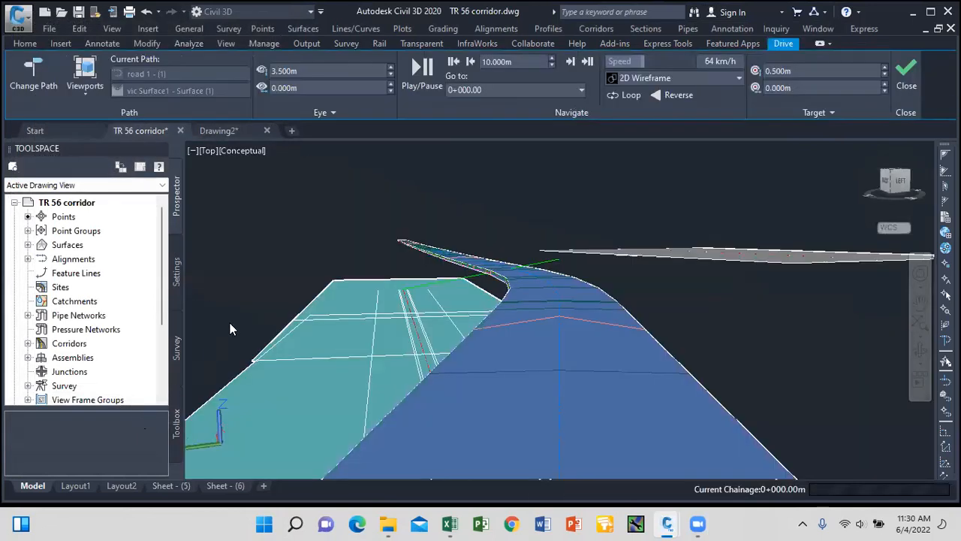
Play the drive along road 1 and drag its speed up to 89 km/h.
click(422, 71)
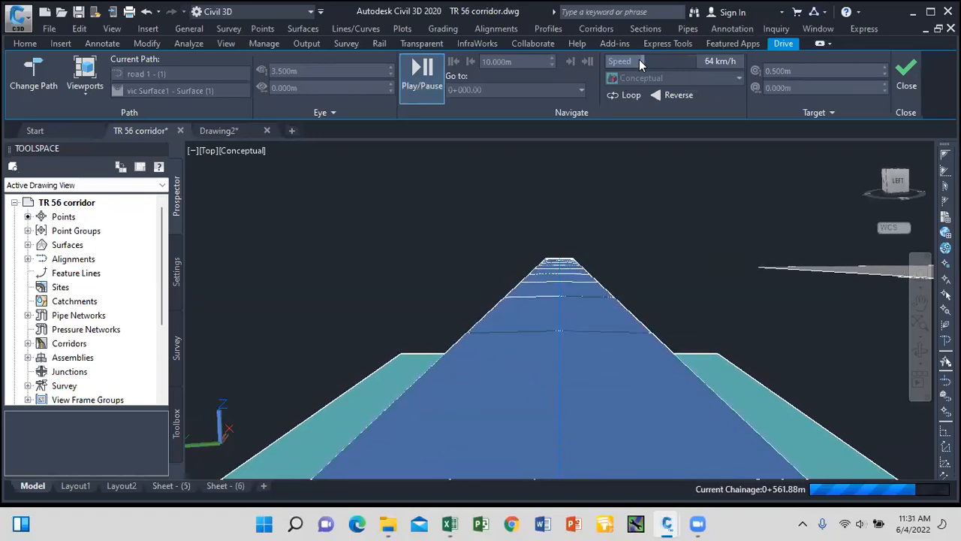
mouse_move(644, 59)
mouse_down()
mouse_move(685, 60)
mouse_move(632, 66)
mouse_up()
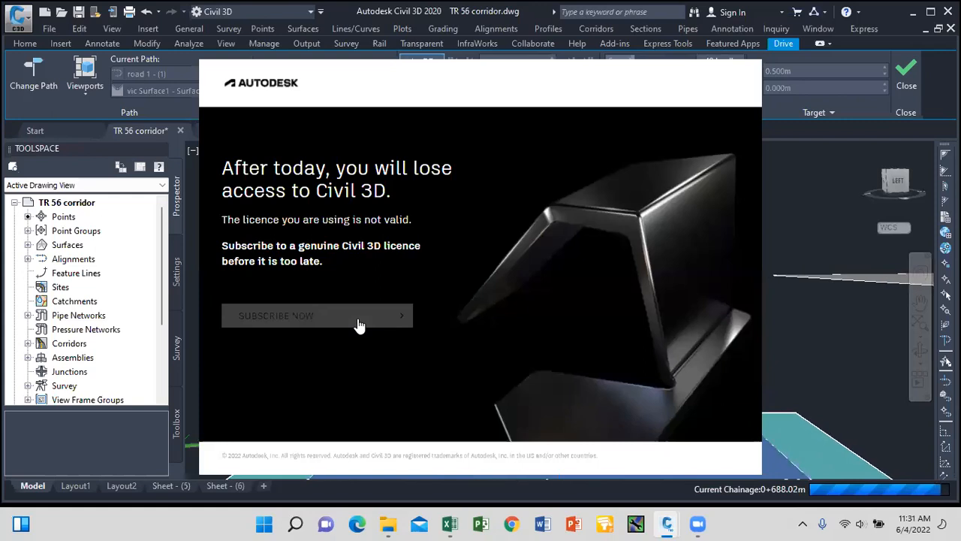
Dismiss the licence popup and close the Autodesk subscription pages in Edge.
click(357, 319)
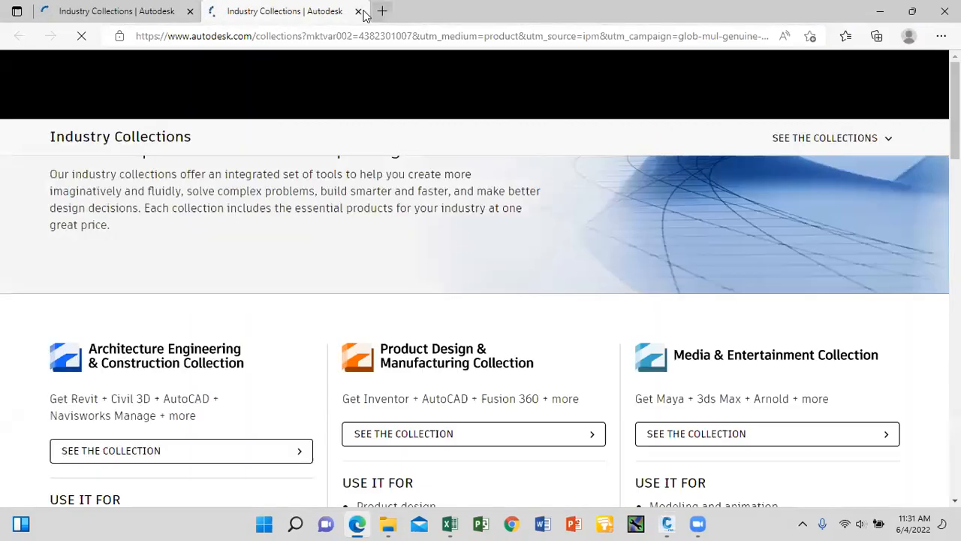
click(191, 12)
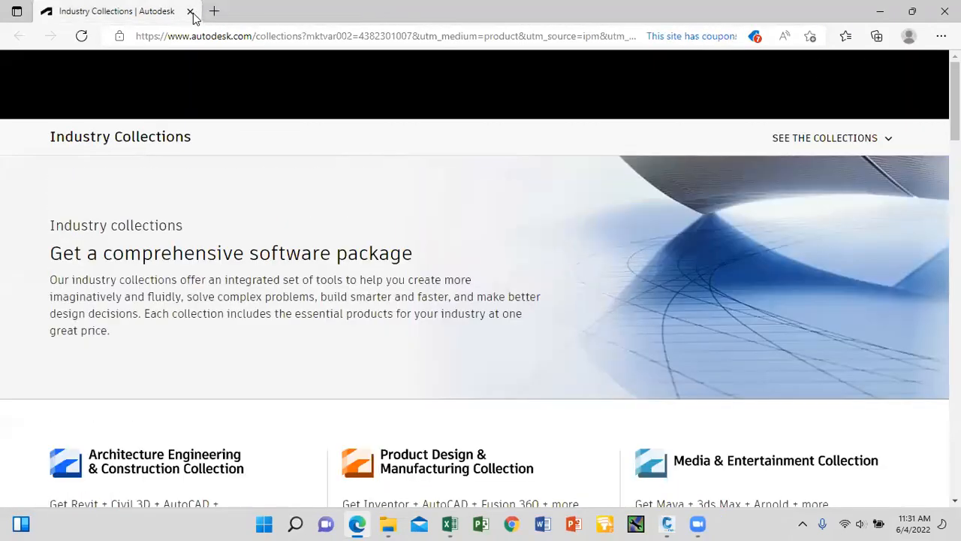
click(192, 12)
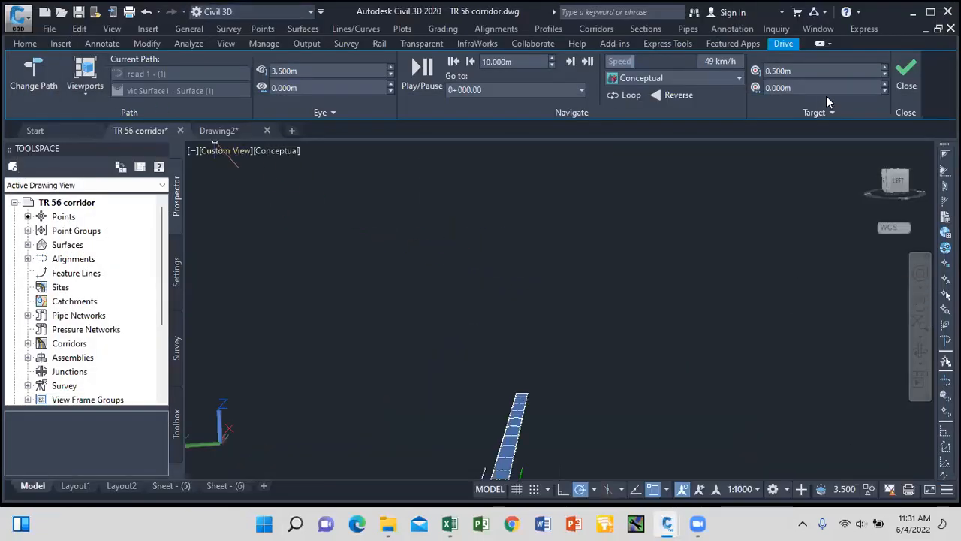
Close the drive view, dismiss the 3D performance tip and zoom back to the corridor plan.
click(908, 79)
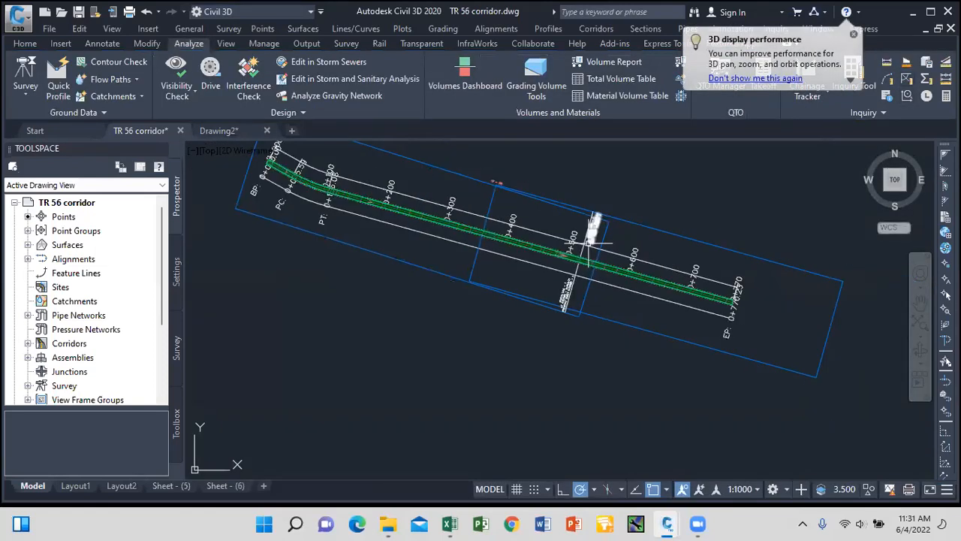
click(854, 34)
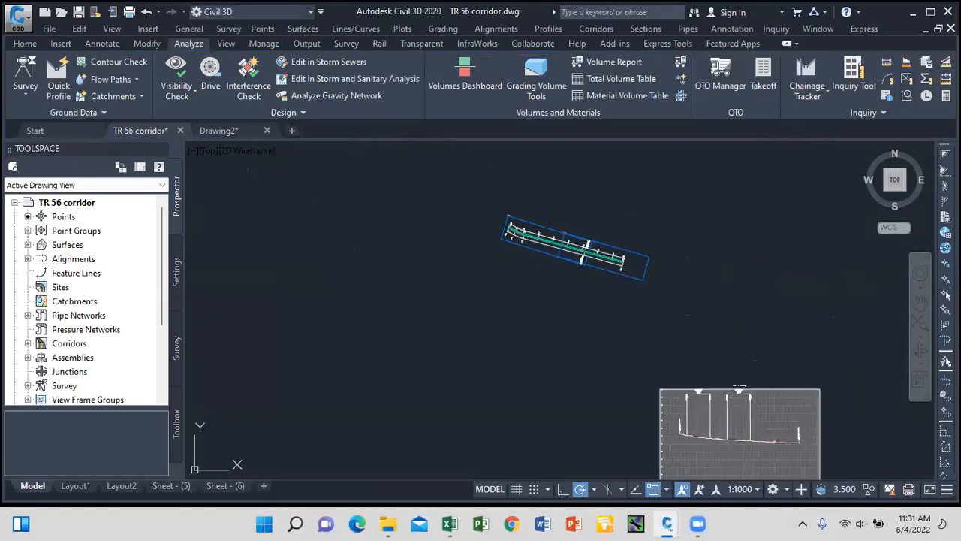
scroll(515, 225, down, 5)
scroll(502, 215, up, 2)
scroll(502, 215, up, 6)
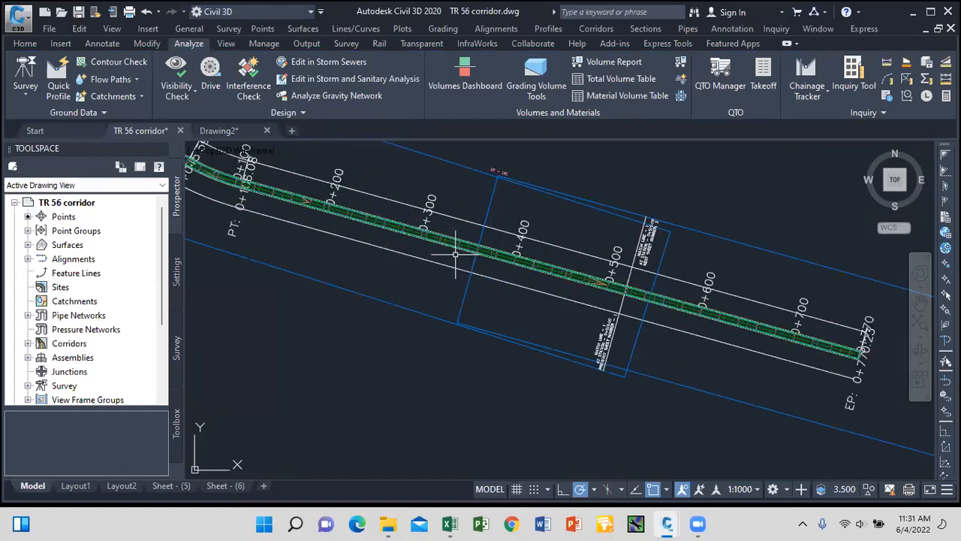
Return to the Home tab and bring up the Sections menu.
click(33, 44)
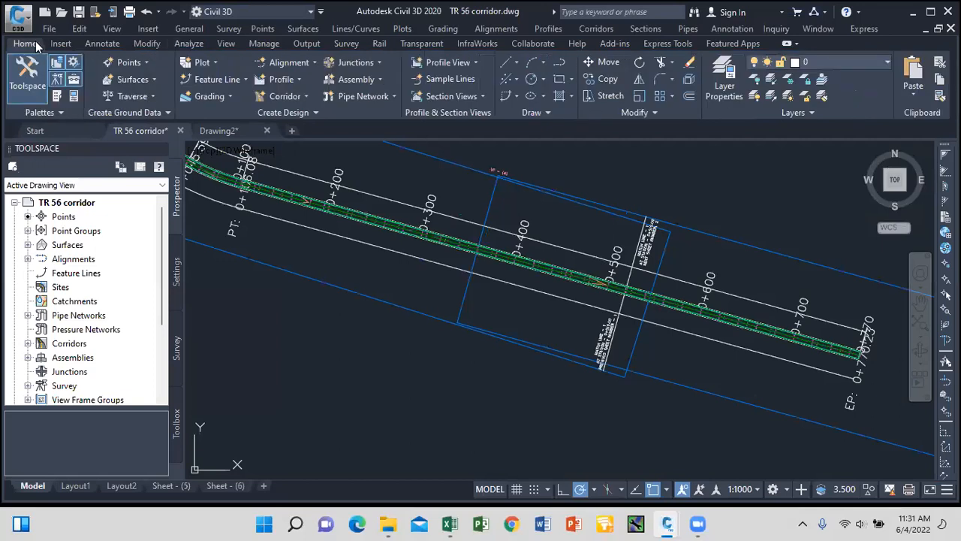
scroll(526, 267, down, 7)
scroll(527, 266, up, 7)
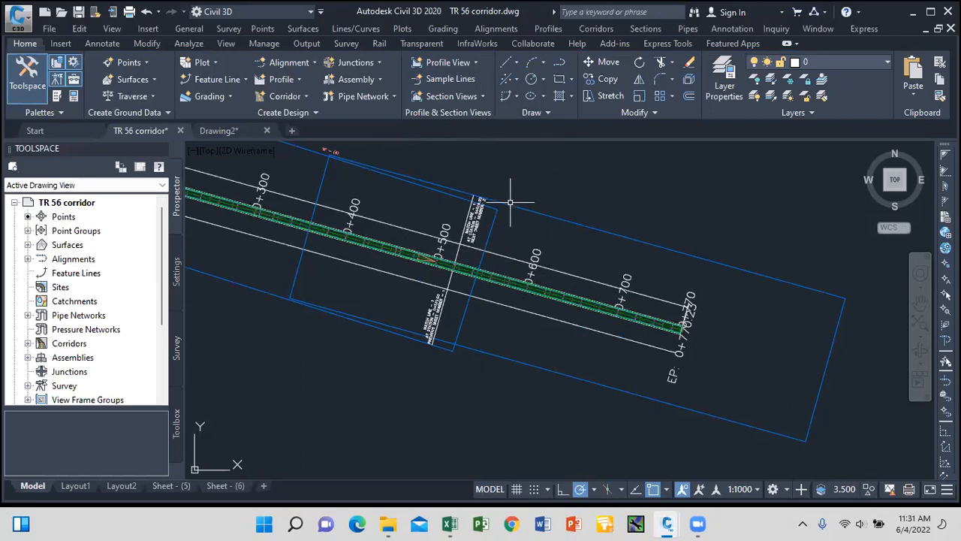
click(595, 30)
mouse_move(654, 34)
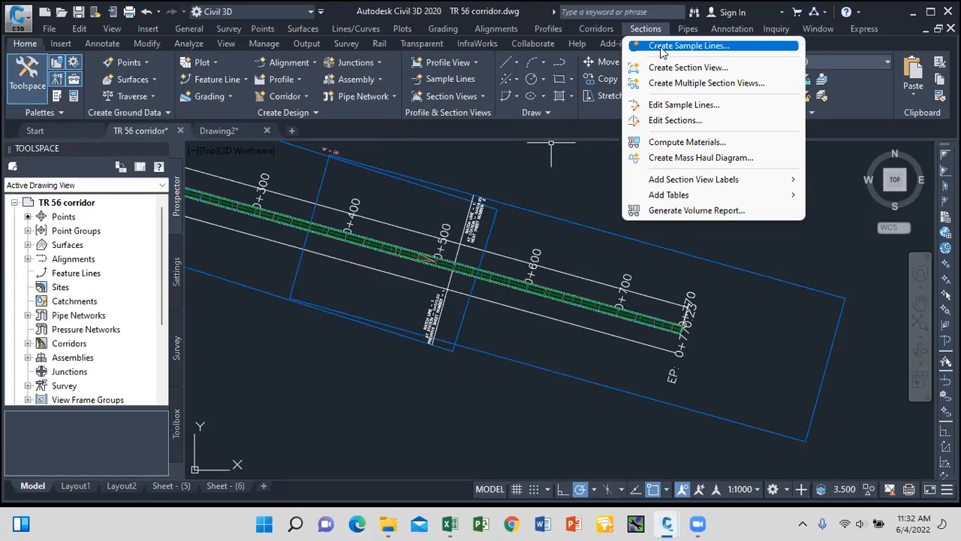
Start Create Sample Lines and choose alignment road 1 - (1) from the list.
click(662, 49)
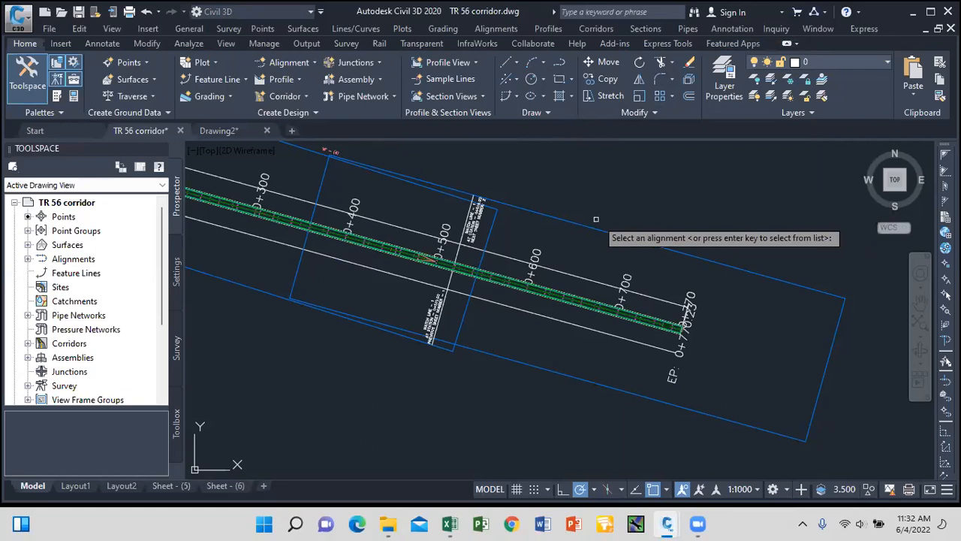
click(557, 205)
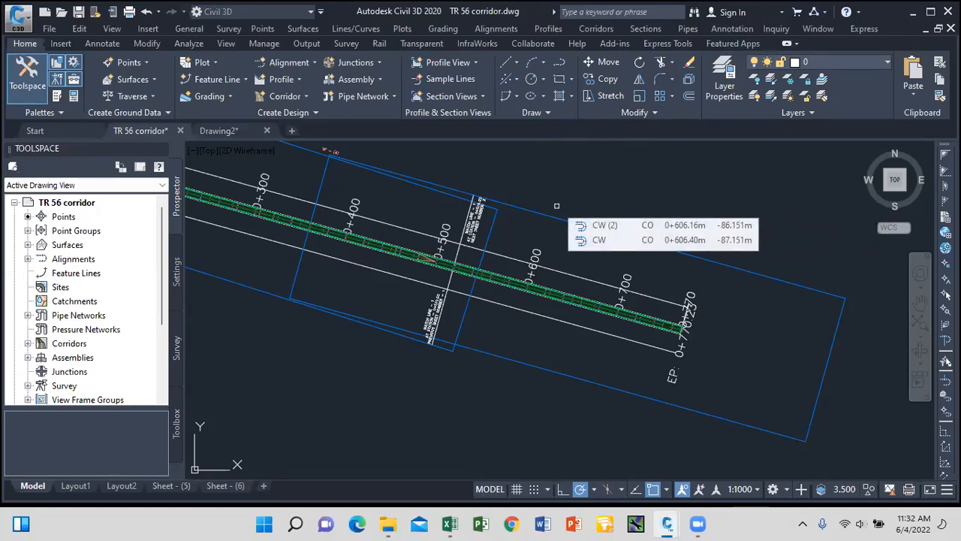
key(Return)
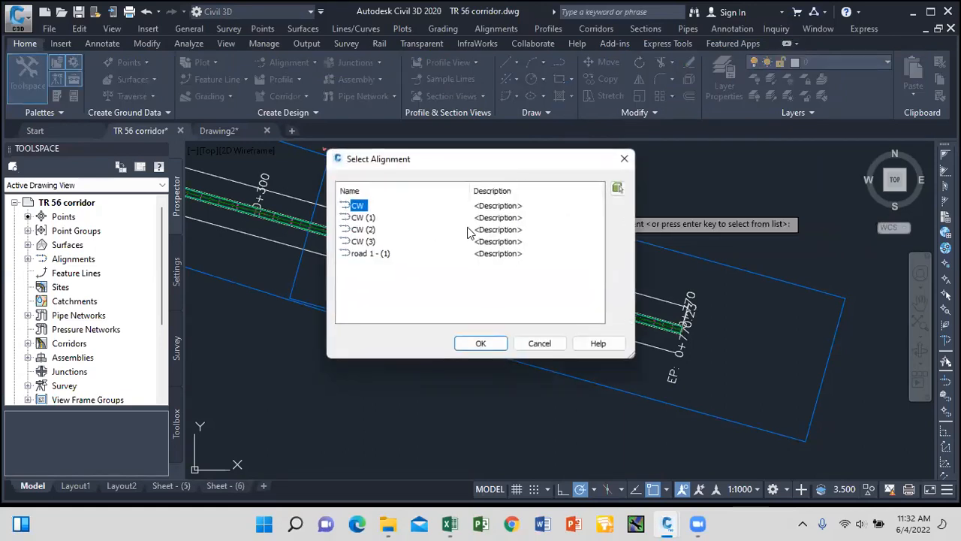
click(370, 254)
click(485, 344)
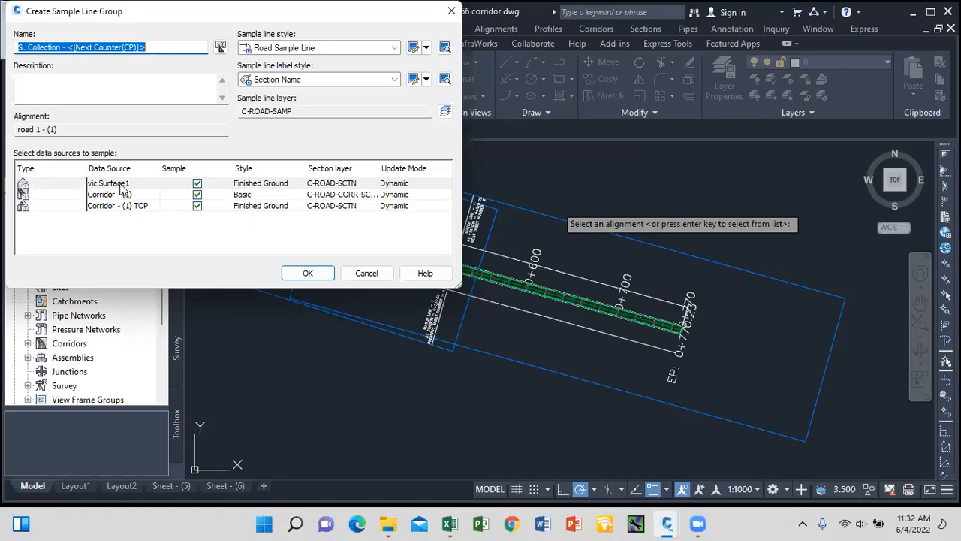
Set the vic Surface1 sample source's section style to Existing Ground.
double_click(274, 188)
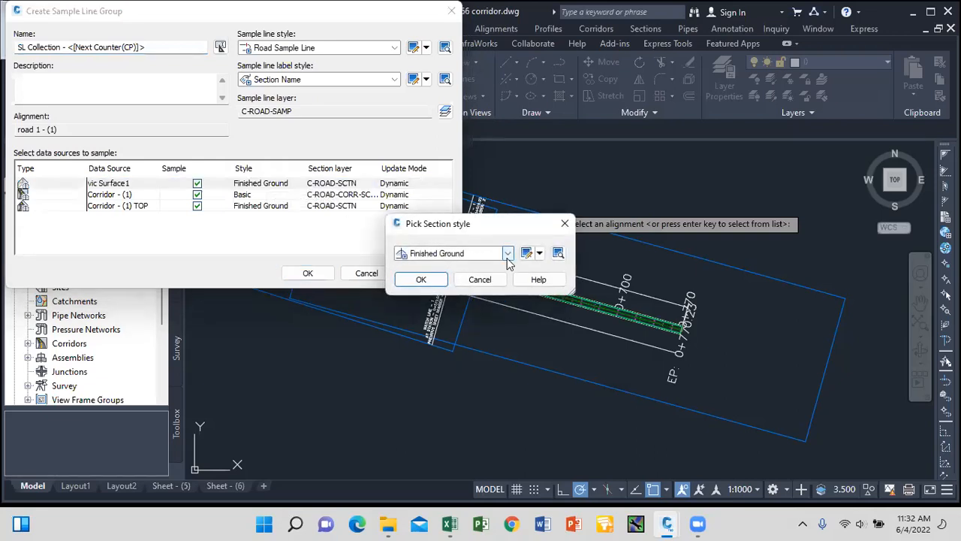
click(509, 255)
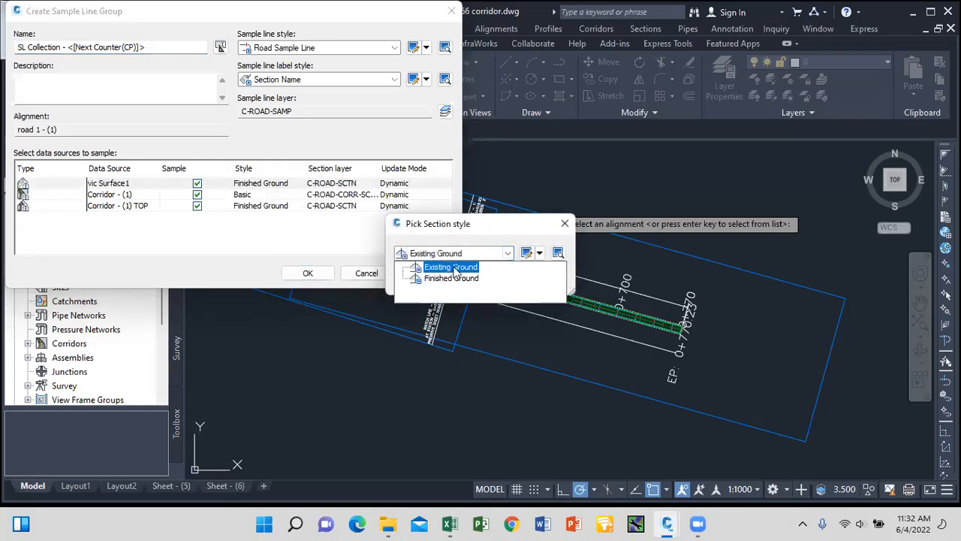
click(453, 268)
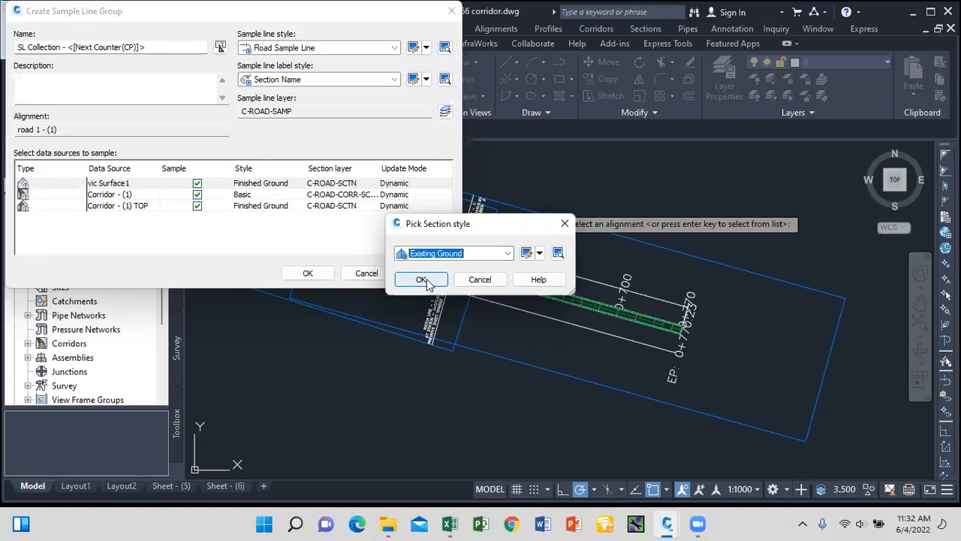
click(421, 278)
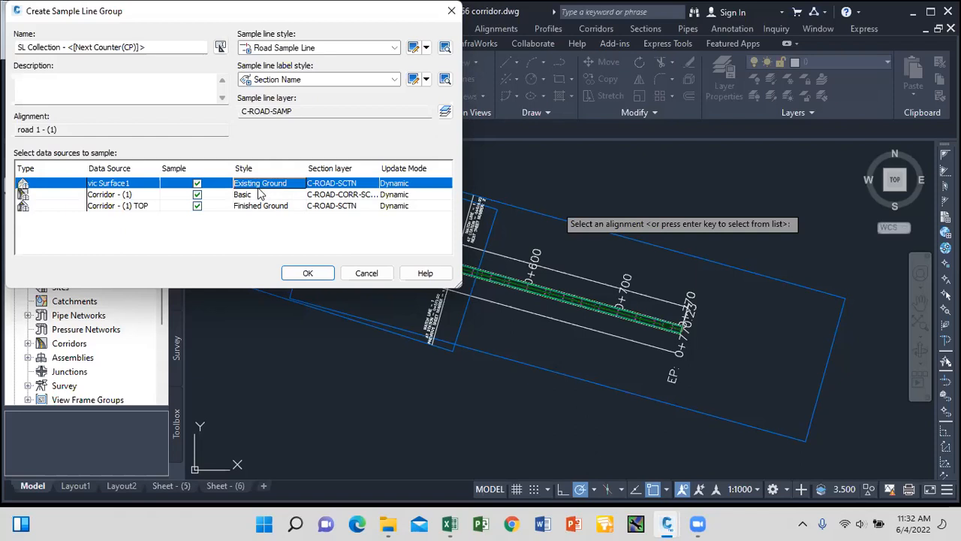
Create the sample line group and set its left and right swath widths to 4 m.
click(312, 274)
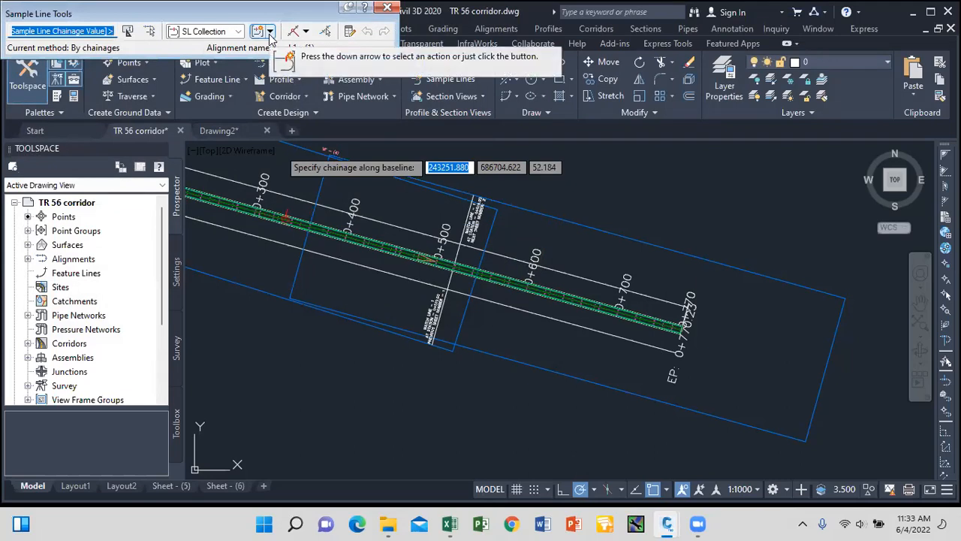
click(270, 32)
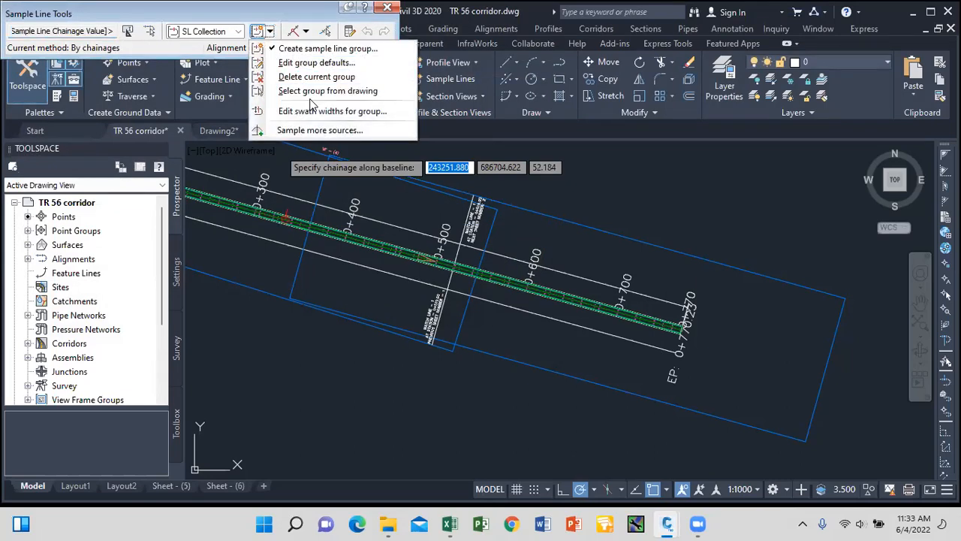
click(329, 113)
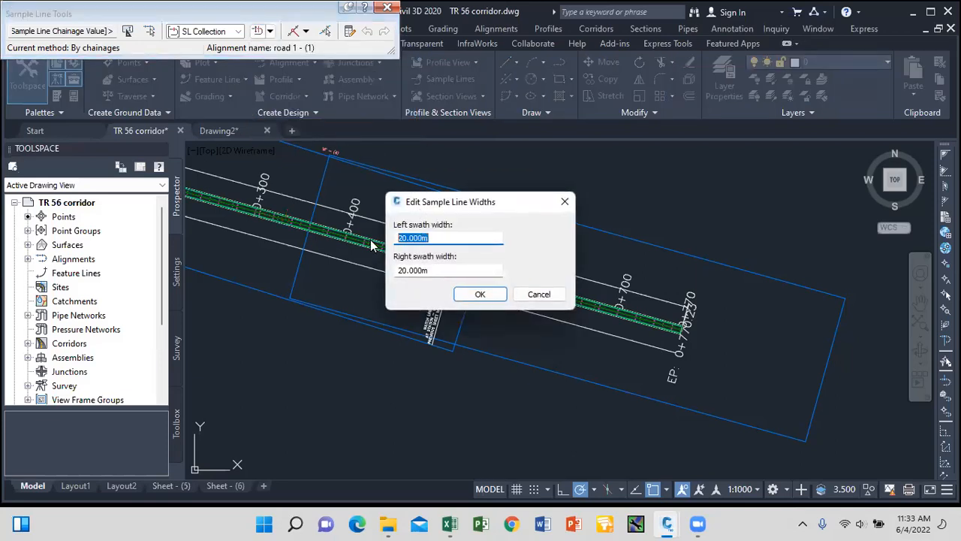
text(4)
key(Tab)
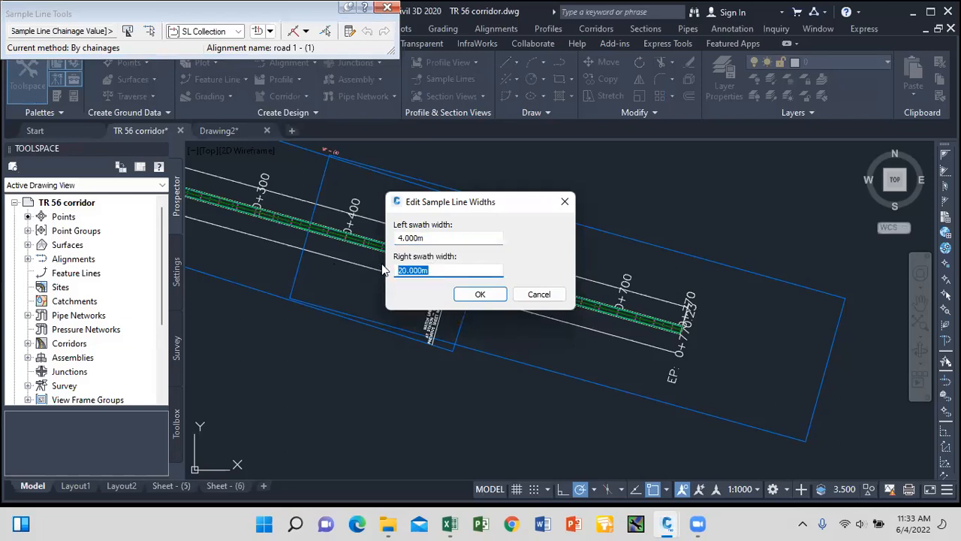
drag(430, 239, 370, 238)
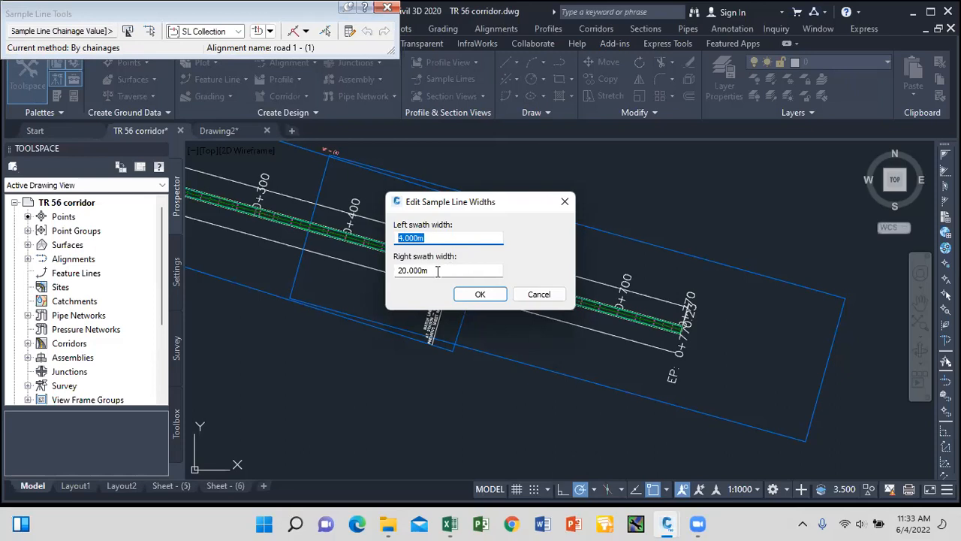
drag(438, 271, 358, 278)
text(4)
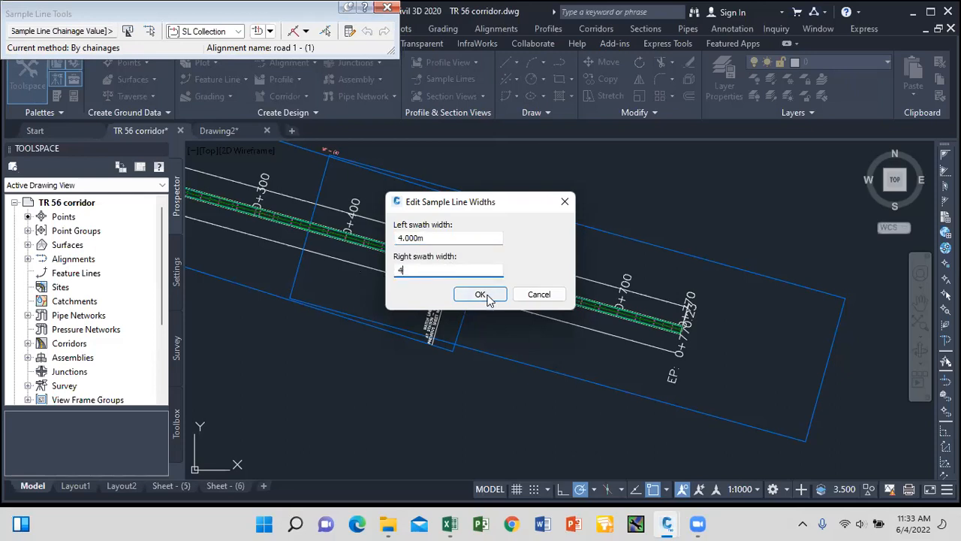
click(480, 295)
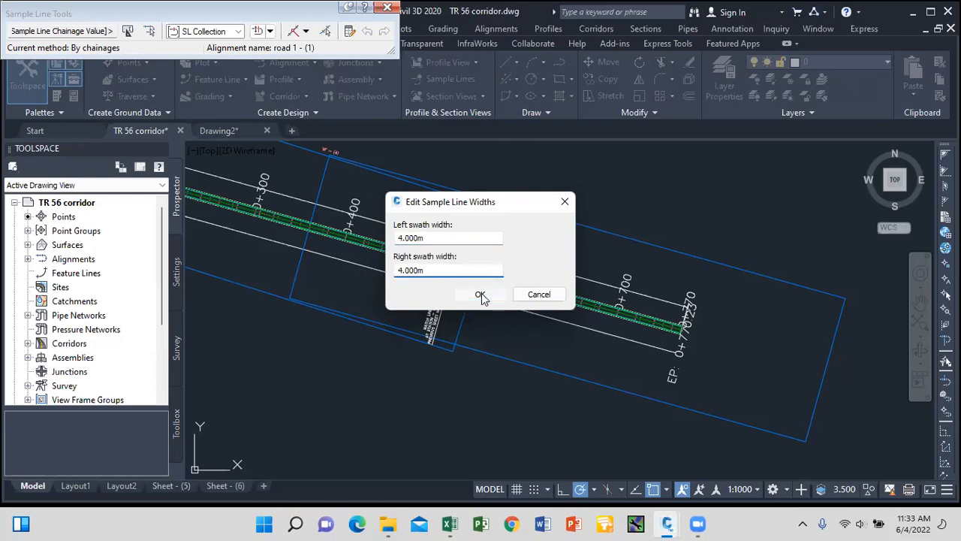
Add vic Surface1, Corridor - (1) and TOP as sampled sources for SL Collection - 1.
click(270, 31)
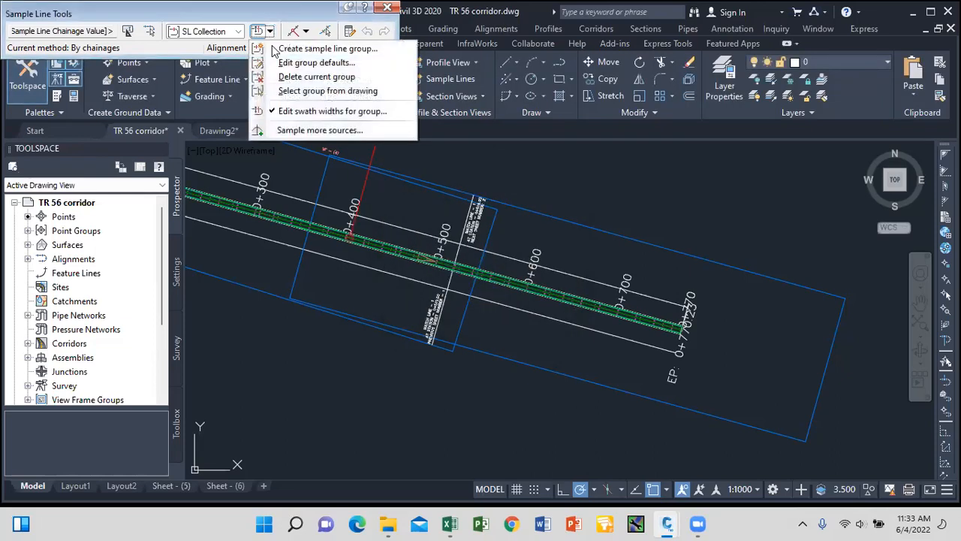
click(313, 132)
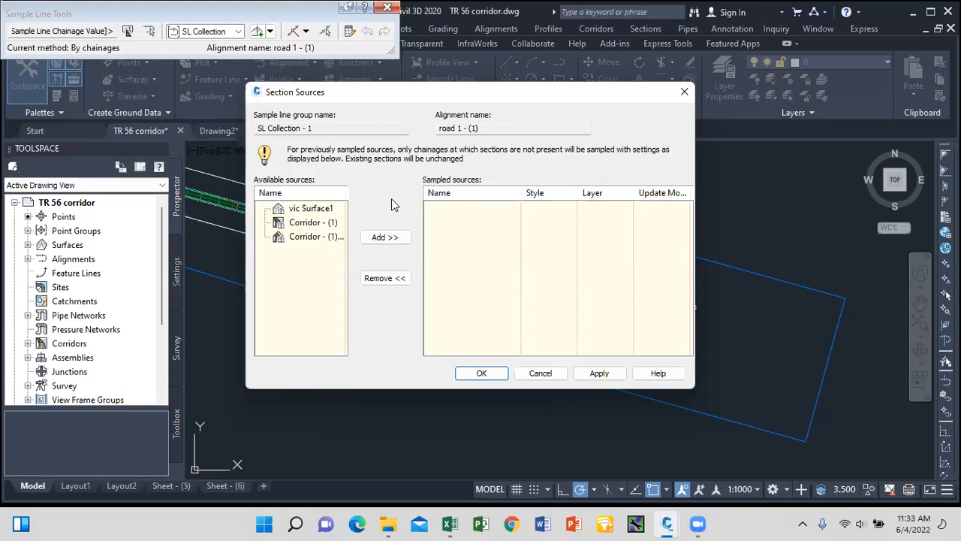
click(314, 209)
click(395, 237)
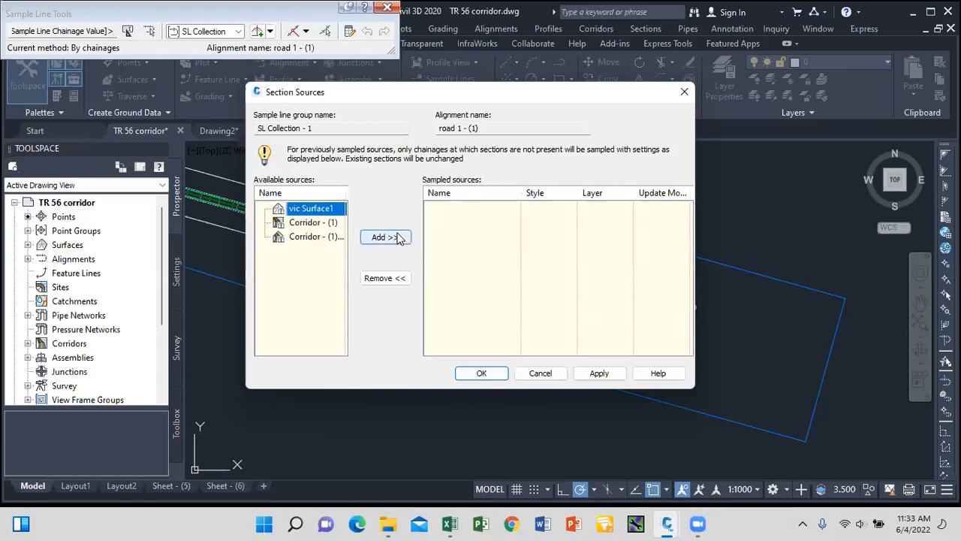
click(397, 238)
click(398, 239)
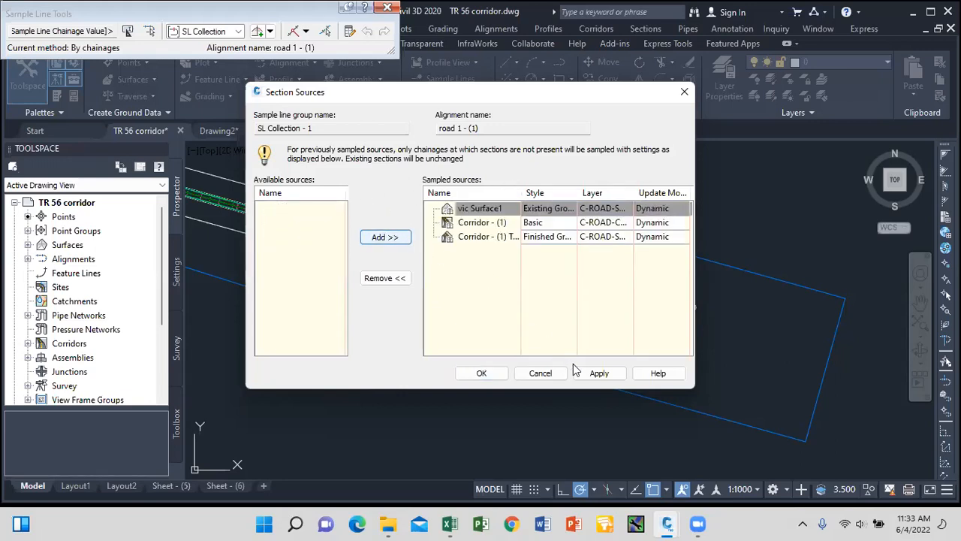
click(599, 373)
click(482, 373)
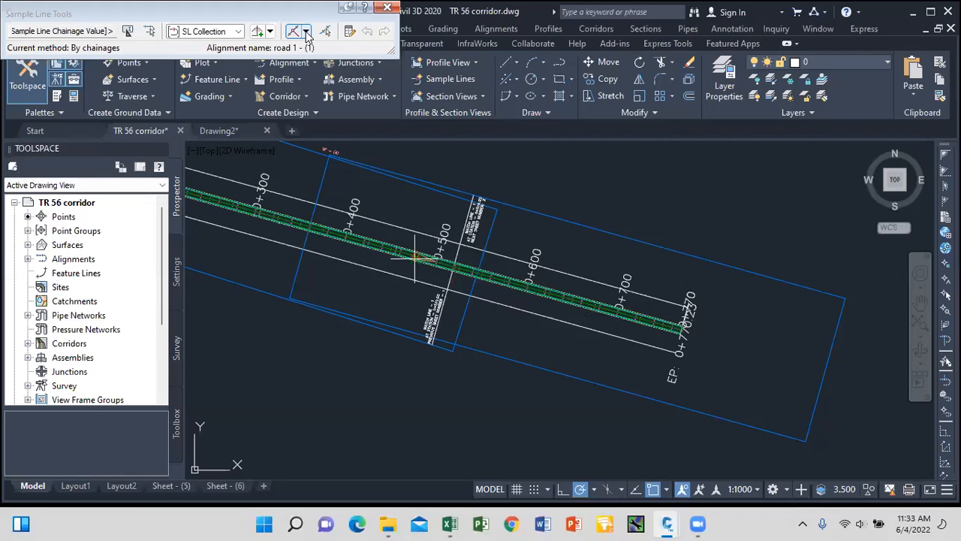
click(306, 33)
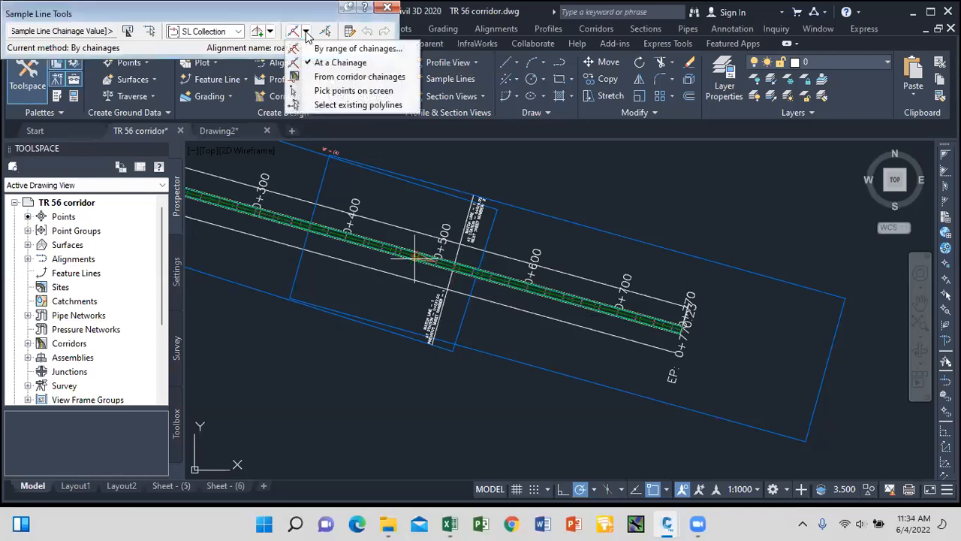
Create sample lines by range of chainages with 4 m left and right swath widths.
click(360, 50)
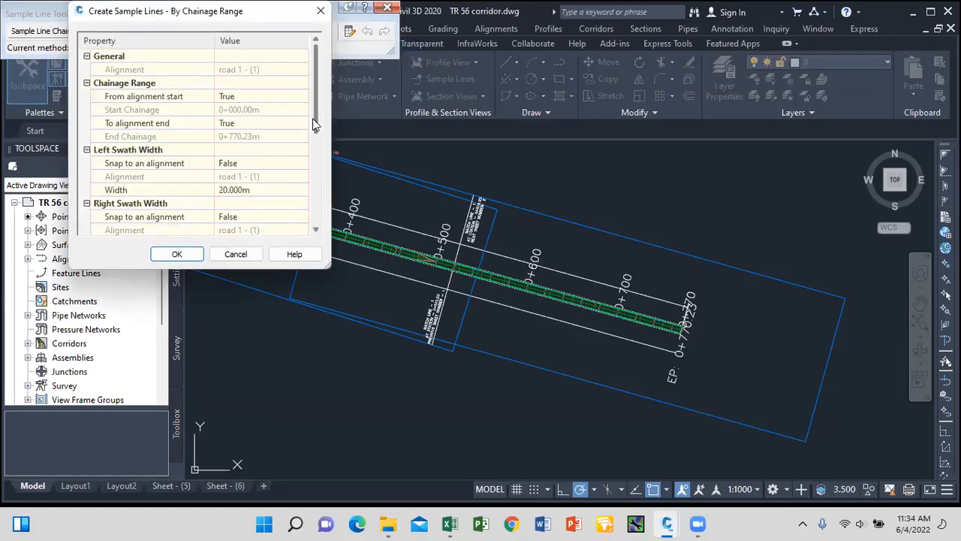
scroll(315, 126, down, 1)
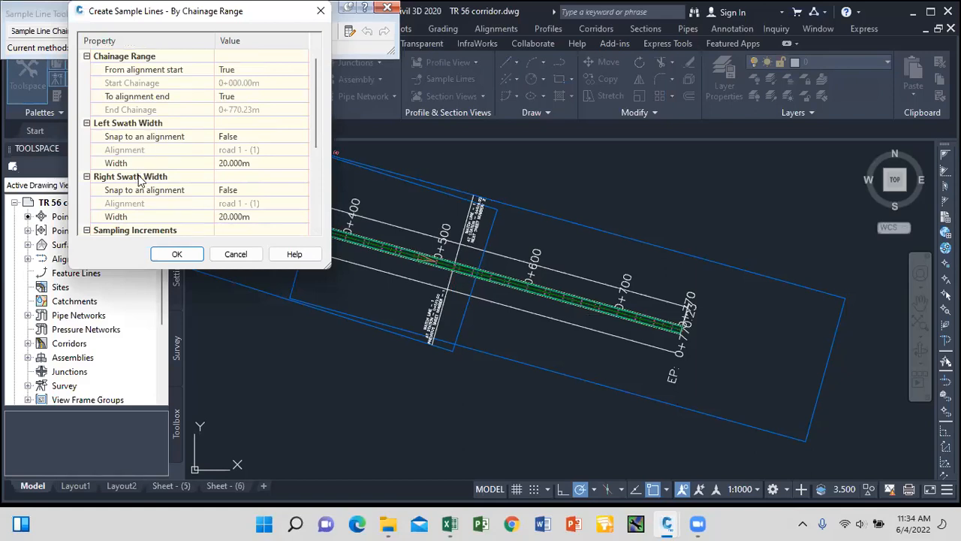
click(237, 163)
text(4)
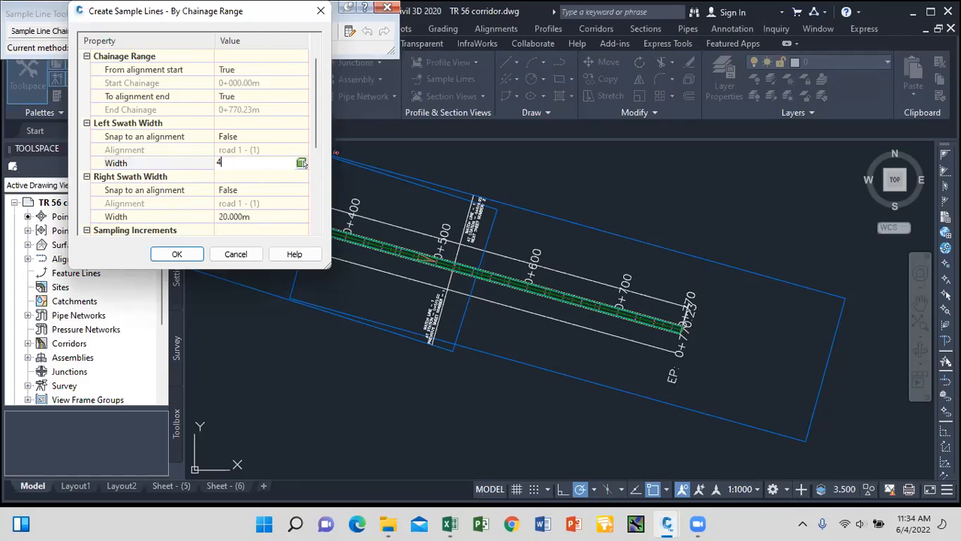
click(247, 218)
double_click(246, 219)
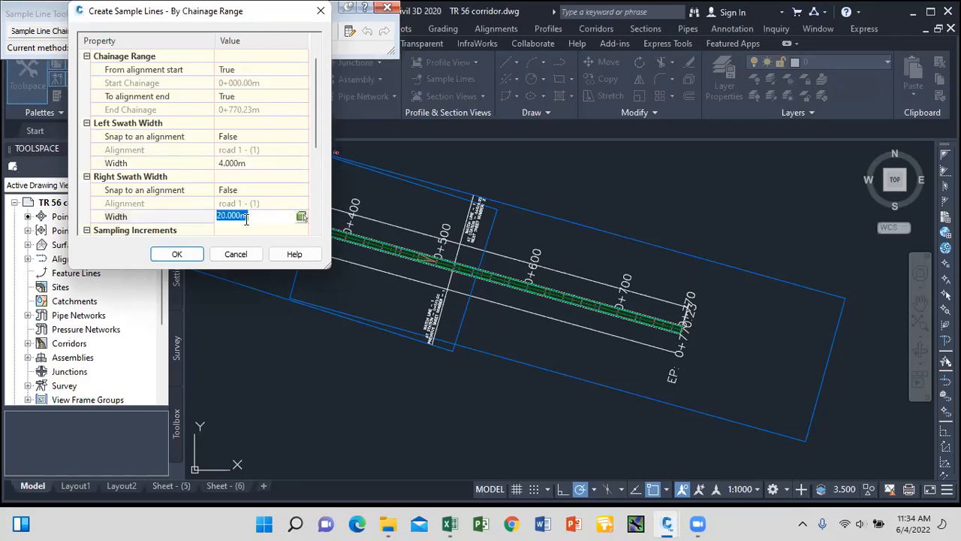
text(4)
click(315, 231)
click(315, 231)
click(315, 231)
click(316, 231)
click(315, 231)
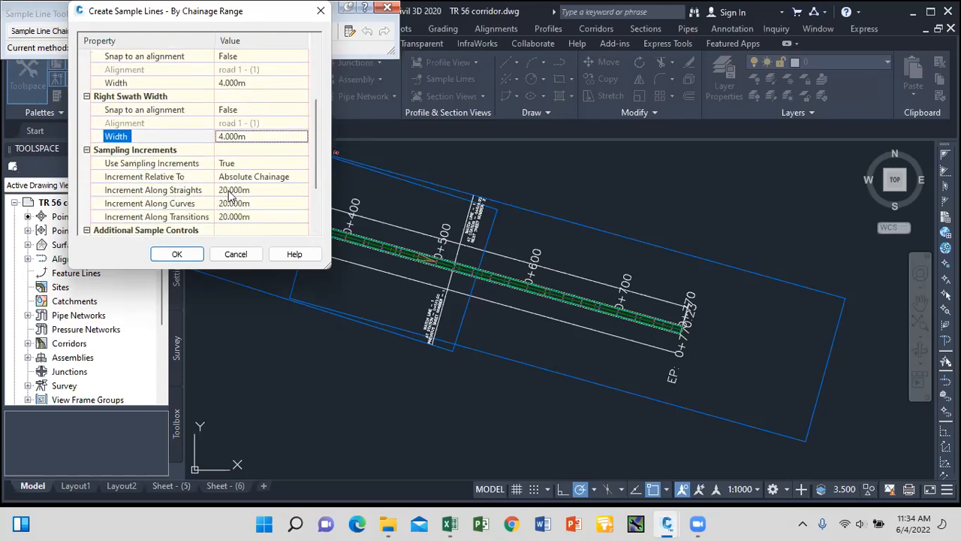
Set the straights, curves and transitions sampling increments to 25 m and create the lines.
click(232, 191)
double_click(238, 188)
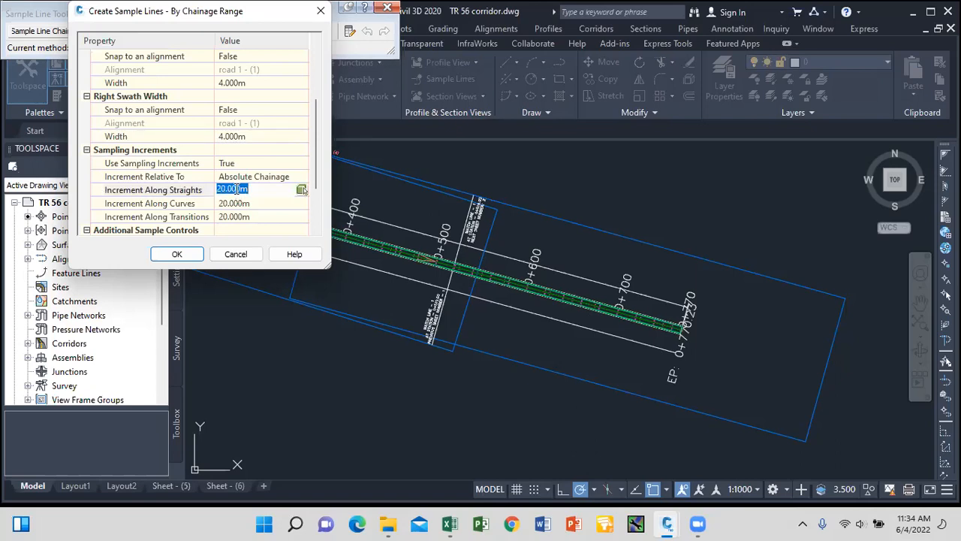
text(25)
click(240, 203)
click(242, 204)
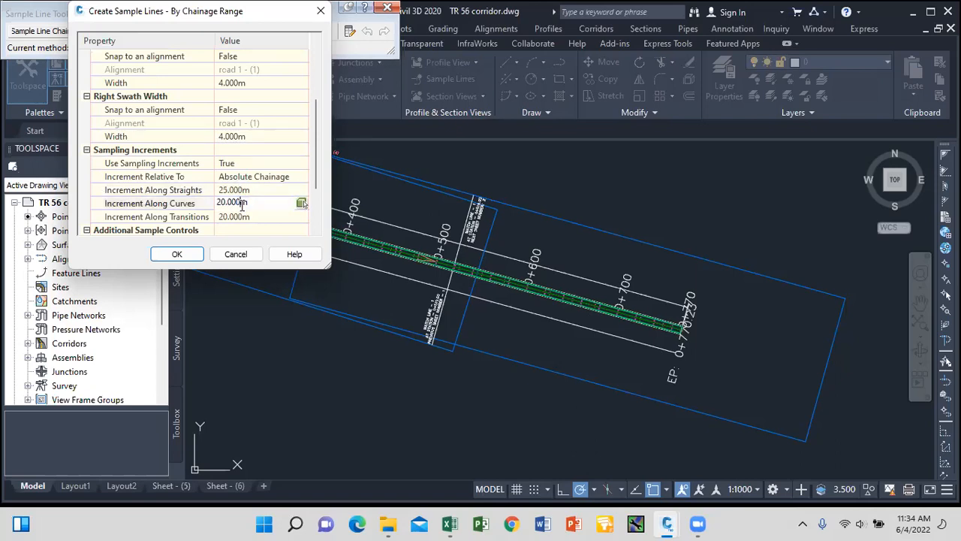
double_click(241, 203)
text(25)
click(253, 216)
double_click(251, 216)
text(25)
click(193, 257)
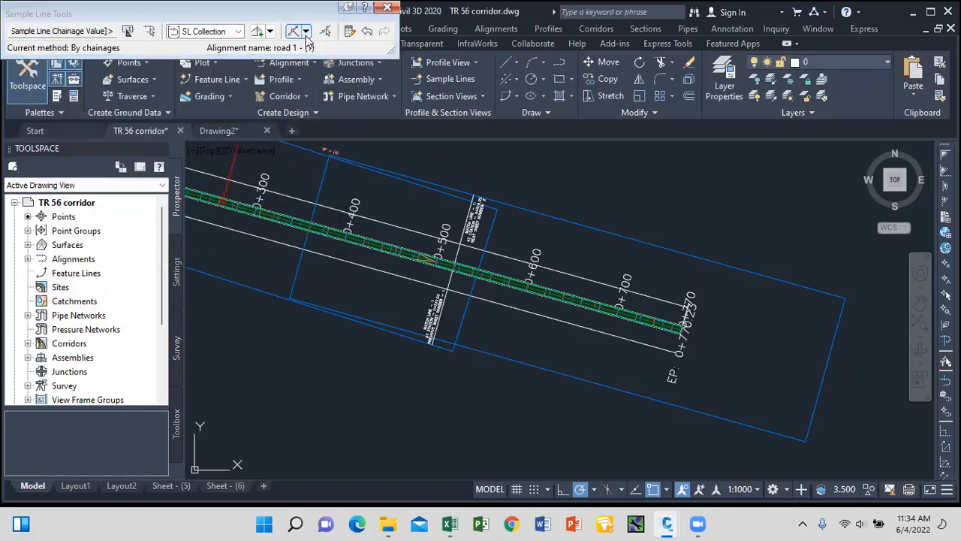
Add vic Surface1 and the two Corridor - (1) sources to the sample line group's sampled sources.
click(270, 31)
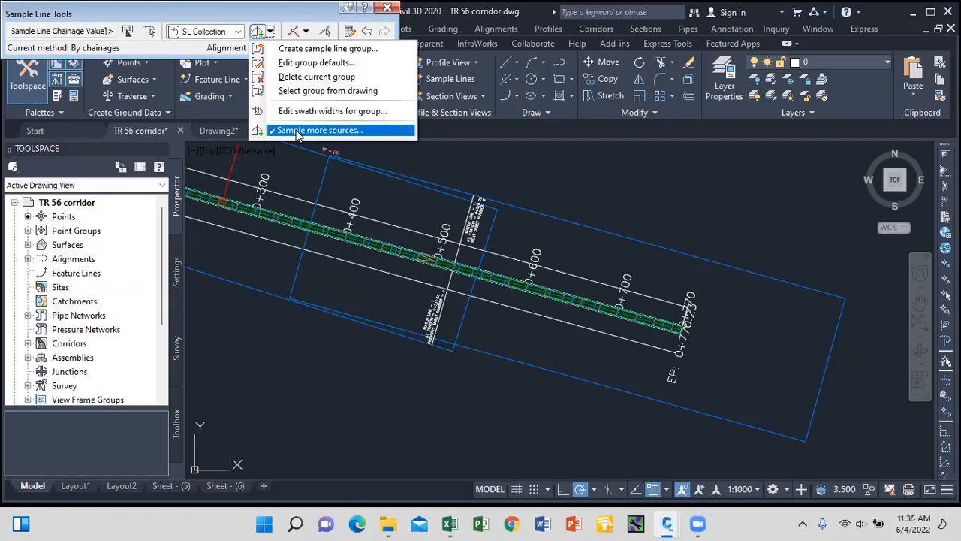
click(298, 133)
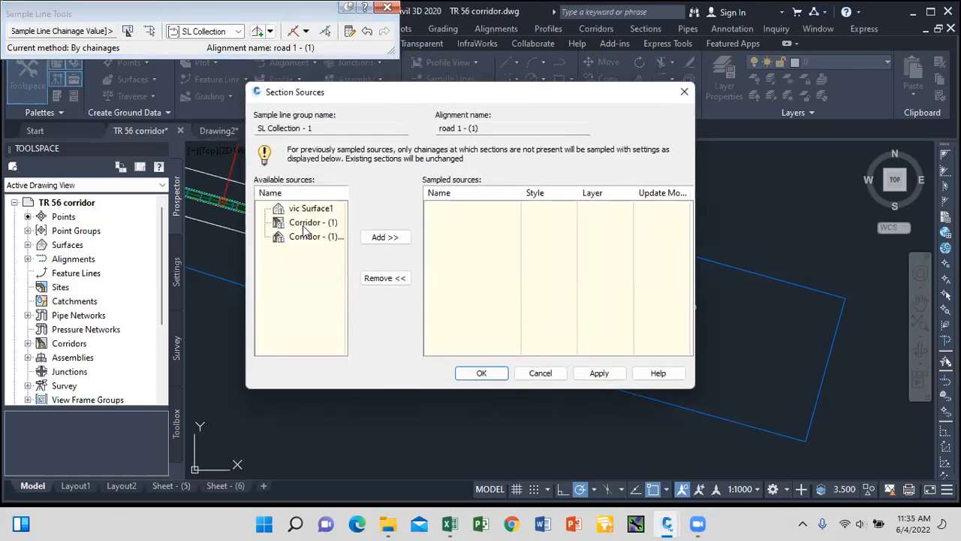
drag(315, 214, 321, 225)
click(397, 237)
click(396, 237)
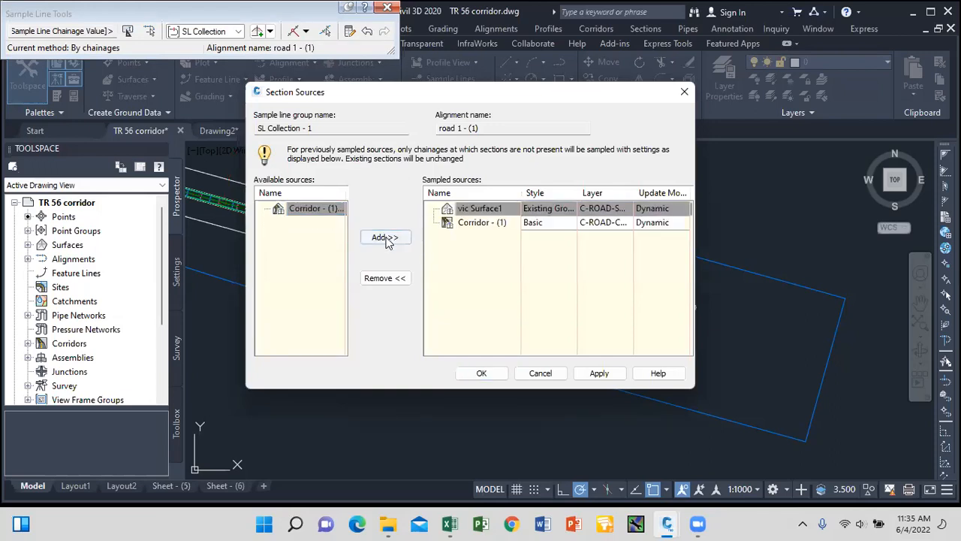
click(397, 237)
click(601, 374)
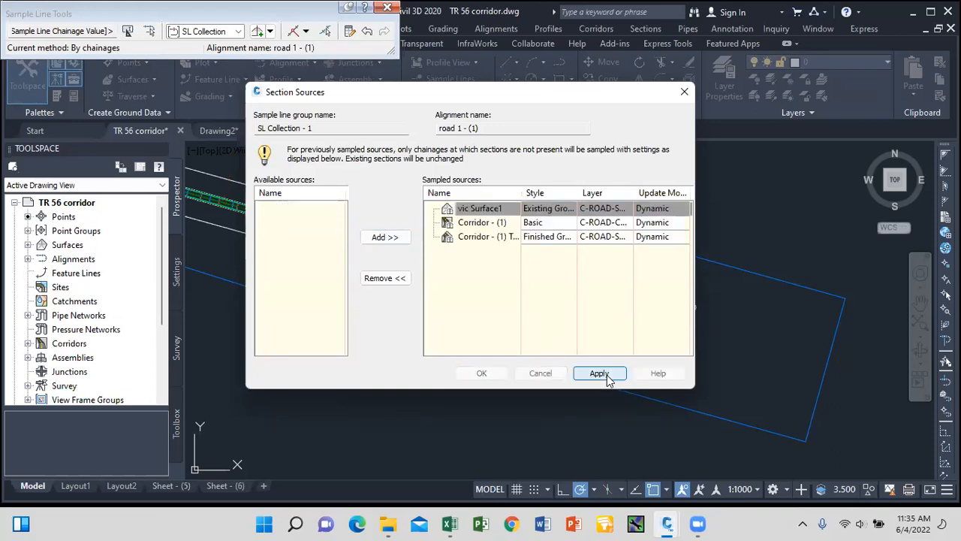
click(492, 374)
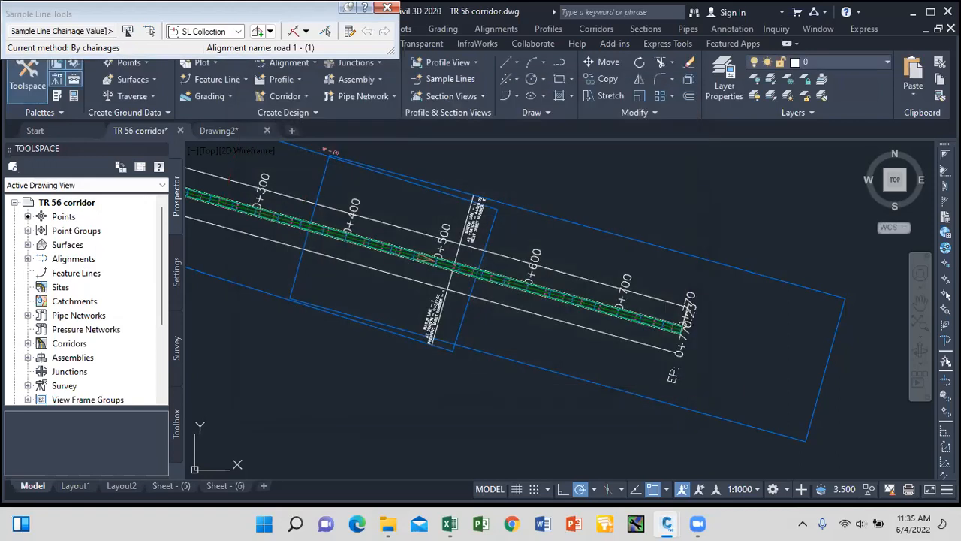
Zoom out to show the whole corridor and bring up the Sections menu.
click(388, 7)
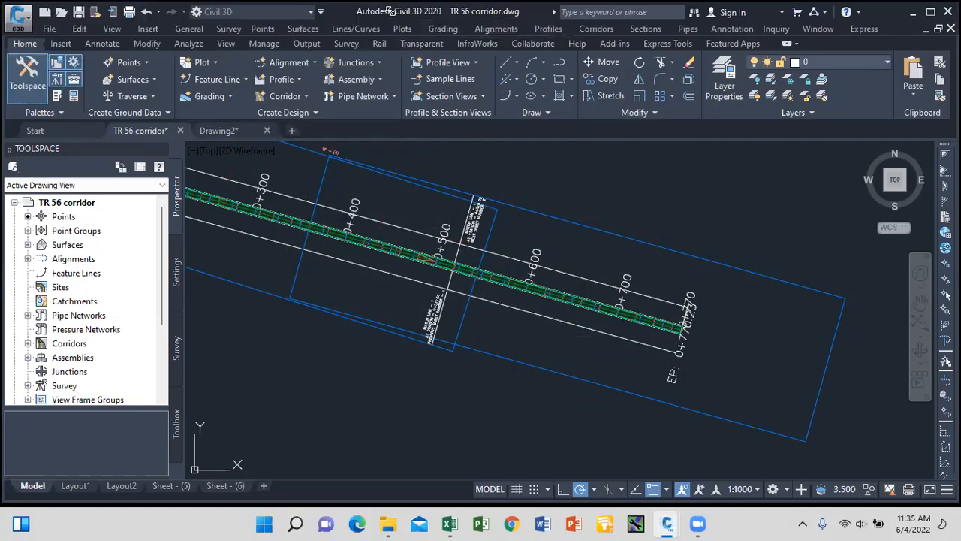
scroll(586, 312, up, 3)
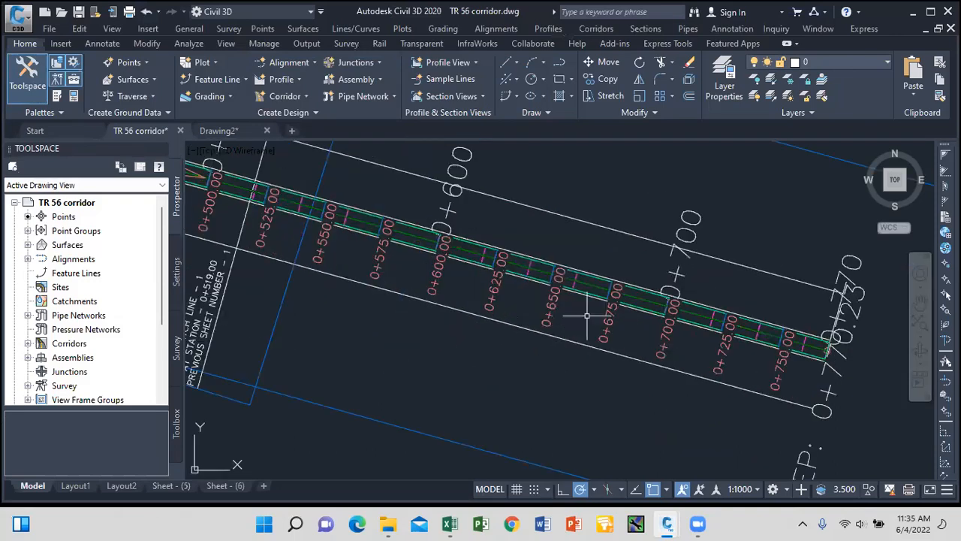
scroll(593, 287, down, 6)
scroll(594, 287, up, 3)
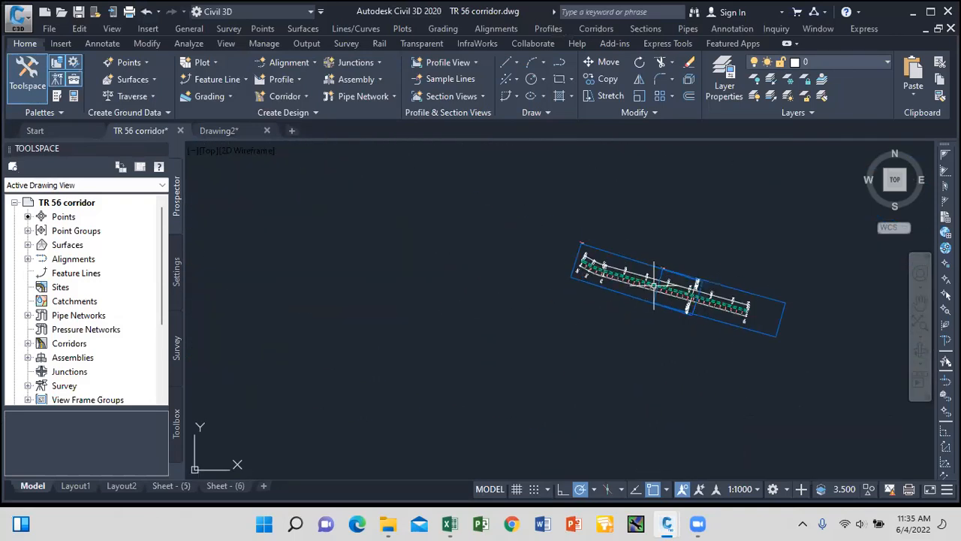
scroll(496, 182, up, 4)
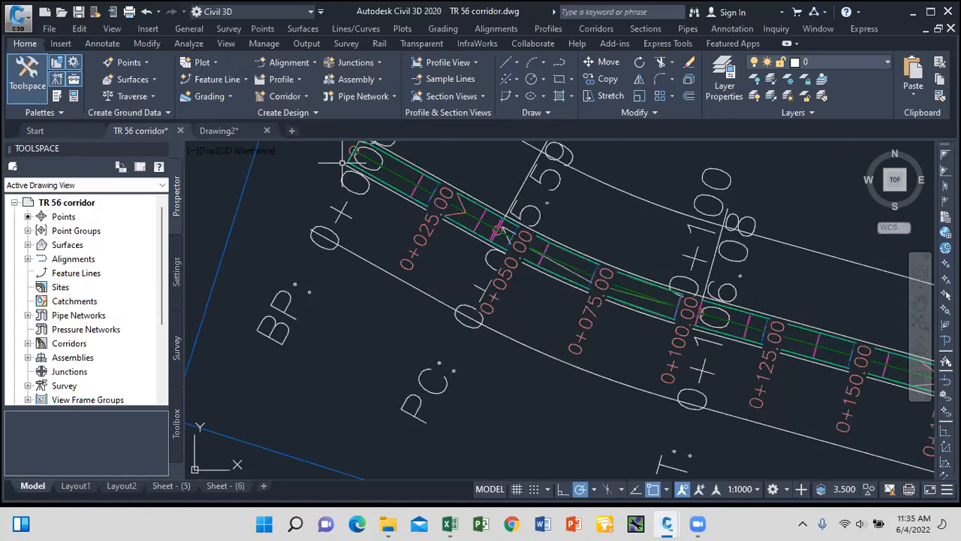
scroll(409, 255, down, 3)
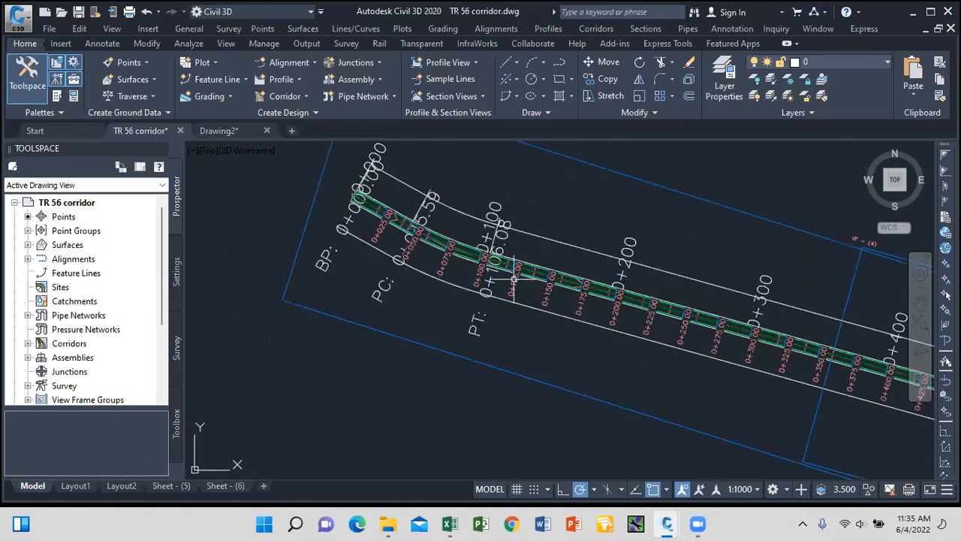
scroll(466, 244, up, 2)
scroll(406, 223, down, 4)
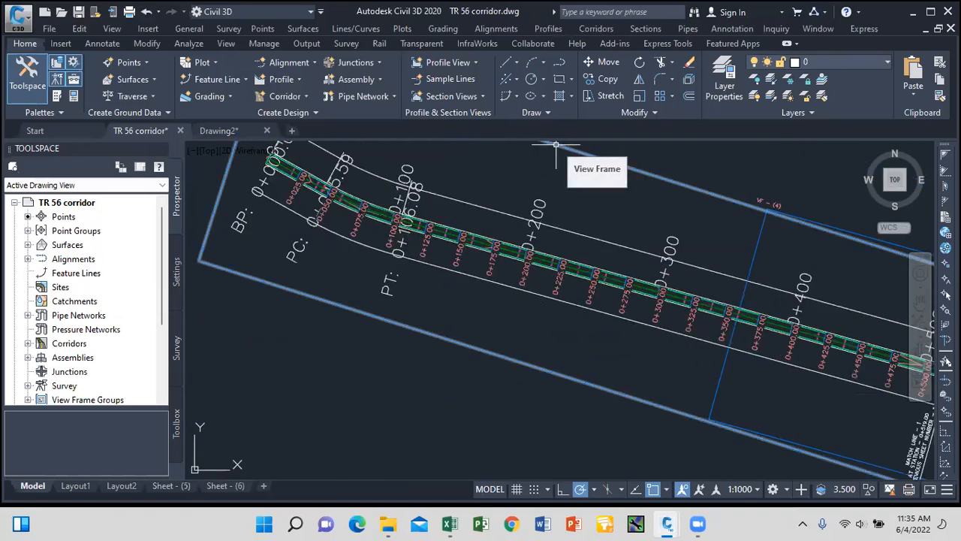
scroll(554, 167, down, 5)
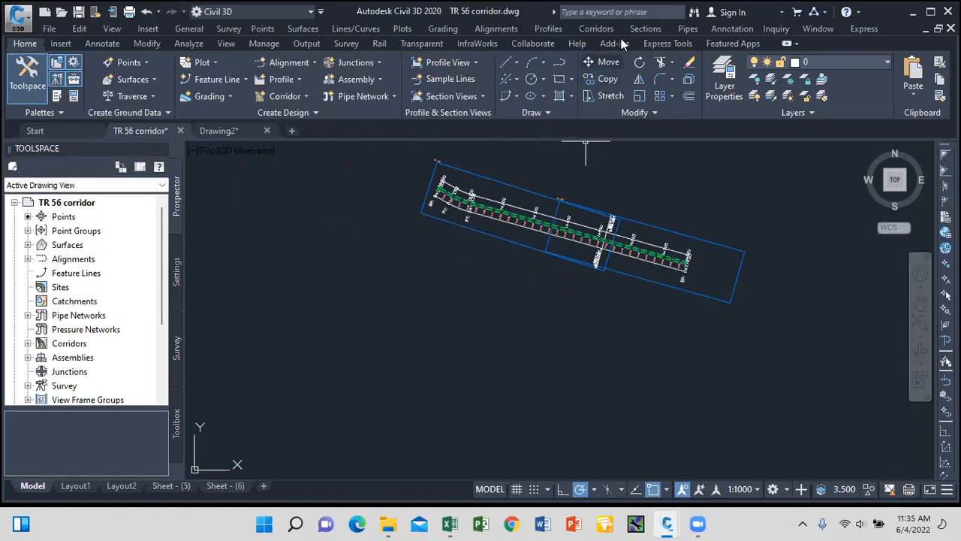
click(645, 28)
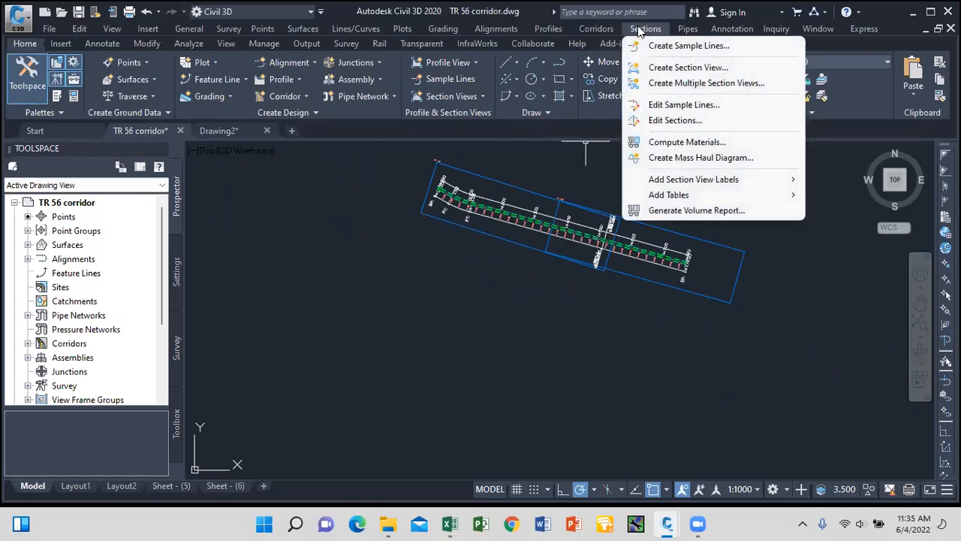
Compute Earthworks materials for road 1's SL Collection - 1: vic Surface1 existing ground, Corridor - (1) TOP datum.
click(692, 142)
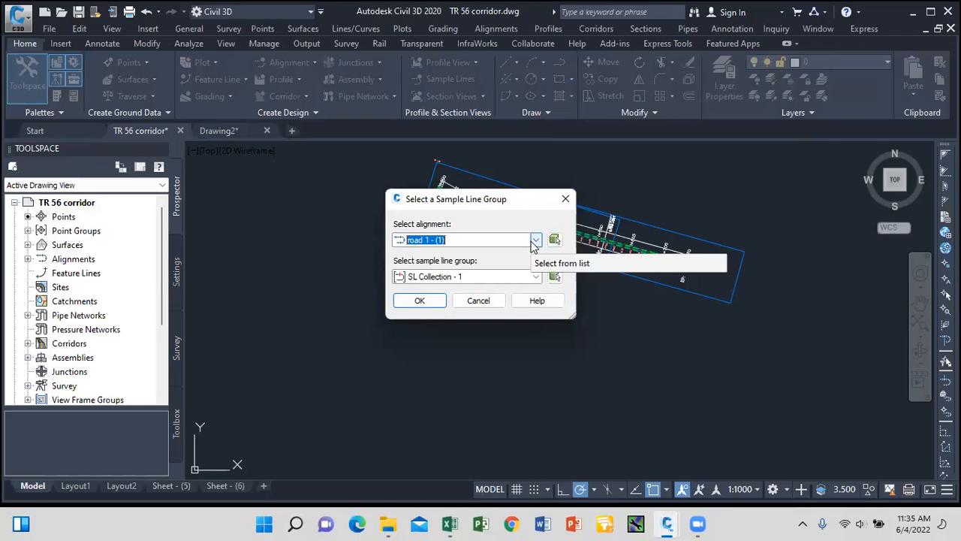
click(432, 302)
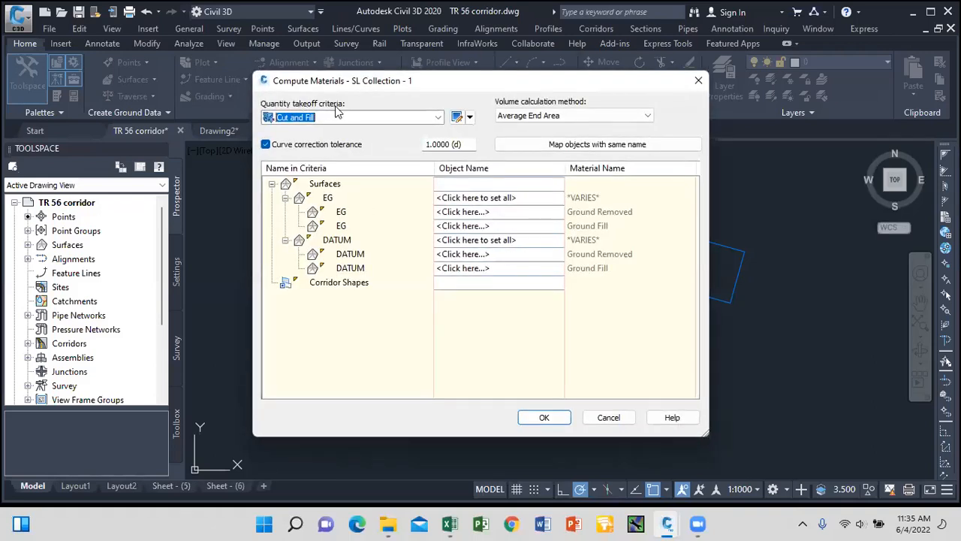
click(431, 120)
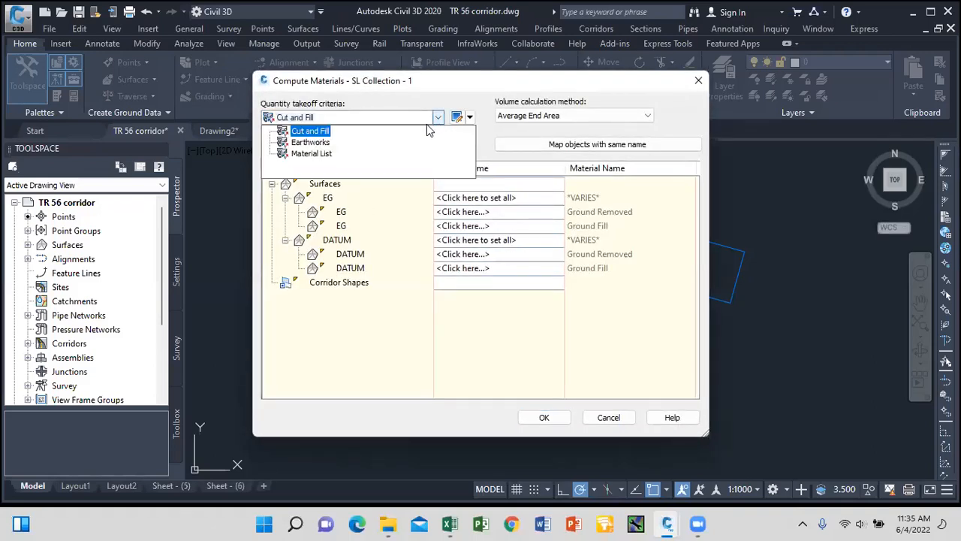
click(322, 143)
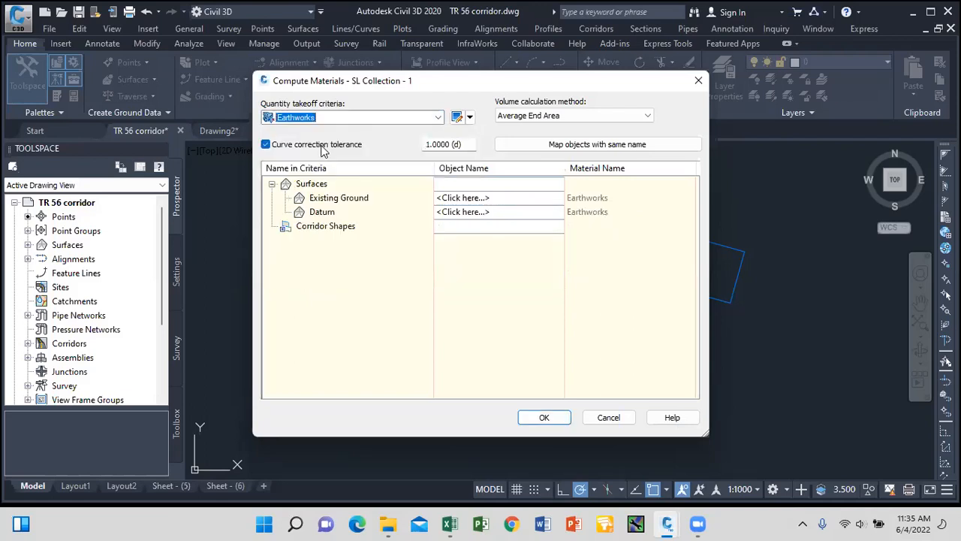
click(462, 199)
click(460, 213)
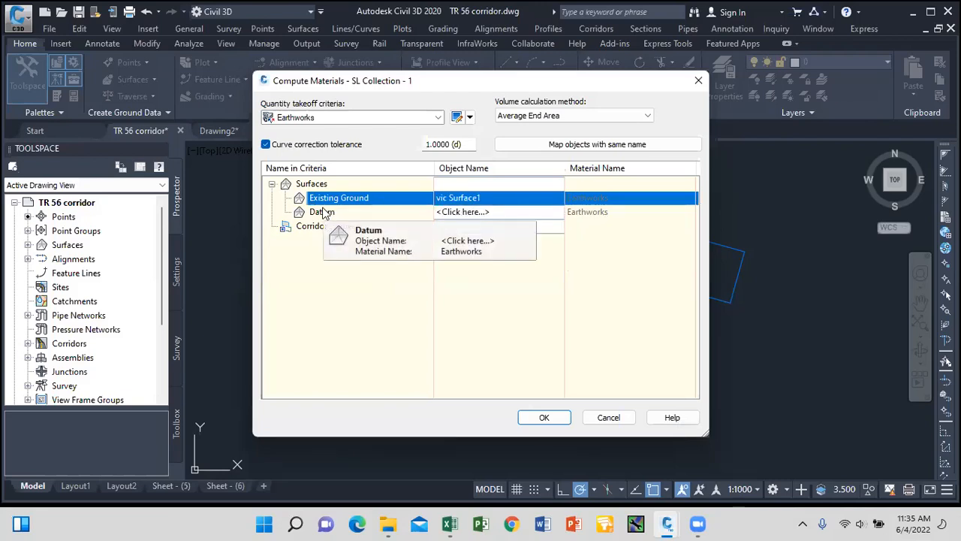
click(487, 213)
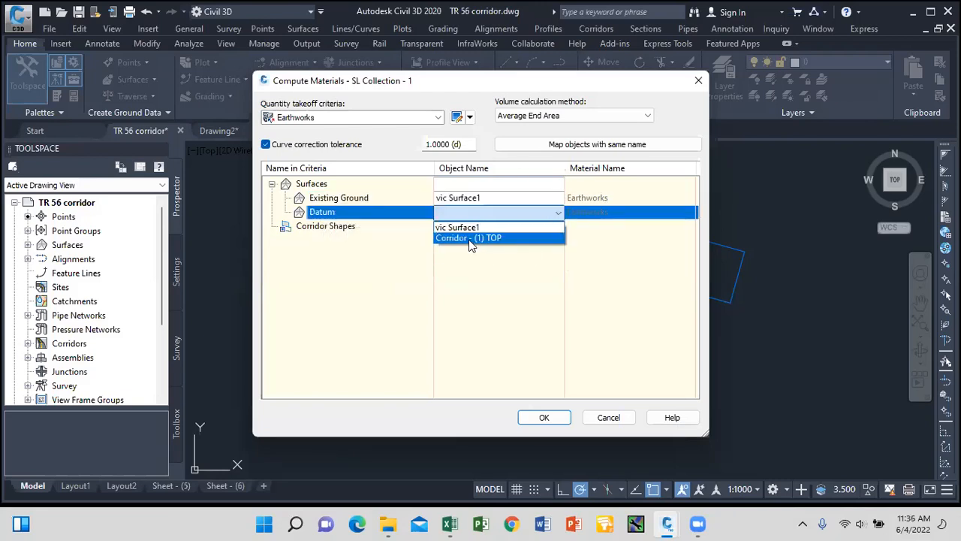
click(471, 239)
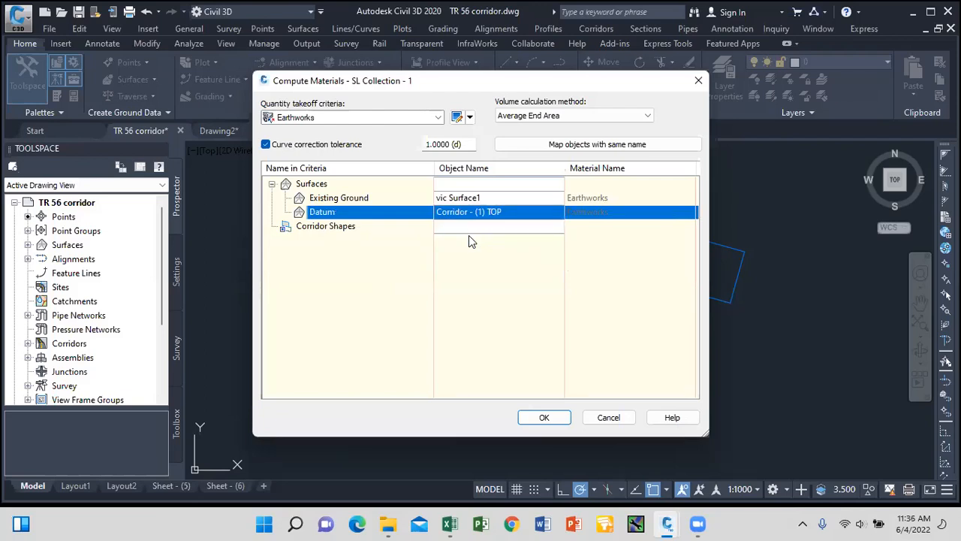
click(545, 418)
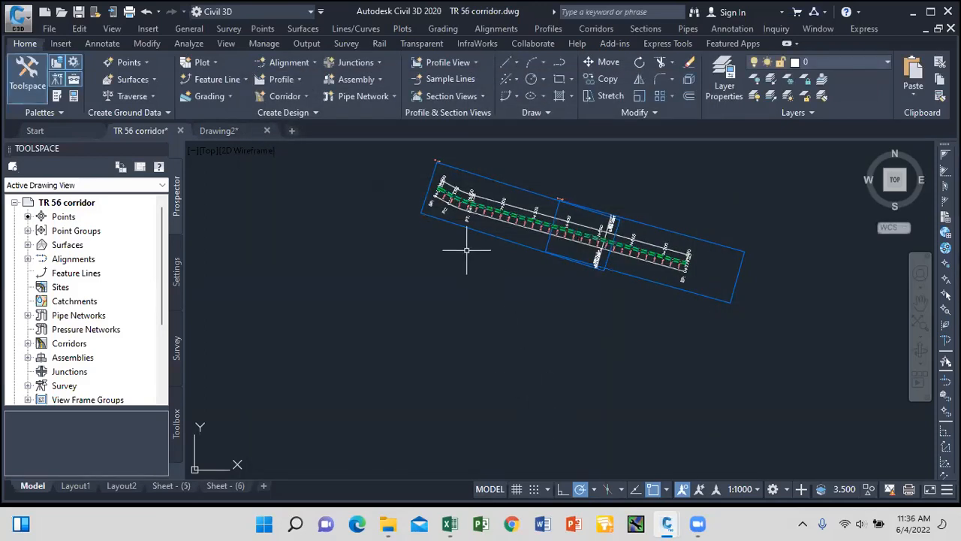
Insert a Total Volume Table from Sections > Add Tables and place it in the drawing.
scroll(412, 188, down, 8)
click(645, 28)
mouse_move(676, 197)
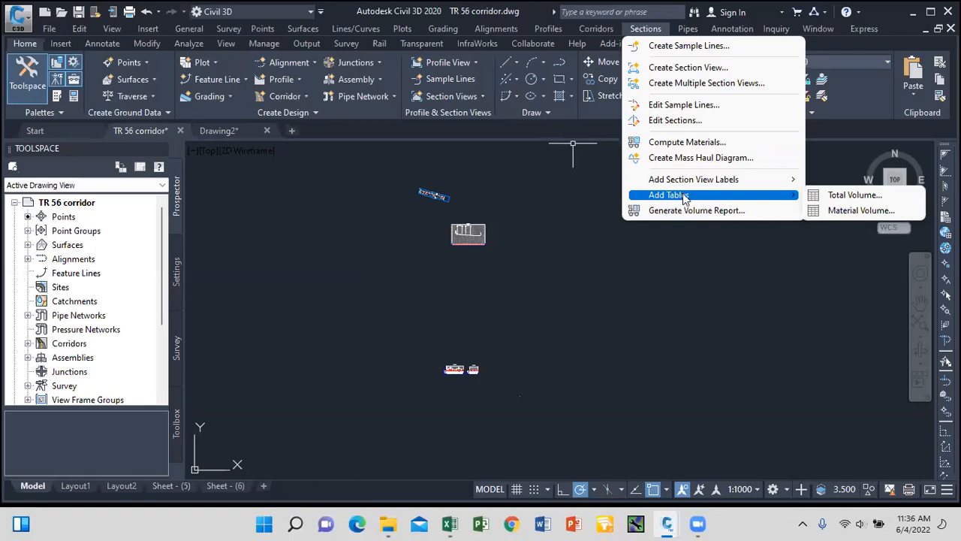
click(834, 195)
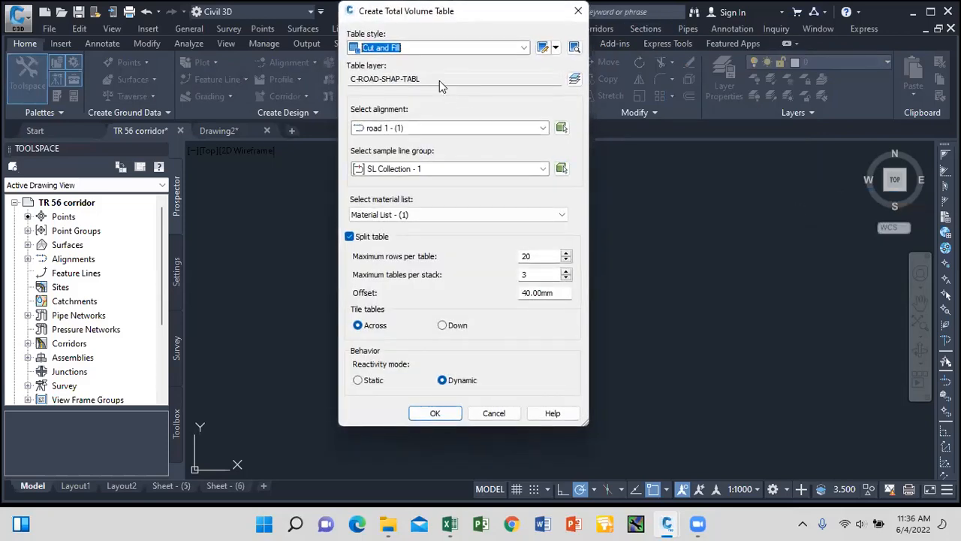
click(436, 414)
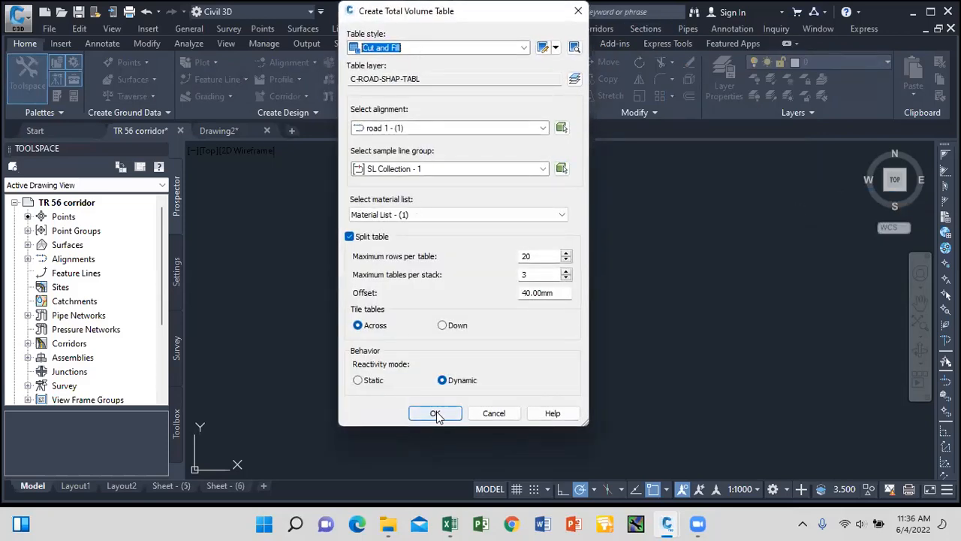
click(636, 338)
scroll(635, 330, up, 6)
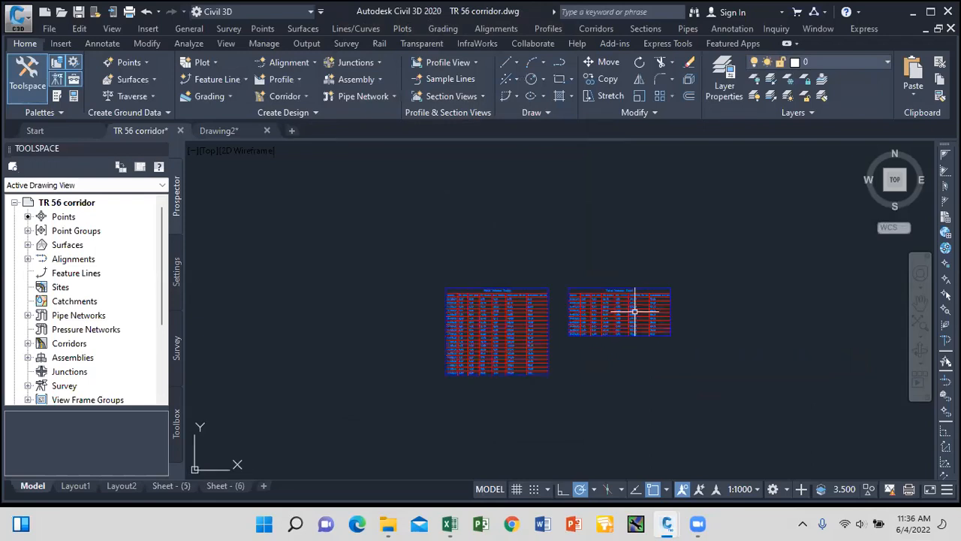
scroll(642, 244, down, 2)
scroll(660, 262, up, 4)
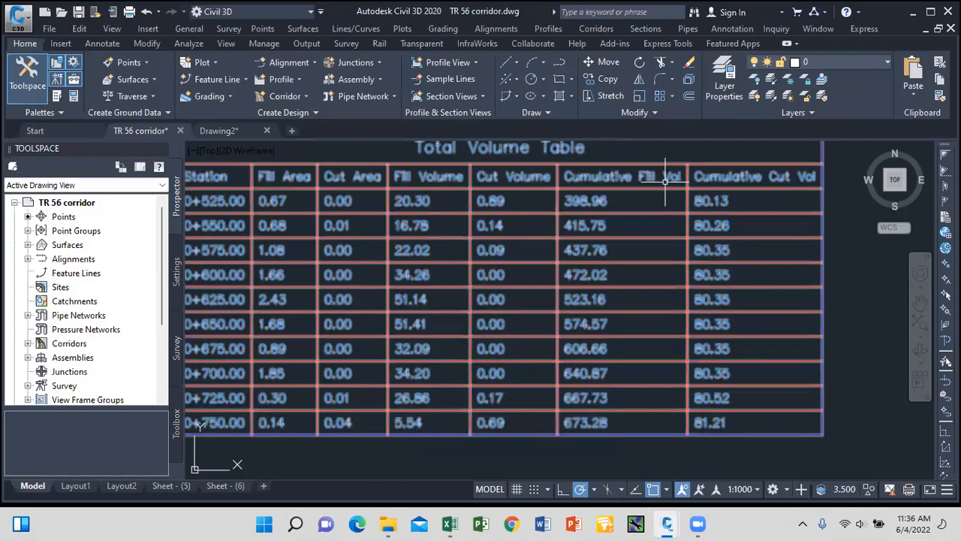
scroll(694, 366, down, 3)
scroll(693, 366, up, 5)
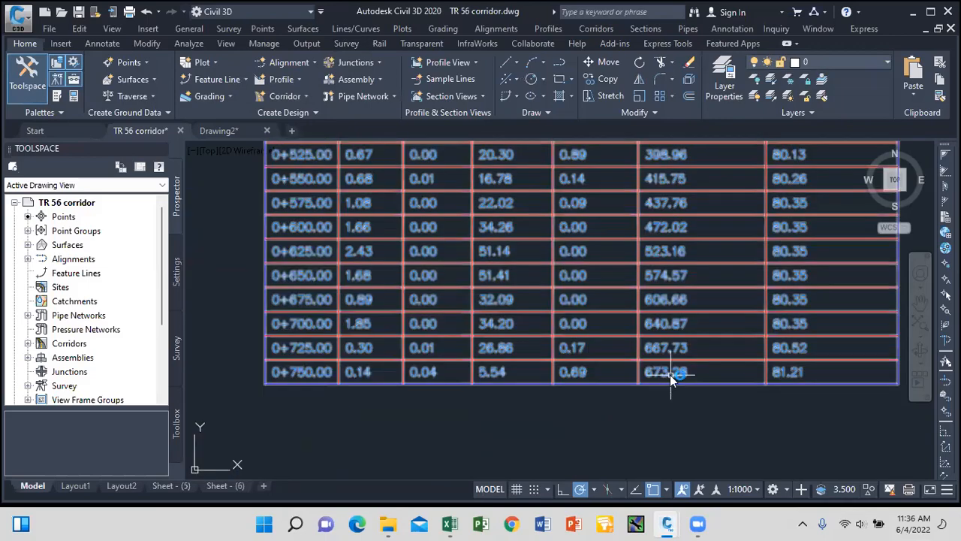
double_click(670, 375)
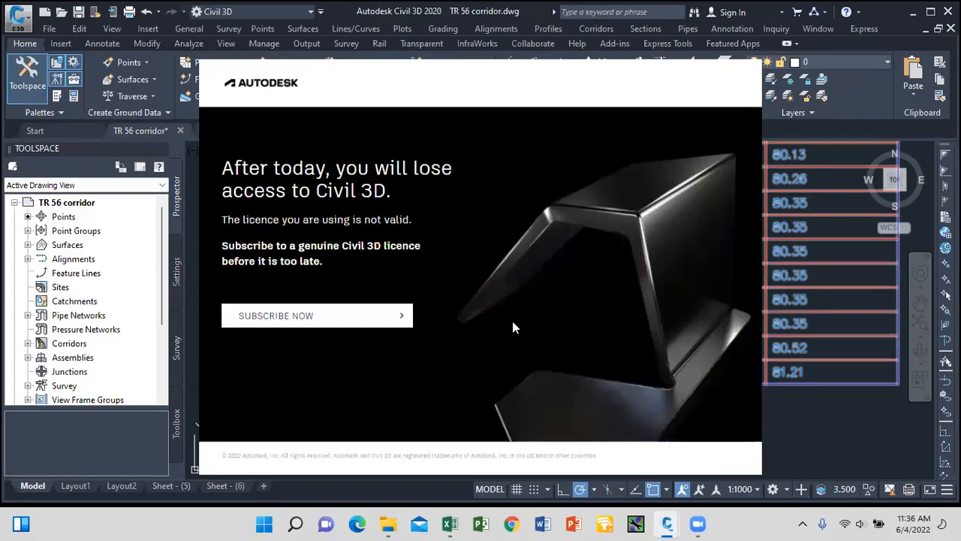
Dismiss the licence popup and close the two Autodesk pages in Edge.
click(363, 319)
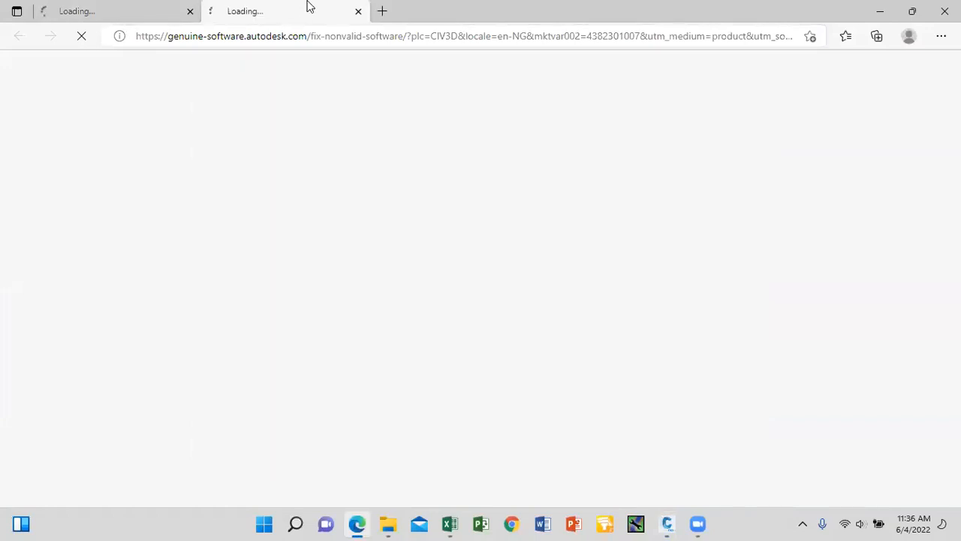
click(189, 11)
click(189, 12)
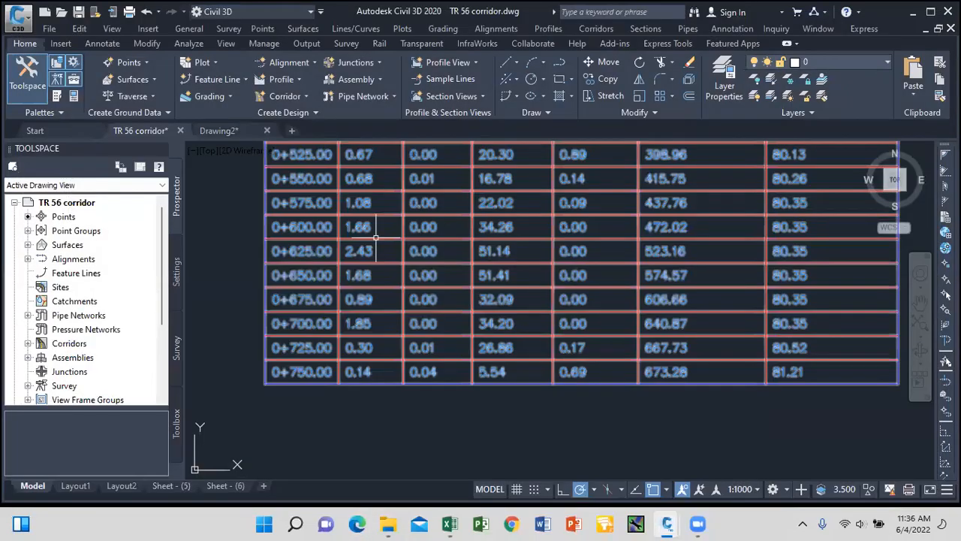
scroll(458, 293, down, 6)
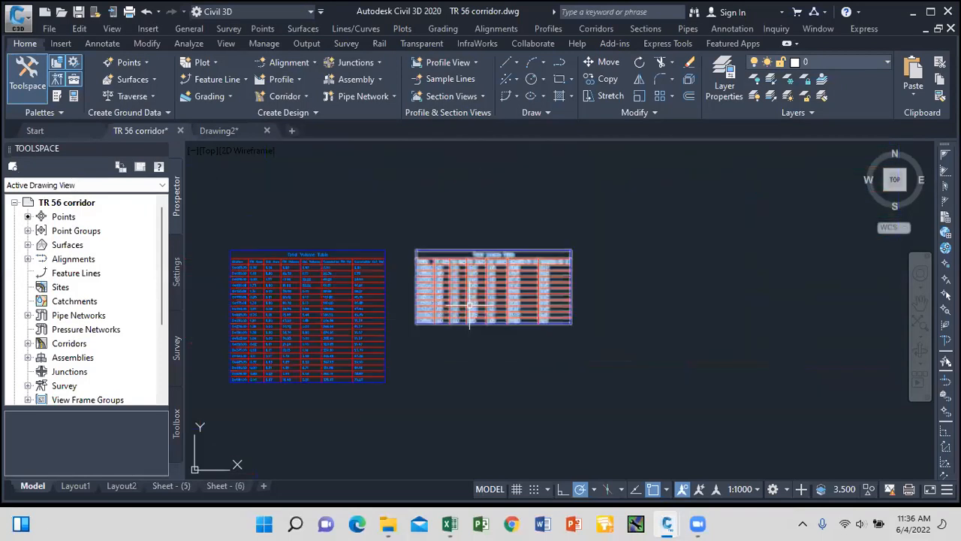
scroll(440, 382, up, 5)
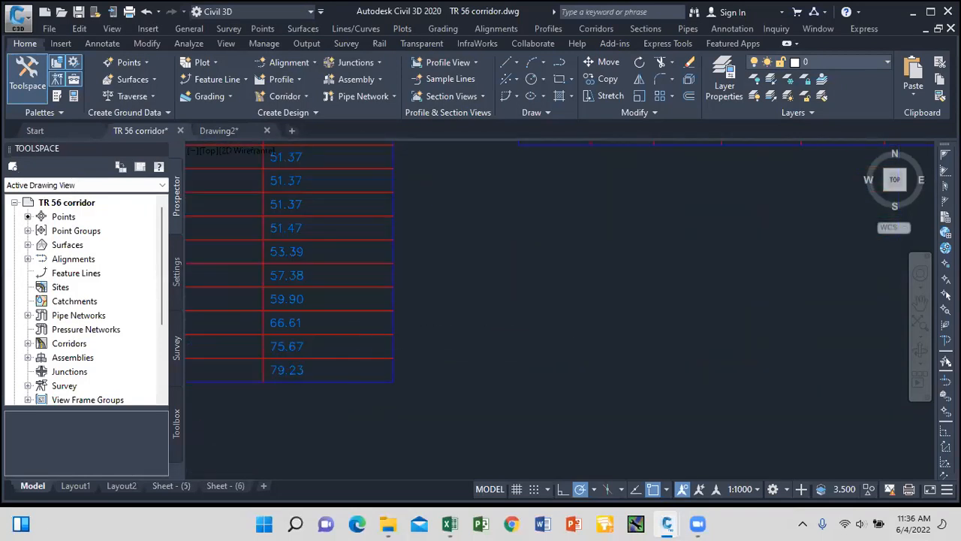
scroll(518, 338, down, 5)
scroll(597, 275, up, 7)
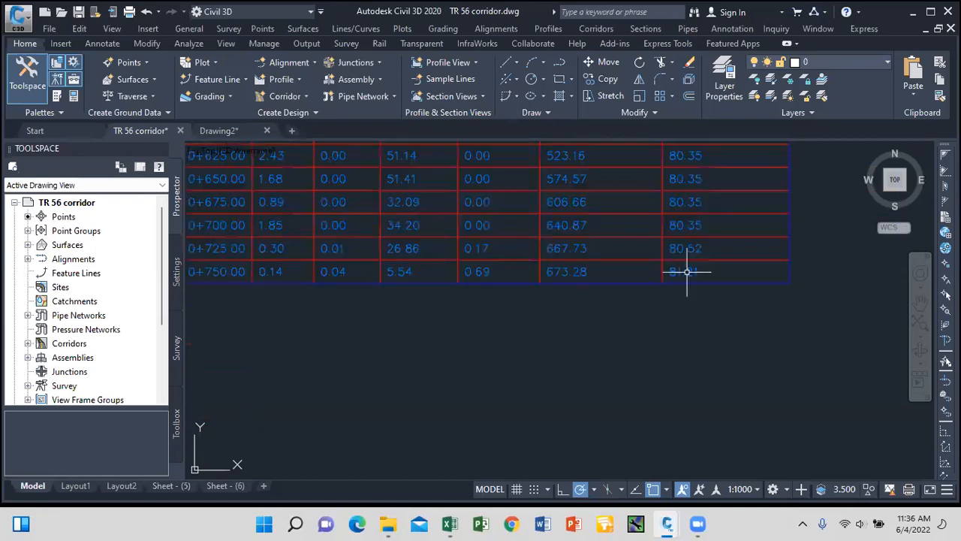
scroll(648, 284, down, 9)
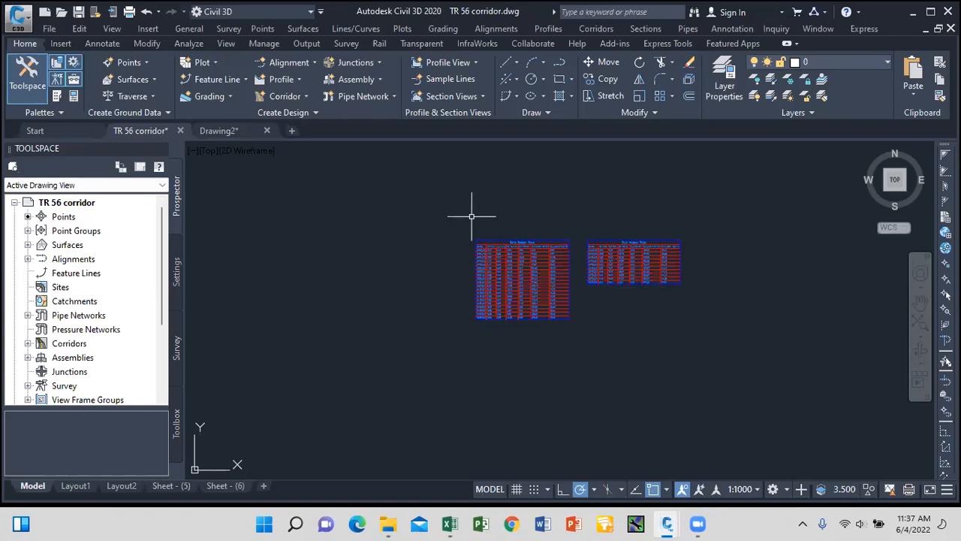
scroll(457, 219, down, 5)
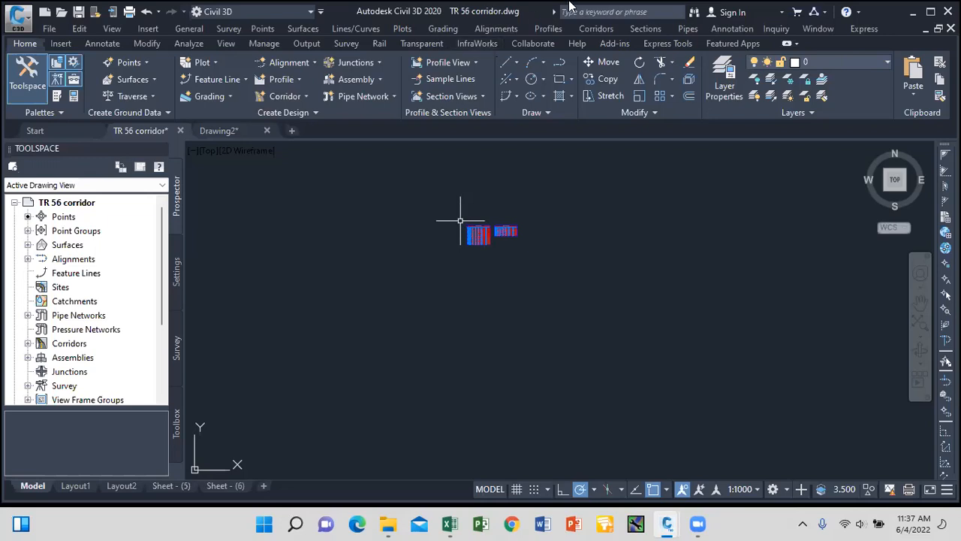
Rerun Compute Materials on SL Collection - 1, importing the Material List takeoff criteria.
click(645, 28)
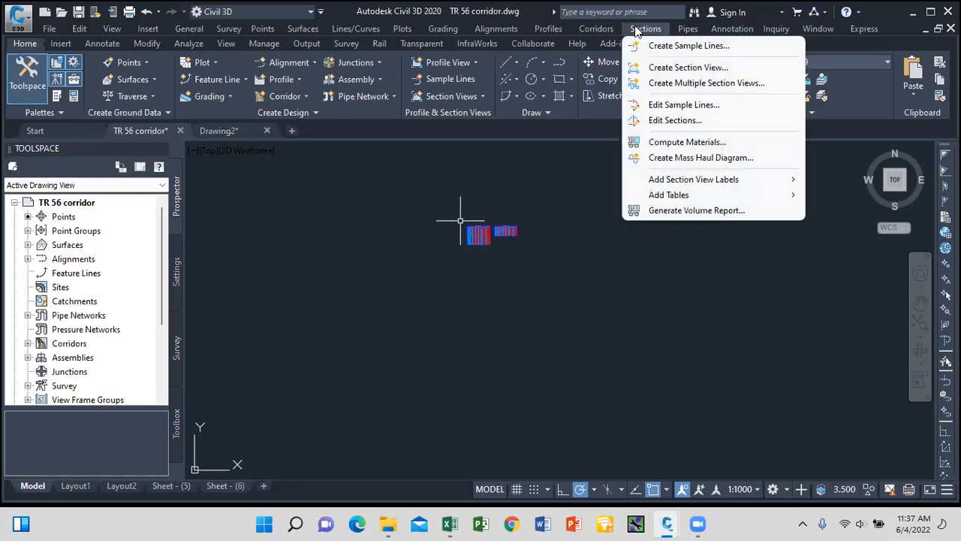
click(704, 143)
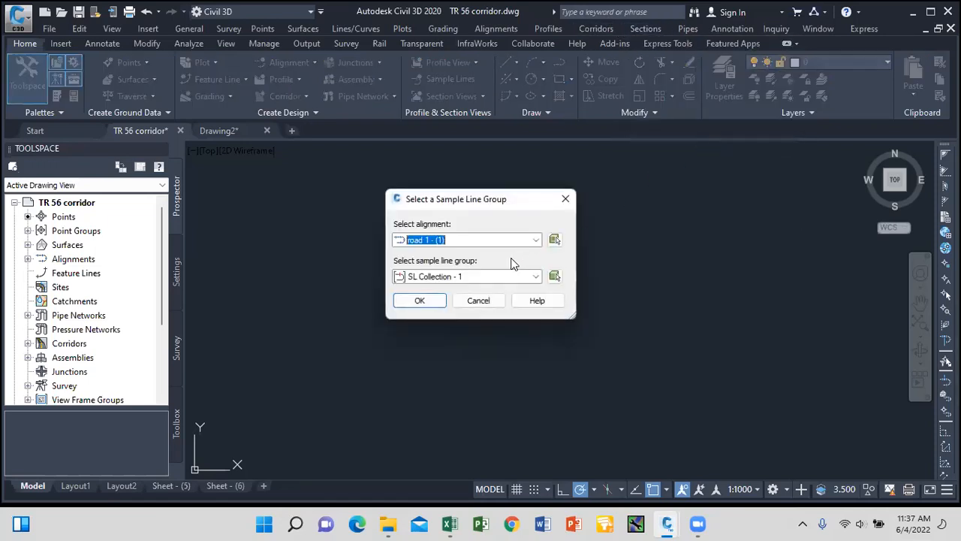
click(436, 300)
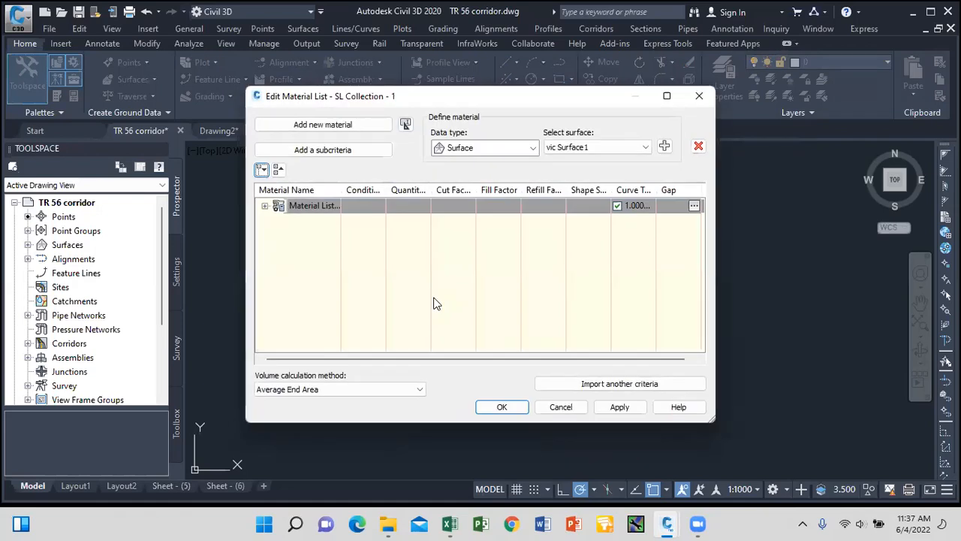
click(618, 386)
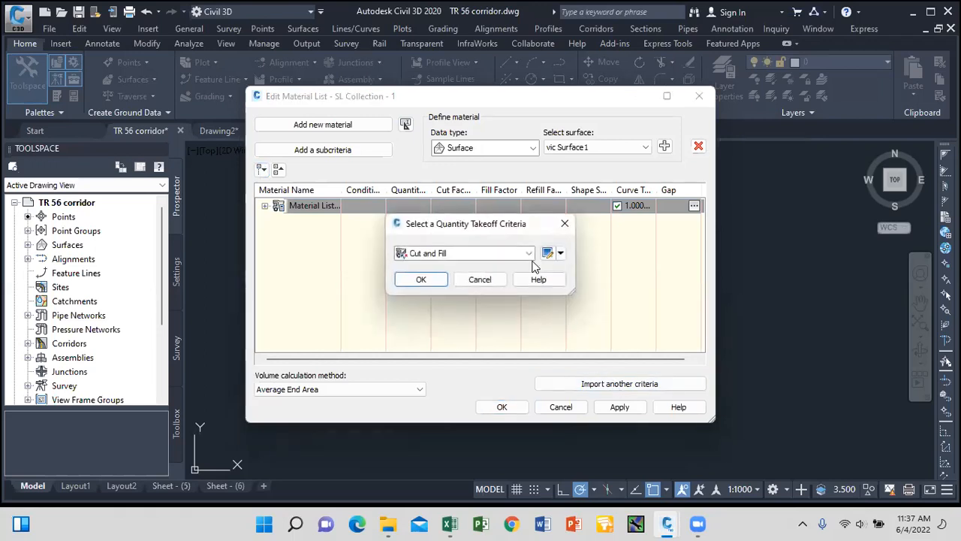
click(530, 255)
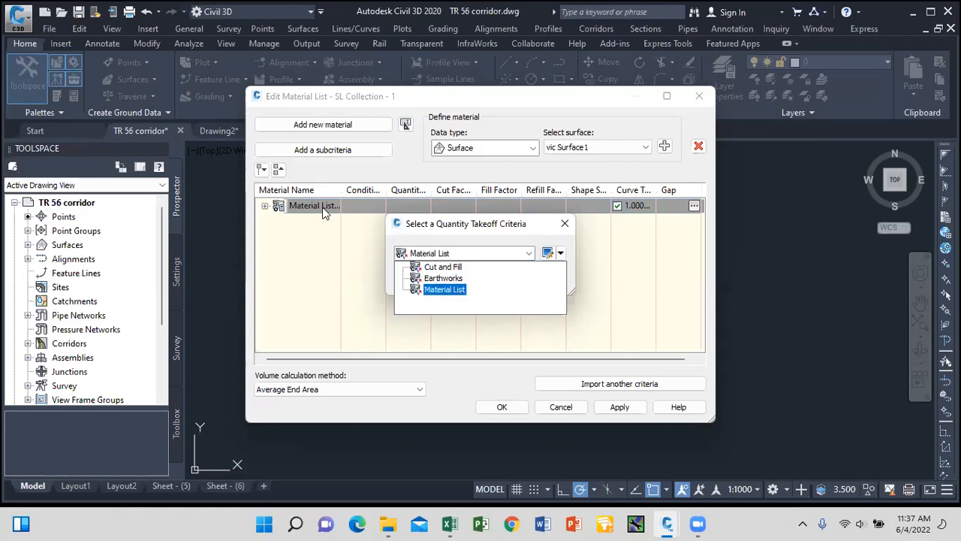
click(447, 289)
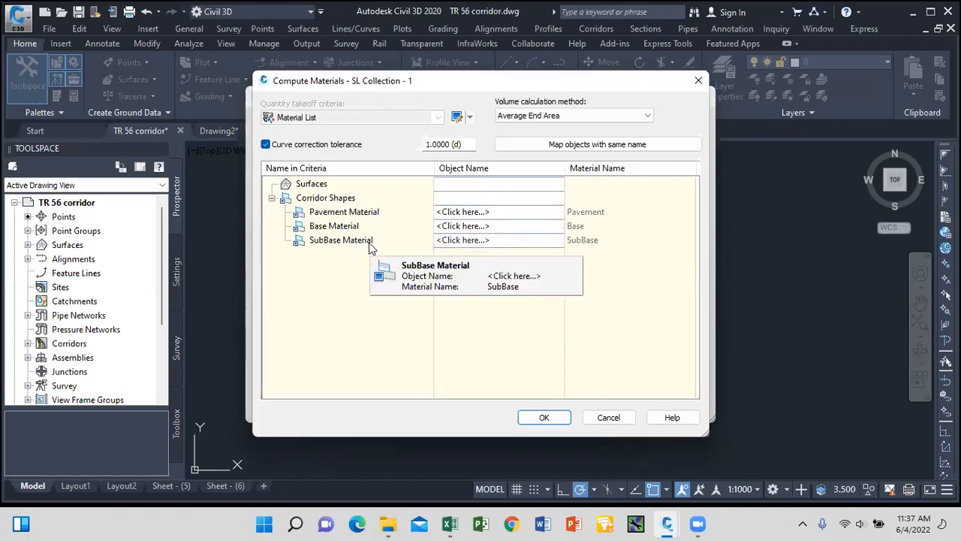
Assign Corridor - (1) Pave1, Base and SubBase to the Pavement, Base and SubBase materials.
click(479, 213)
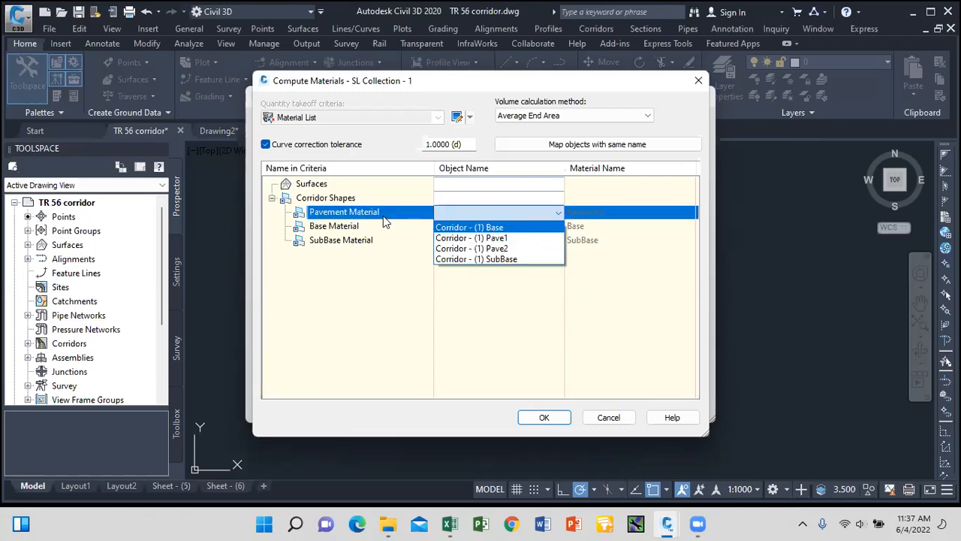
click(490, 238)
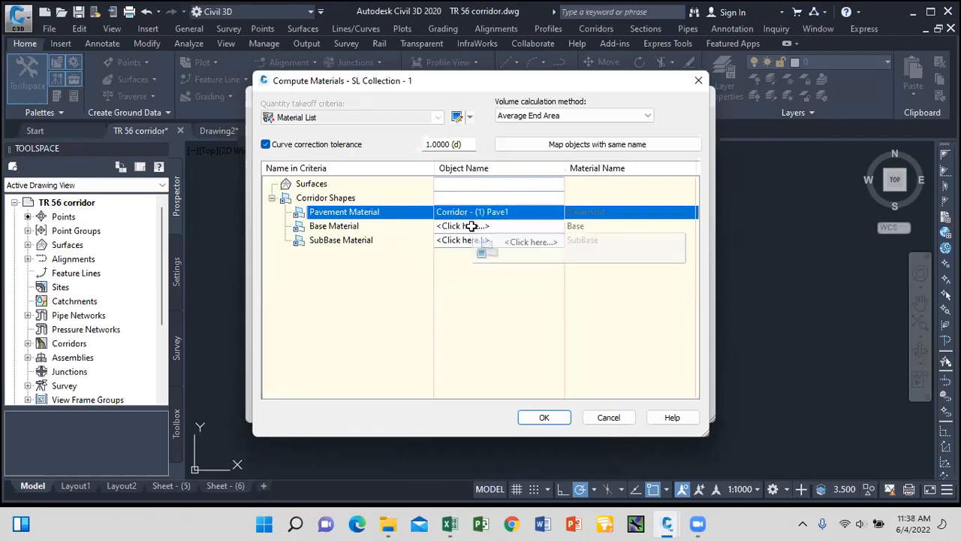
click(468, 225)
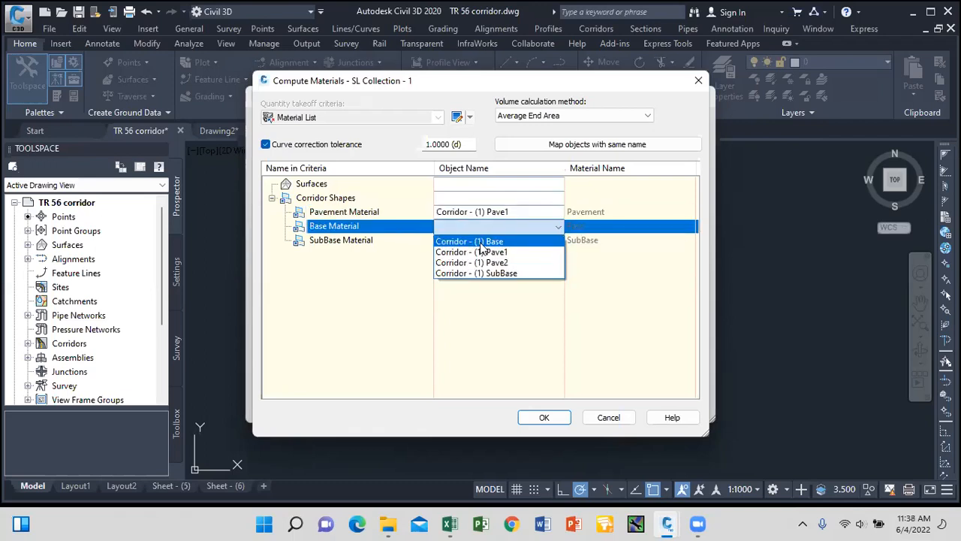
click(474, 241)
click(472, 241)
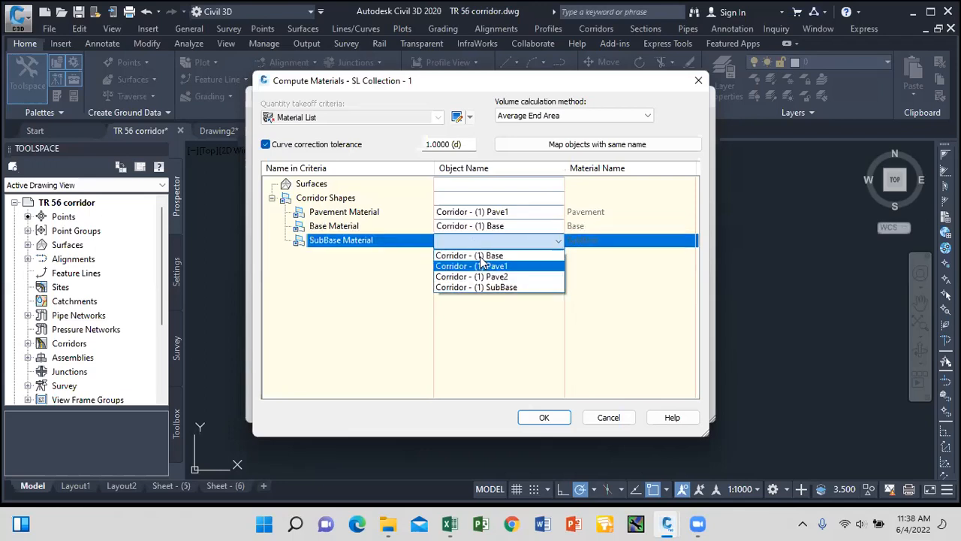
click(493, 286)
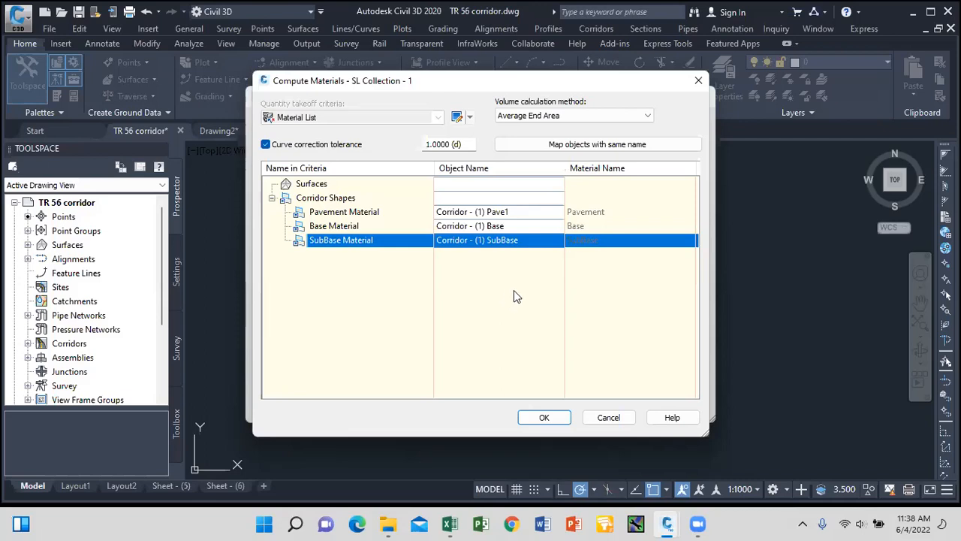
Compute the mapped materials and expand the new second material list.
click(554, 418)
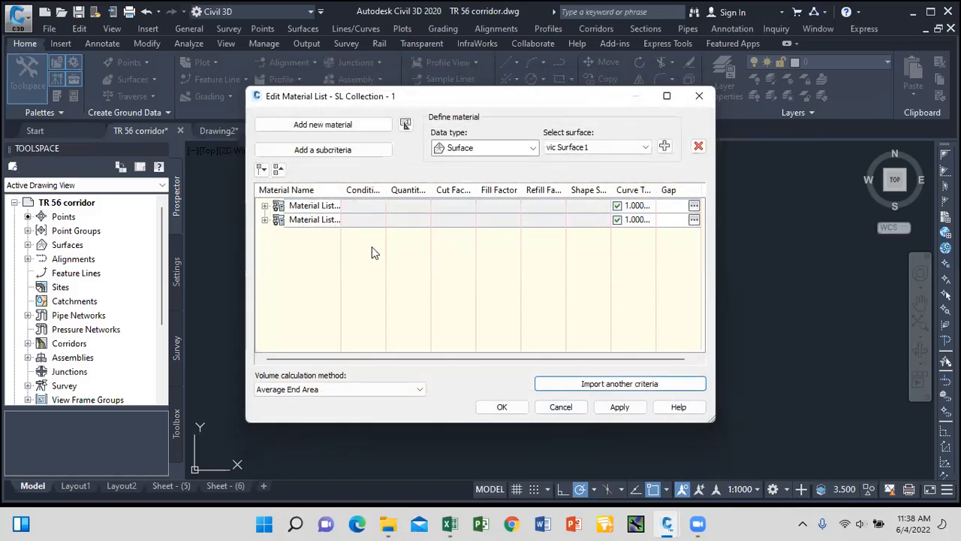
click(264, 220)
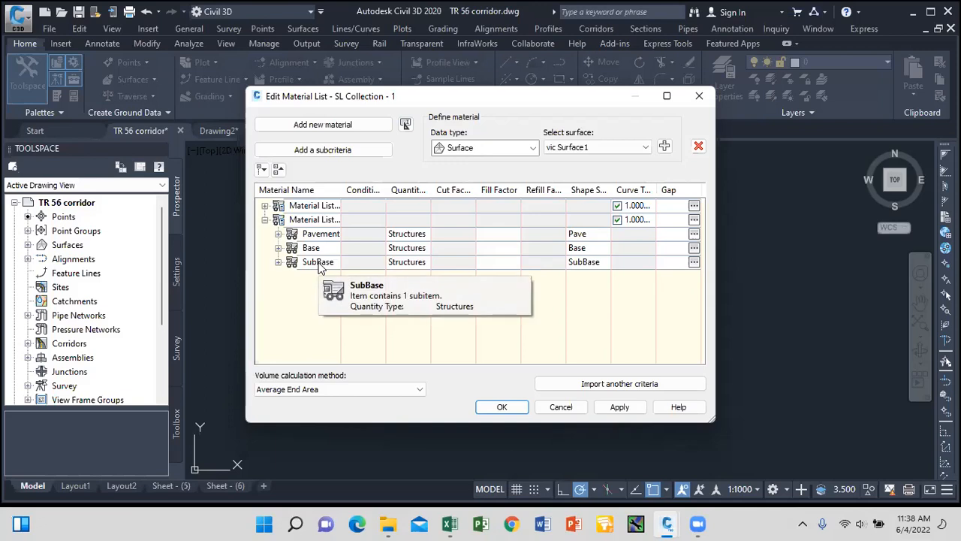
click(321, 220)
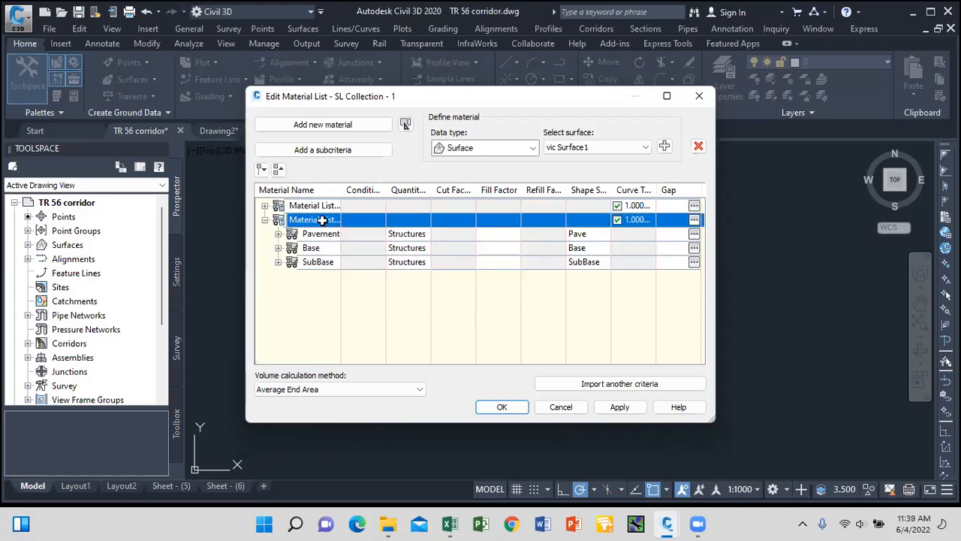
Add a new material named Pavement and rename the original pavement material Pavement 1.
click(334, 126)
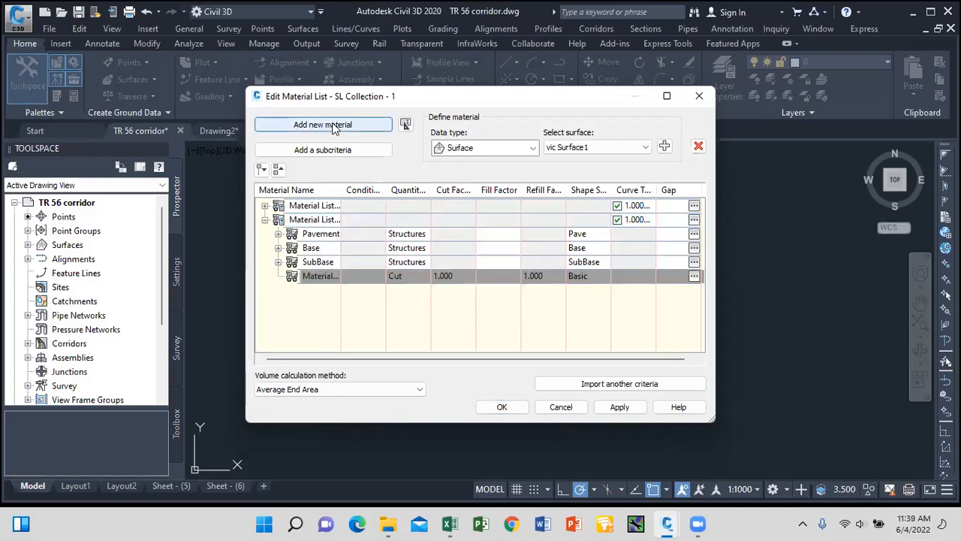
double_click(328, 277)
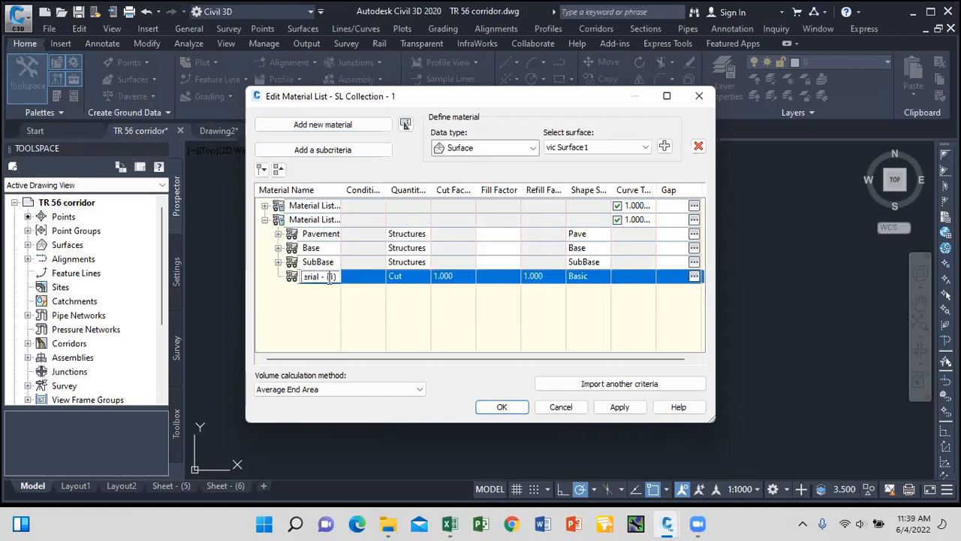
click(287, 277)
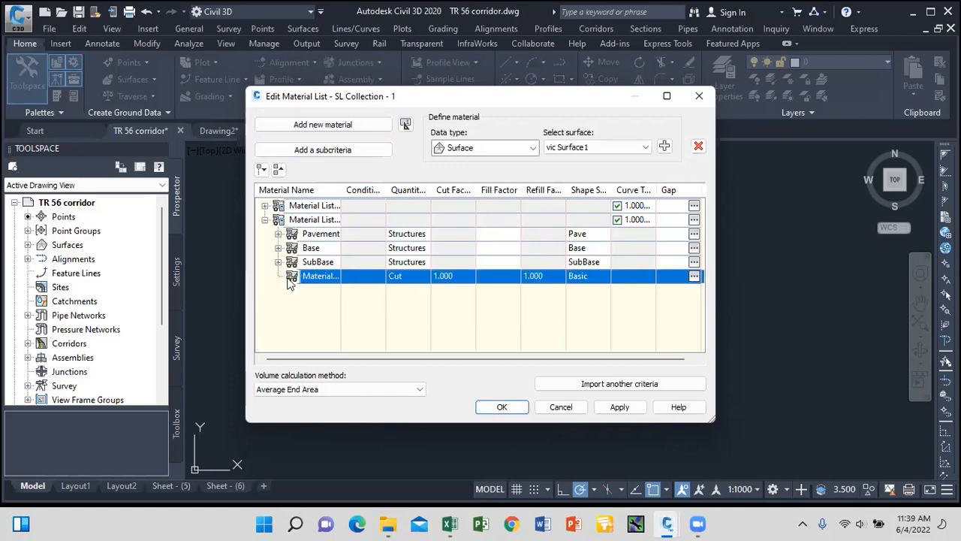
click(292, 235)
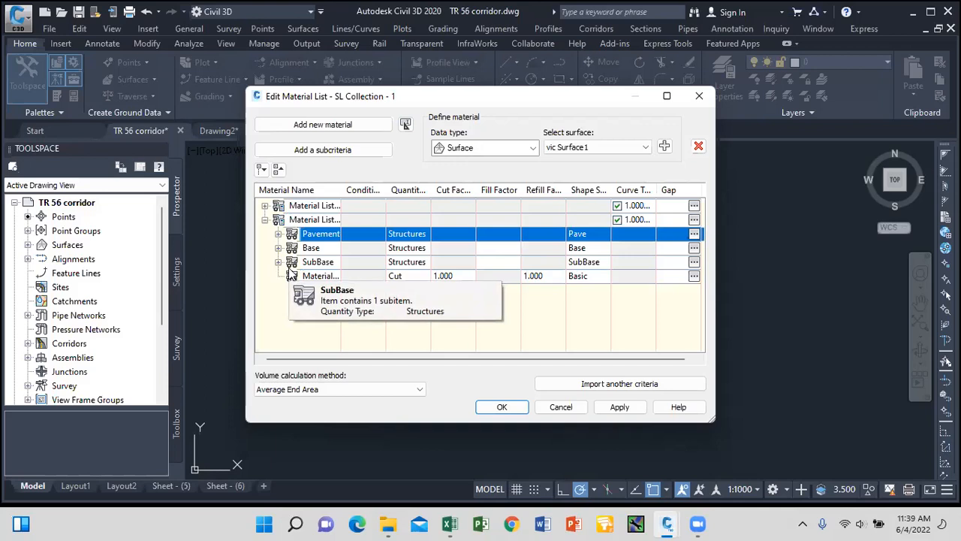
click(314, 275)
click(314, 275)
text(P)
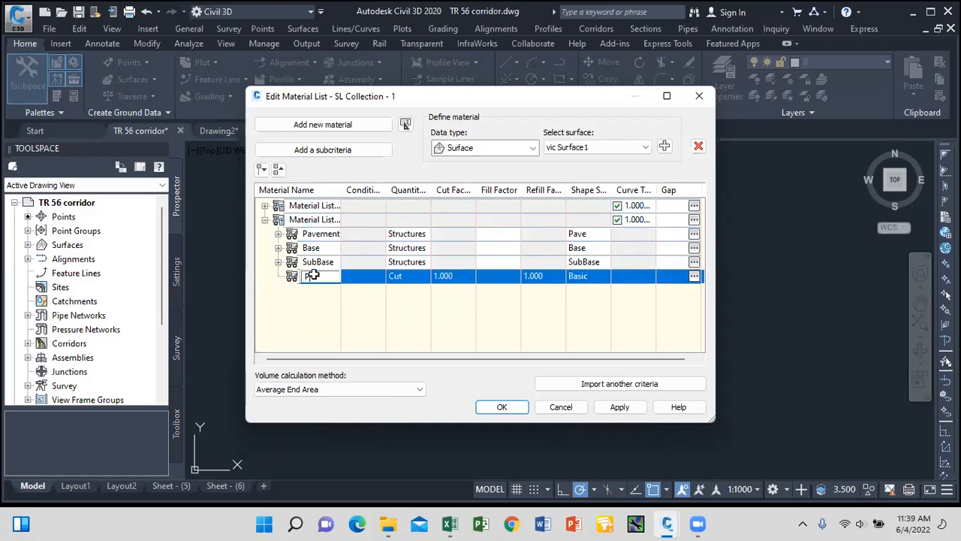
text(avement 2)
double_click(333, 233)
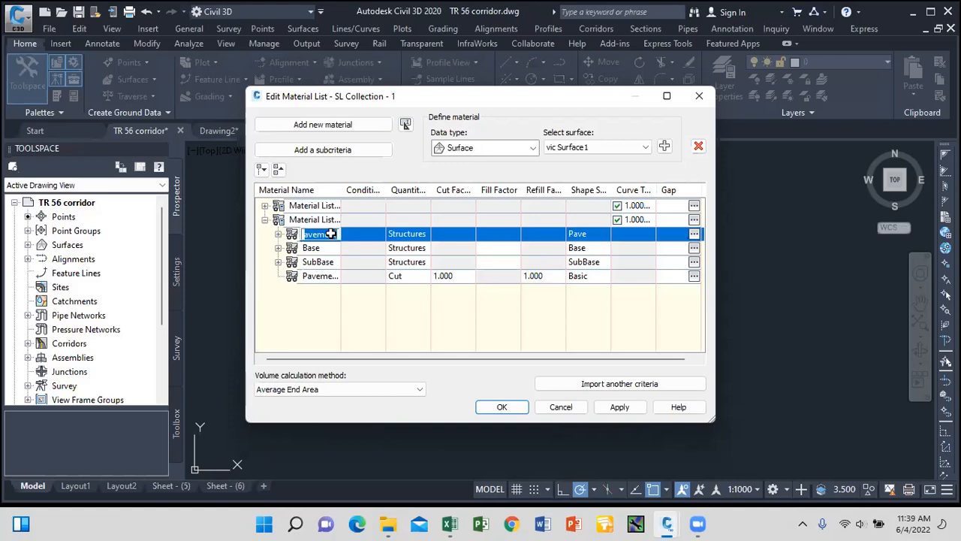
click(340, 235)
text(1)
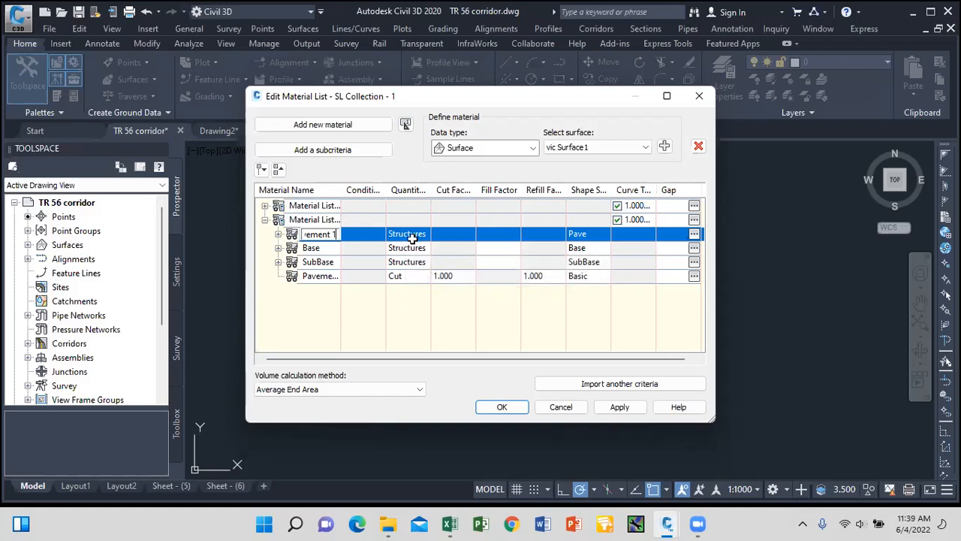
Make the new material a Structures quantity type and style the pavements Pave1 and Pave2.
click(410, 276)
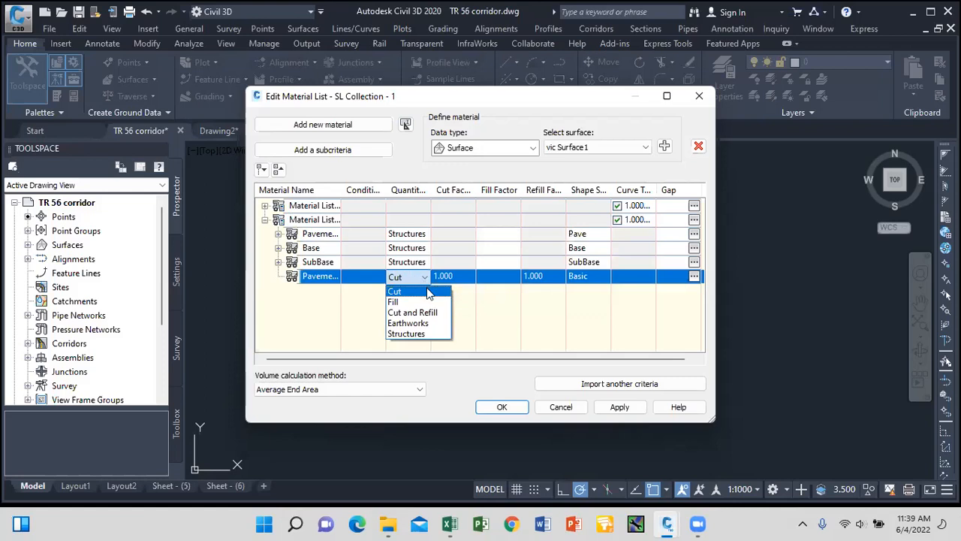
click(419, 334)
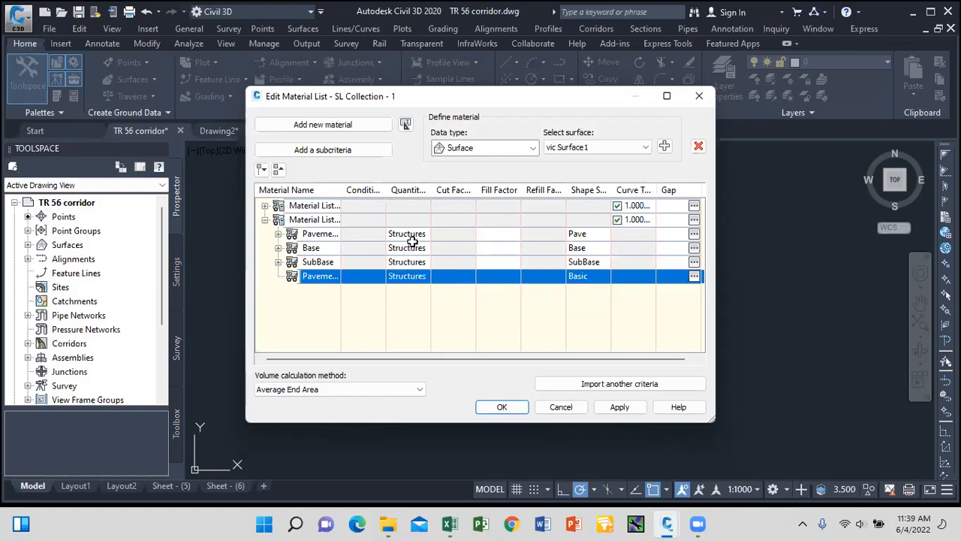
click(589, 235)
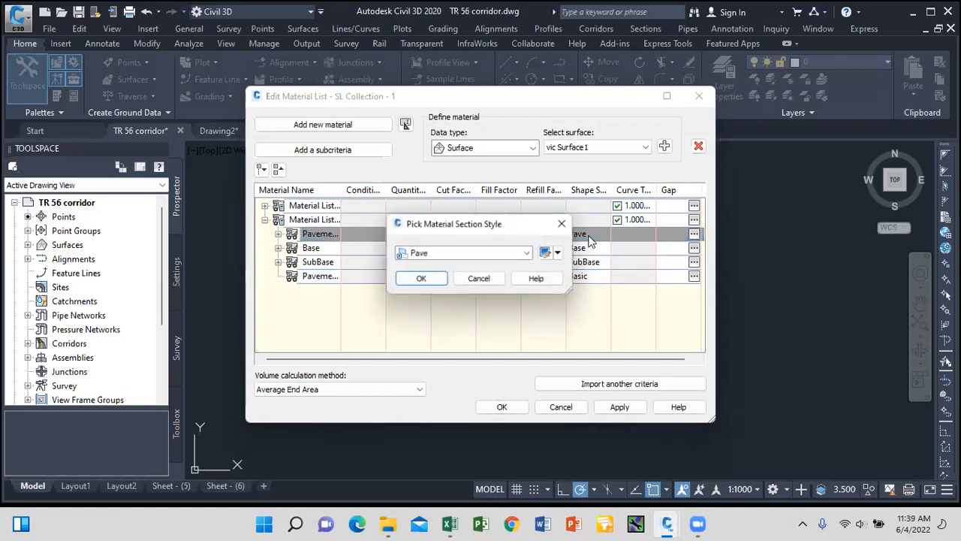
click(529, 253)
click(433, 424)
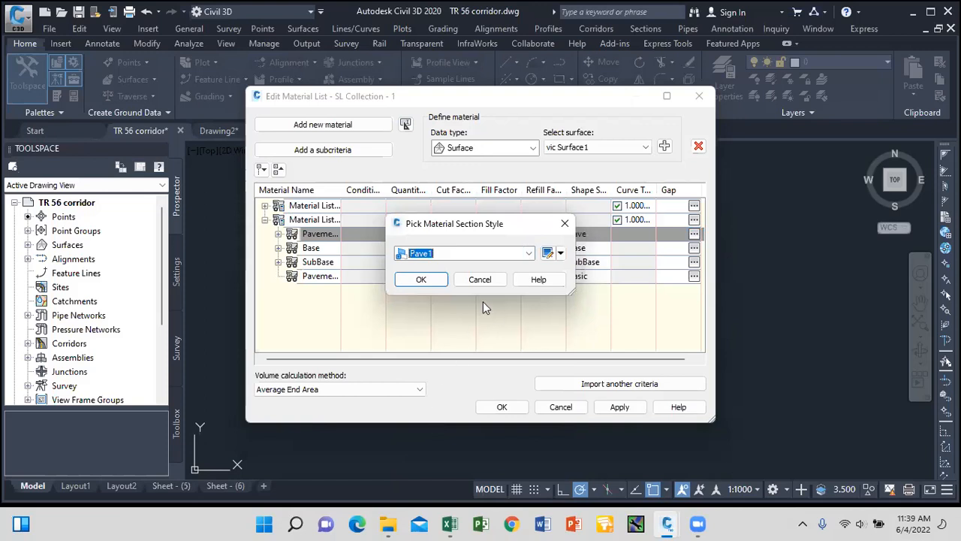
click(421, 279)
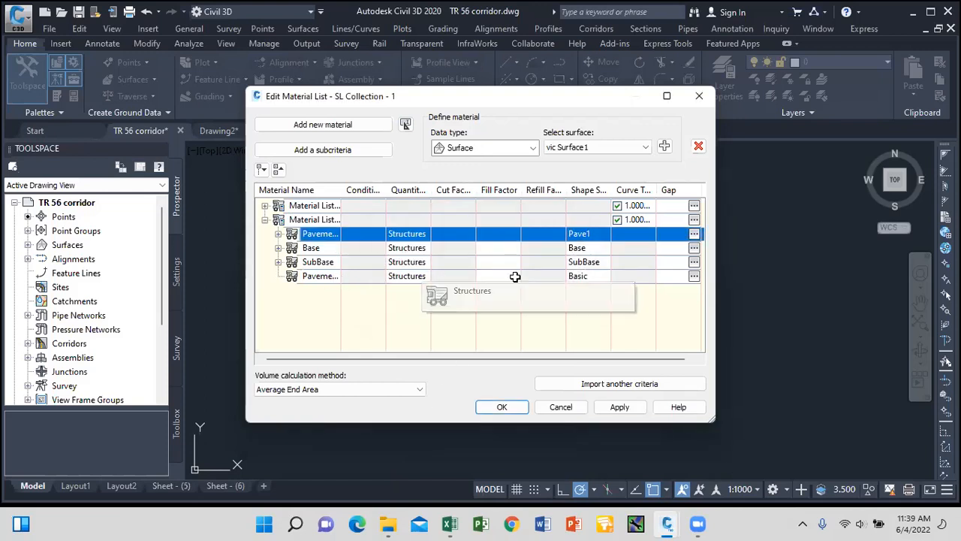
double_click(575, 276)
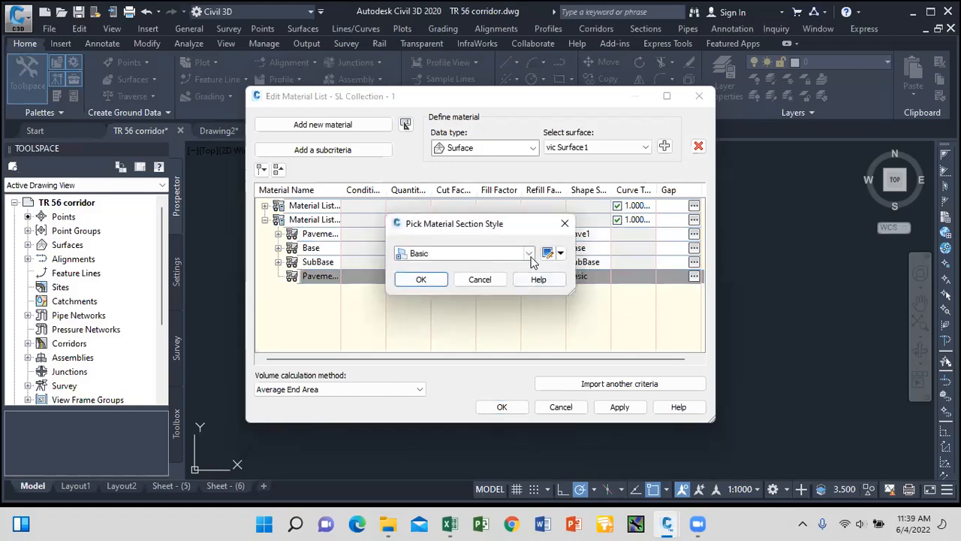
click(530, 255)
click(436, 455)
click(421, 279)
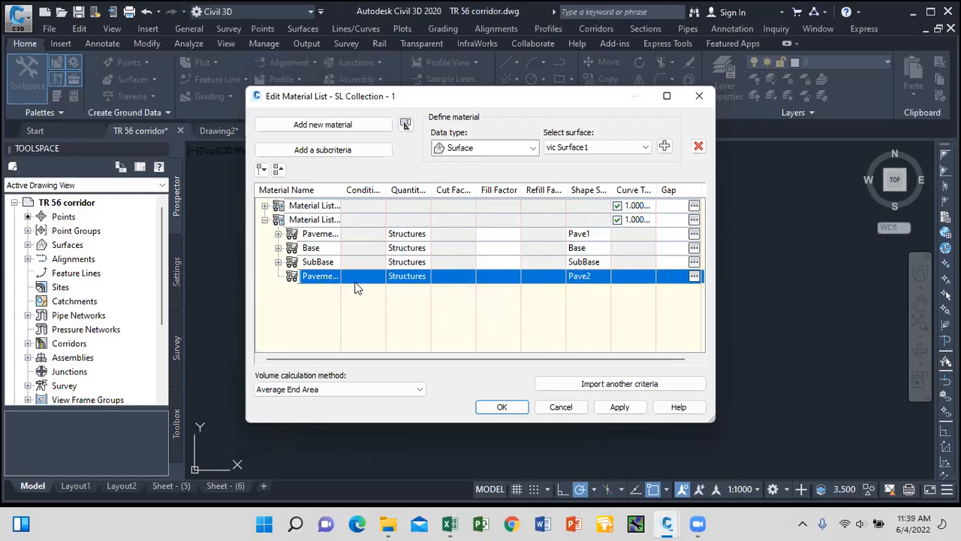
click(326, 238)
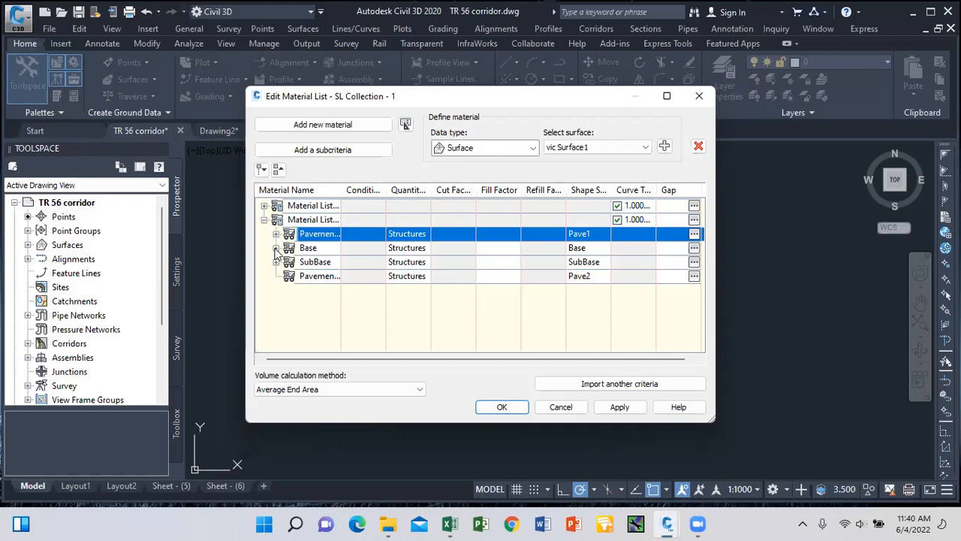
Add the Corridor - (1) Pave2 corridor shape as Pavement 2's criterion.
click(322, 276)
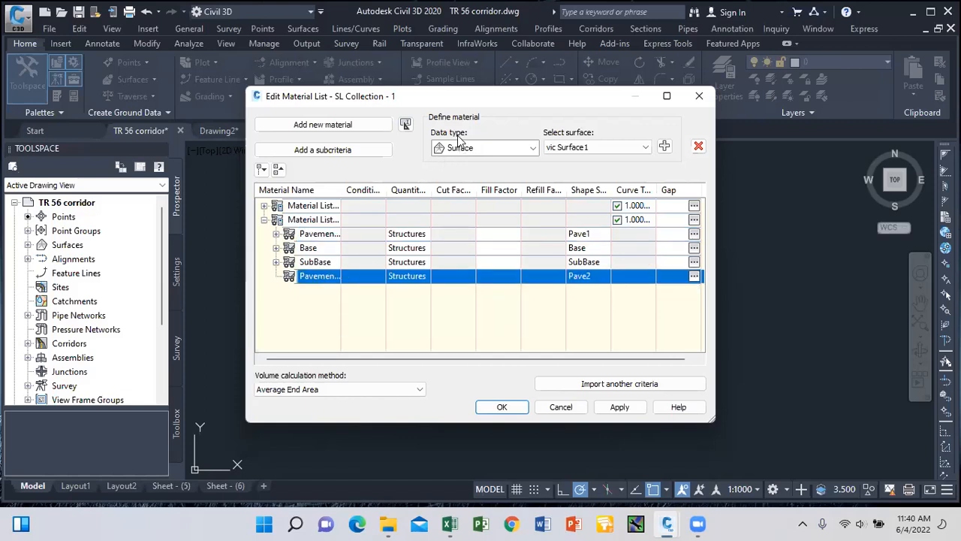
click(503, 147)
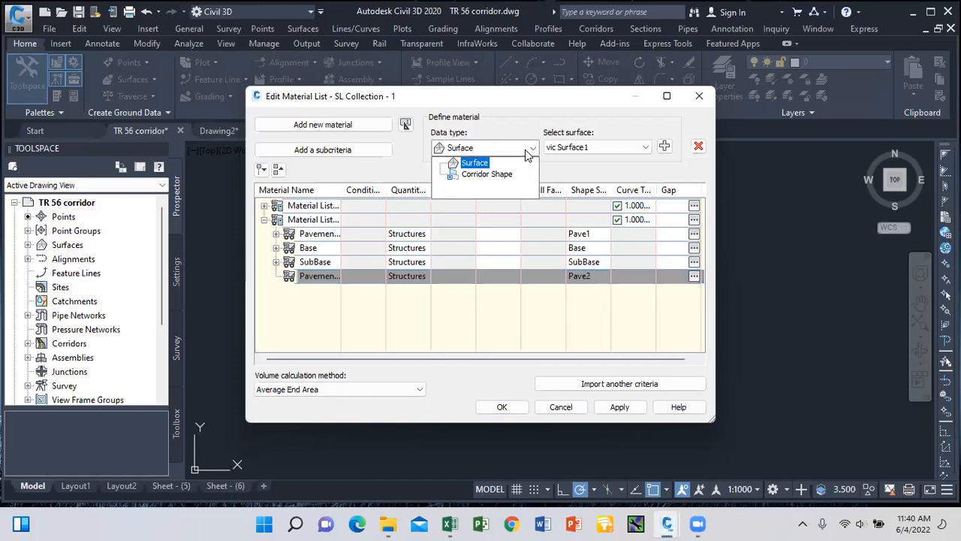
click(495, 174)
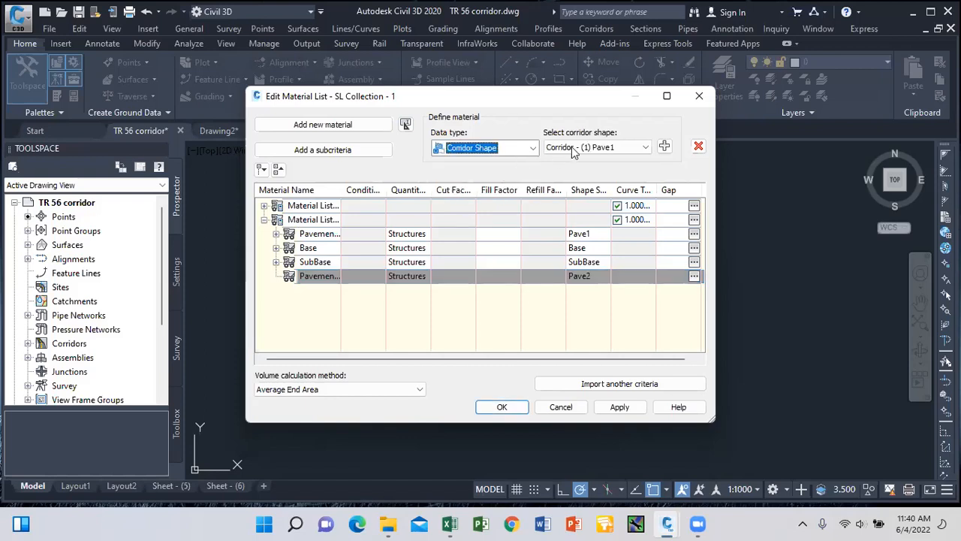
click(645, 147)
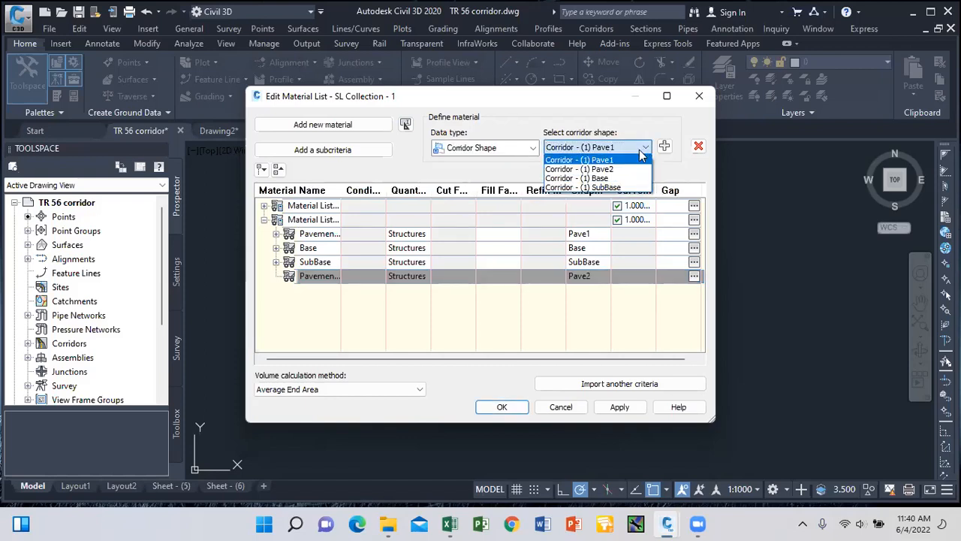
click(607, 170)
click(664, 147)
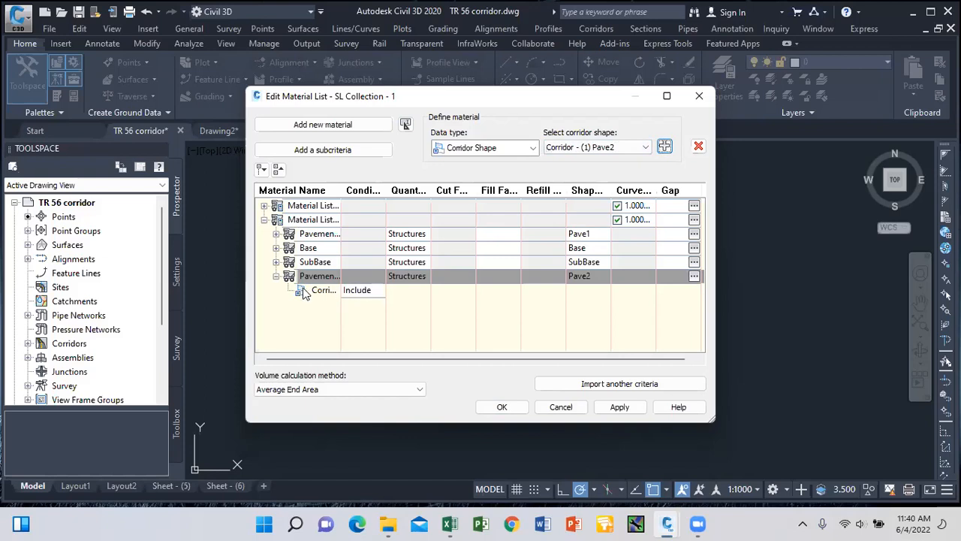
Review the Pavement 1, Base, SubBase and Pavement 2 criteria, then apply and close the editor.
click(275, 277)
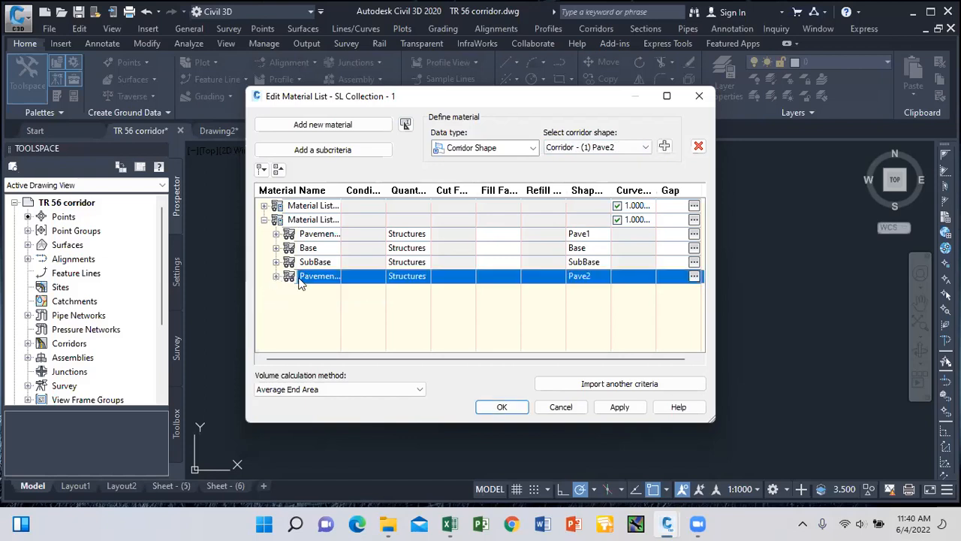
click(276, 276)
click(276, 263)
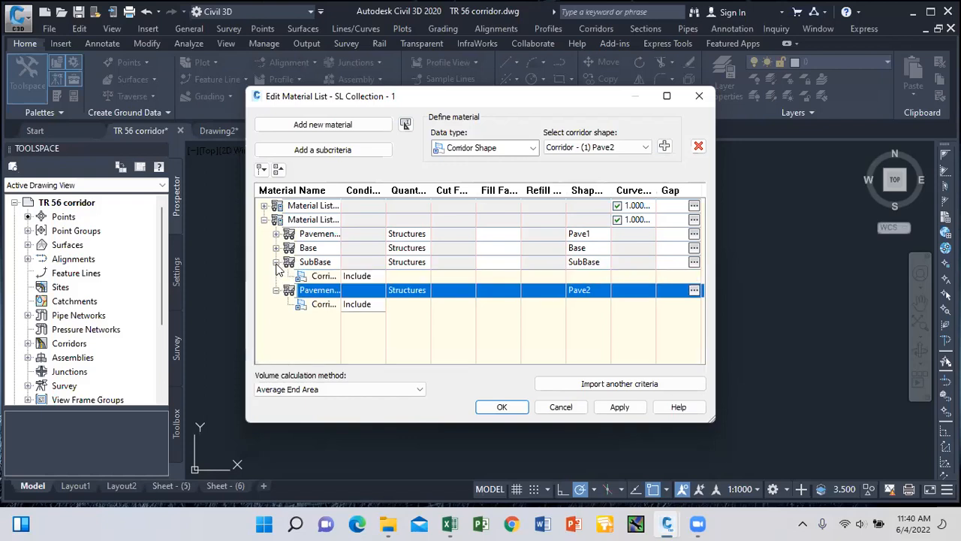
click(276, 248)
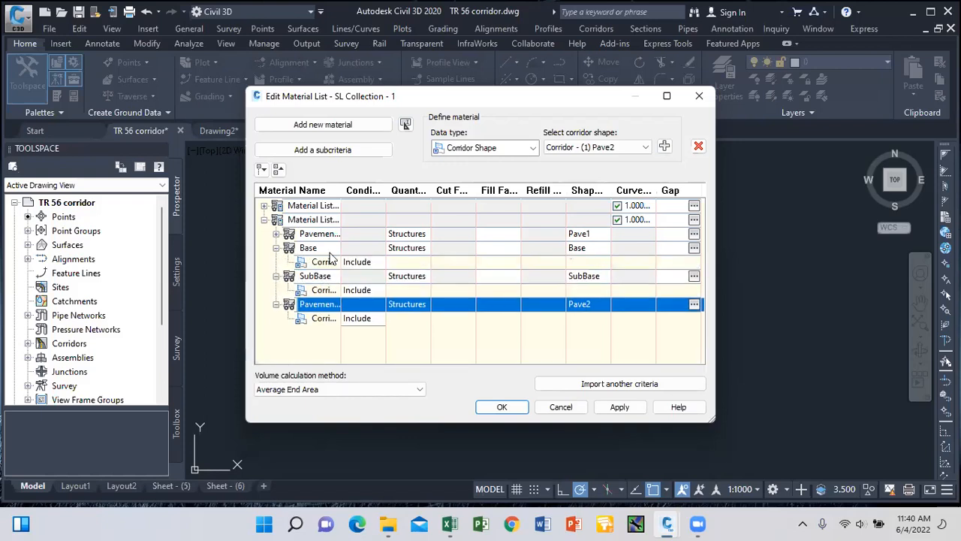
click(276, 233)
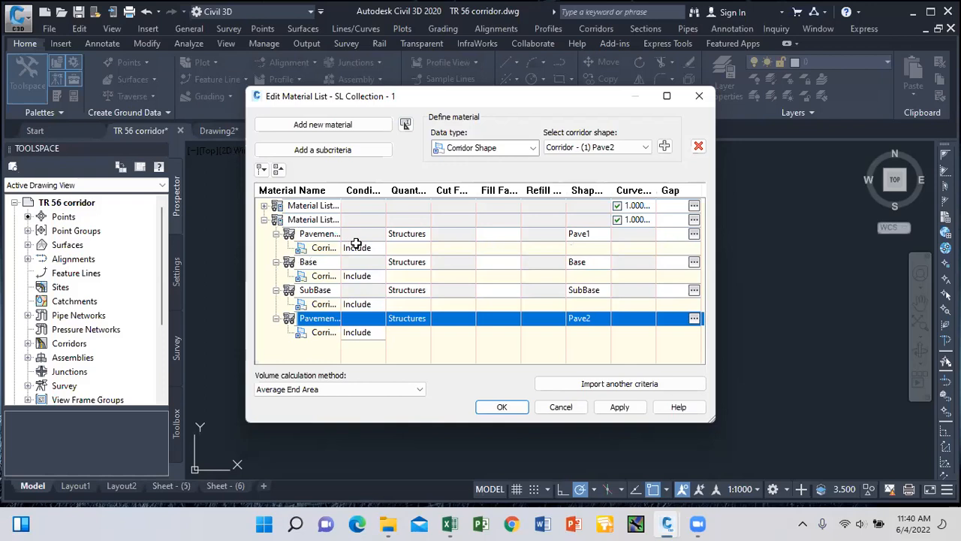
click(276, 234)
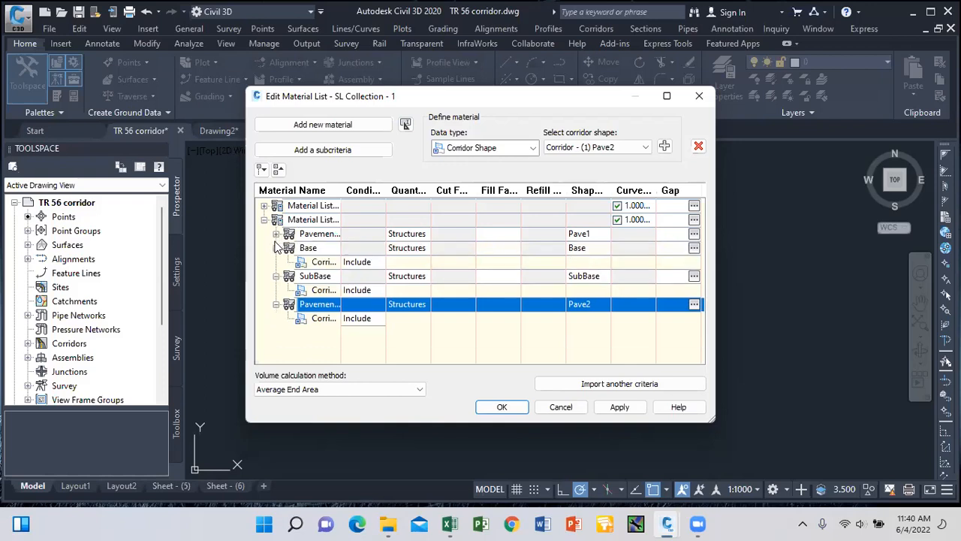
click(275, 247)
click(276, 262)
click(275, 276)
click(277, 276)
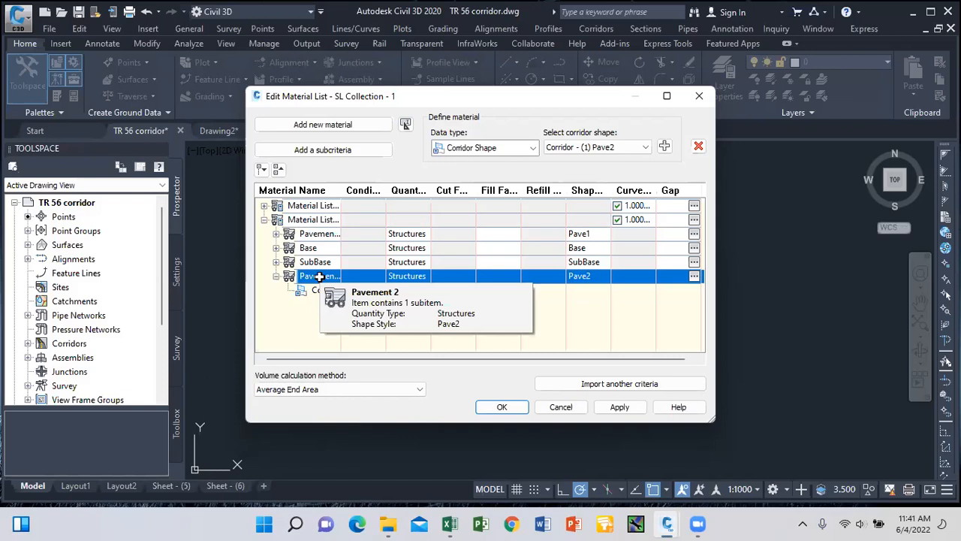
click(620, 407)
click(503, 406)
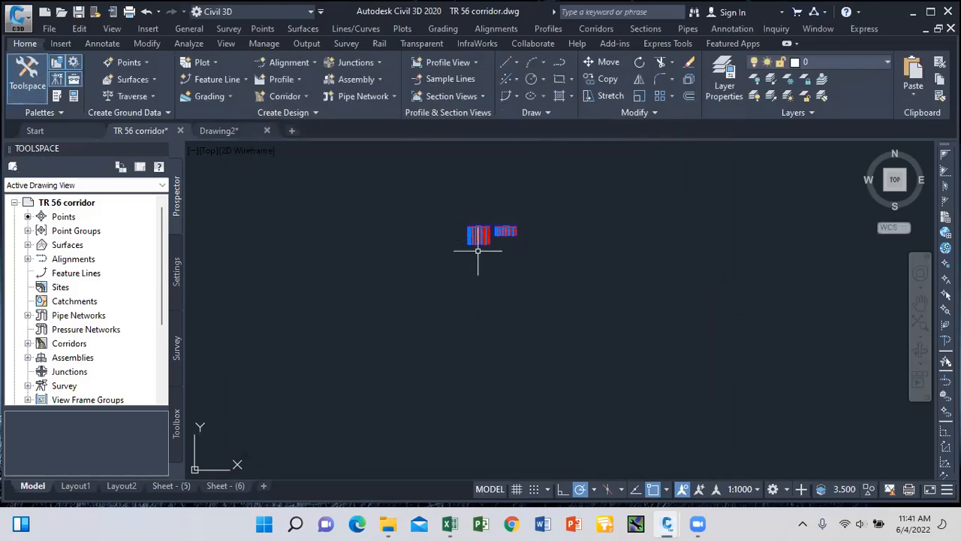
Start a new material volume table from Sections > Add Tables > Material Volume.
click(641, 29)
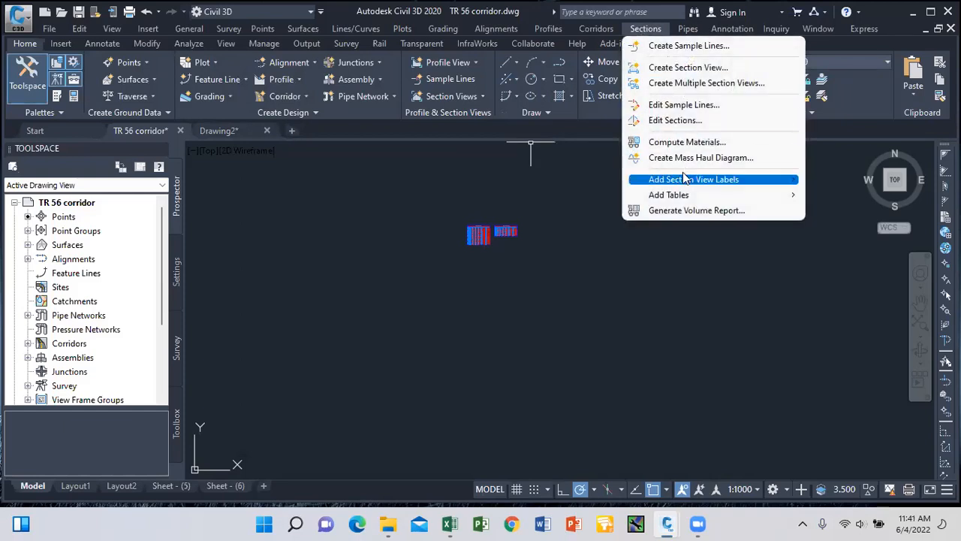
mouse_move(733, 195)
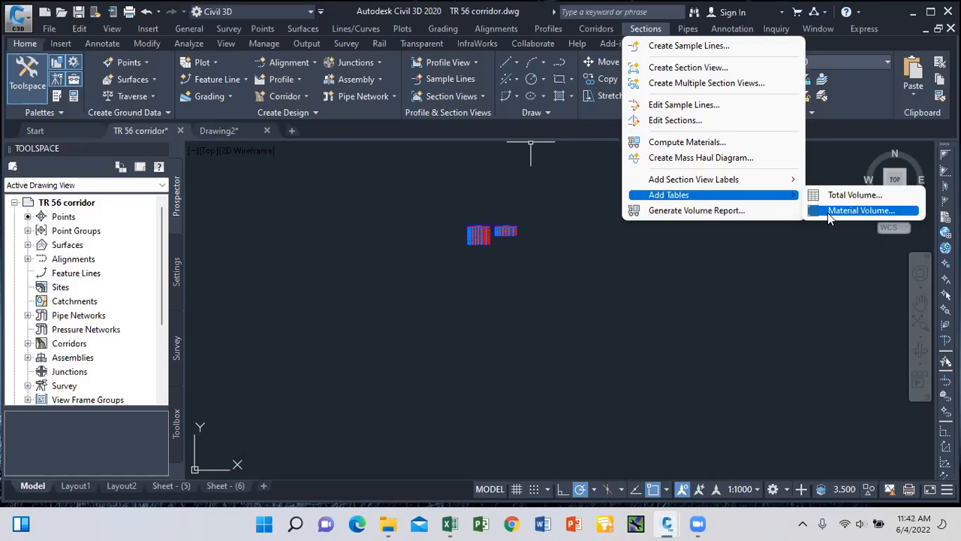
click(828, 214)
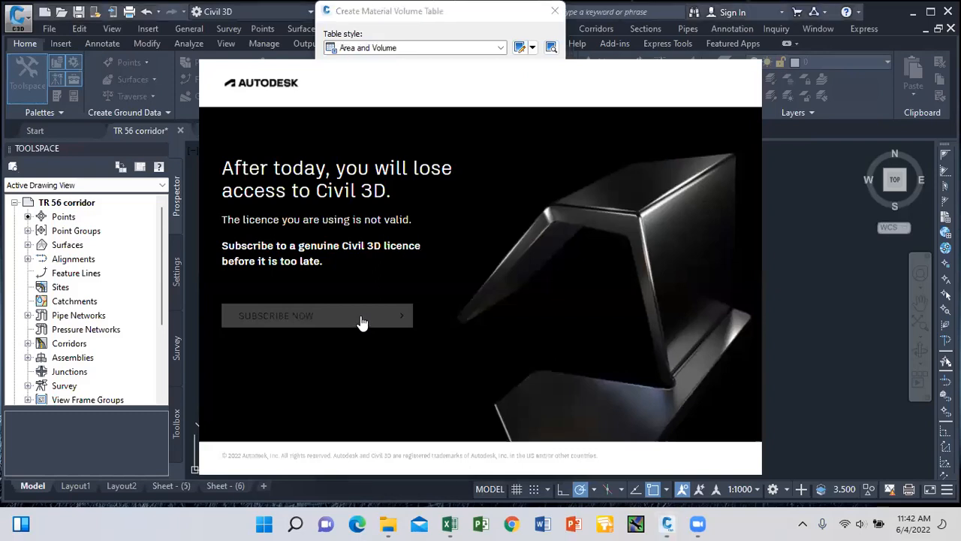
Dismiss the licence notice and set the table to Material List - (2) with Pavement 1.
click(363, 323)
click(358, 11)
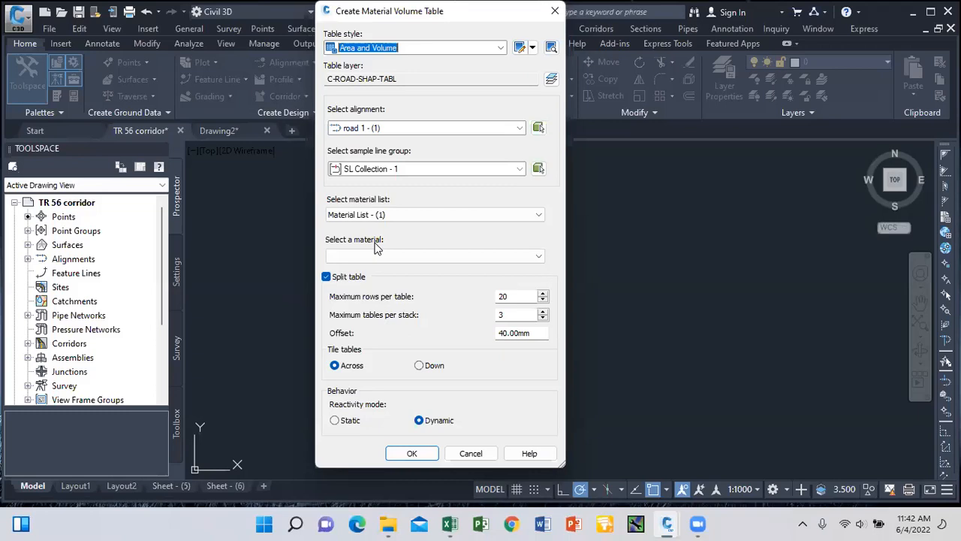
click(538, 216)
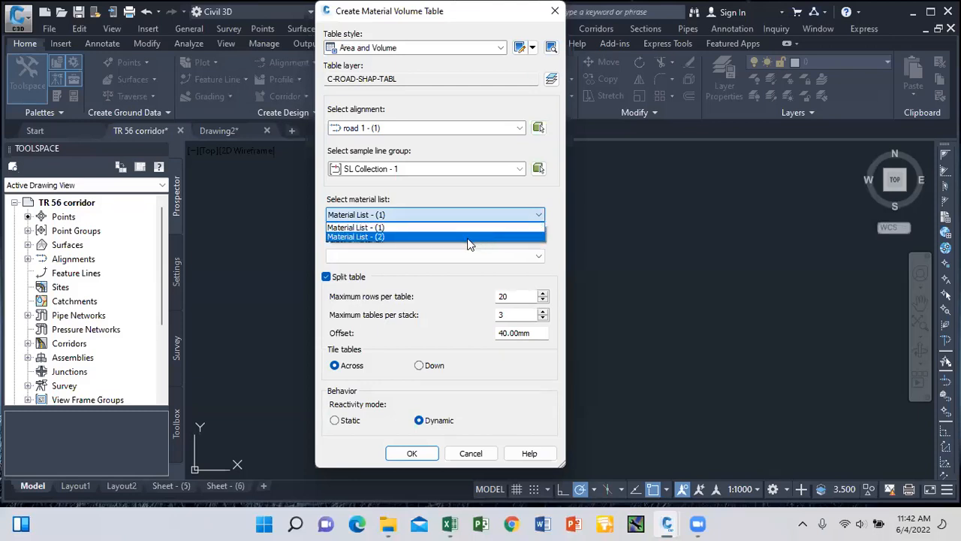
click(395, 235)
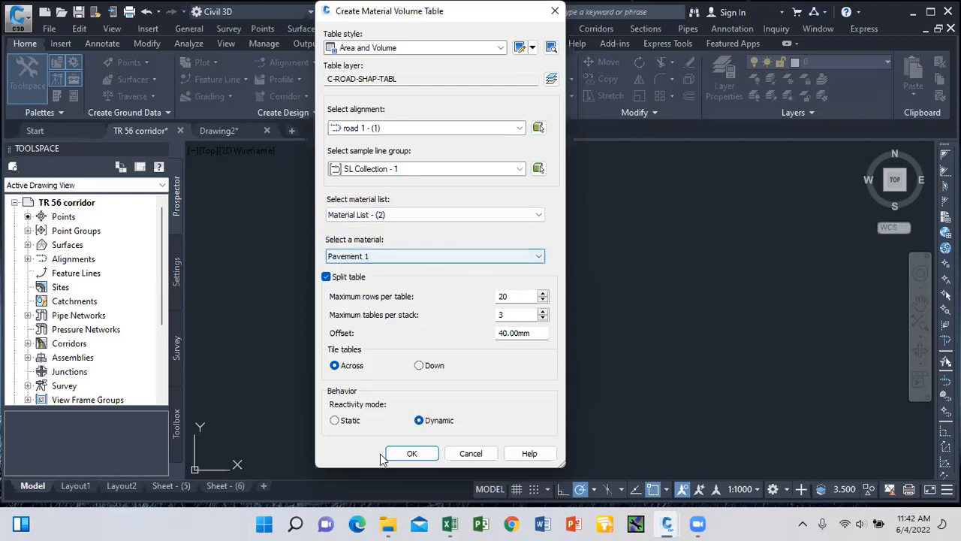
click(410, 453)
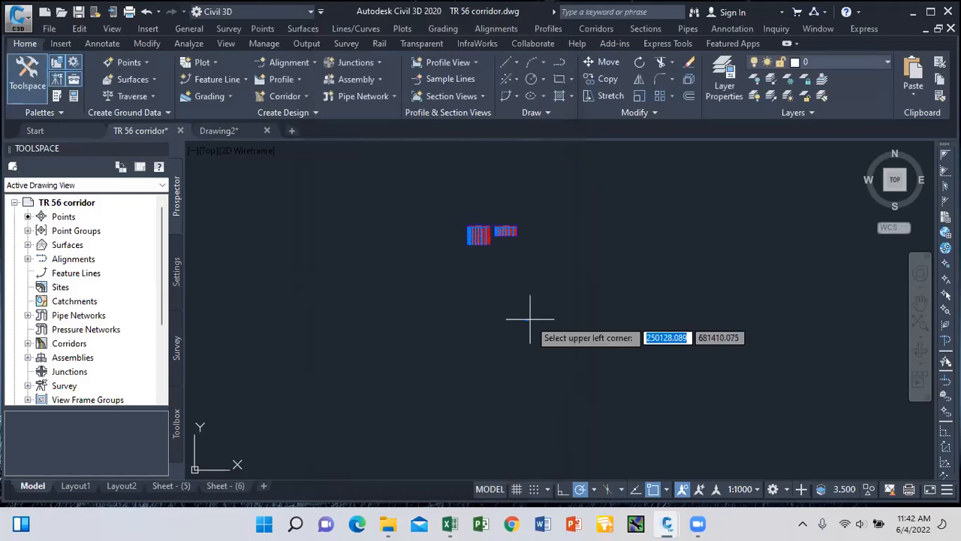
Place the Pavement 1 volume table's upper-left corner in the drawing.
click(586, 226)
scroll(601, 233, up, 4)
scroll(608, 235, up, 4)
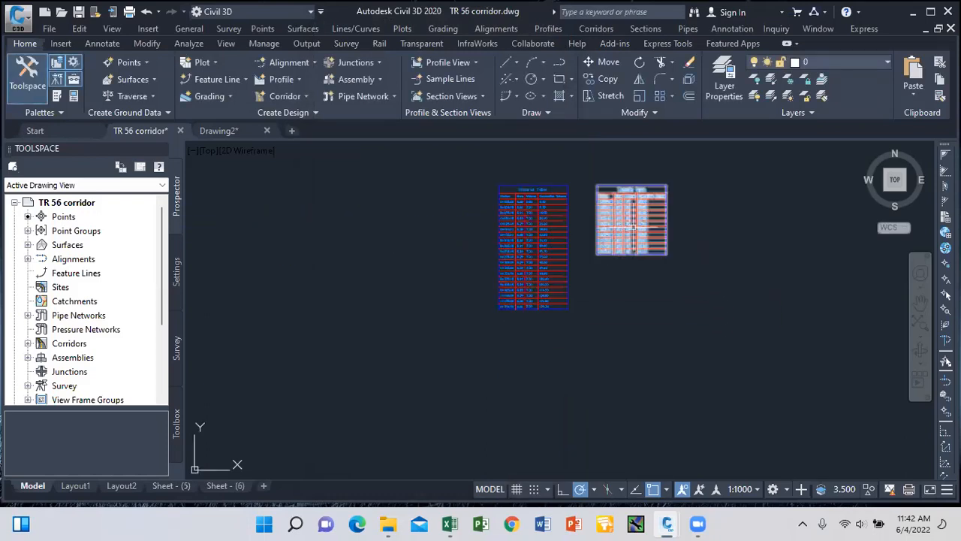
scroll(635, 226, up, 4)
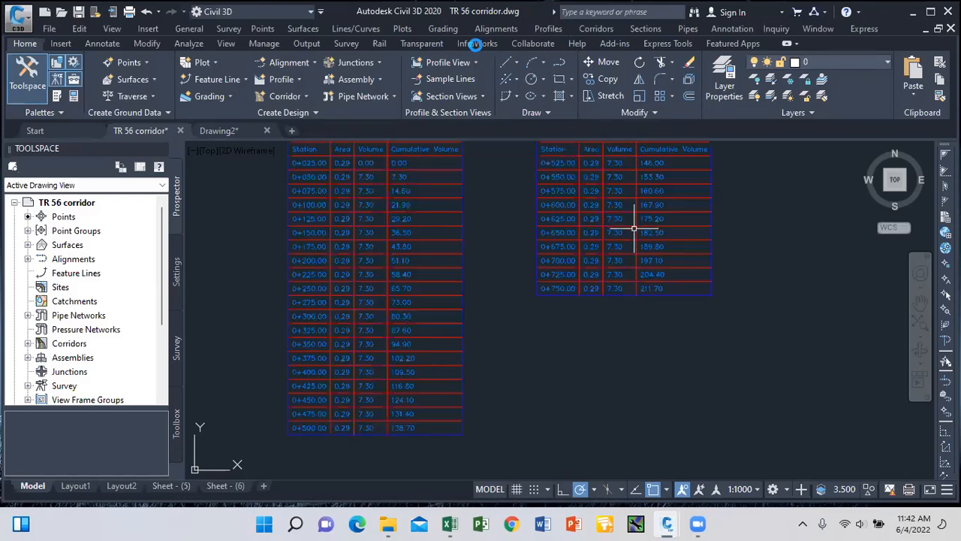
scroll(601, 233, down, 8)
Add a Pavement 2 material volume table from Material List - (2) to the drawing.
click(655, 29)
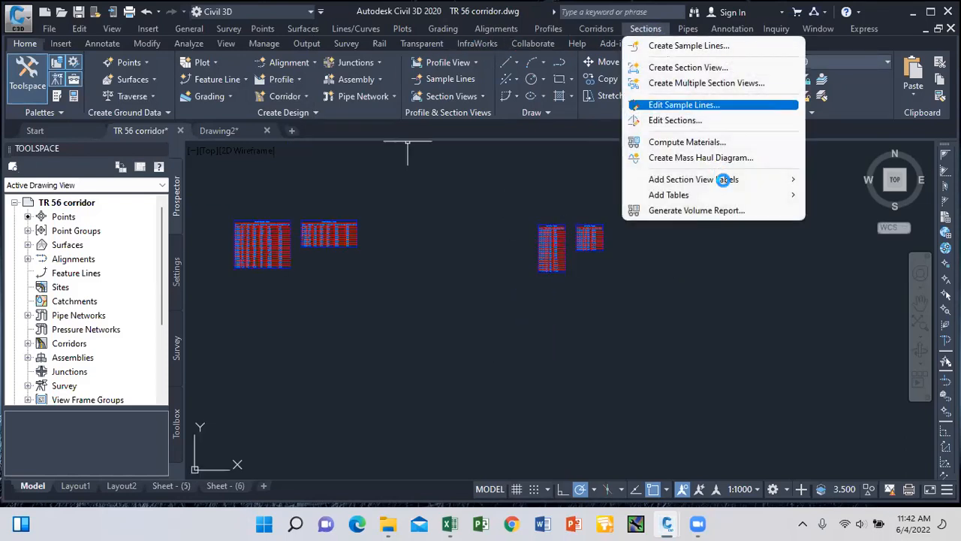
mouse_move(743, 195)
click(856, 210)
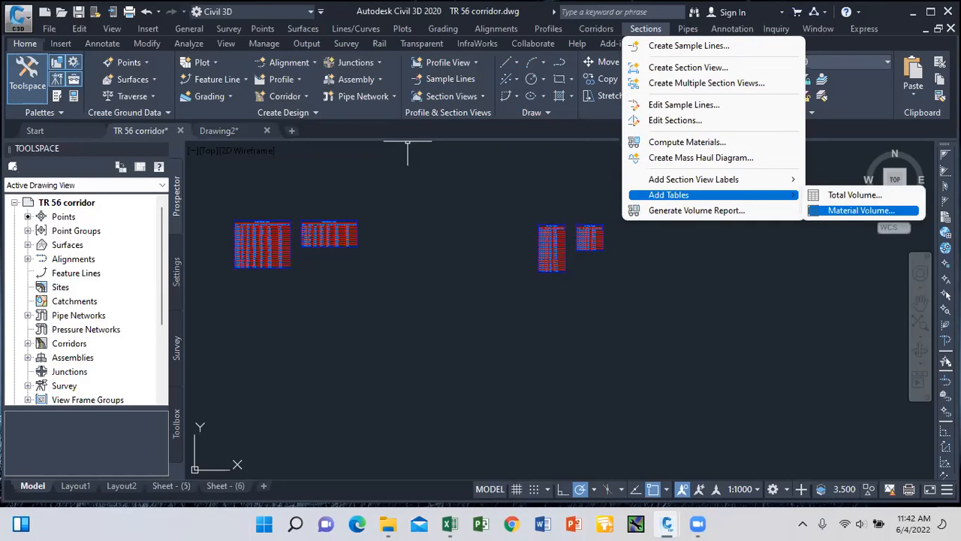
click(536, 219)
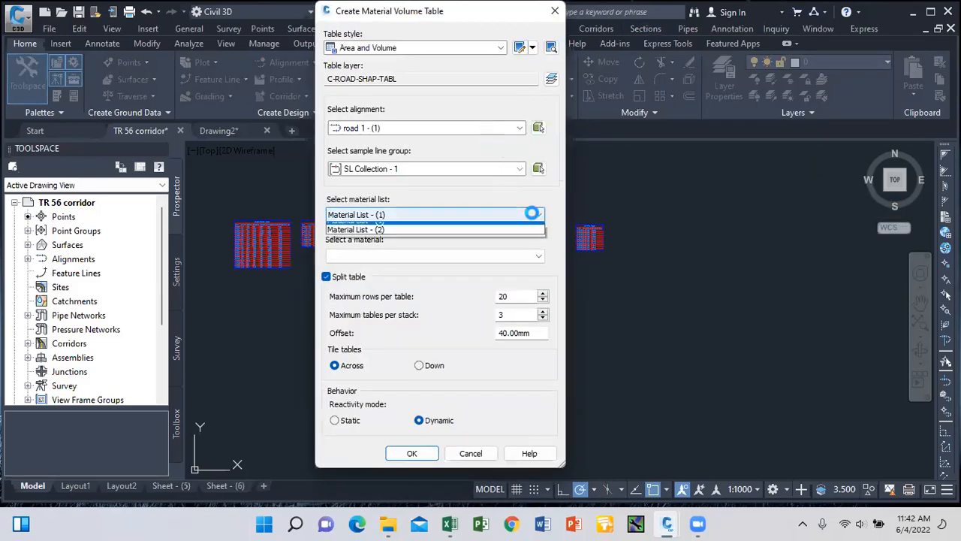
click(457, 232)
click(511, 252)
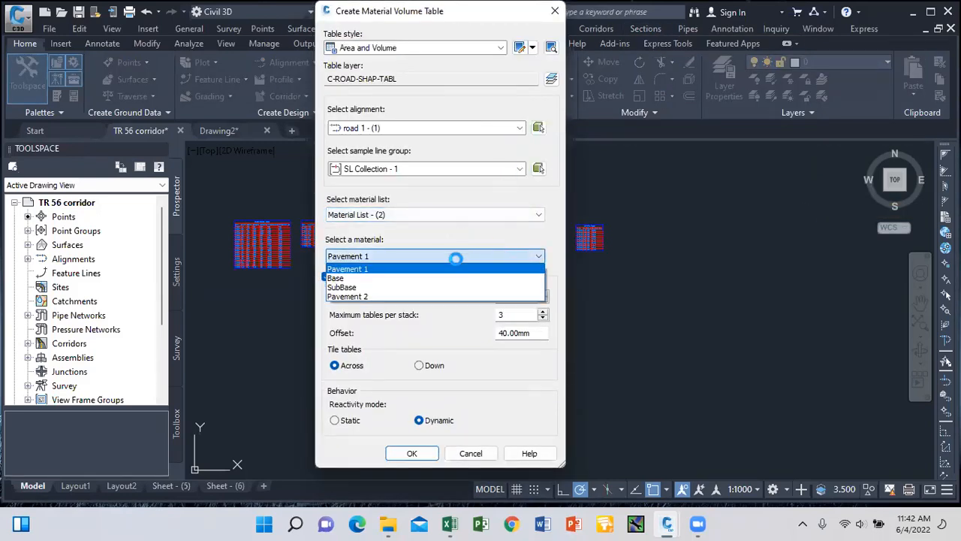
click(383, 296)
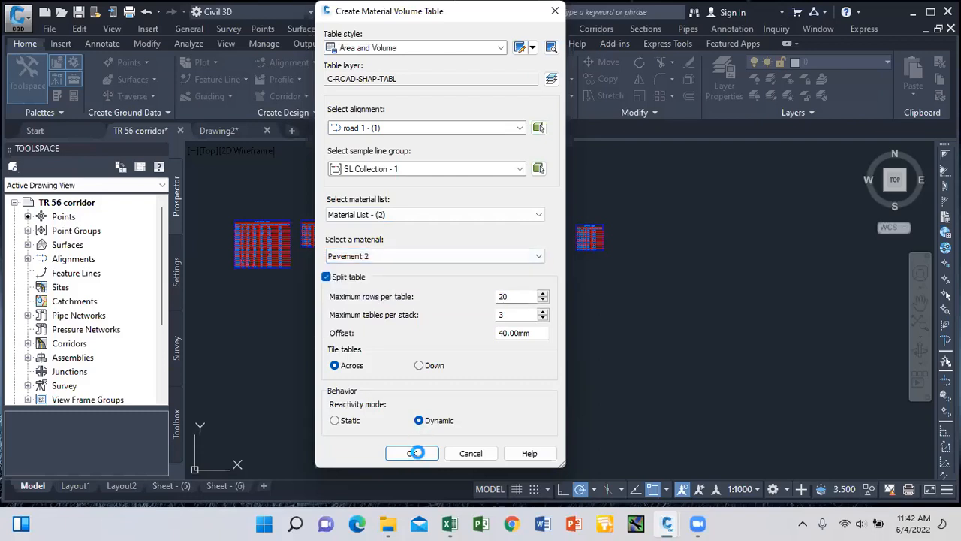
click(423, 450)
scroll(616, 295, up, 3)
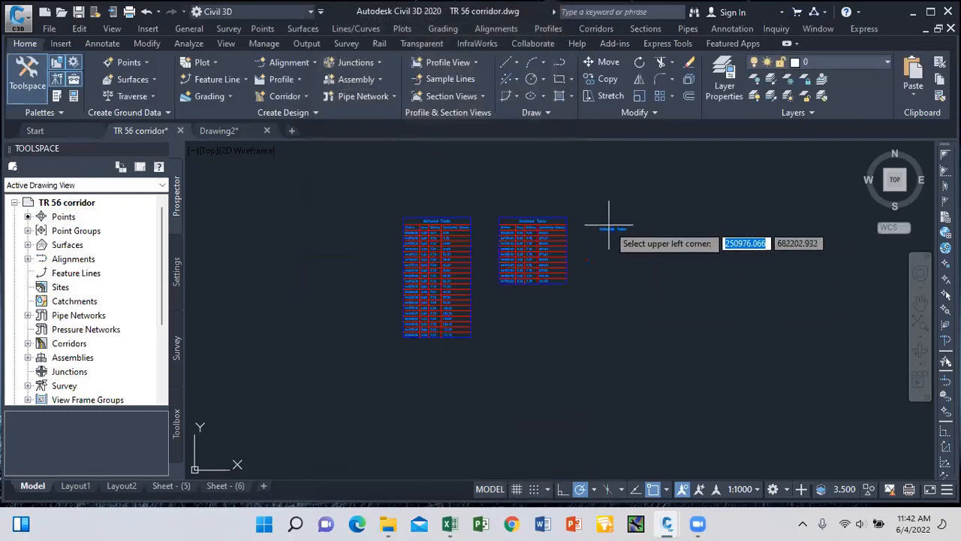
click(655, 220)
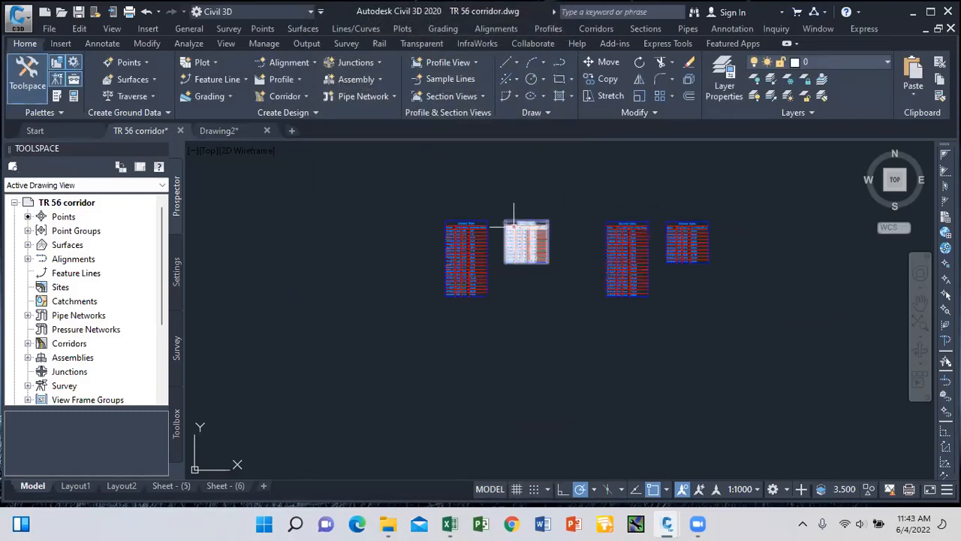
scroll(515, 222, down, 3)
Add a Base material volume table from Material List - (2) to the drawing.
click(645, 30)
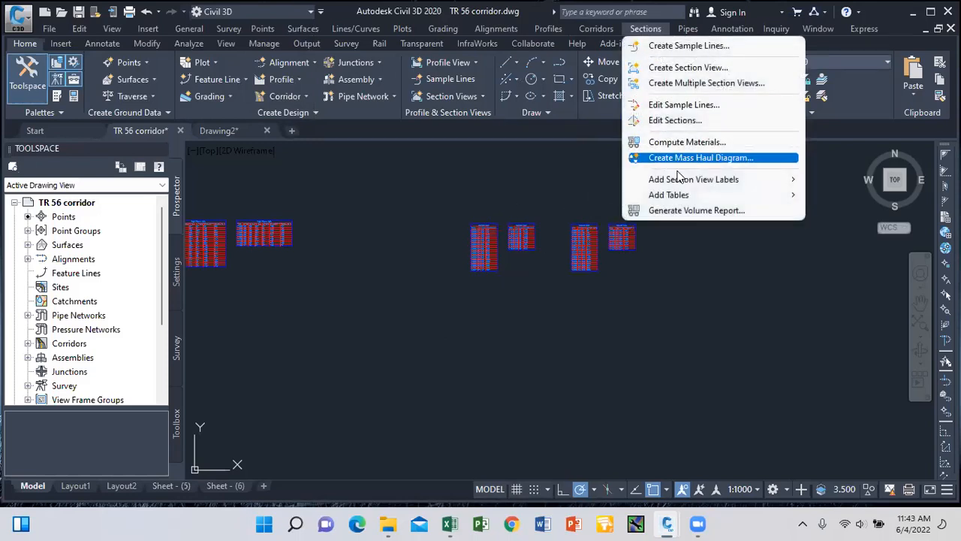
mouse_move(699, 196)
click(861, 210)
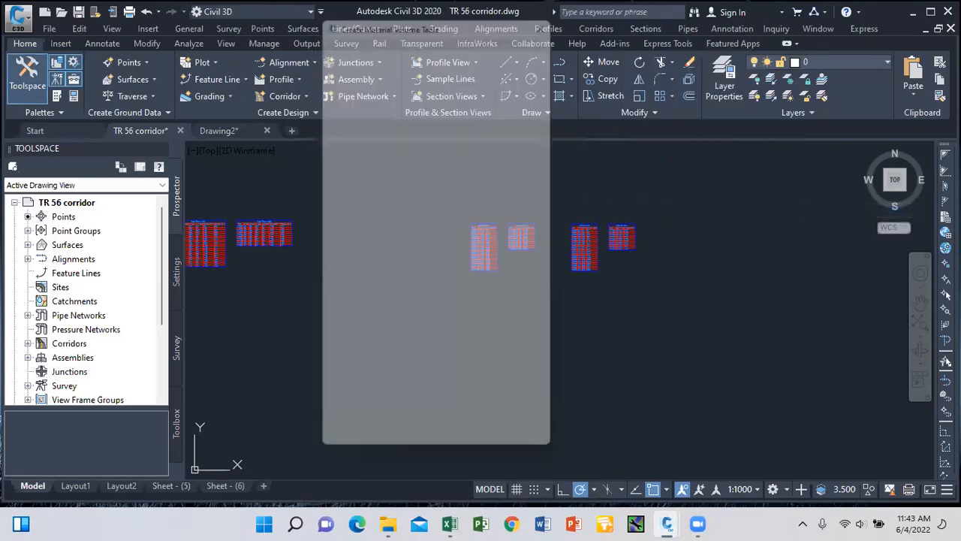
click(516, 214)
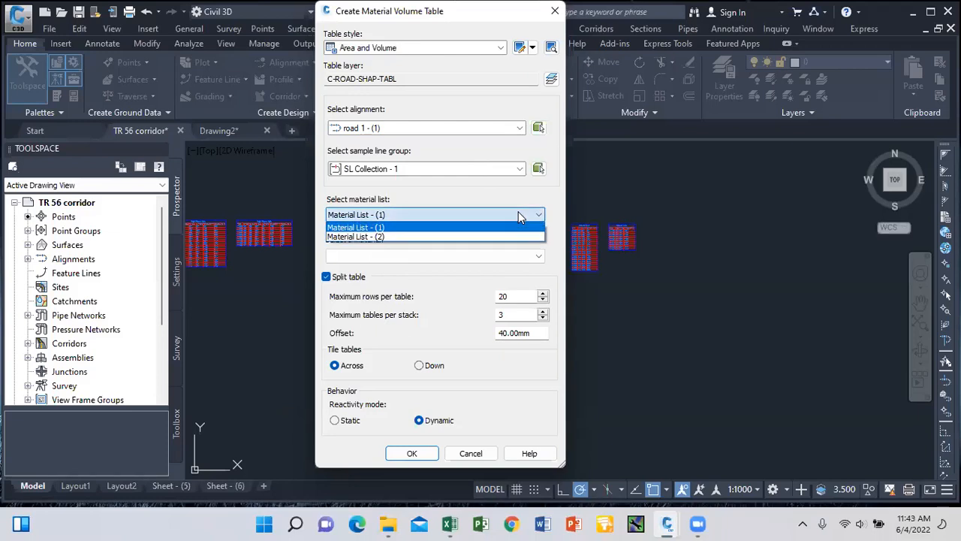
click(461, 240)
click(530, 257)
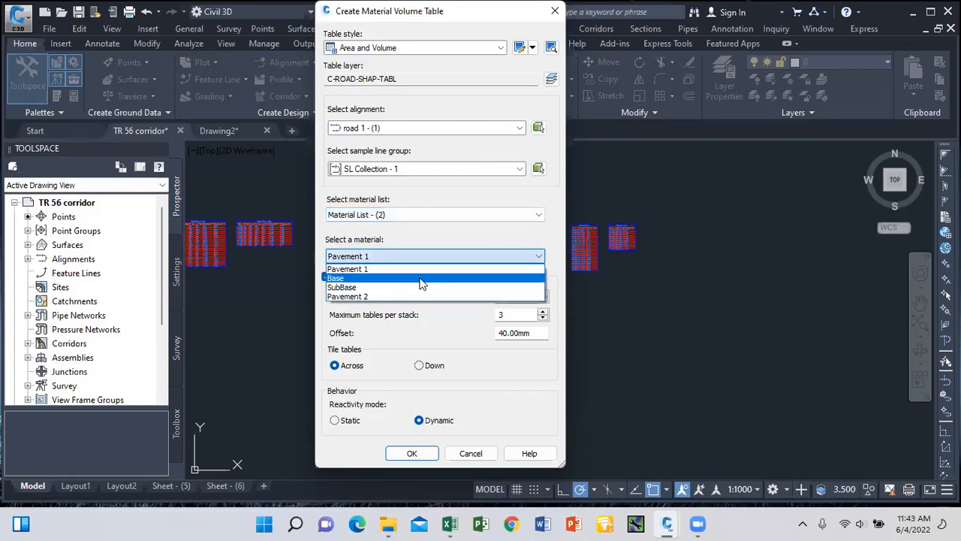
click(423, 278)
click(402, 453)
scroll(662, 225, up, 2)
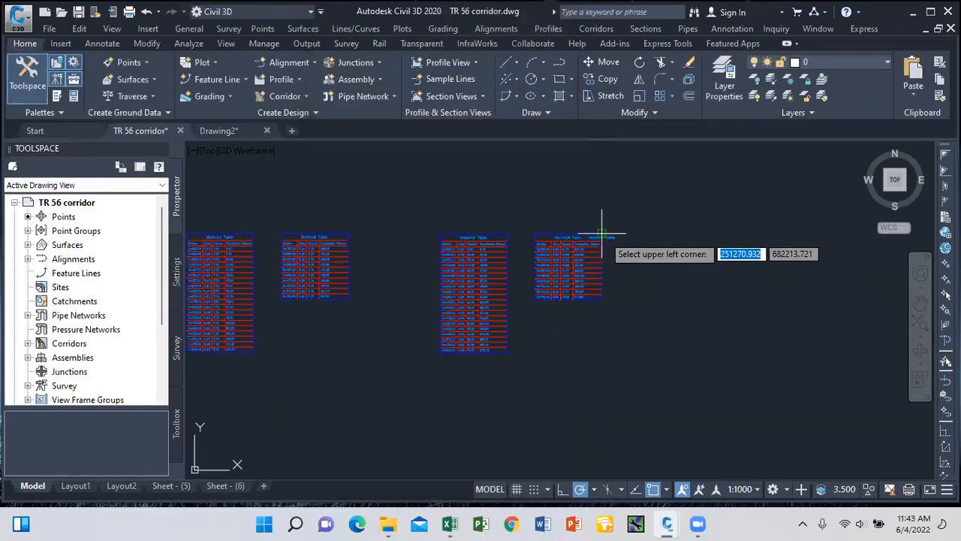
click(673, 233)
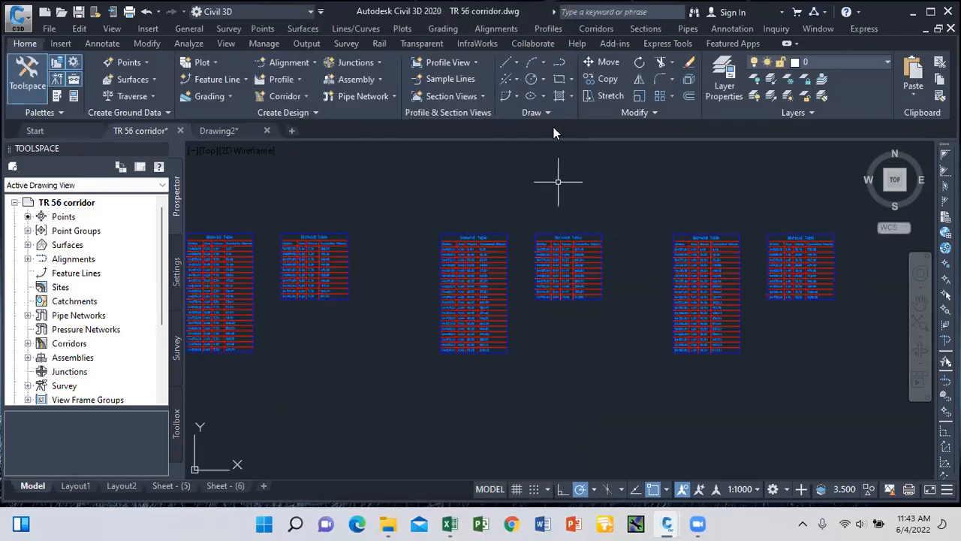
Add a SubBase material volume table from Material List - (2) beside the others.
click(639, 28)
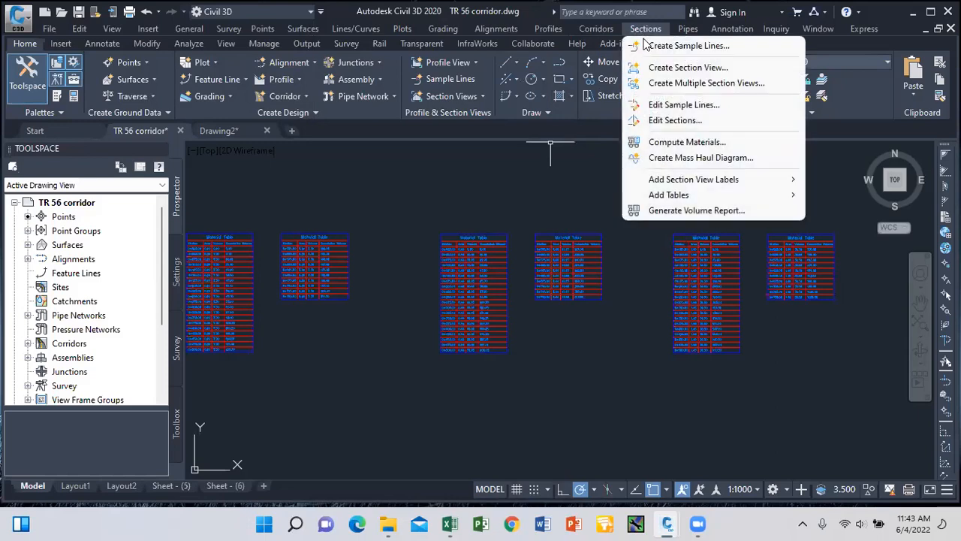
mouse_move(720, 196)
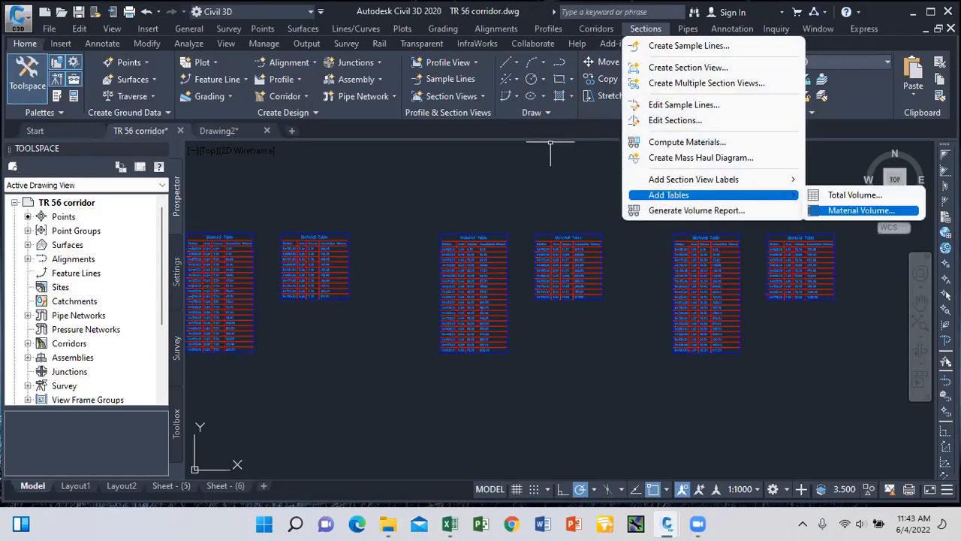
click(846, 211)
click(532, 216)
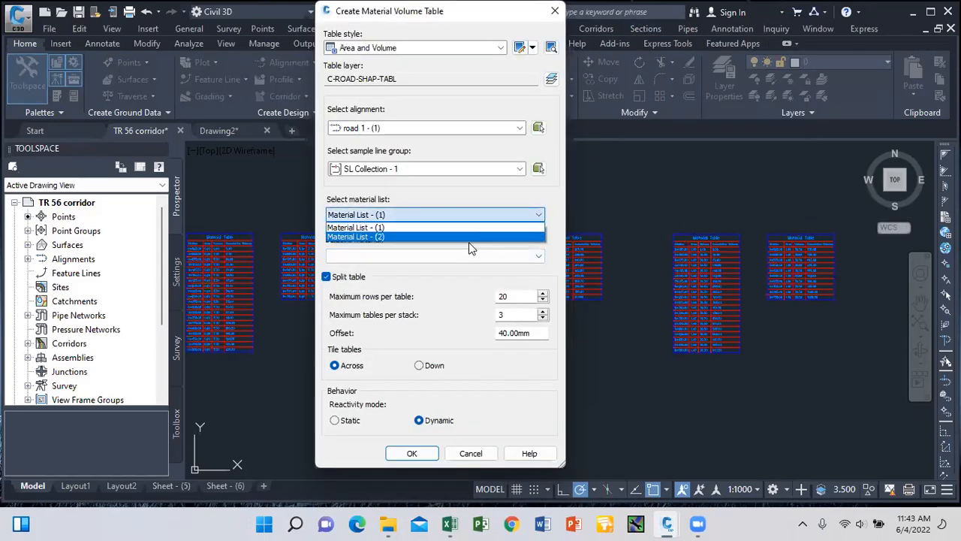
click(469, 237)
click(458, 256)
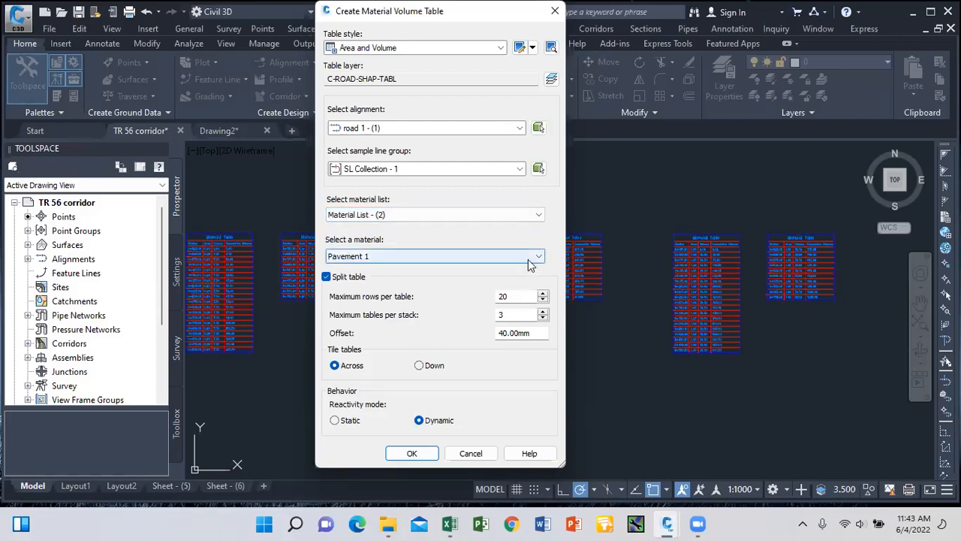
click(418, 293)
click(421, 453)
scroll(432, 183, down, 4)
scroll(646, 209, up, 4)
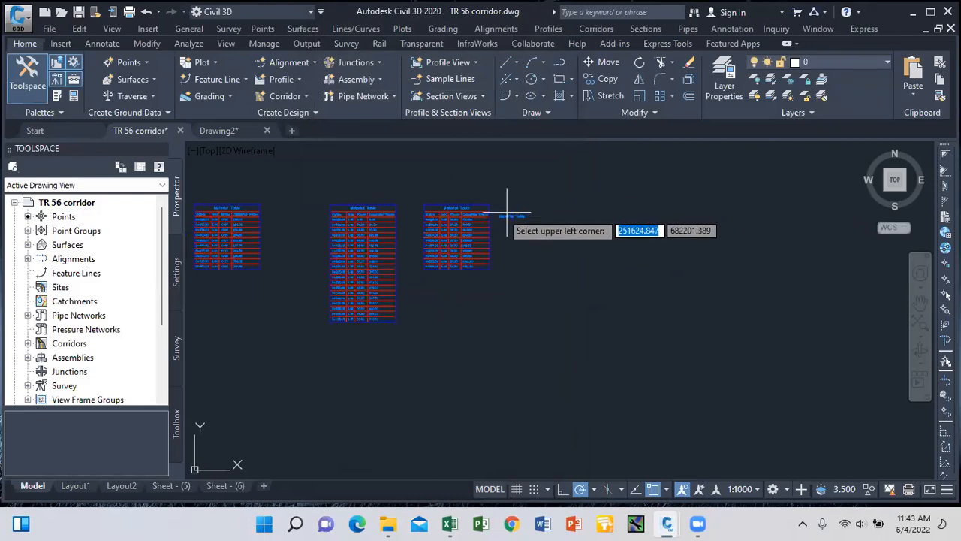
click(551, 202)
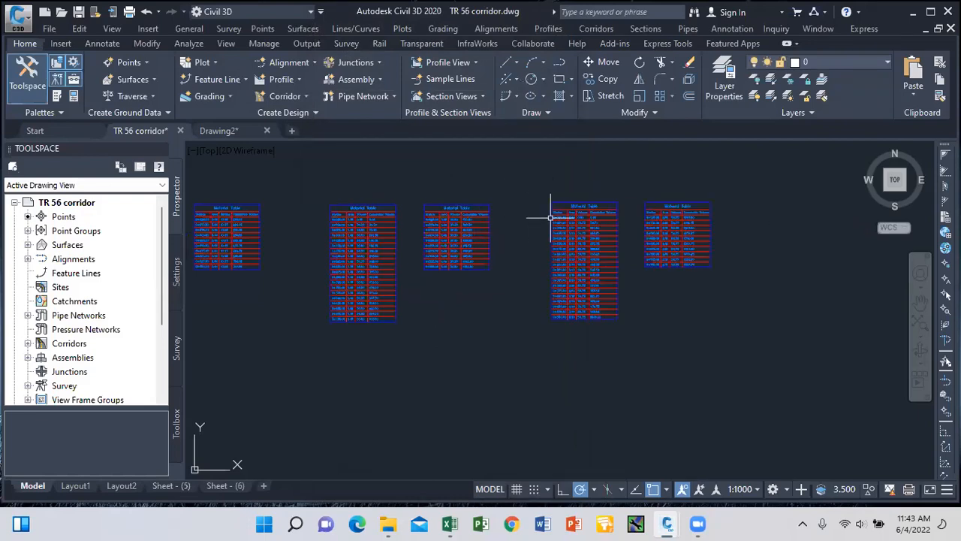
scroll(634, 217, down, 5)
scroll(482, 225, up, 4)
scroll(449, 214, up, 2)
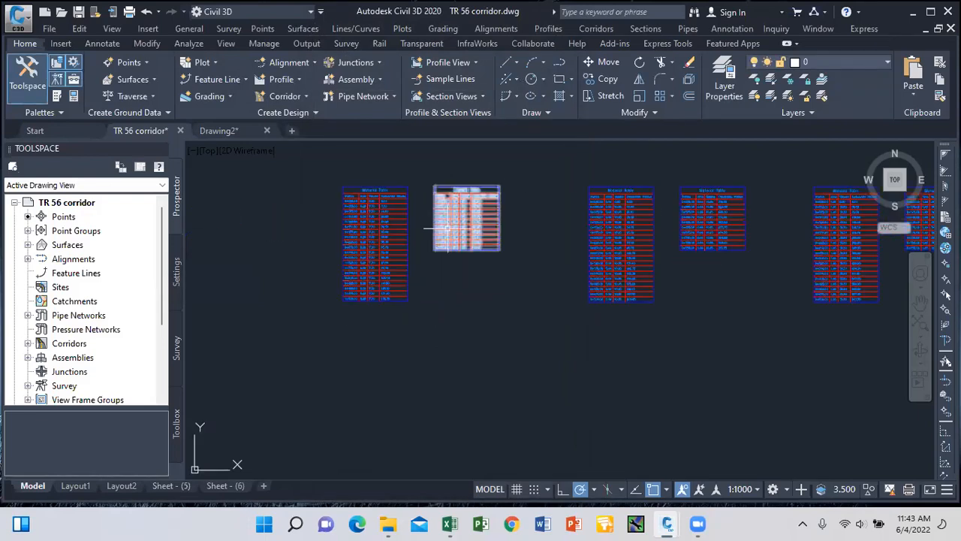
scroll(496, 216, up, 2)
scroll(450, 255, down, 4)
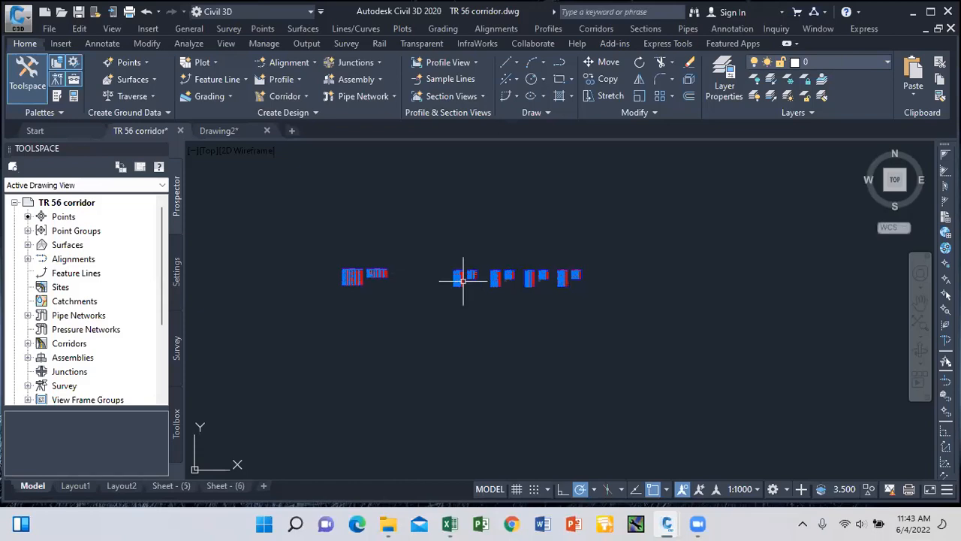
scroll(473, 273, up, 3)
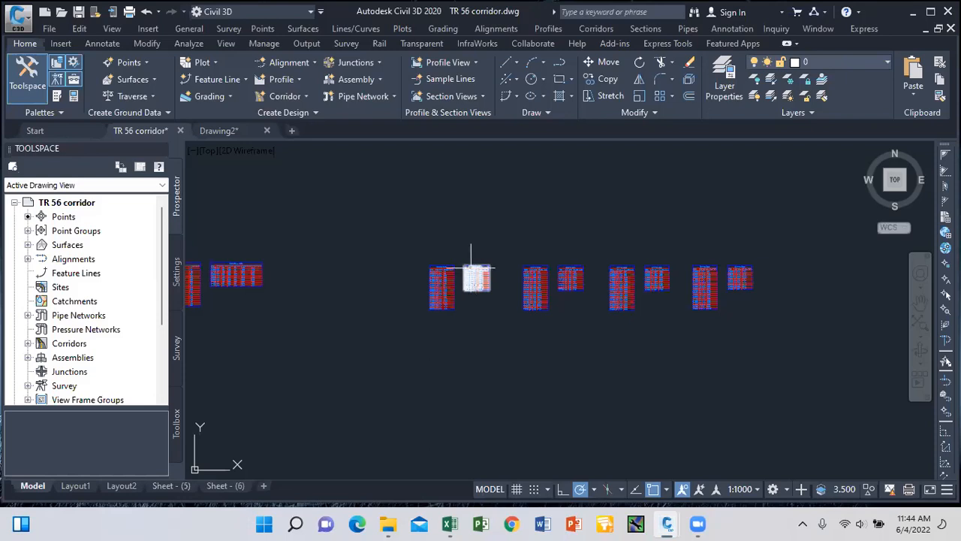
scroll(488, 268, up, 8)
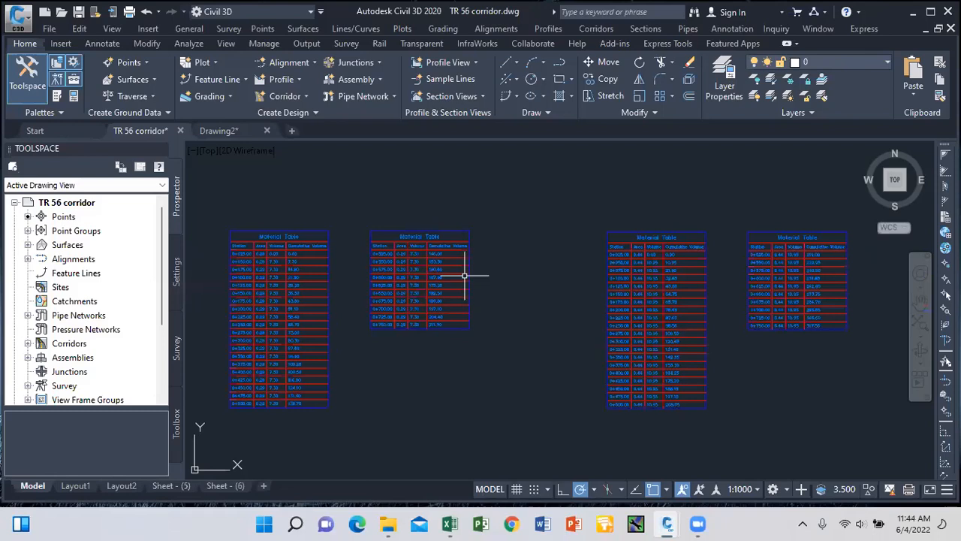
scroll(452, 259, down, 8)
scroll(455, 266, up, 2)
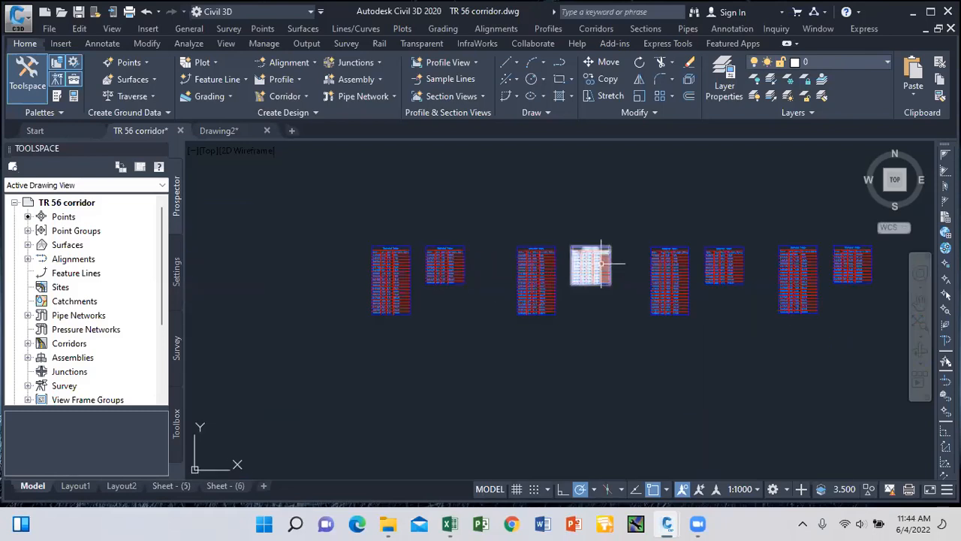
scroll(594, 265, up, 3)
scroll(702, 272, down, 6)
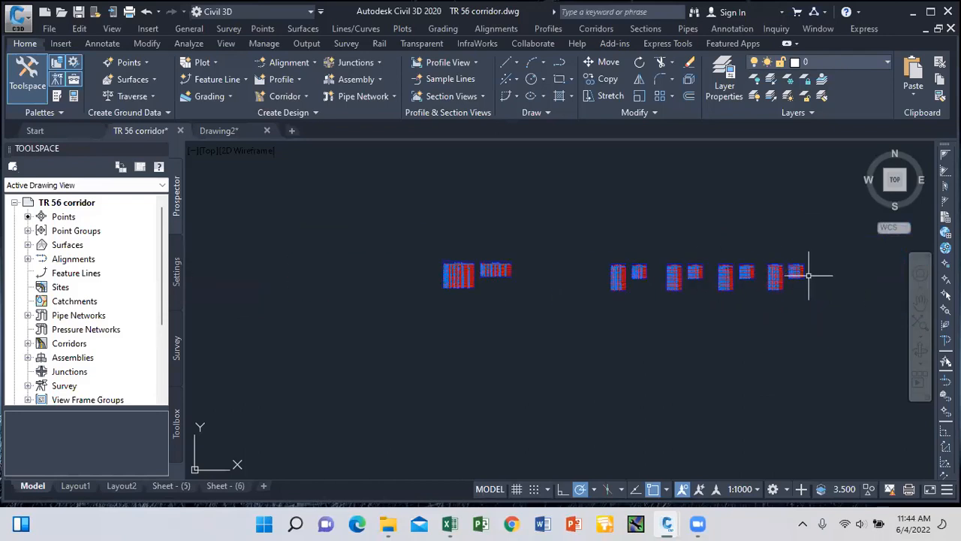
scroll(781, 271, up, 3)
scroll(481, 235, down, 4)
scroll(489, 244, down, 3)
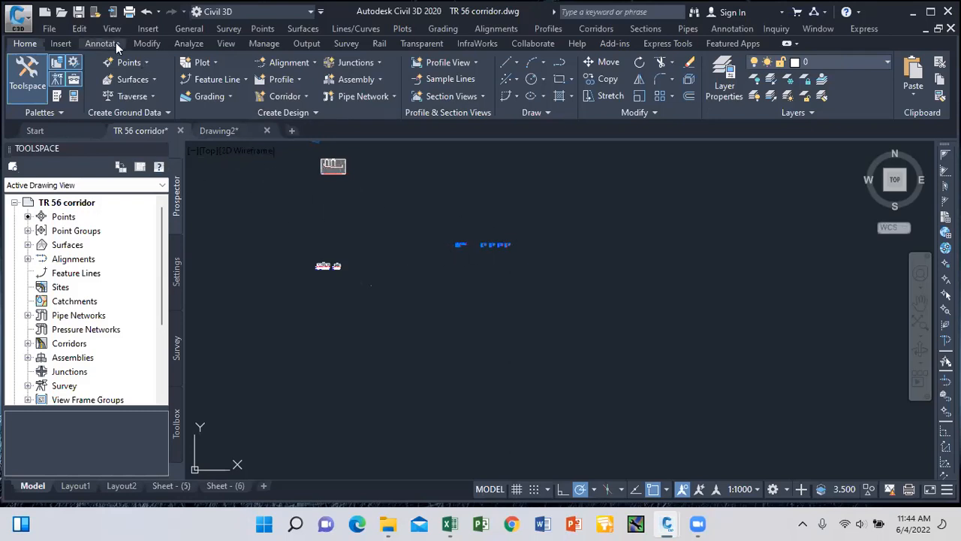
Save the drawing with Save As to the Desktop as TR 56 XNS.
click(27, 29)
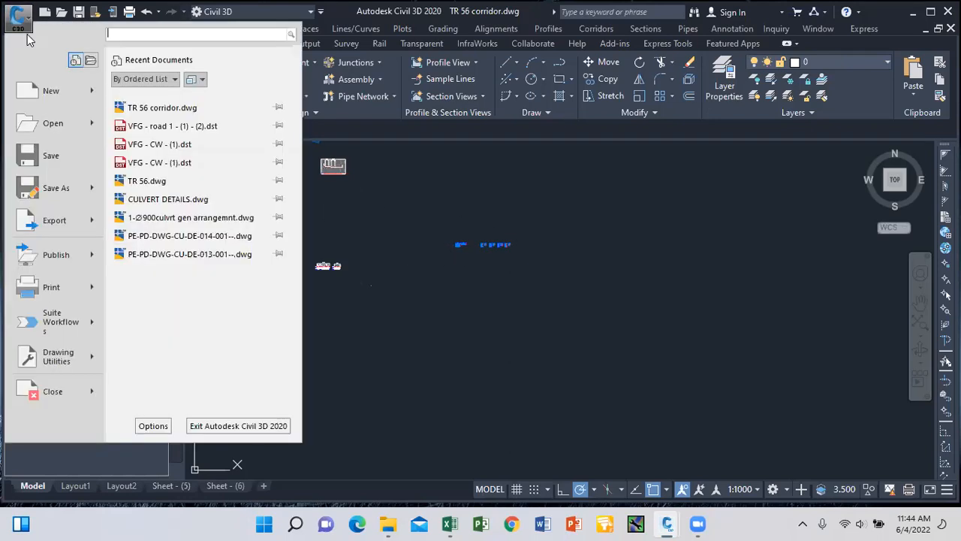
click(64, 188)
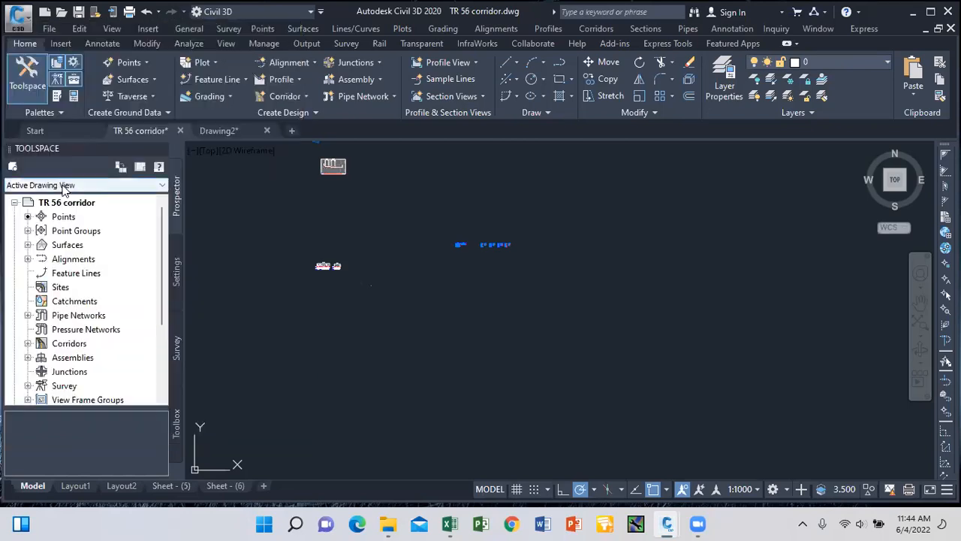
click(463, 395)
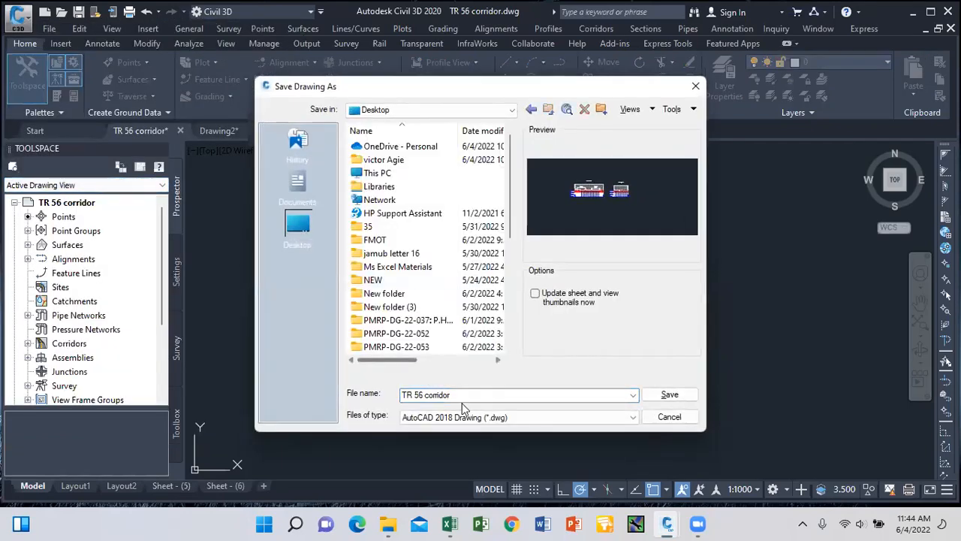
double_click(462, 395)
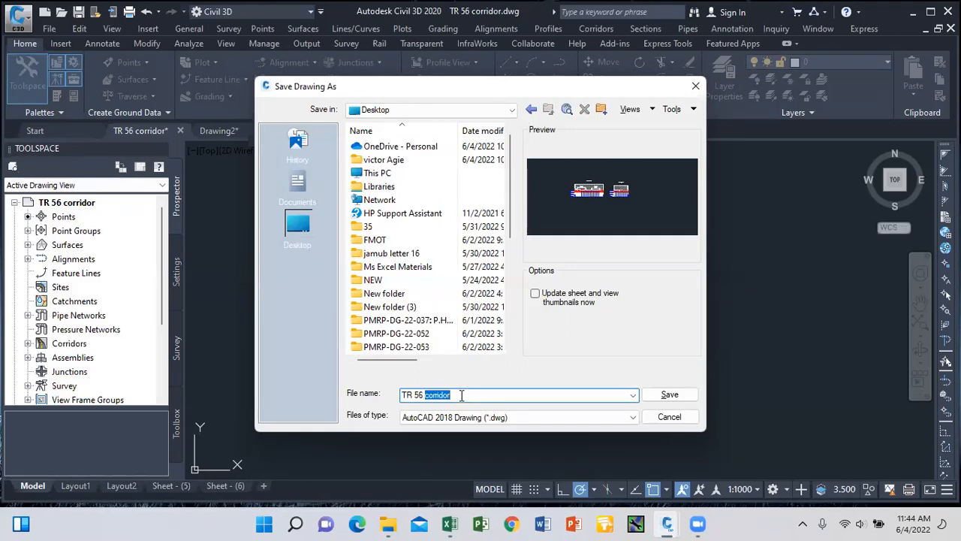
text(xns)
key(BackSpace)
key(BackSpace)
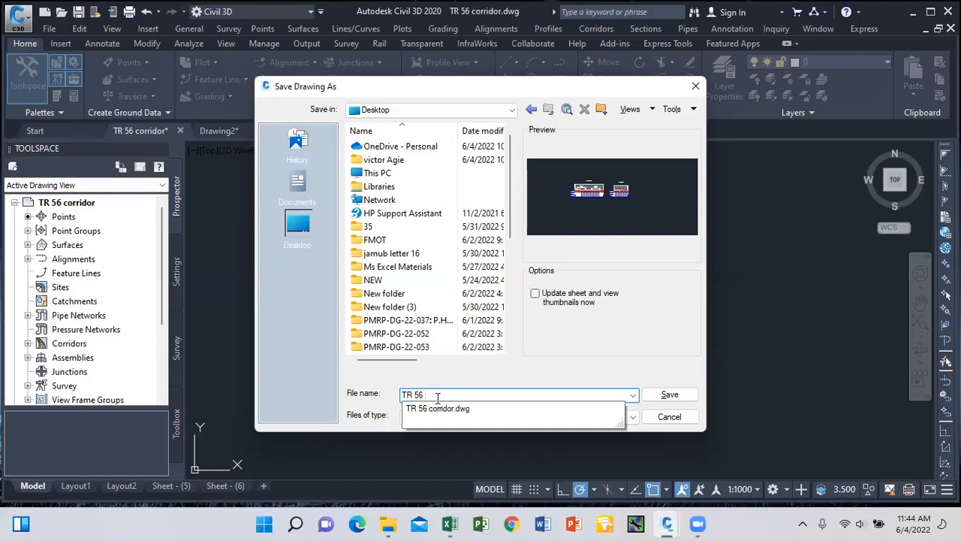
text(XNS)
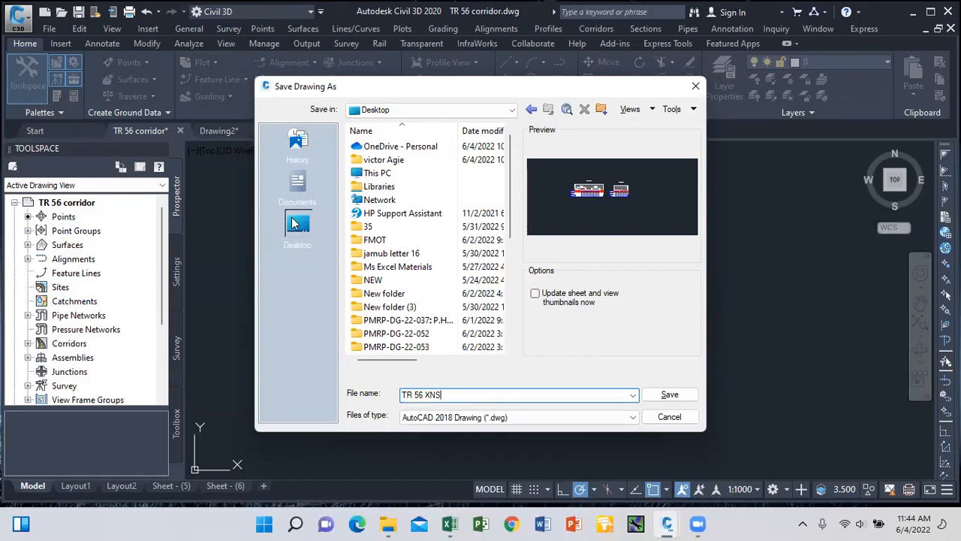
click(669, 395)
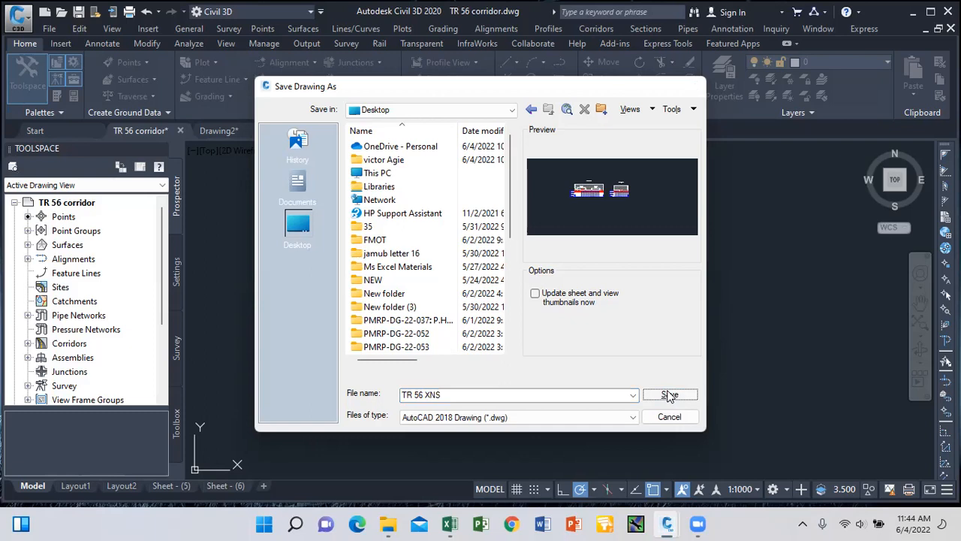
Start a single section view and advance through the wizard to the data band settings.
click(646, 29)
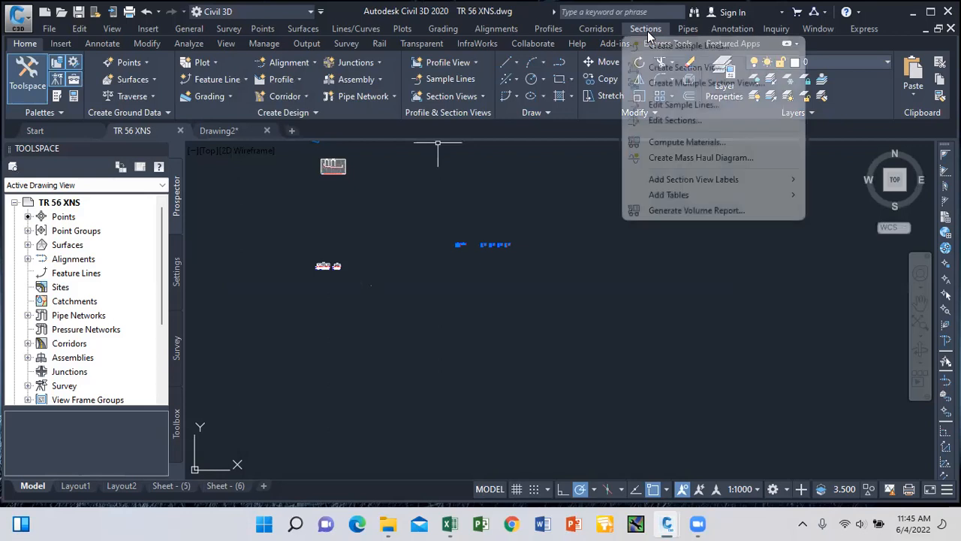
click(675, 68)
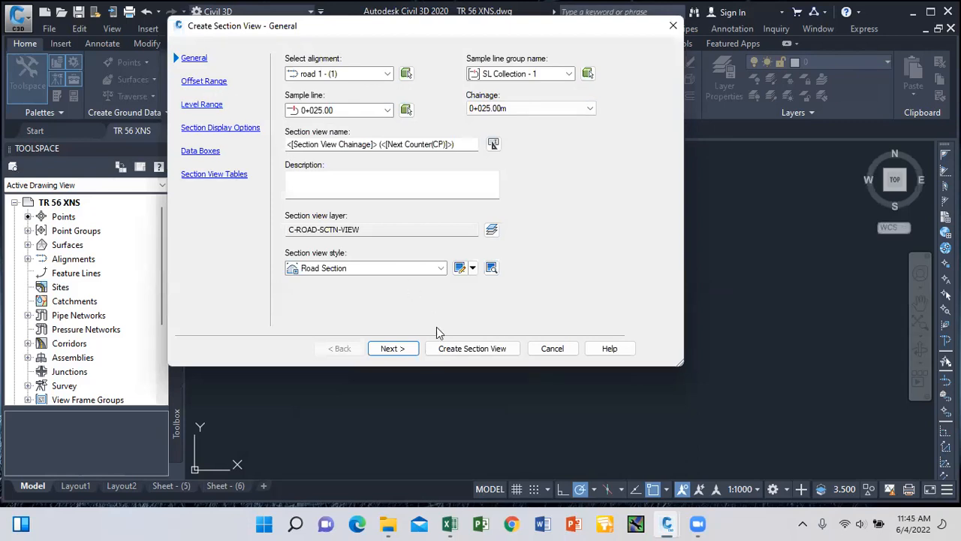
click(392, 348)
click(392, 349)
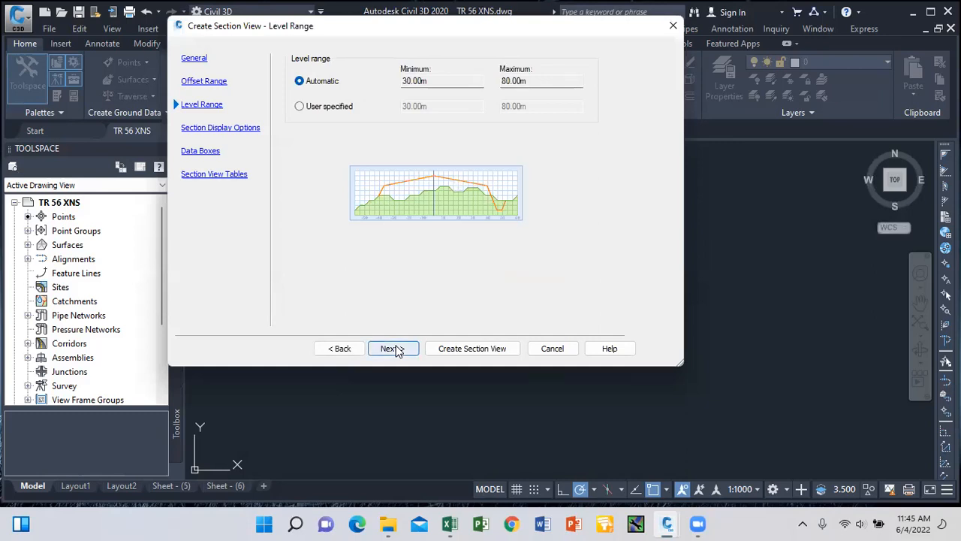
click(392, 349)
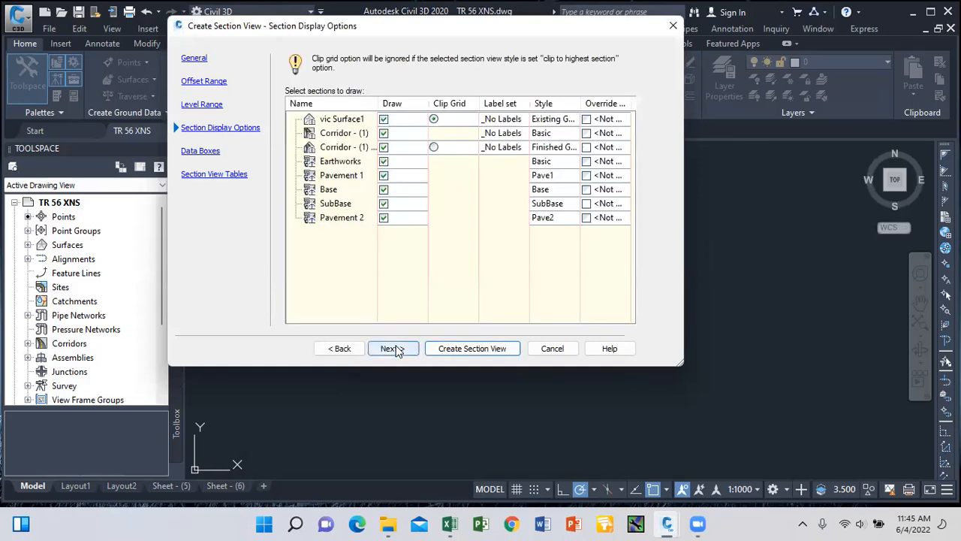
click(392, 348)
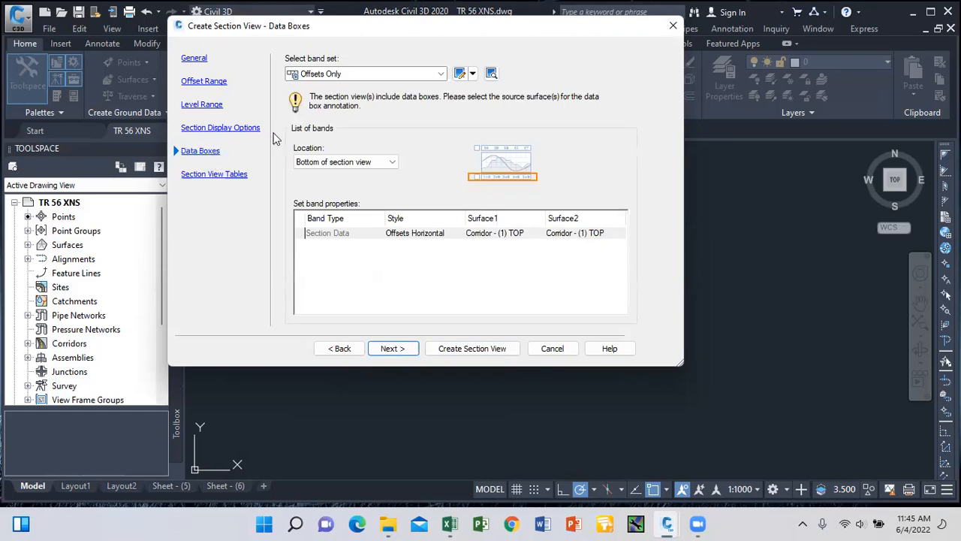
Use the Major Stations Offset and Elevations band set, with EG Elevations on vic Surface1.
click(440, 75)
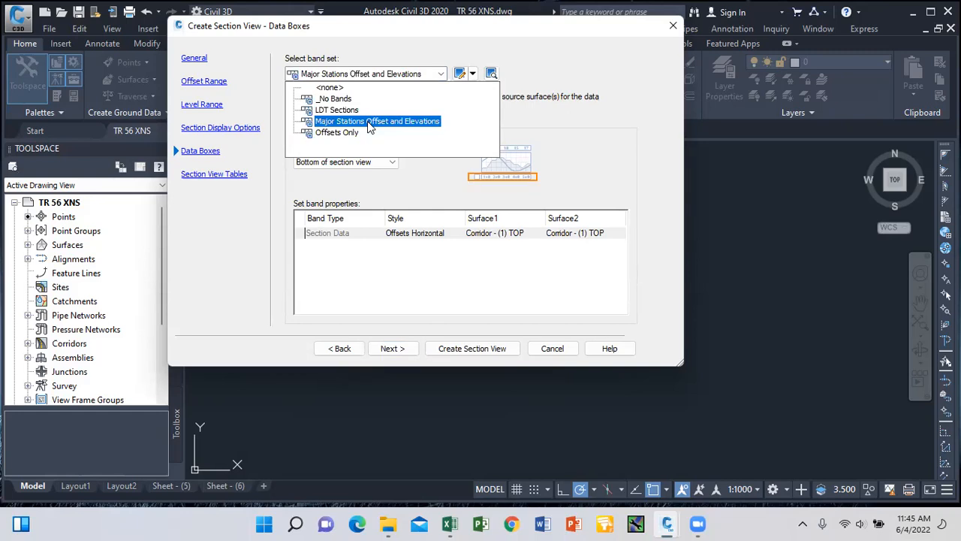
click(368, 123)
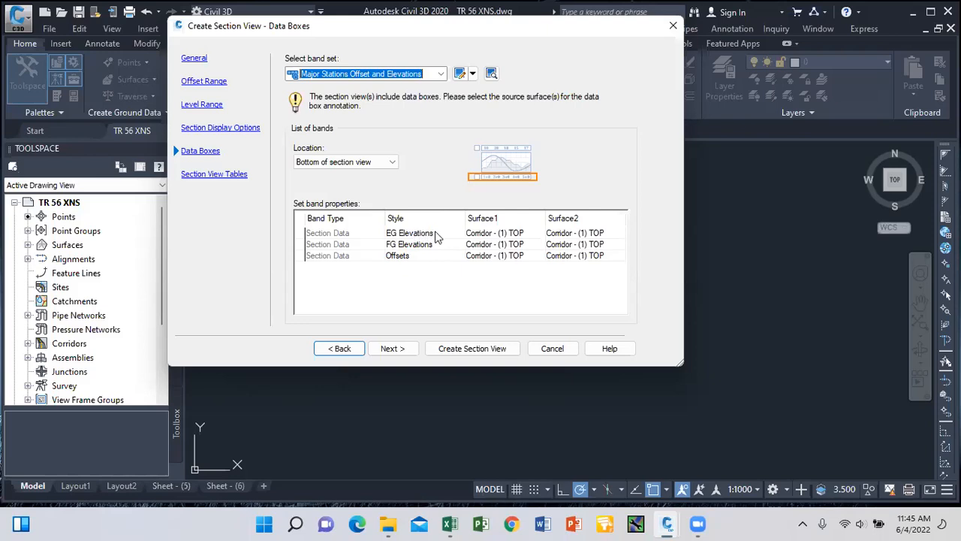
click(518, 237)
click(518, 237)
click(511, 258)
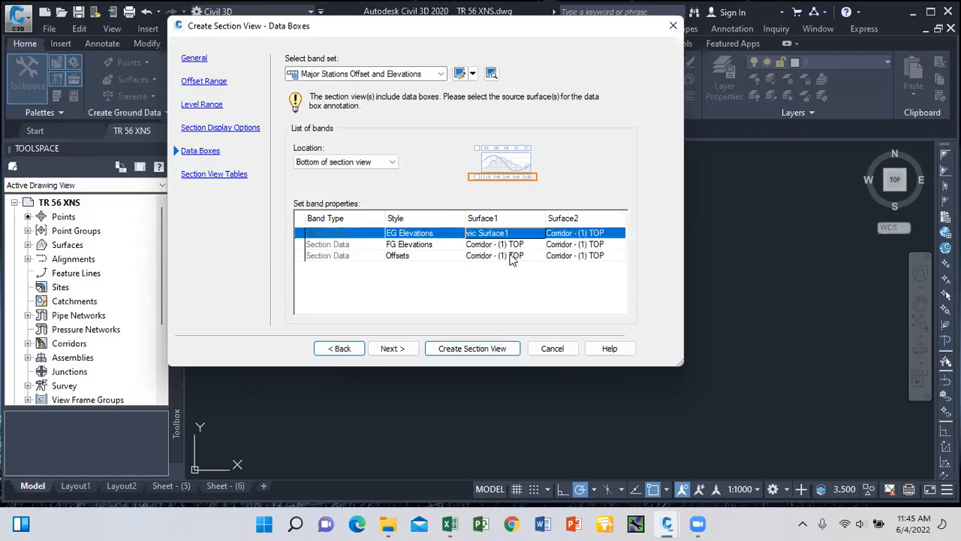
click(578, 234)
click(579, 260)
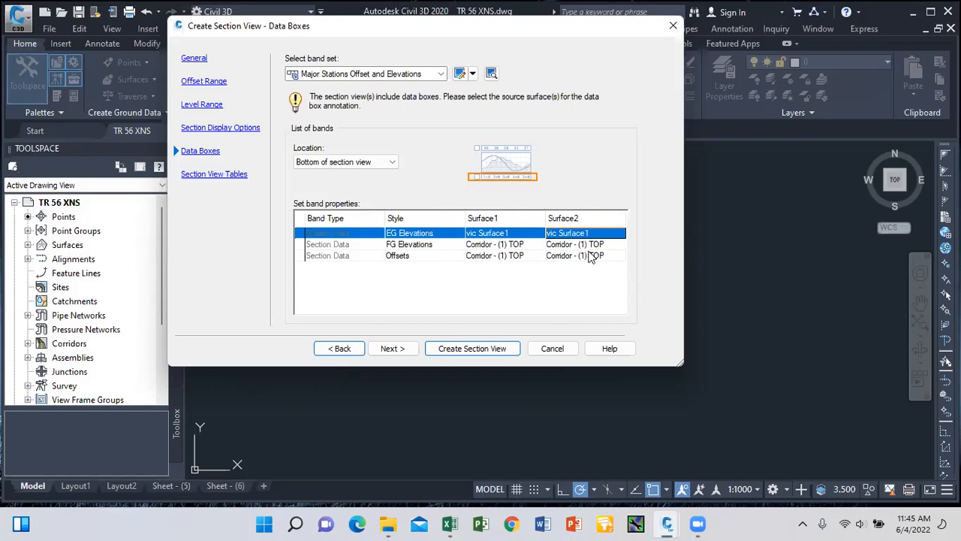
Add a Basic total volume table and create the section view.
click(213, 177)
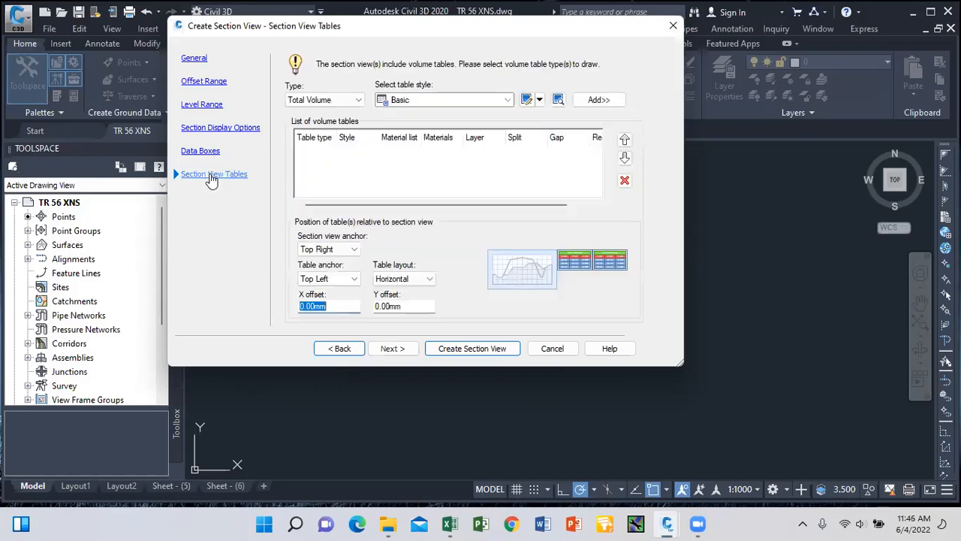
click(593, 99)
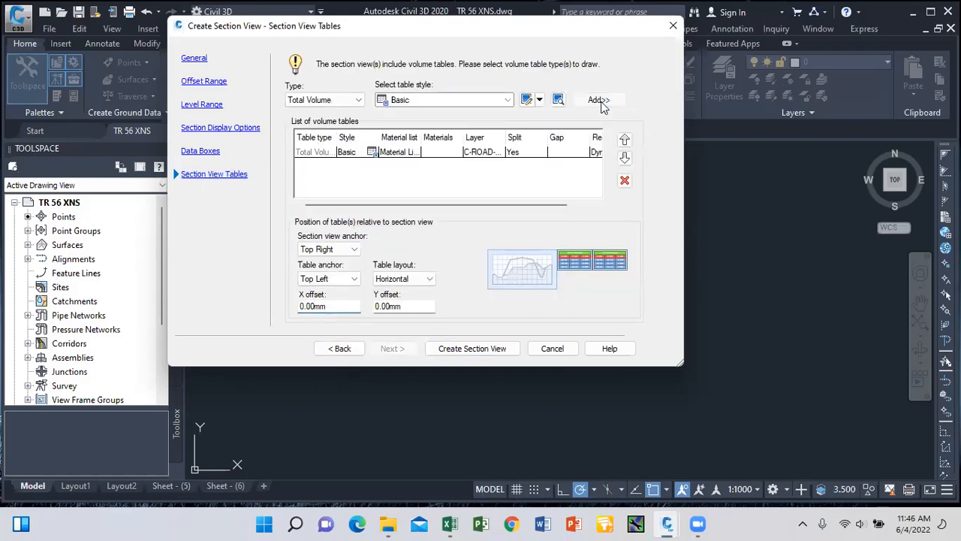
click(473, 349)
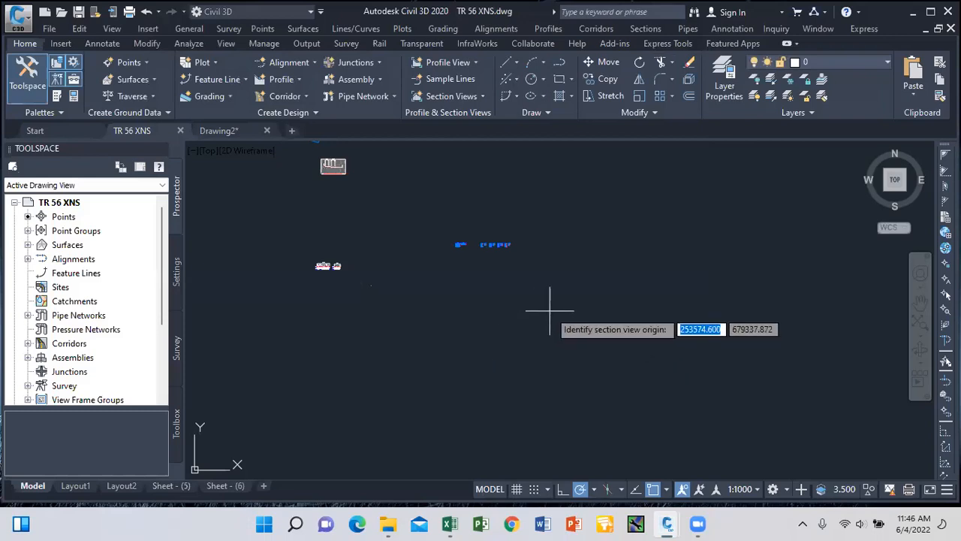
Place the section view origin in empty space in the drawing.
click(550, 310)
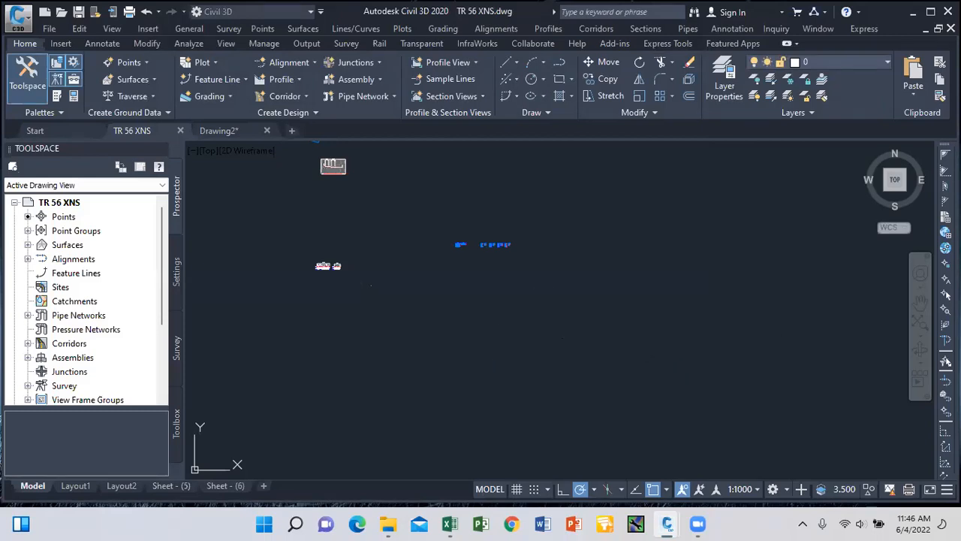
scroll(551, 310, up, 12)
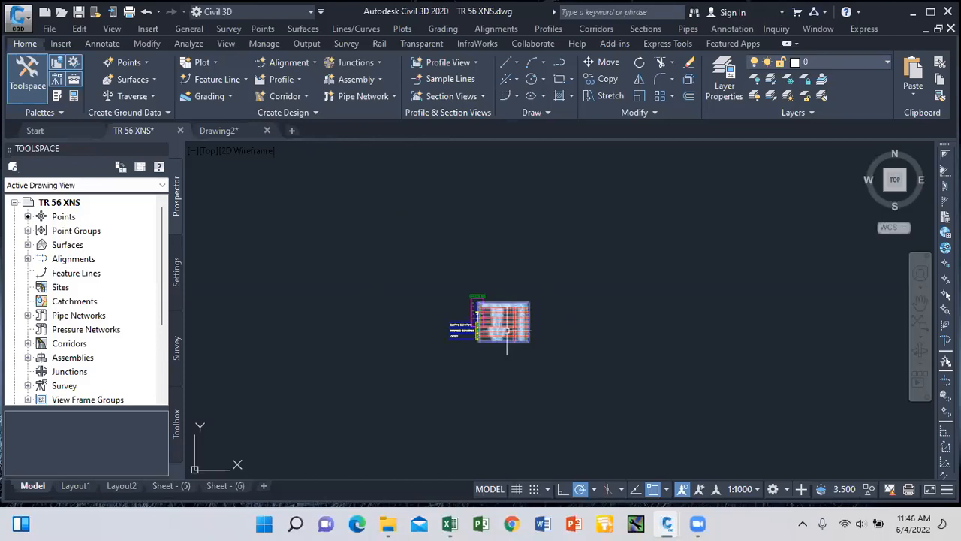
scroll(440, 293, up, 5)
scroll(443, 286, down, 7)
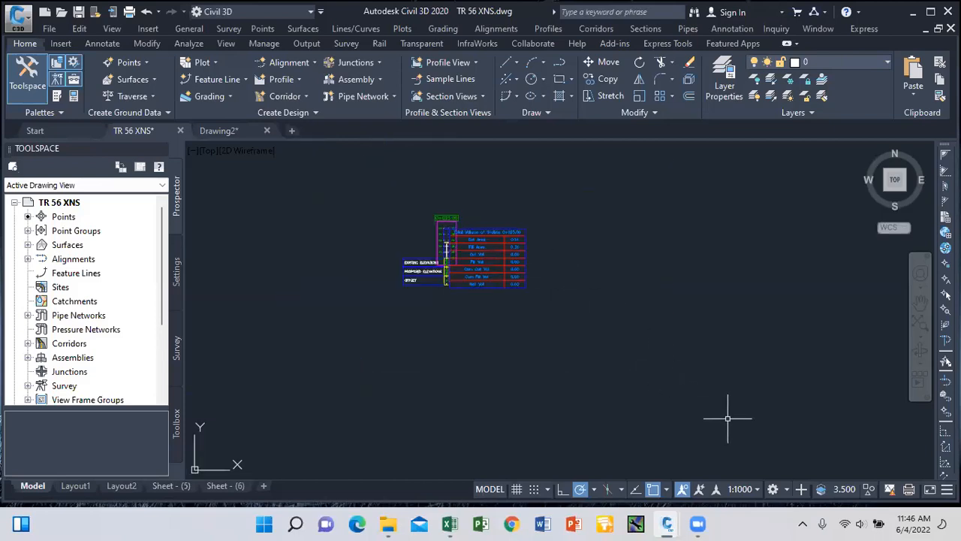
Set the drawing's annotation scale to 1:200.
click(752, 488)
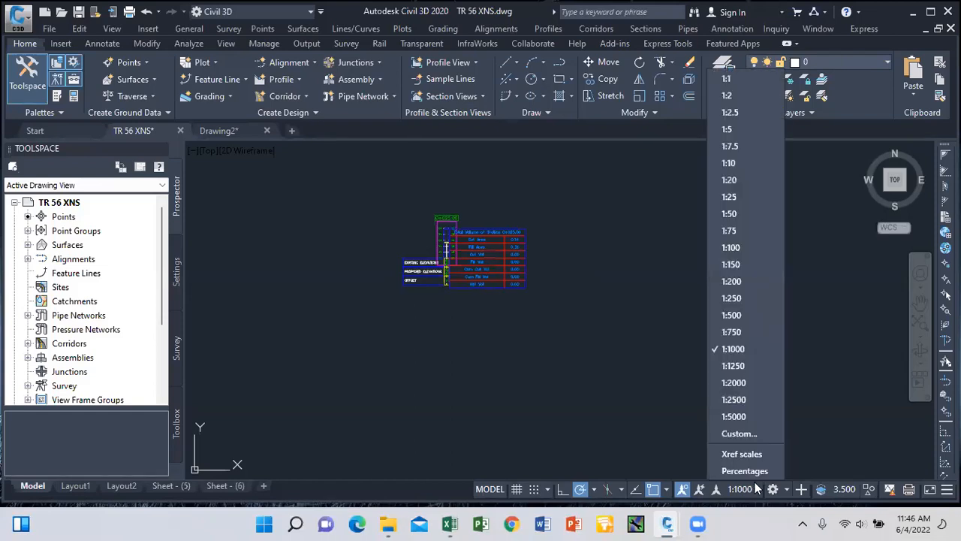
click(748, 284)
scroll(449, 252, up, 10)
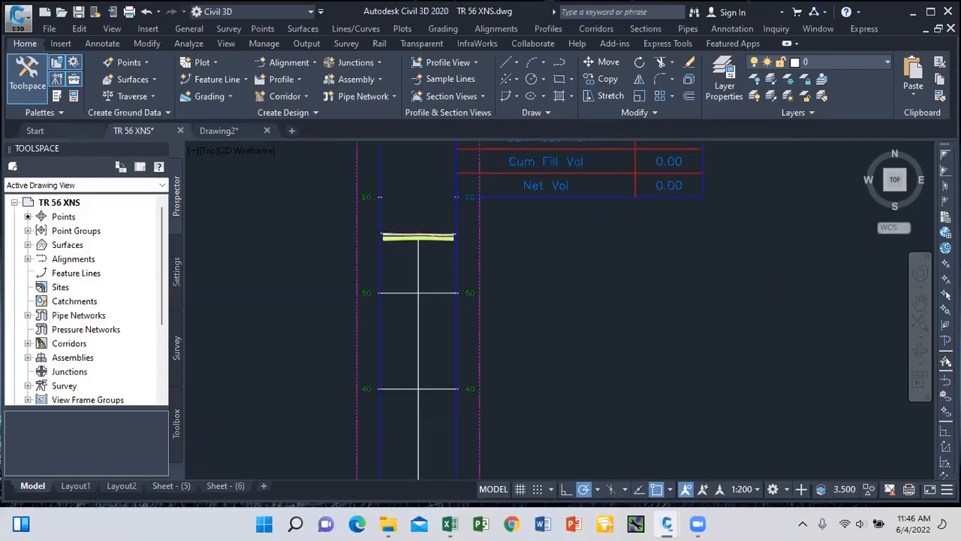
scroll(470, 263, down, 6)
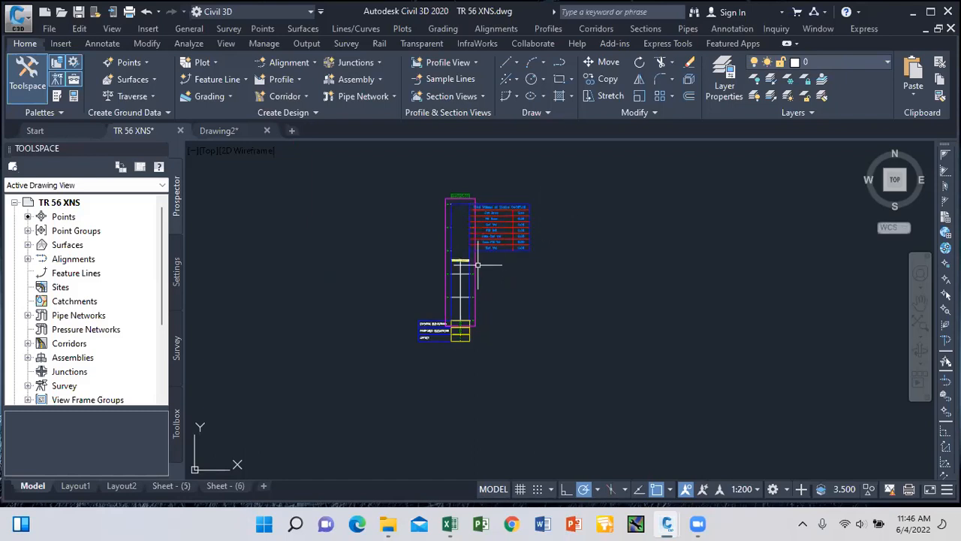
mouse_move(473, 271)
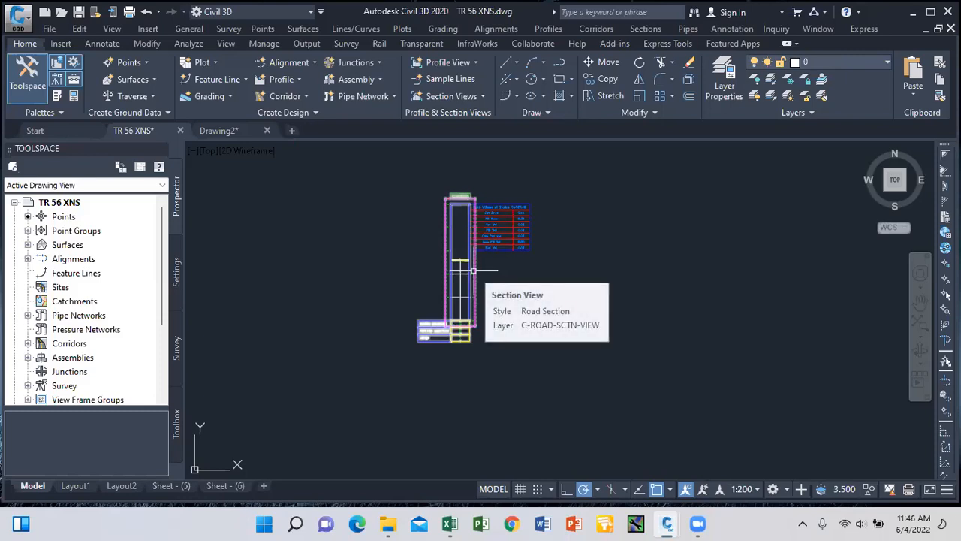
Select the new section view and open its Road Section style for editing.
click(473, 270)
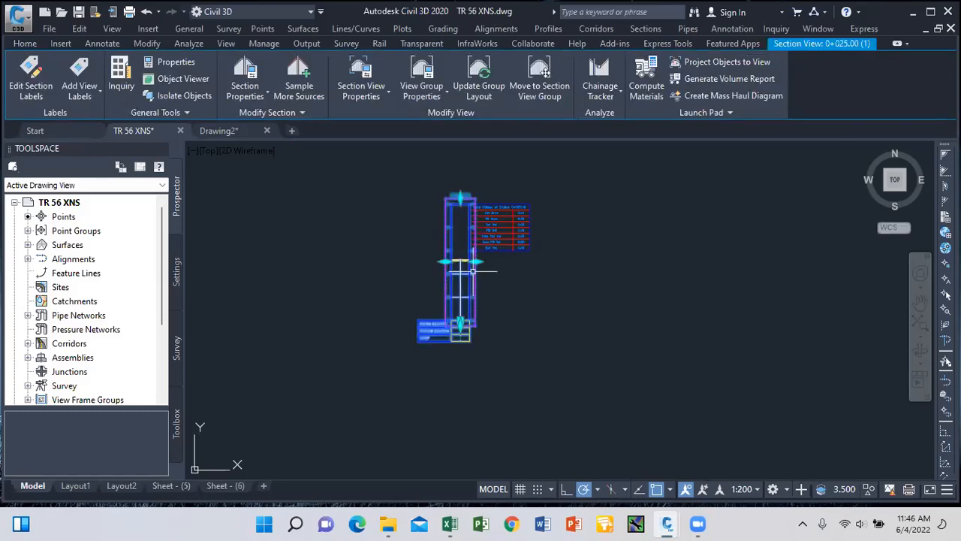
mouse_move(473, 270)
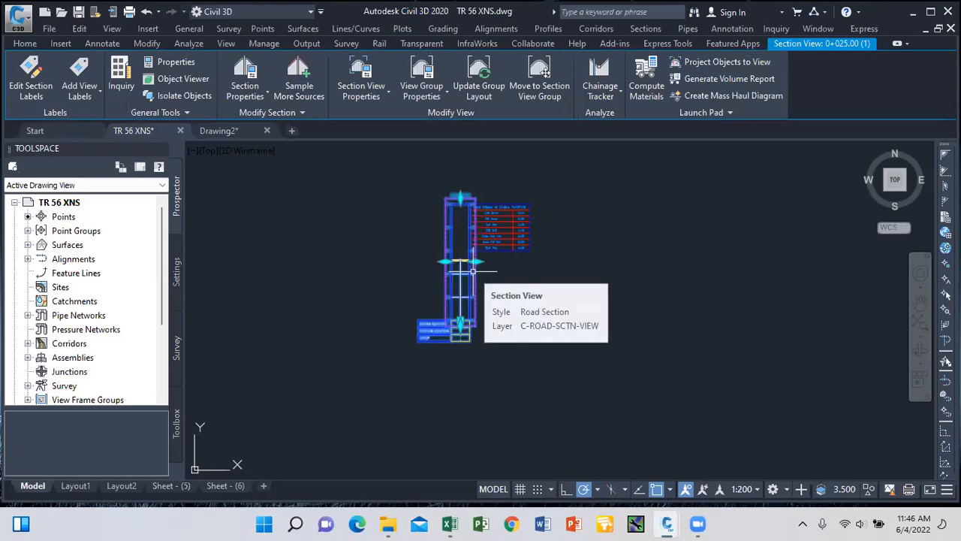
click(385, 95)
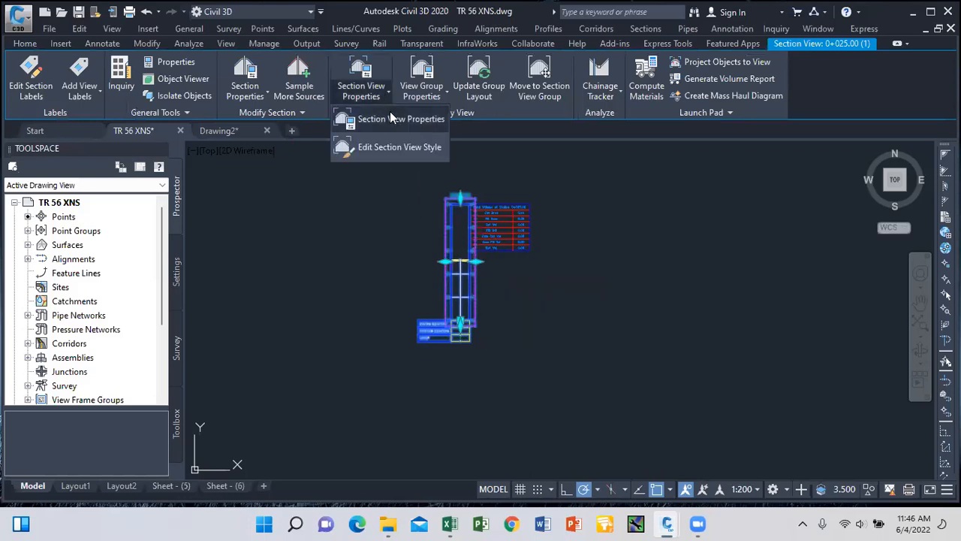
click(399, 147)
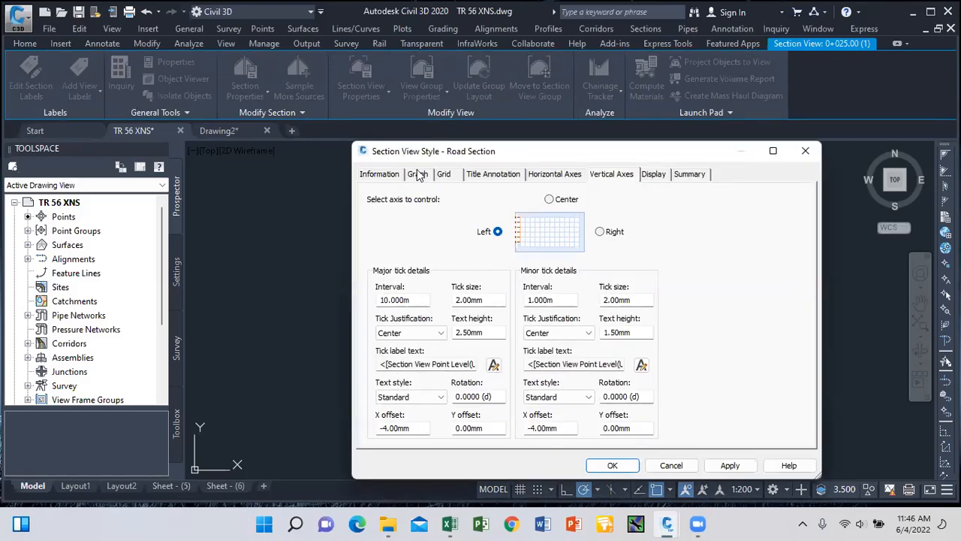
click(416, 179)
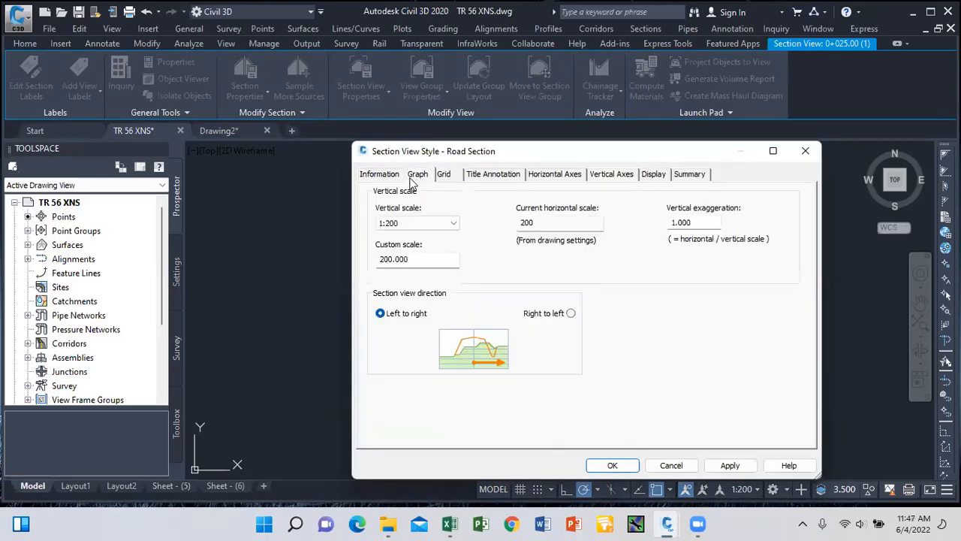
click(381, 177)
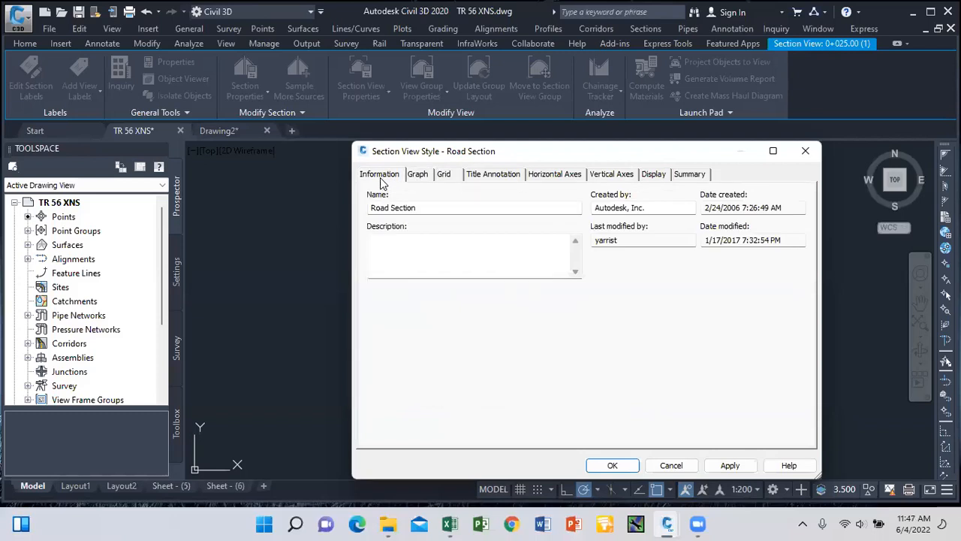
click(417, 176)
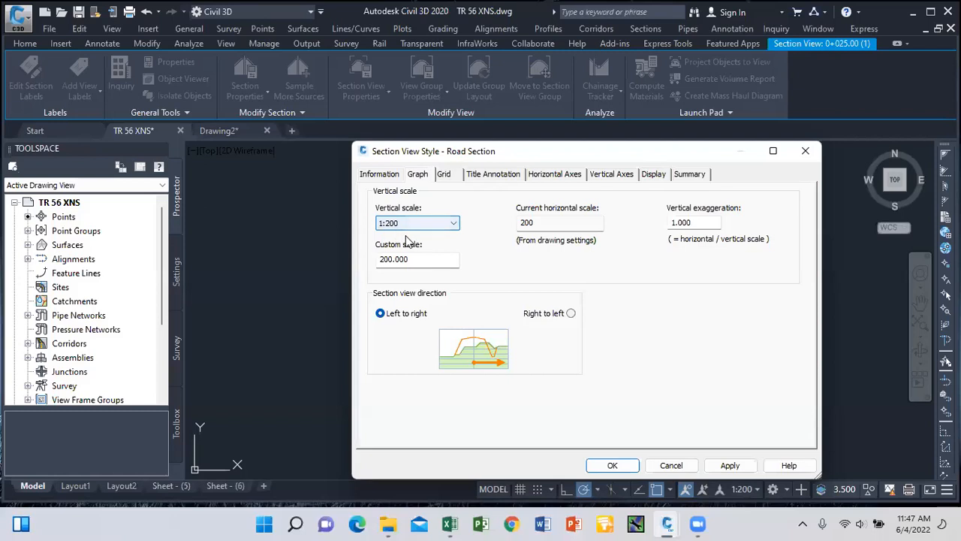
Set the grid padding above maximum level to 0.
click(445, 177)
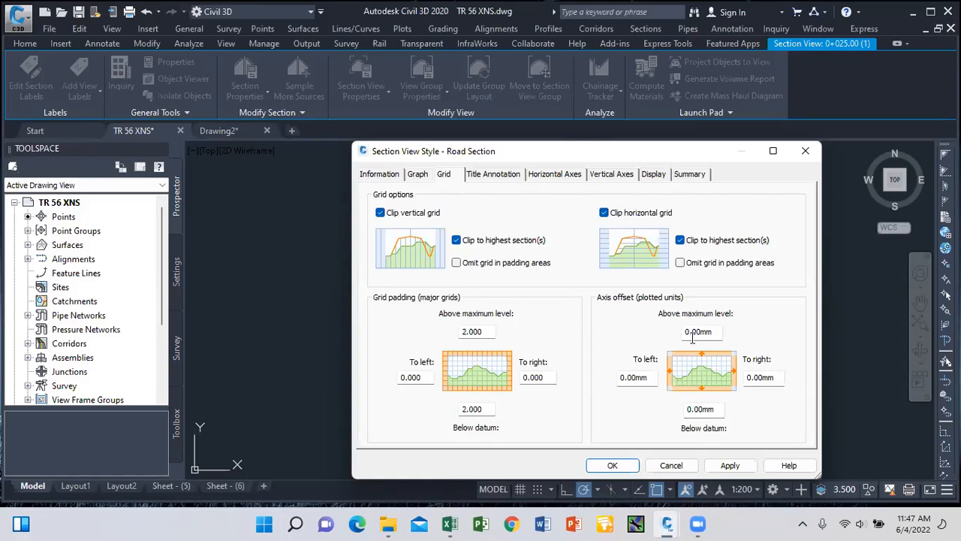
click(486, 331)
text(0)
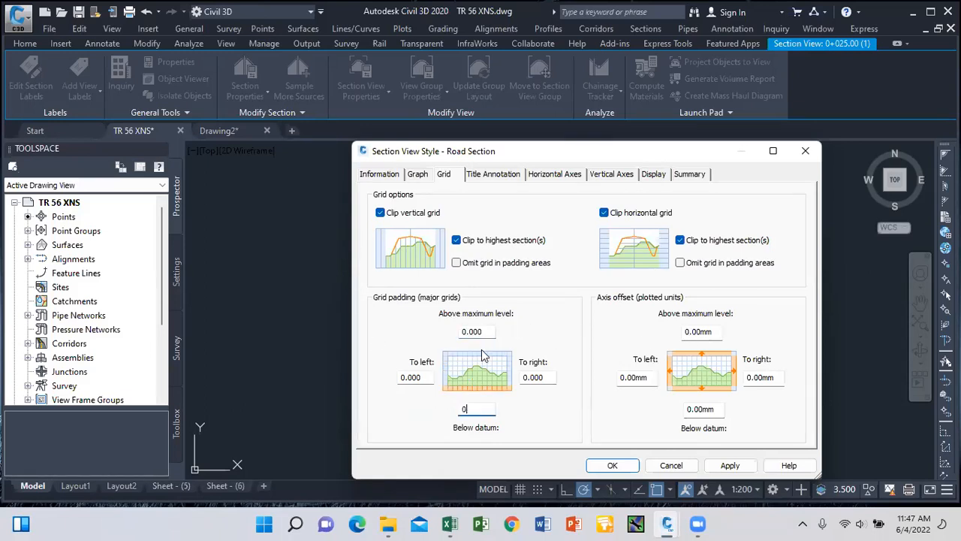
Set the graph title text height to 3.50 mm and make the axis title Y offset positive 2.
click(485, 178)
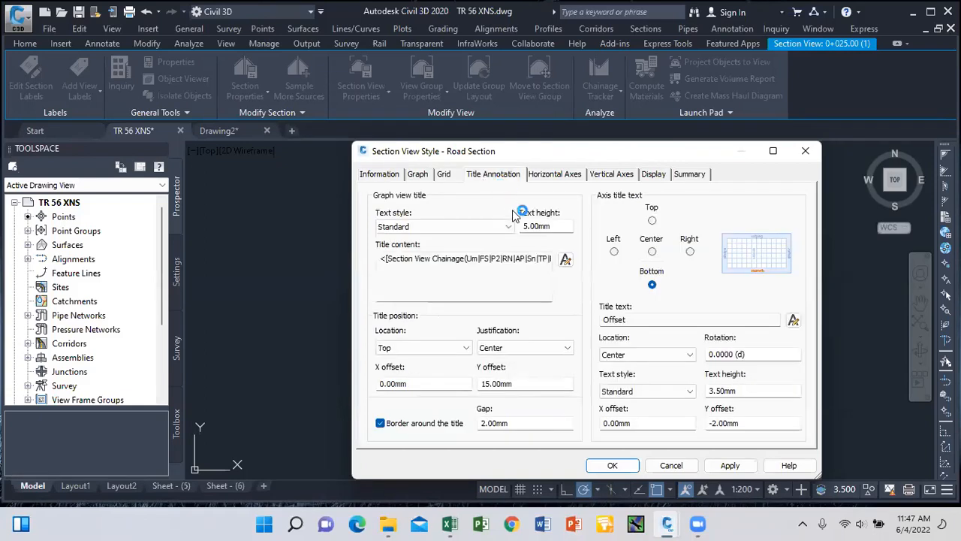
click(562, 227)
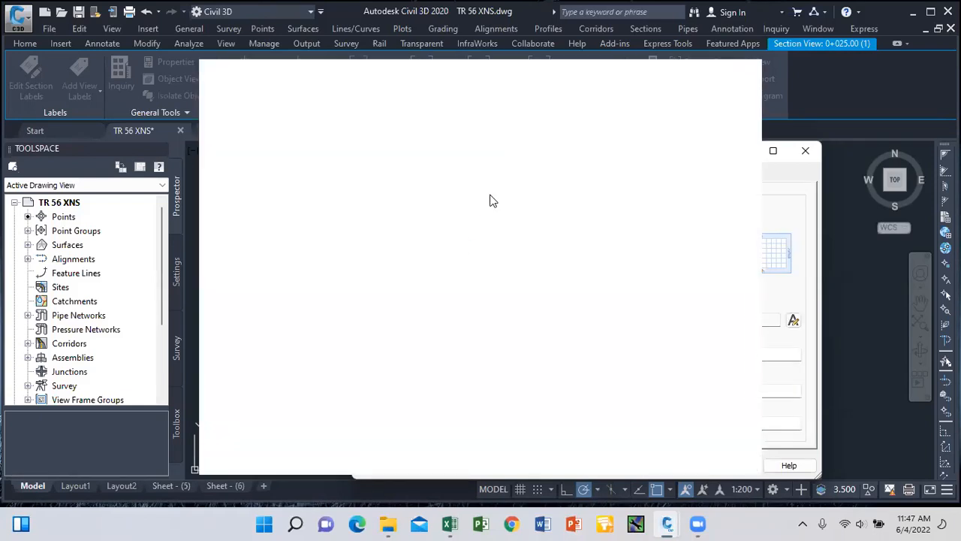
click(337, 315)
click(190, 12)
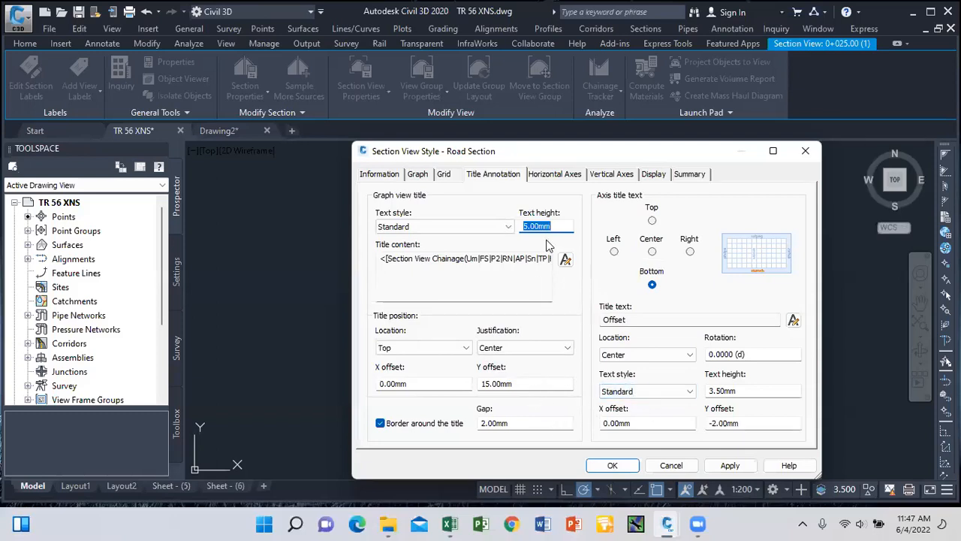
text(3.5)
click(715, 424)
key(BackSpace)
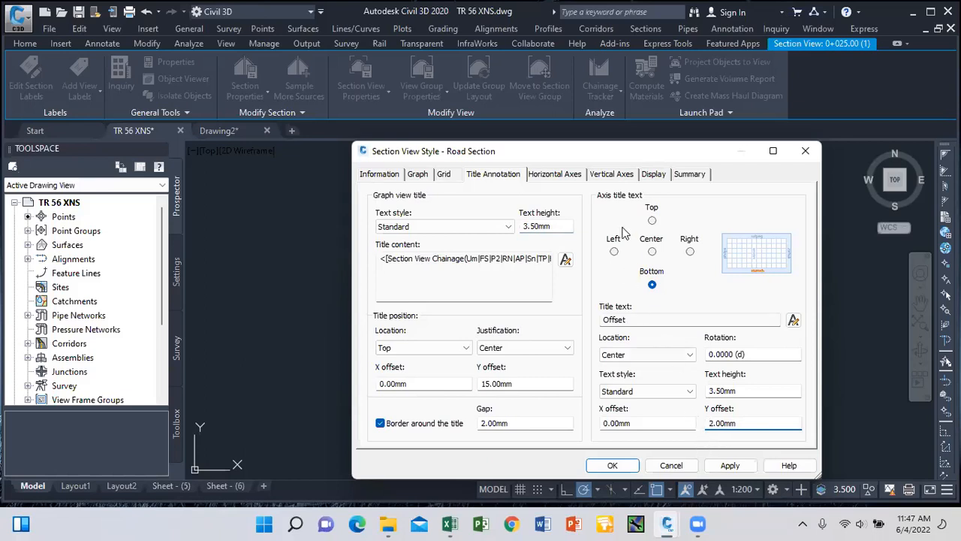
Set horizontal axis major ticks to 2 and minor ticks to 1.
click(555, 179)
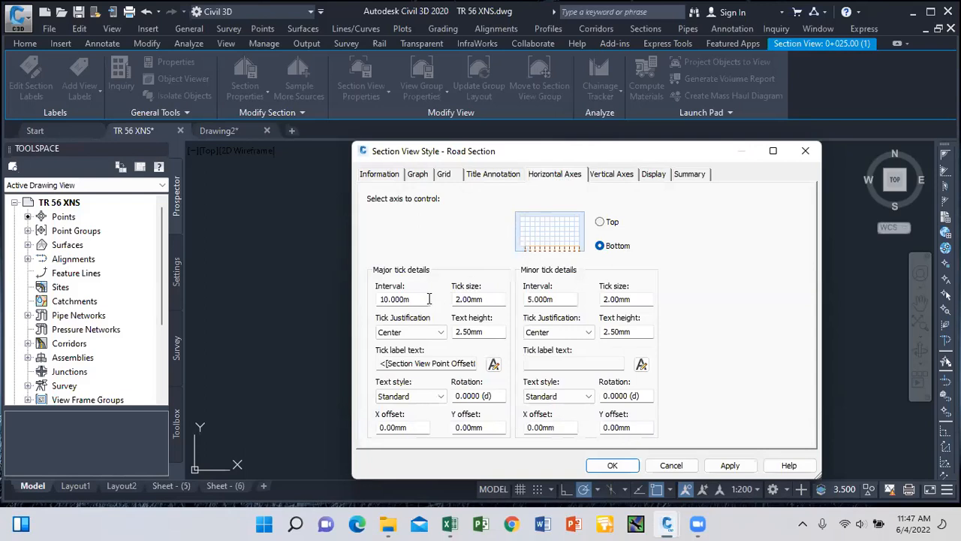
drag(429, 299, 322, 311)
text(2)
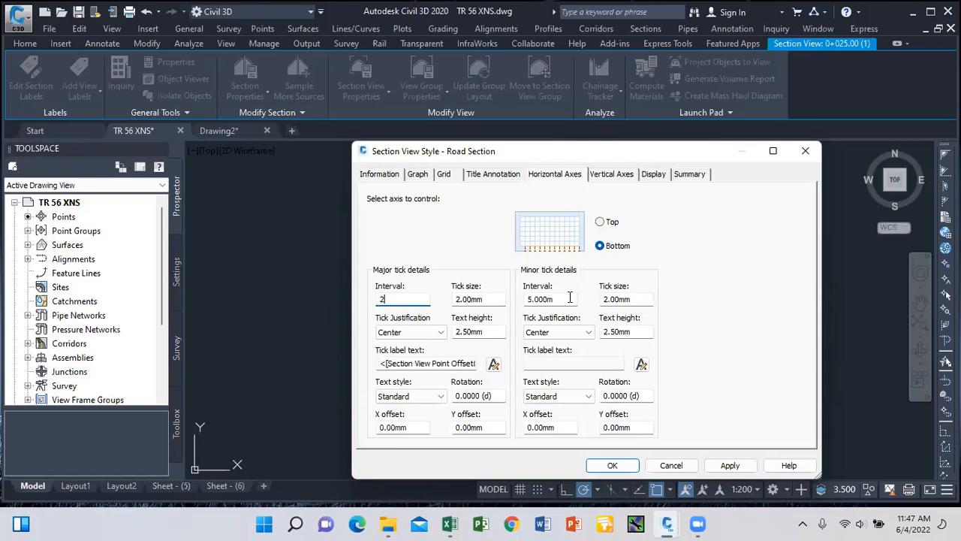
drag(570, 299, 450, 309)
text(1)
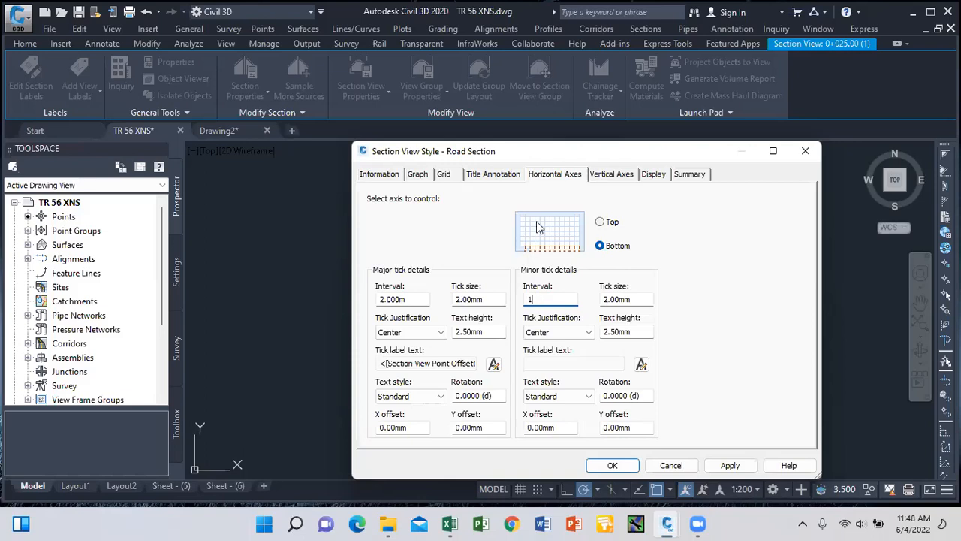
Change the vertical axis major tick interval from 10.000m to 2 and apply the style.
click(599, 174)
drag(418, 300, 325, 293)
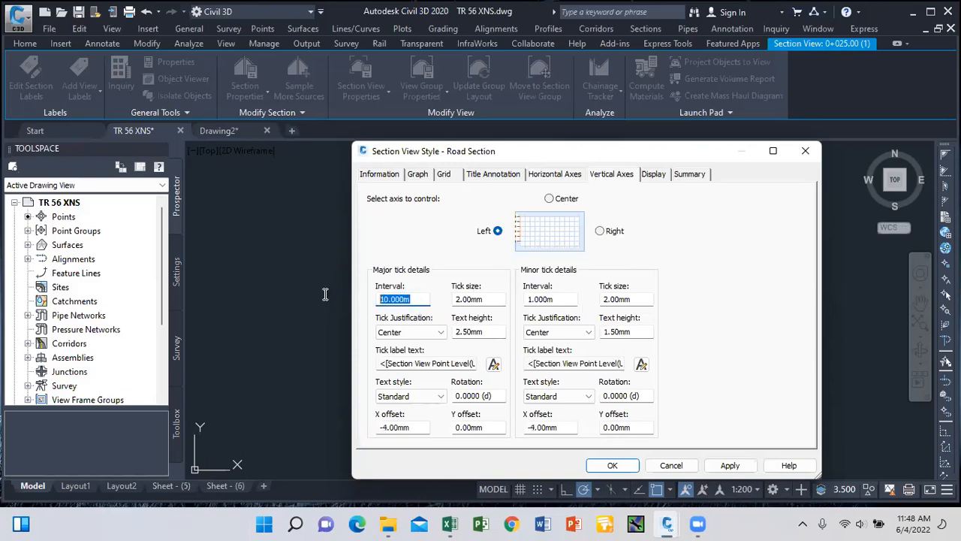
text(2)
click(724, 467)
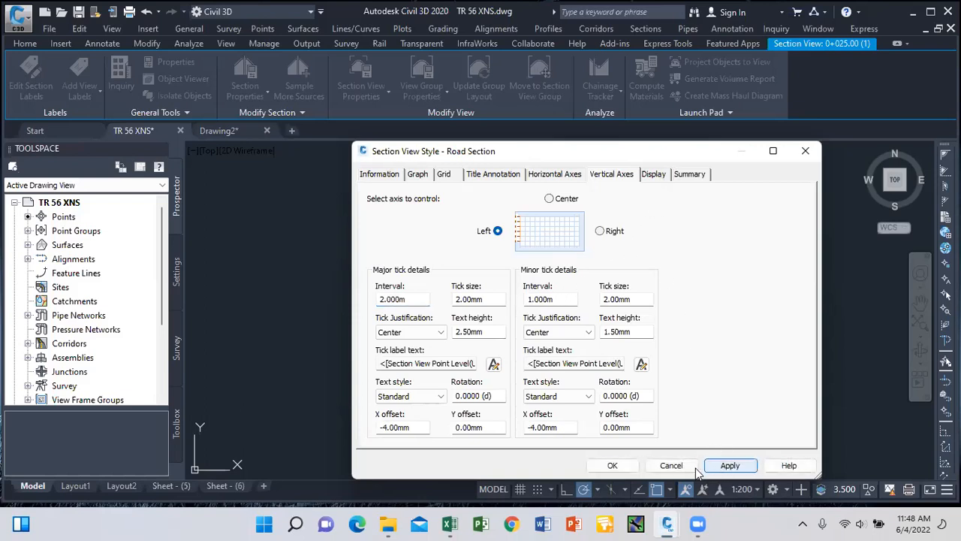
click(612, 465)
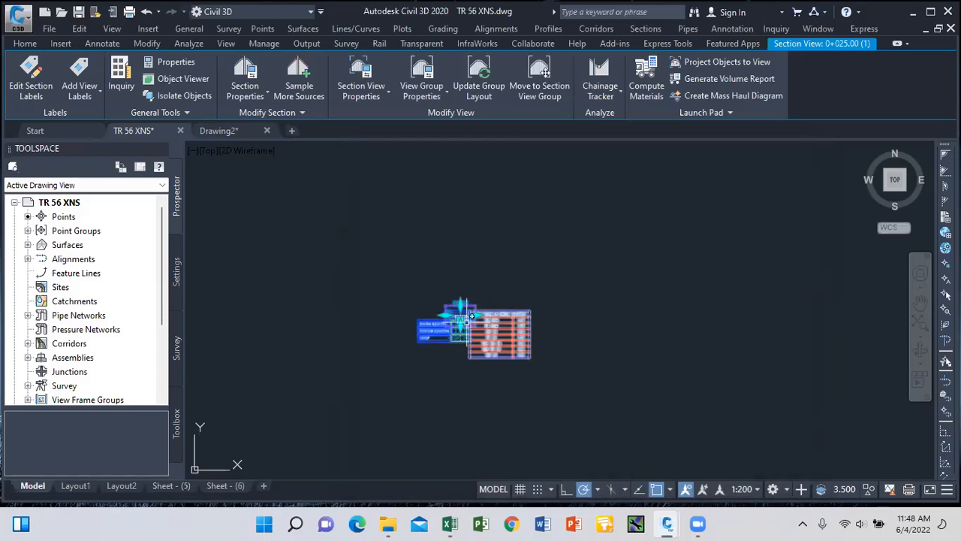
key(Escape)
scroll(459, 308, up, 5)
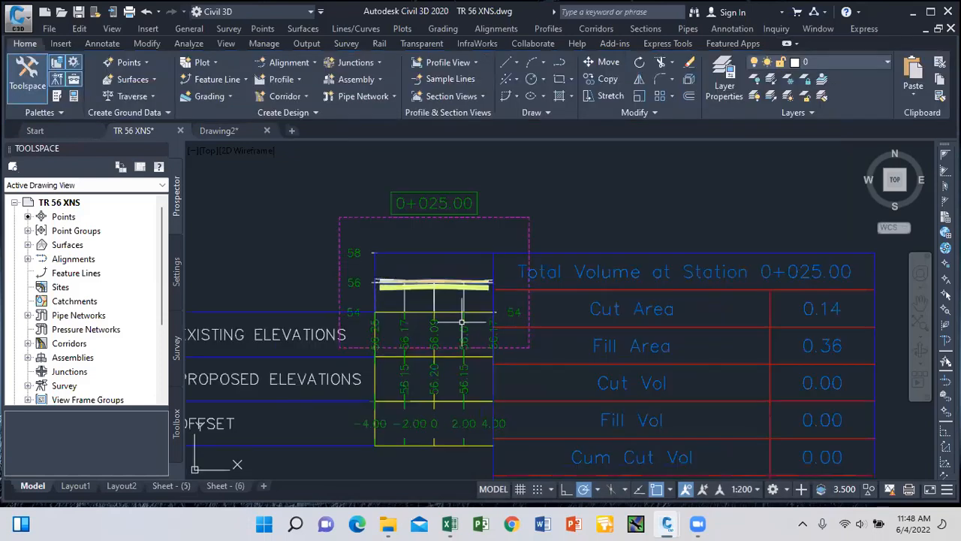
scroll(462, 364, up, 2)
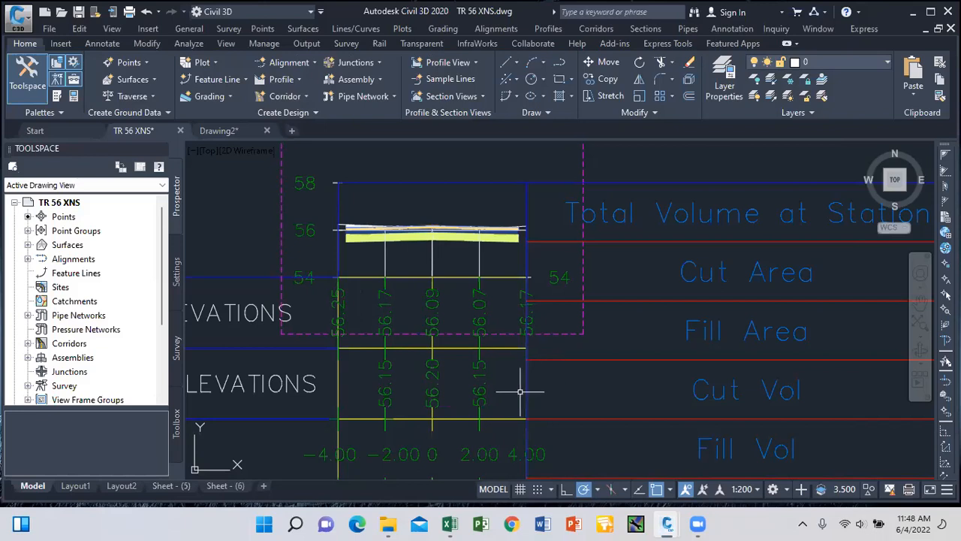
scroll(475, 319, down, 2)
scroll(475, 286, down, 5)
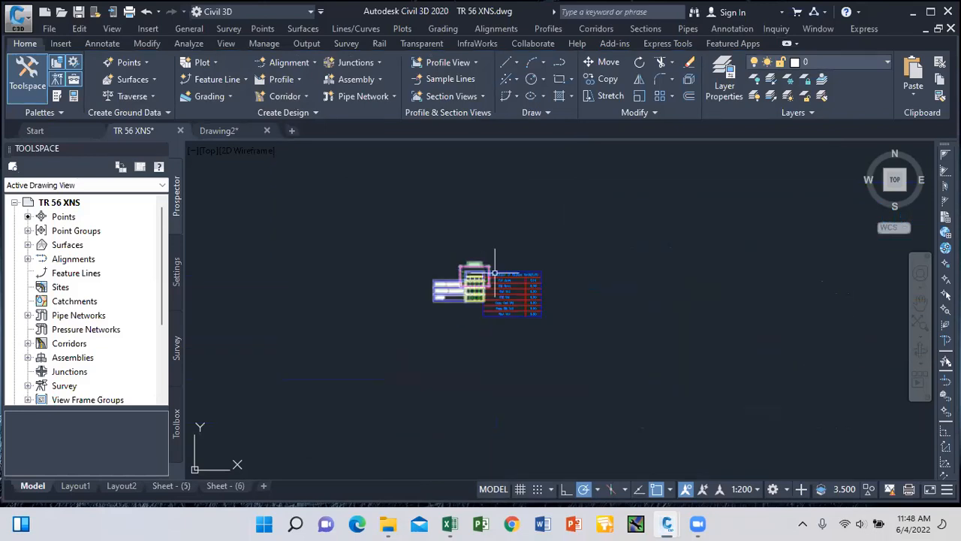
scroll(498, 278, up, 5)
scroll(499, 278, down, 5)
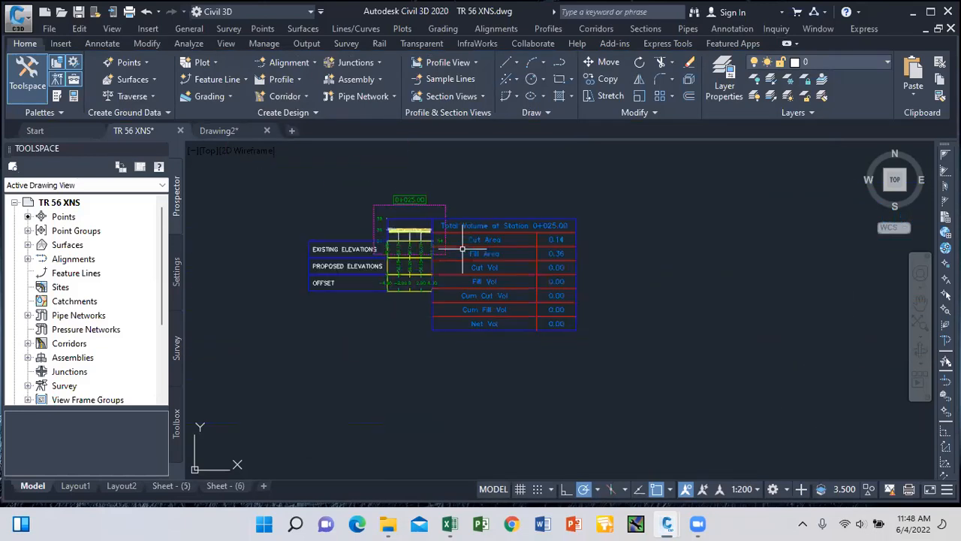
scroll(463, 218, up, 2)
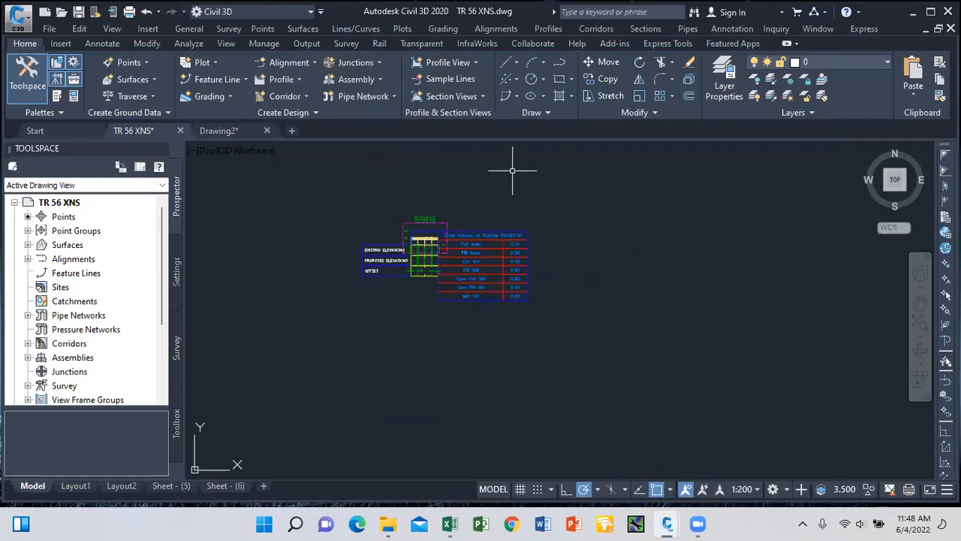
Launch Create Multiple Section Views from the Sections menu and go to Section Placement.
click(638, 28)
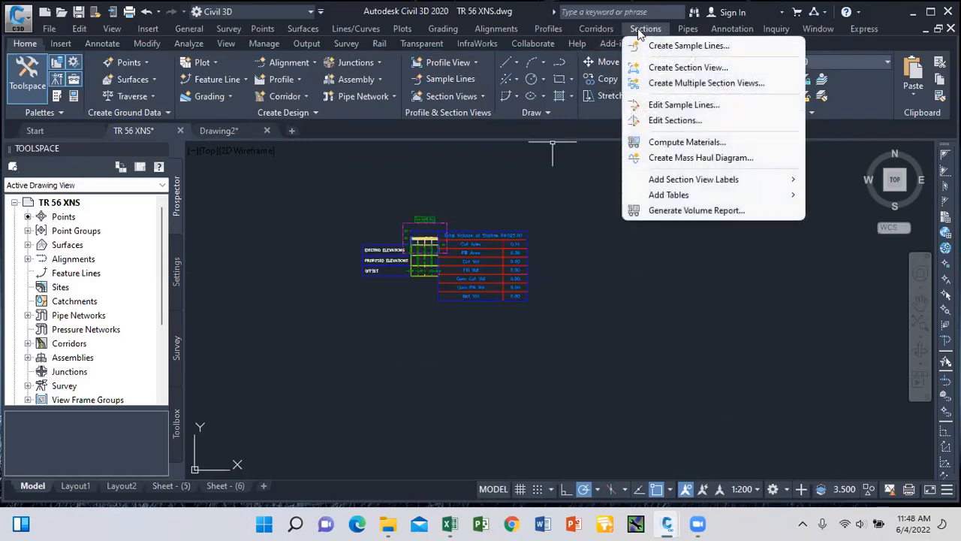
key(Escape)
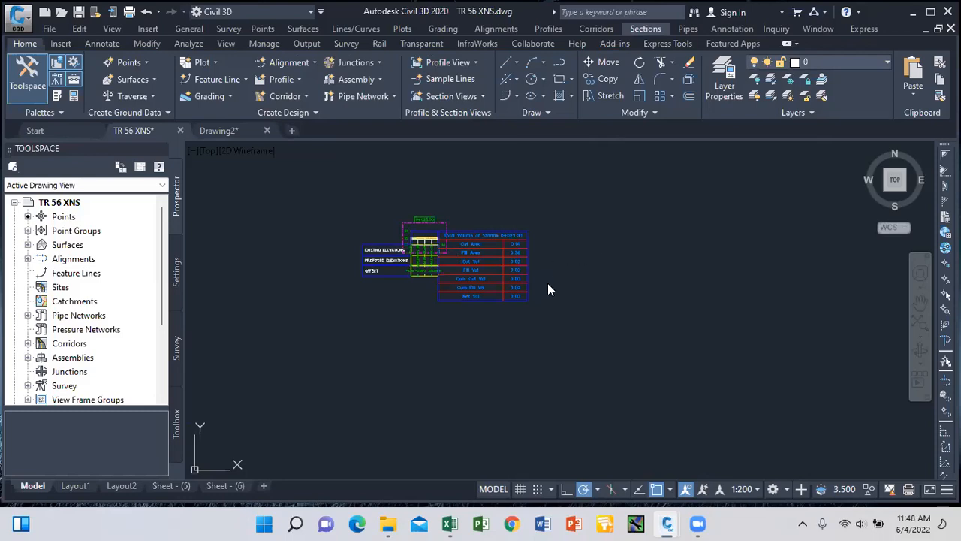
click(641, 29)
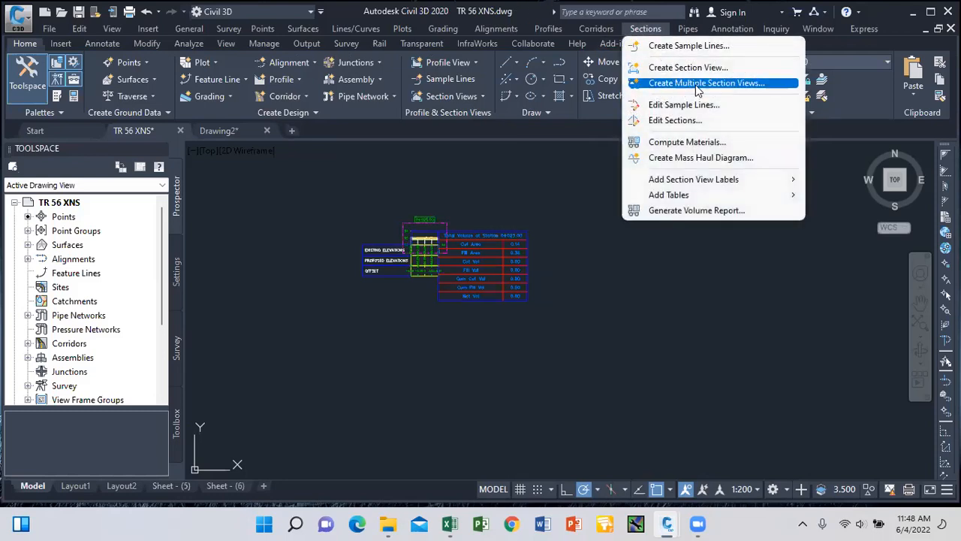
click(697, 88)
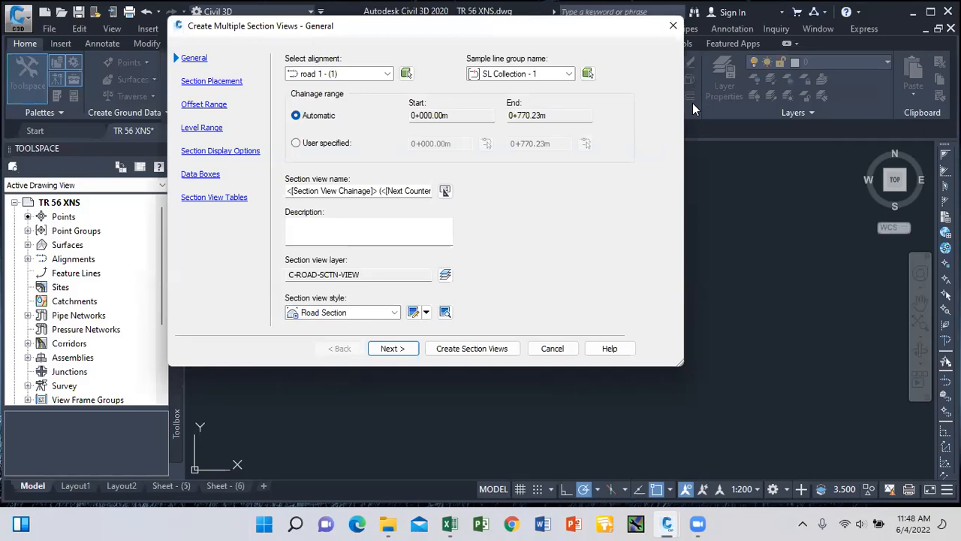
click(209, 83)
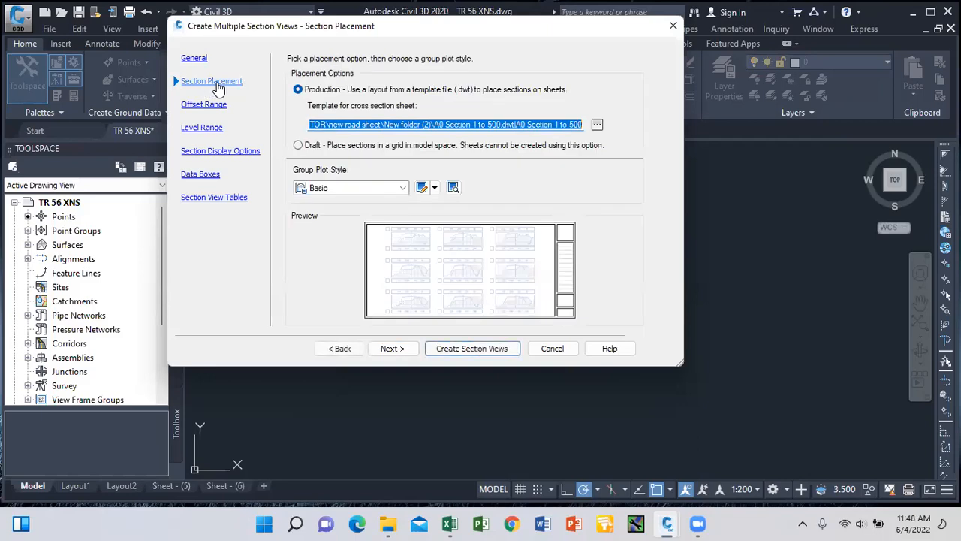
Browse for a different sheet template, navigating into the new road sheet folder.
click(597, 125)
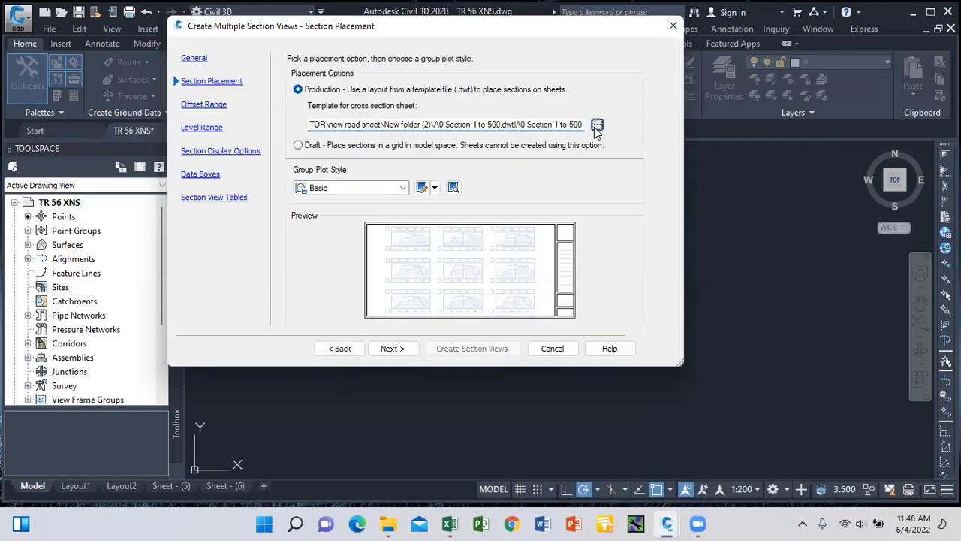
click(587, 150)
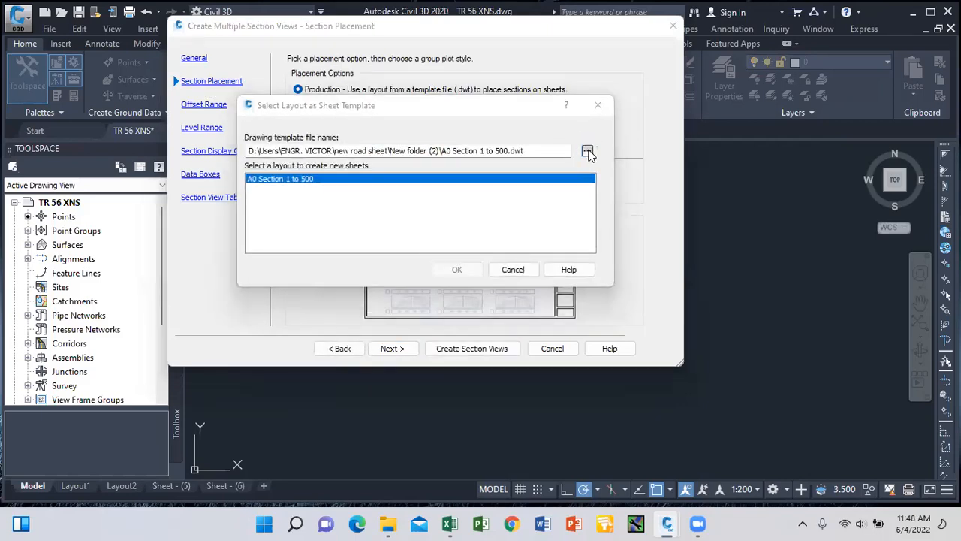
click(297, 225)
scroll(428, 229, down, 3)
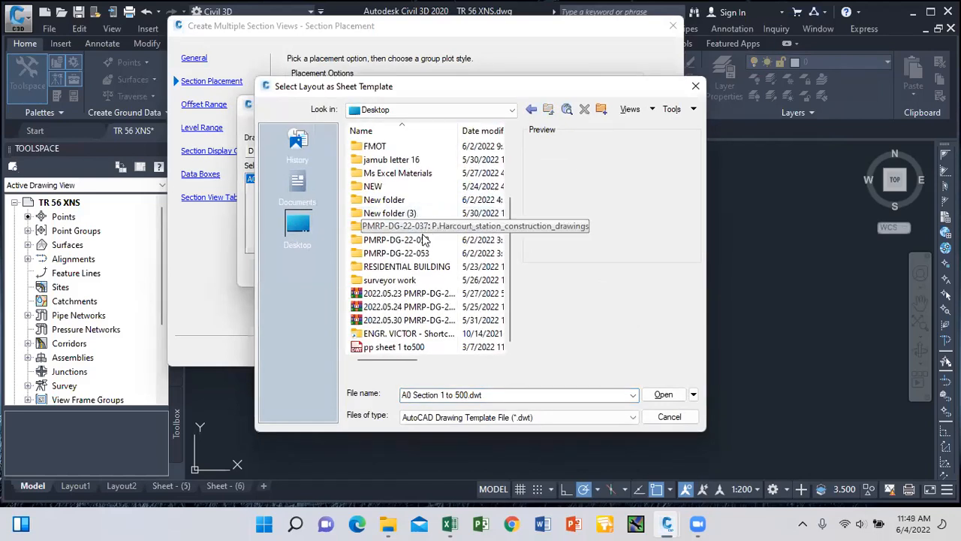
double_click(422, 337)
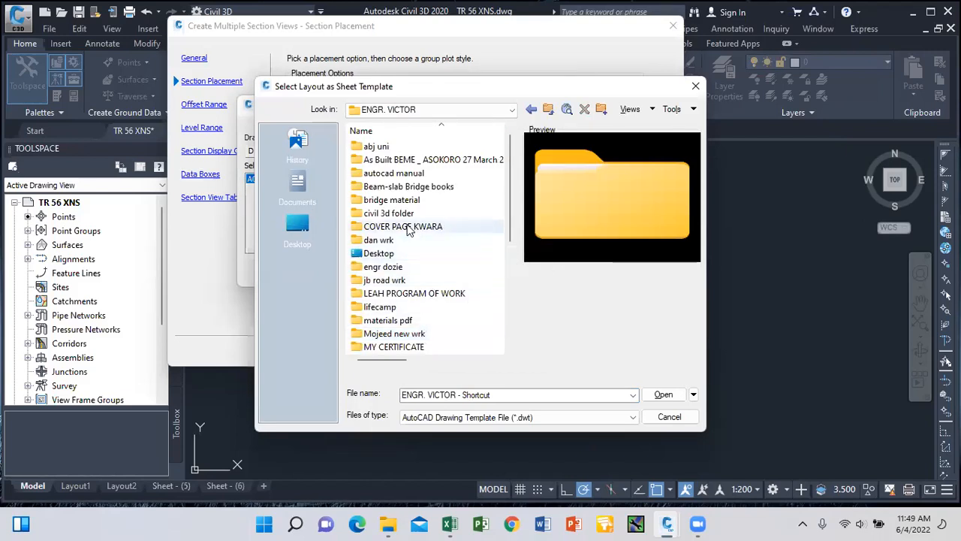
scroll(413, 236, down, 2)
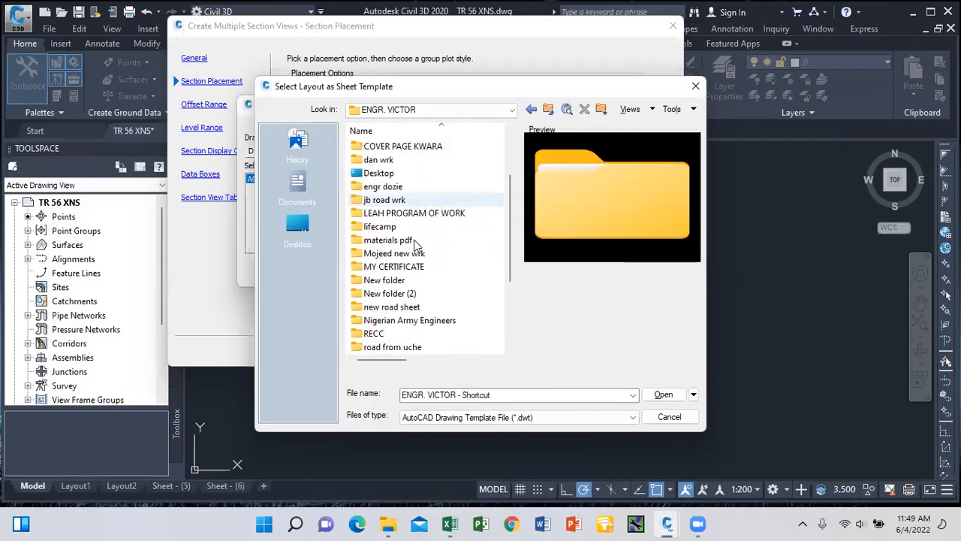
double_click(405, 307)
Pick A0 Section 1 to 500.dwt from New folder (2) and confirm it as the sheet layout.
click(398, 149)
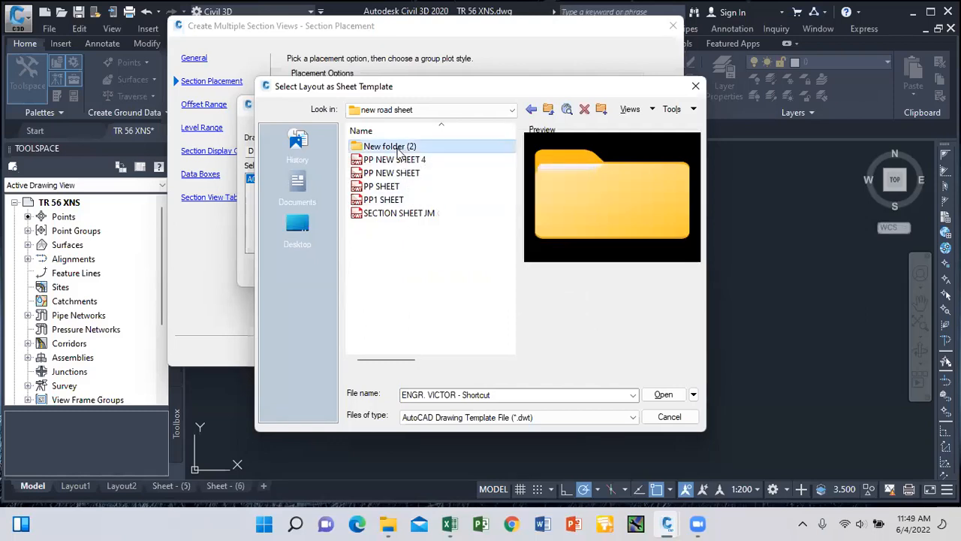
click(399, 148)
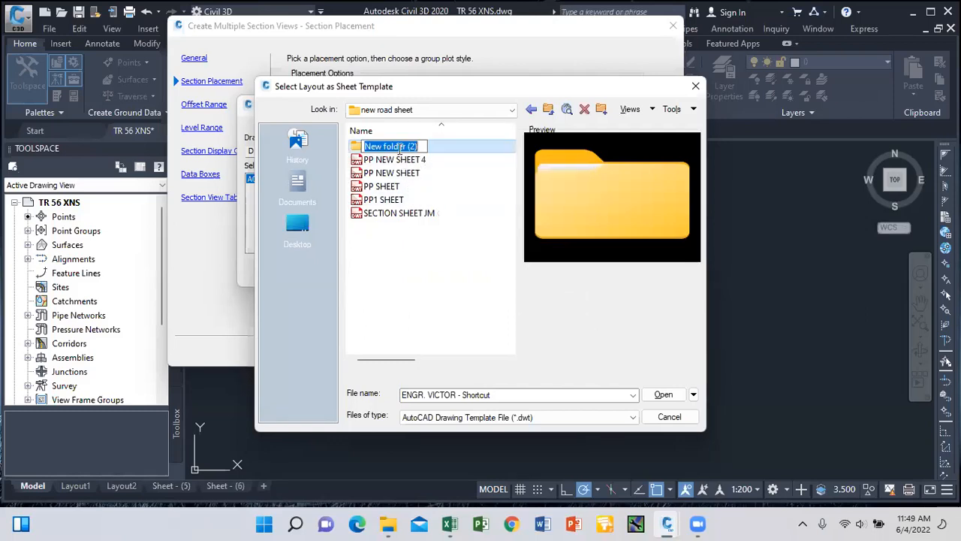
click(442, 152)
double_click(443, 151)
click(443, 150)
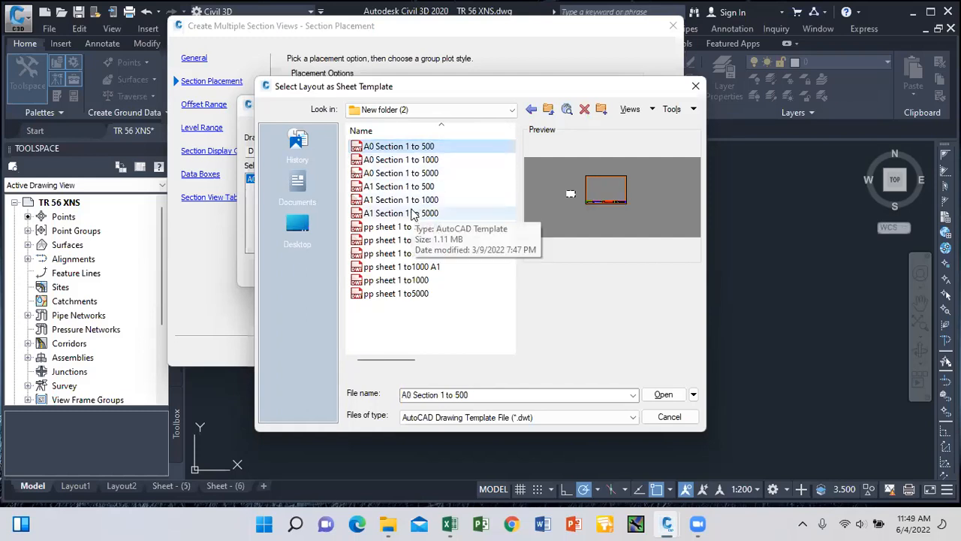
click(422, 148)
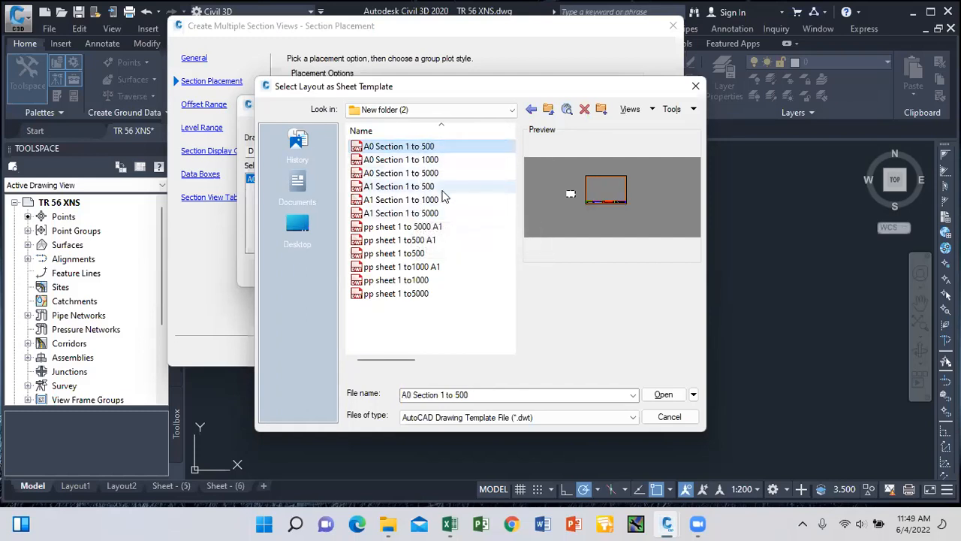
click(495, 299)
click(496, 299)
click(418, 150)
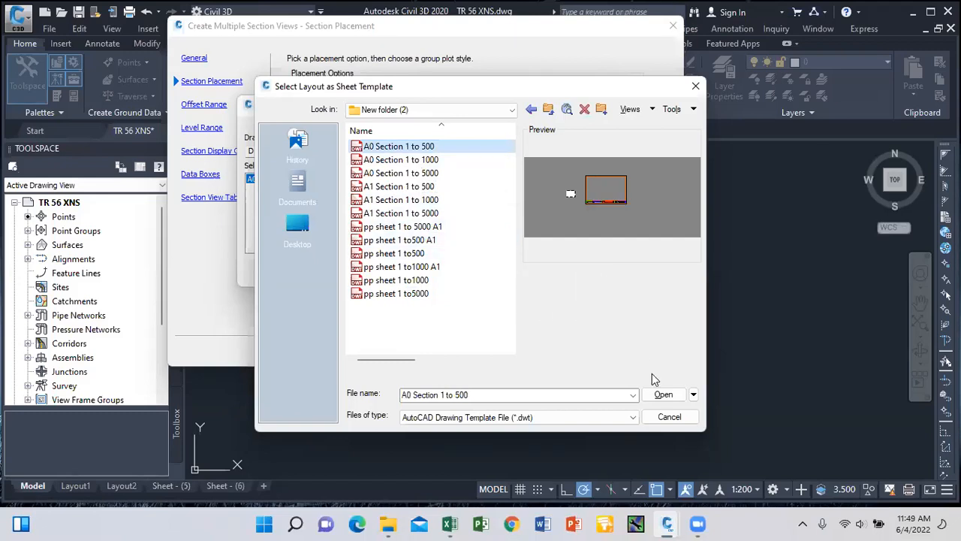
click(664, 396)
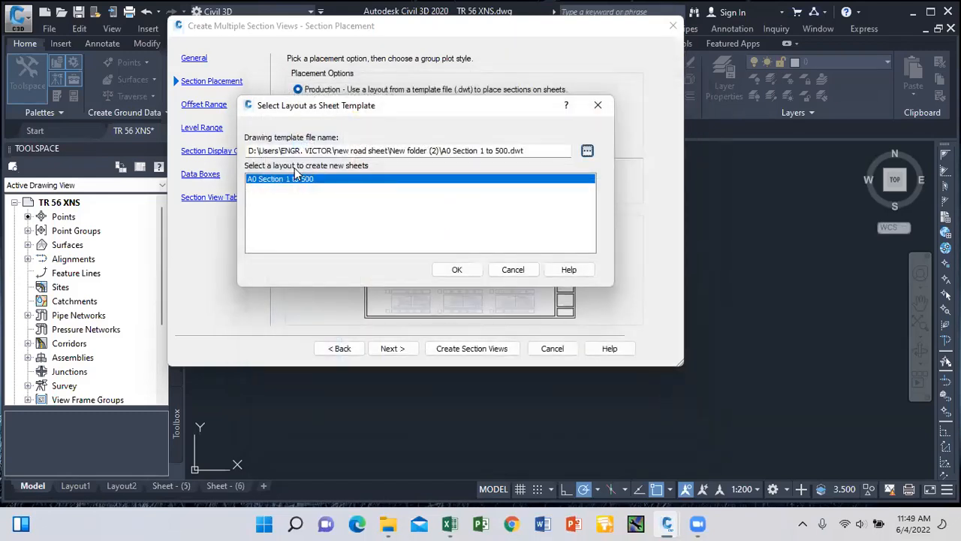
click(457, 270)
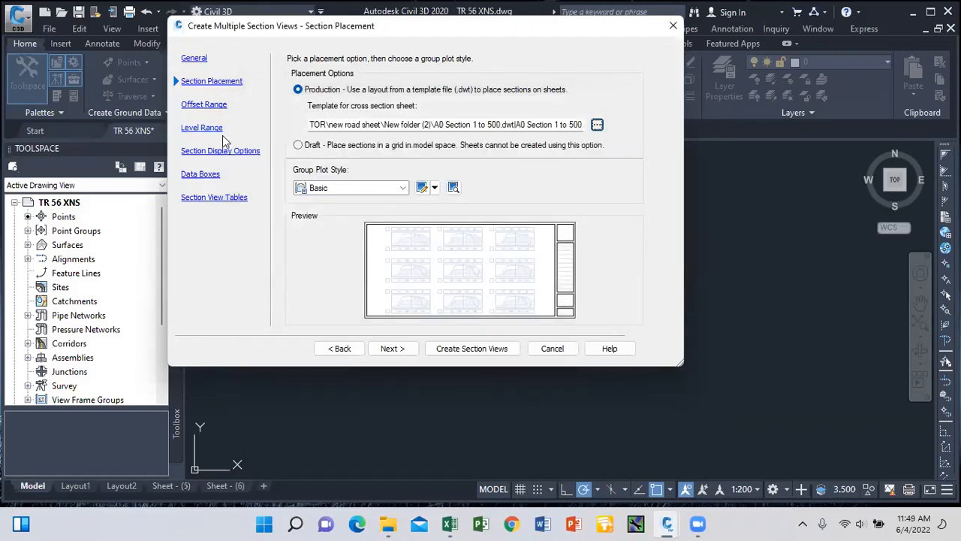
Advance to Data Boxes and choose the Major Stations Offset and Elevations band set.
click(389, 348)
click(389, 348)
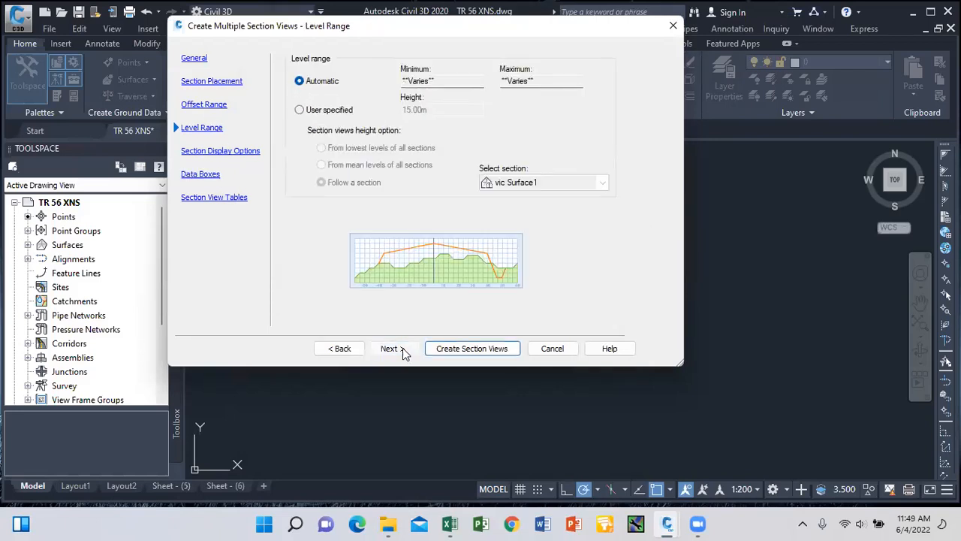
click(389, 349)
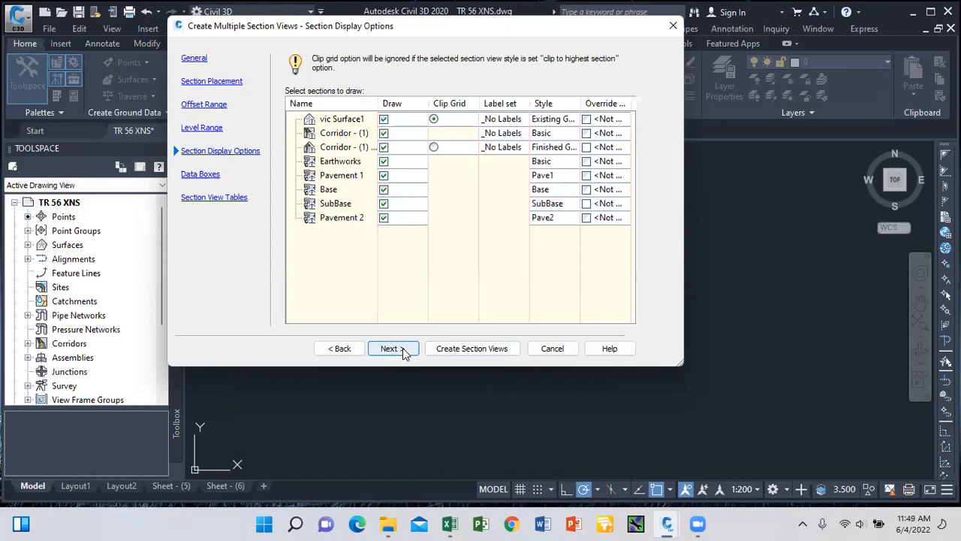
click(389, 349)
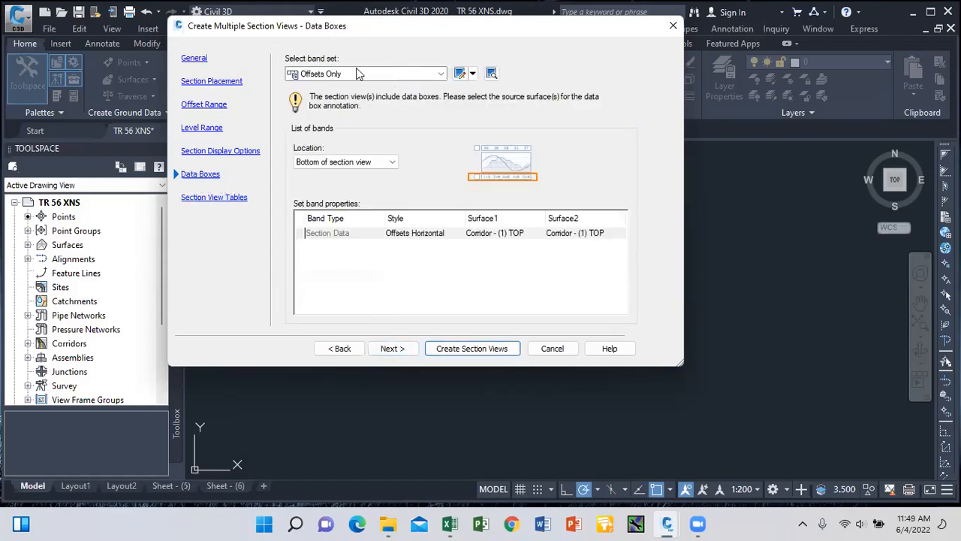
click(441, 74)
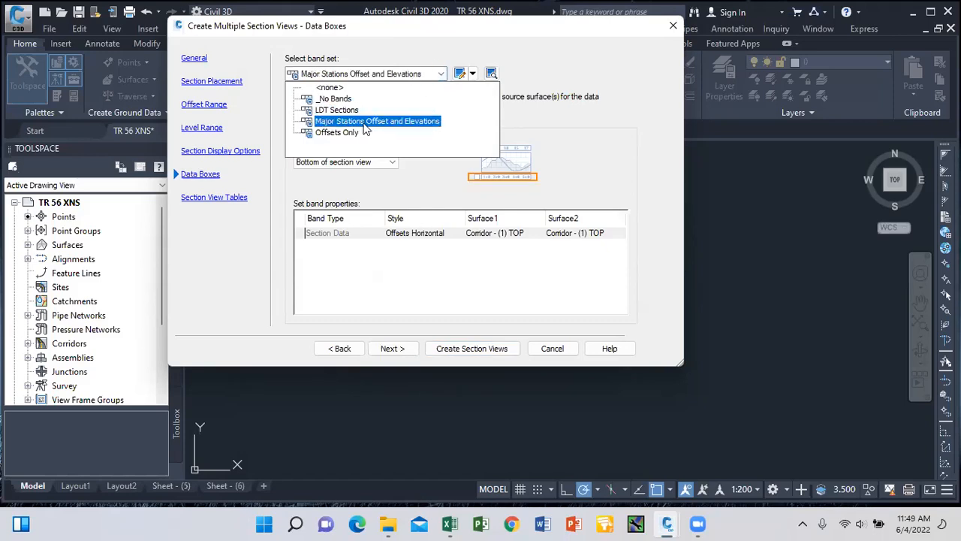
click(364, 122)
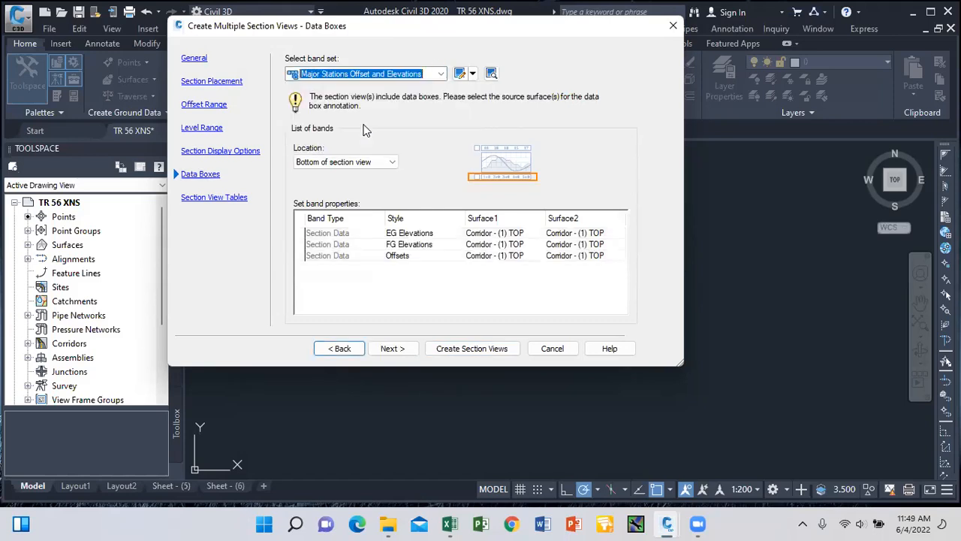
Set the EG Elevations band's Surface1 and Surface2 to vic Surface1.
click(509, 235)
click(511, 234)
click(516, 257)
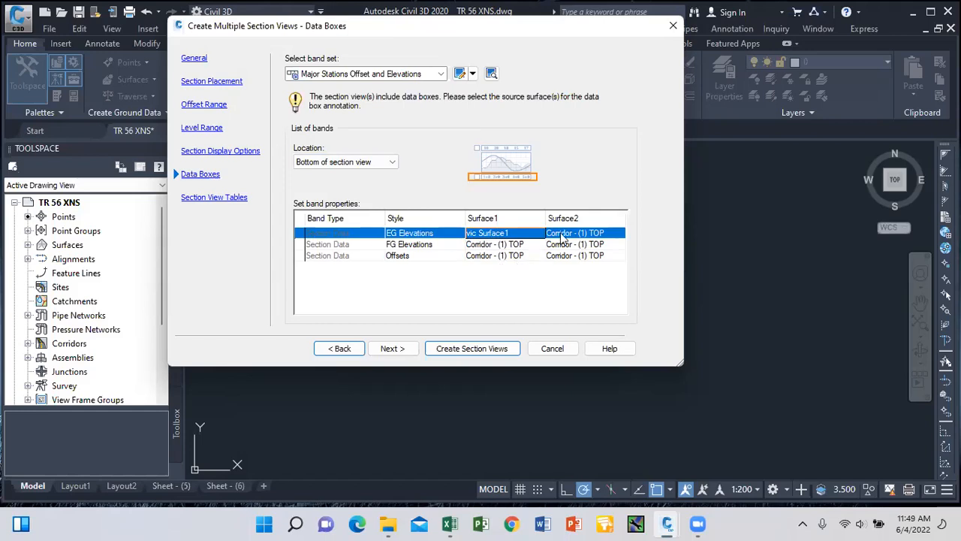
click(563, 238)
click(565, 255)
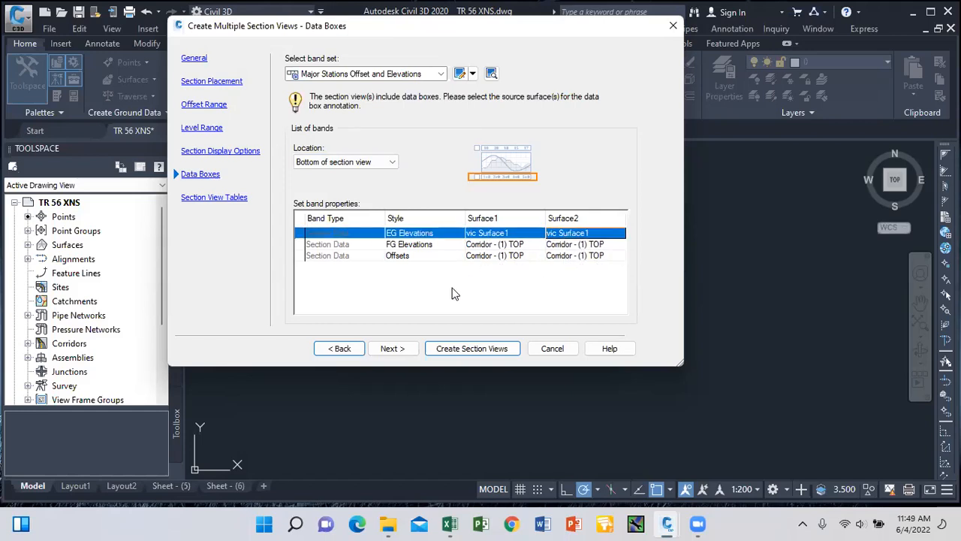
Add a Total Volume table and create the section views.
click(402, 349)
click(594, 100)
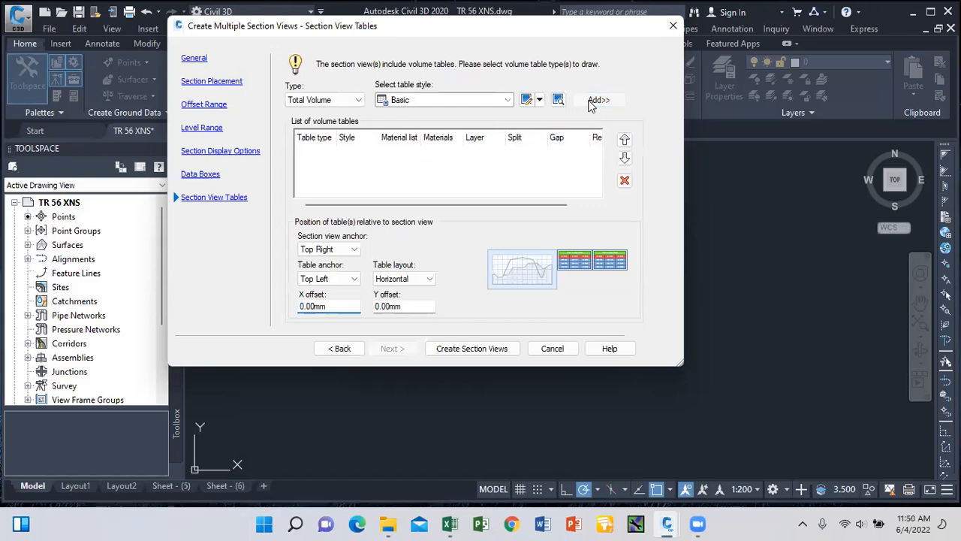
click(499, 349)
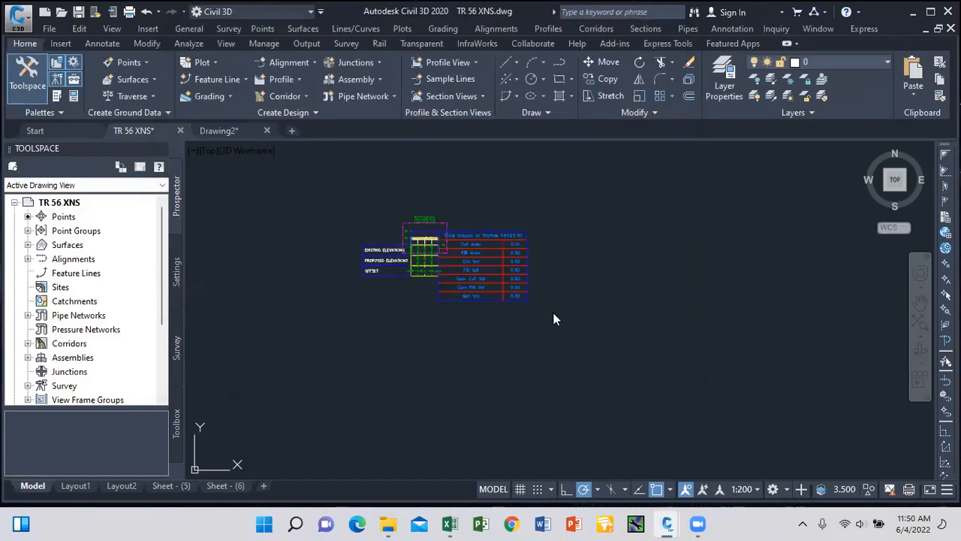
Pick the origin point for the section views, then select the placed section view group.
scroll(380, 196, down, 4)
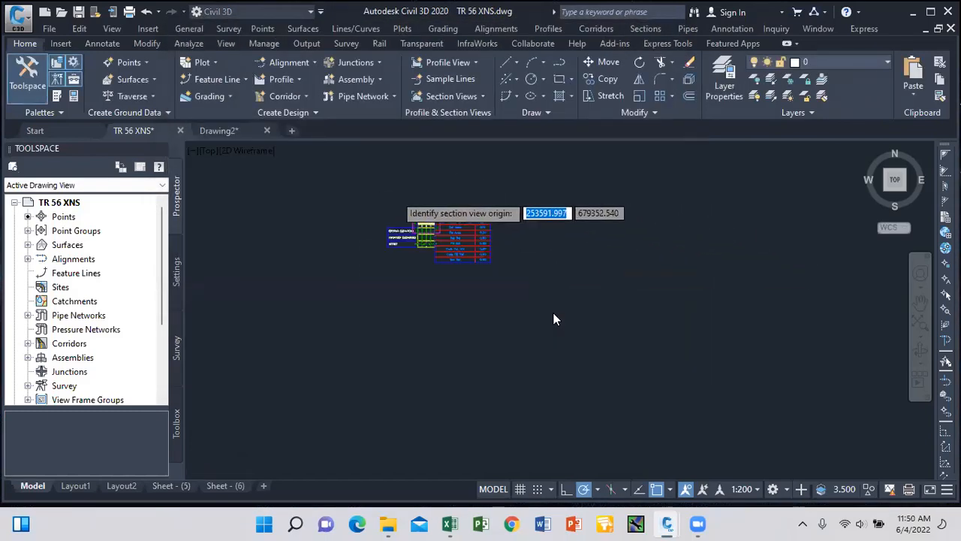
click(504, 302)
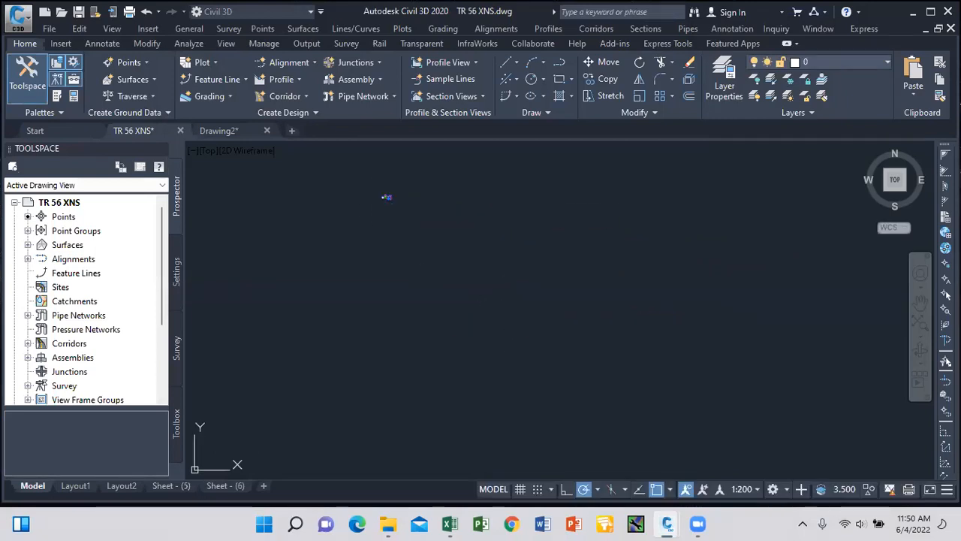
scroll(573, 293, up, 5)
scroll(553, 284, up, 2)
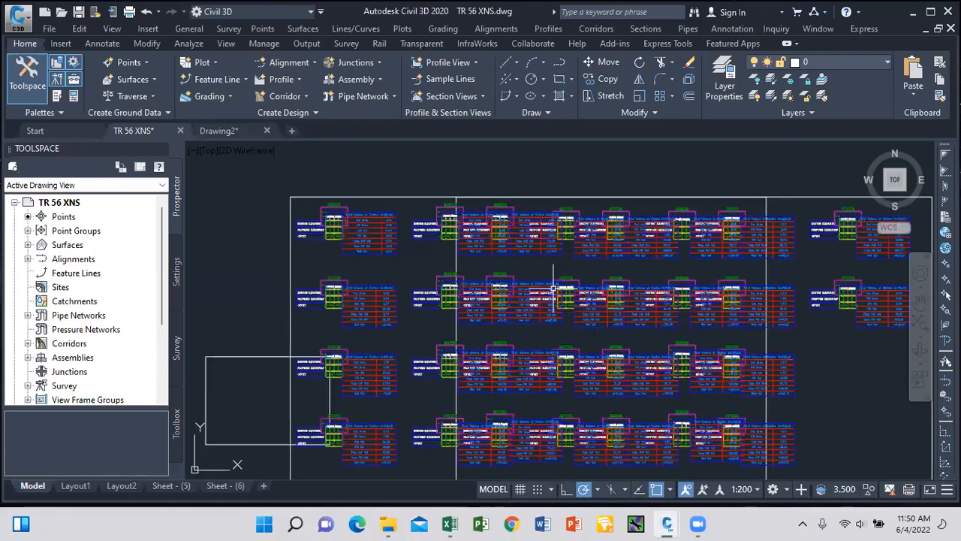
scroll(467, 247, down, 6)
scroll(460, 252, up, 4)
scroll(458, 253, up, 2)
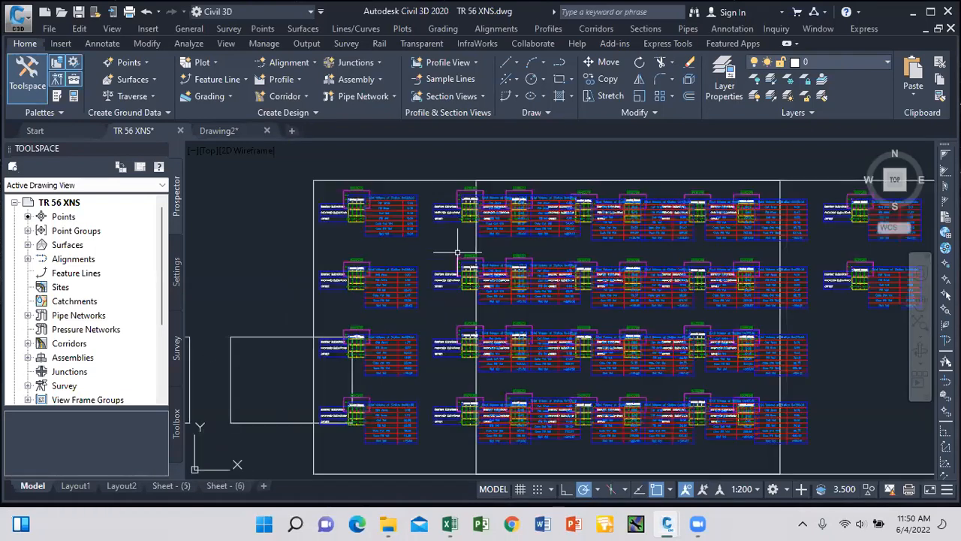
scroll(450, 242, down, 5)
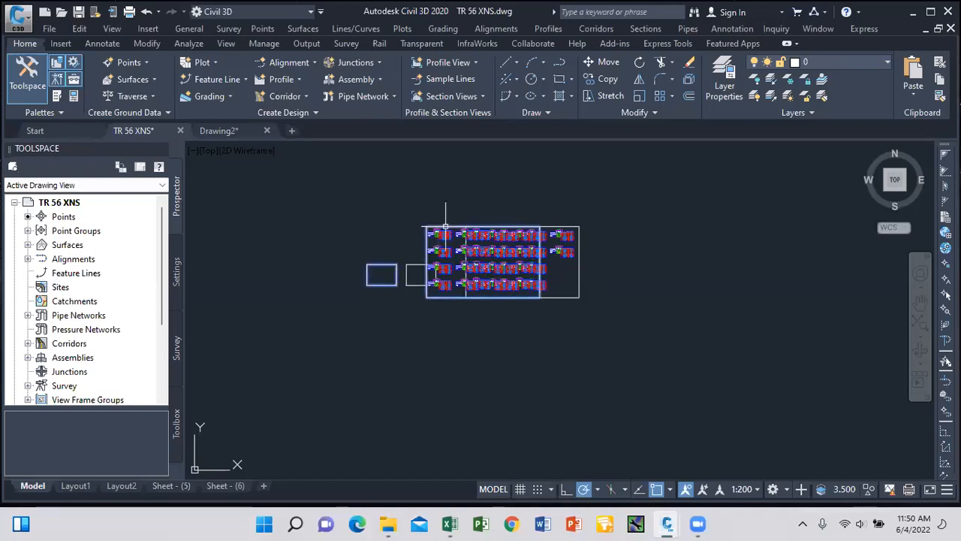
click(452, 234)
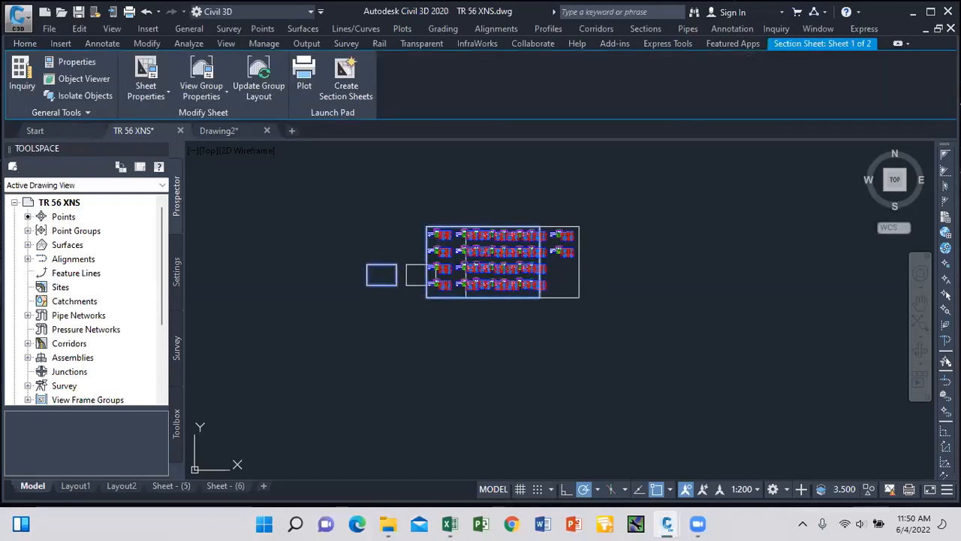
Set the section view group's page gap to 1500 mm in Edit Group Plot Style and inspect the separated sheets.
right_click(363, 189)
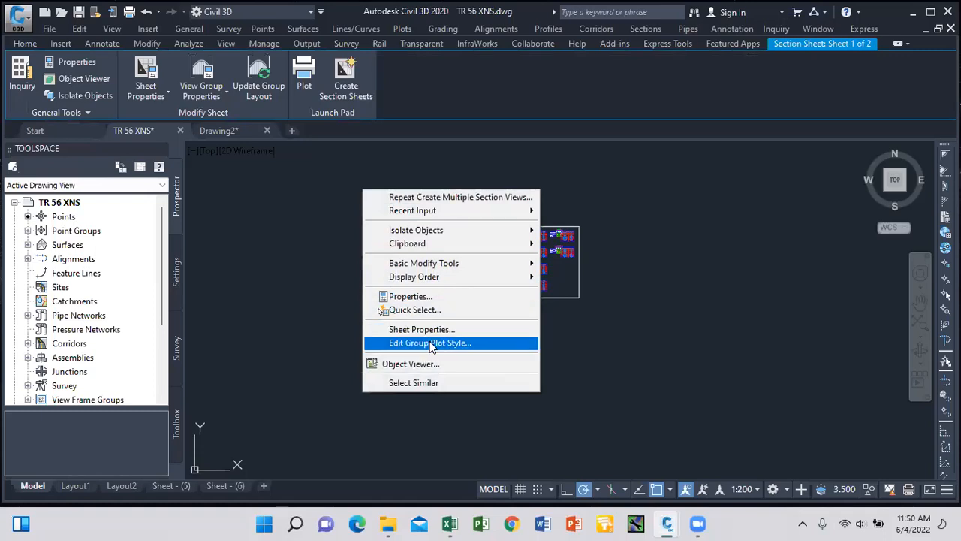
click(432, 344)
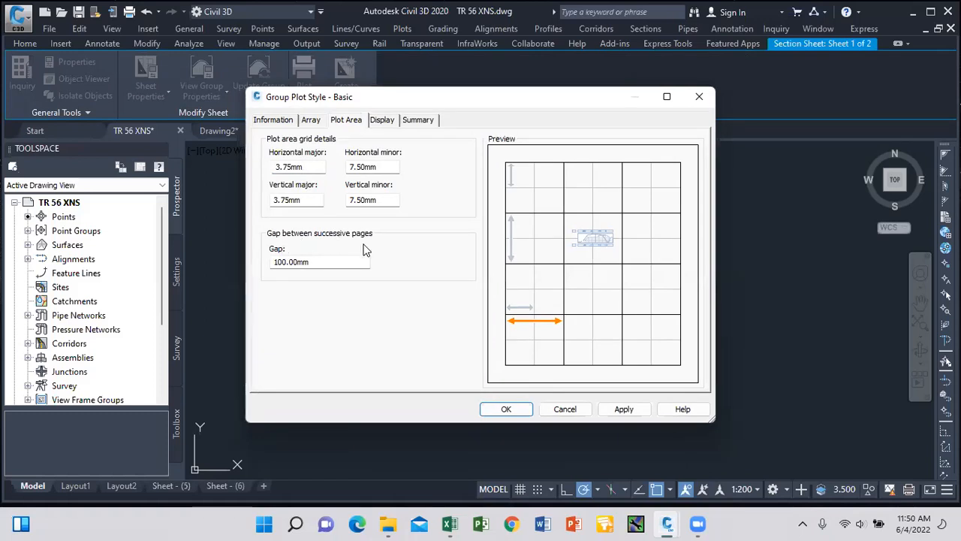
double_click(305, 261)
text(1500)
click(624, 409)
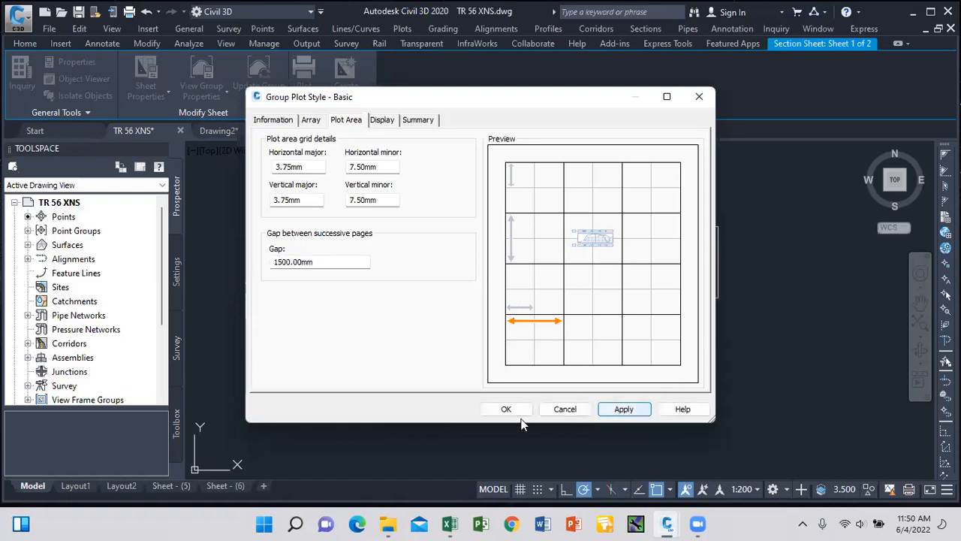
click(516, 410)
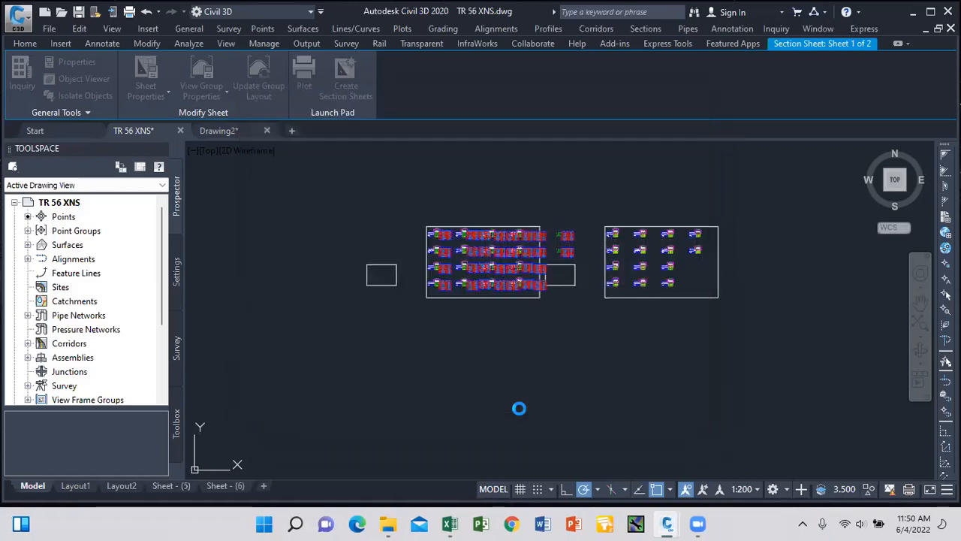
scroll(479, 248, up, 4)
scroll(479, 248, up, 3)
scroll(546, 284, down, 5)
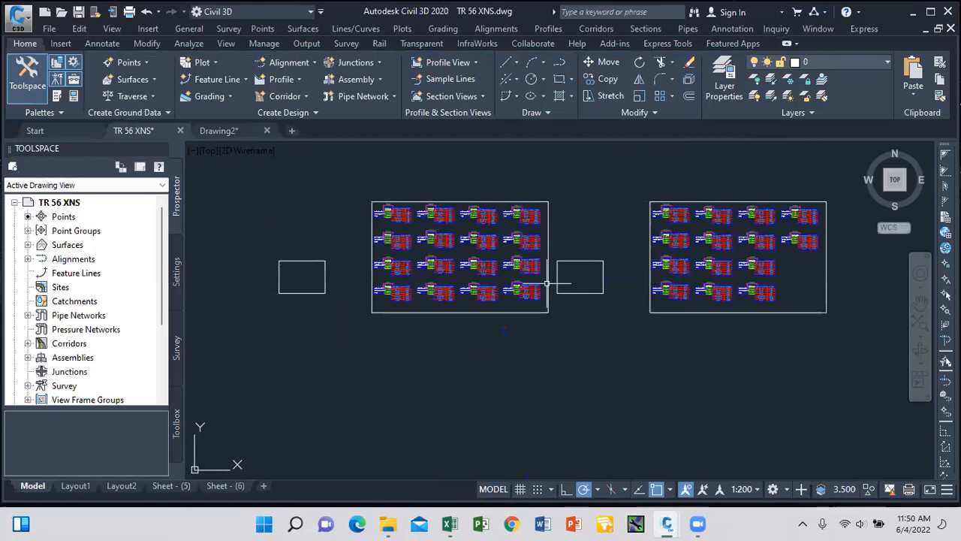
scroll(480, 237, up, 10)
scroll(490, 284, down, 8)
scroll(489, 284, up, 4)
scroll(447, 275, up, 6)
scroll(464, 271, down, 6)
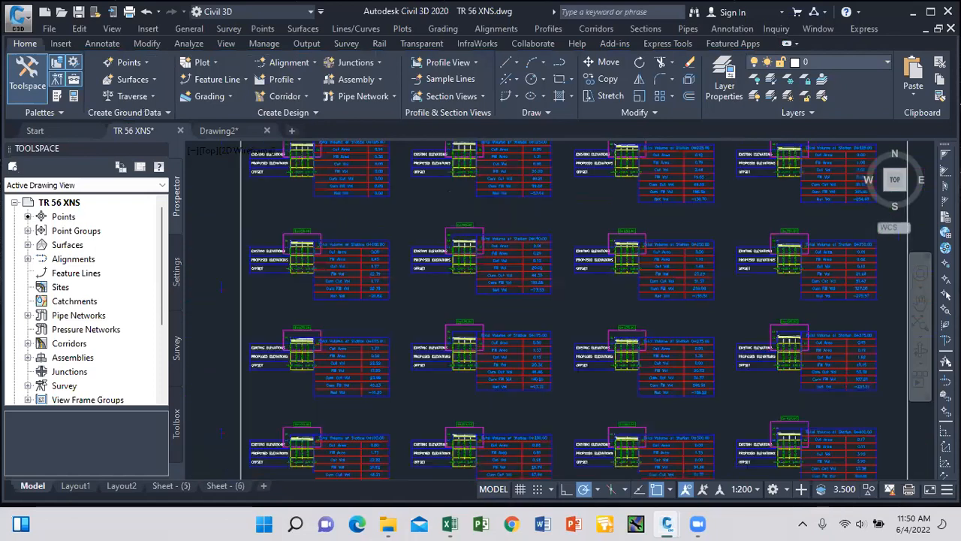
scroll(465, 268, down, 5)
scroll(481, 234, up, 3)
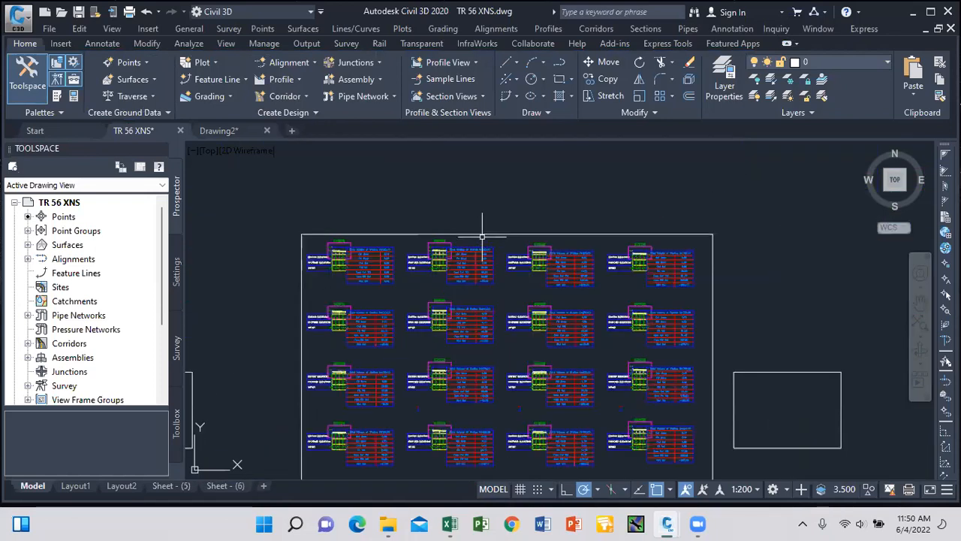
scroll(480, 225, down, 3)
Create section sheets for the group in New Sheet Set 1, saving the drawing when prompted.
click(473, 230)
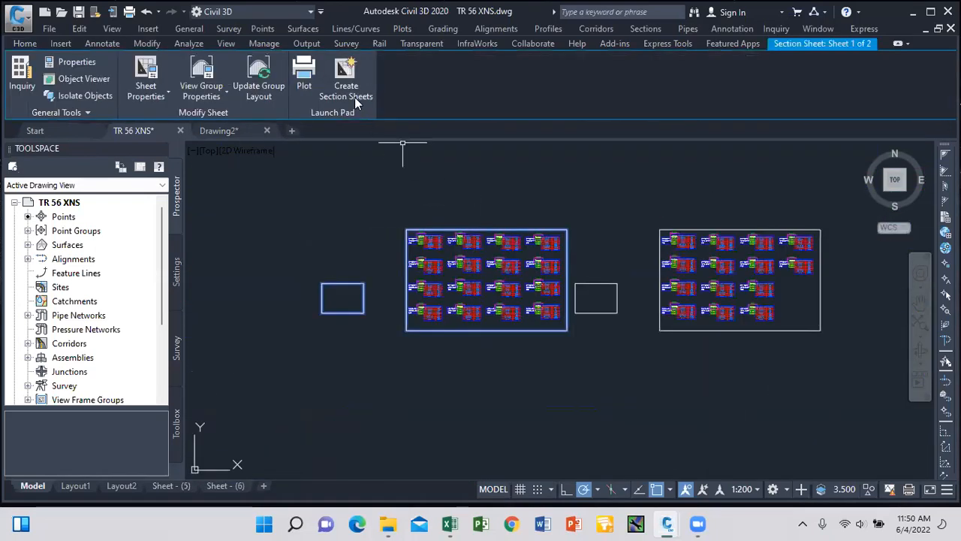
click(351, 94)
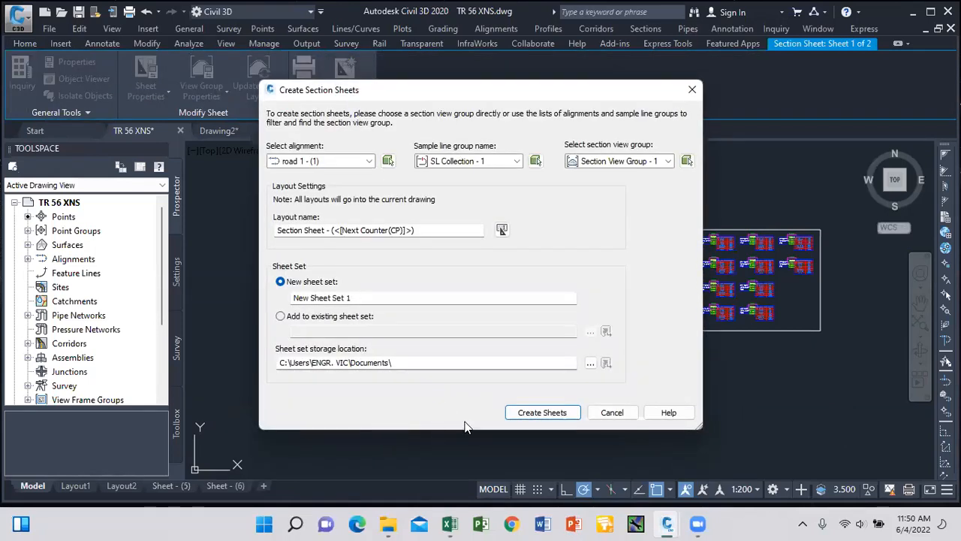
click(543, 414)
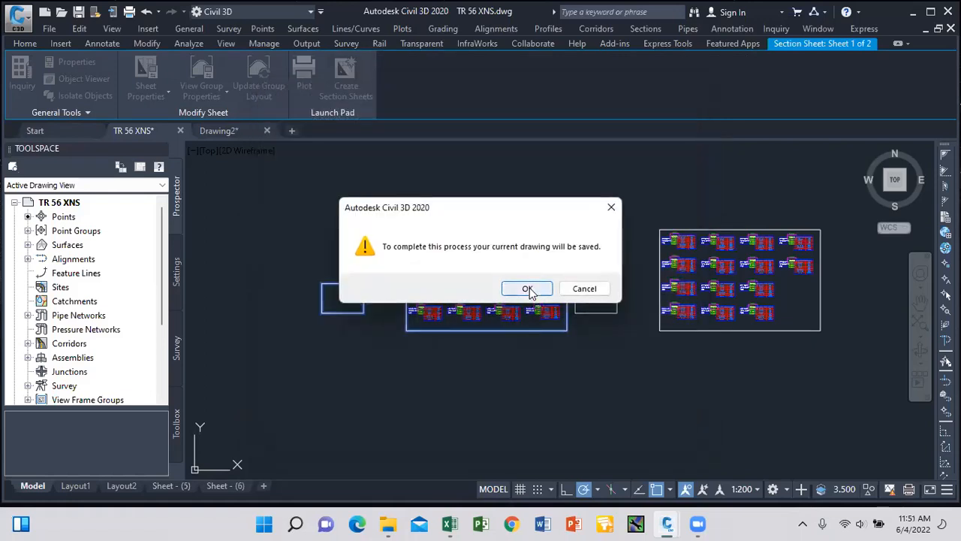
click(527, 289)
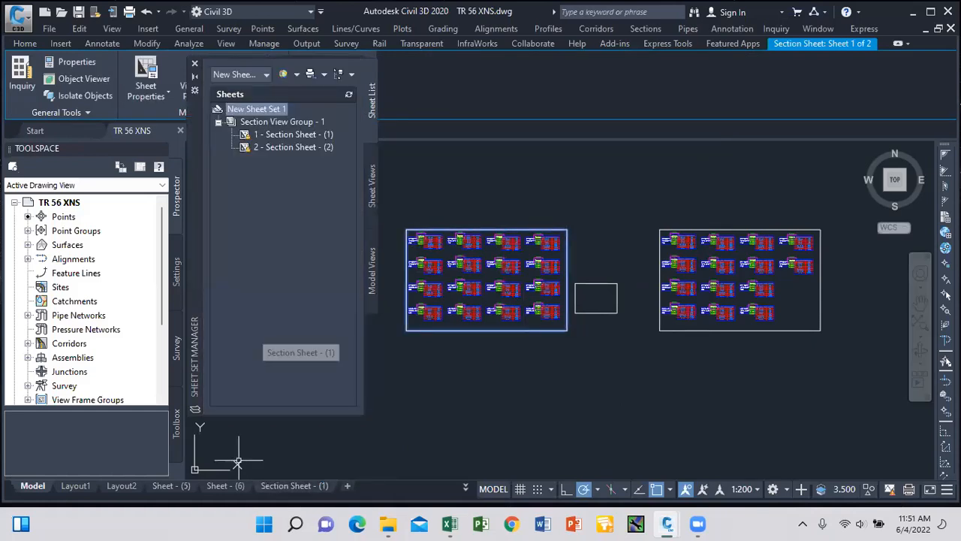
mouse_move(290, 486)
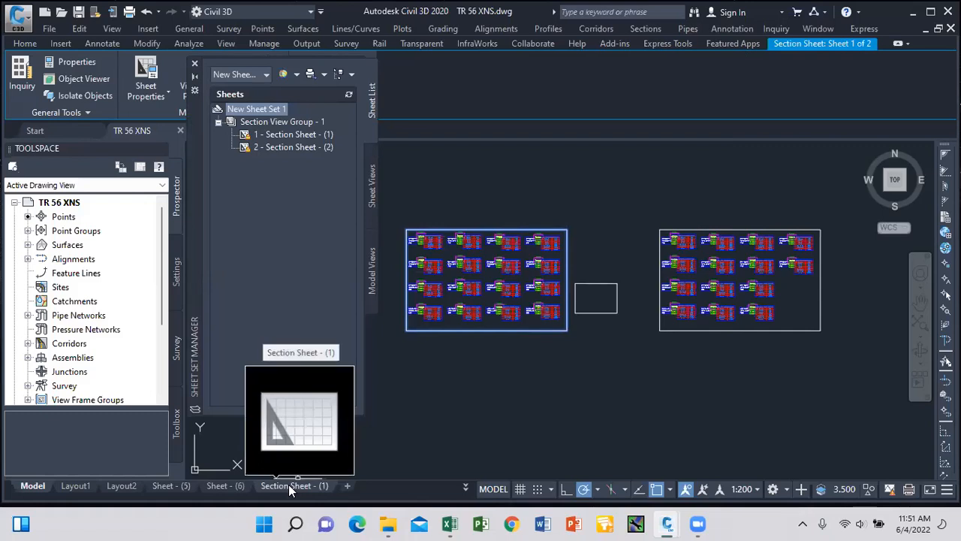
click(466, 487)
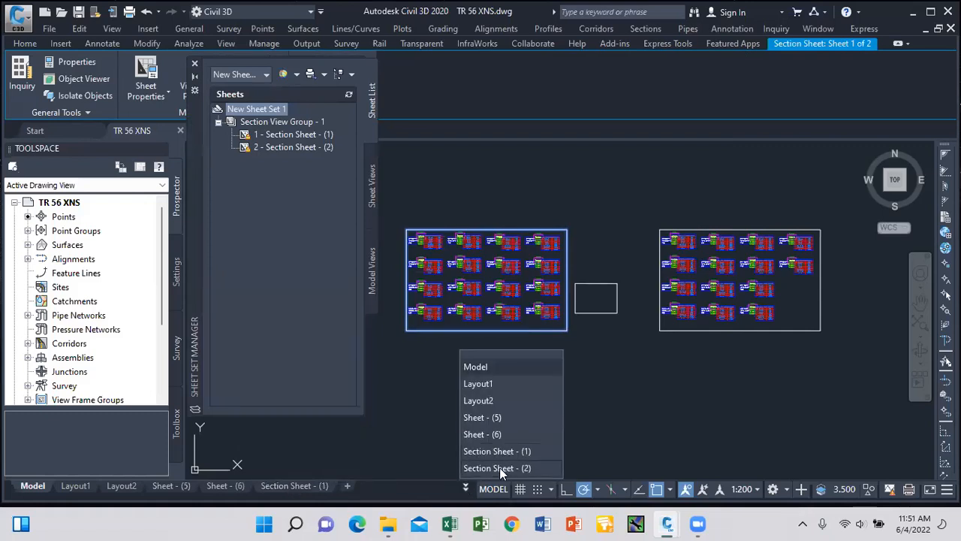
click(195, 66)
click(195, 66)
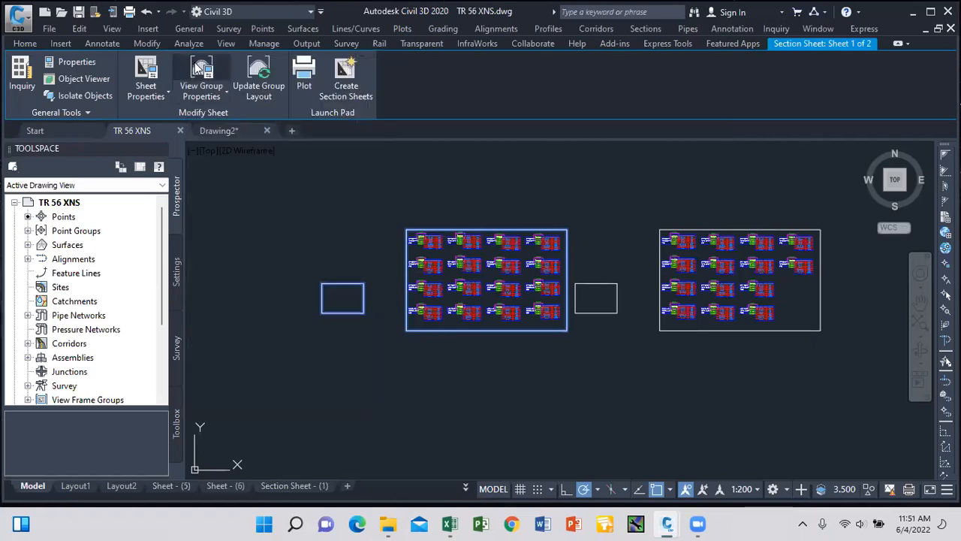
Unlock the Section Sheet - (1) viewport and set its scale to 1:200.
click(285, 487)
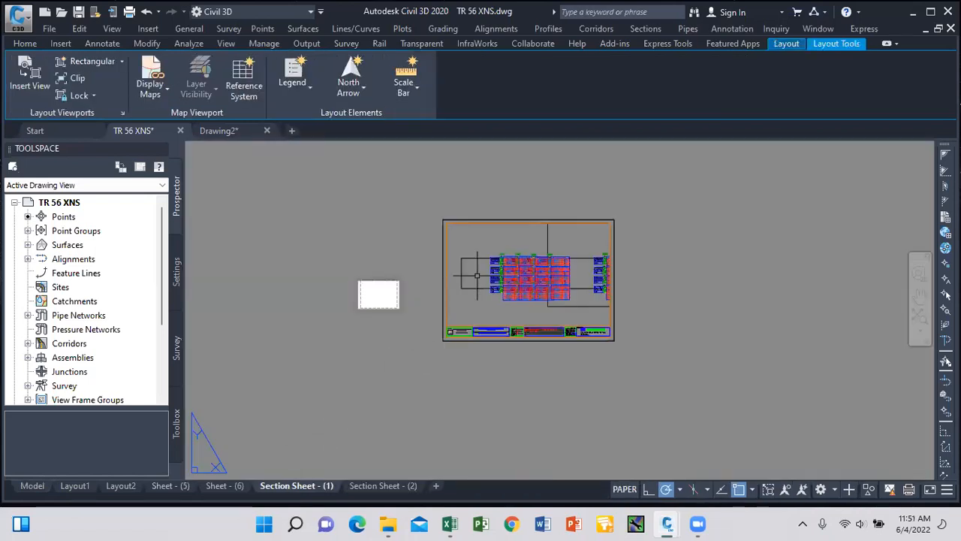
scroll(501, 274, up, 2)
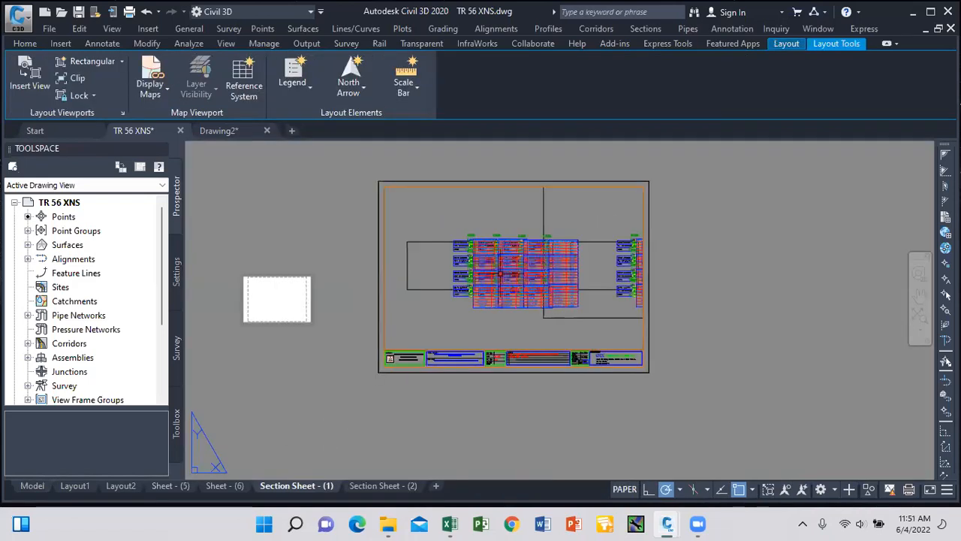
double_click(494, 217)
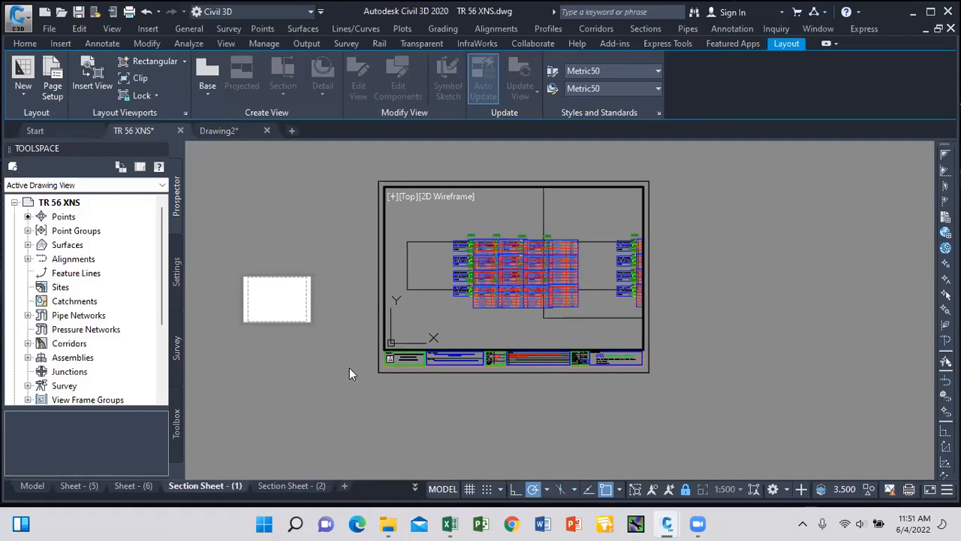
click(685, 488)
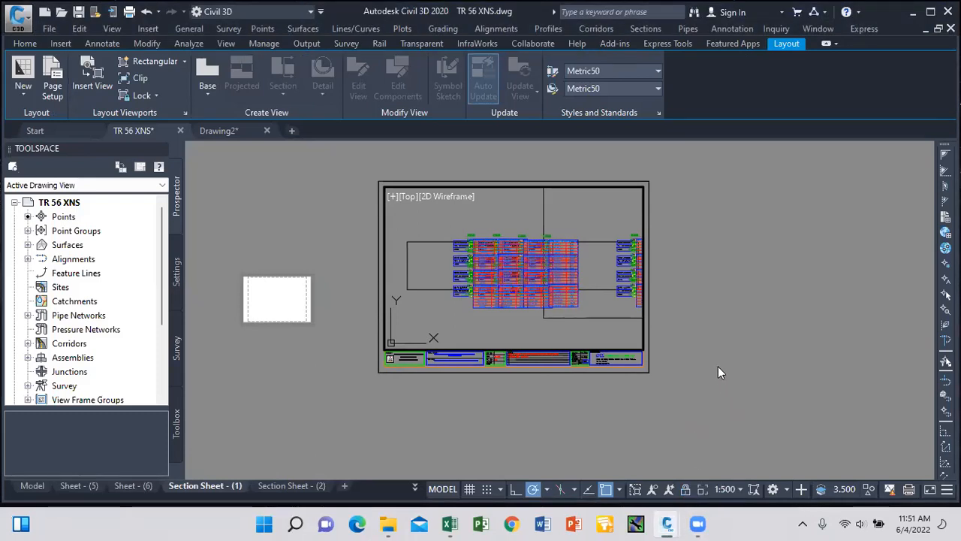
click(740, 488)
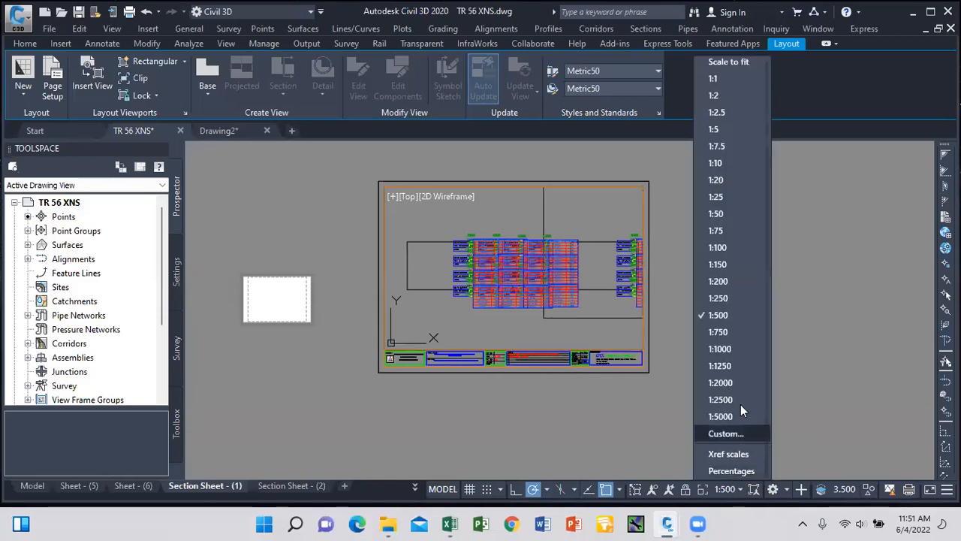
click(719, 281)
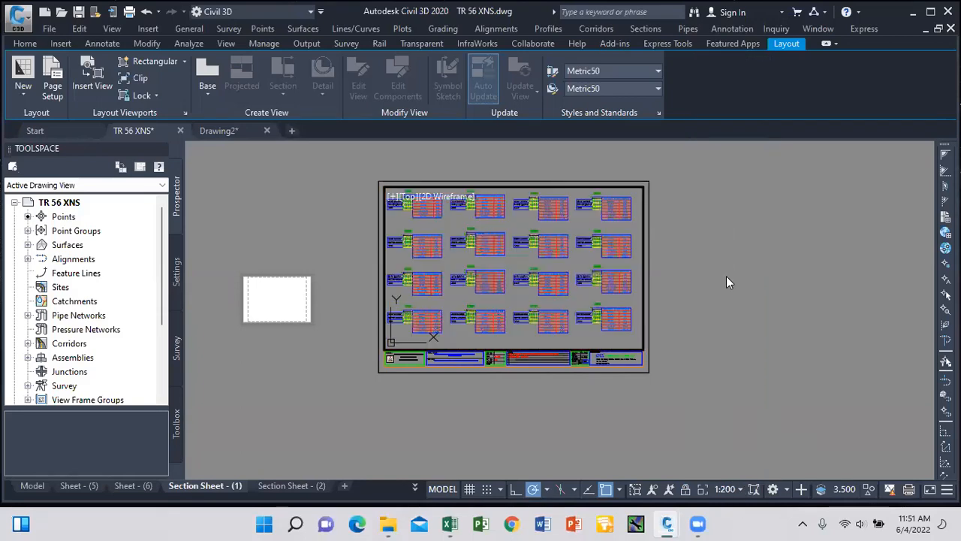
double_click(710, 268)
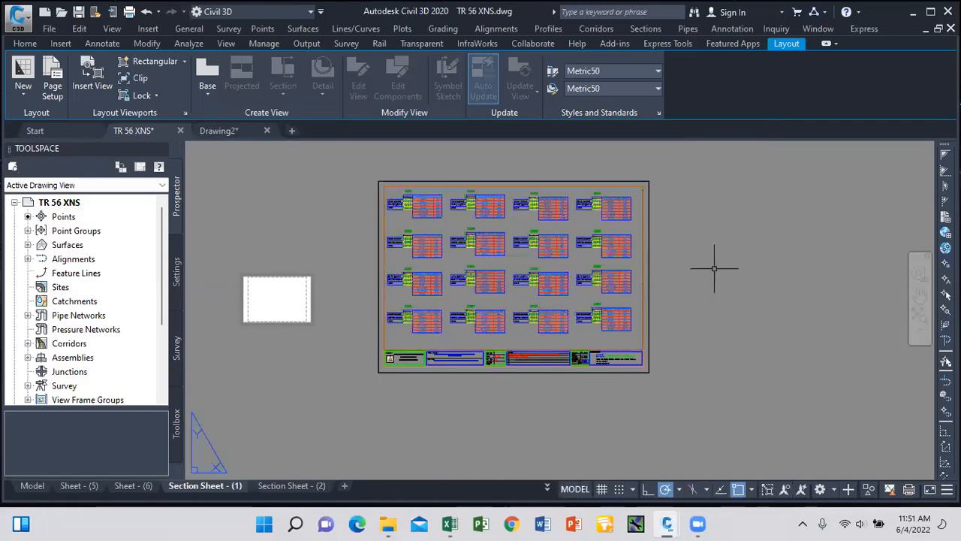
Recheck the Section Sheet - (1) viewport, then move to the Section Sheet - (2) layout.
scroll(480, 293, up, 12)
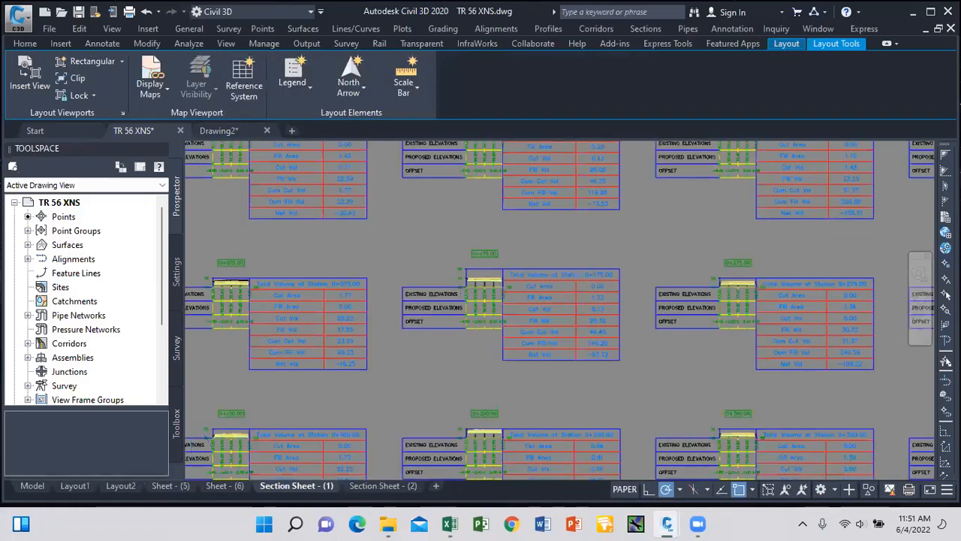
scroll(506, 315, down, 12)
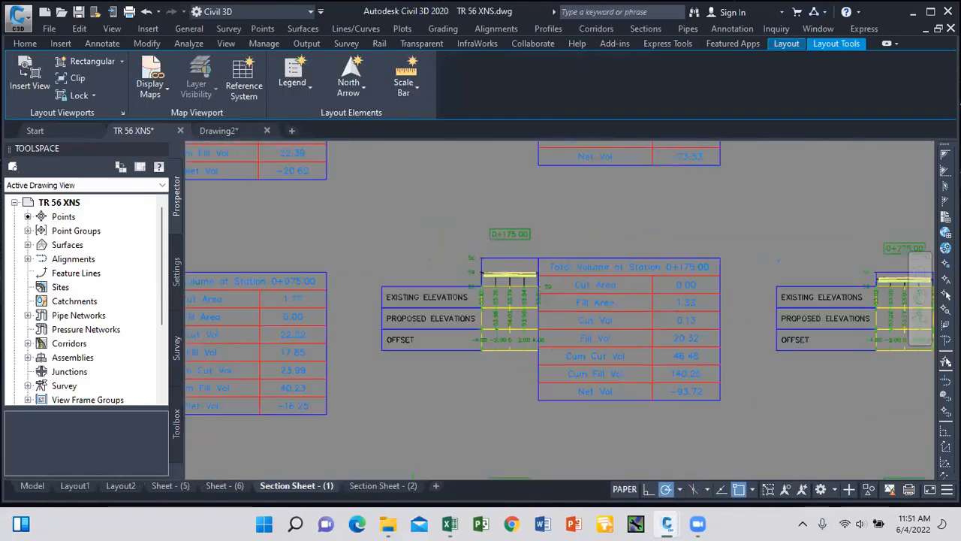
scroll(504, 288, down, 5)
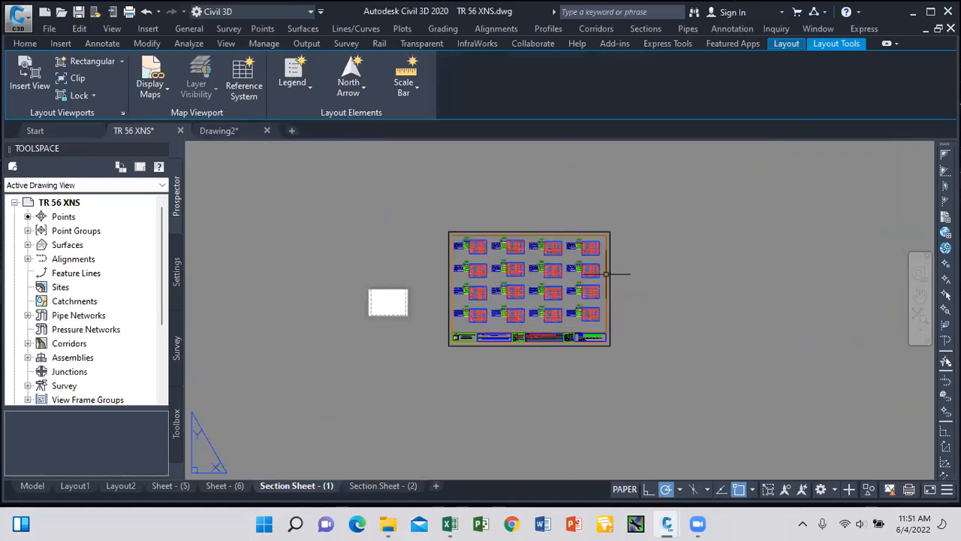
double_click(600, 266)
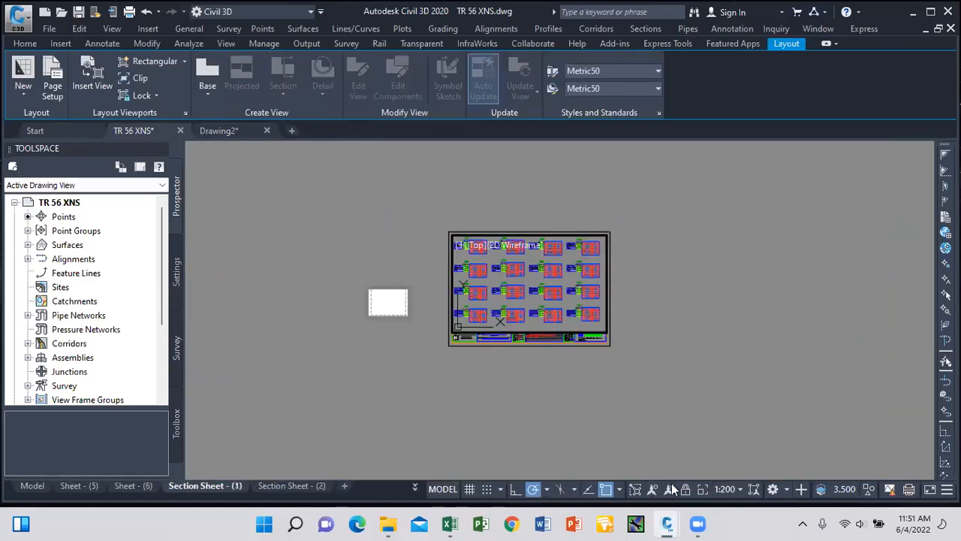
double_click(689, 367)
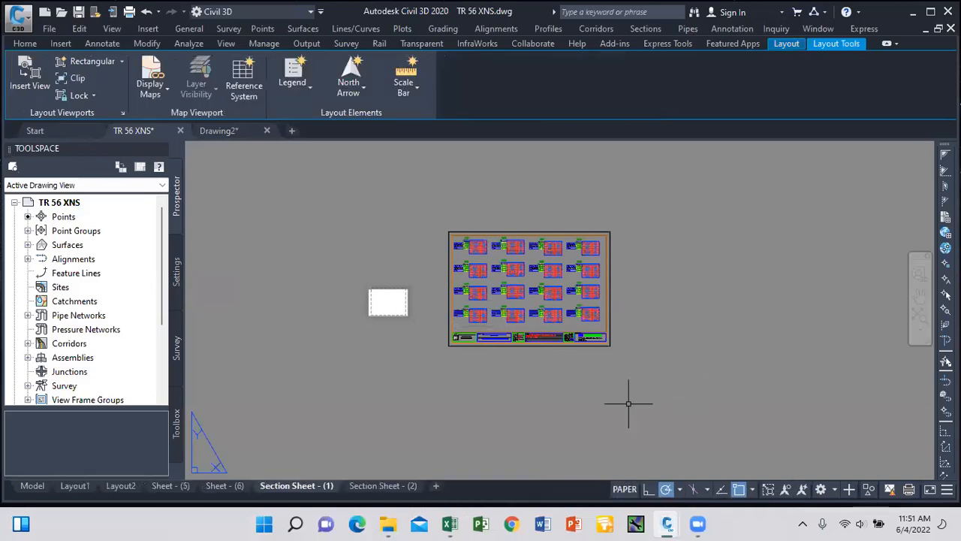
click(385, 488)
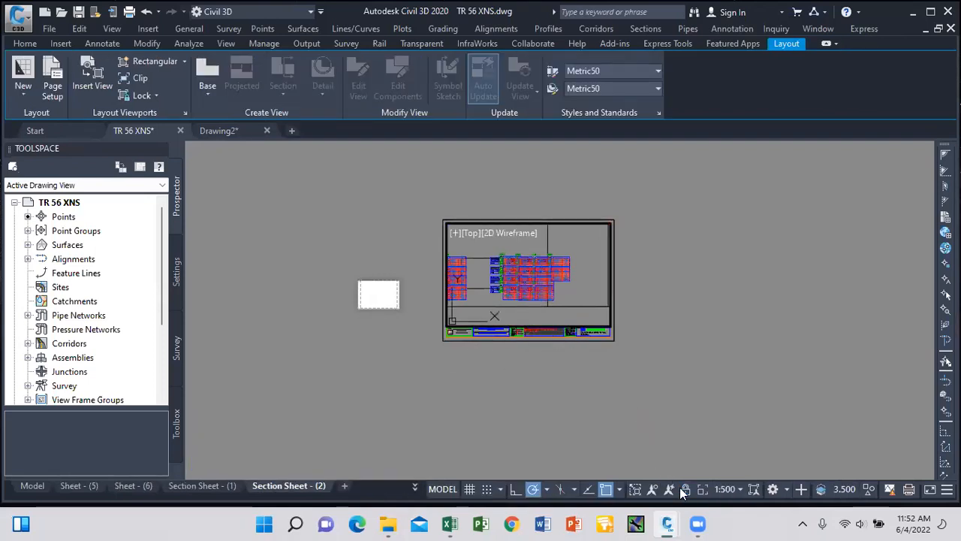
Change the Section Sheet - (2) viewport scale from 1:500 to 1:200 and return to paper space.
click(741, 489)
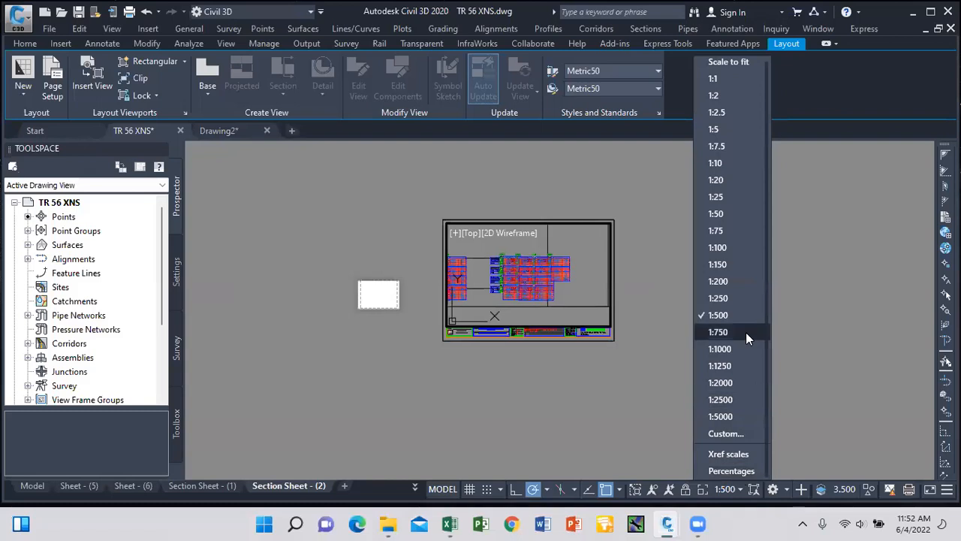
click(739, 285)
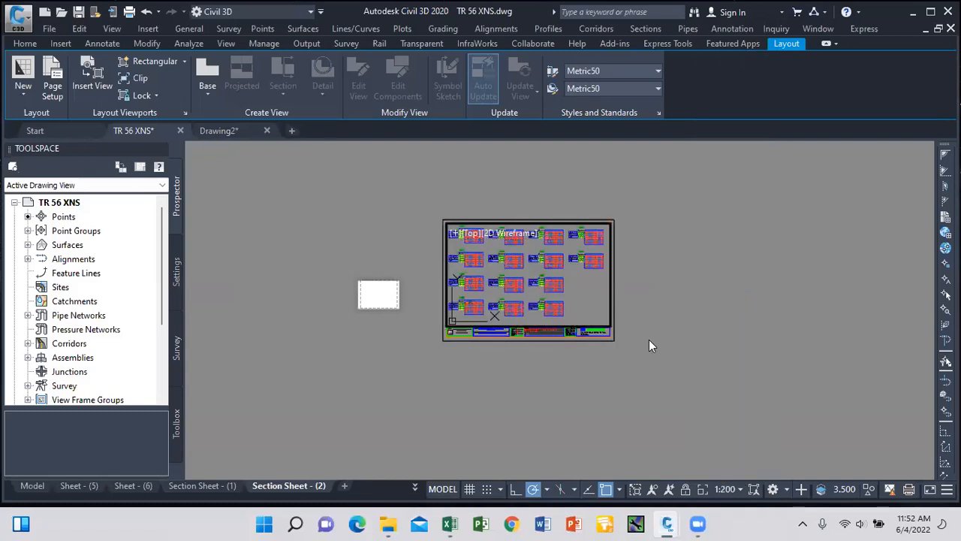
double_click(694, 382)
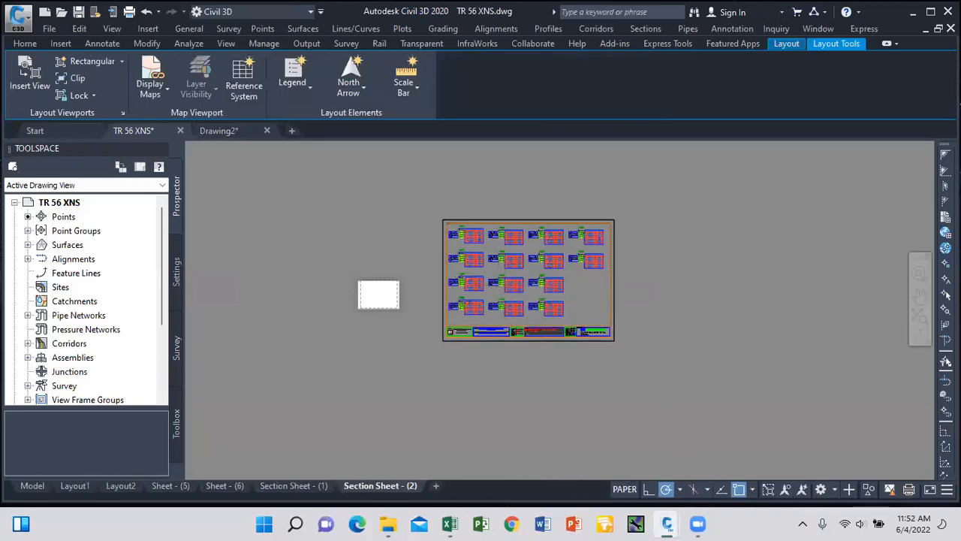
scroll(504, 281, up, 5)
scroll(507, 281, down, 8)
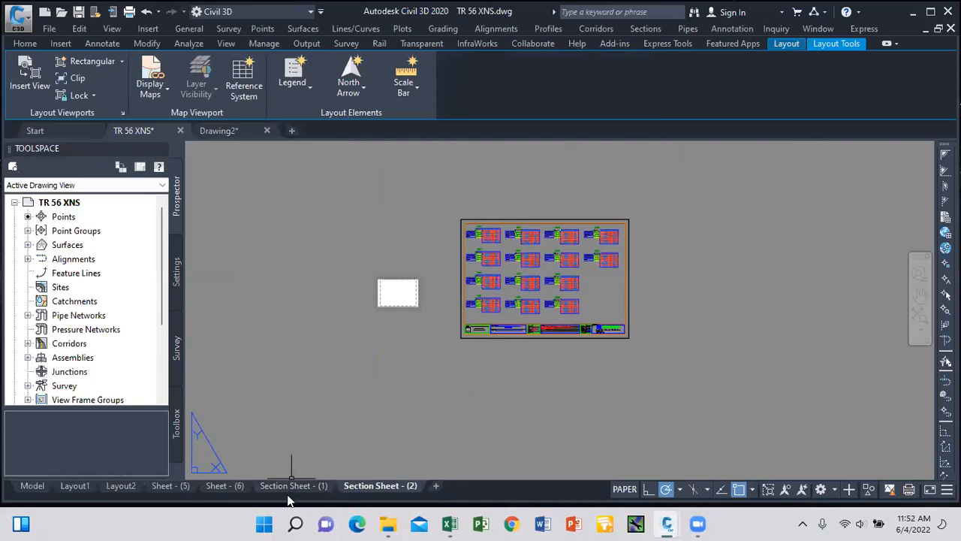
mouse_move(288, 493)
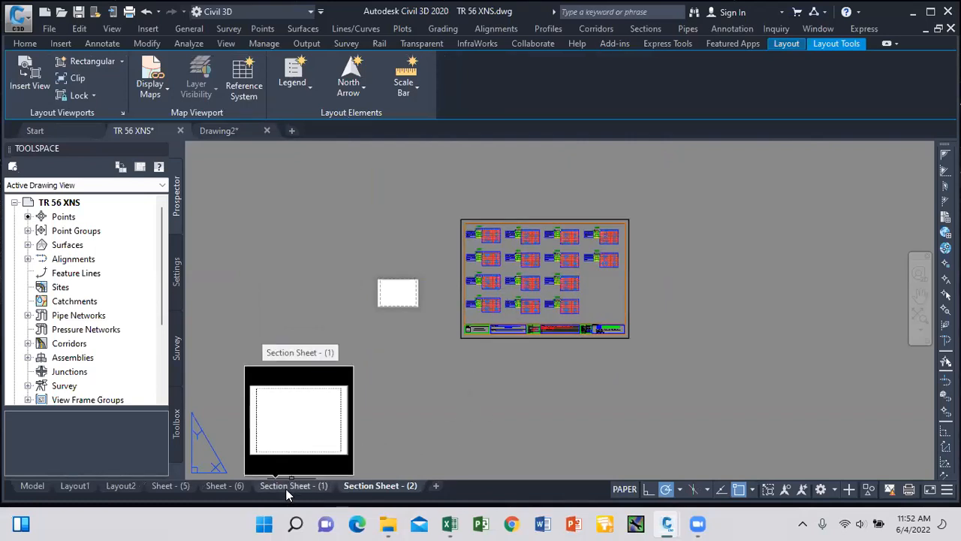
Delete the Sheet - (6) layout and dismiss the licence warning and browser page.
click(223, 486)
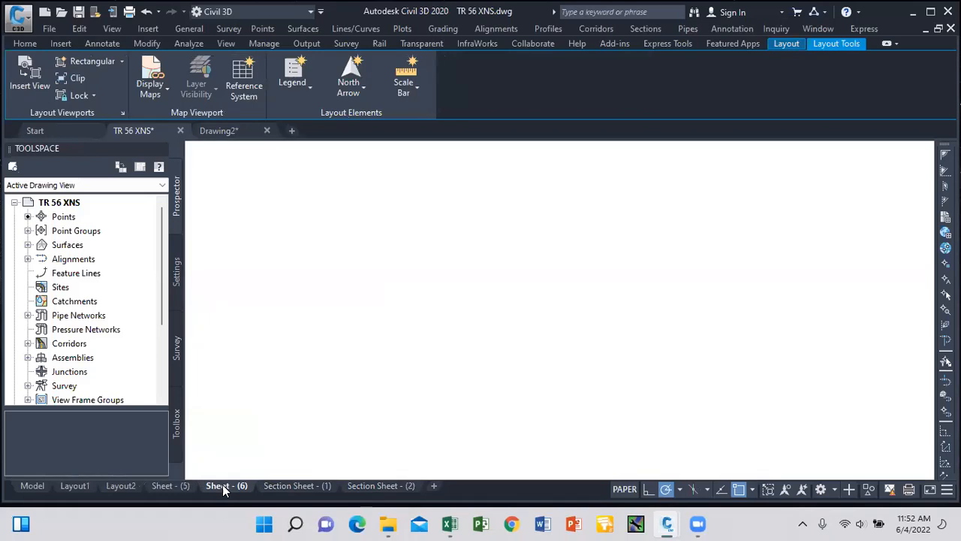
right_click(229, 490)
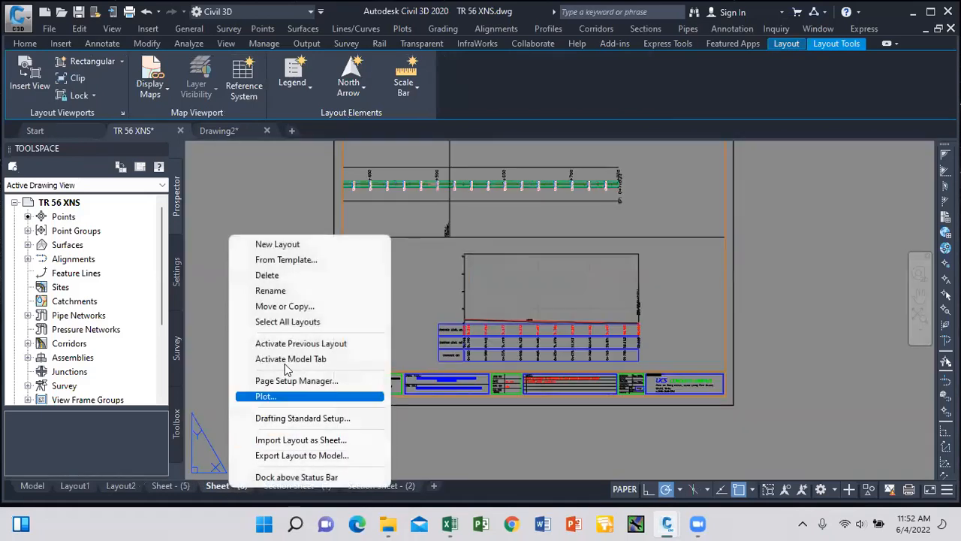
click(284, 277)
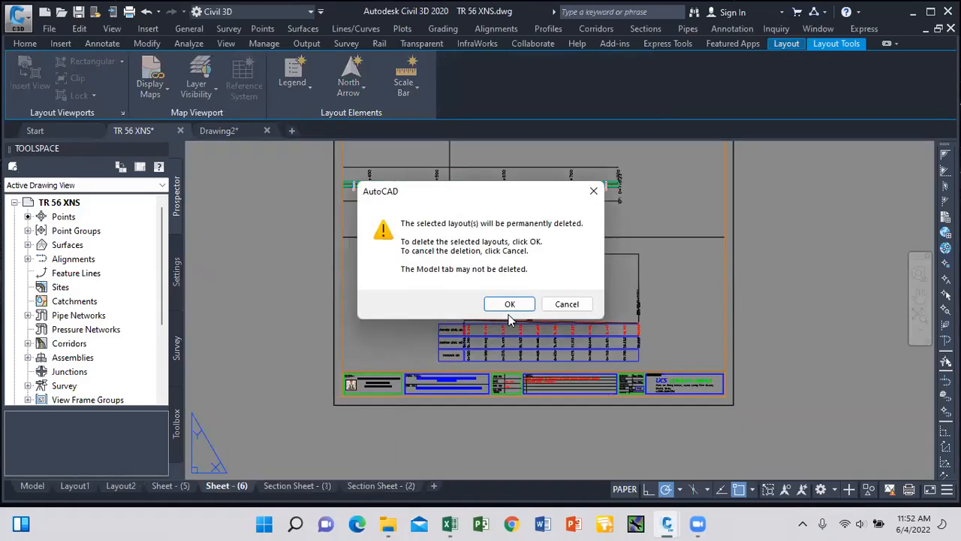
click(508, 303)
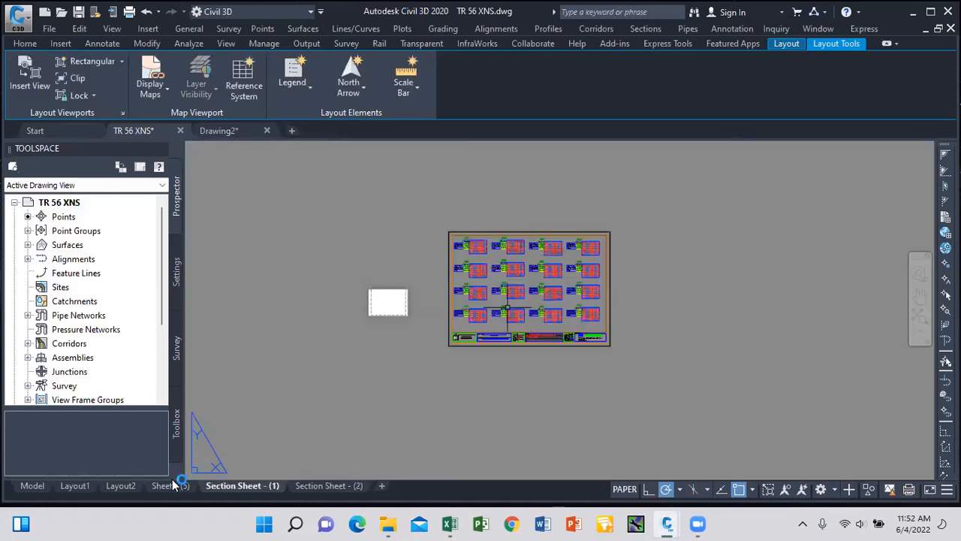
mouse_move(172, 486)
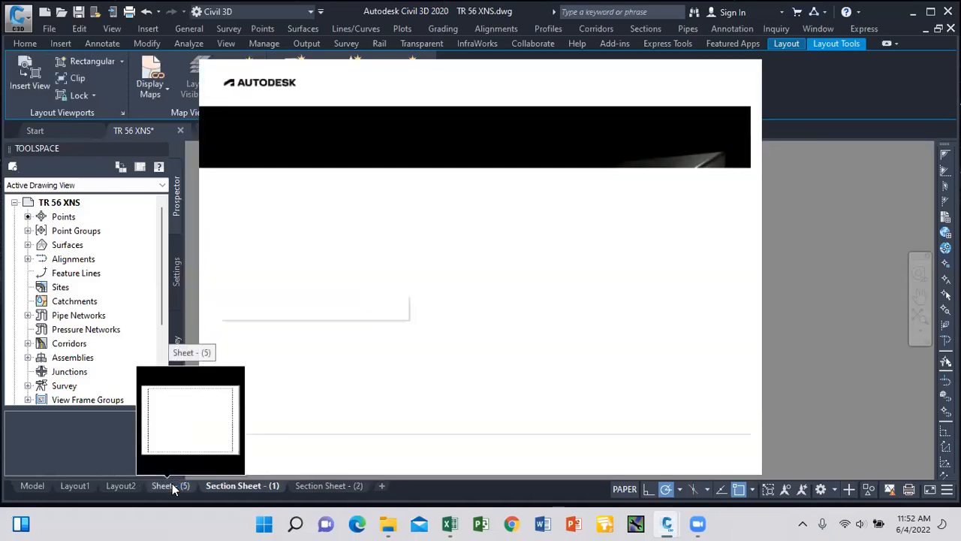
click(333, 323)
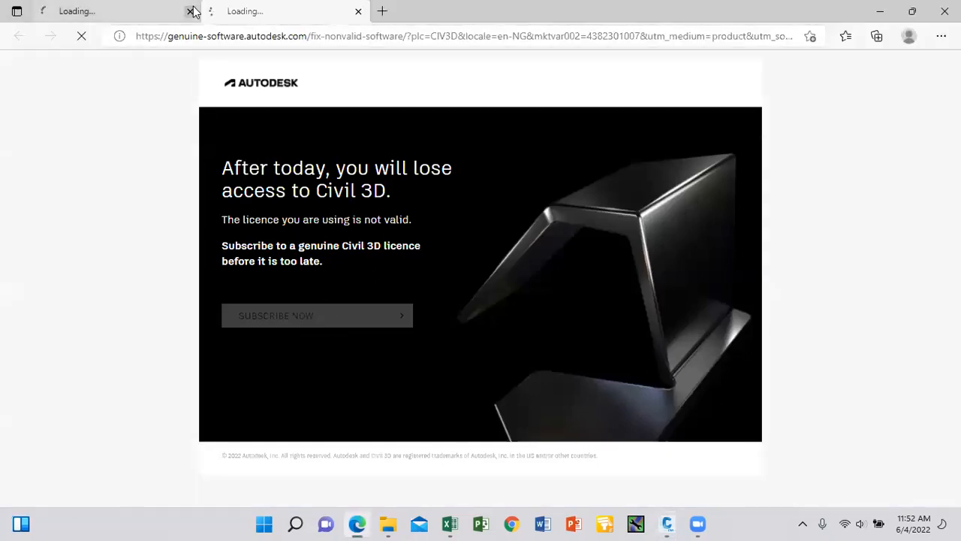
click(190, 10)
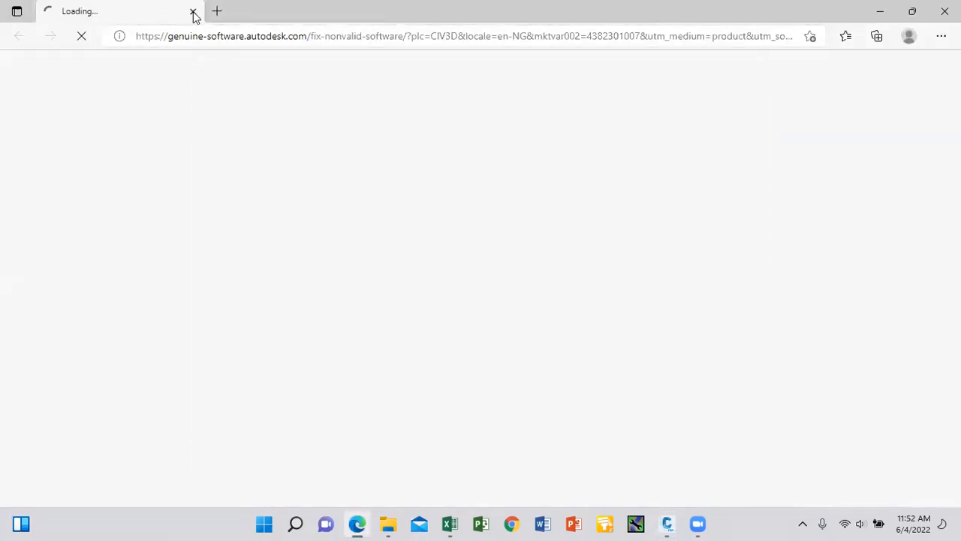
click(191, 11)
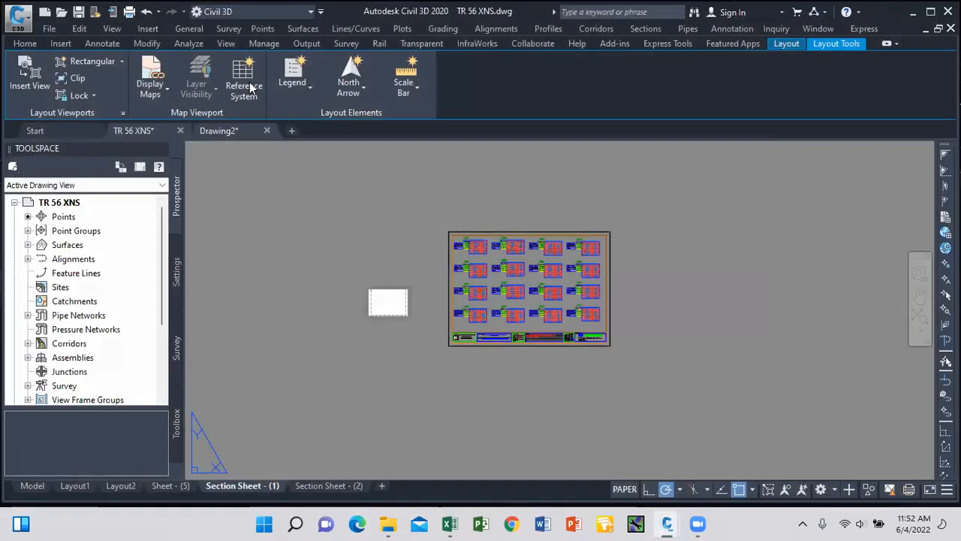
Delete the Sheet - (5) layout.
click(170, 486)
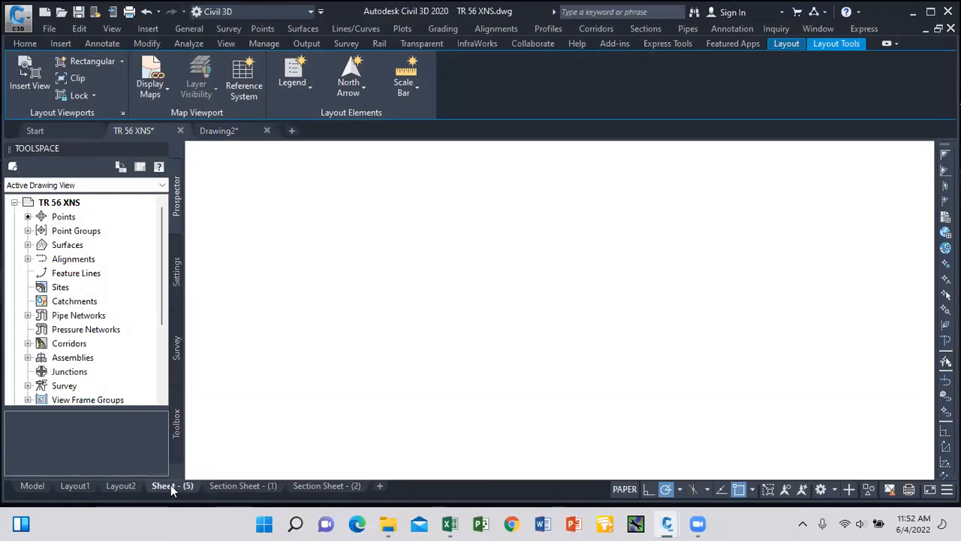
right_click(170, 486)
click(218, 272)
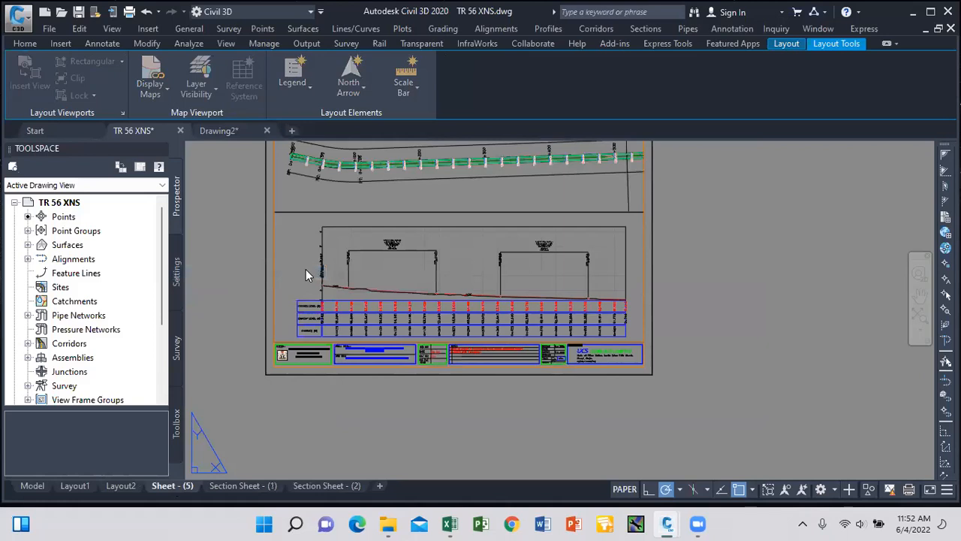
click(492, 305)
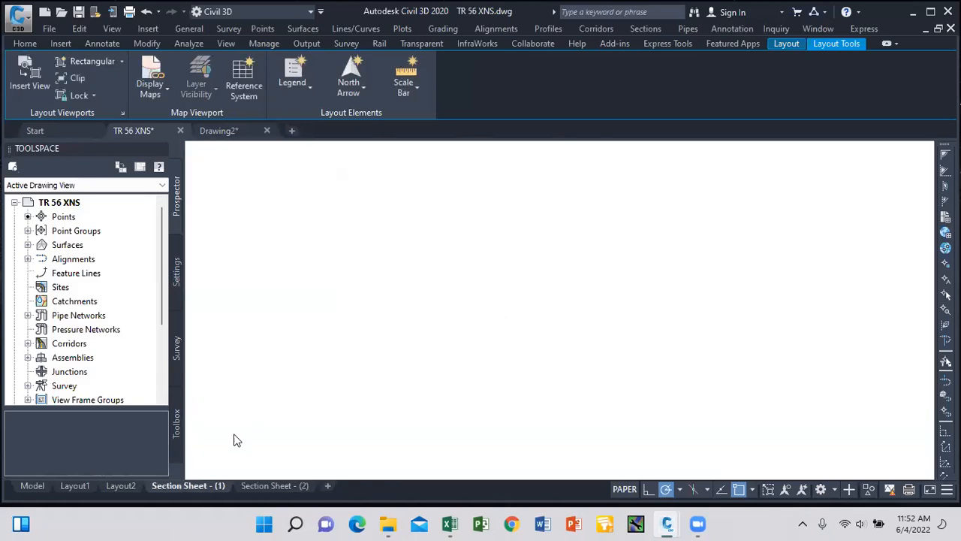
Plot Section Sheet - (1) with DWG To PDF.pc3 on ISO expand A3, extents, centered, fit to paper.
right_click(191, 488)
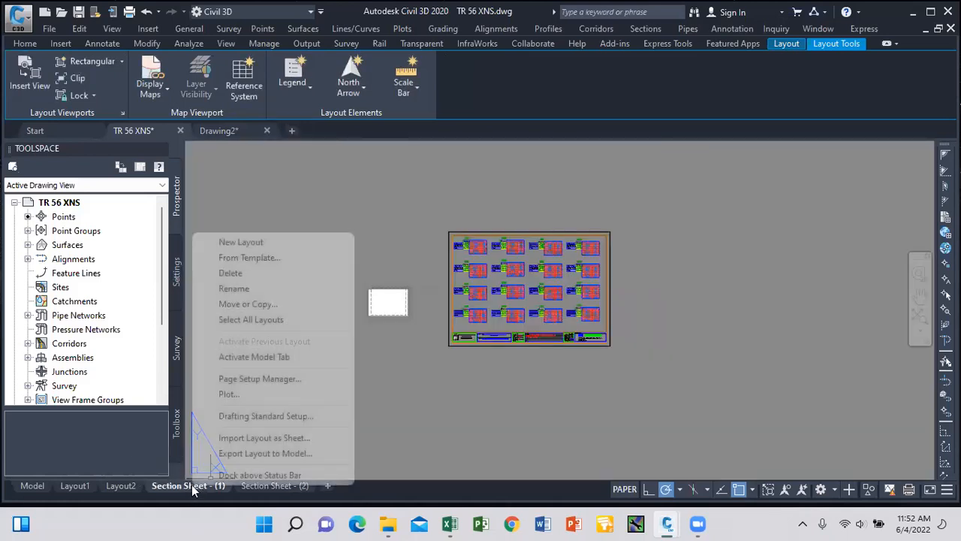
click(279, 396)
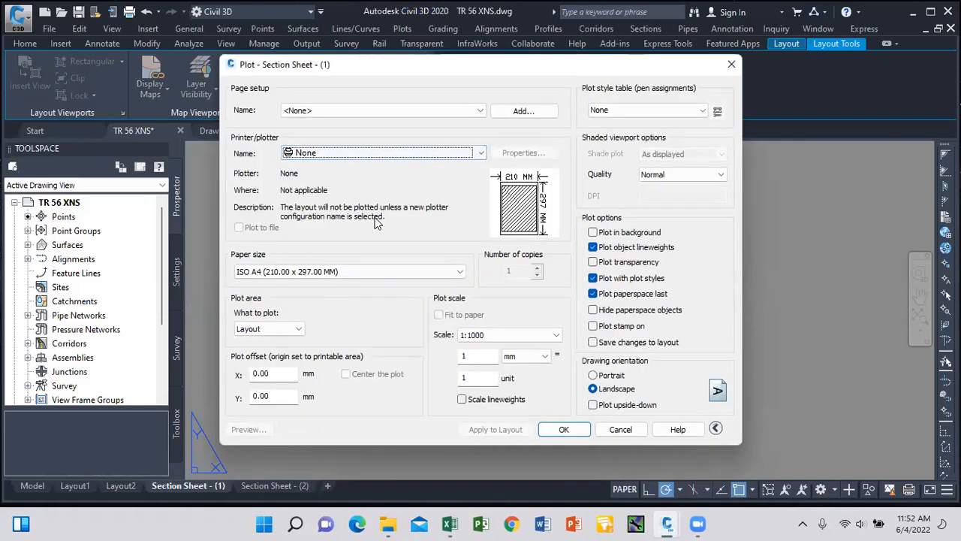
click(379, 153)
scroll(384, 316, down, 2)
scroll(385, 314, down, 1)
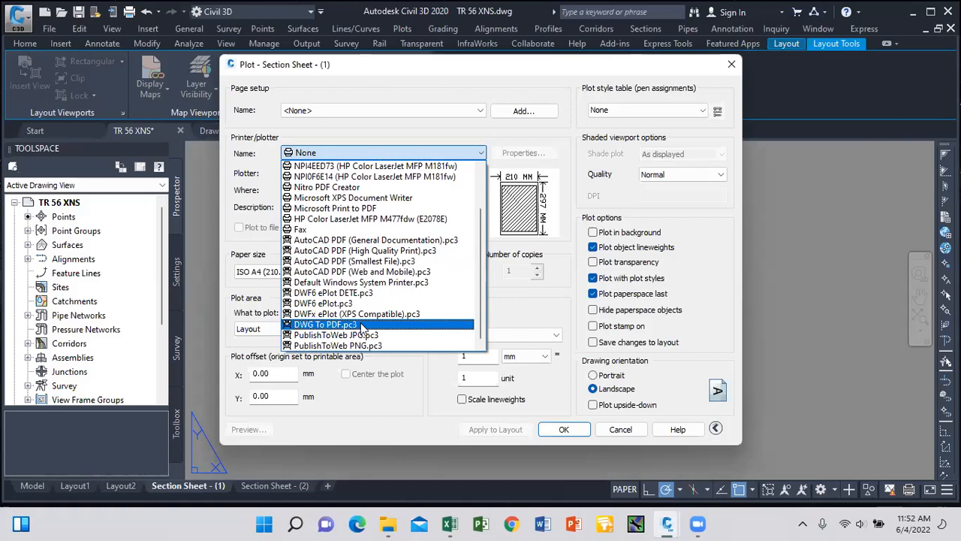
click(362, 326)
click(452, 272)
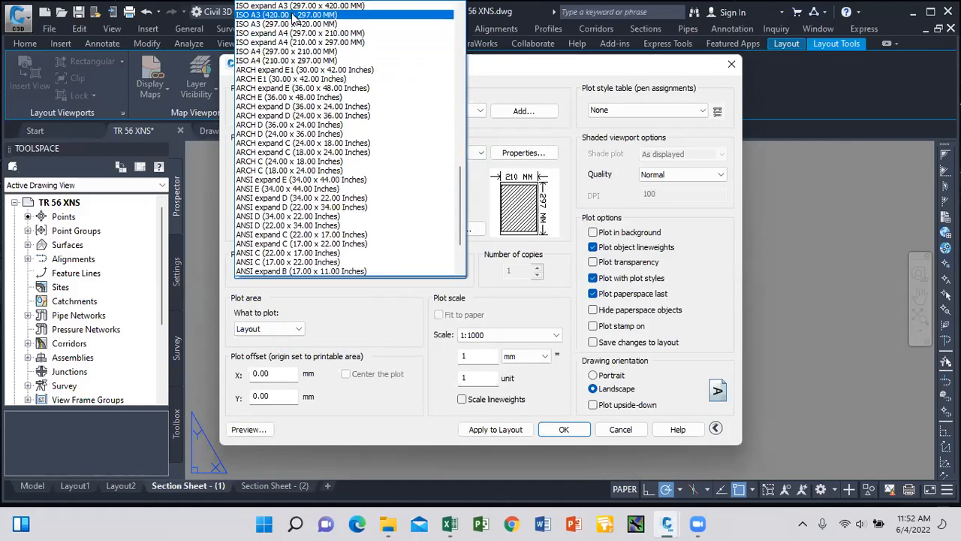
scroll(301, 20, up, 1)
click(301, 27)
click(278, 329)
click(279, 350)
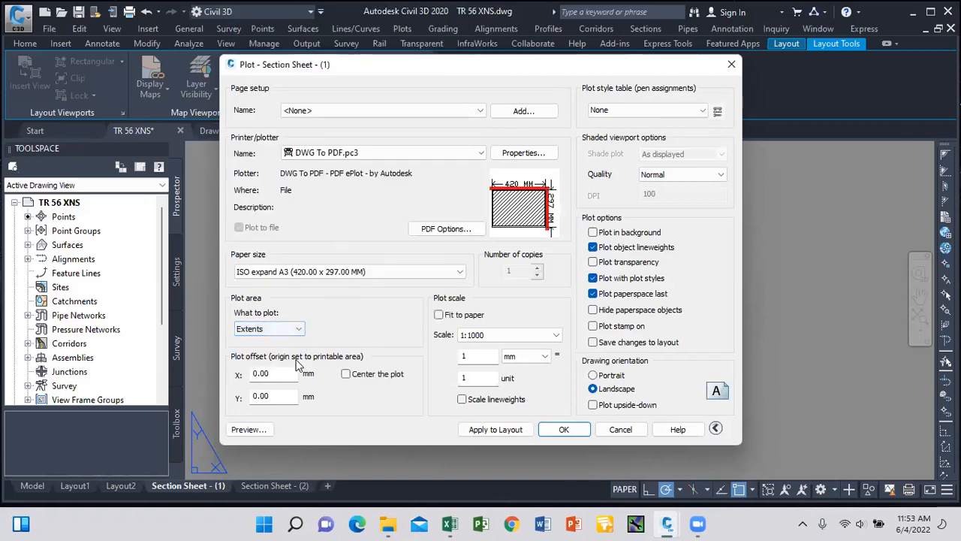
click(347, 374)
click(439, 314)
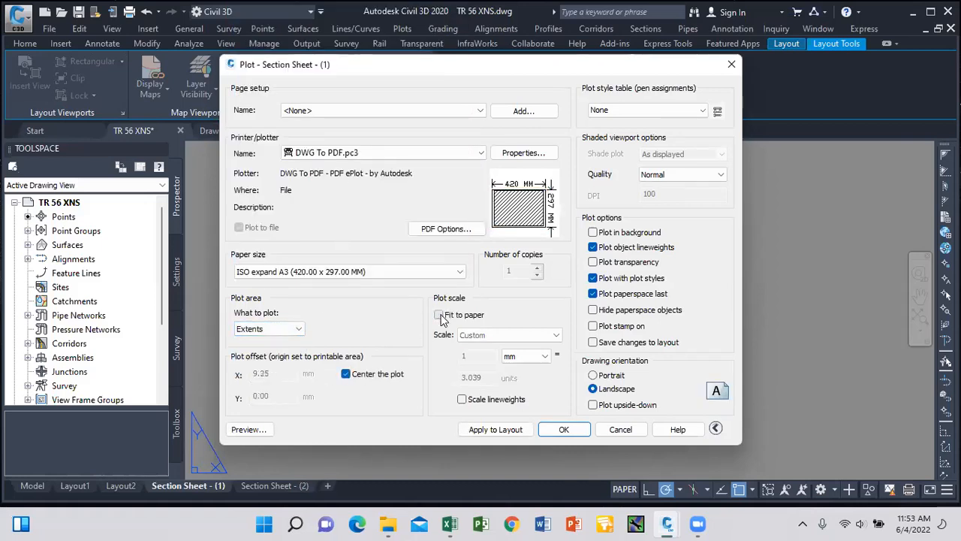
Save these plot settings as a new page setup named LOP and close the Plot dialog.
click(524, 111)
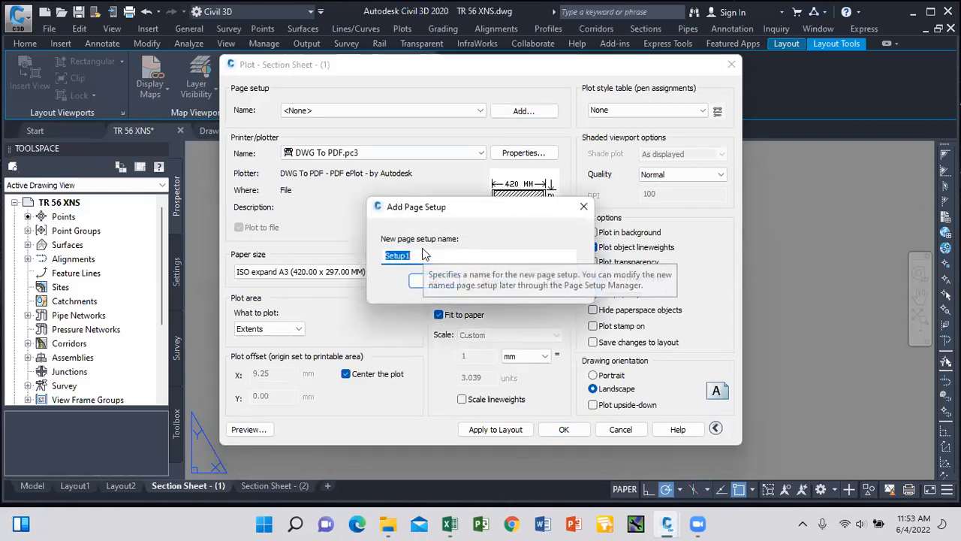
text(LOP)
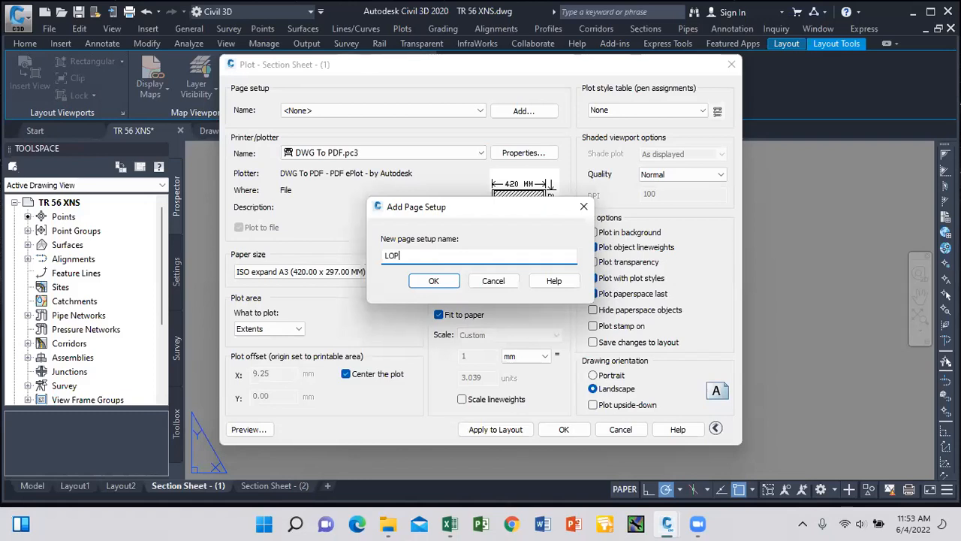
click(443, 282)
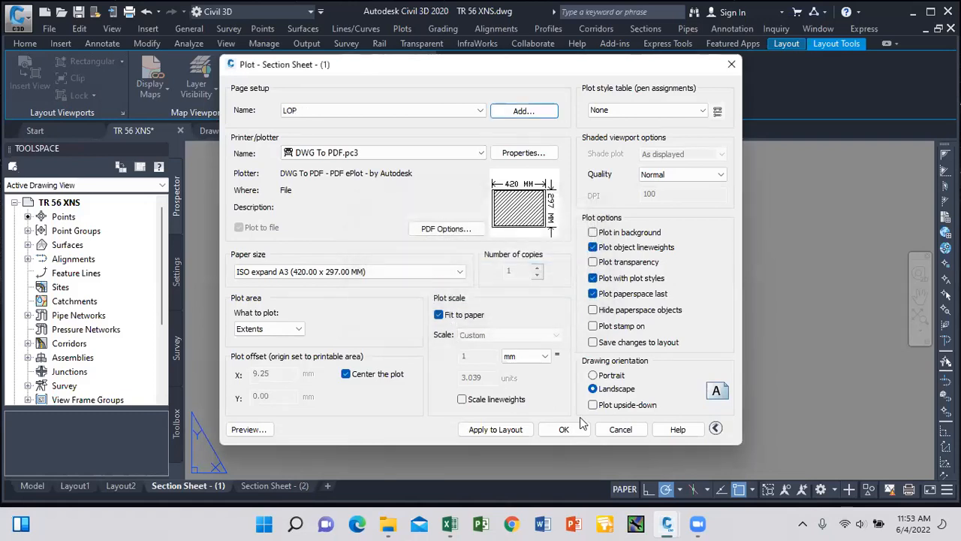
click(622, 430)
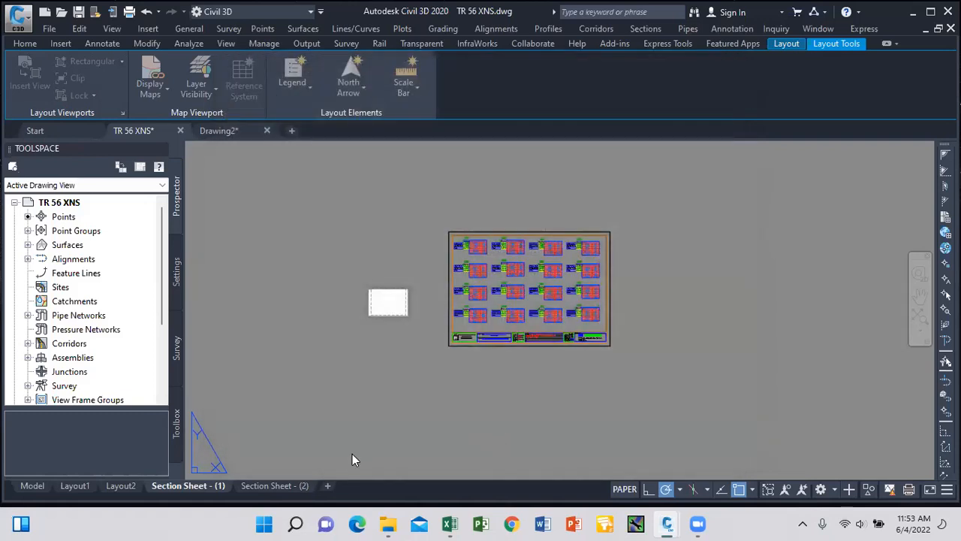
right_click(201, 489)
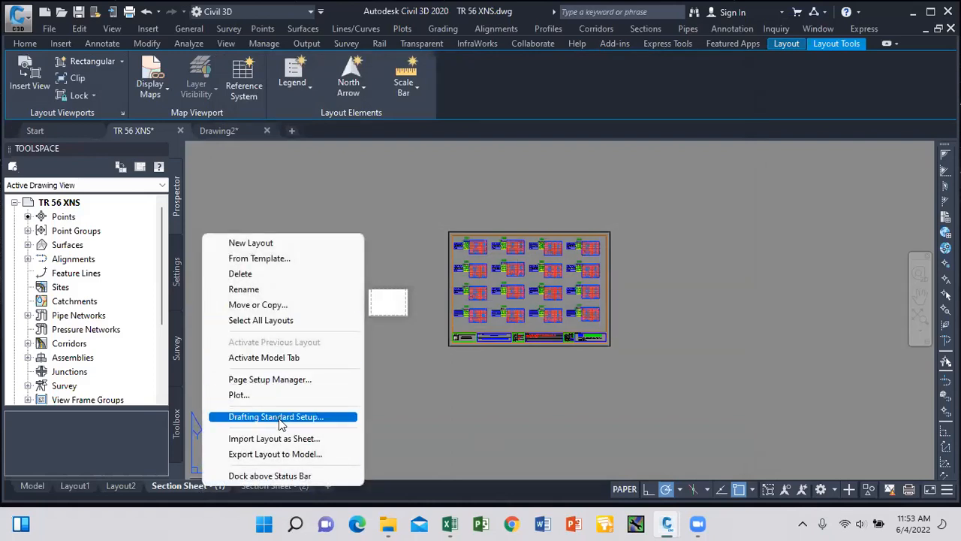
Delete Layout2 and then Layout1, leaving only Model, Section Sheet - (1) and Section Sheet - (2).
click(278, 321)
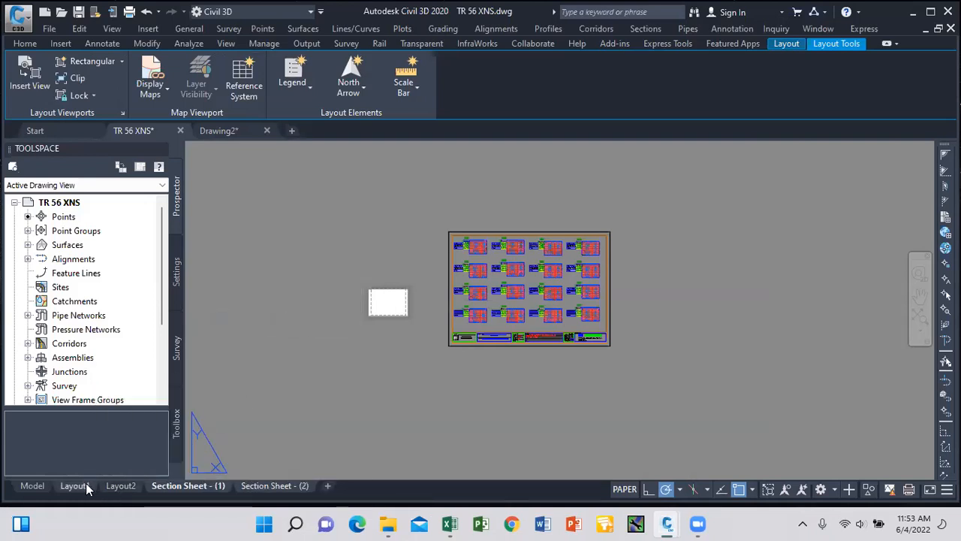
mouse_move(75, 489)
click(75, 486)
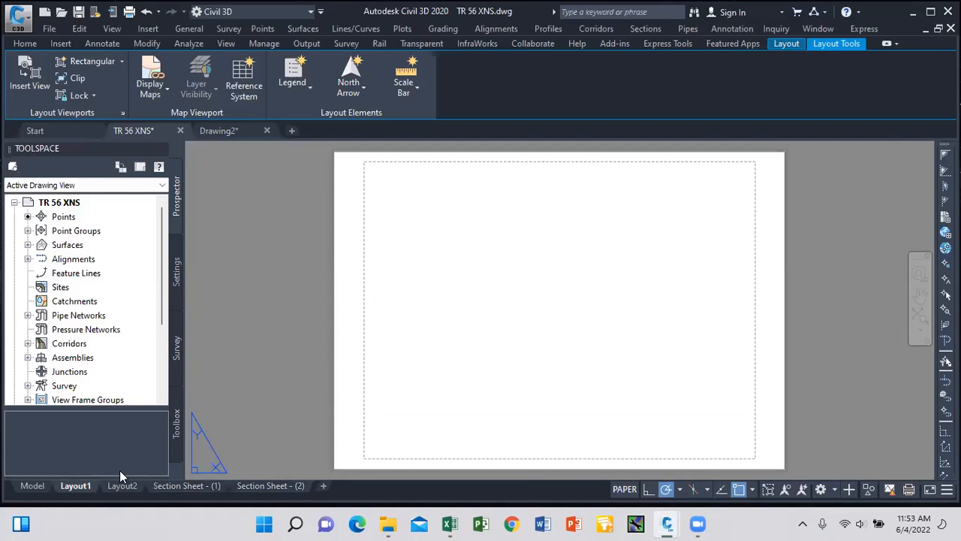
click(120, 486)
right_click(119, 486)
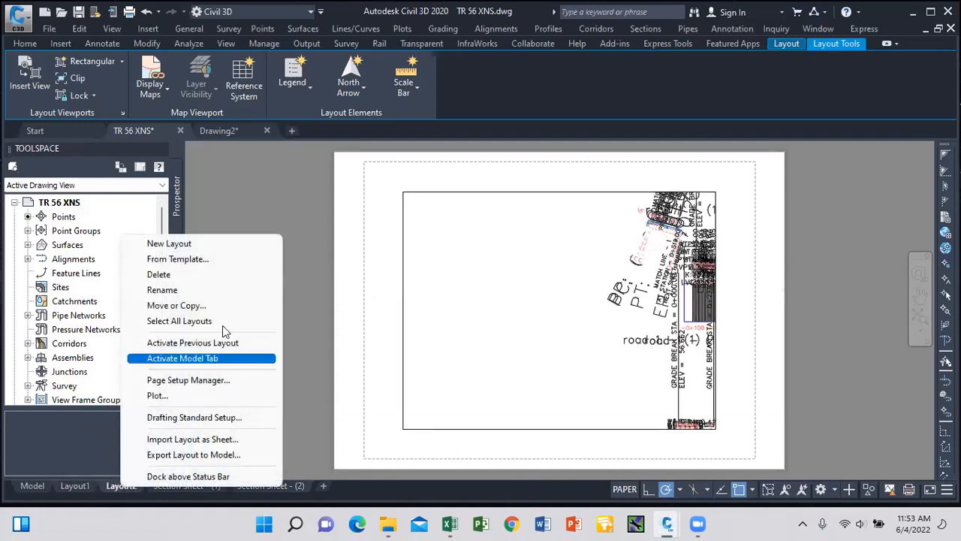
click(222, 275)
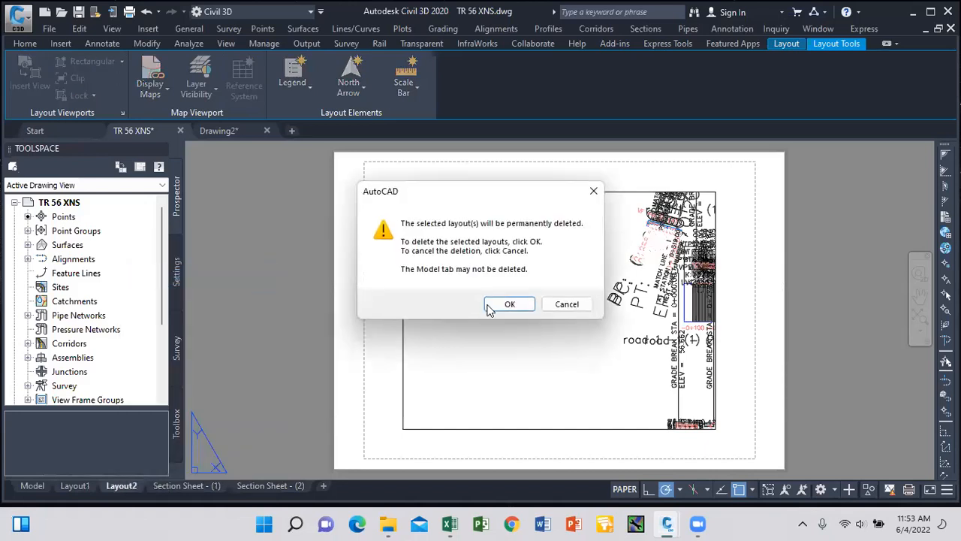
click(500, 305)
click(76, 486)
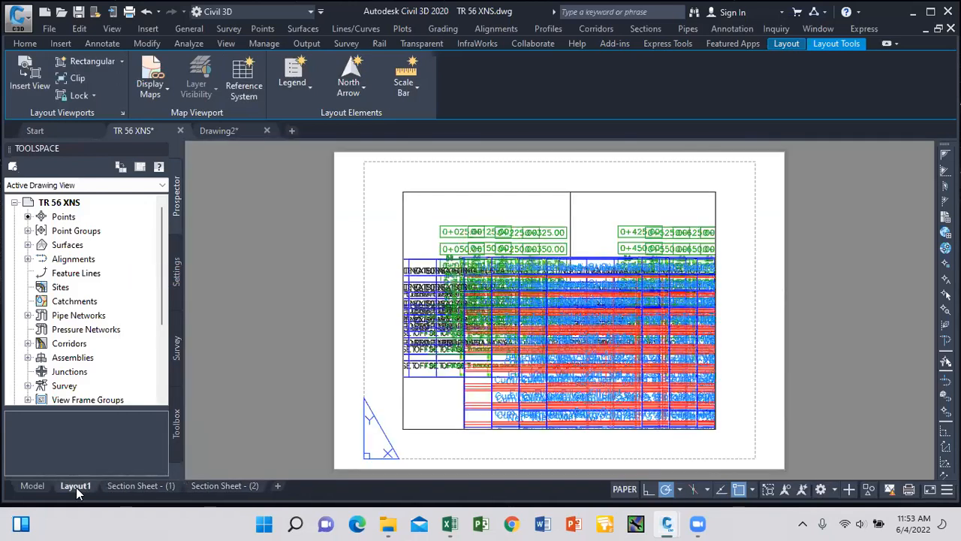
right_click(75, 487)
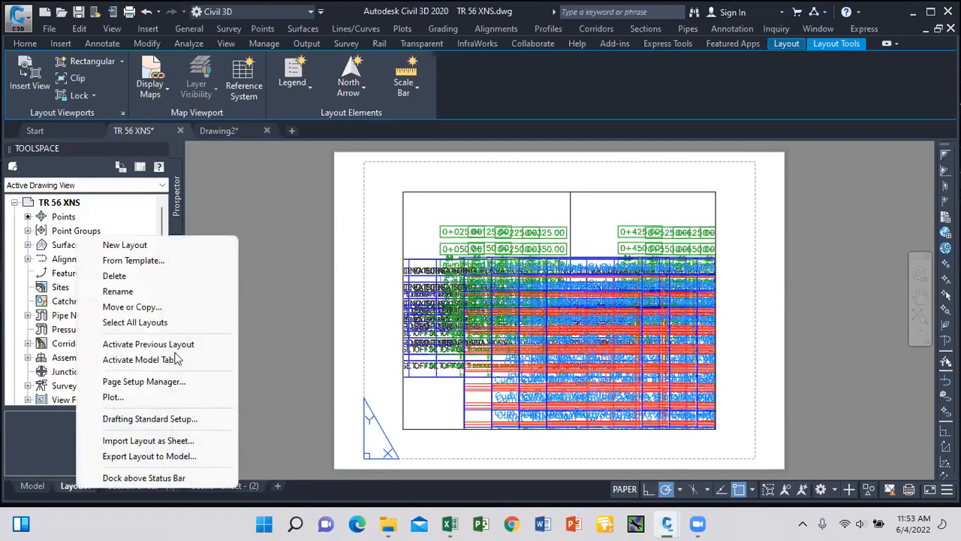
click(177, 278)
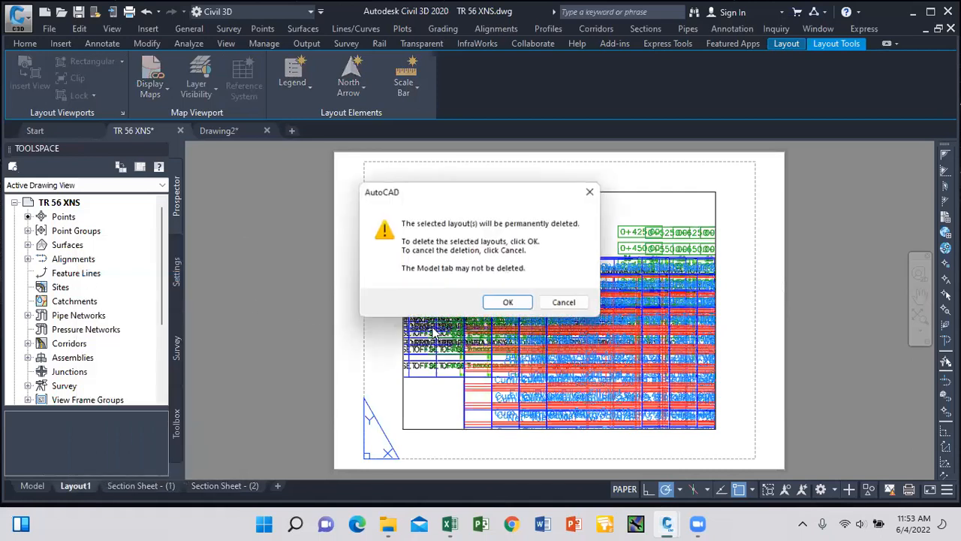
click(499, 304)
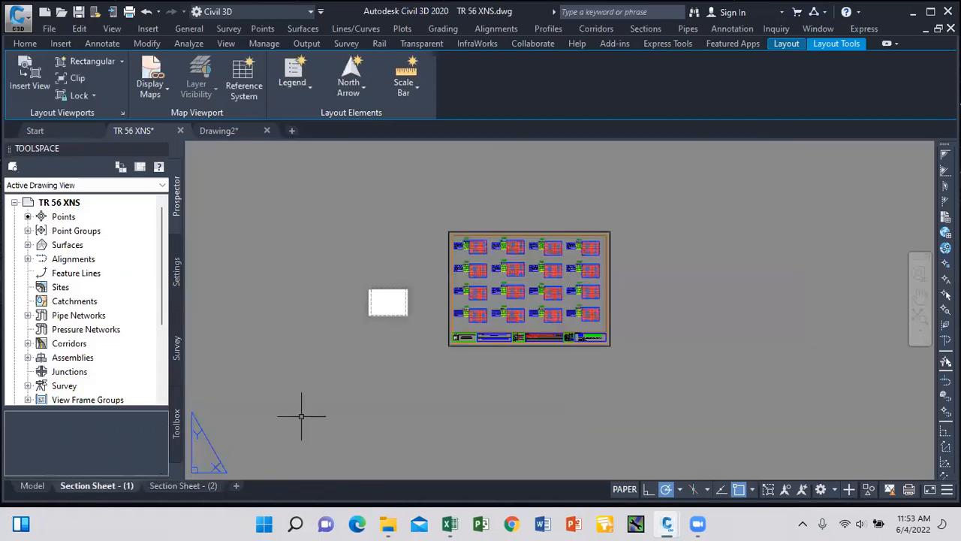
Publish both selected section sheets, assigning the LOP page setup to each.
right_click(112, 488)
click(219, 323)
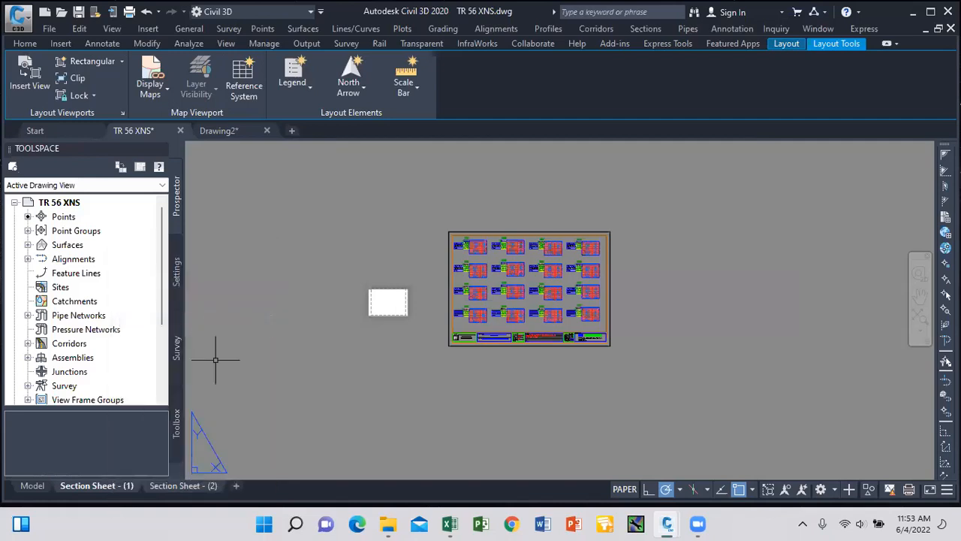
right_click(123, 488)
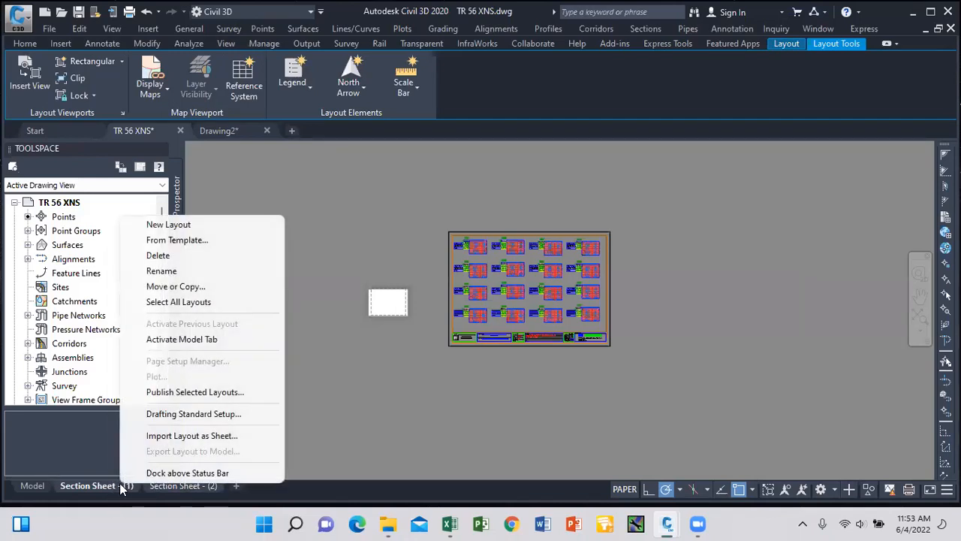
click(208, 391)
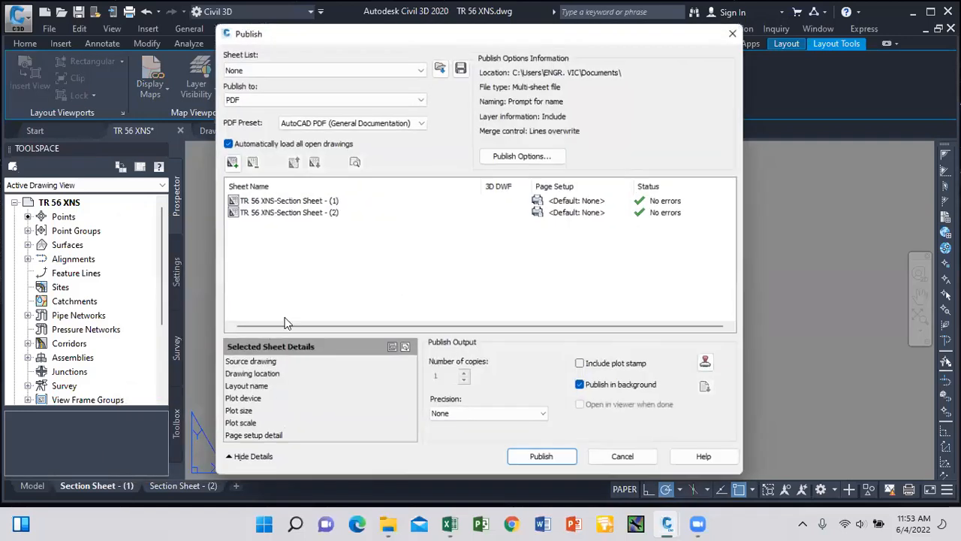
click(300, 201)
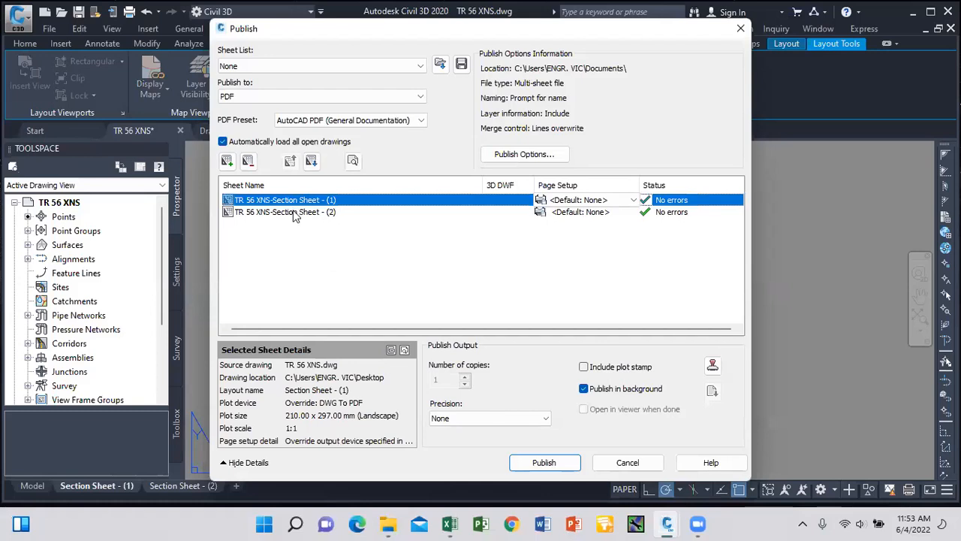
shift+click(294, 213)
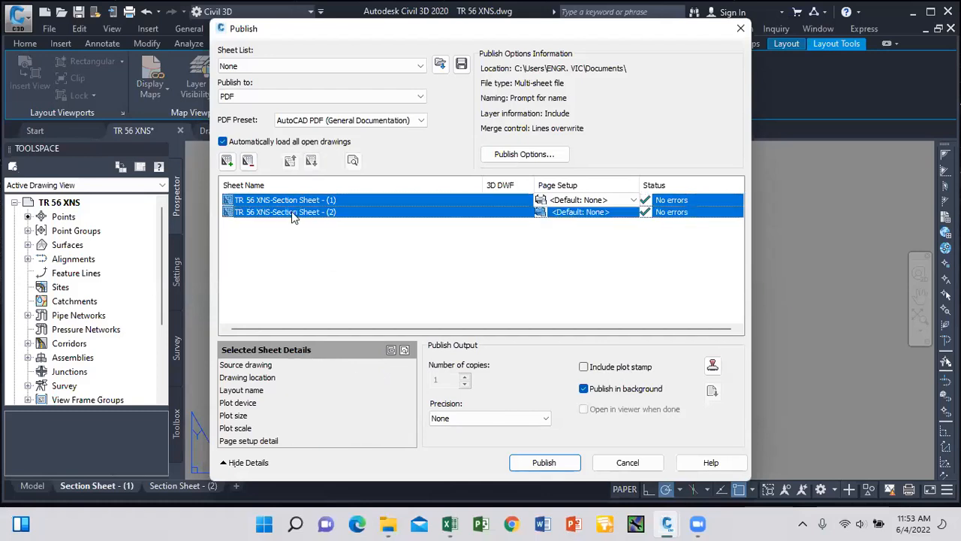
click(633, 200)
click(571, 237)
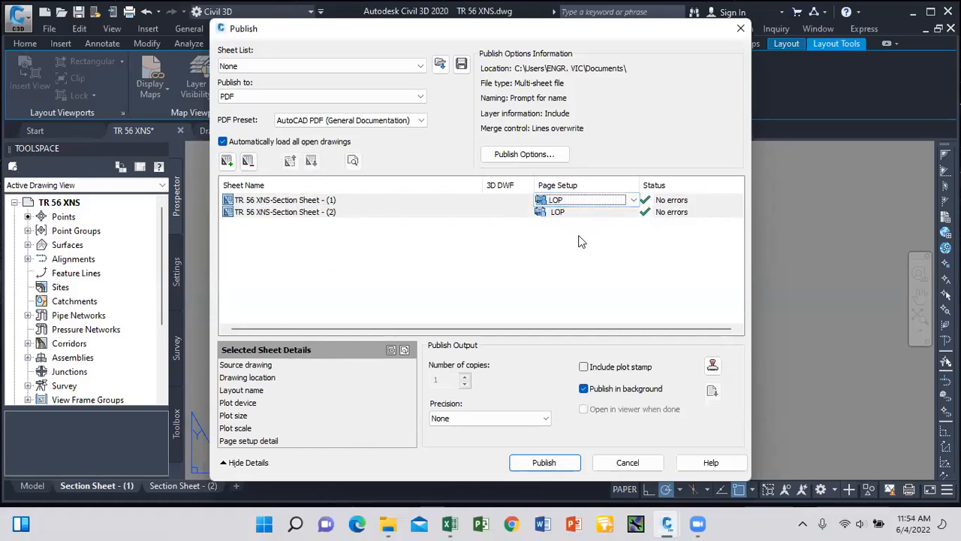
Publish to the Desktop as PDF 'XNS SHEET DWG', declining to save the sheet list.
click(563, 463)
click(299, 222)
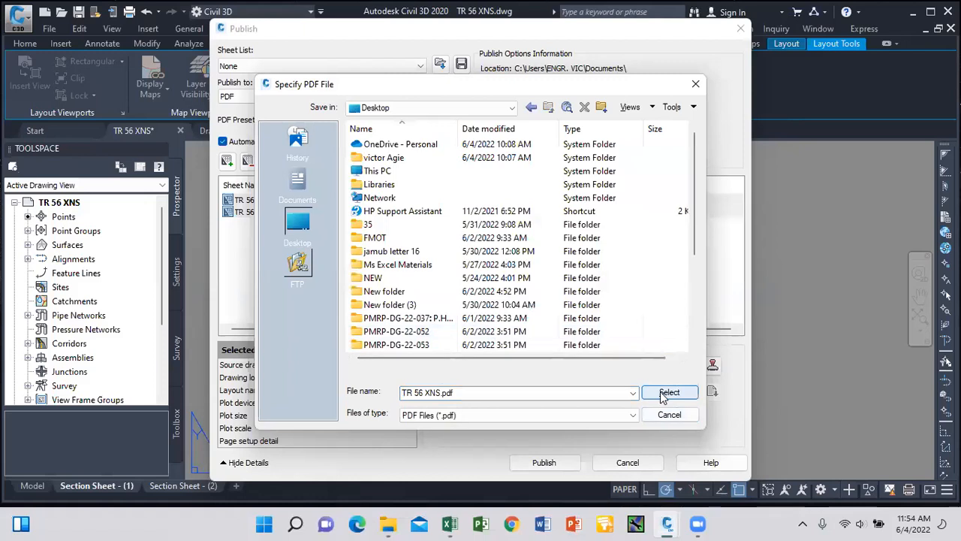
click(471, 390)
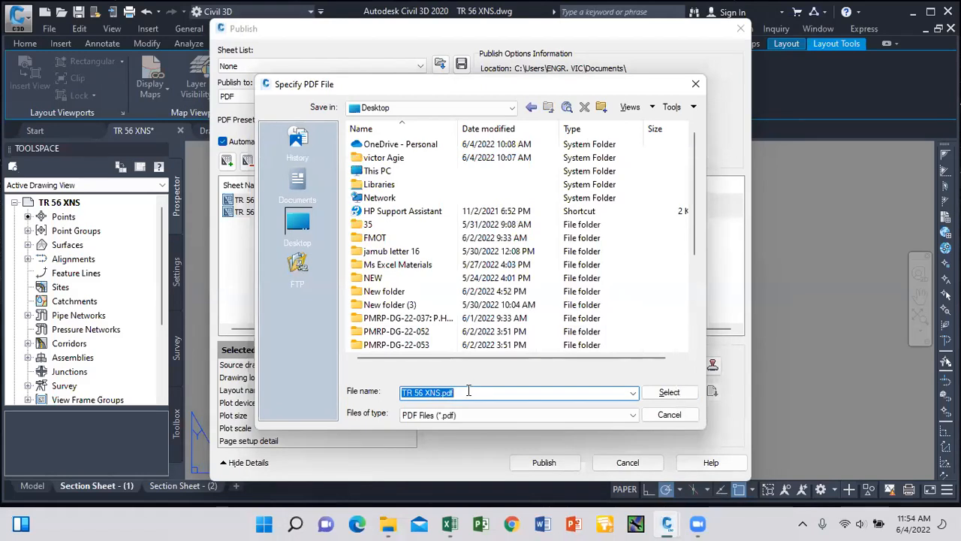
text(XNS SHEET)
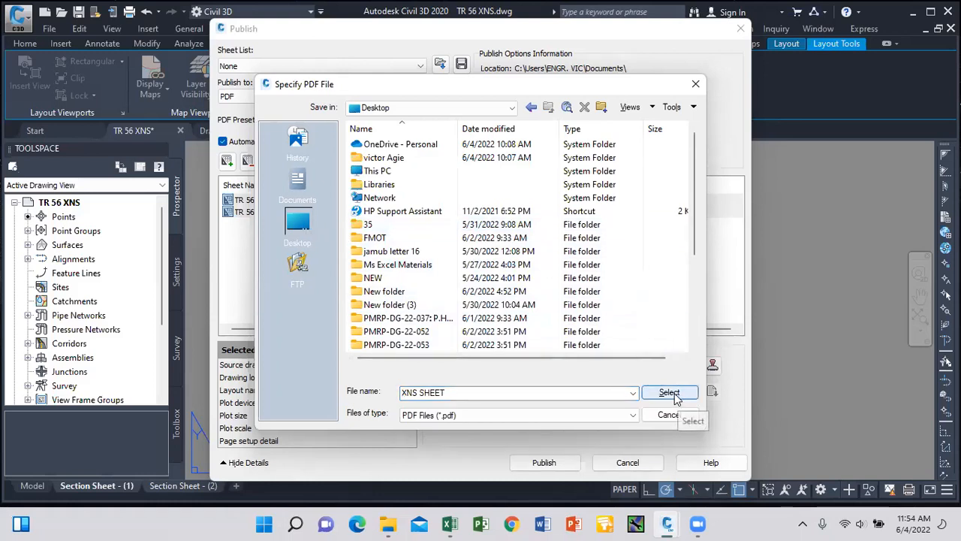
click(455, 391)
click(456, 391)
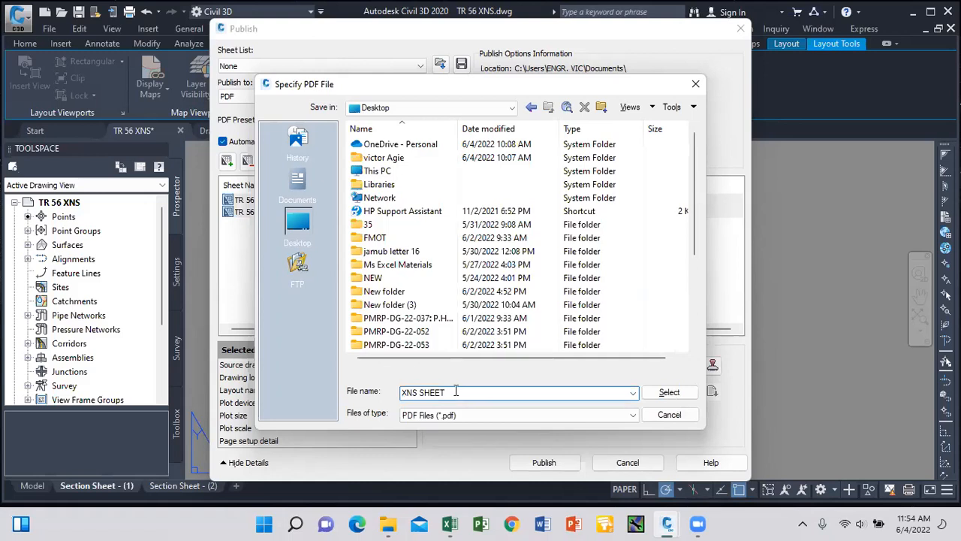
click(670, 392)
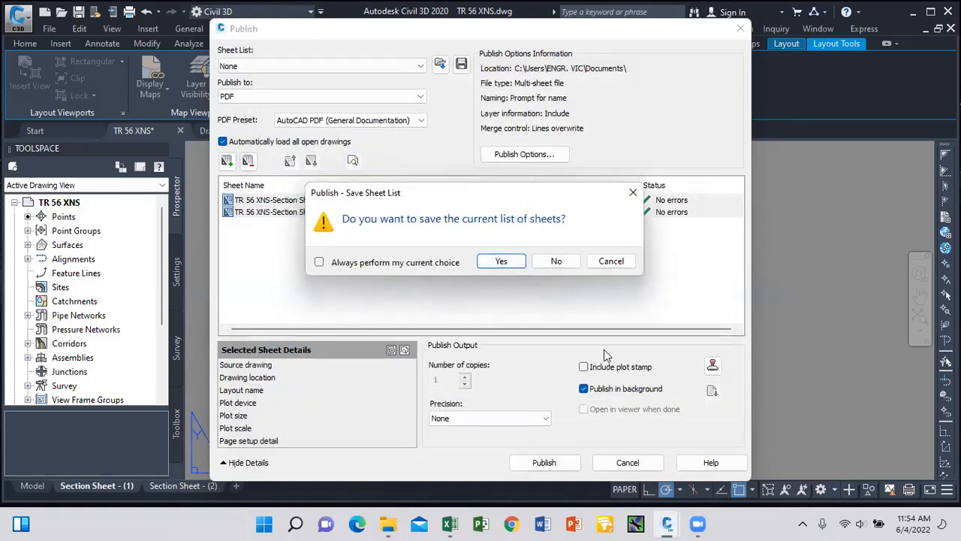
click(553, 263)
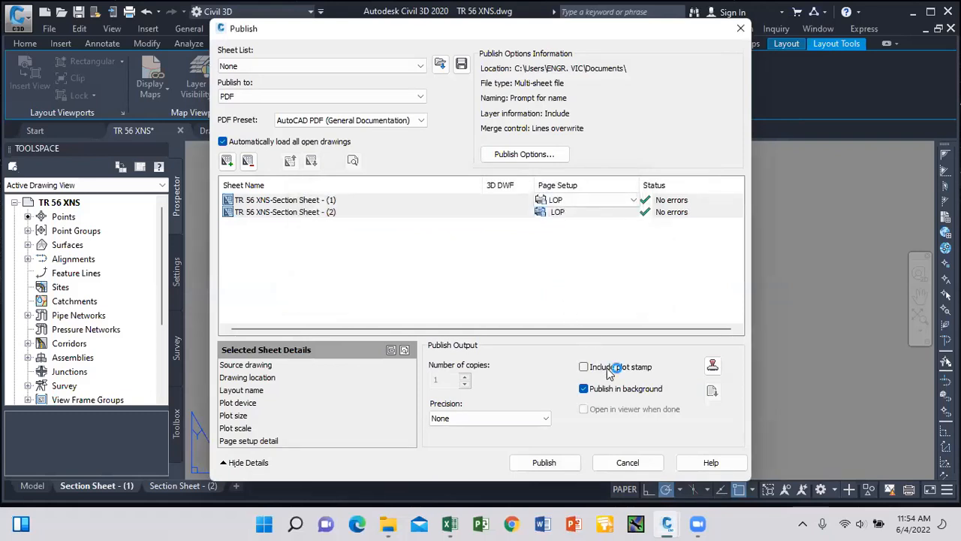
key(Return)
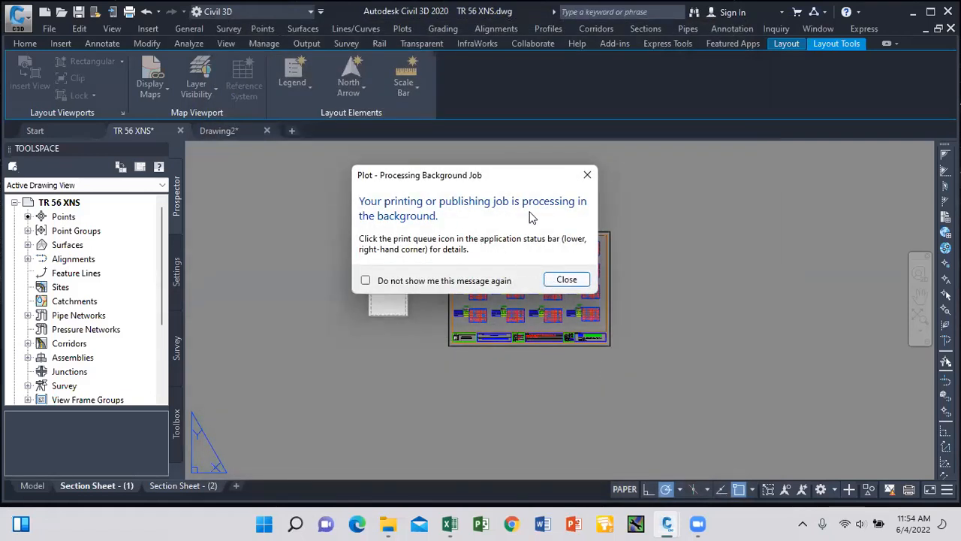
Dismiss the background job notice, let publishing complete error-free, then minimize Civil 3D.
click(568, 280)
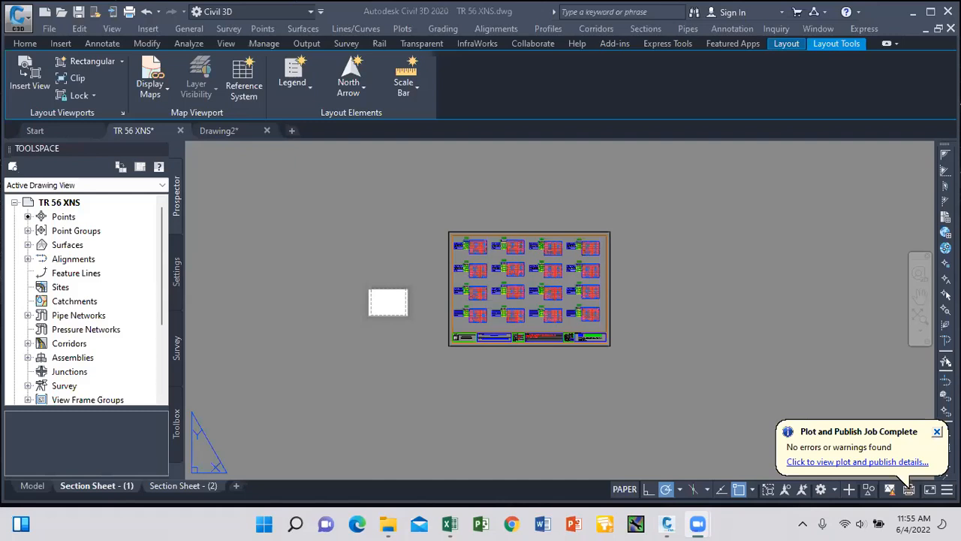
click(937, 431)
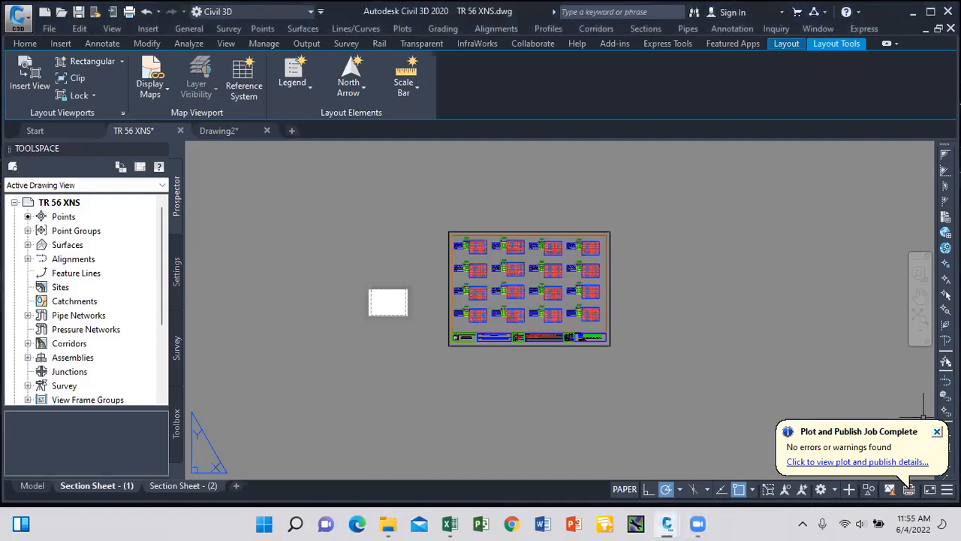
click(937, 432)
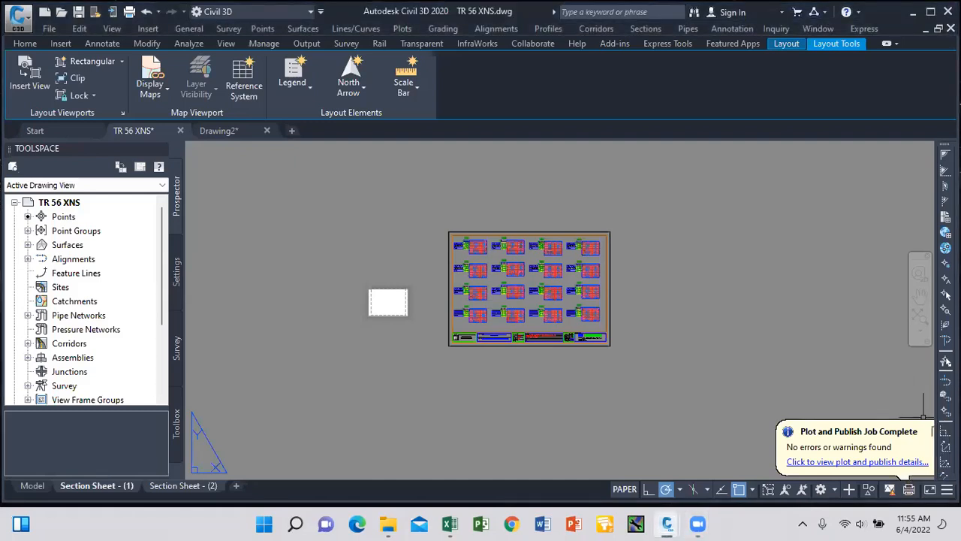
click(25, 43)
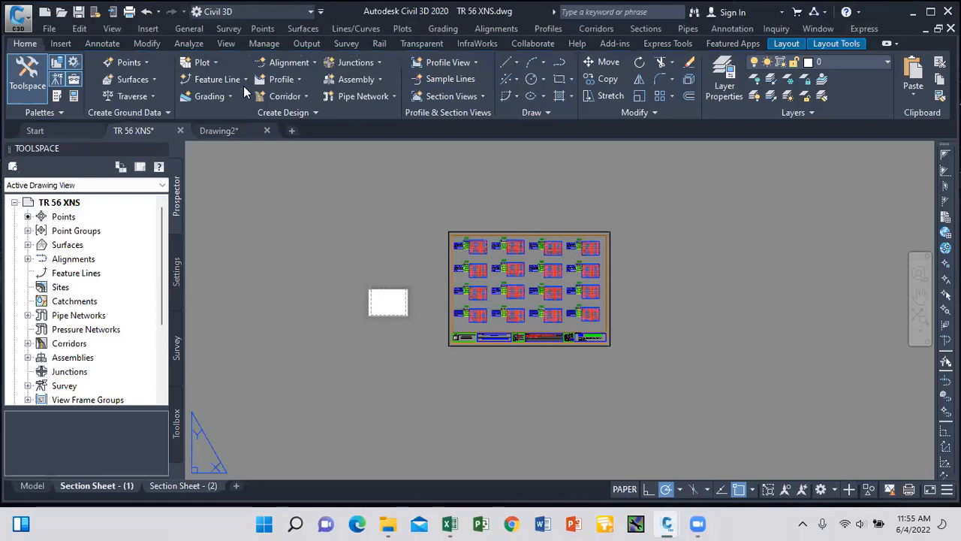
click(911, 14)
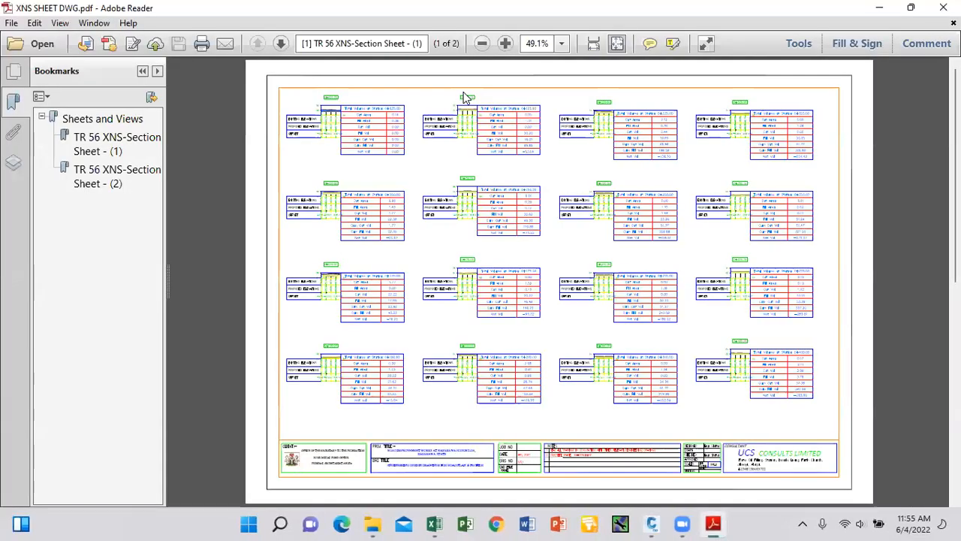
Scroll to page 2 of XNS SHEET DWG.pdf, then minimize Adobe Reader.
scroll(463, 96, down, 1)
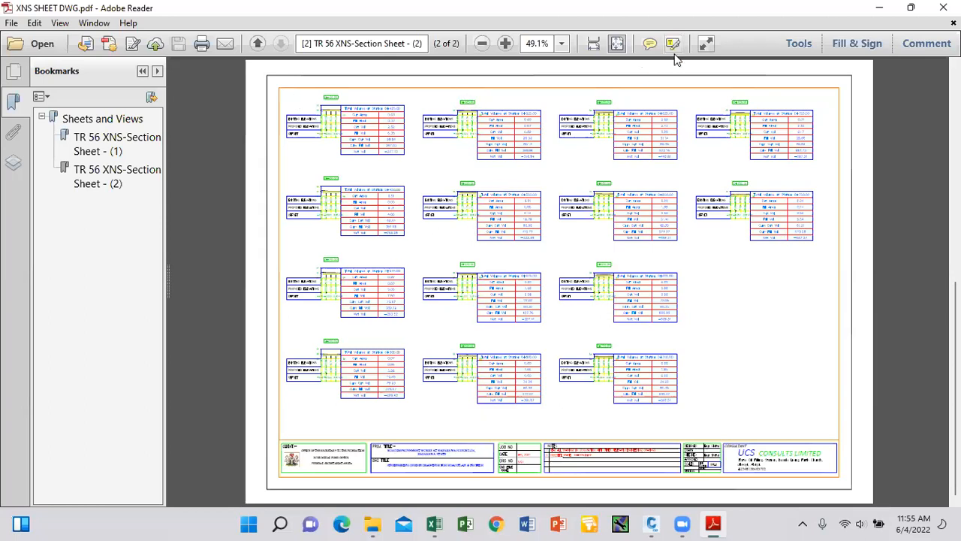
click(879, 11)
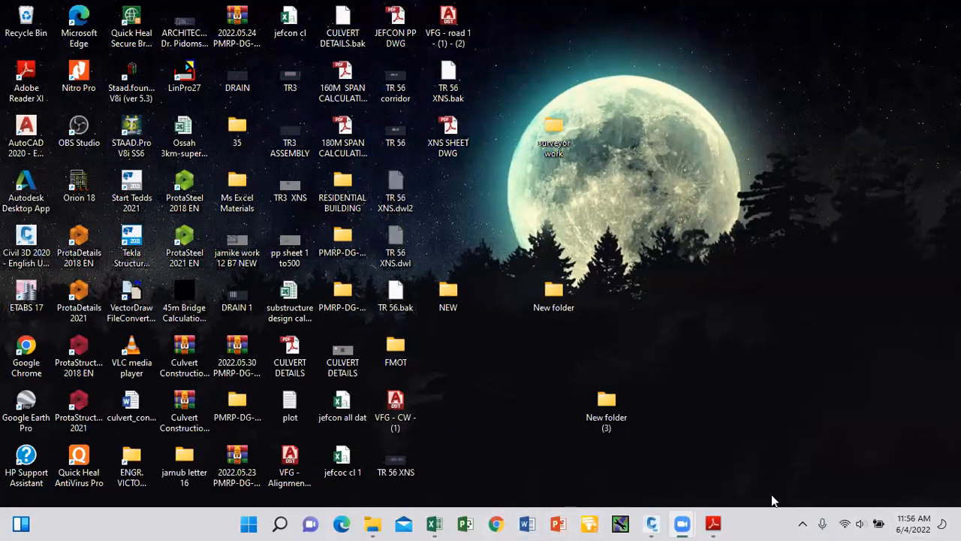
mouse_move(653, 525)
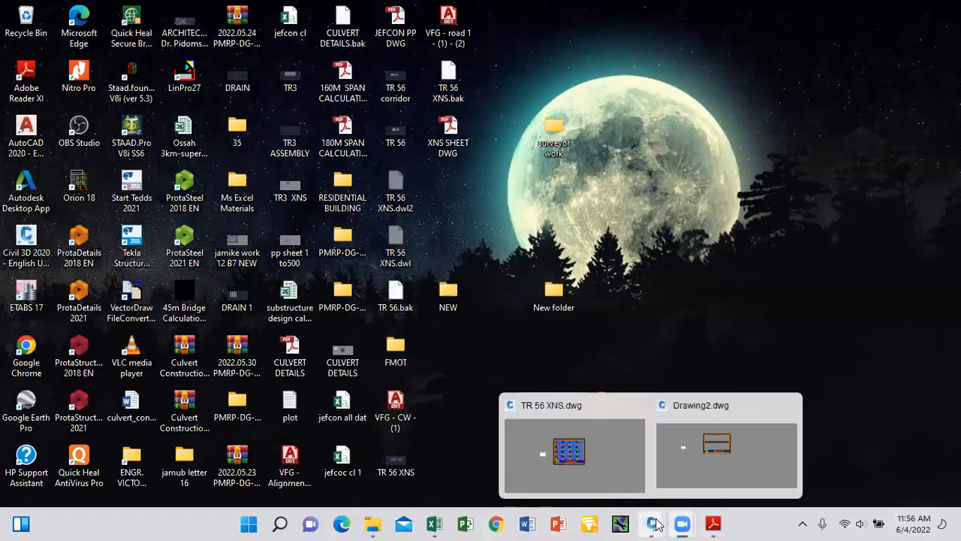
click(601, 470)
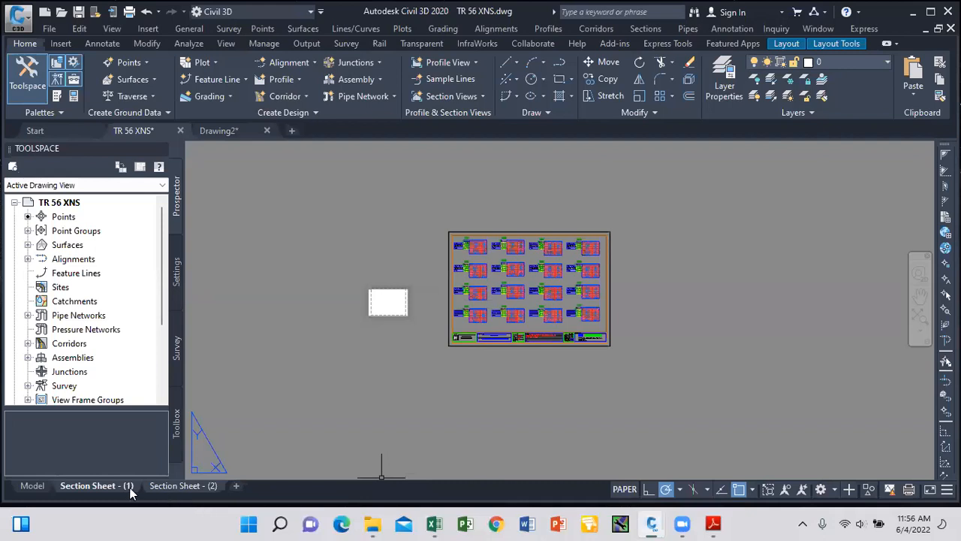
click(32, 485)
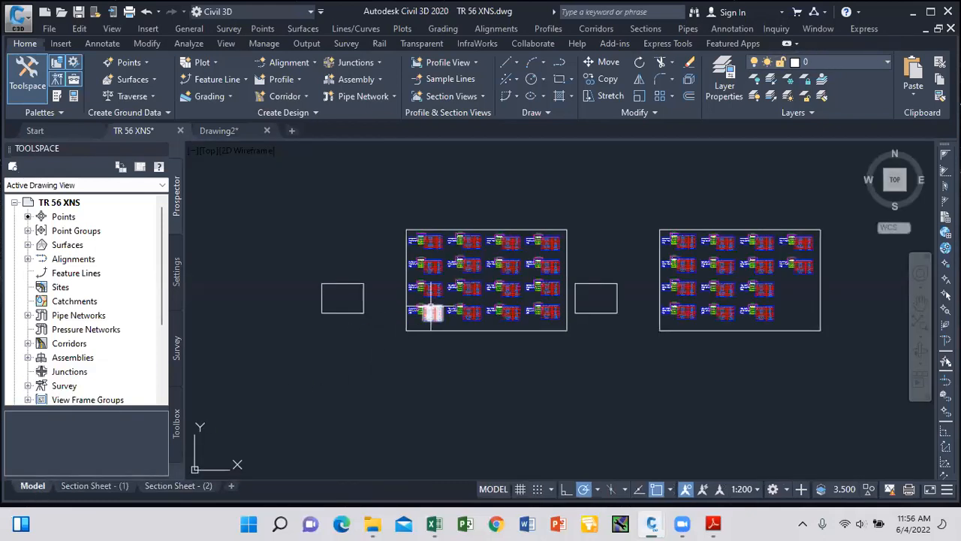
scroll(428, 310, up, 6)
scroll(447, 309, down, 4)
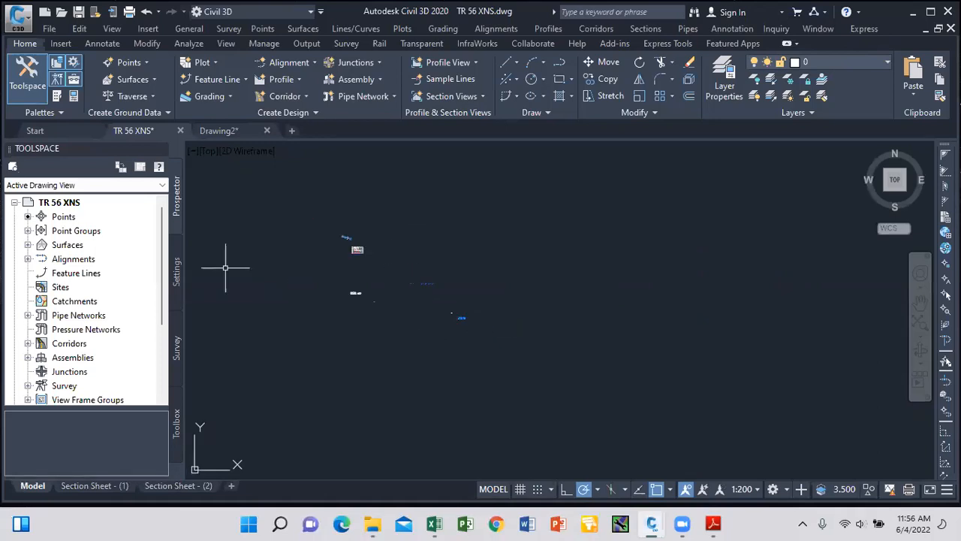
scroll(344, 290, up, 8)
scroll(395, 308, up, 7)
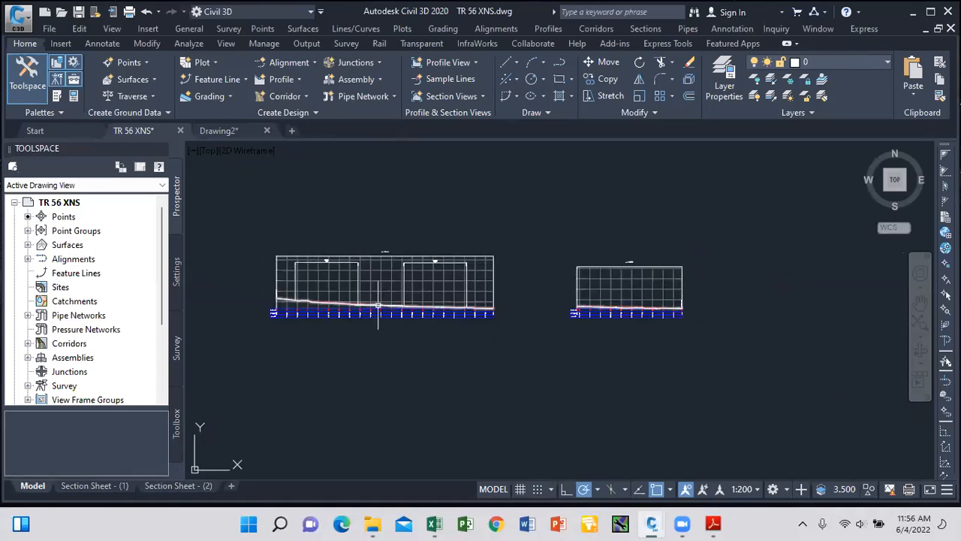
scroll(383, 301, up, 5)
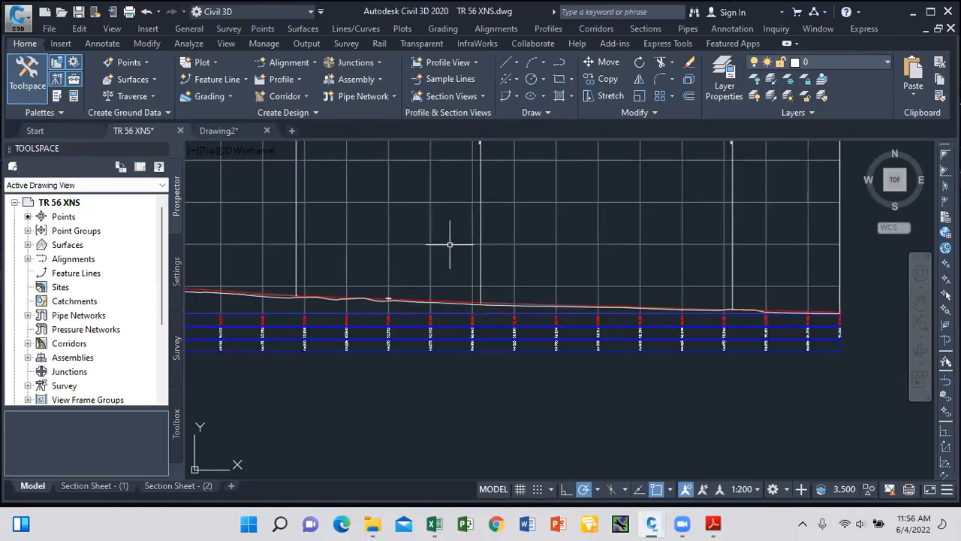
click(913, 11)
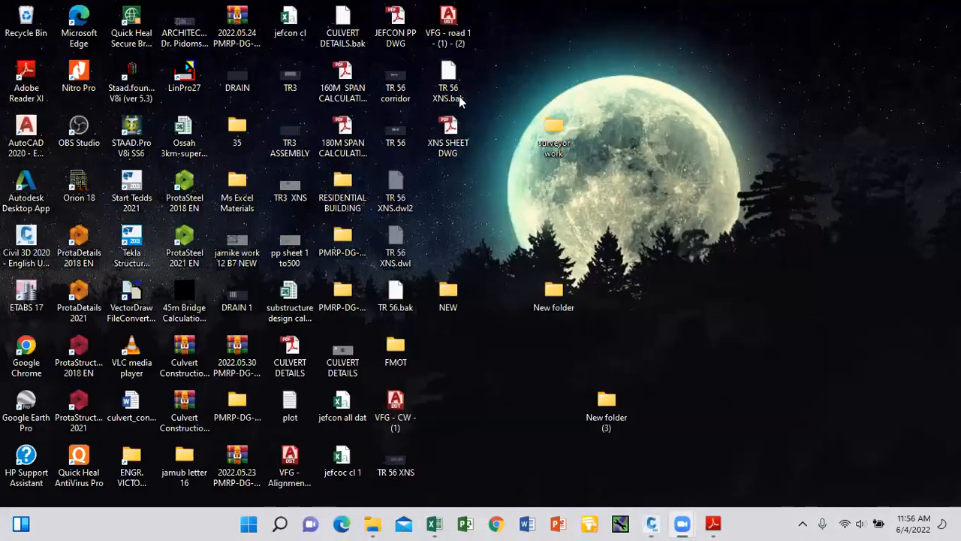
Open the TR 56 drawing from the desktop and close the Sheet Set Manager.
double_click(404, 141)
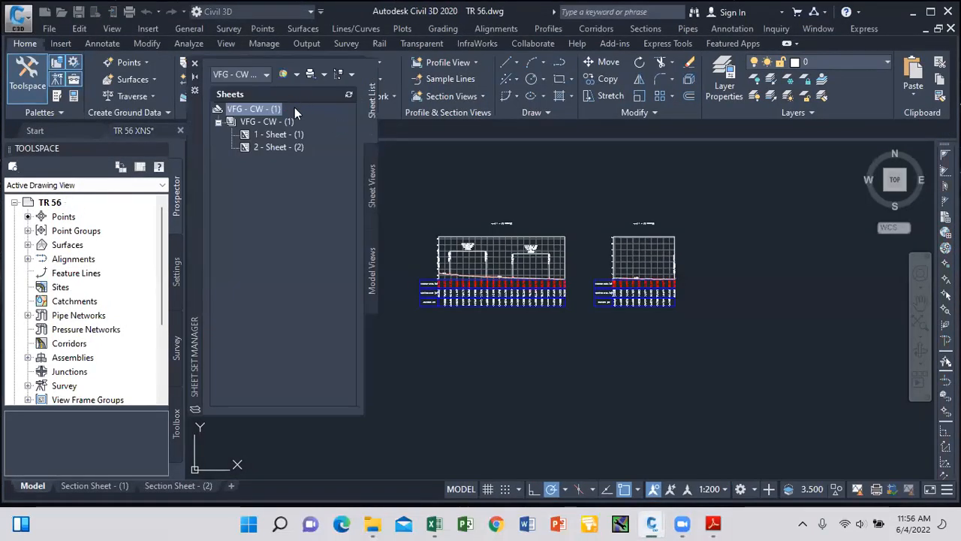
click(194, 65)
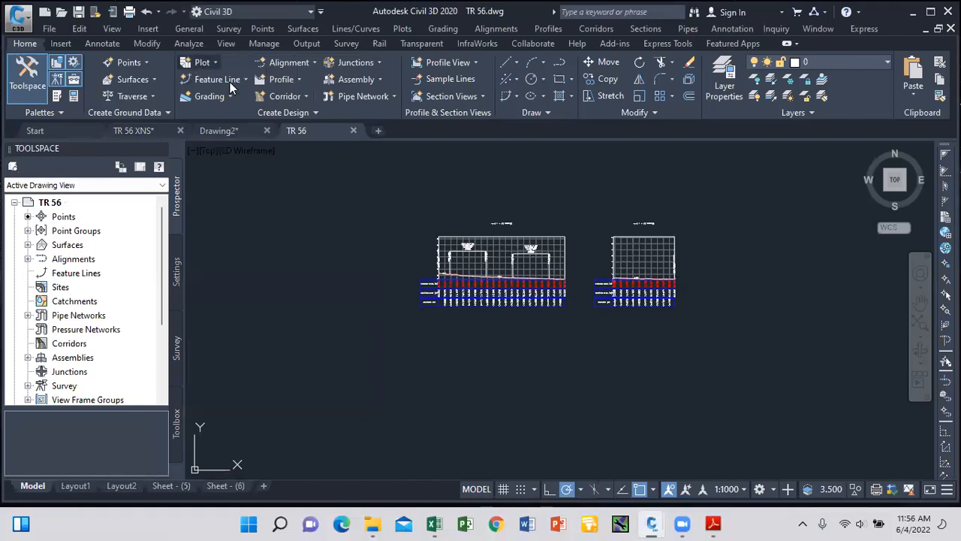
scroll(507, 278, up, 6)
scroll(515, 283, down, 3)
scroll(480, 262, up, 4)
scroll(493, 249, down, 2)
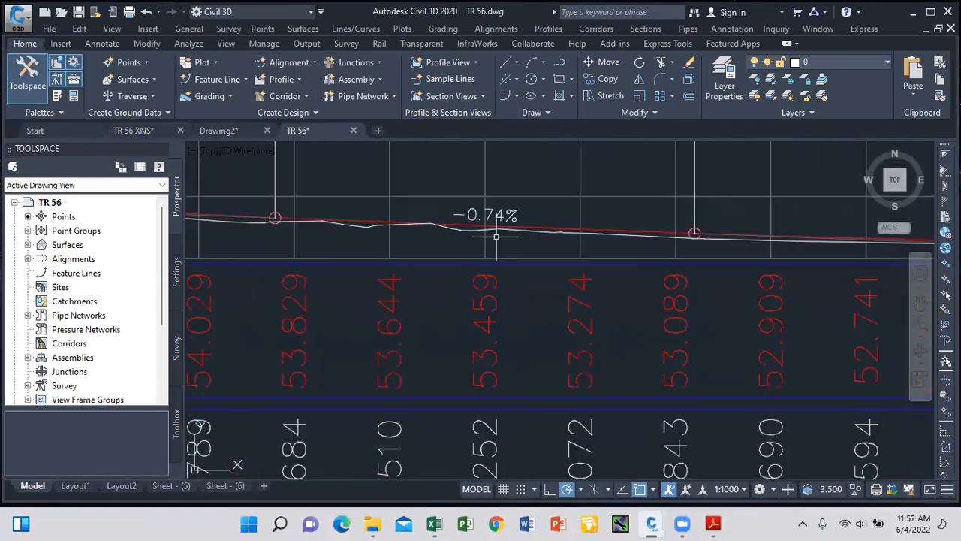
scroll(498, 232, up, 2)
scroll(499, 223, down, 4)
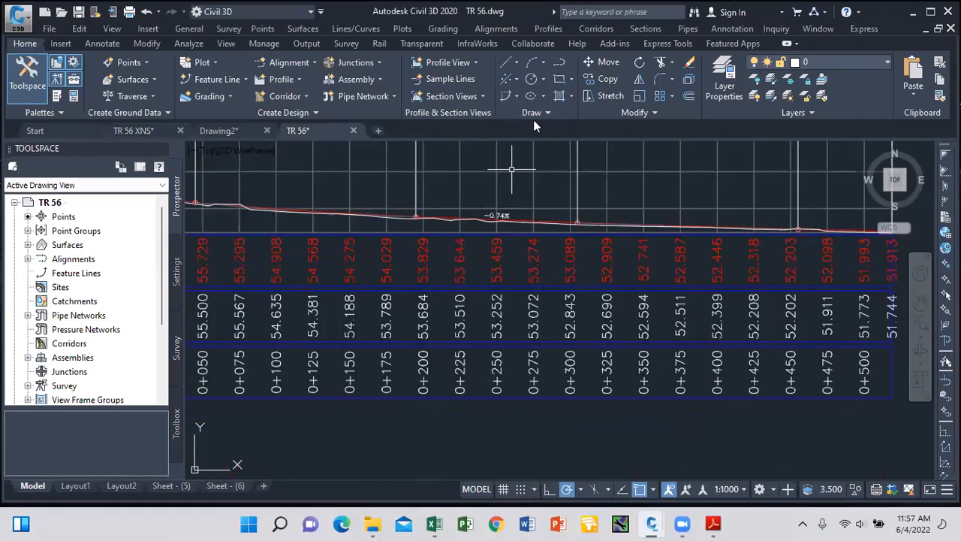
Draw a rectangle below the profiles.
click(557, 84)
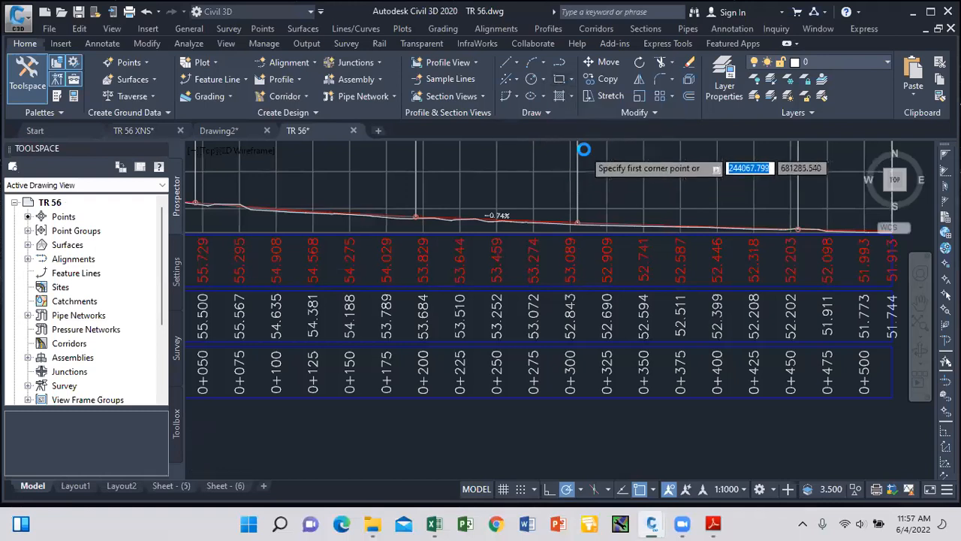
scroll(579, 152, down, 3)
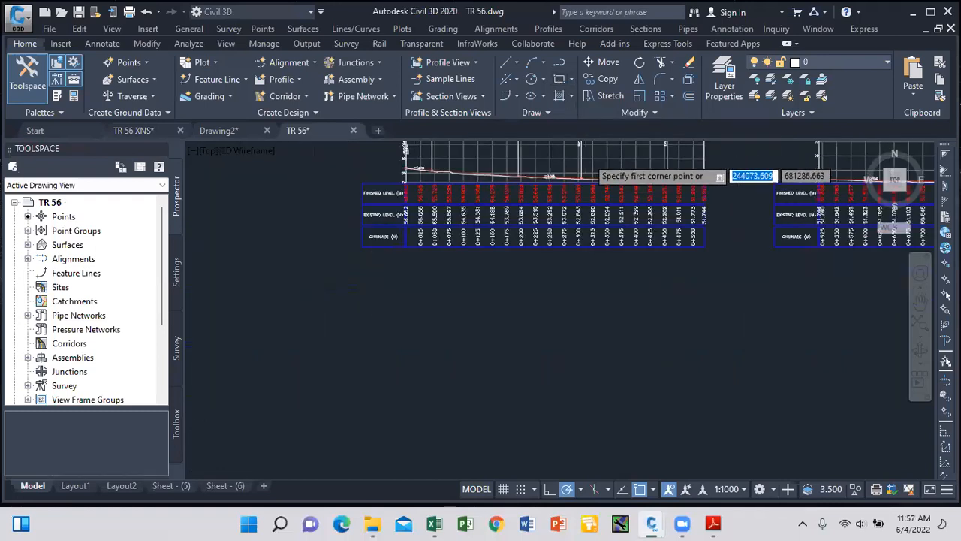
scroll(587, 150, down, 2)
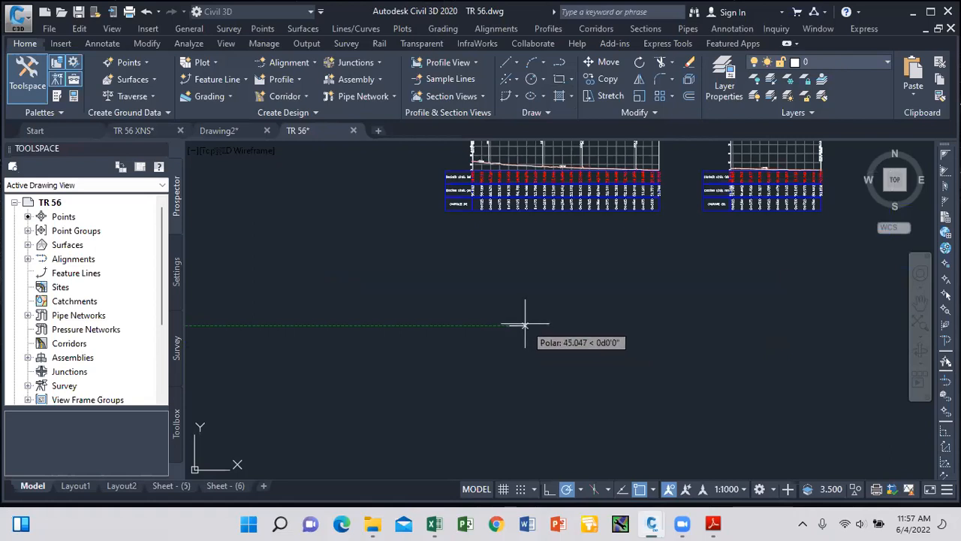
click(573, 79)
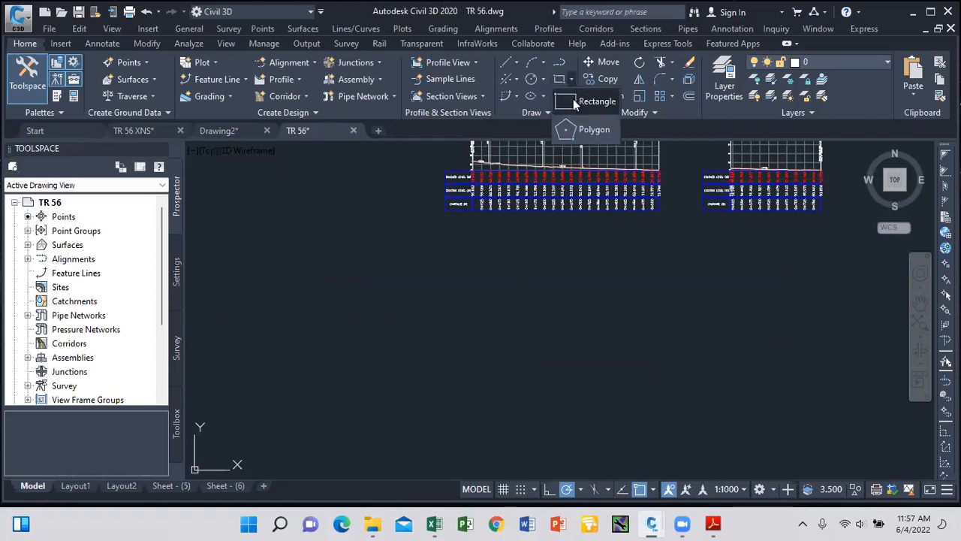
click(573, 98)
click(505, 322)
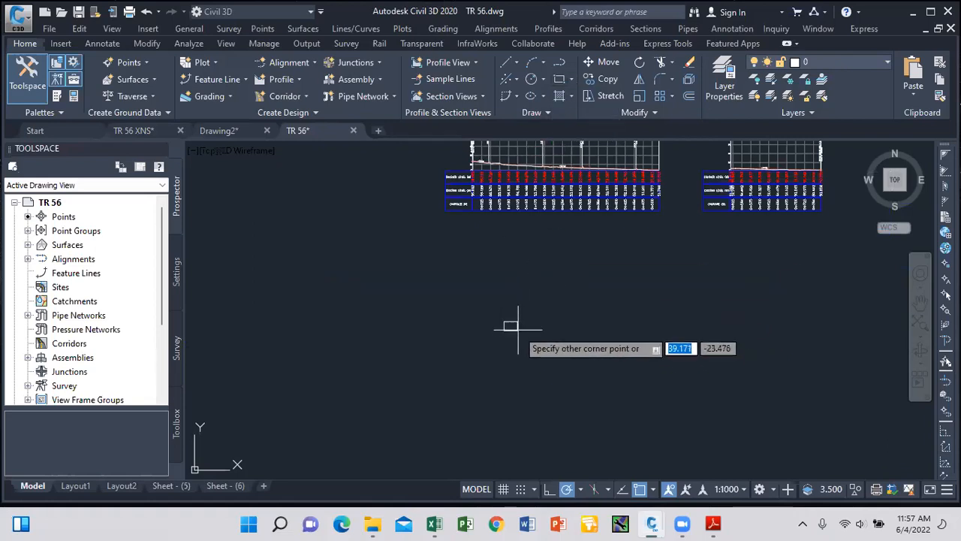
scroll(520, 323, up, 3)
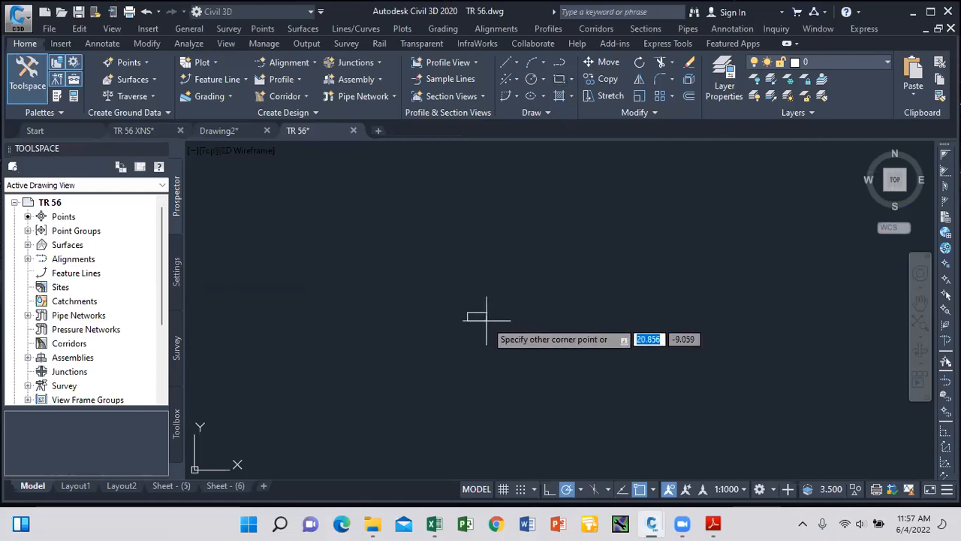
click(486, 320)
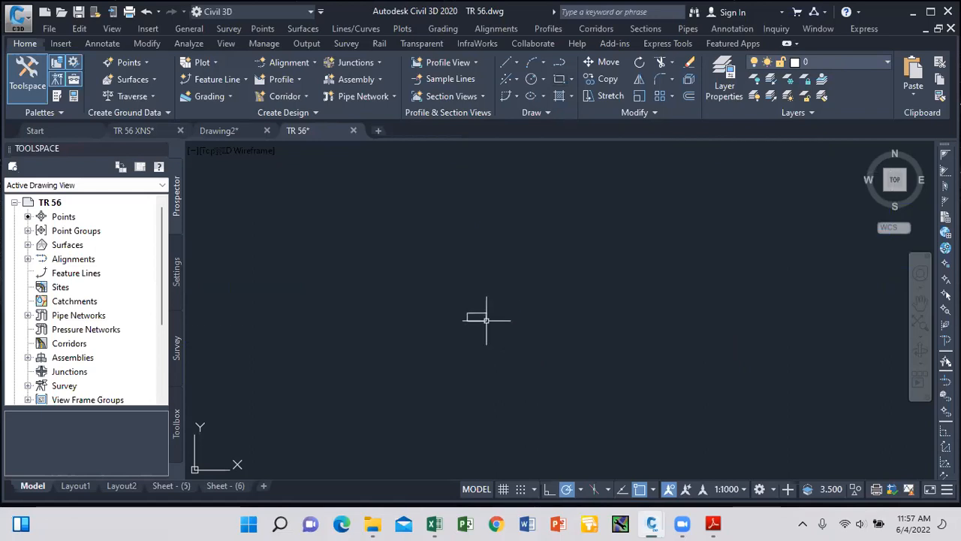
Draw a vertical line from the rectangle's top-edge midpoint to its bottom edge.
click(516, 62)
click(519, 82)
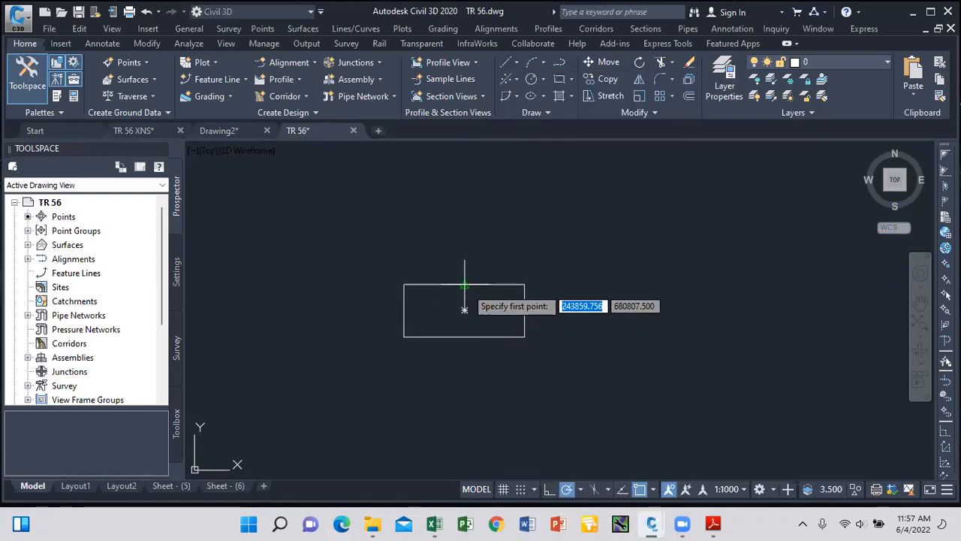
click(464, 285)
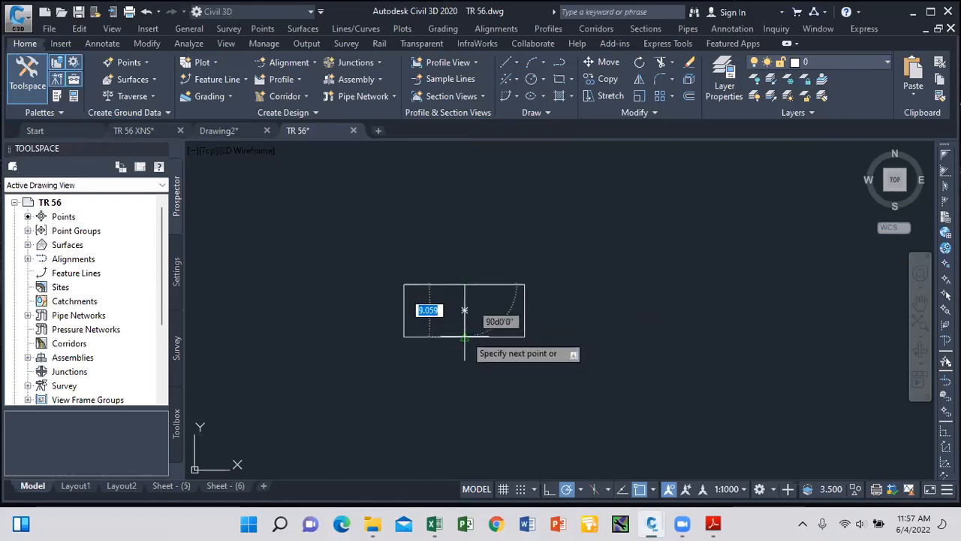
click(464, 323)
key(Return)
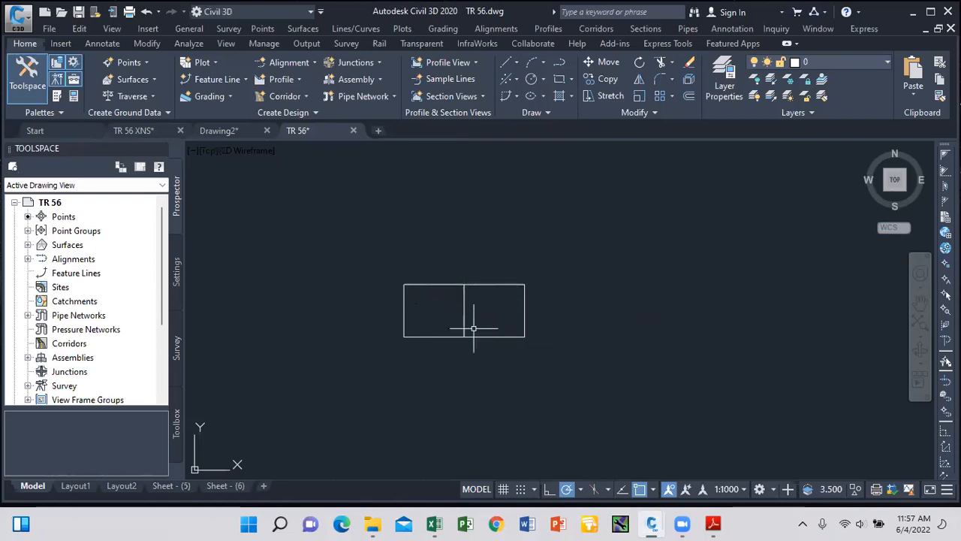
click(517, 63)
click(518, 84)
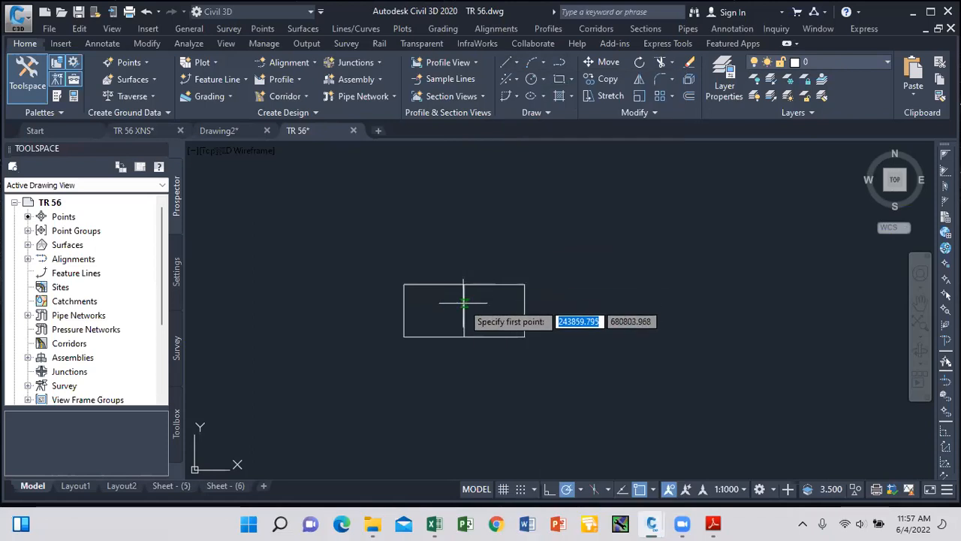
key(Escape)
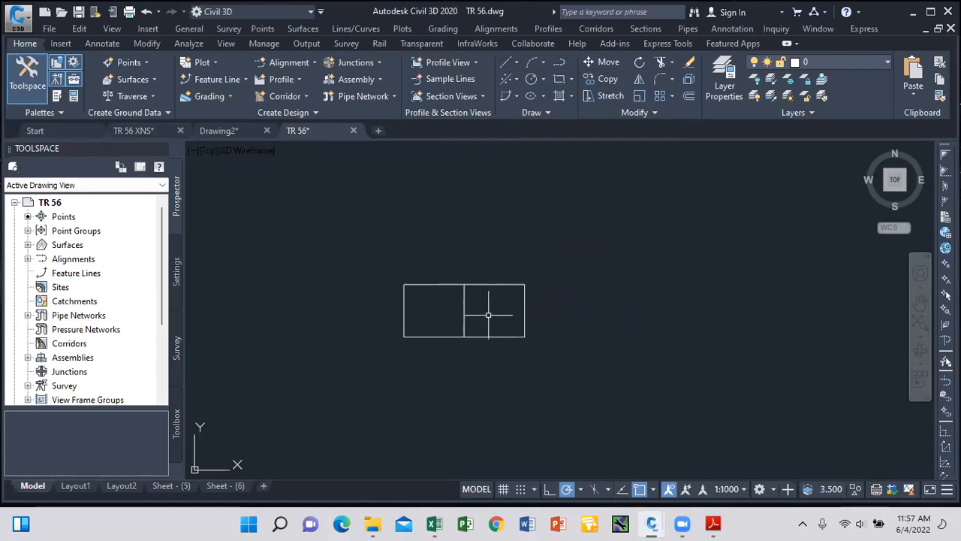
text(o)
key(Return)
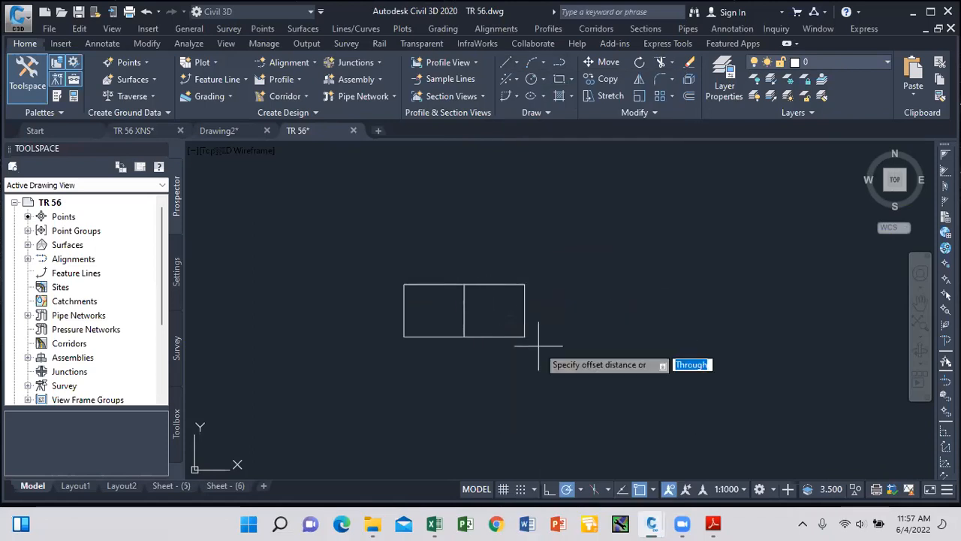
Set an offset distance of 1, then copy the middle divider line alongside itself.
text(1)
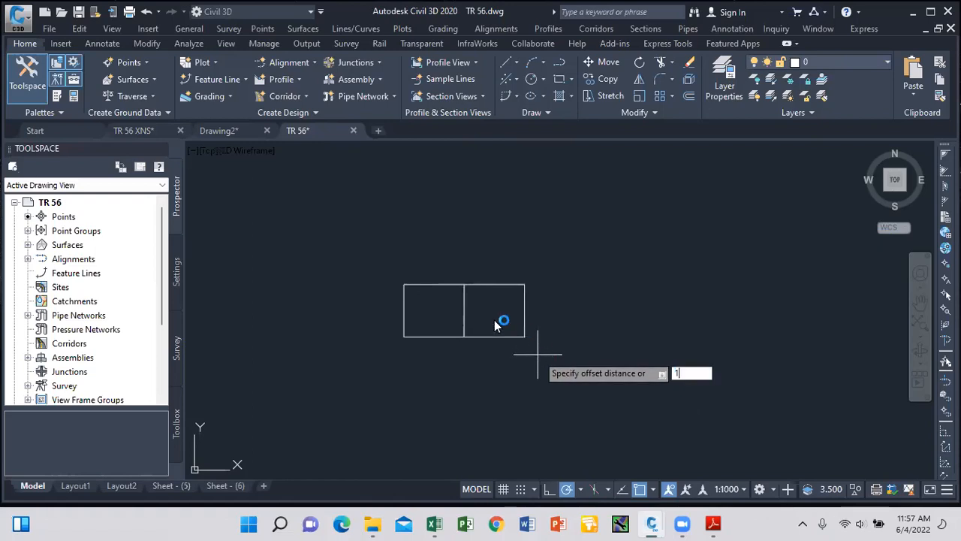
key(Return)
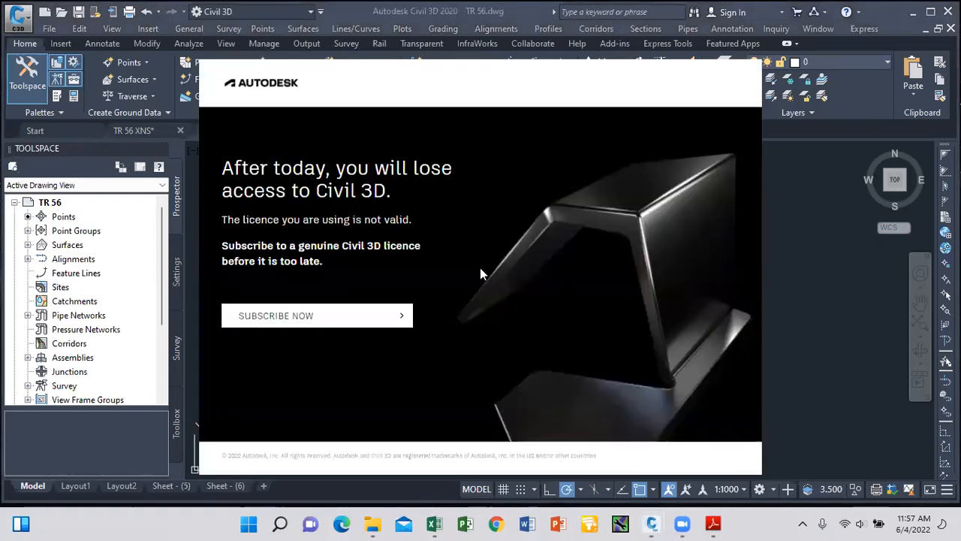
click(350, 322)
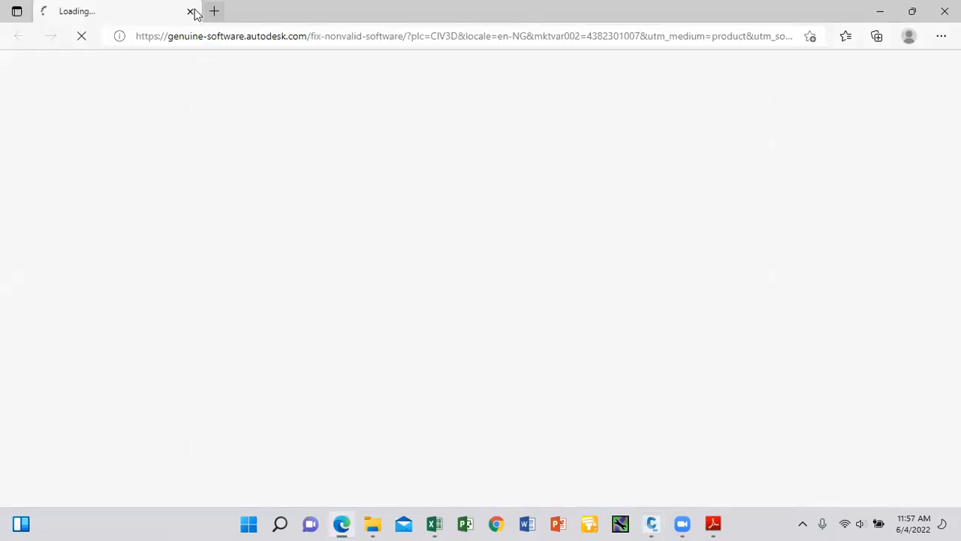
click(192, 11)
click(464, 305)
scroll(467, 290, up, 4)
click(462, 259)
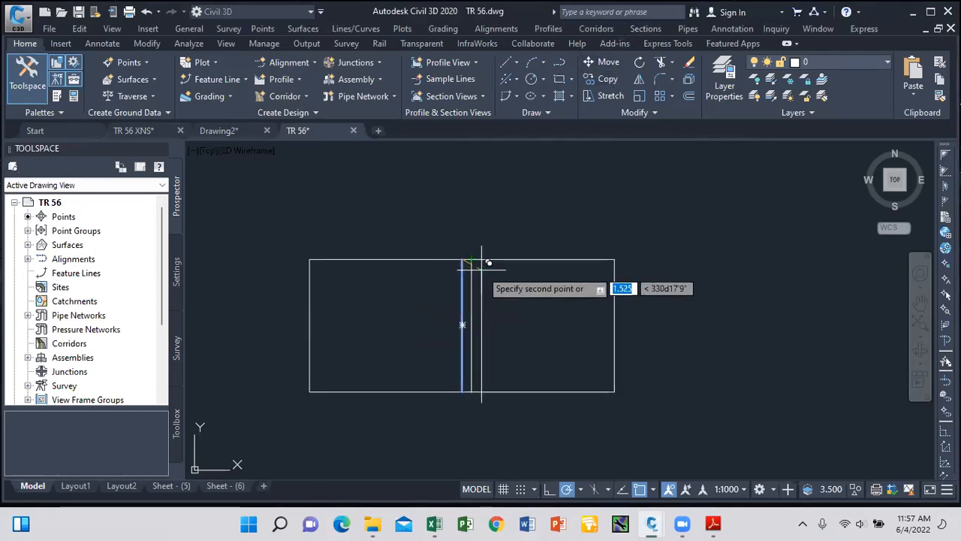
click(482, 263)
key(Escape)
Explode the rectangle and move its top edge inward as an inner wall.
click(452, 259)
text(x)
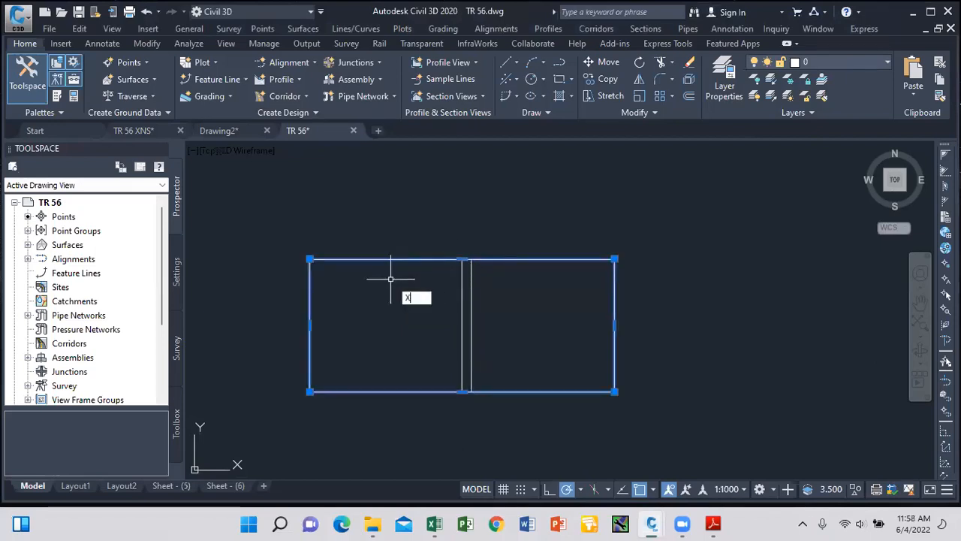
key(Return)
click(438, 261)
click(601, 62)
click(310, 259)
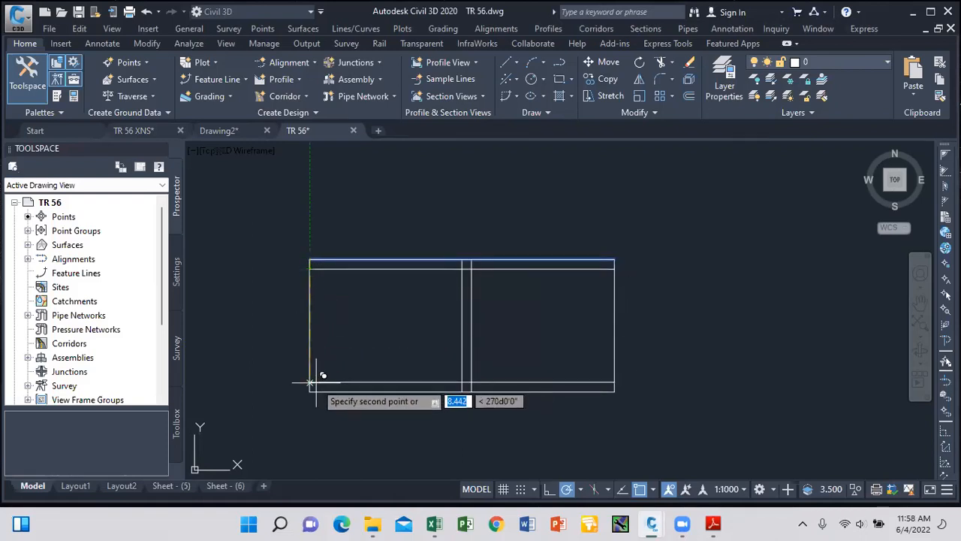
scroll(311, 384, up, 4)
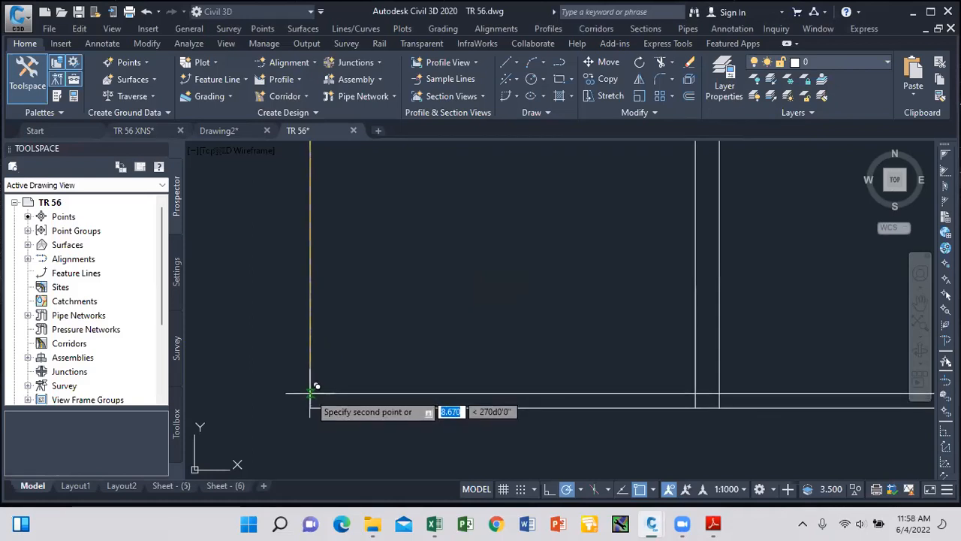
click(311, 391)
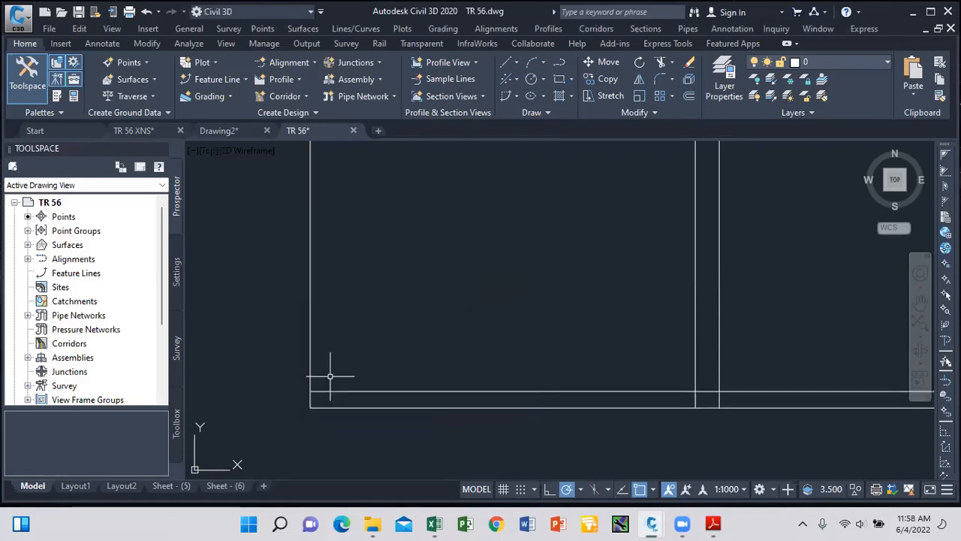
Copy the box's left edge just inside the left wall.
click(507, 63)
scroll(436, 232, down, 4)
scroll(386, 217, up, 5)
click(366, 177)
key(Escape)
click(366, 257)
click(592, 76)
click(365, 175)
click(378, 194)
key(Return)
scroll(382, 193, down, 4)
scroll(483, 188, up, 1)
Move the box's right edge outward to close the double wall.
click(441, 213)
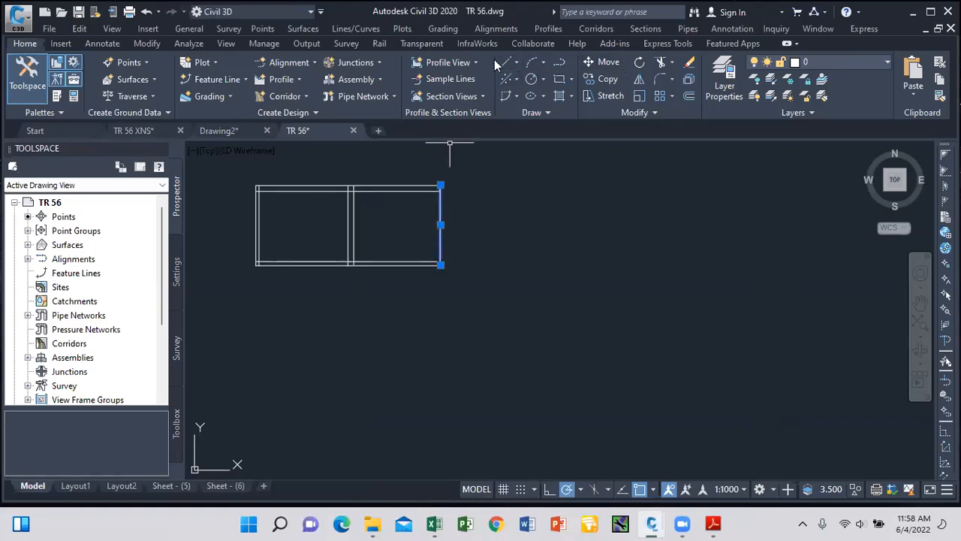
click(513, 63)
click(529, 84)
scroll(432, 184, up, 4)
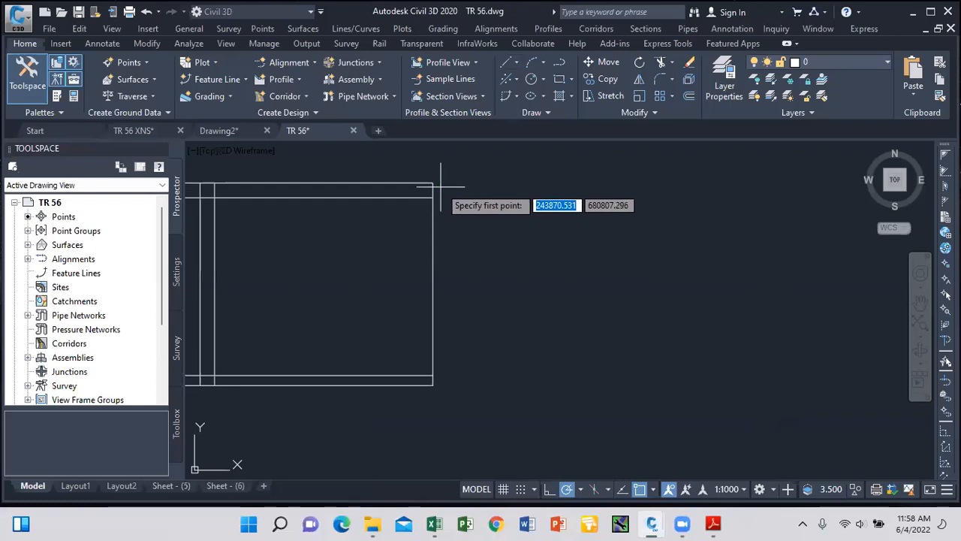
click(434, 186)
key(Escape)
click(433, 241)
key(m)
key(Return)
click(429, 182)
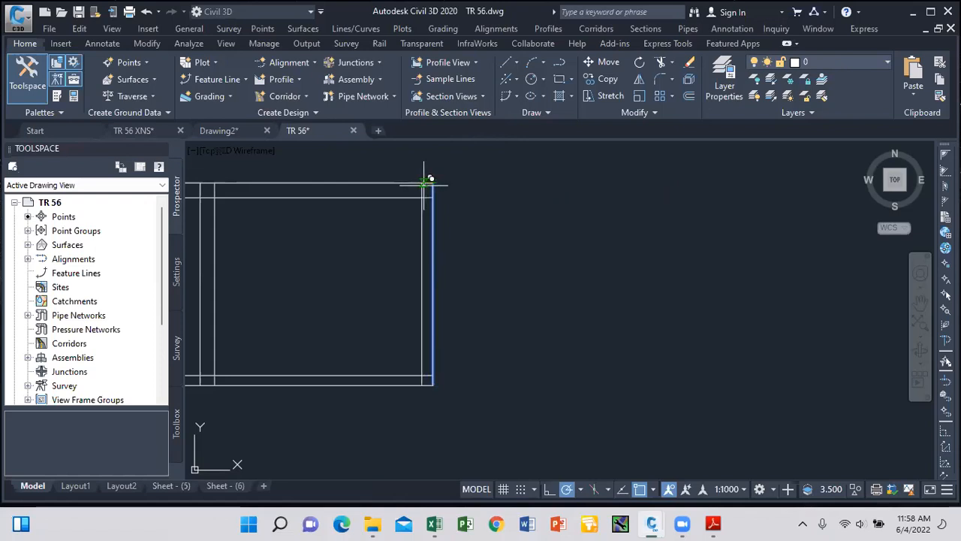
click(459, 198)
scroll(473, 222, down, 5)
click(491, 261)
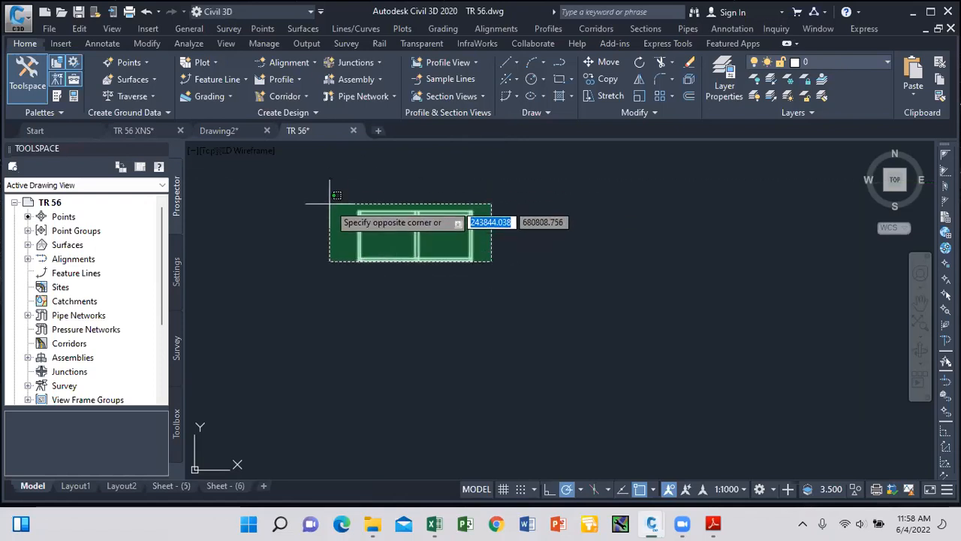
Copy the double-walled box onto the profile near the -0.74% grade.
click(334, 200)
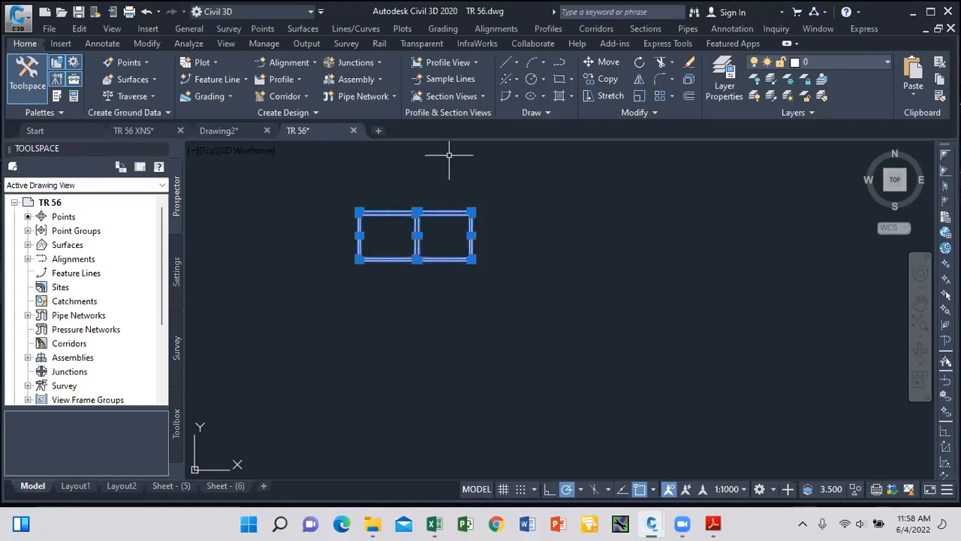
click(603, 80)
click(473, 213)
scroll(504, 307, down, 5)
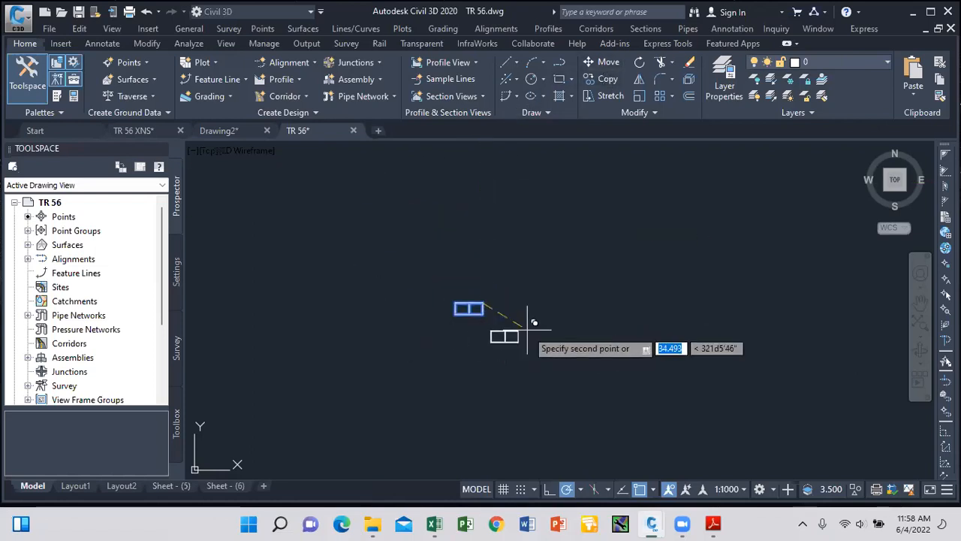
scroll(563, 178, up, 4)
scroll(521, 280, up, 6)
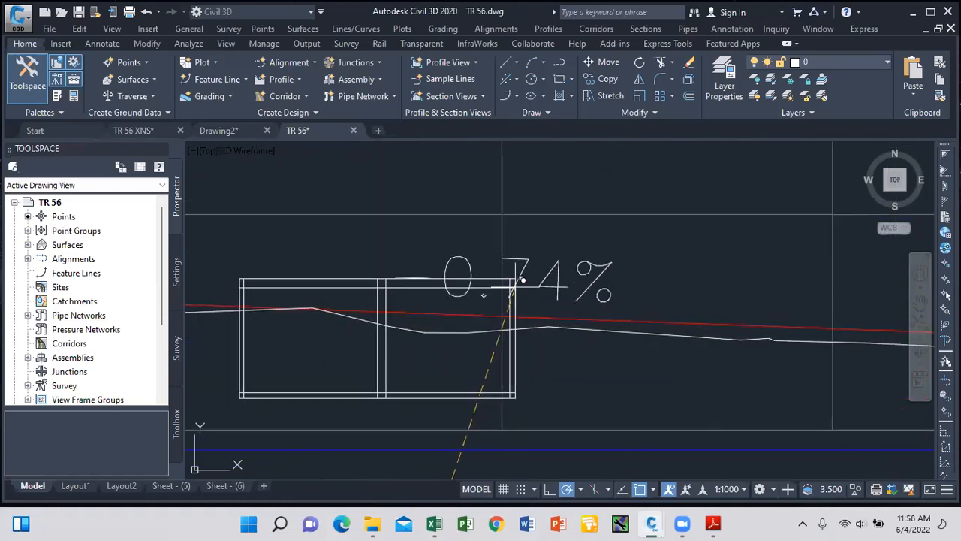
scroll(523, 281, down, 3)
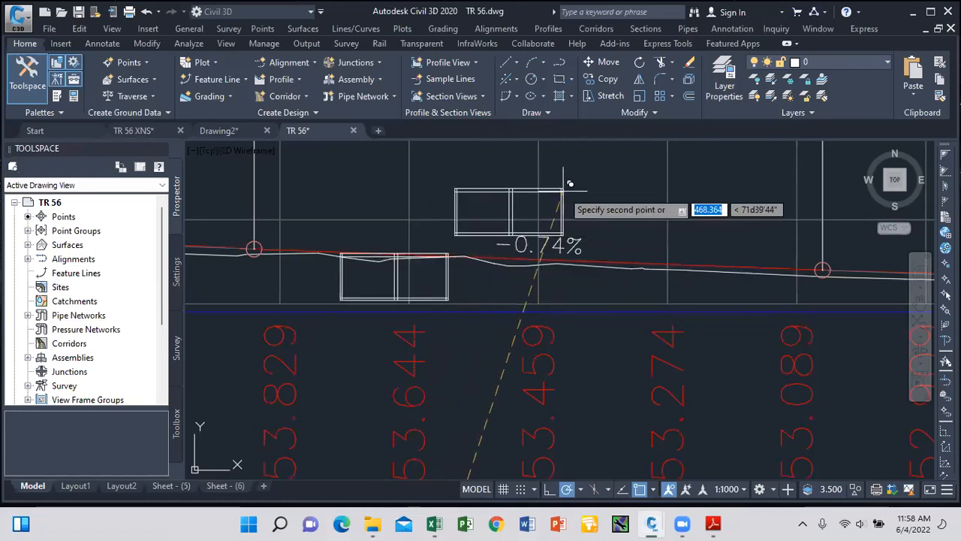
scroll(565, 187, down, 3)
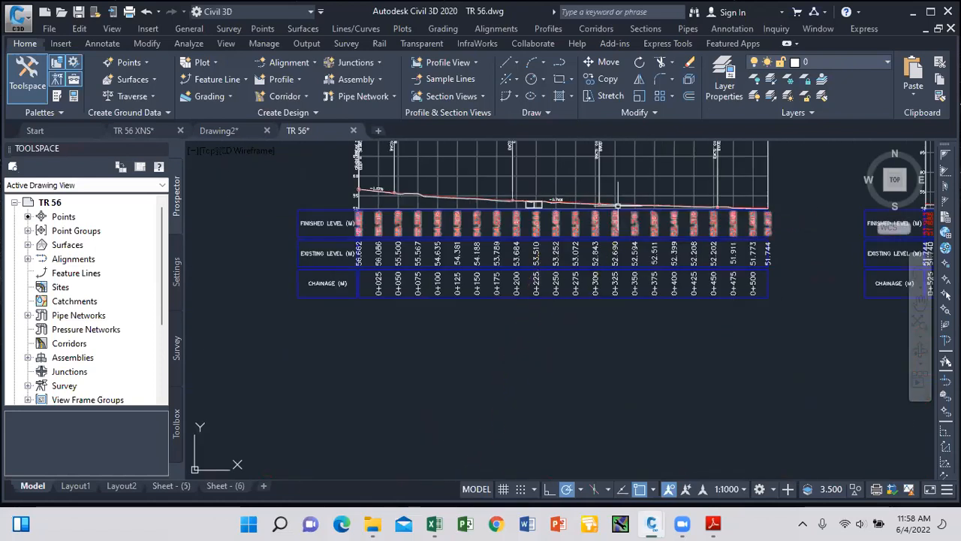
scroll(531, 207, up, 5)
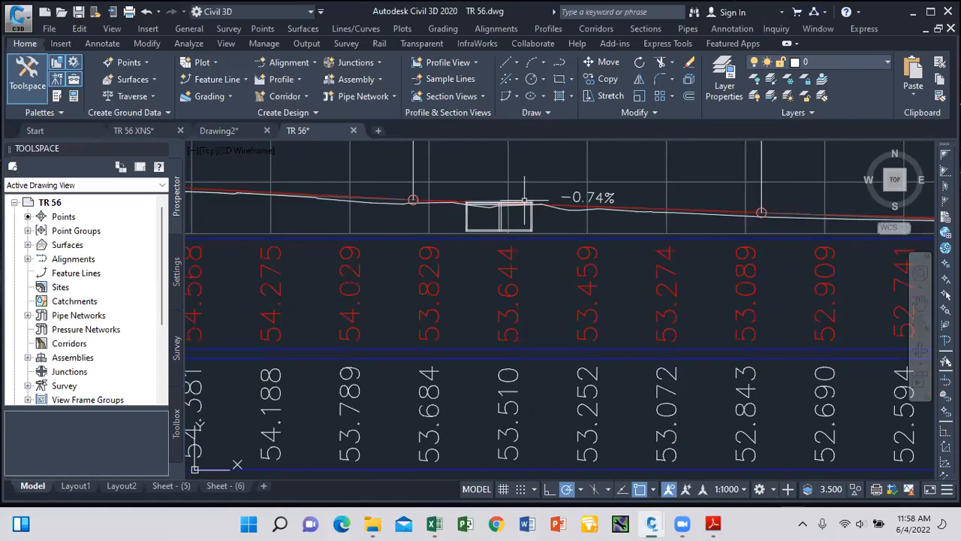
scroll(520, 211, down, 2)
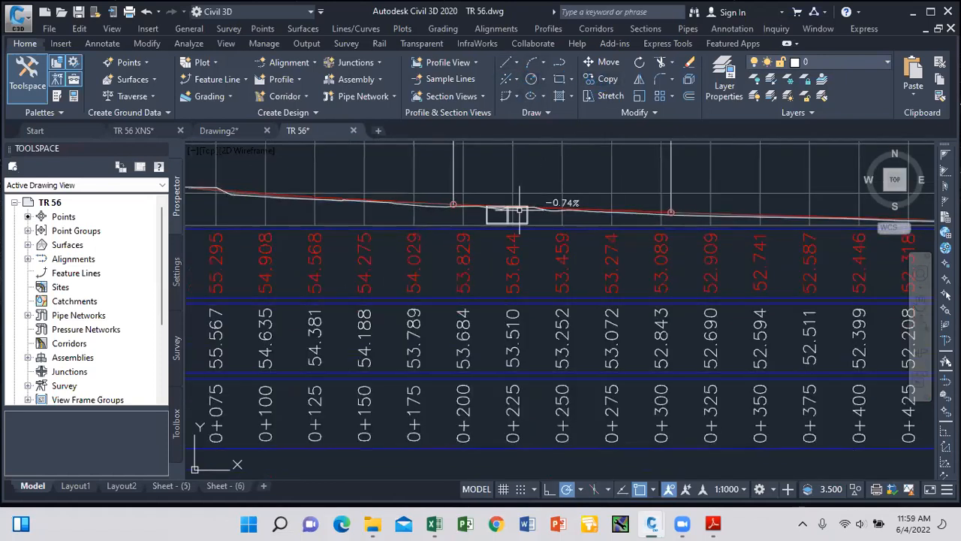
scroll(540, 205, down, 2)
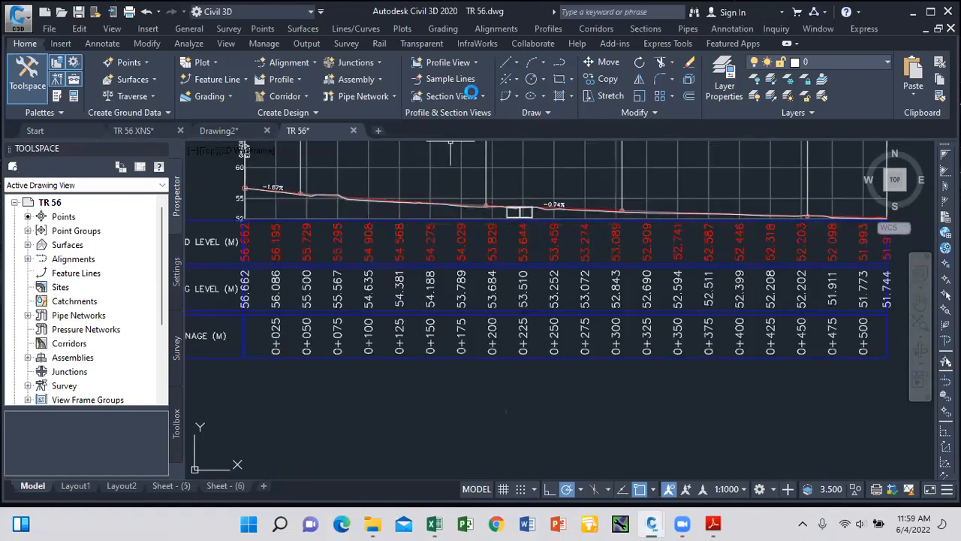
Draw a circle marker on the profile line, then display the Sheet - (5) layout.
click(532, 78)
scroll(379, 197, up, 3)
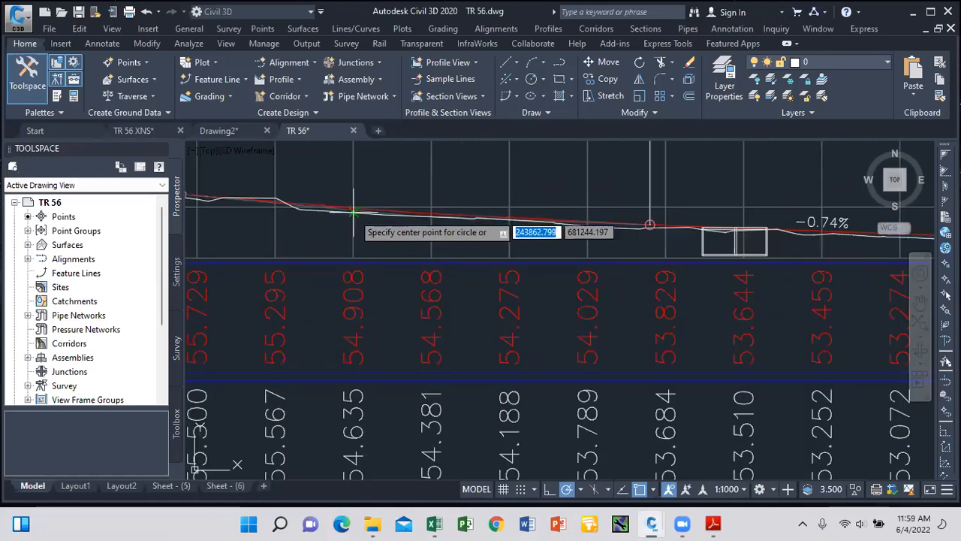
click(353, 214)
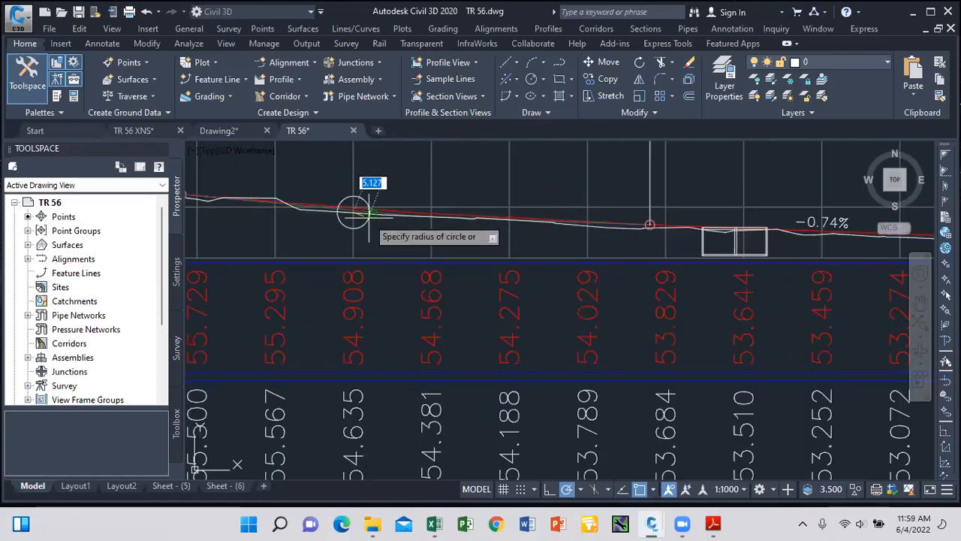
click(368, 218)
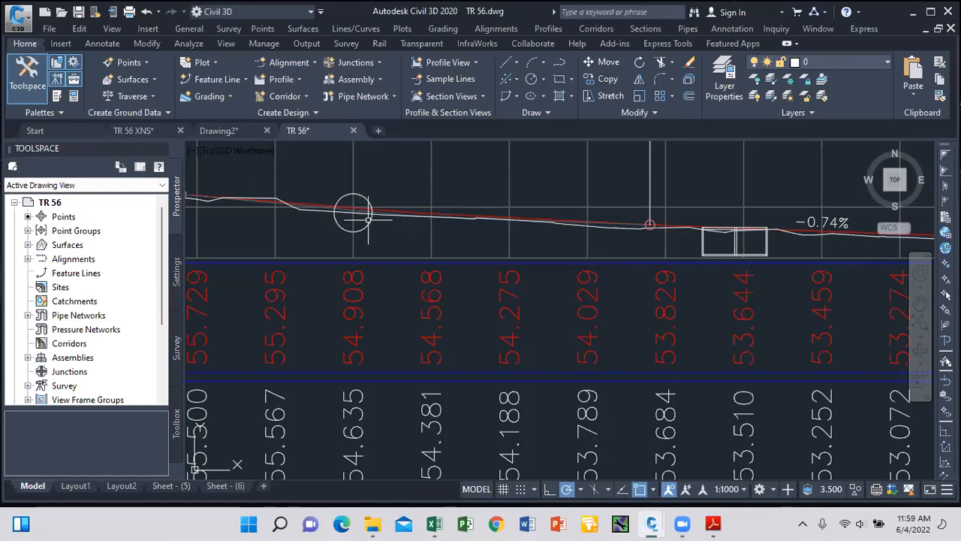
scroll(350, 212, down, 6)
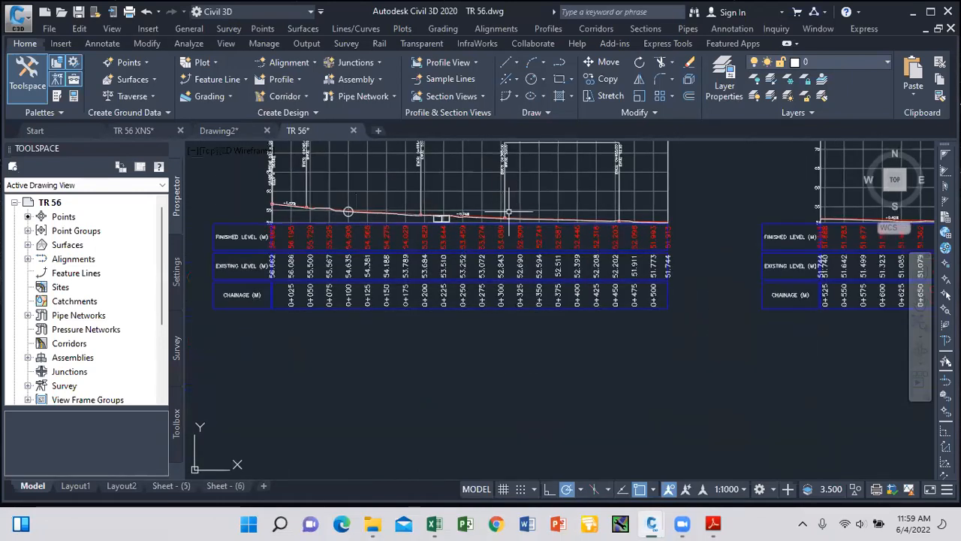
scroll(504, 216, up, 4)
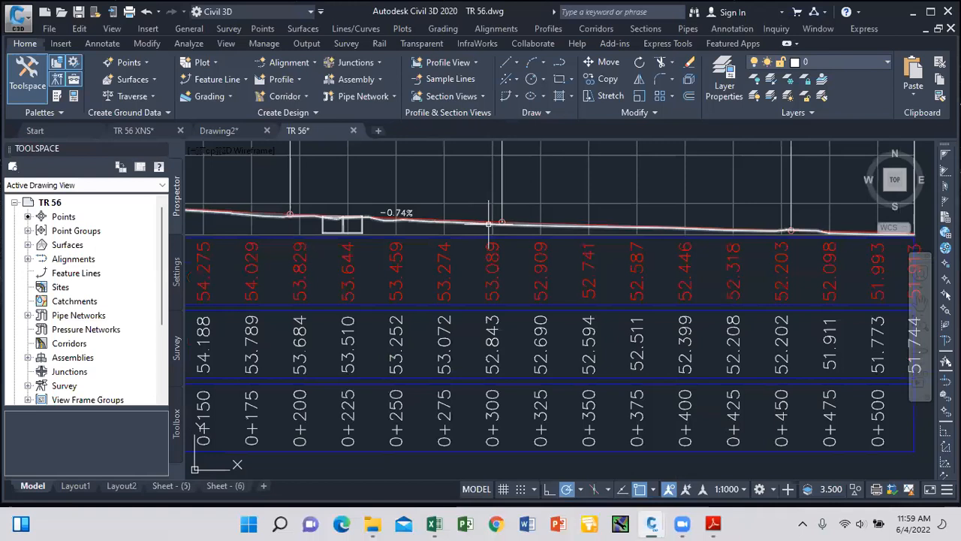
mouse_move(489, 224)
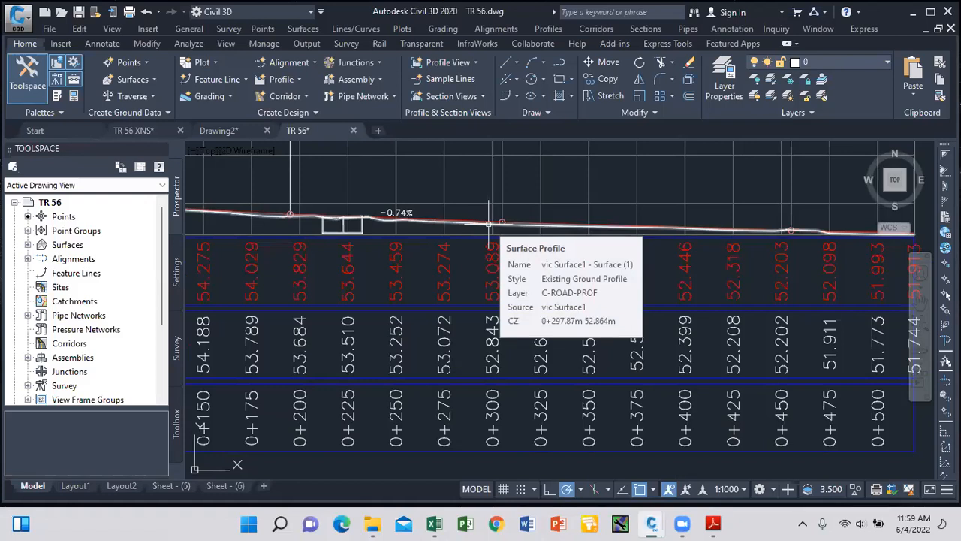
click(172, 485)
Review Sheet - (5), switch back to Model space, and save TR 56 with Ctrl+S.
scroll(417, 304, up, 5)
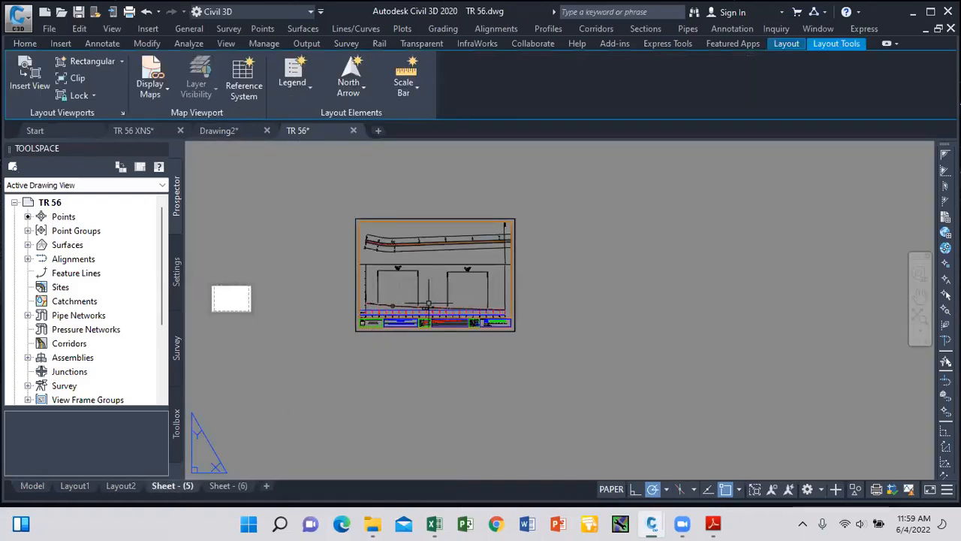
scroll(443, 312, down, 2)
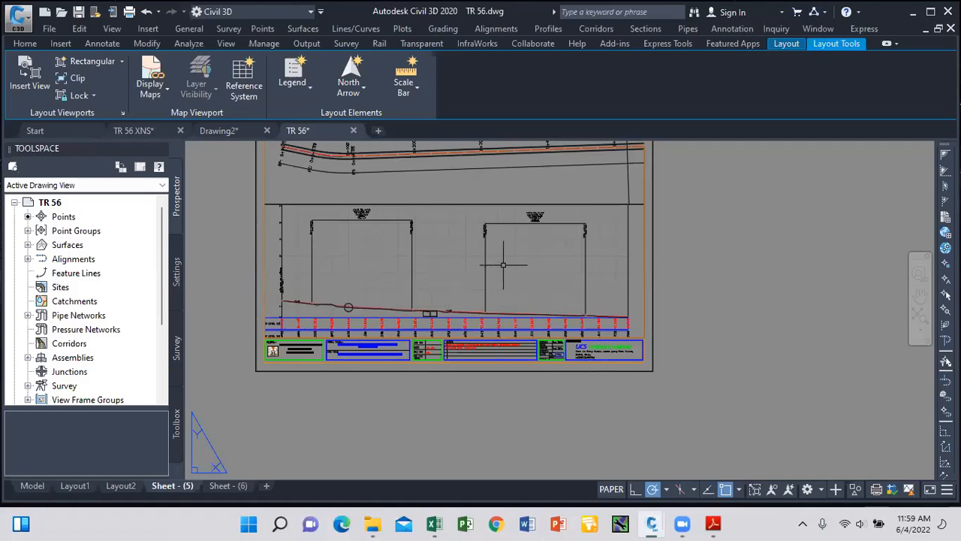
scroll(471, 317, down, 3)
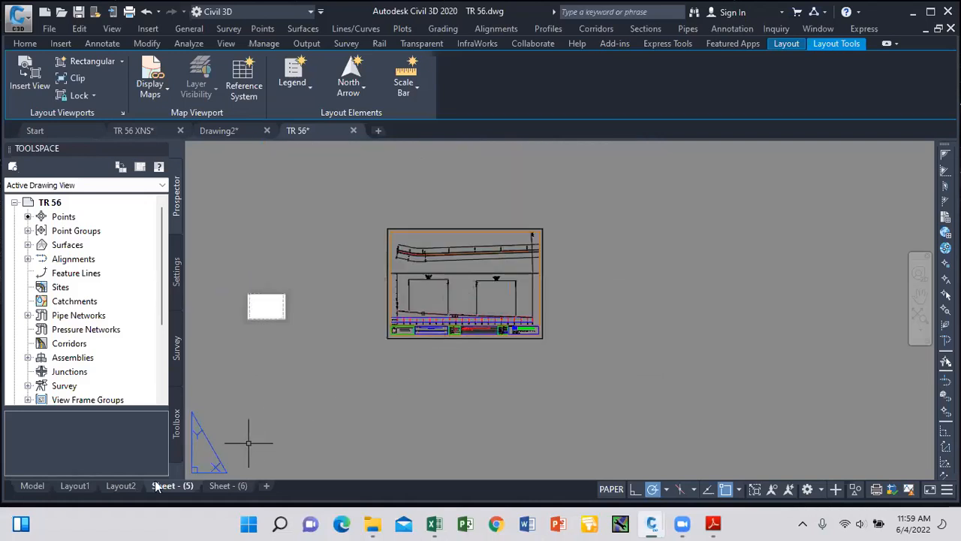
click(32, 485)
scroll(436, 323, down, 4)
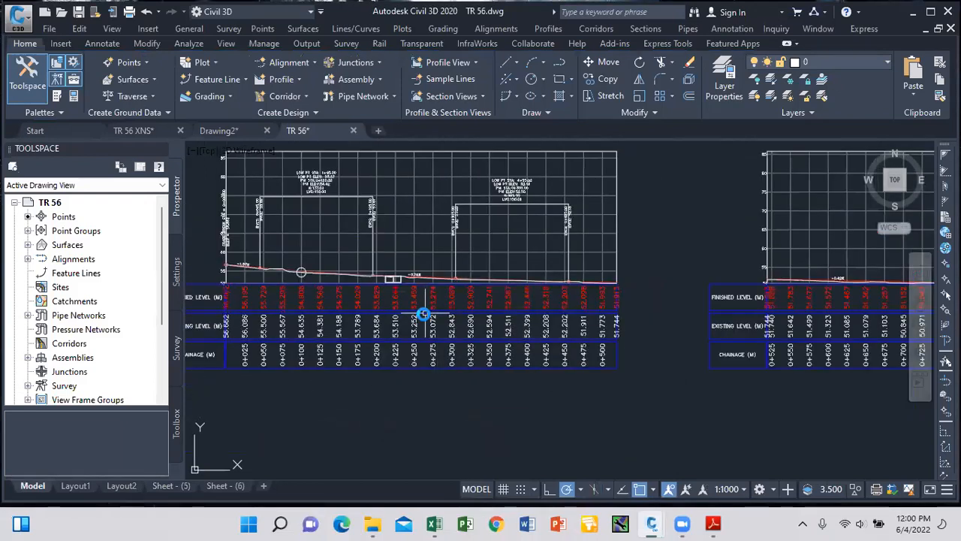
key(ctrl+s)
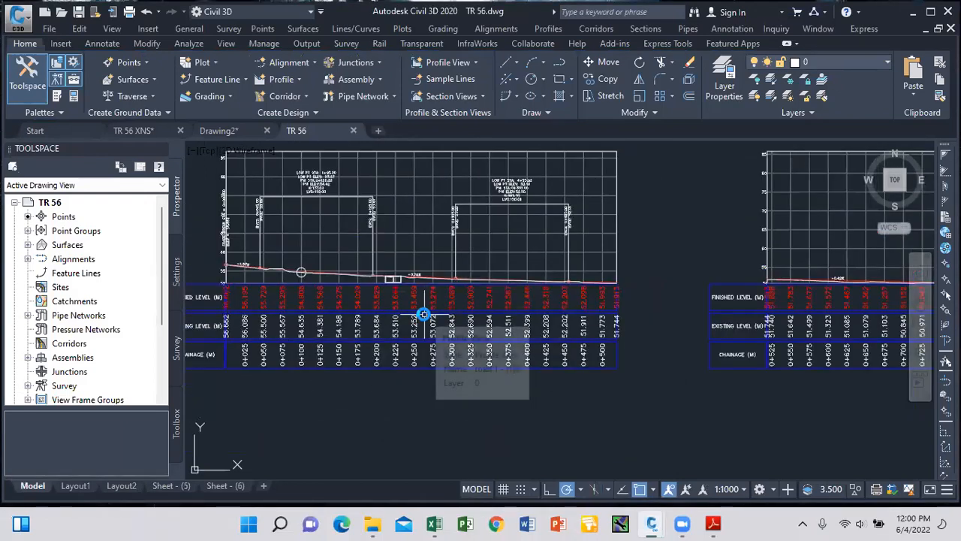